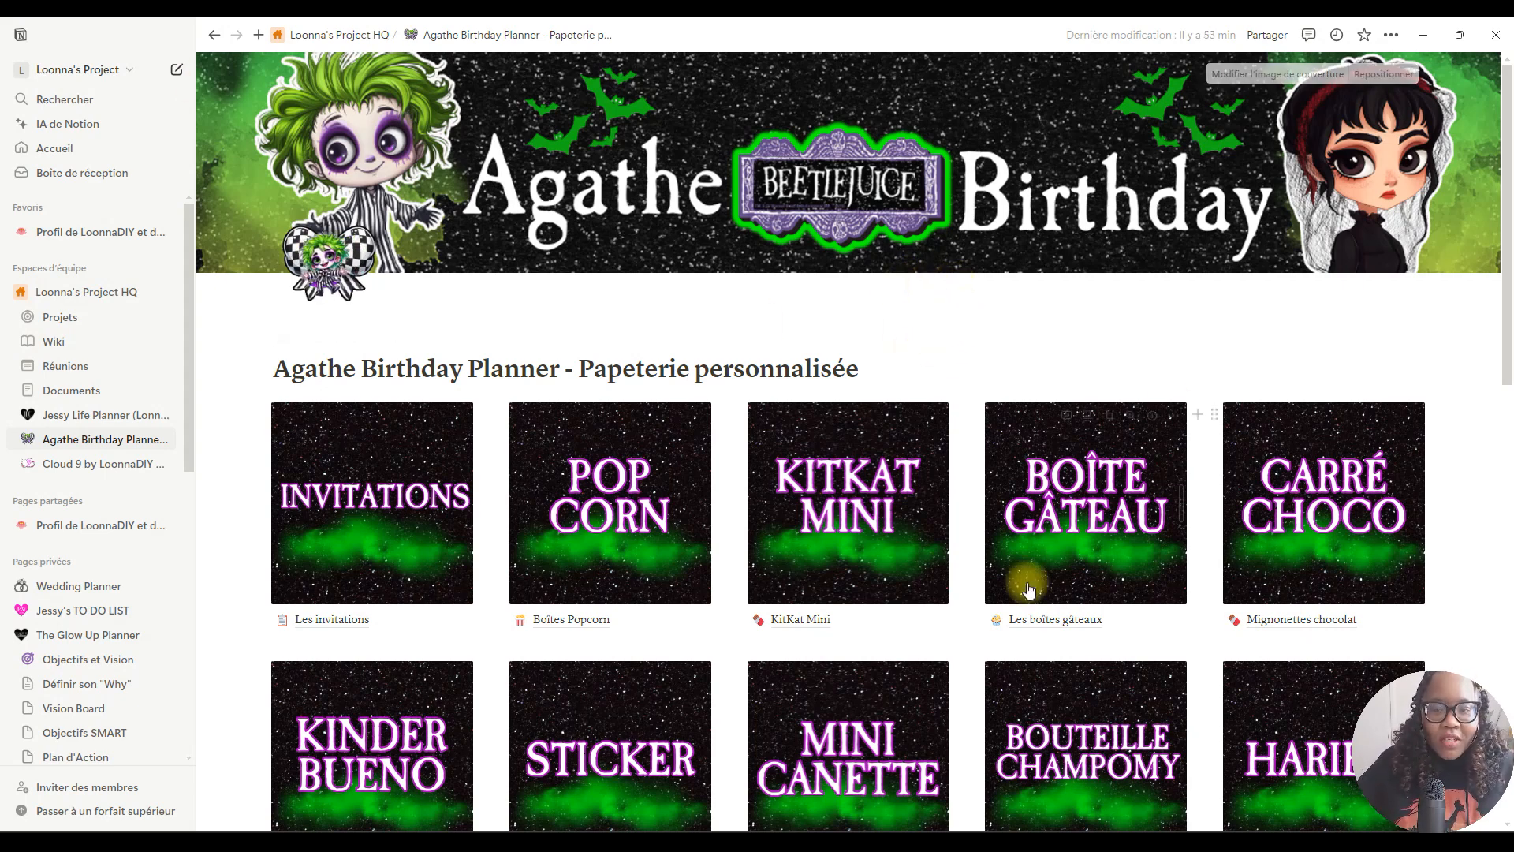
{"action": "mouse_move", "coordinate": [1138, 526]}
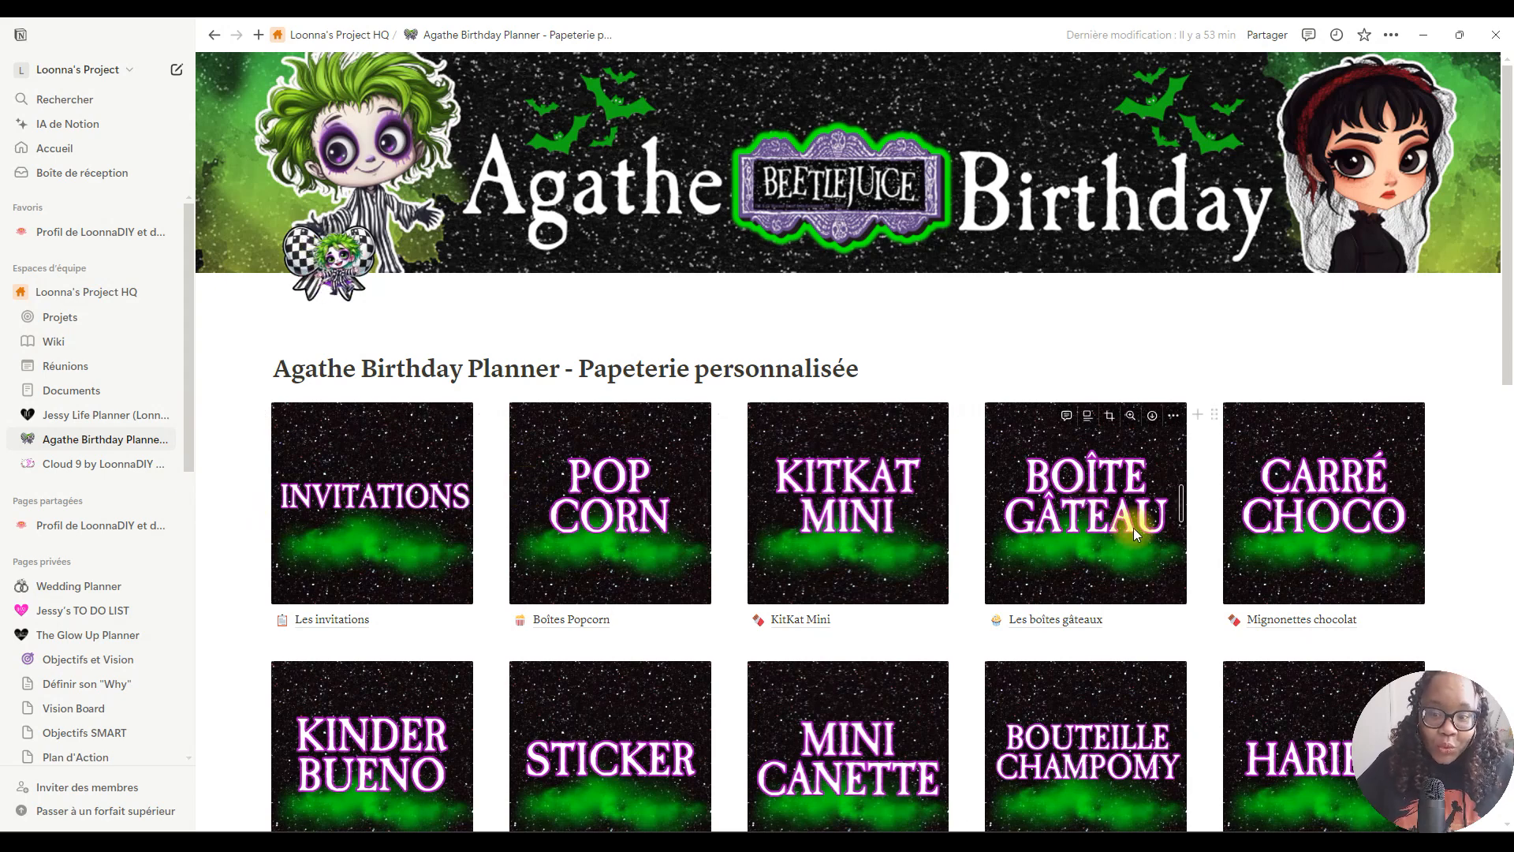
{"action": "scroll", "coordinate": [1189, 513], "scroll_direction": "down", "scroll_amount": 1}
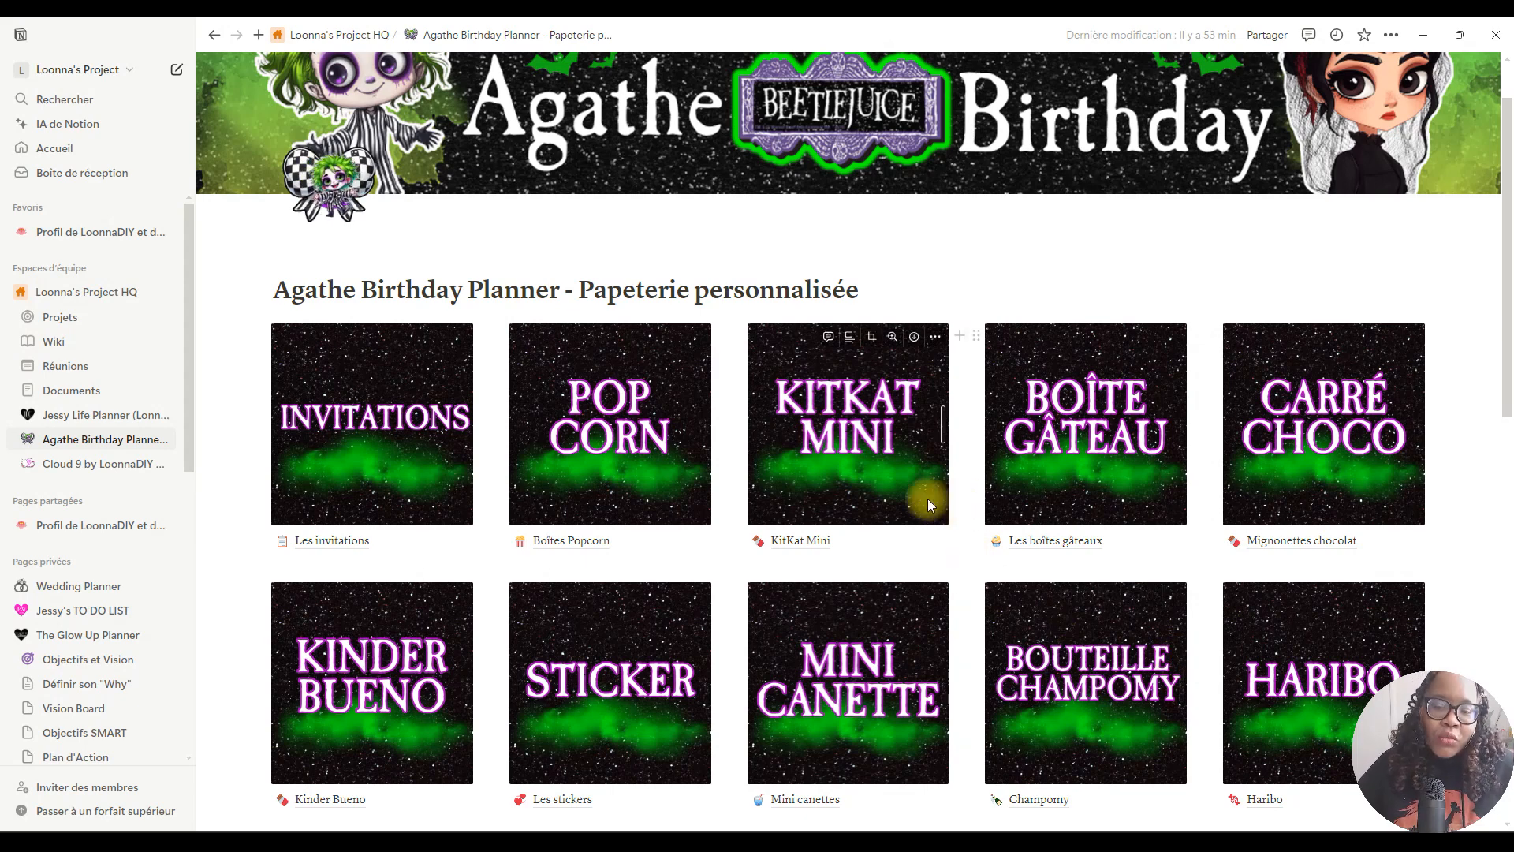
{"action": "scroll", "coordinate": [934, 410], "scroll_direction": "up", "scroll_amount": 1}
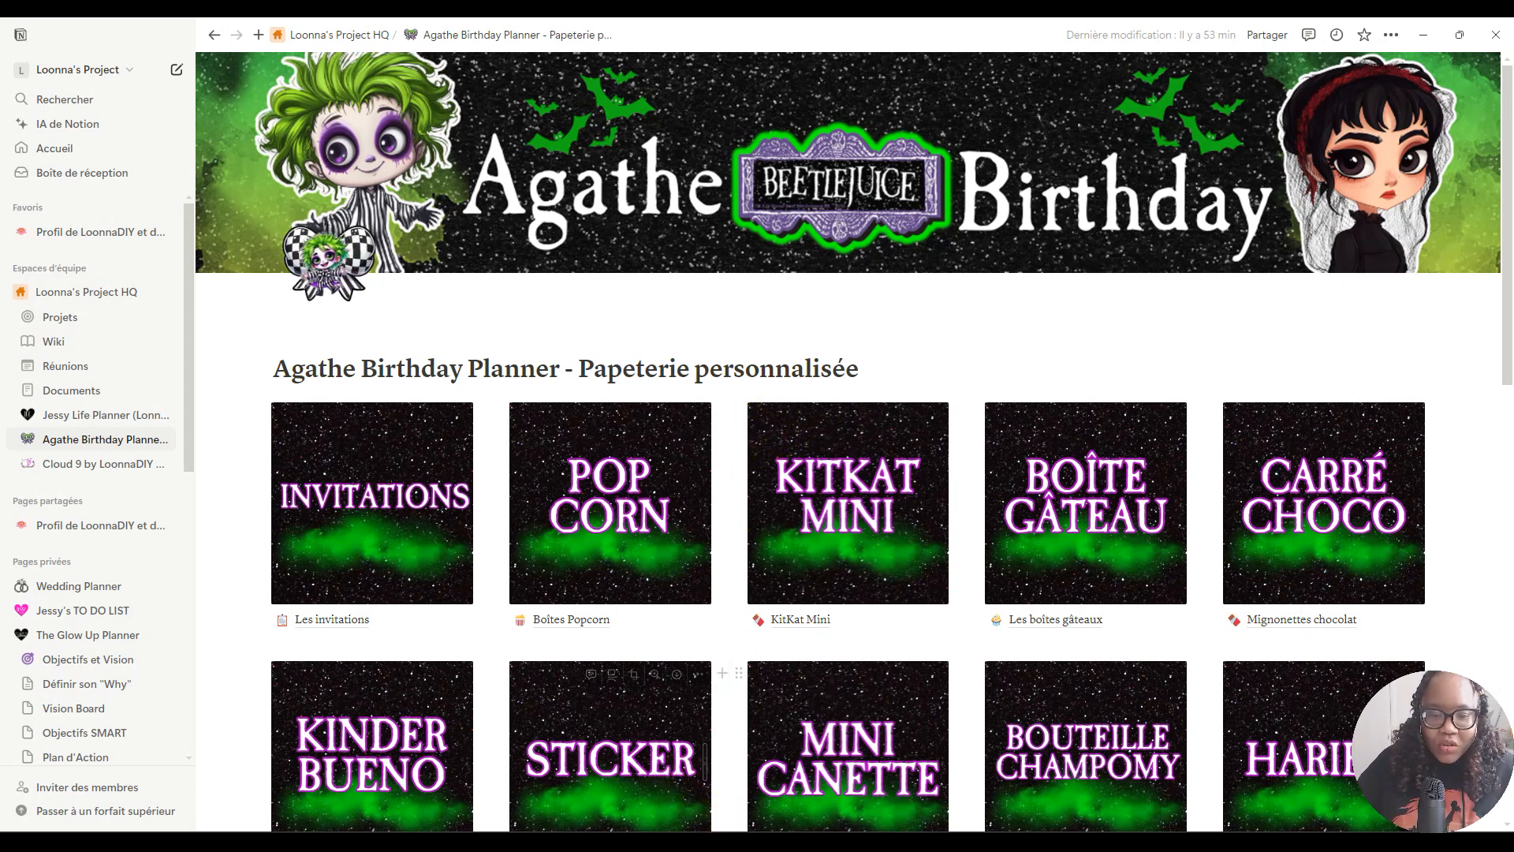
Switch to the Beetlejuice mood board in Canva and examine the KitKat Mini wrapper designs on page 2.
{"action": "mouse_move", "coordinate": [657, 841]}
{"action": "left_click", "coordinate": [657, 769]}
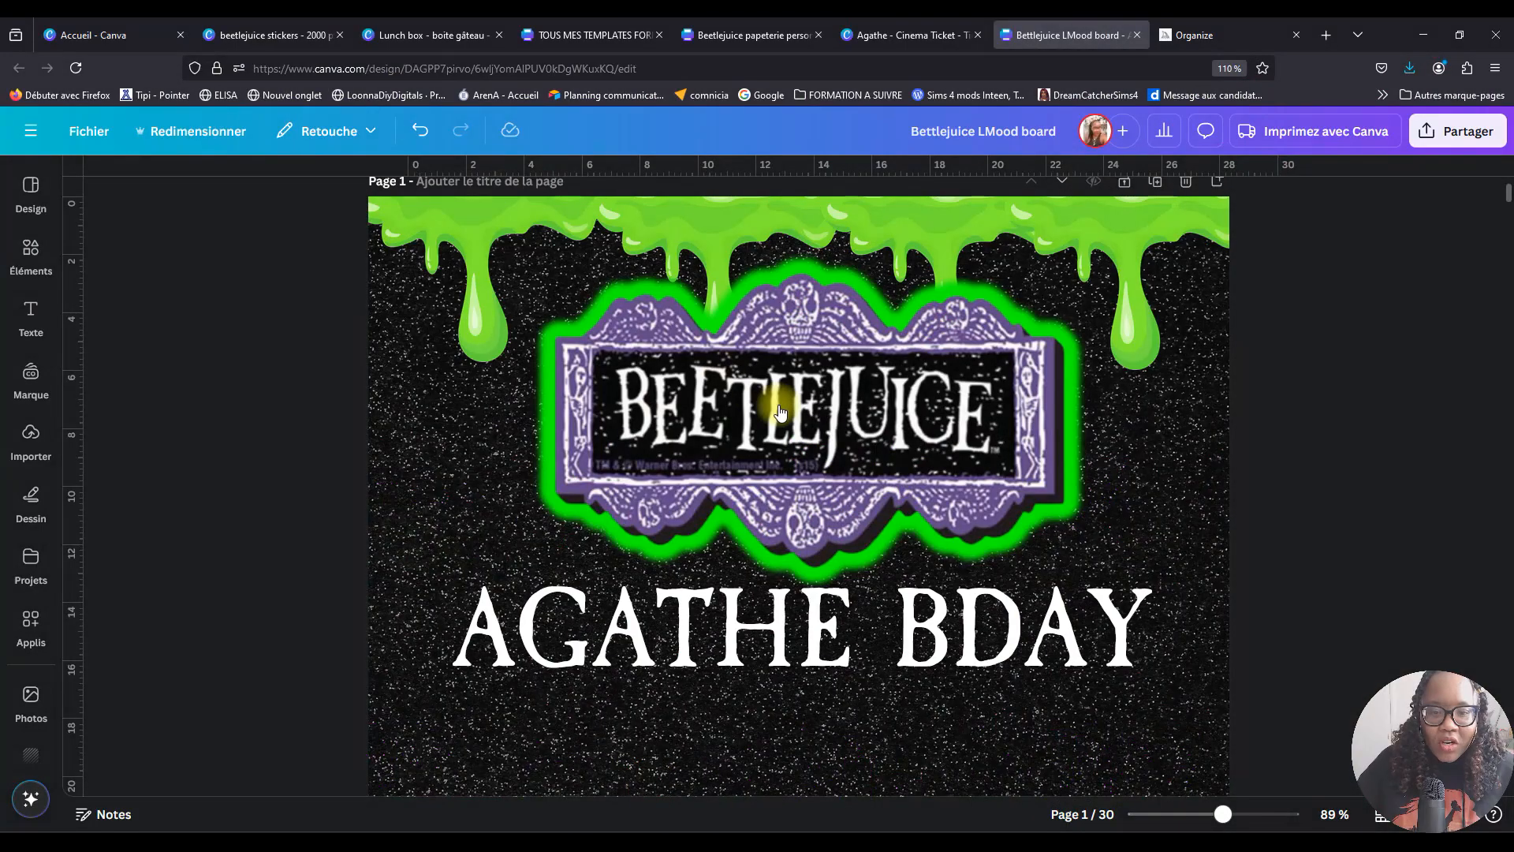
{"action": "scroll", "coordinate": [919, 466], "scroll_direction": "down", "scroll_amount": 8}
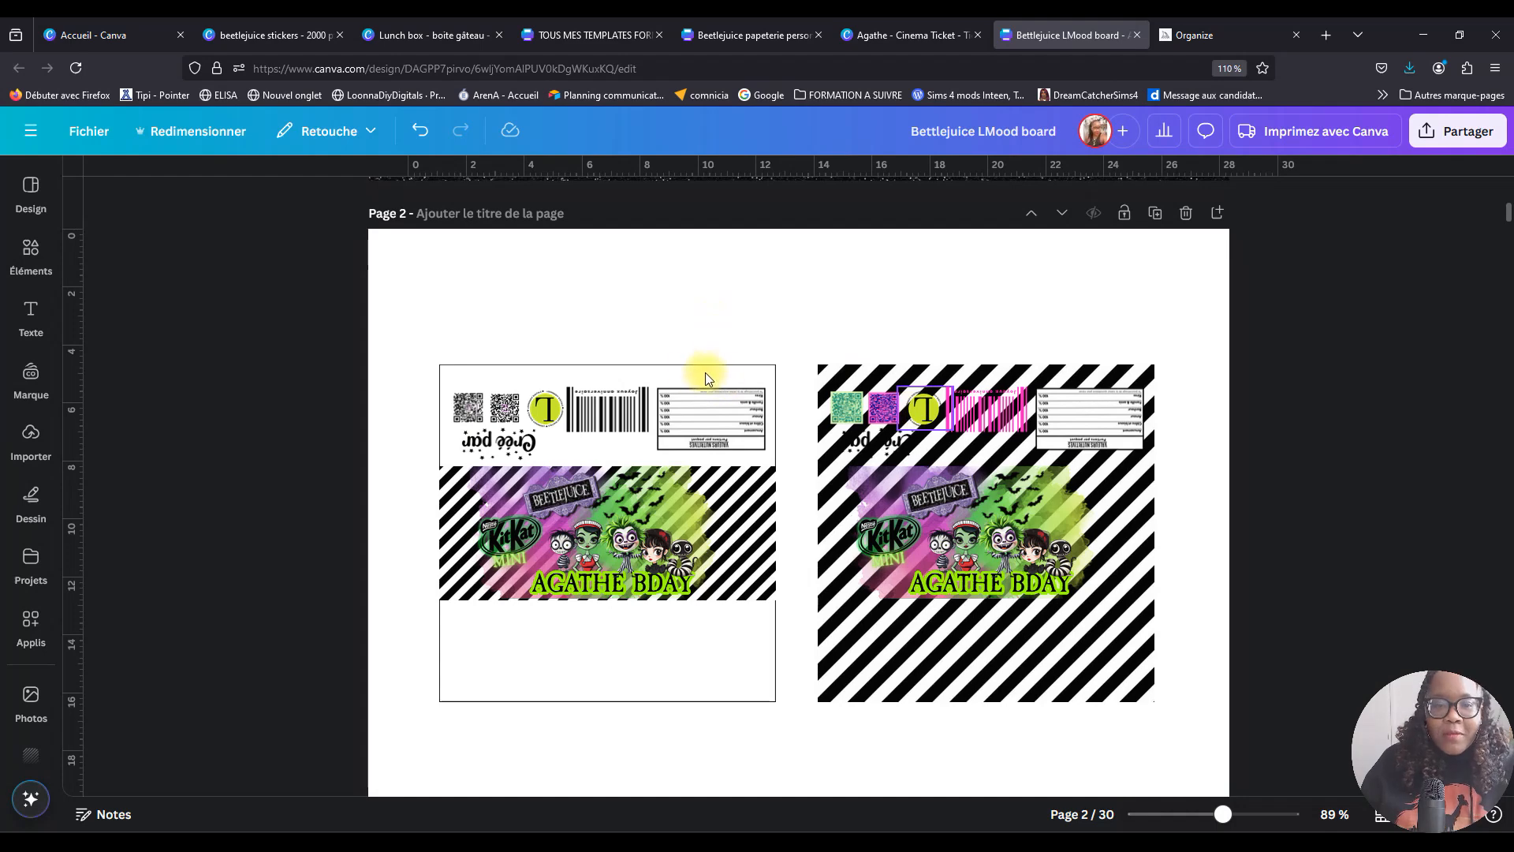
{"action": "left_click", "coordinate": [646, 623]}
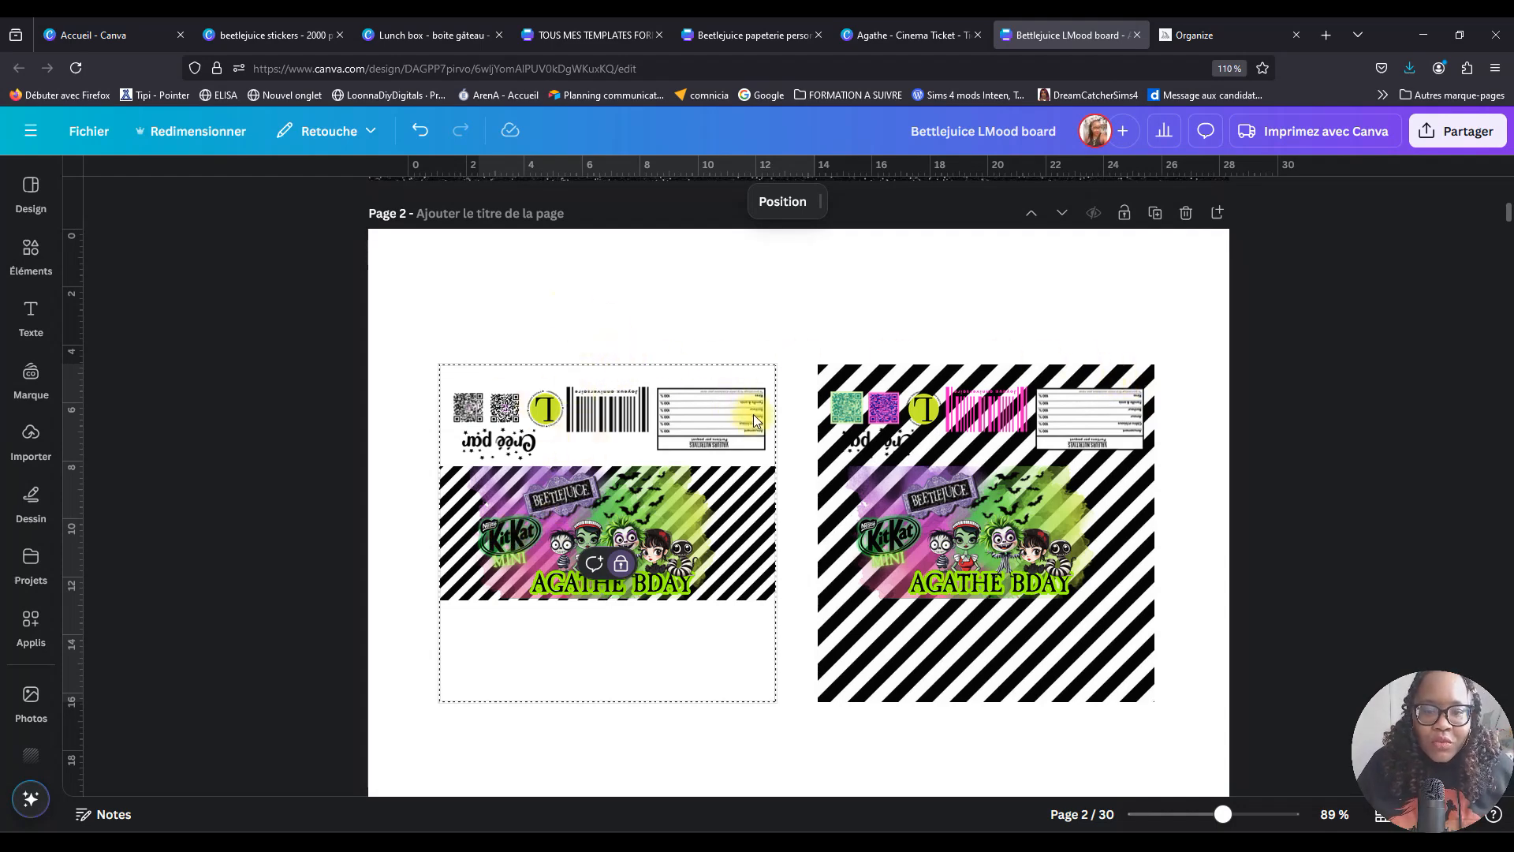
{"action": "scroll", "coordinate": [866, 451], "scroll_direction": "up", "scroll_amount": 1}
{"action": "scroll", "coordinate": [870, 453], "scroll_direction": "down", "scroll_amount": 1}
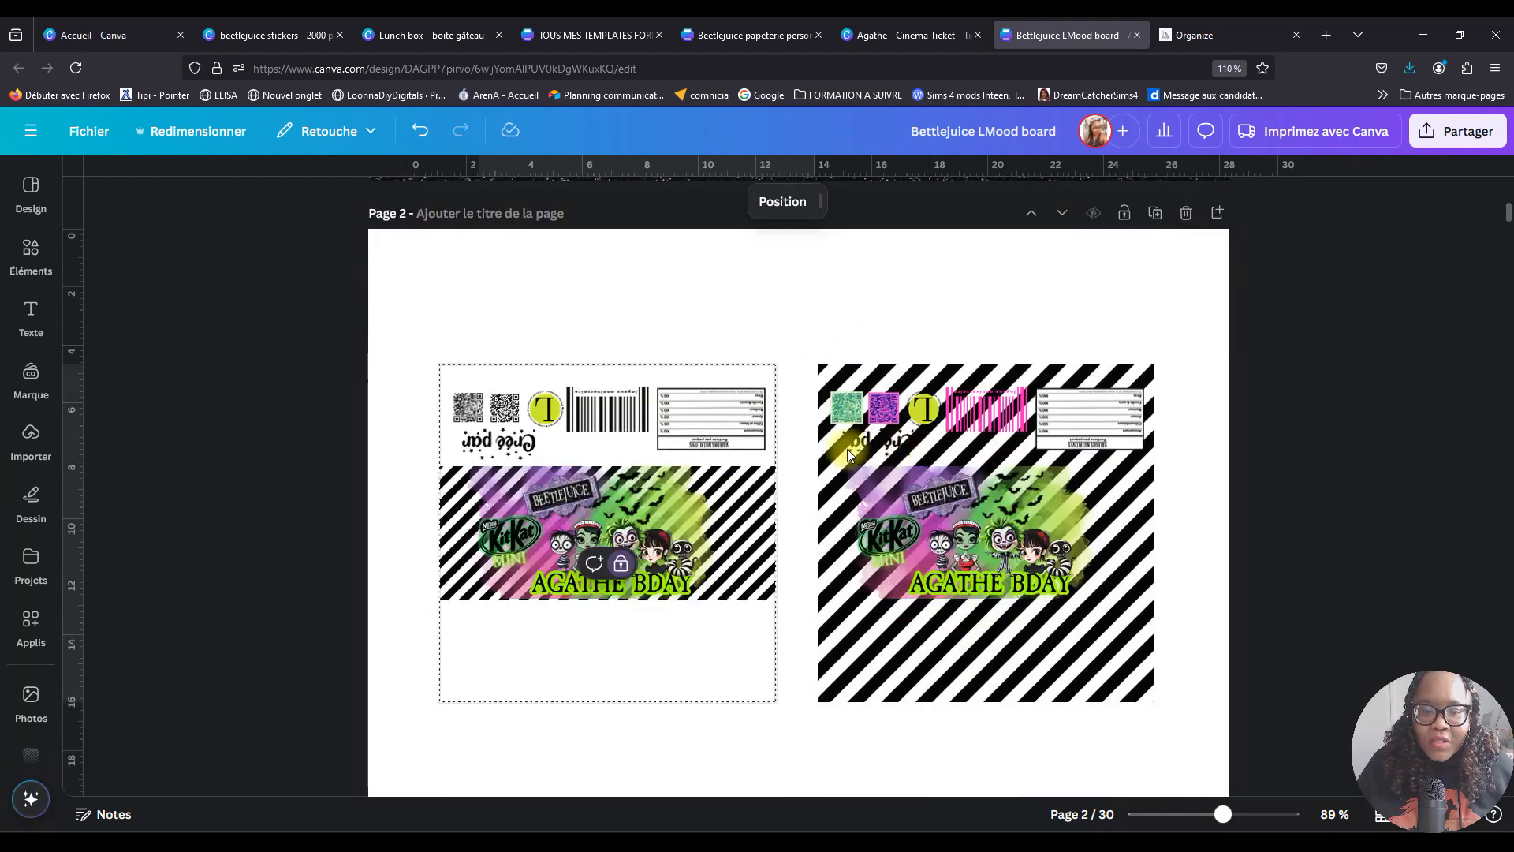
{"action": "scroll", "coordinate": [883, 454], "scroll_direction": "down", "scroll_amount": 1}
{"action": "left_click", "coordinate": [508, 477]}
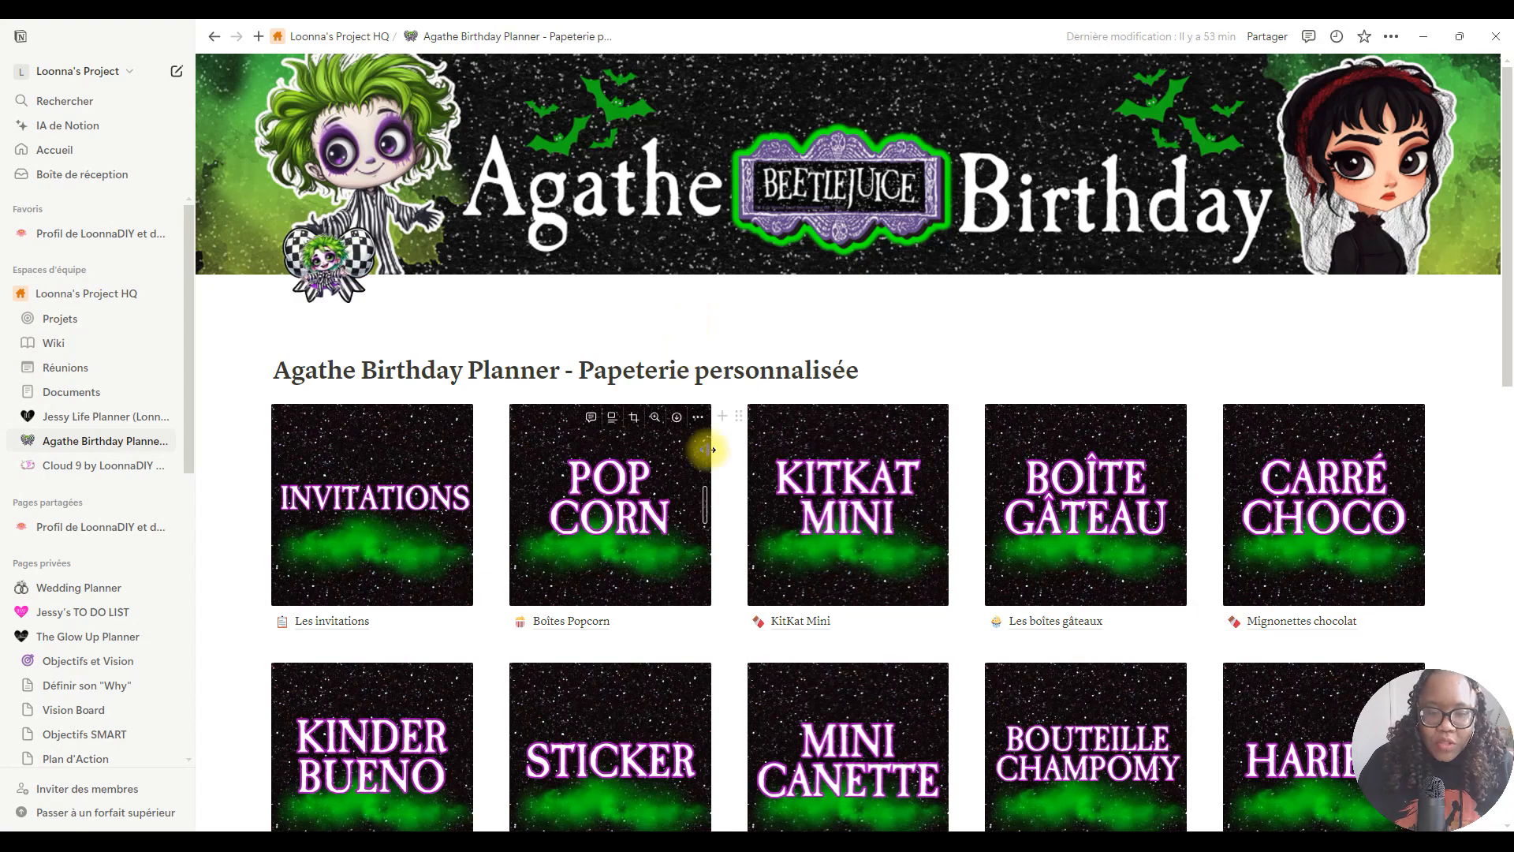
{"action": "scroll", "coordinate": [710, 455], "scroll_direction": "down", "scroll_amount": 2}
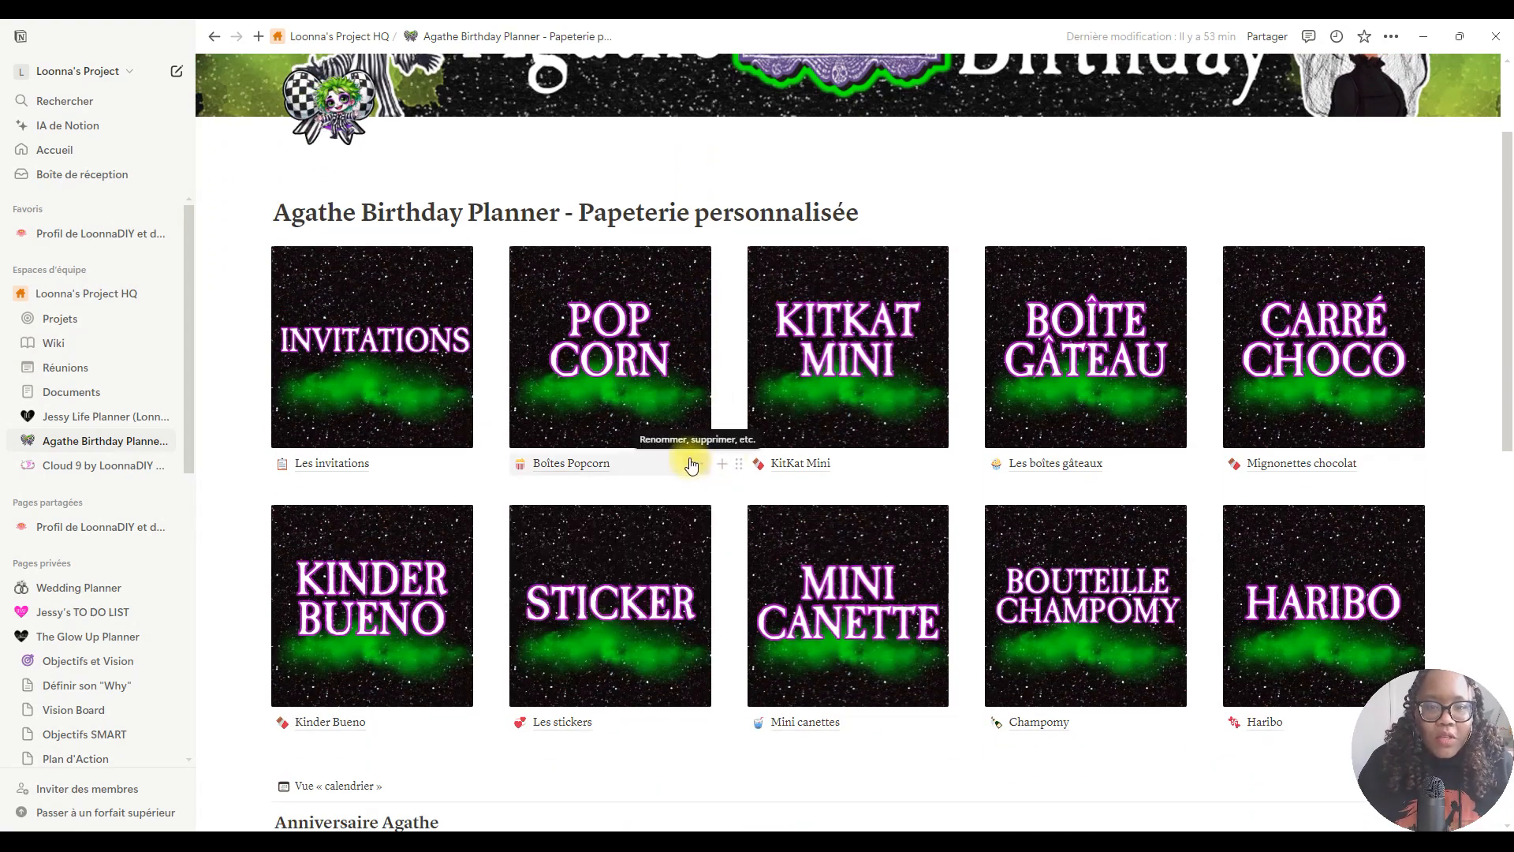
{"action": "scroll", "coordinate": [662, 472], "scroll_direction": "up", "scroll_amount": 2}
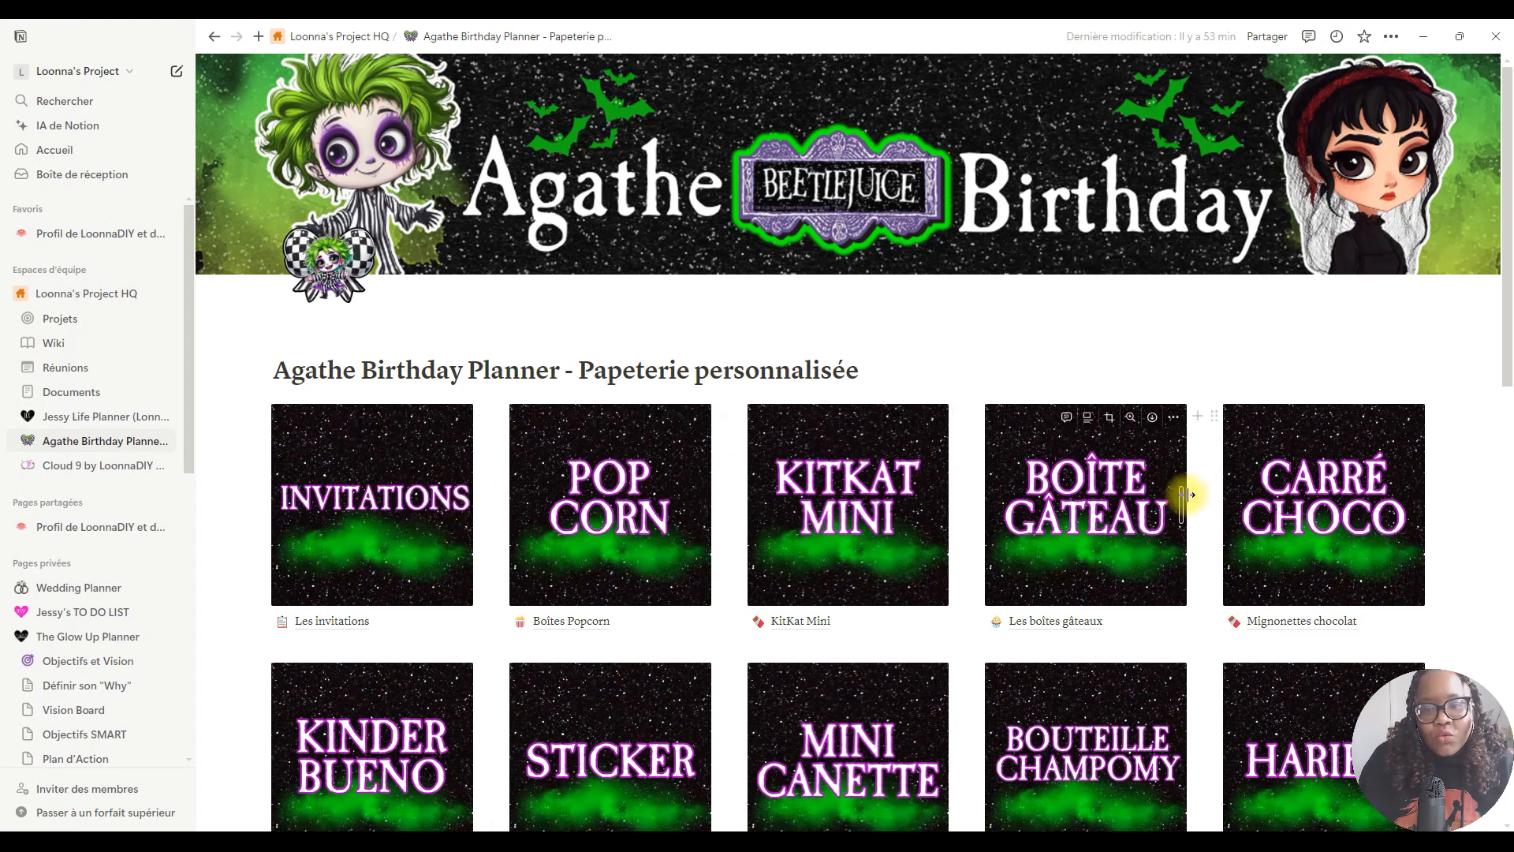
{"action": "scroll", "coordinate": [608, 573], "scroll_direction": "down", "scroll_amount": 1}
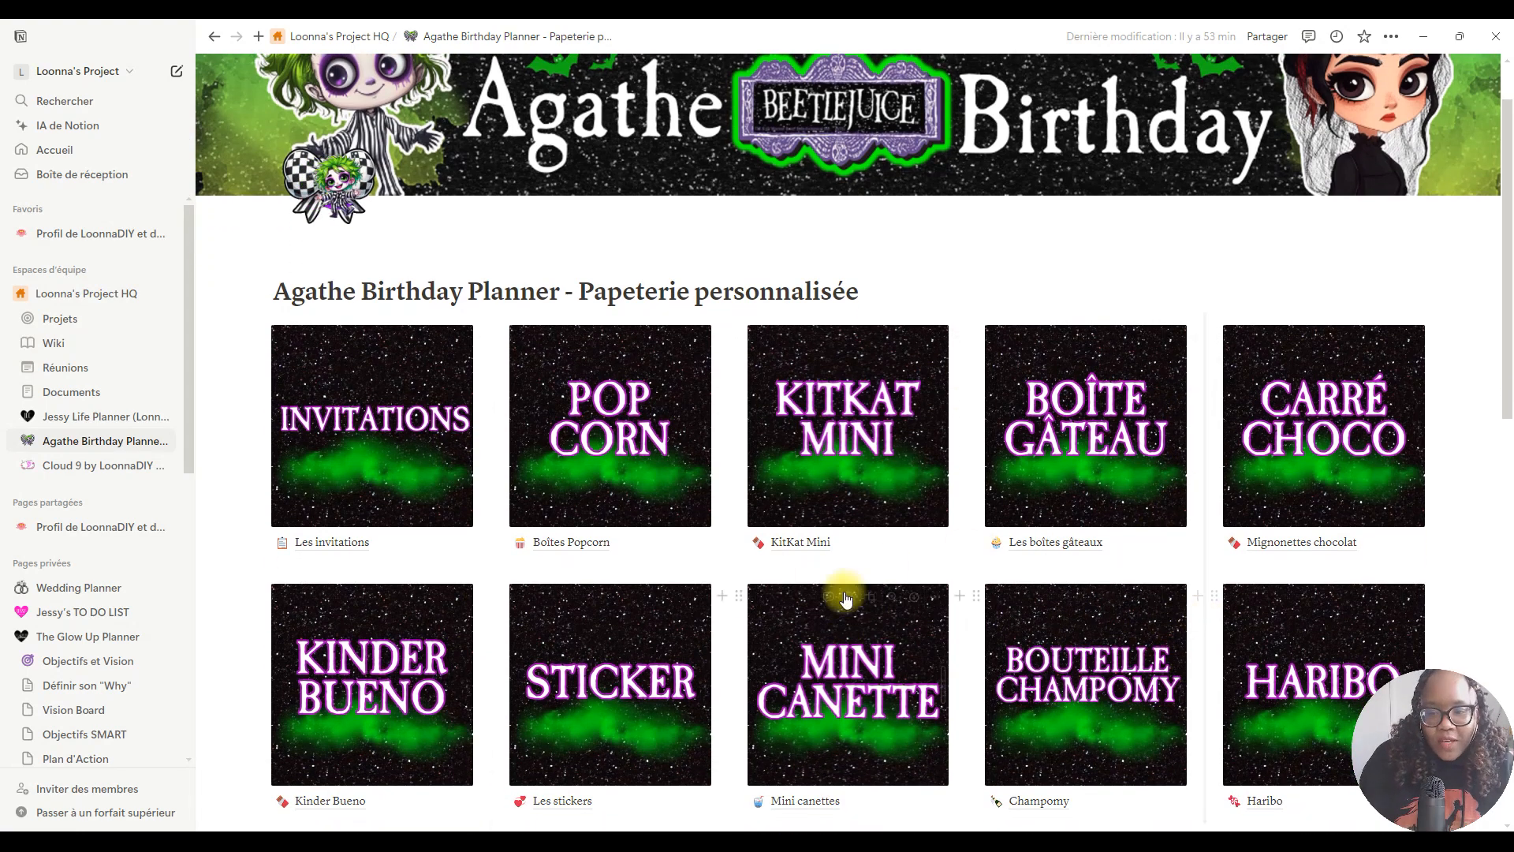
{"action": "scroll", "coordinate": [812, 546], "scroll_direction": "up", "scroll_amount": 1}
{"action": "mouse_move", "coordinate": [1287, 189]}
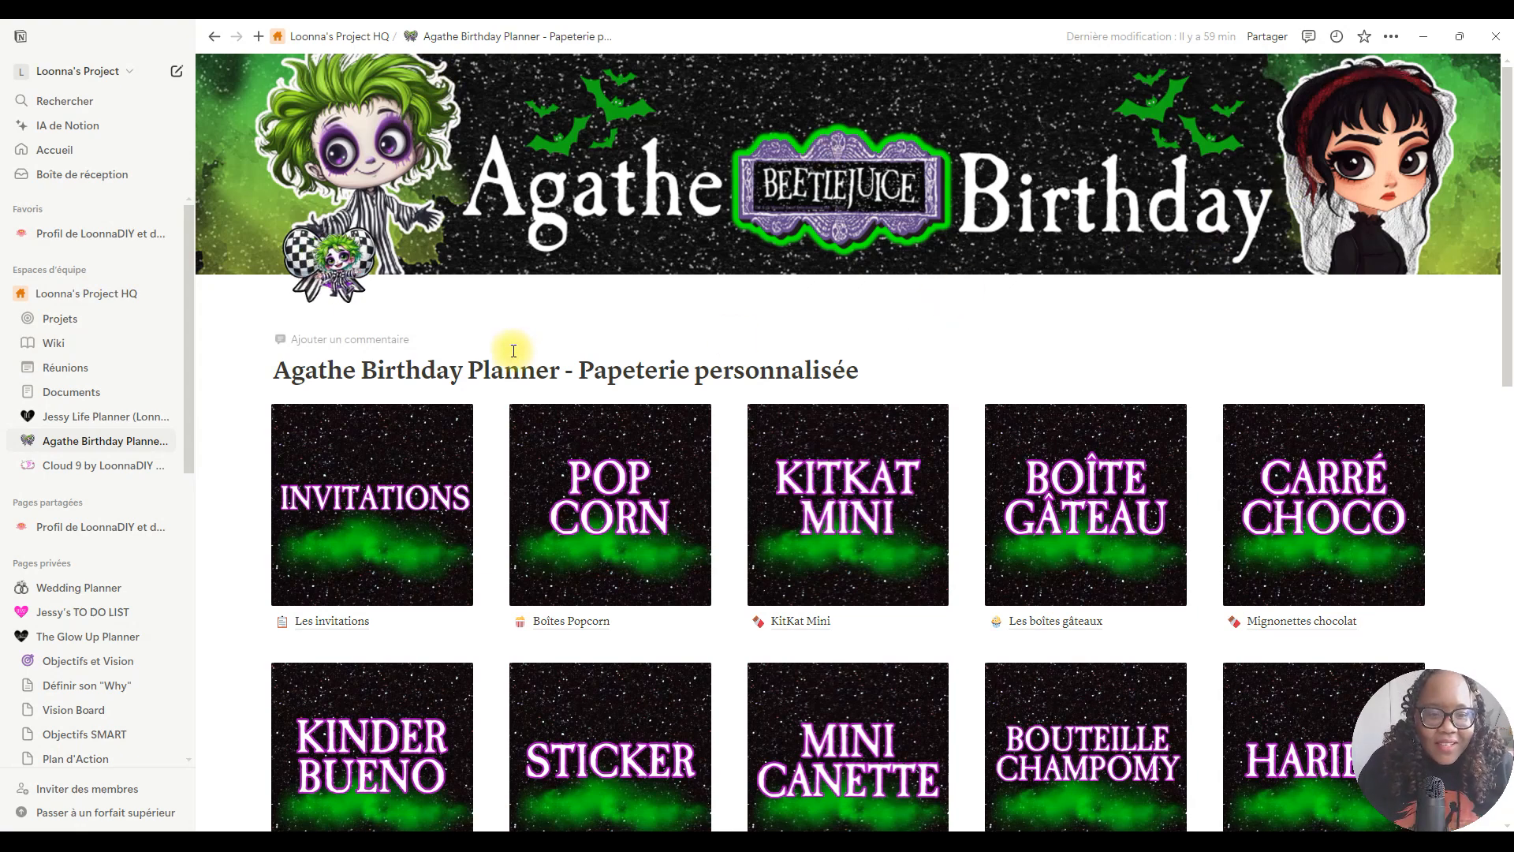
Open the birthday movie event on 28 September 2024 in the planner's calendar, view its details and film poster, and close it.
{"action": "scroll", "coordinate": [507, 348], "scroll_direction": "down", "scroll_amount": 1}
{"action": "scroll", "coordinate": [393, 403], "scroll_direction": "down", "scroll_amount": 1}
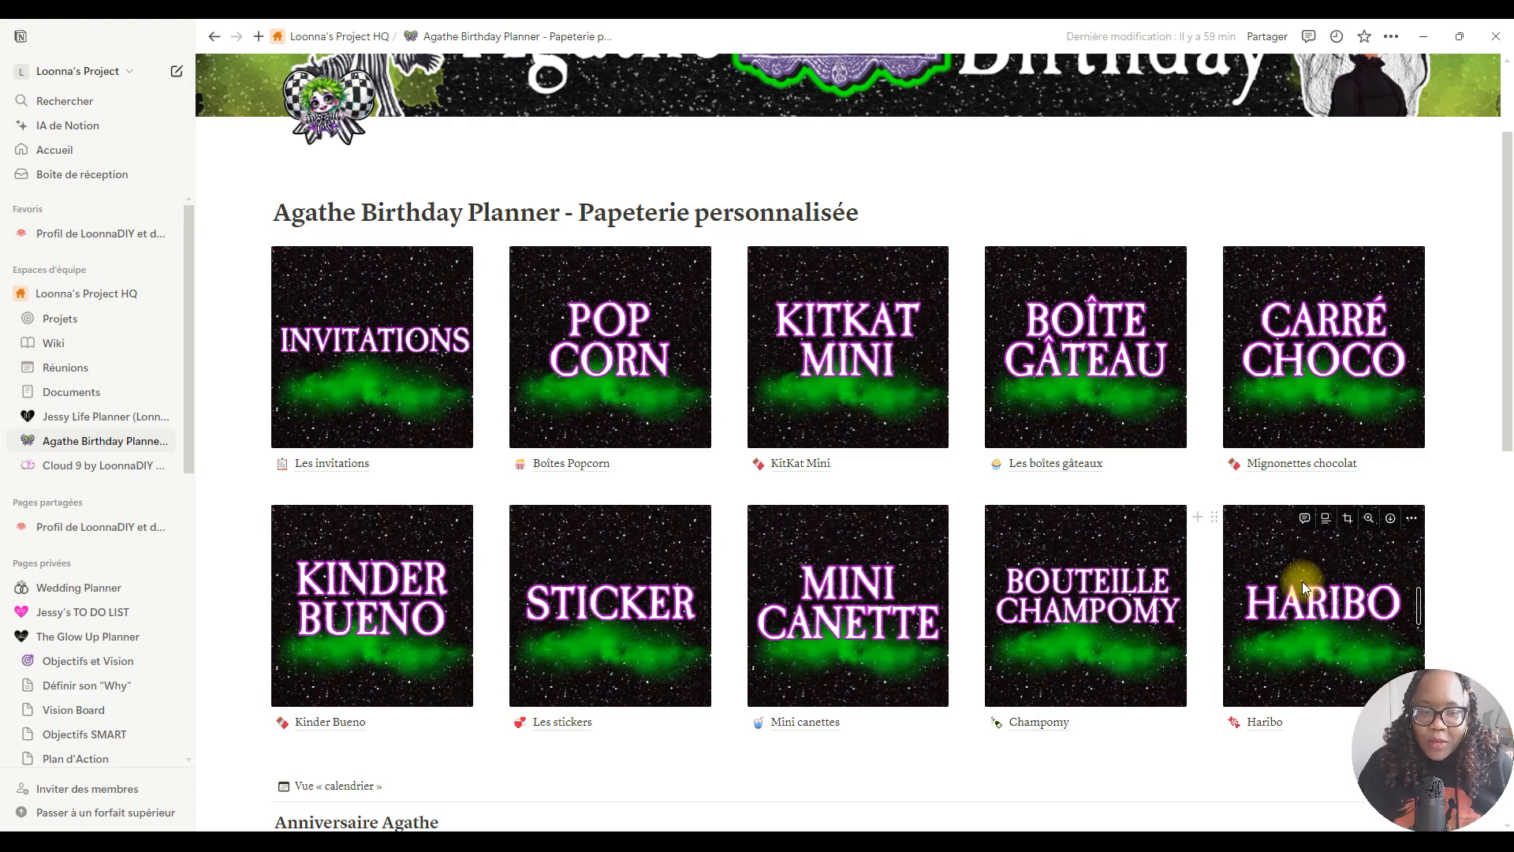
{"action": "scroll", "coordinate": [618, 530], "scroll_direction": "down", "scroll_amount": 6}
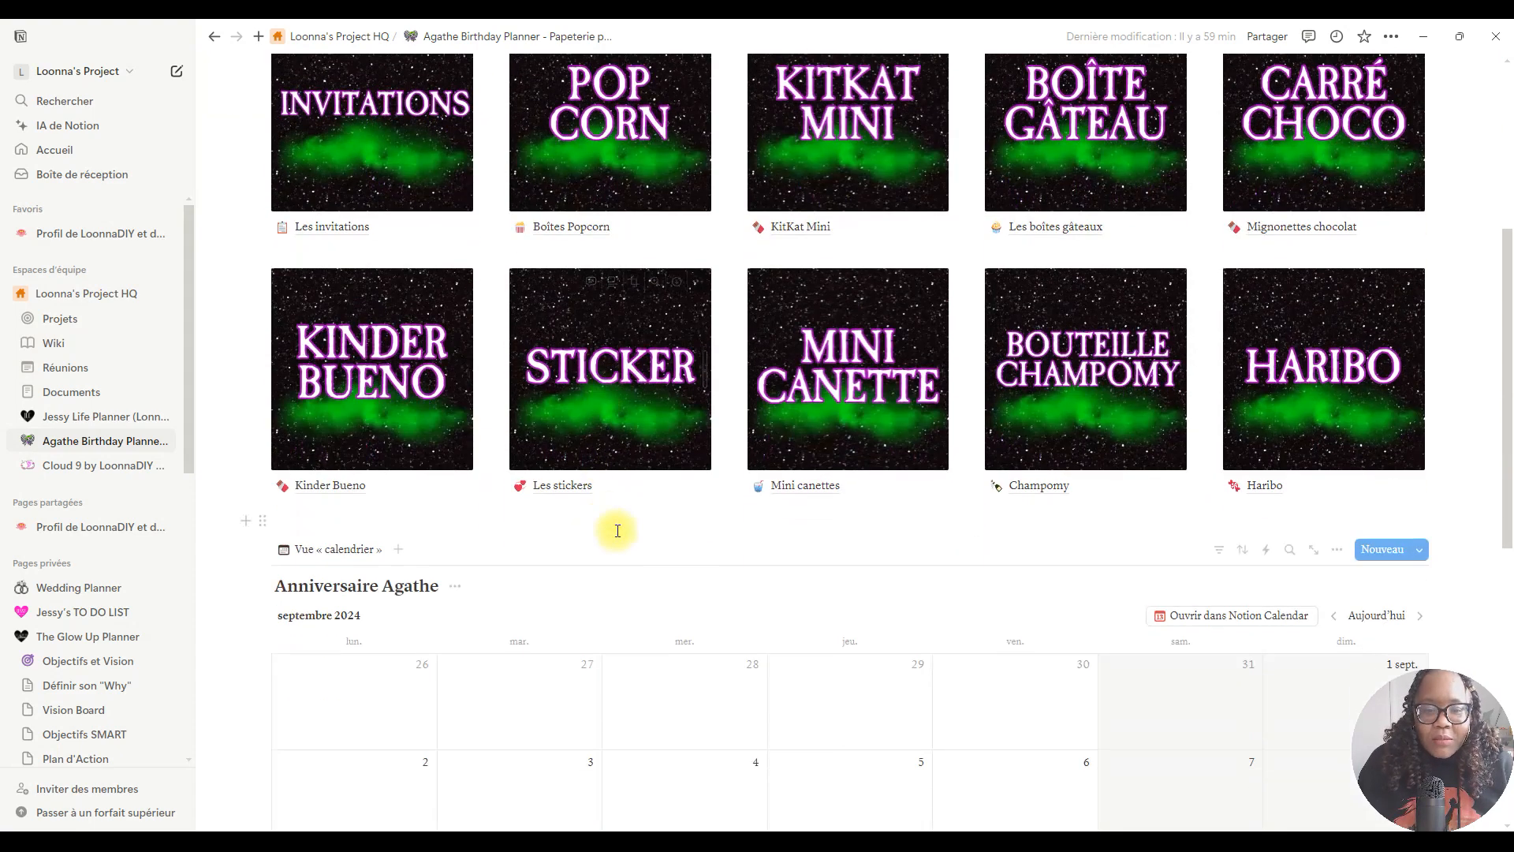
{"action": "scroll", "coordinate": [618, 530], "scroll_direction": "down", "scroll_amount": 1}
{"action": "scroll", "coordinate": [405, 310], "scroll_direction": "down", "scroll_amount": 1}
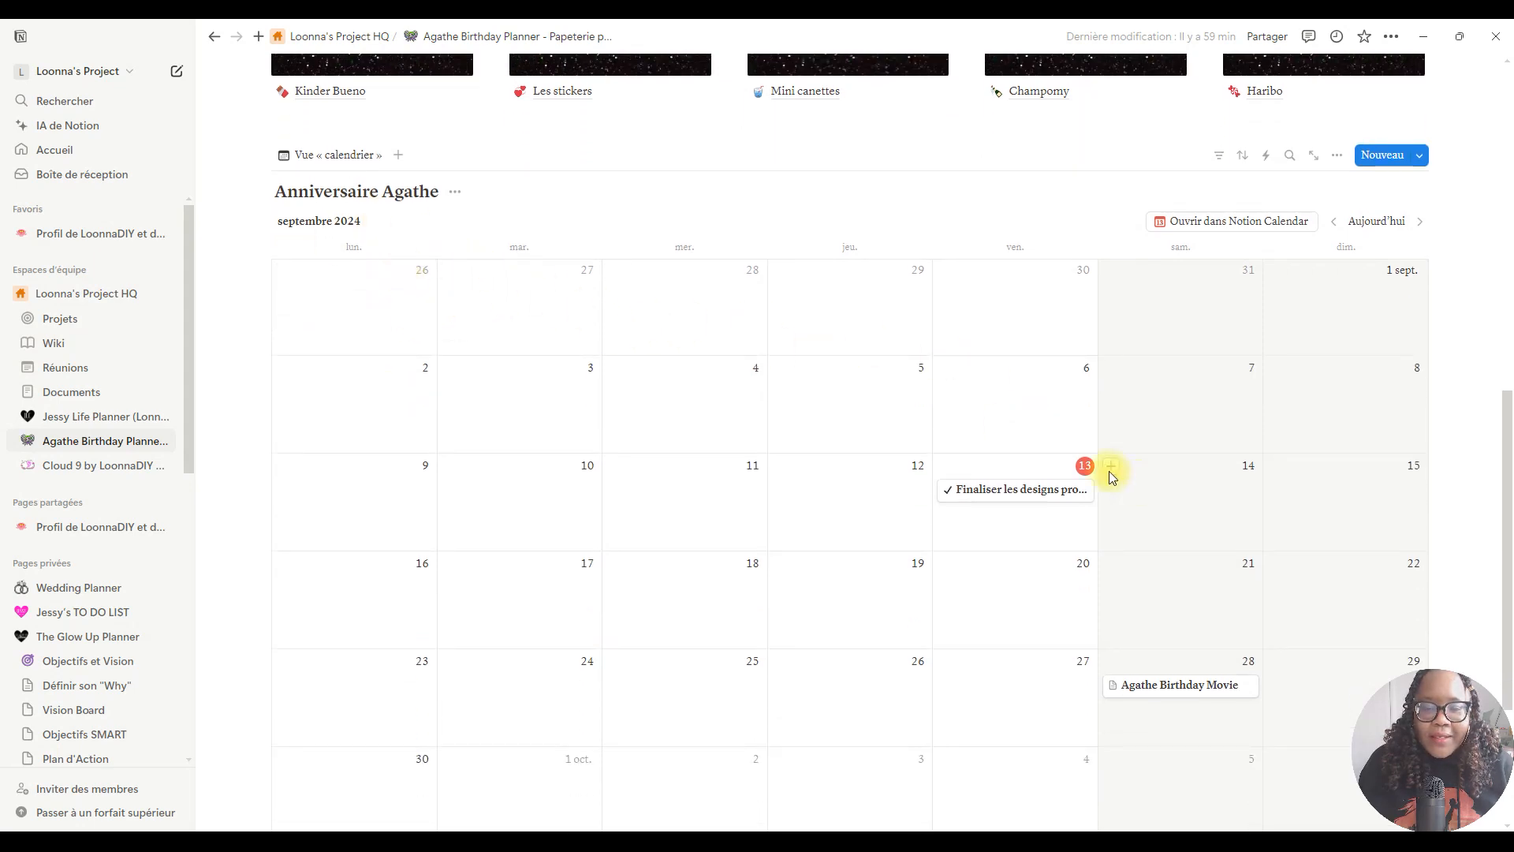
{"action": "scroll", "coordinate": [998, 434], "scroll_direction": "down", "scroll_amount": 1}
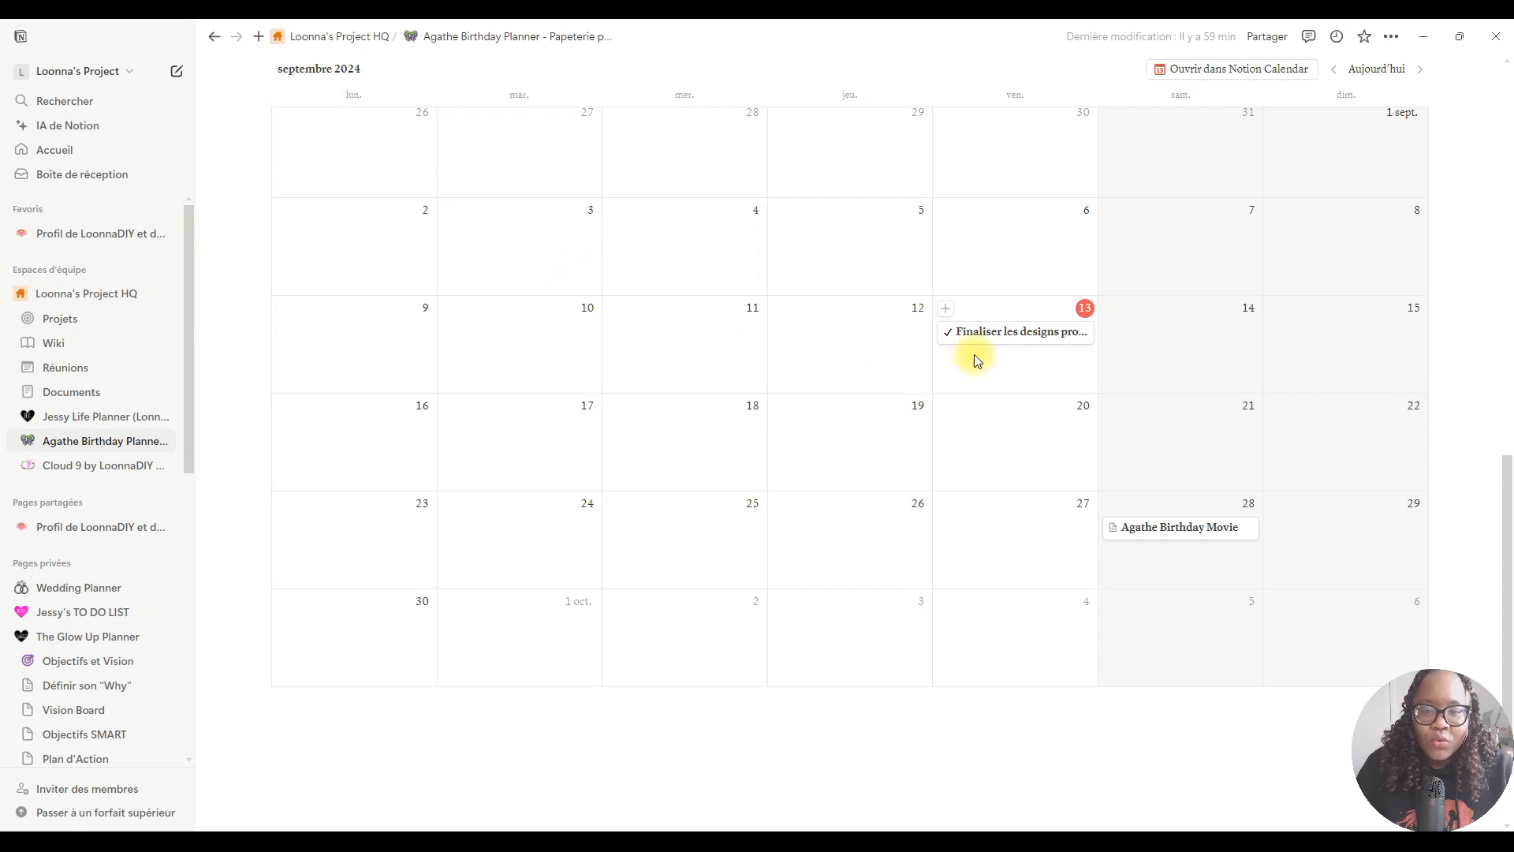
{"action": "left_click", "coordinate": [1189, 532]}
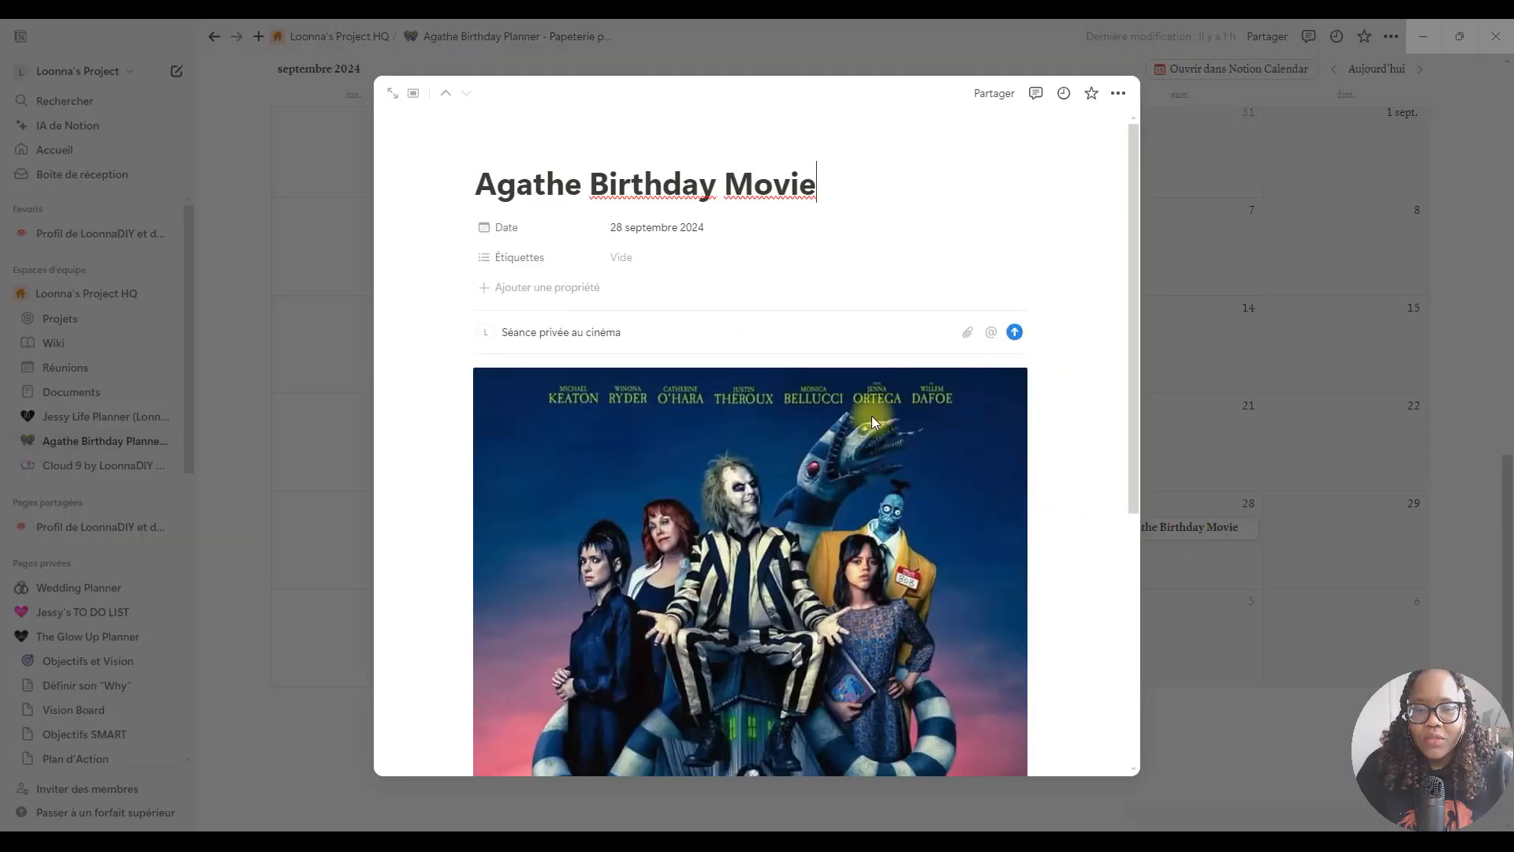
{"action": "scroll", "coordinate": [702, 333], "scroll_direction": "down", "scroll_amount": 8}
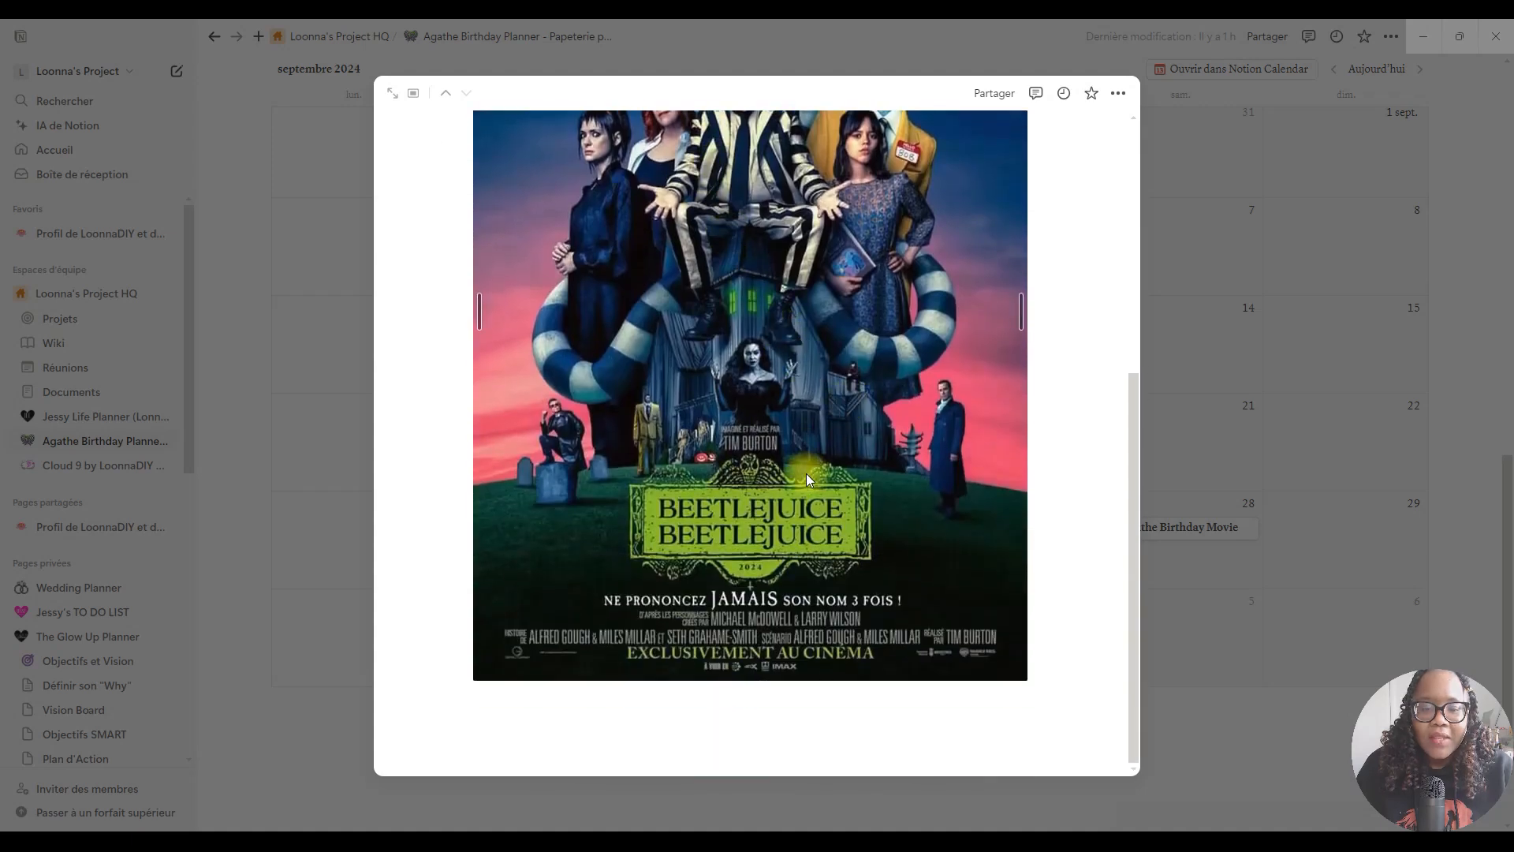
{"action": "scroll", "coordinate": [806, 476], "scroll_direction": "up", "scroll_amount": 4}
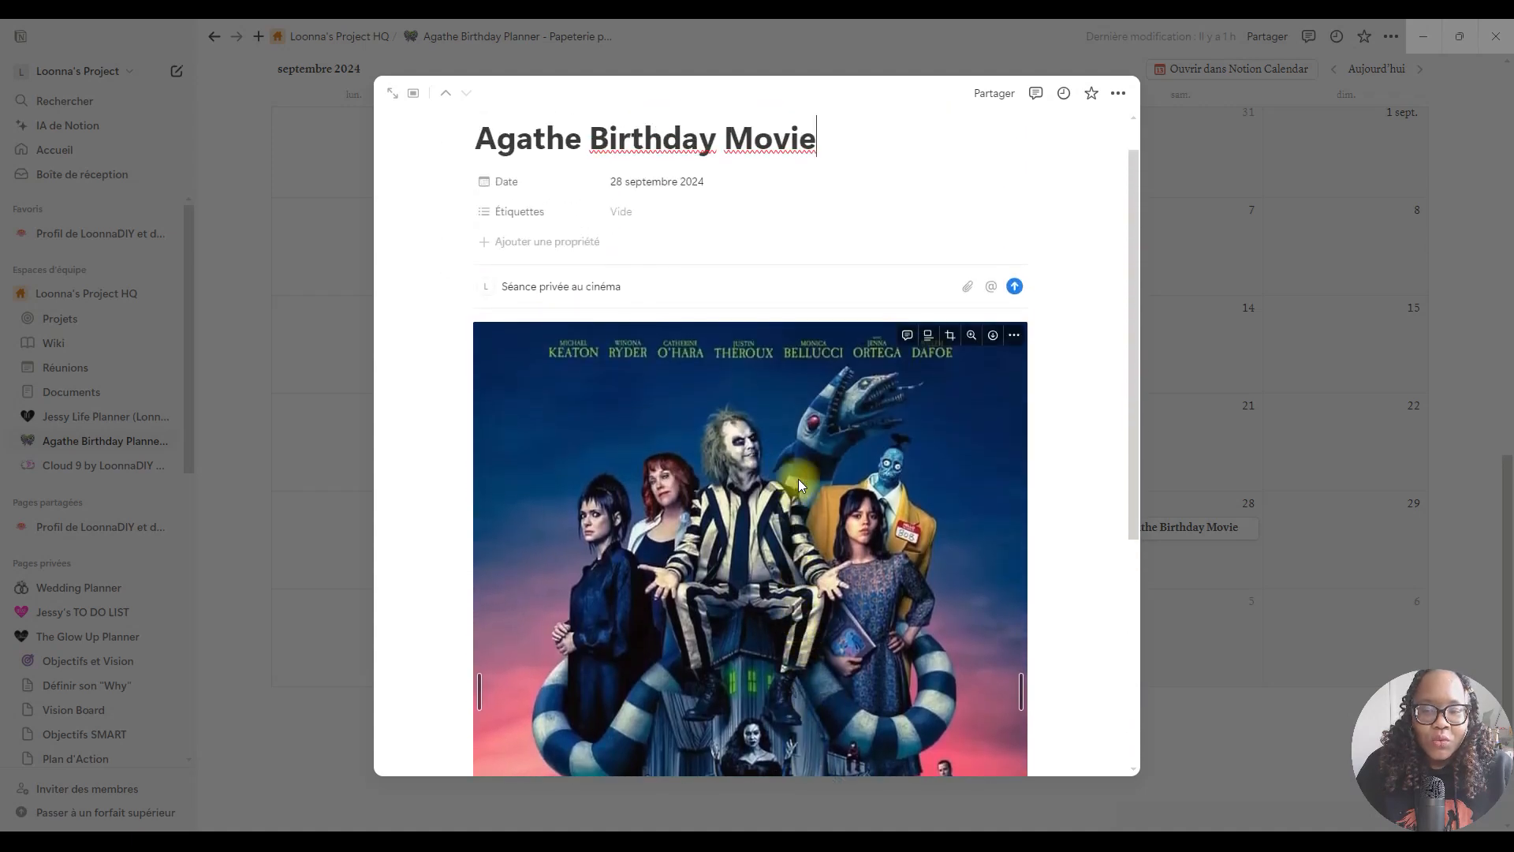
{"action": "scroll", "coordinate": [793, 476], "scroll_direction": "down", "scroll_amount": 1}
{"action": "scroll", "coordinate": [793, 477], "scroll_direction": "up", "scroll_amount": 2}
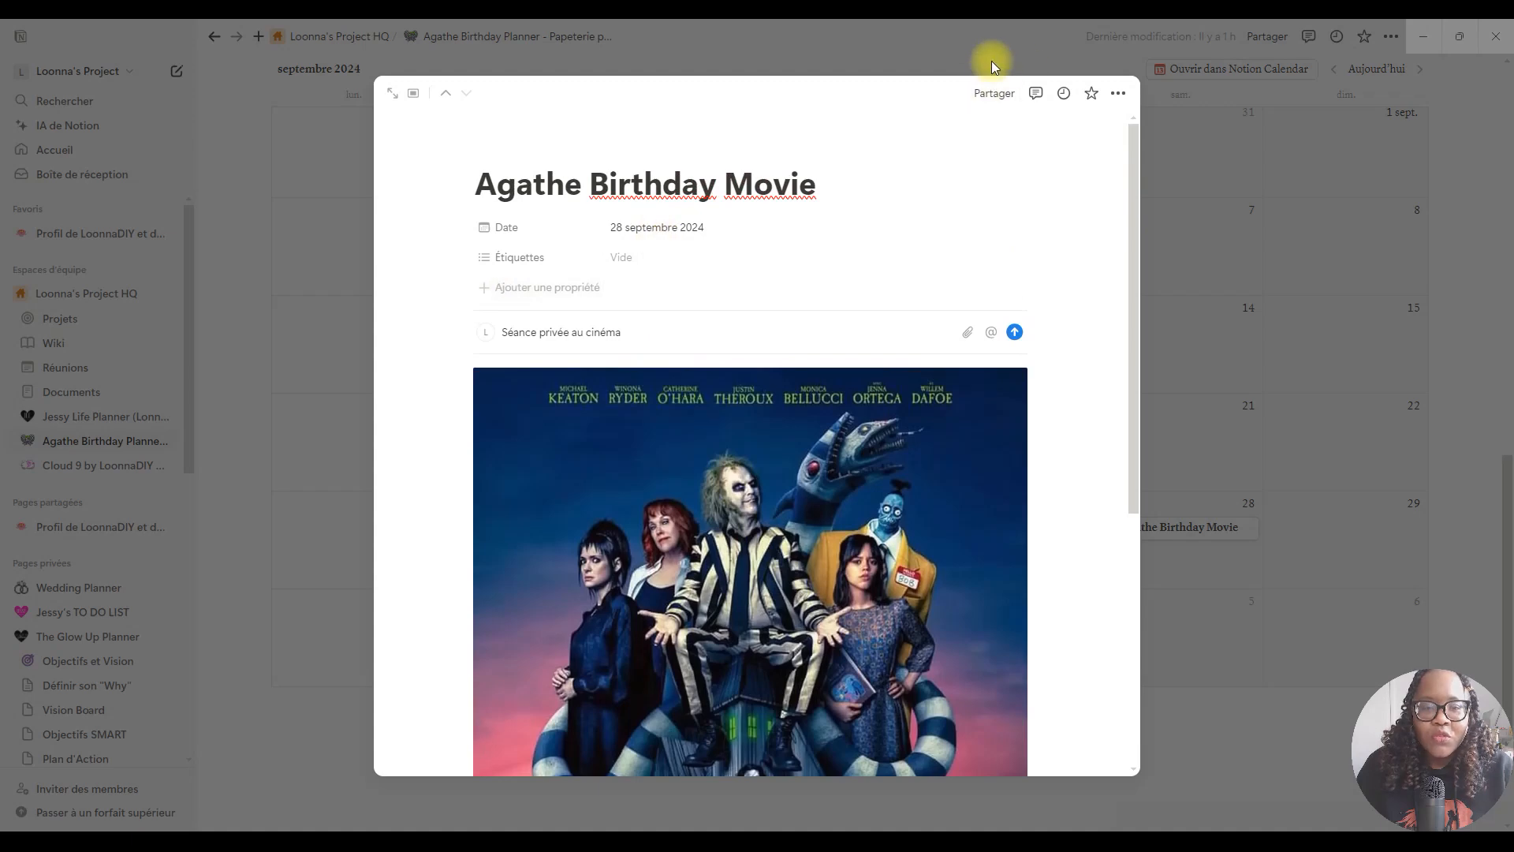
{"action": "left_click", "coordinate": [1177, 224]}
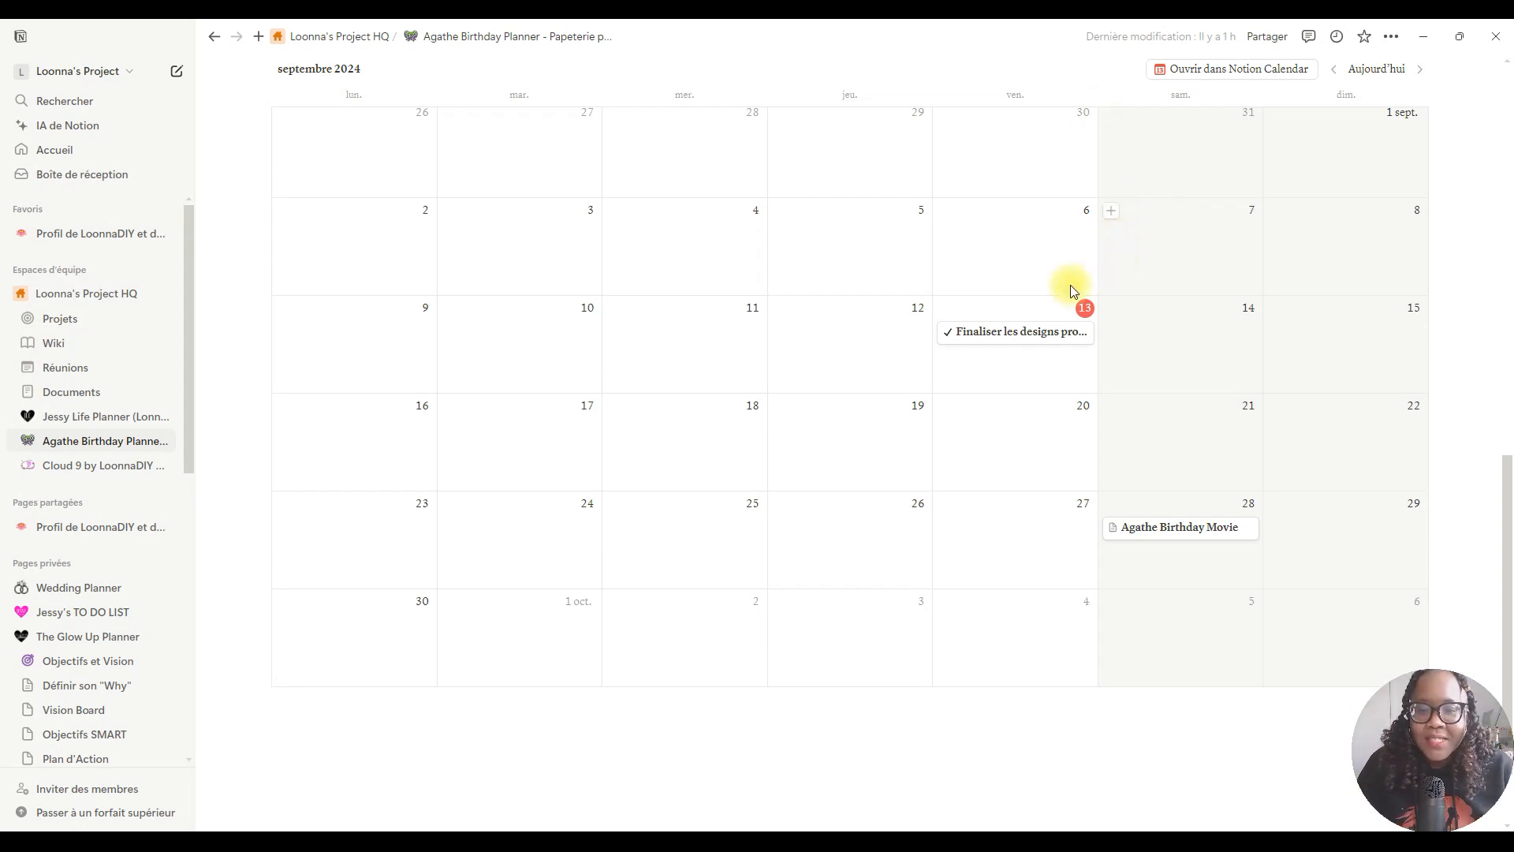
Open the "Finaliser les designs produits" entry on 13 September, view its product checklist, and close it.
{"action": "left_click", "coordinate": [1016, 341]}
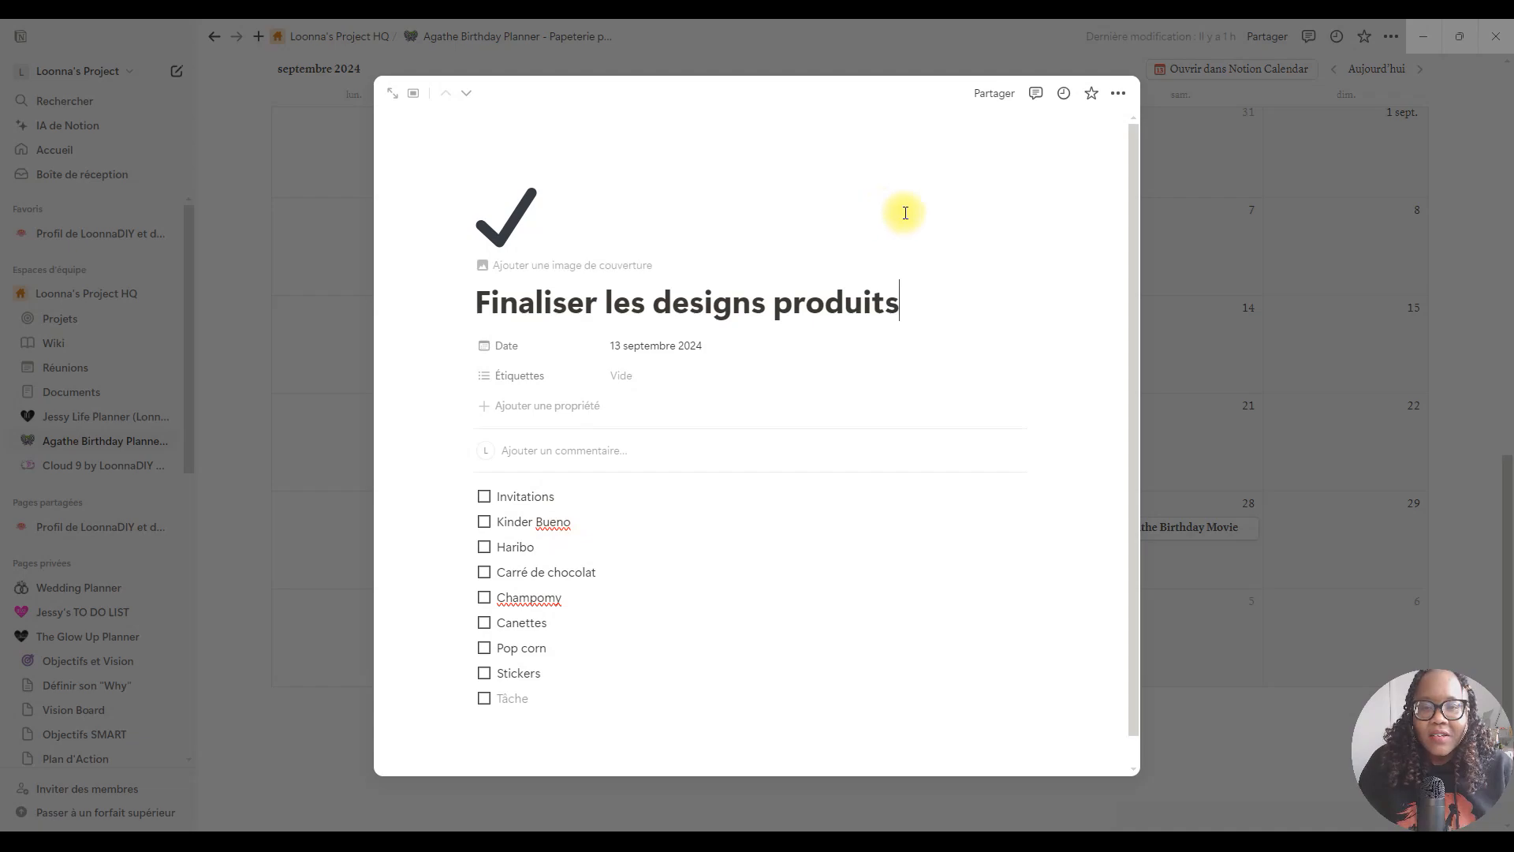
{"action": "left_click", "coordinate": [1188, 298]}
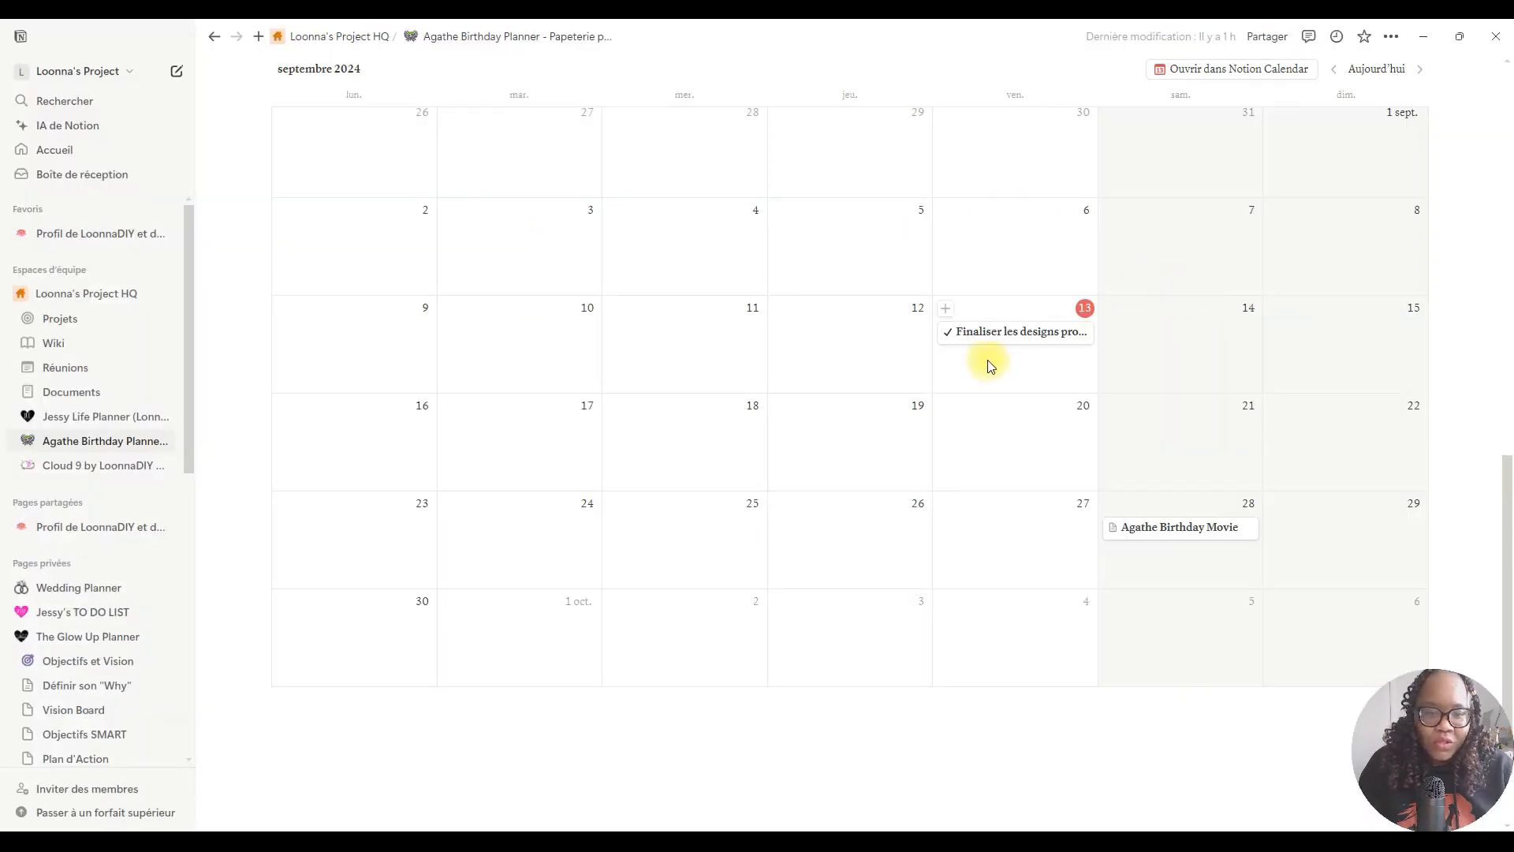
Open the "Les invitations" page and examine the enlarged cinema ticket design and the guest list.
{"action": "scroll", "coordinate": [790, 421], "scroll_direction": "up", "scroll_amount": 5}
{"action": "scroll", "coordinate": [710, 463], "scroll_direction": "up", "scroll_amount": 7}
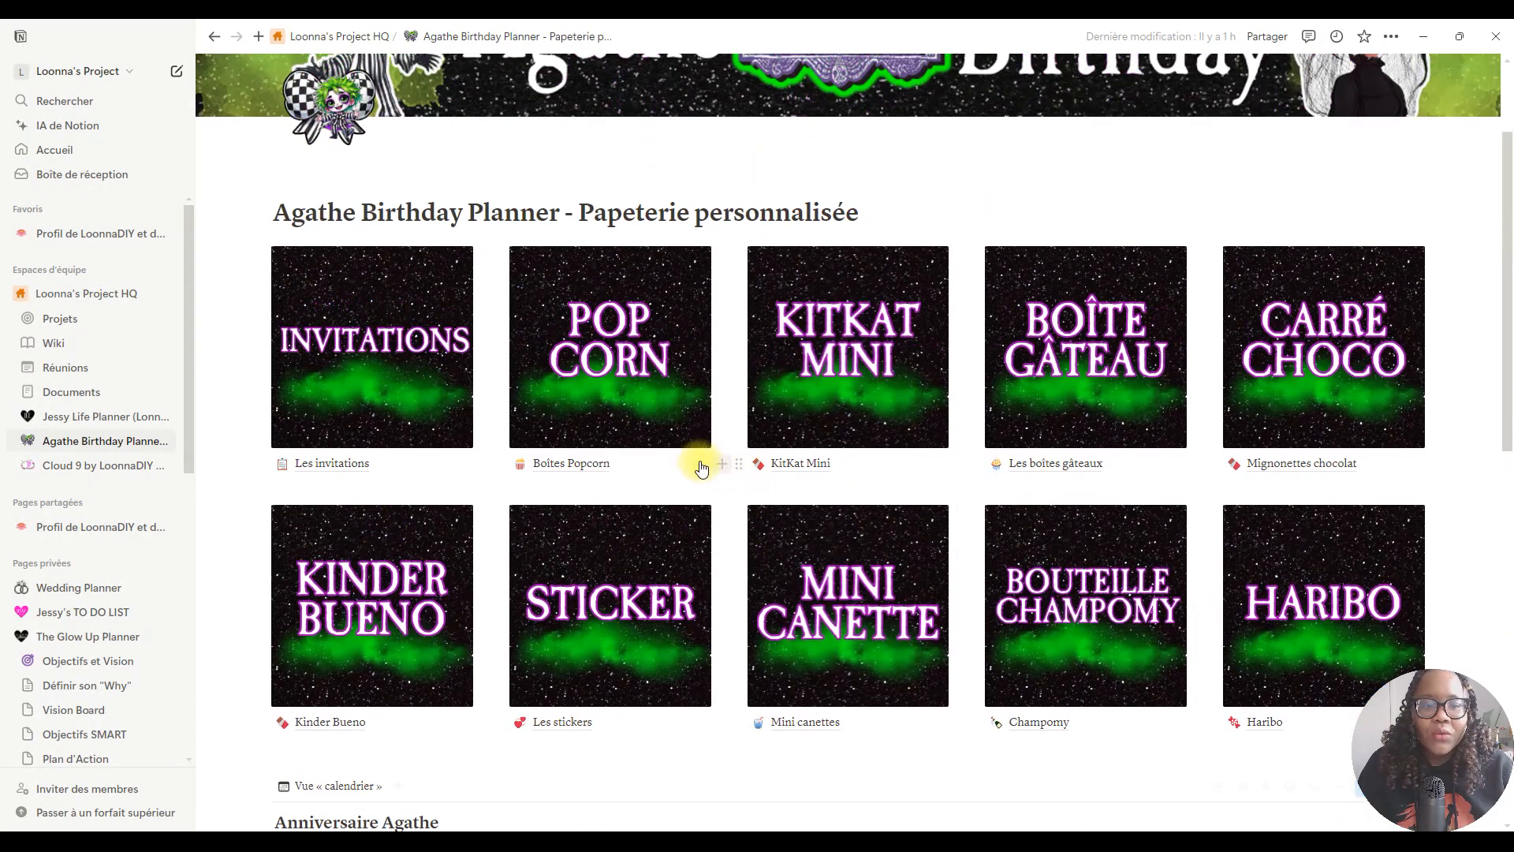
{"action": "left_click", "coordinate": [337, 633]}
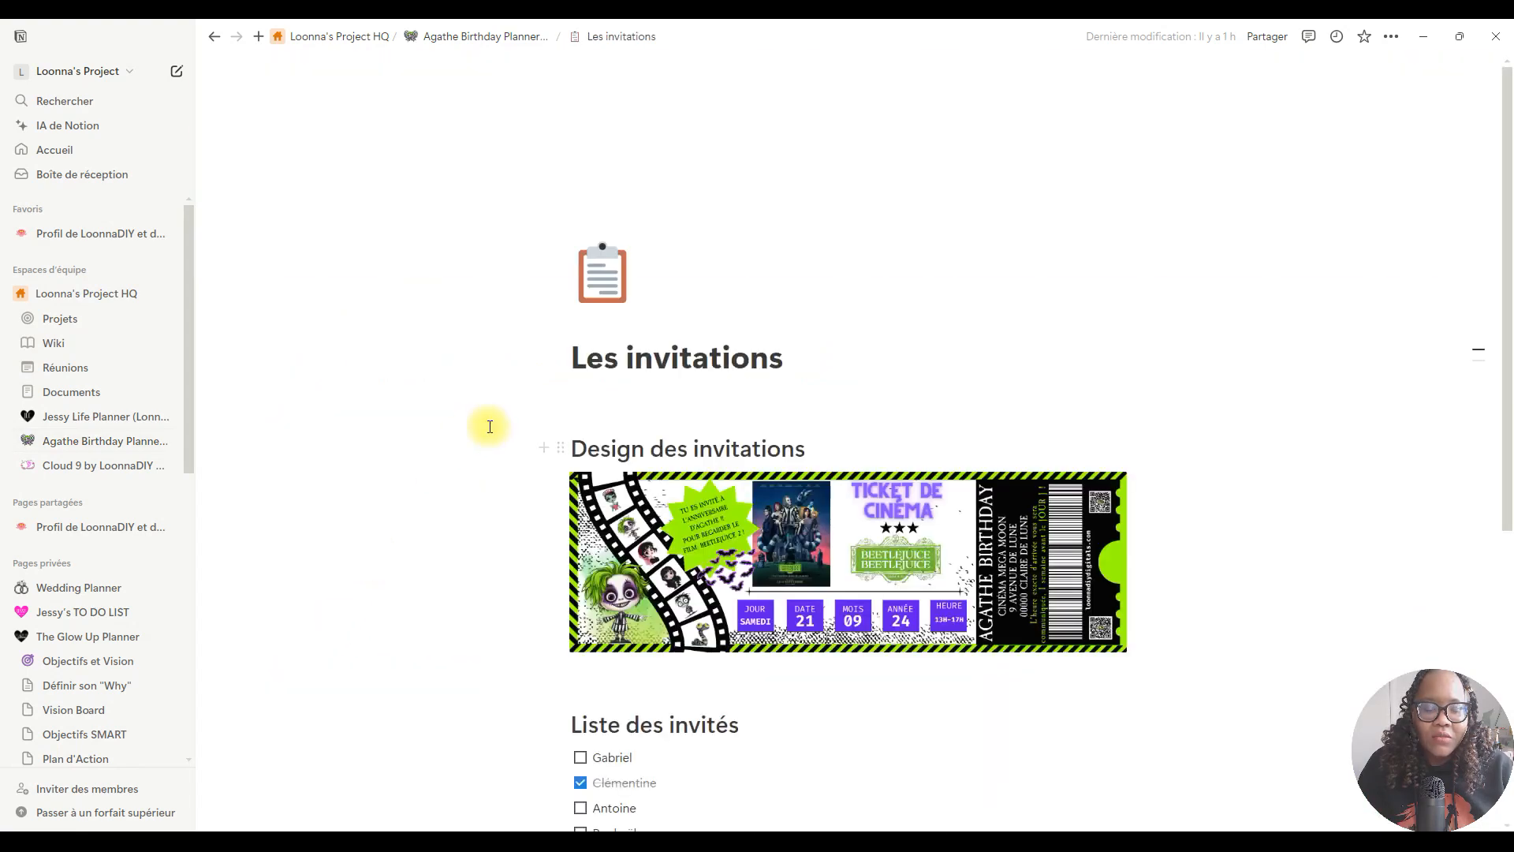
{"action": "scroll", "coordinate": [673, 367], "scroll_direction": "down", "scroll_amount": 2}
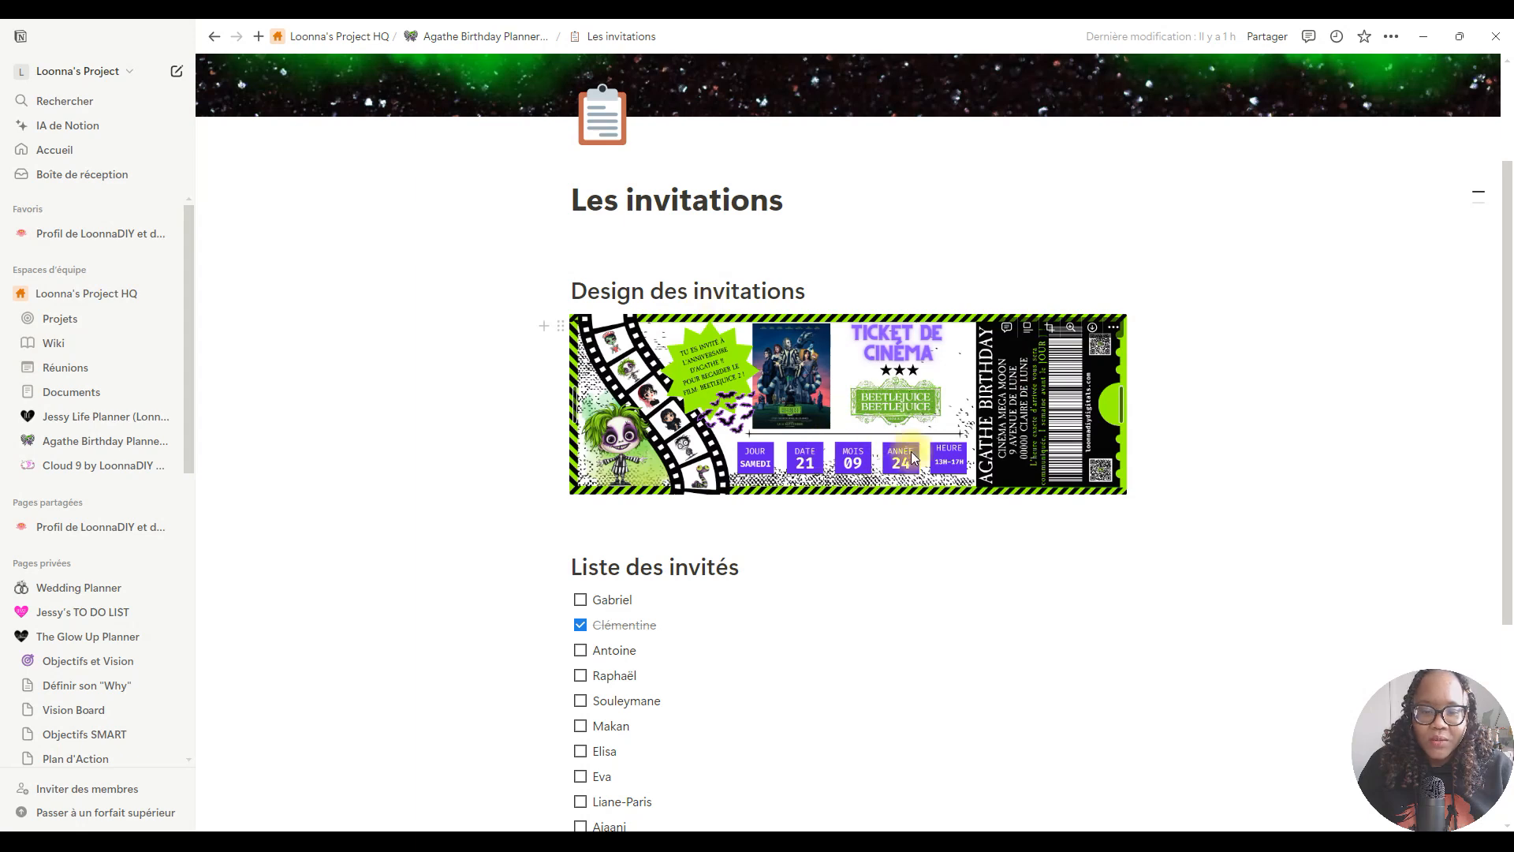
{"action": "left_click", "coordinate": [1071, 328]}
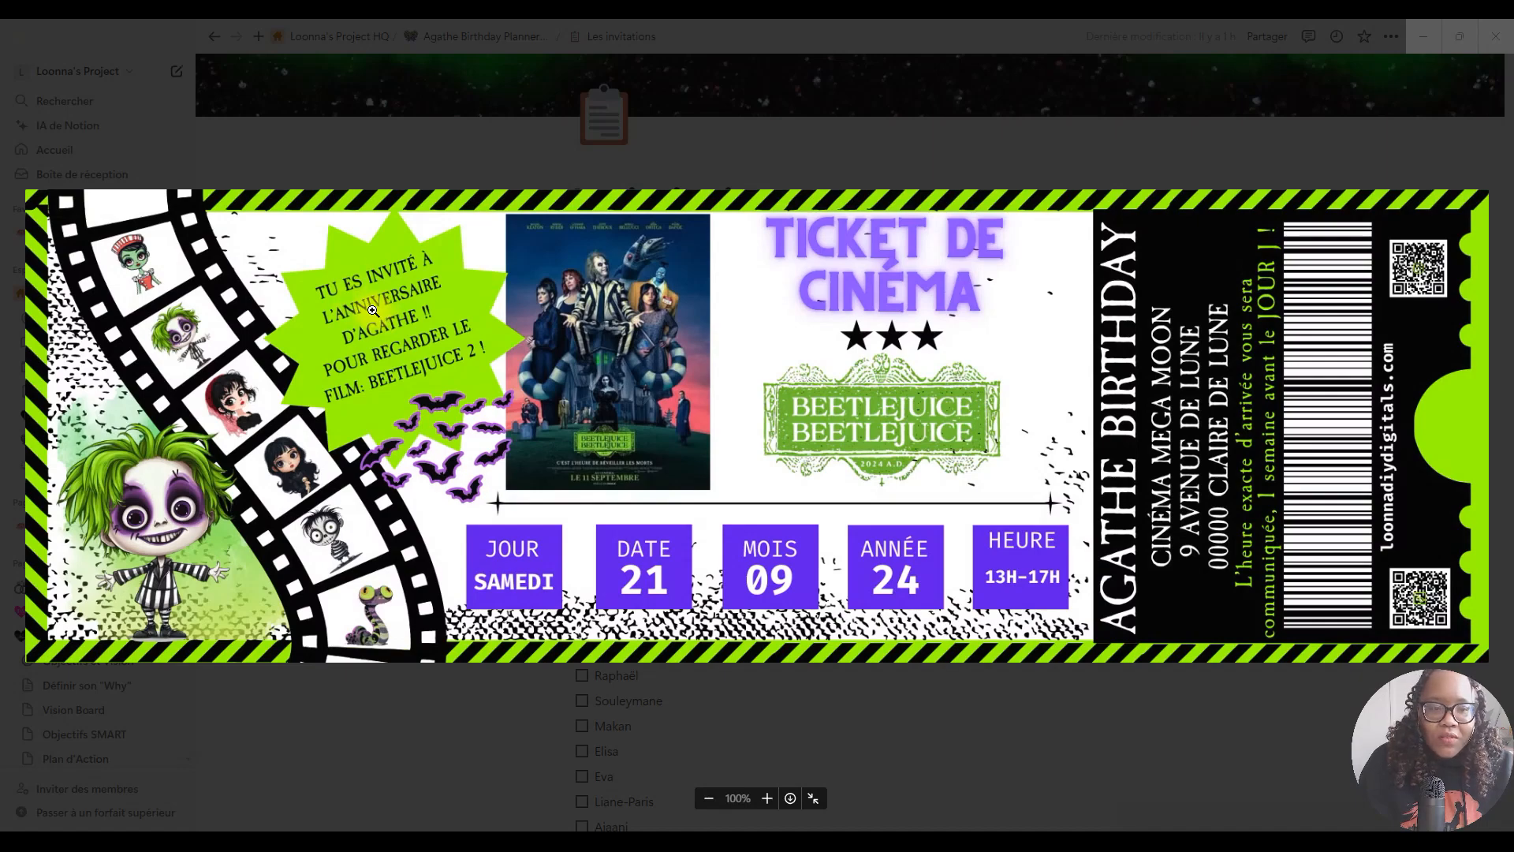
{"action": "key", "text": "Escape"}
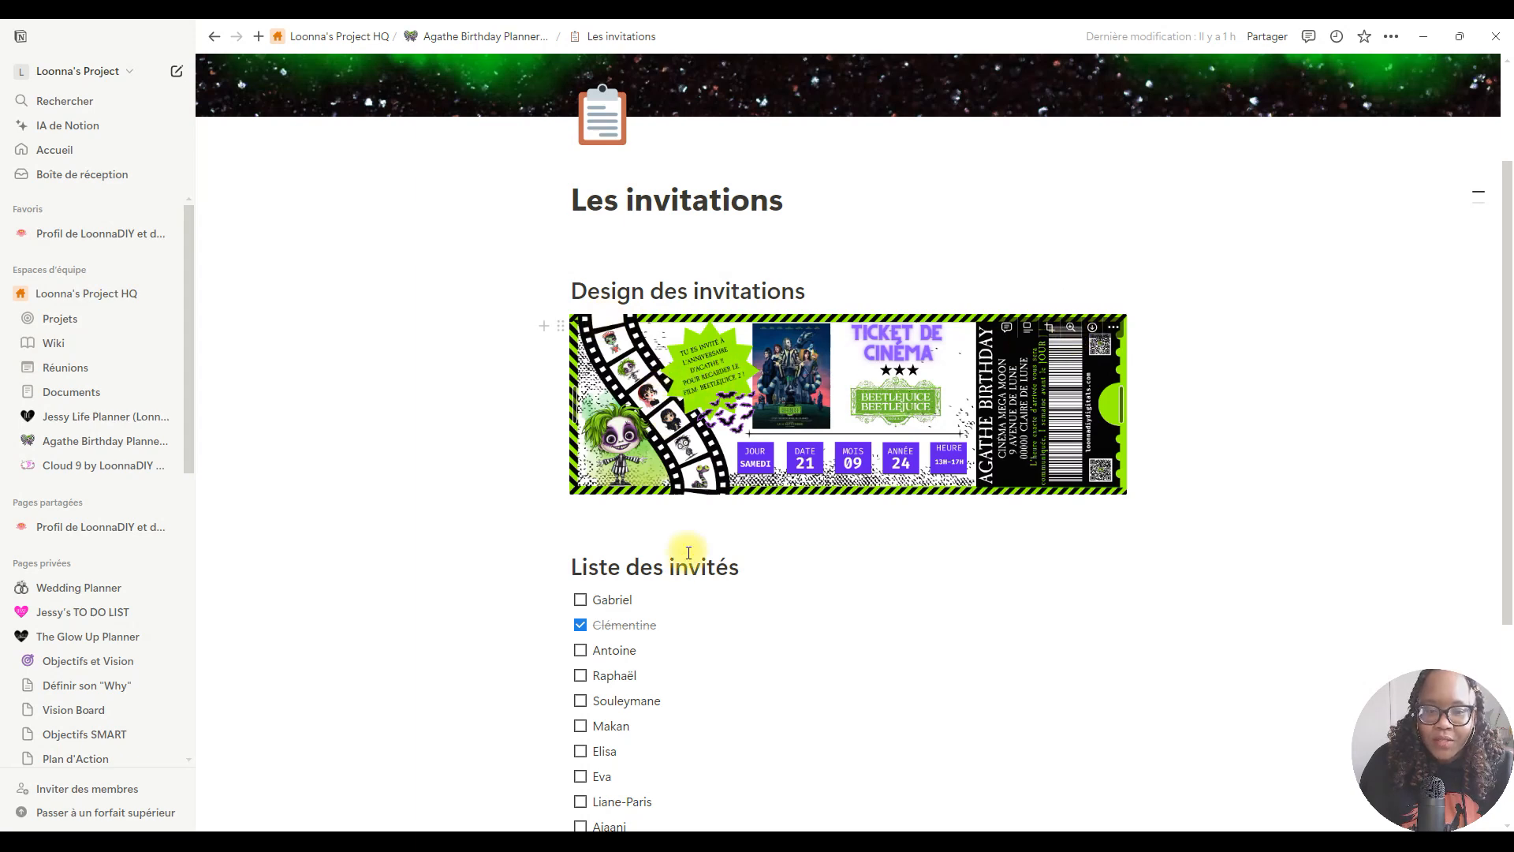
{"action": "scroll", "coordinate": [662, 524], "scroll_direction": "down", "scroll_amount": 3}
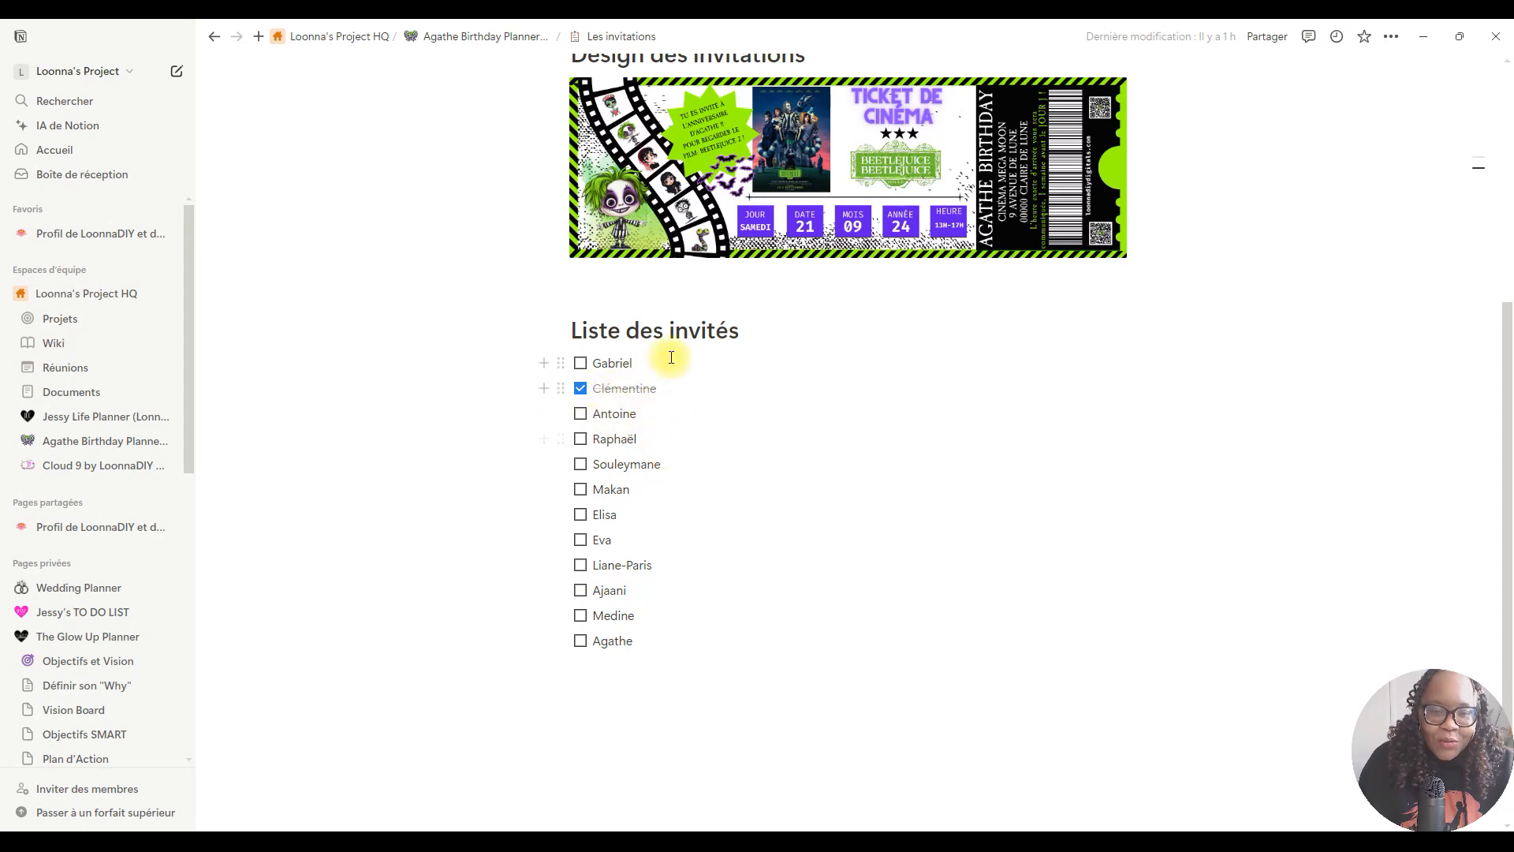
{"action": "scroll", "coordinate": [746, 356], "scroll_direction": "up", "scroll_amount": 3}
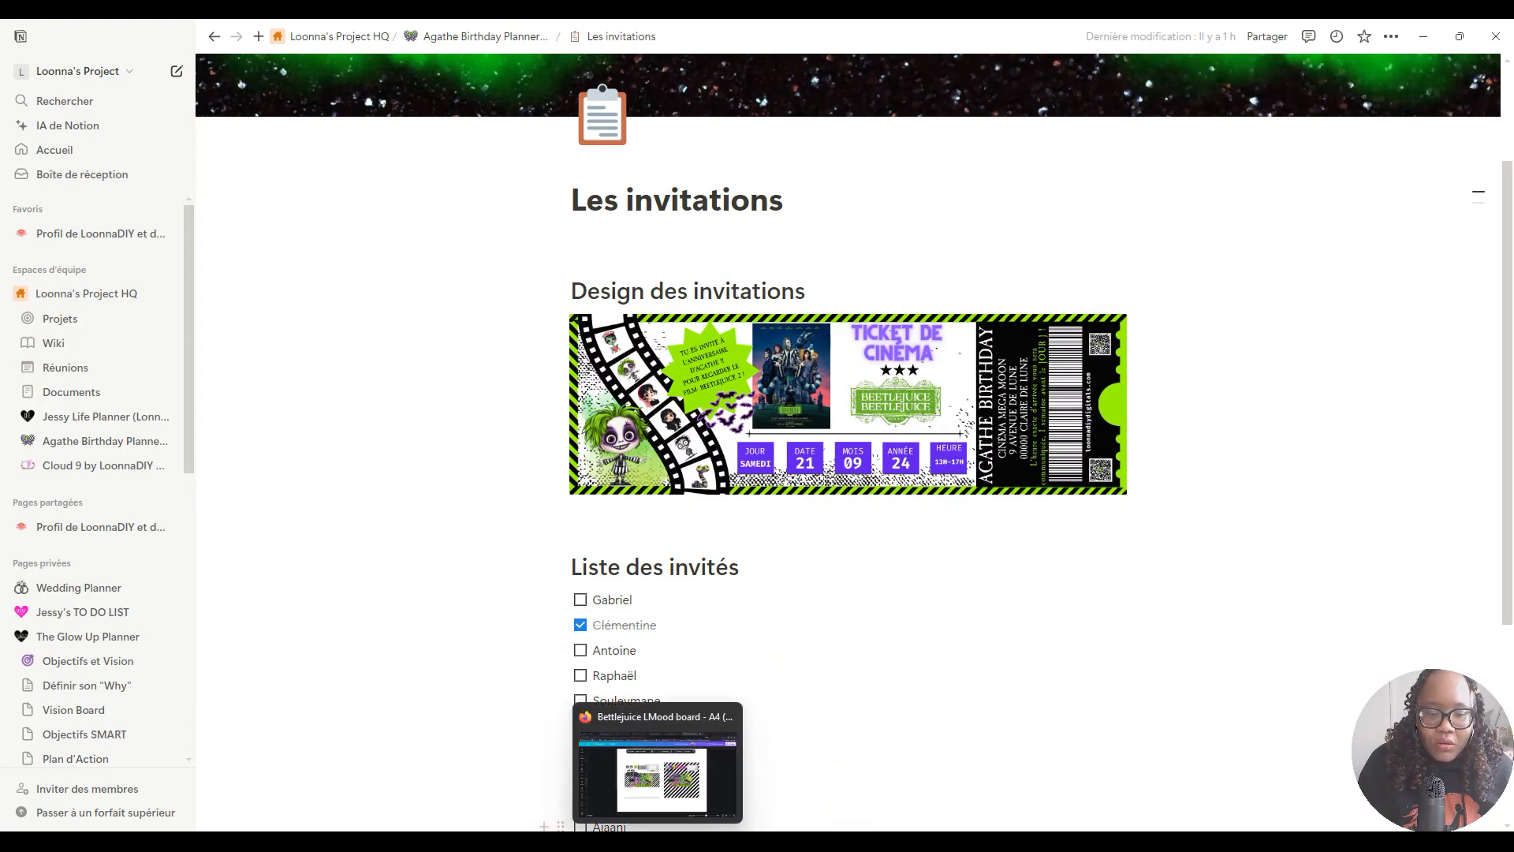
Switch to Canva, view page 1 of the beetlejuice stickers design, and return to the invitations page in Notion.
{"action": "left_click", "coordinate": [667, 781]}
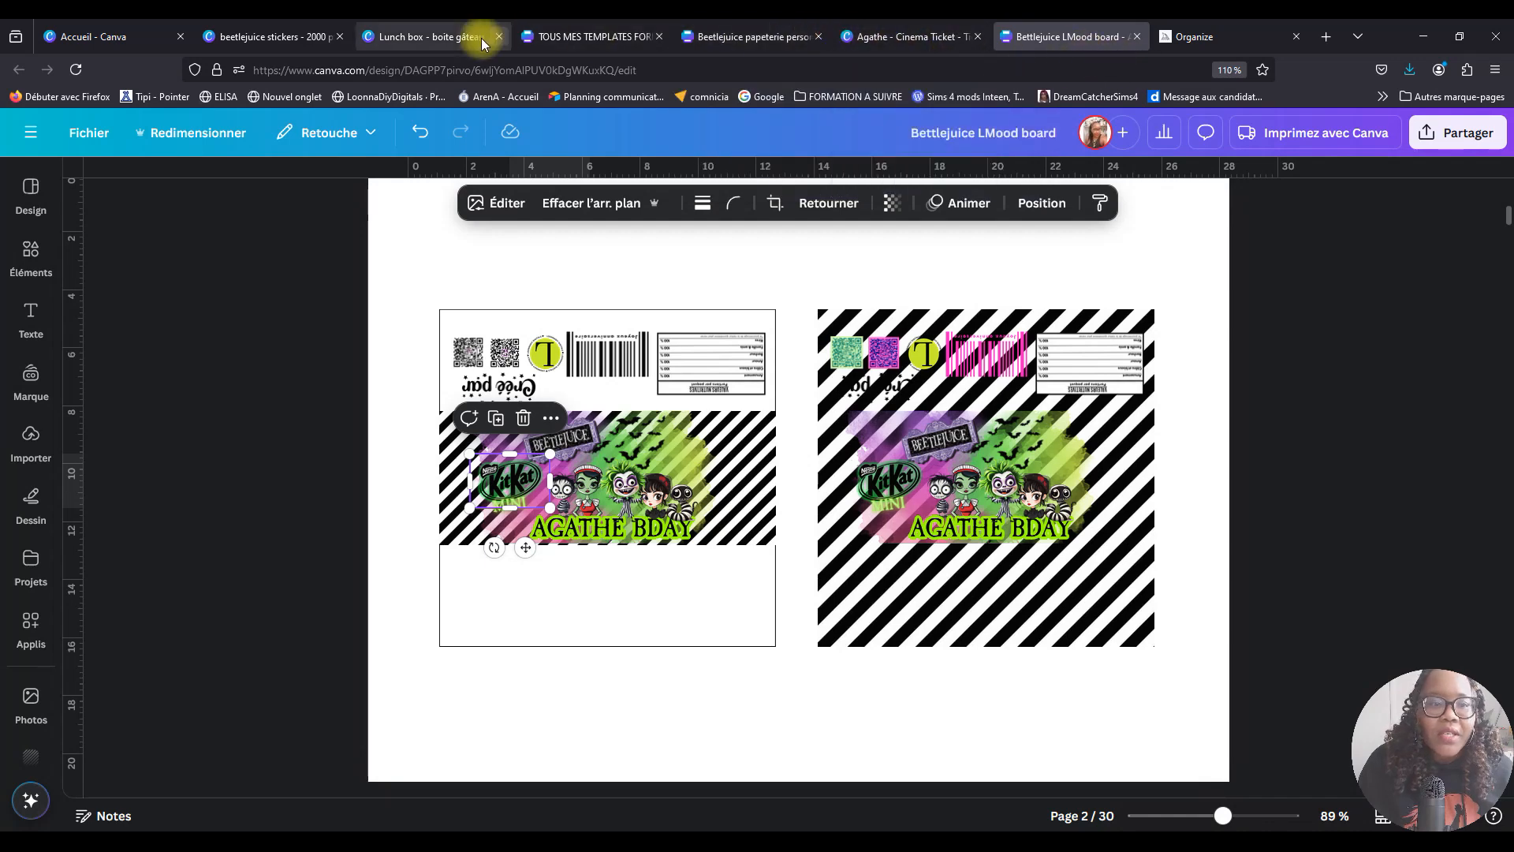
{"action": "left_click", "coordinate": [316, 37]}
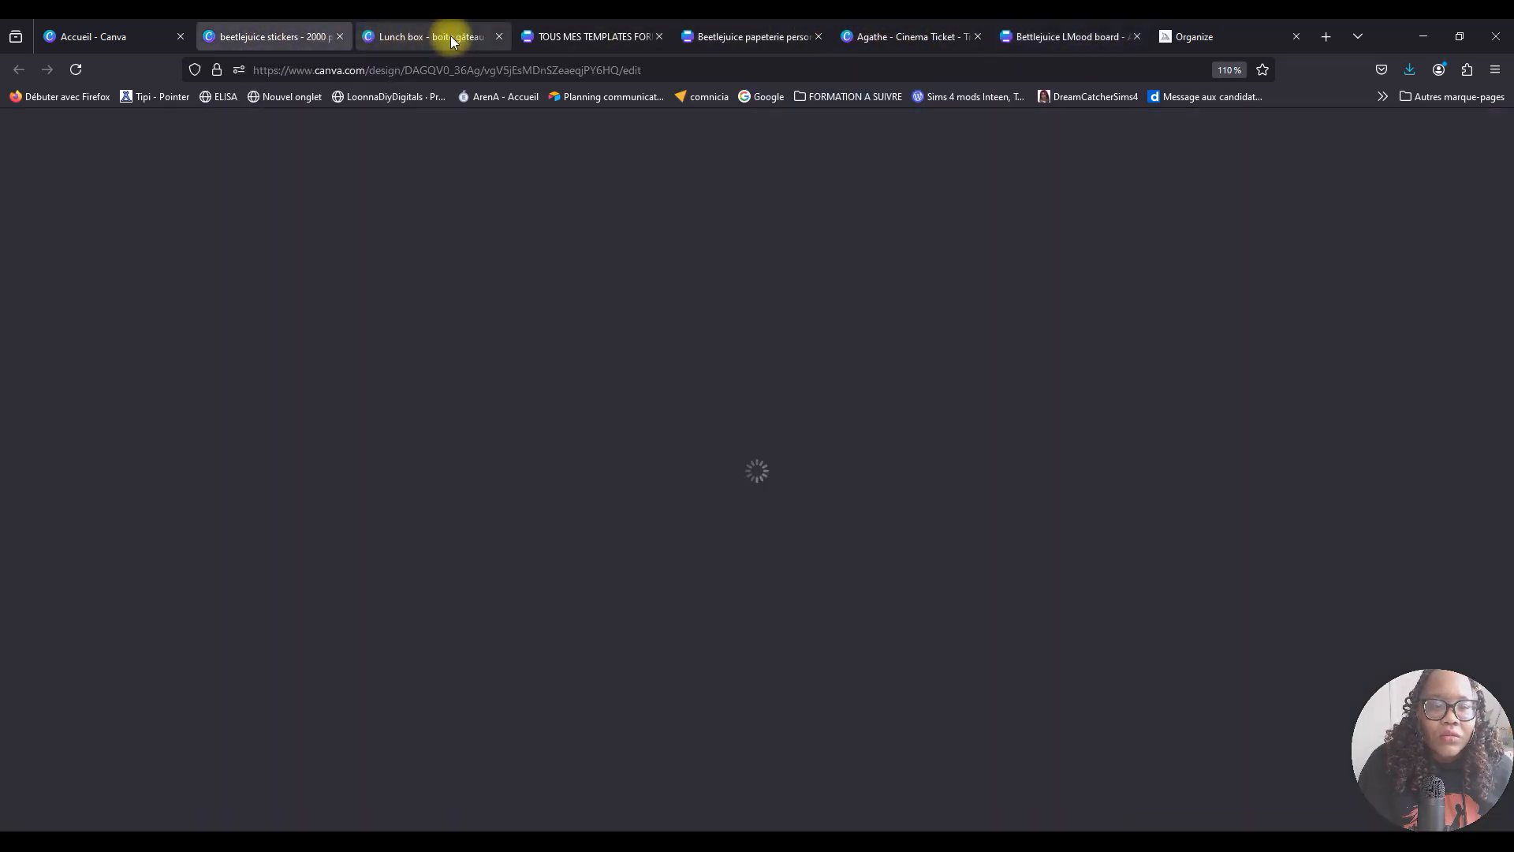
{"action": "left_click", "coordinate": [1058, 40]}
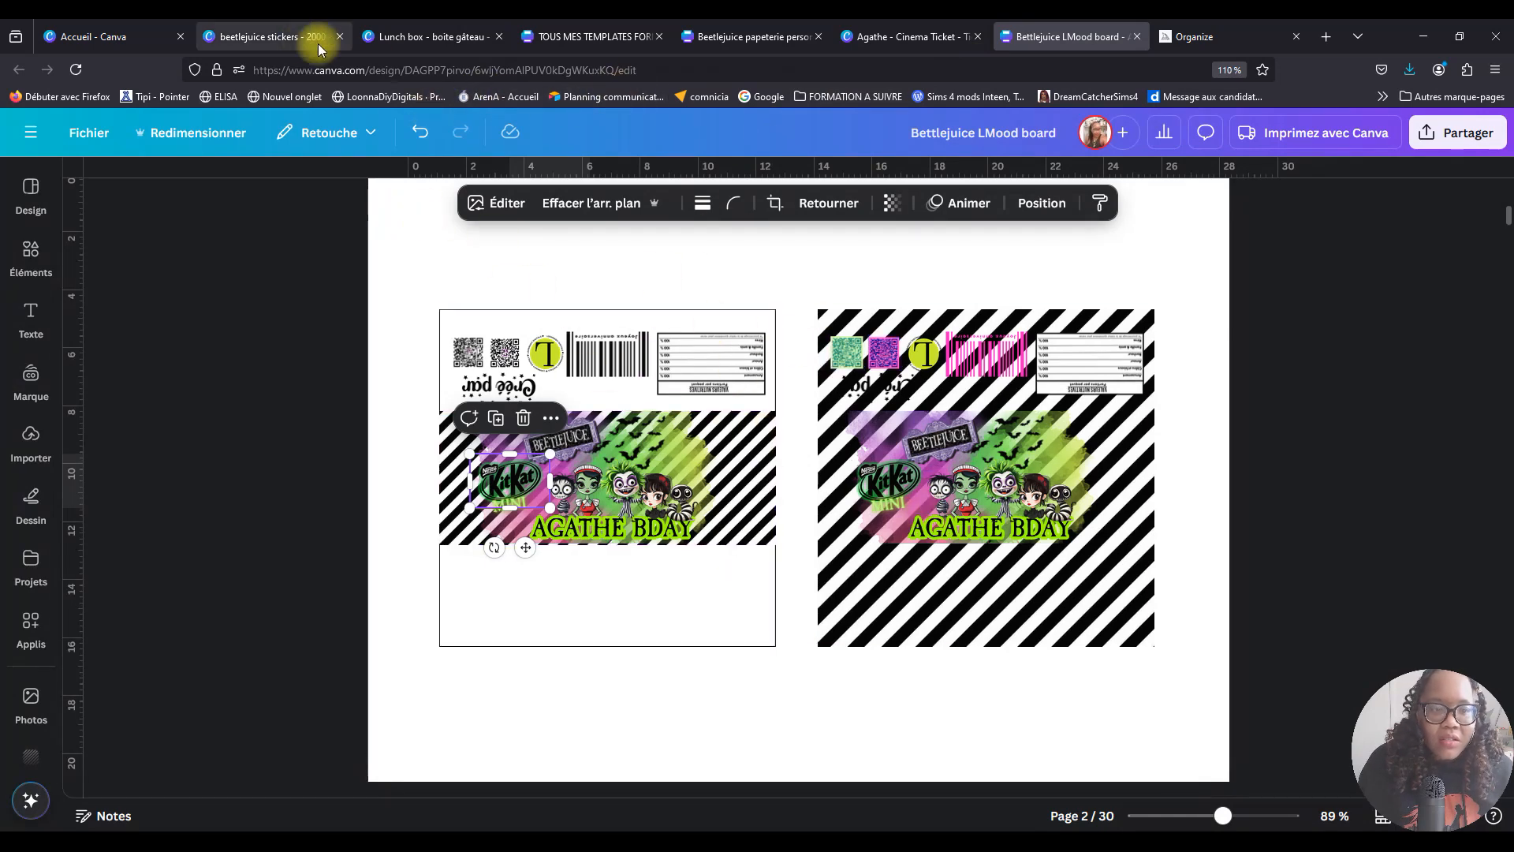
{"action": "left_click", "coordinate": [281, 43]}
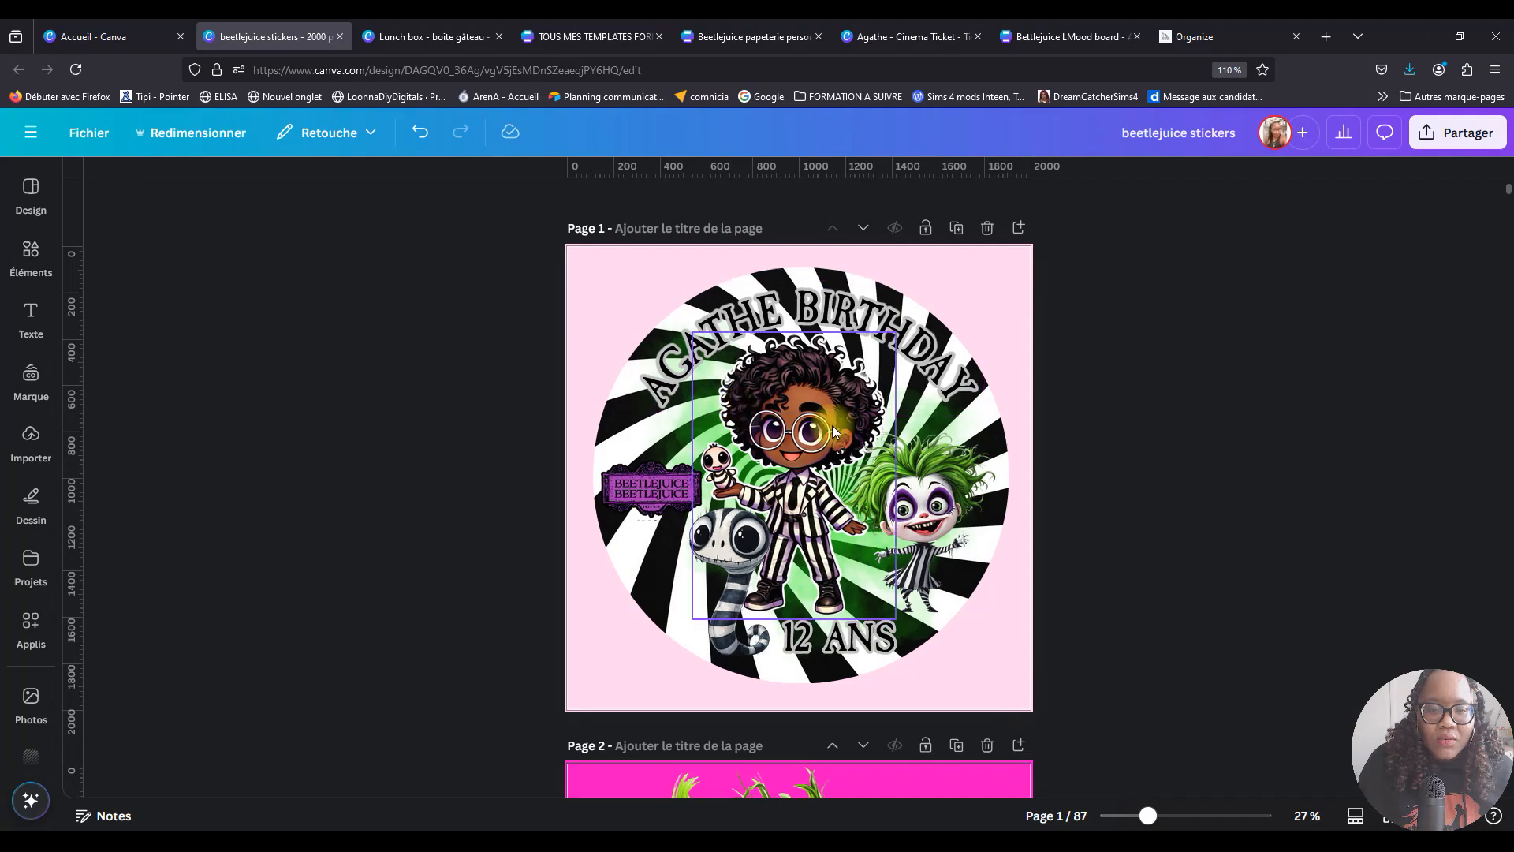
{"action": "left_click", "coordinate": [1259, 841]}
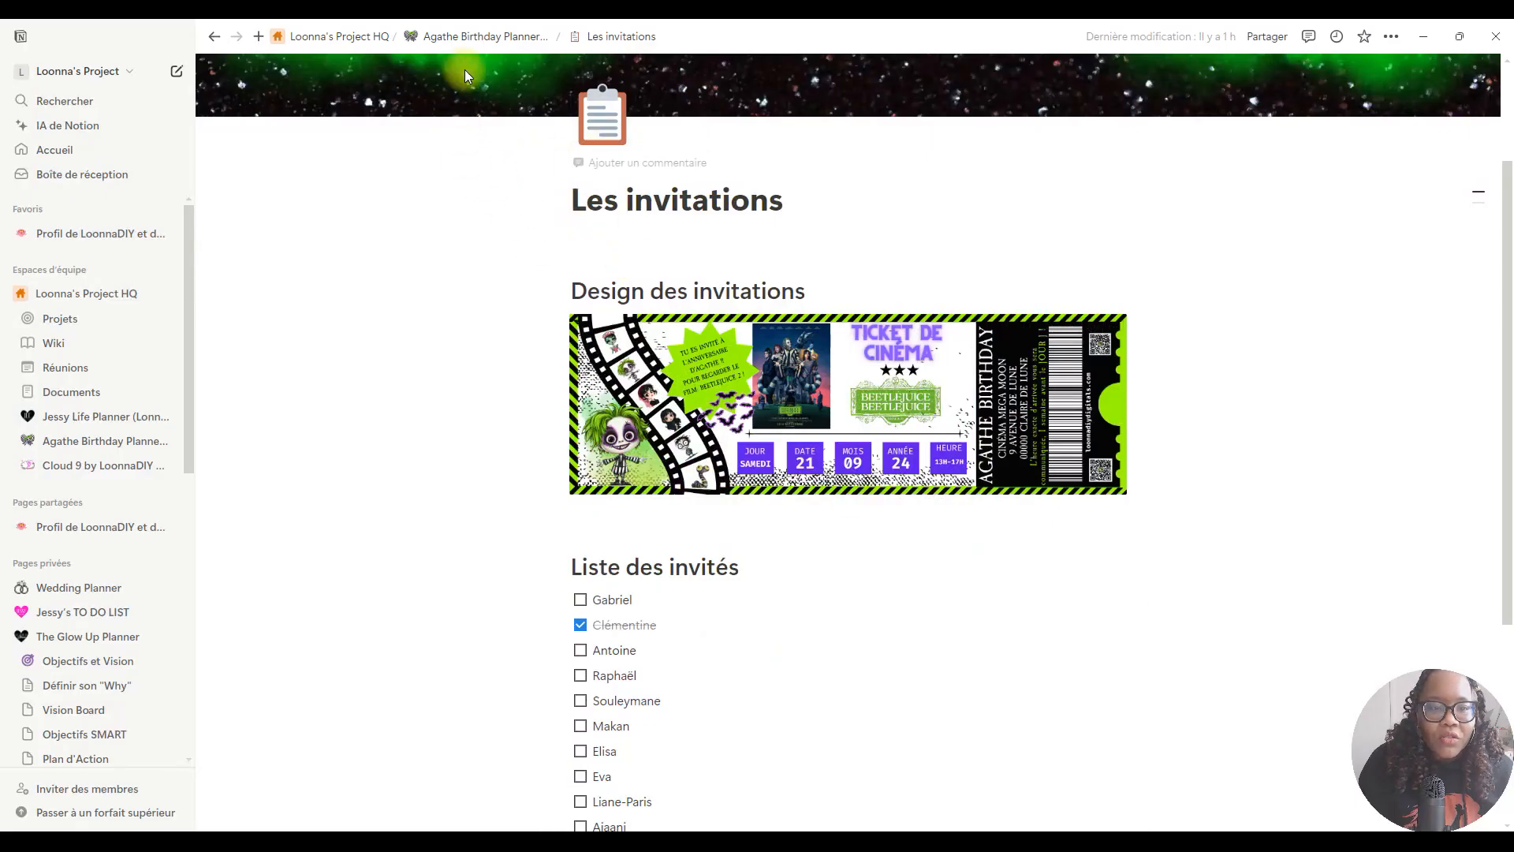
Open the planner's "Boîtes Popcorn" page and tick off "Réaliser le design", "Impression des boîtes" and "Découpage des boîtes".
{"action": "left_click", "coordinate": [461, 37]}
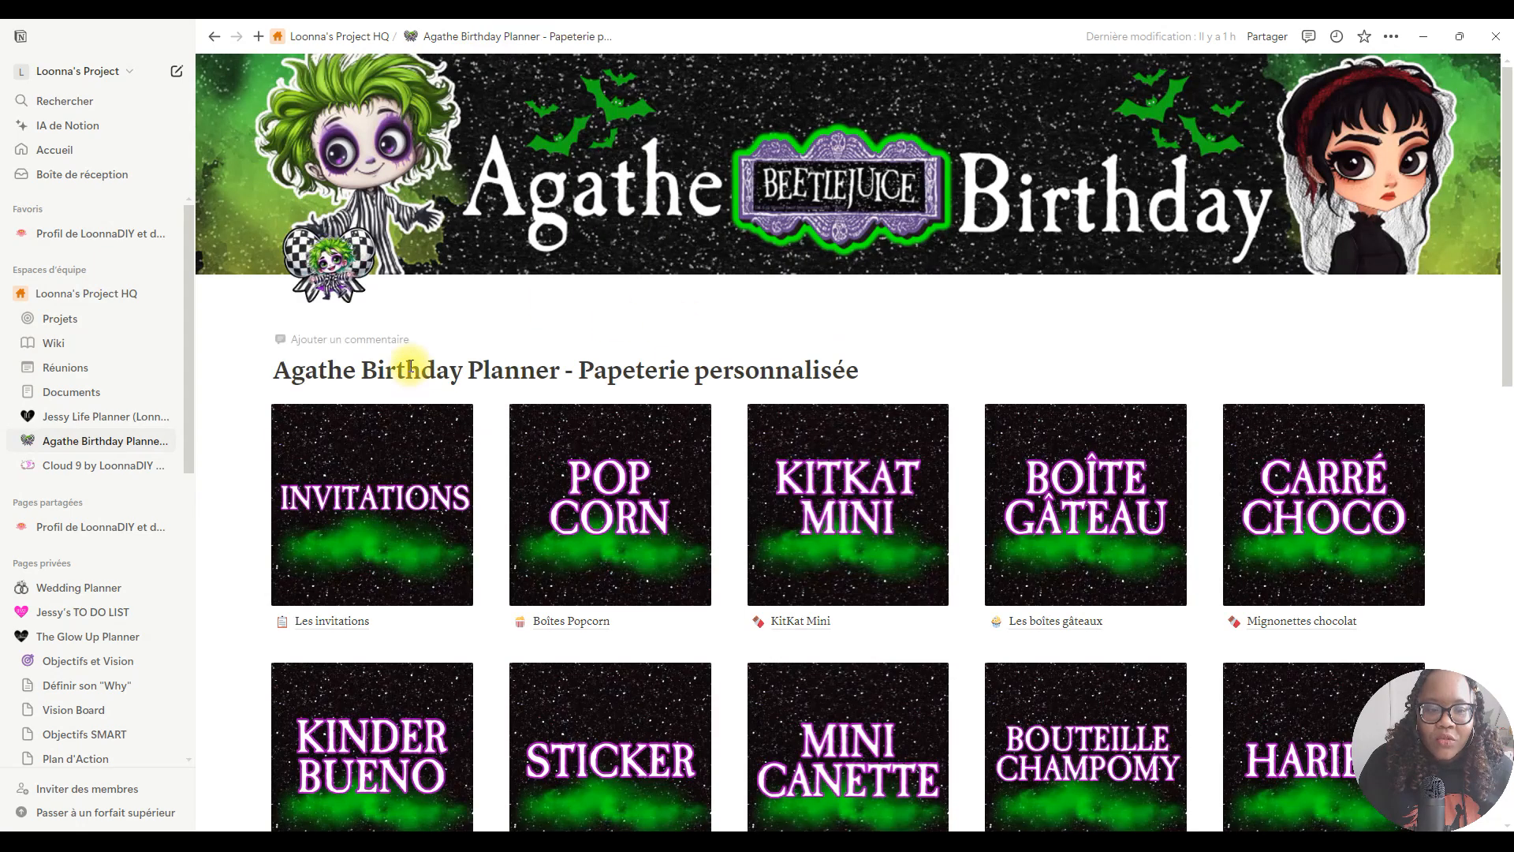
{"action": "scroll", "coordinate": [376, 419], "scroll_direction": "down", "scroll_amount": 2}
{"action": "left_click", "coordinate": [599, 471]}
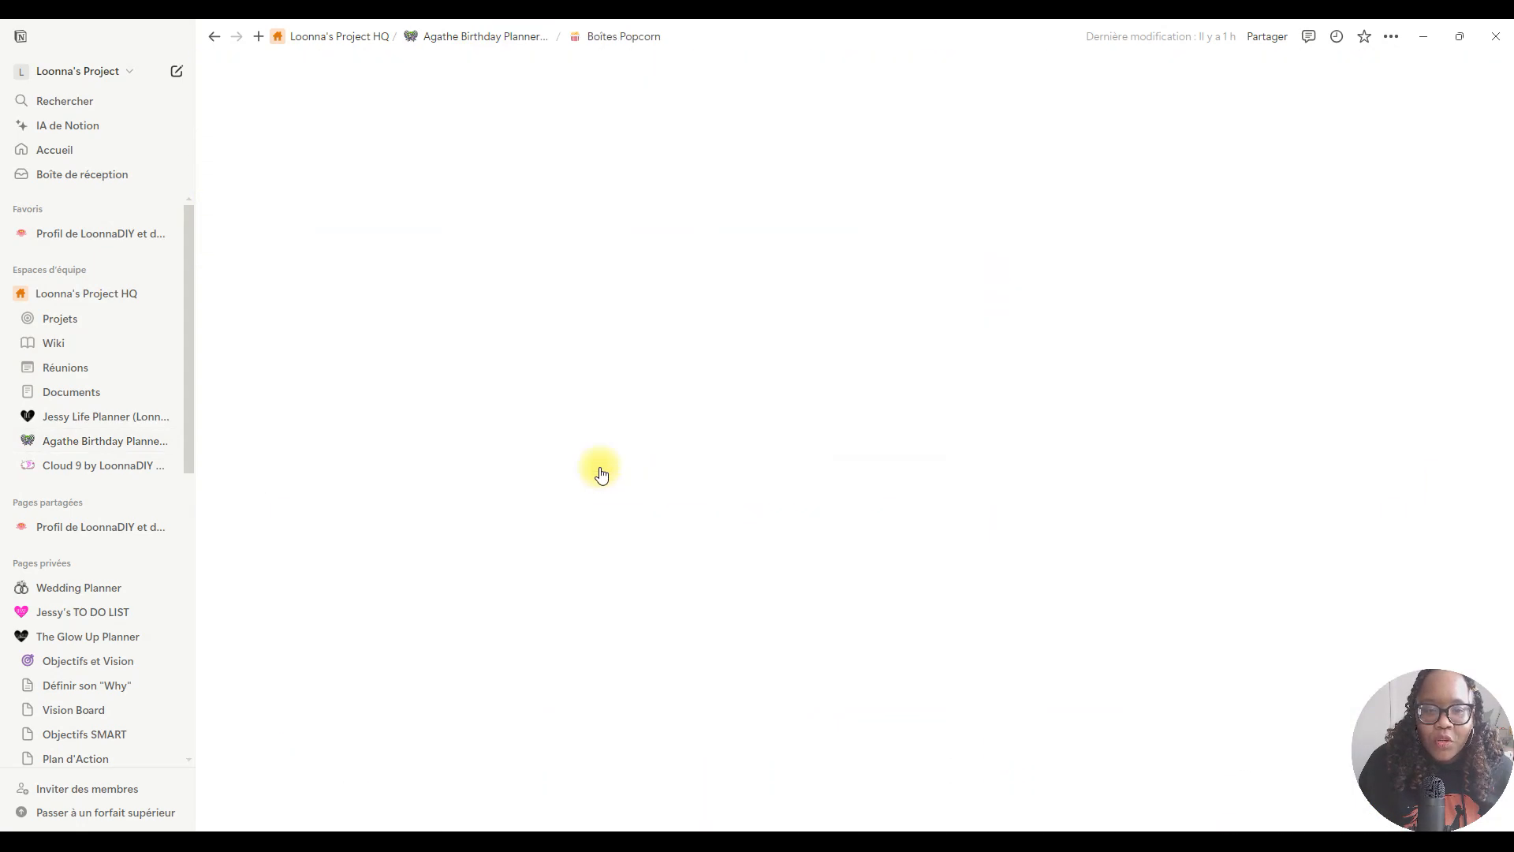
{"action": "left_click", "coordinate": [586, 419]}
{"action": "left_click", "coordinate": [586, 444]}
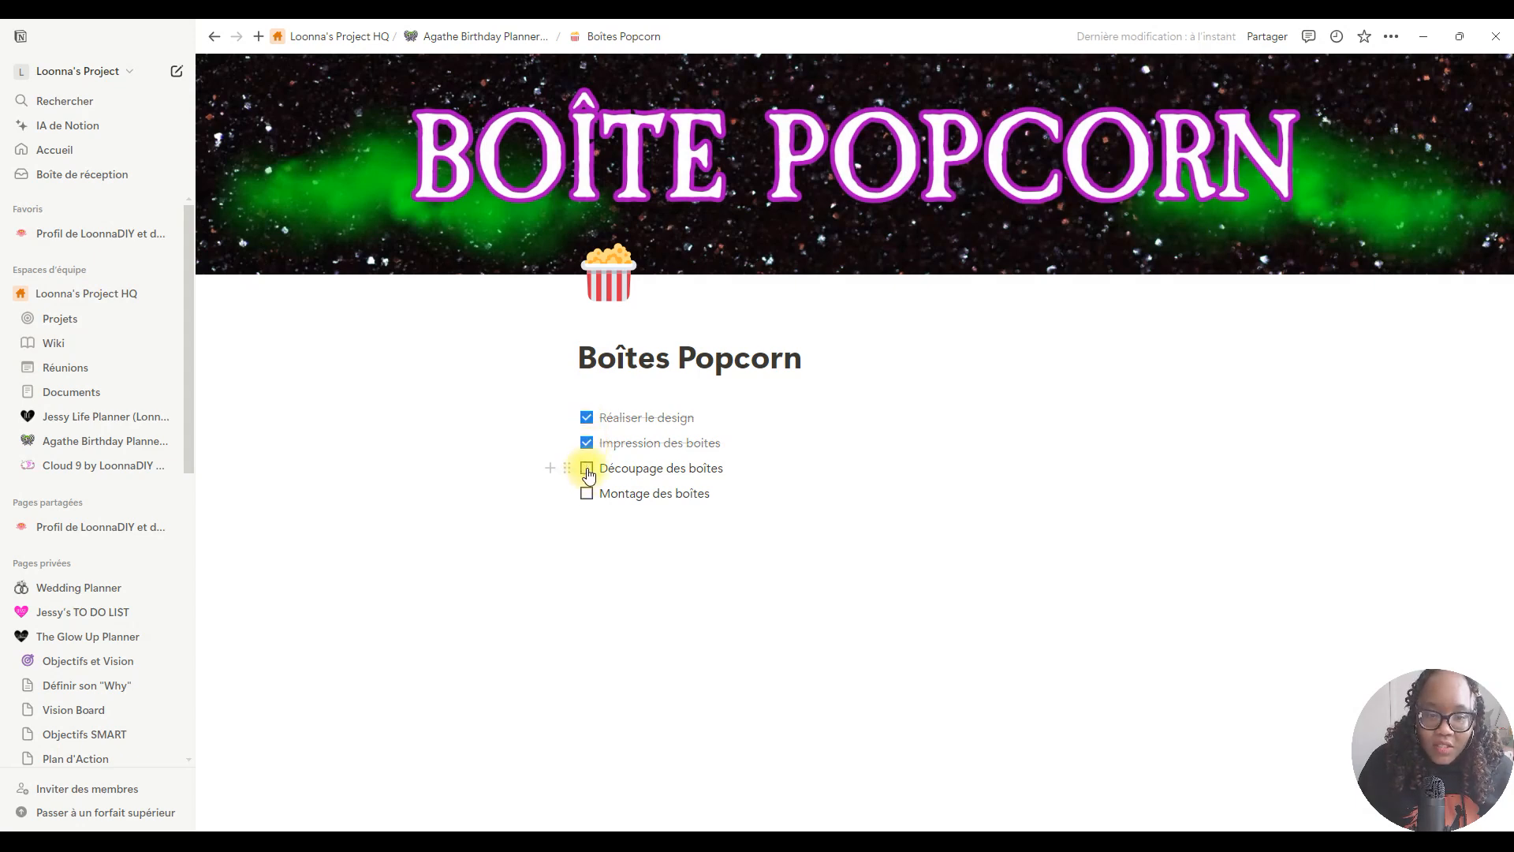
{"action": "left_click", "coordinate": [587, 470]}
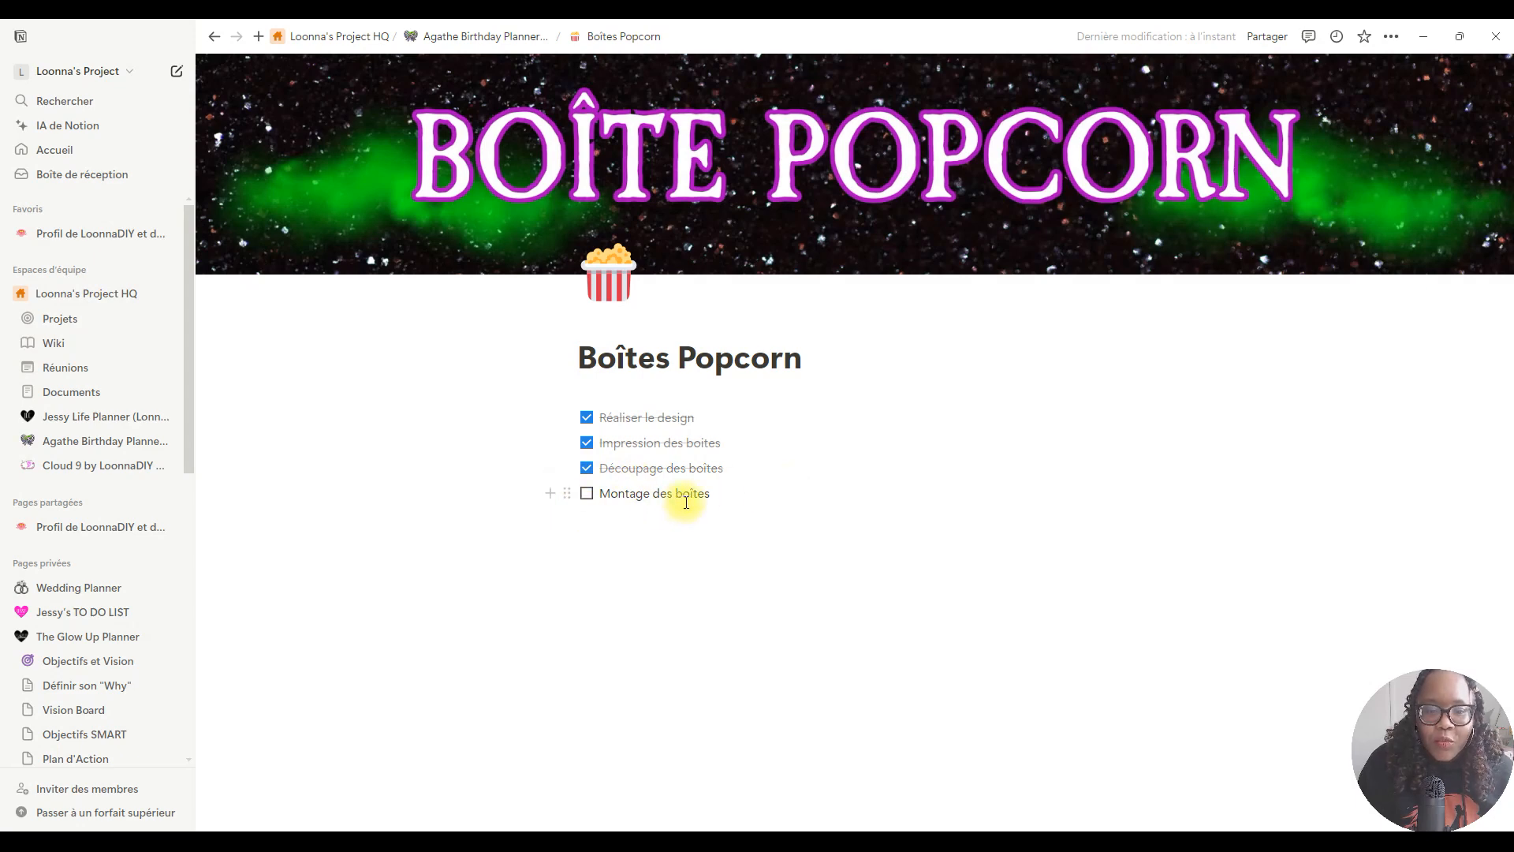
Open the planner's "KitKat Mini" page and tick off "Créer le design", "Imprimer les maquettes" and "Découper les maquettes".
{"action": "left_click", "coordinate": [484, 36]}
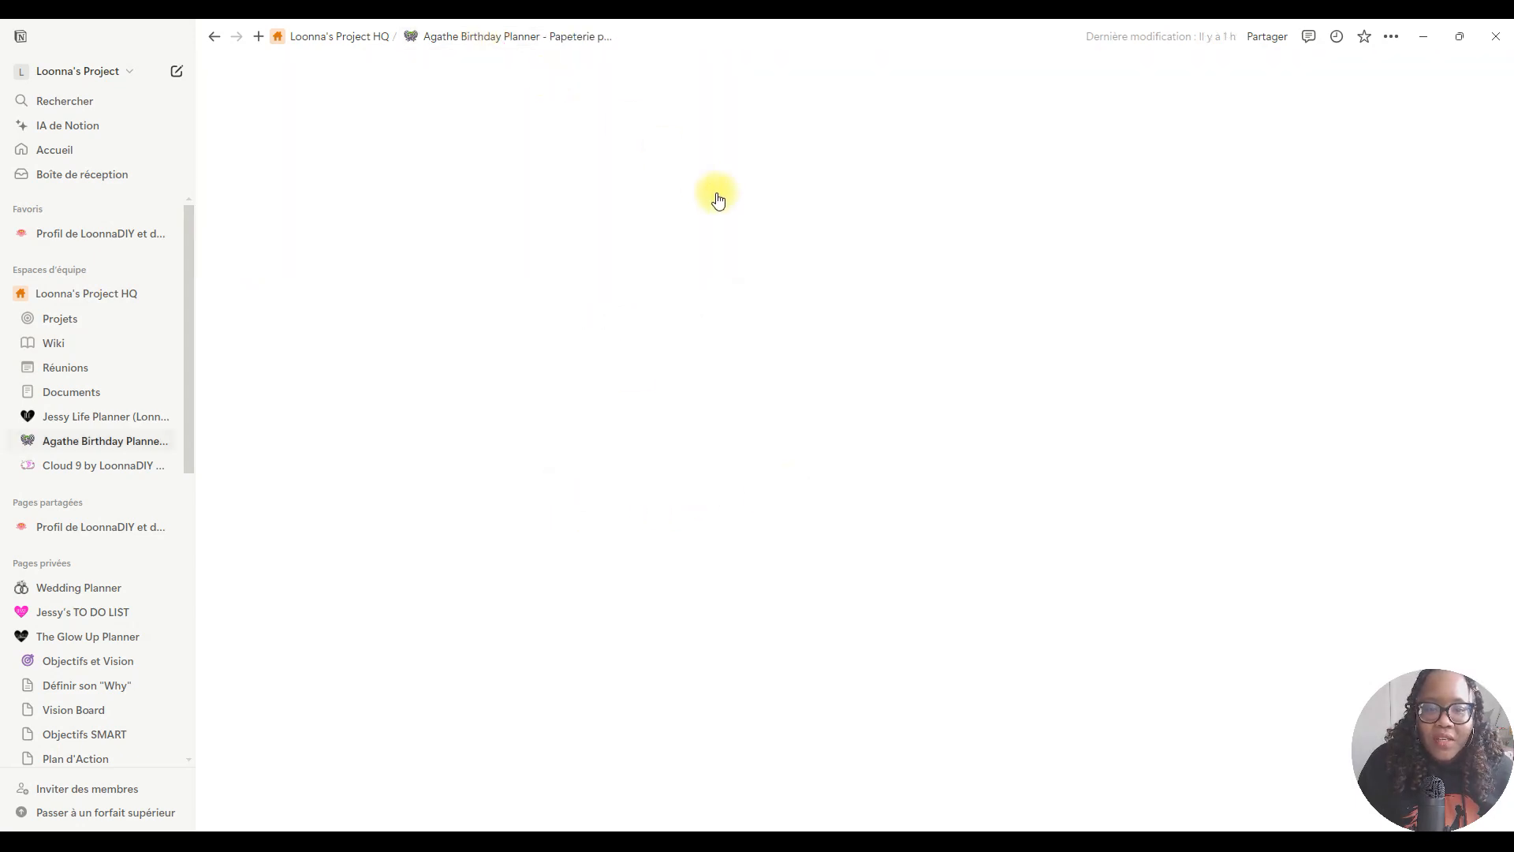
{"action": "left_click", "coordinate": [850, 500]}
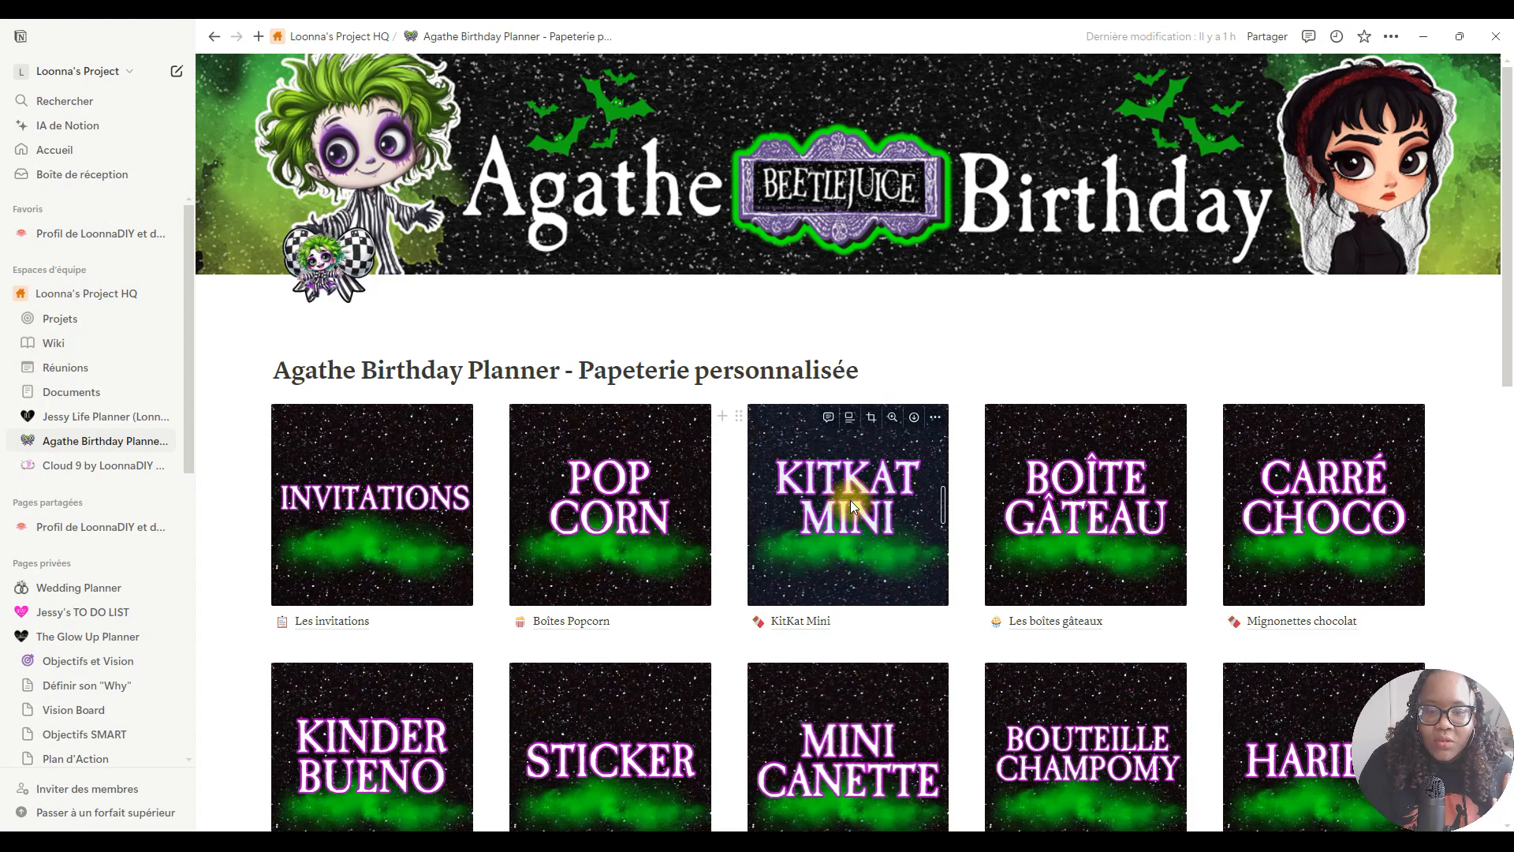
{"action": "left_click", "coordinate": [812, 627]}
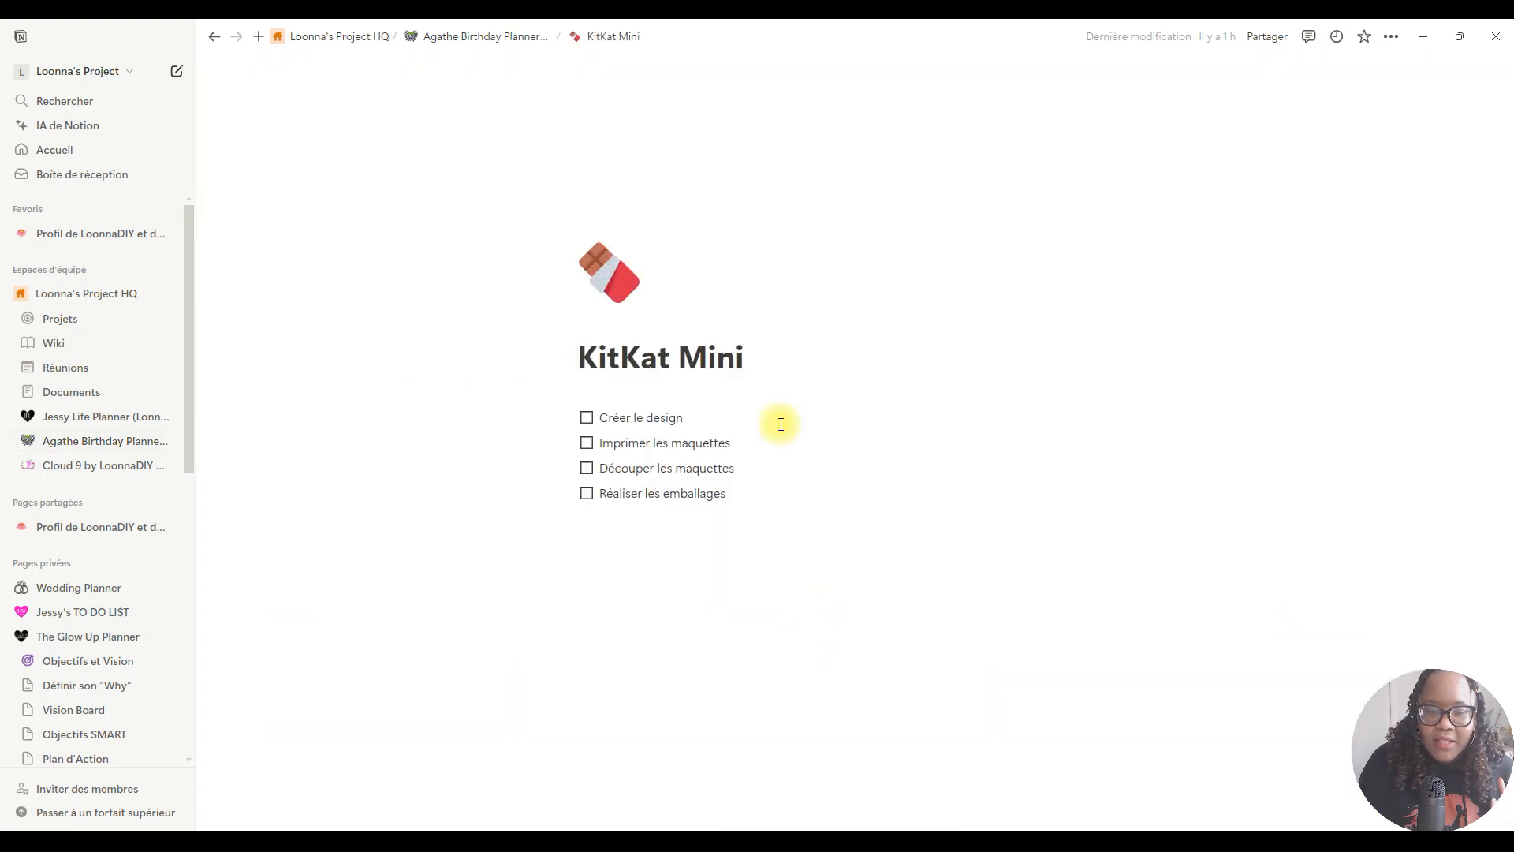
{"action": "left_click", "coordinate": [587, 420]}
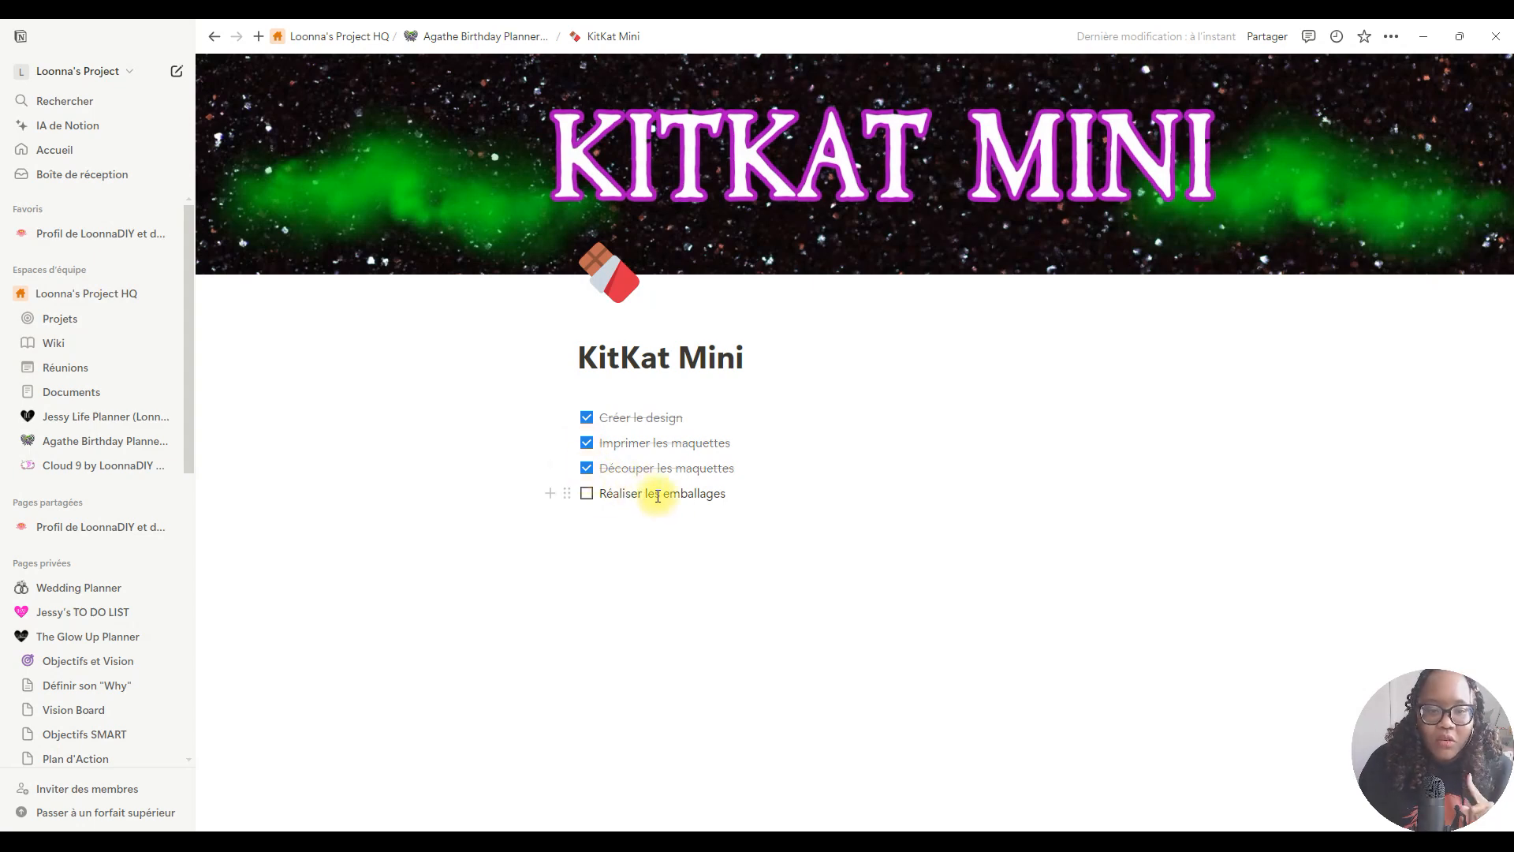
Open the "Les boîtes gâteaux" page, view its task checklist, and return to the birthday planner.
{"action": "left_click", "coordinate": [487, 37]}
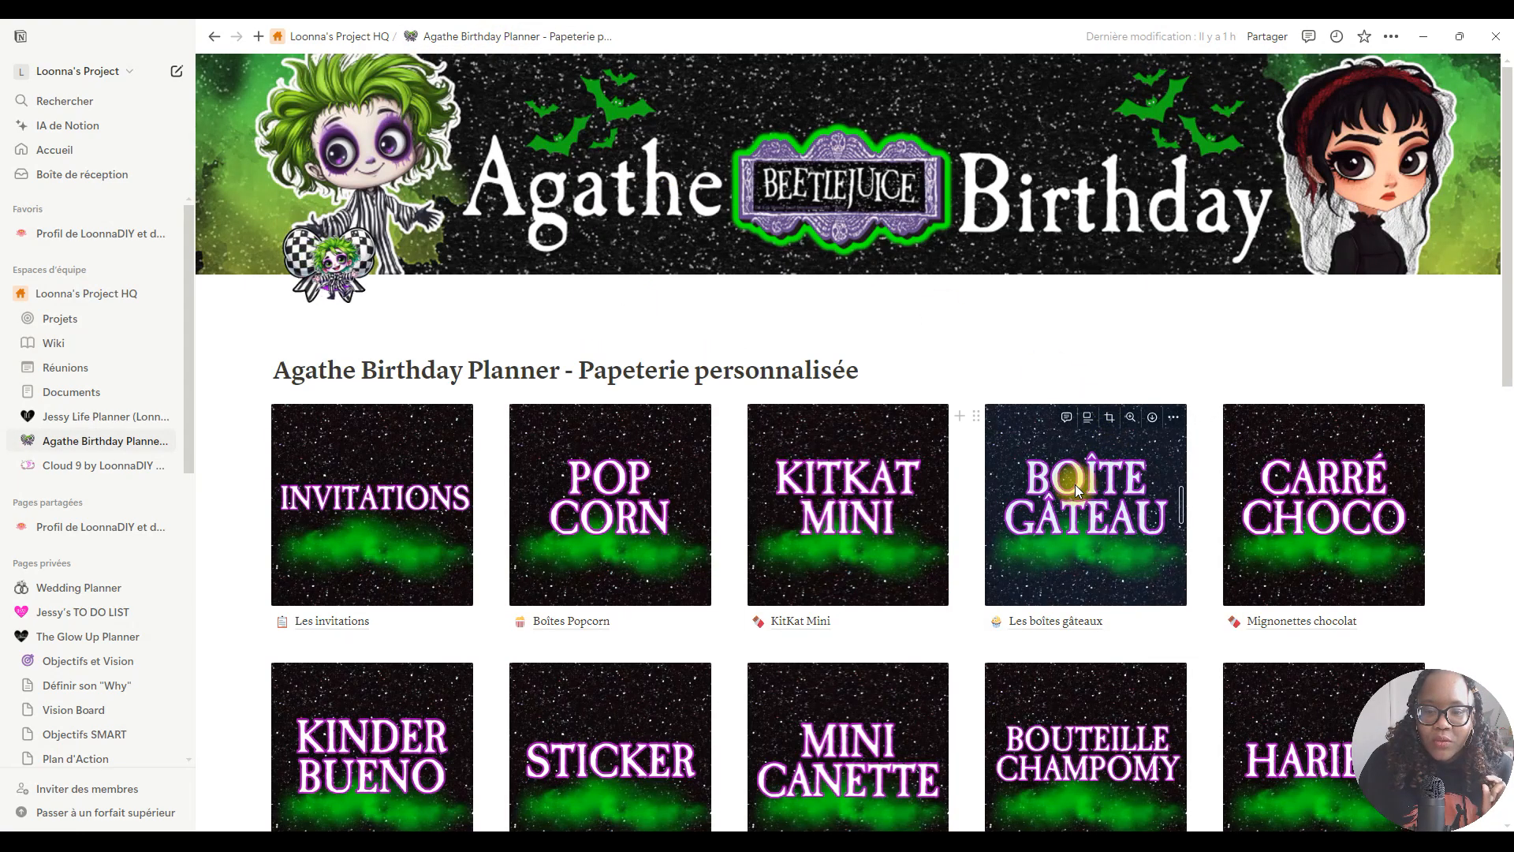
{"action": "left_click", "coordinate": [1083, 631]}
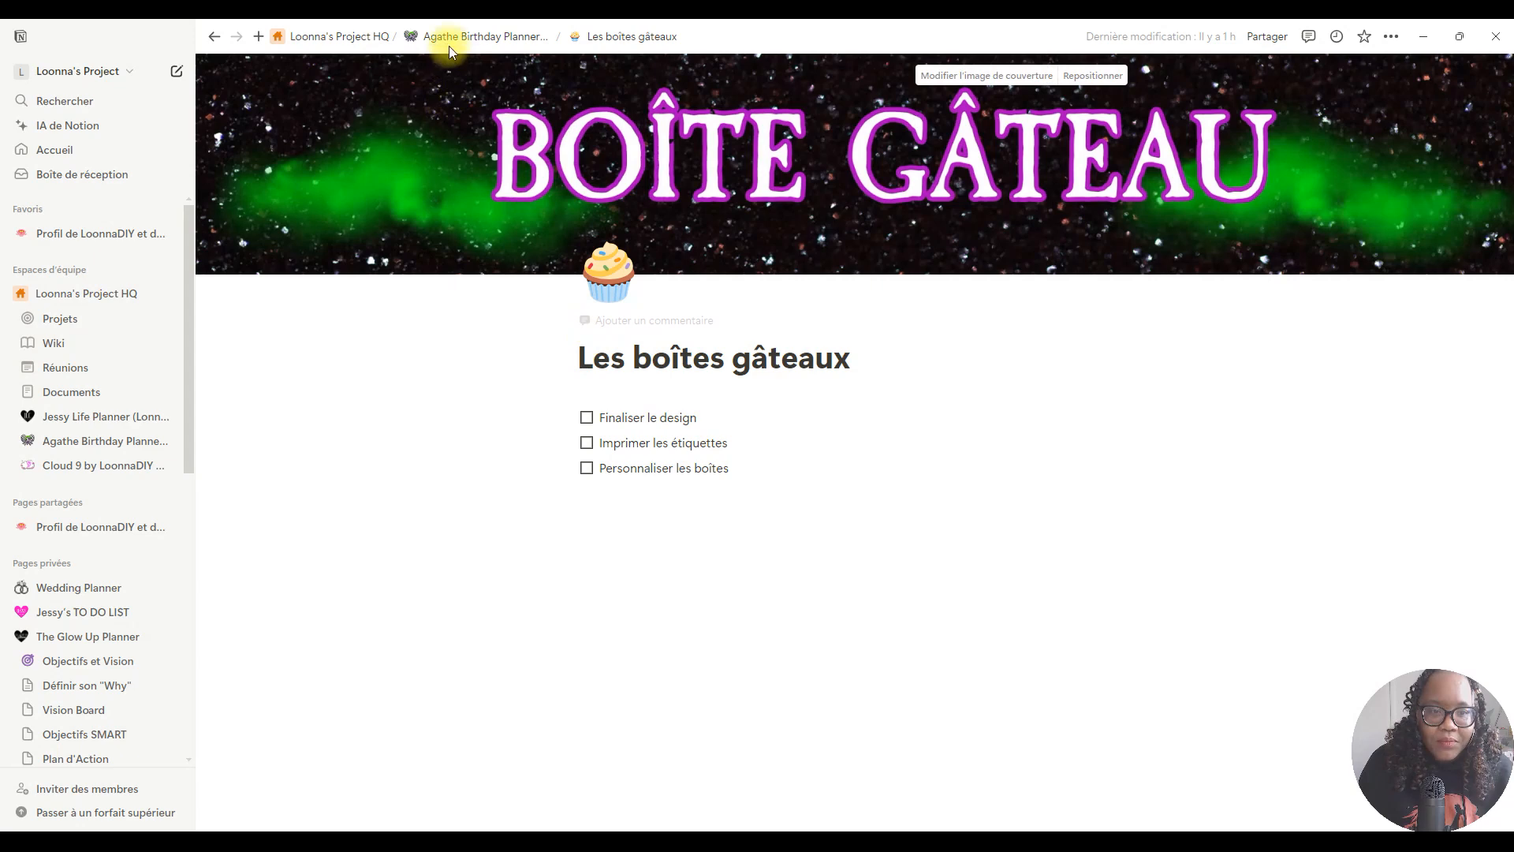
{"action": "left_click", "coordinate": [483, 40]}
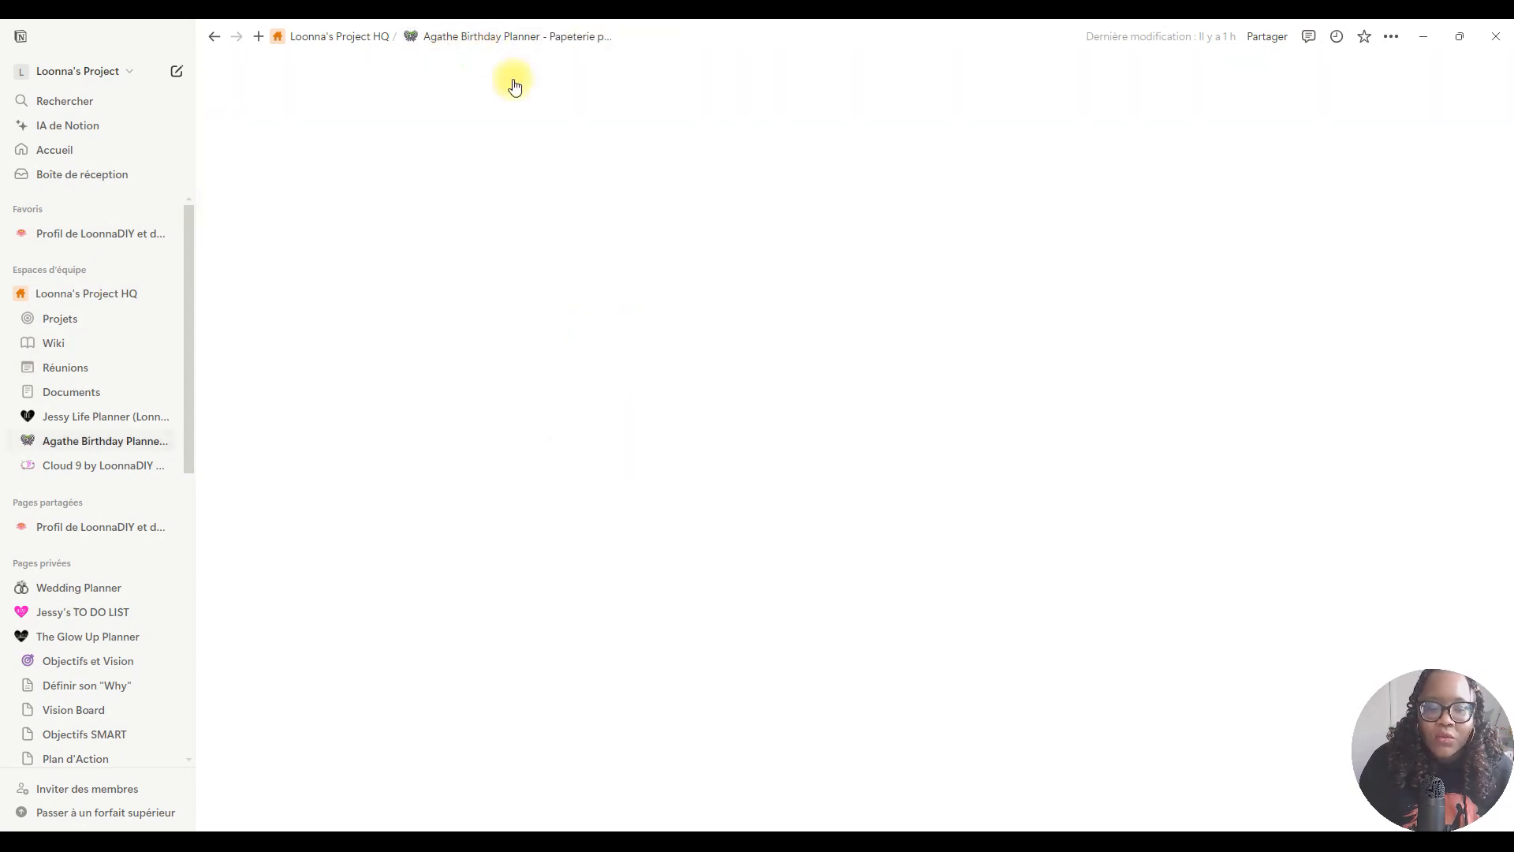
On the "Kinder Bueno" page, tick off creating the design, printing and cutting the packaging, and filming the Canva design video.
{"action": "scroll", "coordinate": [1313, 489], "scroll_direction": "down", "scroll_amount": 3}
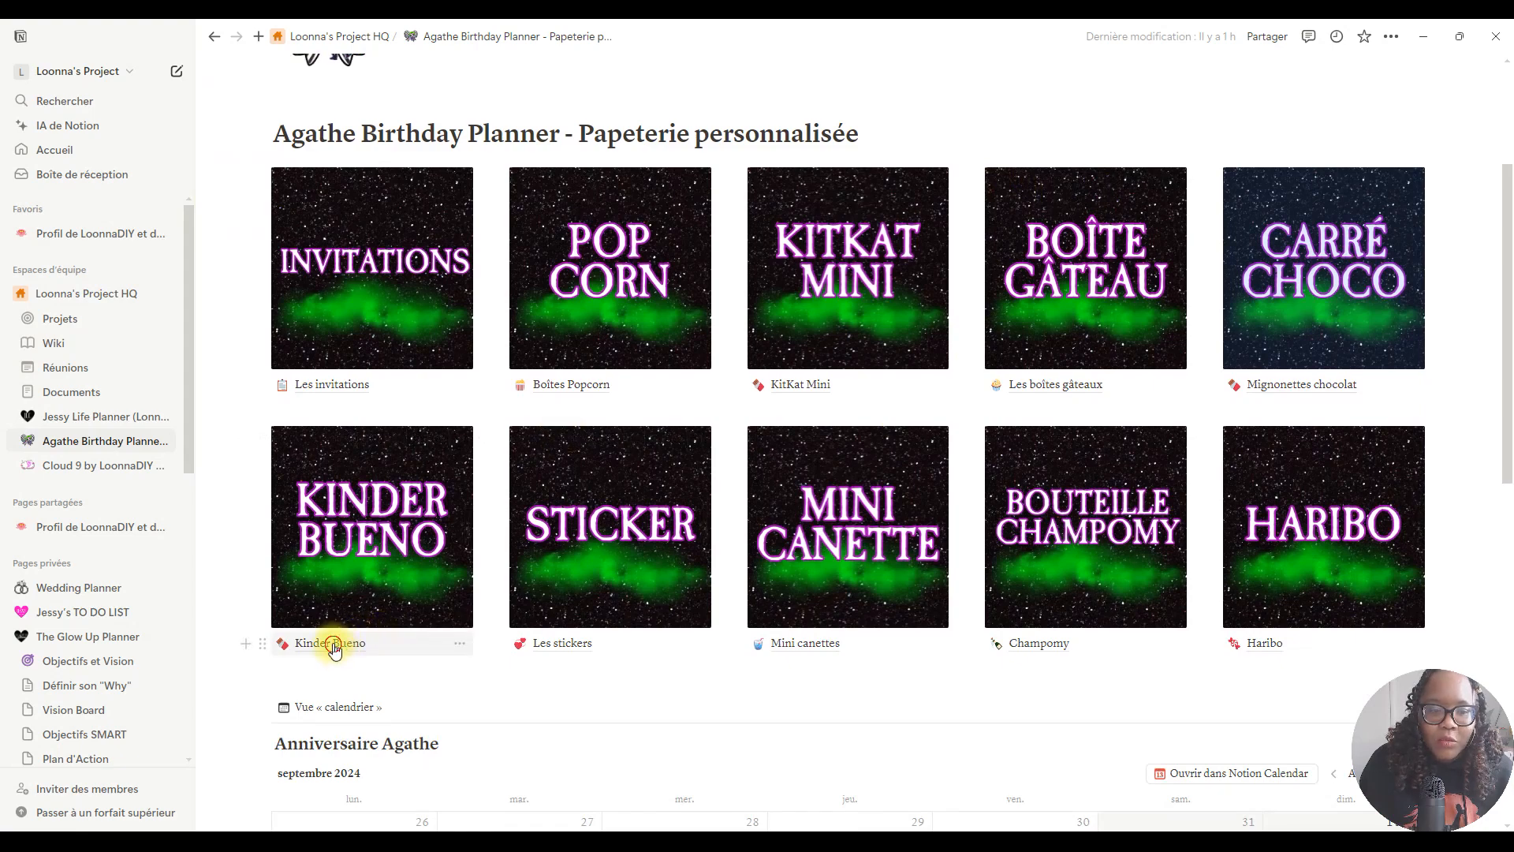
{"action": "left_click", "coordinate": [334, 648]}
{"action": "left_click", "coordinate": [580, 394]}
{"action": "left_click", "coordinate": [581, 419]}
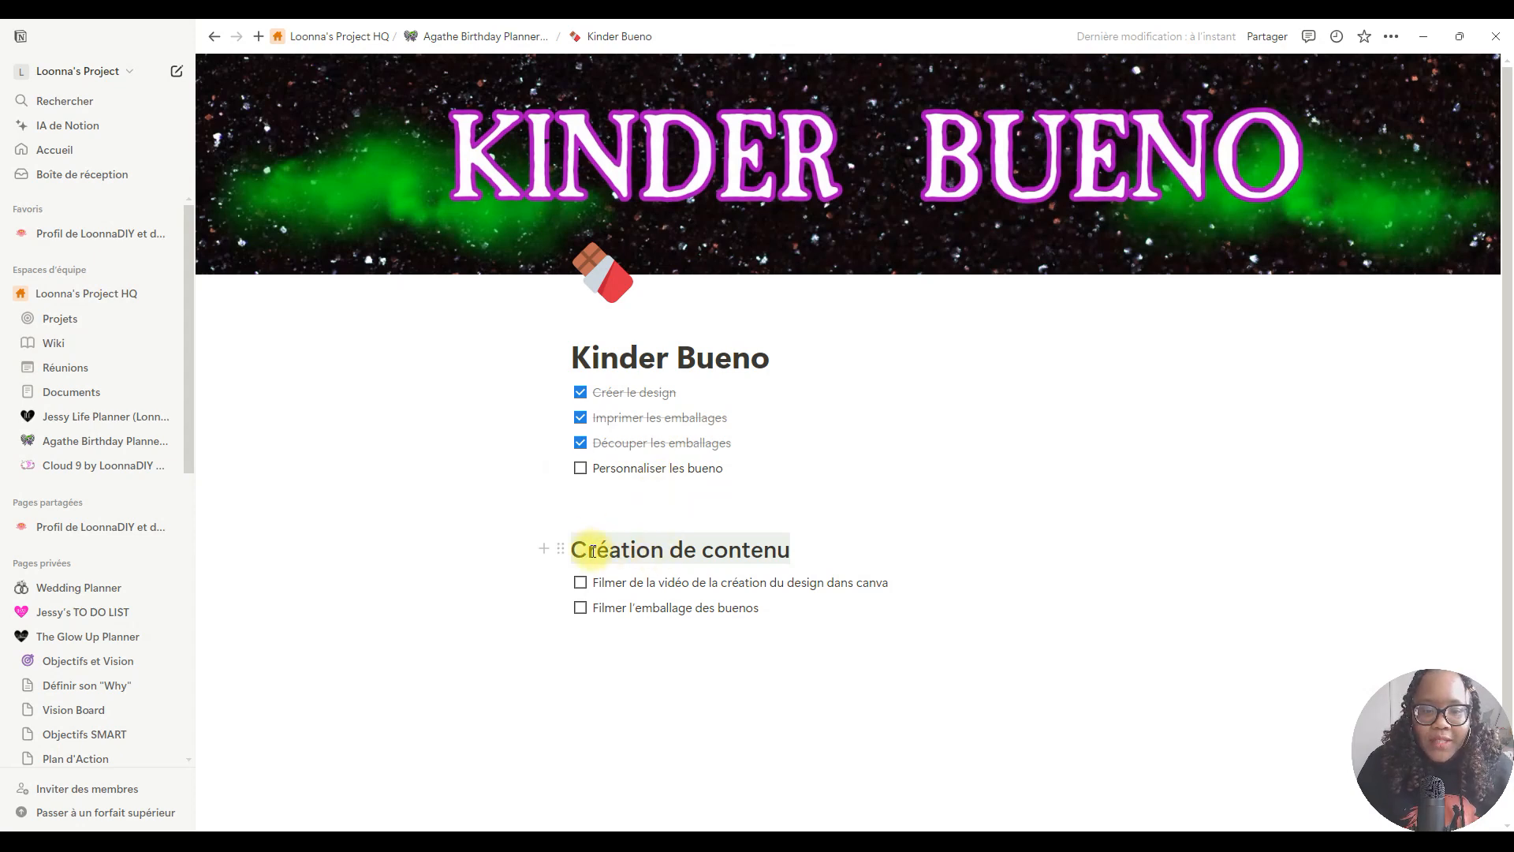
{"action": "left_click", "coordinate": [581, 583]}
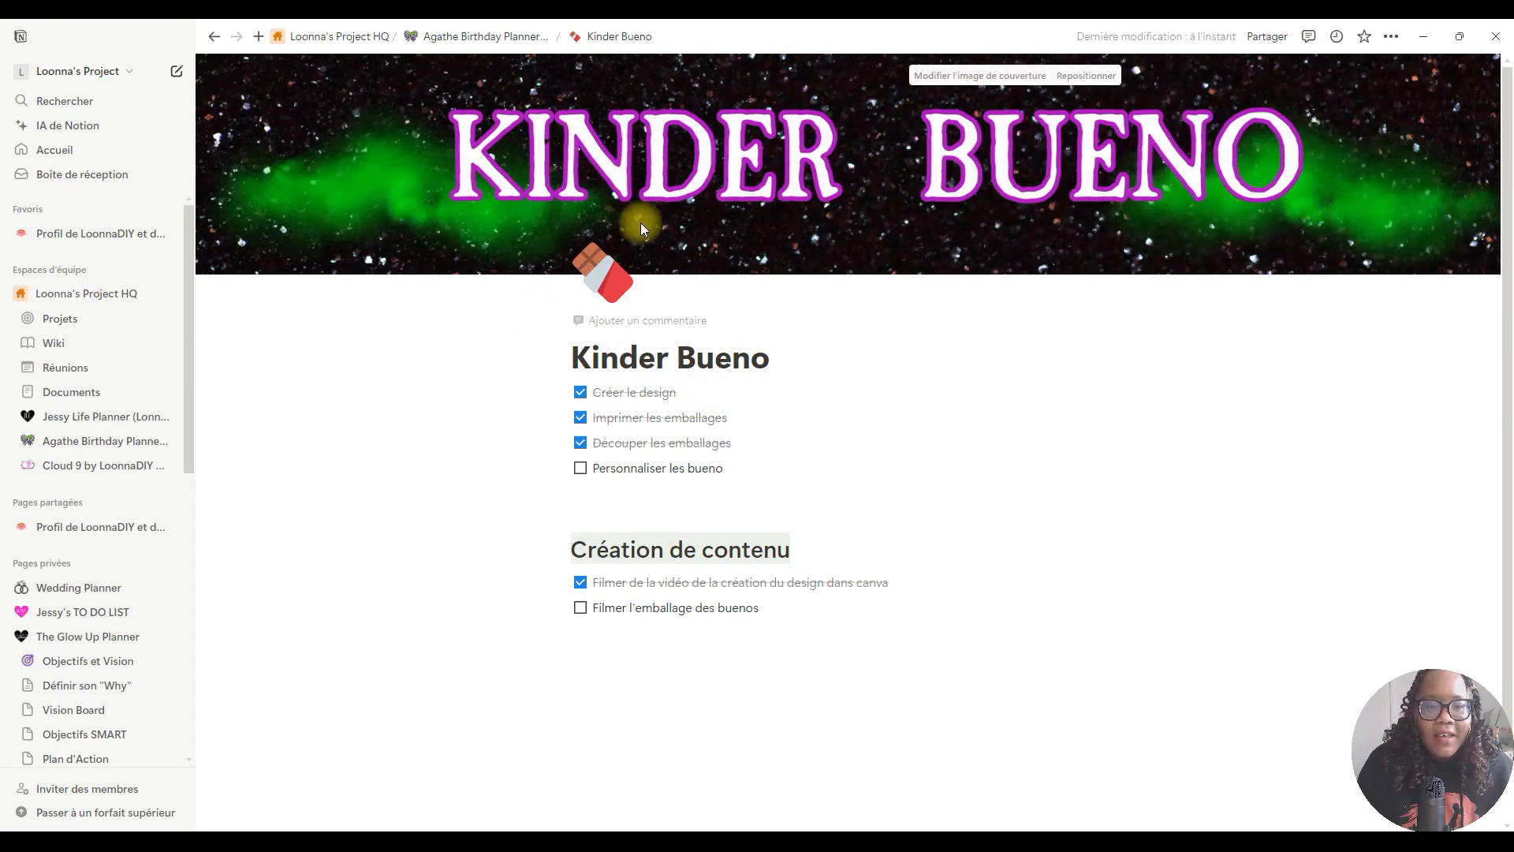
Return to the birthday planner and open its "Les stickers" page.
{"action": "left_click", "coordinate": [505, 37]}
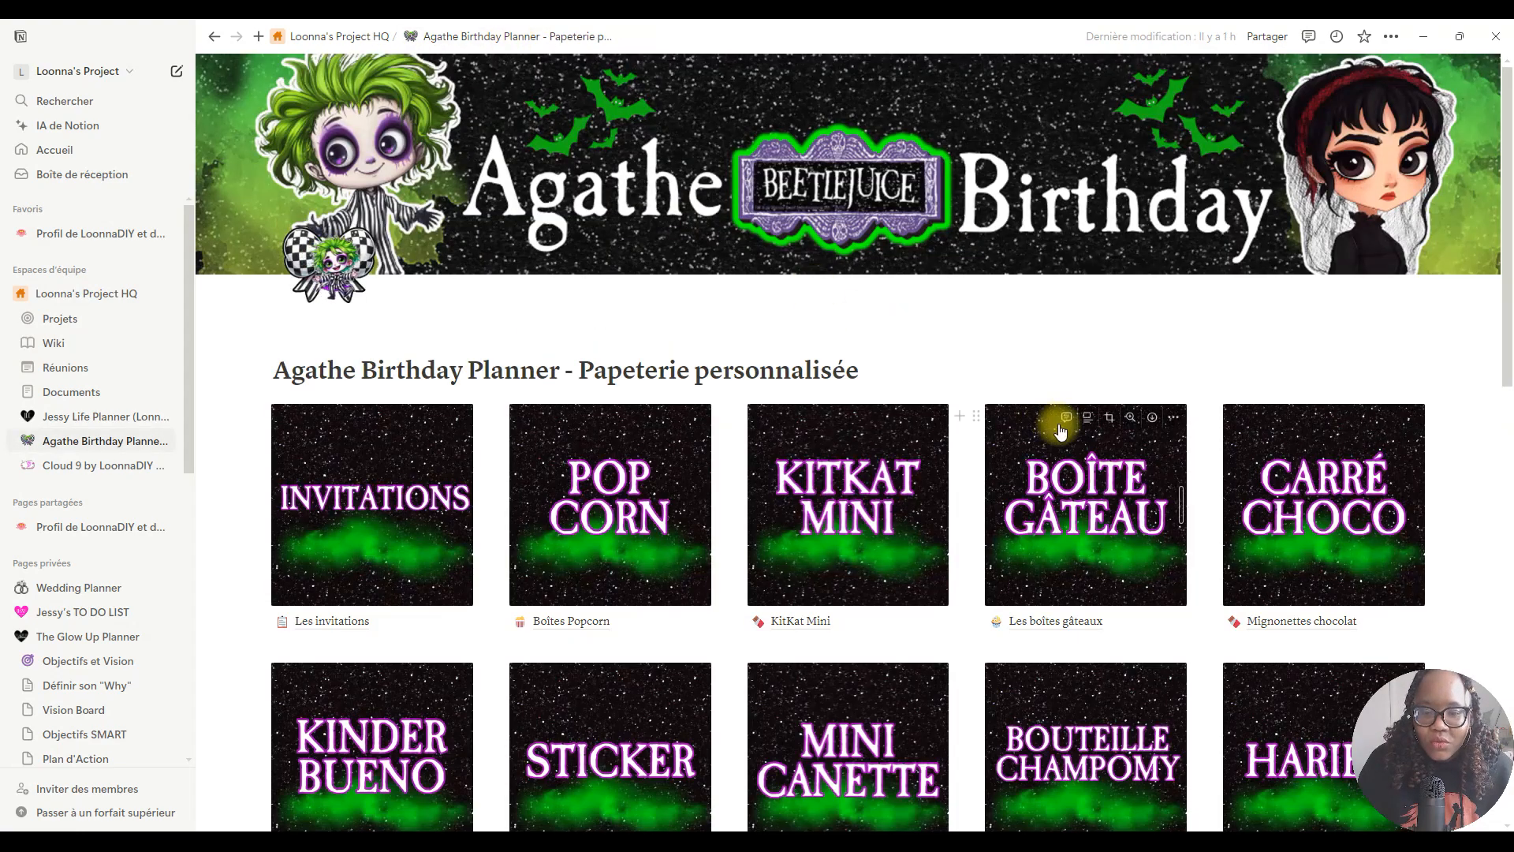
{"action": "scroll", "coordinate": [889, 544], "scroll_direction": "down", "scroll_amount": 1}
{"action": "scroll", "coordinate": [889, 544], "scroll_direction": "down", "scroll_amount": 3}
{"action": "left_click", "coordinate": [557, 642]}
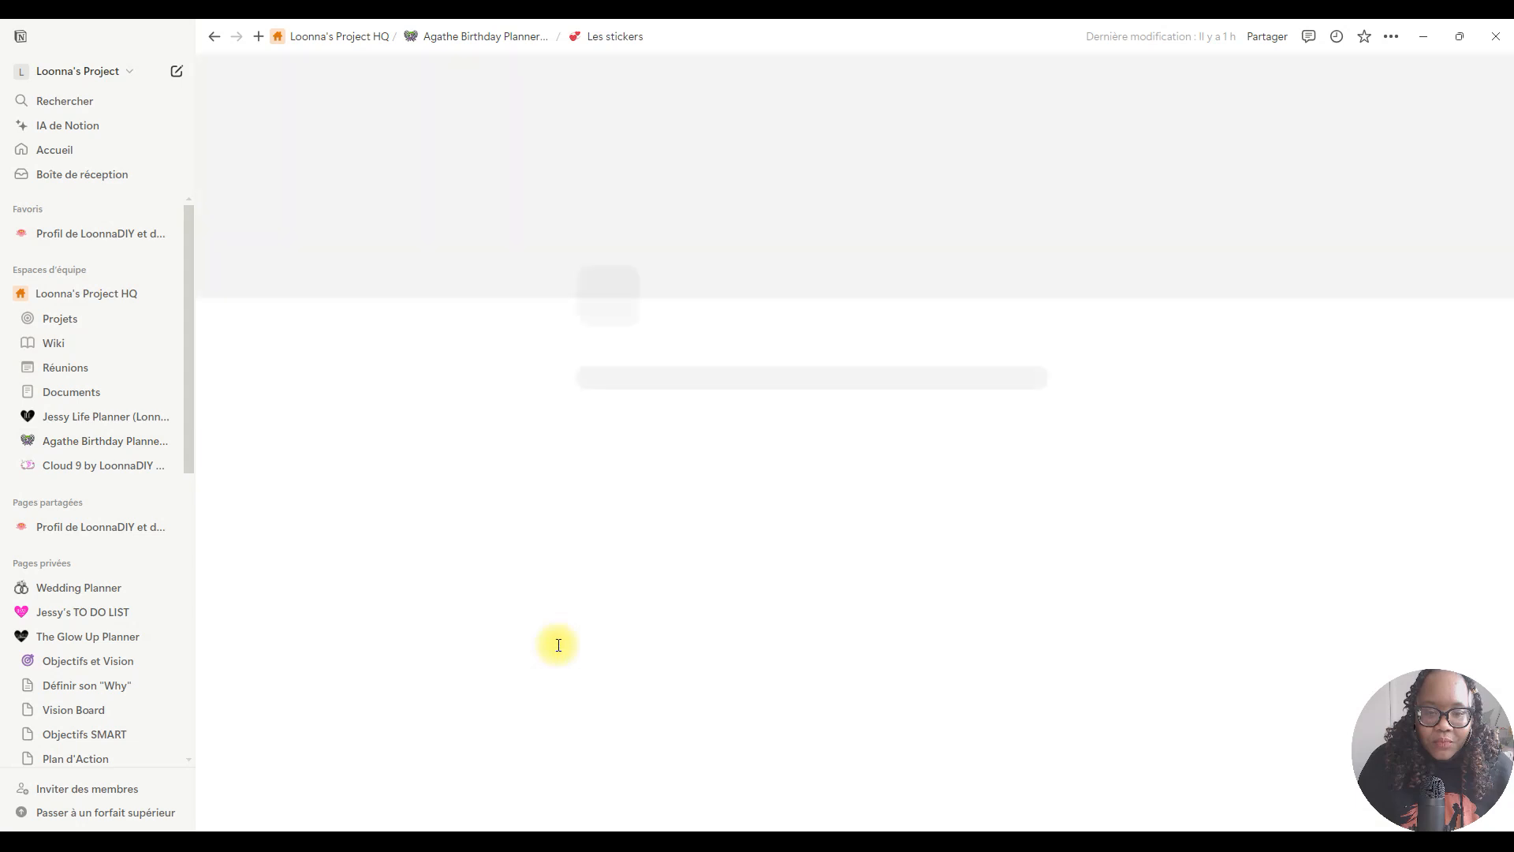
Insert an image block below the stickers checklist, upload "beetlejuice stickers" from the Téléchargements folder, and check the inserted picture.
{"action": "left_click", "coordinate": [637, 544]}
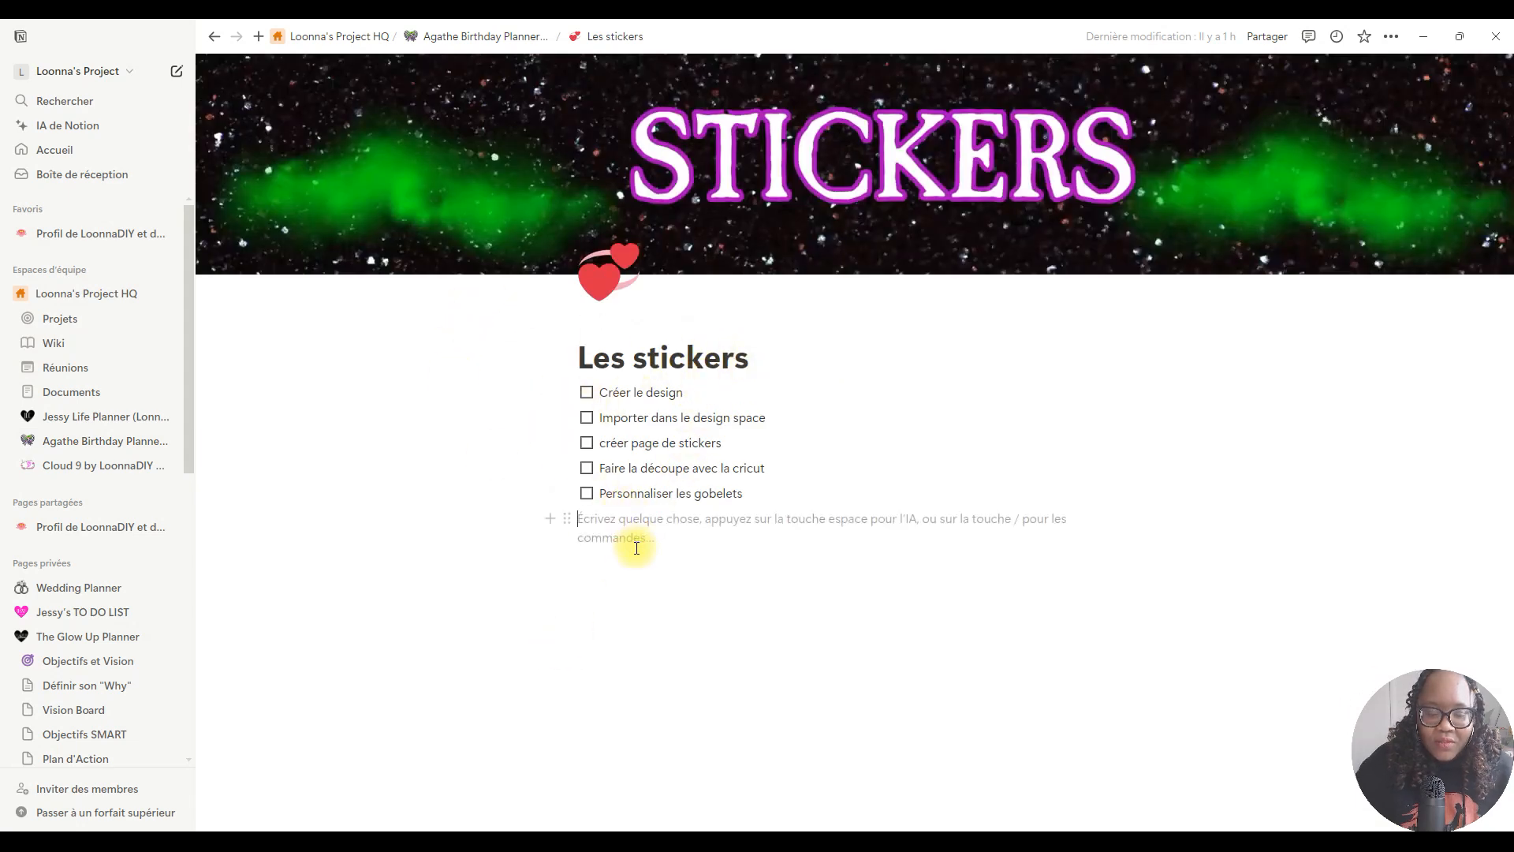
{"action": "type", "text": "/IMAG"}
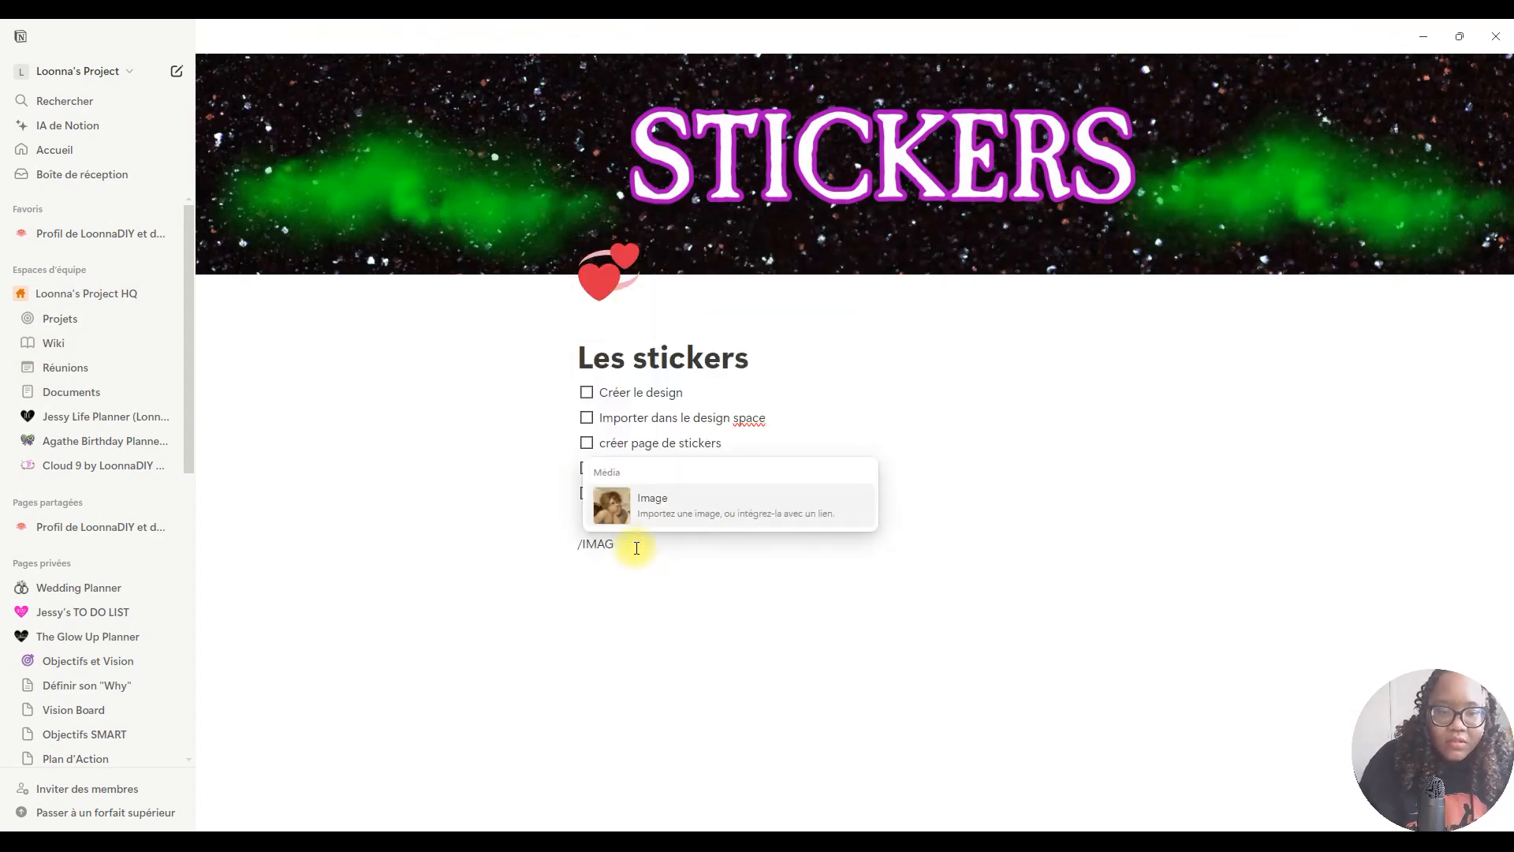
{"action": "left_click", "coordinate": [652, 514]}
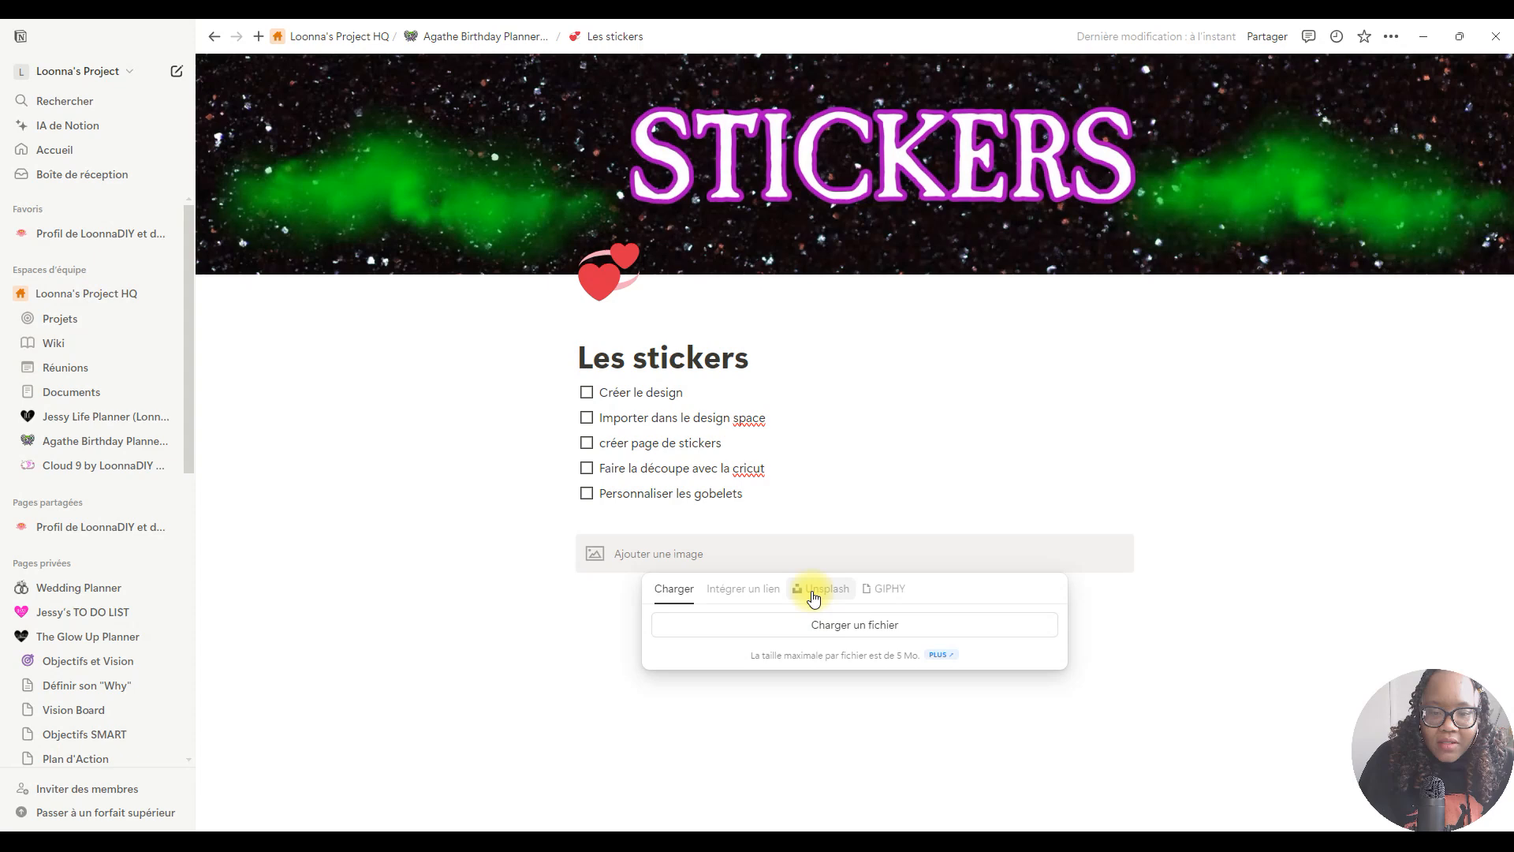
{"action": "left_click", "coordinate": [835, 625]}
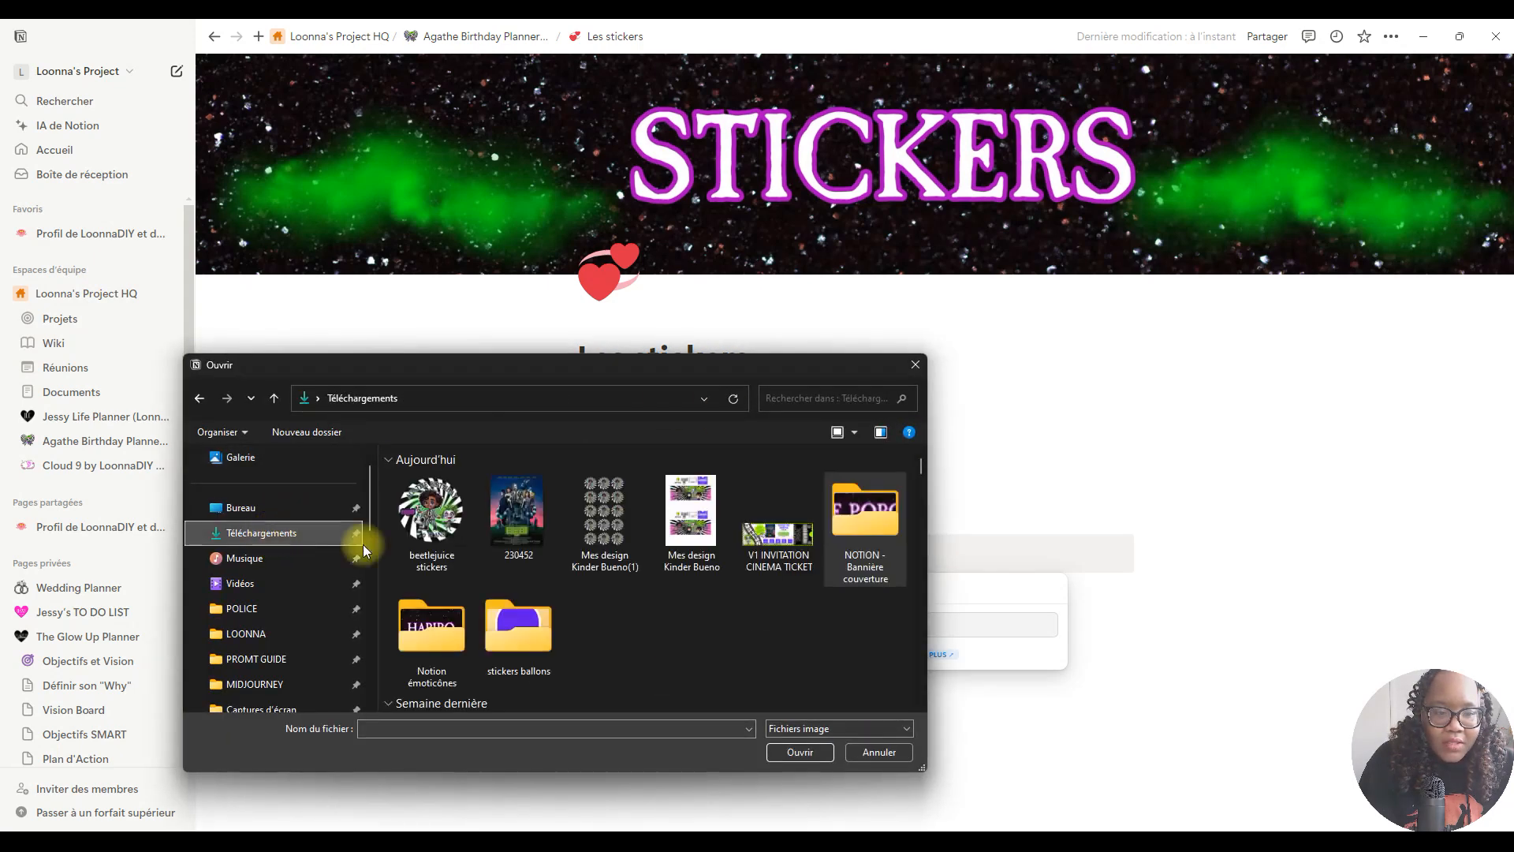
{"action": "left_click", "coordinate": [431, 513]}
{"action": "left_click", "coordinate": [799, 751]}
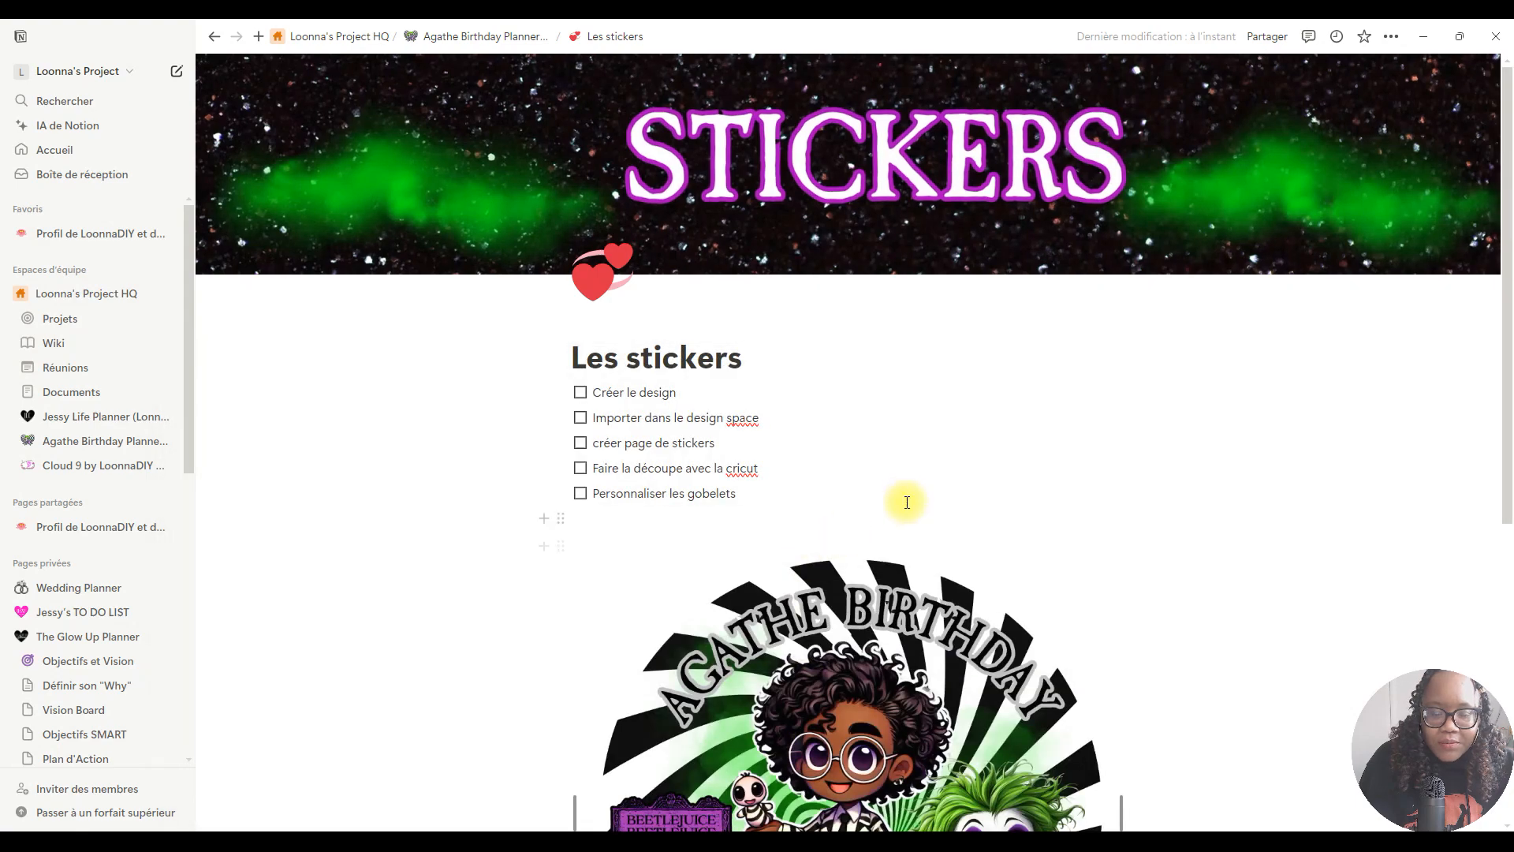
{"action": "scroll", "coordinate": [907, 503], "scroll_direction": "down", "scroll_amount": 3}
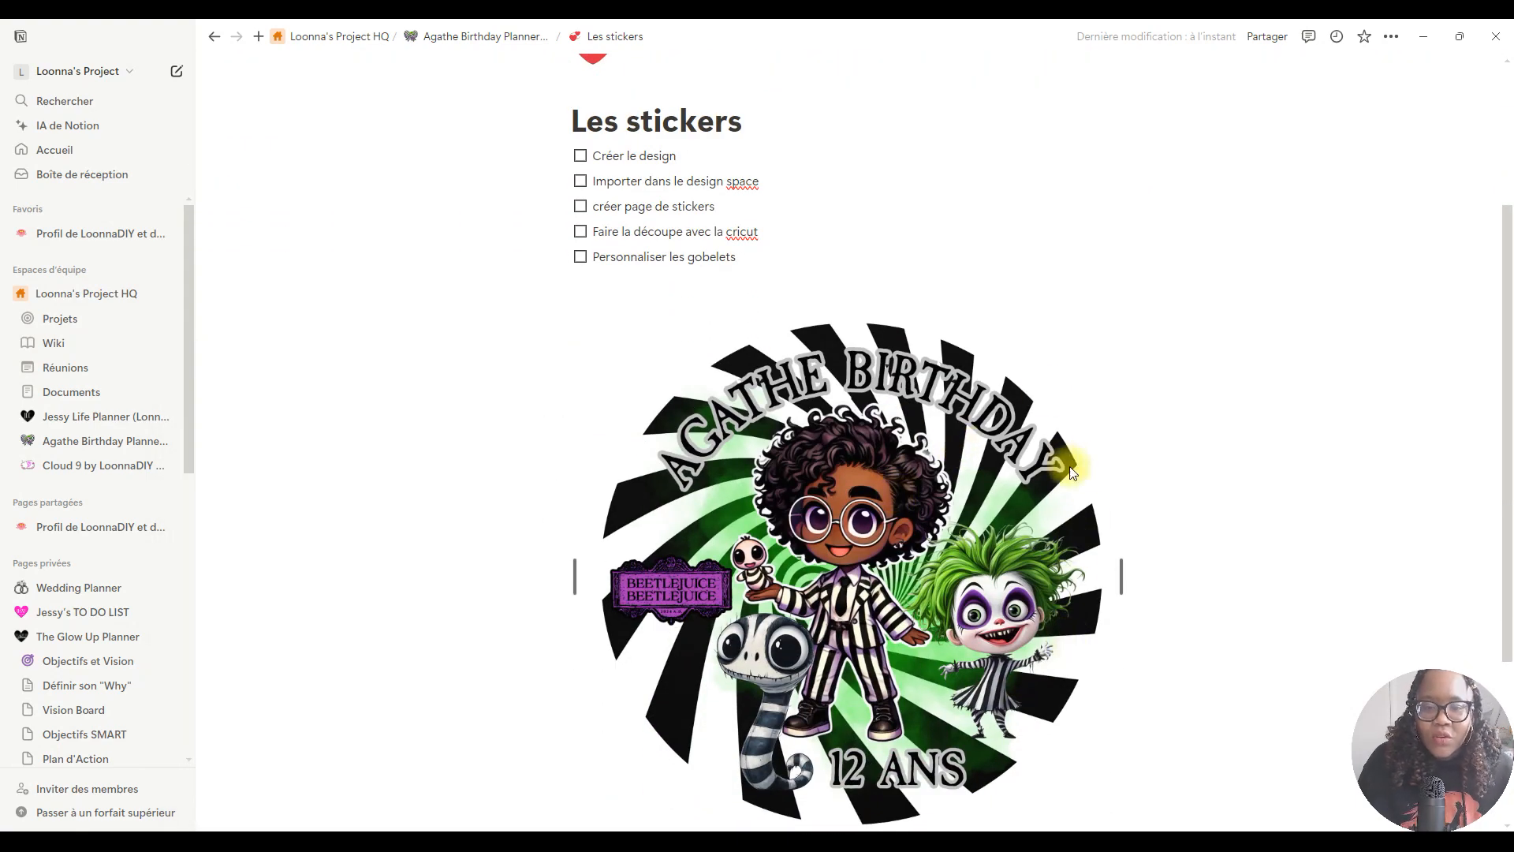
{"action": "scroll", "coordinate": [1108, 434], "scroll_direction": "down", "scroll_amount": 3}
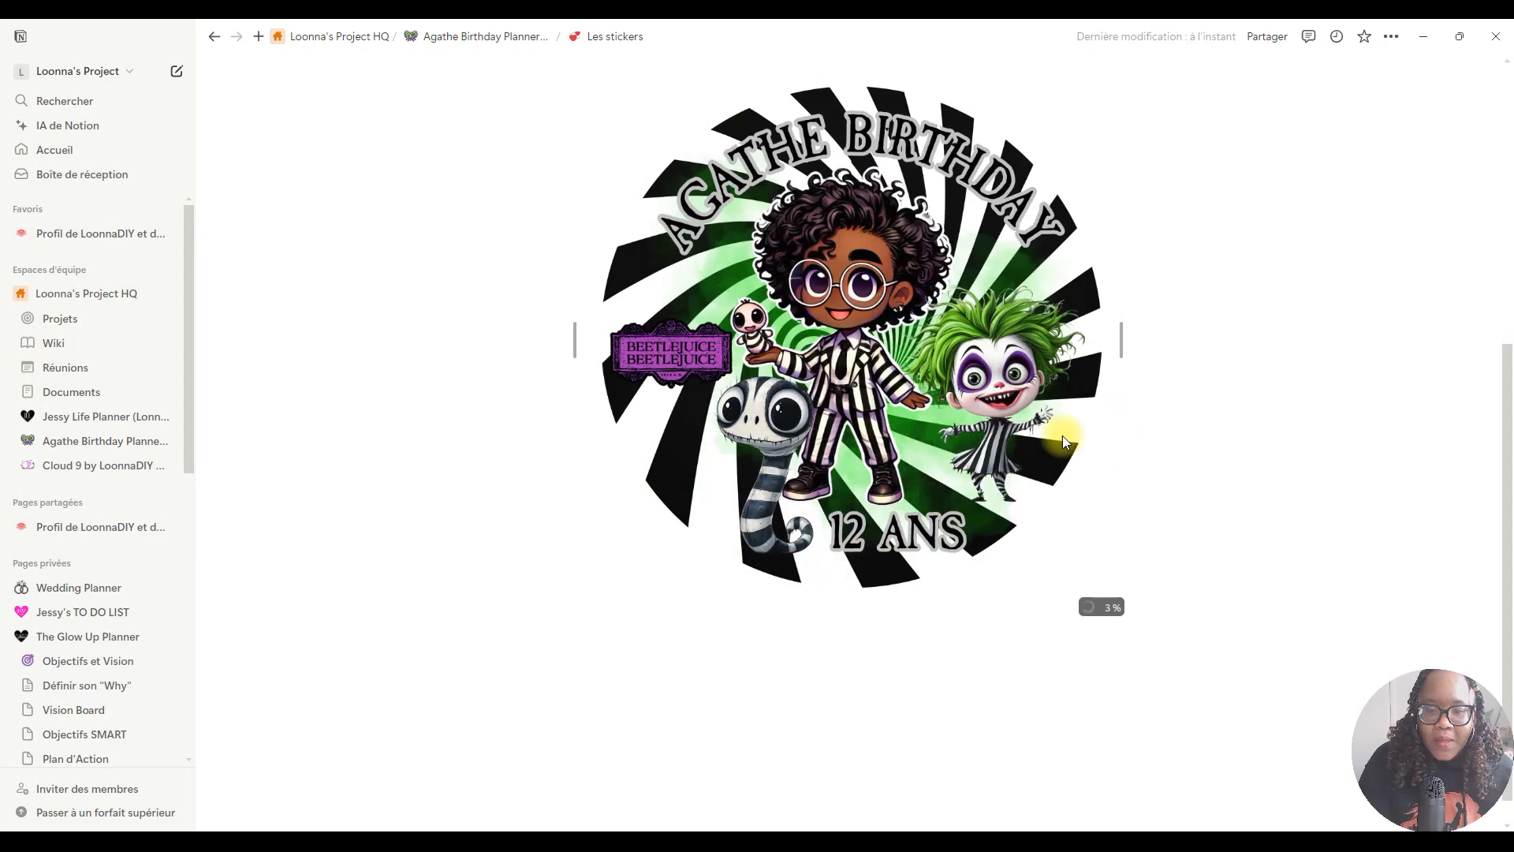
{"action": "scroll", "coordinate": [1052, 395], "scroll_direction": "up", "scroll_amount": 5}
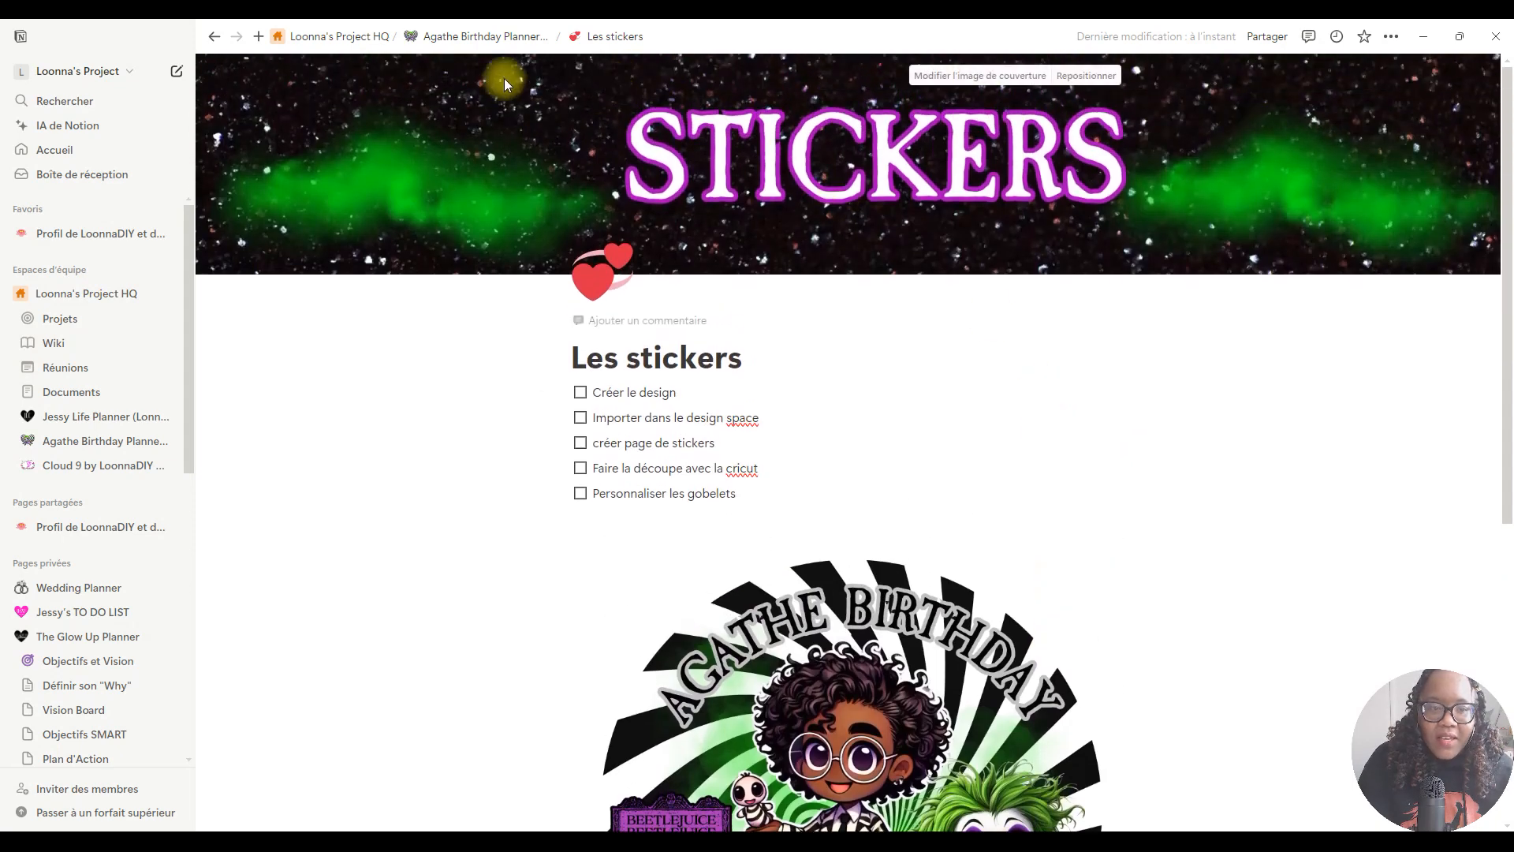
Open the planner's "Mini canettes" page, view its task list, and return to look over the product gallery and calendar.
{"action": "left_click", "coordinate": [488, 38]}
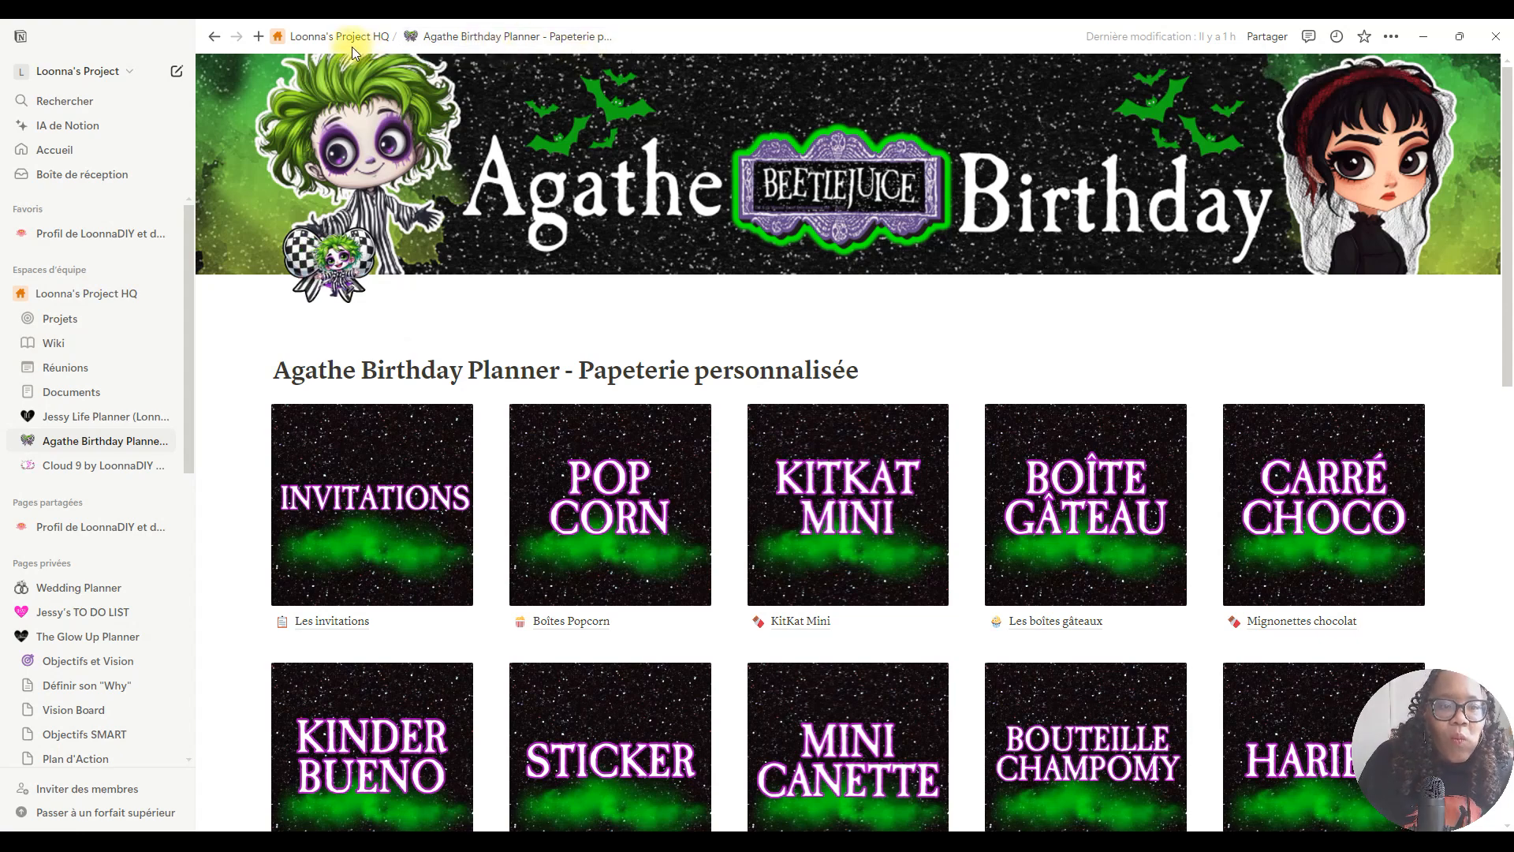
{"action": "scroll", "coordinate": [1011, 537], "scroll_direction": "down", "scroll_amount": 2}
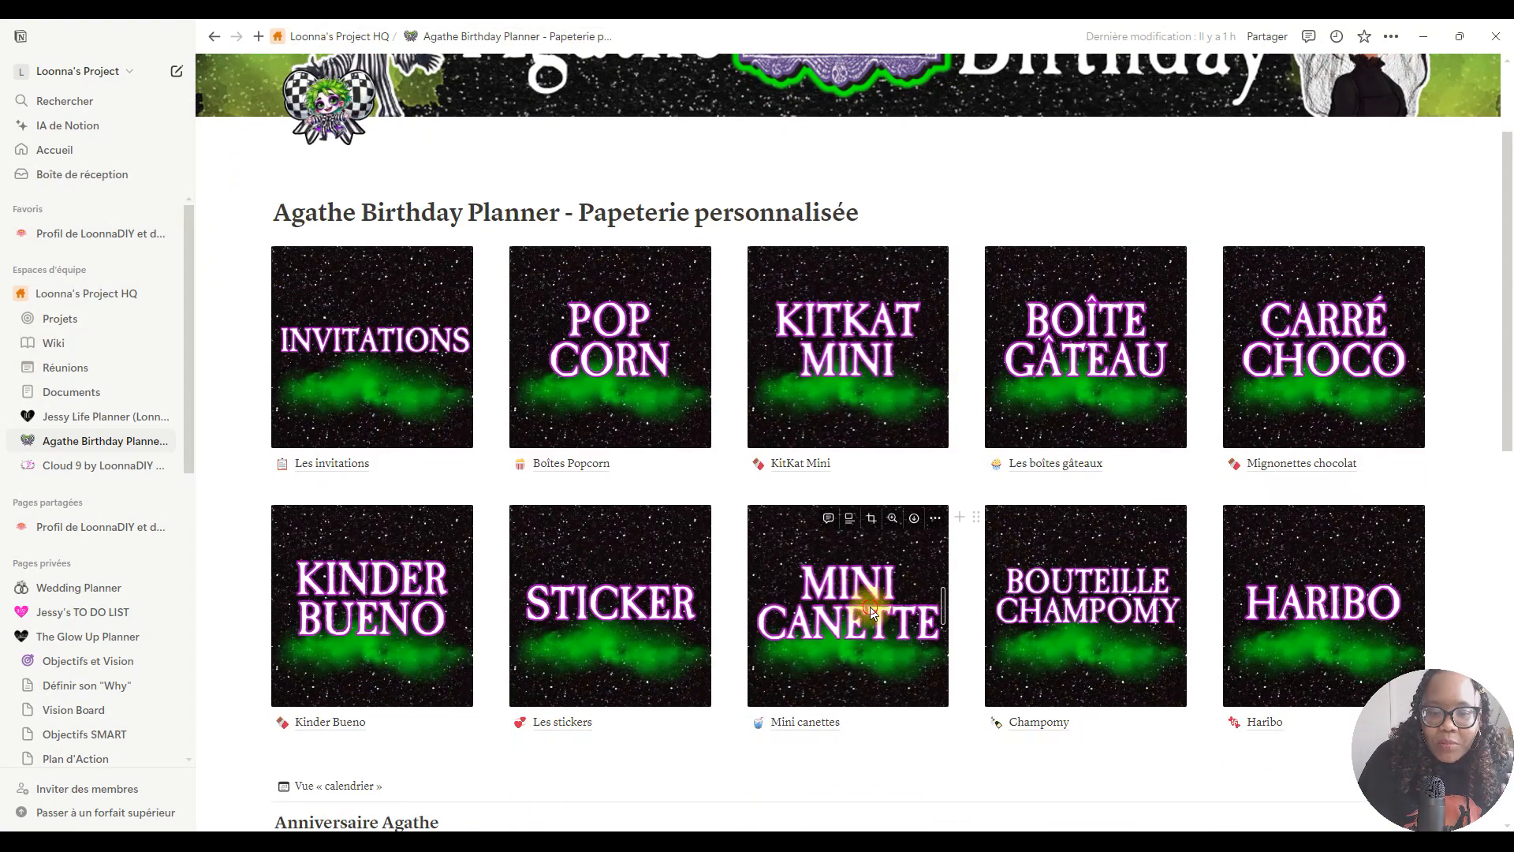
{"action": "left_click", "coordinate": [805, 722]}
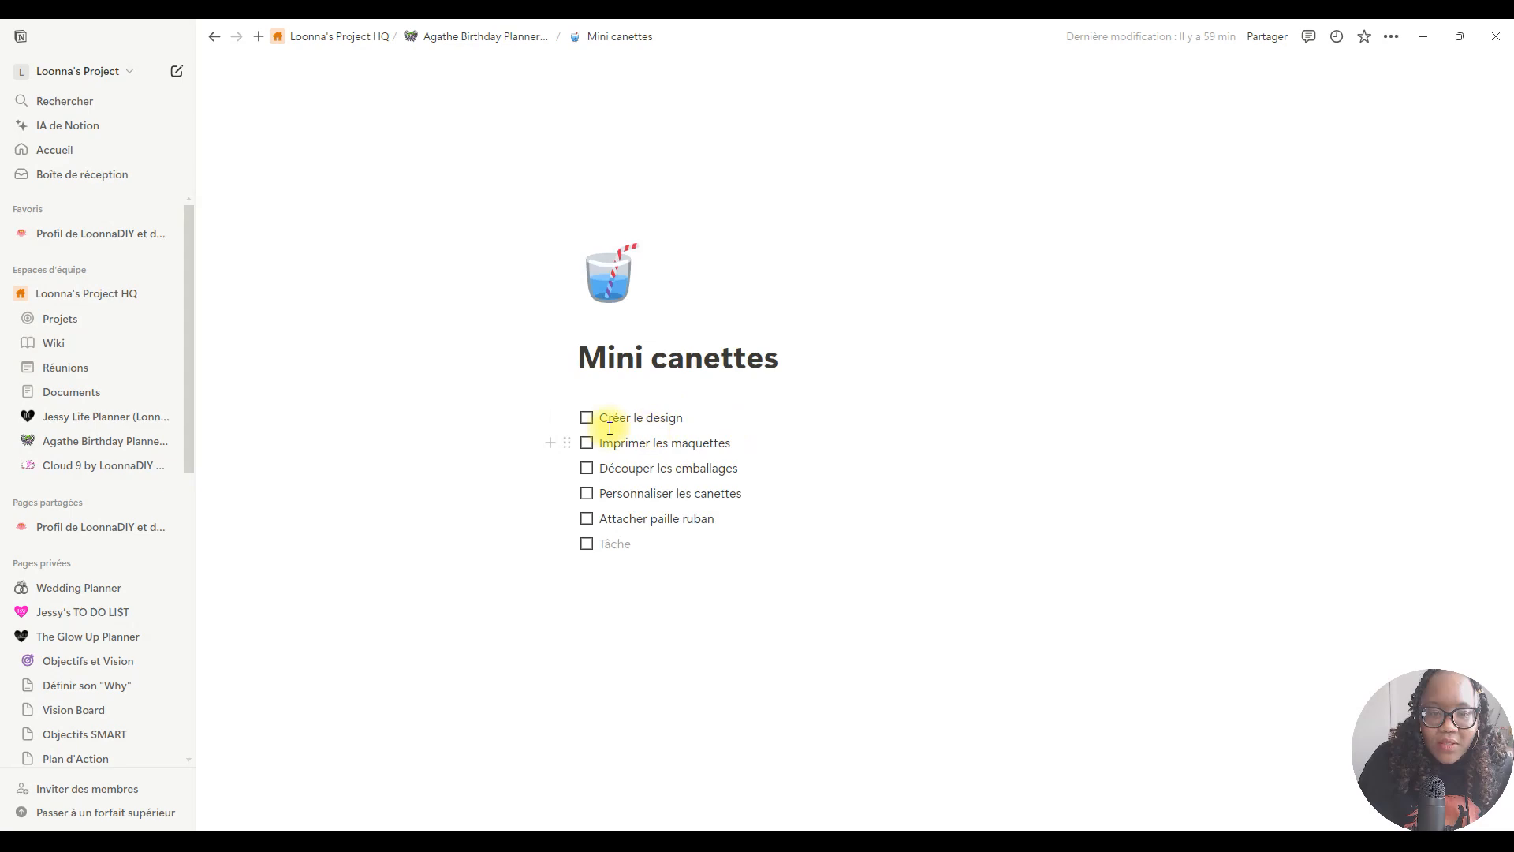
{"action": "left_click", "coordinate": [487, 37]}
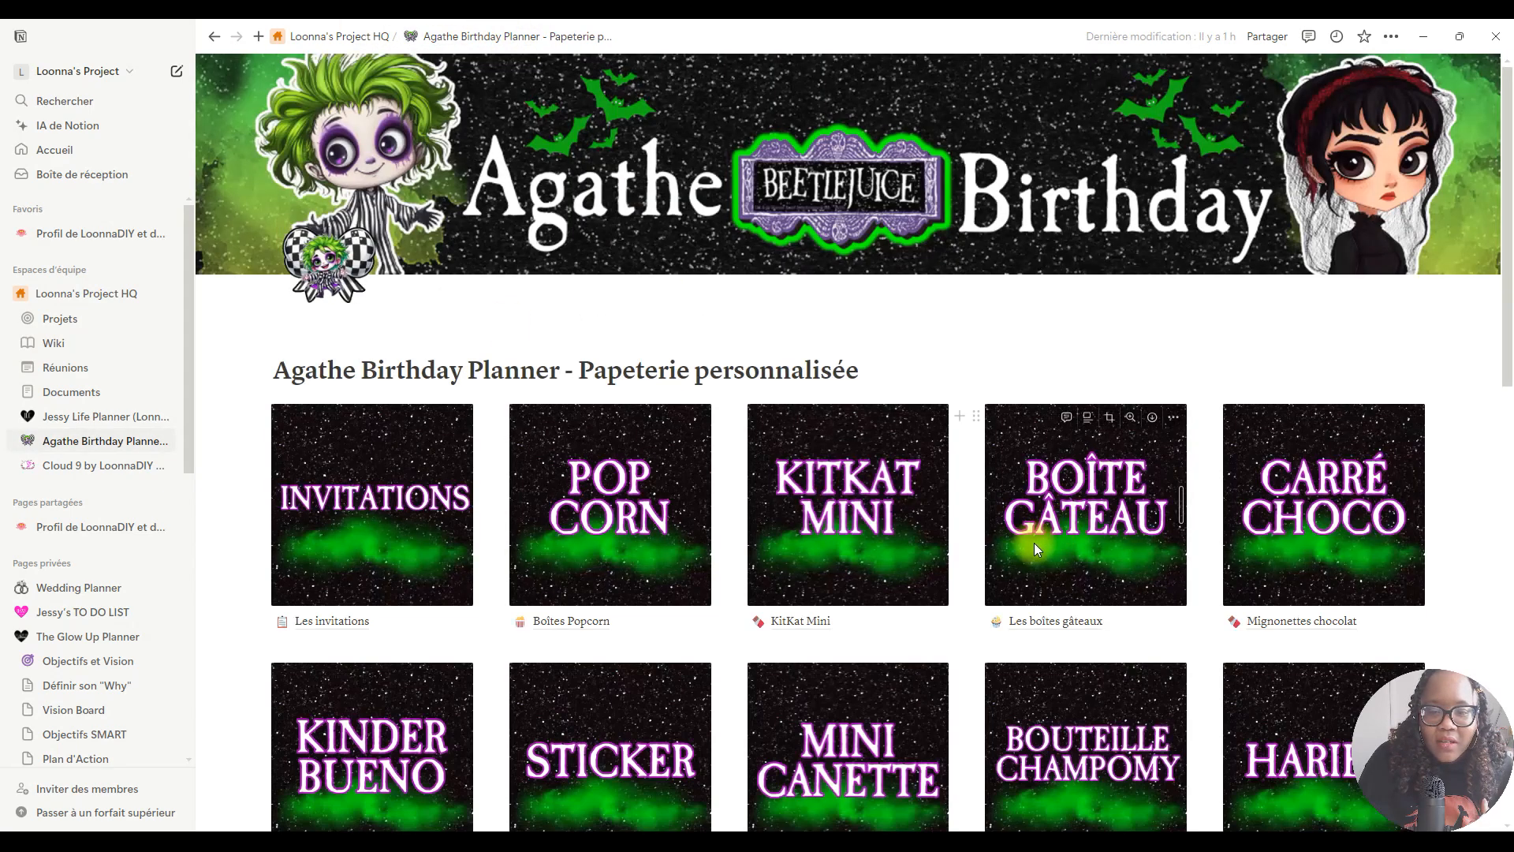
{"action": "scroll", "coordinate": [1090, 513], "scroll_direction": "down", "scroll_amount": 3}
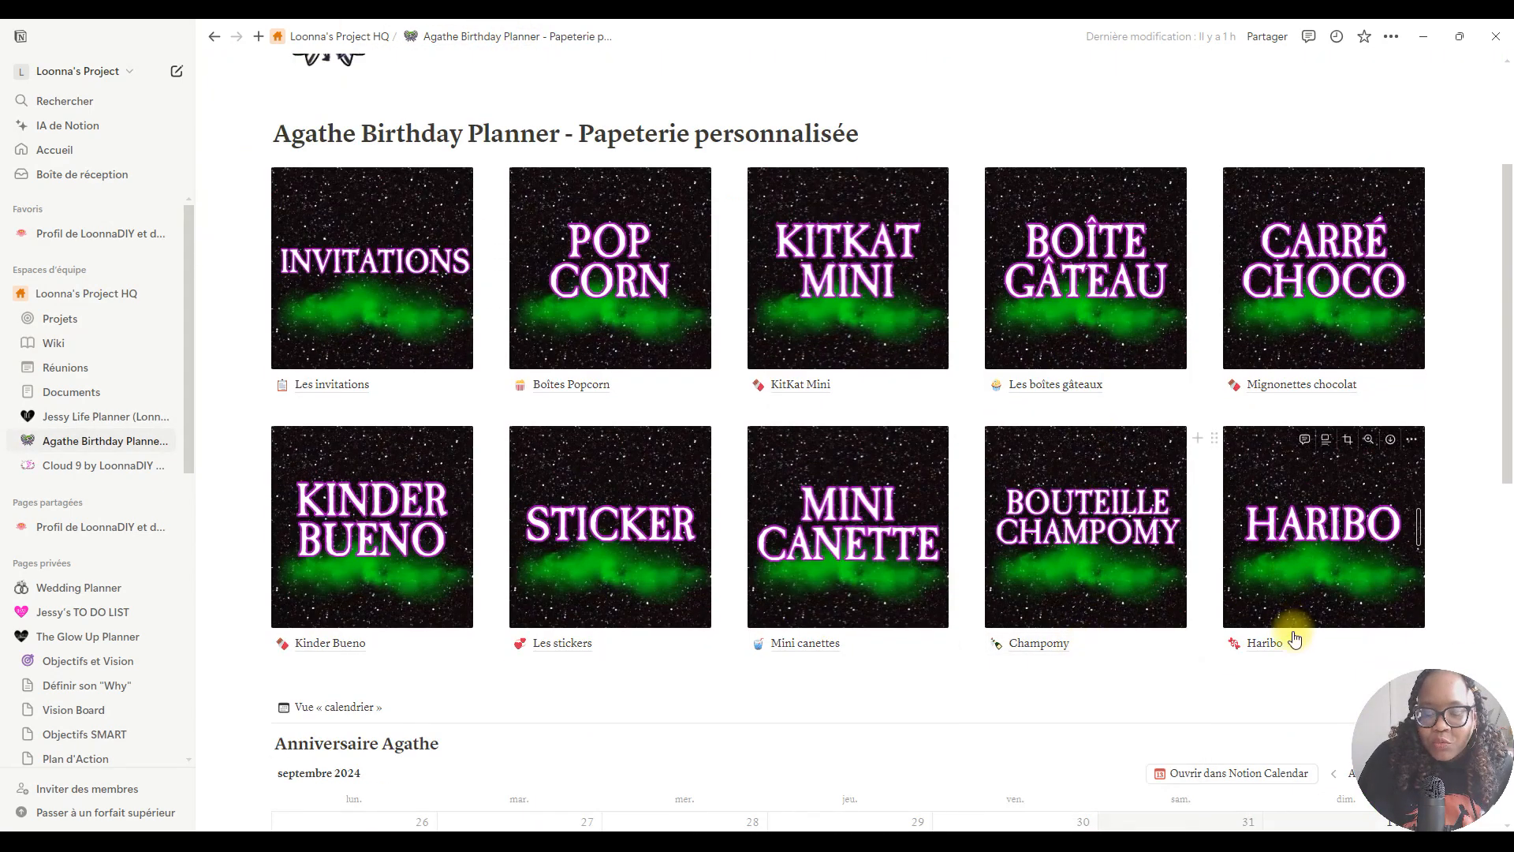
{"action": "scroll", "coordinate": [1297, 551], "scroll_direction": "down", "scroll_amount": 3}
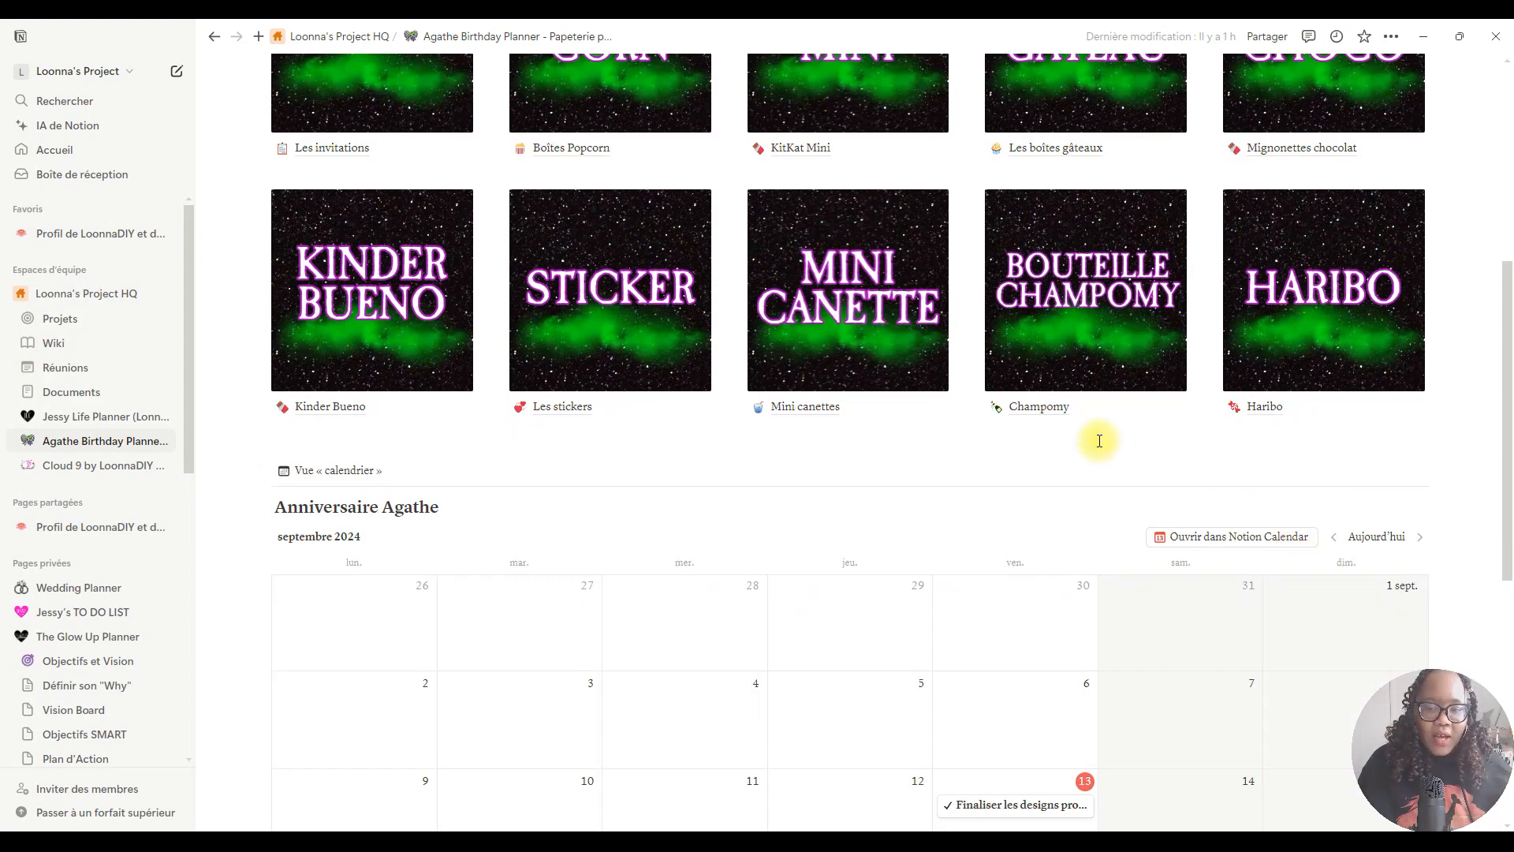
{"action": "scroll", "coordinate": [1040, 417], "scroll_direction": "up", "scroll_amount": 3}
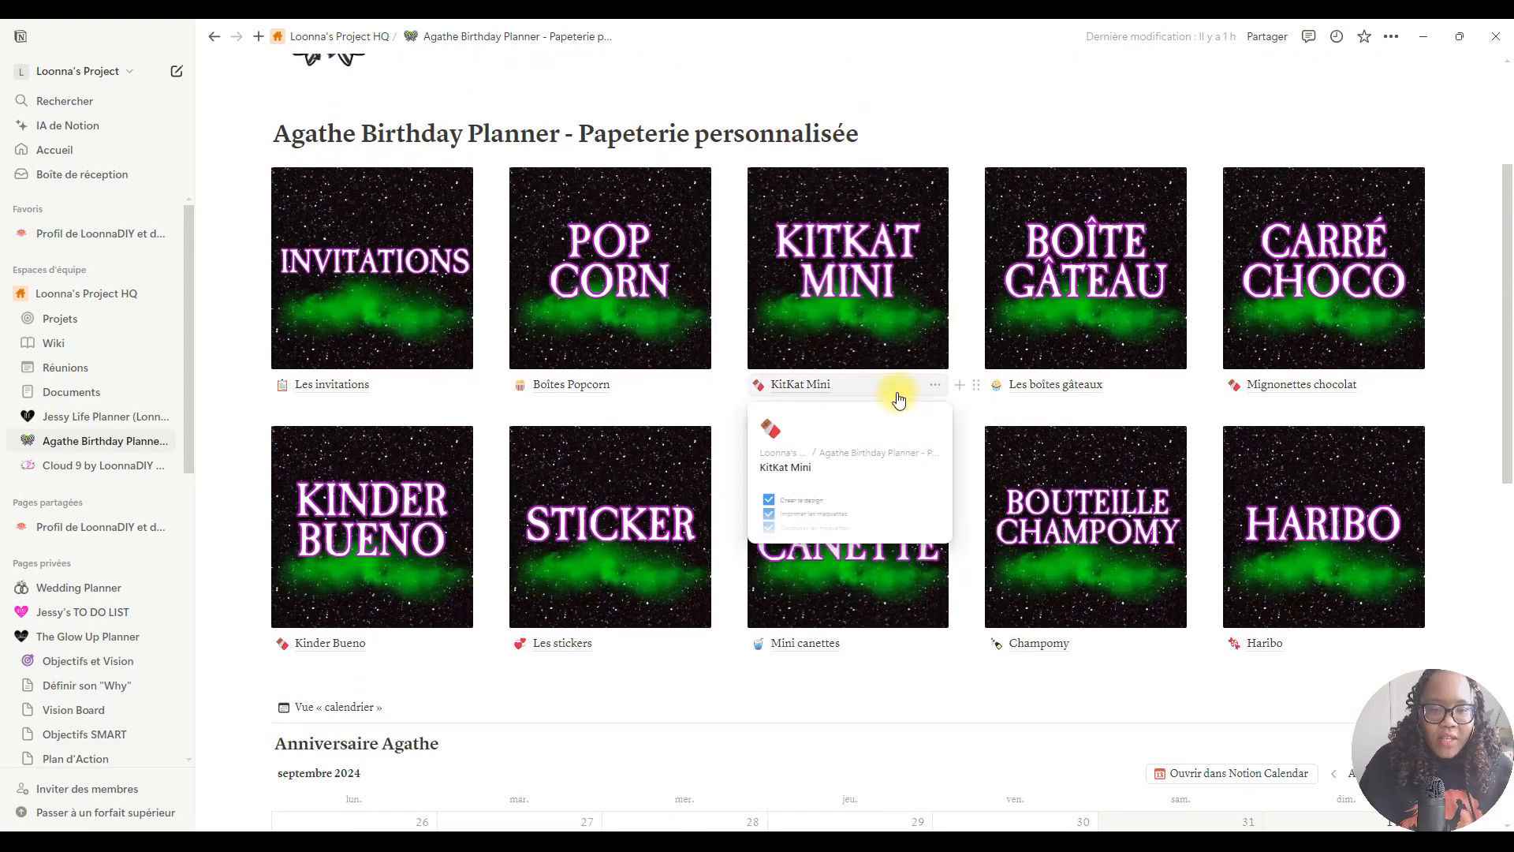
{"action": "scroll", "coordinate": [902, 434], "scroll_direction": "up", "scroll_amount": 2}
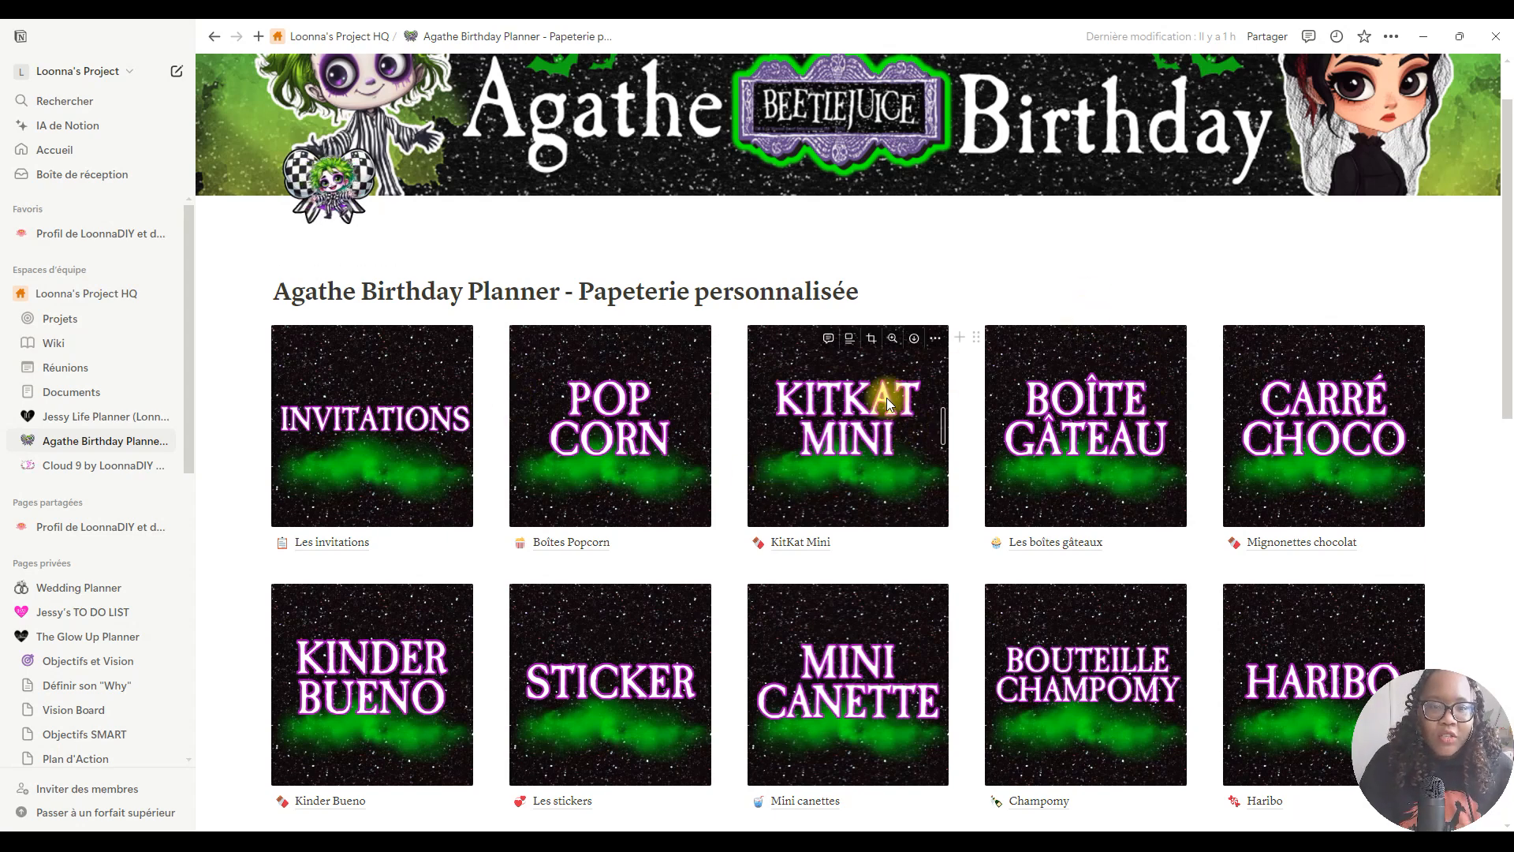
{"action": "scroll", "coordinate": [854, 518], "scroll_direction": "down", "scroll_amount": 1}
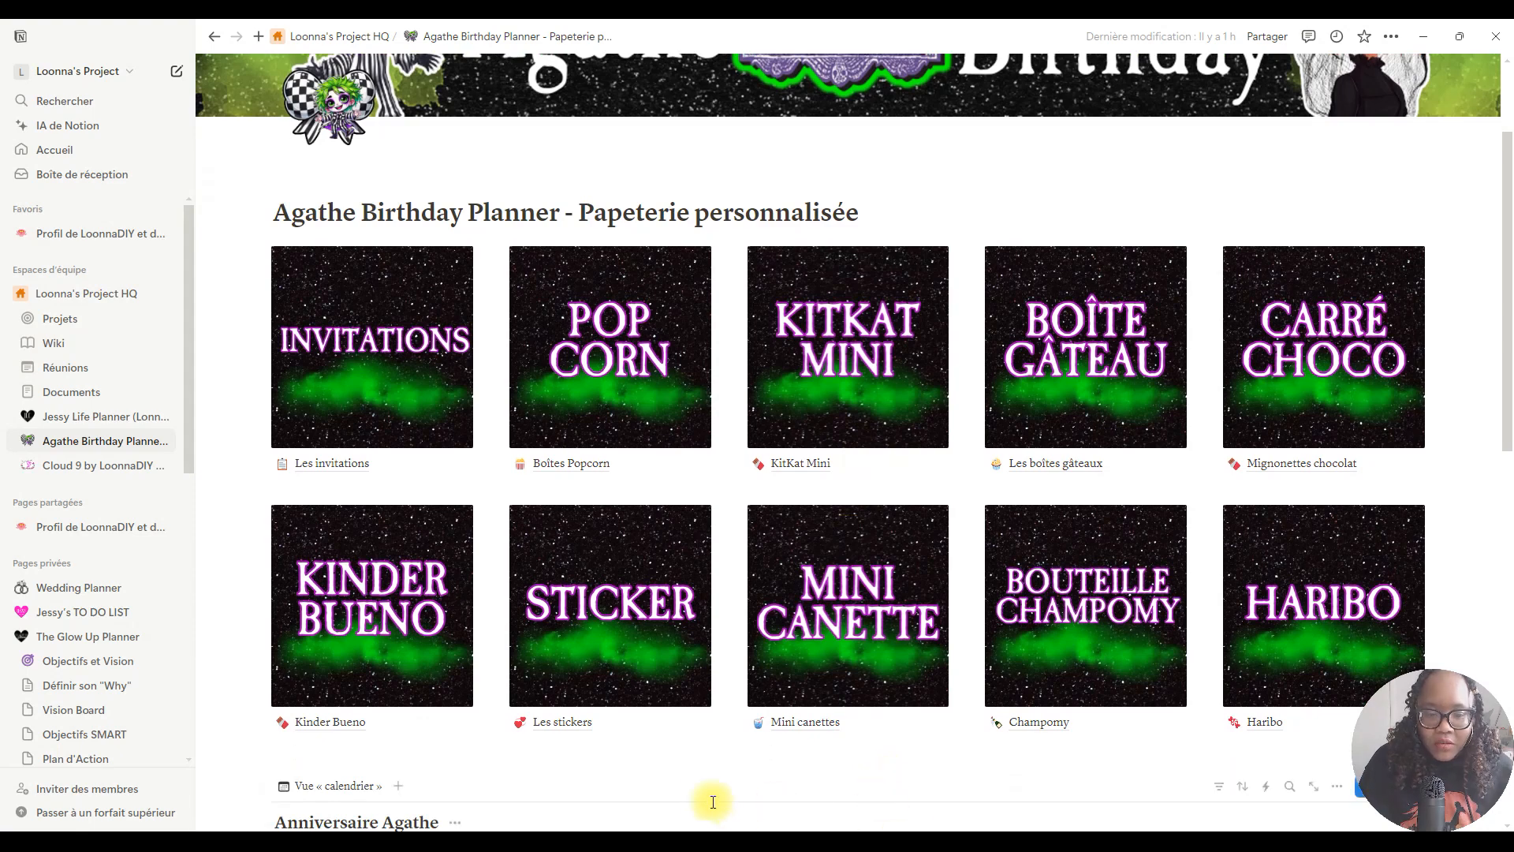
Switch to Canva and select the central curly-haired character on page 1 of the beetlejuice stickers design.
{"action": "mouse_move", "coordinate": [655, 840]}
{"action": "left_click", "coordinate": [642, 783]}
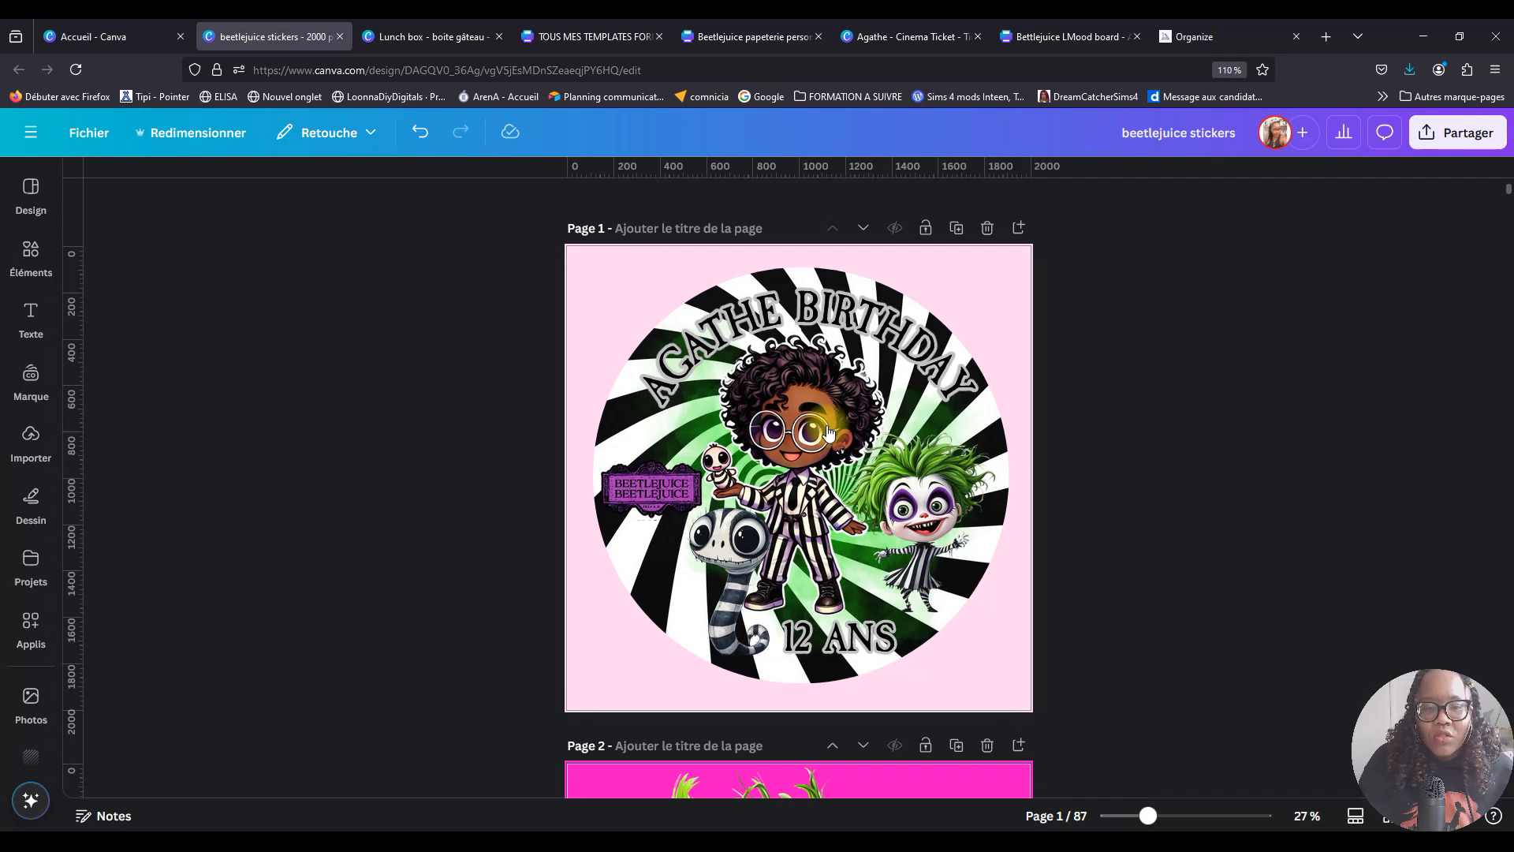
{"action": "left_click", "coordinate": [706, 421]}
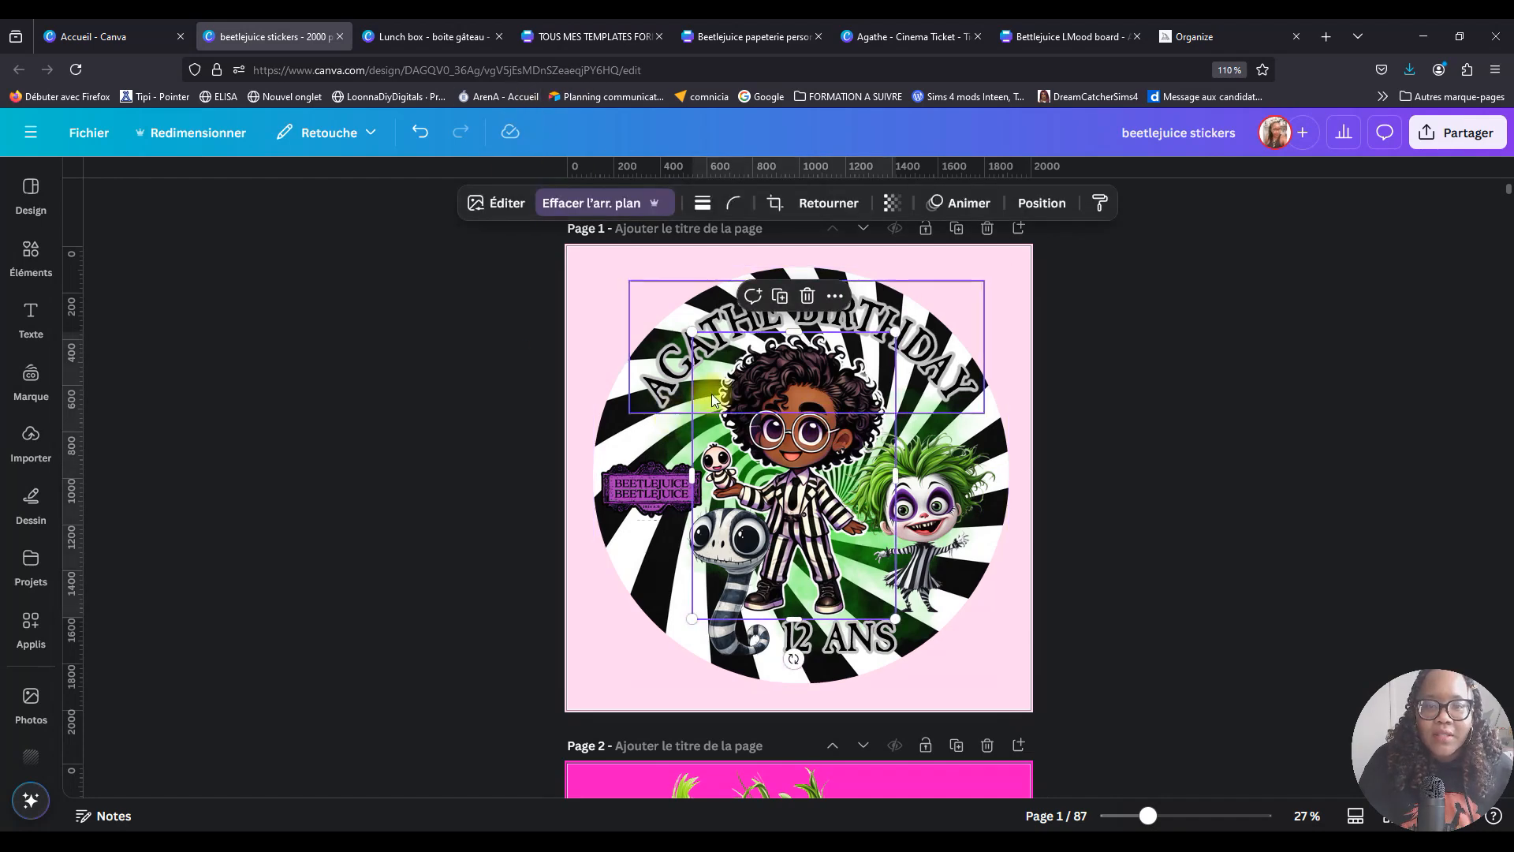
Switch to the Bettlejuice LMood board design and examine the two mini KitKat wrapper layouts on page 2.
{"action": "left_click", "coordinate": [1056, 36]}
{"action": "scroll", "coordinate": [1058, 414], "scroll_direction": "down", "scroll_amount": 1}
{"action": "scroll", "coordinate": [1047, 448], "scroll_direction": "down", "scroll_amount": 2}
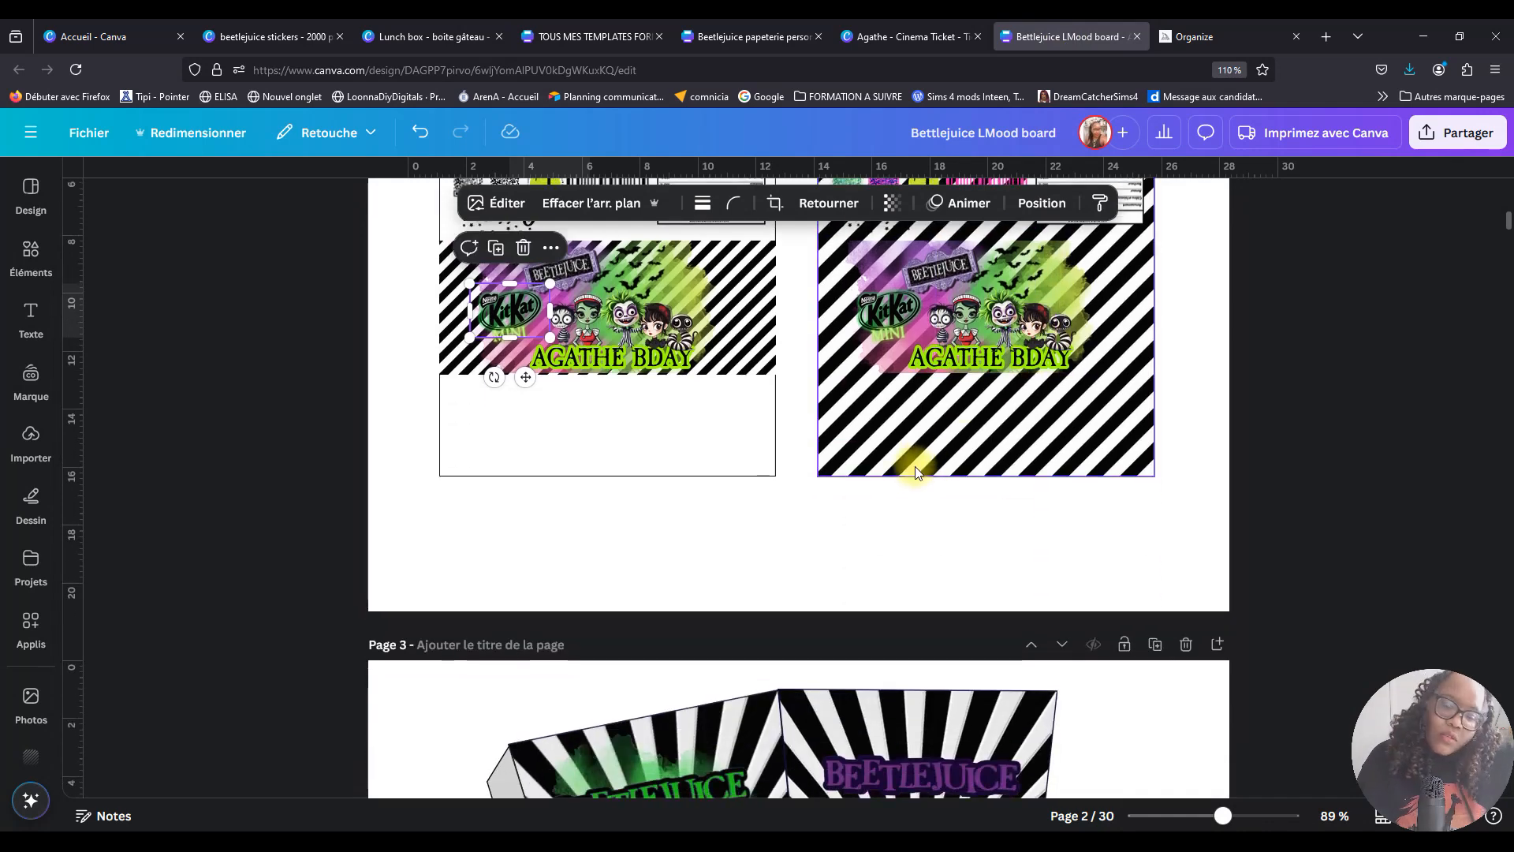
{"action": "scroll", "coordinate": [986, 457], "scroll_direction": "up", "scroll_amount": 3}
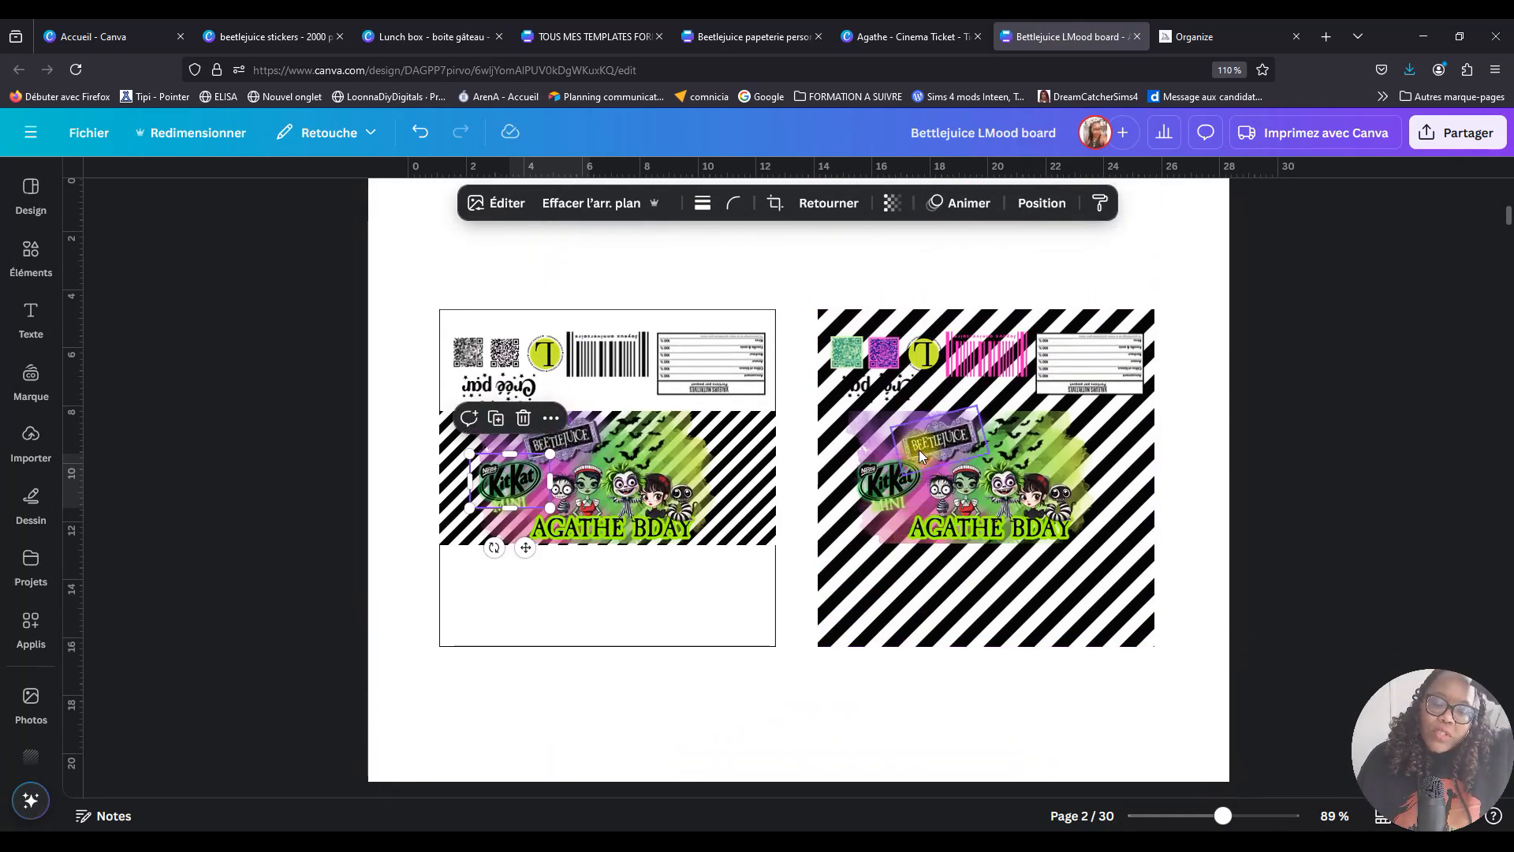
{"action": "scroll", "coordinate": [919, 448], "scroll_direction": "up", "scroll_amount": 2}
{"action": "scroll", "coordinate": [921, 443], "scroll_direction": "down", "scroll_amount": 4}
{"action": "scroll", "coordinate": [920, 441], "scroll_direction": "down", "scroll_amount": 6}
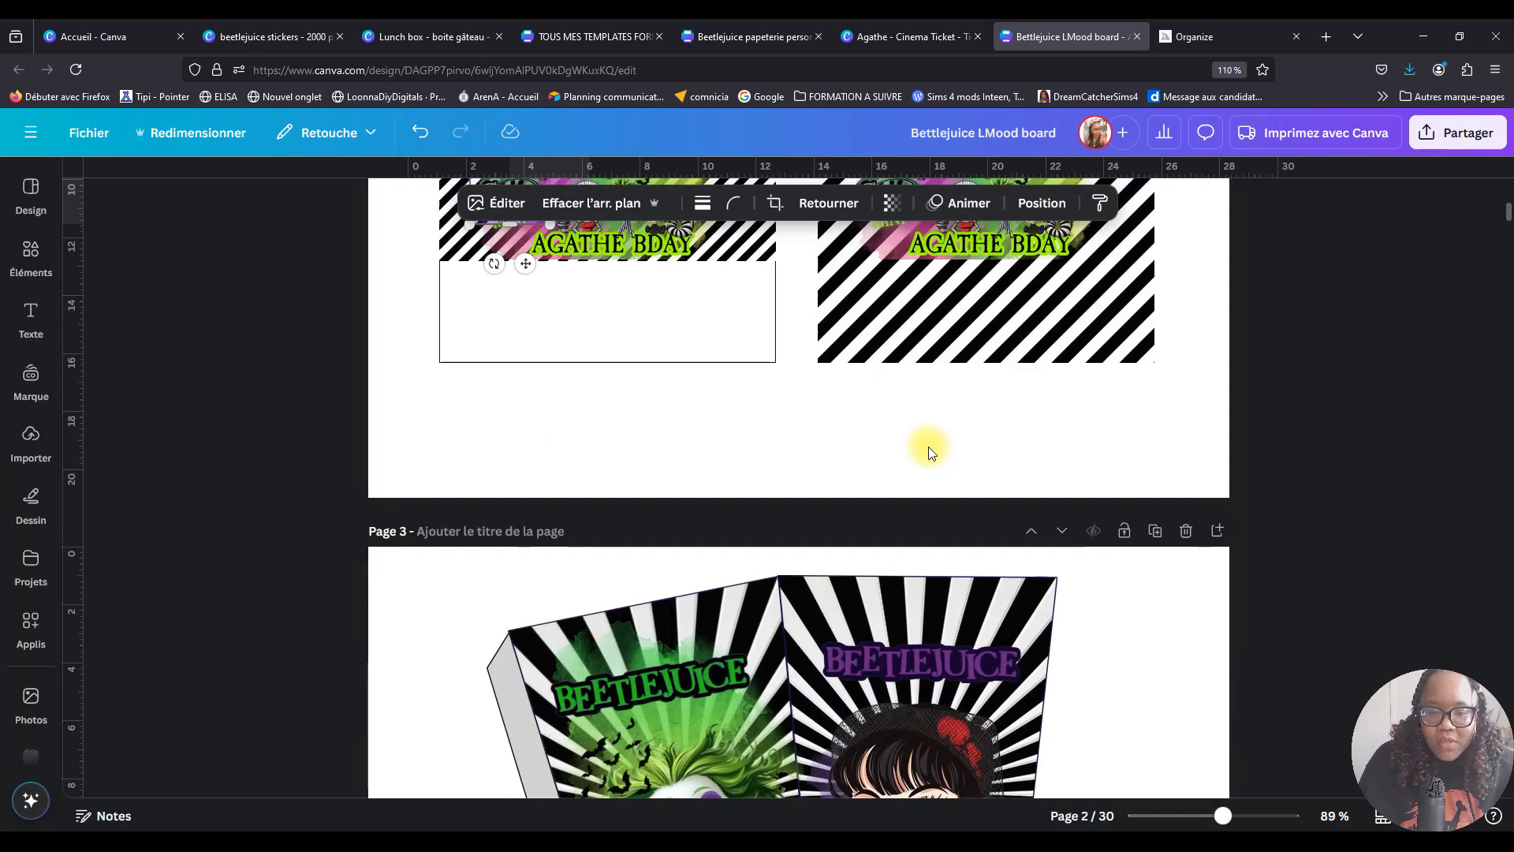
{"action": "scroll", "coordinate": [916, 591], "scroll_direction": "down", "scroll_amount": 1}
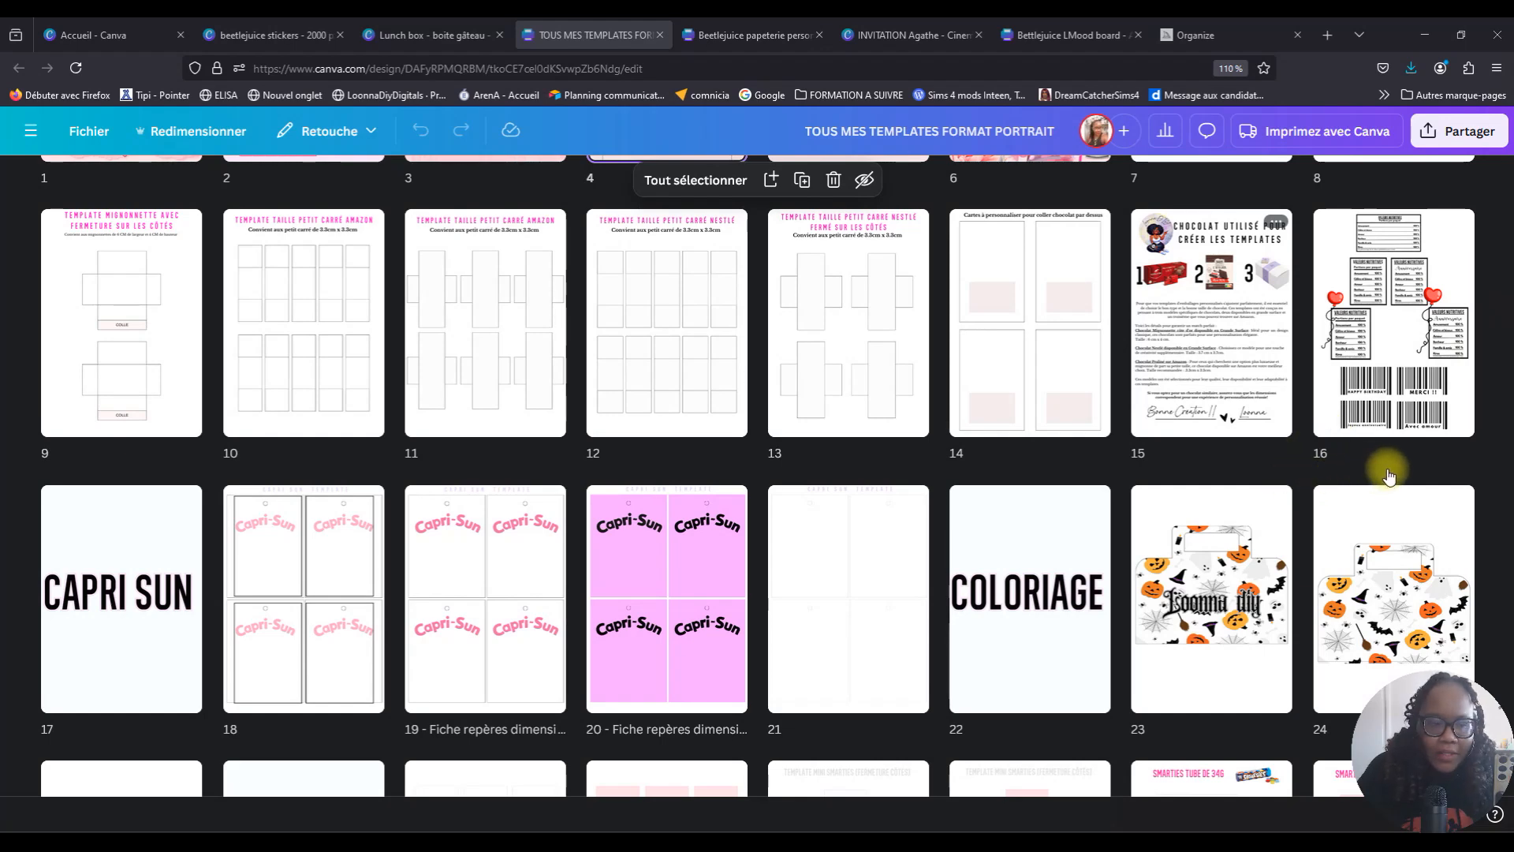
Look through the page overview of TOUS MES TEMPLATES FORMAT PORTRAIT, and switch to the Beetlejuice papeterie personnalisée design.
{"action": "scroll", "coordinate": [1206, 579], "scroll_direction": "down", "scroll_amount": 6}
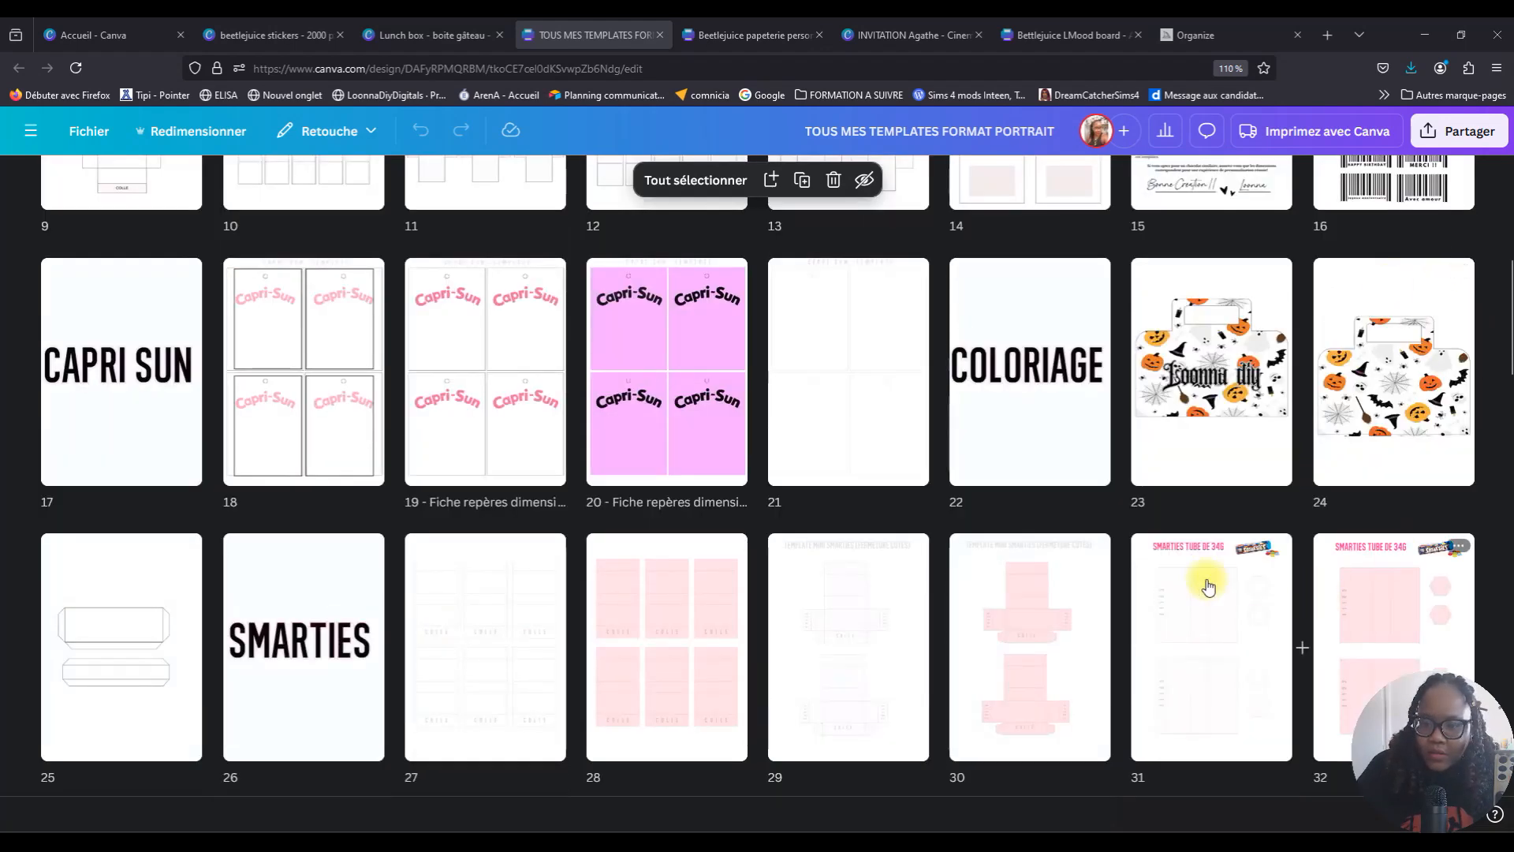
{"action": "scroll", "coordinate": [1147, 542], "scroll_direction": "down", "scroll_amount": 5}
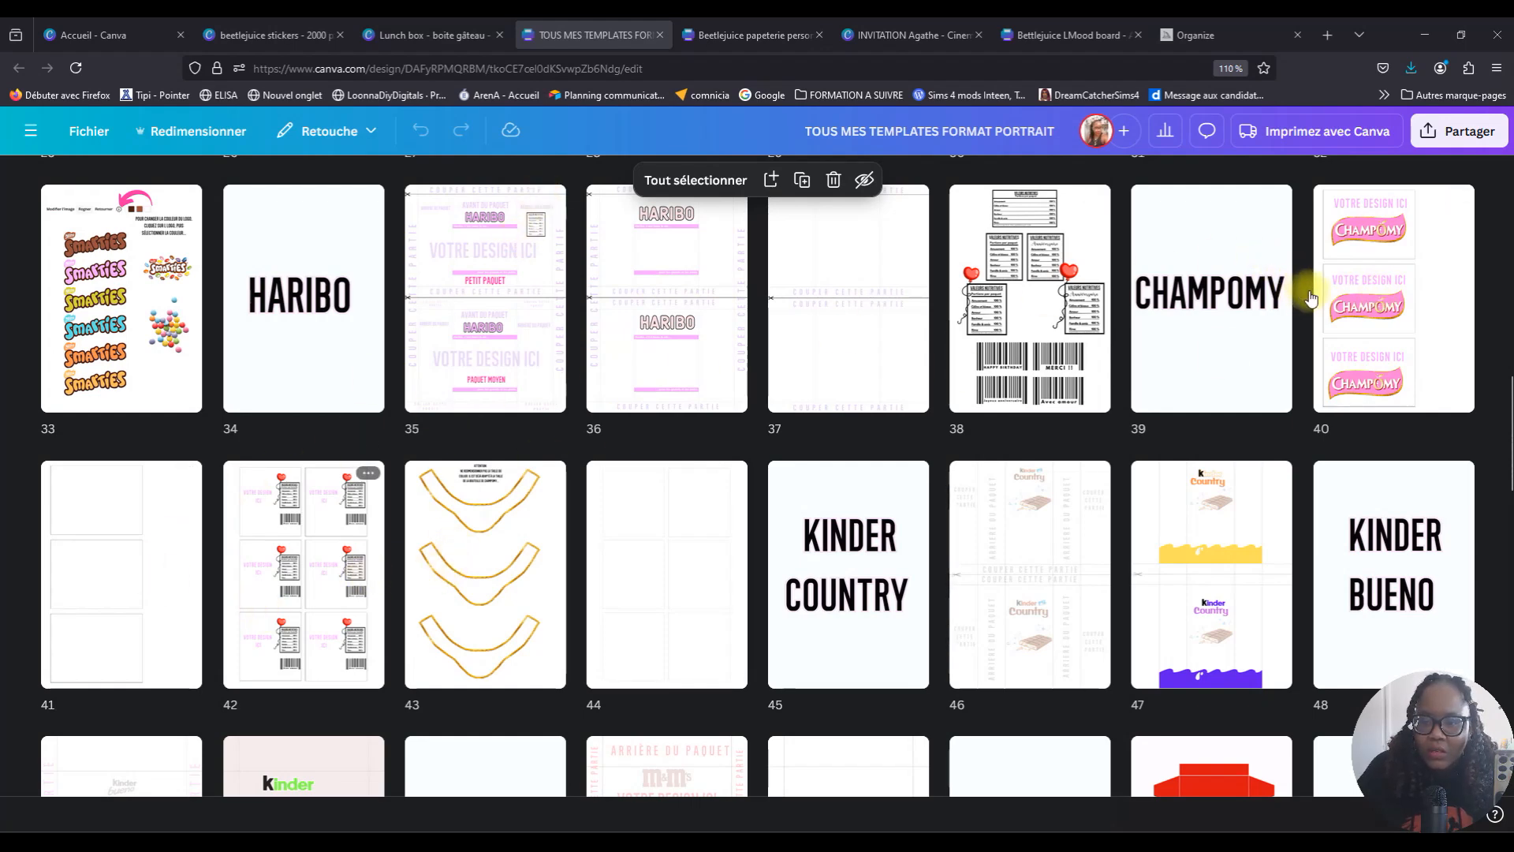
{"action": "left_click", "coordinate": [772, 41]}
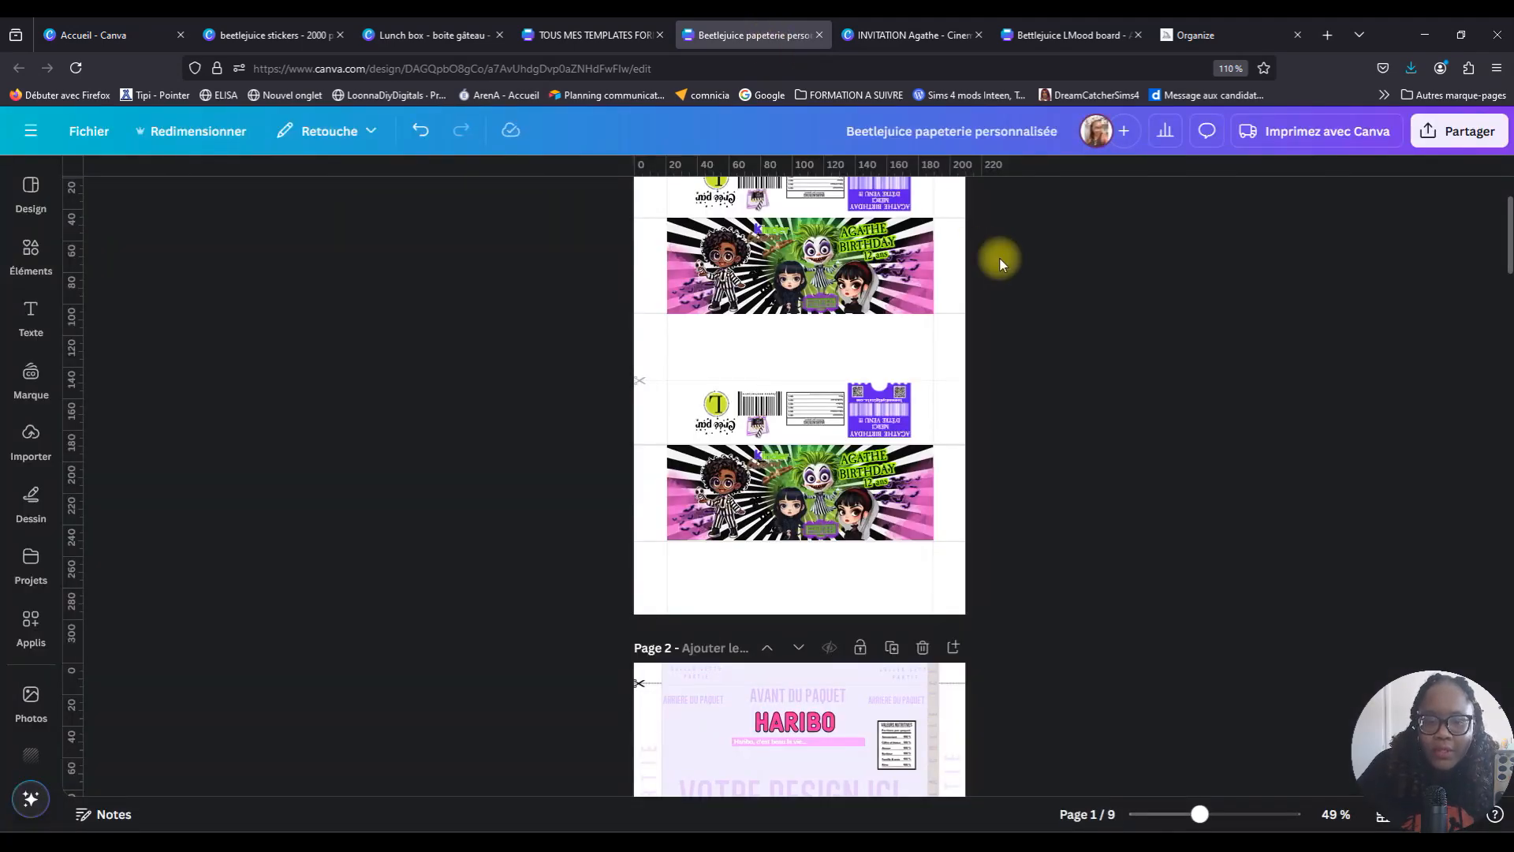
Review the finished Kinder Bueno wrappers on page 1 against the blank Haribo packet template on page 2.
{"action": "scroll", "coordinate": [980, 328], "scroll_direction": "up", "scroll_amount": 2}
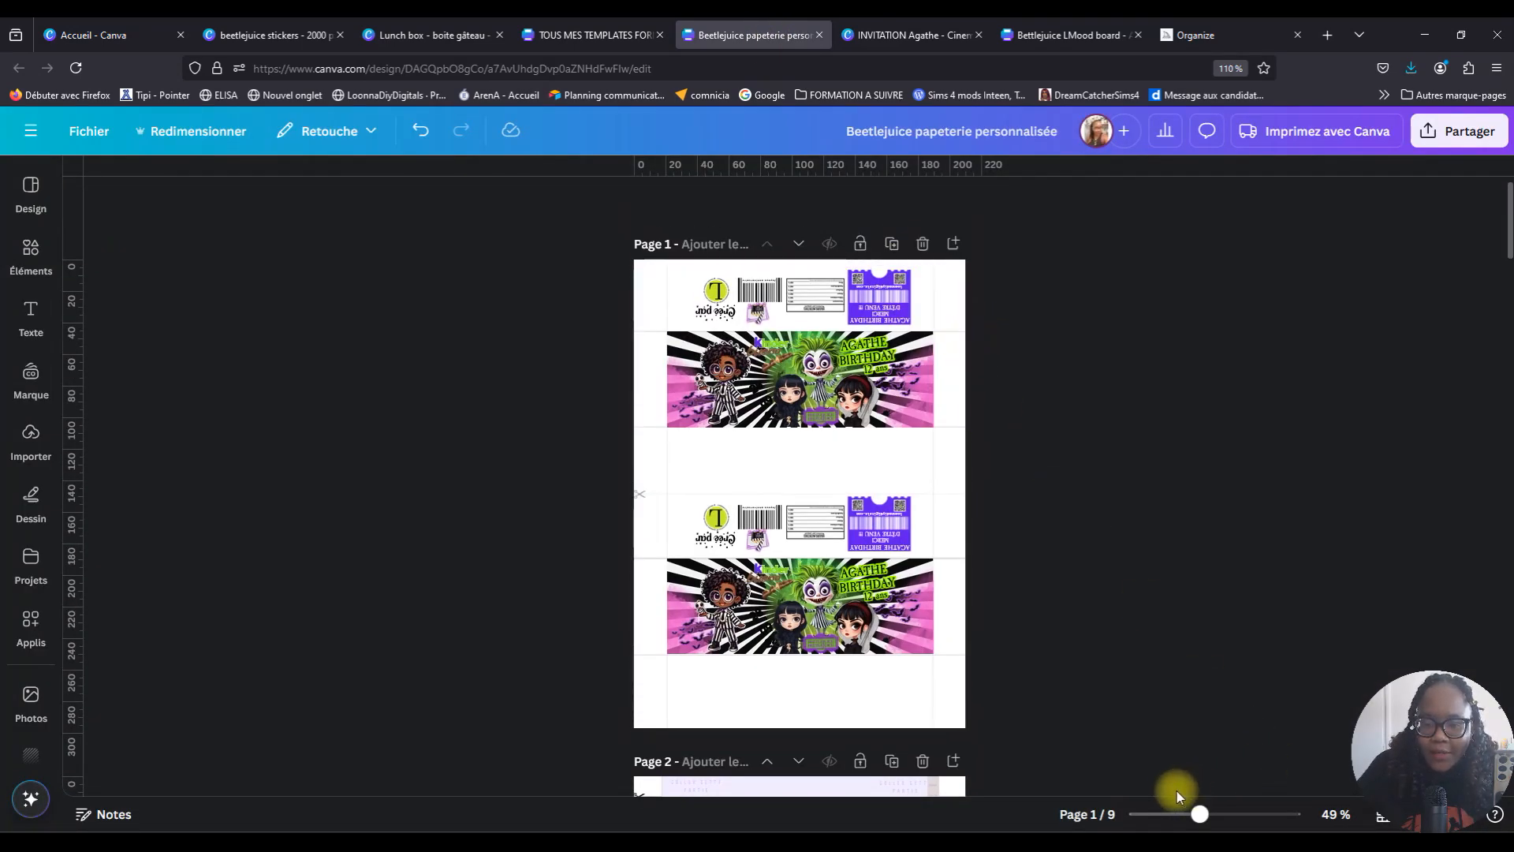
{"action": "scroll", "coordinate": [897, 375], "scroll_direction": "down", "scroll_amount": 10}
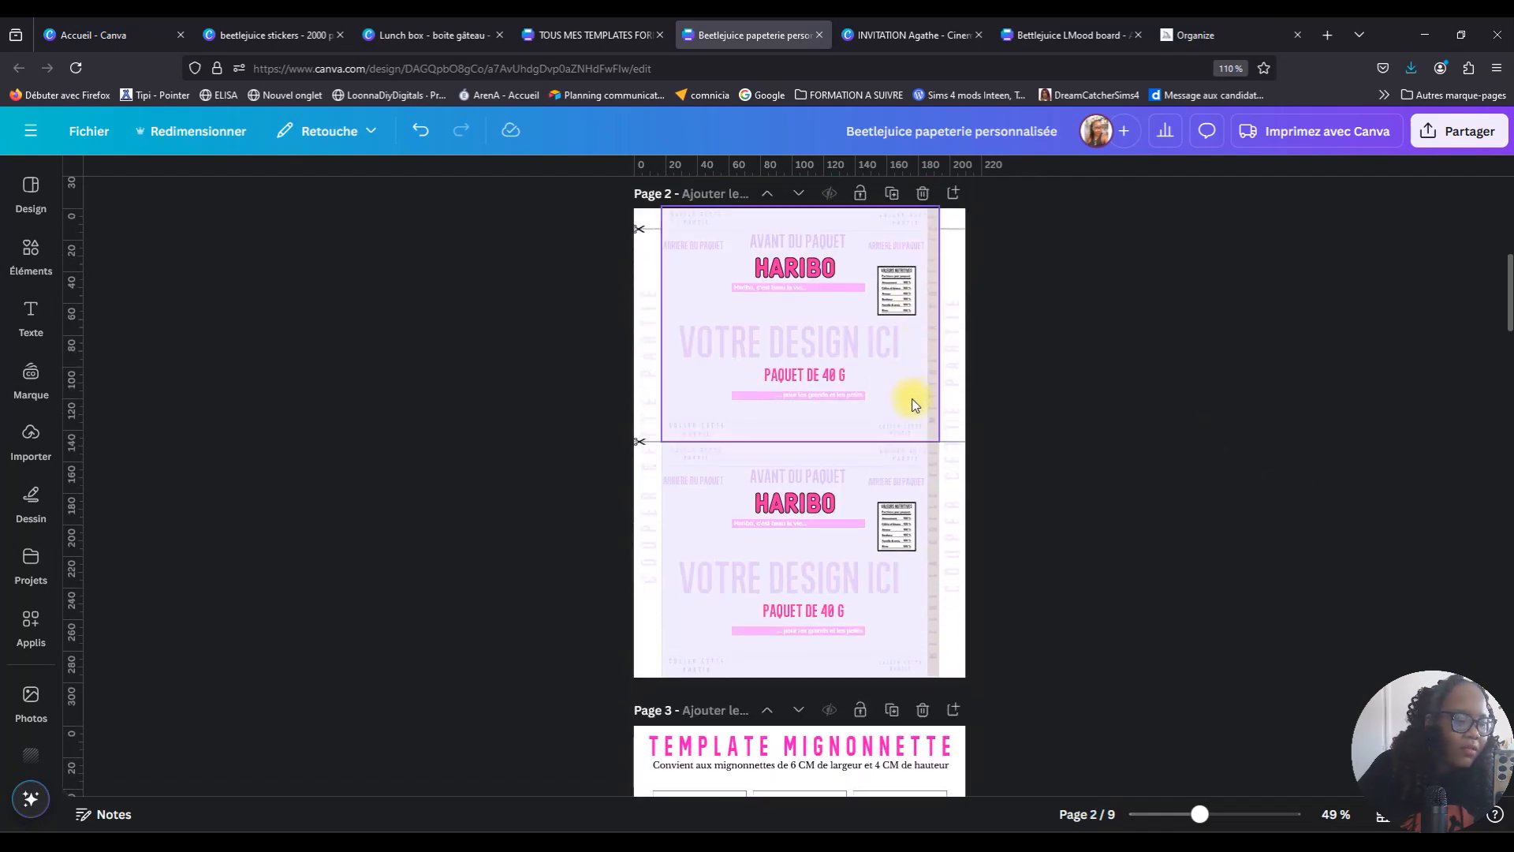
{"action": "scroll", "coordinate": [907, 400], "scroll_direction": "down", "scroll_amount": 2}
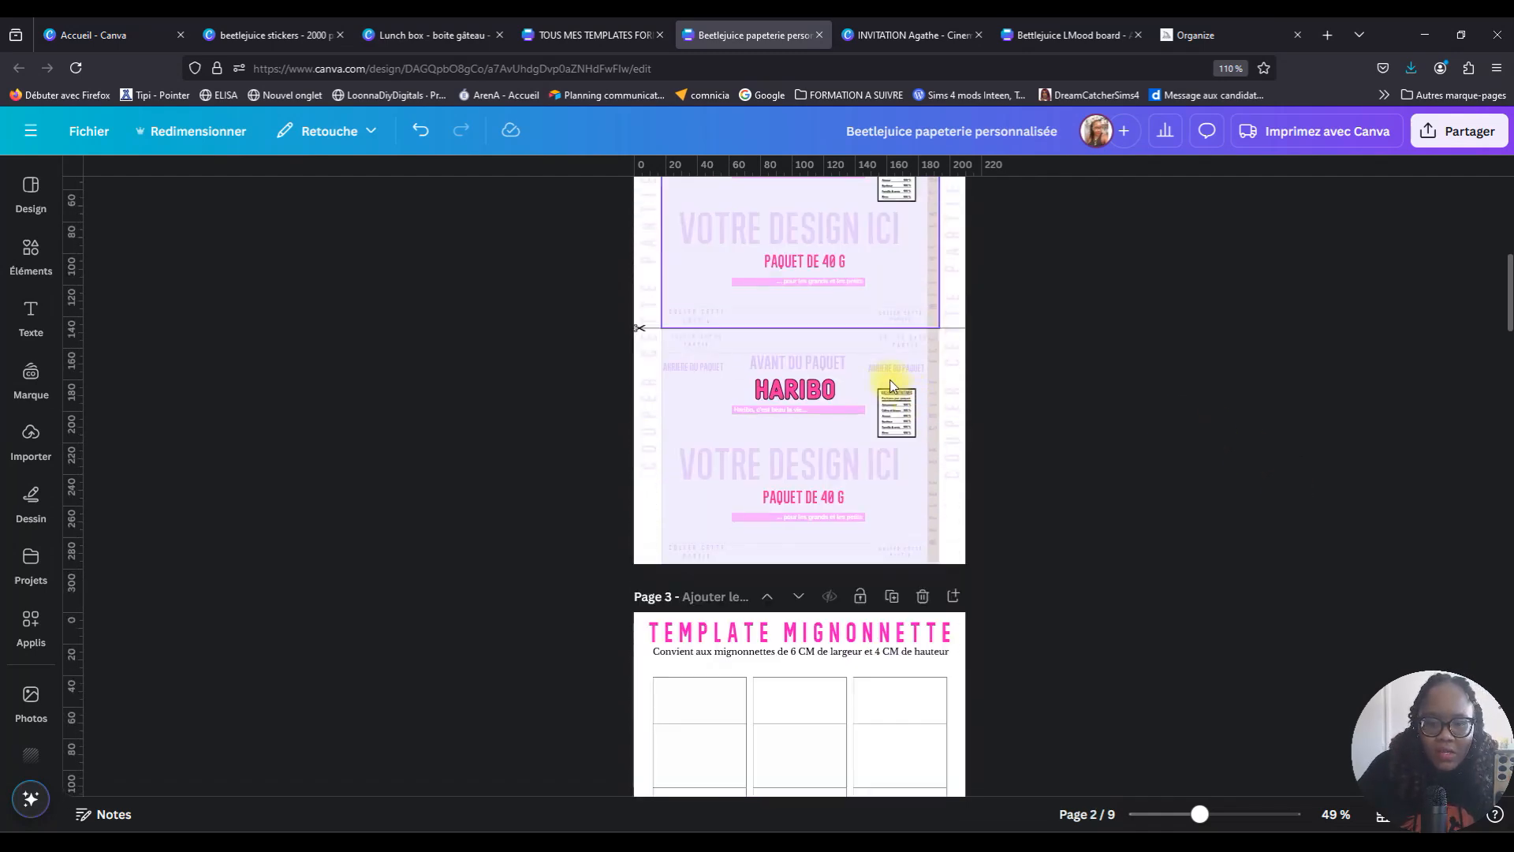
{"action": "scroll", "coordinate": [891, 384], "scroll_direction": "up", "scroll_amount": 2}
{"action": "scroll", "coordinate": [1049, 432], "scroll_direction": "down", "scroll_amount": 4}
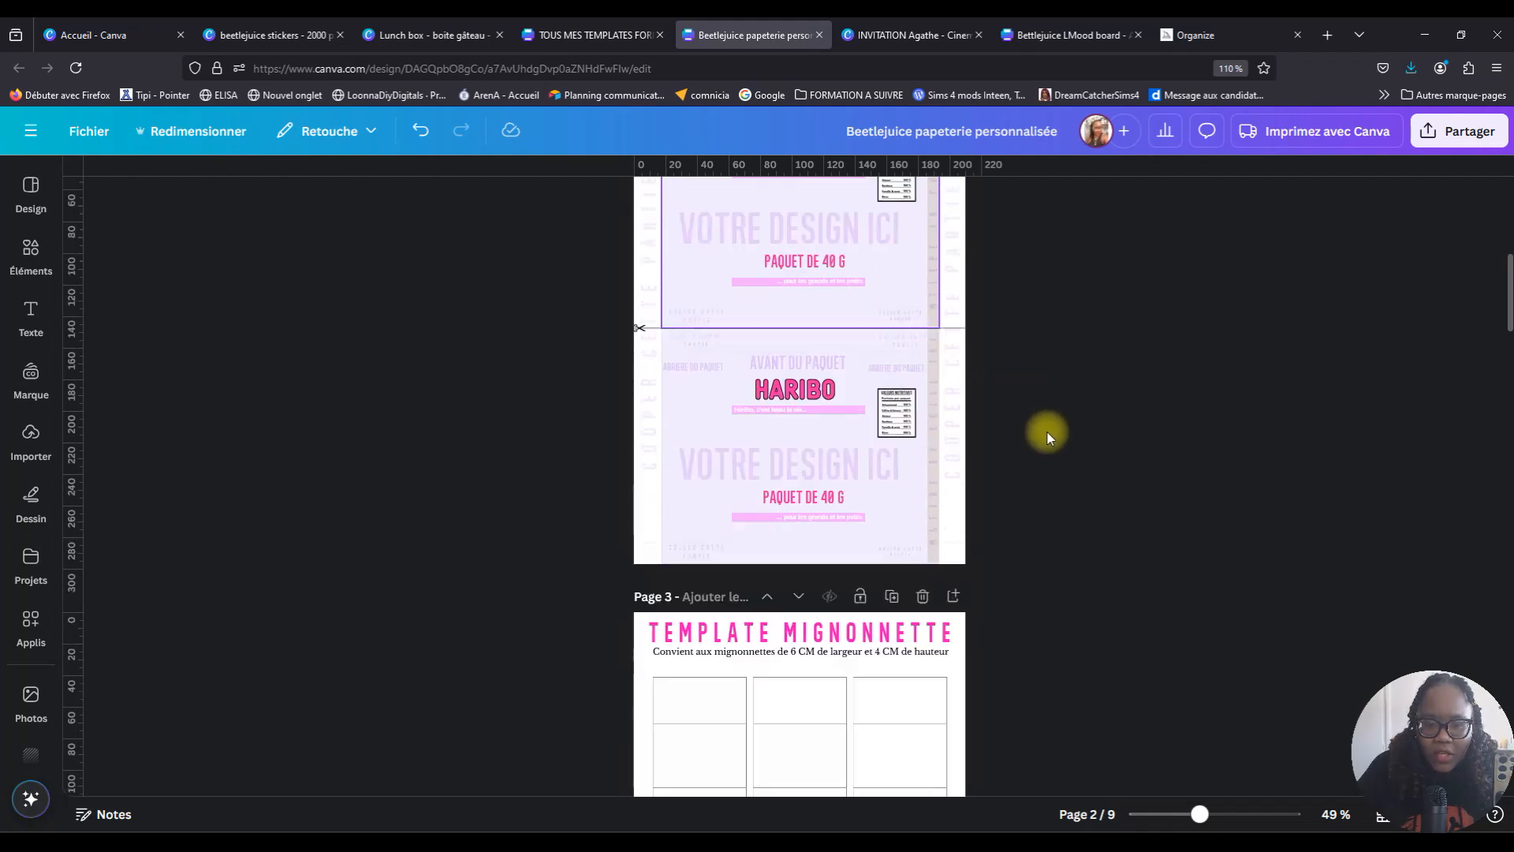
{"action": "scroll", "coordinate": [1030, 421], "scroll_direction": "up", "scroll_amount": 13}
{"action": "scroll", "coordinate": [1029, 418], "scroll_direction": "up", "scroll_amount": 1}
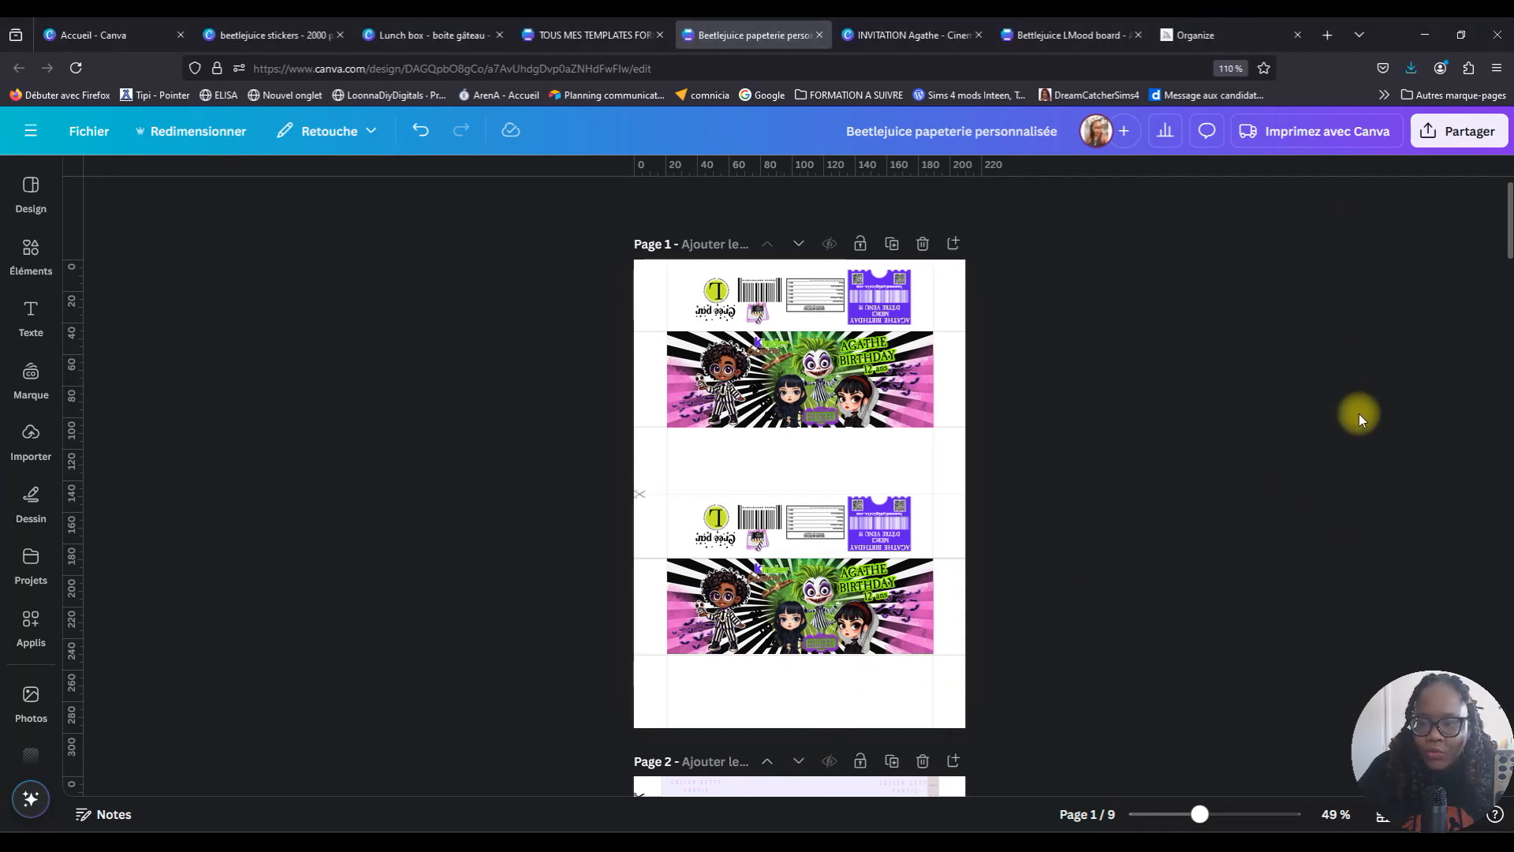
{"action": "scroll", "coordinate": [1241, 437], "scroll_direction": "down", "scroll_amount": 3}
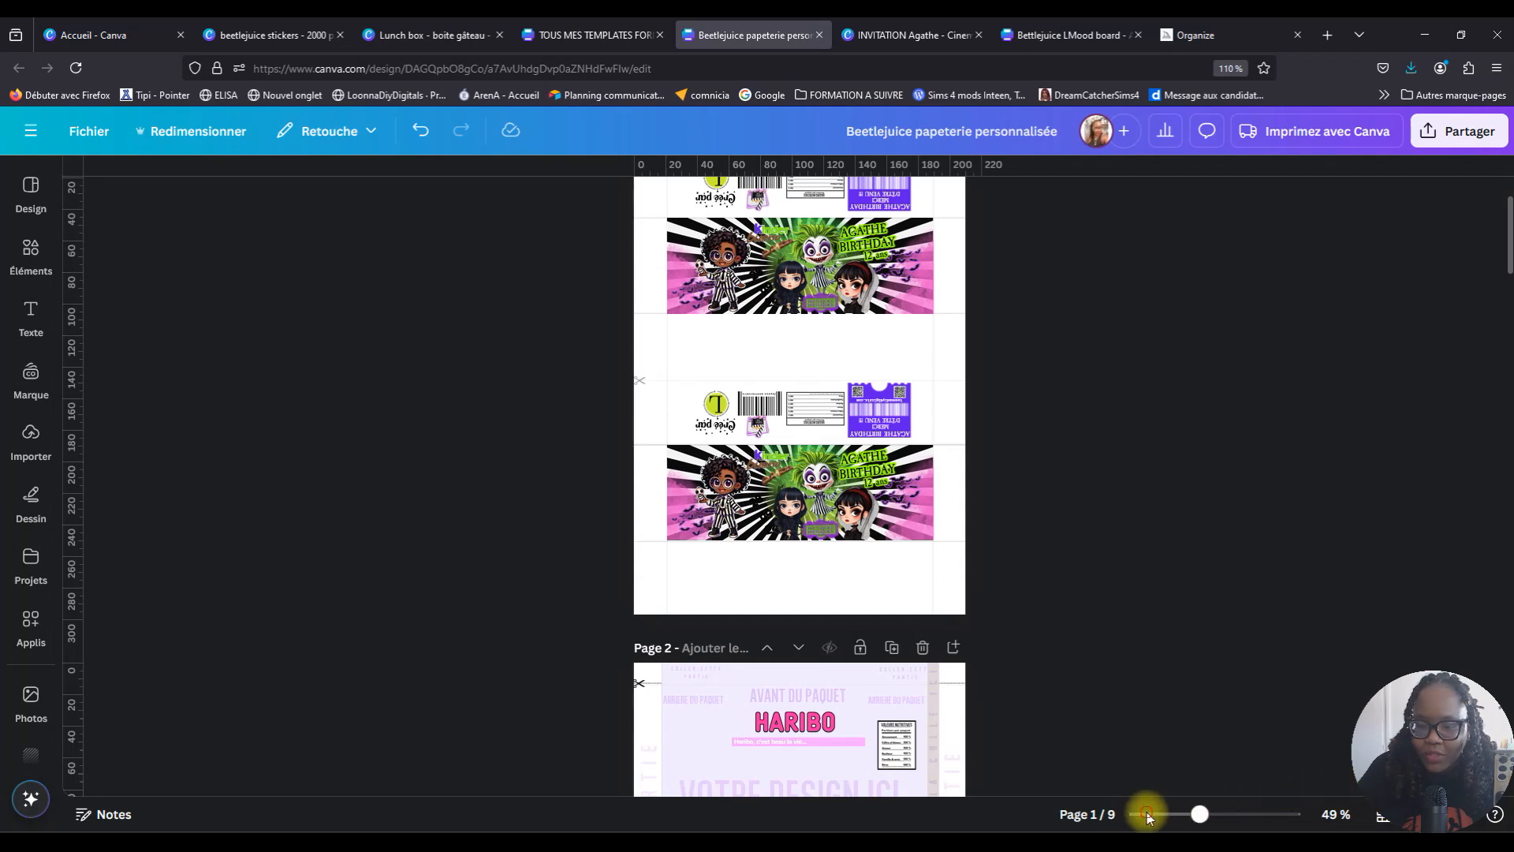
Restore the maximised browser window to a smaller size and check the first two pages of the stationery design.
{"action": "left_click", "coordinate": [1460, 35]}
{"action": "left_click", "coordinate": [1134, 649]}
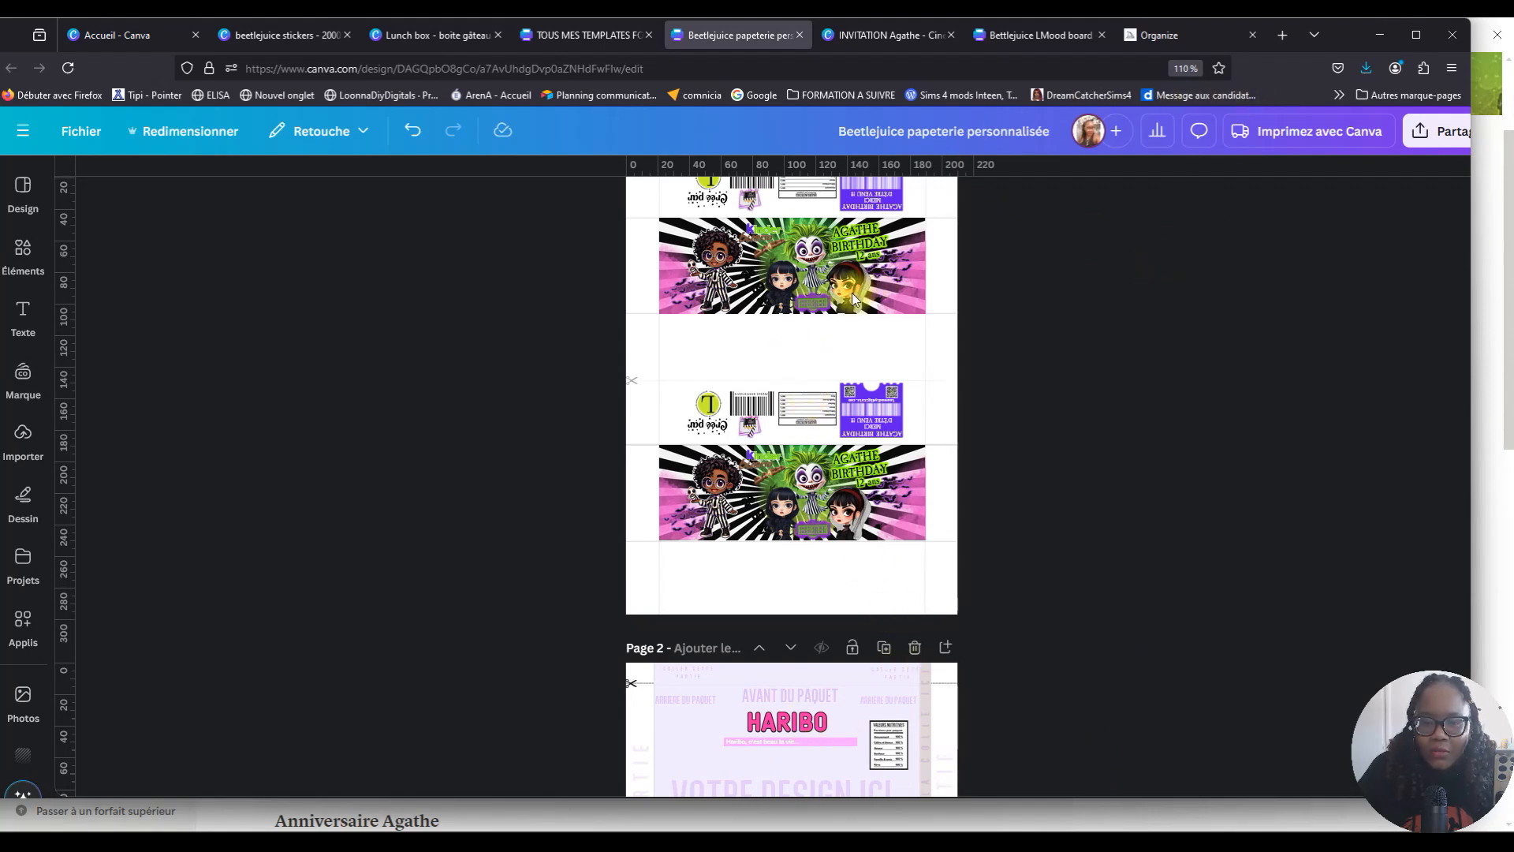
{"action": "scroll", "coordinate": [854, 298], "scroll_direction": "down", "scroll_amount": 5}
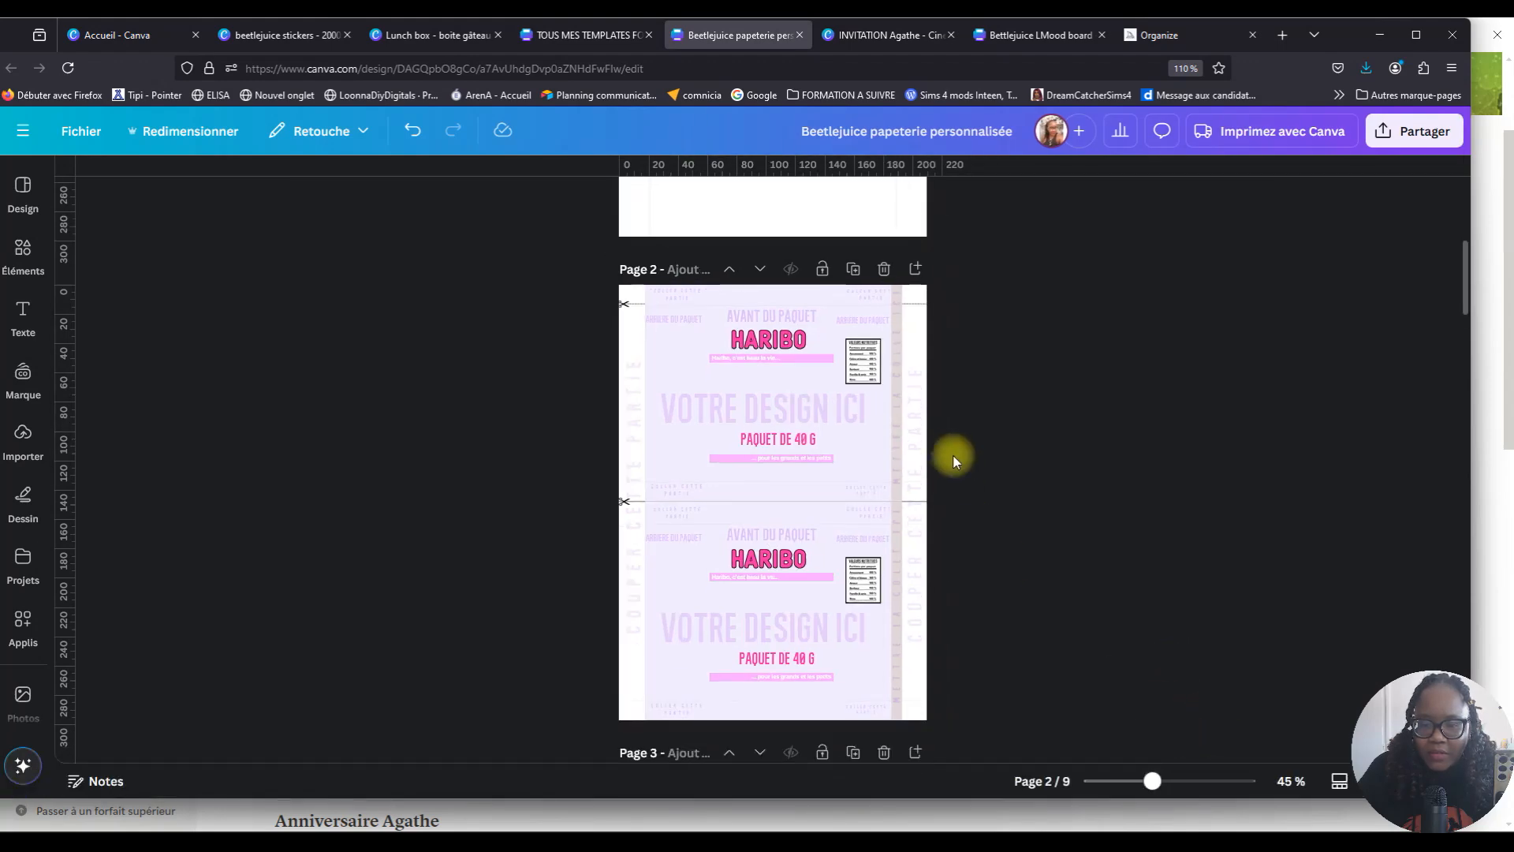
{"action": "scroll", "coordinate": [1035, 442], "scroll_direction": "up", "scroll_amount": 3}
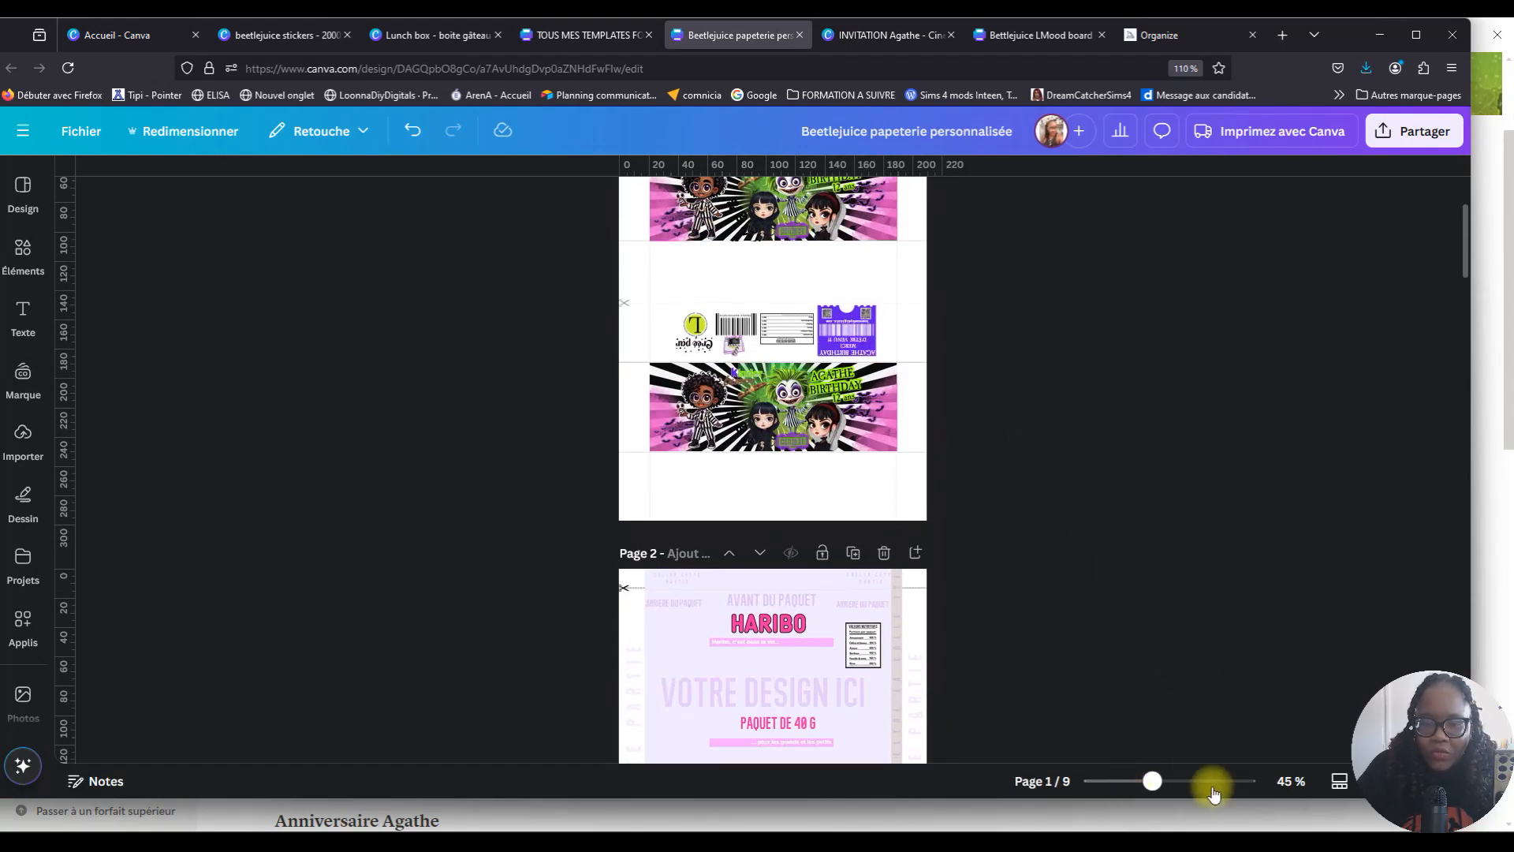
Inspect both Kinder Bueno wrapper copies on page 1 up close, including the characters, birthday text, barcode and ticket.
{"action": "left_click_drag", "start_coordinate": [1150, 784], "coordinate": [1186, 786]}
{"action": "scroll", "coordinate": [1190, 666], "scroll_direction": "up", "scroll_amount": 5}
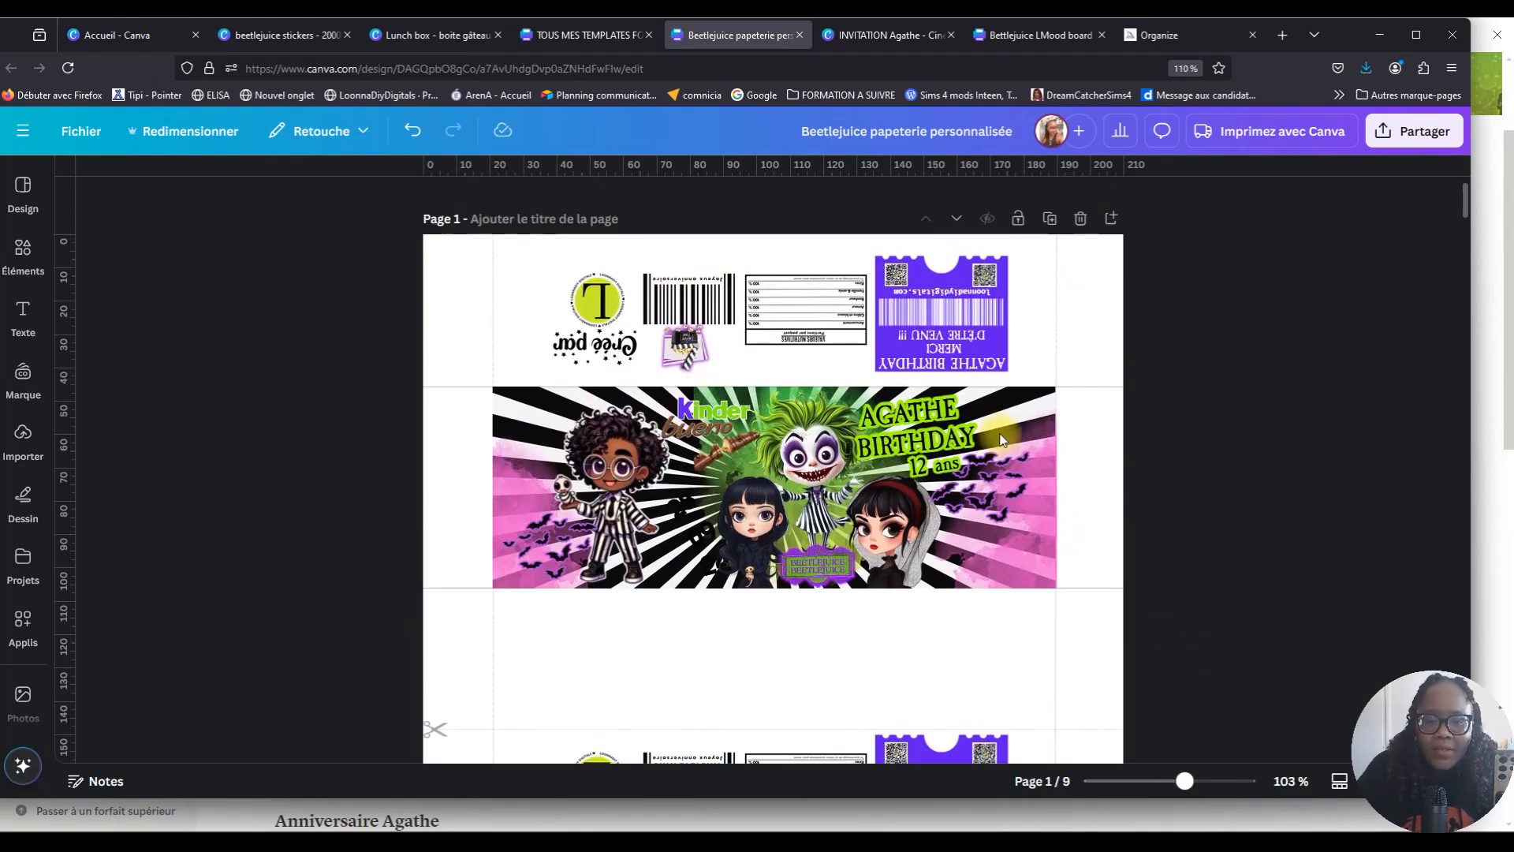
{"action": "scroll", "coordinate": [1009, 426], "scroll_direction": "down", "scroll_amount": 2}
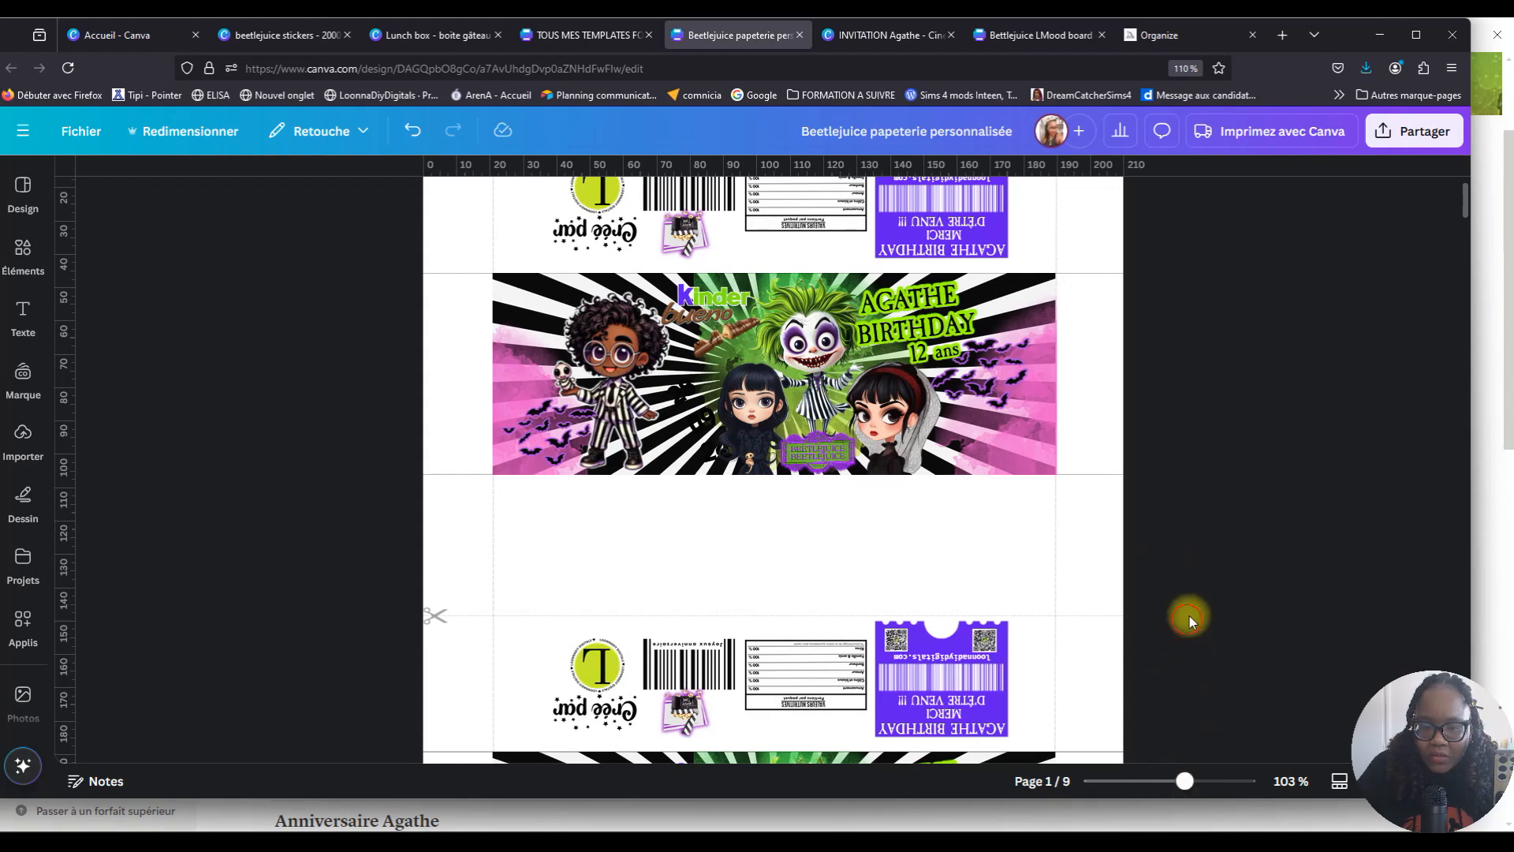
{"action": "left_click_drag", "start_coordinate": [1185, 781], "coordinate": [1198, 781]}
{"action": "scroll", "coordinate": [1124, 639], "scroll_direction": "up", "scroll_amount": 3}
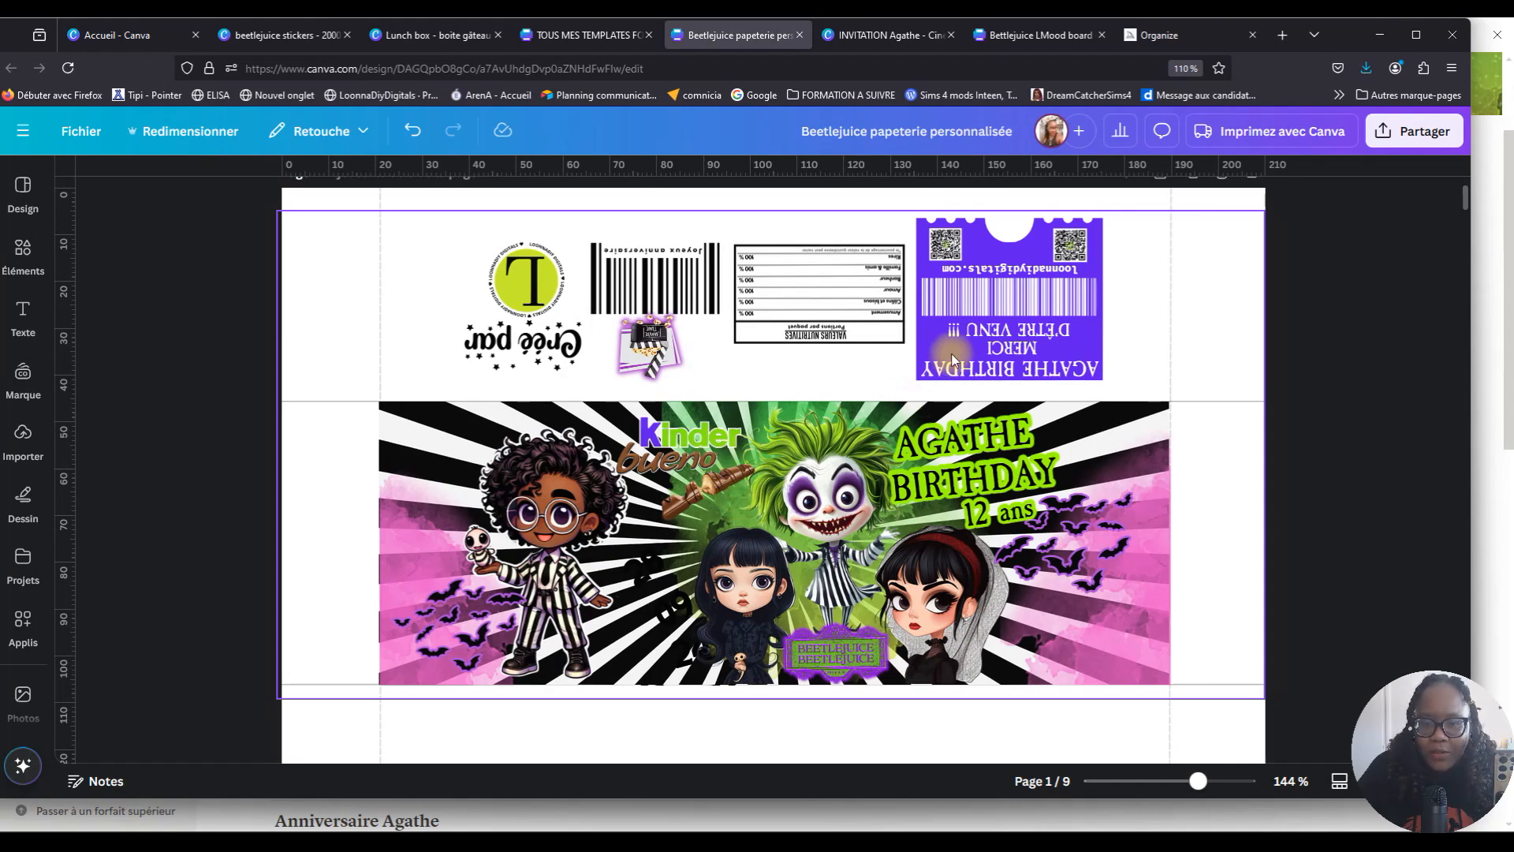
{"action": "scroll", "coordinate": [1051, 415], "scroll_direction": "down", "scroll_amount": 3}
{"action": "scroll", "coordinate": [1050, 416], "scroll_direction": "down", "scroll_amount": 5}
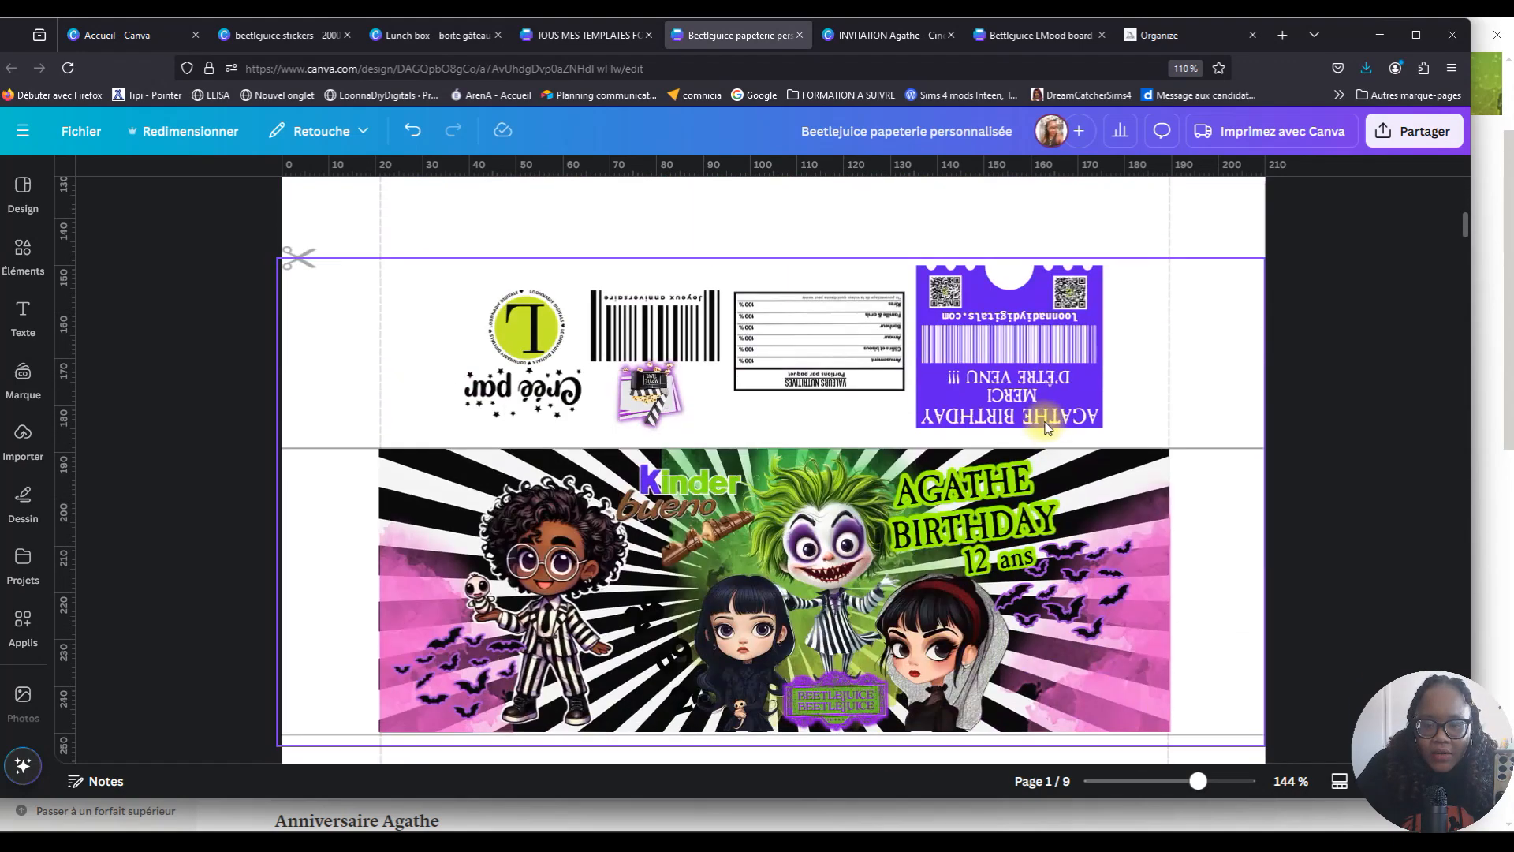
{"action": "left_click_drag", "start_coordinate": [1196, 782], "coordinate": [1183, 781]}
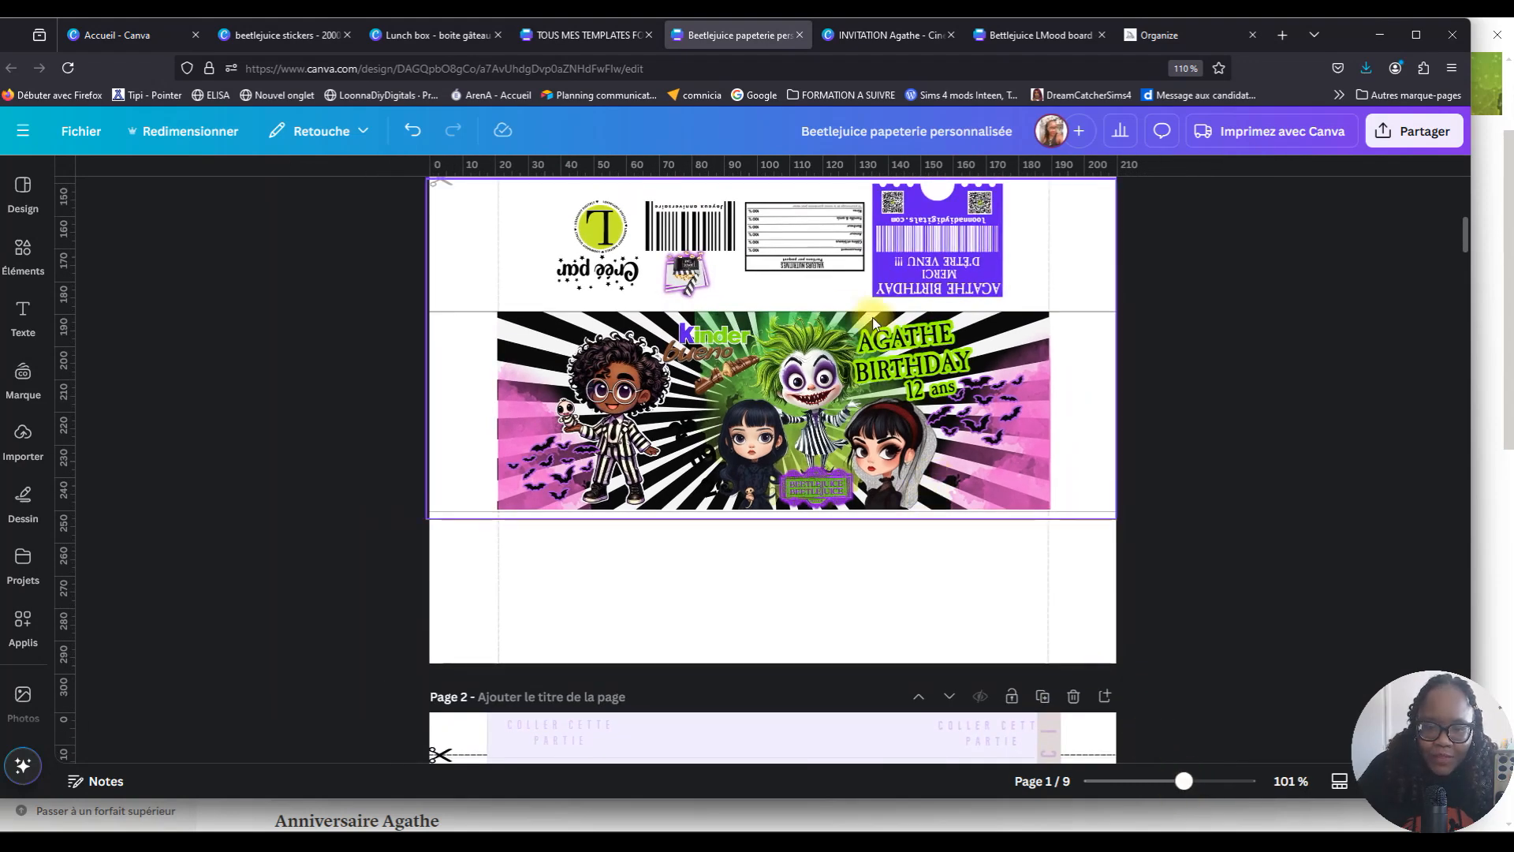
Examine the two 40 g Haribo packet templates on page 2, including their cutting and gluing areas.
{"action": "scroll", "coordinate": [913, 430], "scroll_direction": "down", "scroll_amount": 1}
{"action": "scroll", "coordinate": [906, 431], "scroll_direction": "down", "scroll_amount": 3}
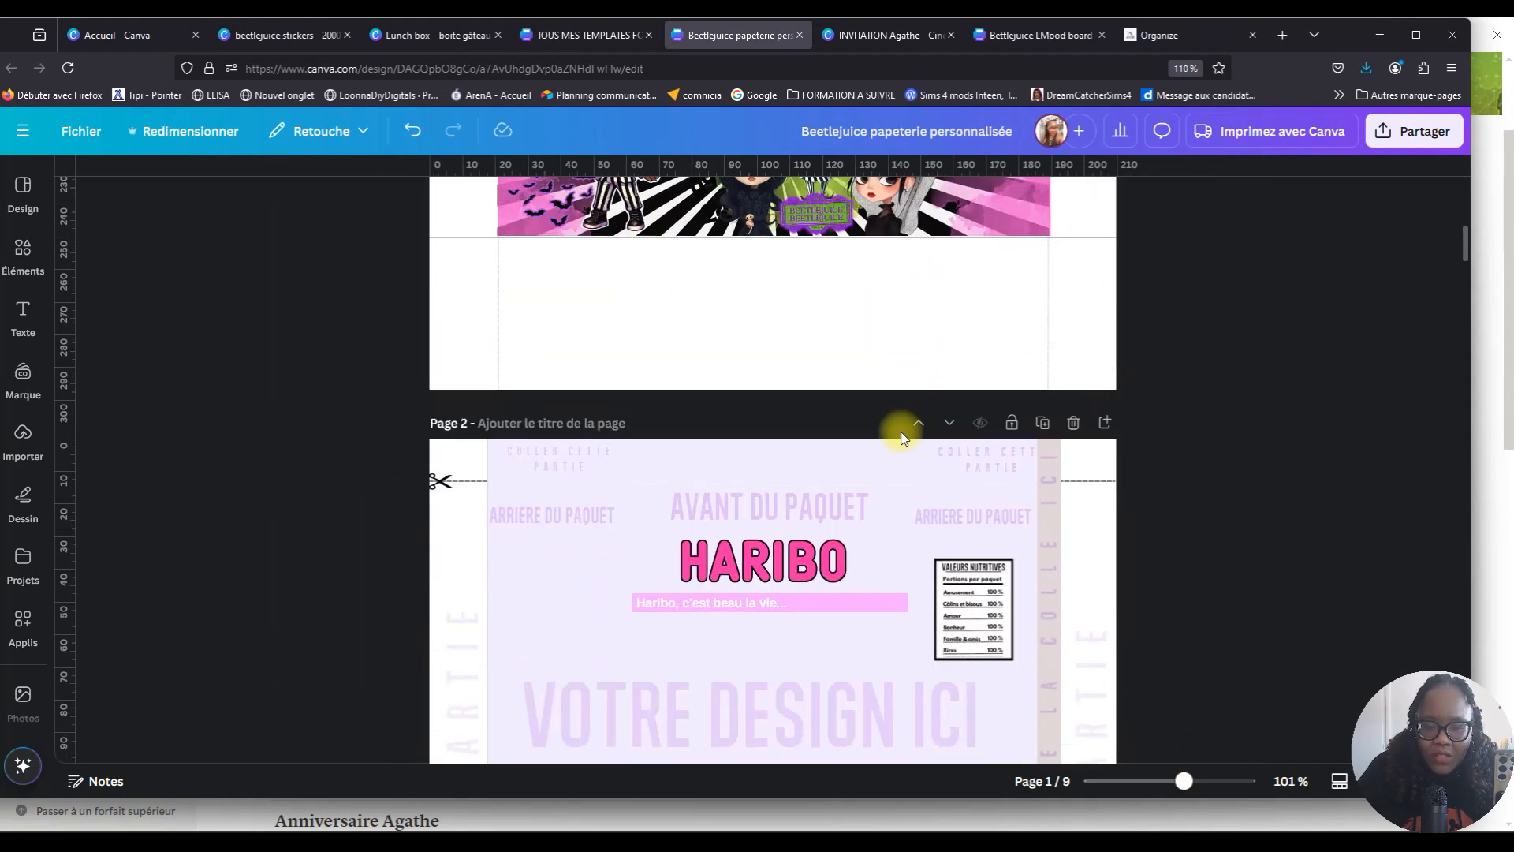
{"action": "scroll", "coordinate": [906, 497], "scroll_direction": "down", "scroll_amount": 6}
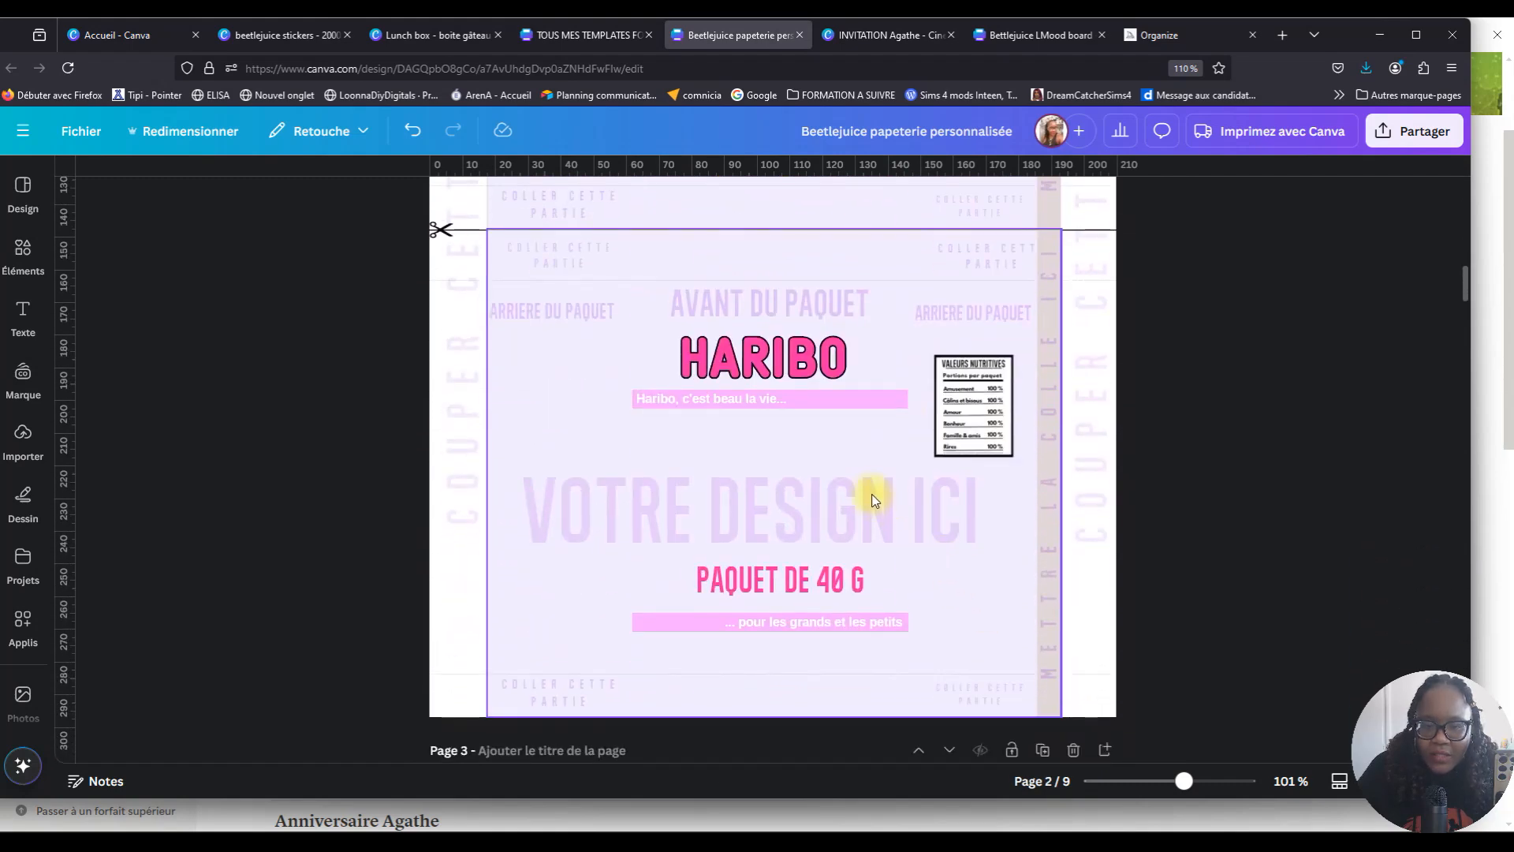
{"action": "scroll", "coordinate": [874, 502], "scroll_direction": "down", "scroll_amount": 2}
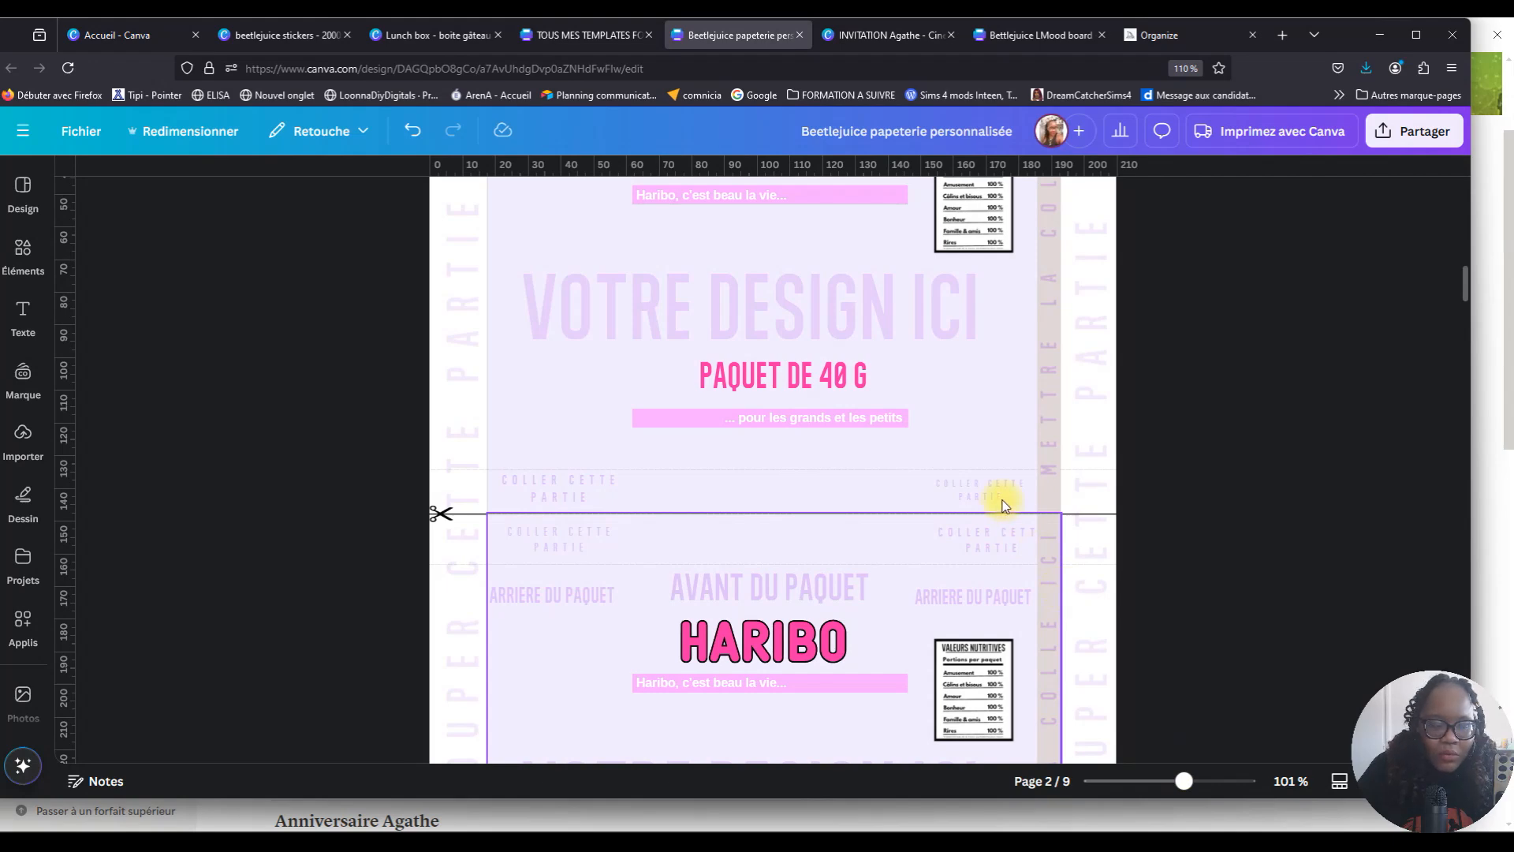
{"action": "scroll", "coordinate": [1104, 495], "scroll_direction": "down", "scroll_amount": 2}
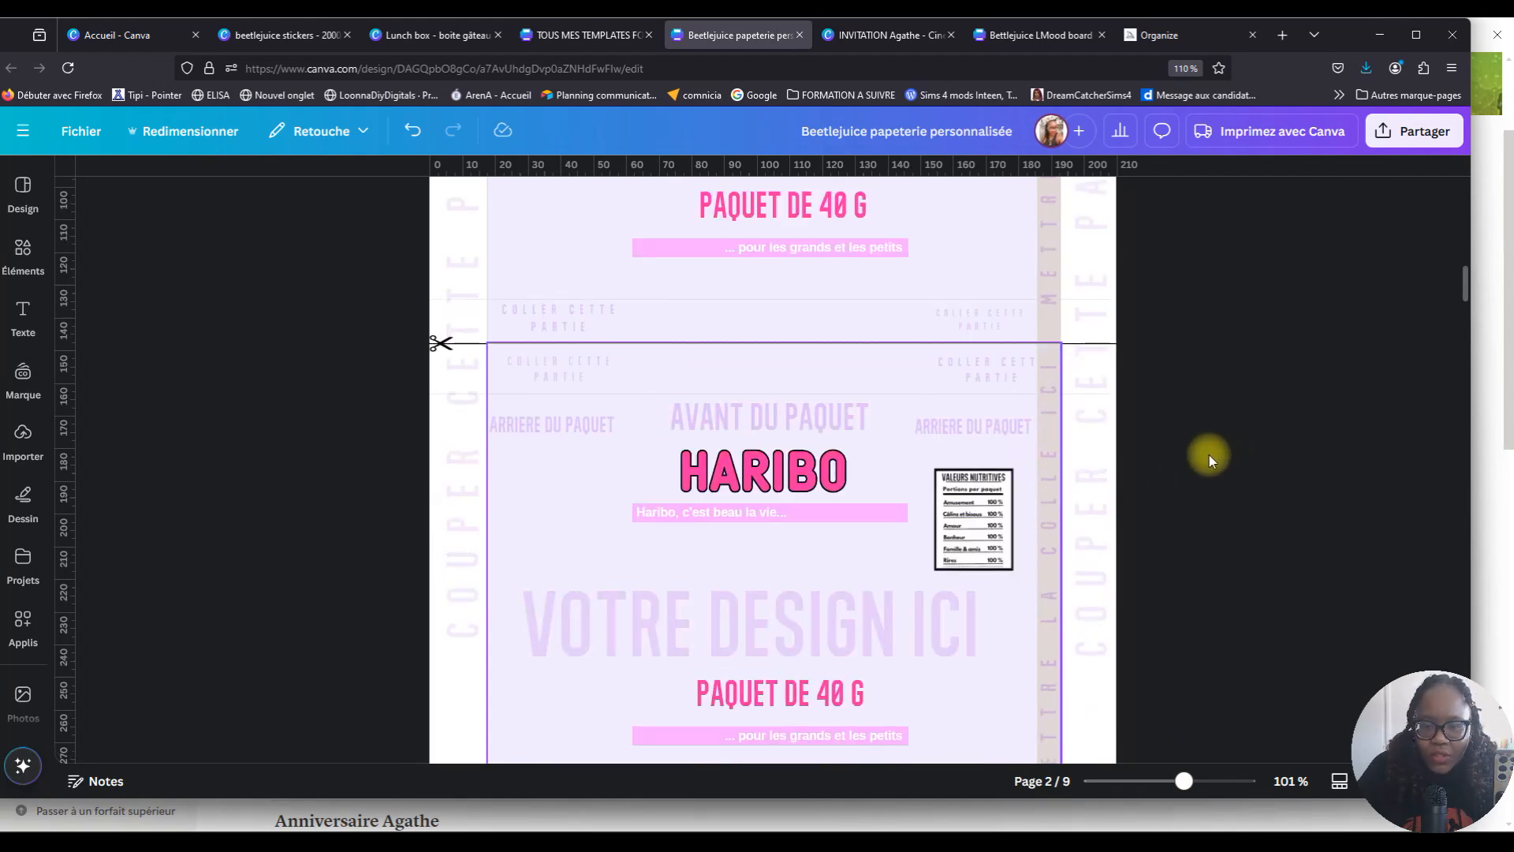
{"action": "scroll", "coordinate": [1194, 552], "scroll_direction": "down", "scroll_amount": 2}
{"action": "scroll", "coordinate": [1145, 593], "scroll_direction": "down", "scroll_amount": 1}
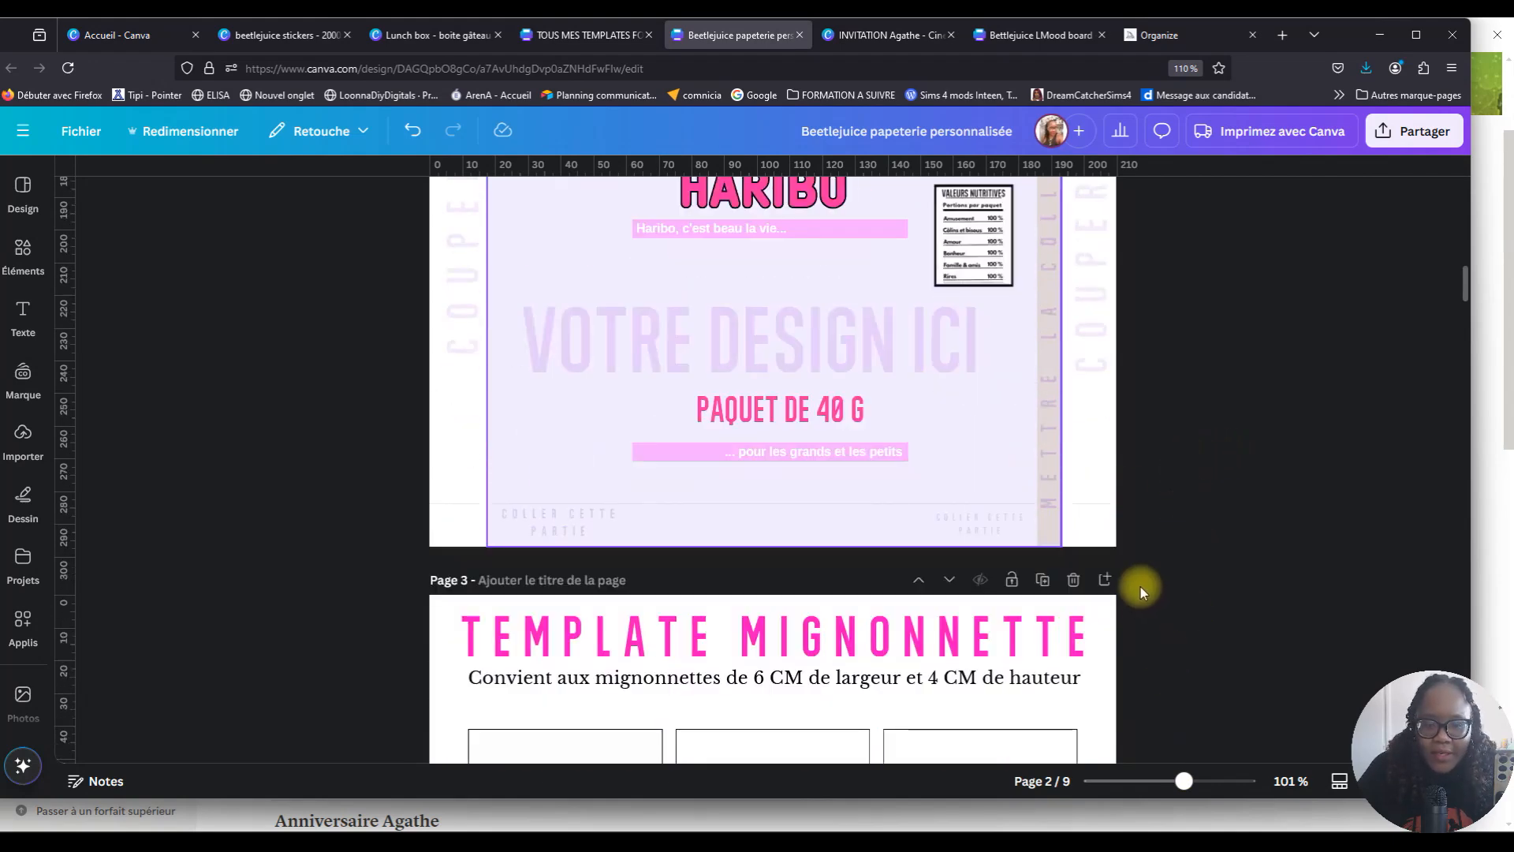
View the mignonnette template on page 3, the blank page 4 and the sticker images at the start of page 5.
{"action": "scroll", "coordinate": [1120, 608], "scroll_direction": "down", "scroll_amount": 1}
{"action": "scroll", "coordinate": [1115, 604], "scroll_direction": "down", "scroll_amount": 1}
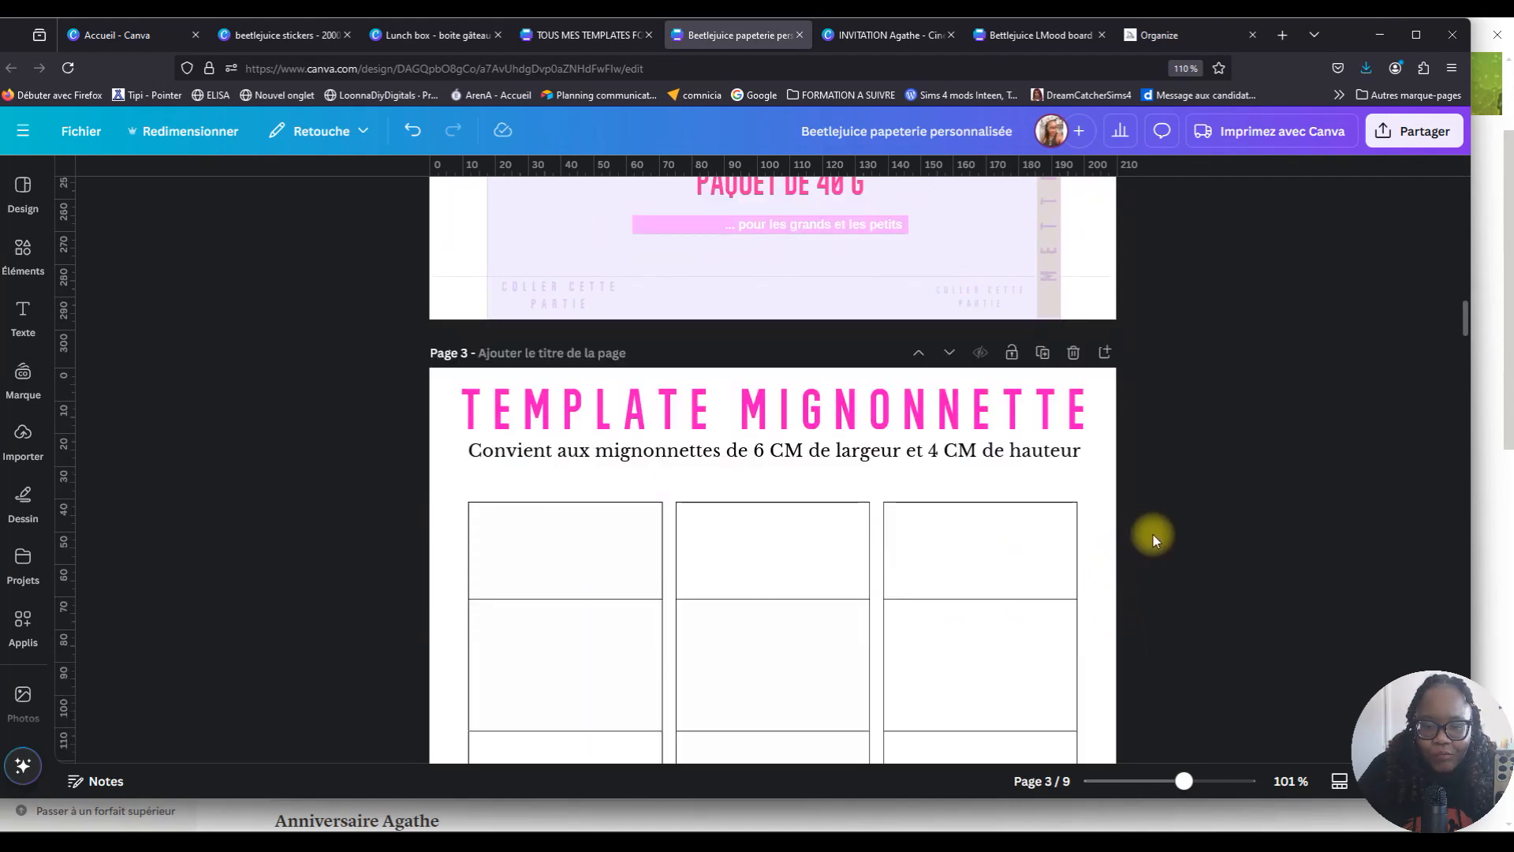
{"action": "scroll", "coordinate": [1142, 518], "scroll_direction": "down", "scroll_amount": 2}
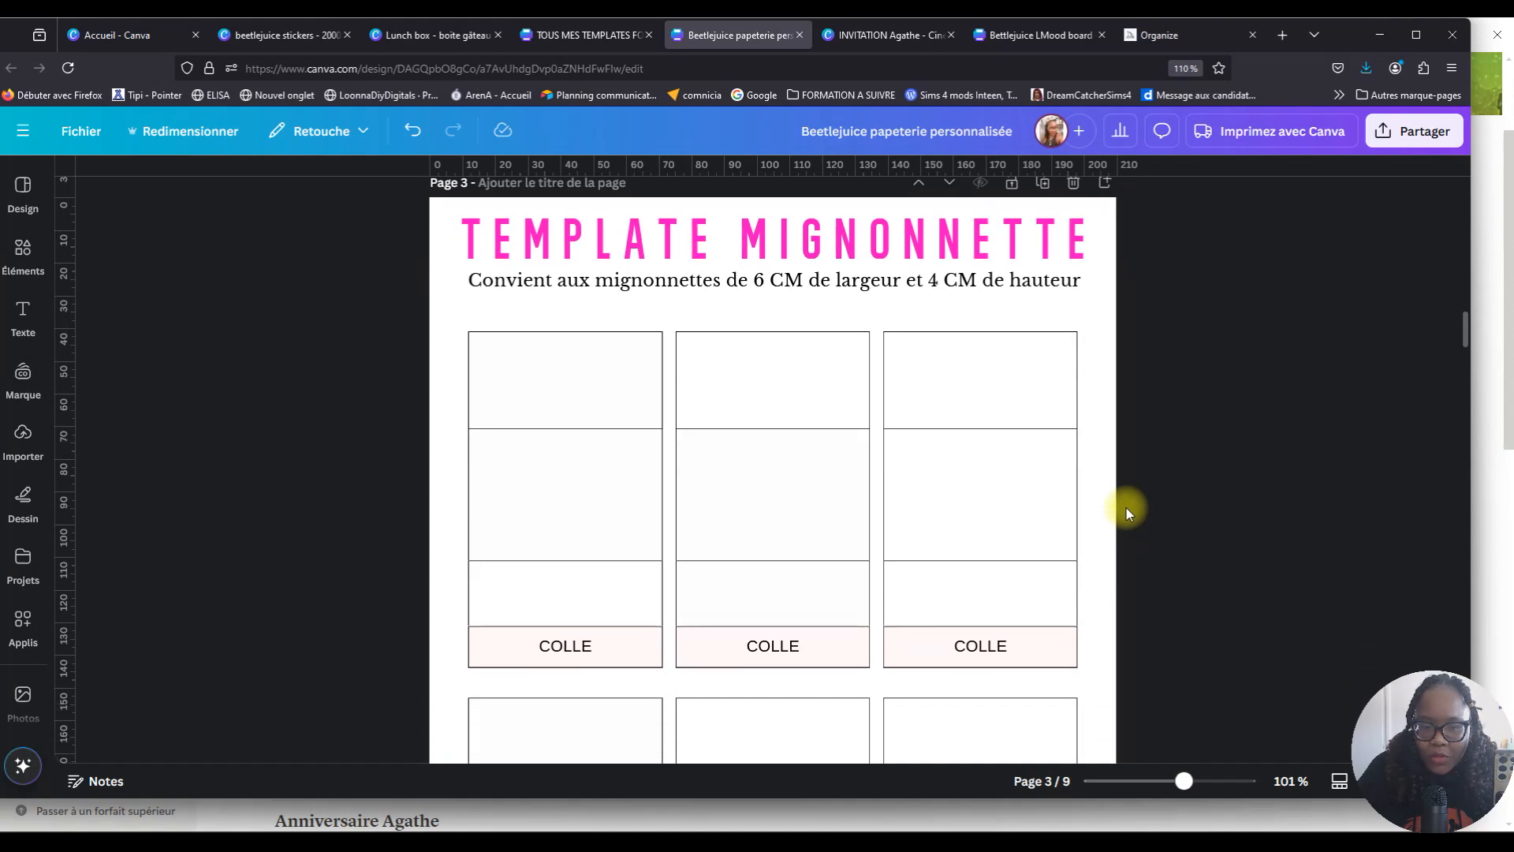
{"action": "scroll", "coordinate": [1120, 510], "scroll_direction": "down", "scroll_amount": 5}
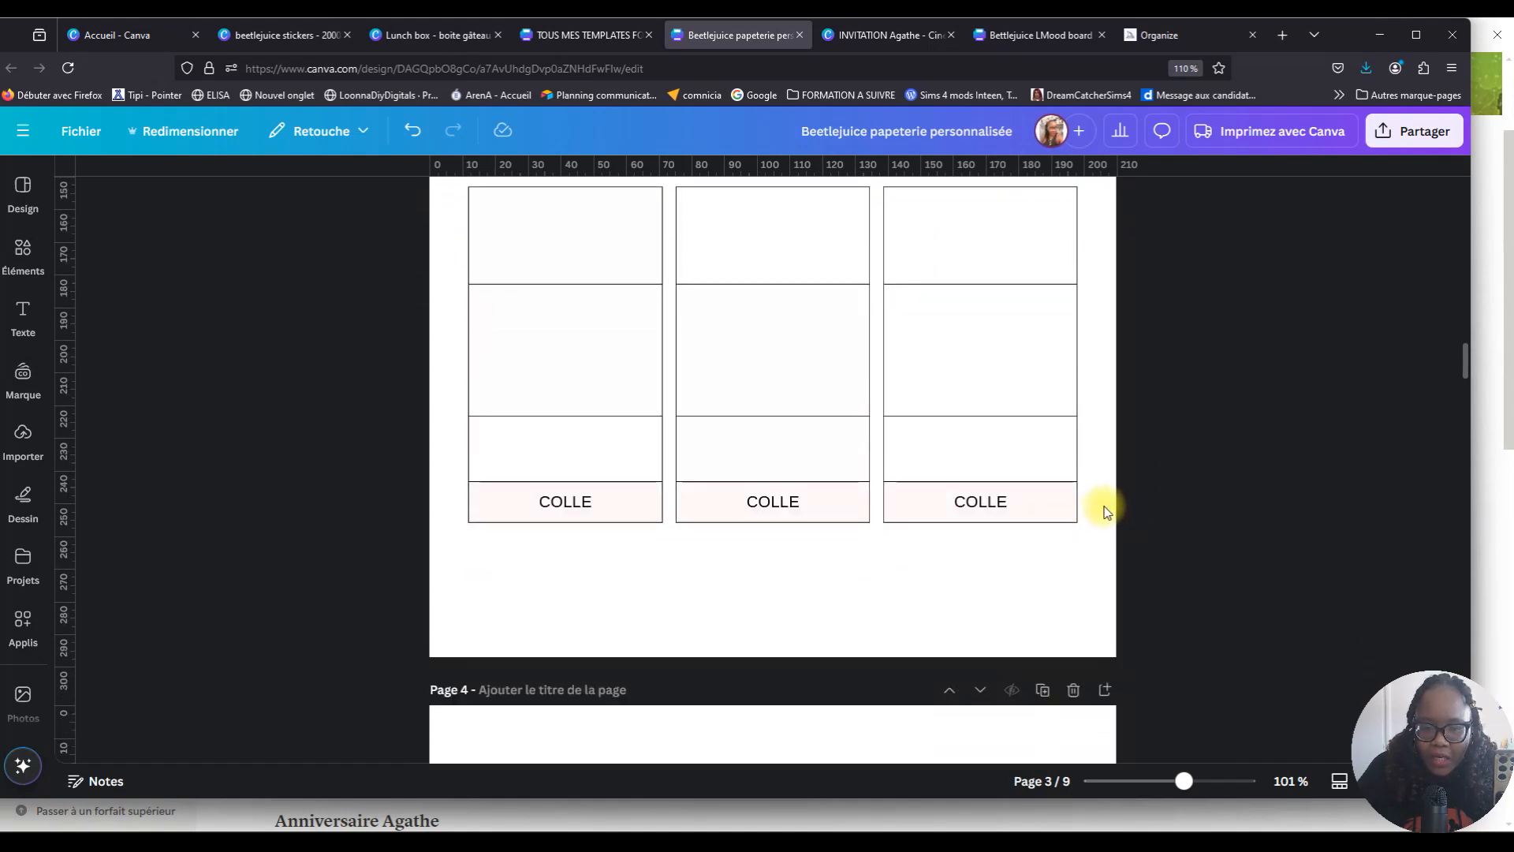
{"action": "scroll", "coordinate": [1103, 511], "scroll_direction": "down", "scroll_amount": 6}
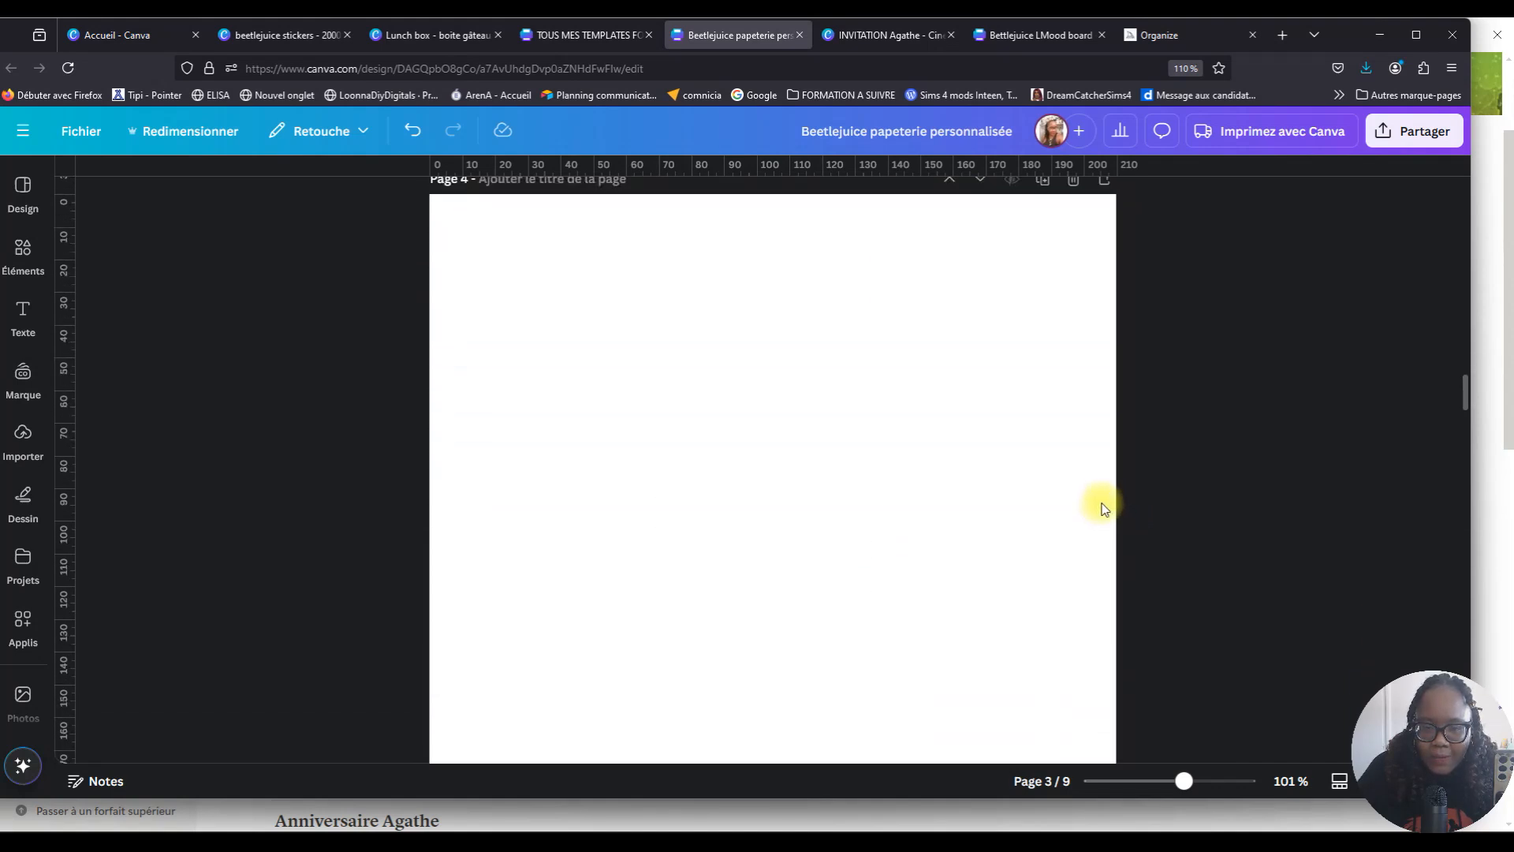
{"action": "scroll", "coordinate": [1103, 507], "scroll_direction": "down", "scroll_amount": 4}
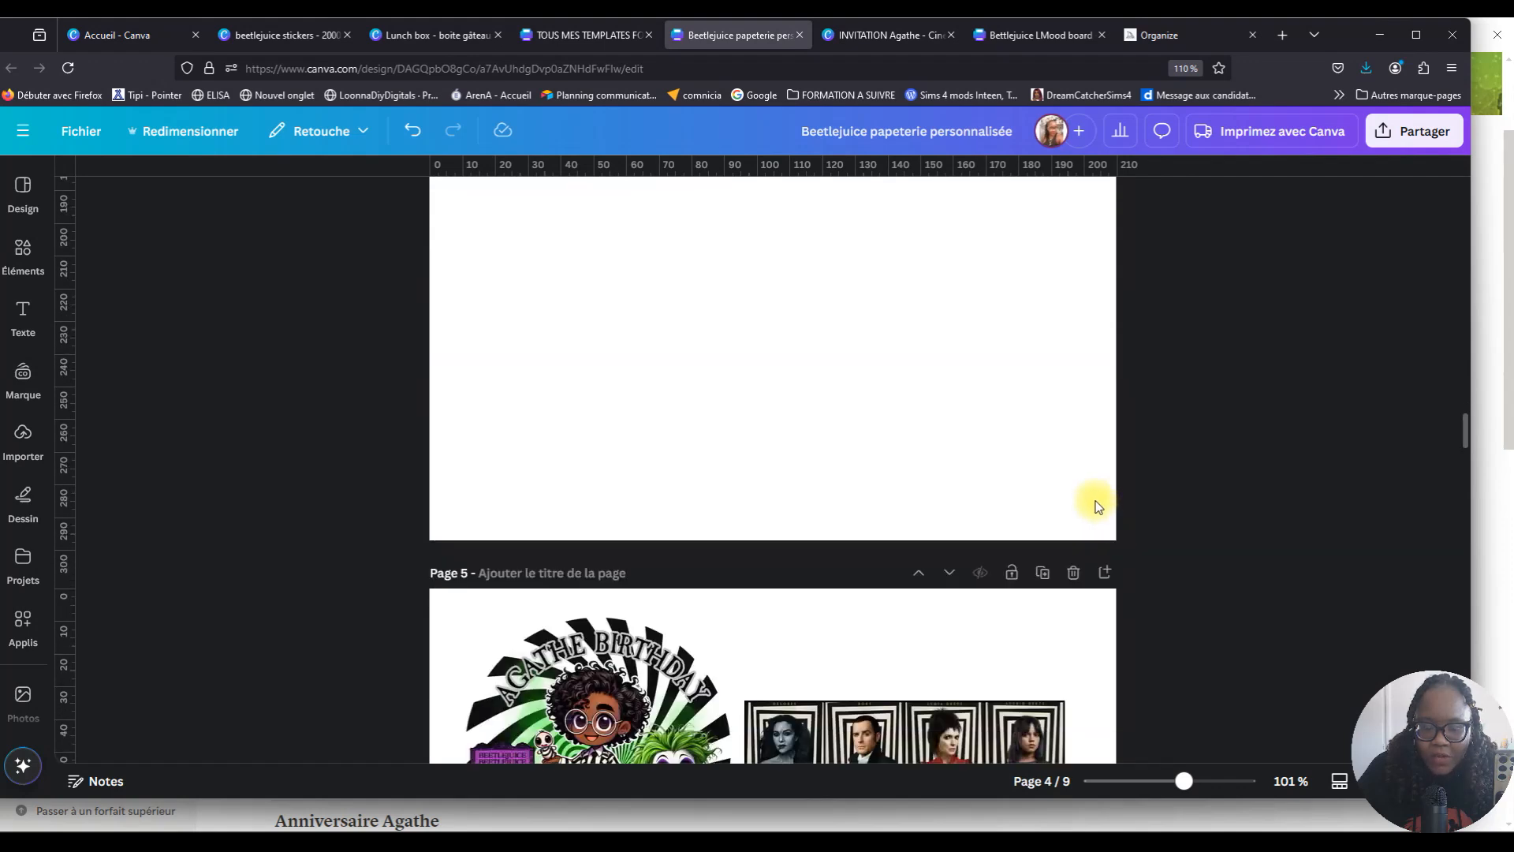
{"action": "scroll", "coordinate": [1098, 506], "scroll_direction": "down", "scroll_amount": 1}
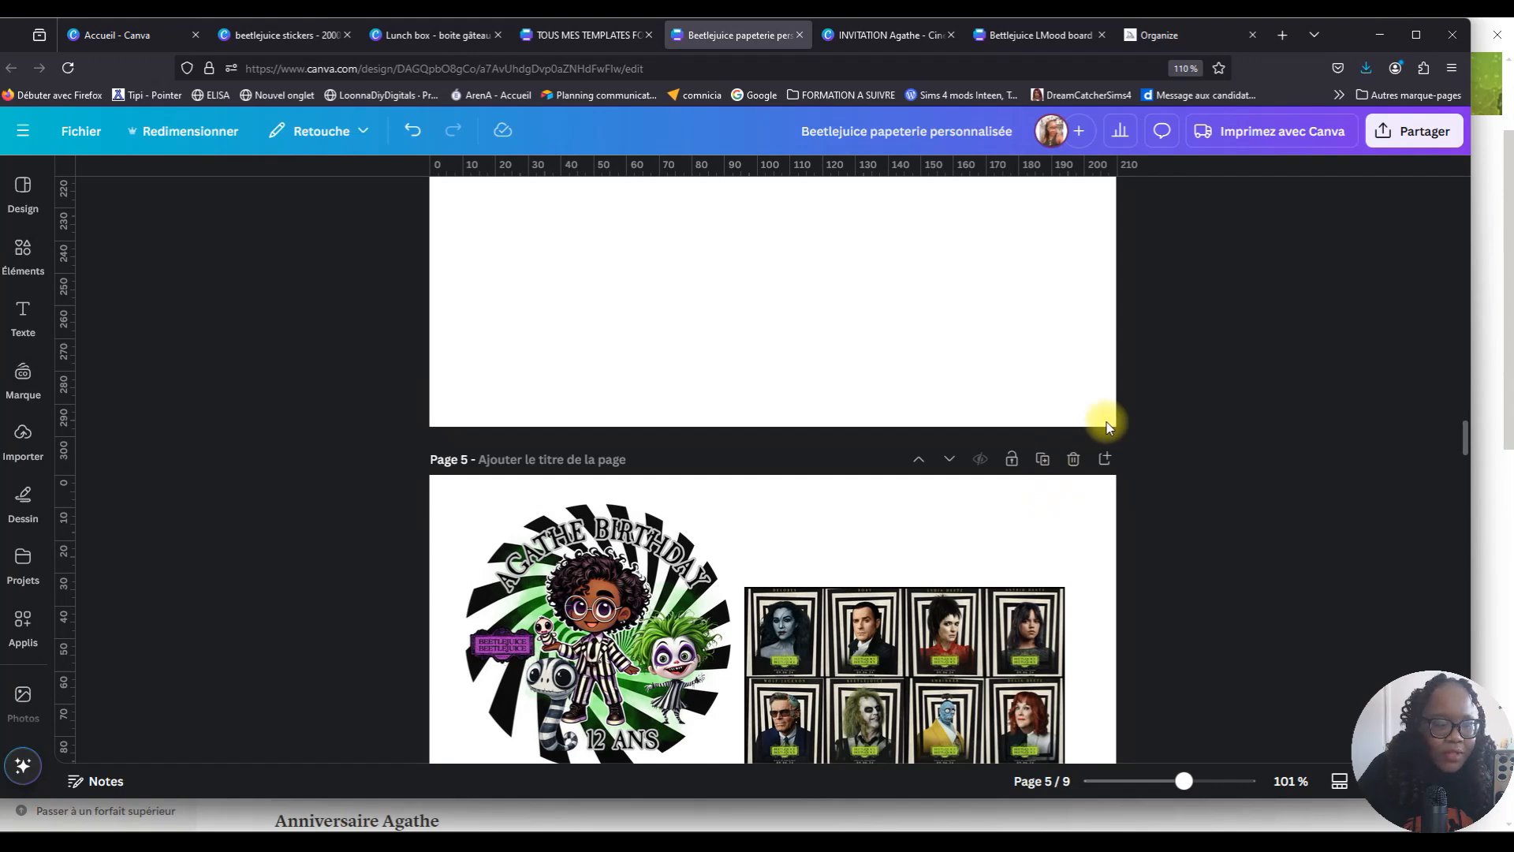
Go back through the stationery design to the start of the Haribo template on page 2.
{"action": "scroll", "coordinate": [1106, 423], "scroll_direction": "up", "scroll_amount": 7}
{"action": "scroll", "coordinate": [1128, 442], "scroll_direction": "up", "scroll_amount": 10}
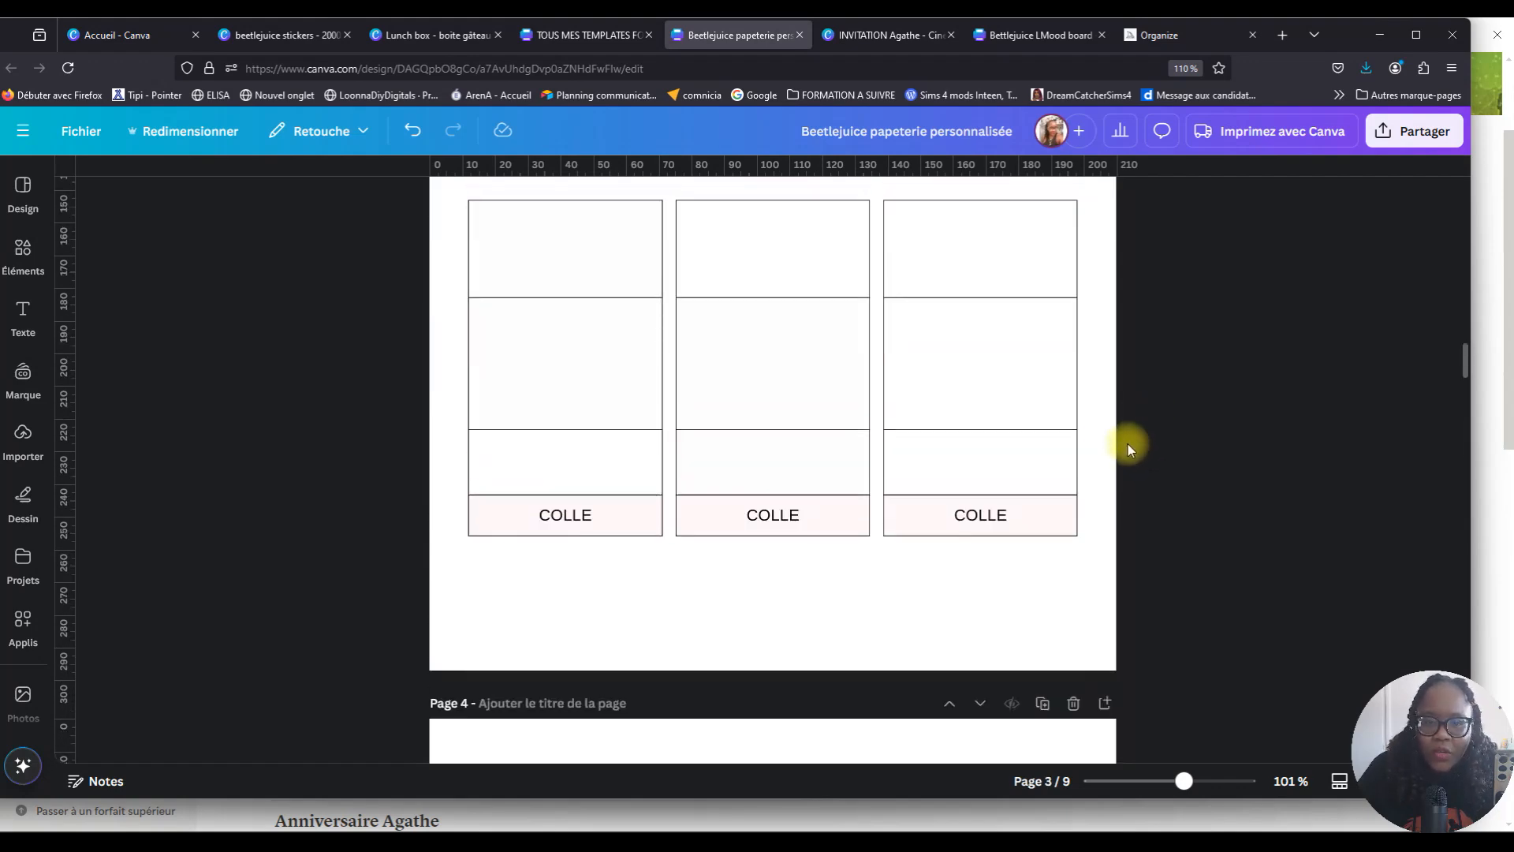
{"action": "scroll", "coordinate": [1120, 441], "scroll_direction": "up", "scroll_amount": 5}
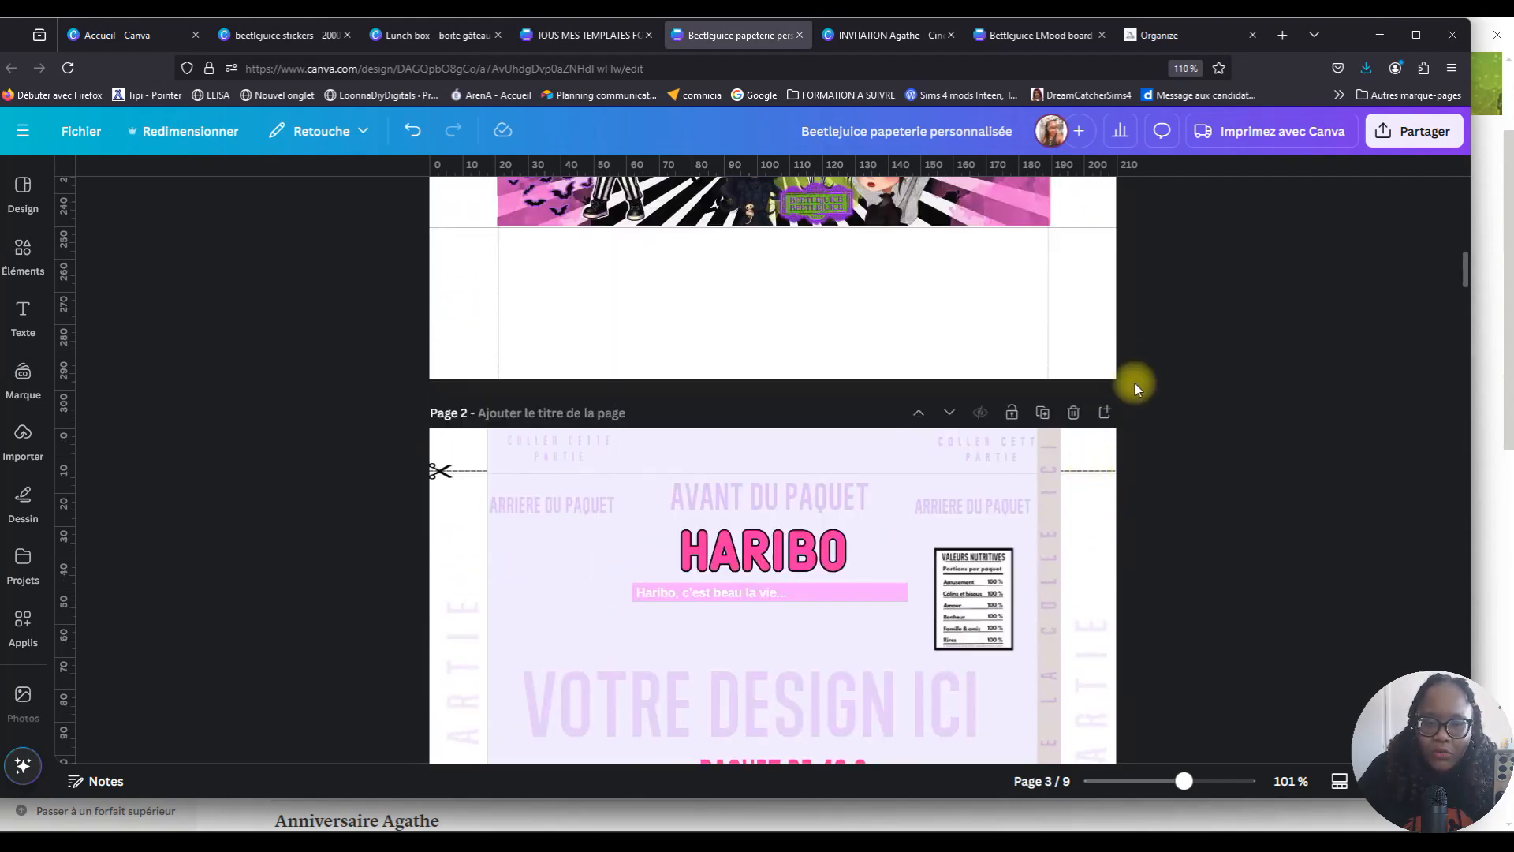
{"action": "scroll", "coordinate": [1148, 365], "scroll_direction": "up", "scroll_amount": 2}
{"action": "scroll", "coordinate": [1148, 340], "scroll_direction": "down", "scroll_amount": 1}
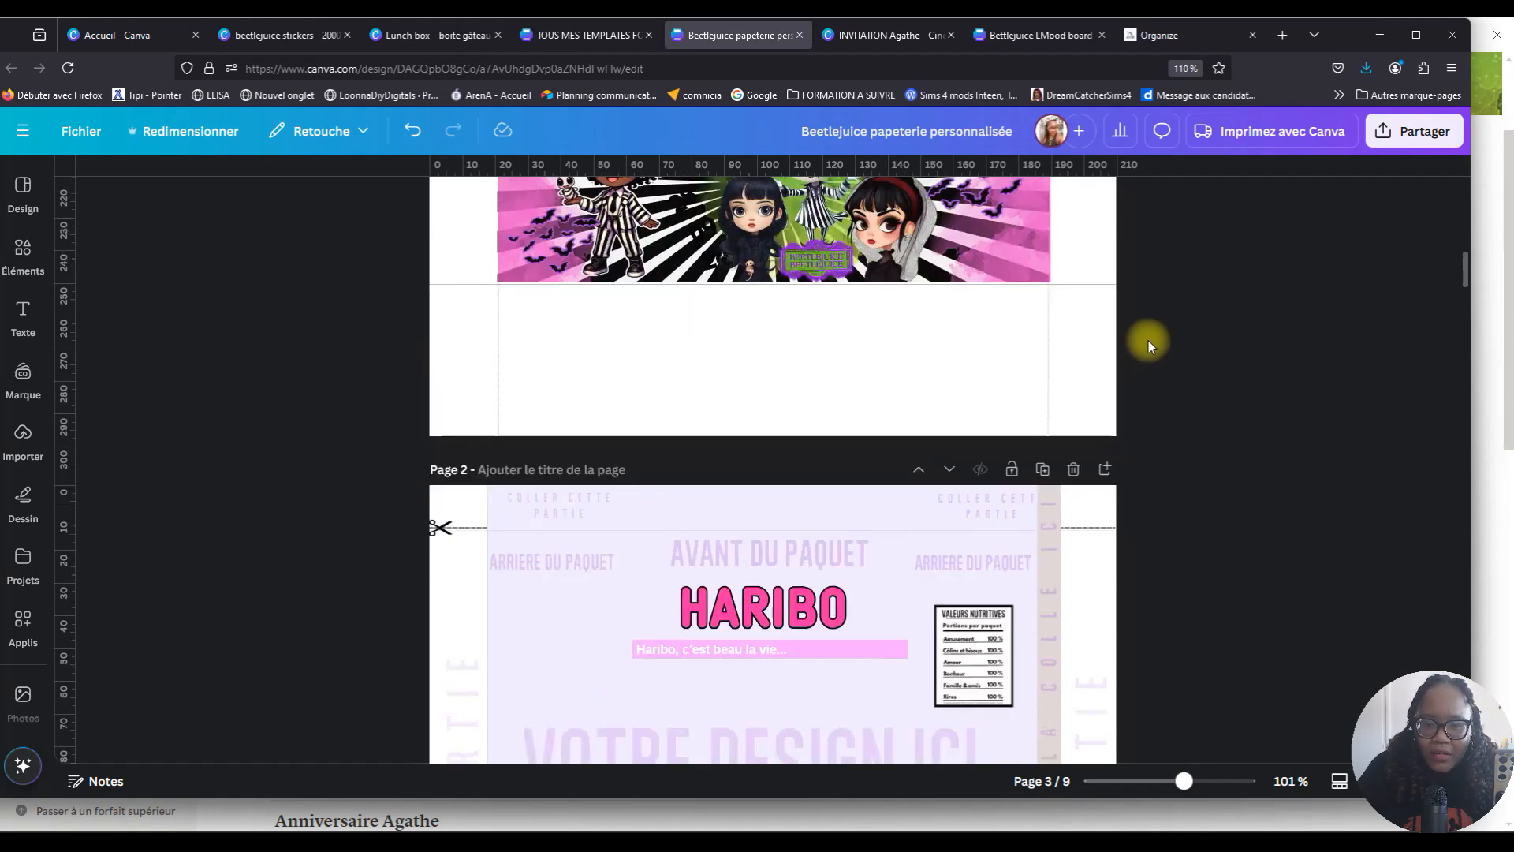
Compare the lower Kinder Bueno wrapper on page 1 with the two Haribo packet templates on page 2.
{"action": "scroll", "coordinate": [1138, 352], "scroll_direction": "up", "scroll_amount": 4}
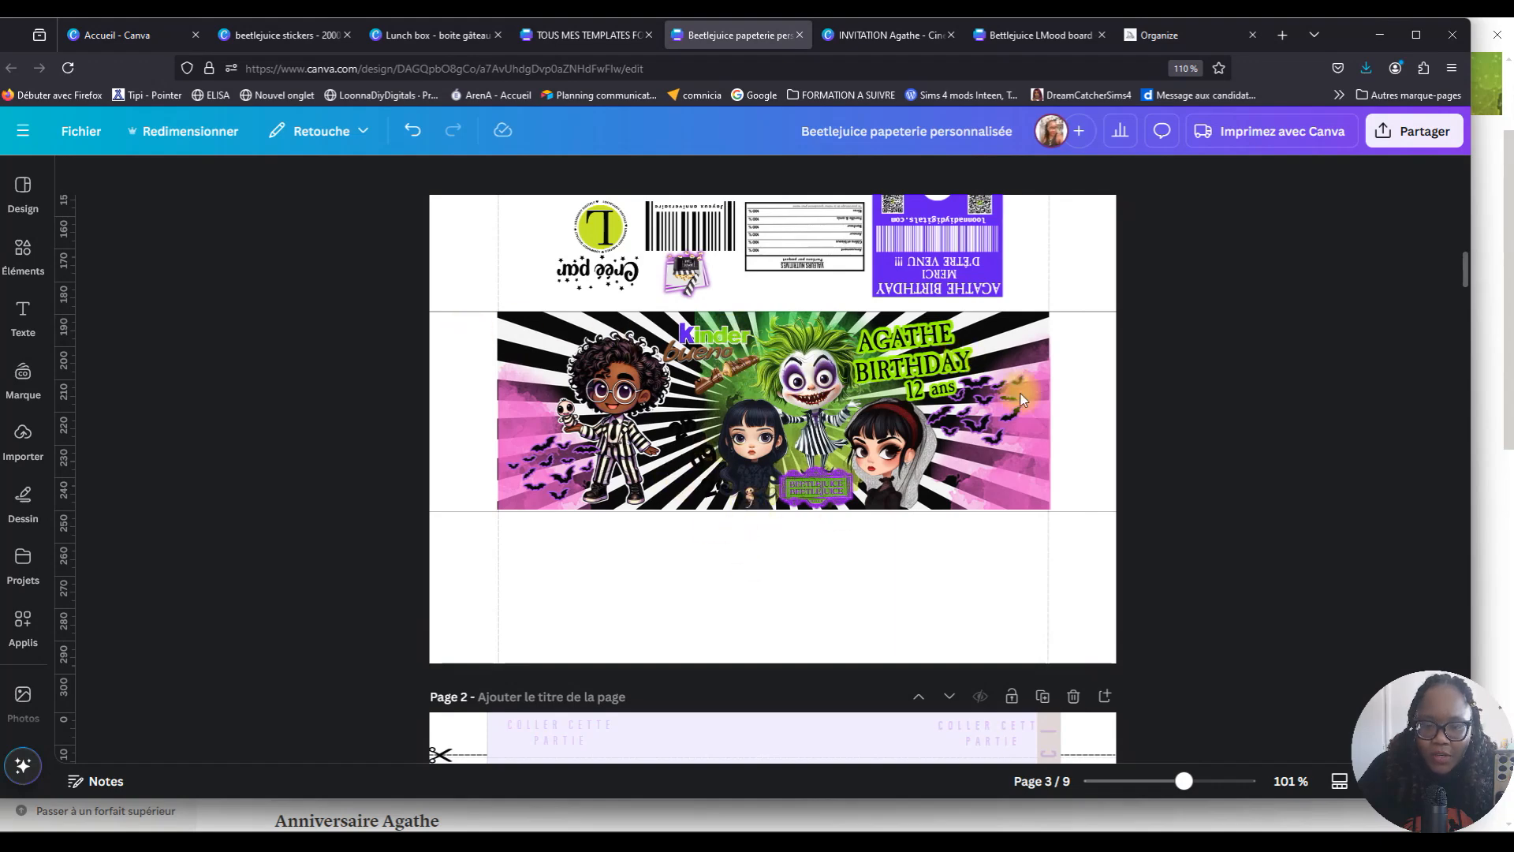
{"action": "scroll", "coordinate": [1110, 462], "scroll_direction": "up", "scroll_amount": 5}
{"action": "scroll", "coordinate": [1033, 460], "scroll_direction": "down", "scroll_amount": 6}
{"action": "scroll", "coordinate": [1017, 454], "scroll_direction": "down", "scroll_amount": 10}
{"action": "left_click_drag", "start_coordinate": [1188, 785], "coordinate": [1167, 785]}
{"action": "scroll", "coordinate": [1166, 615], "scroll_direction": "up", "scroll_amount": 2}
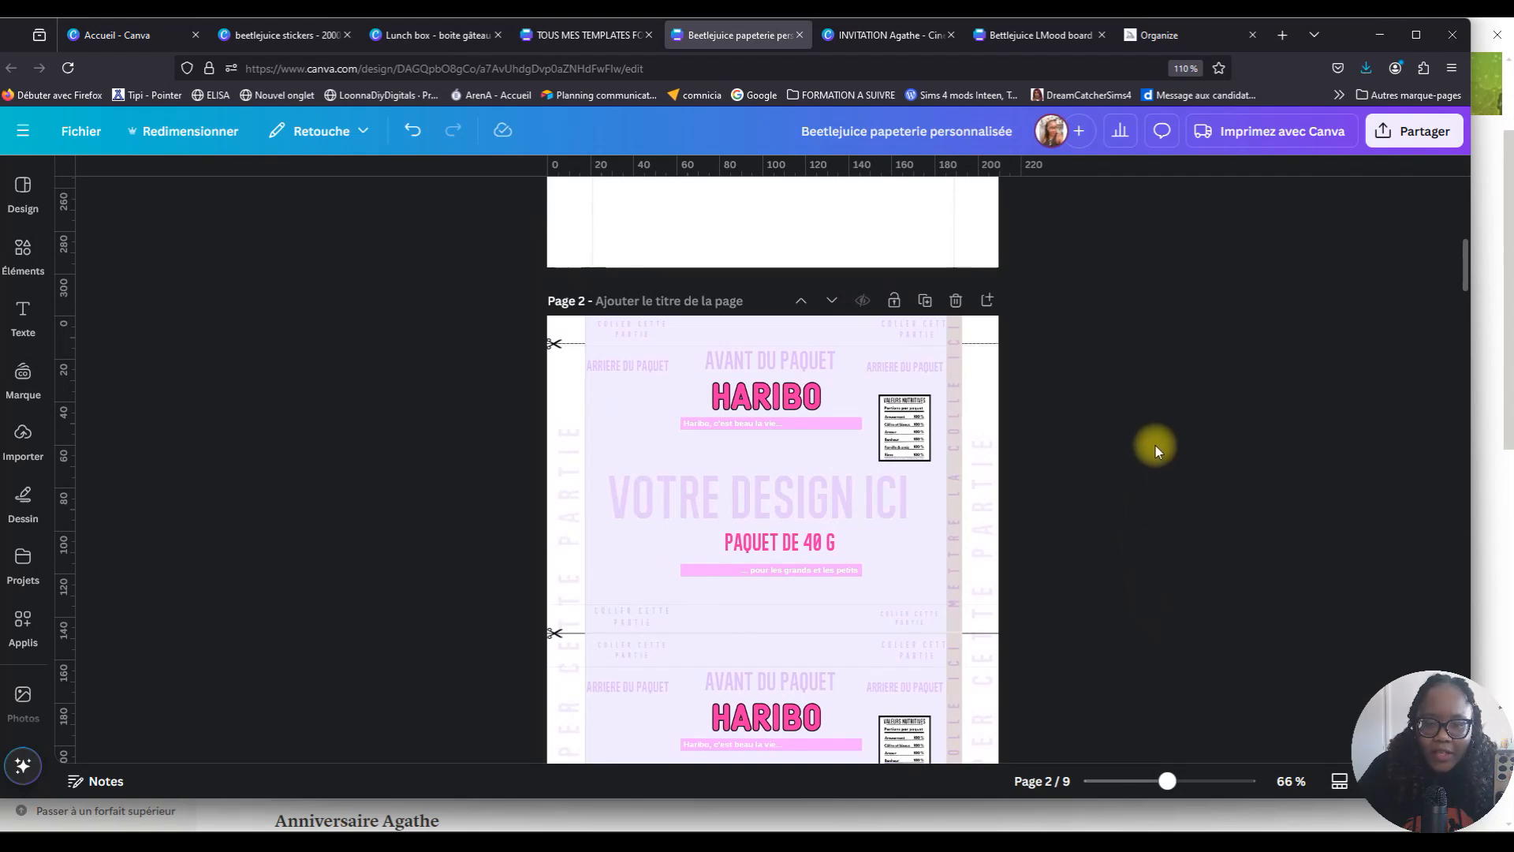
Duplicate page 1 with the two Kinder Bueno wrappers as a source of artwork for the Haribo packets.
{"action": "scroll", "coordinate": [1136, 460], "scroll_direction": "up", "scroll_amount": 3}
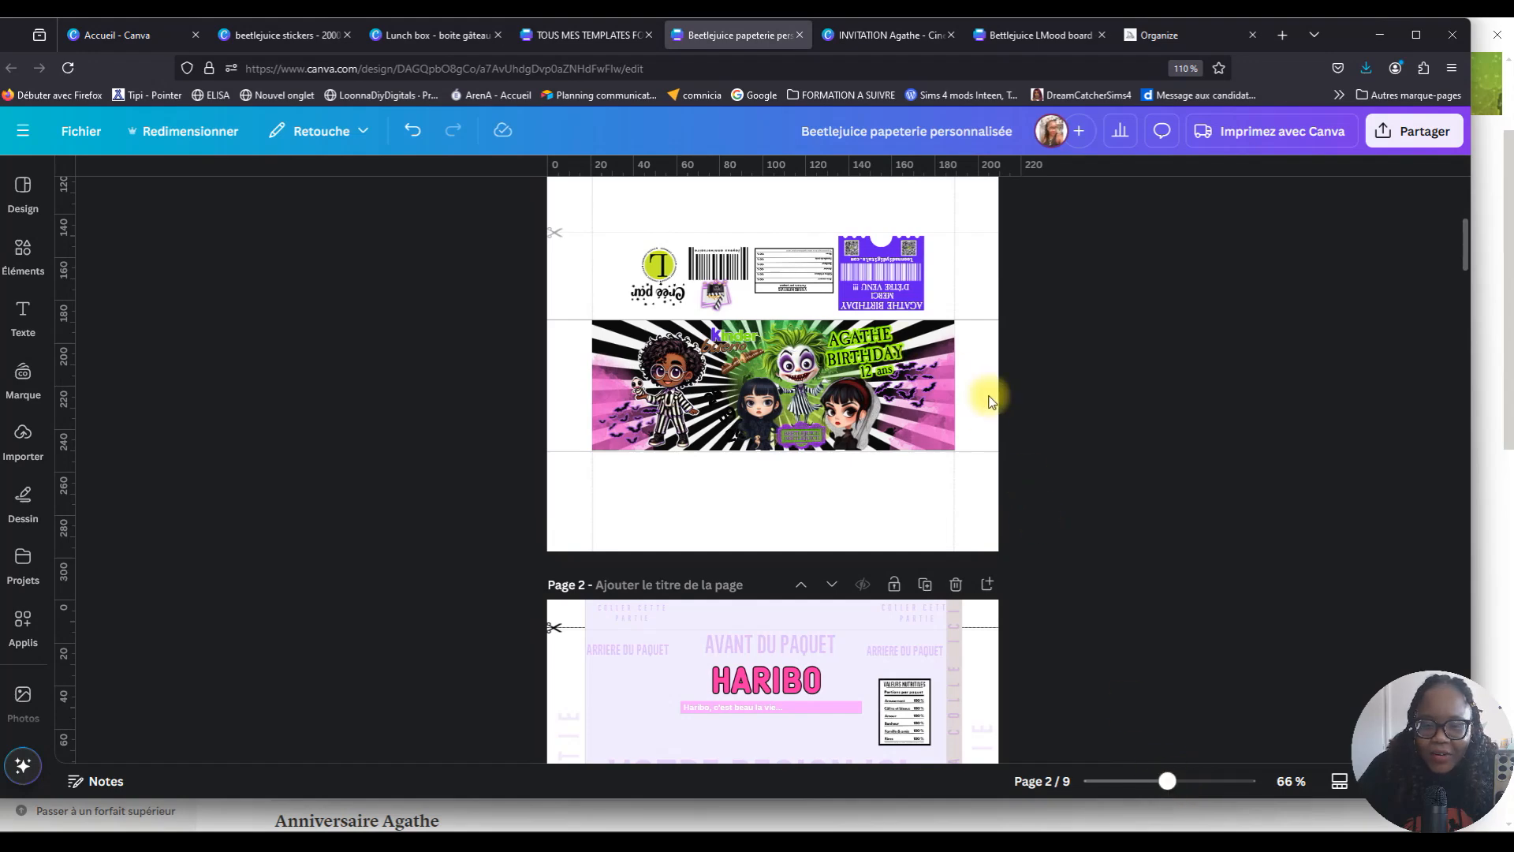
{"action": "scroll", "coordinate": [1025, 371], "scroll_direction": "up", "scroll_amount": 2}
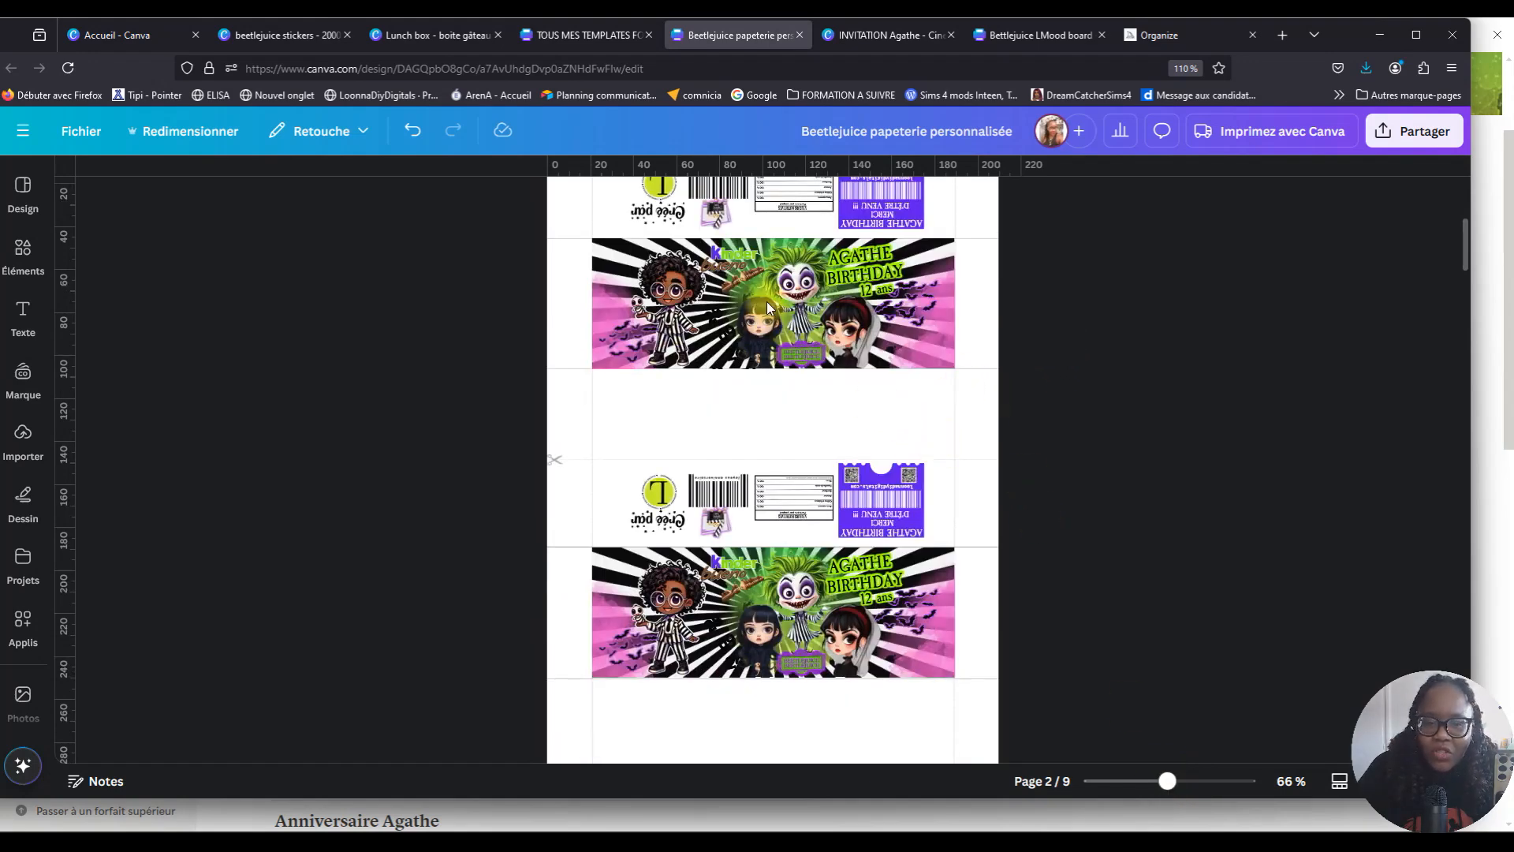
{"action": "scroll", "coordinate": [841, 315], "scroll_direction": "up", "scroll_amount": 1}
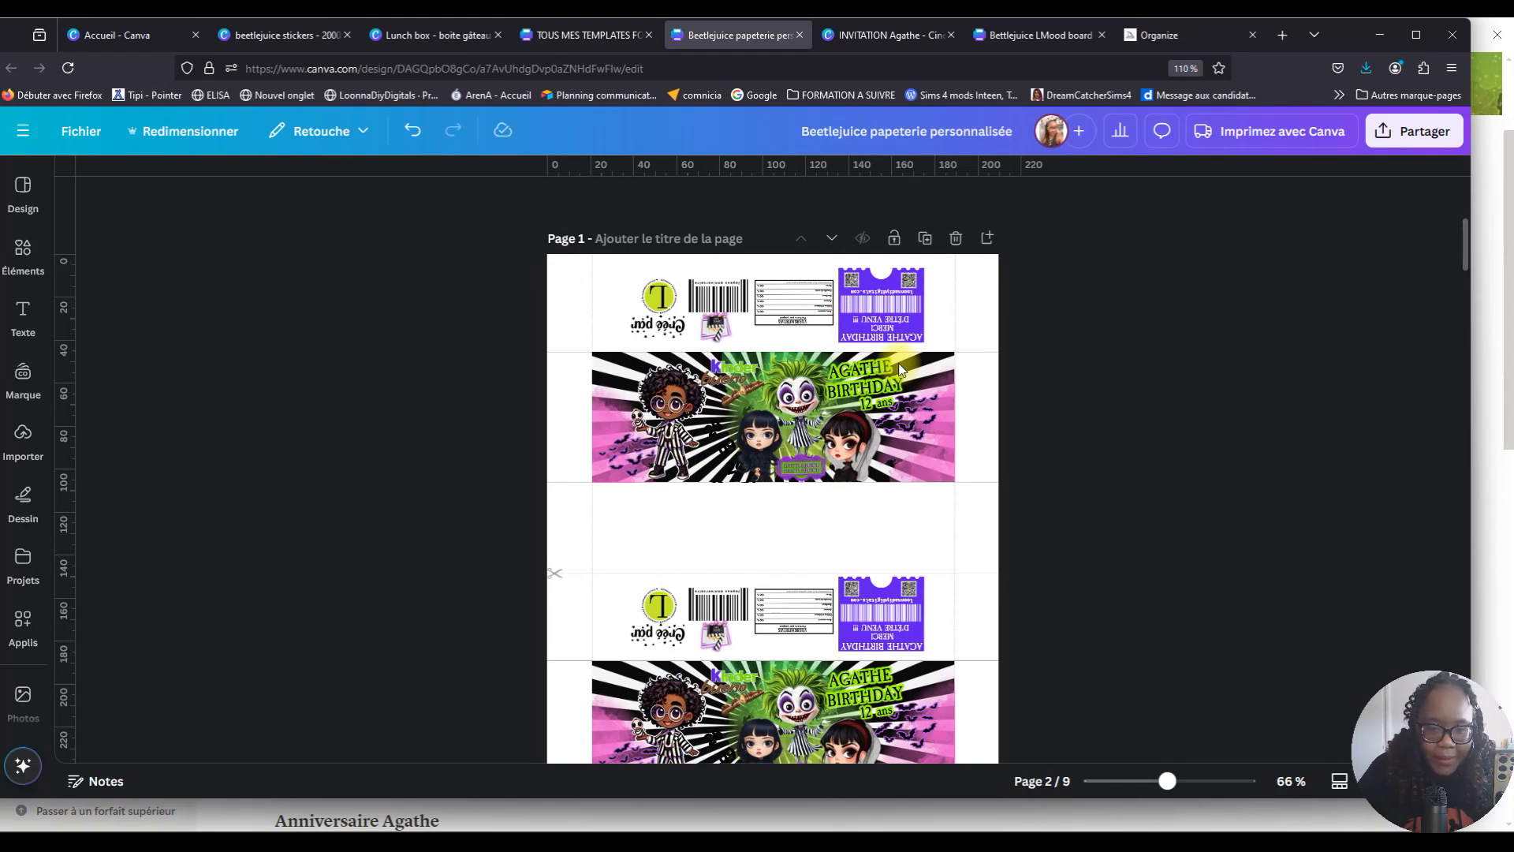
{"action": "left_click", "coordinate": [926, 239]}
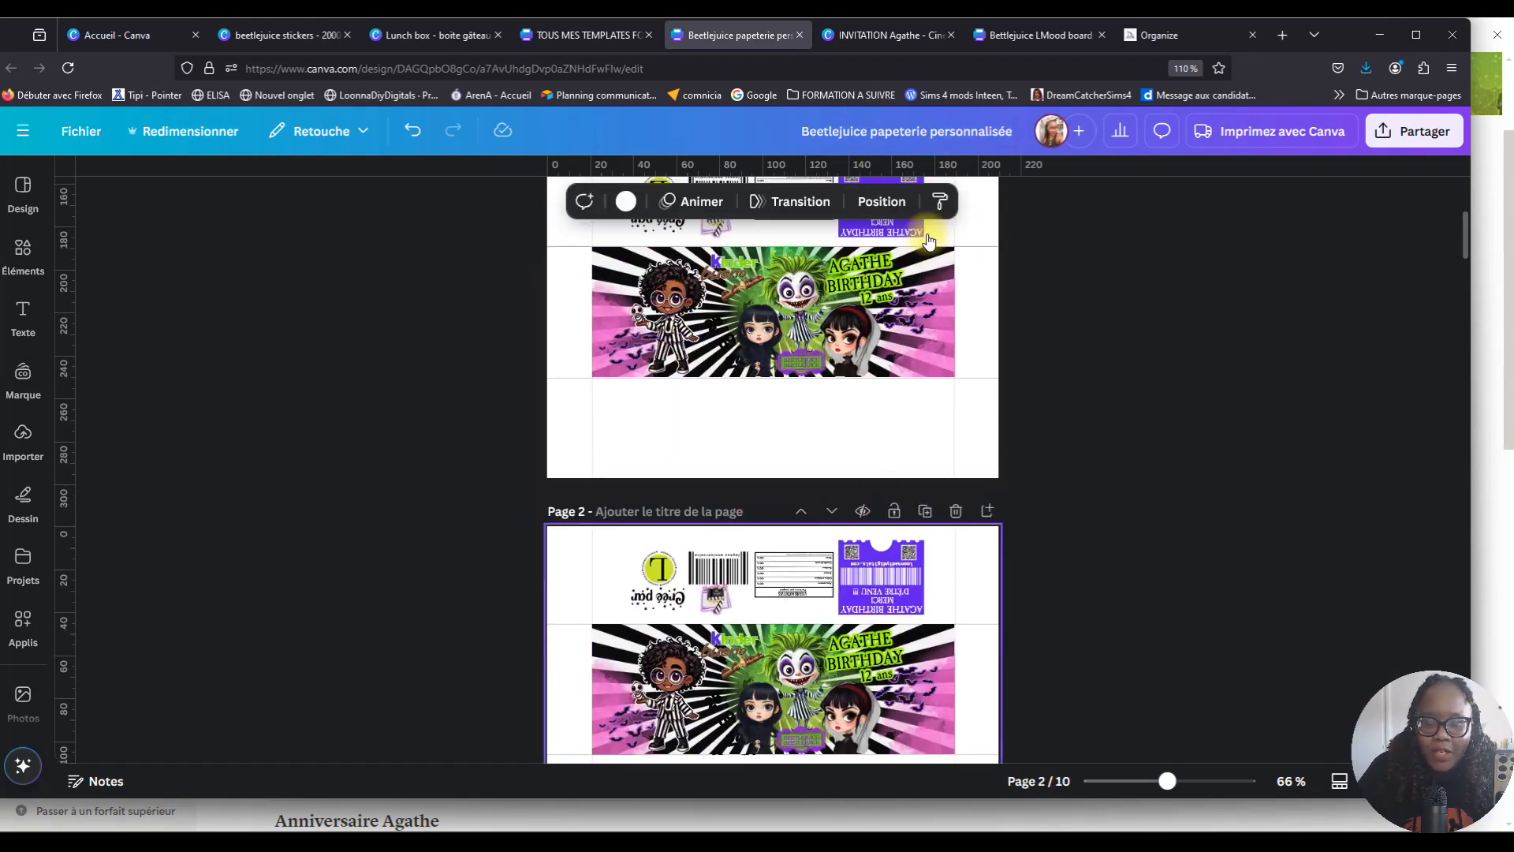
{"action": "scroll", "coordinate": [1120, 381], "scroll_direction": "up", "scroll_amount": 3}
Check the grouped lower wrapper on the duplicated page 2 and the Haribo template on page 3.
{"action": "scroll", "coordinate": [794, 325], "scroll_direction": "down", "scroll_amount": 4}
{"action": "scroll", "coordinate": [818, 518], "scroll_direction": "down", "scroll_amount": 4}
{"action": "left_click", "coordinate": [789, 505]}
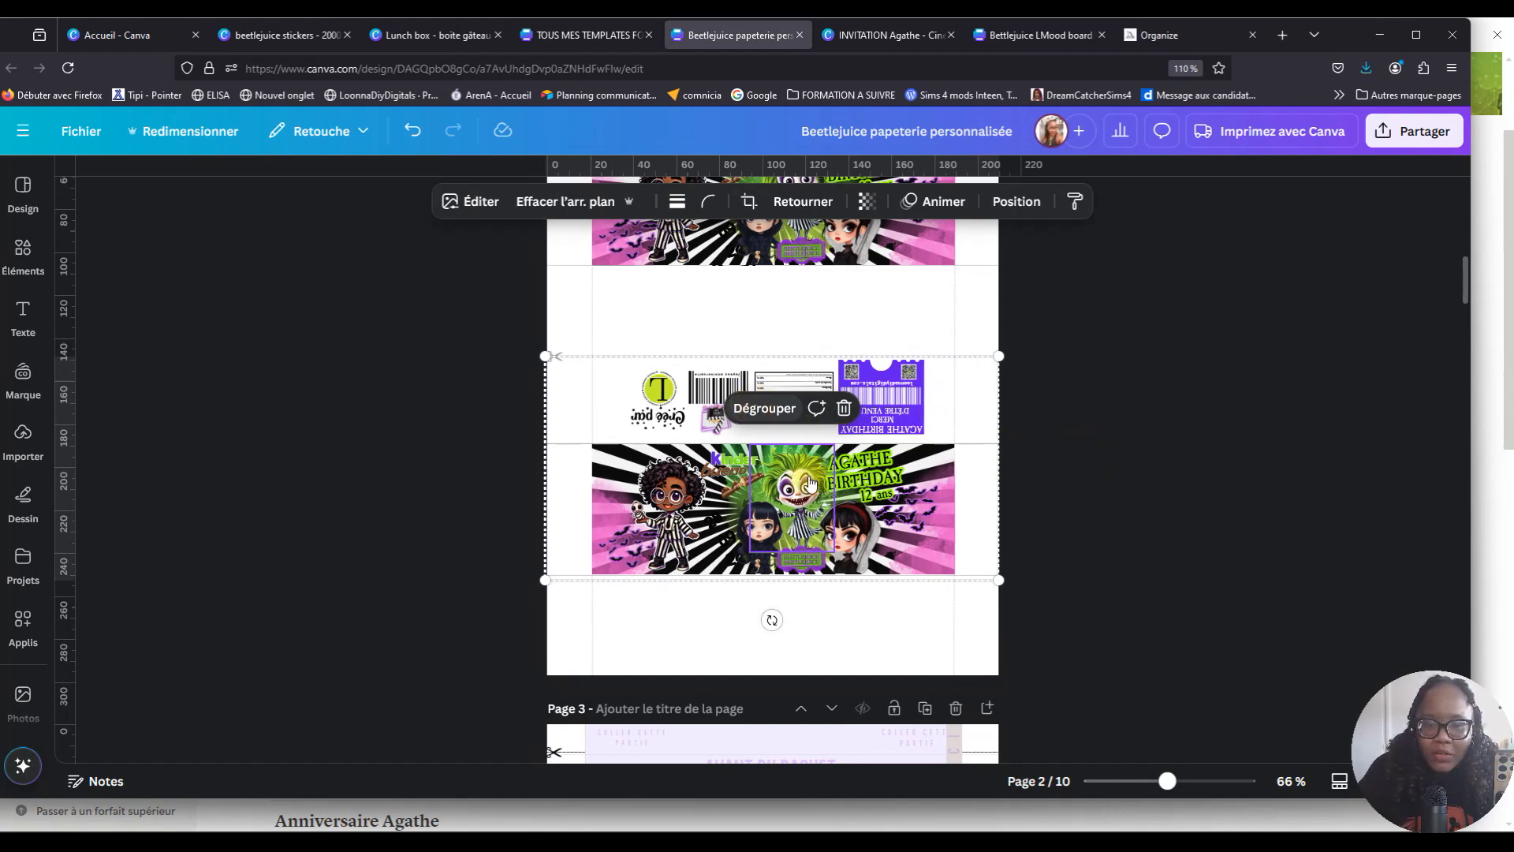
{"action": "scroll", "coordinate": [1048, 490], "scroll_direction": "down", "scroll_amount": 3}
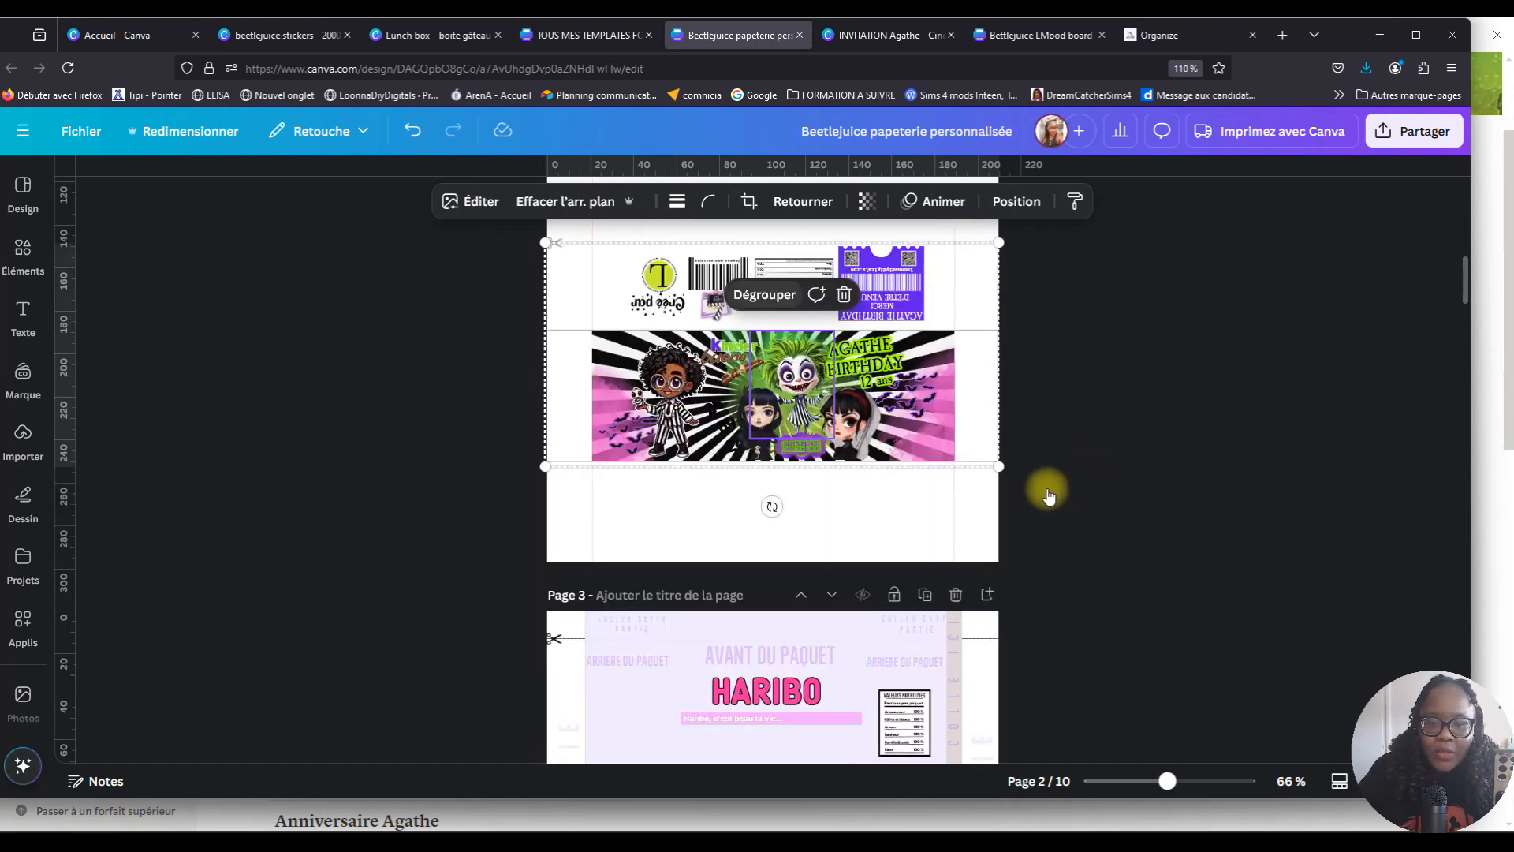
{"action": "left_click", "coordinate": [1042, 483]}
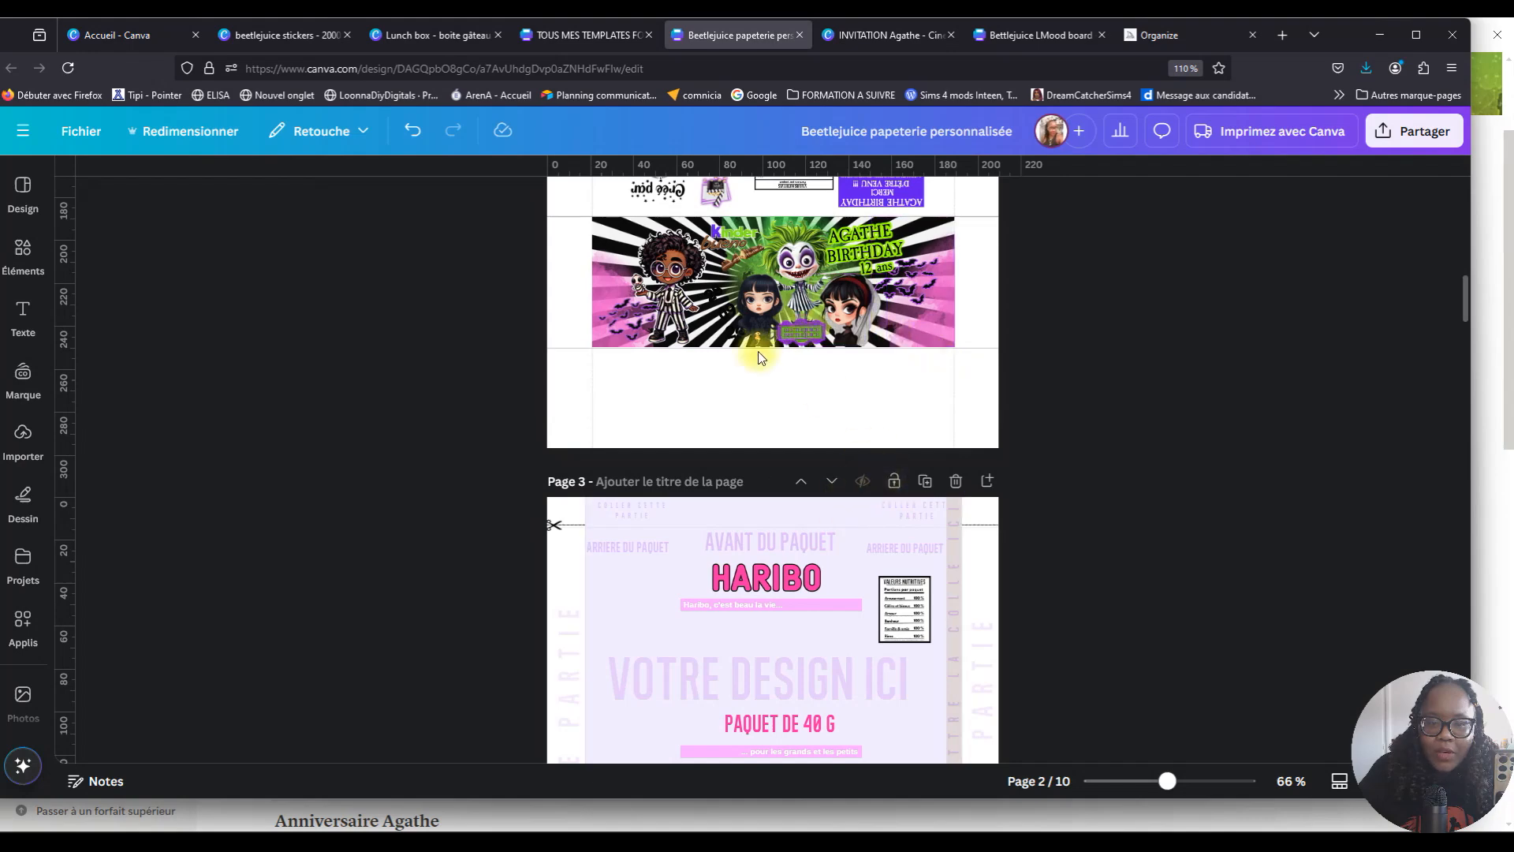
{"action": "scroll", "coordinate": [697, 532], "scroll_direction": "down", "scroll_amount": 1}
{"action": "scroll", "coordinate": [697, 532], "scroll_direction": "down", "scroll_amount": 1}
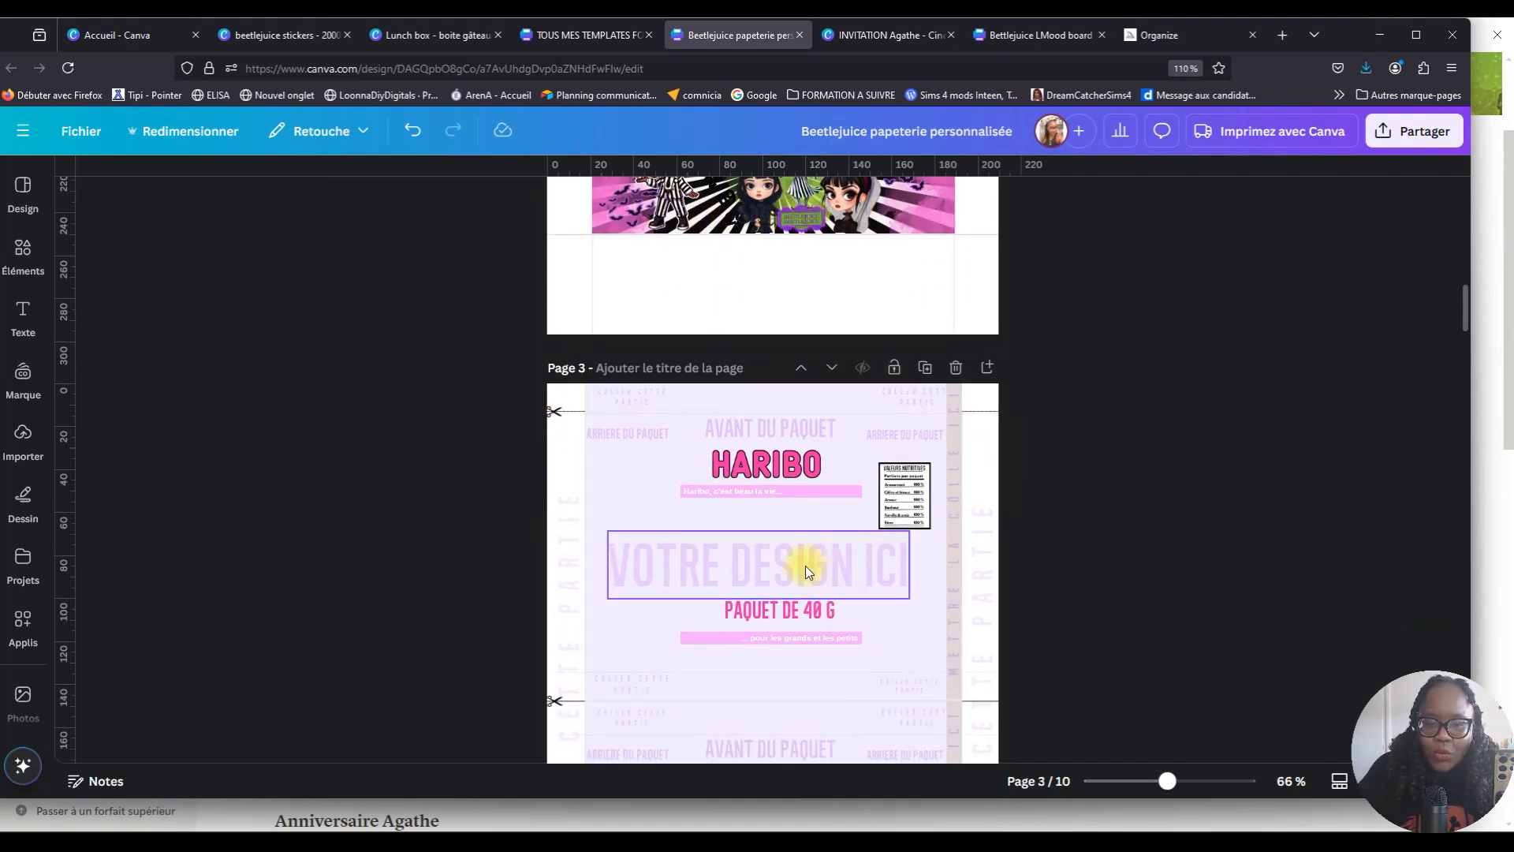
{"action": "scroll", "coordinate": [889, 537], "scroll_direction": "down", "scroll_amount": 1}
Delete the two upper "COLLER CETTE PARTIE" labels and the left "ARRIERE DU PAQUET" label from the upper Haribo template on page 3.
{"action": "left_click_drag", "start_coordinate": [1167, 780], "coordinate": [1183, 782]}
{"action": "scroll", "coordinate": [990, 547], "scroll_direction": "up", "scroll_amount": 2}
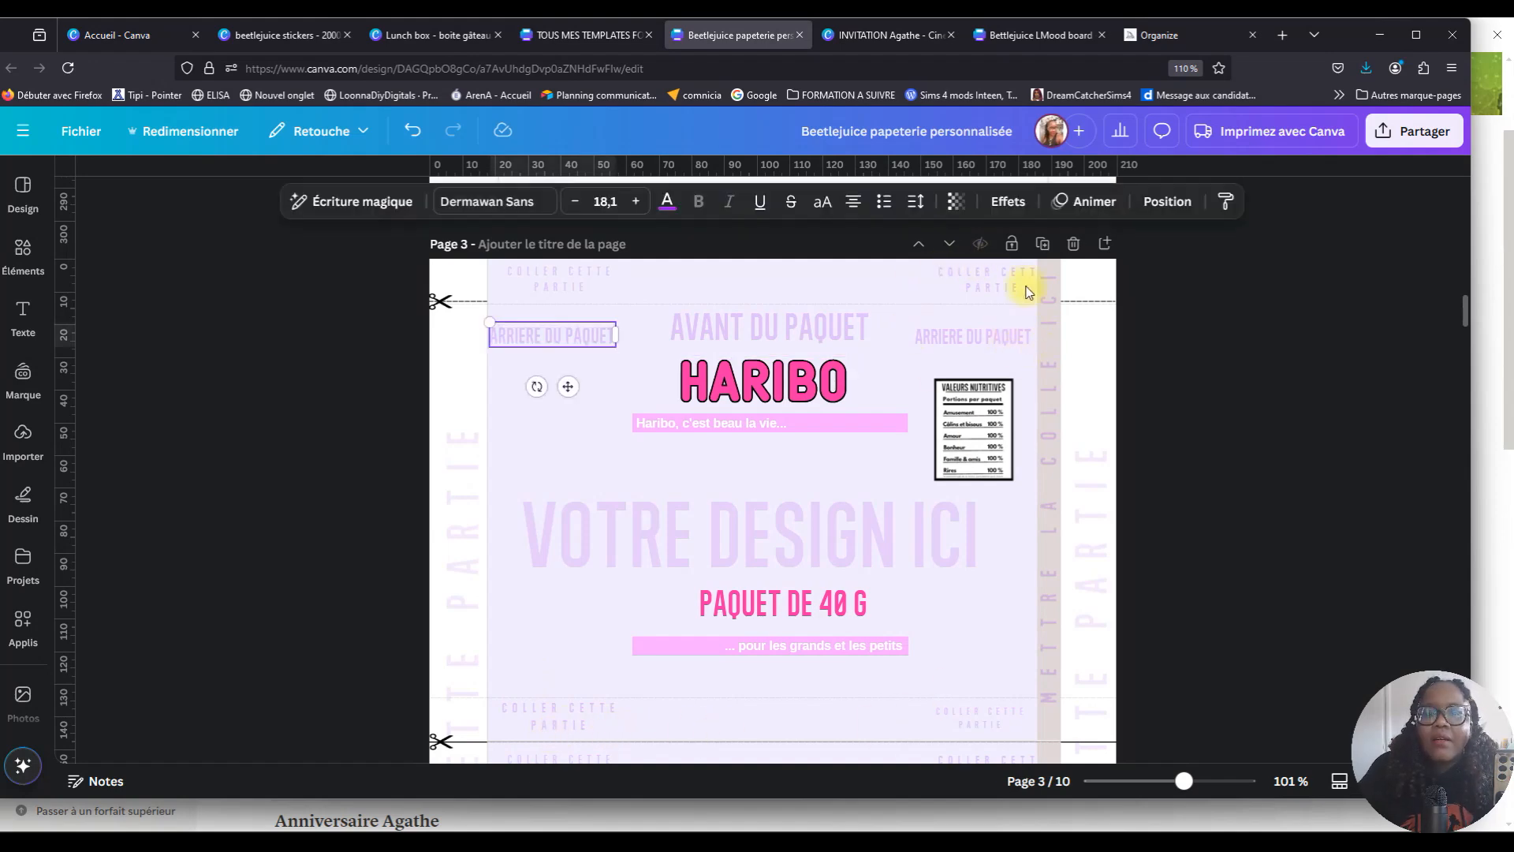
{"action": "left_click", "coordinate": [568, 289]}
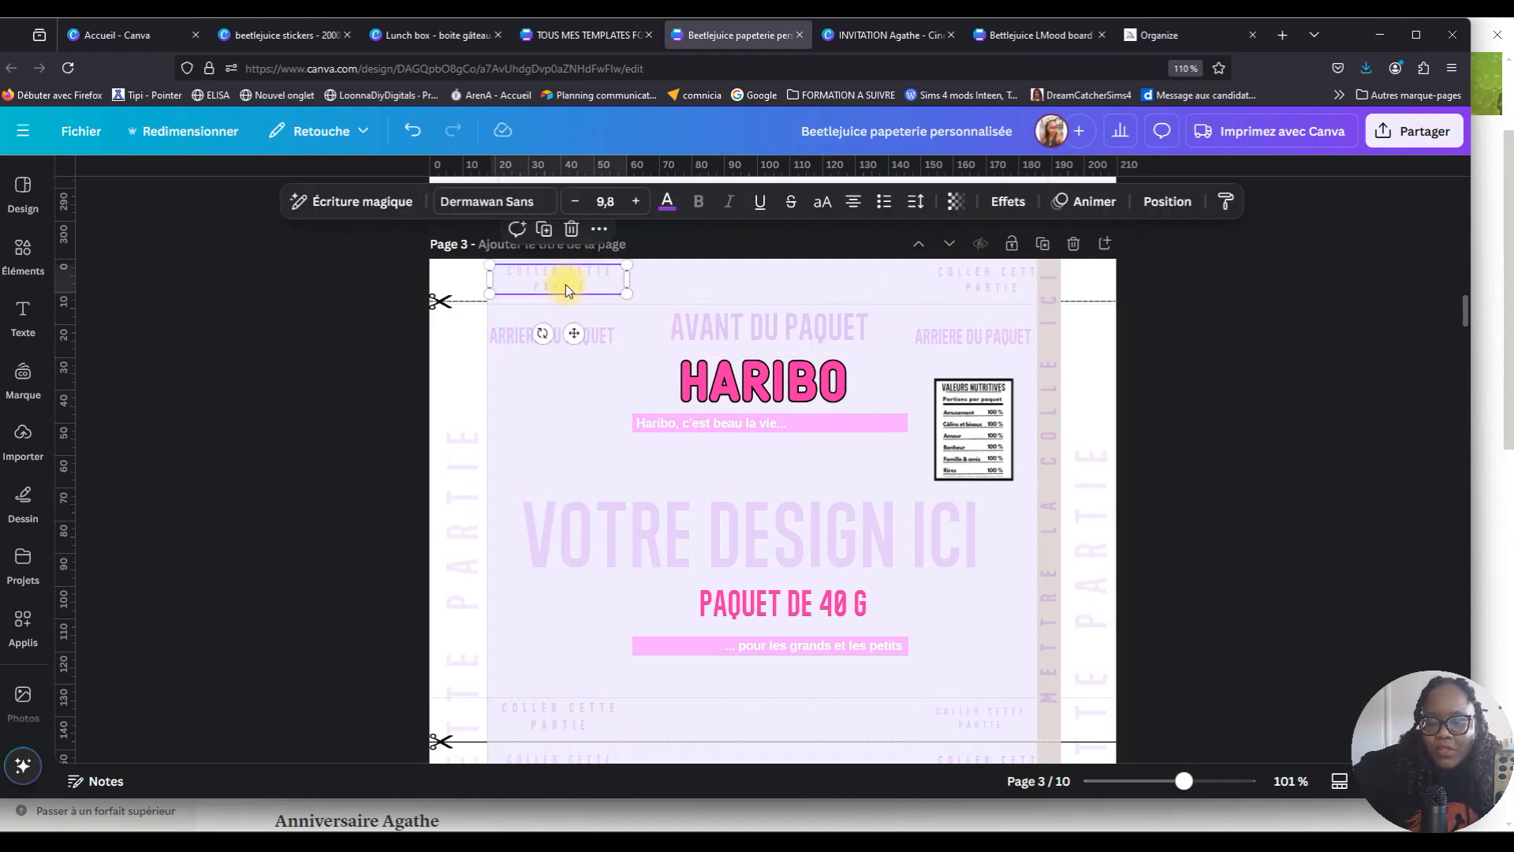
{"action": "left_click", "coordinate": [558, 339]}
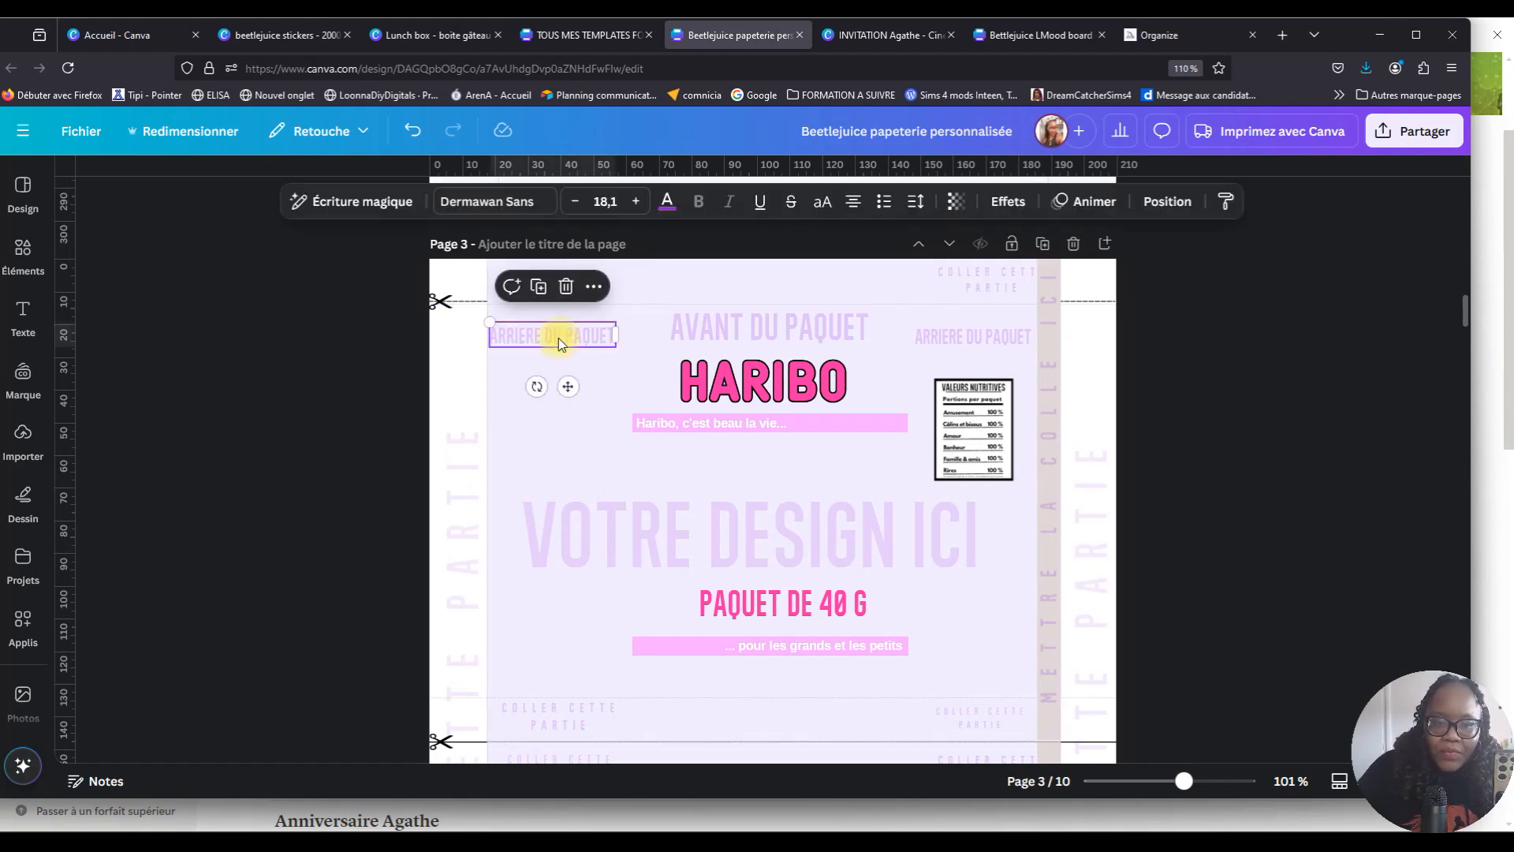
{"action": "left_click", "coordinate": [687, 295]}
{"action": "left_click", "coordinate": [992, 281]}
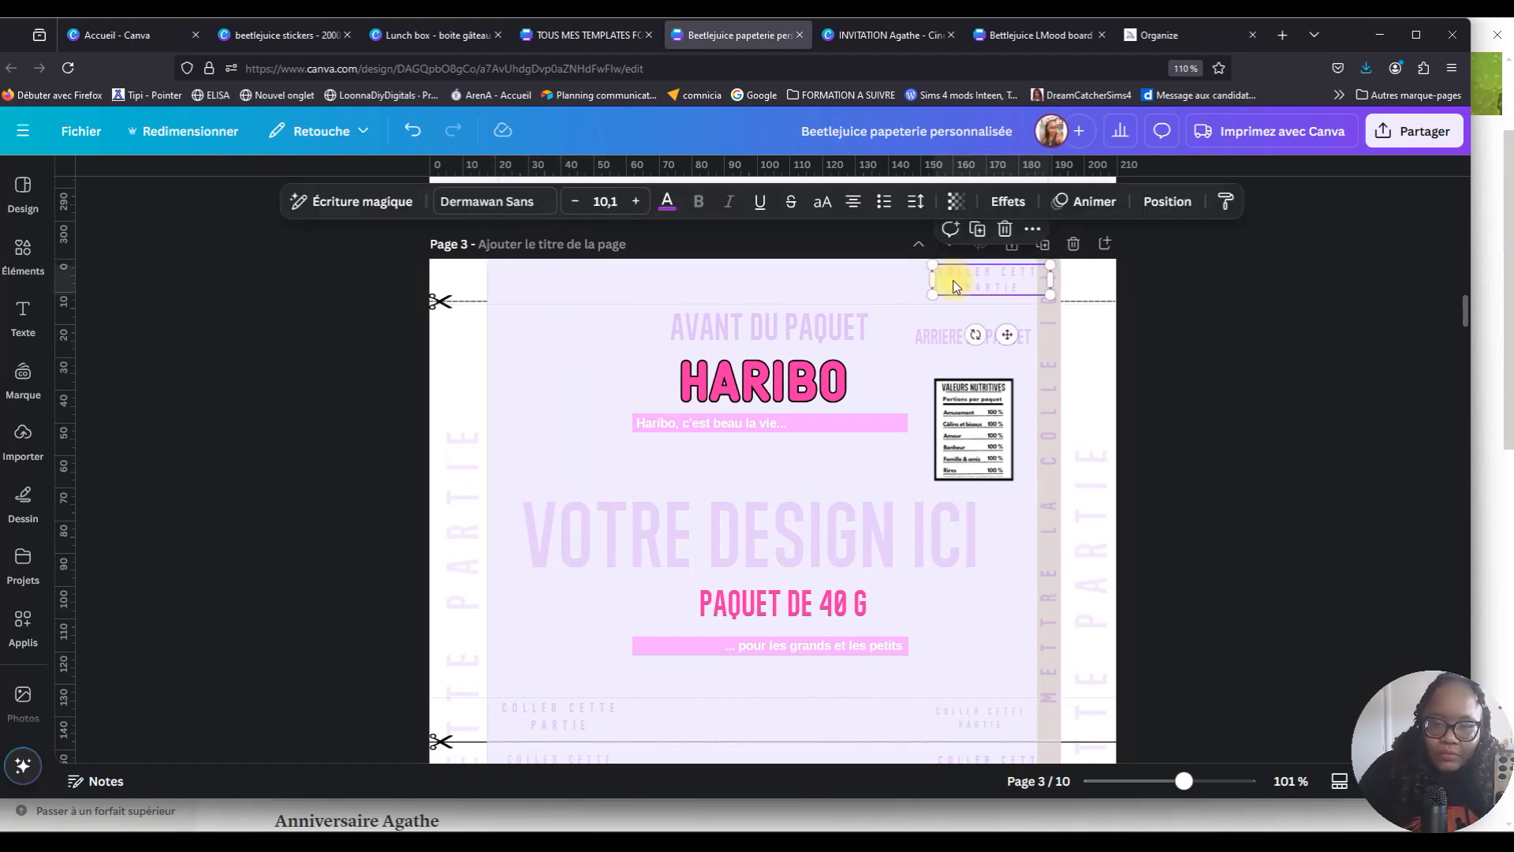
Delete "AVANT DU PAQUET", "VOTRE DESIGN ICI", the right "ARRIERE DU PAQUET" and the lower "COLLER CETTE PARTIE" labels from the upper Haribo template.
{"action": "left_click", "coordinate": [800, 331]}
{"action": "key", "text": "Delete"}
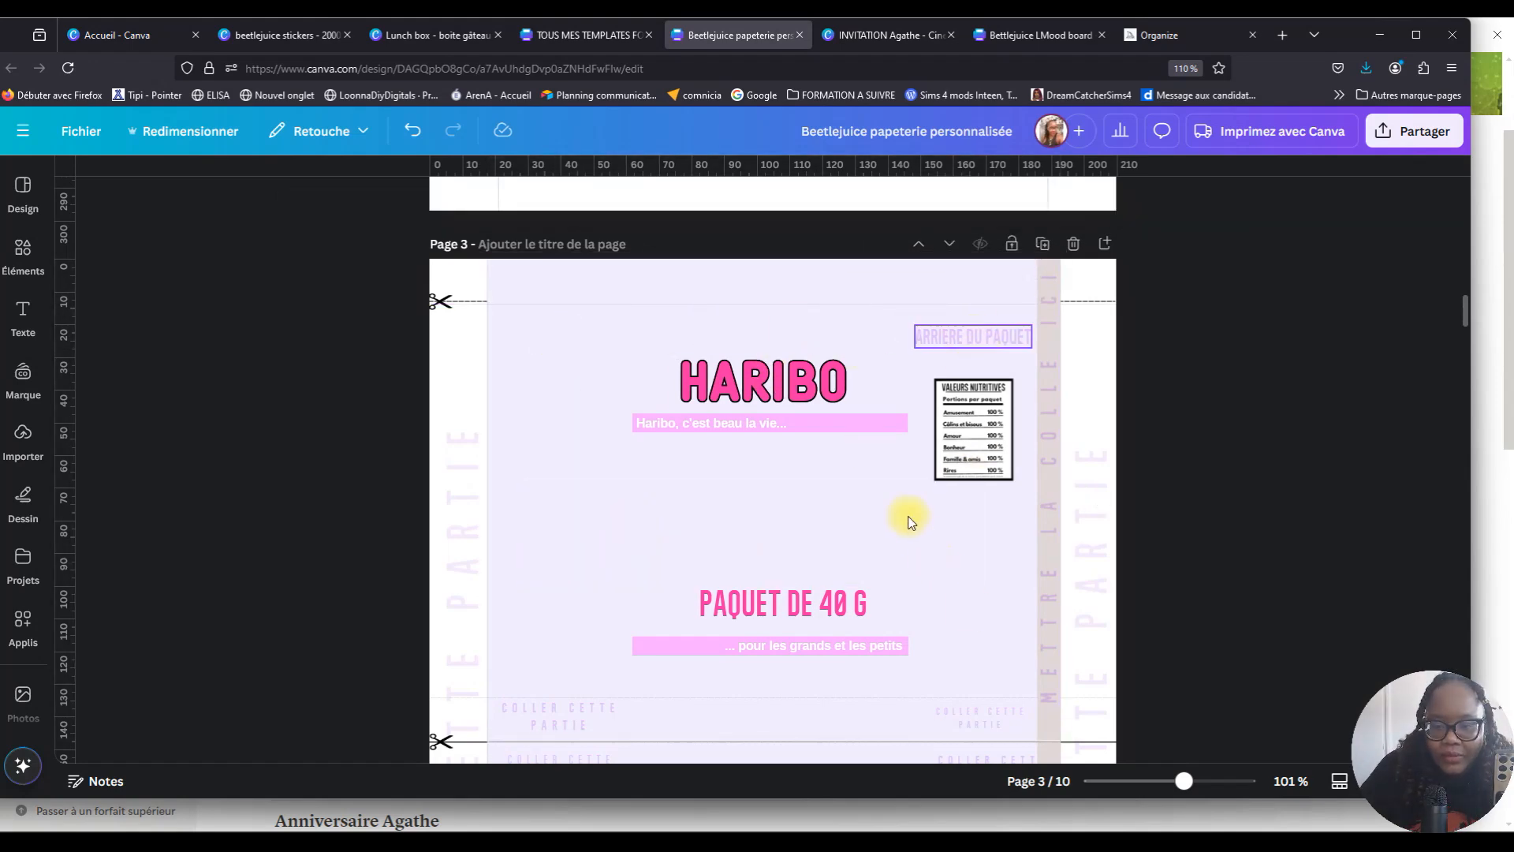
{"action": "left_click", "coordinate": [566, 710]}
{"action": "key", "text": "Delete"}
{"action": "scroll", "coordinate": [889, 476], "scroll_direction": "up", "scroll_amount": 5}
{"action": "scroll", "coordinate": [890, 481], "scroll_direction": "down", "scroll_amount": 6}
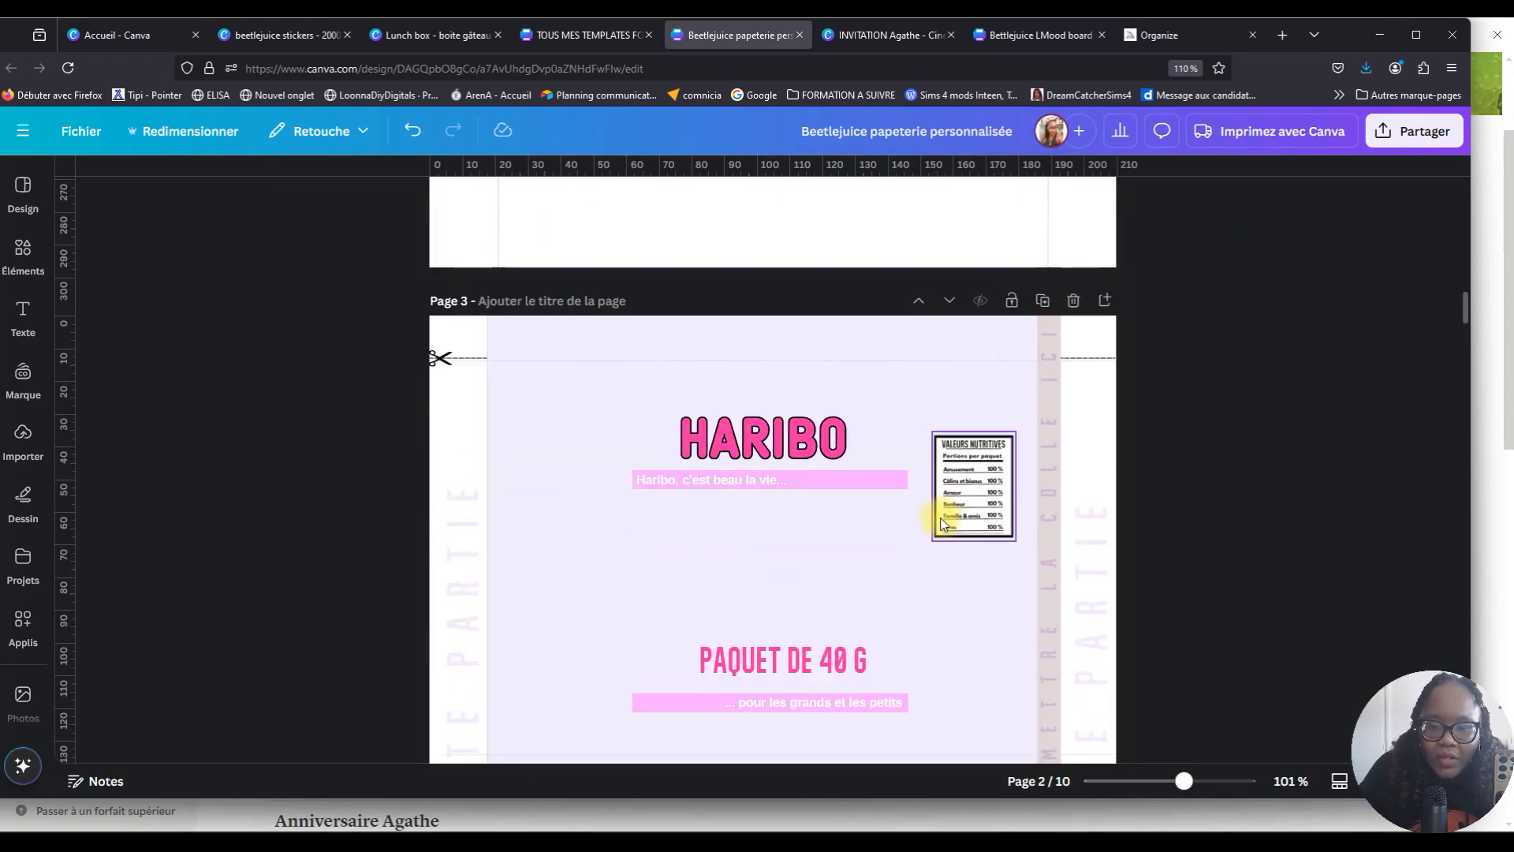
Delete the "PAQUET DE 40 G" text from the upper Haribo template on page 3.
{"action": "left_click", "coordinate": [809, 554]}
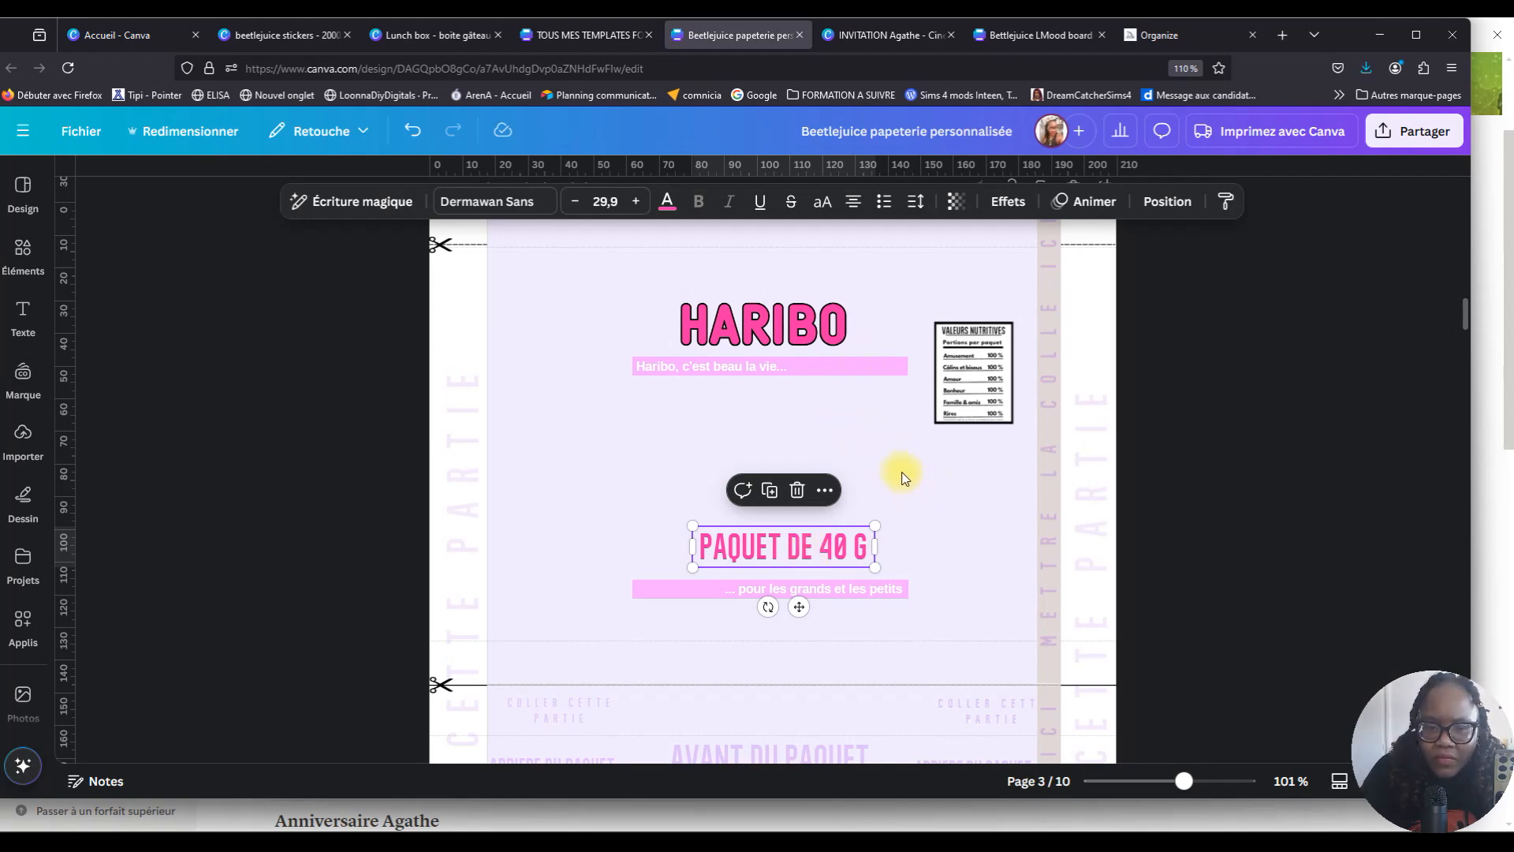
{"action": "scroll", "coordinate": [901, 474], "scroll_direction": "up", "scroll_amount": 2}
{"action": "scroll", "coordinate": [849, 484], "scroll_direction": "down", "scroll_amount": 1}
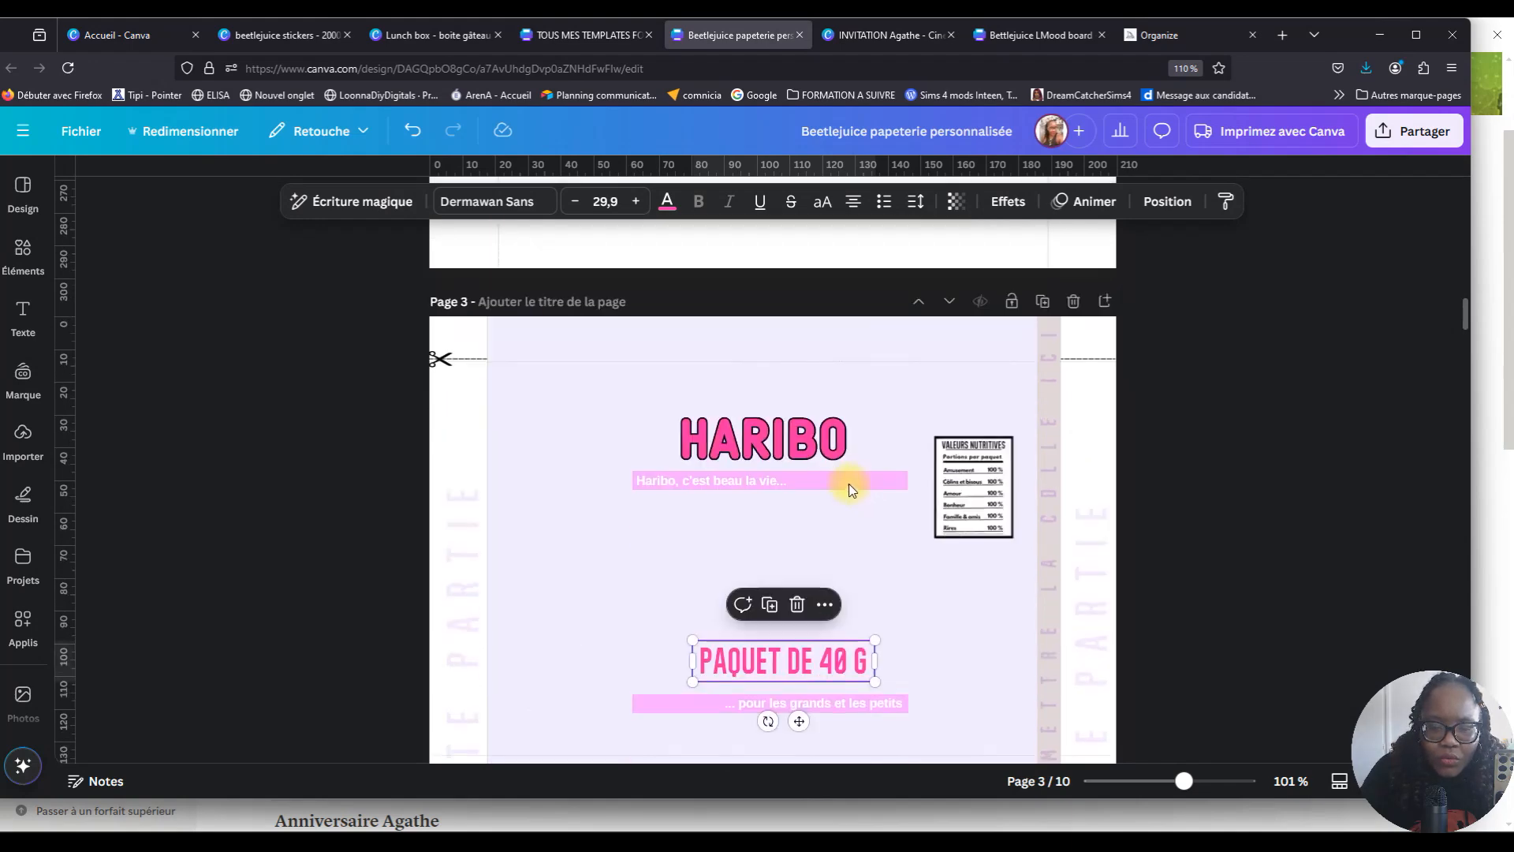
{"action": "scroll", "coordinate": [836, 521], "scroll_direction": "down", "scroll_amount": 1}
{"action": "key", "text": "Delete"}
Send the upper Haribo template's lavender background rectangle to the back.
{"action": "left_click", "coordinate": [860, 542]}
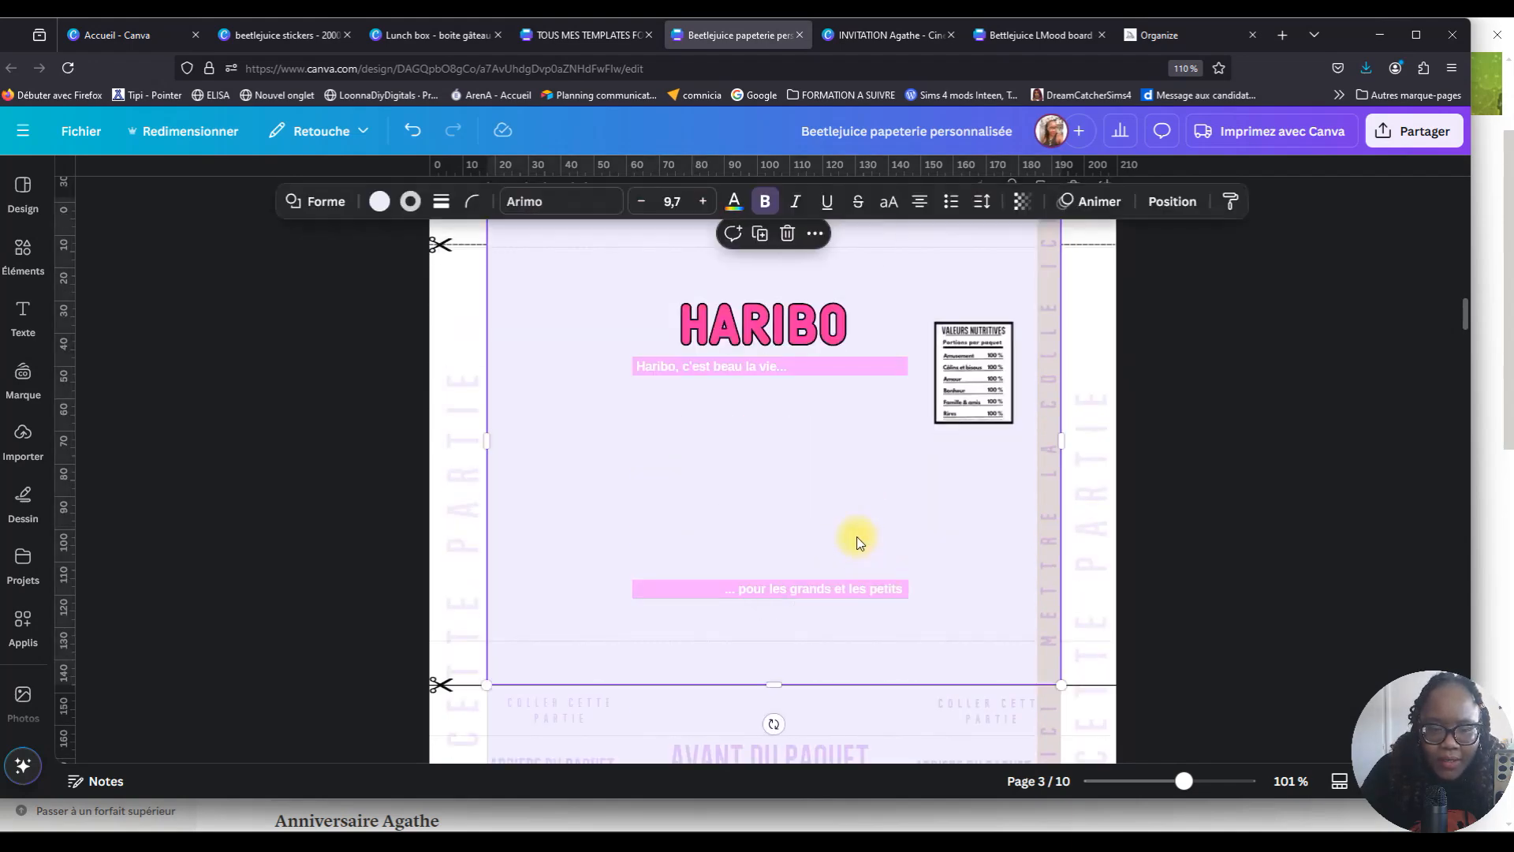
{"action": "right_click", "coordinate": [788, 477]}
{"action": "mouse_move", "coordinate": [865, 496]}
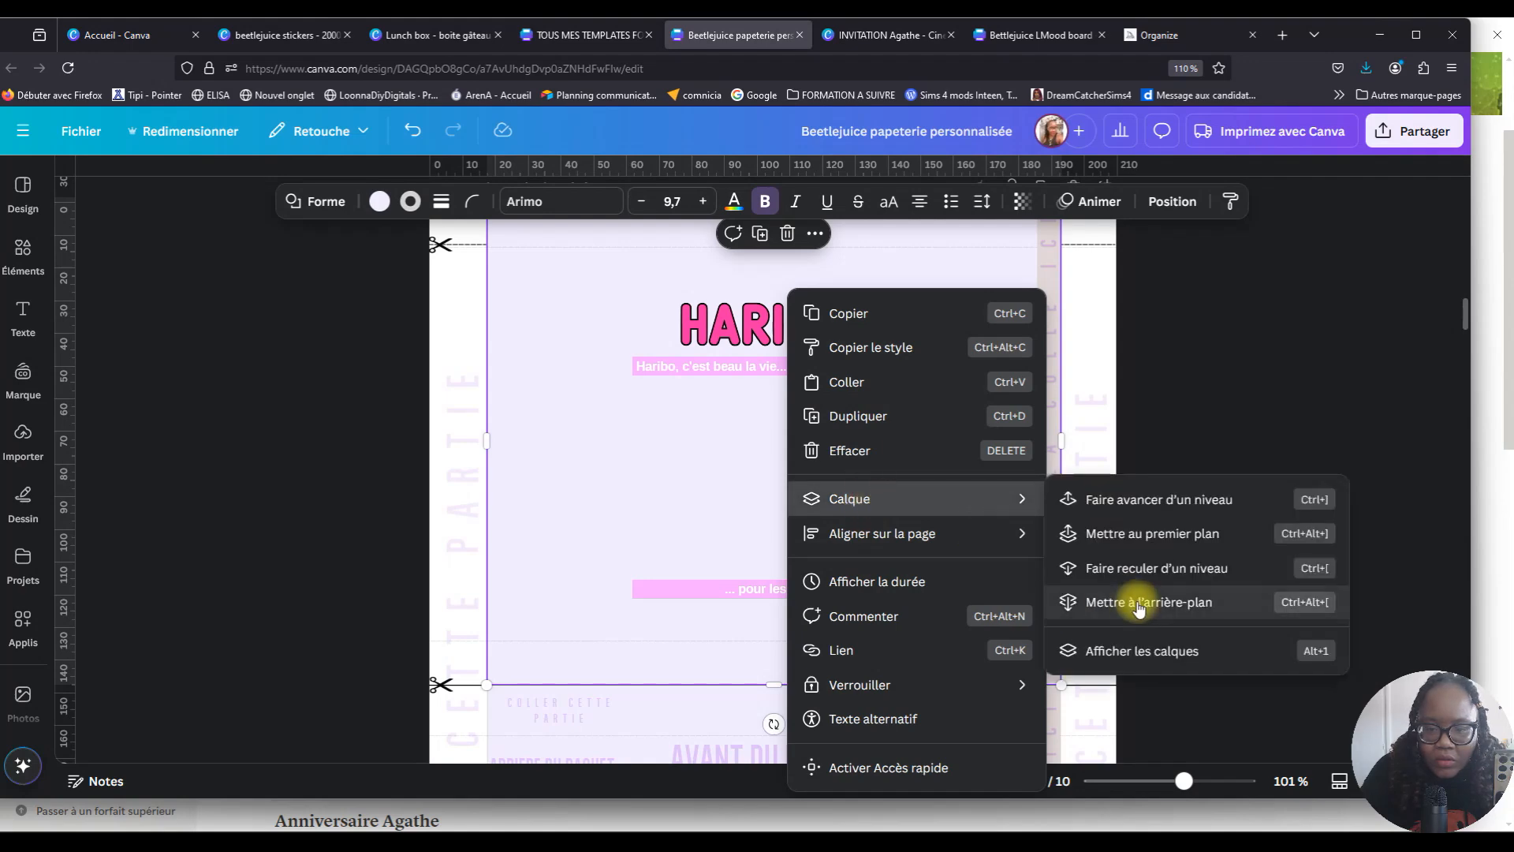
{"action": "left_click", "coordinate": [1140, 604]}
{"action": "left_click", "coordinate": [1294, 478]}
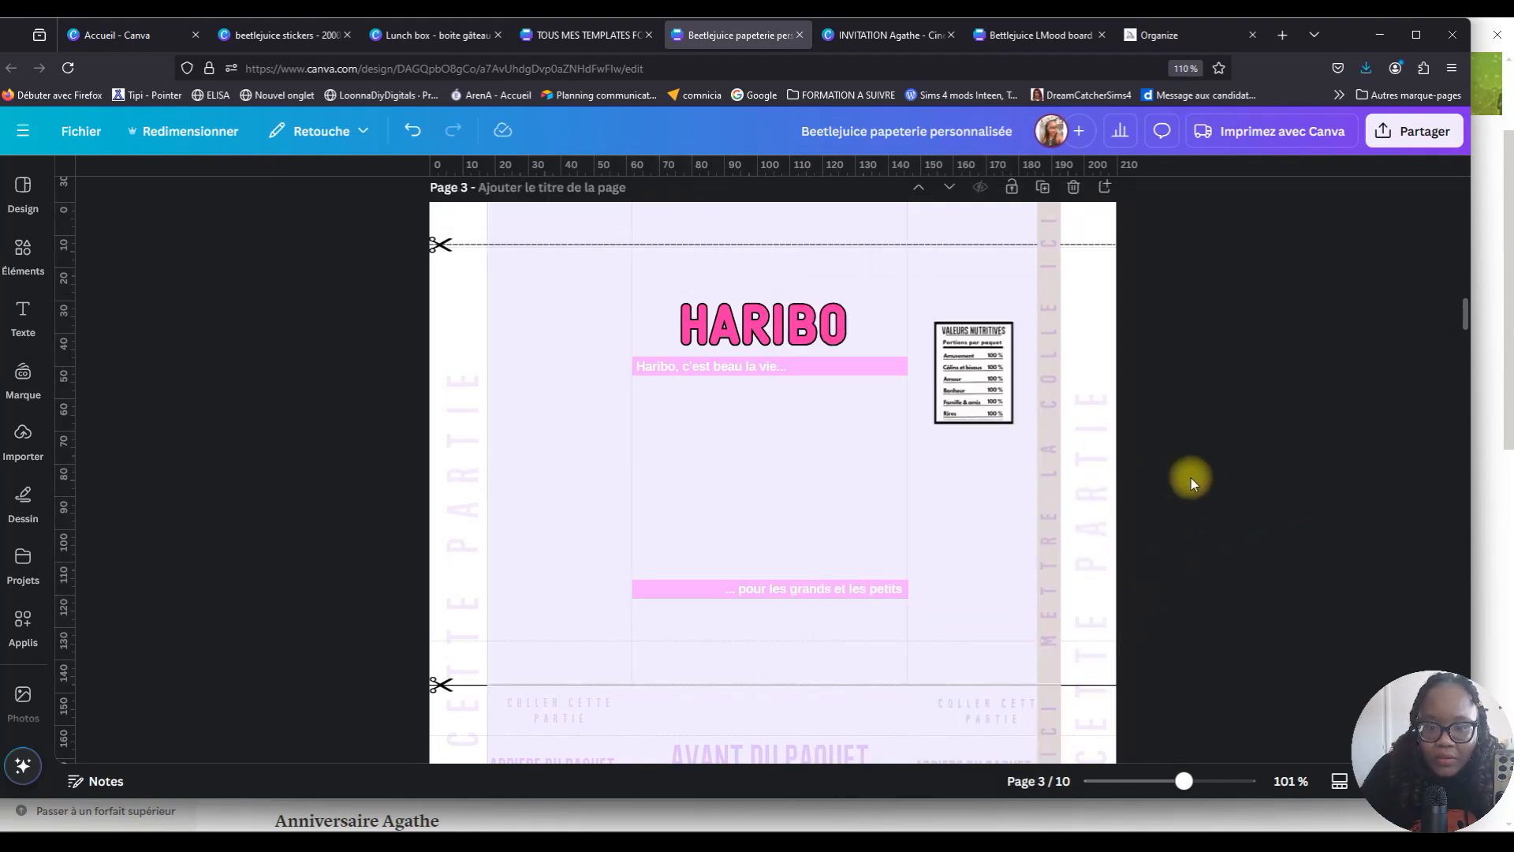
Delete the lavender background rectangles of both Haribo templates on page 3.
{"action": "scroll", "coordinate": [1190, 478], "scroll_direction": "down", "scroll_amount": 5}
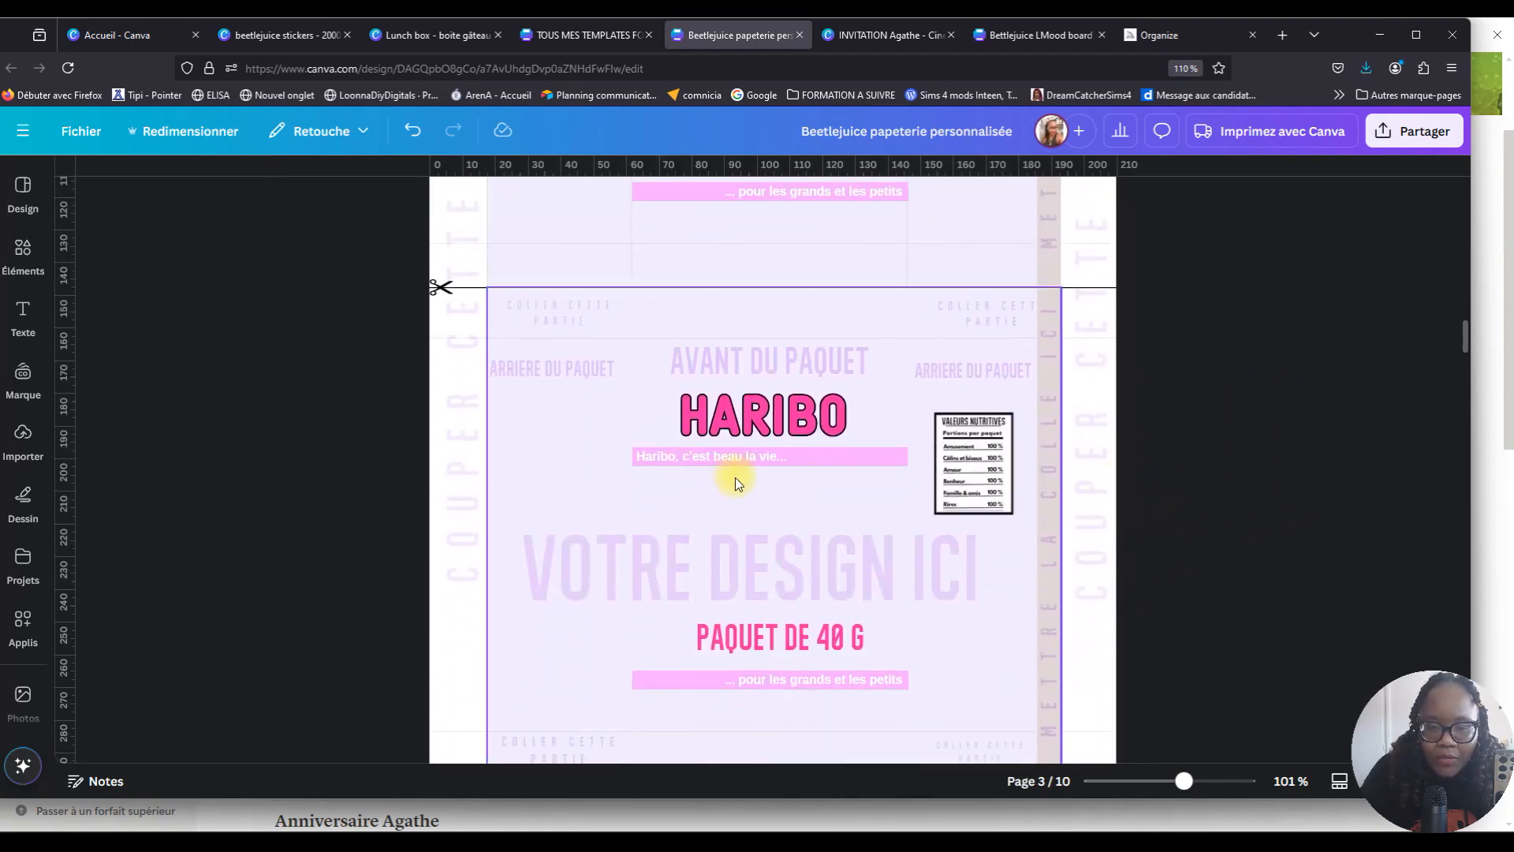
{"action": "scroll", "coordinate": [797, 454], "scroll_direction": "up", "scroll_amount": 5}
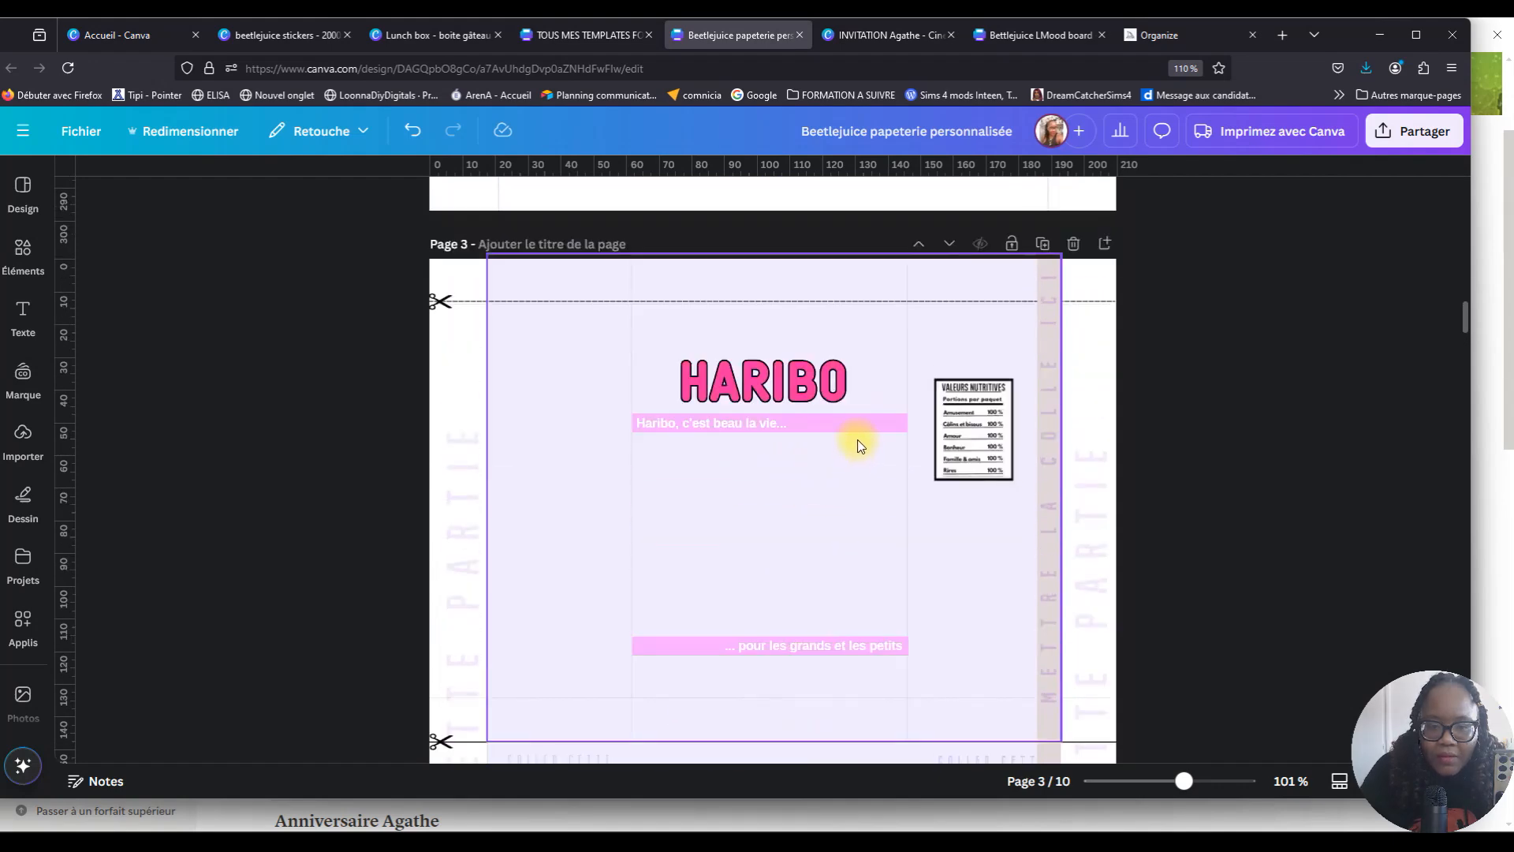
{"action": "scroll", "coordinate": [850, 461], "scroll_direction": "down", "scroll_amount": 4}
{"action": "scroll", "coordinate": [835, 463], "scroll_direction": "down", "scroll_amount": 1}
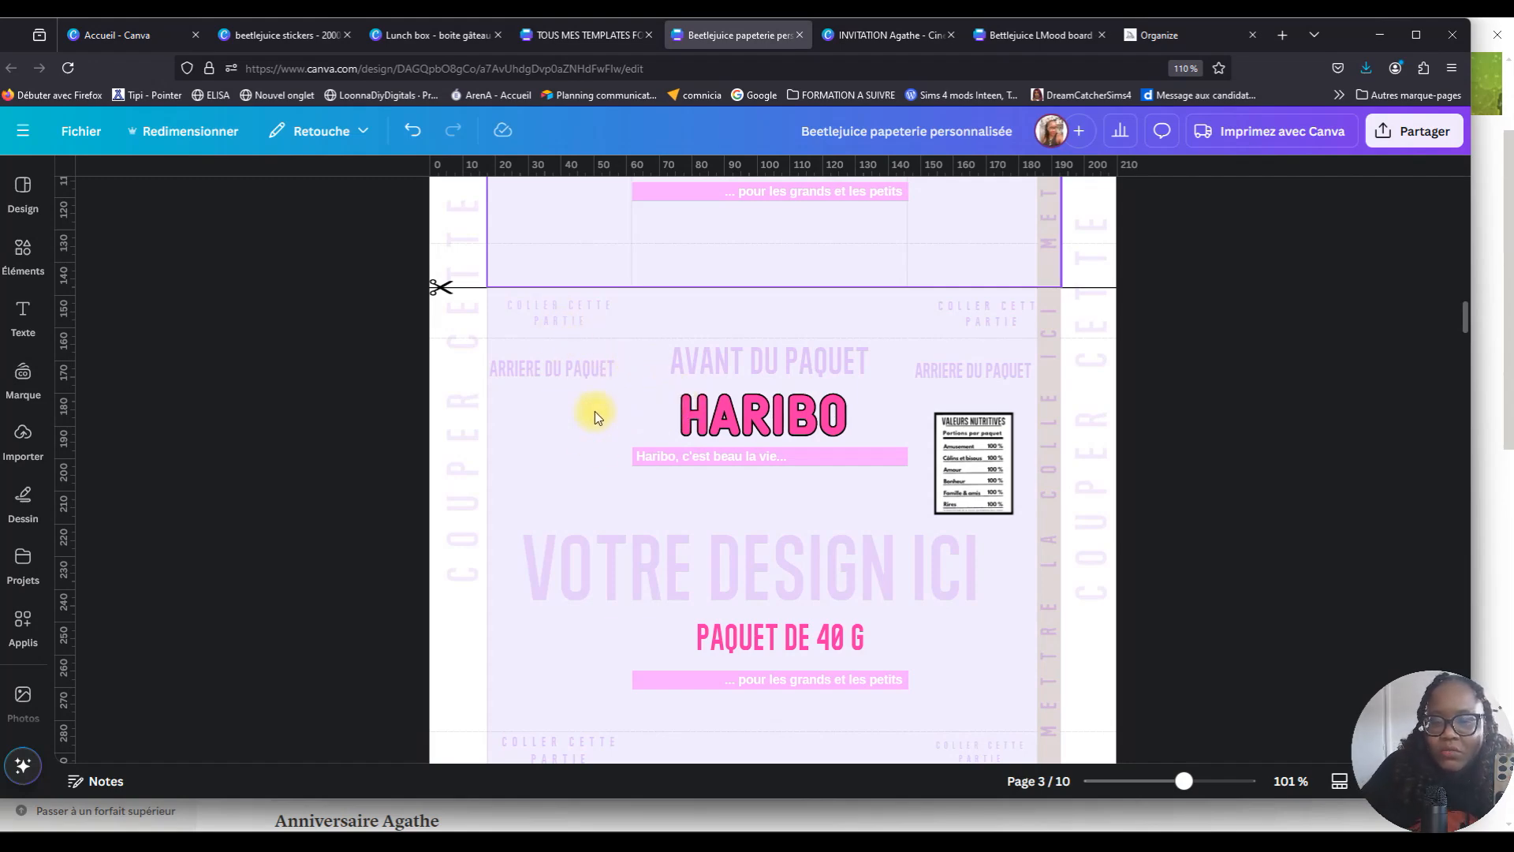
{"action": "key", "text": "Delete"}
{"action": "left_click", "coordinate": [685, 483]}
{"action": "key", "text": "Delete"}
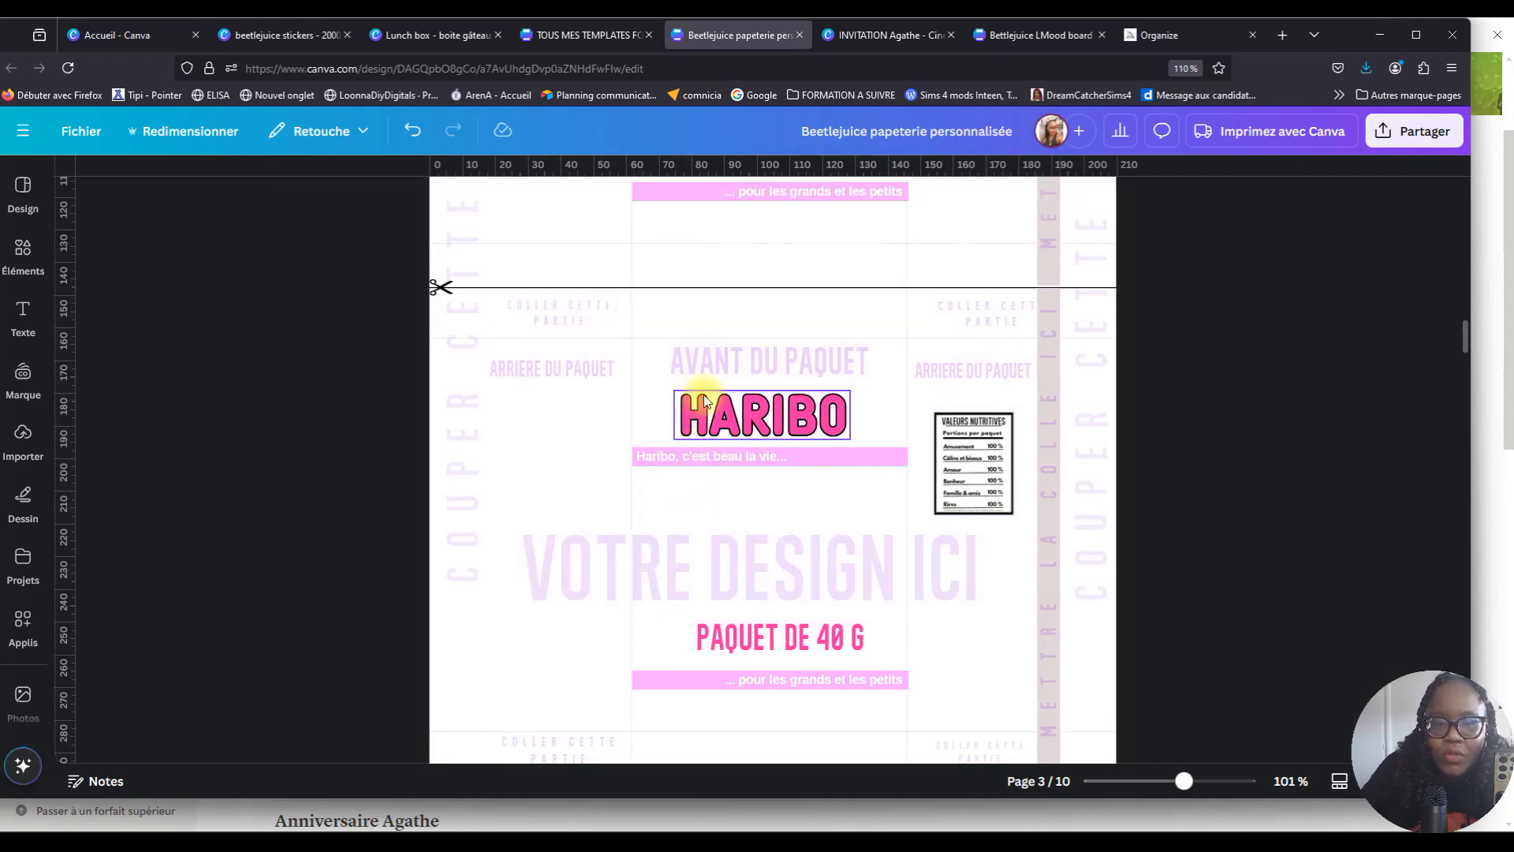
Delete the Haribo logo, slogan bars, nutrition table and front, back, design and weight texts from the lower template on page 3.
{"action": "left_click_drag", "start_coordinate": [521, 430], "coordinate": [932, 601]}
{"action": "key", "text": "Delete"}
{"action": "left_click_drag", "start_coordinate": [556, 416], "coordinate": [960, 366]}
{"action": "key", "text": "Delete"}
{"action": "left_click_drag", "start_coordinate": [753, 507], "coordinate": [811, 692]}
{"action": "key", "text": "Delete"}
Delete the remaining "COLLER CETTE PARTIE" gluing labels from the lower Haribo template.
{"action": "scroll", "coordinate": [575, 726], "scroll_direction": "down", "scroll_amount": 3}
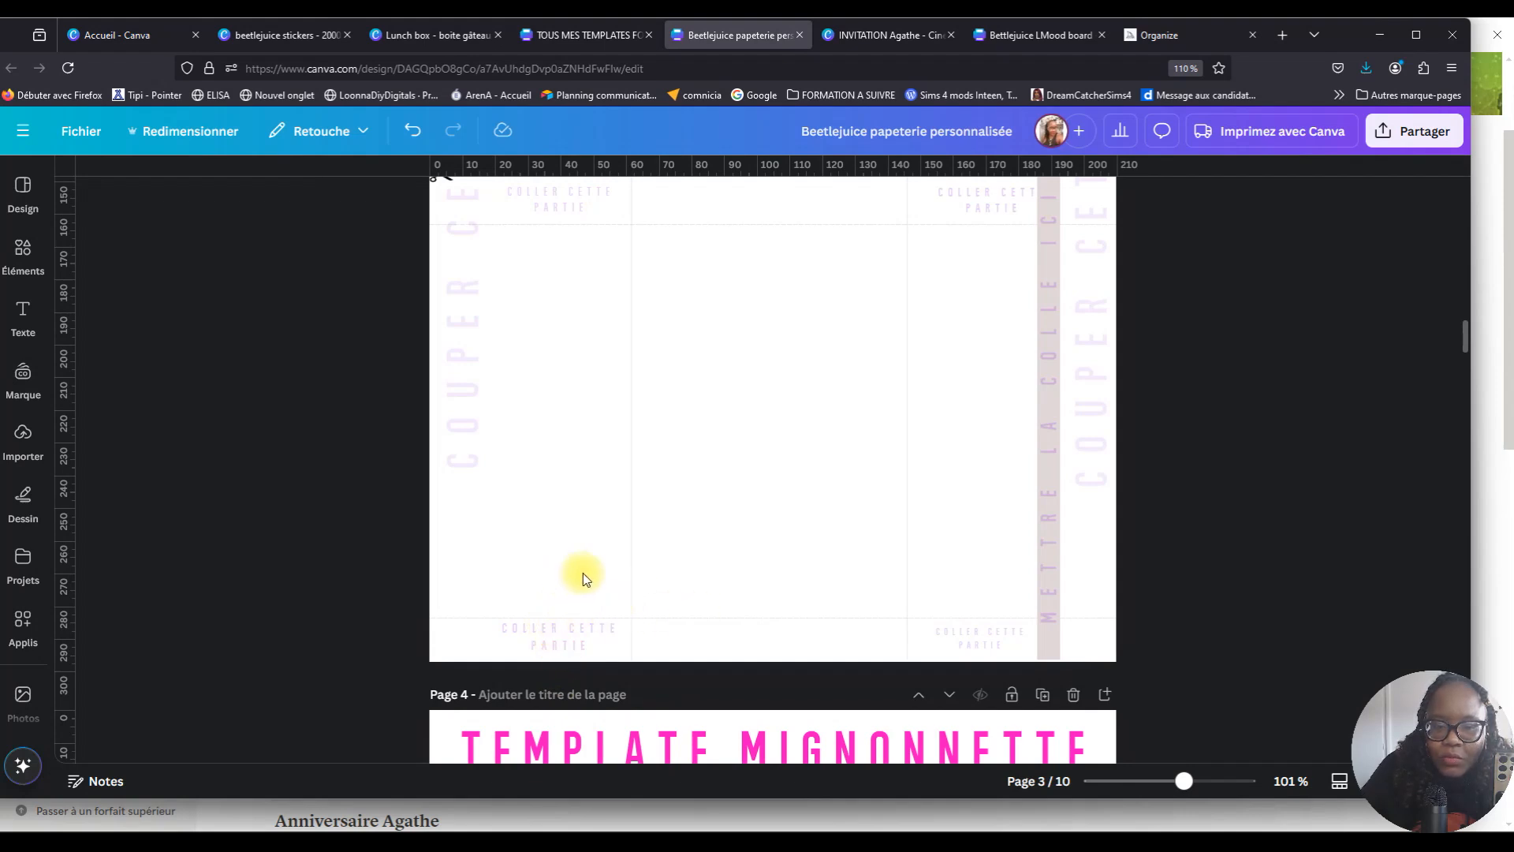
{"action": "scroll", "coordinate": [813, 575], "scroll_direction": "up", "scroll_amount": 4}
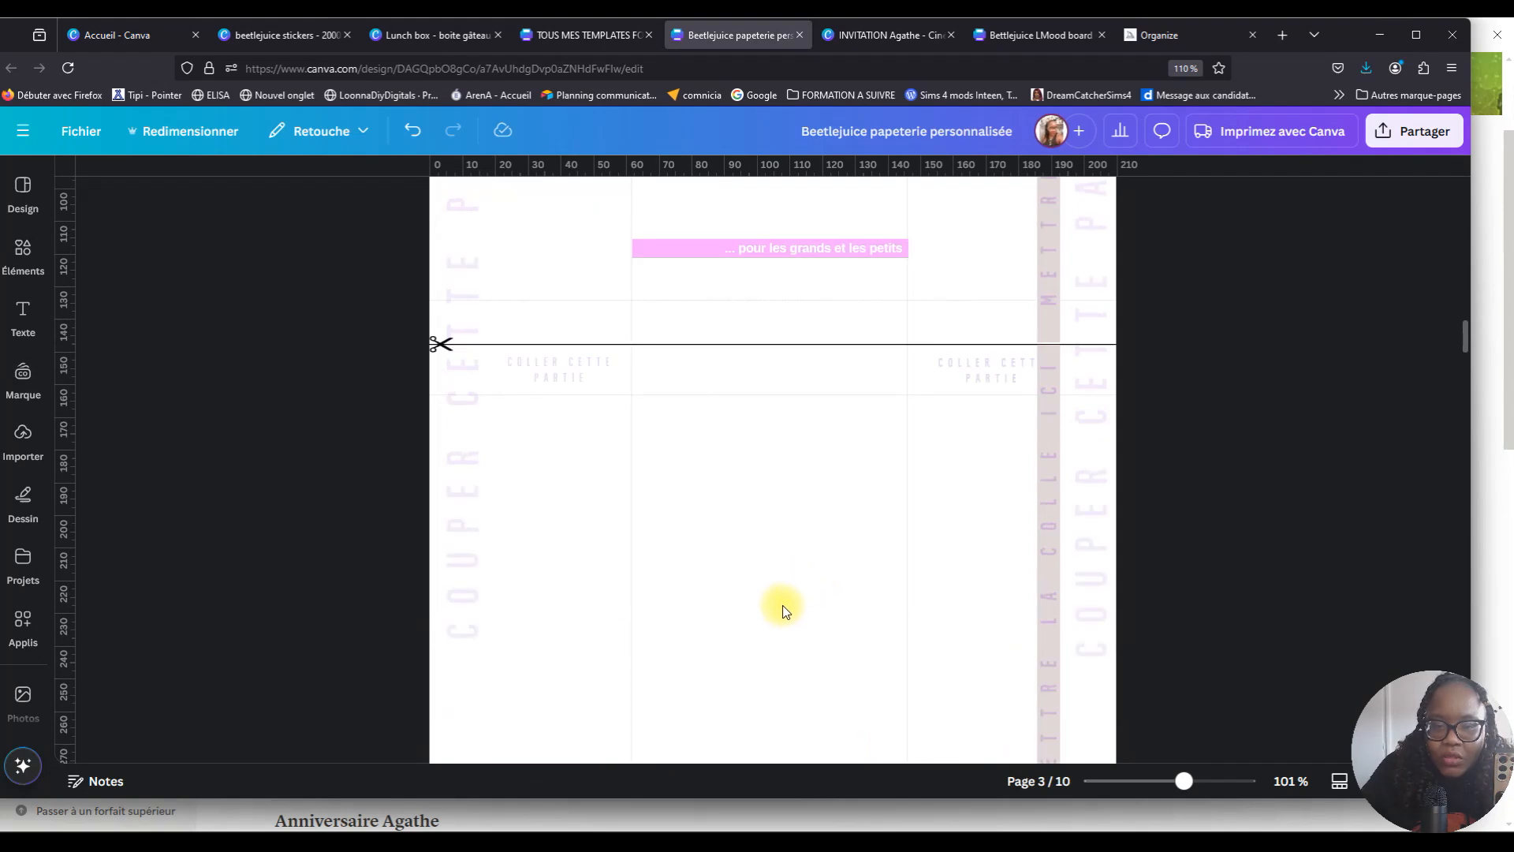
{"action": "scroll", "coordinate": [781, 610], "scroll_direction": "up", "scroll_amount": 7}
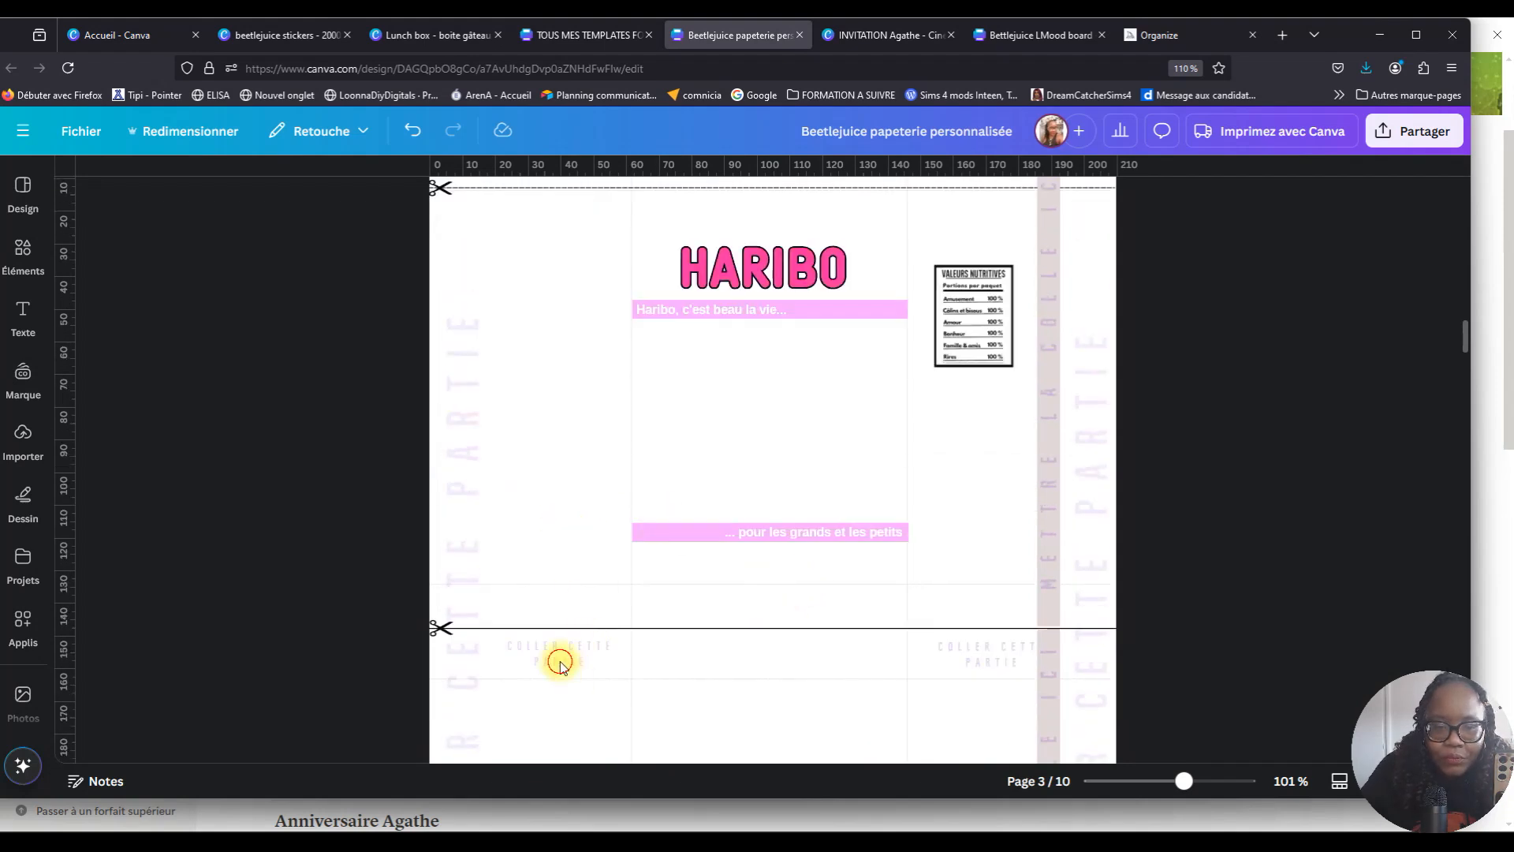
{"action": "left_click", "coordinate": [560, 661]}
{"action": "left_click", "coordinate": [560, 661]}
{"action": "key", "text": "Delete"}
{"action": "key", "text": "Delete"}
{"action": "scroll", "coordinate": [930, 436], "scroll_direction": "down", "scroll_amount": 8}
{"action": "scroll", "coordinate": [929, 473], "scroll_direction": "down", "scroll_amount": 3}
Move the "VALEURS NUTRITIVES" table from the upper Haribo template to the blank area beneath the lower wrapper on page 2.
{"action": "scroll", "coordinate": [927, 481], "scroll_direction": "up", "scroll_amount": 15}
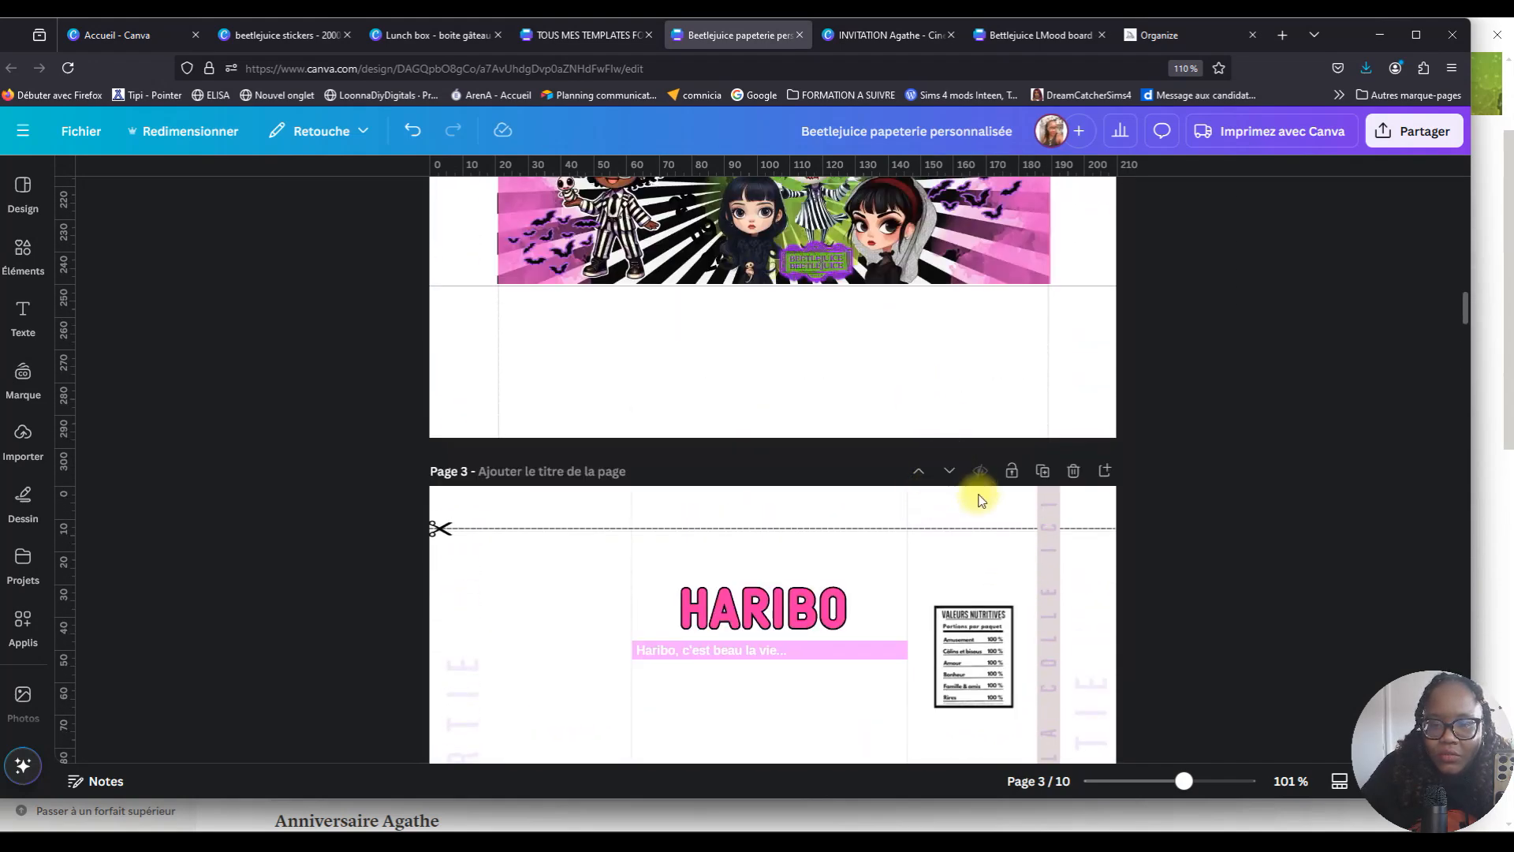
{"action": "left_click", "coordinate": [966, 671]}
{"action": "left_click_drag", "start_coordinate": [967, 671], "coordinate": [929, 382]}
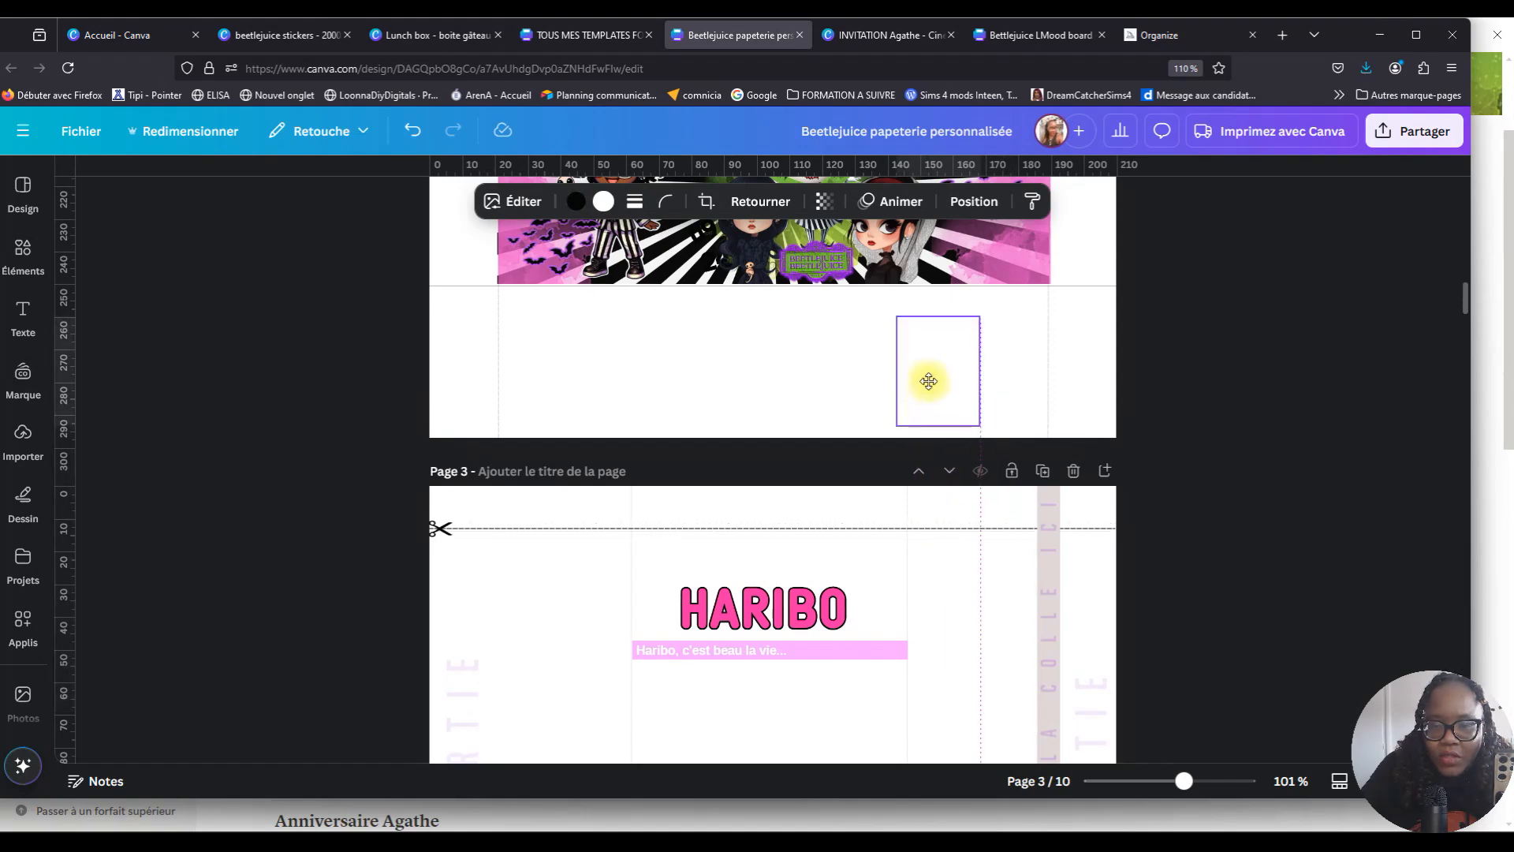
{"action": "scroll", "coordinate": [1161, 726], "scroll_direction": "down", "scroll_amount": 4}
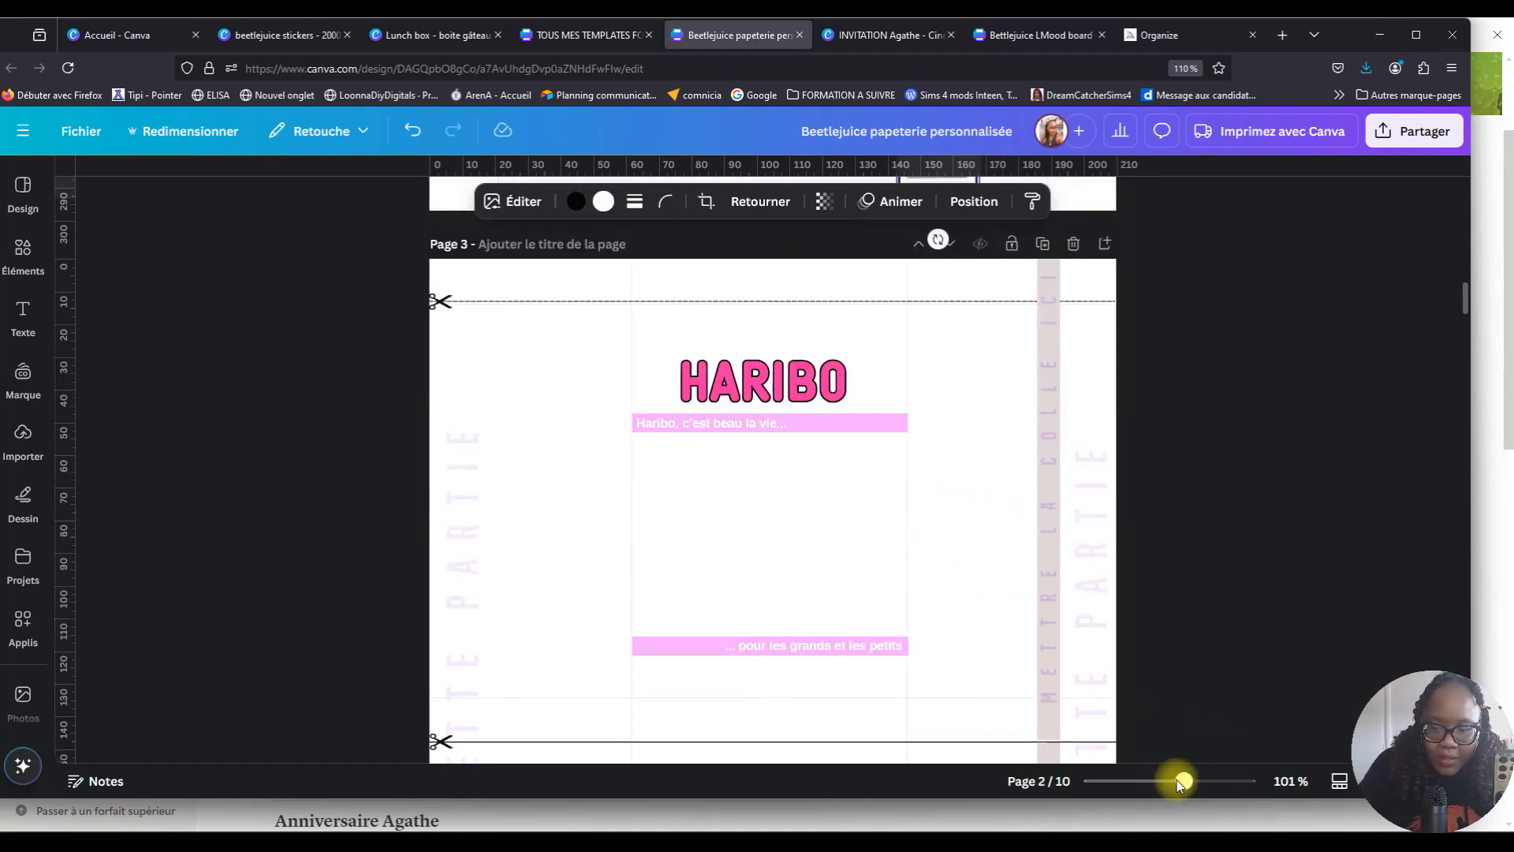
{"action": "scroll", "coordinate": [1048, 603], "scroll_direction": "up", "scroll_amount": 4}
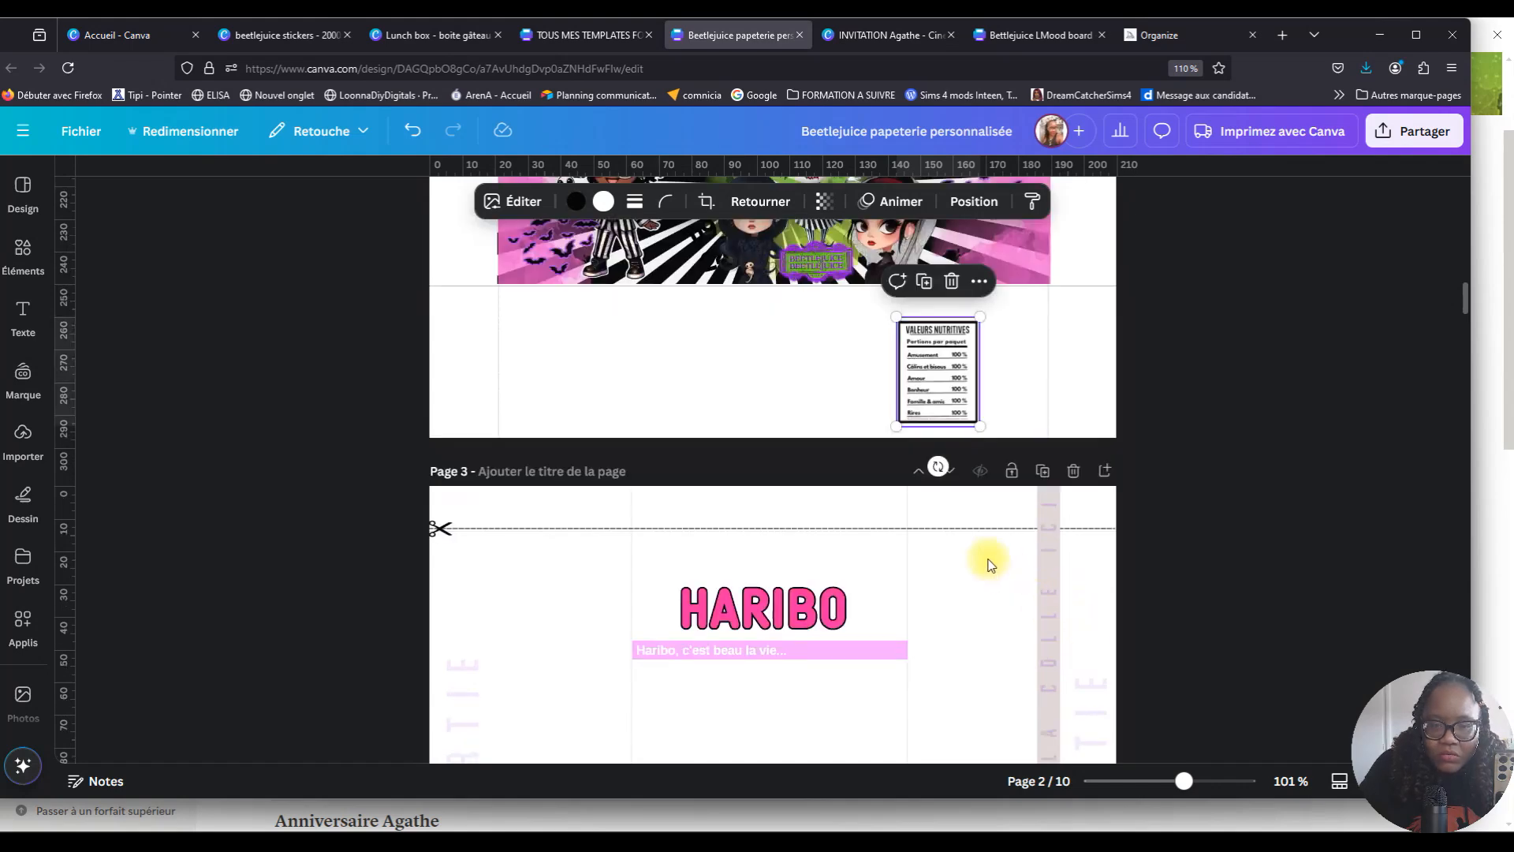
Examine the Kinder Bueno wrapper artwork on page 2 for elements to reuse on the Haribo template.
{"action": "scroll", "coordinate": [987, 557], "scroll_direction": "up", "scroll_amount": 3}
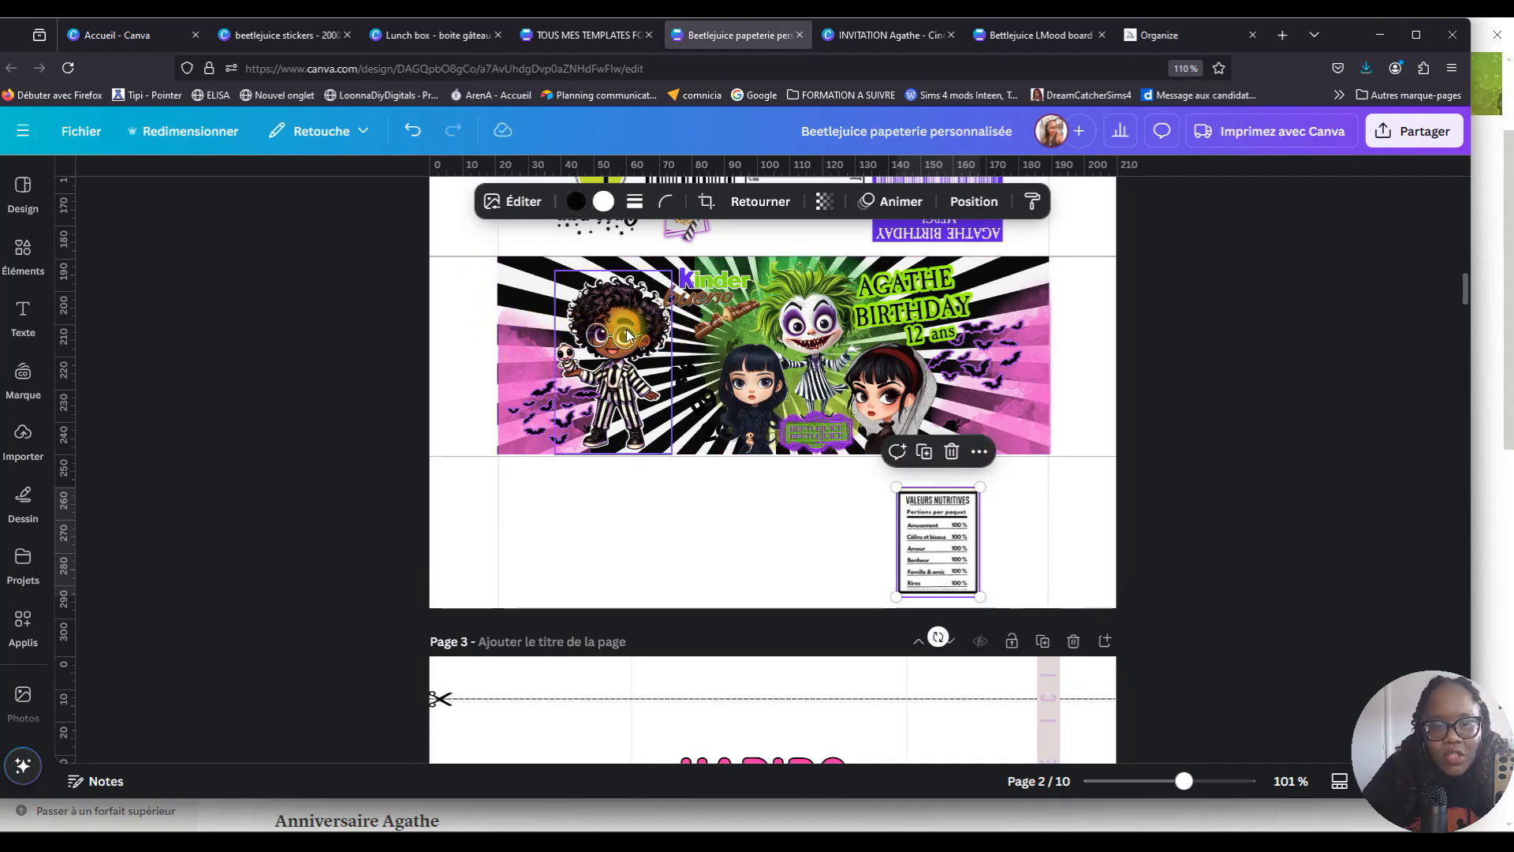
{"action": "left_click_drag", "start_coordinate": [1183, 781], "coordinate": [1194, 781]}
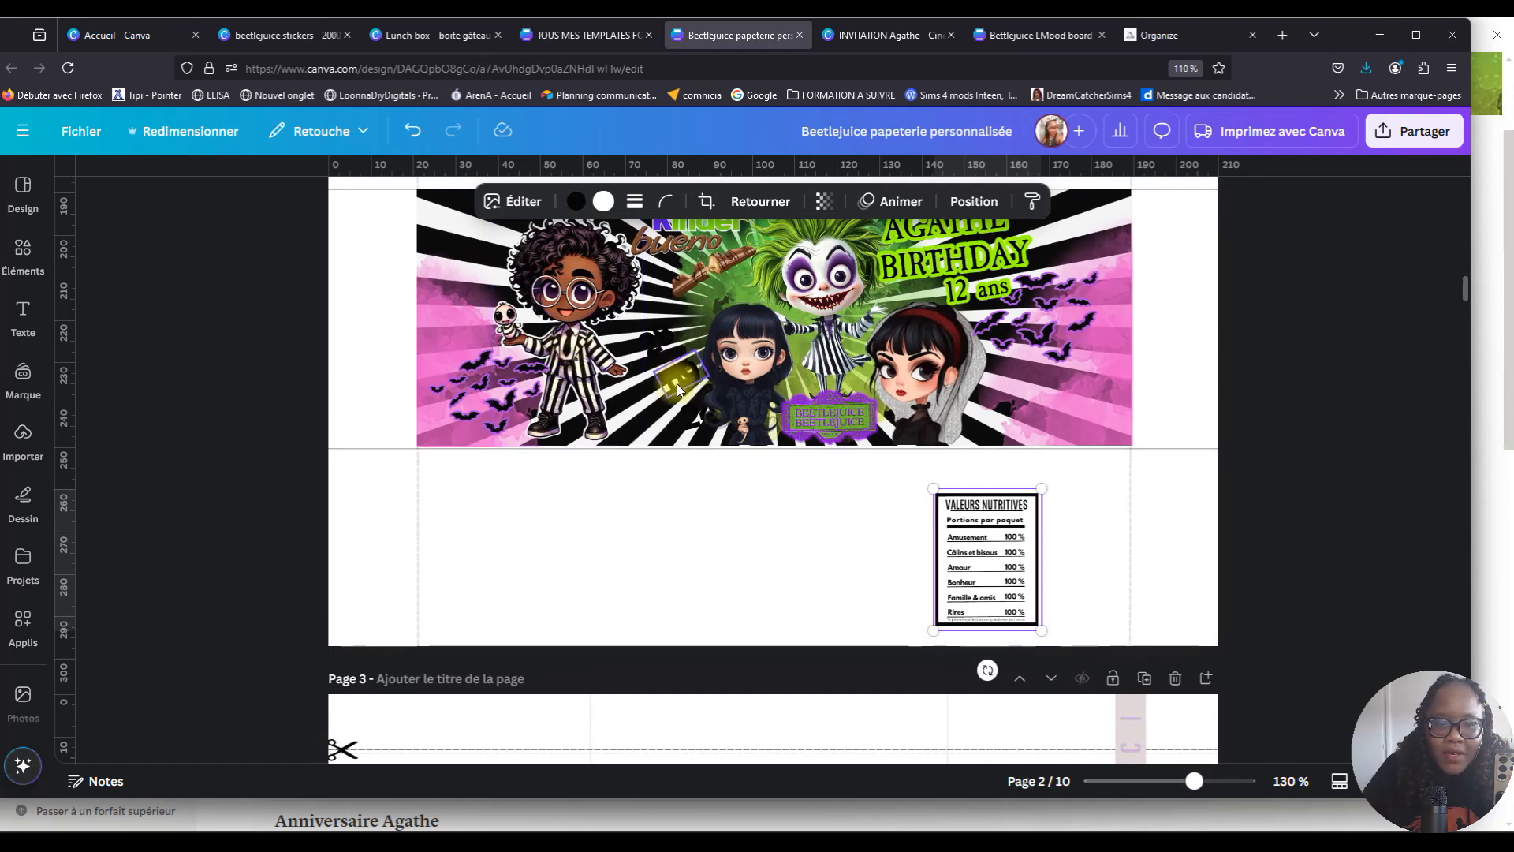
{"action": "scroll", "coordinate": [678, 394], "scroll_direction": "up", "scroll_amount": 2}
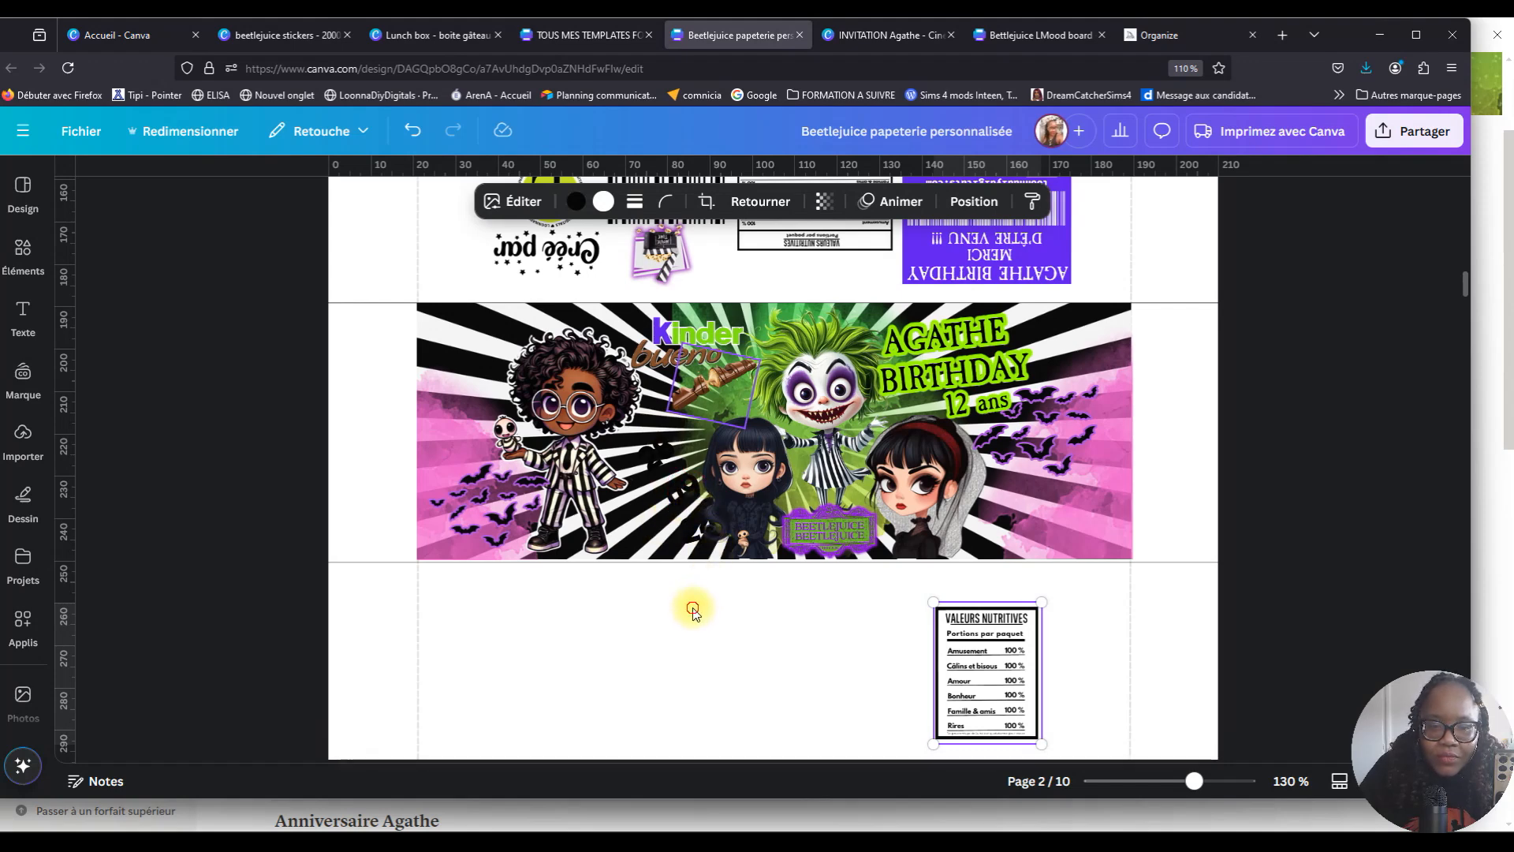
{"action": "left_click", "coordinate": [650, 661]}
{"action": "left_click", "coordinate": [351, 355]}
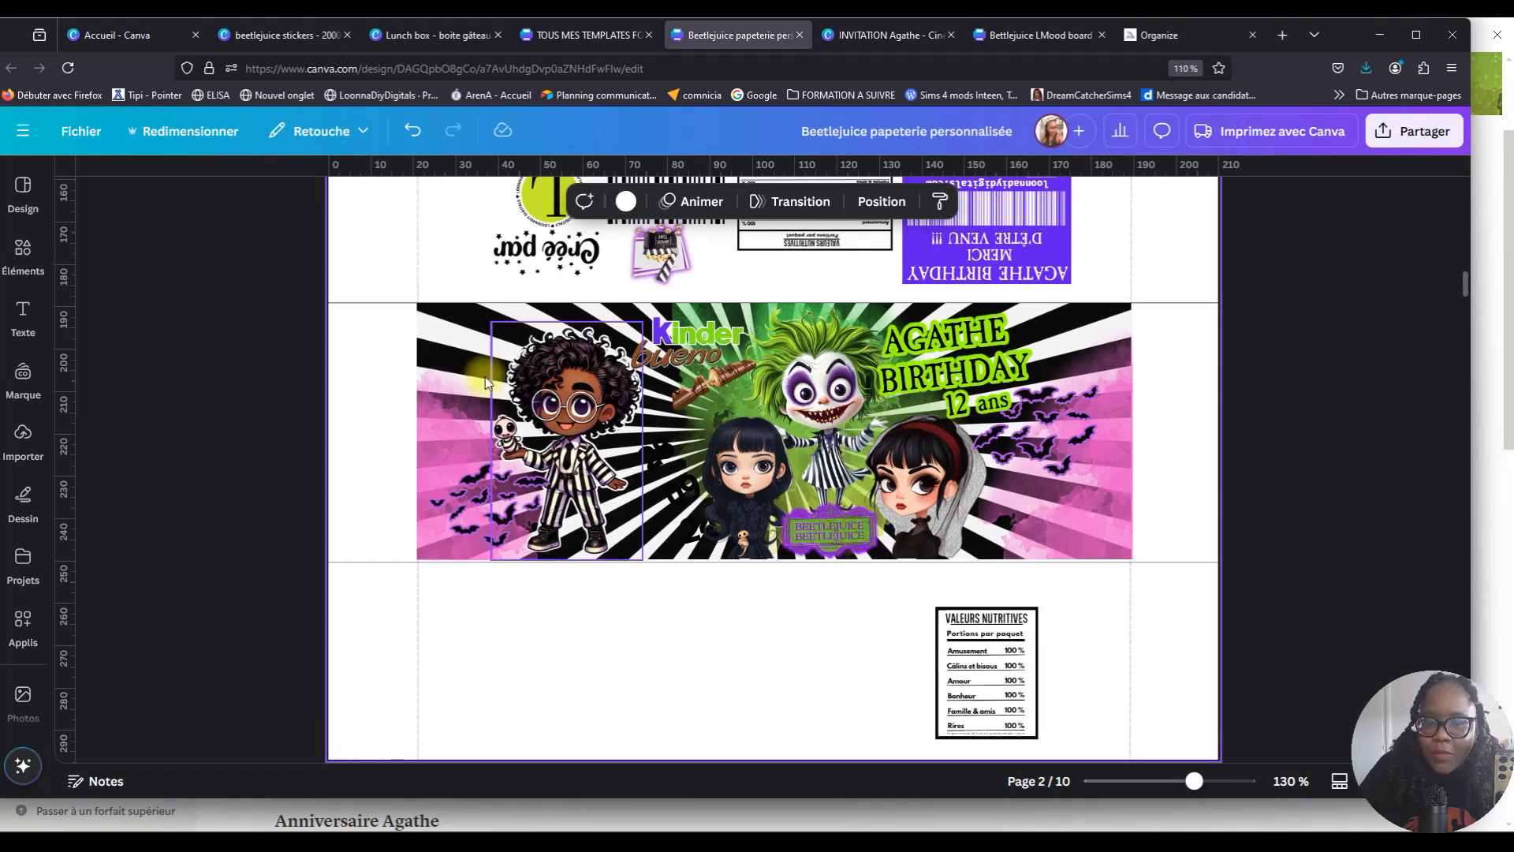
{"action": "left_click_drag", "start_coordinate": [755, 426], "coordinate": [1093, 517]}
{"action": "left_click", "coordinate": [698, 646]}
{"action": "scroll", "coordinate": [741, 598], "scroll_direction": "down", "scroll_amount": 5}
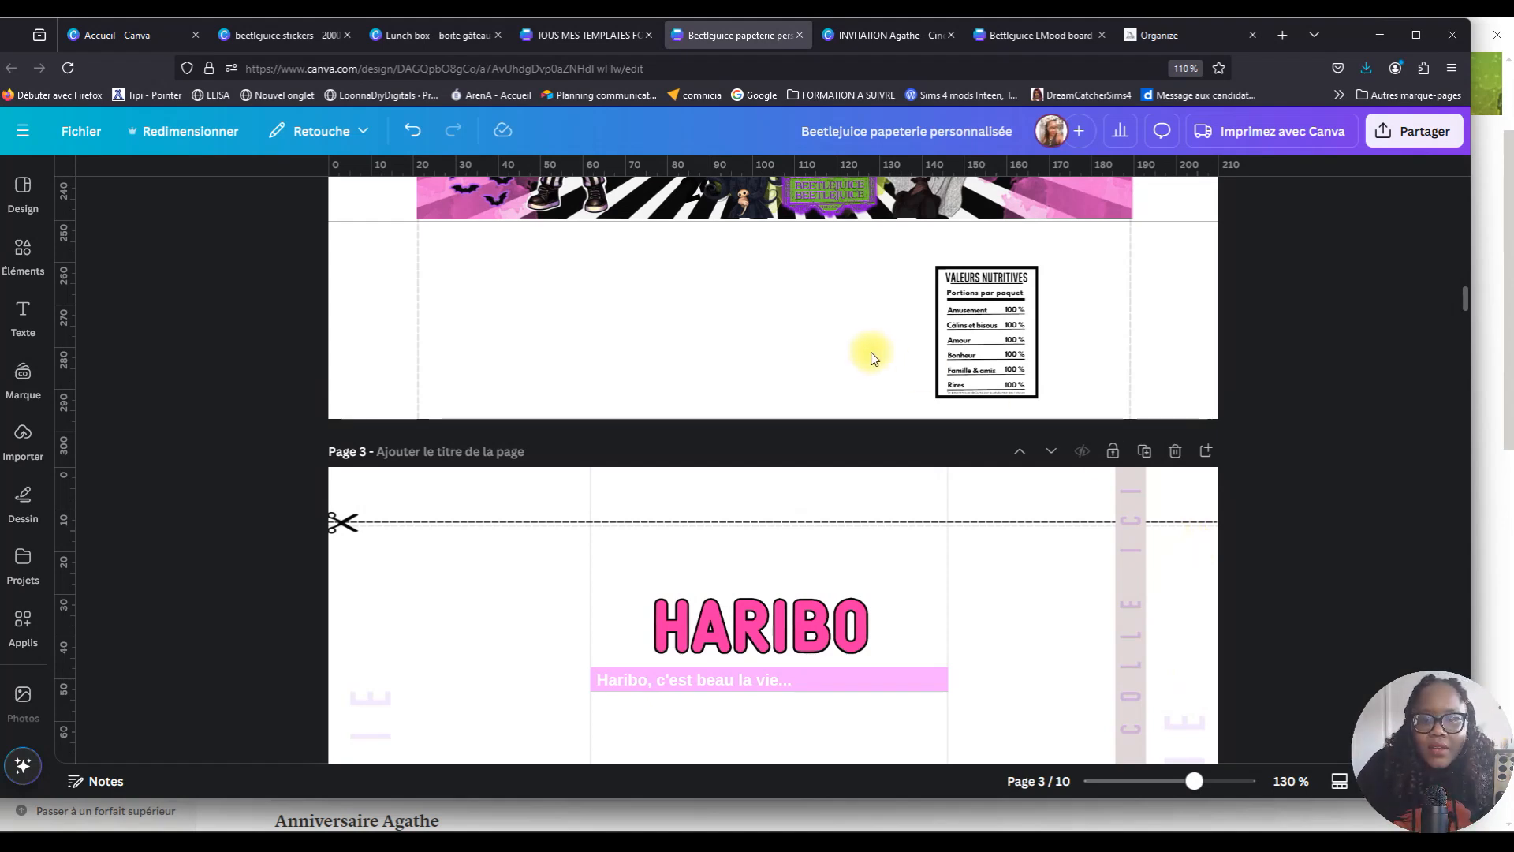
{"action": "scroll", "coordinate": [848, 328], "scroll_direction": "down", "scroll_amount": 2, "text": "ctrl"}
{"action": "scroll", "coordinate": [849, 328], "scroll_direction": "up", "scroll_amount": 3}
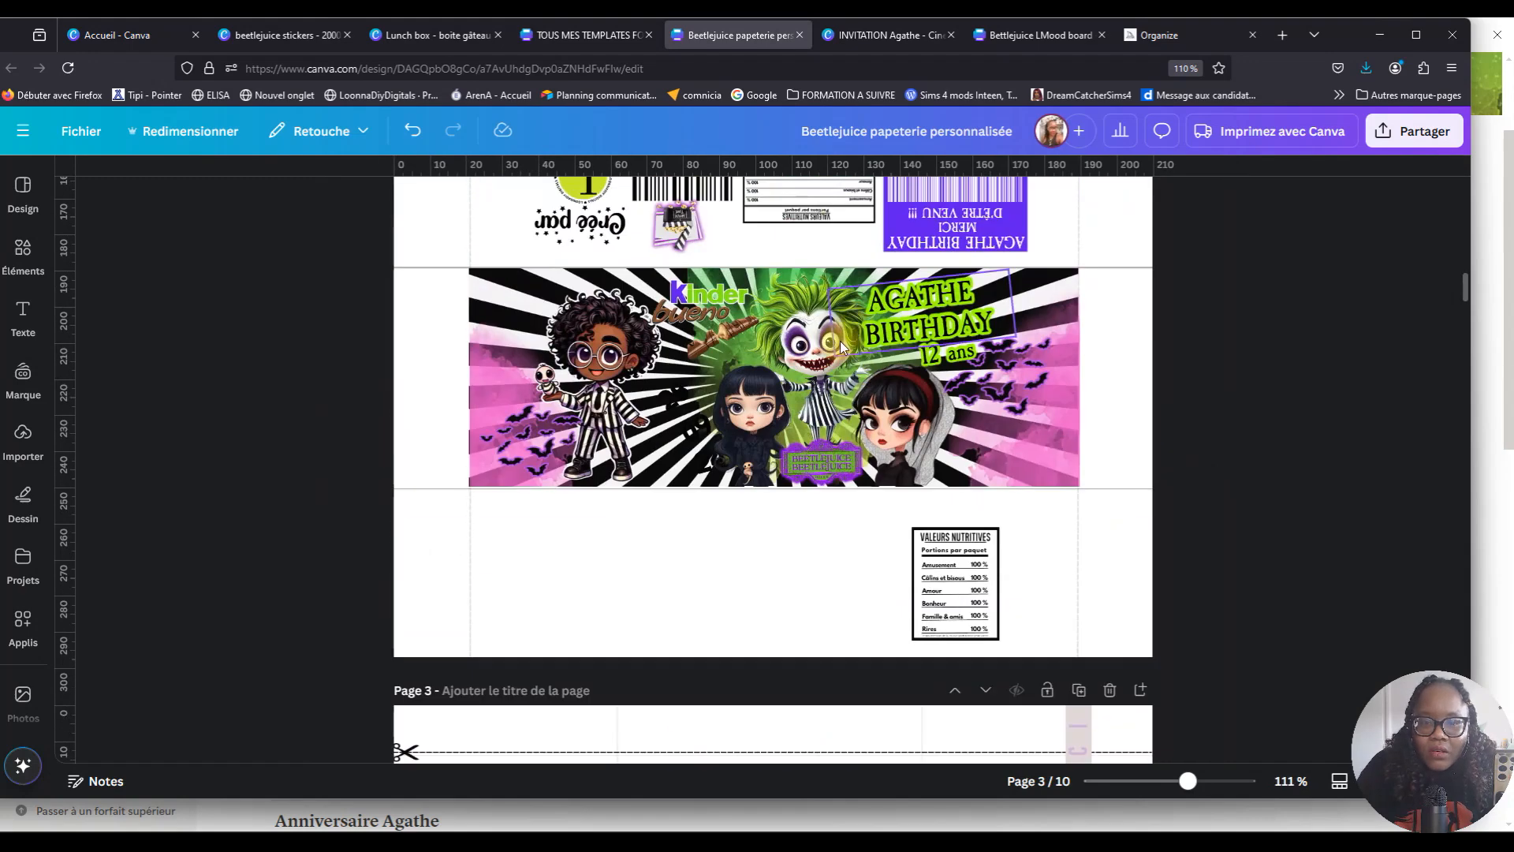
Move the black-and-white sunburst background from the page 2 Kinder Bueno wrapper onto the upper Haribo template on page 3.
{"action": "left_click", "coordinate": [500, 286]}
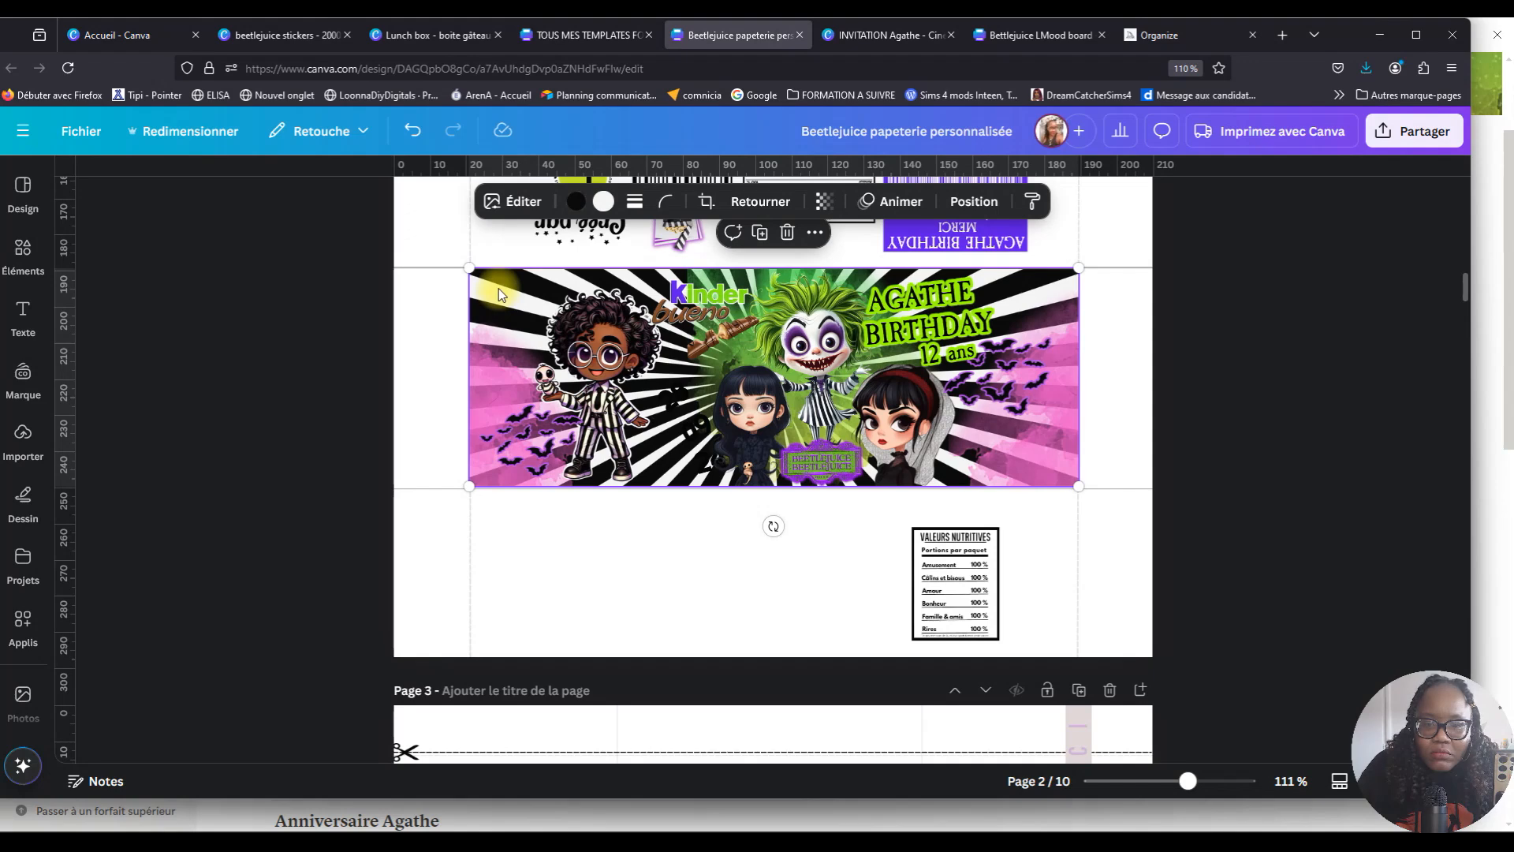
{"action": "left_click_drag", "start_coordinate": [498, 287], "coordinate": [544, 487]}
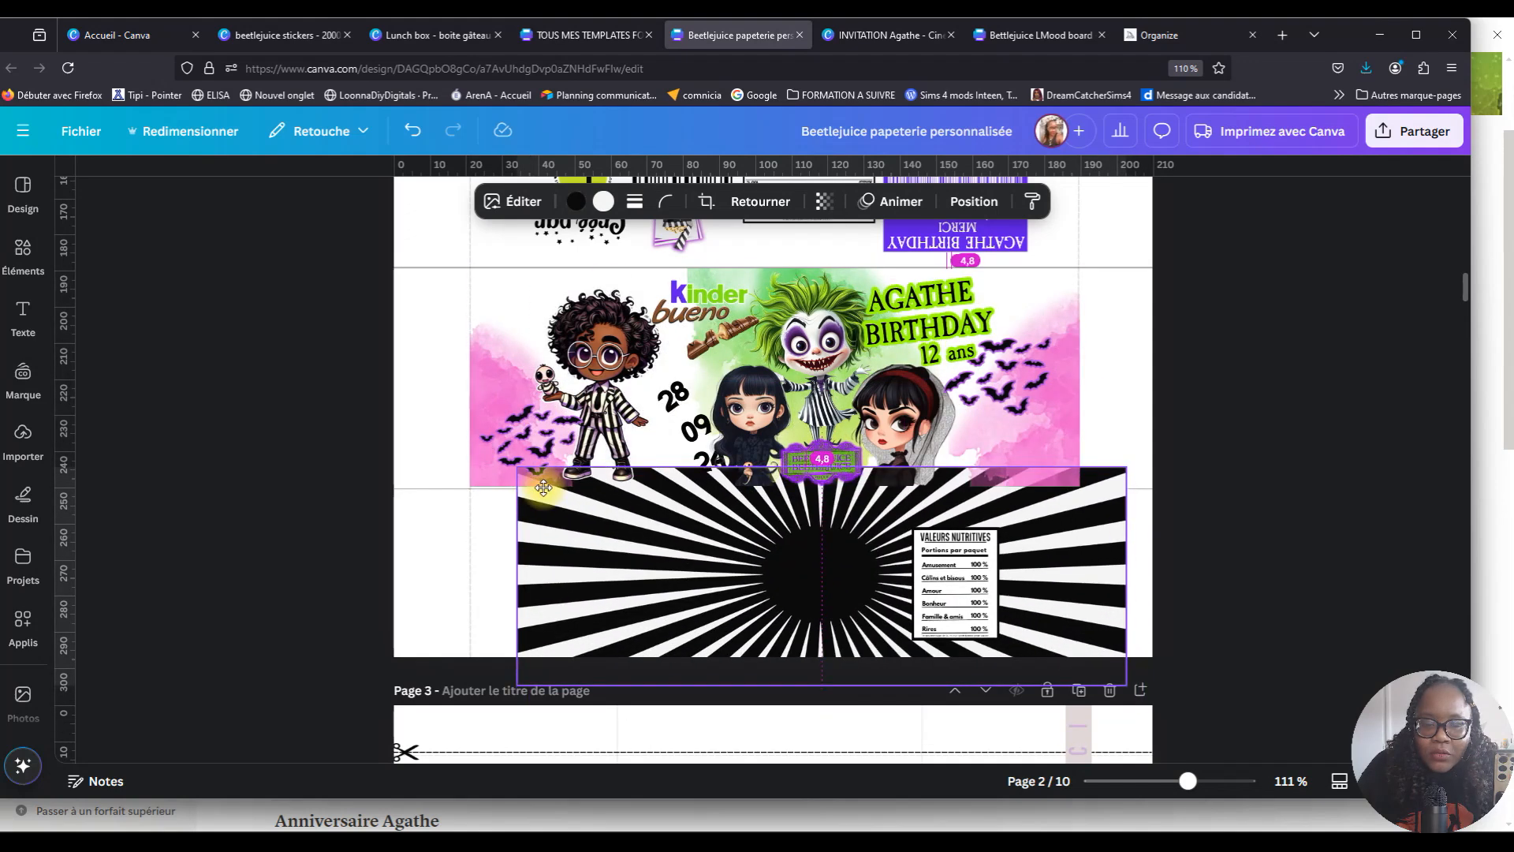
{"action": "scroll", "coordinate": [645, 438], "scroll_direction": "down", "scroll_amount": 3}
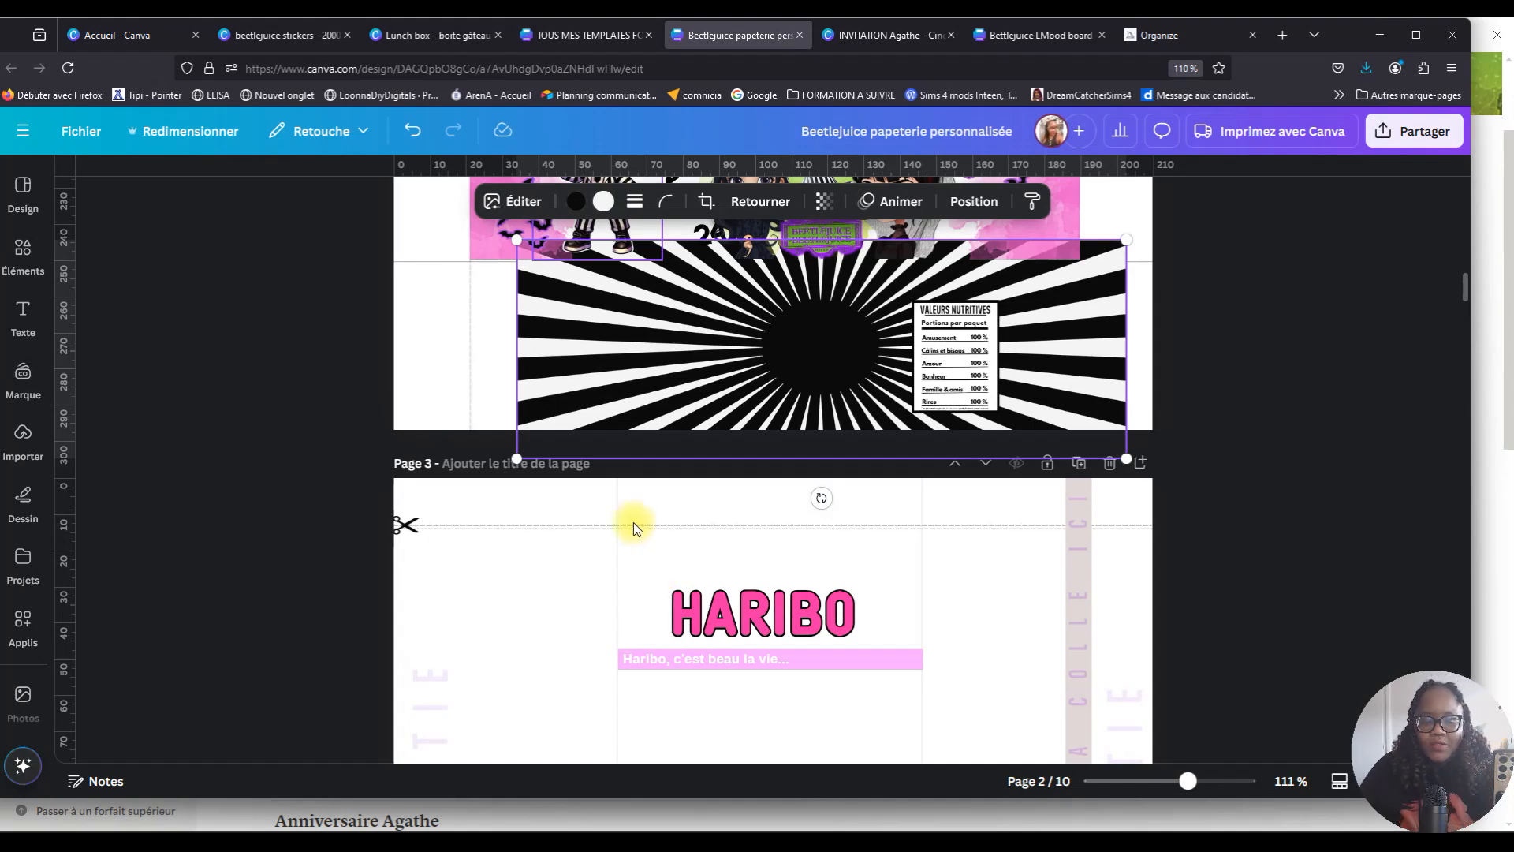
{"action": "scroll", "coordinate": [698, 560], "scroll_direction": "down", "scroll_amount": 3}
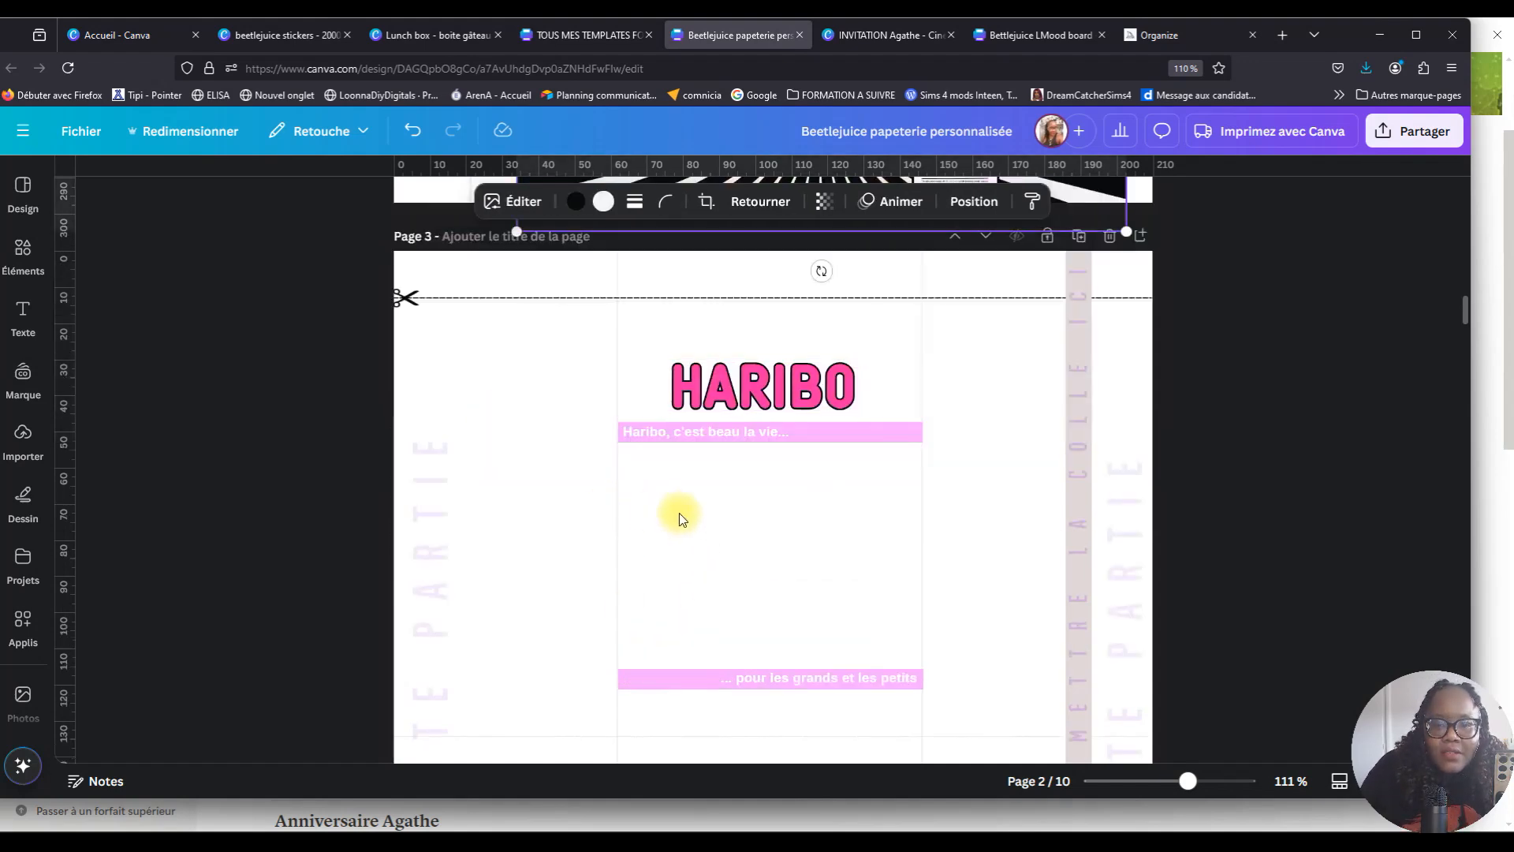
{"action": "scroll", "coordinate": [751, 450], "scroll_direction": "up", "scroll_amount": 2}
{"action": "left_click_drag", "start_coordinate": [707, 331], "coordinate": [679, 569]}
{"action": "scroll", "coordinate": [835, 490], "scroll_direction": "down", "scroll_amount": 4}
{"action": "left_click_drag", "start_coordinate": [866, 354], "coordinate": [776, 457]}
{"action": "scroll", "coordinate": [745, 435], "scroll_direction": "up", "scroll_amount": 2}
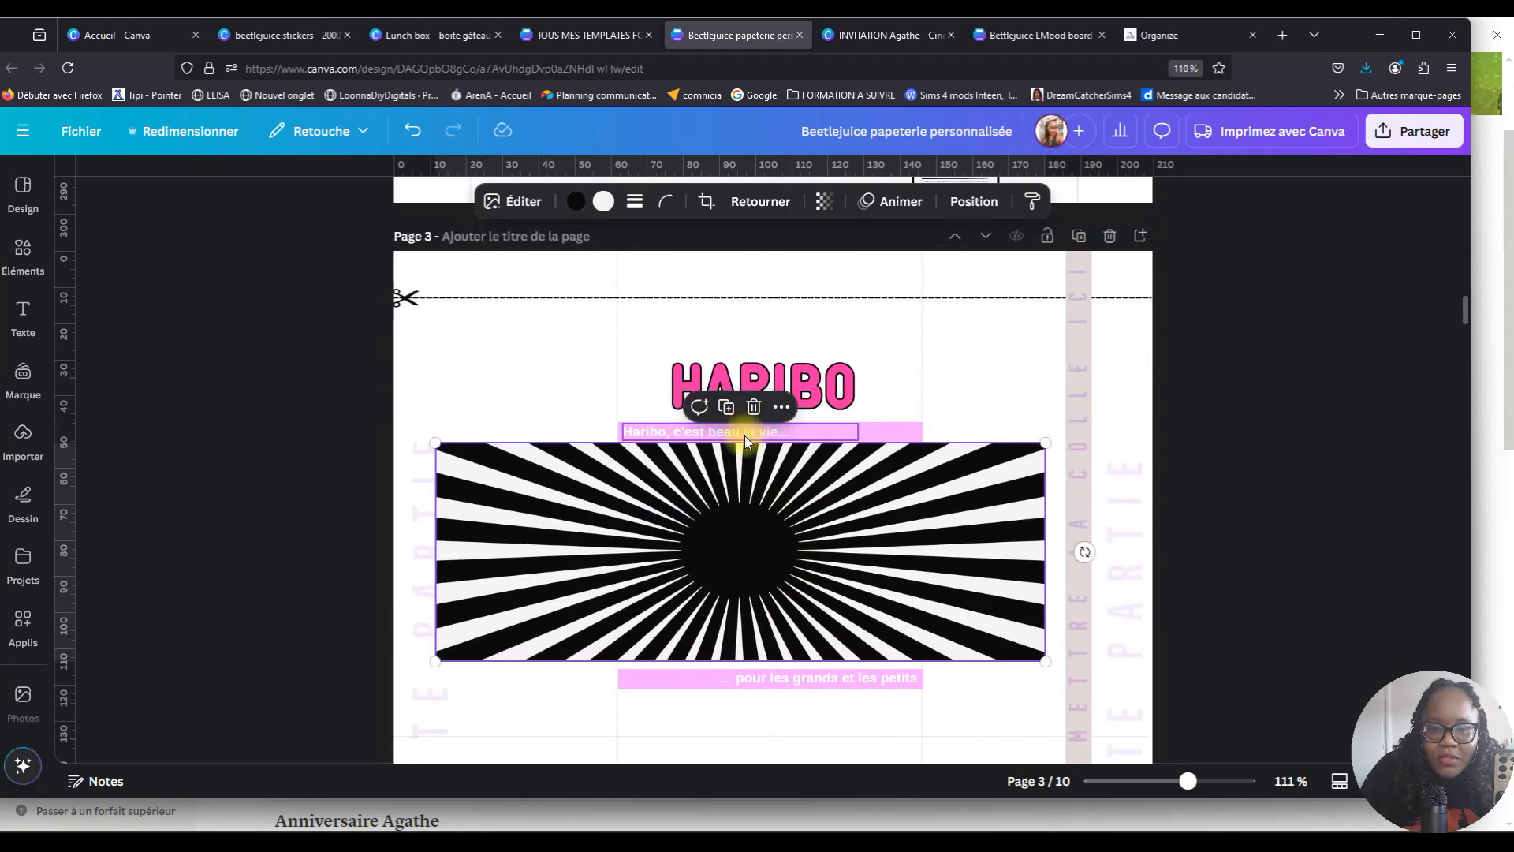
{"action": "left_click", "coordinate": [946, 400]}
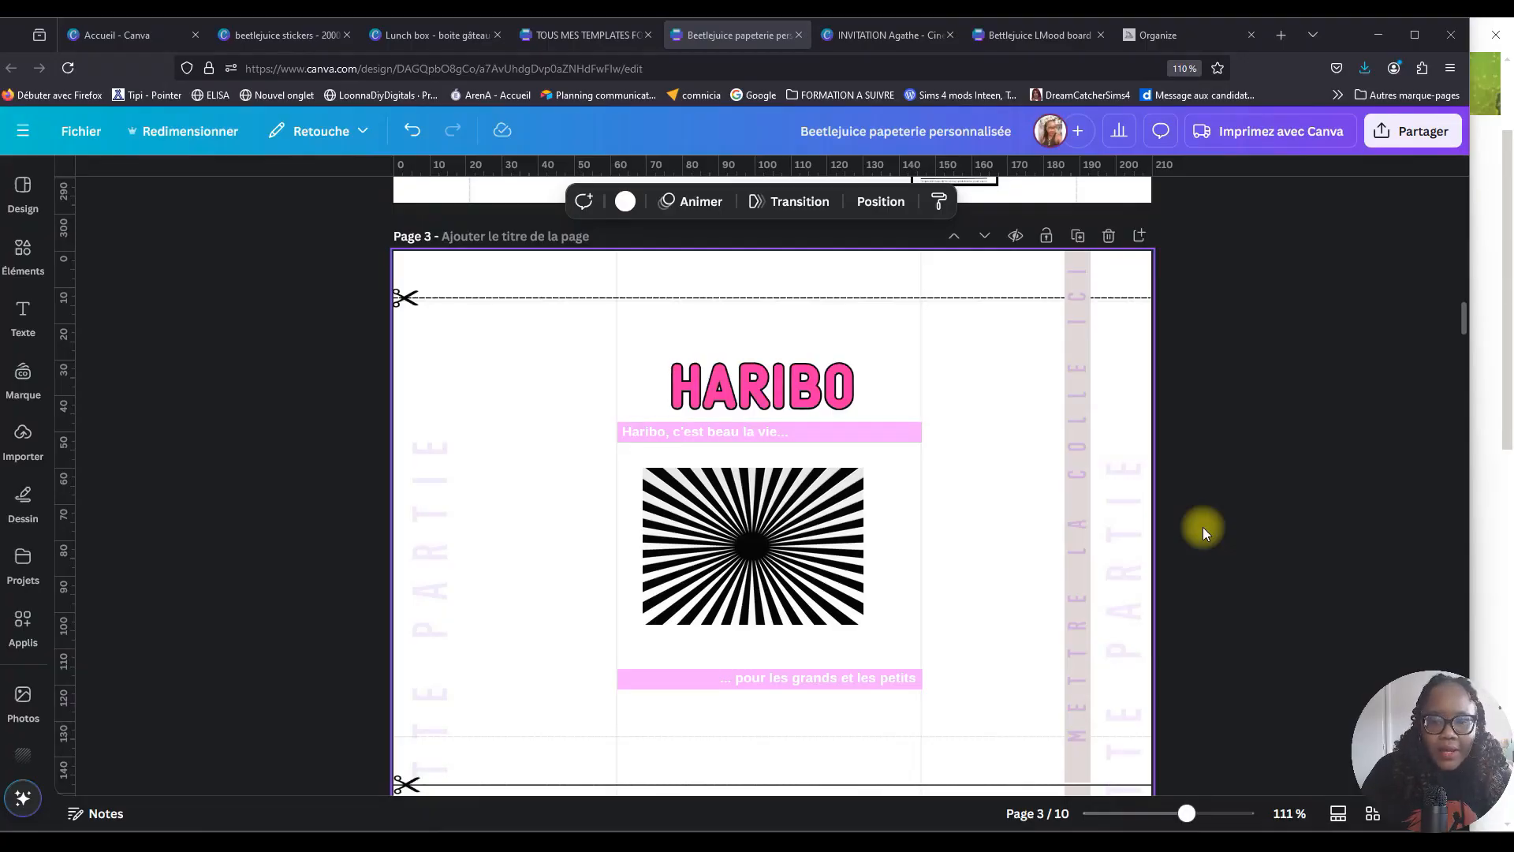
Try to enlarge the sunburst image between the upper Haribo template's cutting lines and trim its side edges.
{"action": "mouse_move", "coordinate": [801, 550]}
{"action": "left_mouse_down"}
{"action": "mouse_move", "coordinate": [787, 511]}
{"action": "mouse_move", "coordinate": [805, 536]}
{"action": "left_mouse_up"}
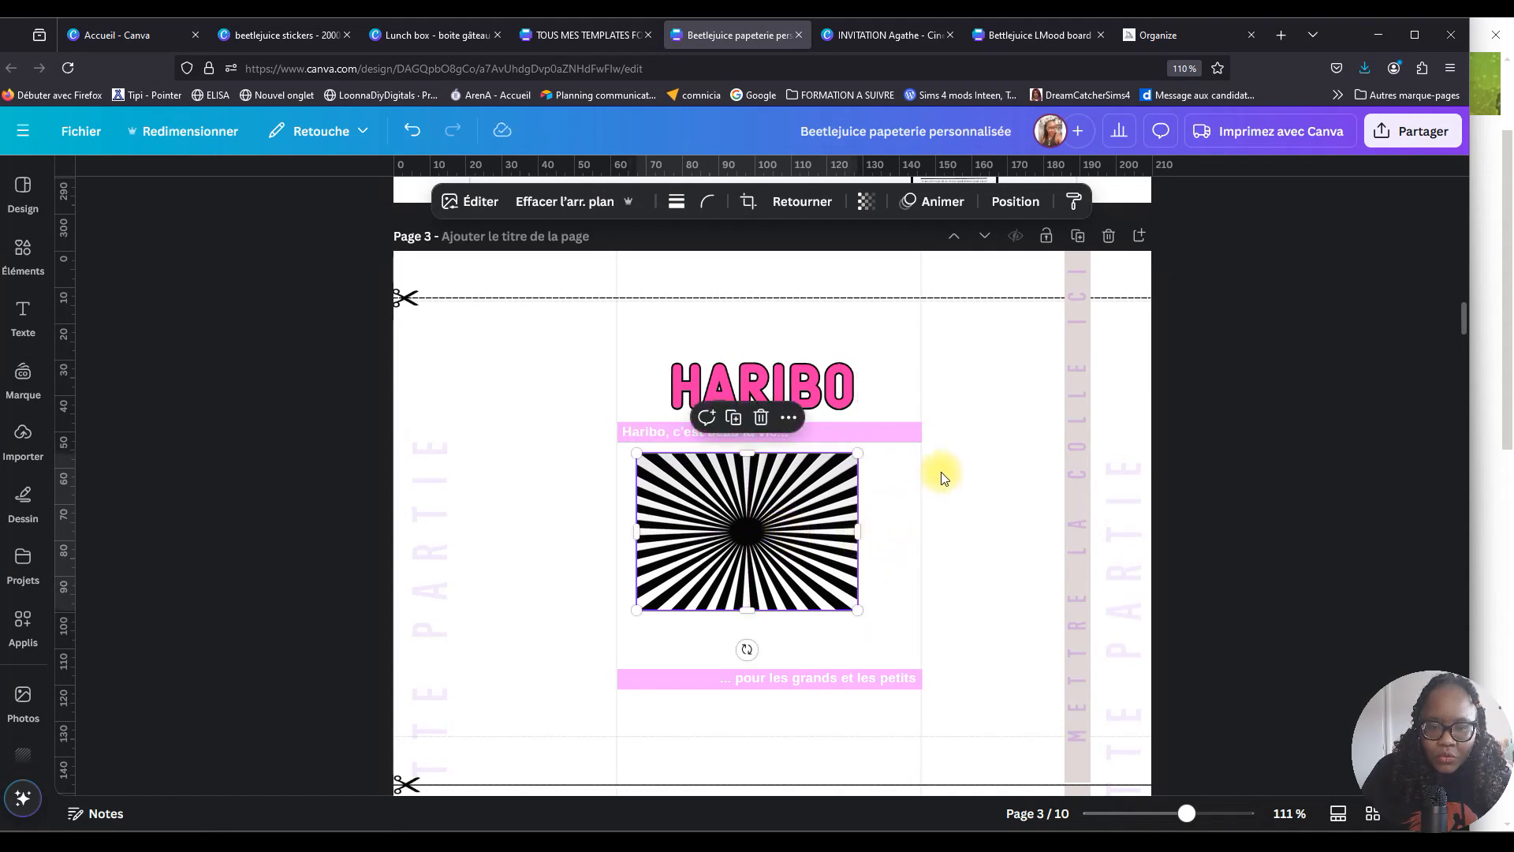
{"action": "scroll", "coordinate": [825, 449], "scroll_direction": "up", "scroll_amount": 3}
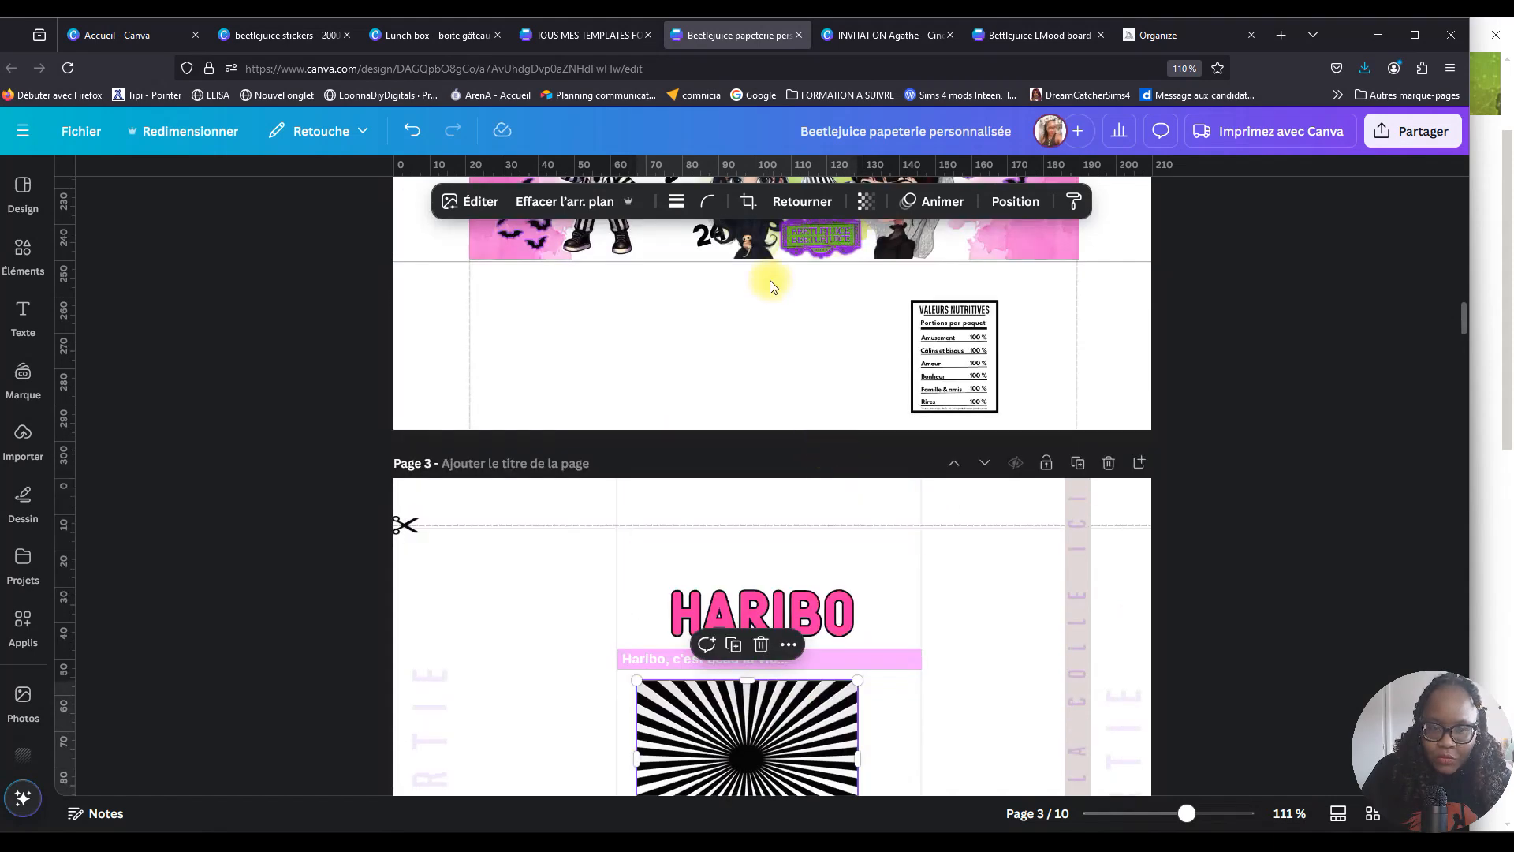
{"action": "scroll", "coordinate": [816, 585], "scroll_direction": "down", "scroll_amount": 1}
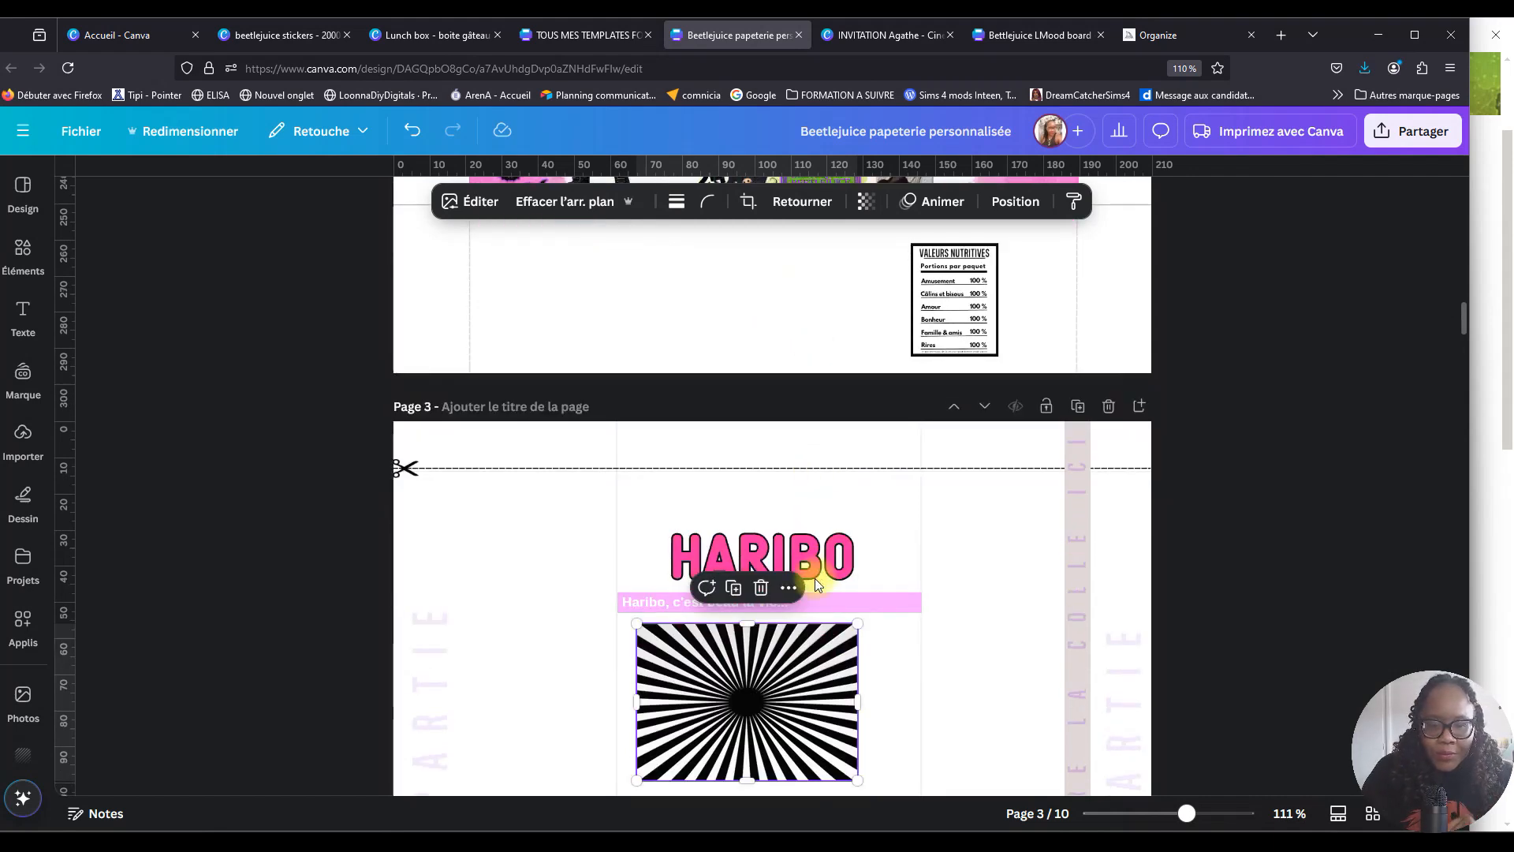
{"action": "scroll", "coordinate": [930, 512], "scroll_direction": "down", "scroll_amount": 3}
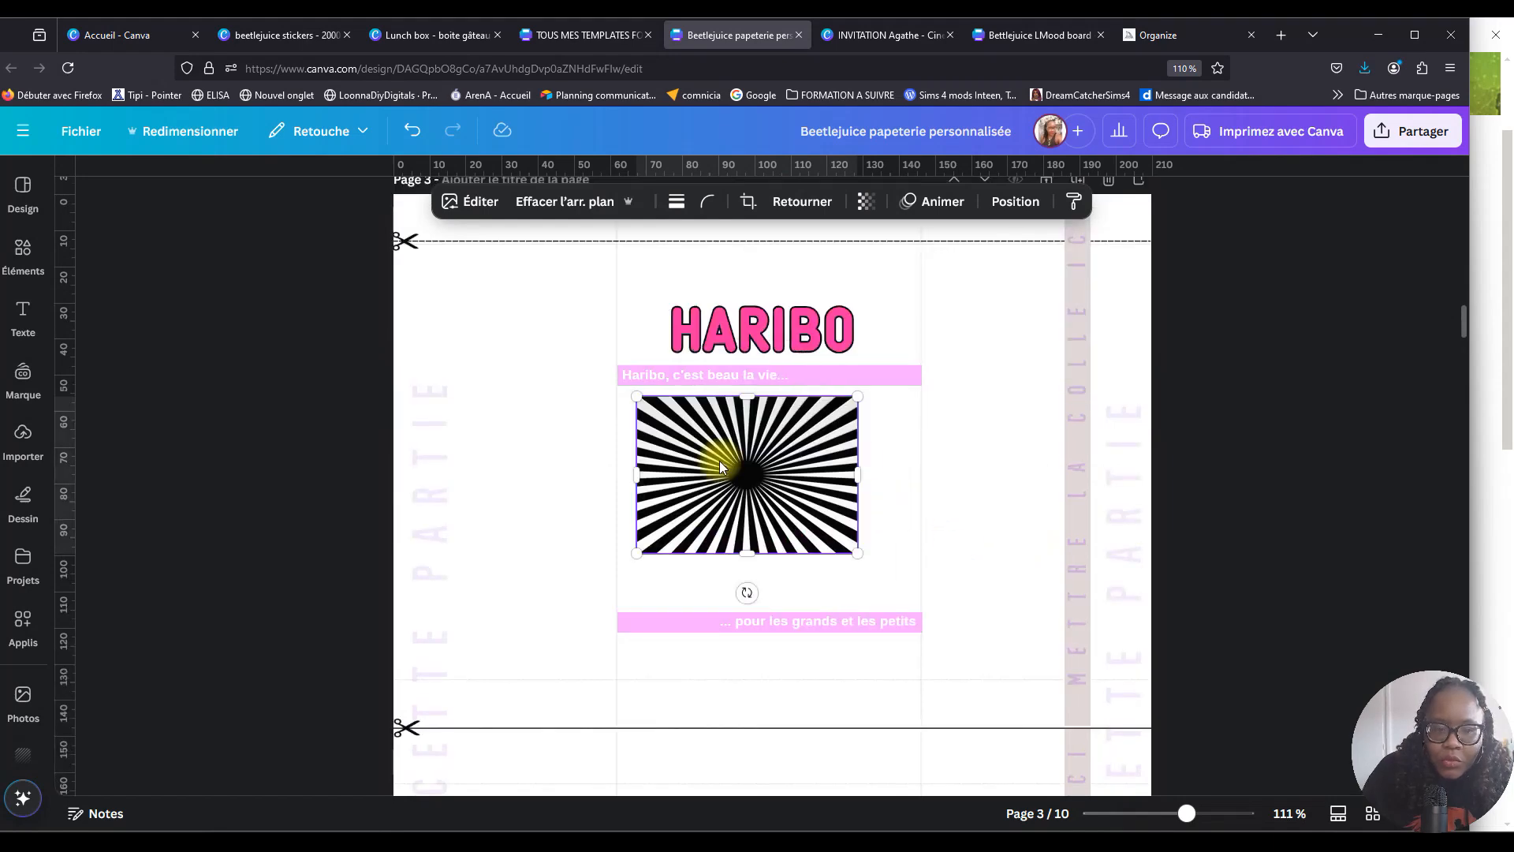
{"action": "left_click", "coordinate": [435, 492]}
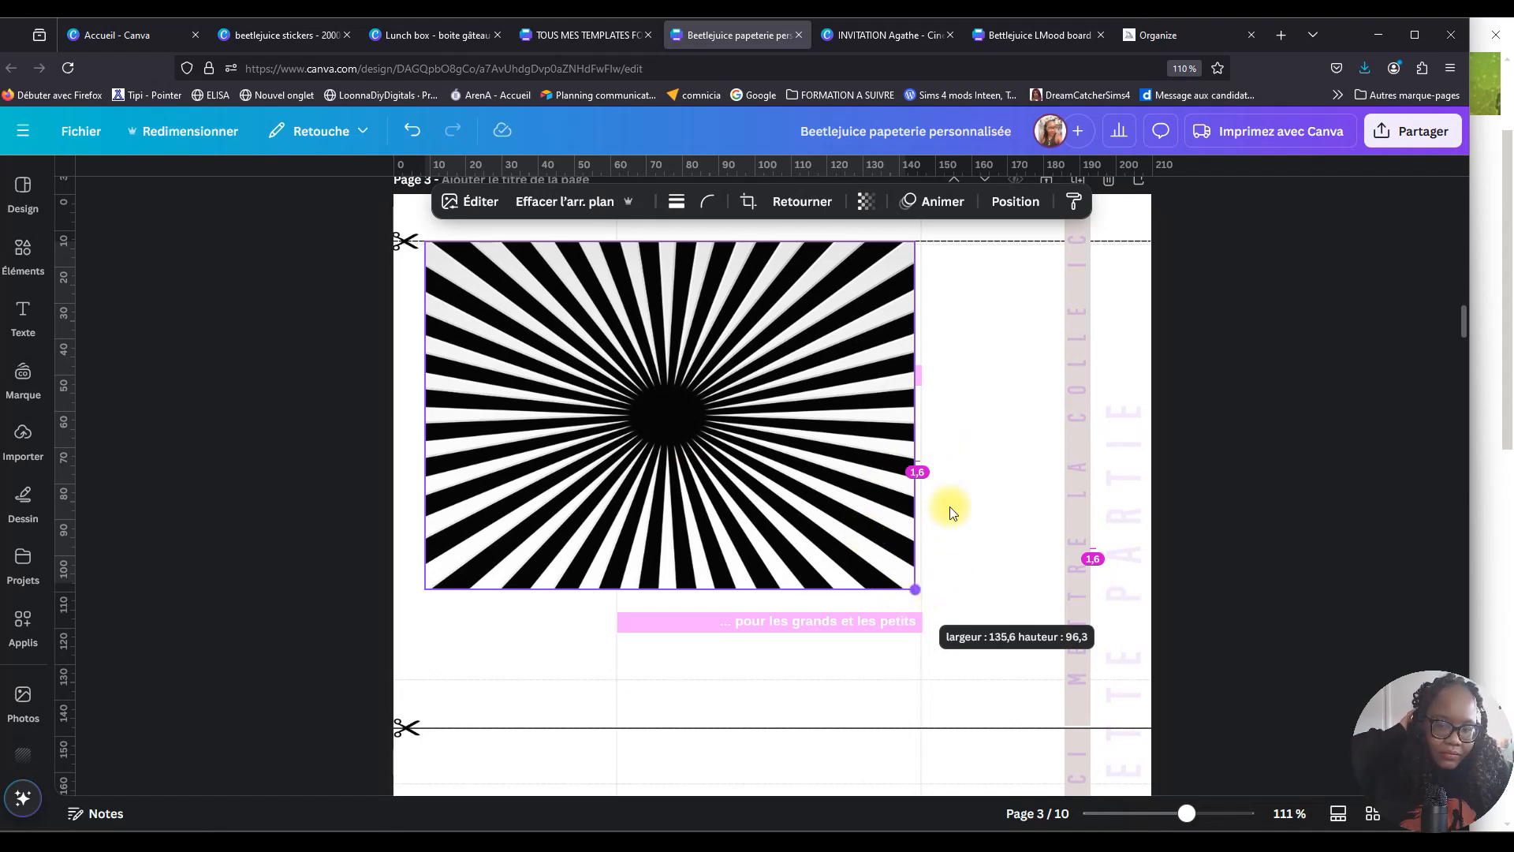
{"action": "left_click_drag", "start_coordinate": [949, 506], "coordinate": [951, 511]}
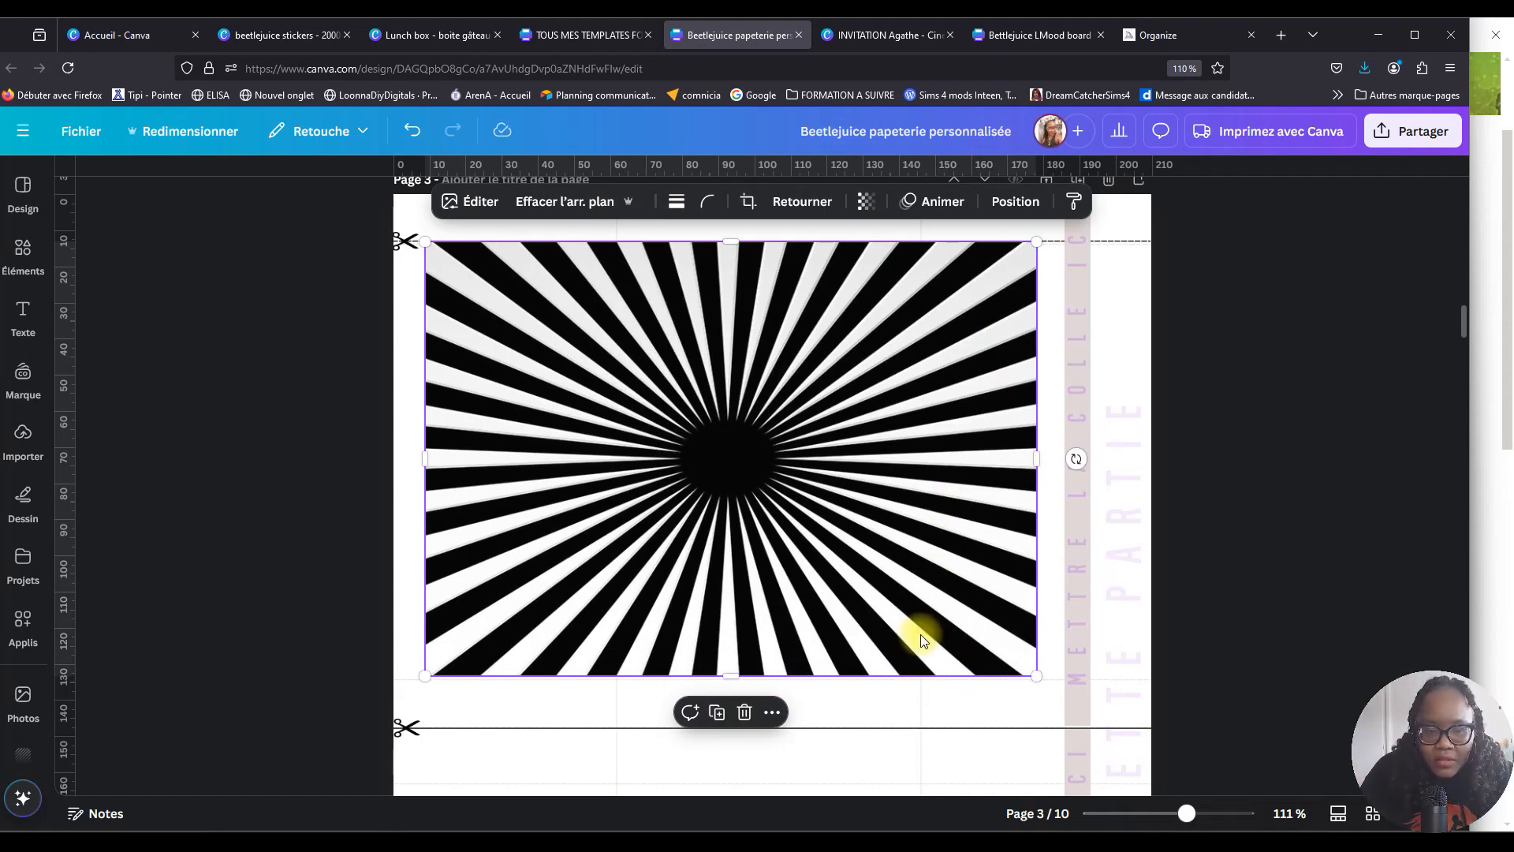
{"action": "left_click_drag", "start_coordinate": [1036, 675], "coordinate": [1095, 750]}
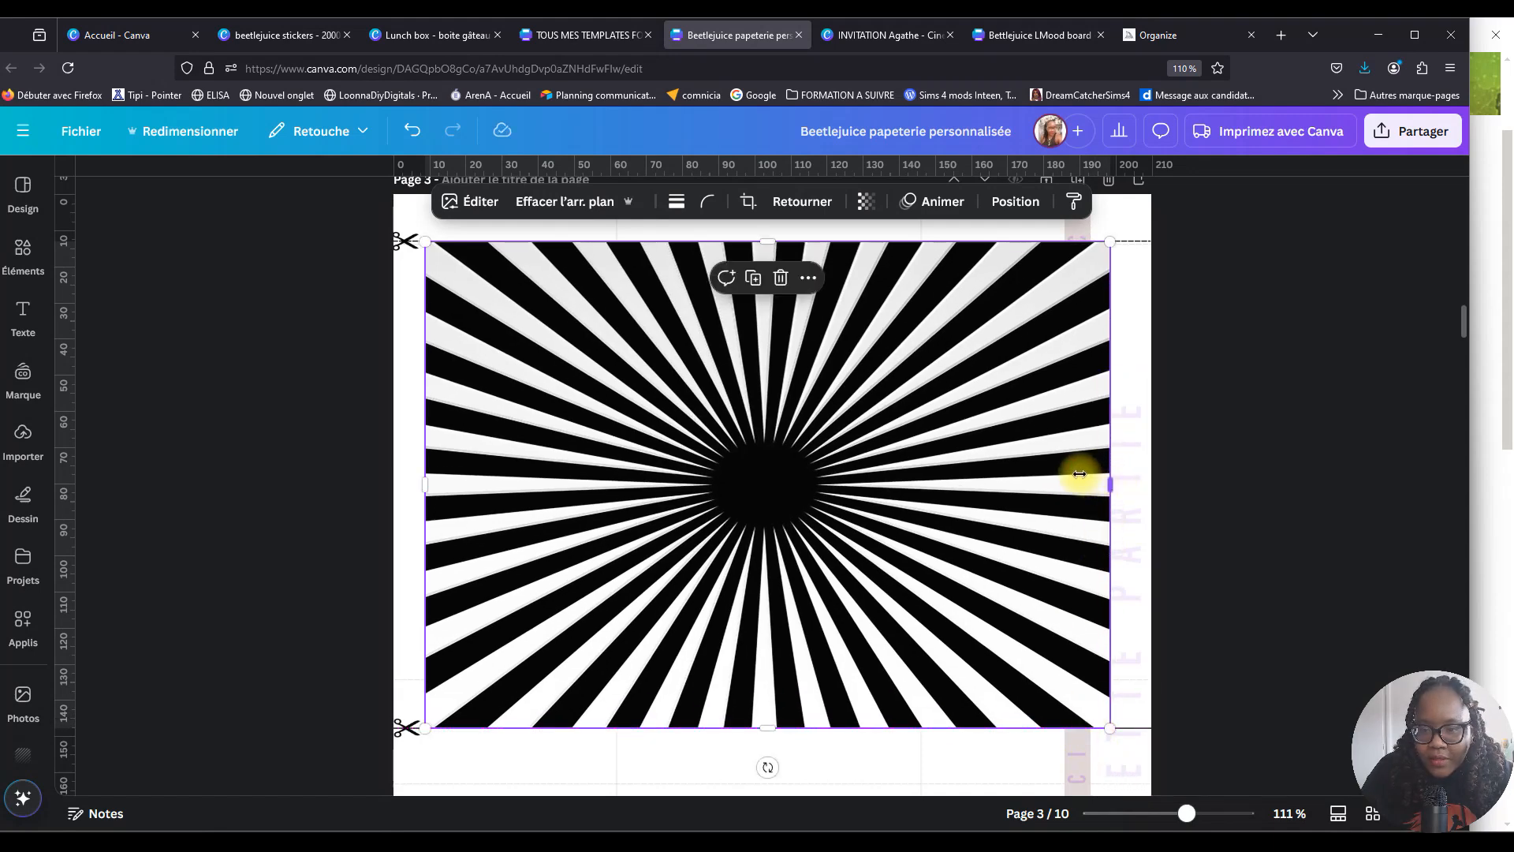
{"action": "left_click_drag", "start_coordinate": [1104, 484], "coordinate": [1115, 514]}
{"action": "left_click", "coordinate": [1111, 768]}
{"action": "left_click", "coordinate": [1052, 518]}
{"action": "mouse_move", "coordinate": [1112, 489]}
{"action": "left_mouse_down"}
{"action": "mouse_move", "coordinate": [1061, 477]}
{"action": "mouse_move", "coordinate": [1086, 480]}
{"action": "left_mouse_up"}
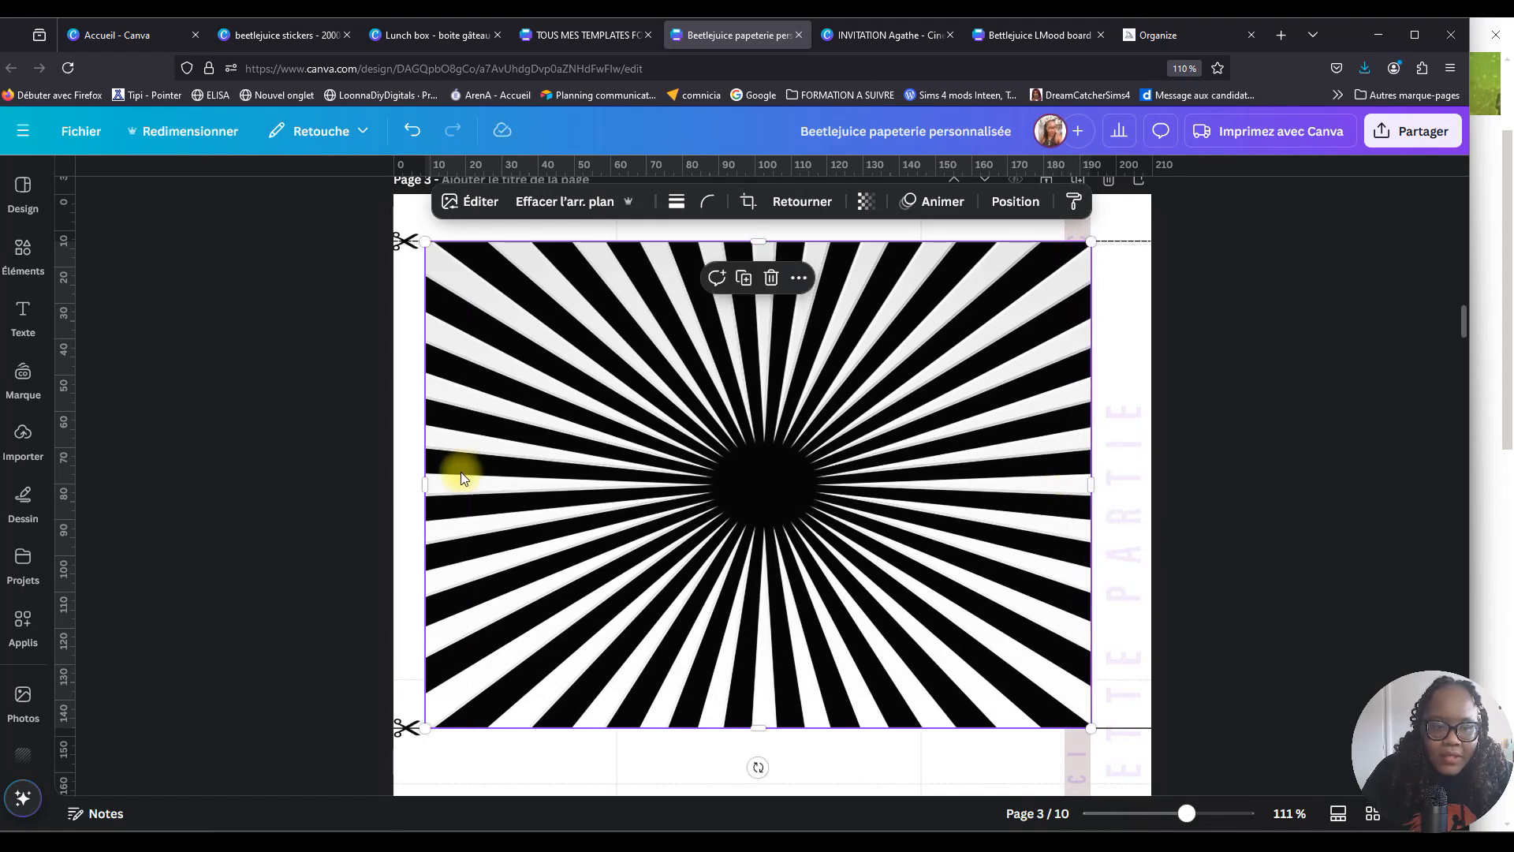
{"action": "left_click_drag", "start_coordinate": [426, 482], "coordinate": [541, 490]}
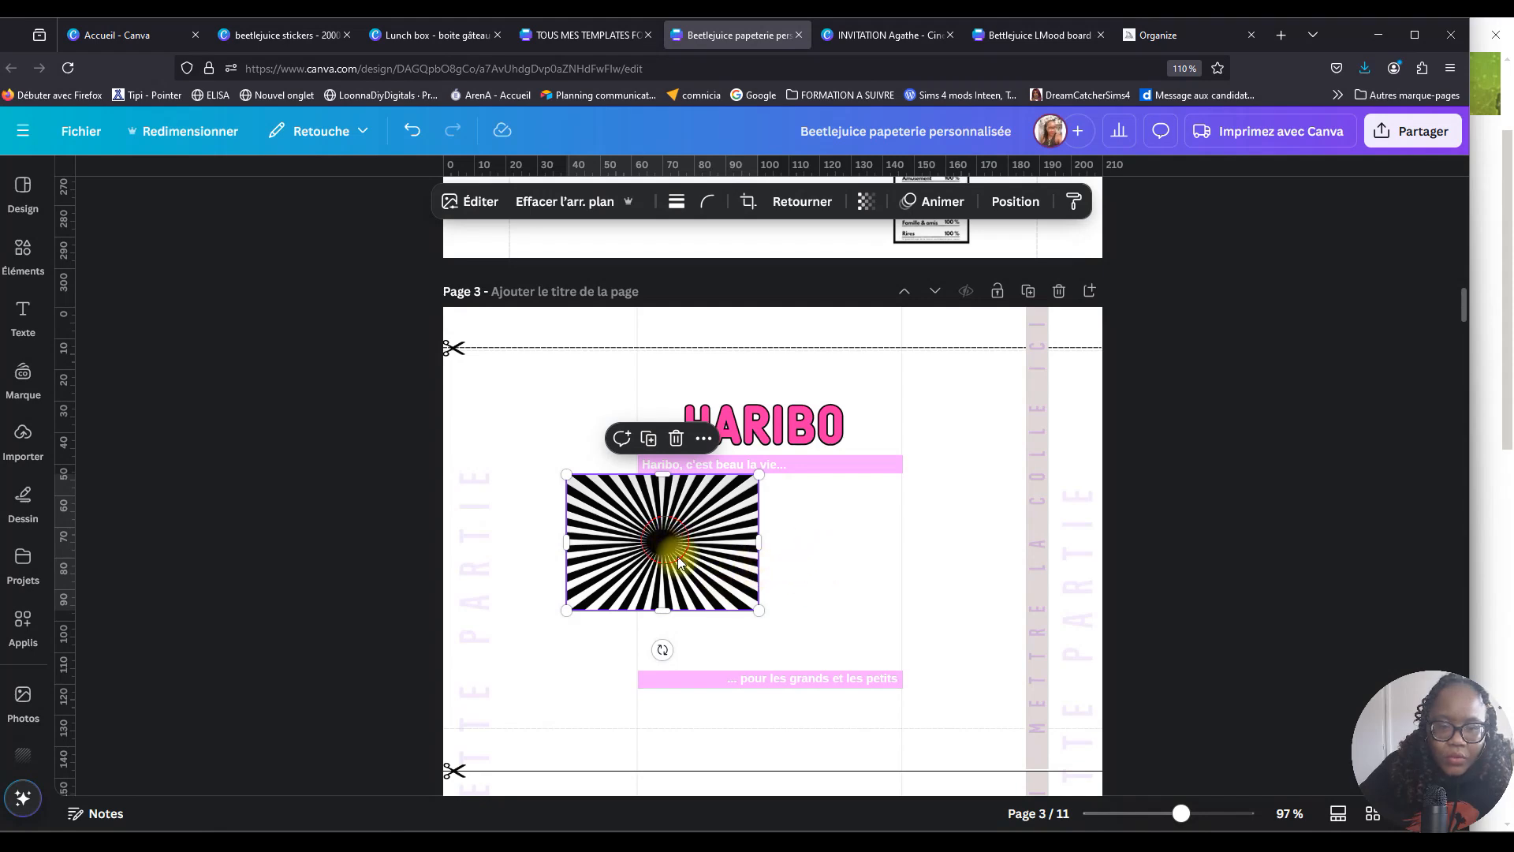
{"action": "key", "text": "ctrl+z"}
Align the sunburst with the upper Haribo template's upper cutting line and enlarge it to about 175 mm wide, reaching the lower cutting line.
{"action": "left_click_drag", "start_coordinate": [629, 520], "coordinate": [605, 444]}
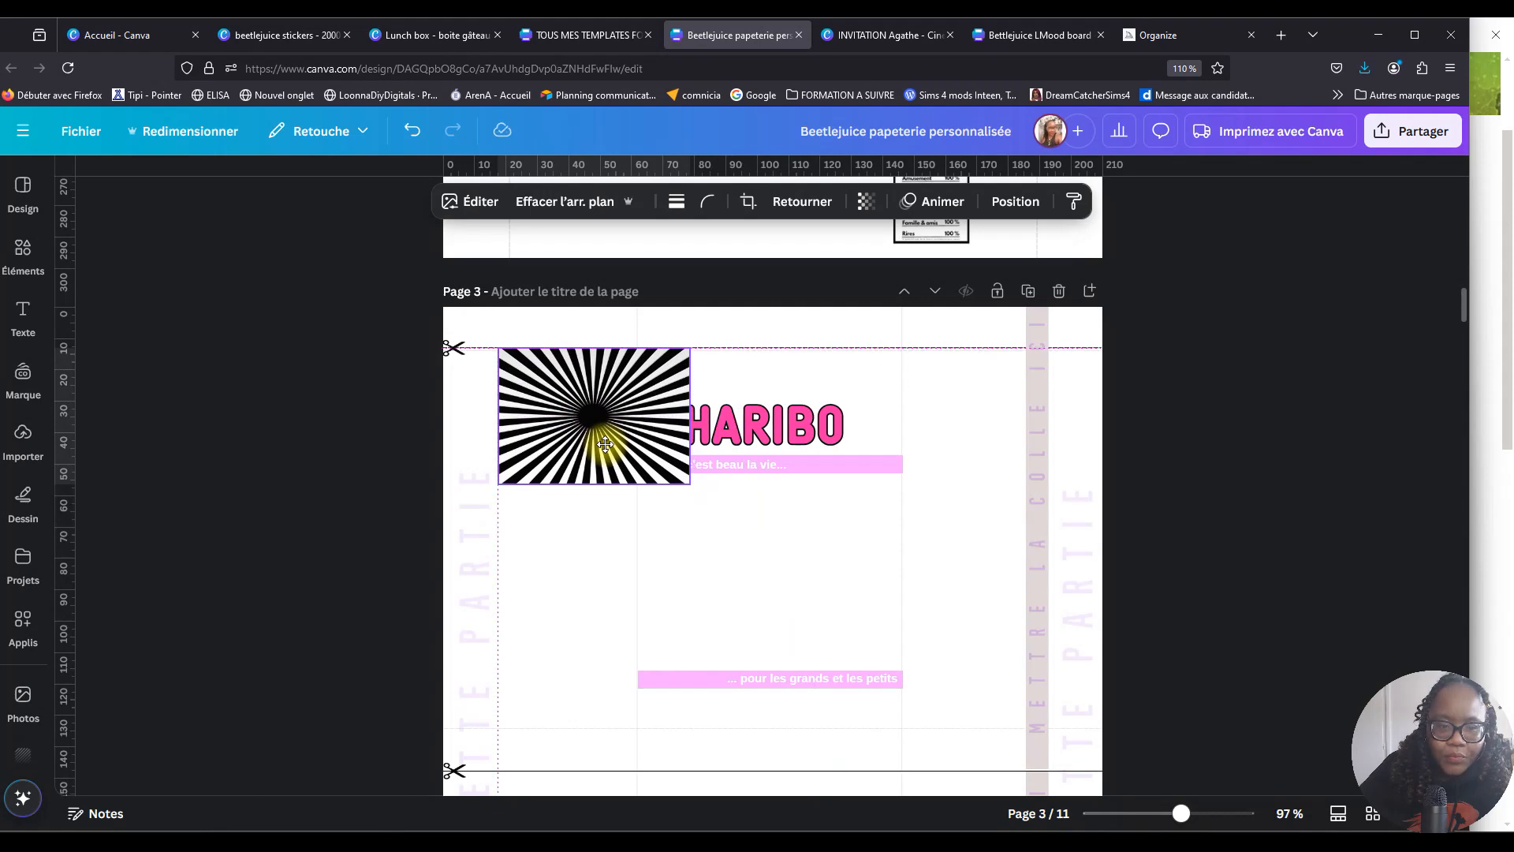
{"action": "left_click_drag", "start_coordinate": [691, 484], "coordinate": [1066, 714]}
{"action": "left_click_drag", "start_coordinate": [774, 739], "coordinate": [779, 760]}
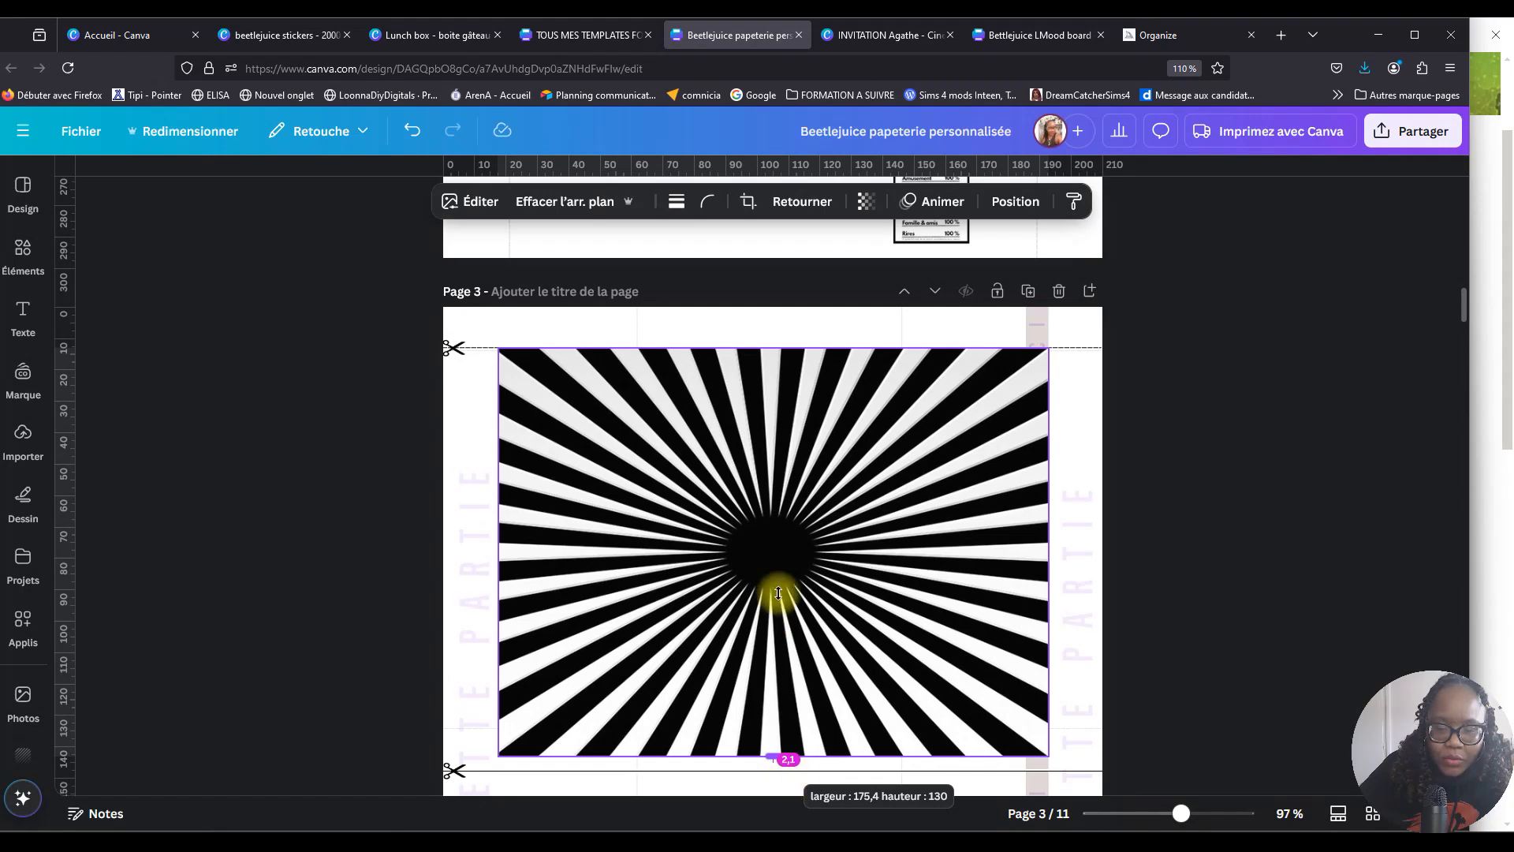
{"action": "scroll", "coordinate": [778, 593], "scroll_direction": "down", "scroll_amount": 2}
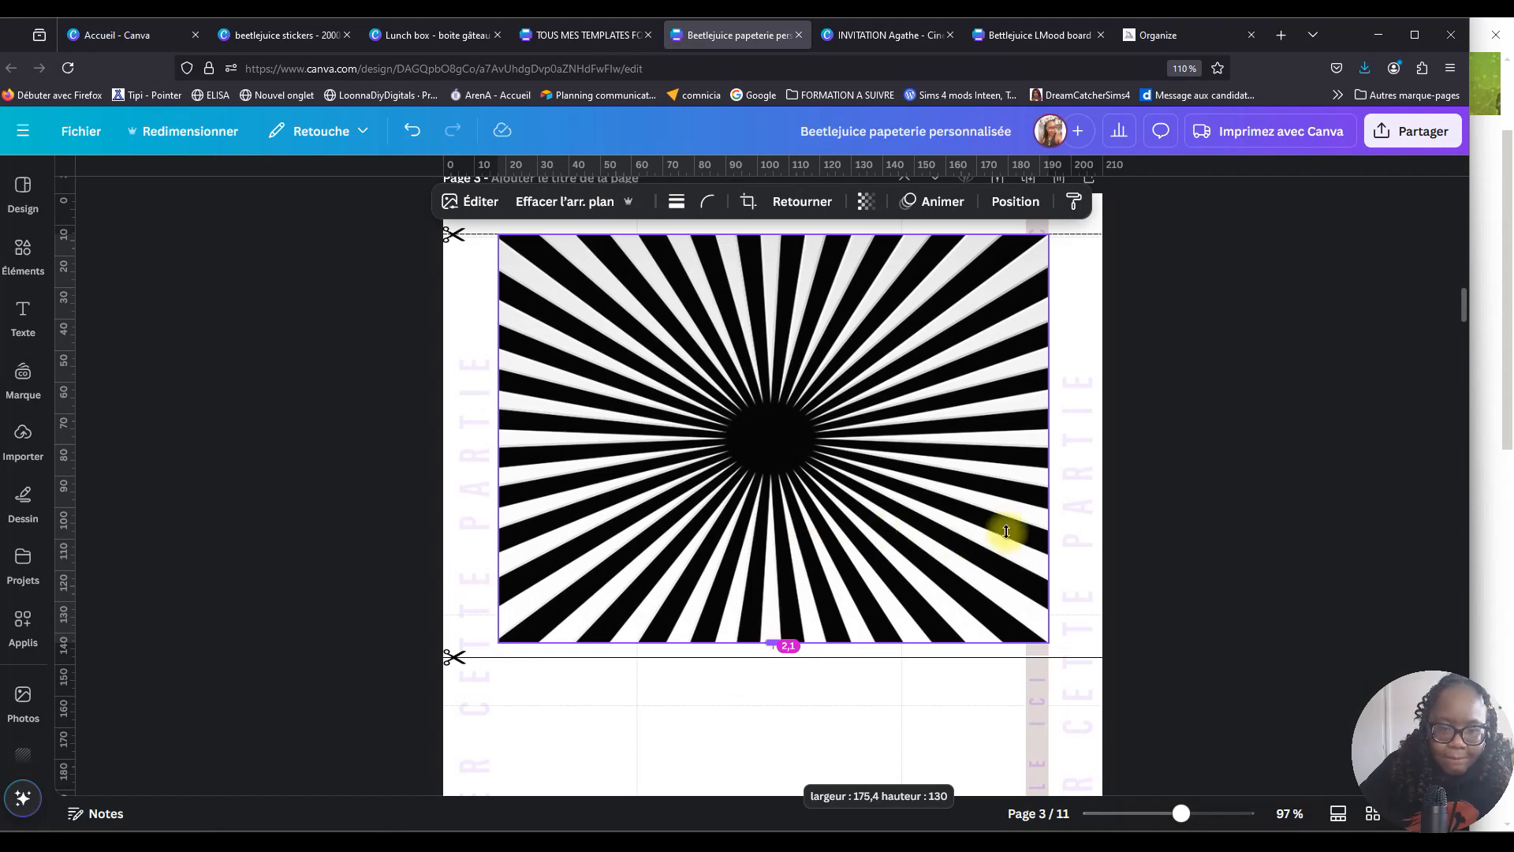
{"action": "left_click", "coordinate": [1238, 475]}
{"action": "left_click", "coordinate": [799, 553]}
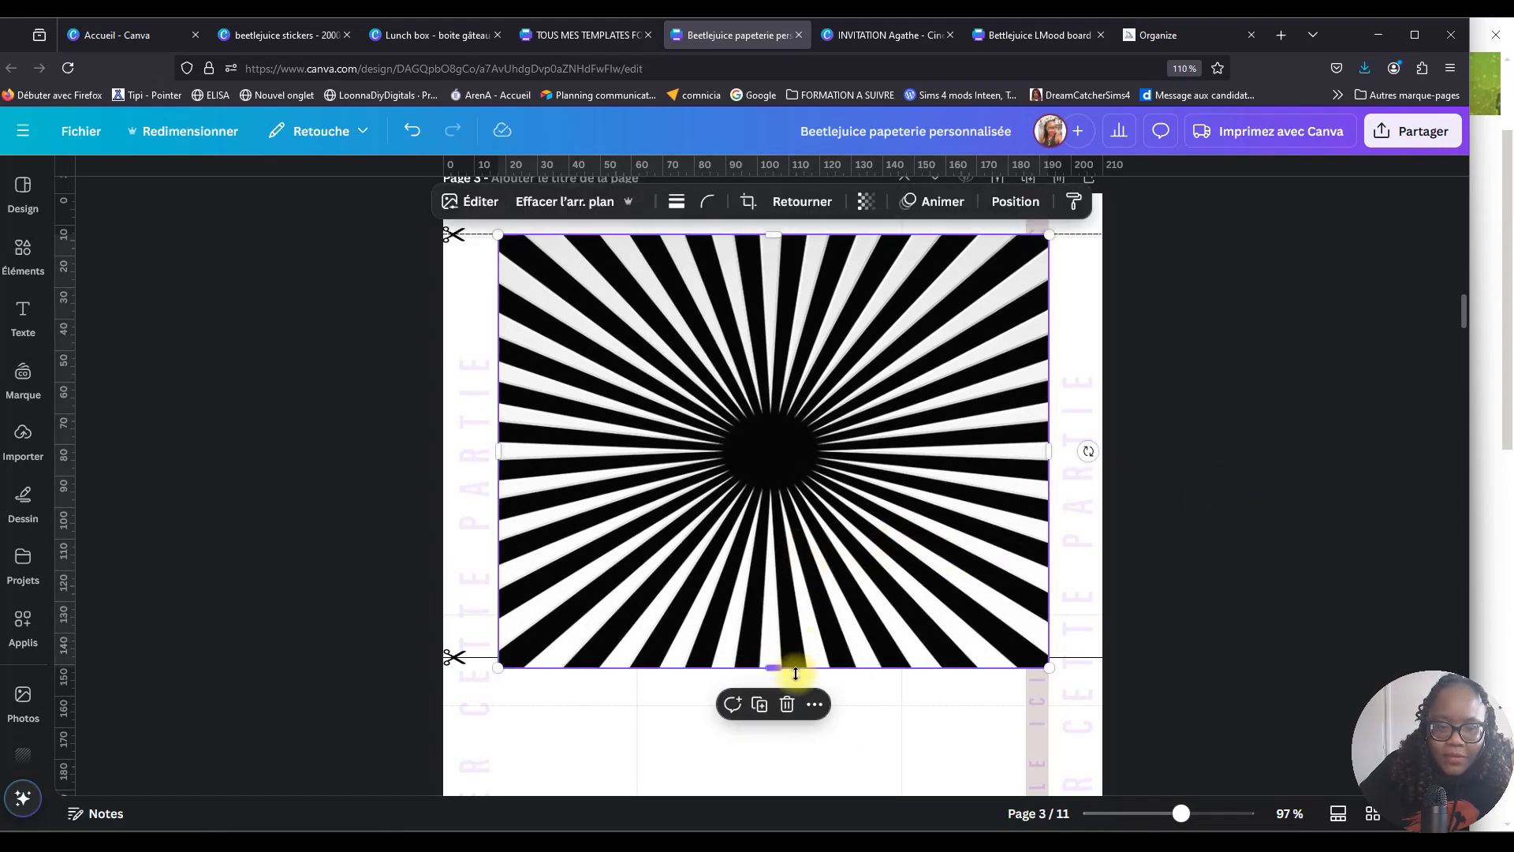
{"action": "left_click_drag", "start_coordinate": [779, 668], "coordinate": [780, 661]}
{"action": "left_click", "coordinate": [1250, 404]}
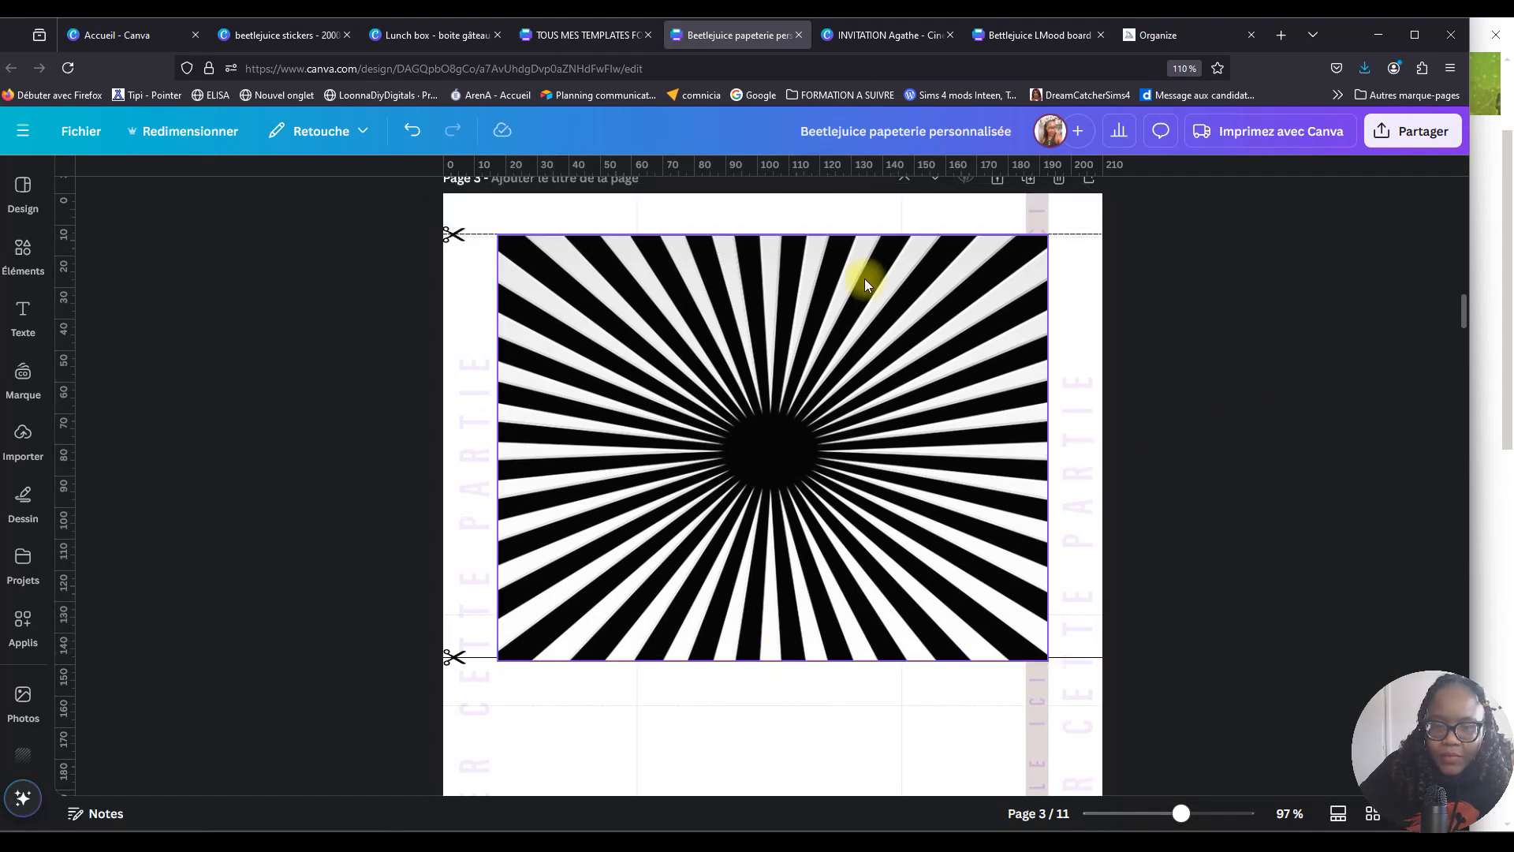
Send the sunburst image to the back, behind the Haribo logo, slogan bars and glue strip.
{"action": "scroll", "coordinate": [853, 282], "scroll_direction": "up", "scroll_amount": 2}
{"action": "right_click", "coordinate": [807, 398]}
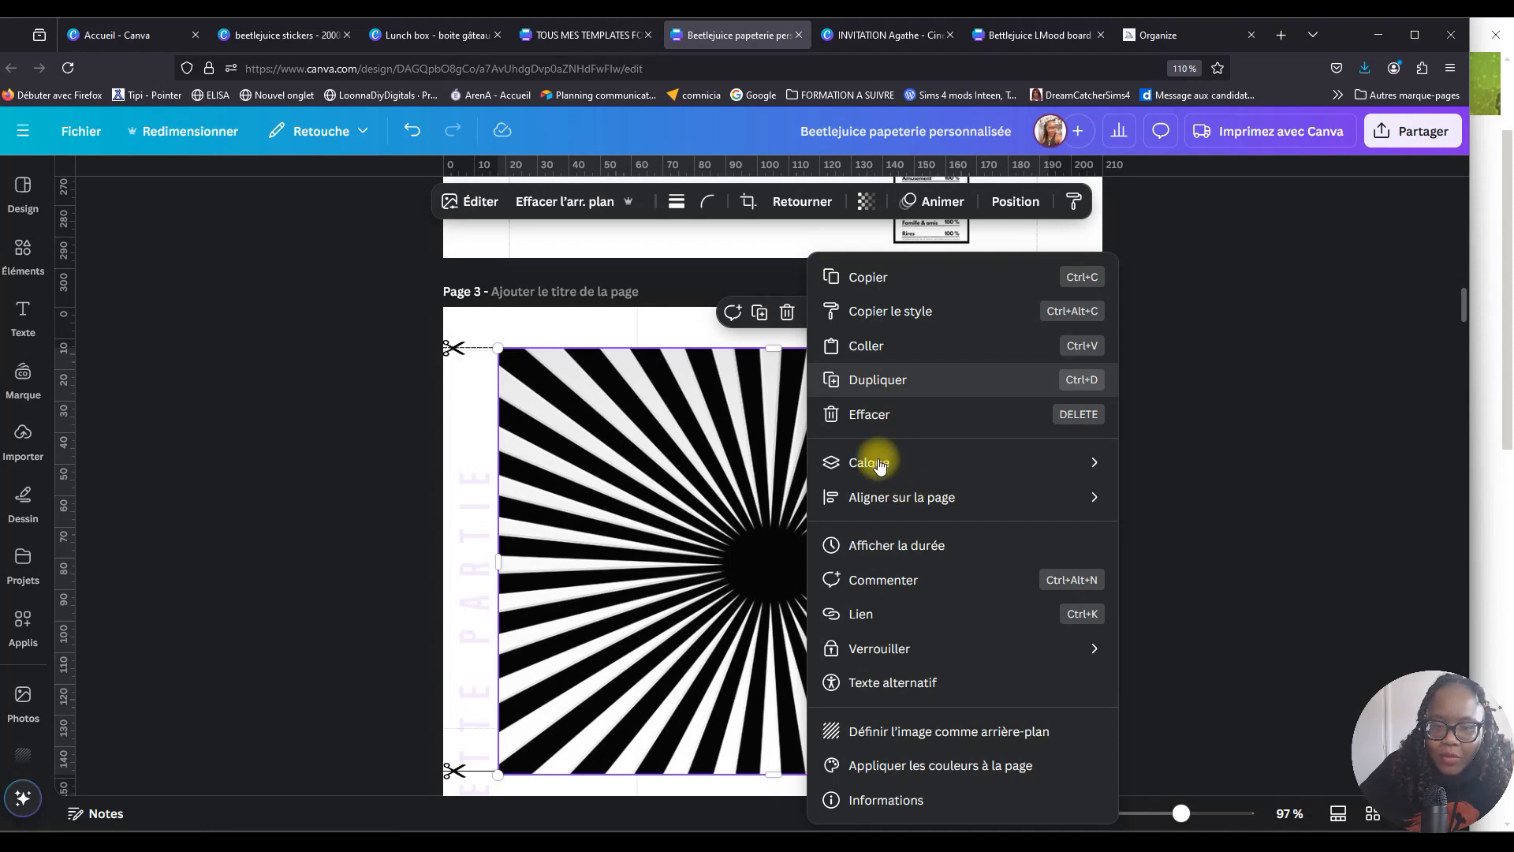
{"action": "left_click", "coordinate": [962, 462]}
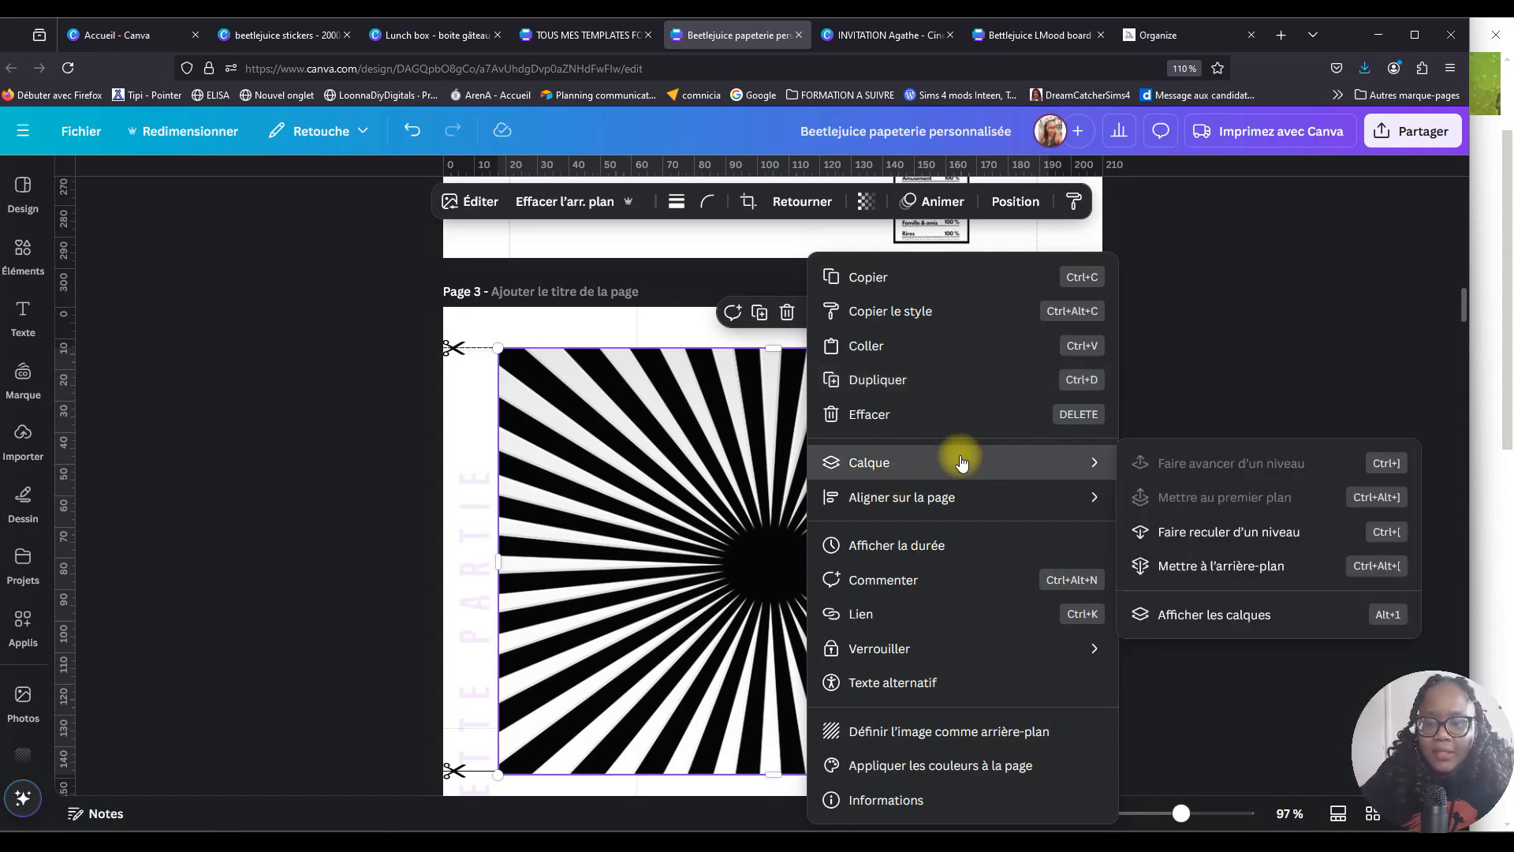
{"action": "left_click", "coordinate": [1199, 566]}
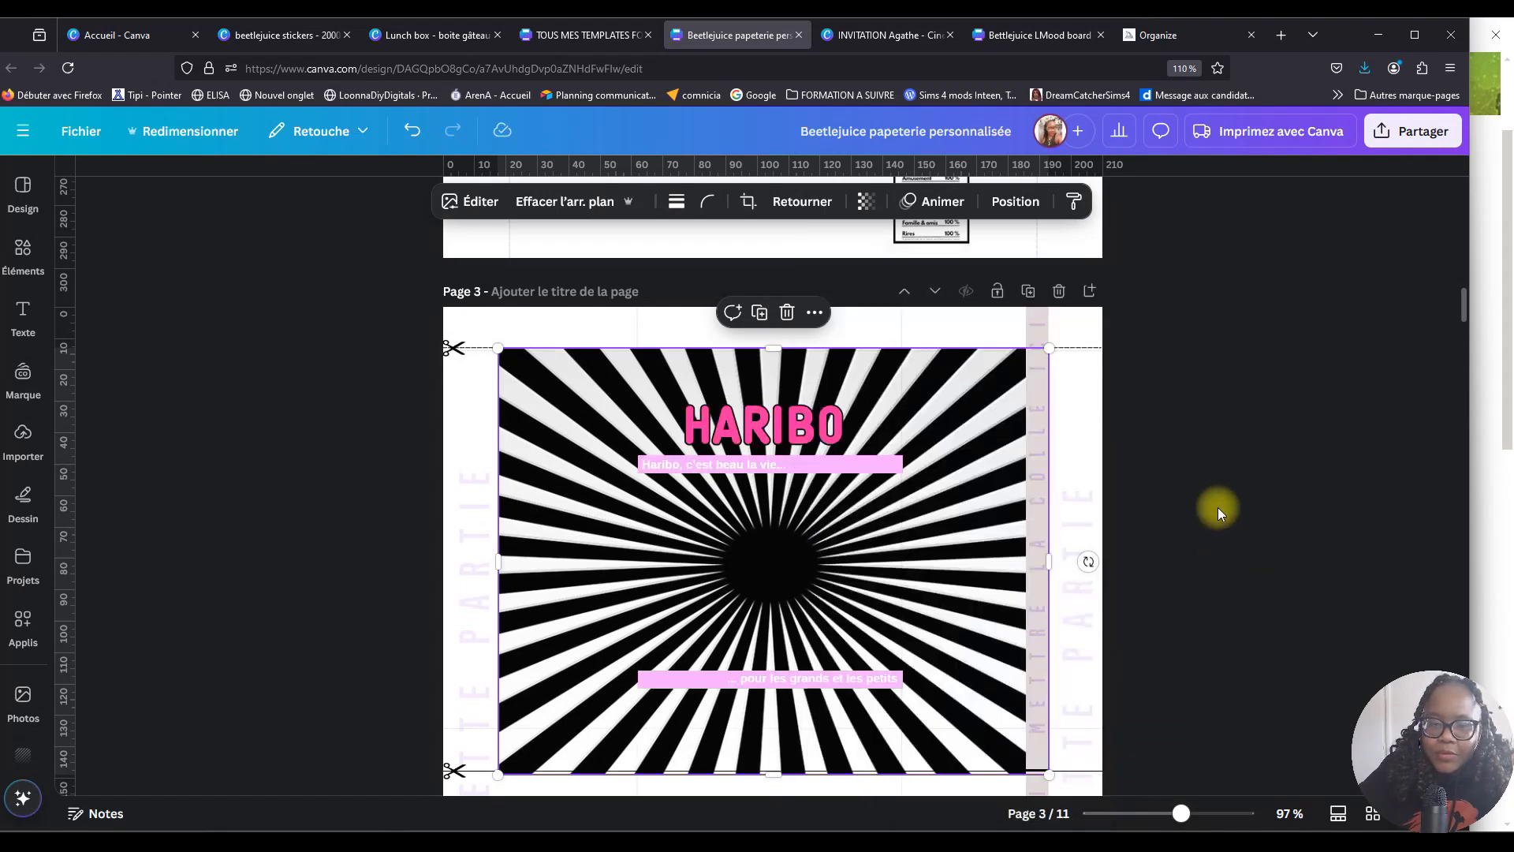
{"action": "left_click", "coordinate": [1218, 512]}
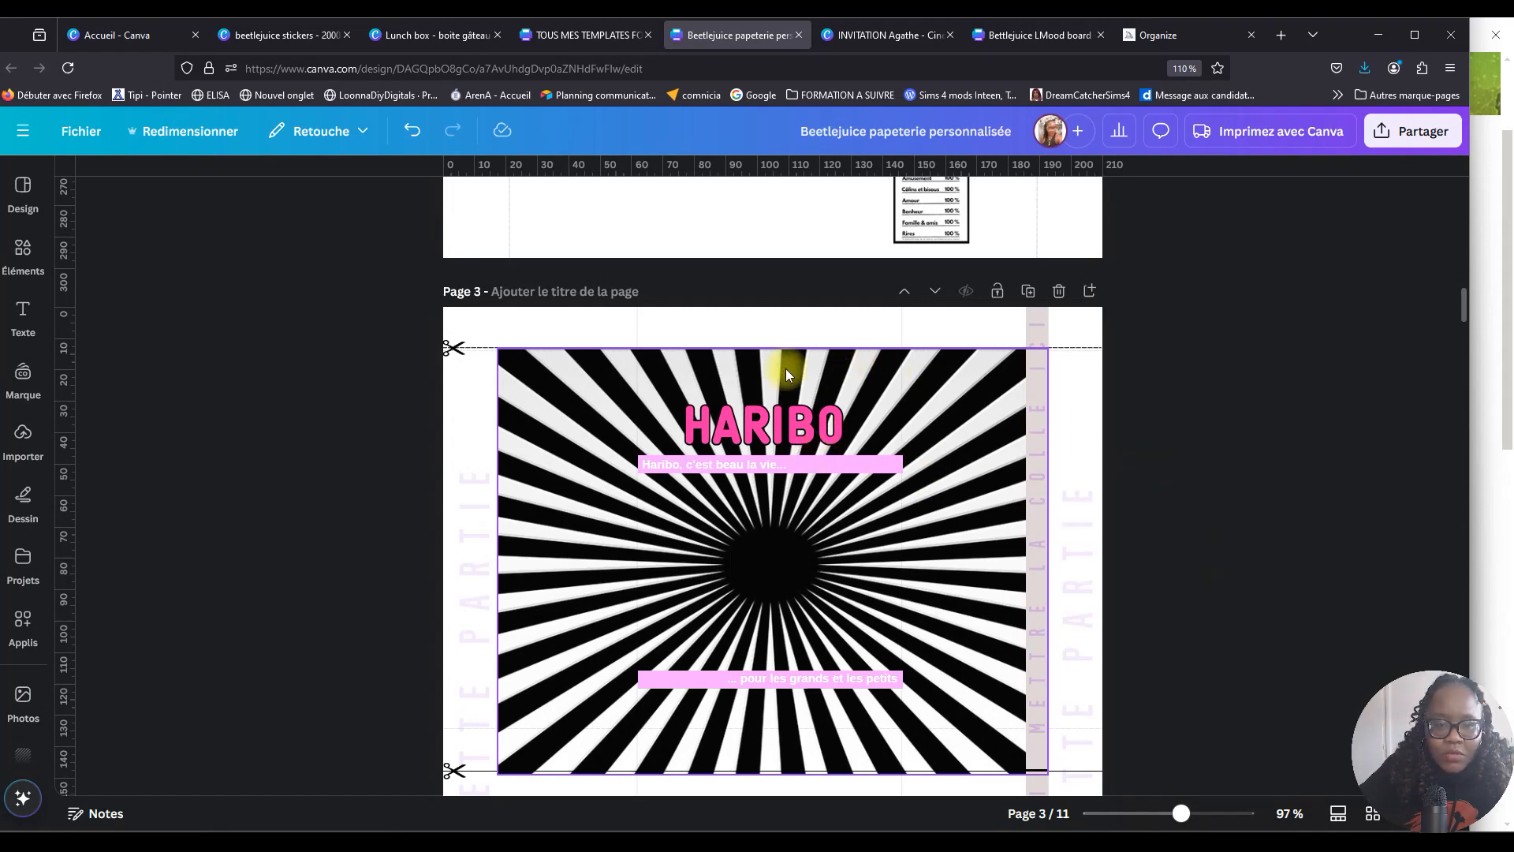
Move the pink watercolour splash from the right end of the page 2 wrapper onto the upper Haribo template's sunburst.
{"action": "scroll", "coordinate": [769, 371], "scroll_direction": "up", "scroll_amount": 4}
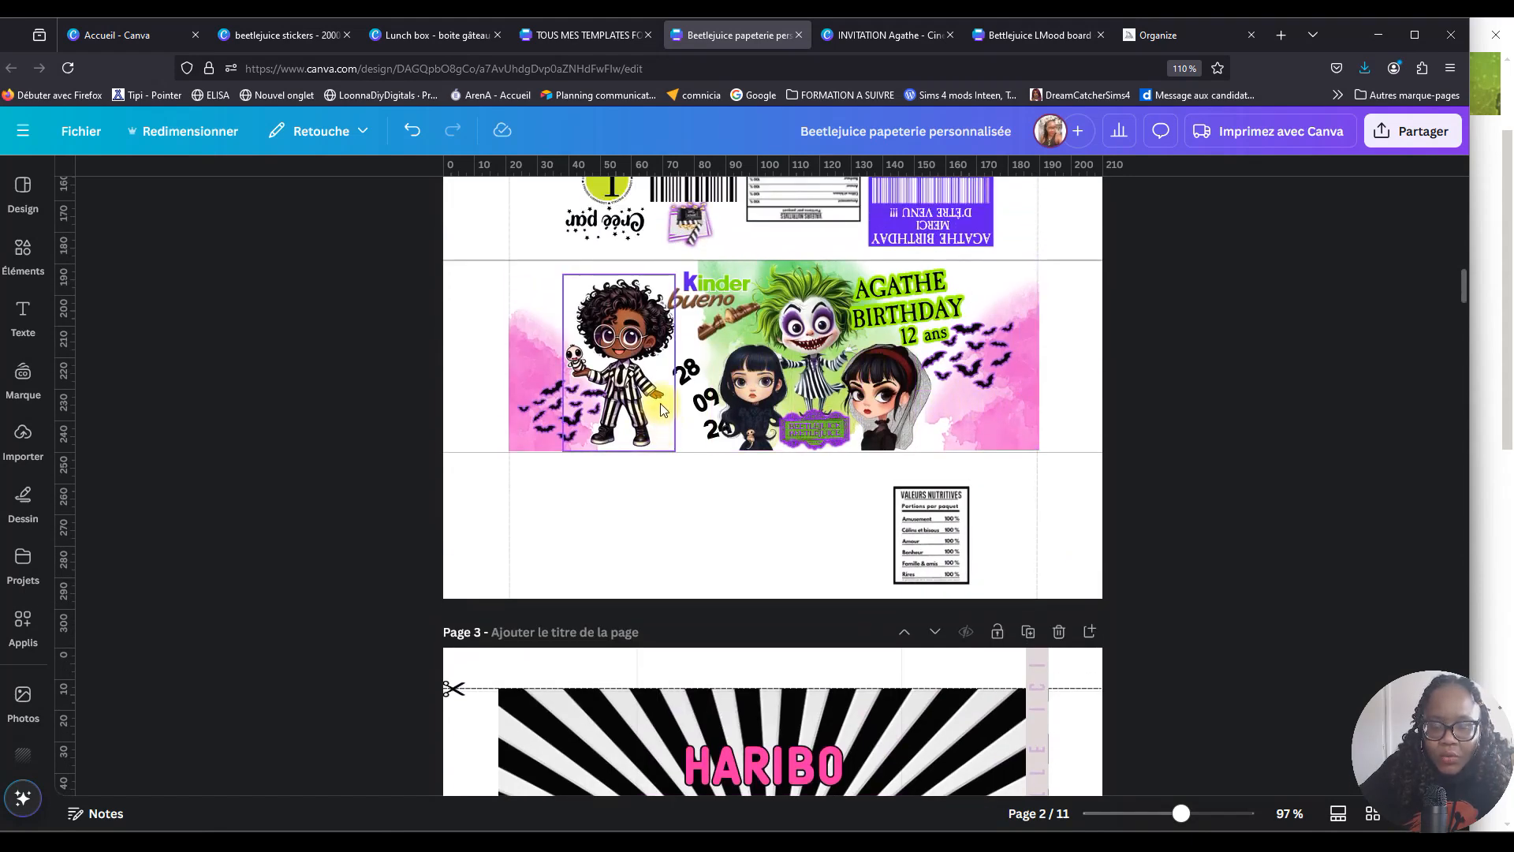
{"action": "scroll", "coordinate": [664, 384], "scroll_direction": "down", "scroll_amount": 1}
{"action": "scroll", "coordinate": [646, 355], "scroll_direction": "down", "scroll_amount": 1}
{"action": "scroll", "coordinate": [736, 331], "scroll_direction": "up", "scroll_amount": 2}
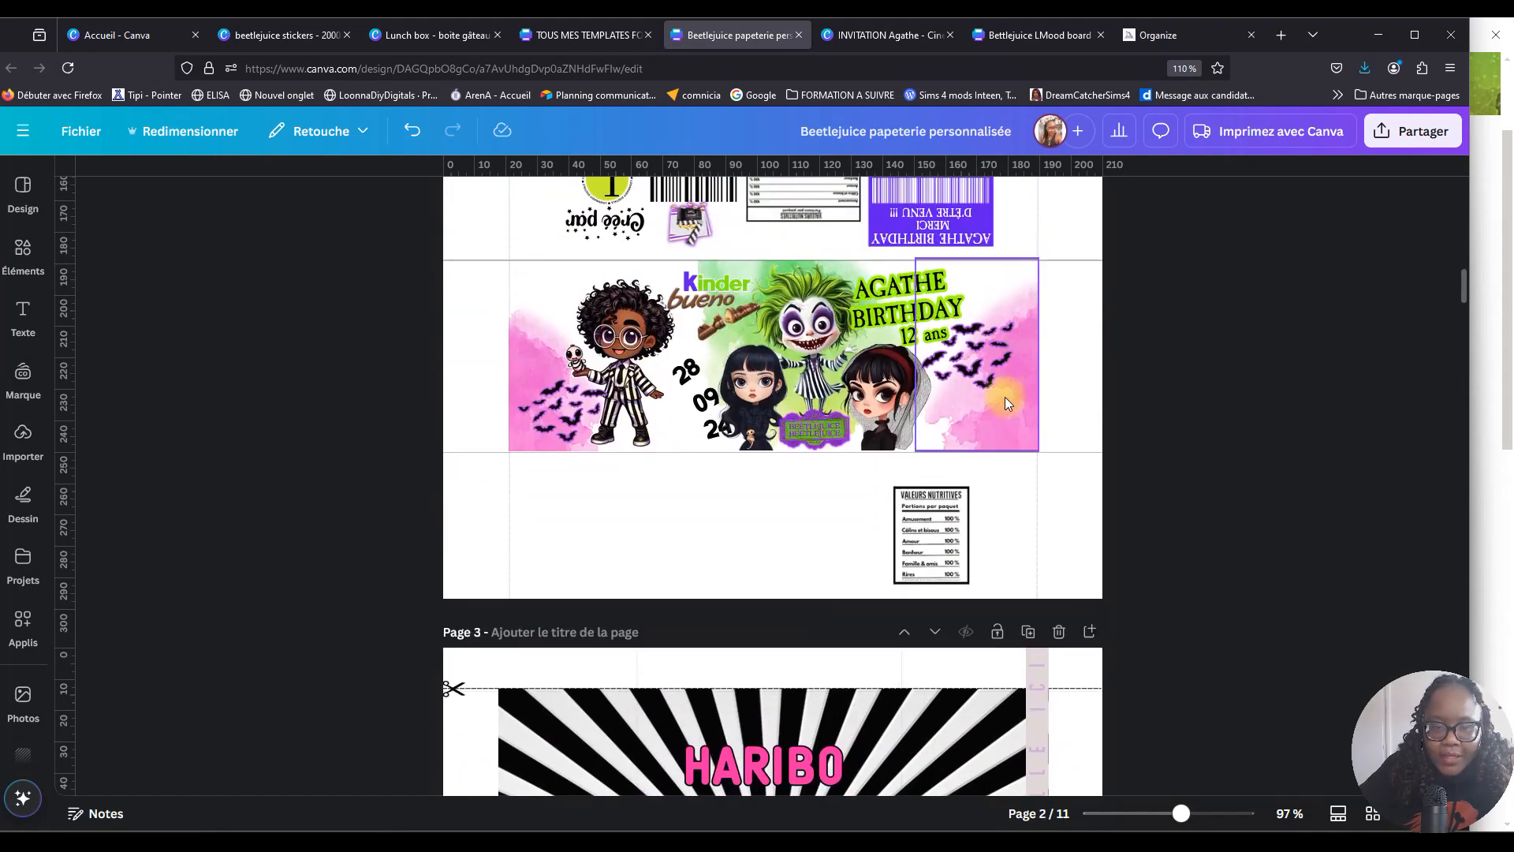
{"action": "scroll", "coordinate": [1005, 390], "scroll_direction": "down", "scroll_amount": 1}
{"action": "left_click", "coordinate": [1004, 280]}
{"action": "left_click_drag", "start_coordinate": [962, 548], "coordinate": [924, 631]}
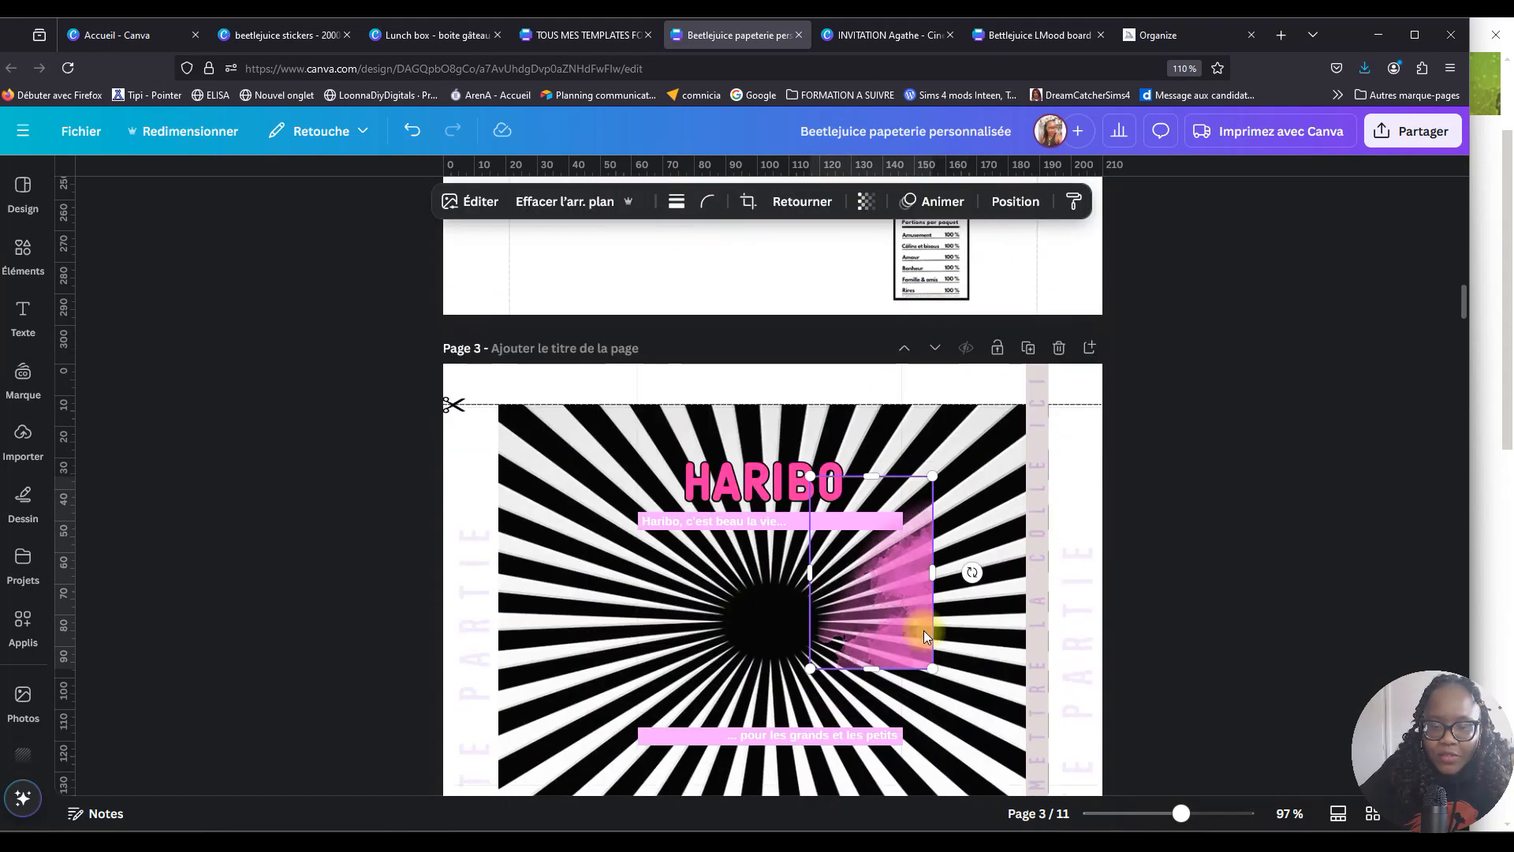
{"action": "scroll", "coordinate": [924, 631], "scroll_direction": "down", "scroll_amount": 2}
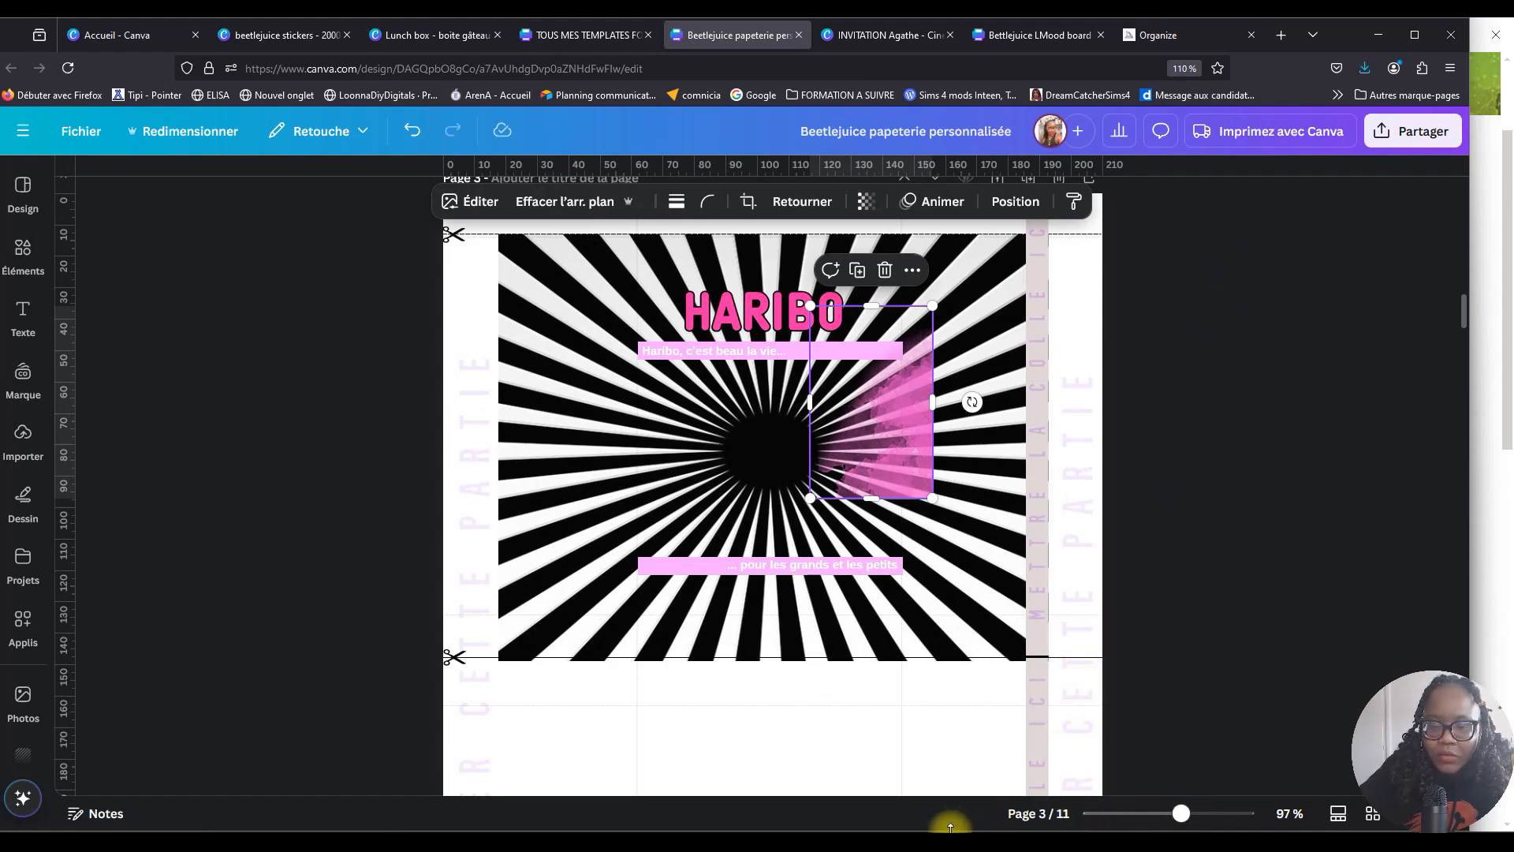
{"action": "key", "text": "super+Down"}
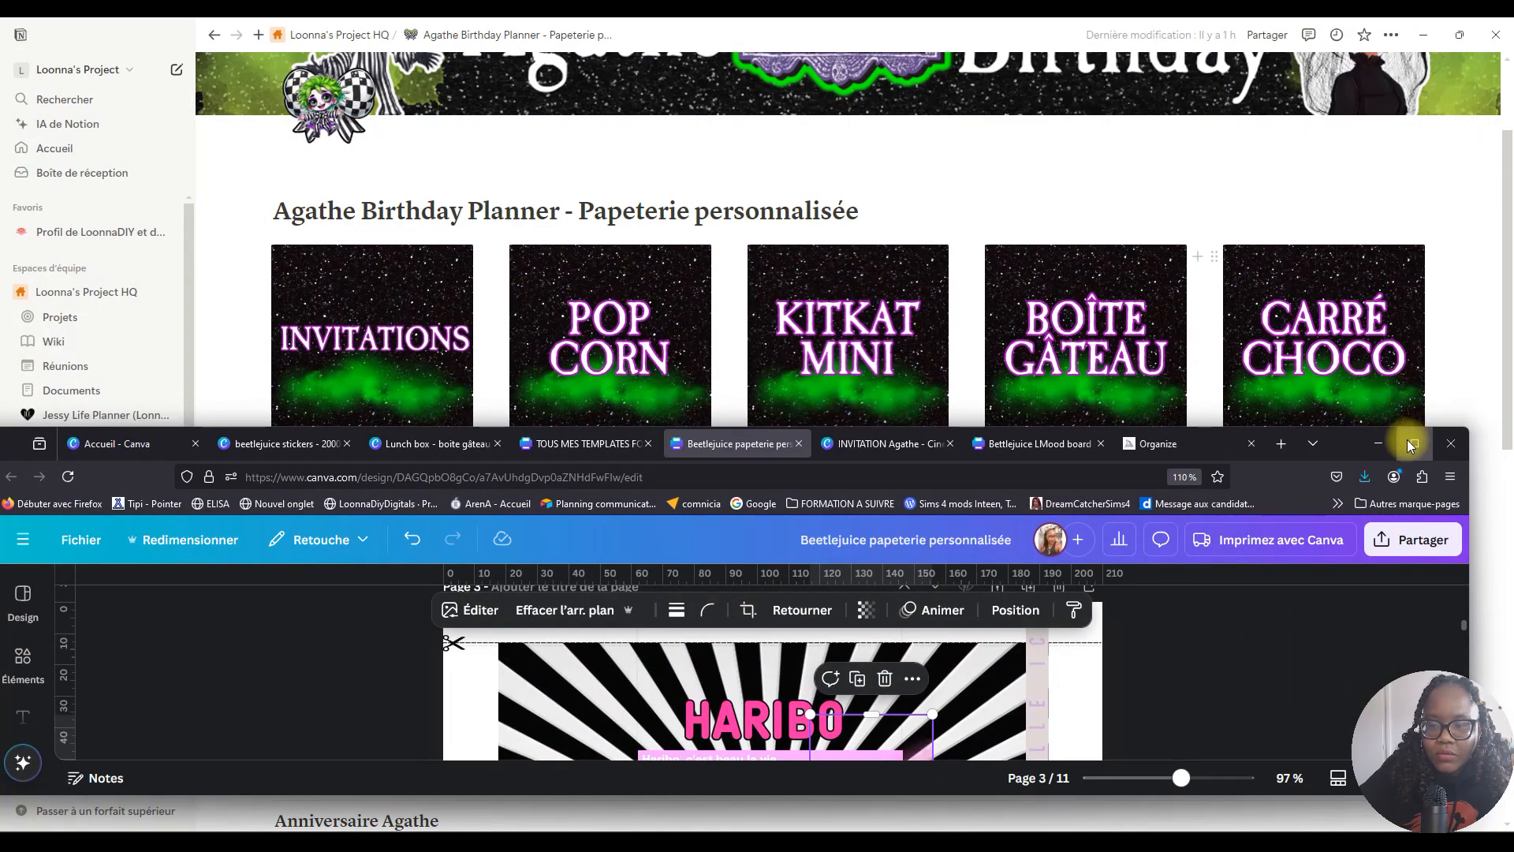
Resize the browser window so the stationery design covers most of the planner page behind it.
{"action": "left_click", "coordinate": [1411, 444]}
{"action": "left_click", "coordinate": [1459, 33]}
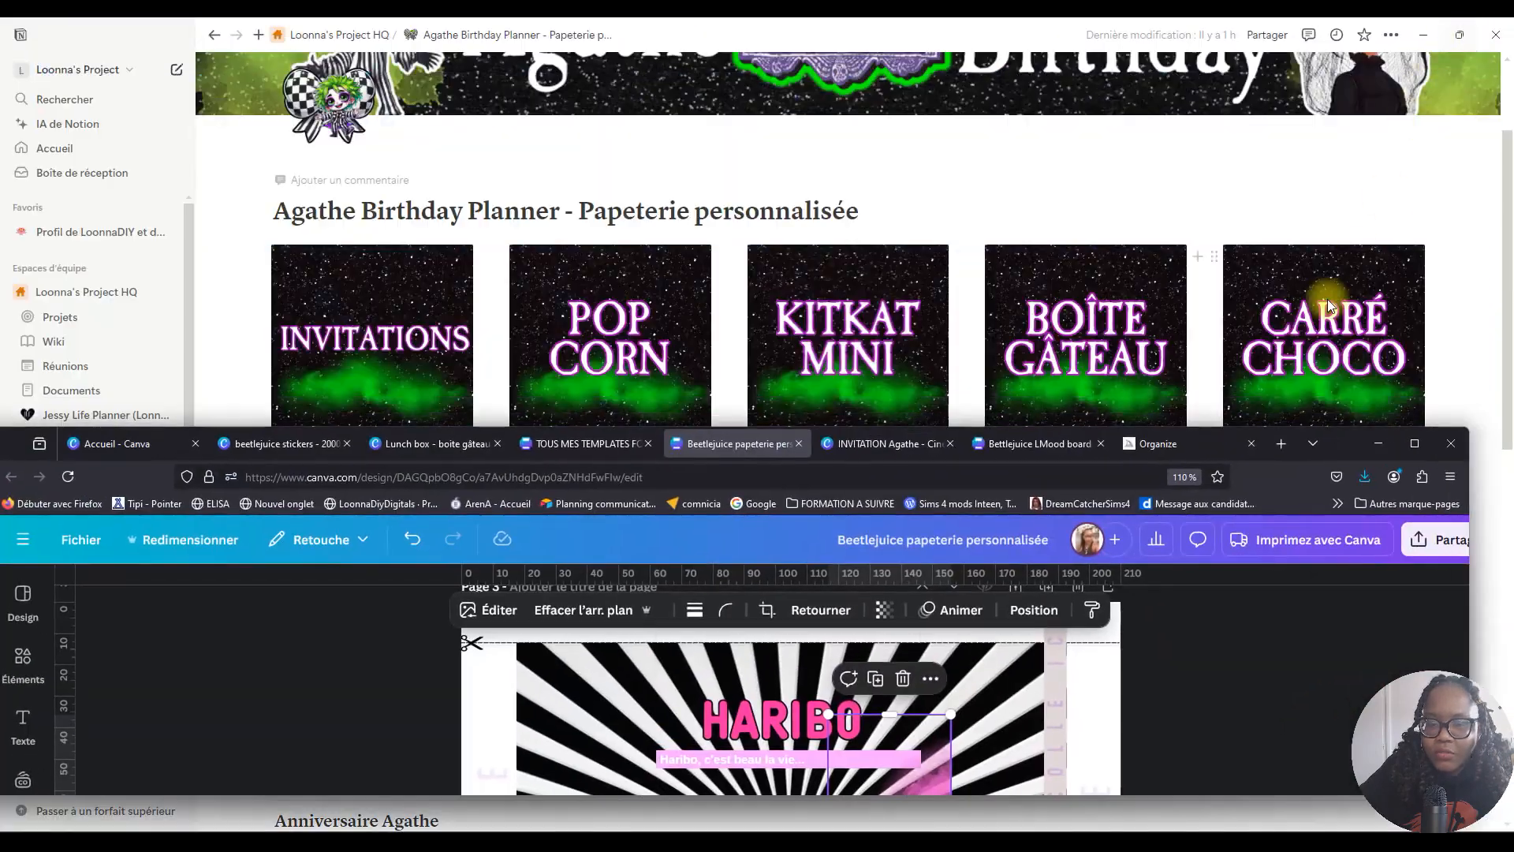
{"action": "left_click", "coordinate": [1415, 444]}
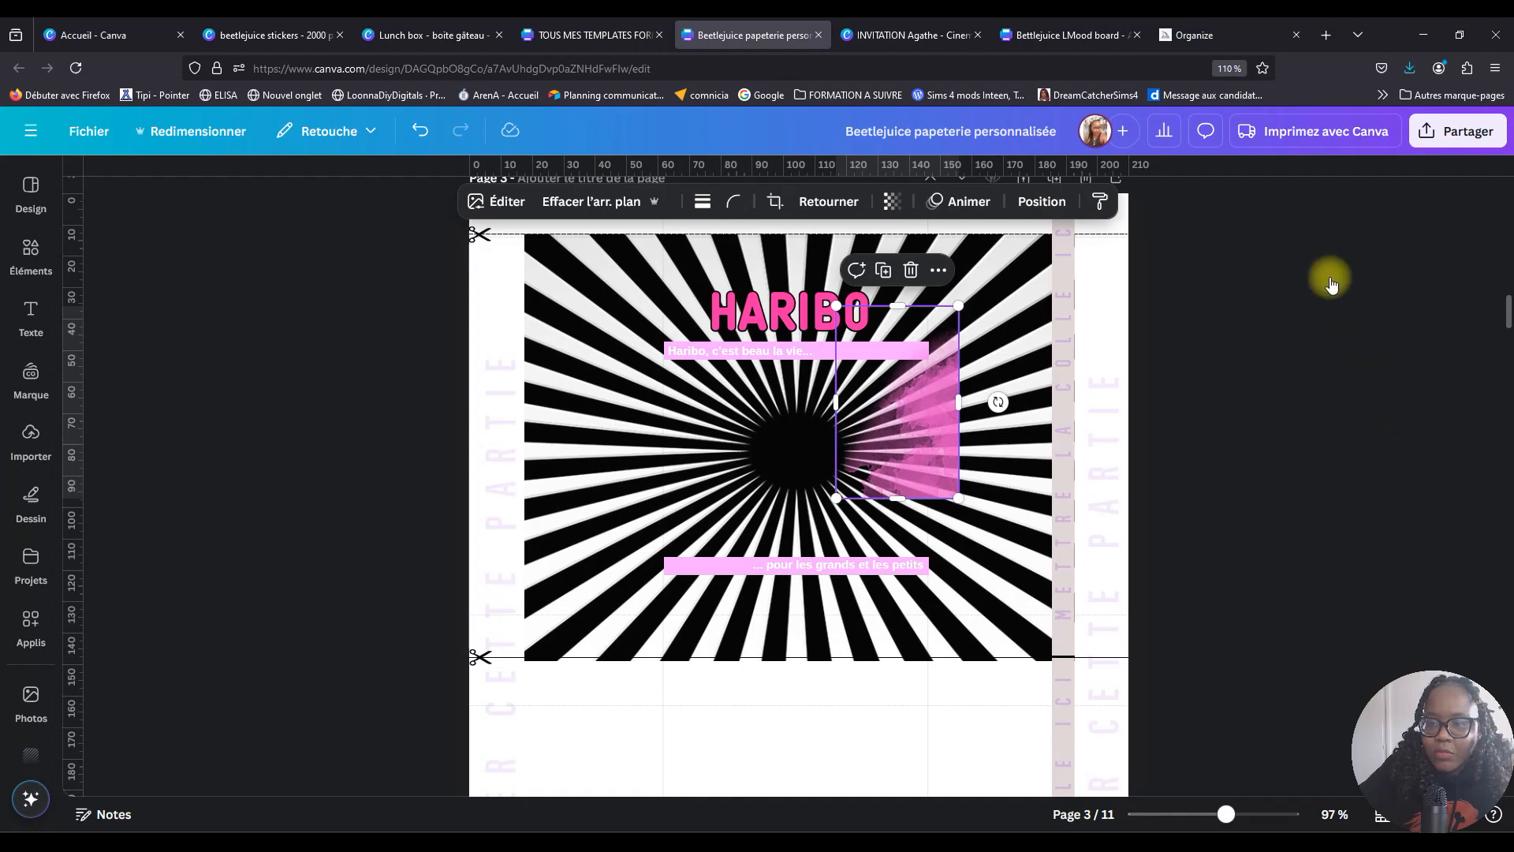
{"action": "left_click", "coordinate": [1459, 34]}
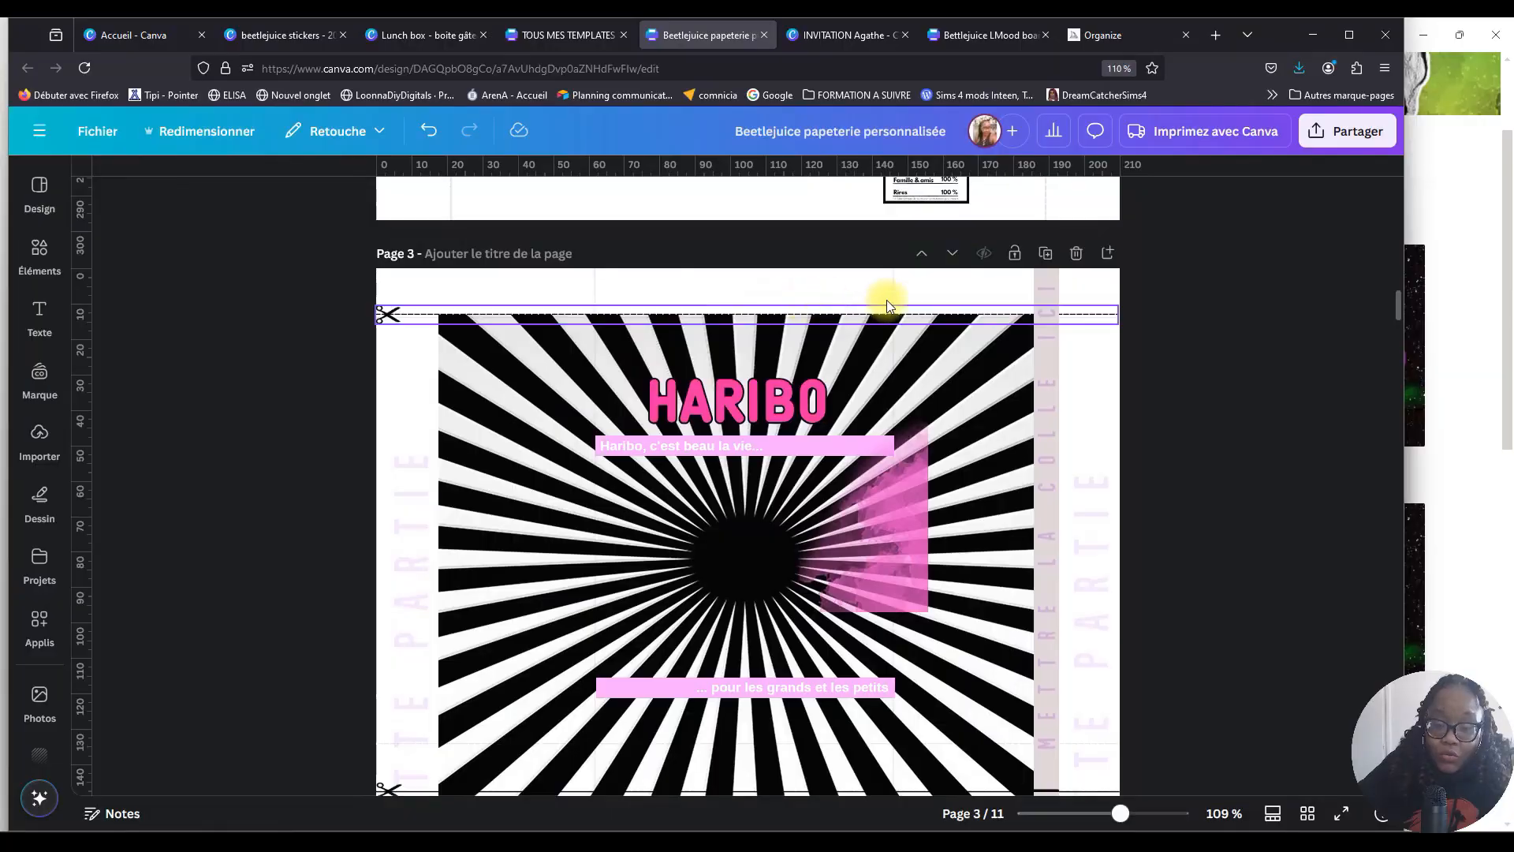
Trim the sunburst's lower edge to the upper Haribo template's lower cutting line.
{"action": "scroll", "coordinate": [969, 261], "scroll_direction": "down", "scroll_amount": 2}
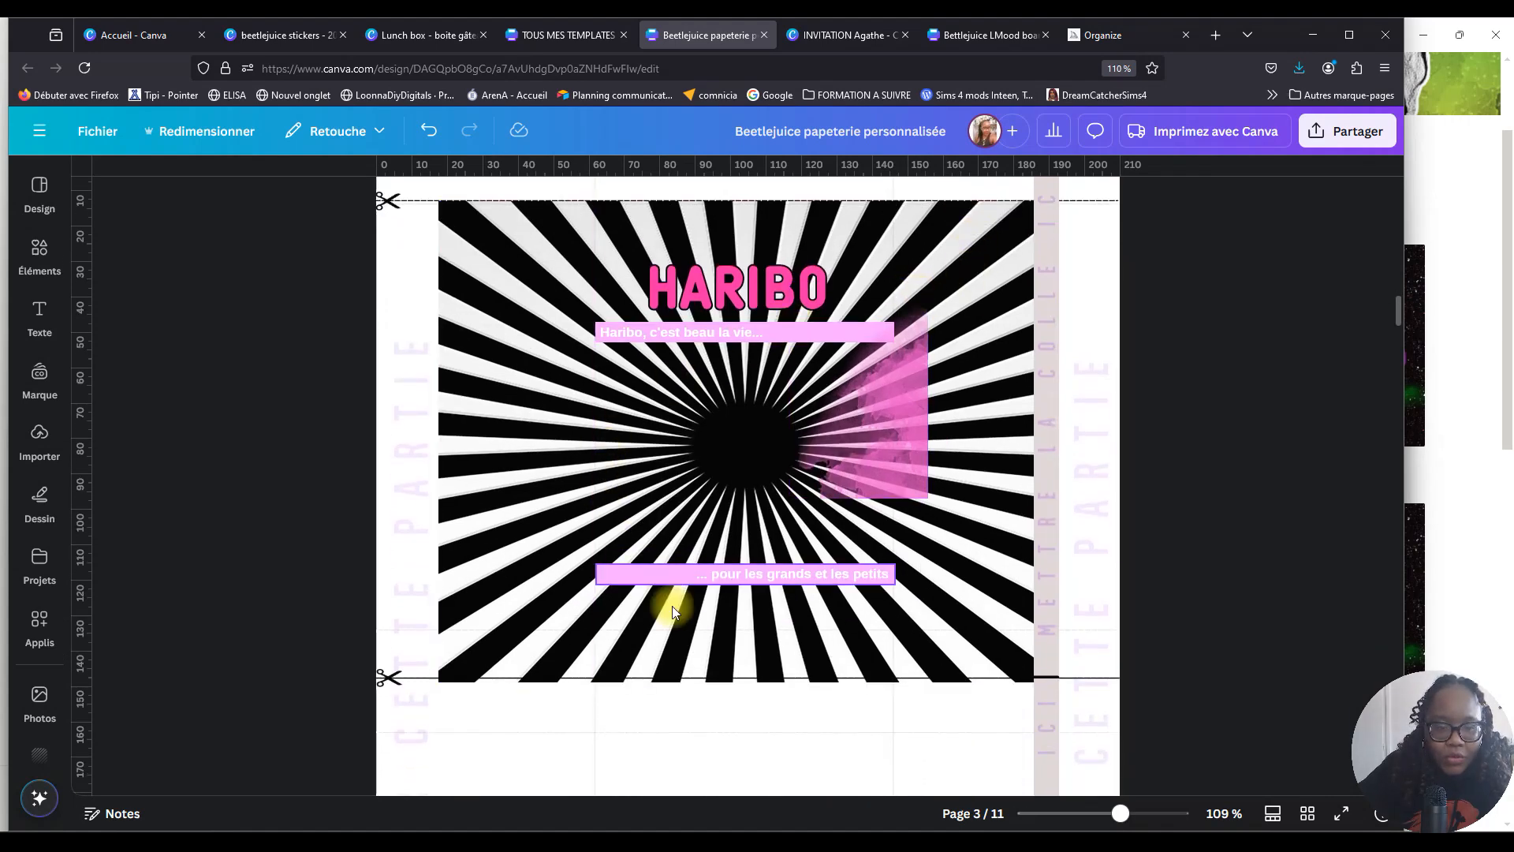
{"action": "left_click", "coordinate": [954, 552]}
{"action": "left_click_drag", "start_coordinate": [750, 680], "coordinate": [751, 673]}
Place the pink splash on top of the lower slogan bar, aligned with the right ends of both slogan bars.
{"action": "mouse_move", "coordinate": [902, 424]}
{"action": "left_mouse_down"}
{"action": "mouse_move", "coordinate": [952, 485]}
{"action": "mouse_move", "coordinate": [899, 514]}
{"action": "mouse_move", "coordinate": [850, 477]}
{"action": "left_mouse_up"}
{"action": "left_click_drag", "start_coordinate": [1106, 816], "coordinate": [1151, 823]}
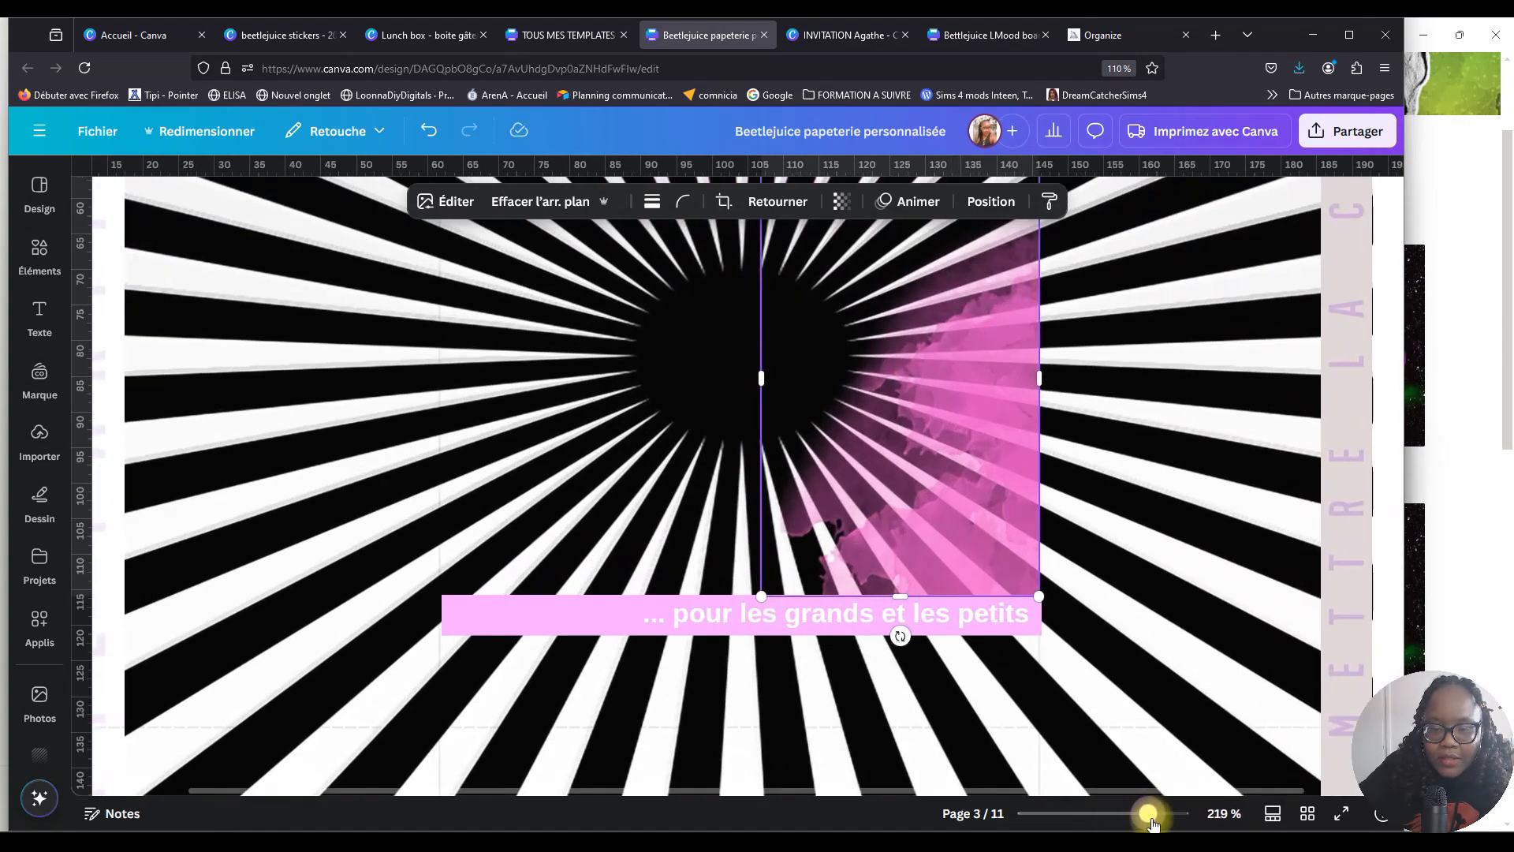
{"action": "left_click", "coordinate": [1088, 815]}
{"action": "scroll", "coordinate": [940, 462], "scroll_direction": "up", "scroll_amount": 6}
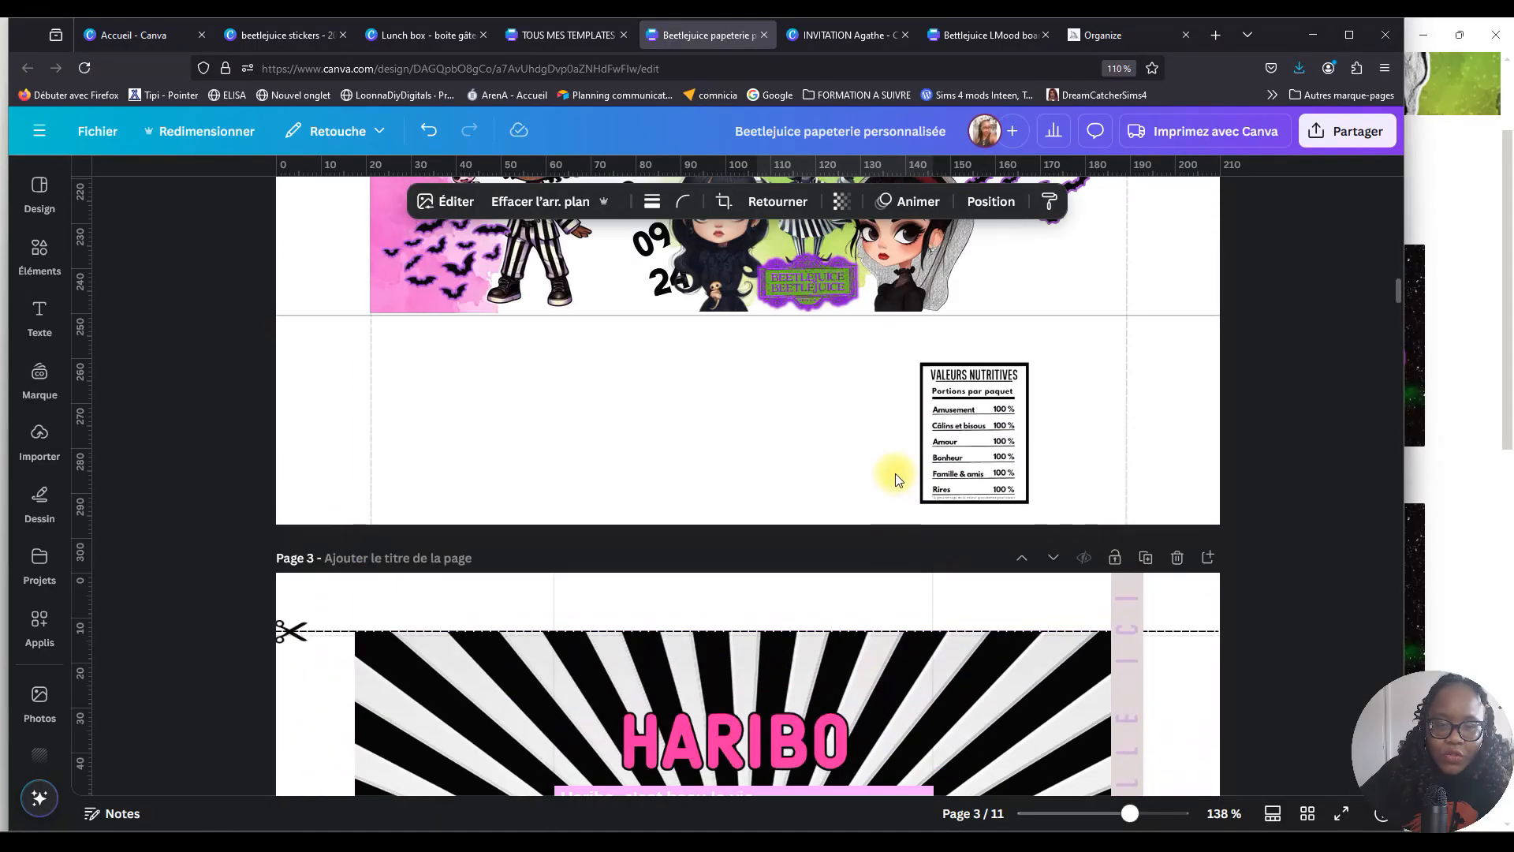
{"action": "scroll", "coordinate": [896, 473], "scroll_direction": "up", "scroll_amount": 3}
{"action": "scroll", "coordinate": [891, 500], "scroll_direction": "down", "scroll_amount": 5}
{"action": "scroll", "coordinate": [882, 508], "scroll_direction": "down", "scroll_amount": 3}
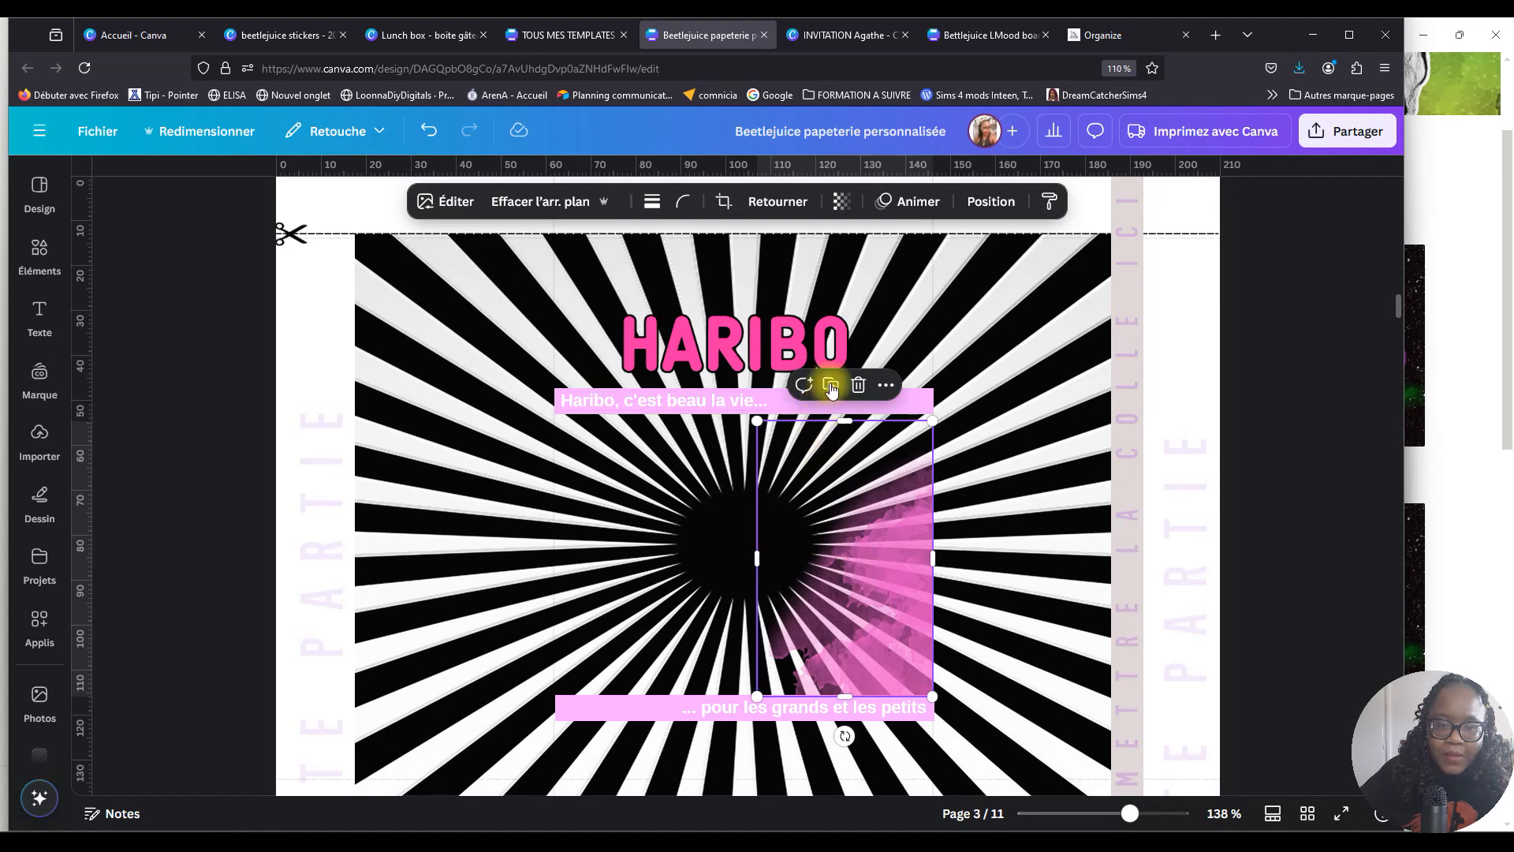
Duplicate the pink splash, flip the copy horizontally and align it with the left ends of the slogan bars.
{"action": "left_click_drag", "start_coordinate": [847, 604], "coordinate": [630, 604]}
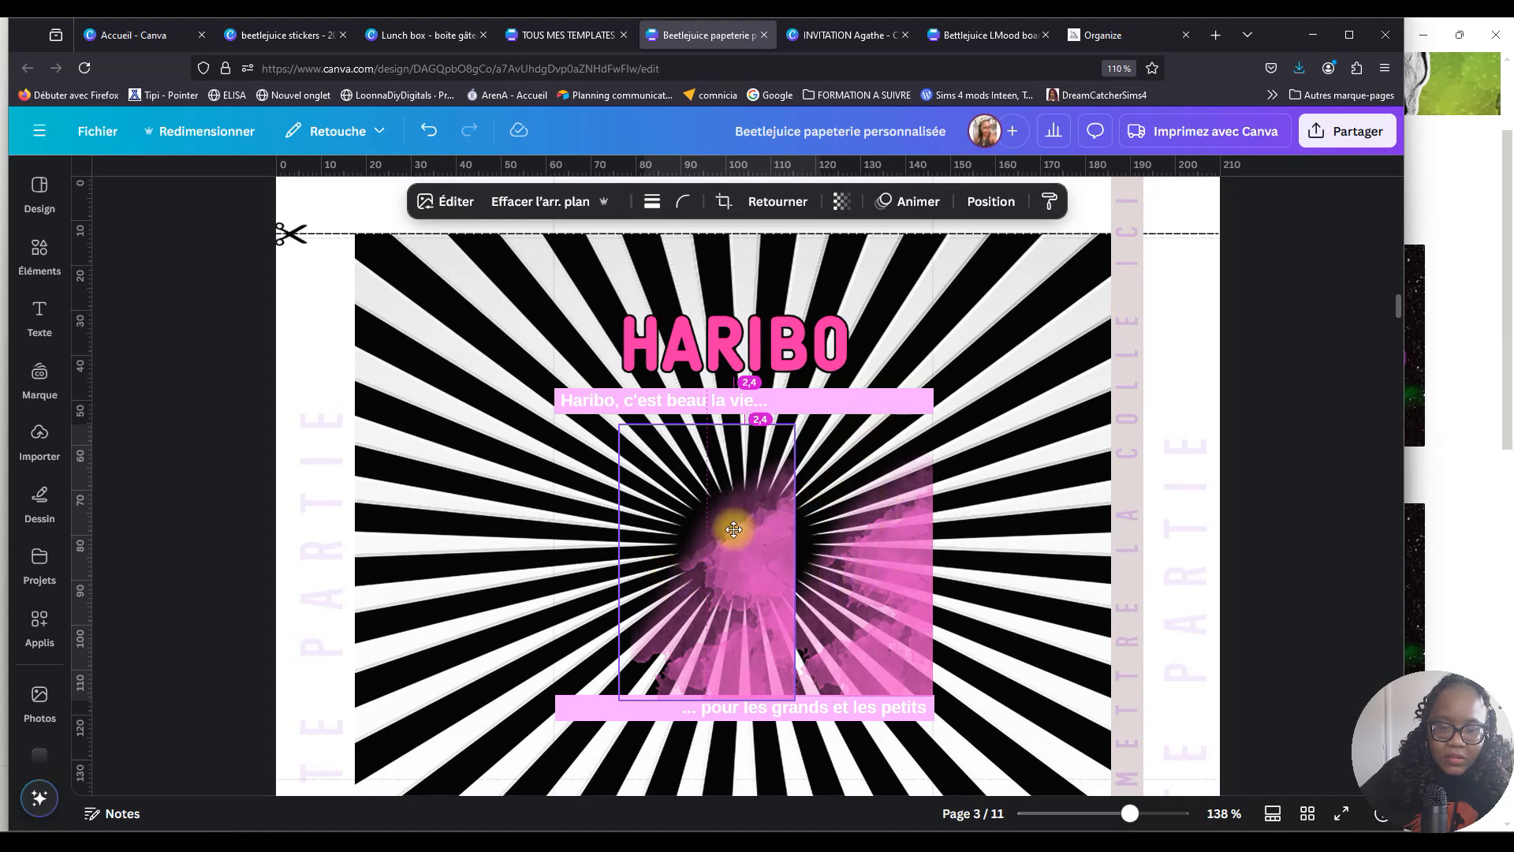
{"action": "left_click", "coordinate": [877, 532]}
{"action": "left_click", "coordinate": [627, 518]}
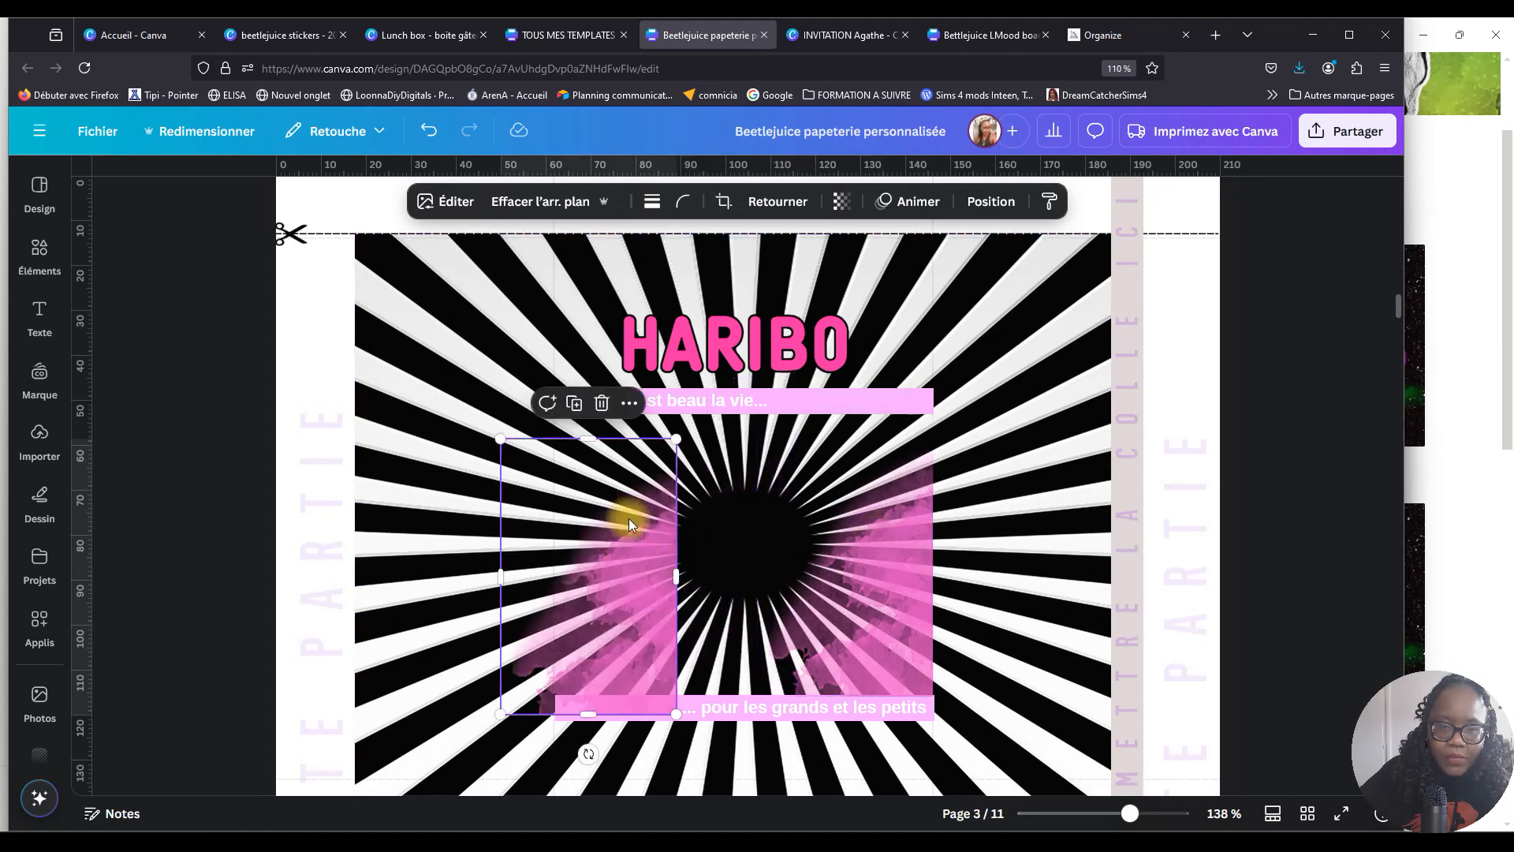
{"action": "left_click", "coordinate": [777, 201]}
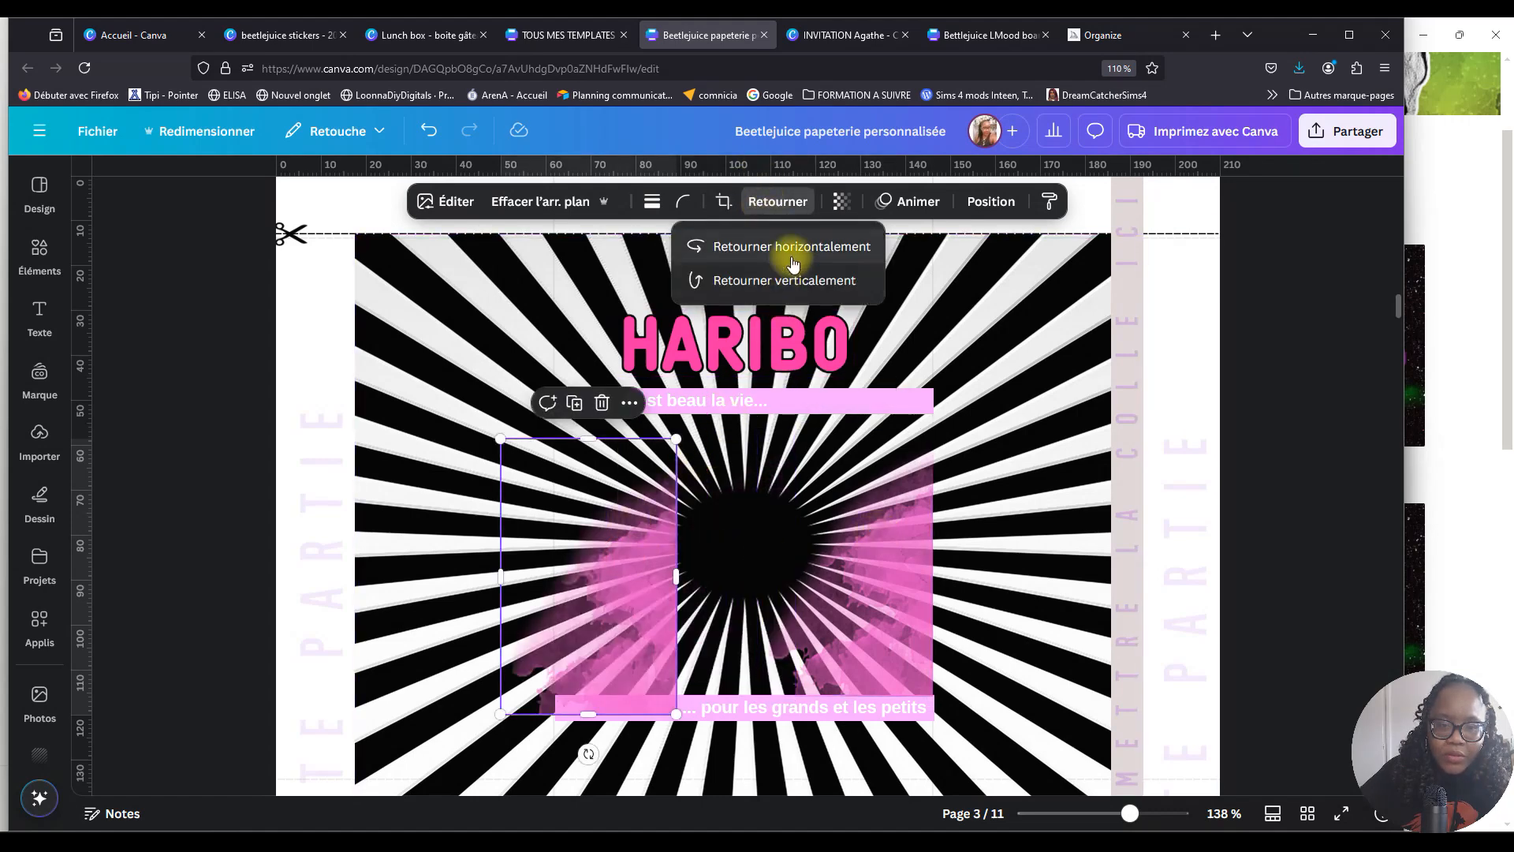
{"action": "left_click", "coordinate": [791, 251]}
{"action": "mouse_move", "coordinate": [608, 592]}
{"action": "left_mouse_down"}
{"action": "mouse_move", "coordinate": [659, 591]}
{"action": "mouse_move", "coordinate": [623, 595]}
{"action": "left_mouse_up"}
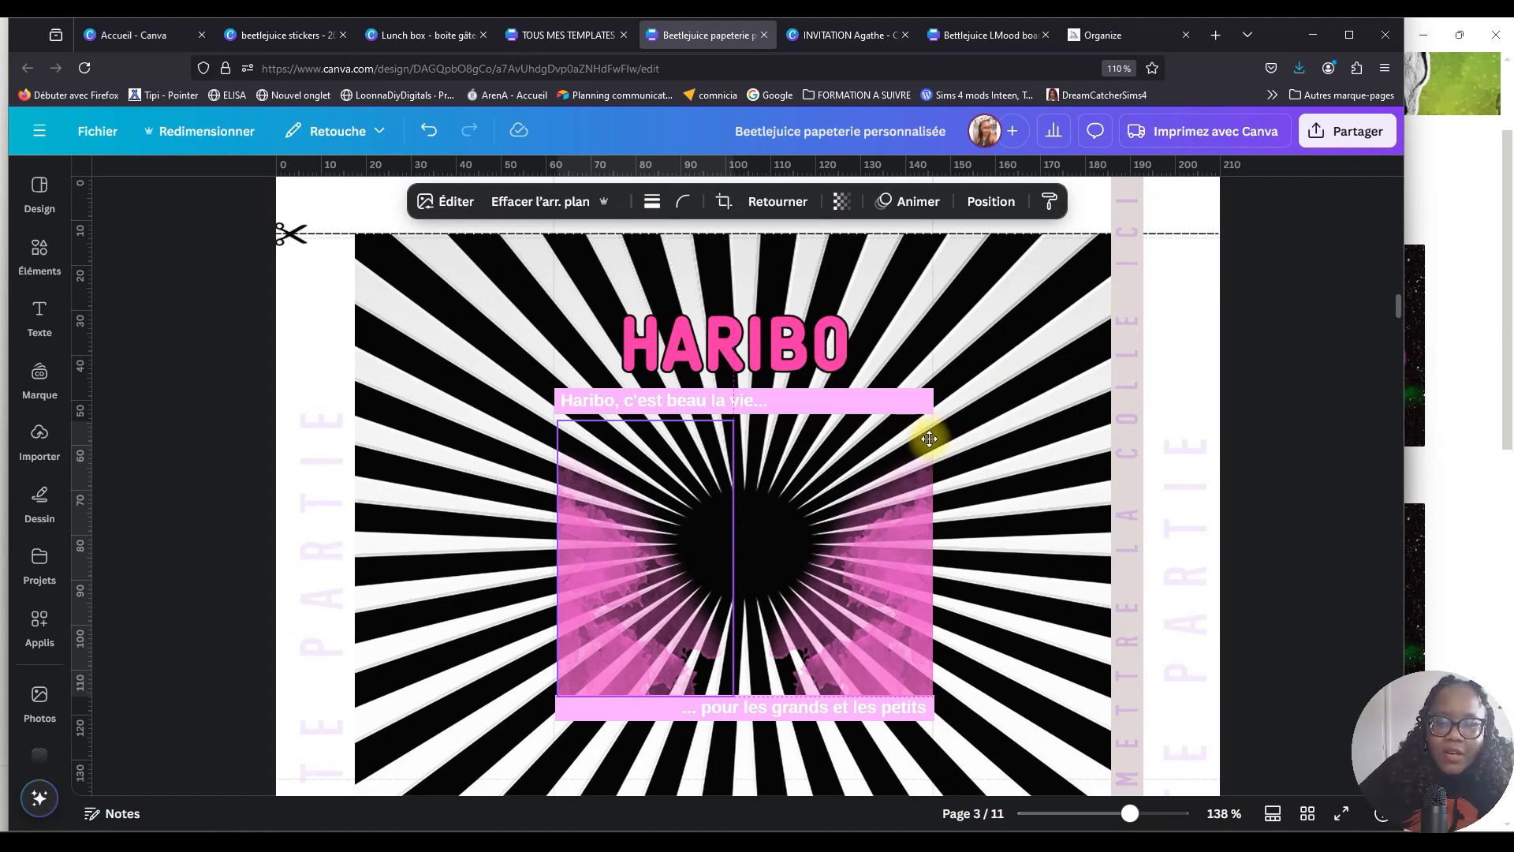
Delete the left pink splash from page 2's lower wrapper and group the curly-haired character with the bats beside it.
{"action": "scroll", "coordinate": [934, 441], "scroll_direction": "up", "scroll_amount": 10}
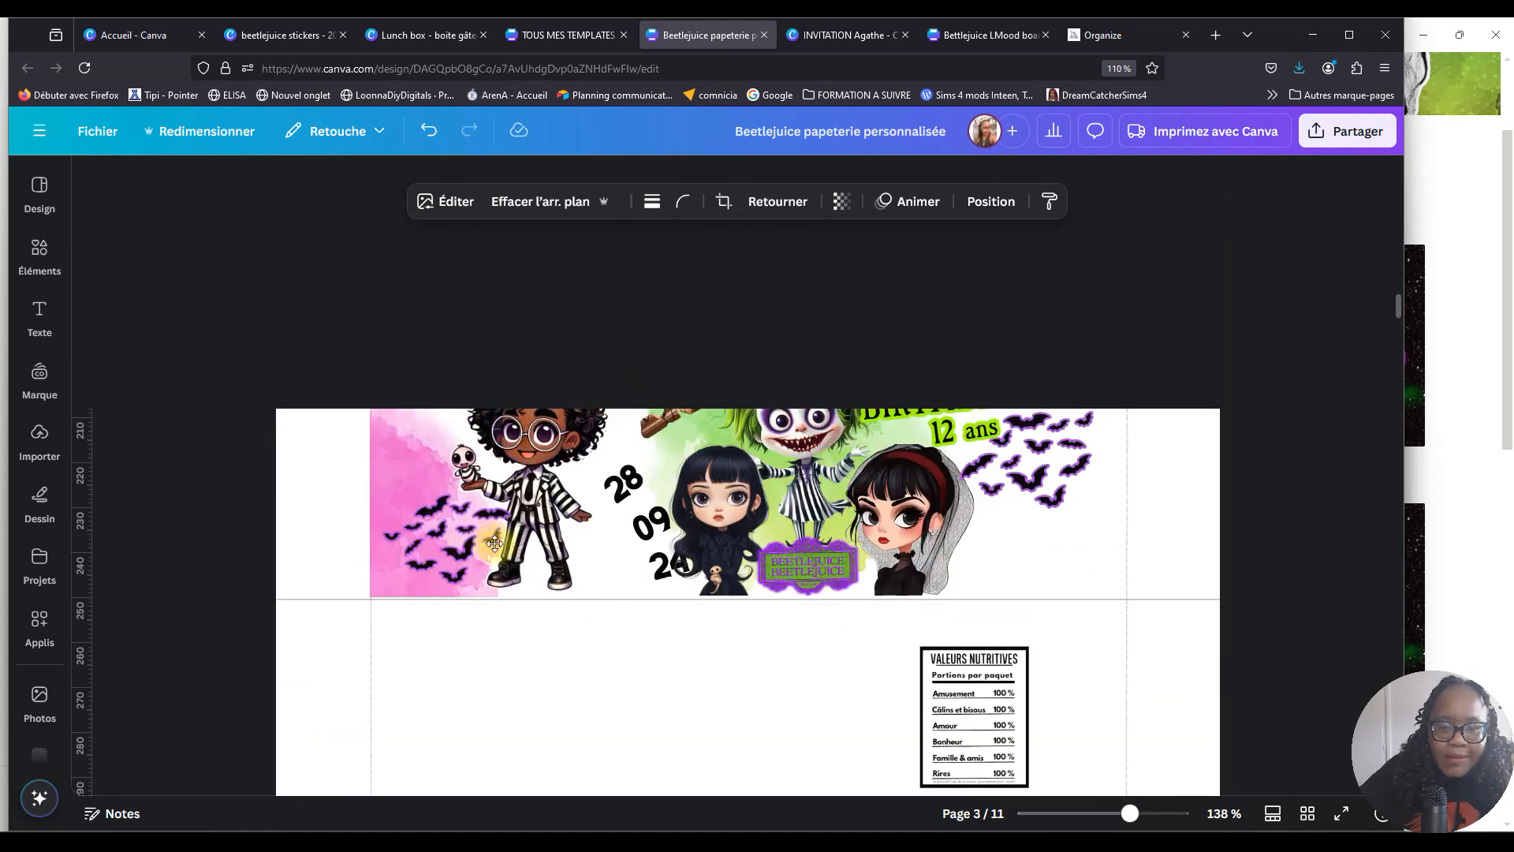
{"action": "left_click", "coordinate": [404, 448]}
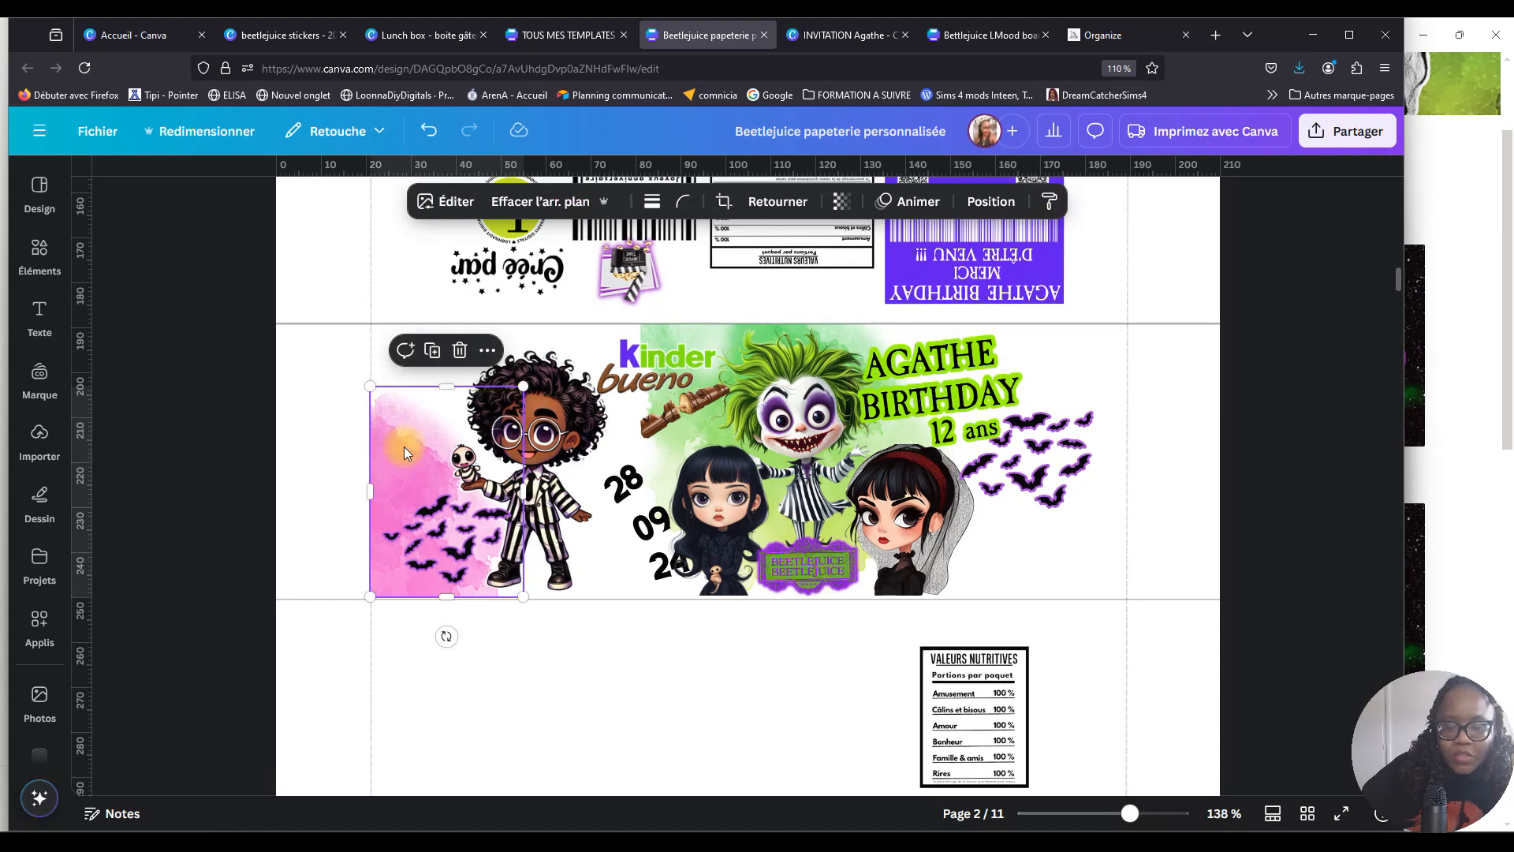
{"action": "key", "text": "Delete"}
{"action": "left_click_drag", "start_coordinate": [403, 402], "coordinate": [549, 521]}
{"action": "left_click", "coordinate": [451, 306]}
Move the grouped character and bats onto page 3's upper Haribo template and scale it down slightly to fit between the pink splashes.
{"action": "scroll", "coordinate": [473, 316], "scroll_direction": "down", "scroll_amount": 2}
{"action": "scroll", "coordinate": [483, 310], "scroll_direction": "down", "scroll_amount": 1}
{"action": "left_click_drag", "start_coordinate": [509, 272], "coordinate": [855, 824]}
{"action": "scroll", "coordinate": [713, 468], "scroll_direction": "down", "scroll_amount": 4}
{"action": "scroll", "coordinate": [850, 443], "scroll_direction": "down", "scroll_amount": 2}
{"action": "left_click_drag", "start_coordinate": [878, 369], "coordinate": [768, 543]}
{"action": "left_click_drag", "start_coordinate": [831, 451], "coordinate": [806, 526]}
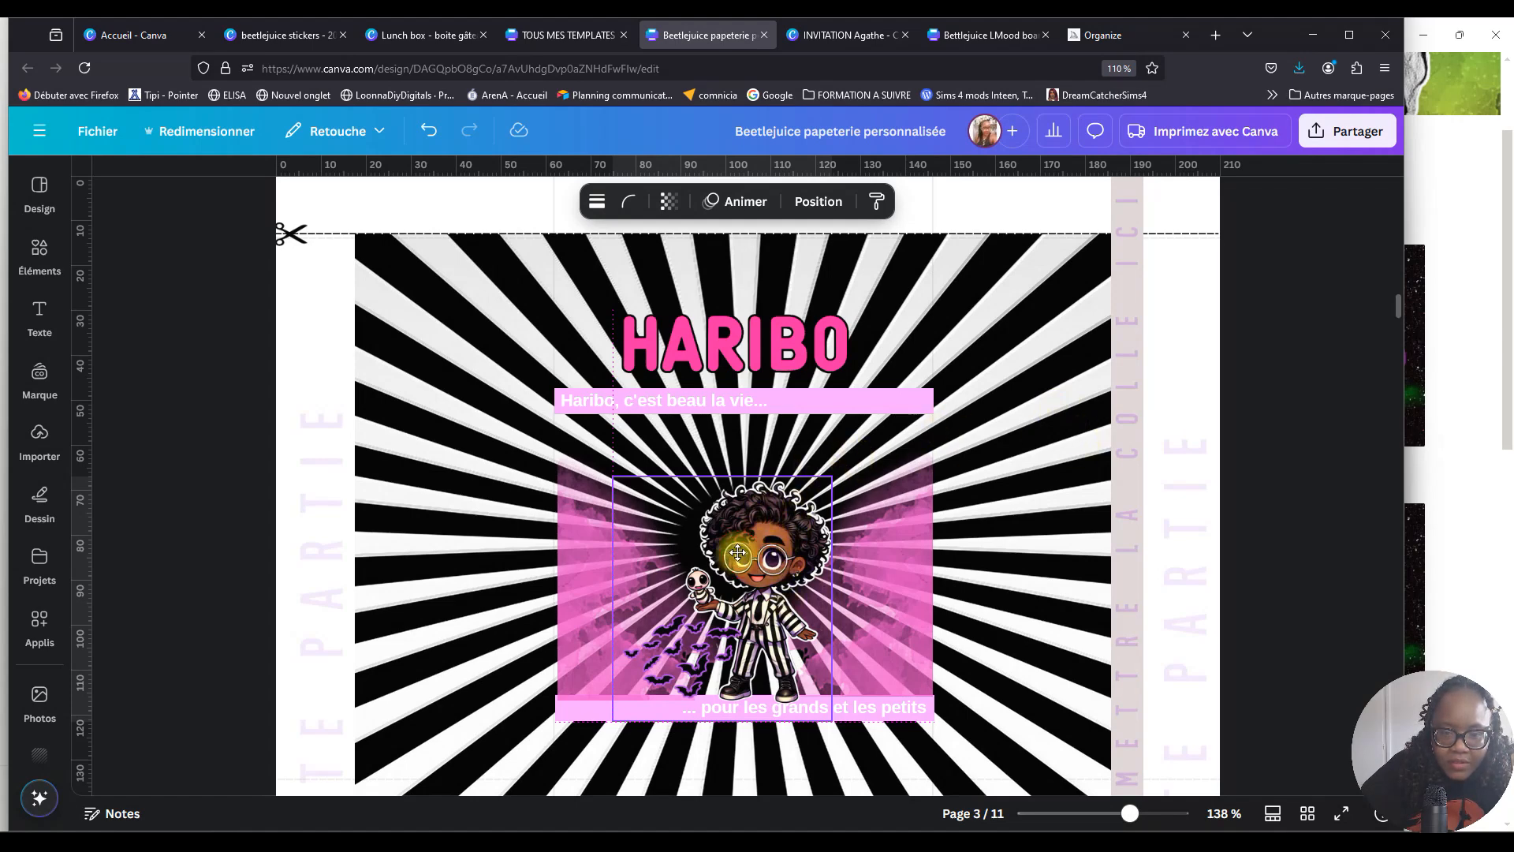
{"action": "left_click", "coordinate": [761, 569]}
{"action": "left_click", "coordinate": [767, 560]}
{"action": "left_click_drag", "start_coordinate": [767, 559], "coordinate": [752, 558]}
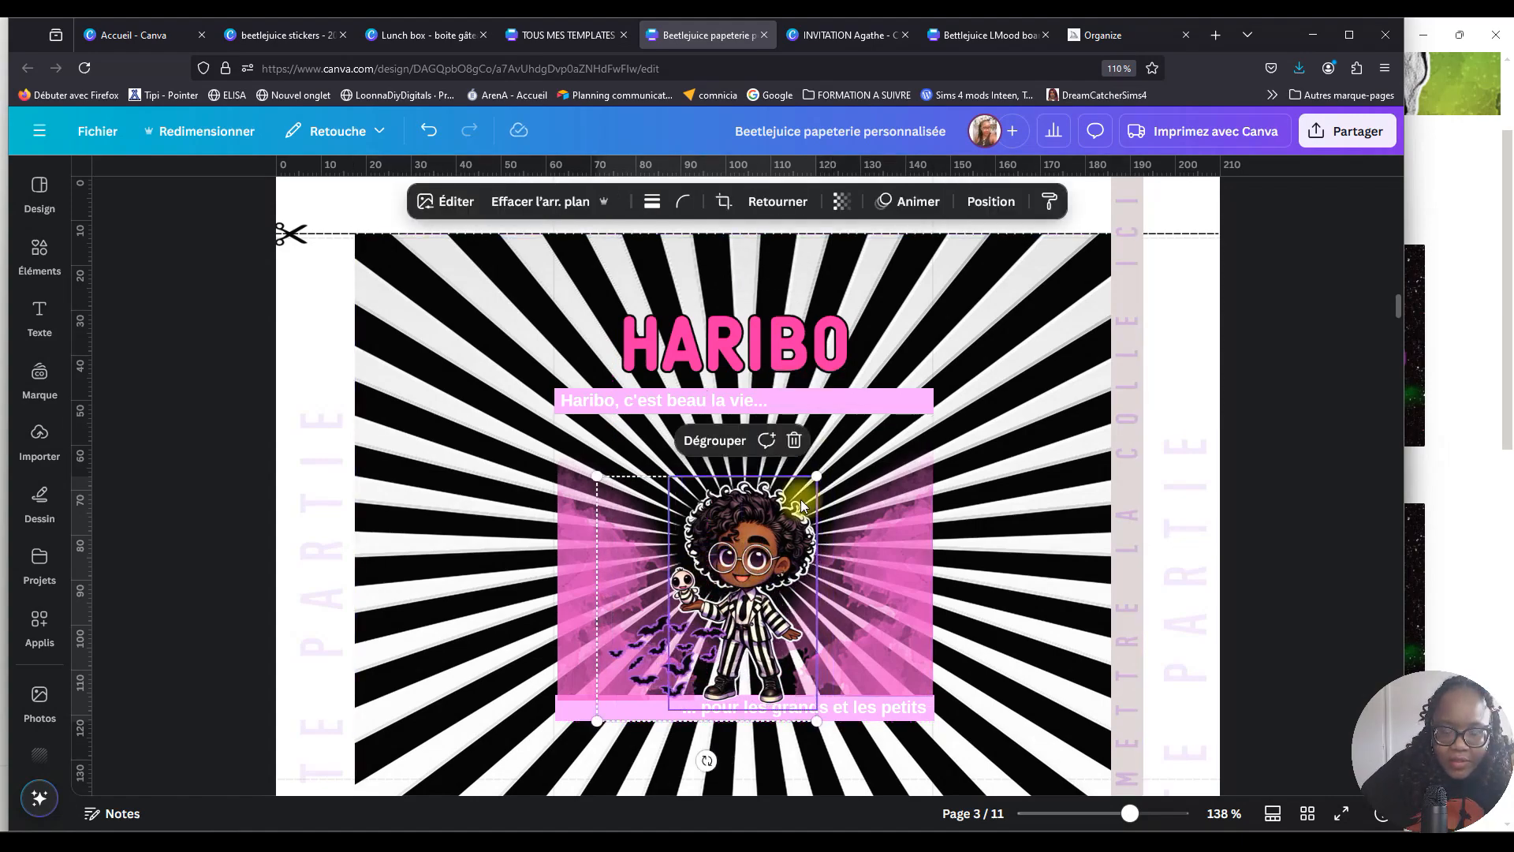
Examine the Kinder Bueno wrappers on page 2 and the Haribo template on page 3 for artwork to reuse.
{"action": "scroll", "coordinate": [806, 475], "scroll_direction": "up", "scroll_amount": 10}
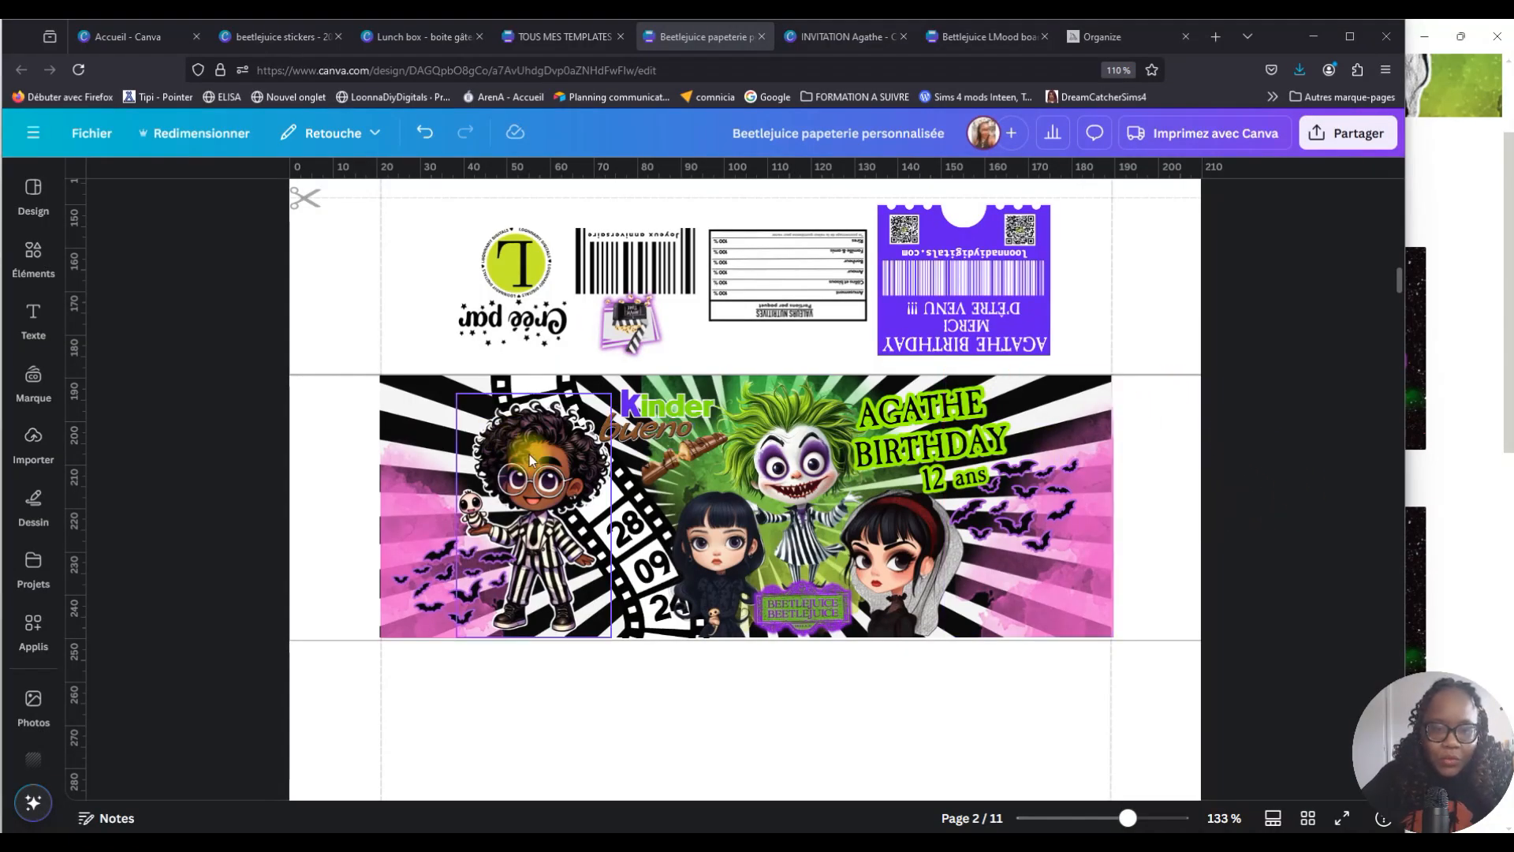
{"action": "left_click", "coordinate": [522, 396]}
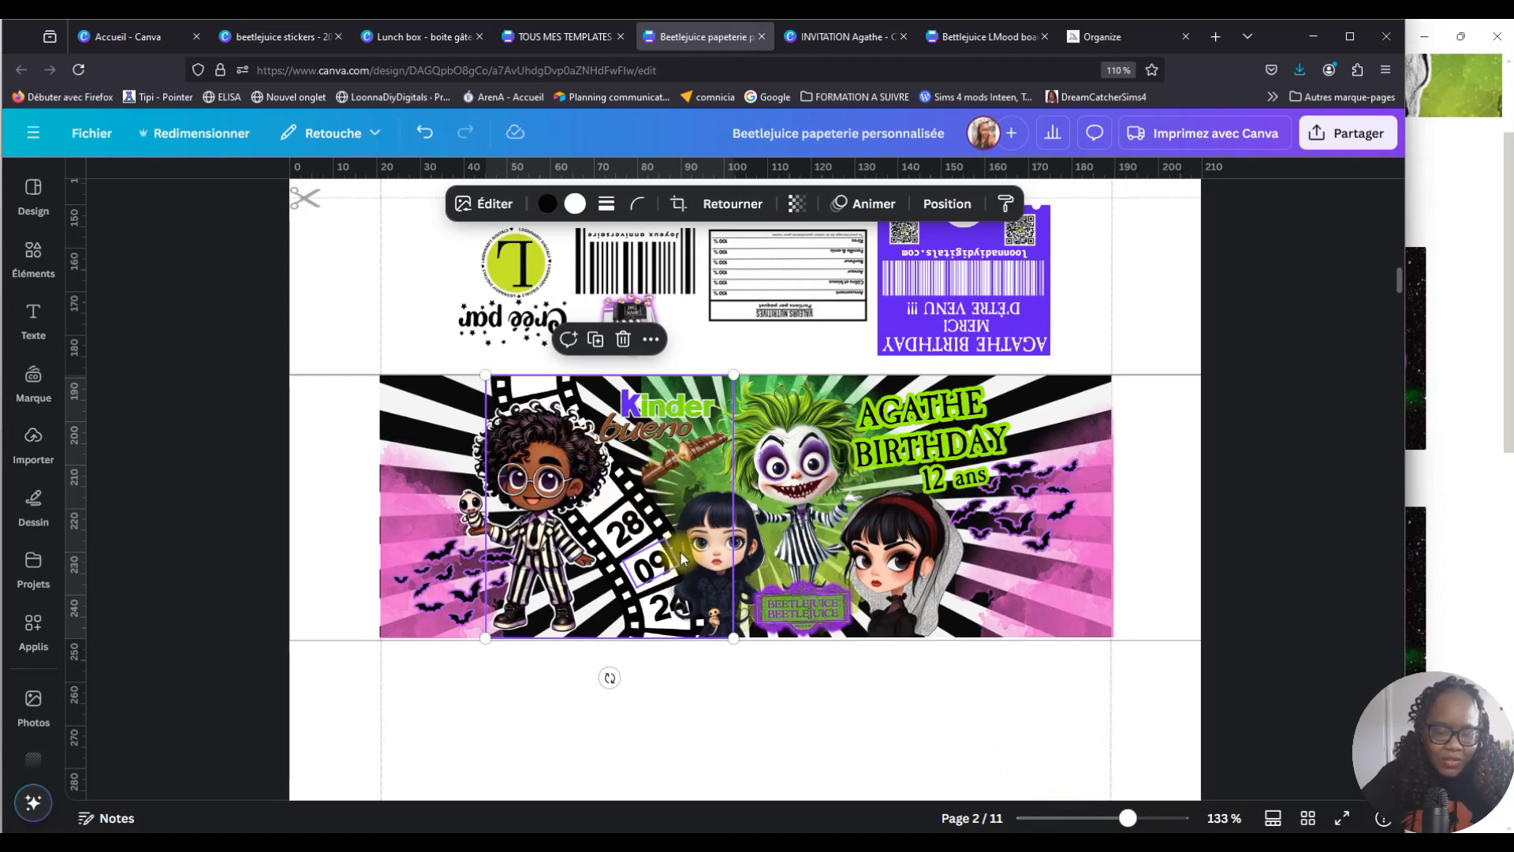
{"action": "scroll", "coordinate": [680, 550], "scroll_direction": "down", "scroll_amount": 5}
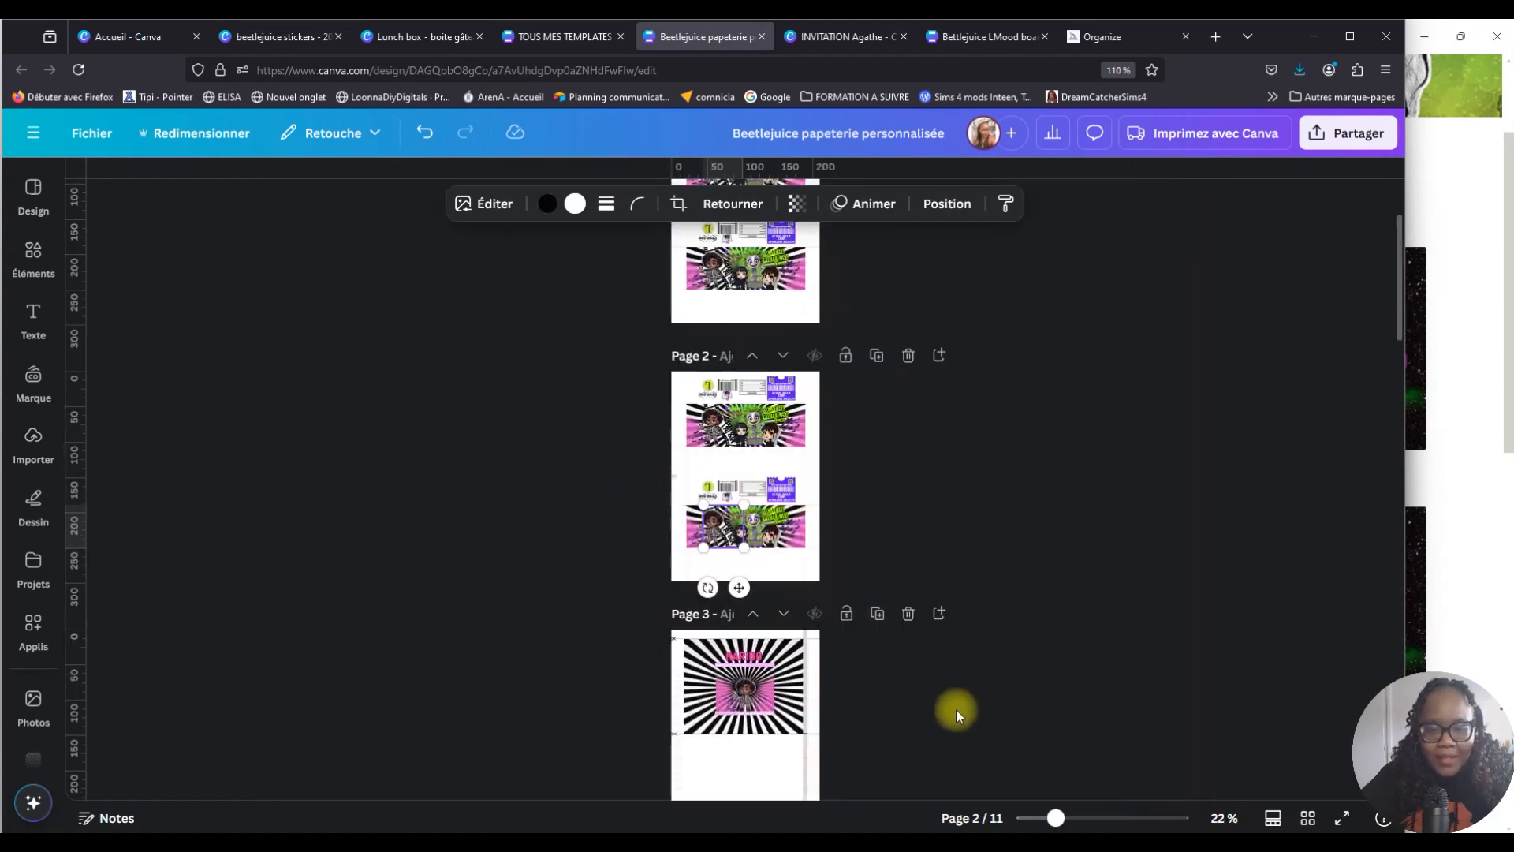
{"action": "left_click_drag", "start_coordinate": [1064, 820], "coordinate": [1121, 817]}
{"action": "scroll", "coordinate": [683, 497], "scroll_direction": "down", "scroll_amount": 4}
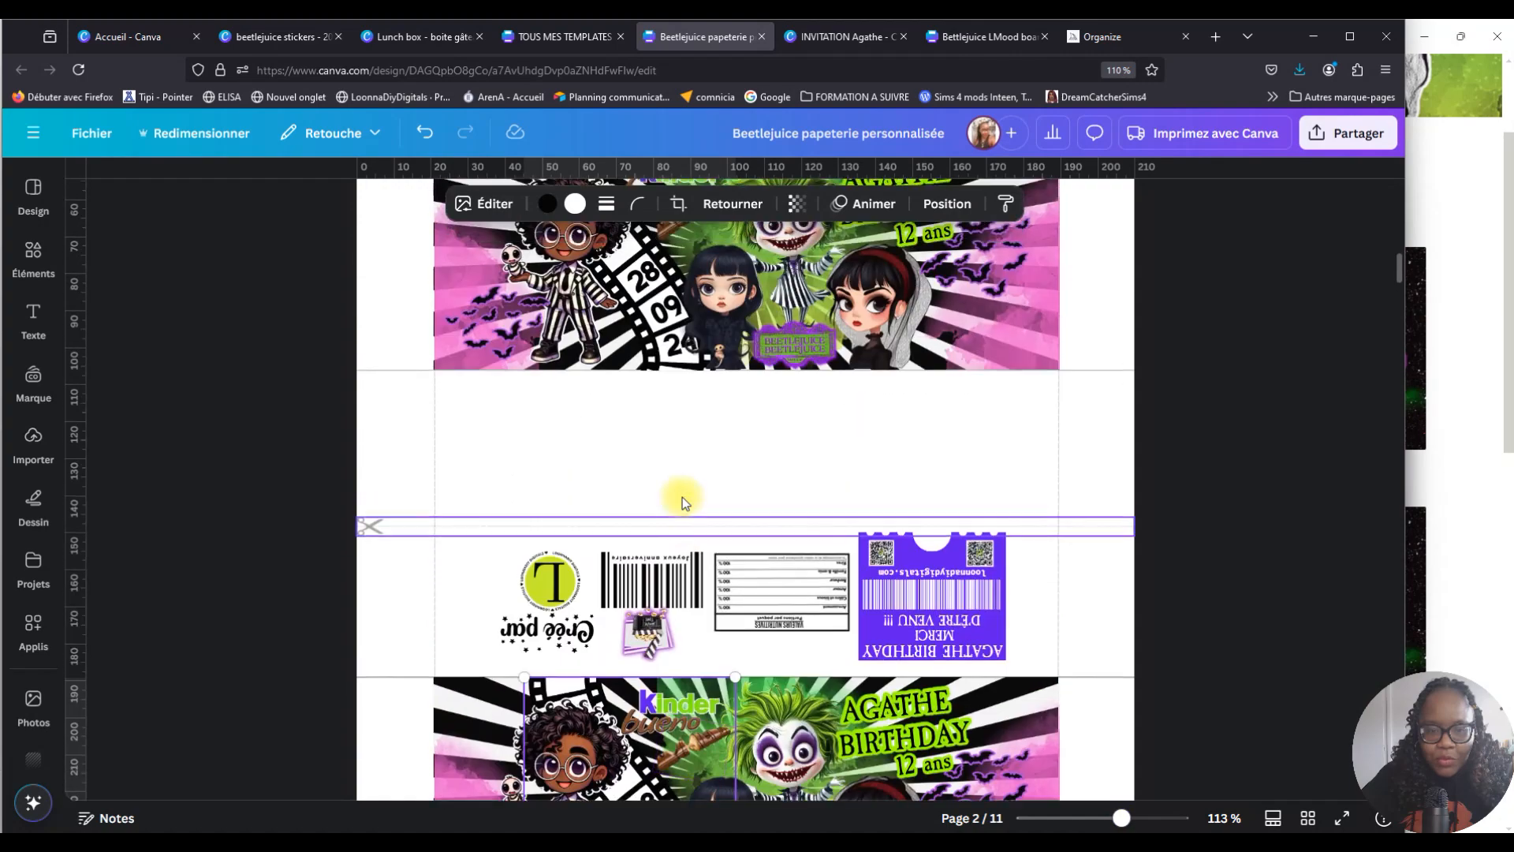
{"action": "scroll", "coordinate": [571, 386], "scroll_direction": "up", "scroll_amount": 3}
{"action": "scroll", "coordinate": [586, 471], "scroll_direction": "down", "scroll_amount": 5}
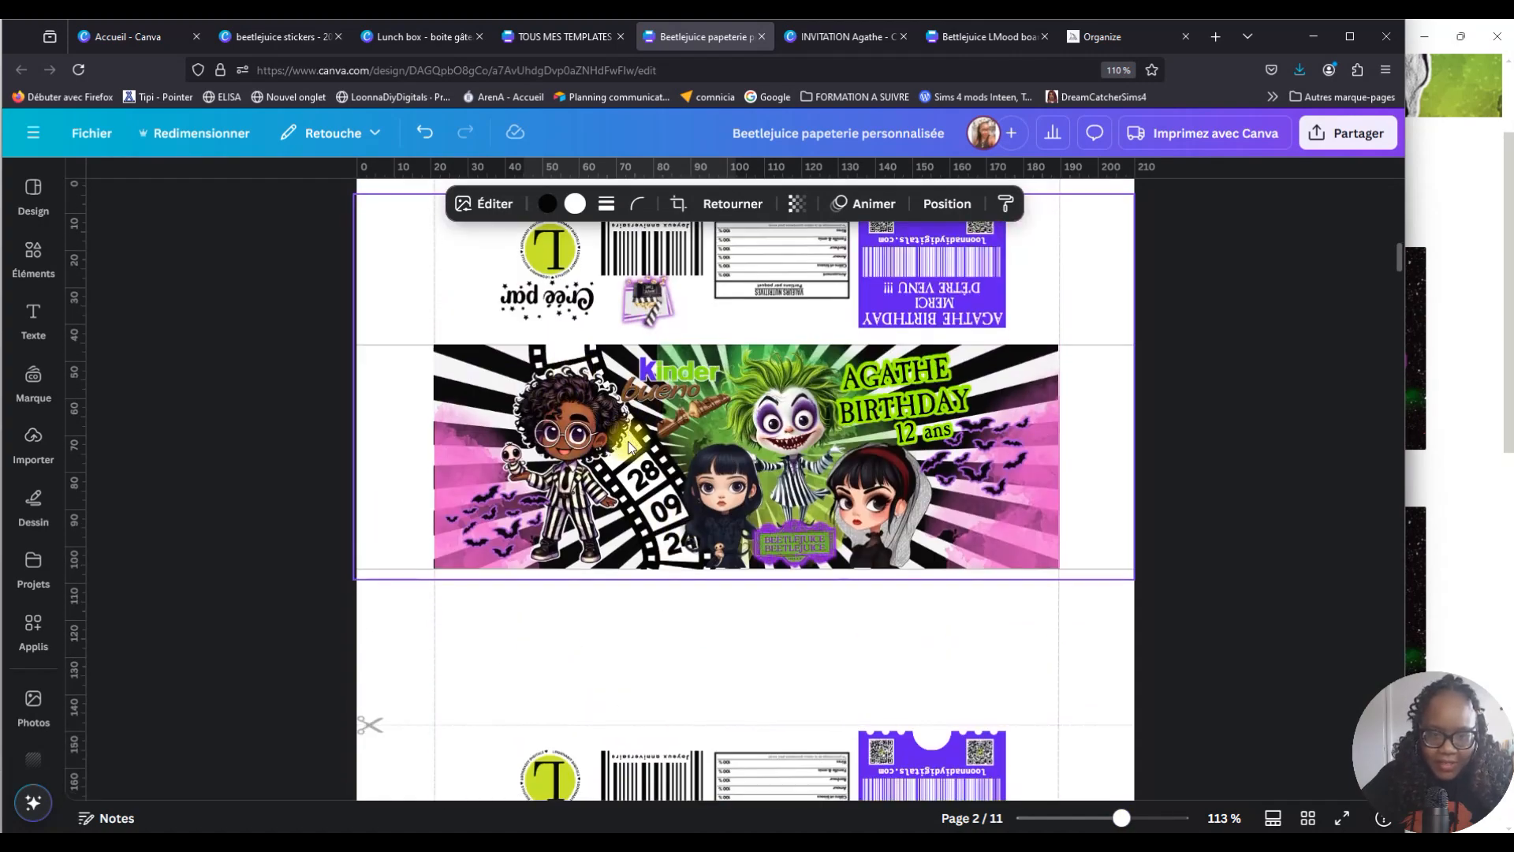
{"action": "left_click", "coordinate": [587, 450]}
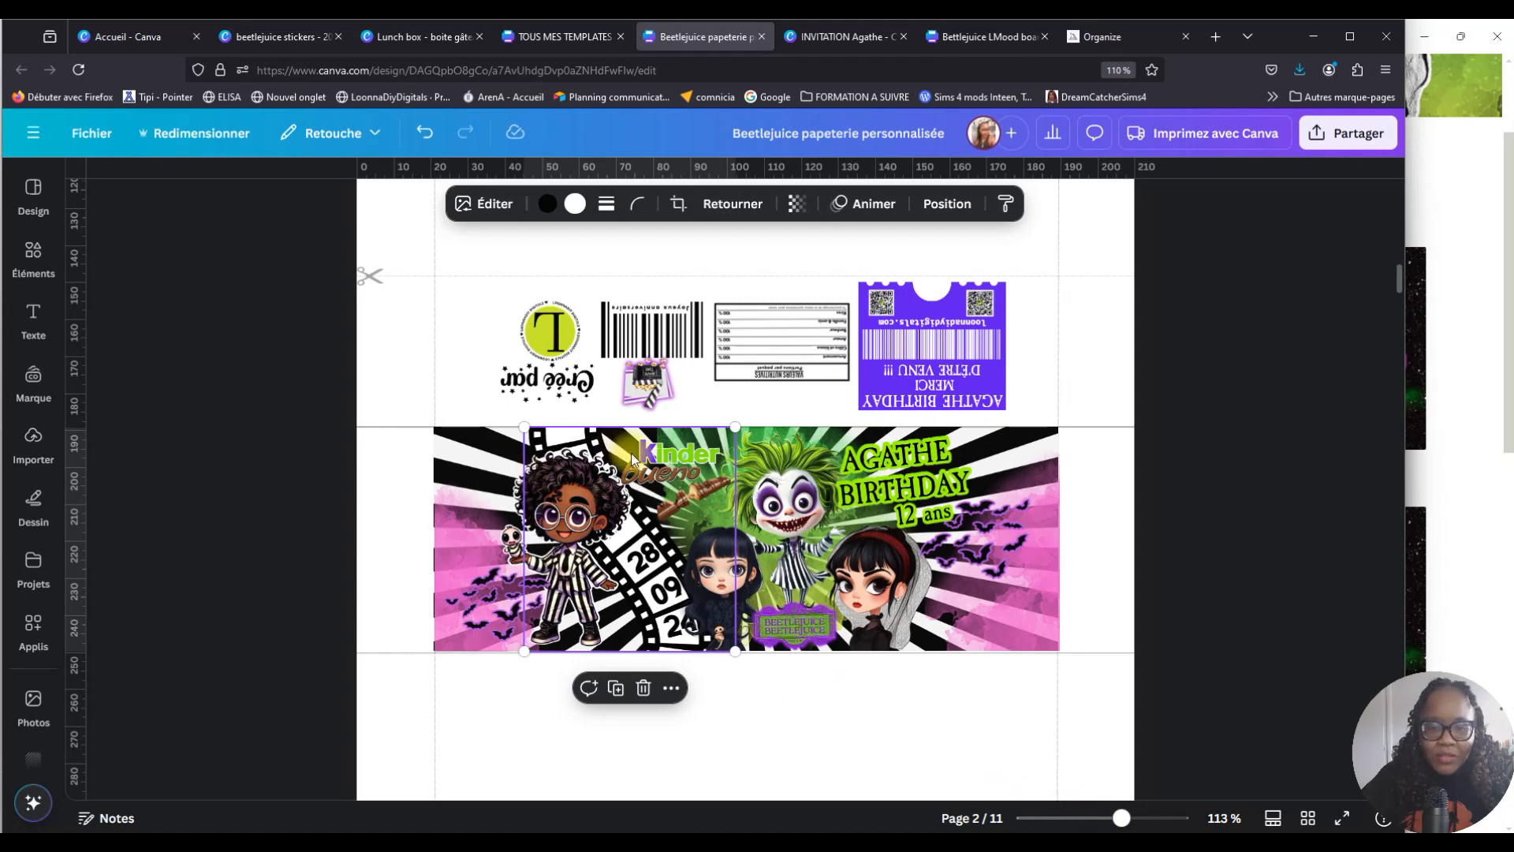
{"action": "scroll", "coordinate": [754, 489], "scroll_direction": "down", "scroll_amount": 2}
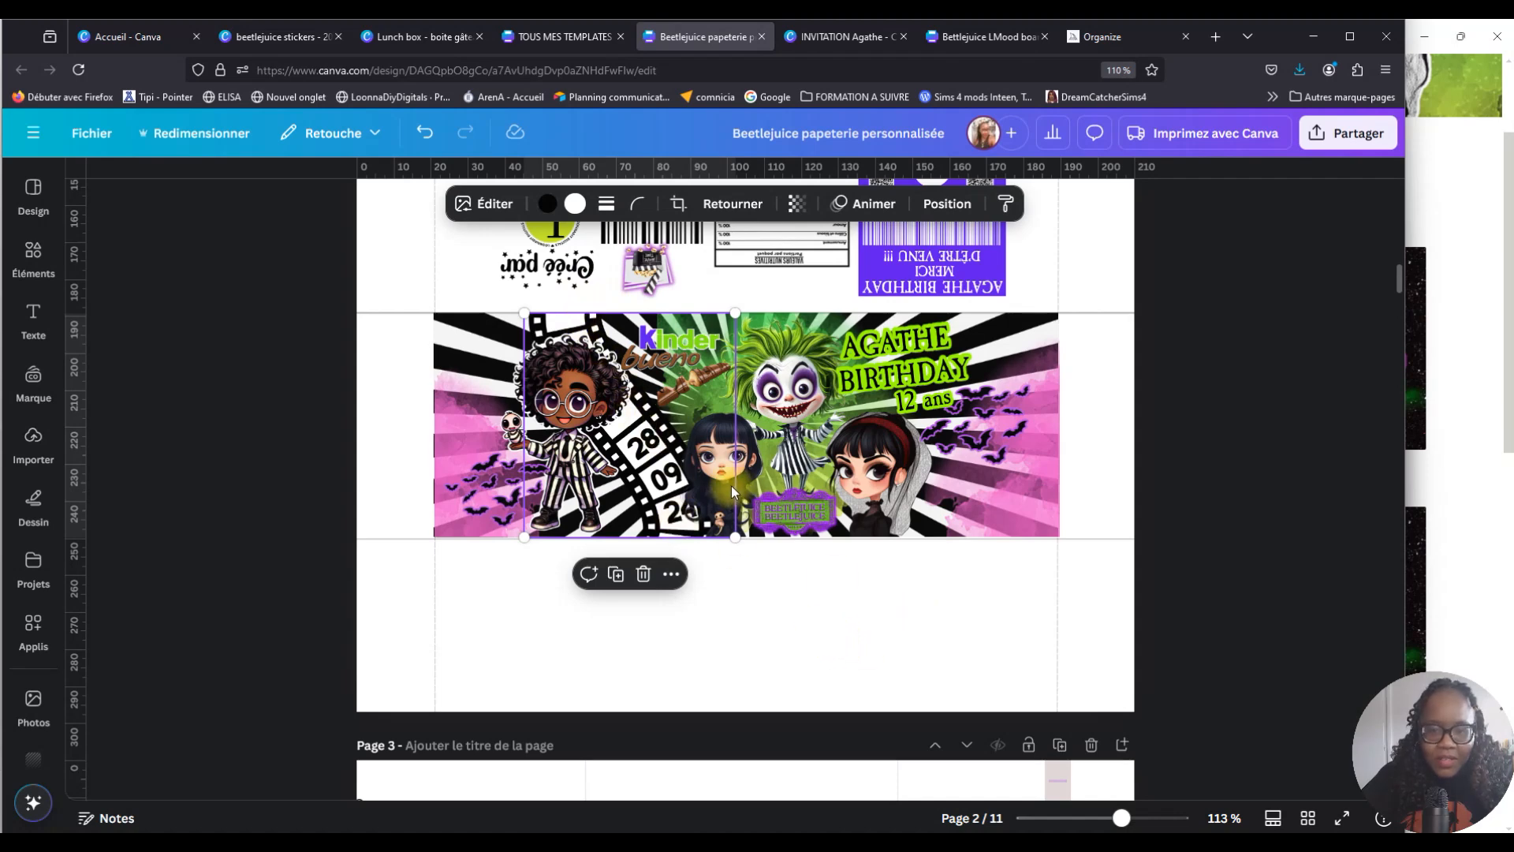
{"action": "scroll", "coordinate": [730, 486], "scroll_direction": "down", "scroll_amount": 4}
{"action": "scroll", "coordinate": [731, 482], "scroll_direction": "down", "scroll_amount": 4}
{"action": "key", "text": "Tab"}
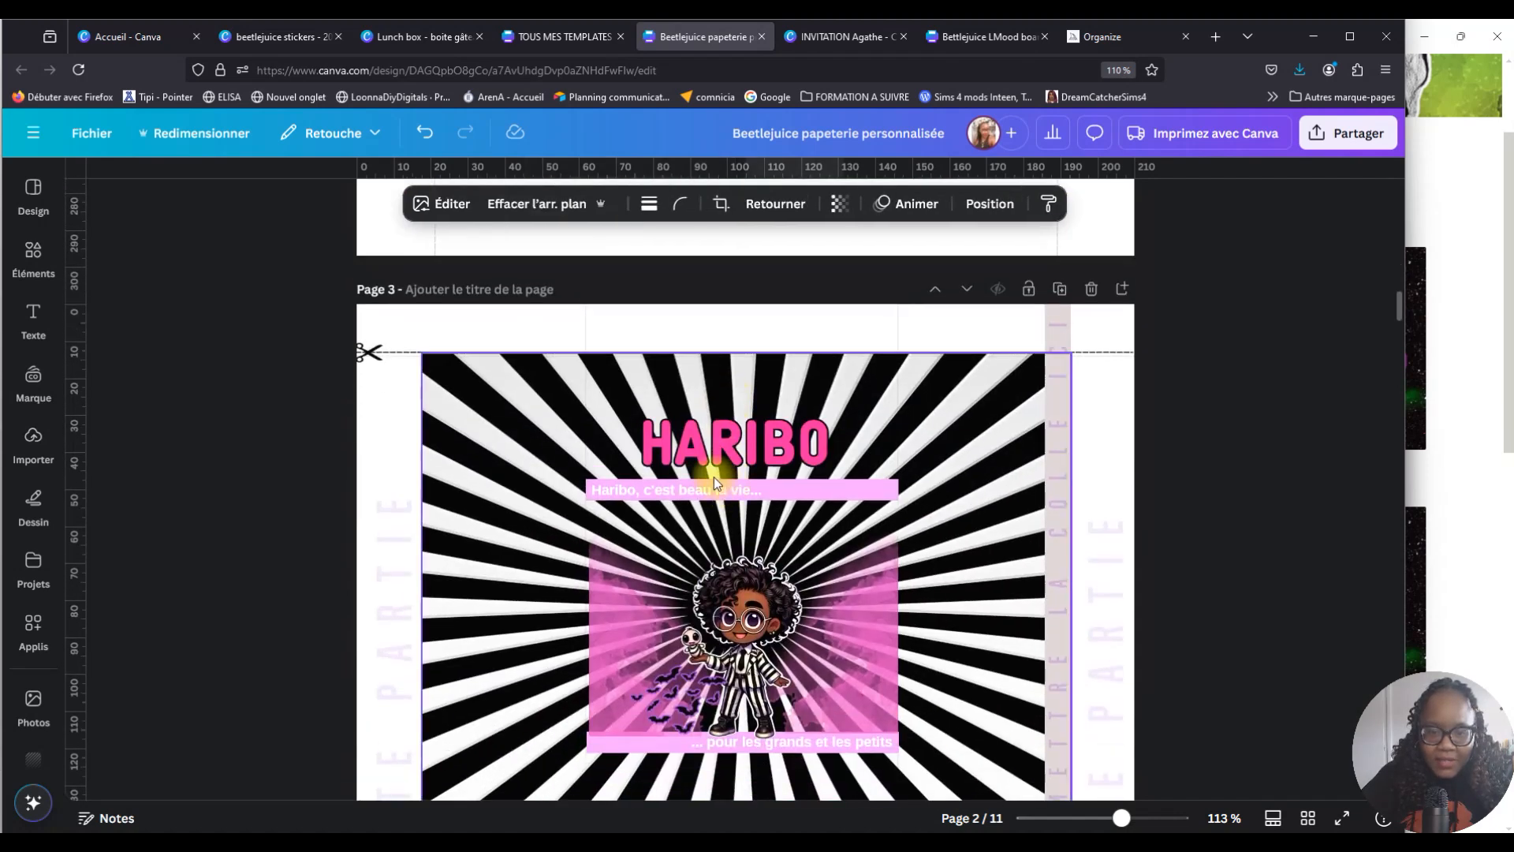
{"action": "scroll", "coordinate": [685, 455], "scroll_direction": "up", "scroll_amount": 5}
{"action": "scroll", "coordinate": [656, 417], "scroll_direction": "up", "scroll_amount": 4}
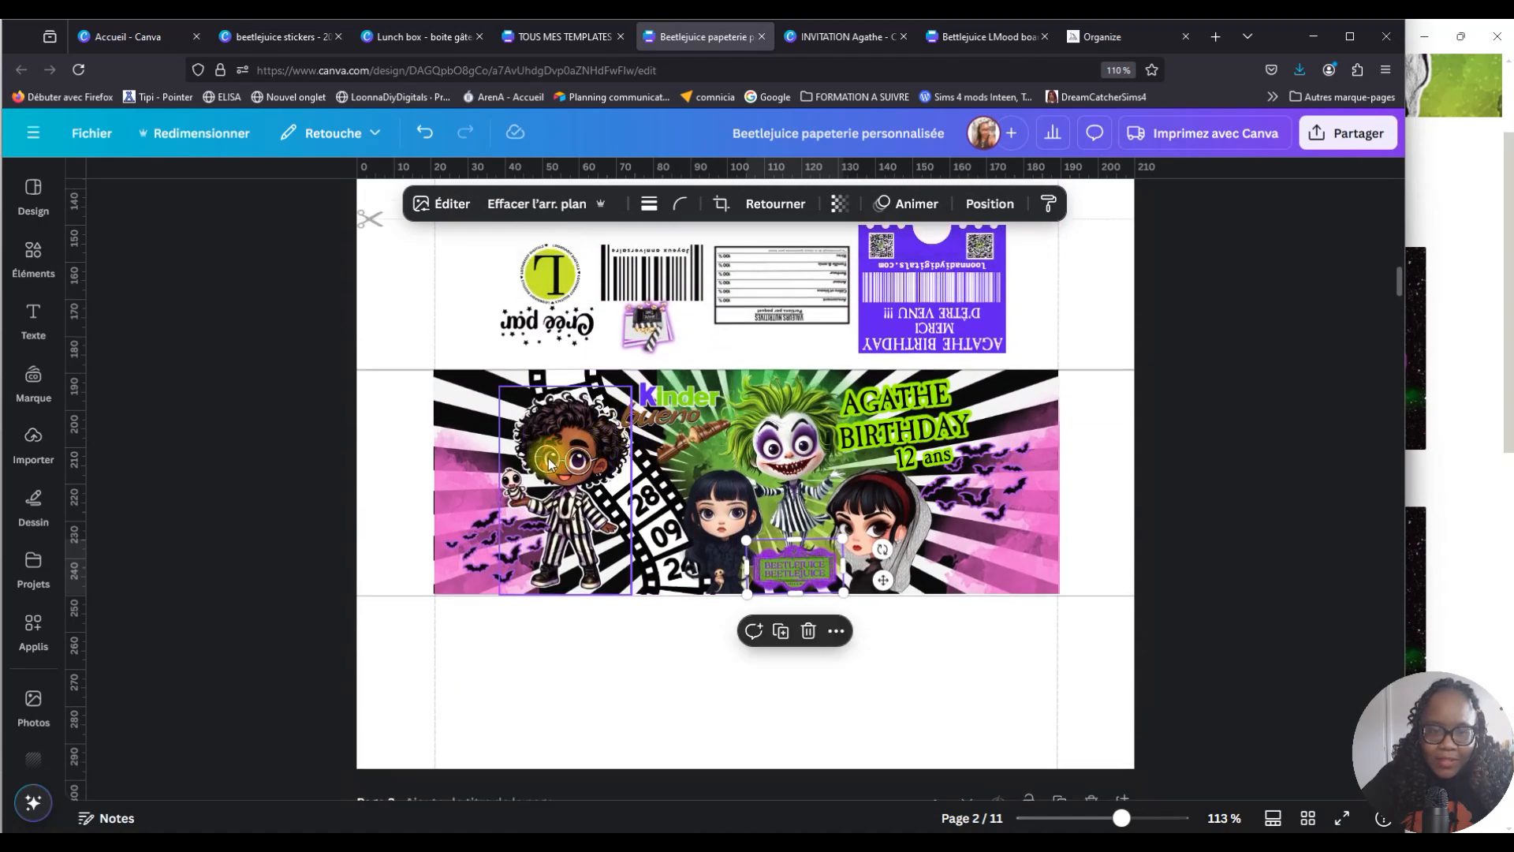
Delete the curly-haired character, the left bats, the left pink splash and the sunburst from page 2's lower wrapper.
{"action": "left_click_drag", "start_coordinate": [580, 468], "coordinate": [455, 617]}
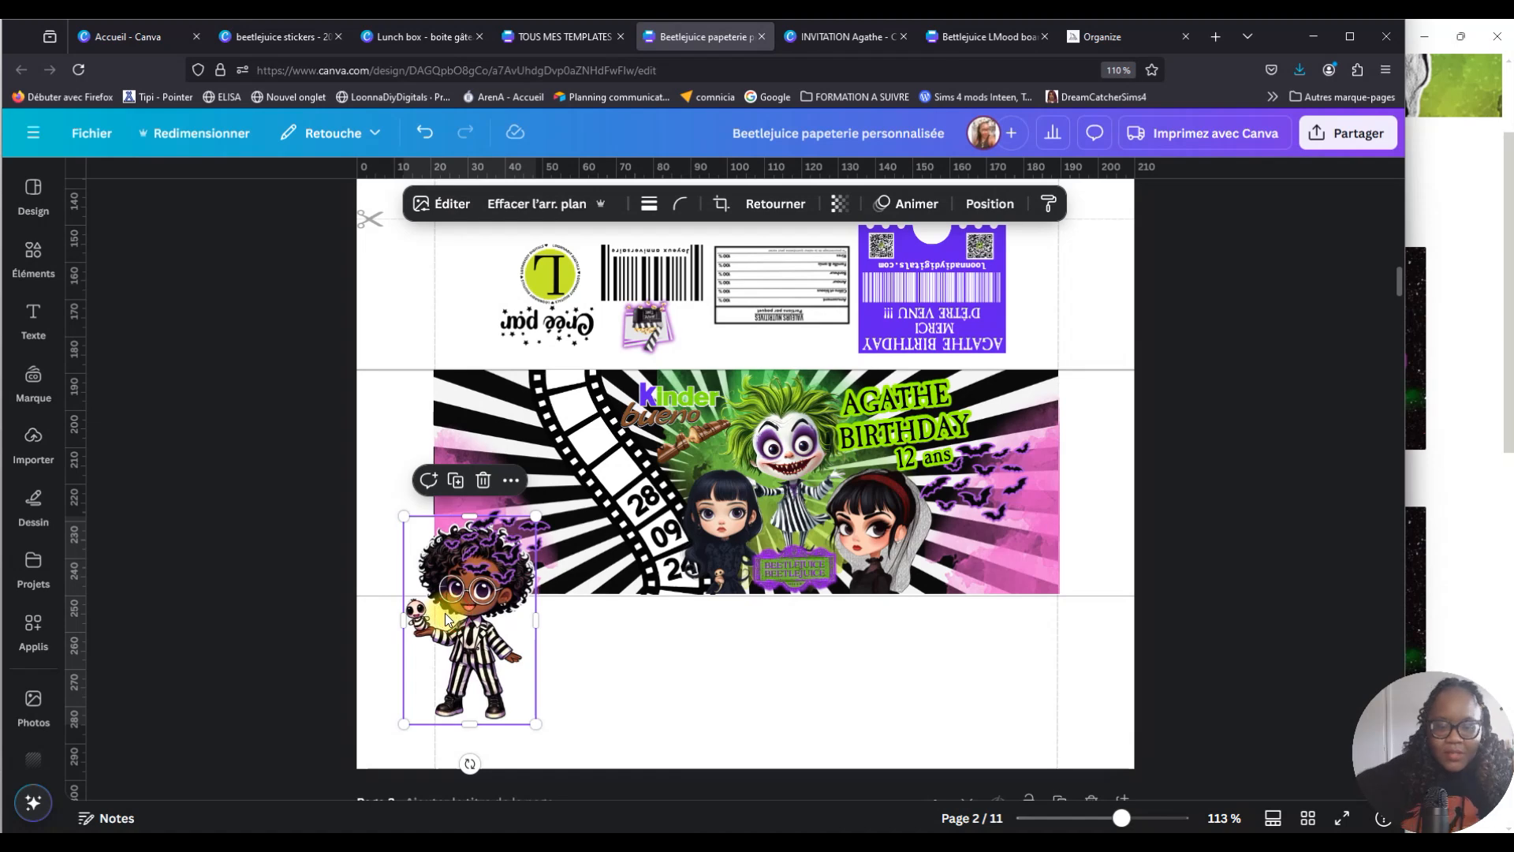
{"action": "key", "text": "Delete"}
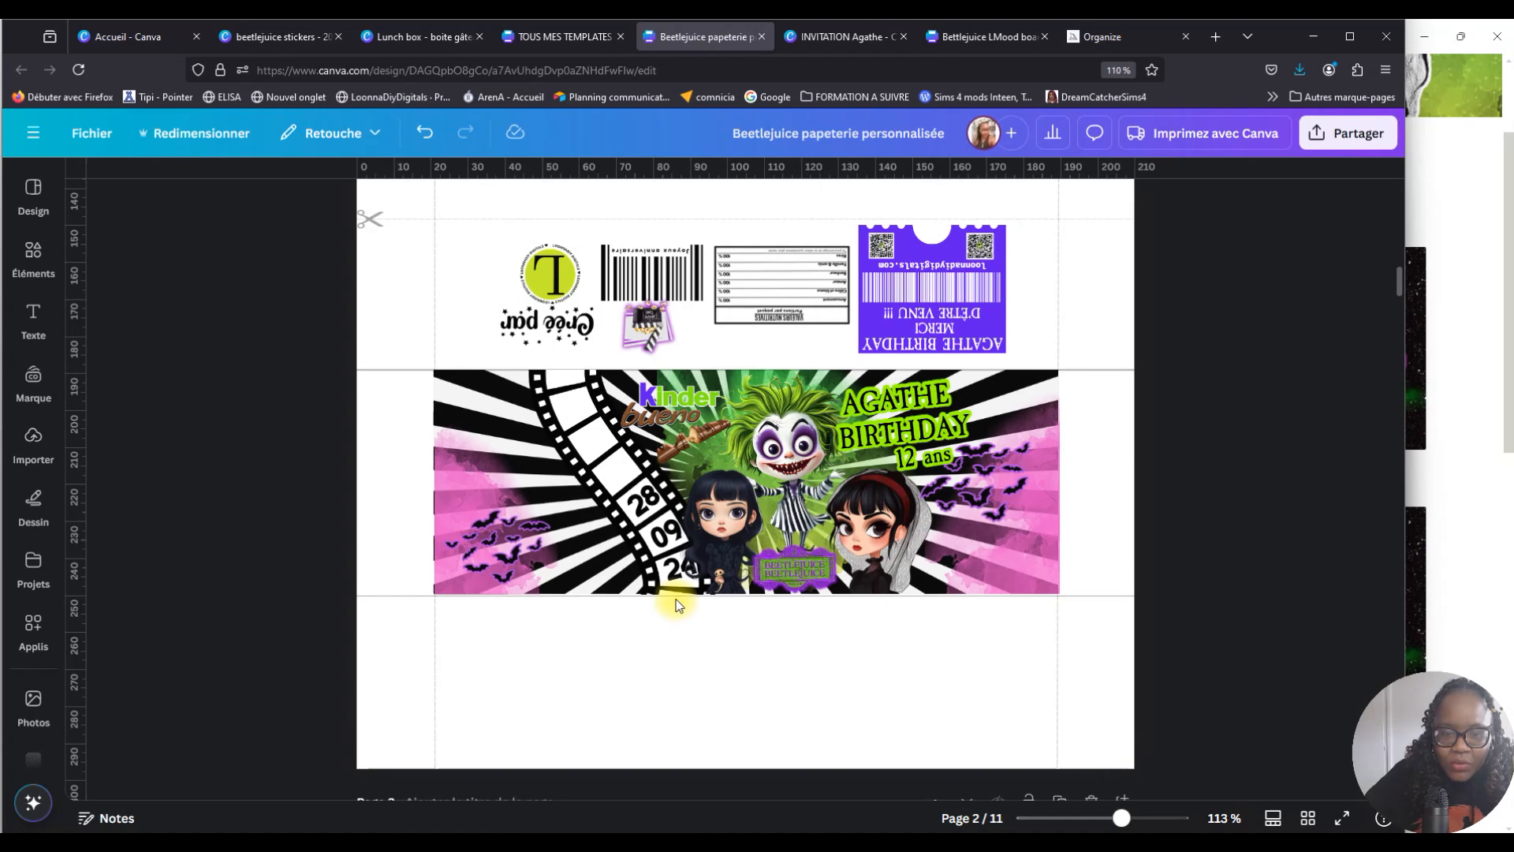
{"action": "left_click", "coordinate": [518, 548]}
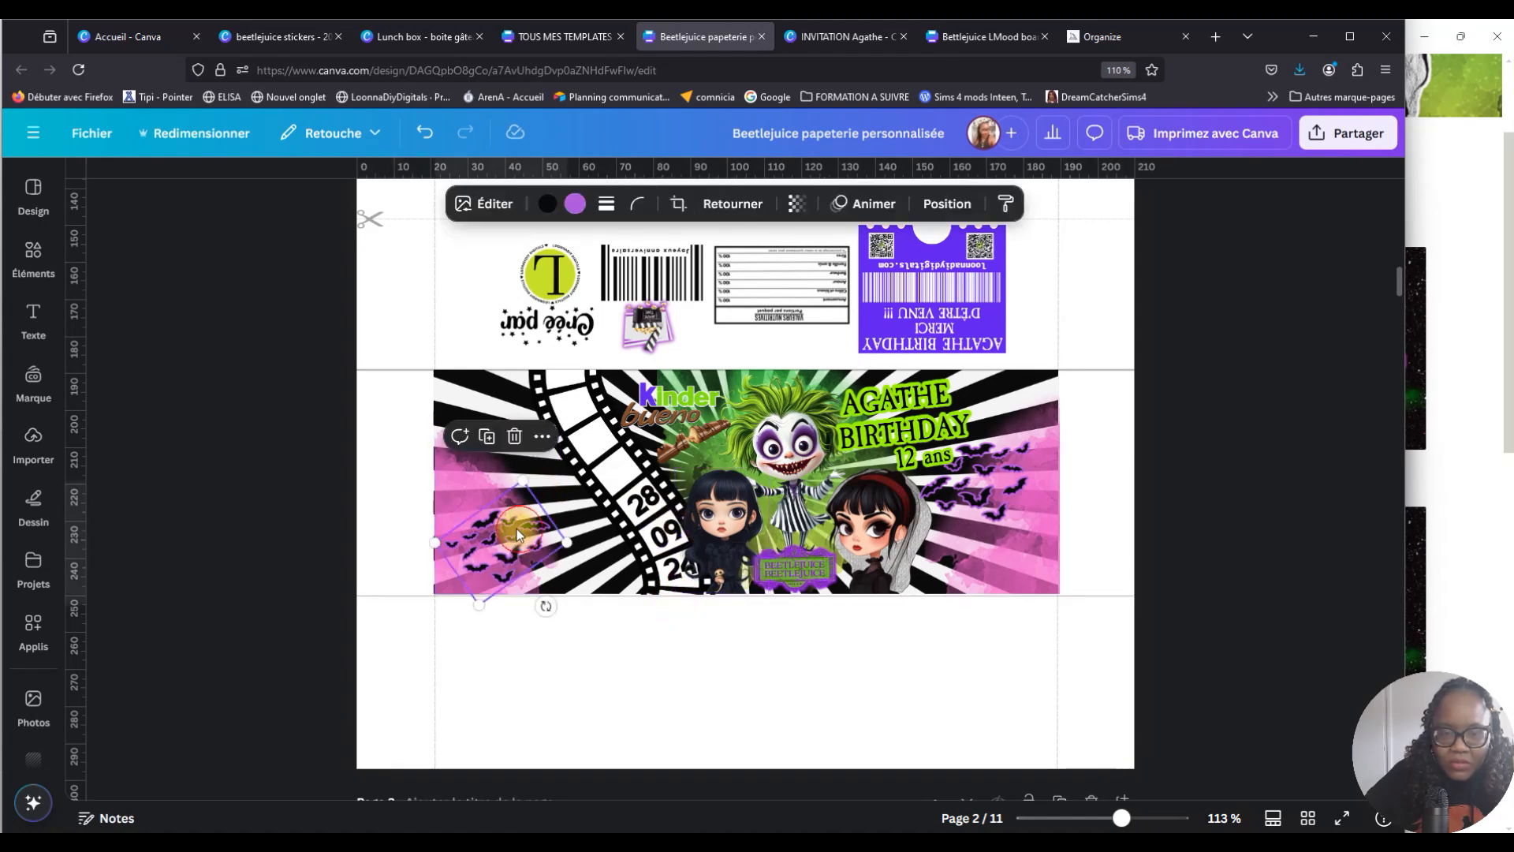
{"action": "key", "text": "Delete"}
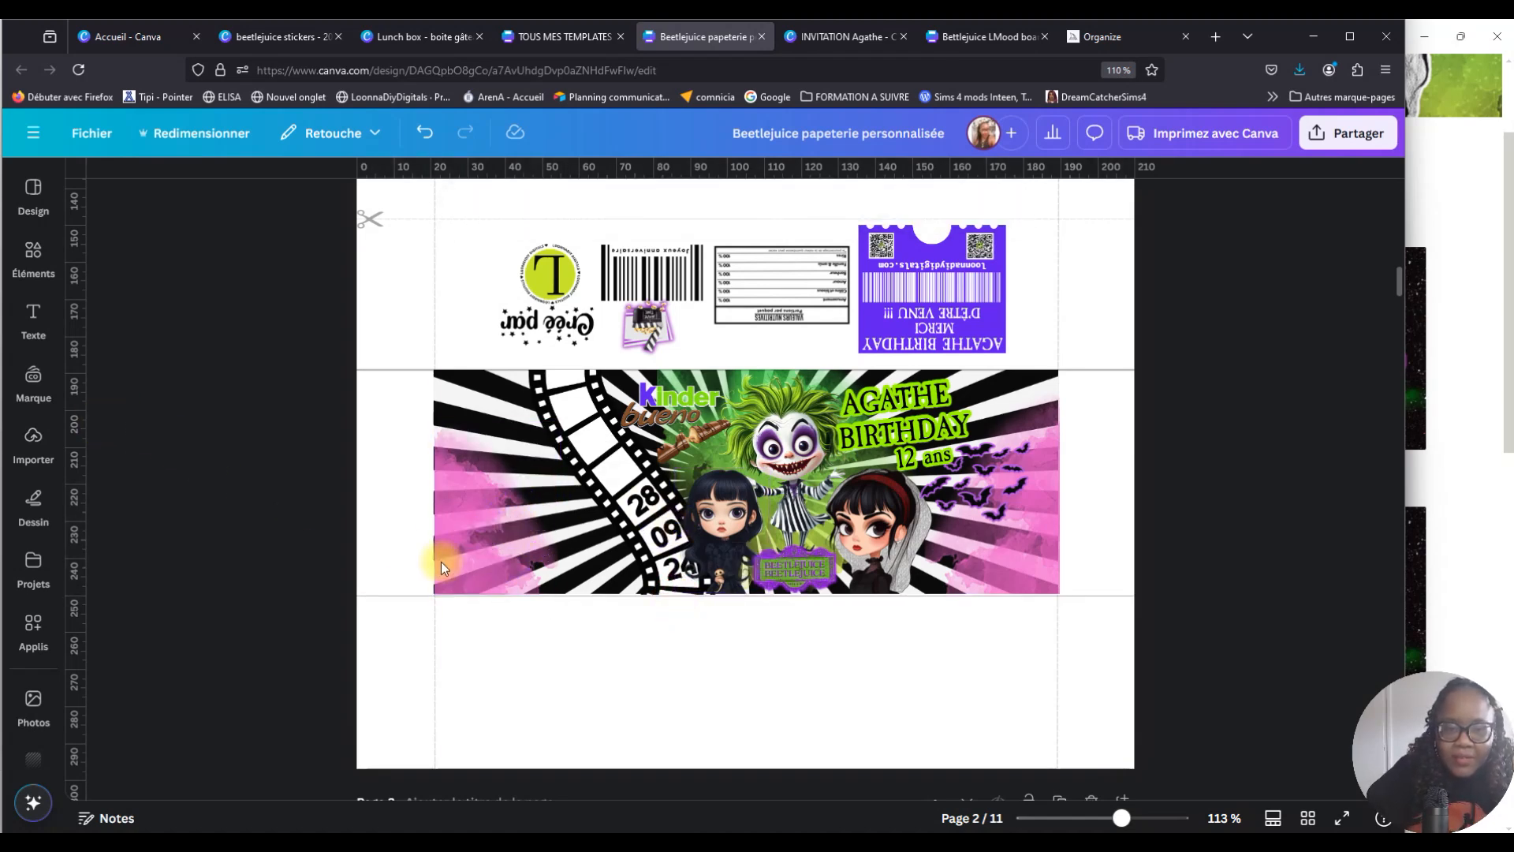
{"action": "left_click", "coordinate": [493, 536]}
{"action": "key", "text": "Delete"}
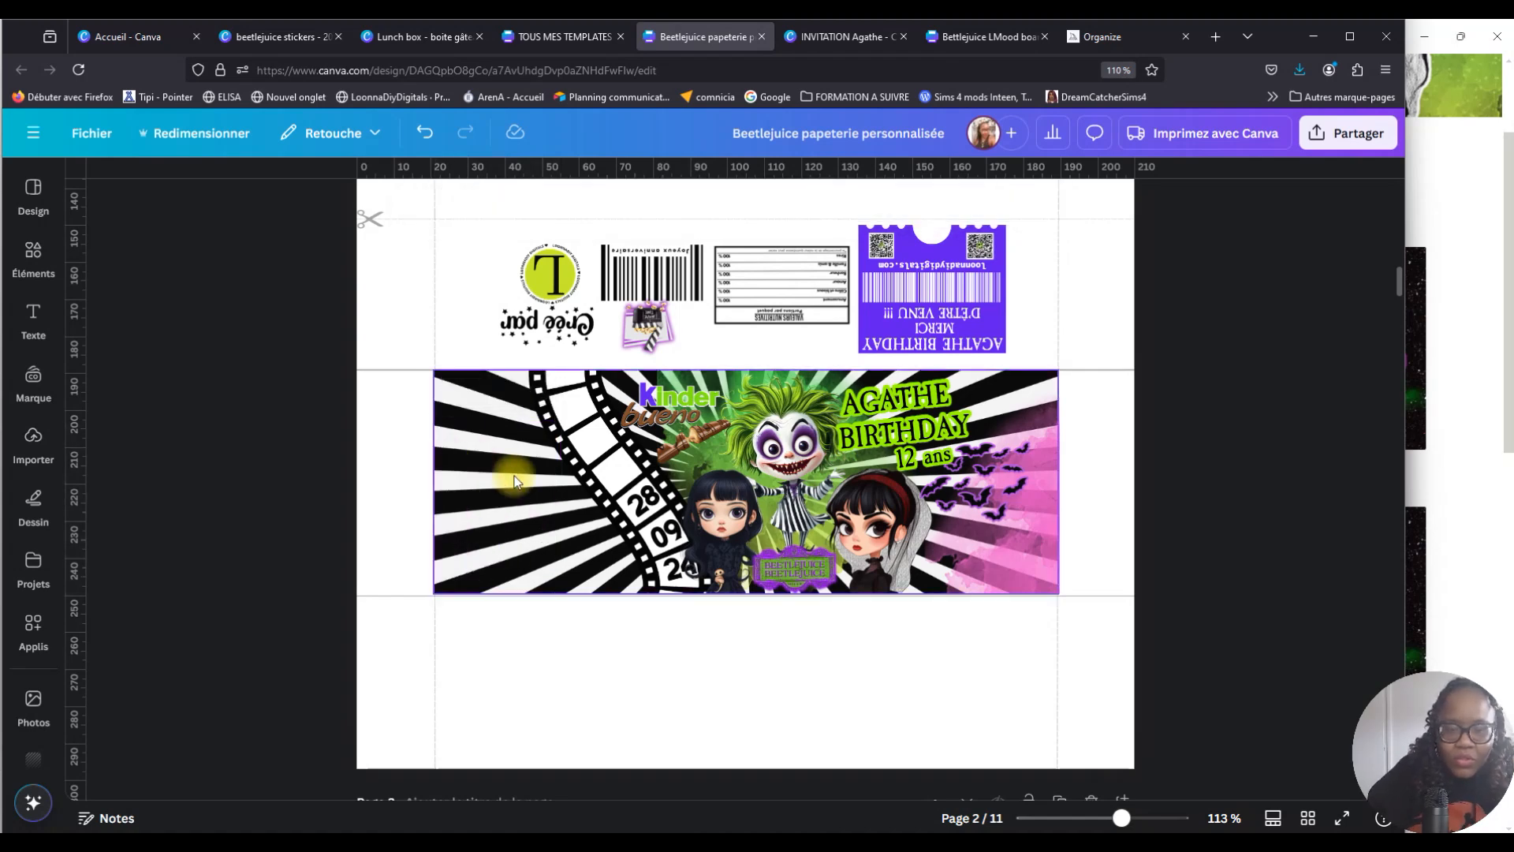
{"action": "left_click", "coordinate": [514, 482]}
{"action": "key", "text": "Delete"}
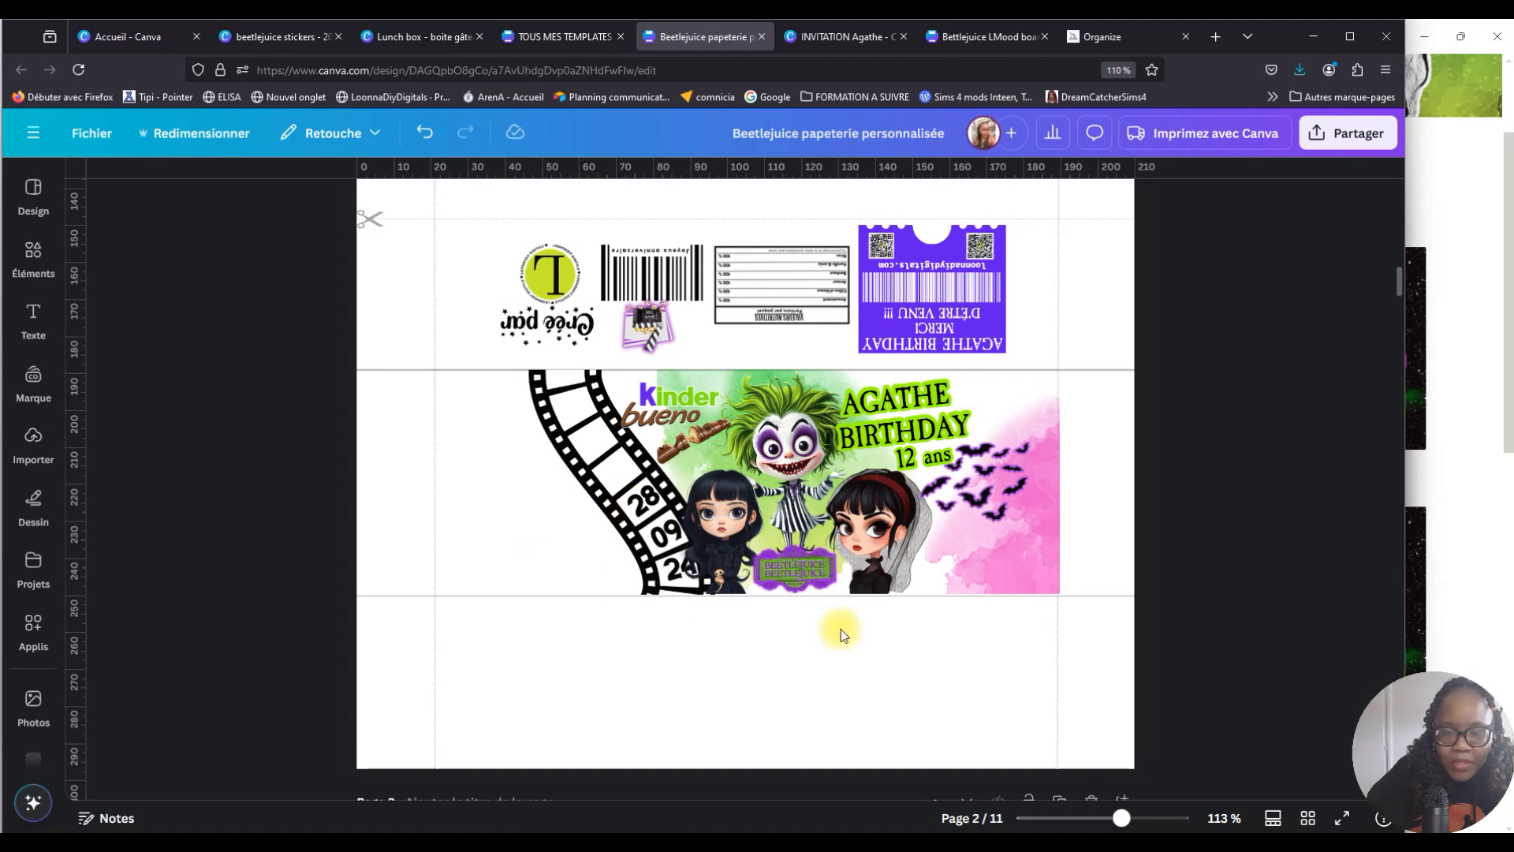
Move the Beetlejuice sign, the dark-haired girl and the word "bueno" away from the filmstrip on page 2's lower wrapper.
{"action": "scroll", "coordinate": [766, 410], "scroll_direction": "down", "scroll_amount": 2}
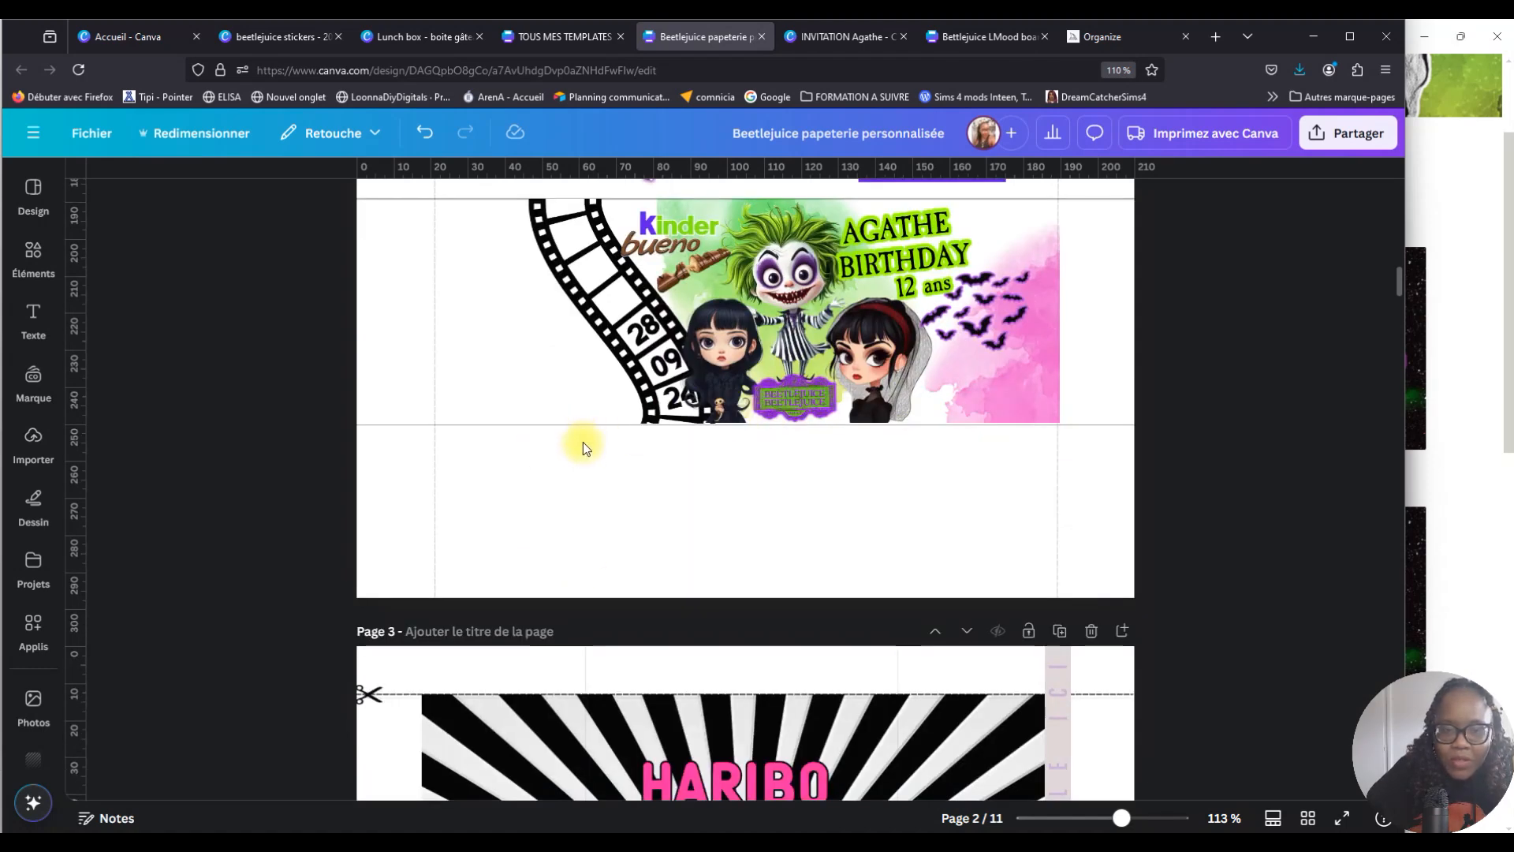
{"action": "scroll", "coordinate": [763, 446], "scroll_direction": "up", "scroll_amount": 1}
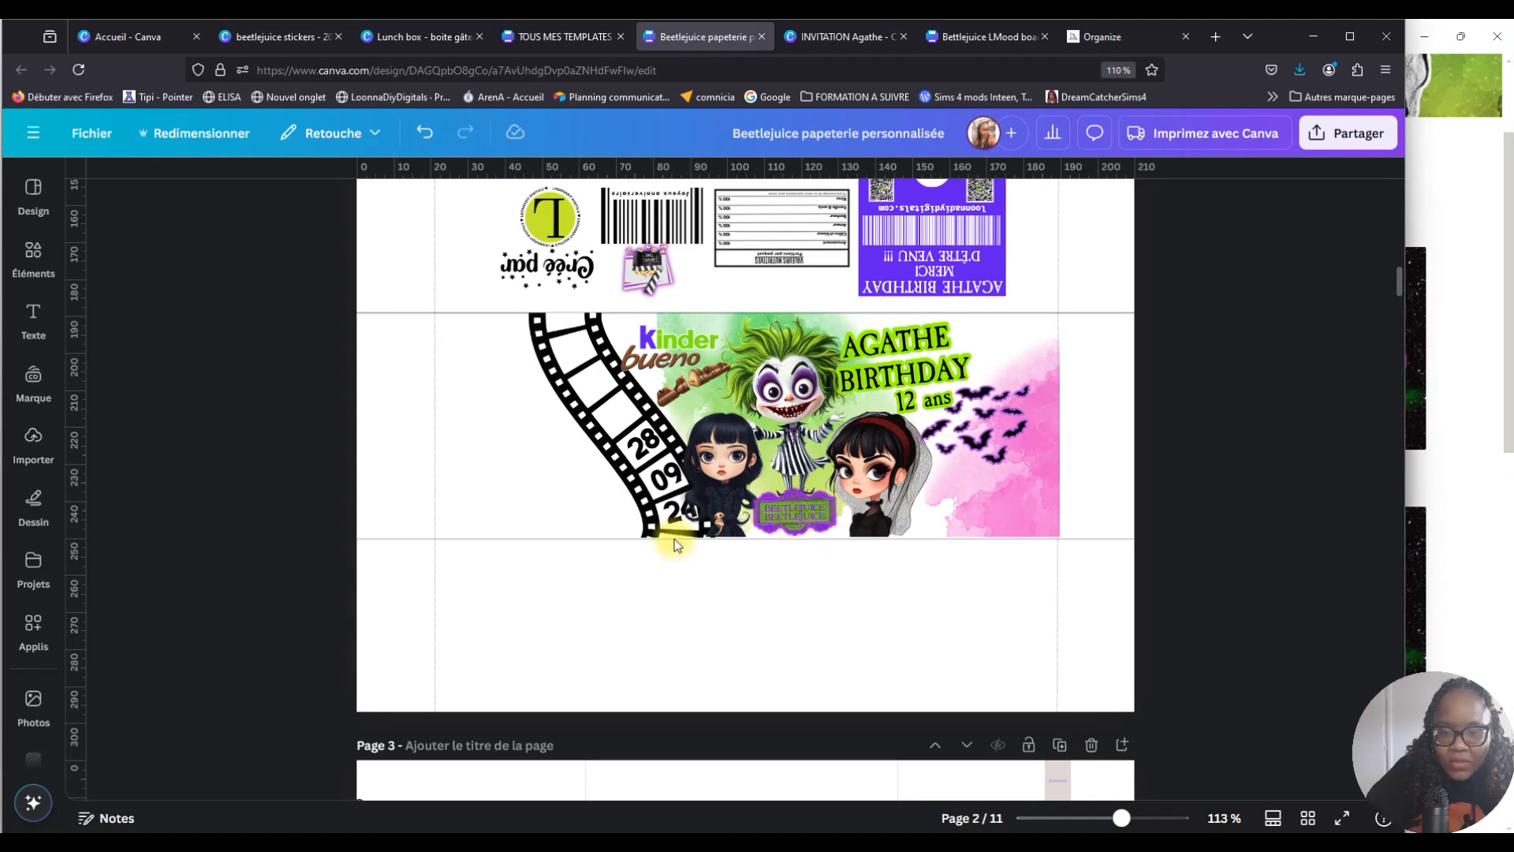
{"action": "left_click", "coordinate": [792, 520]}
{"action": "scroll", "coordinate": [817, 476], "scroll_direction": "down", "scroll_amount": 1}
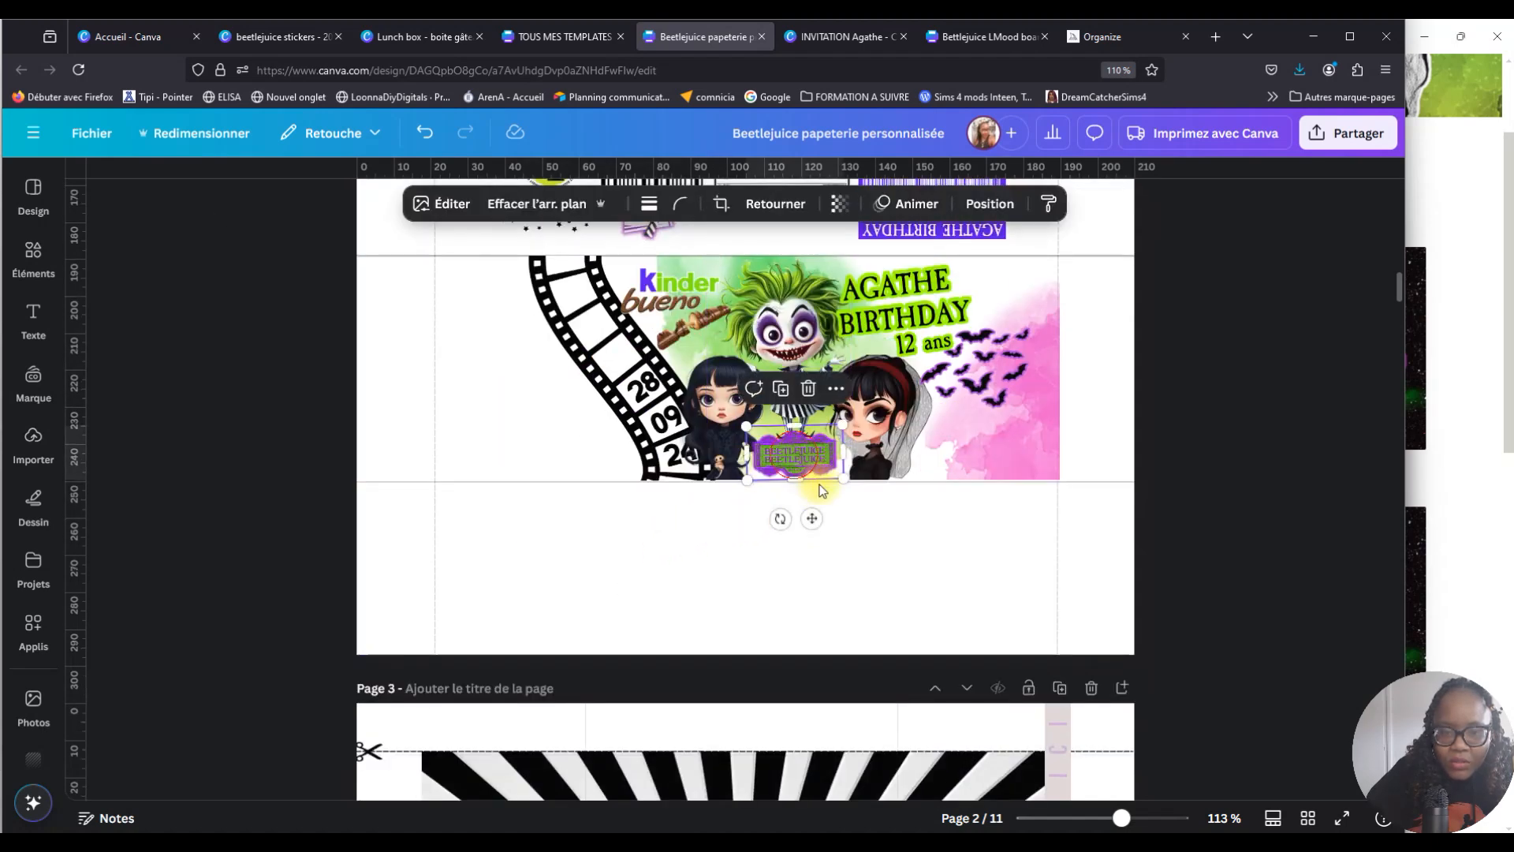
{"action": "left_click_drag", "start_coordinate": [816, 483], "coordinate": [917, 603]}
{"action": "left_click_drag", "start_coordinate": [706, 425], "coordinate": [930, 467]}
{"action": "left_click_drag", "start_coordinate": [654, 289], "coordinate": [872, 342]}
Try moving the filmstrip to the right across page 2's lower wrapper, then undo the move.
{"action": "left_click", "coordinate": [631, 308]}
{"action": "left_click_drag", "start_coordinate": [631, 307], "coordinate": [781, 307]}
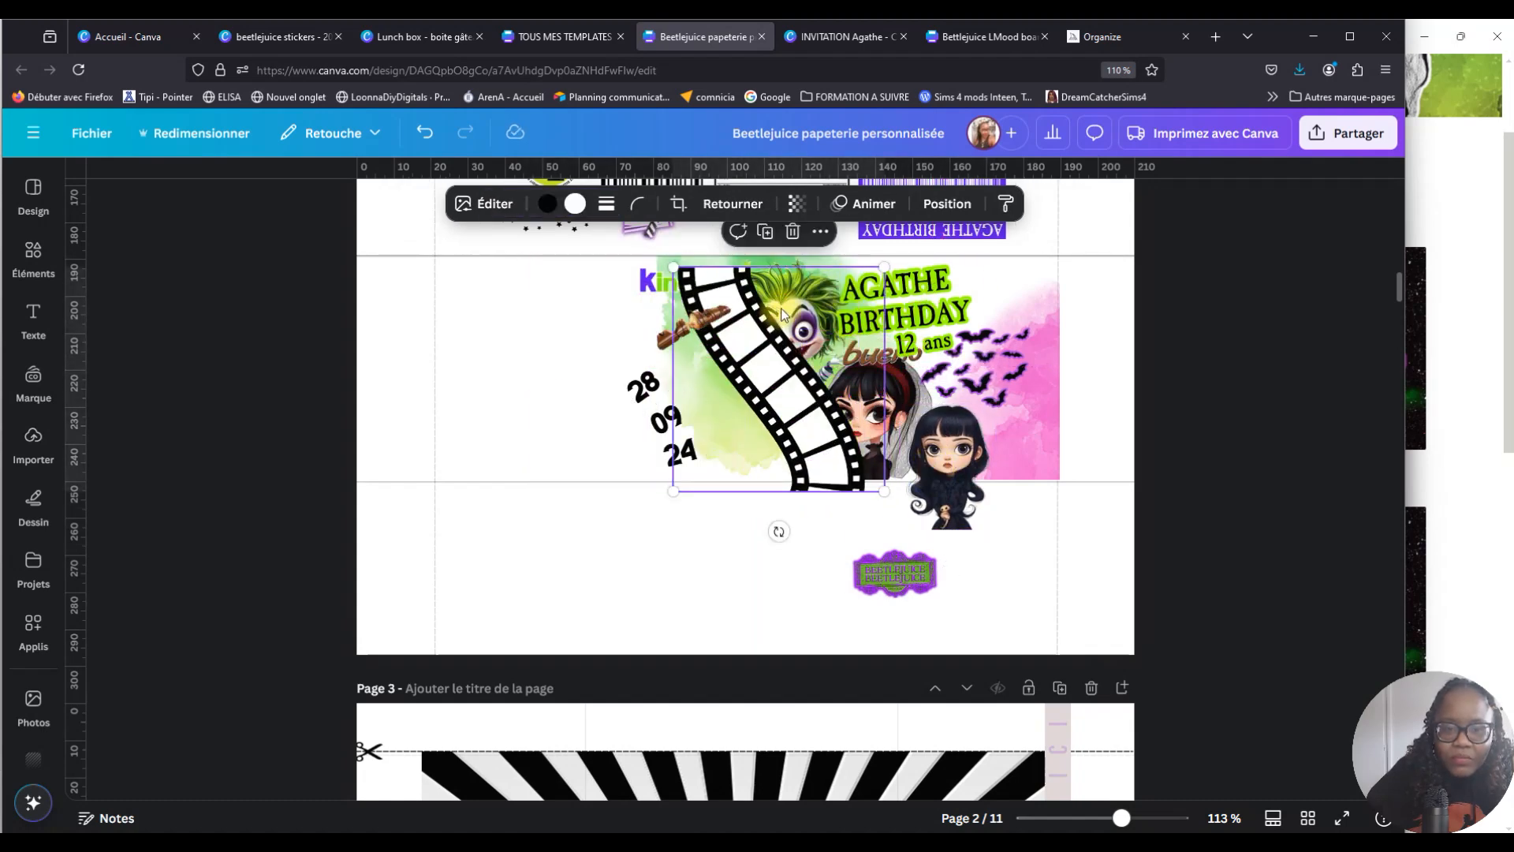
{"action": "left_click", "coordinate": [424, 133]}
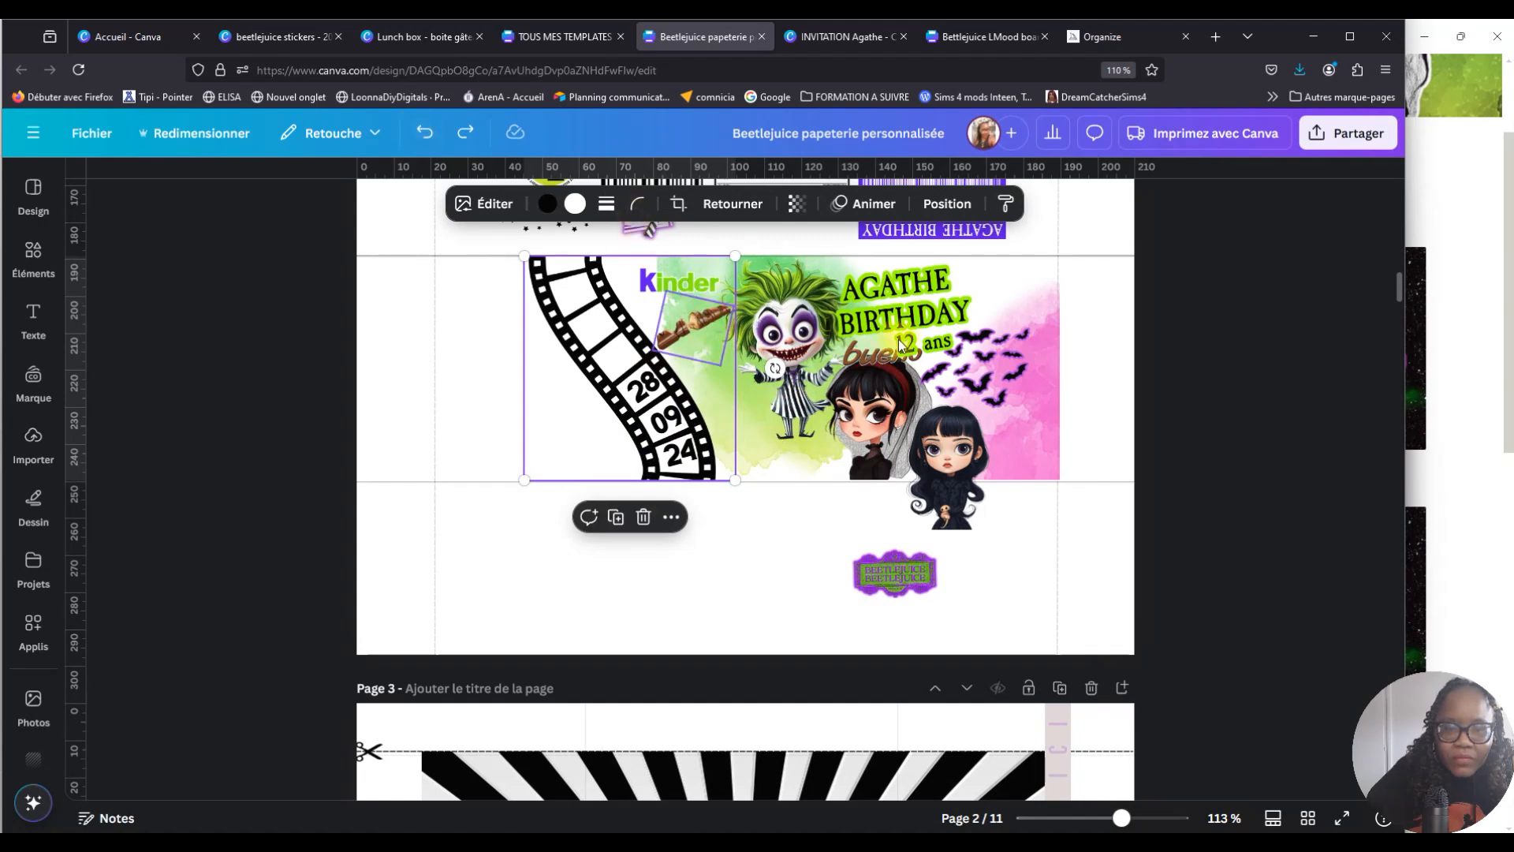
Delete the chocolate bar from page 2's lower wrapper and move Beetlejuice and the green splash away from the filmstrip.
{"action": "left_click", "coordinate": [791, 563]}
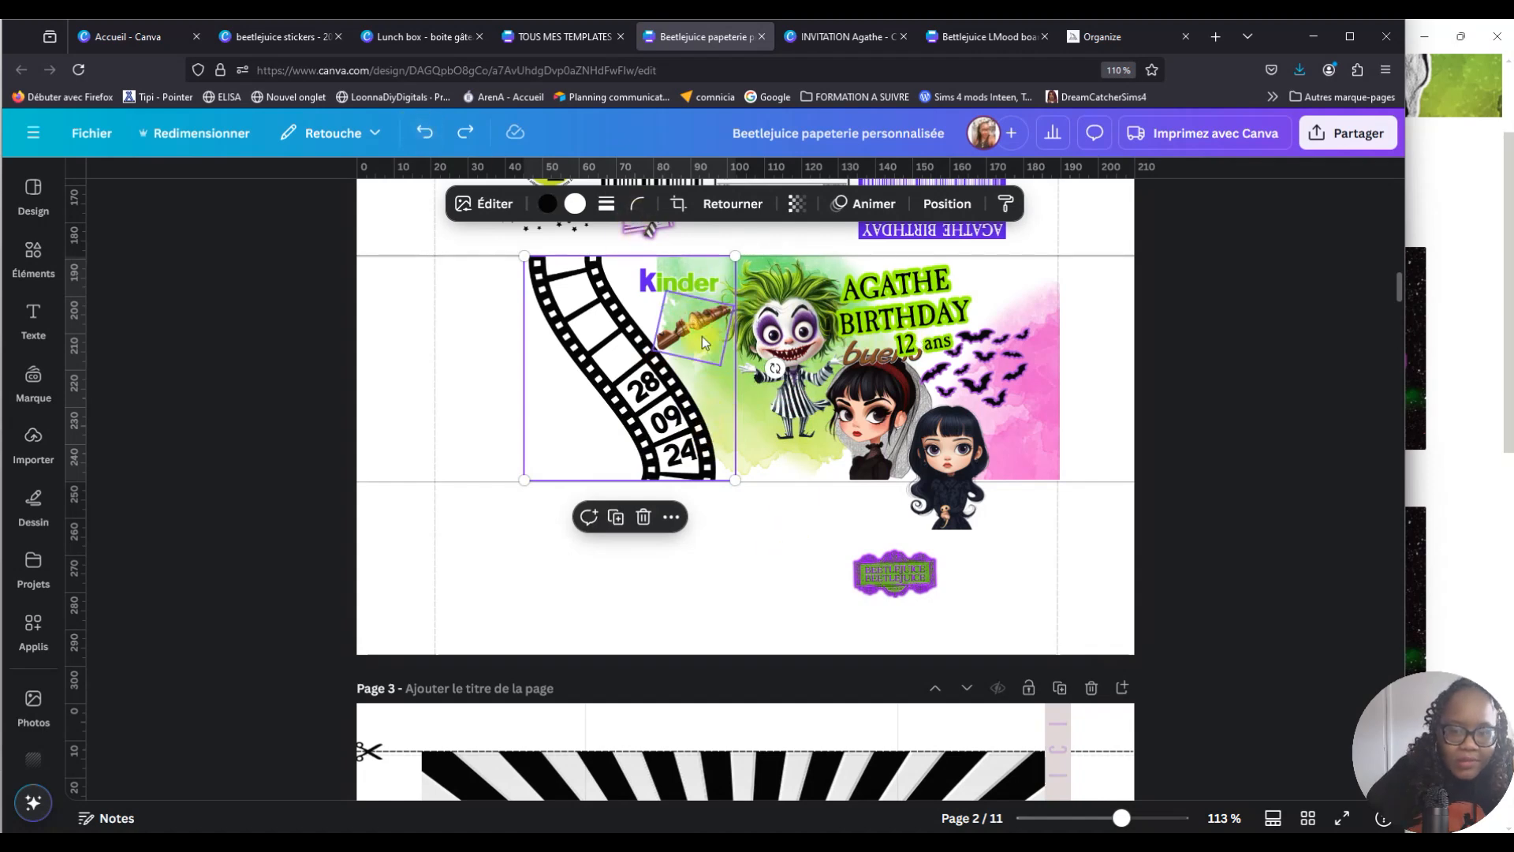
{"action": "key", "text": "Delete"}
{"action": "left_click_drag", "start_coordinate": [504, 341], "coordinate": [661, 450]}
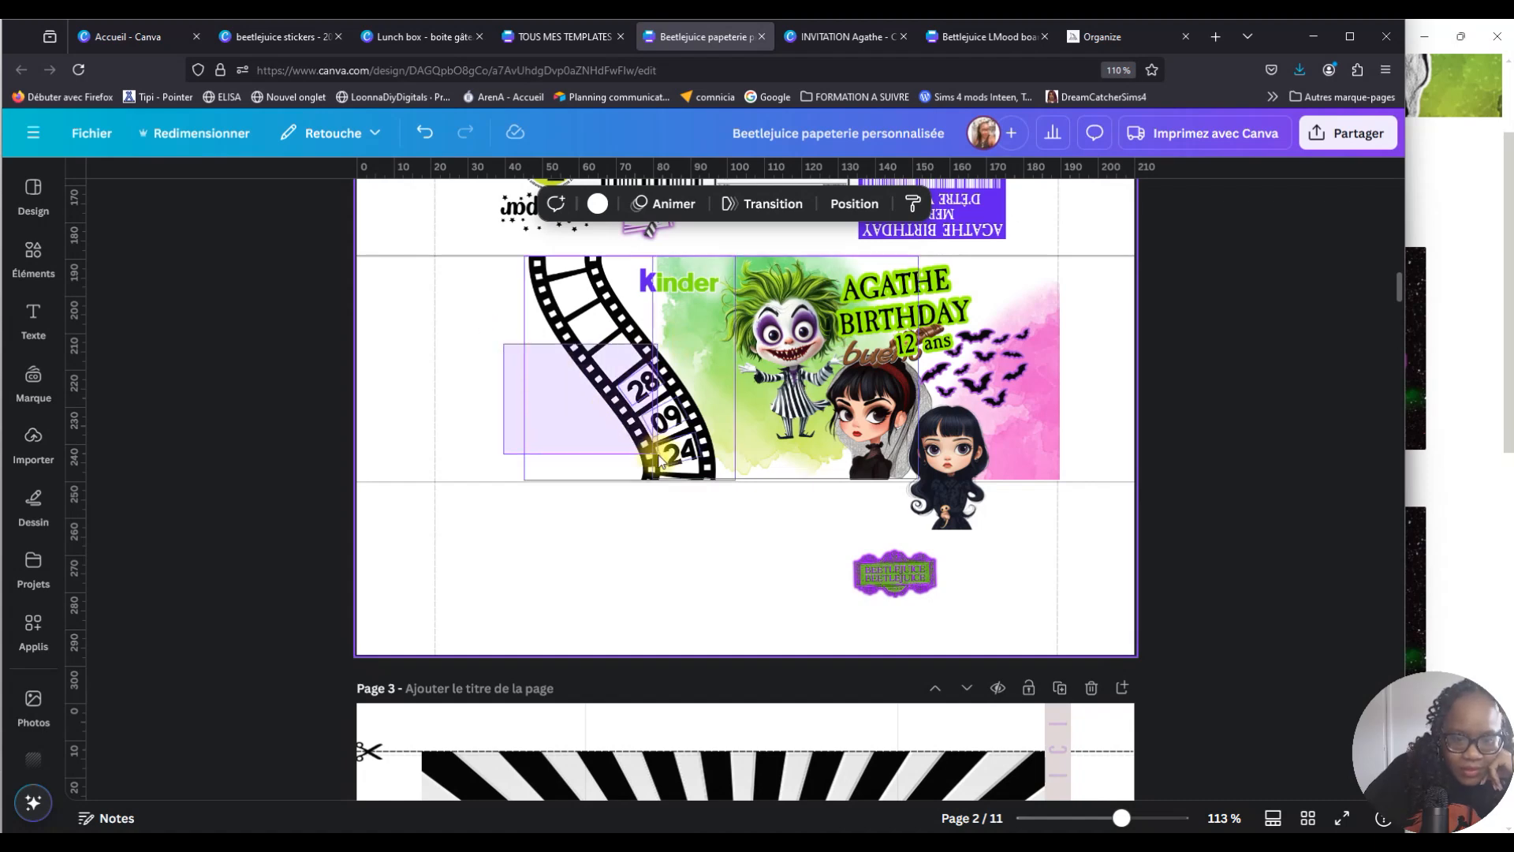
{"action": "left_click_drag", "start_coordinate": [789, 355], "coordinate": [878, 479]}
{"action": "left_click_drag", "start_coordinate": [789, 355], "coordinate": [987, 339]}
{"action": "left_click", "coordinate": [681, 279]}
{"action": "left_click_drag", "start_coordinate": [505, 347], "coordinate": [565, 516]}
{"action": "left_click", "coordinate": [687, 282]}
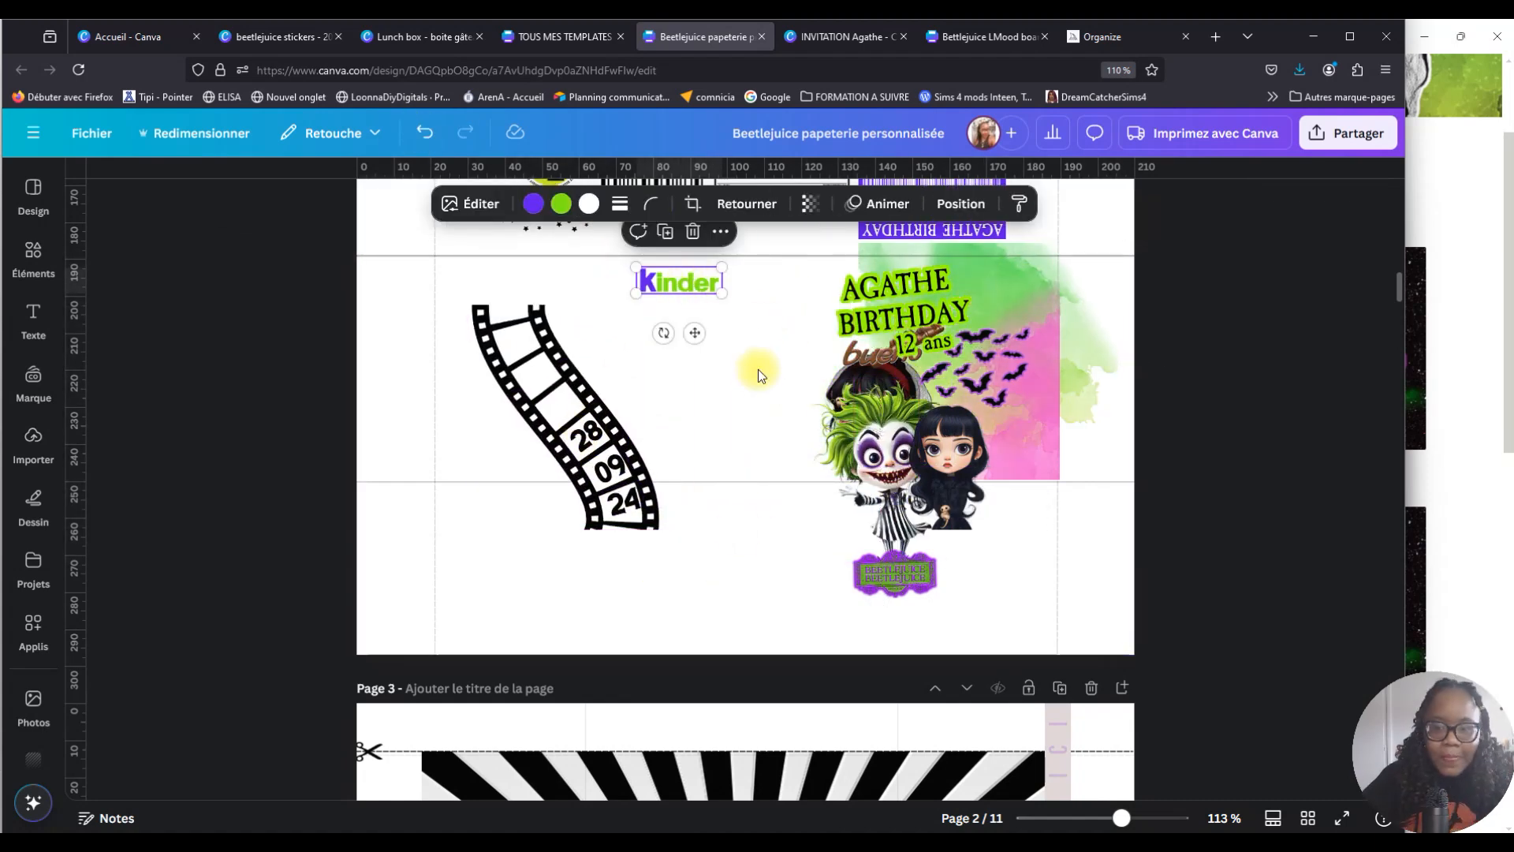
Move the date filmstrip from page 2 onto page 3's pink Haribo panel and enlarge it slightly.
{"action": "scroll", "coordinate": [740, 528], "scroll_direction": "down", "scroll_amount": 2}
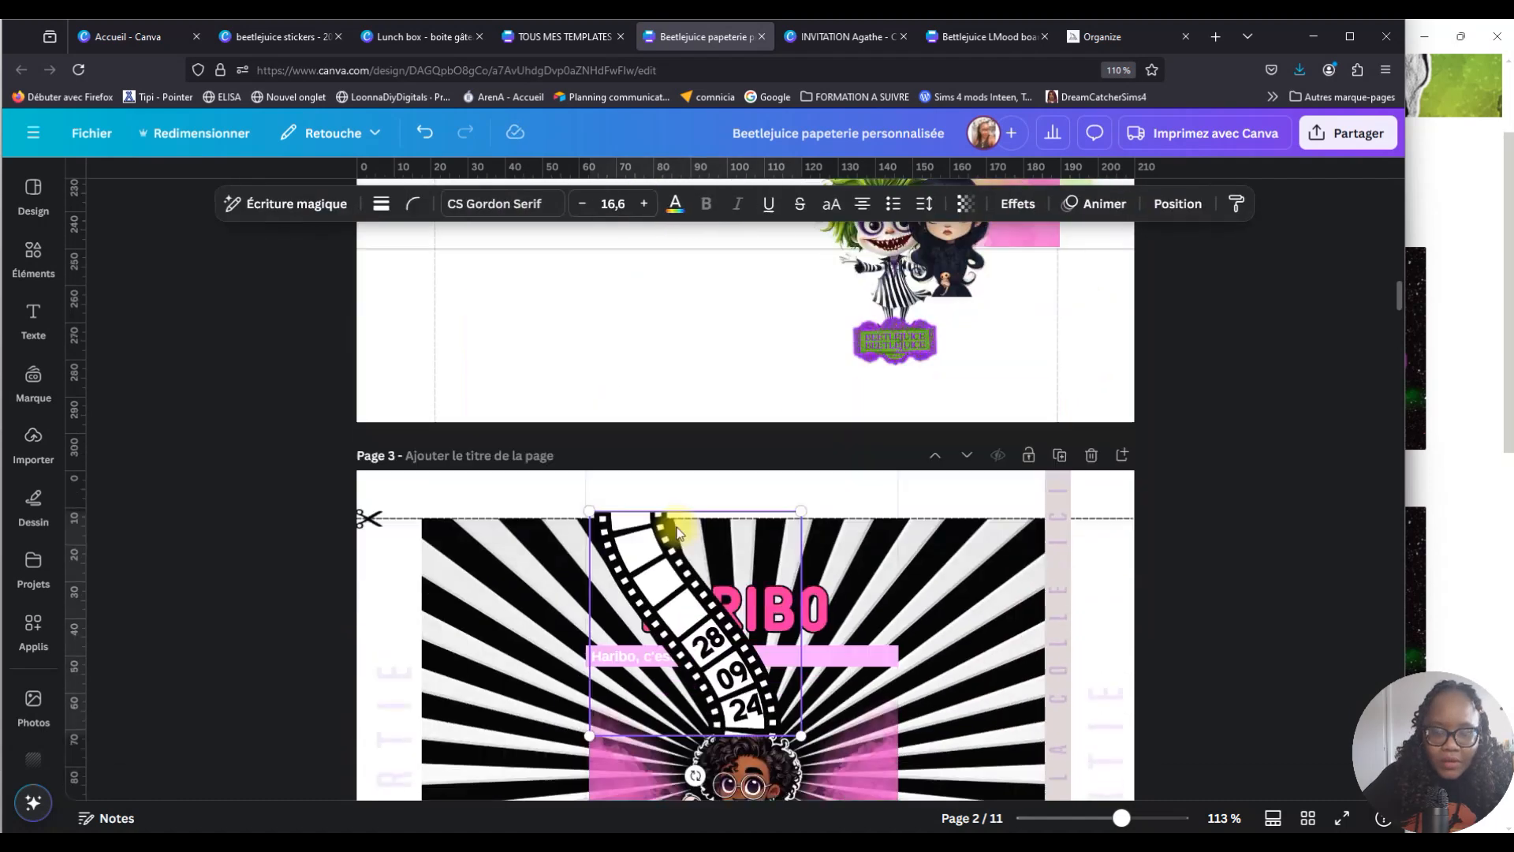
{"action": "scroll", "coordinate": [675, 520], "scroll_direction": "down", "scroll_amount": 3}
{"action": "left_click_drag", "start_coordinate": [699, 453], "coordinate": [661, 542]}
{"action": "left_click_drag", "start_coordinate": [794, 664], "coordinate": [803, 672]}
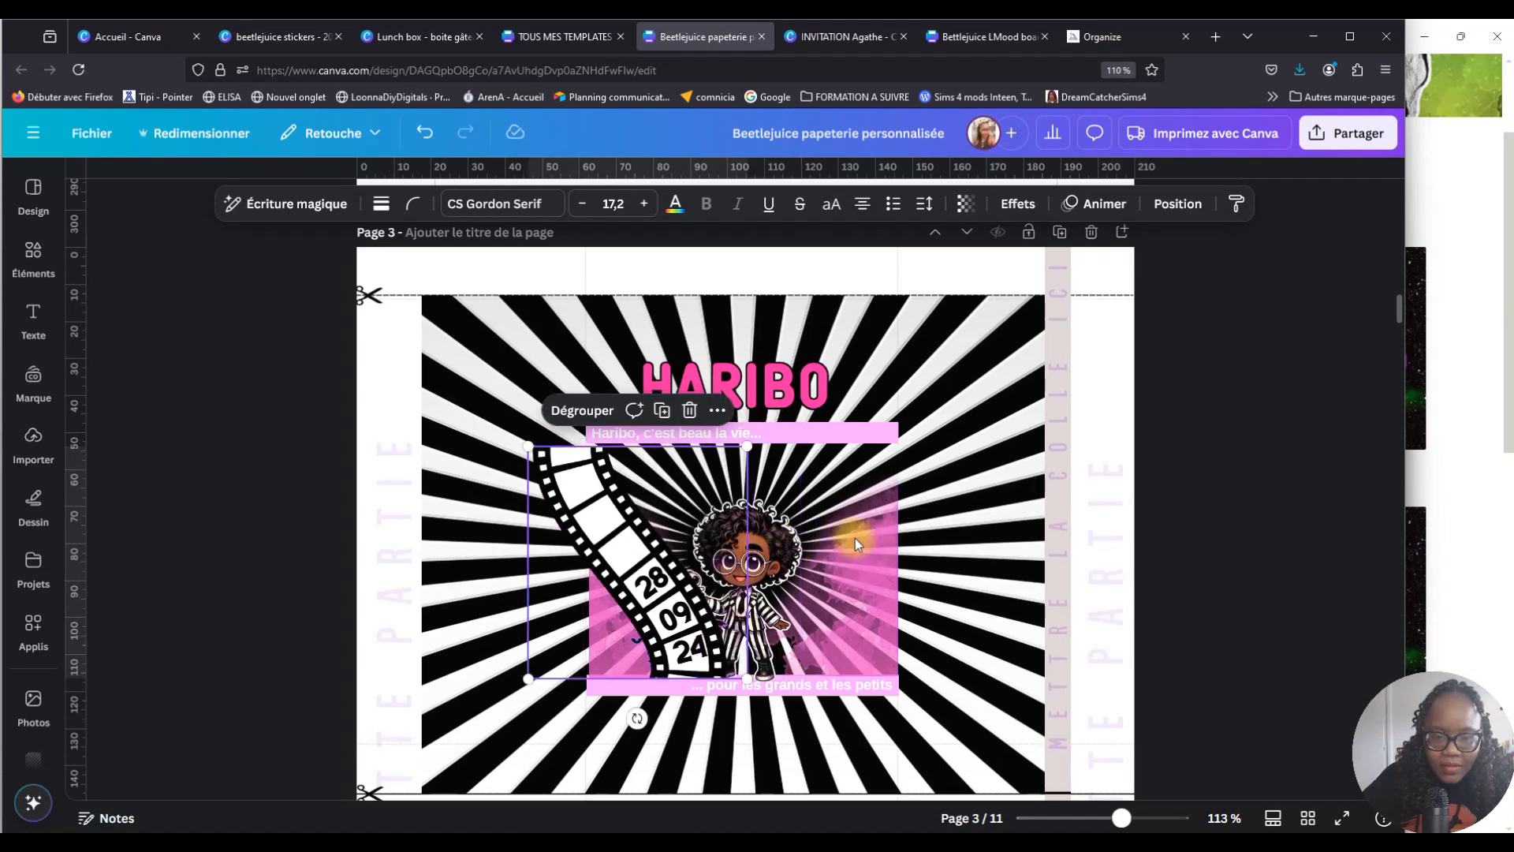
Shift the curly-haired character and bats slightly right and bring them to the front, above the filmstrip.
{"action": "left_click", "coordinate": [779, 543]}
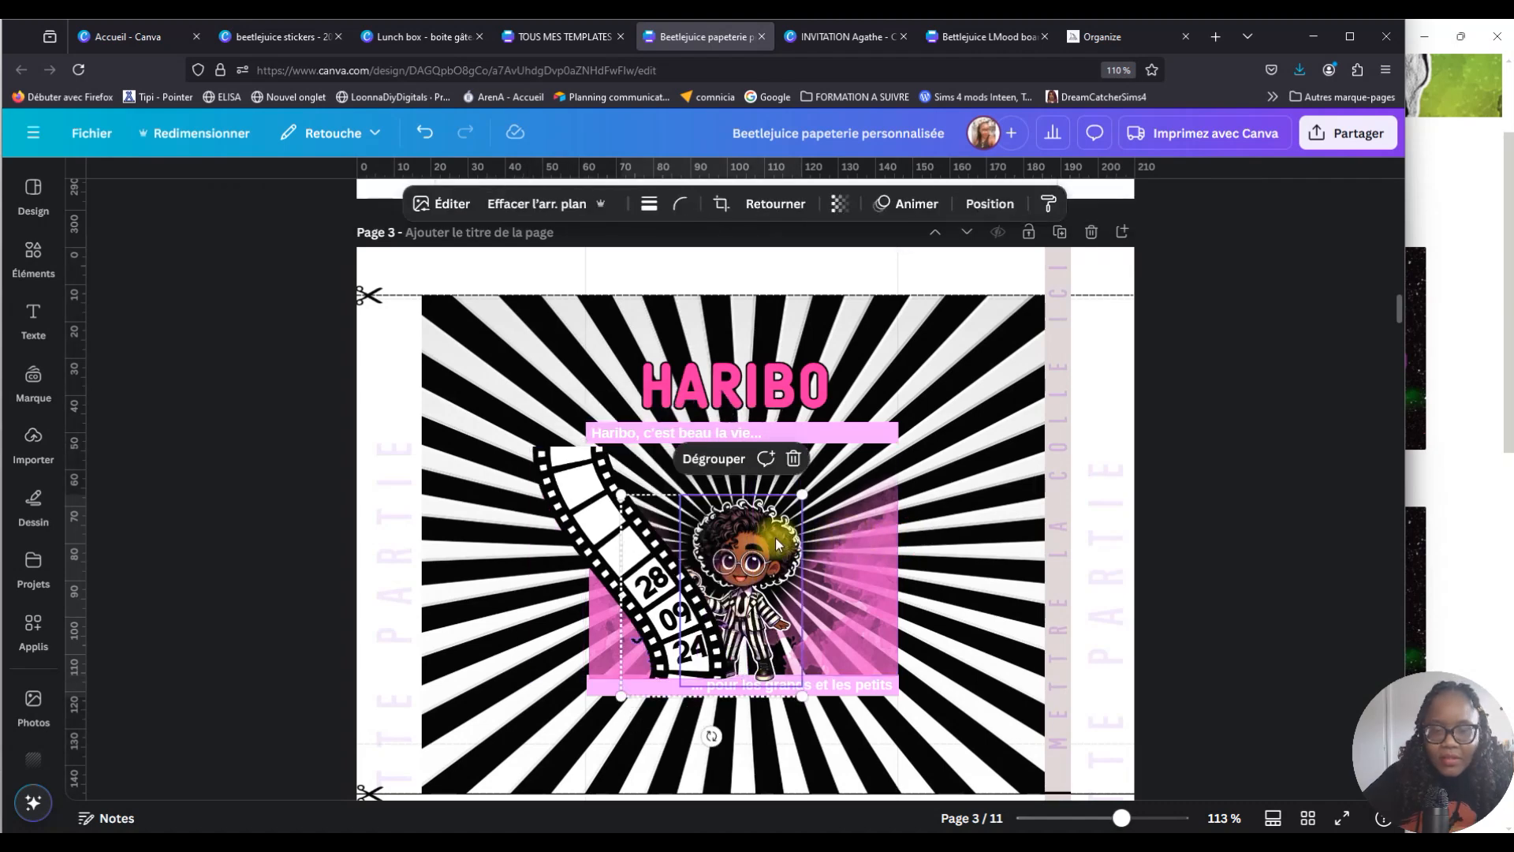
{"action": "mouse_move", "coordinate": [782, 545]}
{"action": "left_mouse_down"}
{"action": "mouse_move", "coordinate": [876, 544]}
{"action": "mouse_move", "coordinate": [790, 540]}
{"action": "left_mouse_up"}
{"action": "right_click", "coordinate": [792, 538]}
{"action": "mouse_move", "coordinate": [848, 468]}
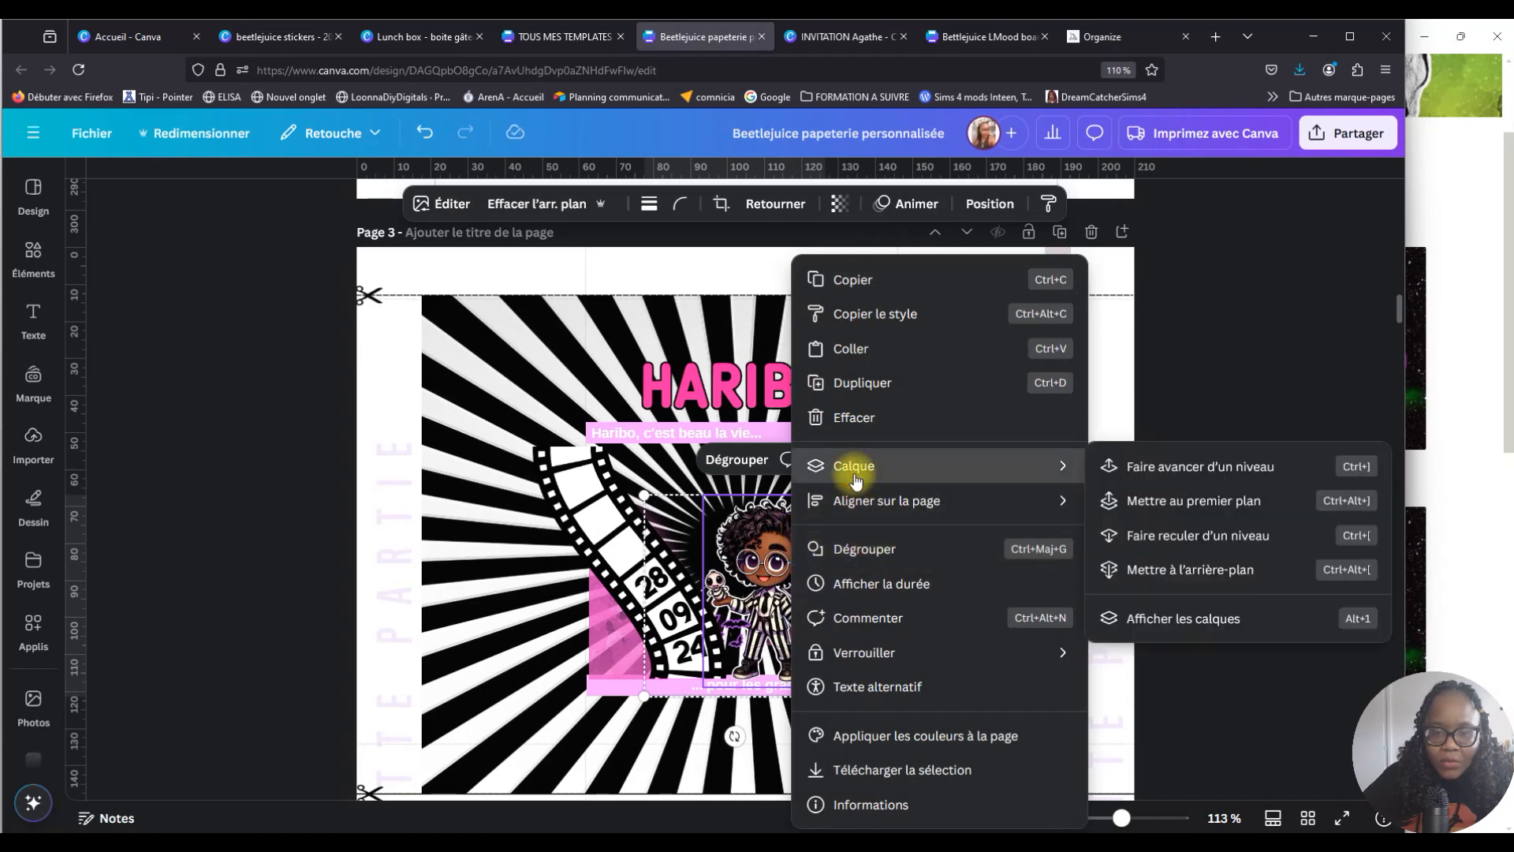
{"action": "left_click", "coordinate": [1166, 503]}
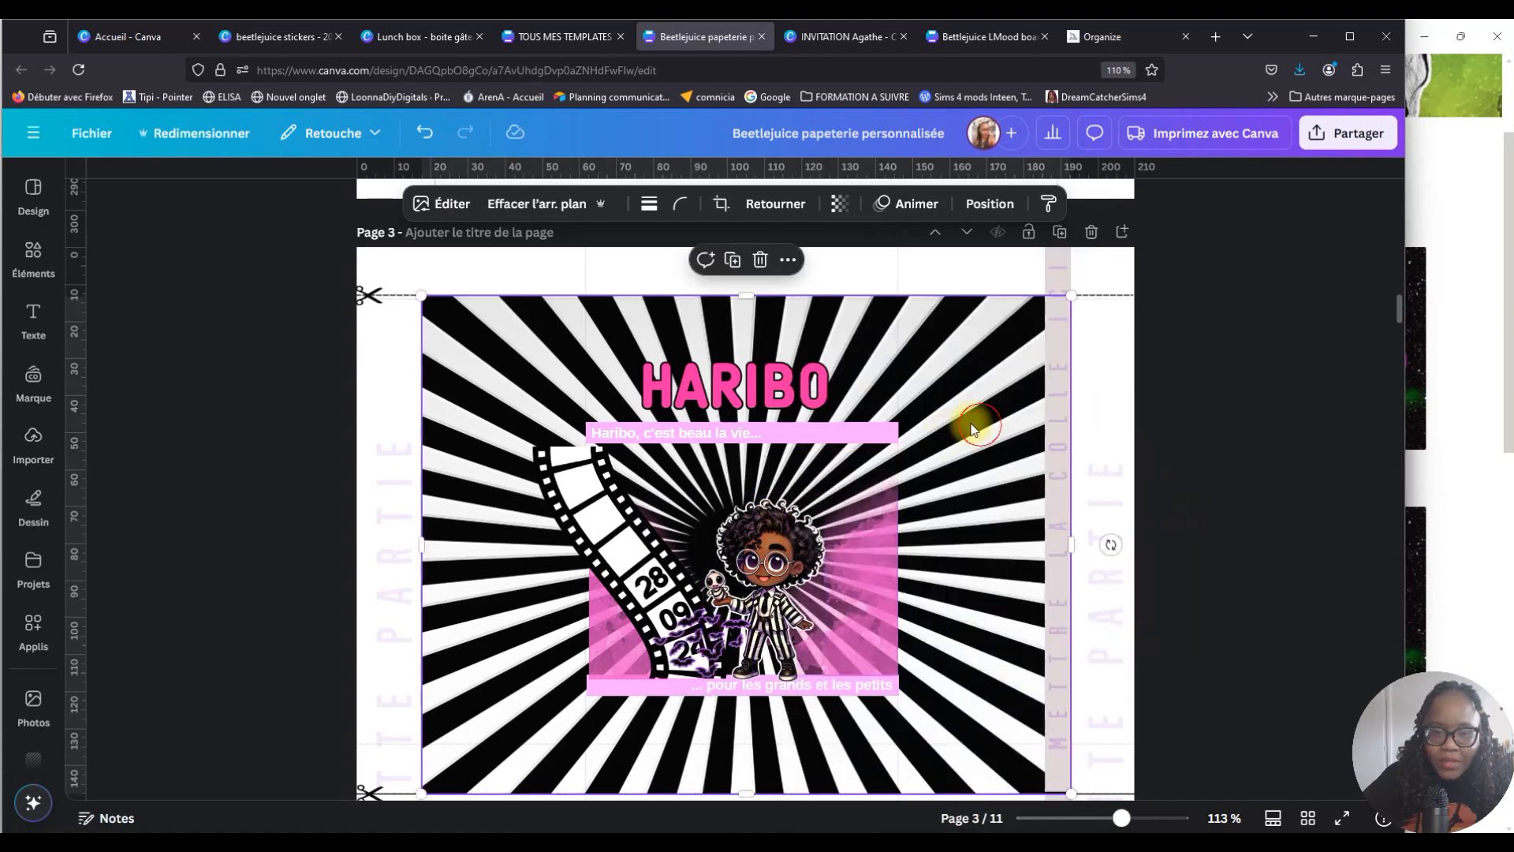
Reposition the filmstrip toward the middle of the Haribo panel, undoing the placement that sits too far right.
{"action": "left_click_drag", "start_coordinate": [606, 525], "coordinate": [635, 522]}
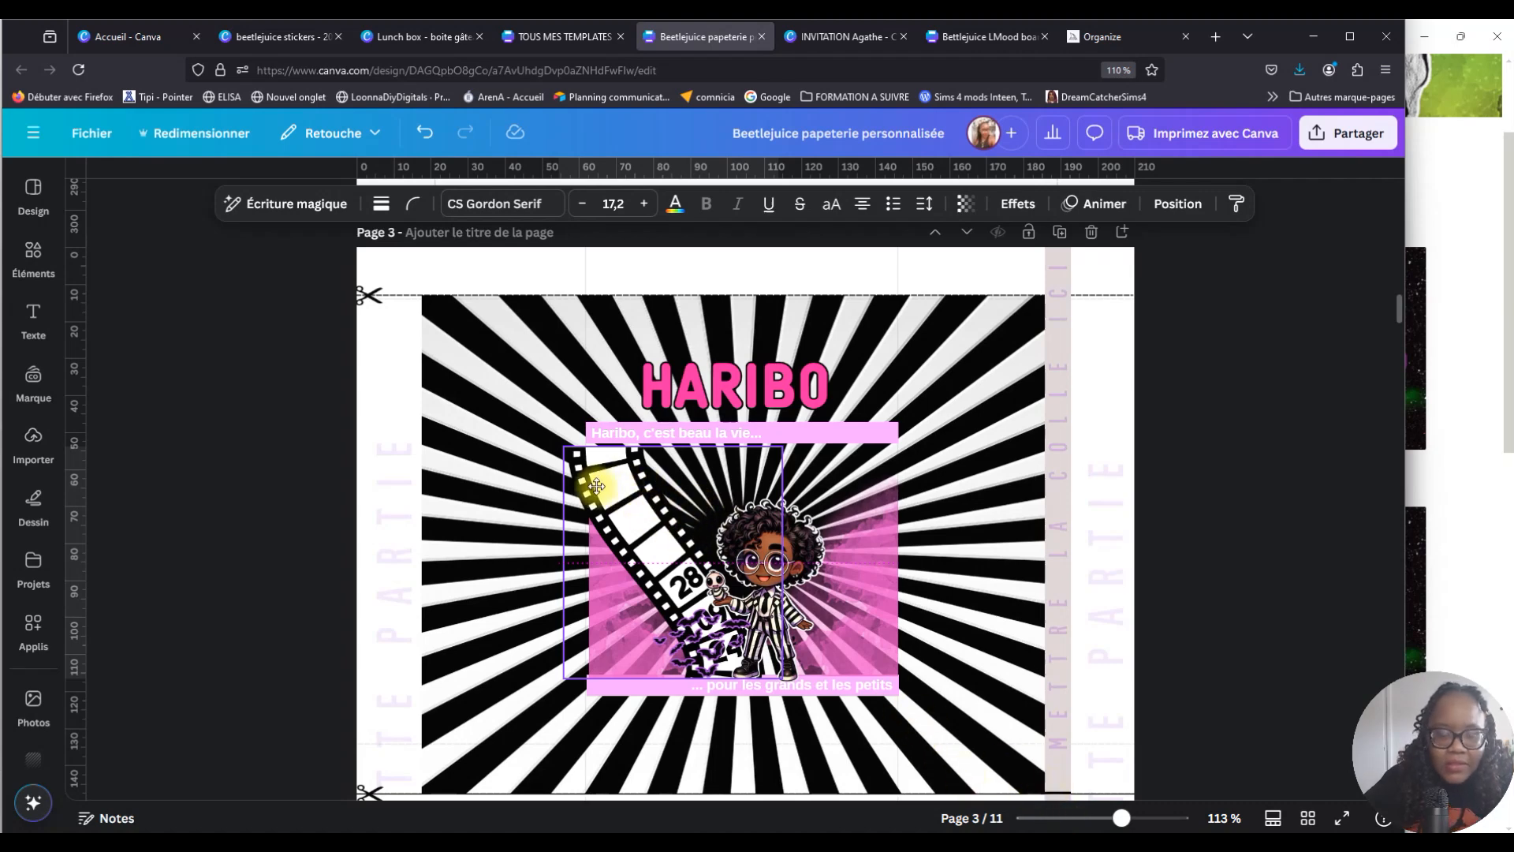
{"action": "left_click_drag", "start_coordinate": [596, 486], "coordinate": [628, 484]}
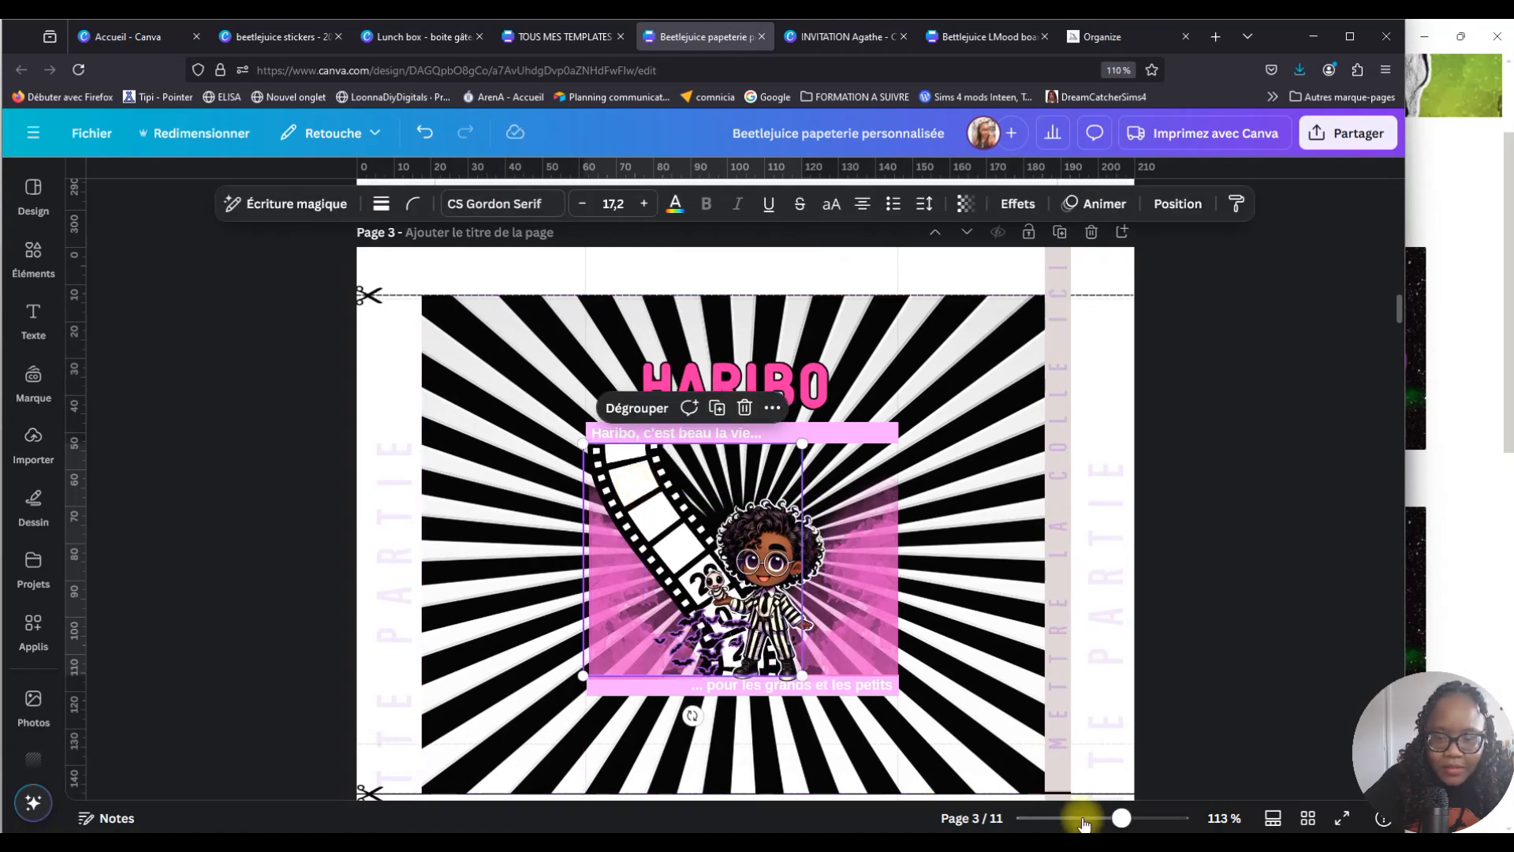
{"action": "left_click_drag", "start_coordinate": [1118, 820], "coordinate": [1148, 817]}
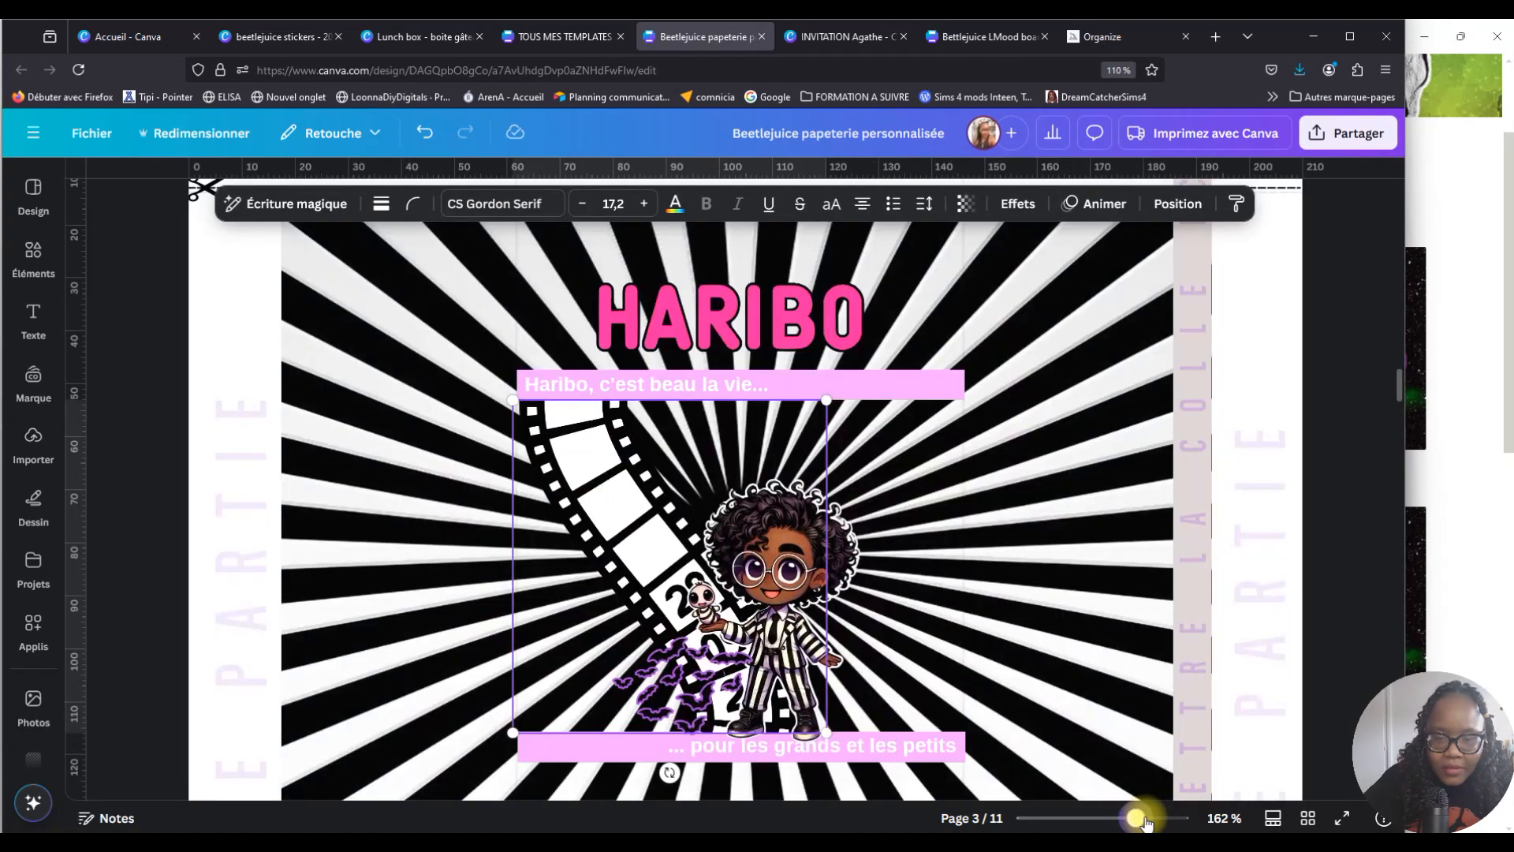
{"action": "scroll", "coordinate": [775, 479], "scroll_direction": "down", "scroll_amount": 3}
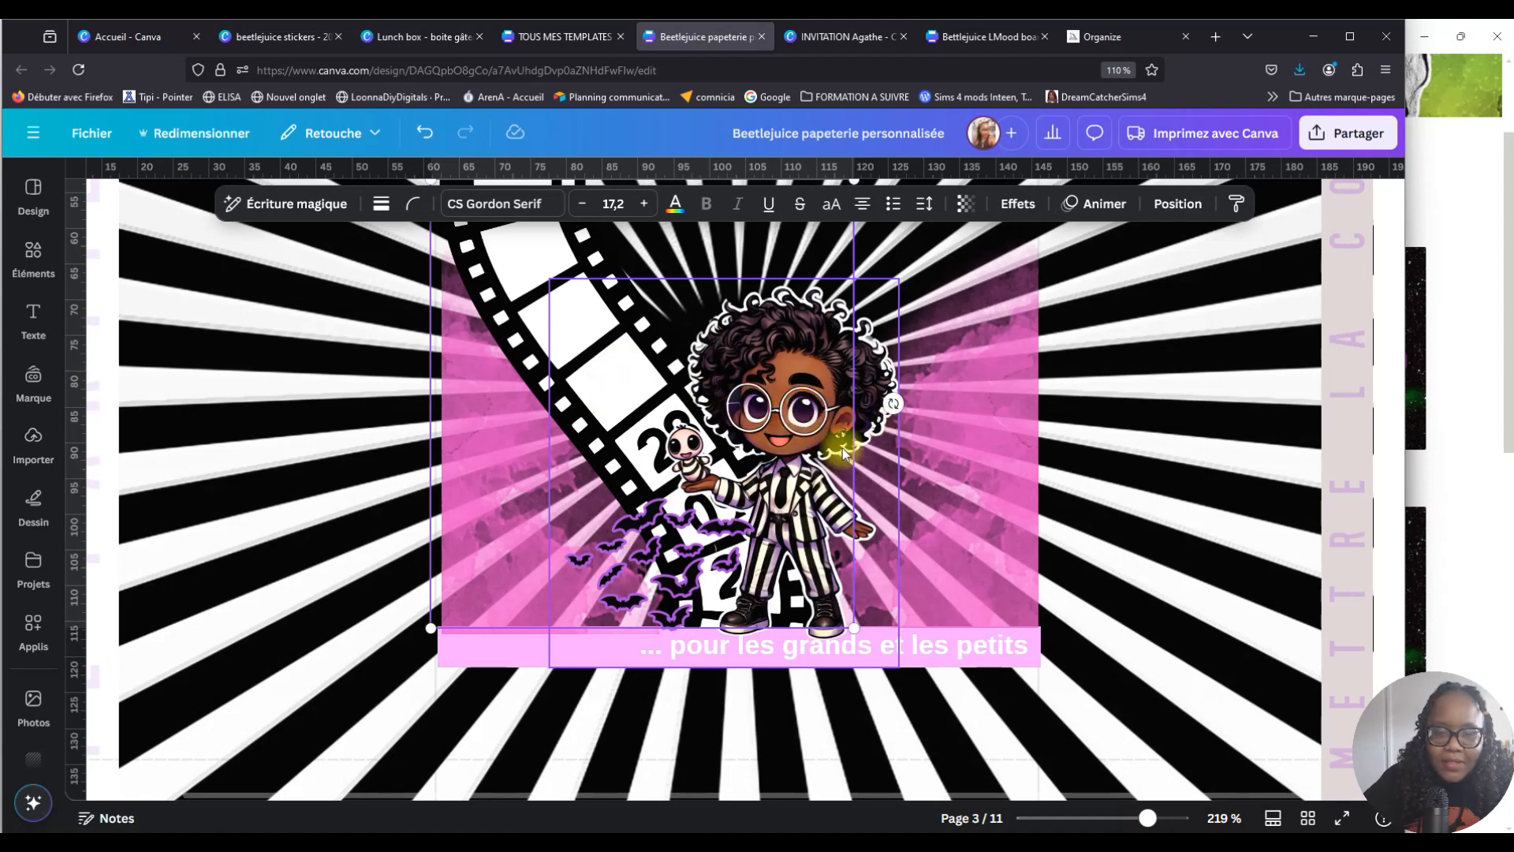
{"action": "scroll", "coordinate": [599, 376], "scroll_direction": "up", "scroll_amount": 3}
{"action": "left_click_drag", "start_coordinate": [643, 470], "coordinate": [878, 474]}
{"action": "scroll", "coordinate": [768, 462], "scroll_direction": "down", "scroll_amount": 3}
{"action": "scroll", "coordinate": [820, 446], "scroll_direction": "up", "scroll_amount": 1}
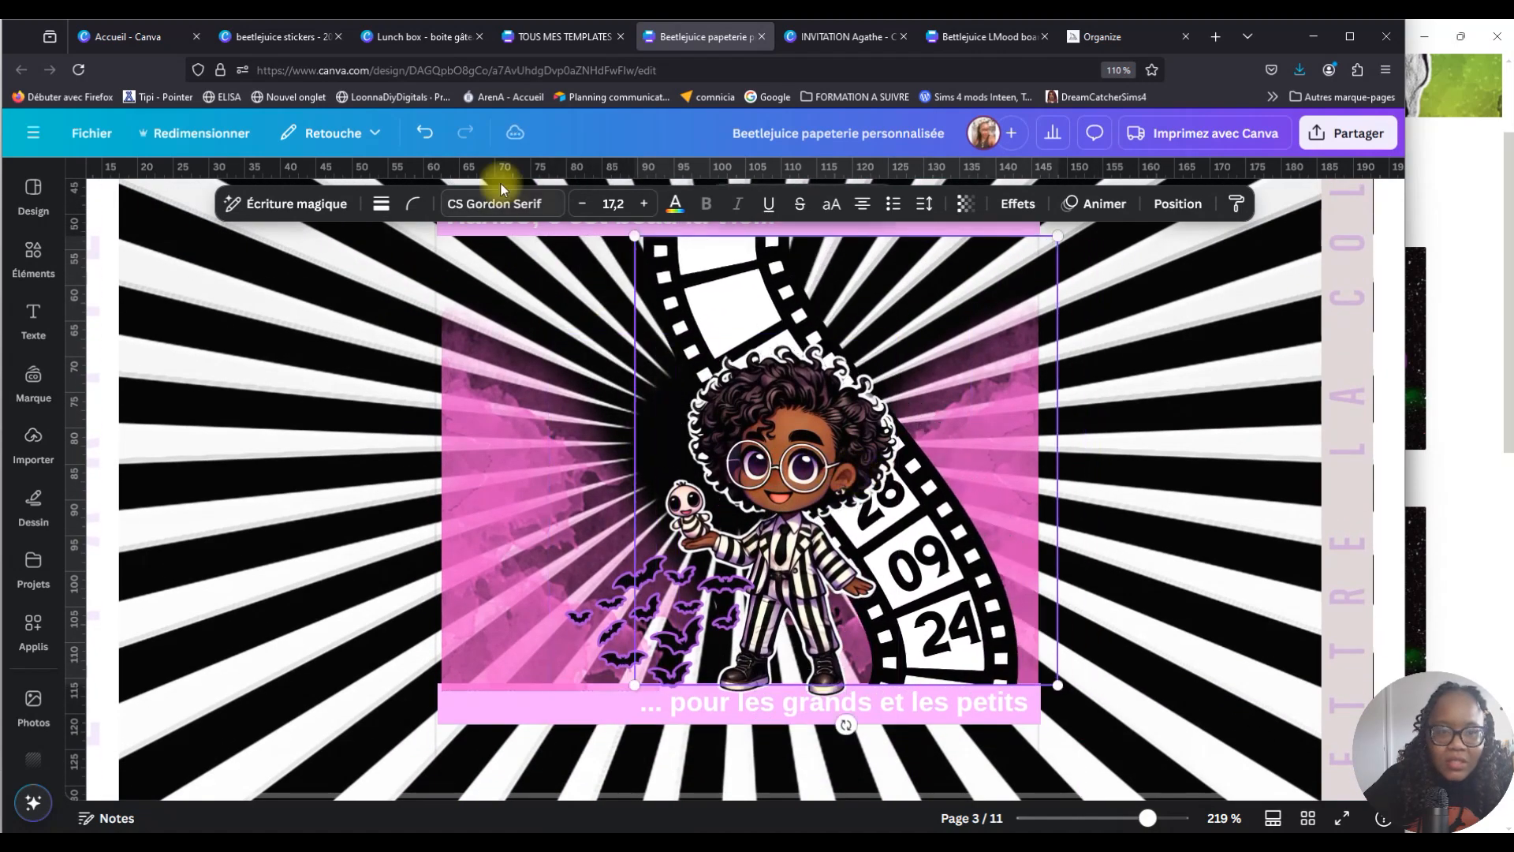
{"action": "left_click", "coordinate": [422, 134]}
Place the curly-haired character and bats to the left of the filmstrip on the pink panel and shrink them.
{"action": "left_click", "coordinate": [798, 477]}
{"action": "left_click_drag", "start_coordinate": [798, 456], "coordinate": [1093, 474]}
{"action": "left_click", "coordinate": [785, 491]}
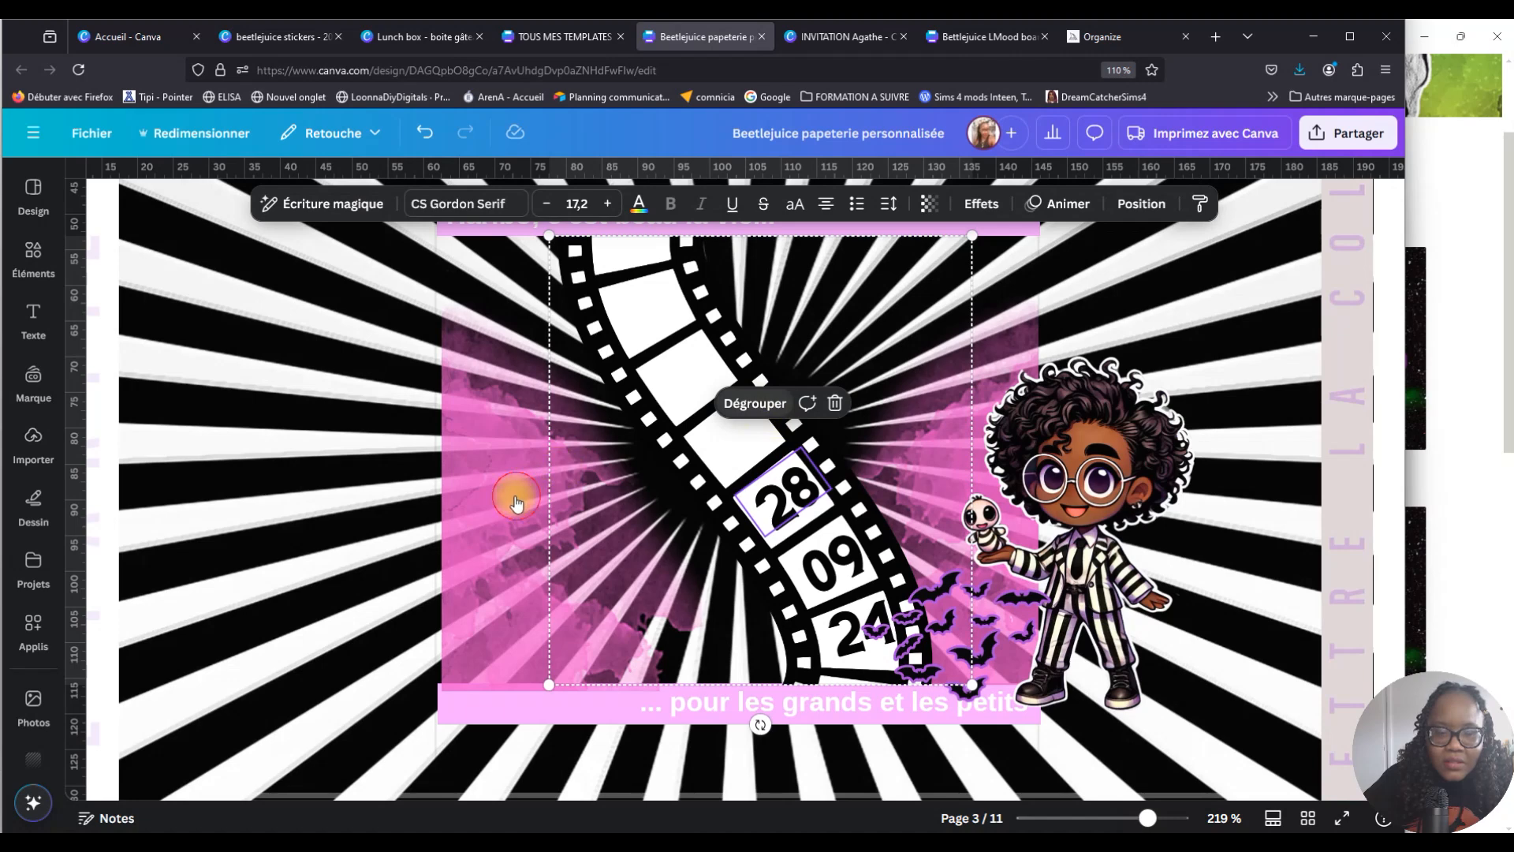
{"action": "left_click", "coordinate": [499, 463]}
{"action": "key", "text": "Up"}
{"action": "key", "text": "Left"}
{"action": "left_click_drag", "start_coordinate": [1165, 448], "coordinate": [745, 400]}
{"action": "left_click_drag", "start_coordinate": [775, 686], "coordinate": [713, 619]}
{"action": "left_click_drag", "start_coordinate": [654, 528], "coordinate": [645, 531]}
Move Beetlejuice, the dark-haired girl, the Beetlejuice sign and the veiled girl from page 2 onto page 3's Haribo template.
{"action": "scroll", "coordinate": [798, 500], "scroll_direction": "up", "scroll_amount": 8}
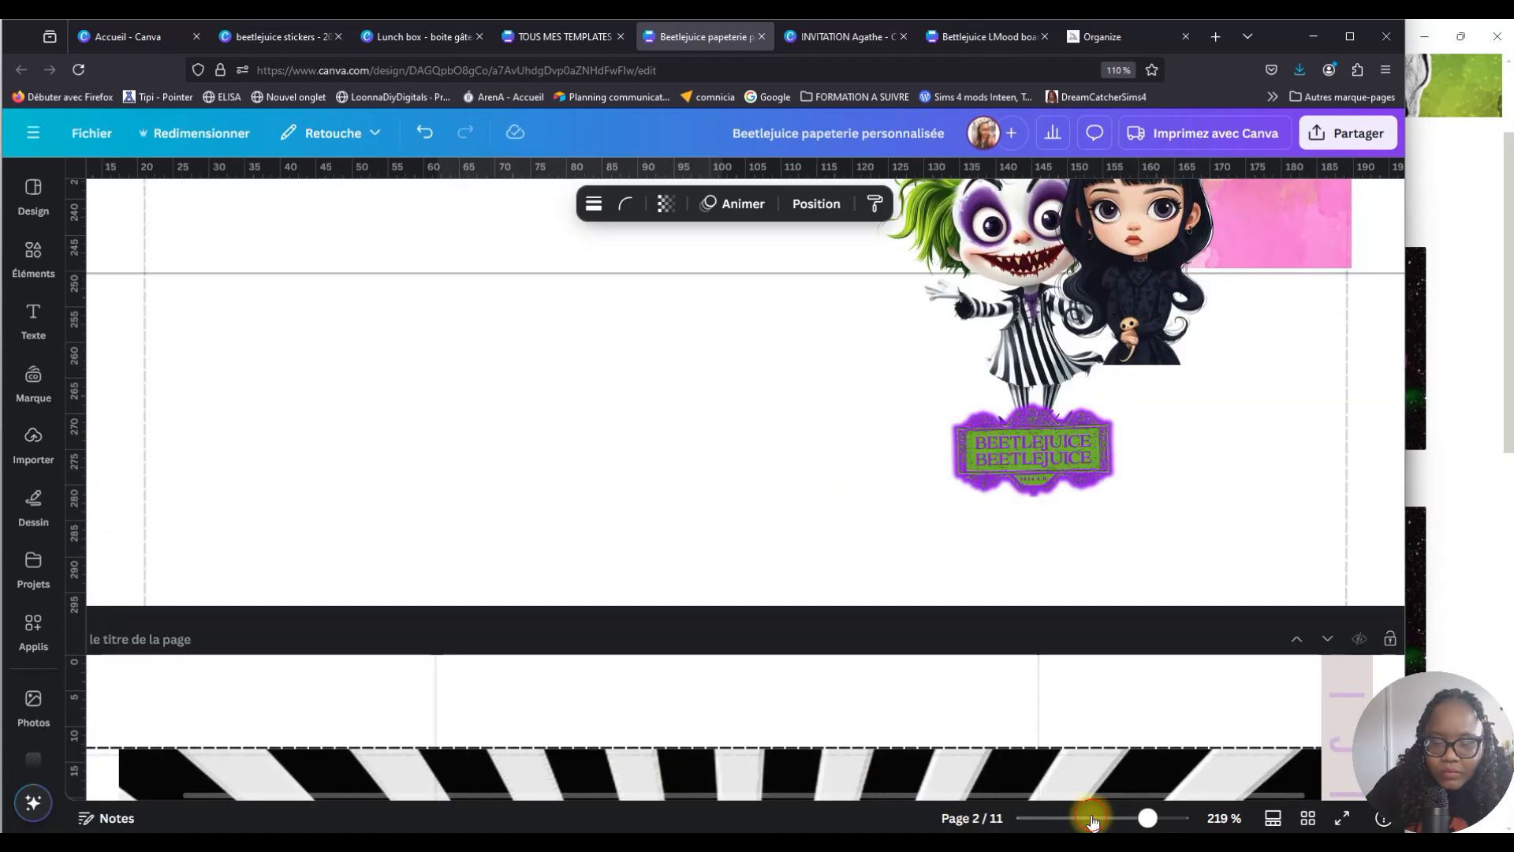
{"action": "left_click", "coordinate": [1092, 818]}
{"action": "left_click_drag", "start_coordinate": [907, 438], "coordinate": [890, 667]}
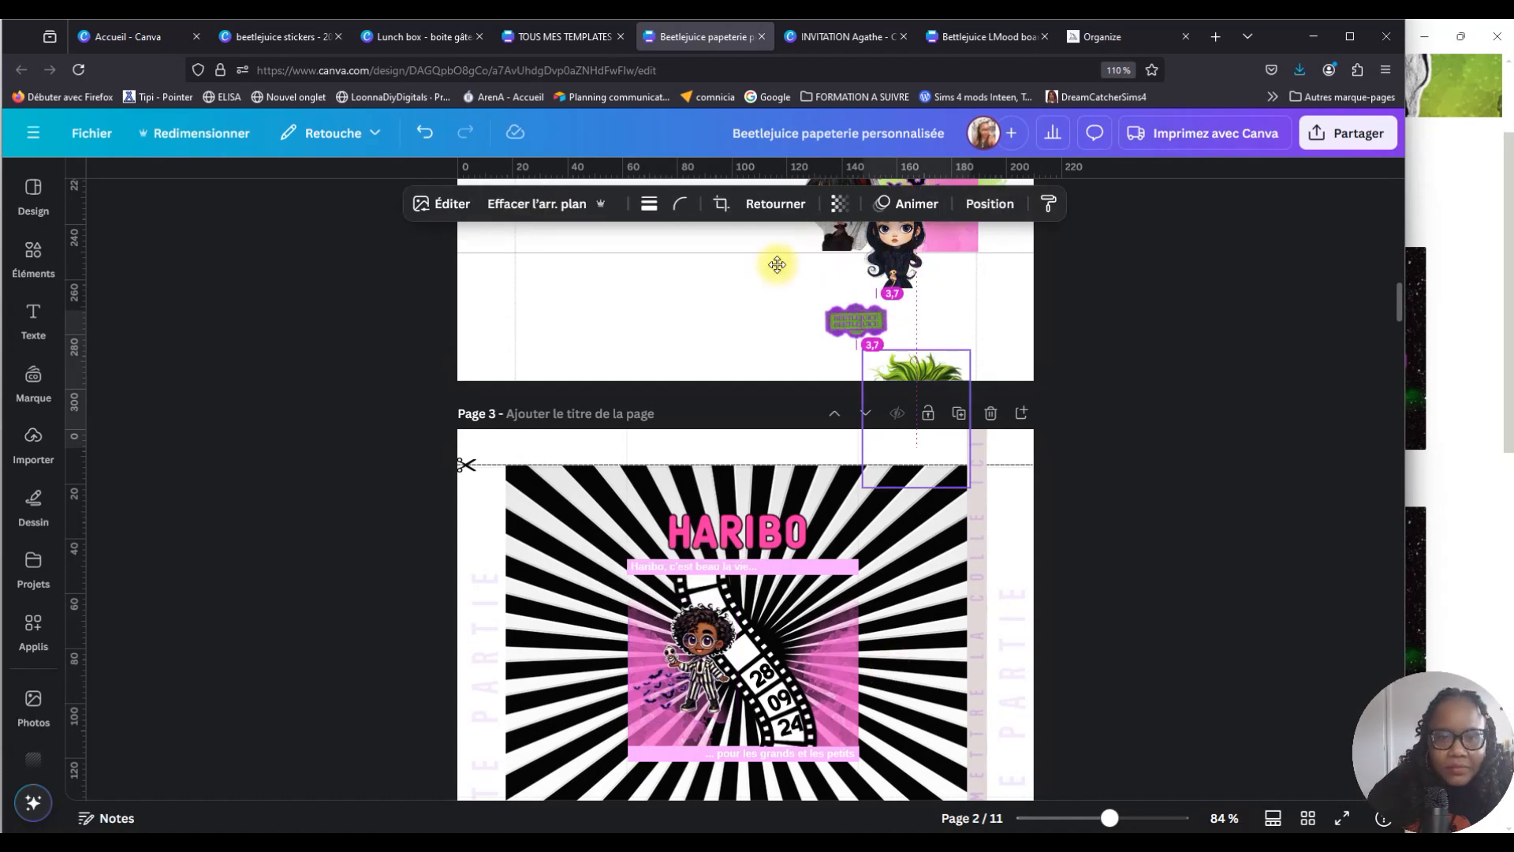
{"action": "left_click_drag", "start_coordinate": [891, 265], "coordinate": [855, 750]}
{"action": "left_click_drag", "start_coordinate": [856, 321], "coordinate": [820, 626]}
{"action": "left_click_drag", "start_coordinate": [855, 235], "coordinate": [781, 711]}
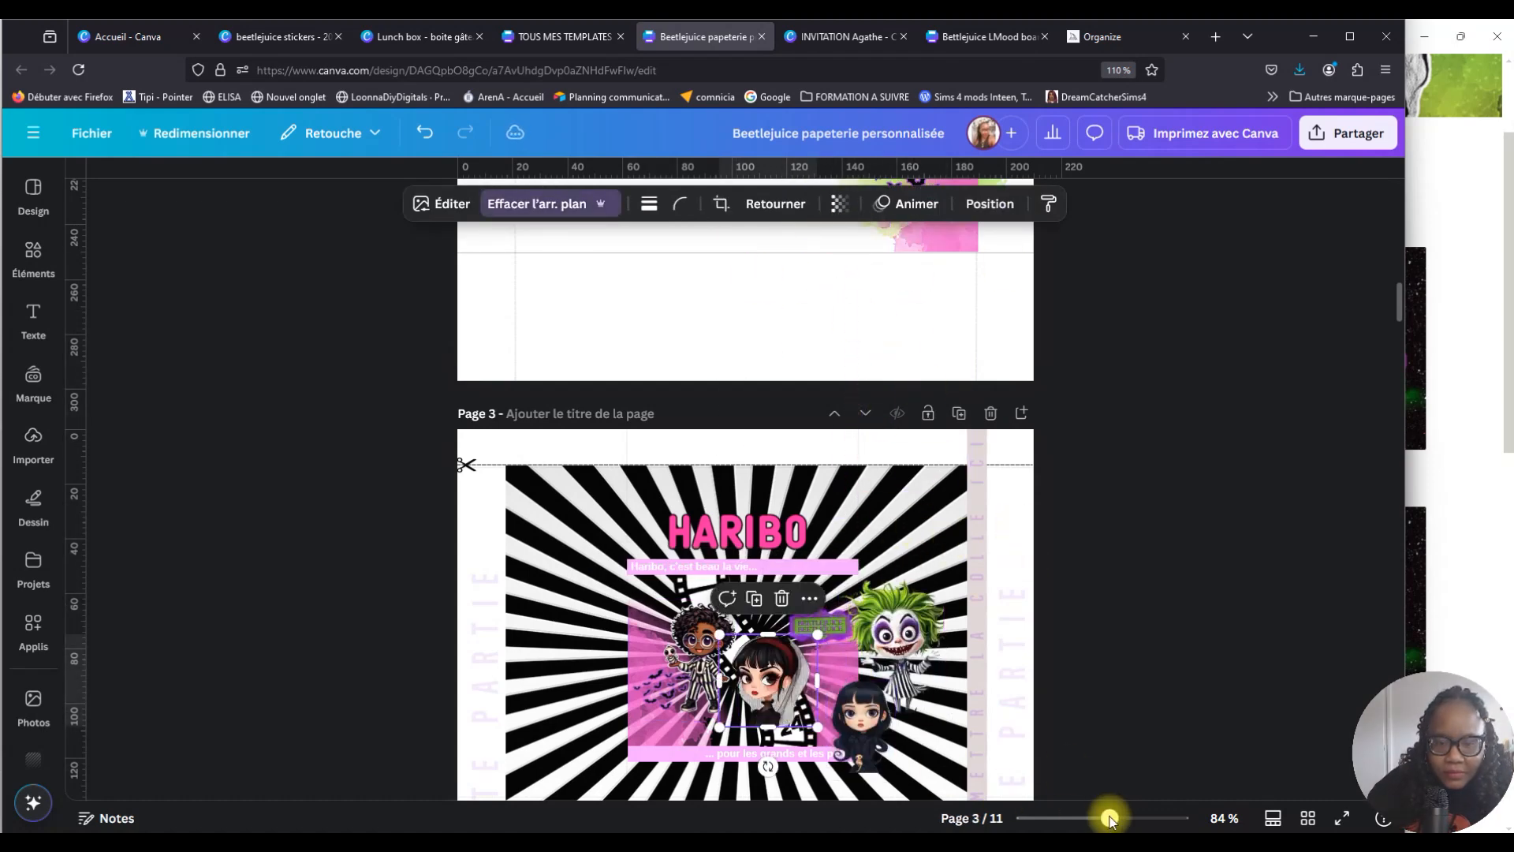
Shrink the veiled girl to about 26.9 by 25.4 mm over the filmstrip, and lower and enlarge the curly-haired character with the bats.
{"action": "left_click_drag", "start_coordinate": [1109, 818], "coordinate": [1130, 817]}
{"action": "left_click_drag", "start_coordinate": [877, 511], "coordinate": [836, 474]}
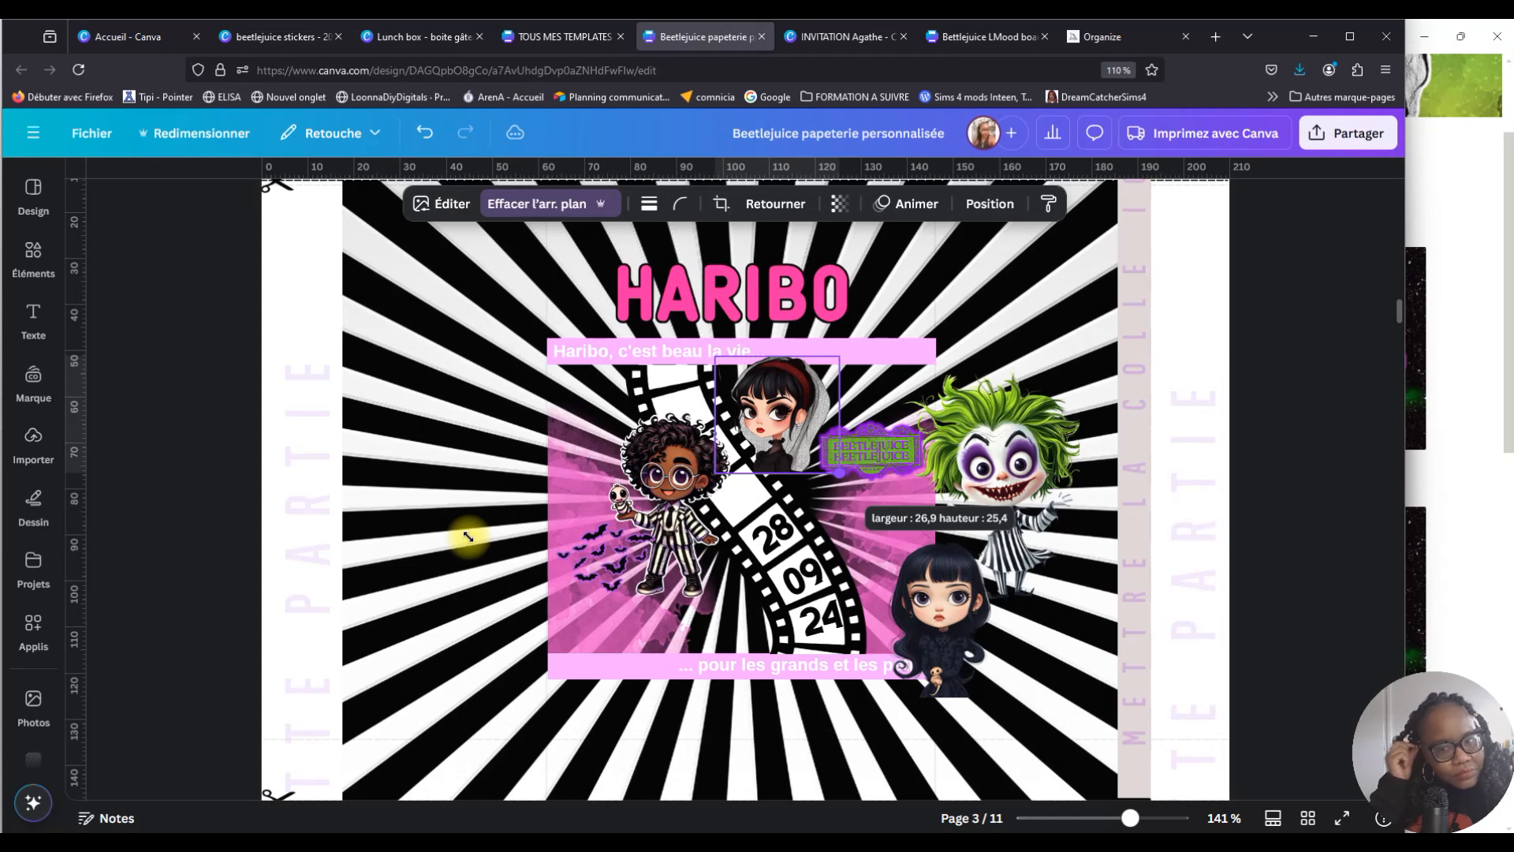
{"action": "left_click", "coordinate": [664, 486]}
{"action": "left_click_drag", "start_coordinate": [664, 491], "coordinate": [669, 547]}
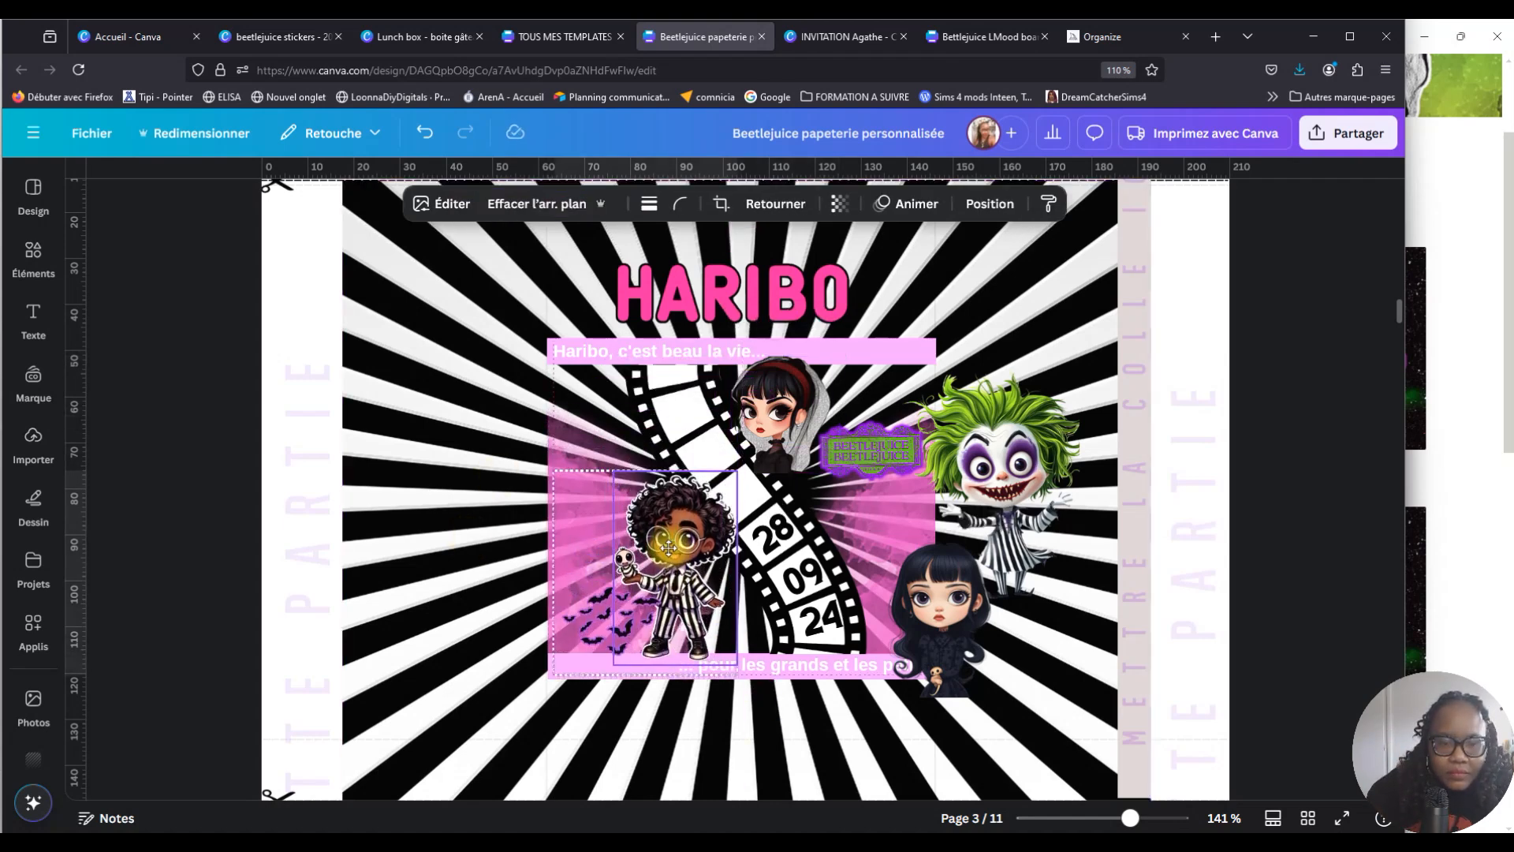
{"action": "left_click_drag", "start_coordinate": [736, 473], "coordinate": [760, 444]}
Ungroup the curly-haired character from the bats and delete the duplicate character and duplicate bats.
{"action": "left_click", "coordinate": [704, 538]}
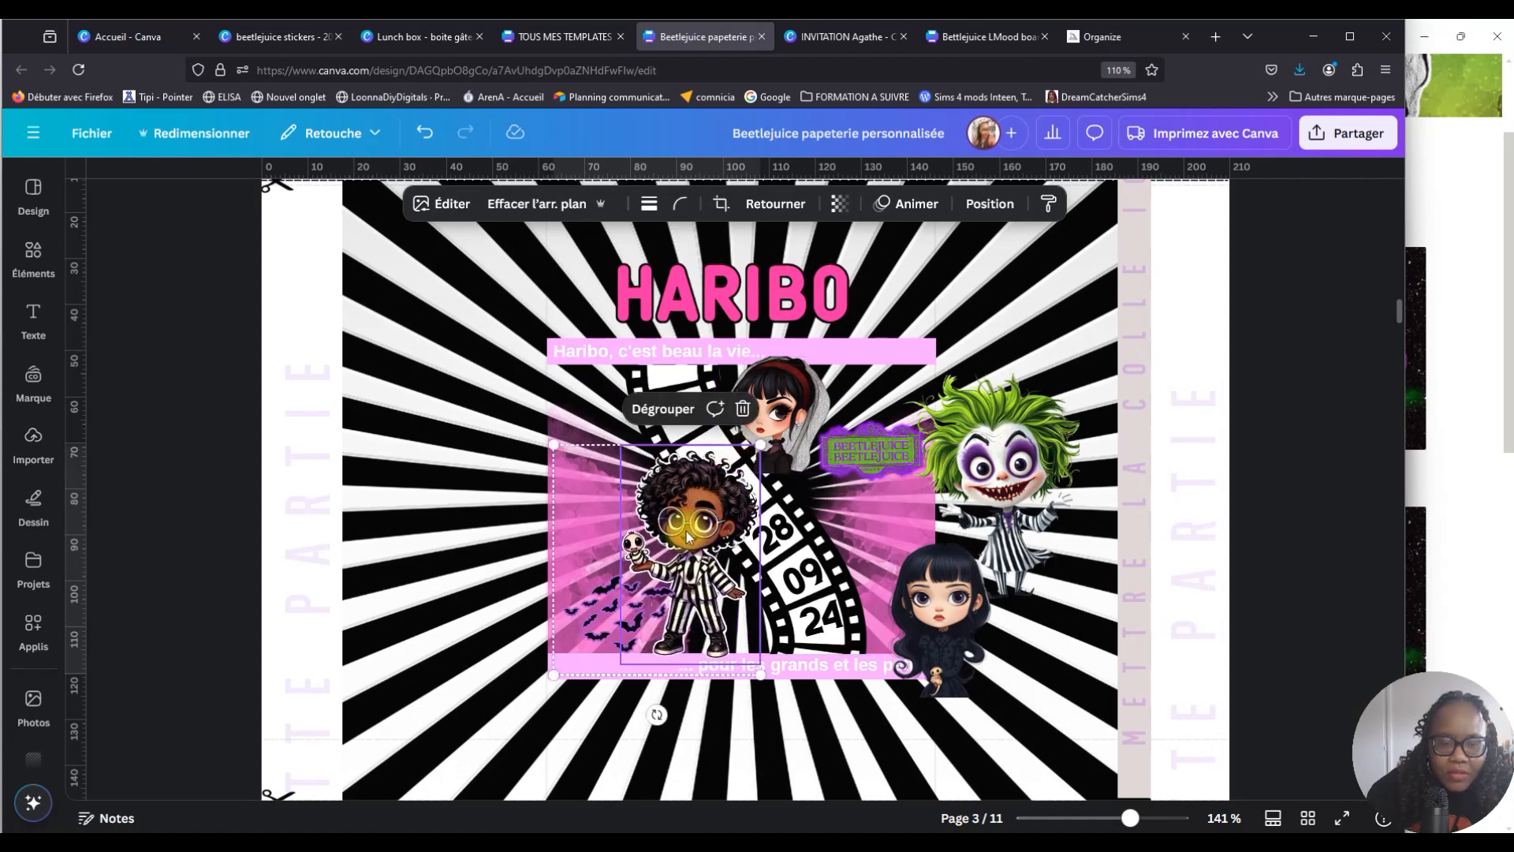
{"action": "left_click", "coordinate": [654, 415]}
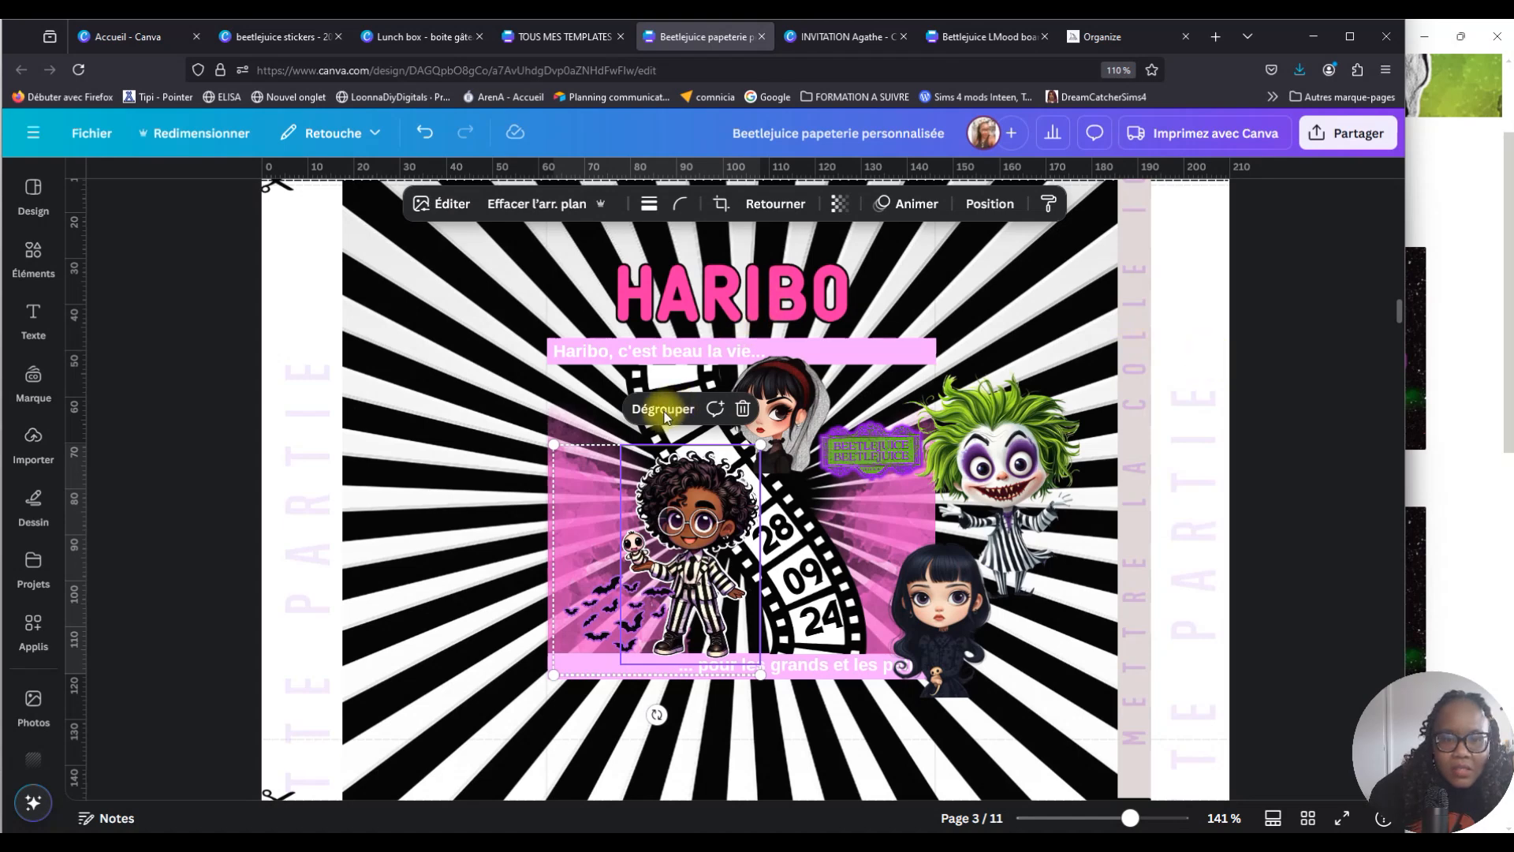
{"action": "key", "text": "ctrl+v"}
{"action": "left_click", "coordinate": [477, 424]}
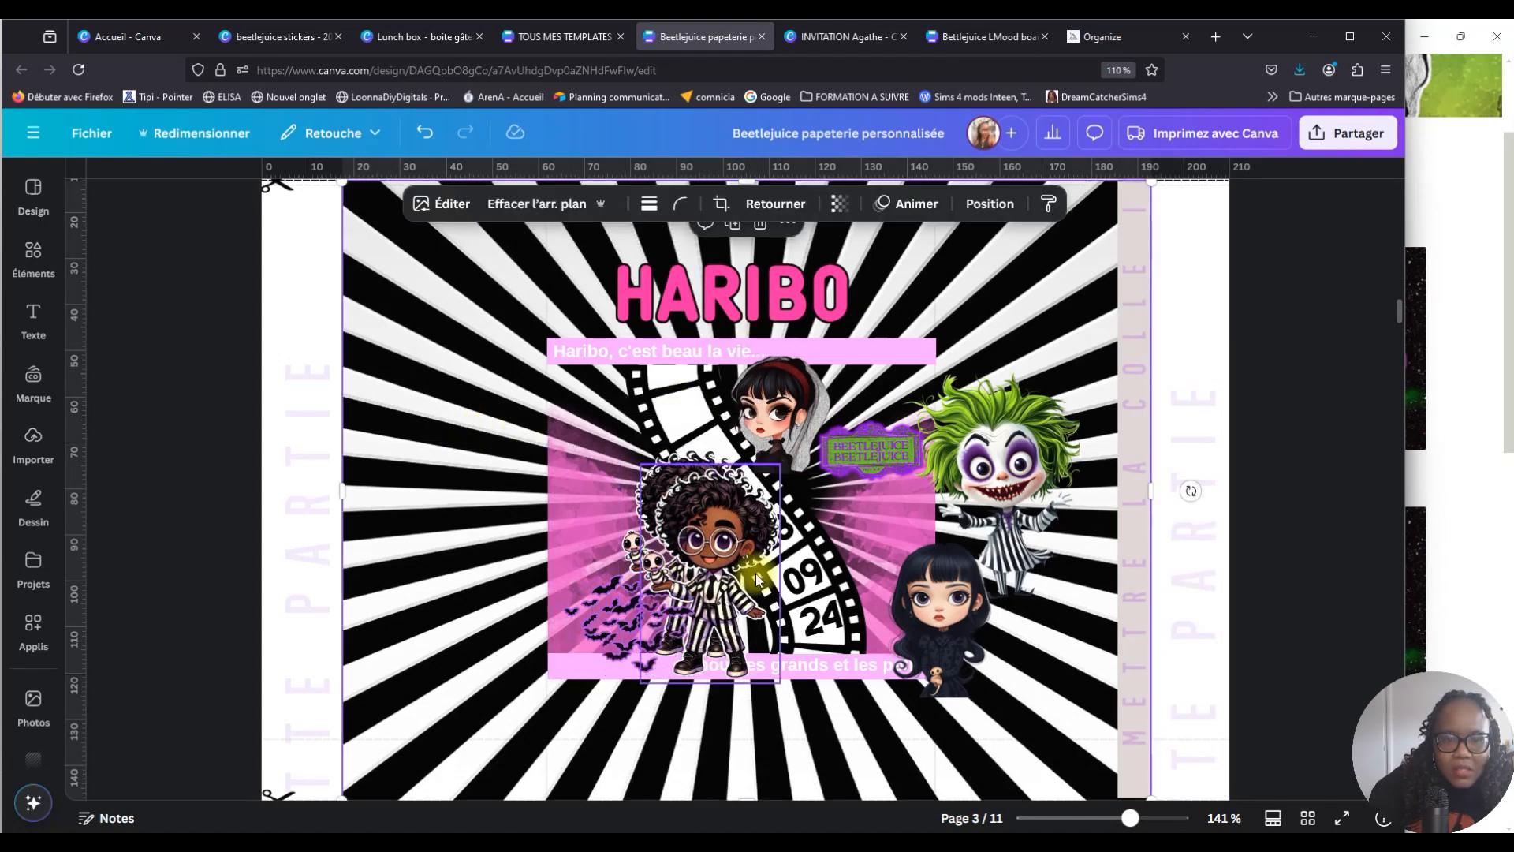
{"action": "left_click_drag", "start_coordinate": [710, 562], "coordinate": [457, 543]}
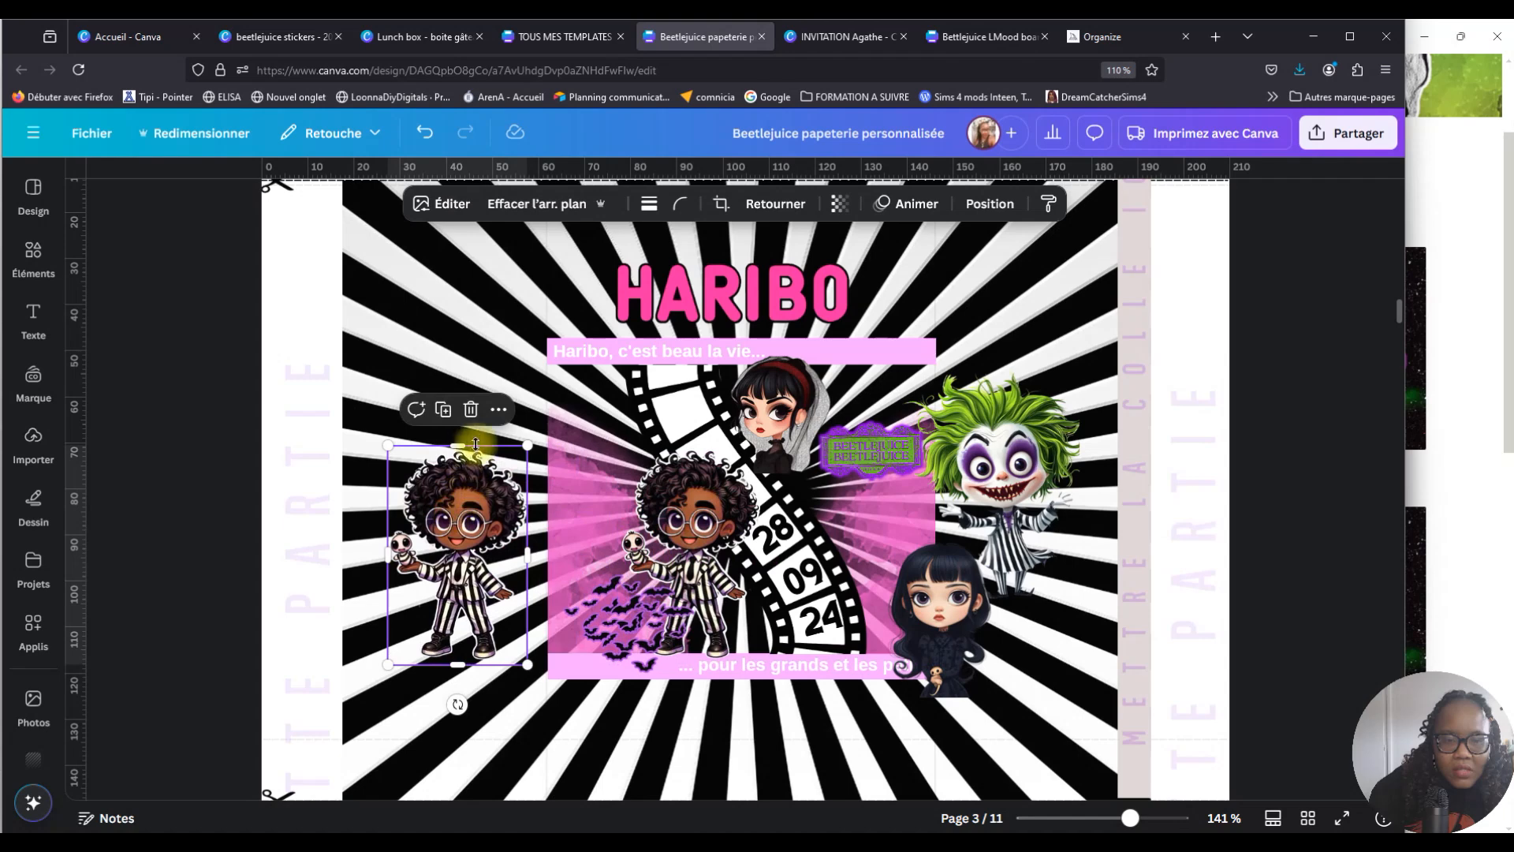
{"action": "left_click", "coordinate": [473, 410]}
{"action": "left_click_drag", "start_coordinate": [608, 593], "coordinate": [421, 542]}
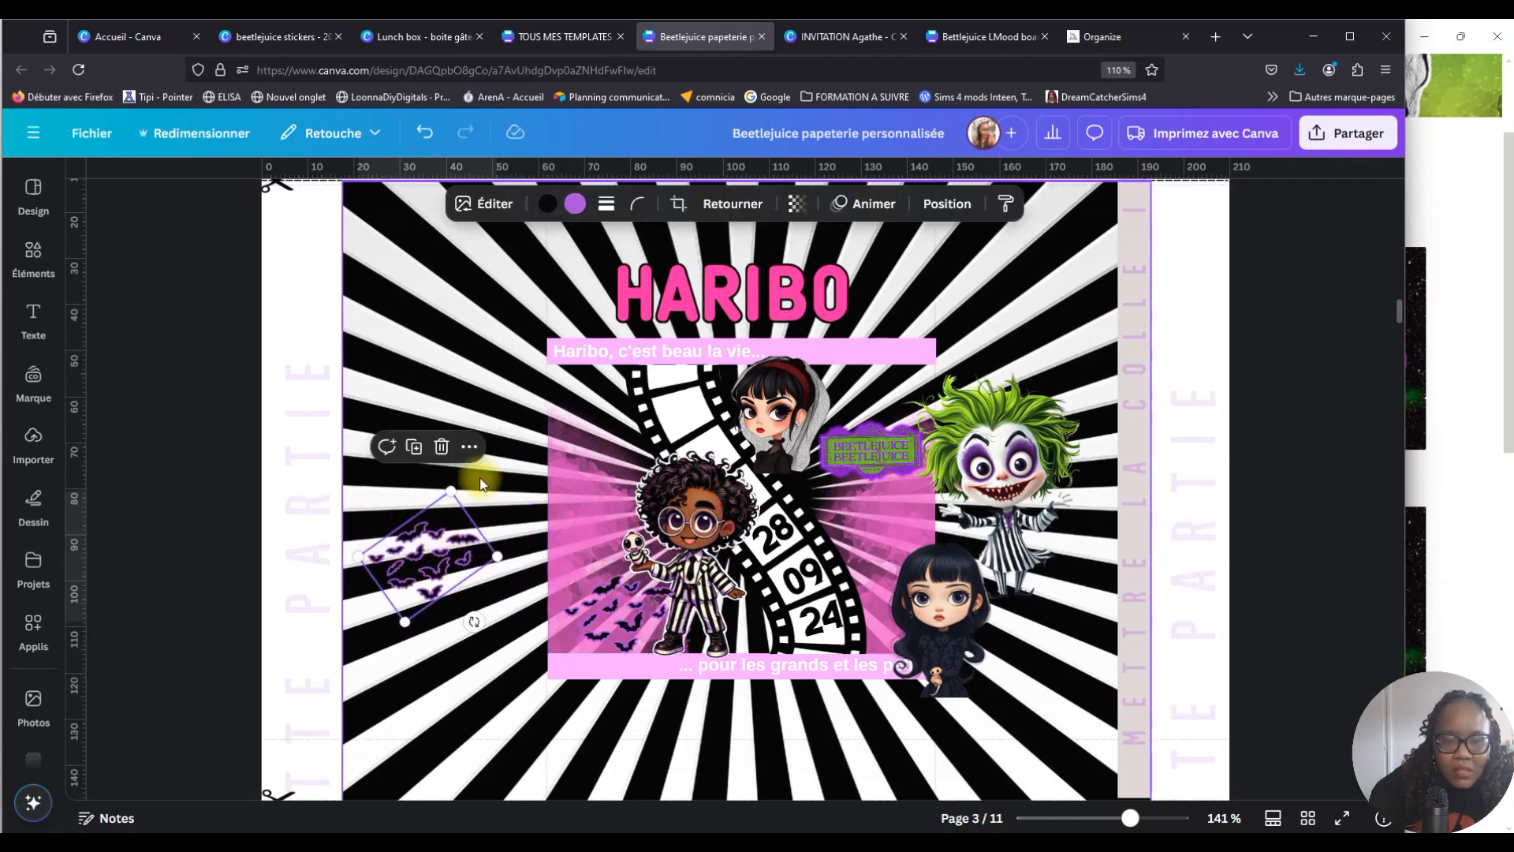
{"action": "left_click", "coordinate": [442, 447]}
Move the bats to the pink panel's upper-left corner and shift the curly-haired character slightly left.
{"action": "left_click", "coordinate": [604, 617]}
{"action": "left_click_drag", "start_coordinate": [604, 616], "coordinate": [601, 408]}
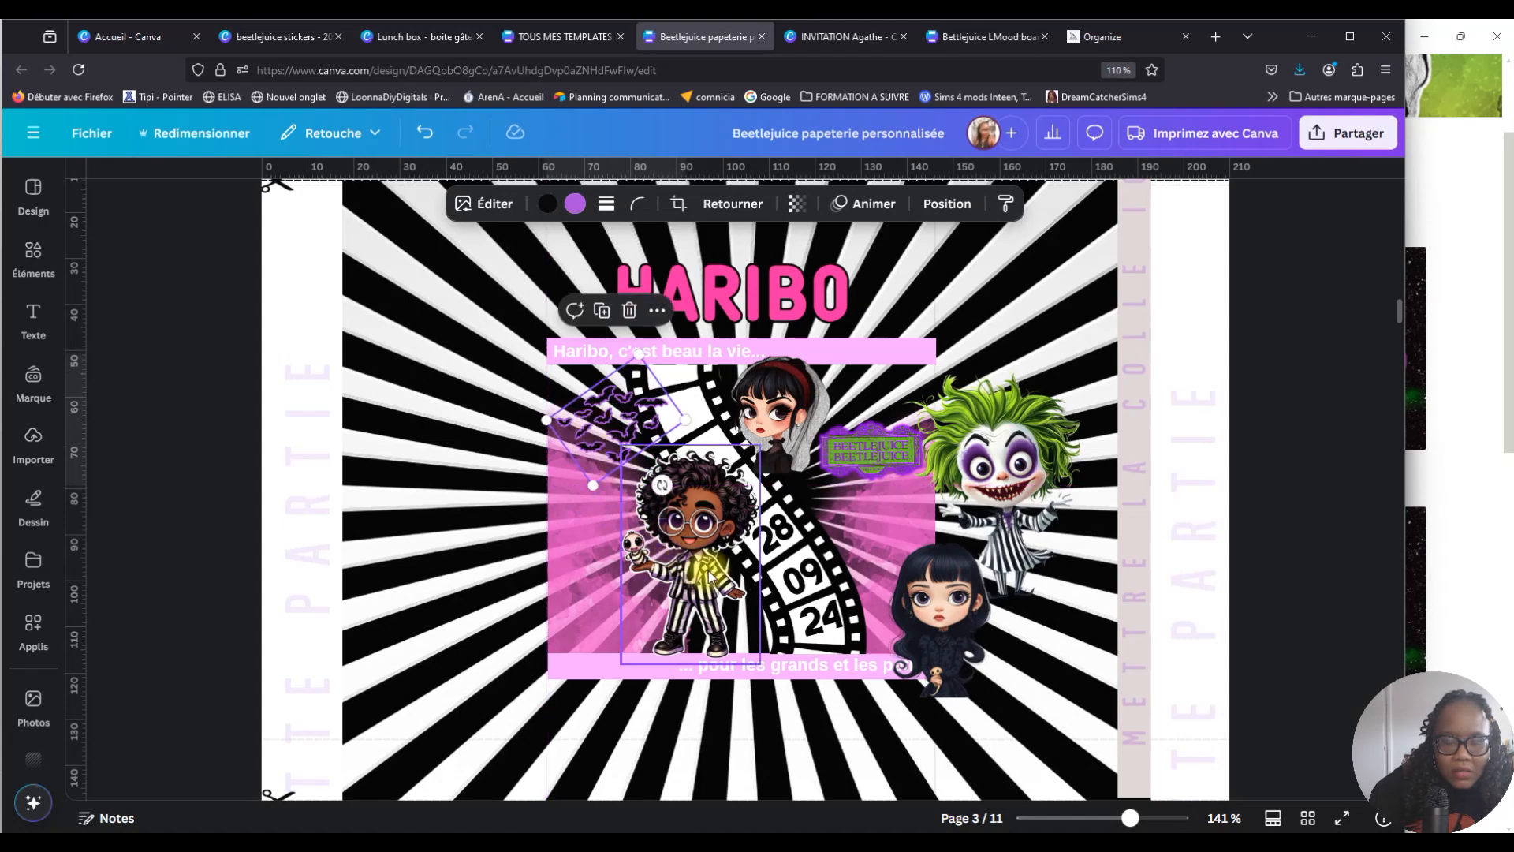
{"action": "left_click_drag", "start_coordinate": [690, 552], "coordinate": [660, 546]}
Raise the Beetlejuice sign in the panel's upper-right corner and shrink the veiled girl below the top strip.
{"action": "left_click_drag", "start_coordinate": [868, 448], "coordinate": [864, 416]}
{"action": "left_click", "coordinate": [777, 418]}
{"action": "mouse_move", "coordinate": [842, 353]}
{"action": "left_mouse_down"}
{"action": "mouse_move", "coordinate": [814, 384]}
{"action": "mouse_move", "coordinate": [826, 370]}
{"action": "left_mouse_up"}
Shrink Beetlejuice beneath the sign at the panel's right, and place a smaller dark-haired girl at the bottom centre.
{"action": "left_click_drag", "start_coordinate": [1006, 484], "coordinate": [894, 517]}
{"action": "left_click_drag", "start_coordinate": [970, 402], "coordinate": [939, 440]}
{"action": "left_click_drag", "start_coordinate": [958, 619], "coordinate": [750, 560]}
{"action": "left_click_drag", "start_coordinate": [816, 497], "coordinate": [776, 547]}
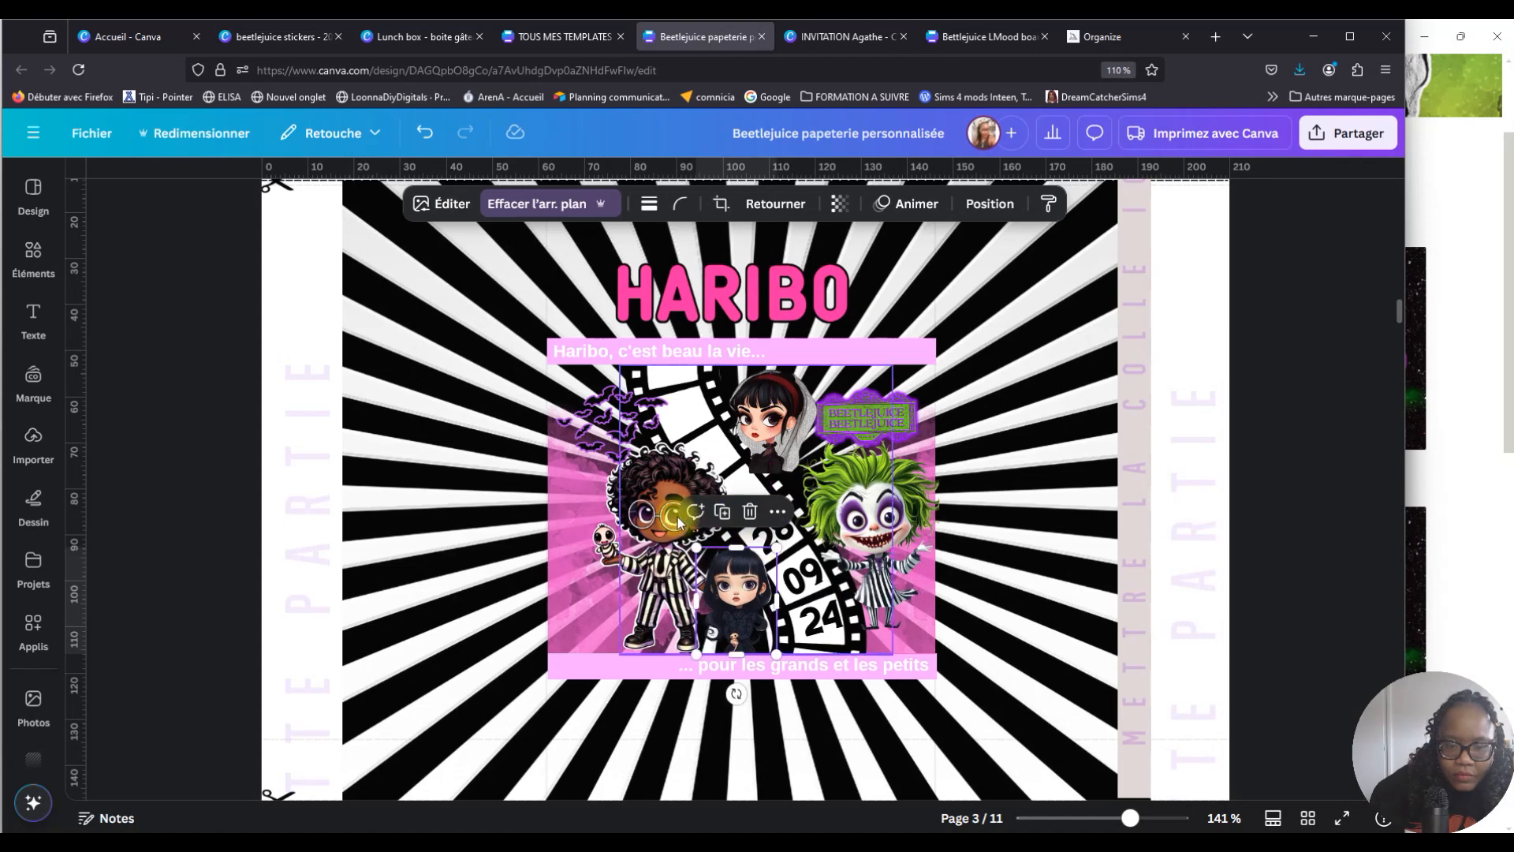
Recolour the pink strips behind both Haribo slogan lines bright lime green.
{"action": "left_click", "coordinate": [852, 347]}
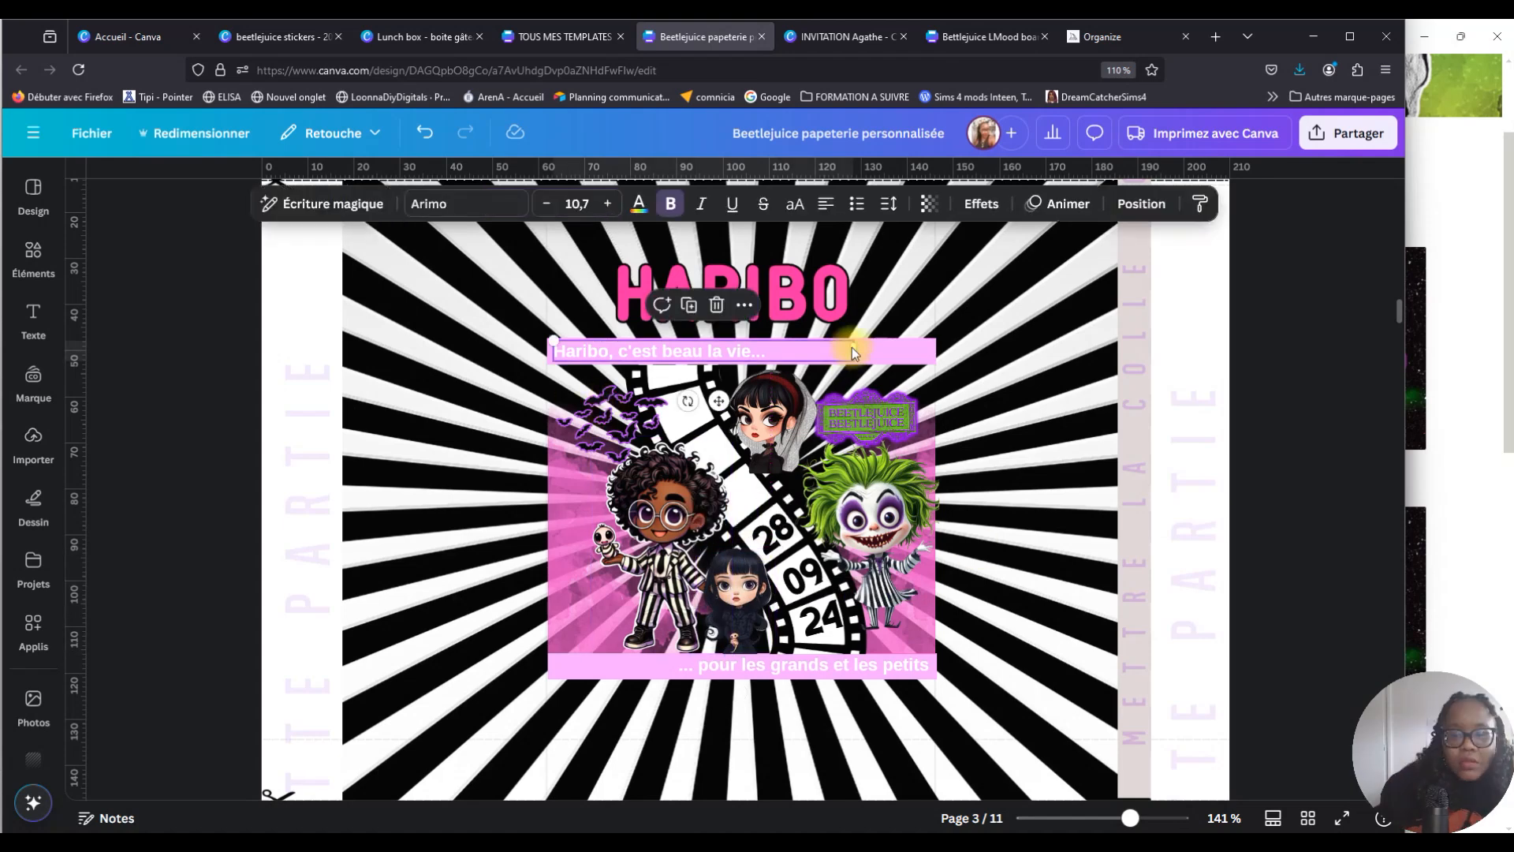
{"action": "left_click", "coordinate": [912, 342]}
{"action": "left_click", "coordinate": [599, 207]}
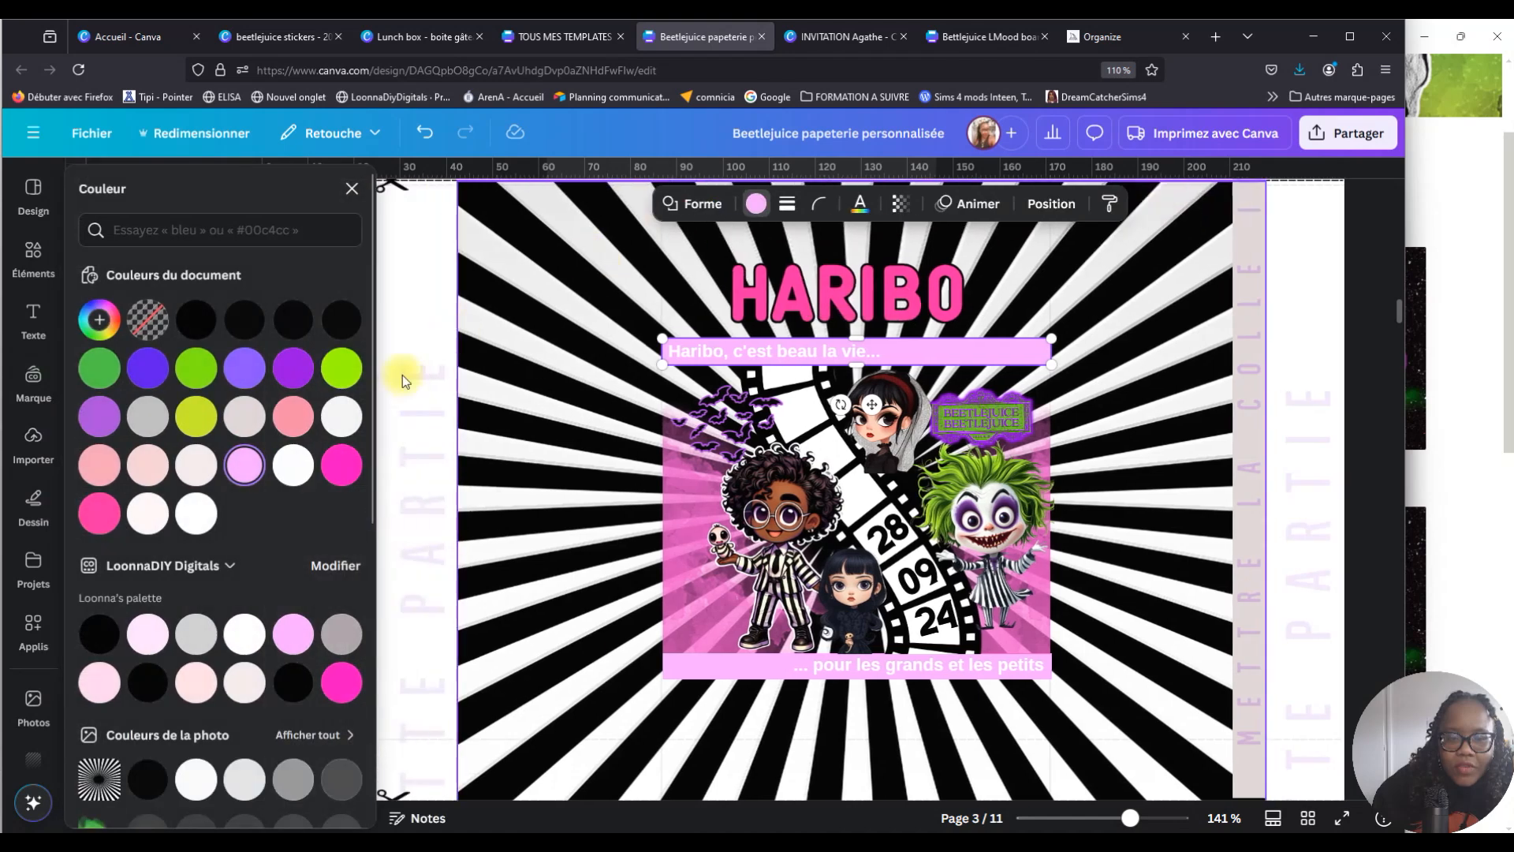
{"action": "left_click", "coordinate": [342, 367]}
{"action": "left_click", "coordinate": [724, 662]}
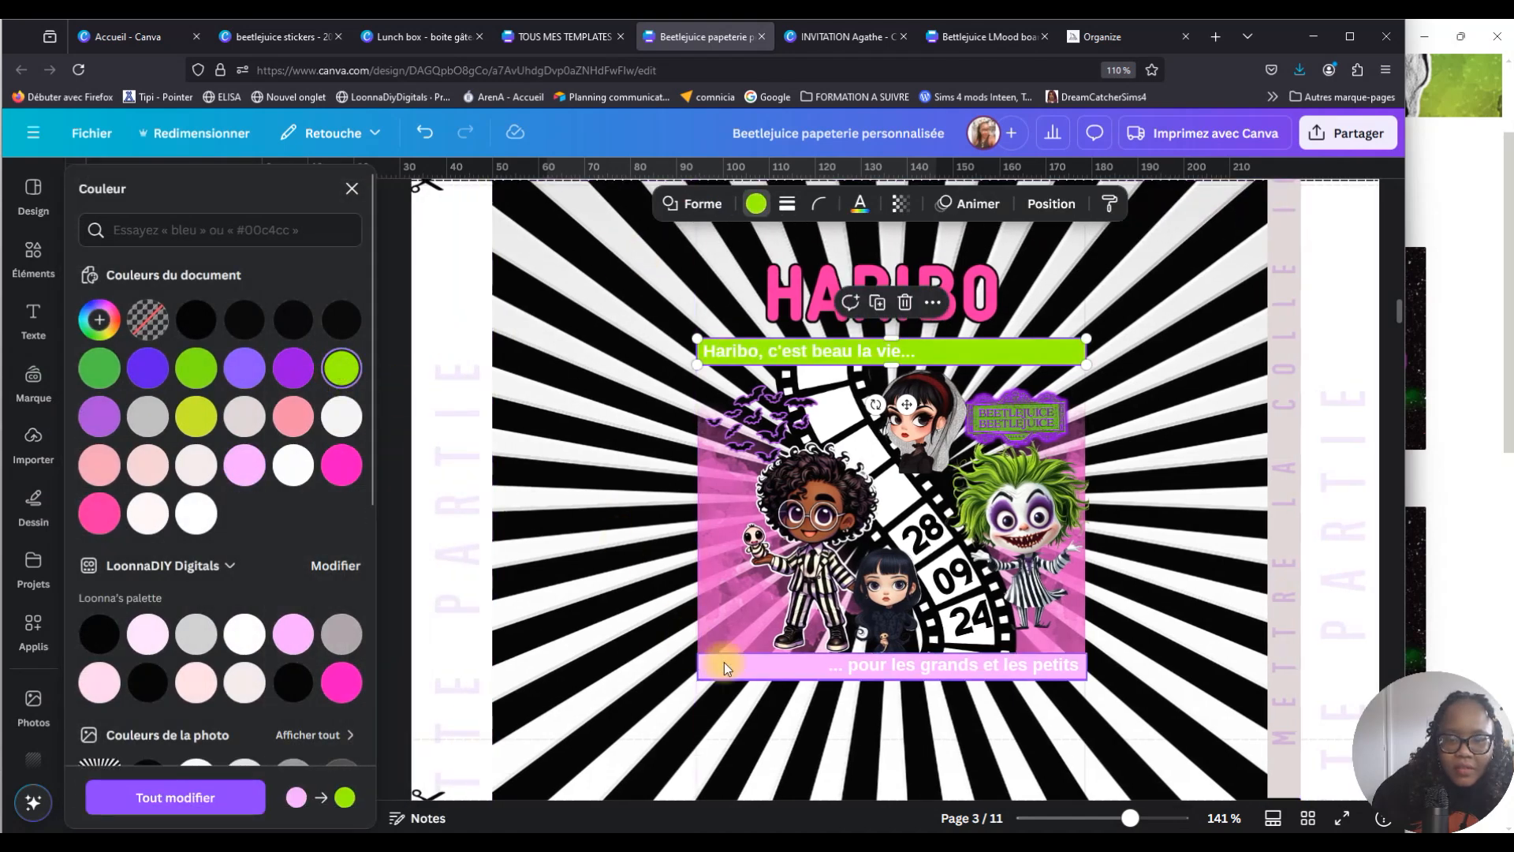
{"action": "left_click", "coordinate": [337, 380]}
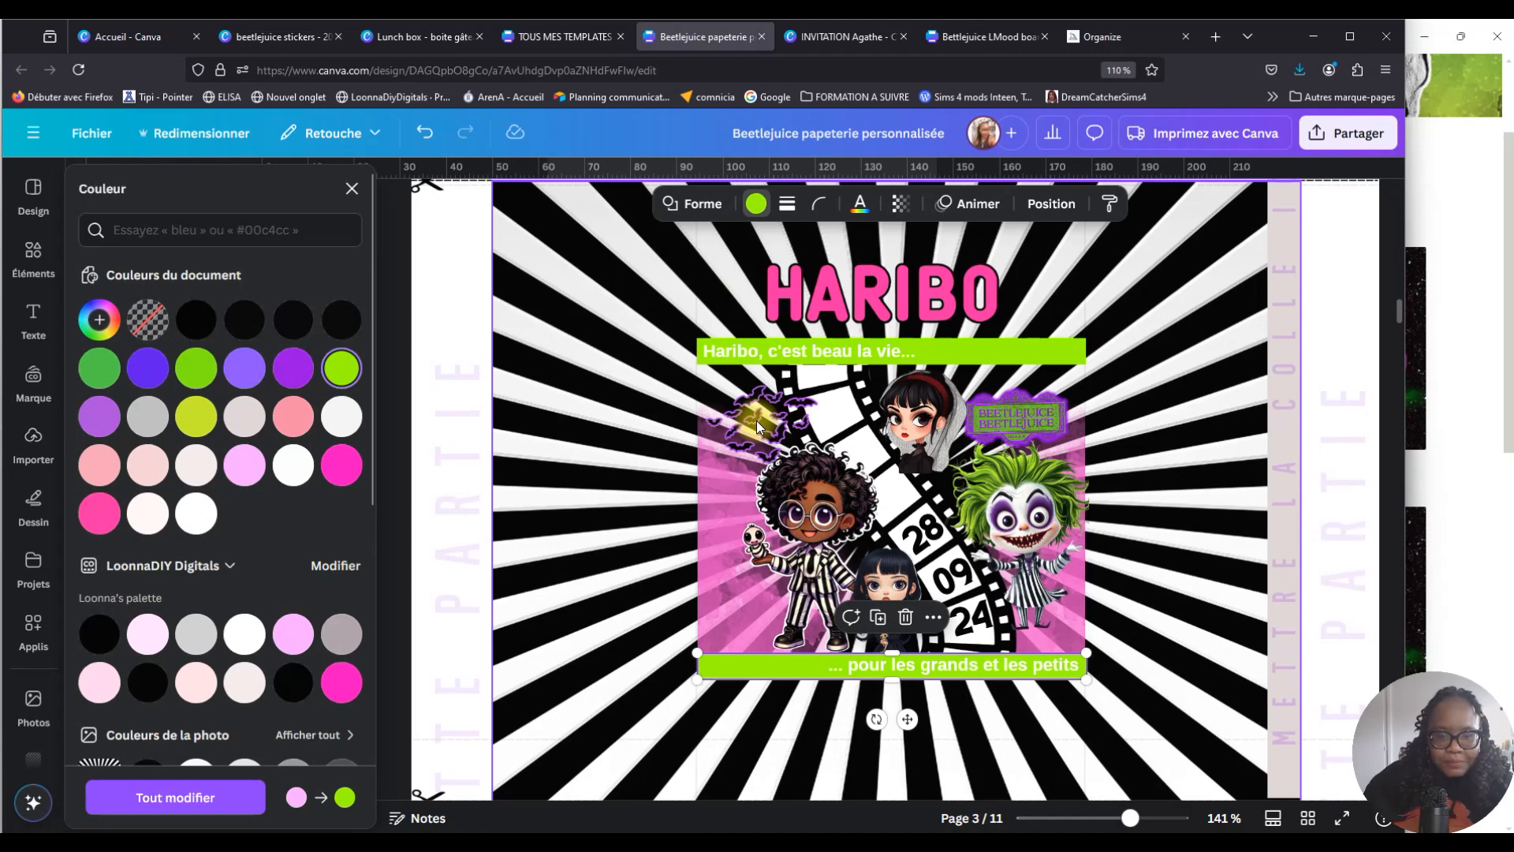
Enlarge the HARIBO title slightly and change its pink fill to purple.
{"action": "left_click", "coordinate": [891, 296]}
{"action": "left_click", "coordinate": [578, 205]}
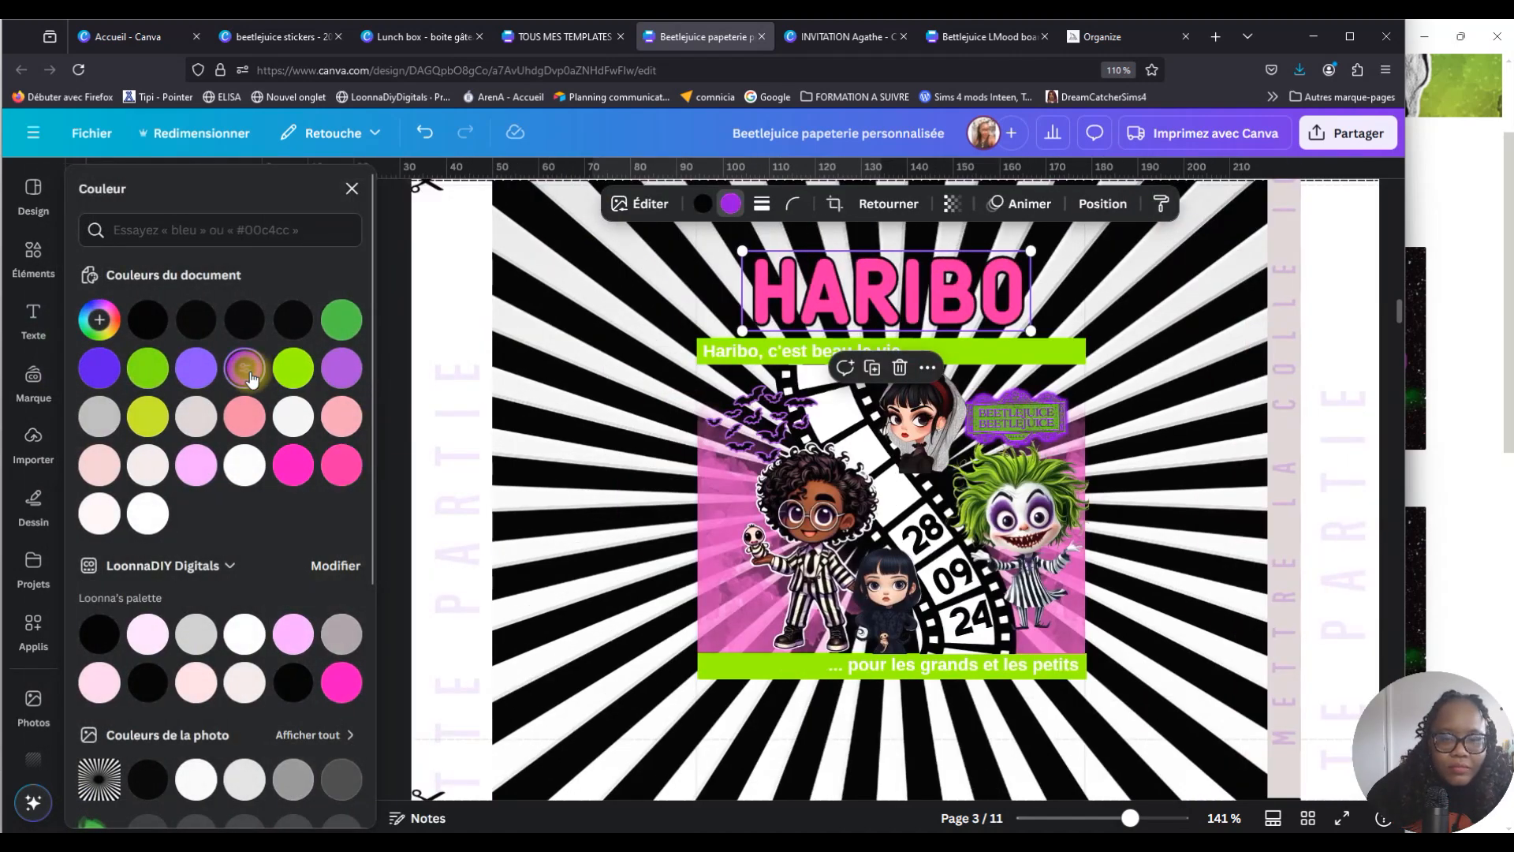
{"action": "left_click", "coordinate": [246, 369]}
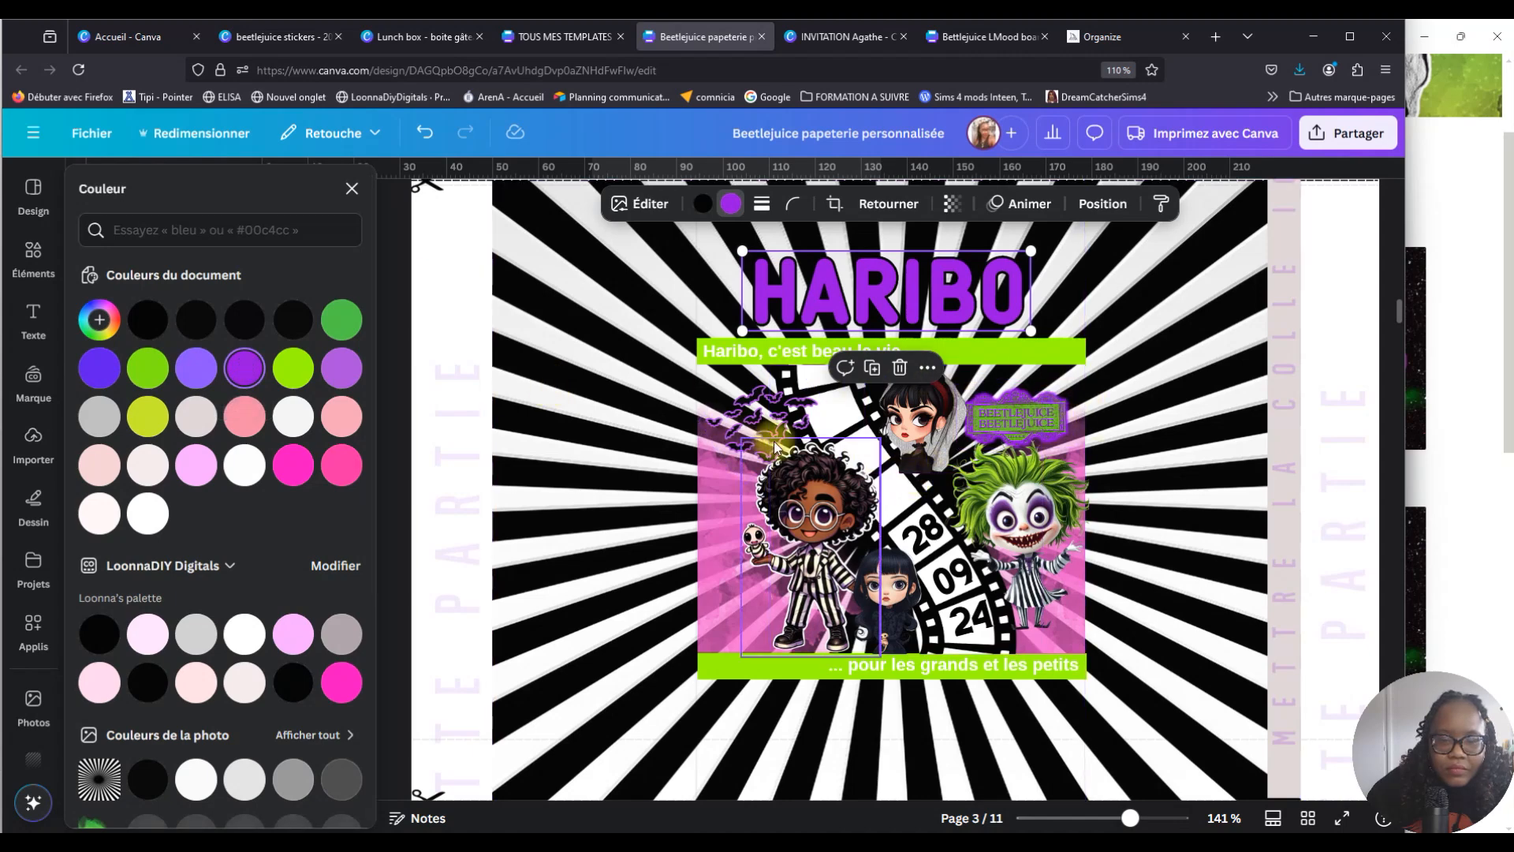
Enlarge the Beetlejuice sign slightly and move the bats to the panel's lower left beside the curly-haired character.
{"action": "left_click", "coordinate": [871, 400]}
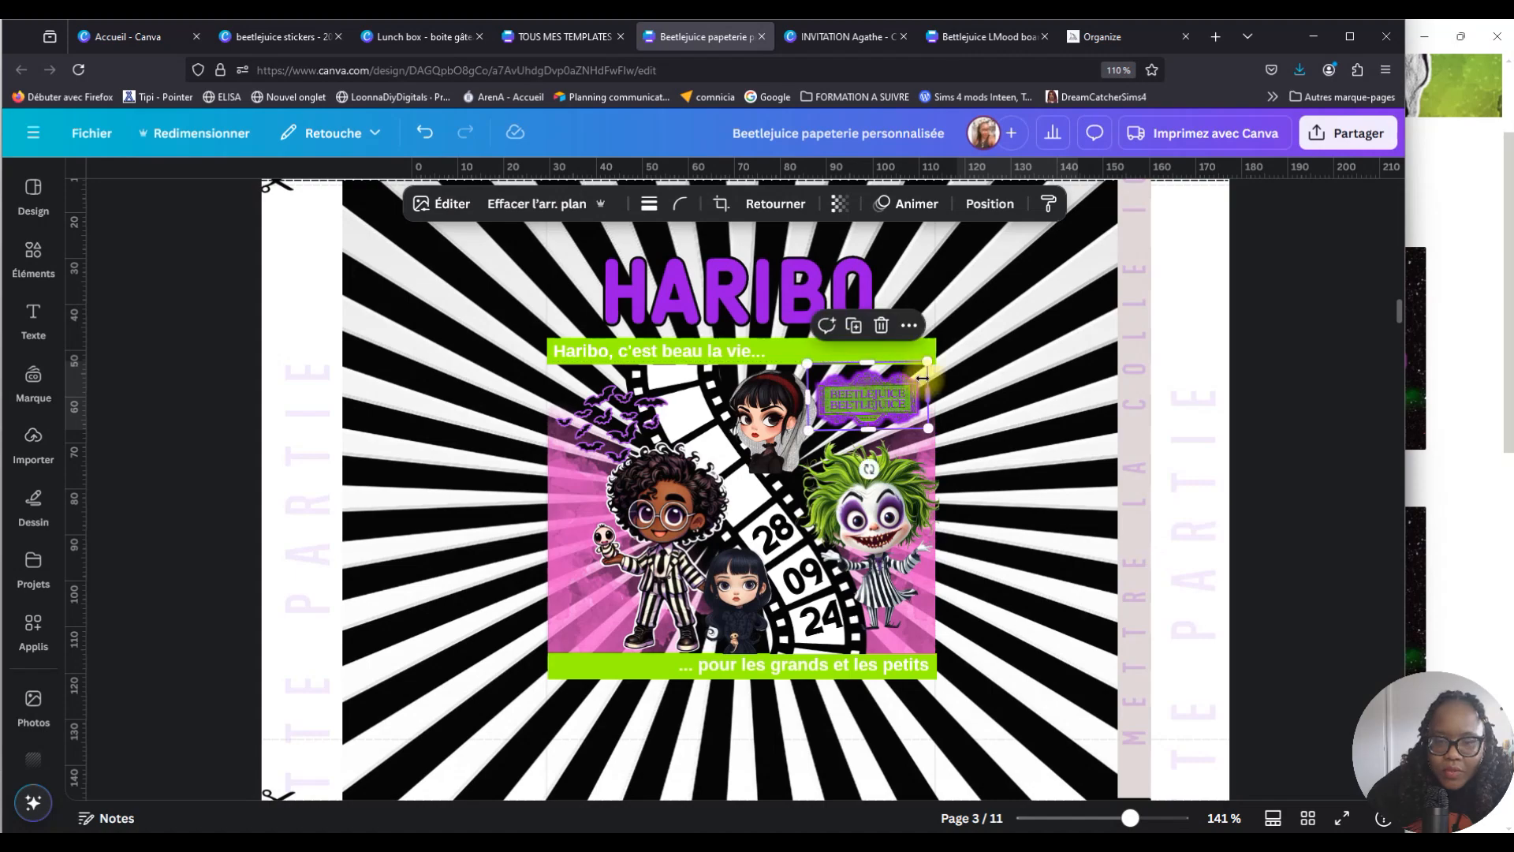
{"action": "left_click", "coordinate": [742, 536]}
{"action": "left_click_drag", "start_coordinate": [714, 548], "coordinate": [560, 601]}
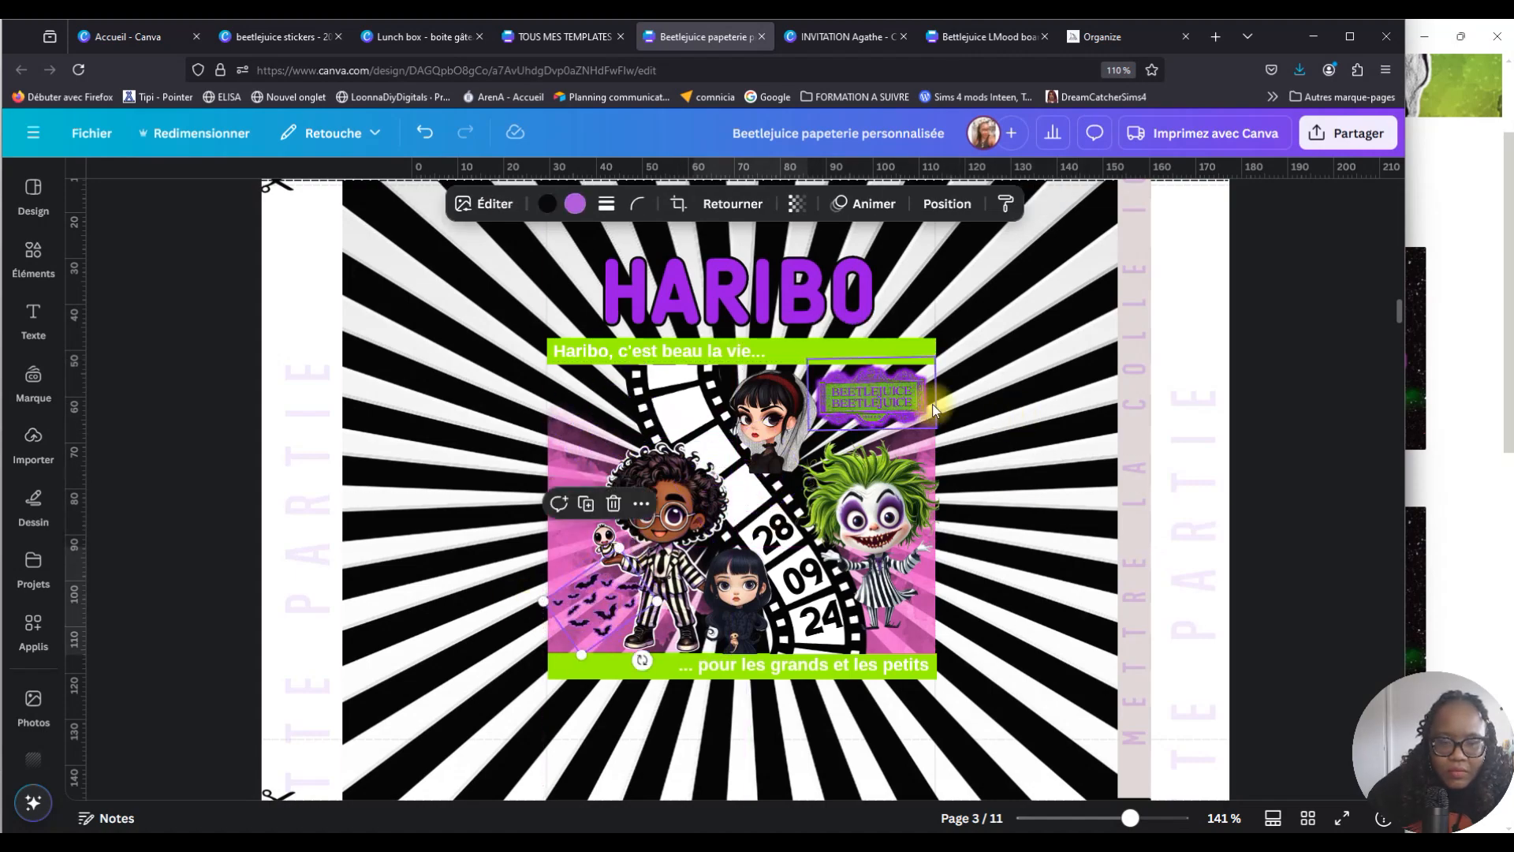
Move the birthday name title and the "12 ans" text from page 2 onto page 3's Haribo template.
{"action": "scroll", "coordinate": [900, 453], "scroll_direction": "up", "scroll_amount": 8}
{"action": "left_click_drag", "start_coordinate": [942, 429], "coordinate": [699, 615]}
{"action": "left_click", "coordinate": [705, 670]}
{"action": "scroll", "coordinate": [705, 670], "scroll_direction": "down", "scroll_amount": 5}
{"action": "left_click_drag", "start_coordinate": [721, 272], "coordinate": [981, 680]}
{"action": "left_click_drag", "start_coordinate": [635, 260], "coordinate": [425, 445]}
{"action": "scroll", "coordinate": [596, 684], "scroll_direction": "down", "scroll_amount": 4}
Shrink the birthday name title, place it in the panel's upper-left corner, and select the "12 ans" text.
{"action": "left_click_drag", "start_coordinate": [516, 367], "coordinate": [582, 521]}
{"action": "left_click_drag", "start_coordinate": [670, 489], "coordinate": [588, 531]}
{"action": "left_click_drag", "start_coordinate": [524, 573], "coordinate": [623, 471]}
{"action": "left_click", "coordinate": [988, 341]}
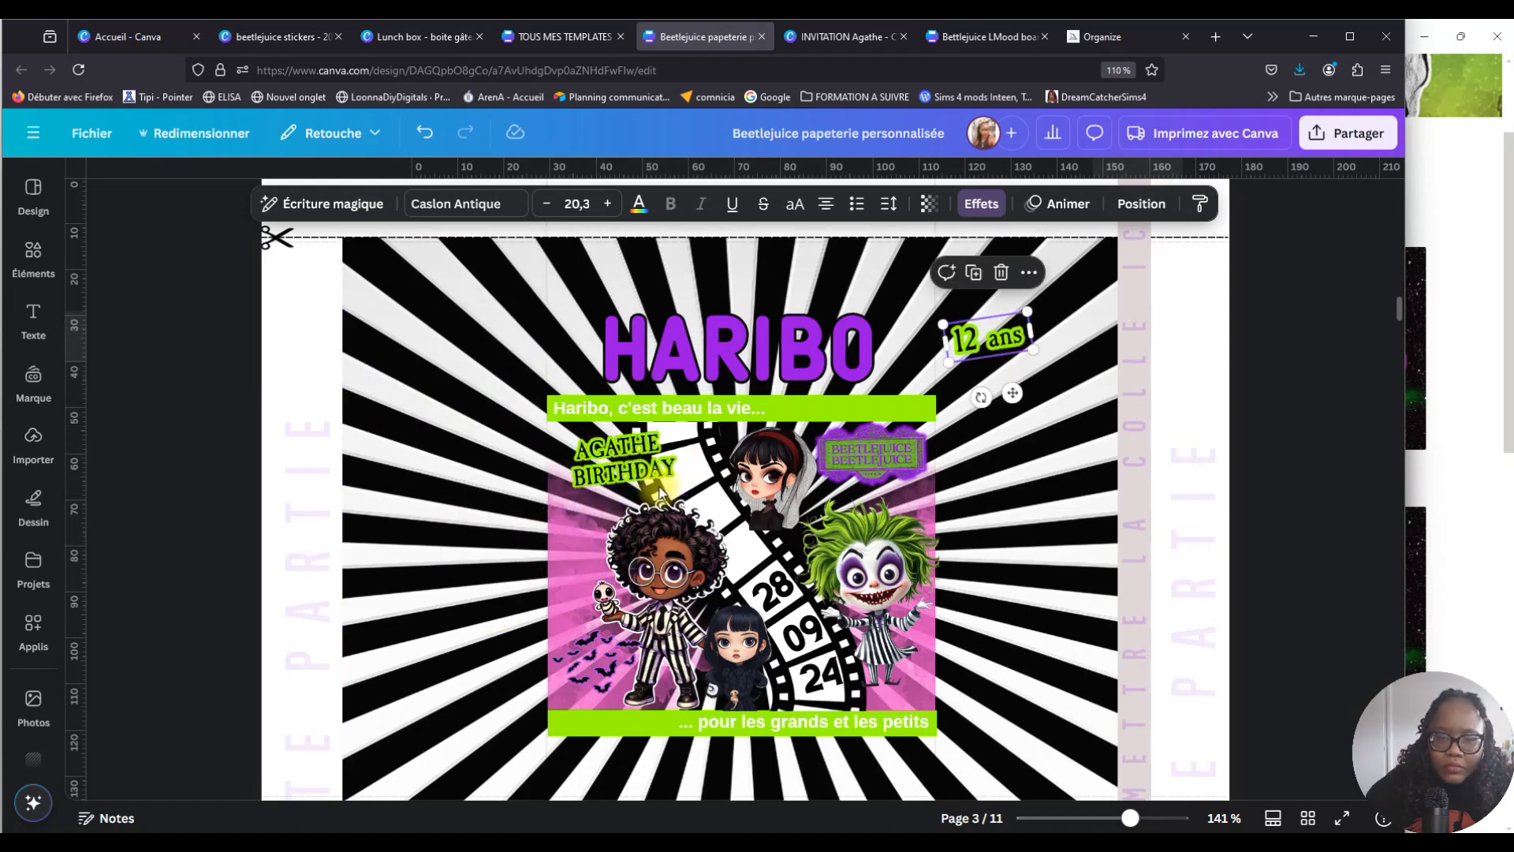
Place the "12 ans" text below the birthday name title in the panel and shrink it slightly.
{"action": "left_click_drag", "start_coordinate": [986, 347], "coordinate": [583, 492]}
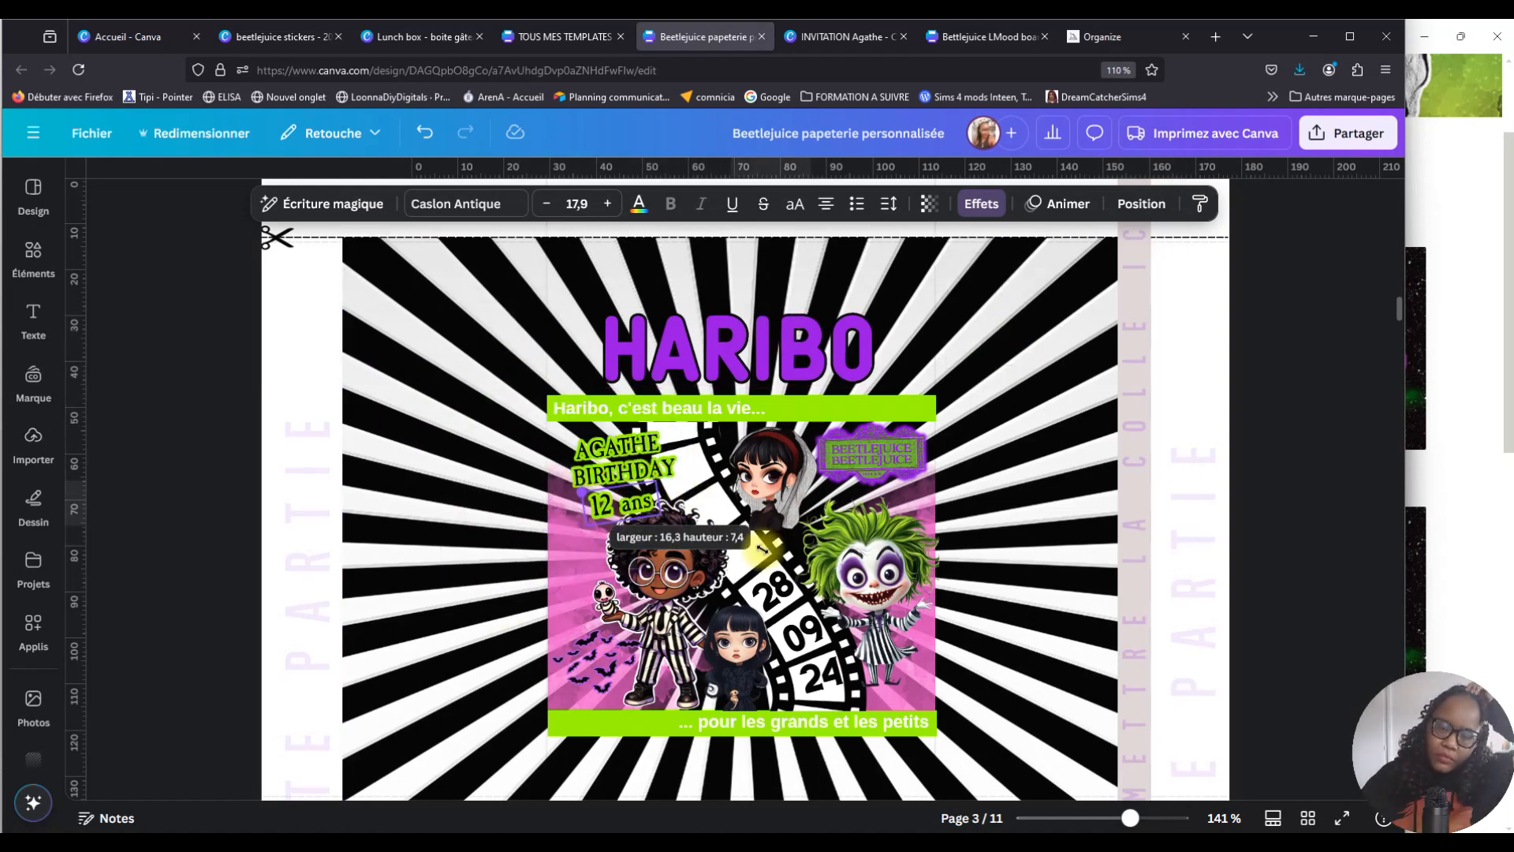
{"action": "left_click", "coordinate": [1029, 501]}
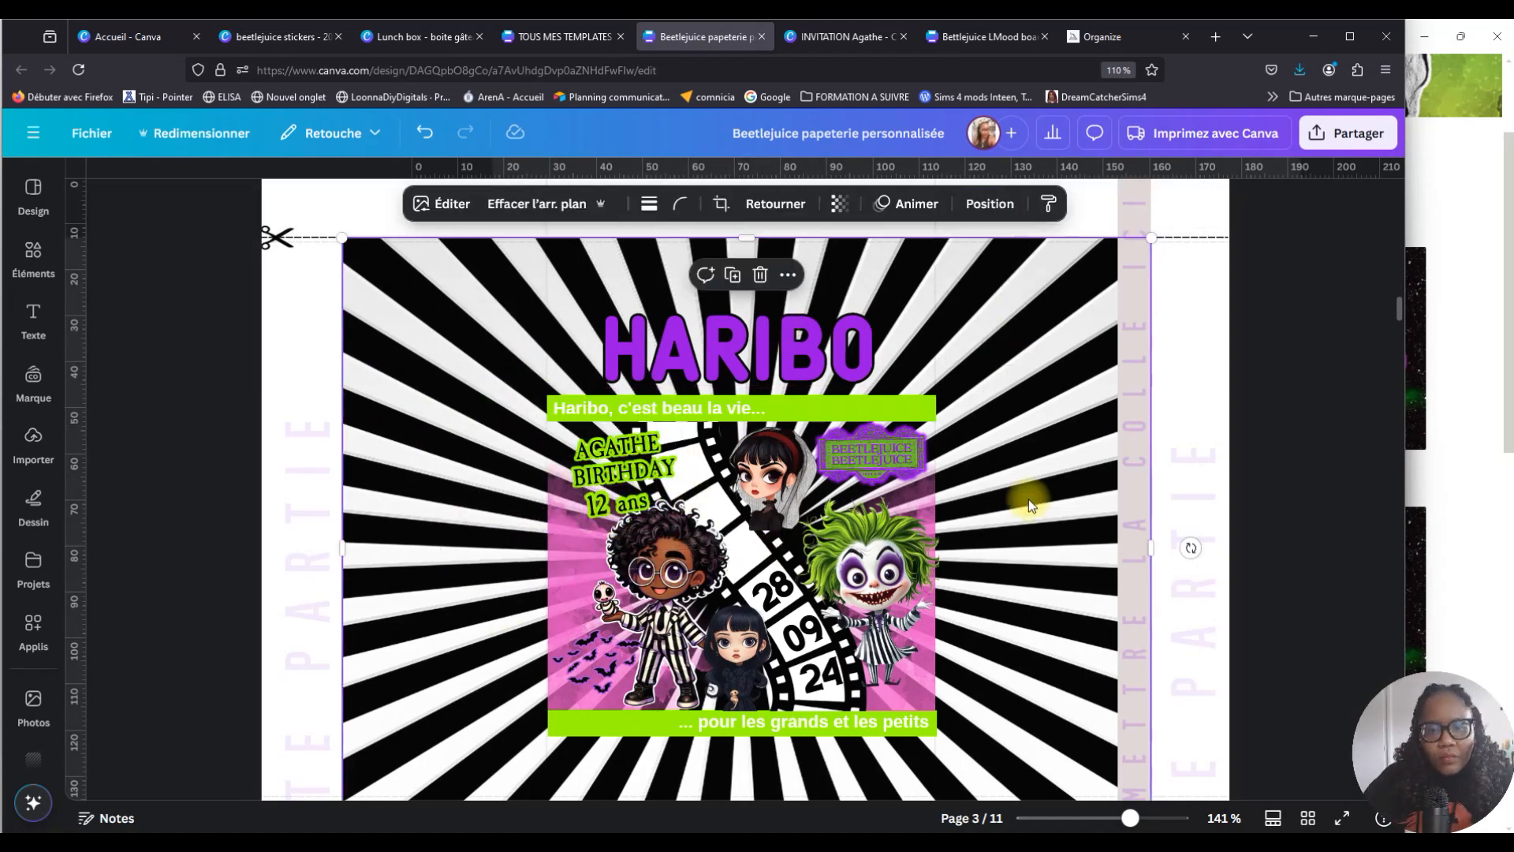
Shrink the two pink backgrounds behind the characters and fit them into the panel's lower left and right corners.
{"action": "left_click", "coordinate": [1098, 819]}
{"action": "left_click_drag", "start_coordinate": [653, 554], "coordinate": [680, 554]}
{"action": "left_click", "coordinate": [846, 695]}
{"action": "left_click_drag", "start_coordinate": [1100, 818], "coordinate": [1153, 818]}
{"action": "left_click_drag", "start_coordinate": [473, 298], "coordinate": [449, 297]}
{"action": "left_click", "coordinate": [425, 132]}
{"action": "left_click_drag", "start_coordinate": [489, 378], "coordinate": [408, 379]}
{"action": "left_click_drag", "start_coordinate": [390, 653], "coordinate": [398, 644]}
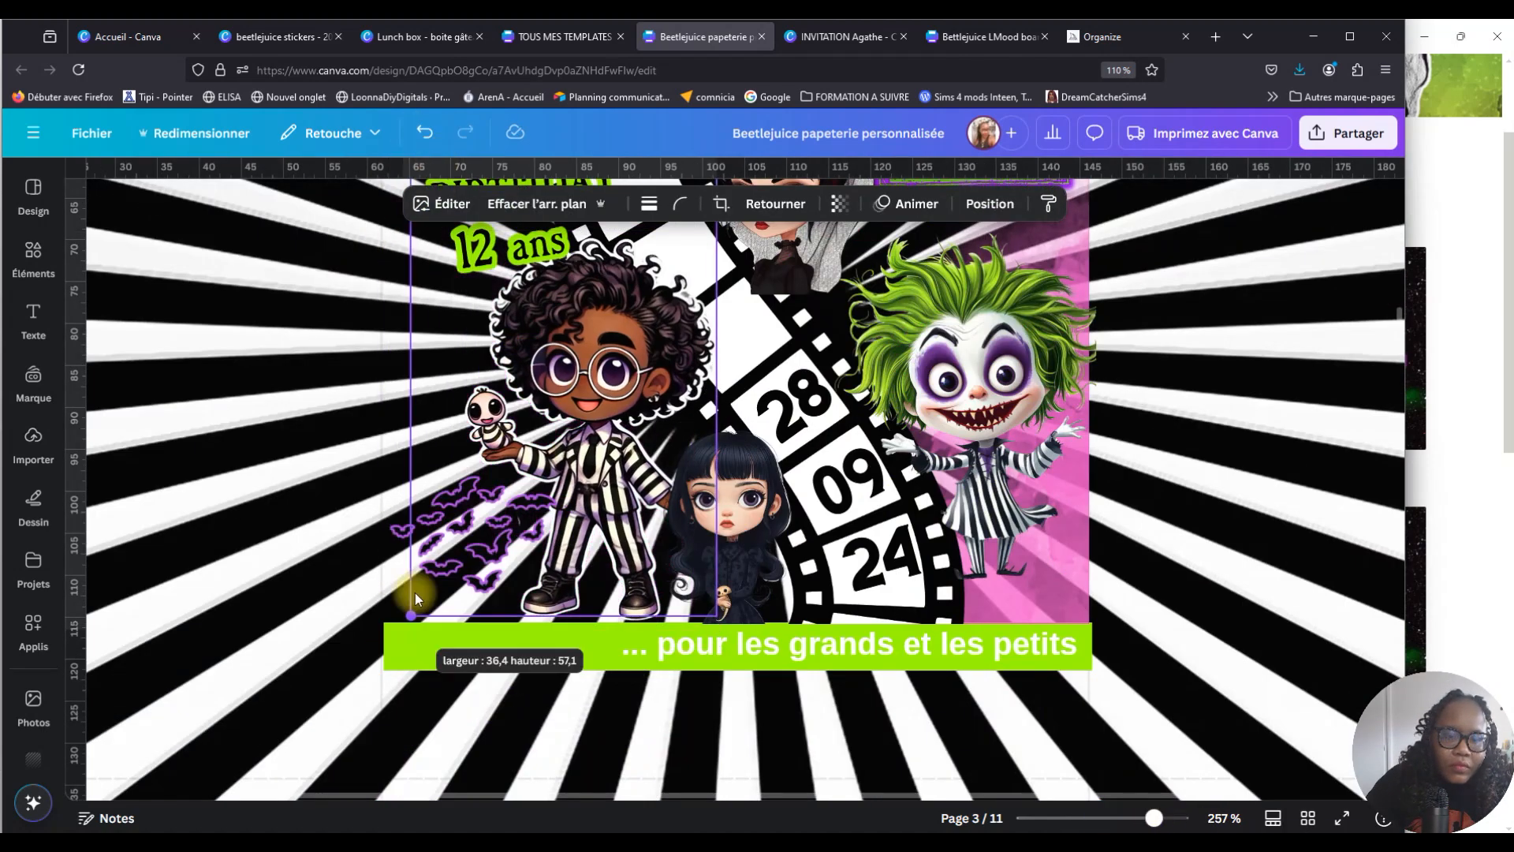
{"action": "scroll", "coordinate": [398, 644], "scroll_direction": "up", "scroll_amount": 2}
{"action": "left_click", "coordinate": [399, 424]}
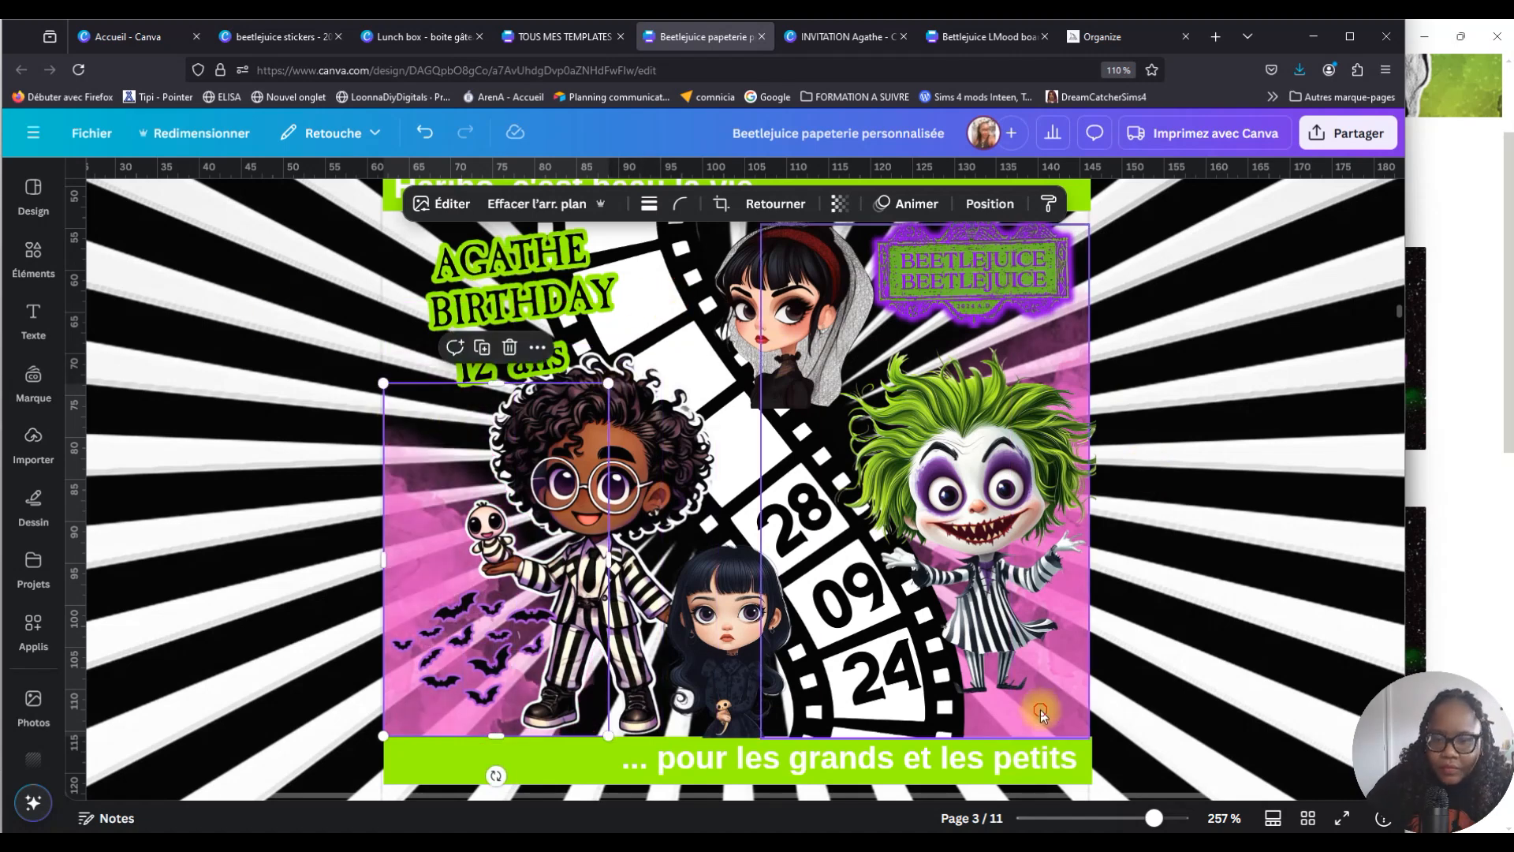
{"action": "left_click", "coordinate": [1042, 707]}
{"action": "left_click_drag", "start_coordinate": [761, 225], "coordinate": [851, 418]}
Nudge the birthday name title and "12 ans" text closer together, and move the veiled character's layer behind the filmstrip.
{"action": "scroll", "coordinate": [513, 280], "scroll_direction": "up", "scroll_amount": 3}
{"action": "left_click_drag", "start_coordinate": [513, 429], "coordinate": [510, 426]}
{"action": "left_click_drag", "start_coordinate": [522, 530], "coordinate": [527, 515]}
{"action": "right_click", "coordinate": [763, 481]}
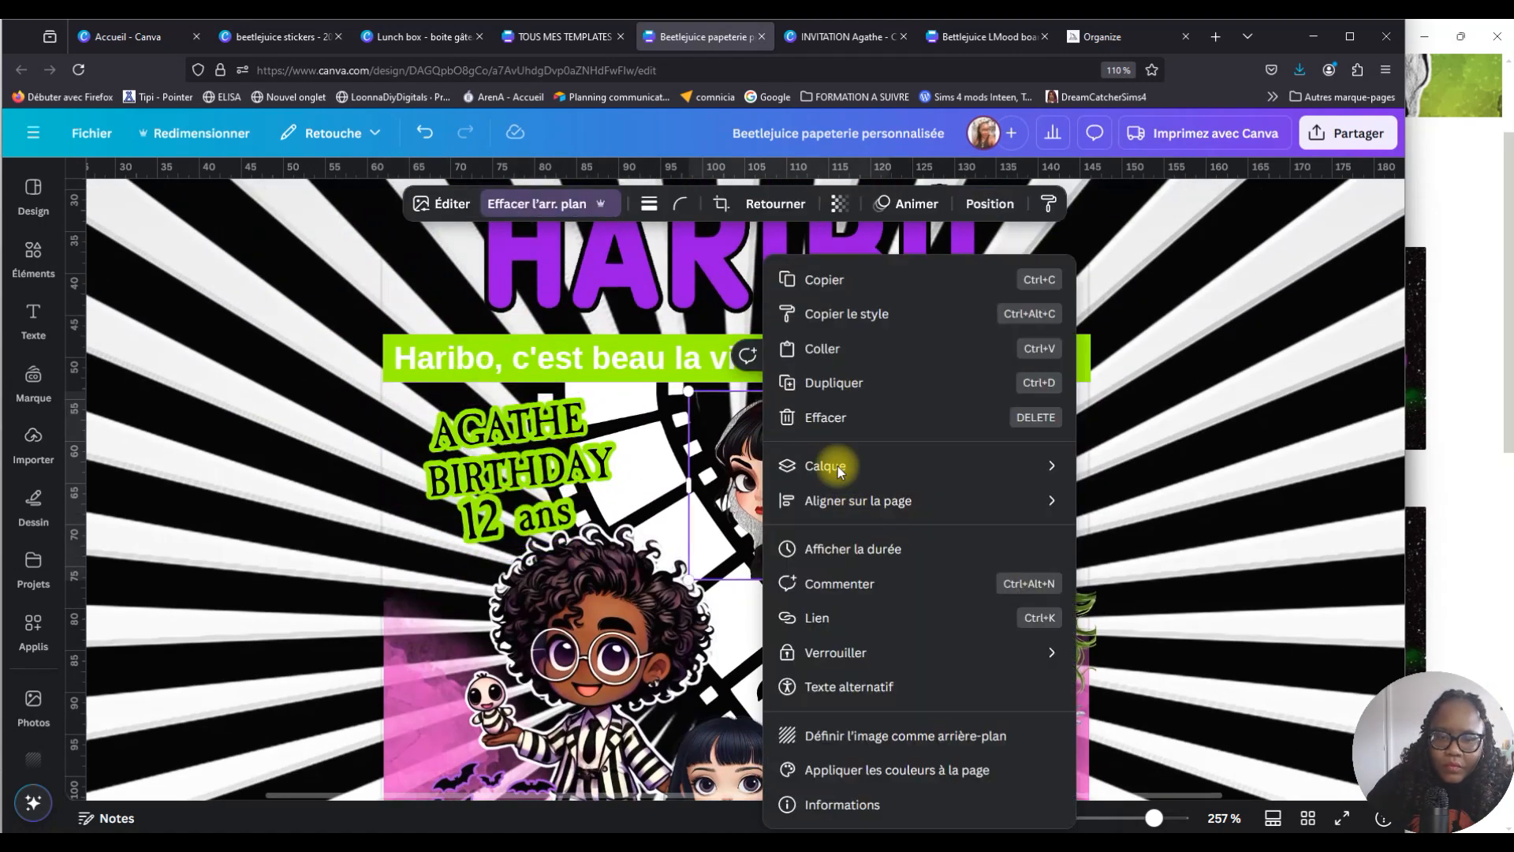
{"action": "mouse_move", "coordinate": [825, 465]}
{"action": "left_click", "coordinate": [1190, 614]}
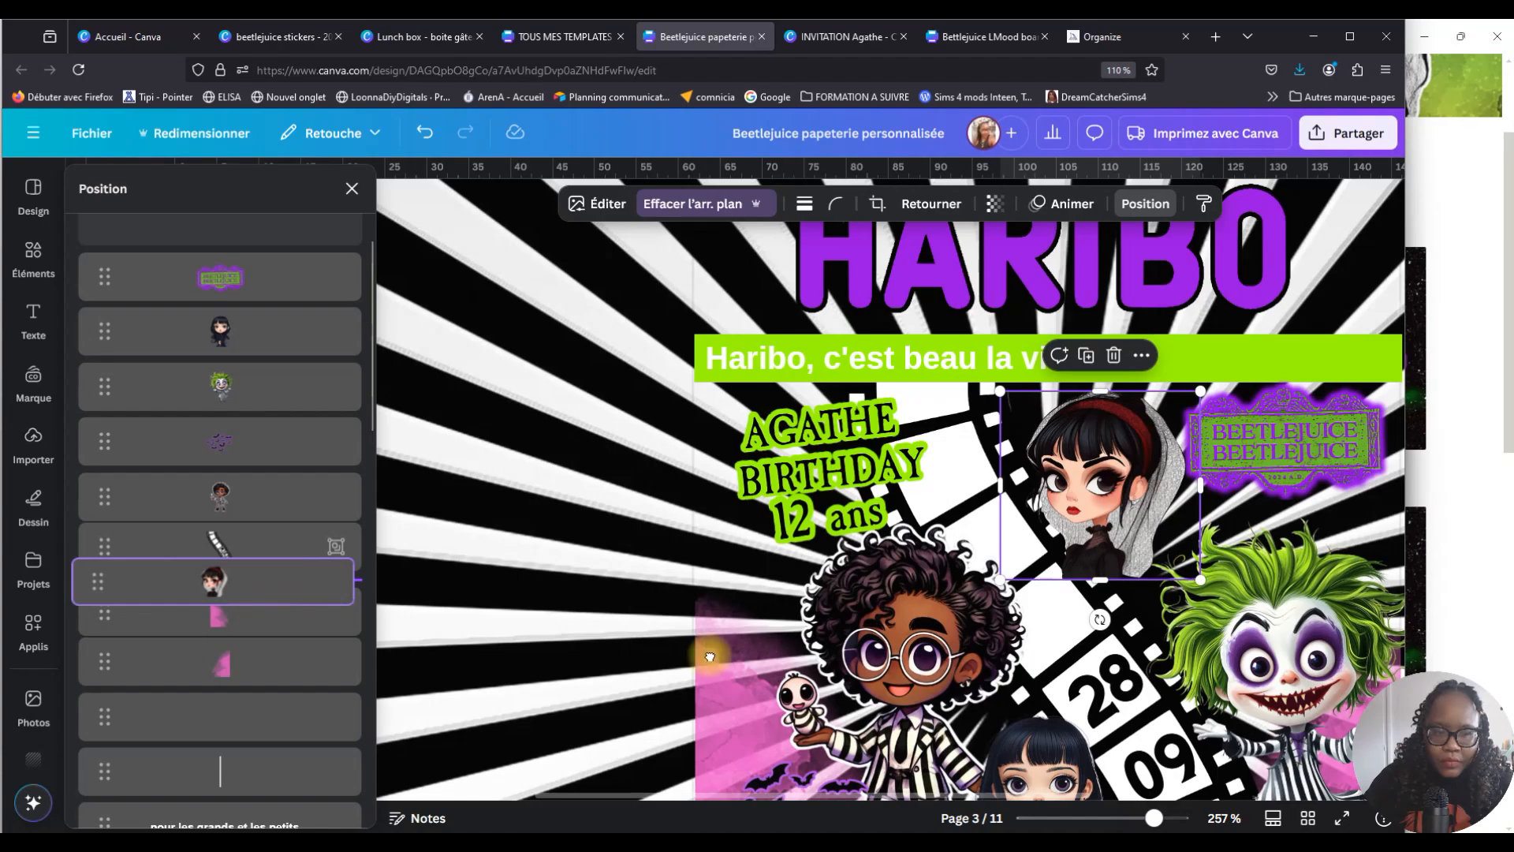
{"action": "left_click", "coordinate": [1327, 456]}
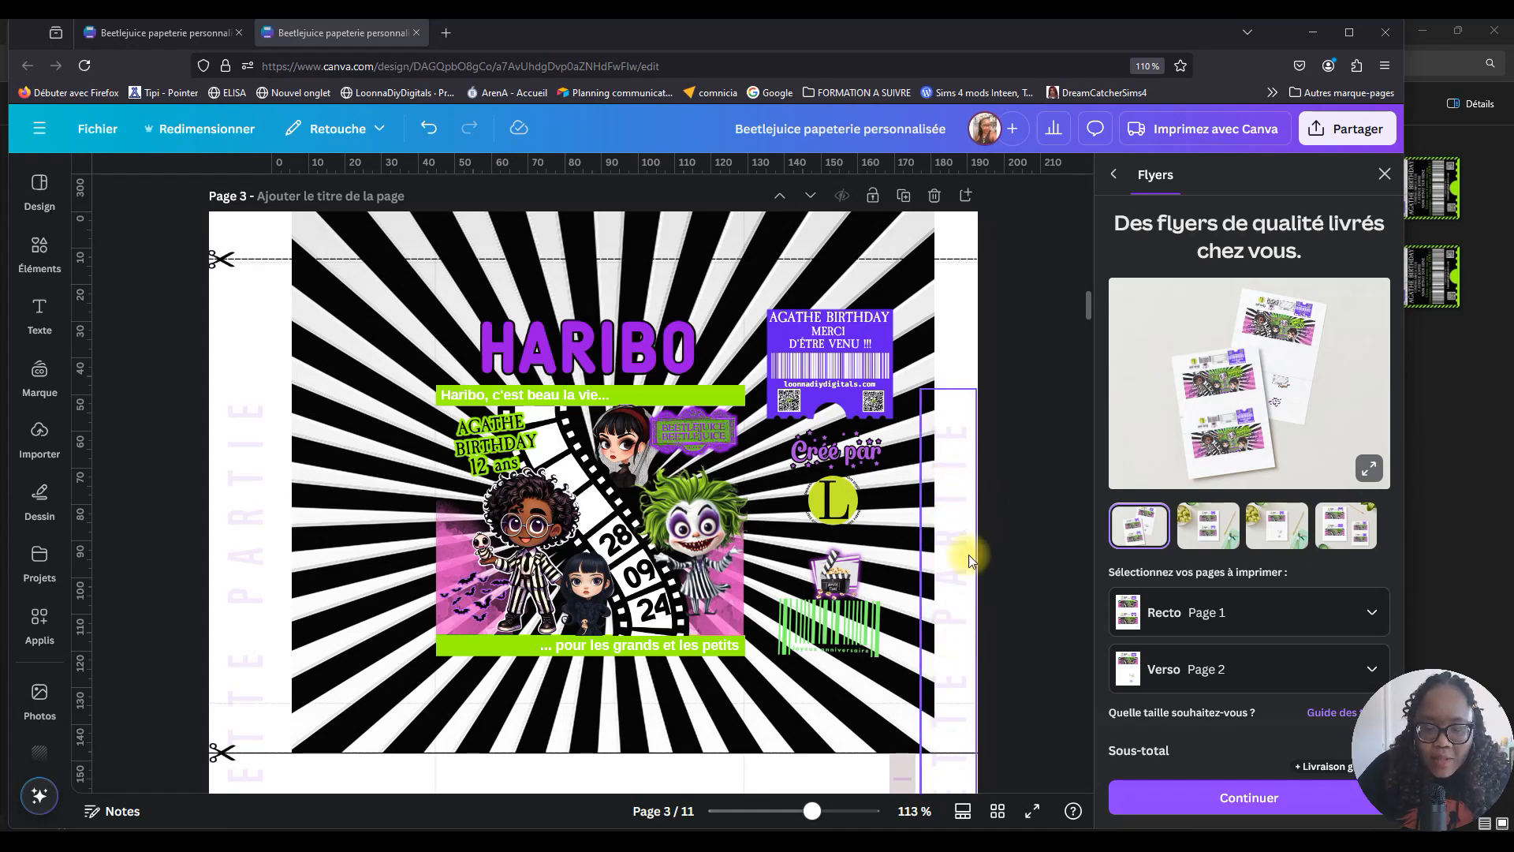
Close the flyer printing offer and narrow page 3's striped background slightly from its right edge.
{"action": "left_click", "coordinate": [1385, 173]}
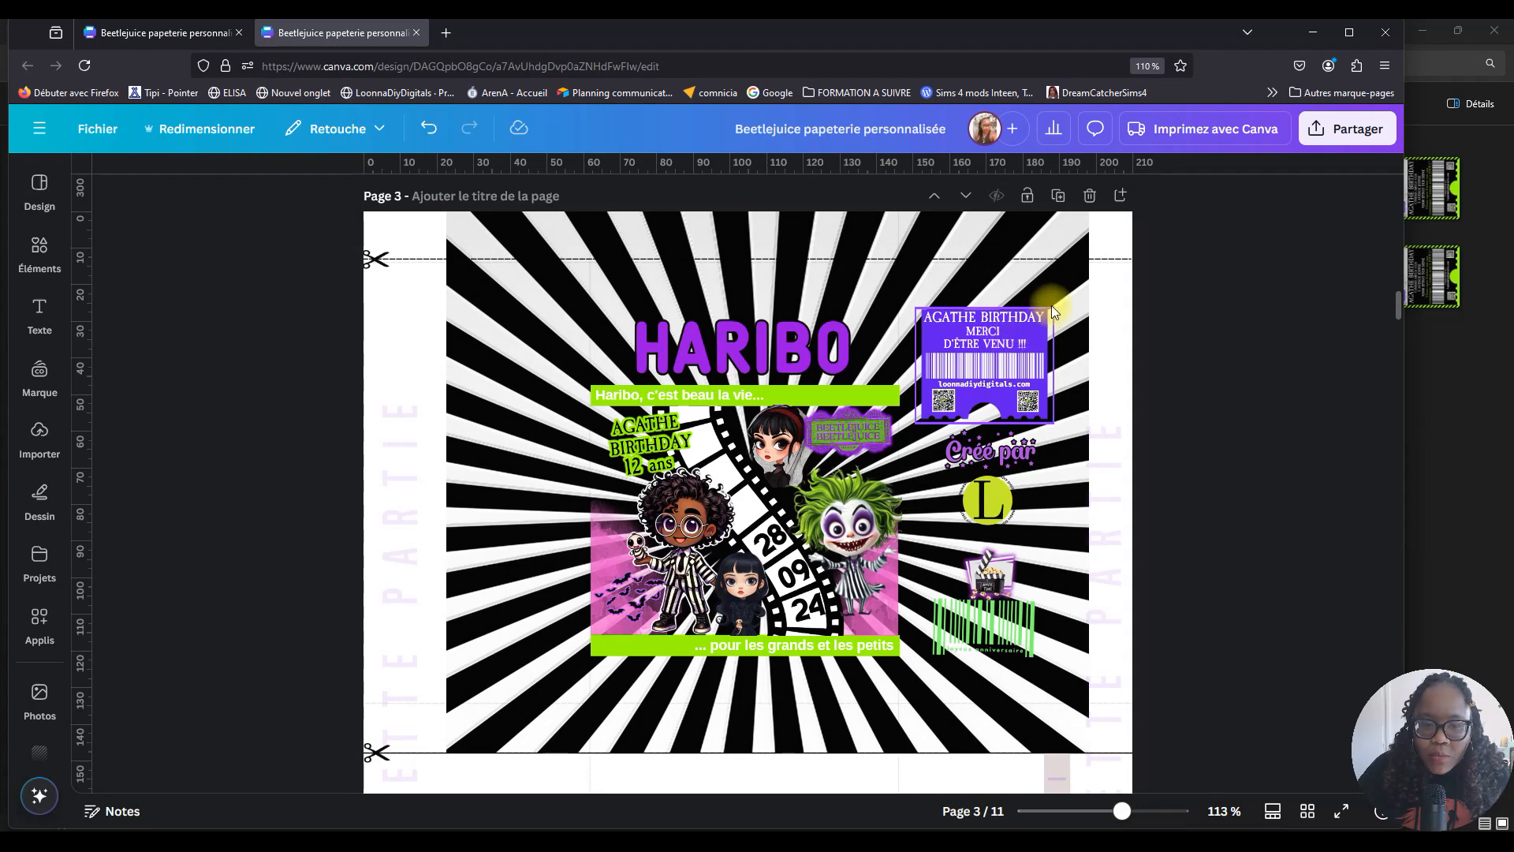
{"action": "left_click", "coordinate": [516, 366]}
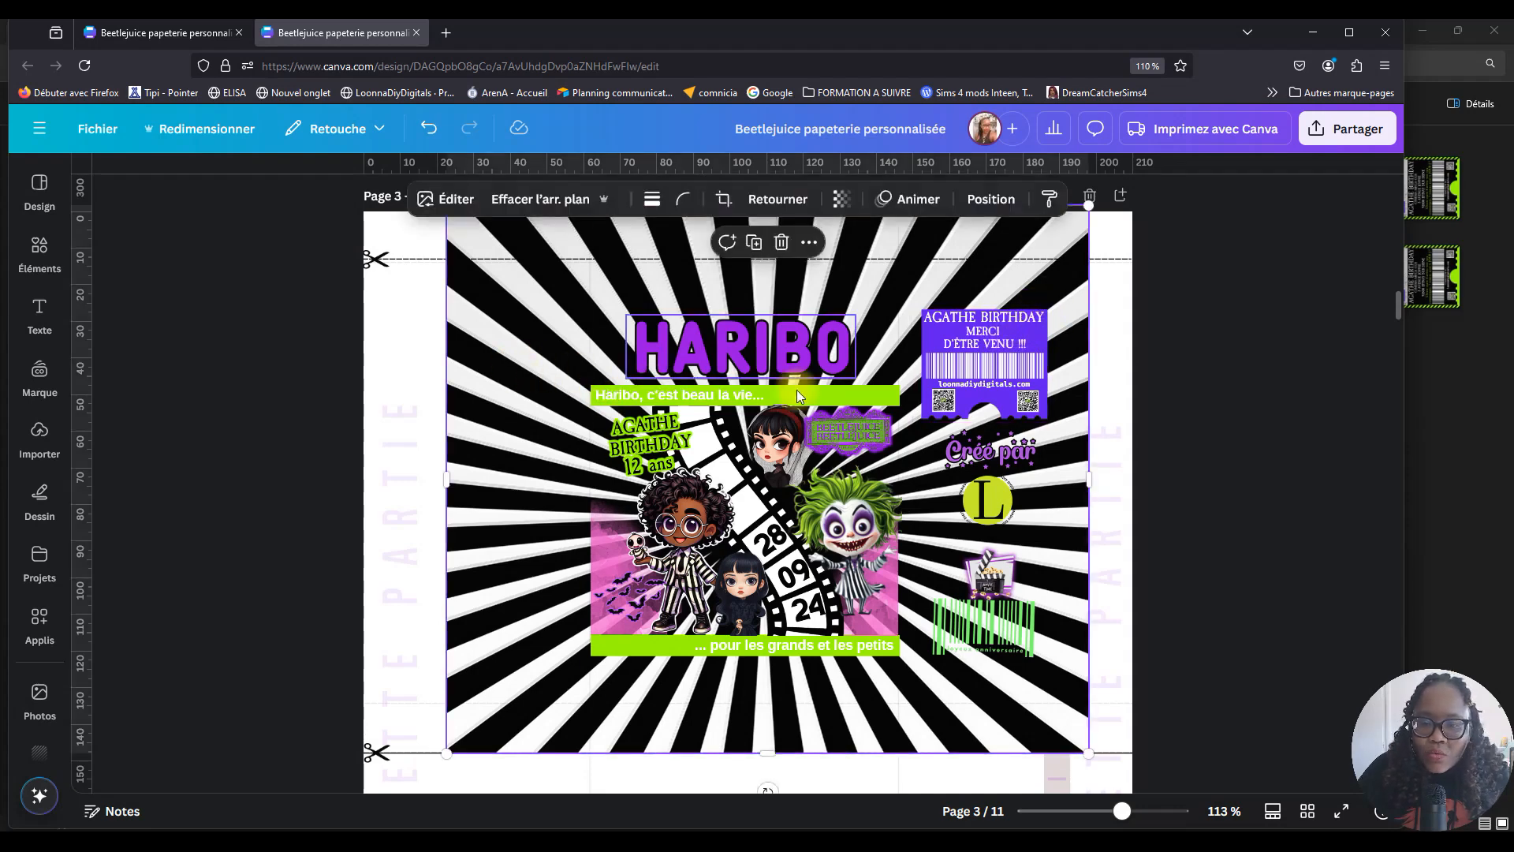
{"action": "mouse_move", "coordinate": [1089, 478]}
{"action": "left_mouse_down"}
{"action": "mouse_move", "coordinate": [1058, 480]}
{"action": "mouse_move", "coordinate": [1074, 490]}
{"action": "left_mouse_up"}
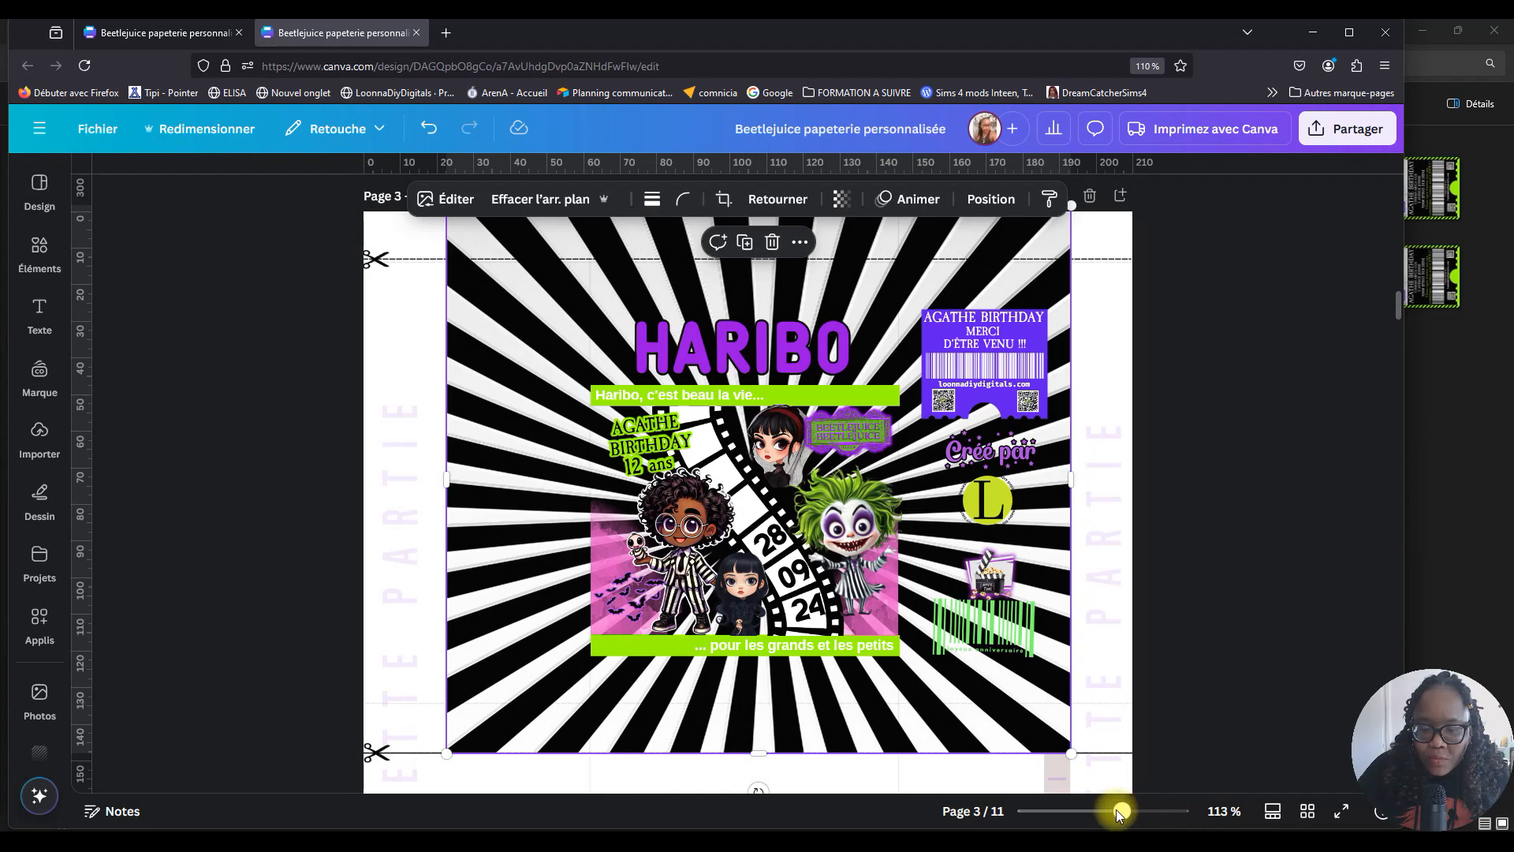
{"action": "left_click_drag", "start_coordinate": [1116, 809], "coordinate": [1102, 811]}
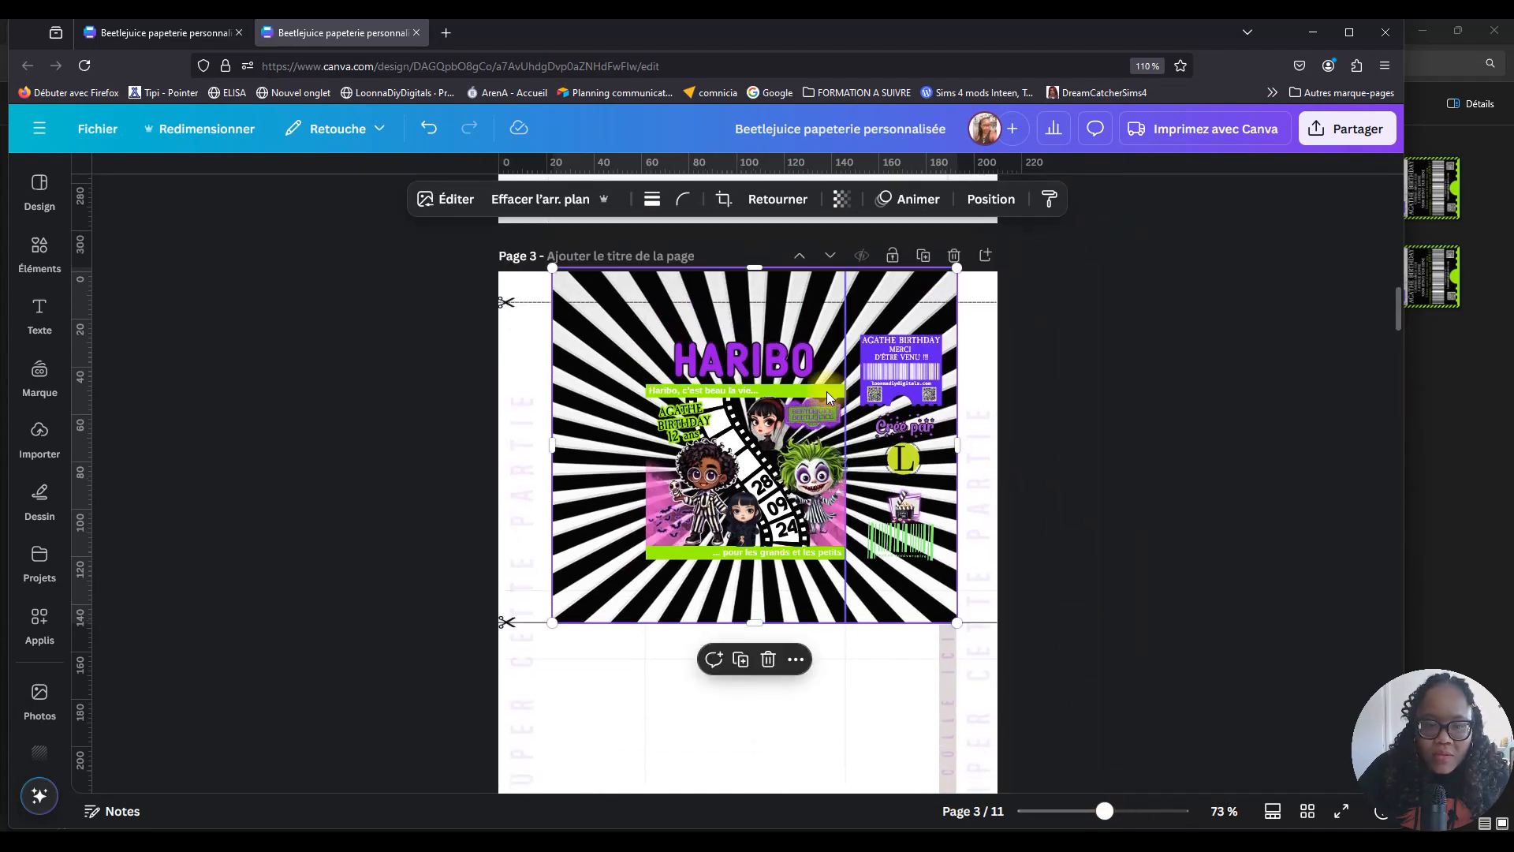
{"action": "scroll", "coordinate": [746, 482], "scroll_direction": "down", "scroll_amount": 2}
{"action": "left_click_drag", "start_coordinate": [1118, 818], "coordinate": [1093, 817]}
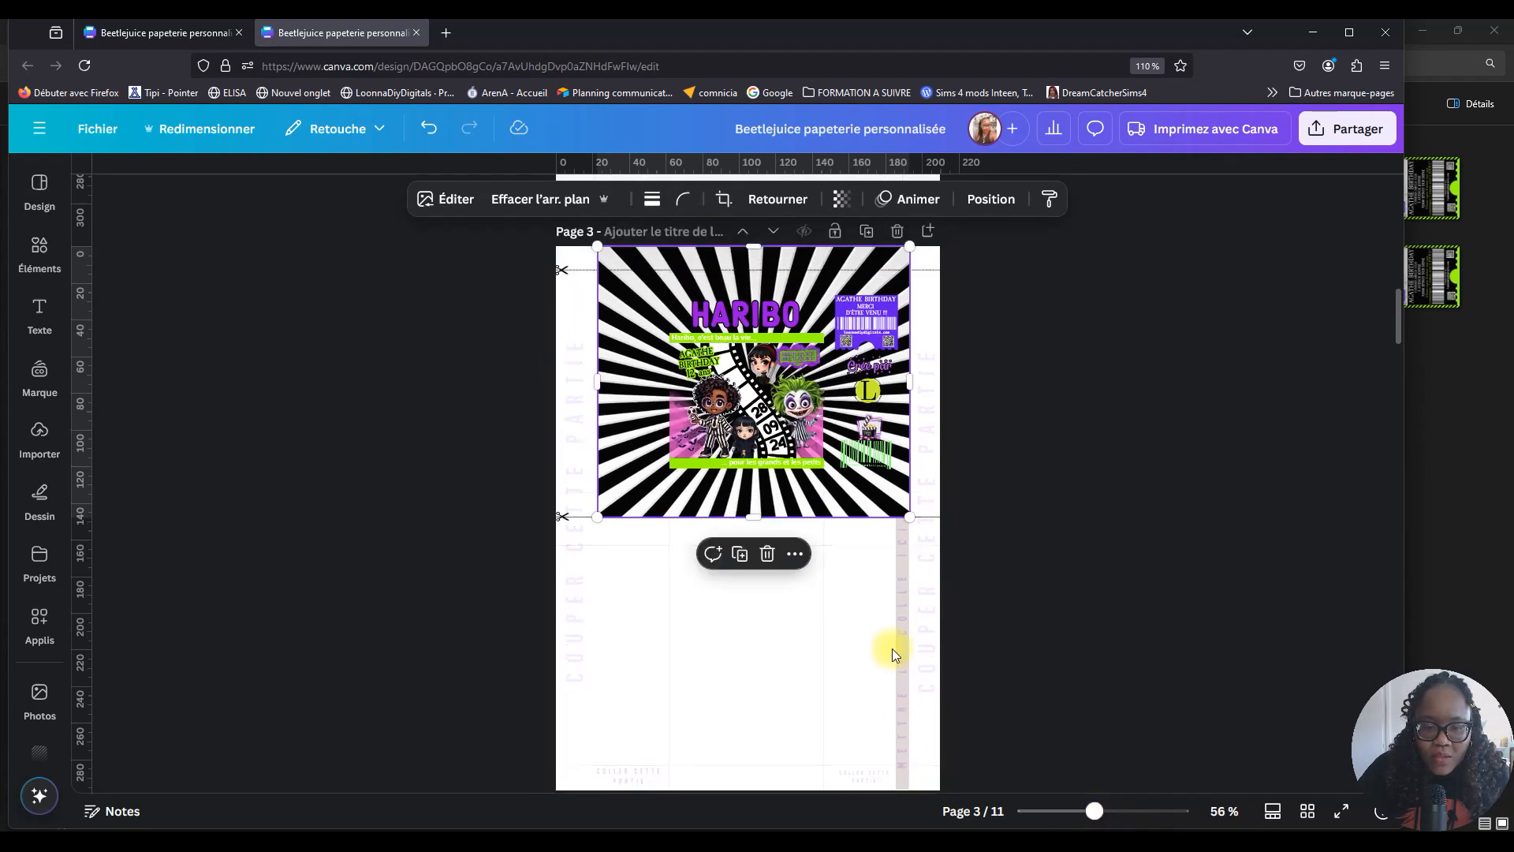
Delete the glue instruction text and its beige strip along the right side of page 3.
{"action": "left_click", "coordinate": [902, 603]}
{"action": "key", "text": "Delete"}
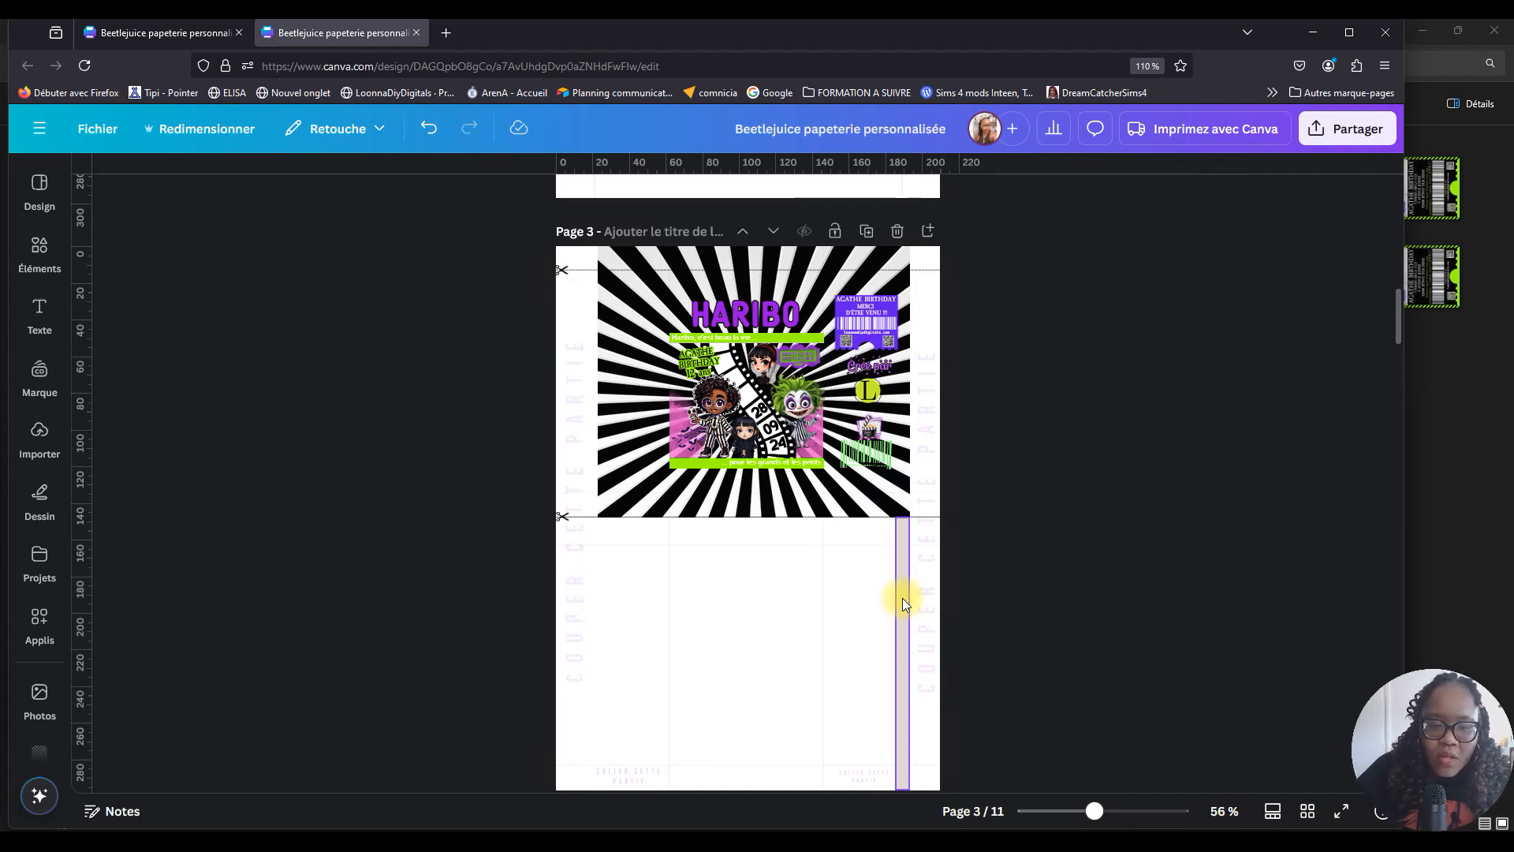
{"action": "left_click", "coordinate": [902, 598]}
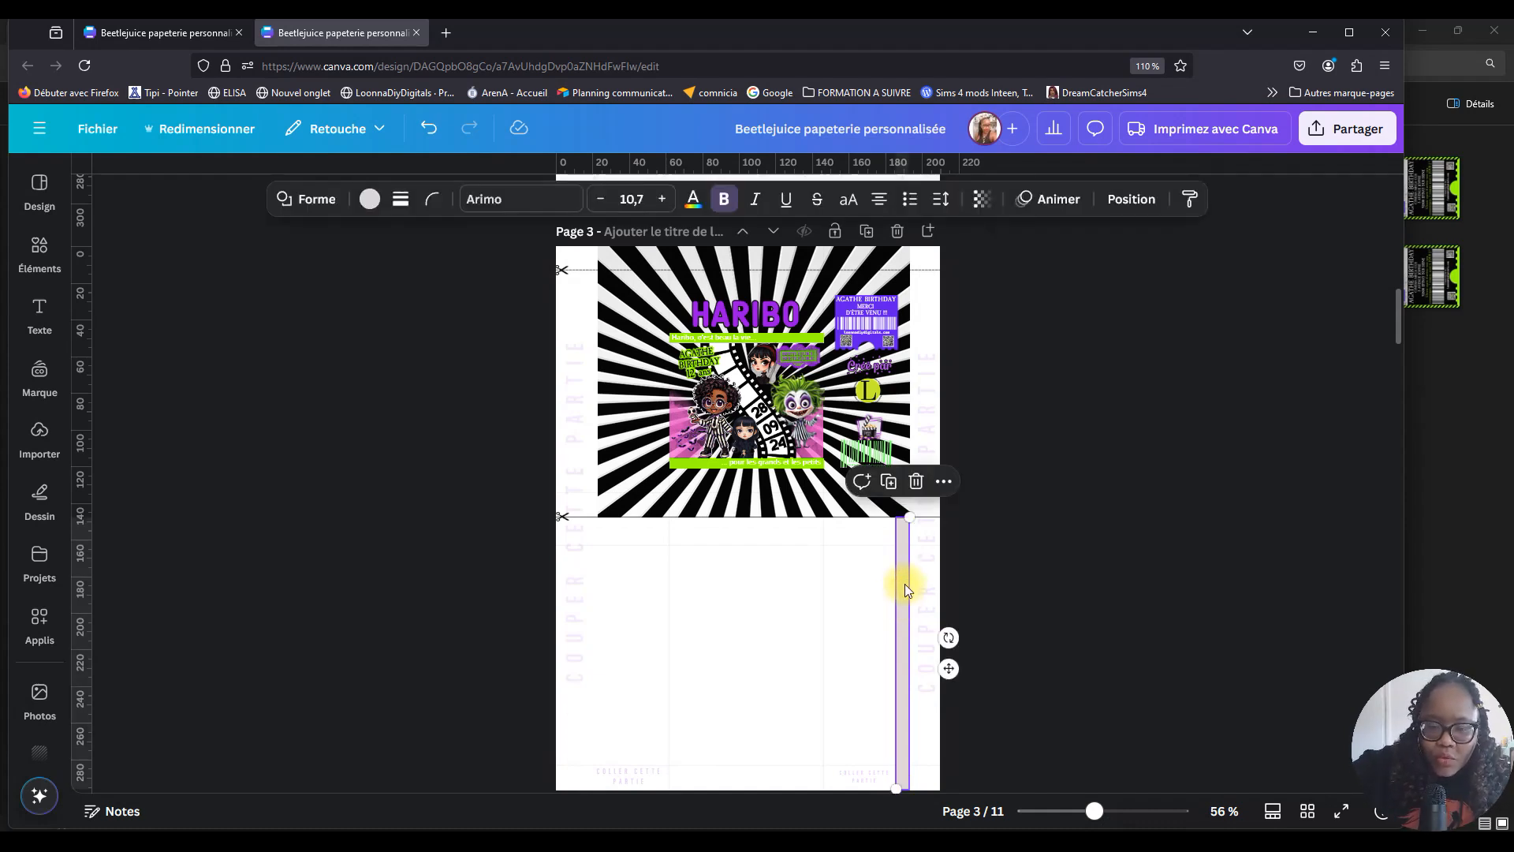
{"action": "key", "text": "Delete"}
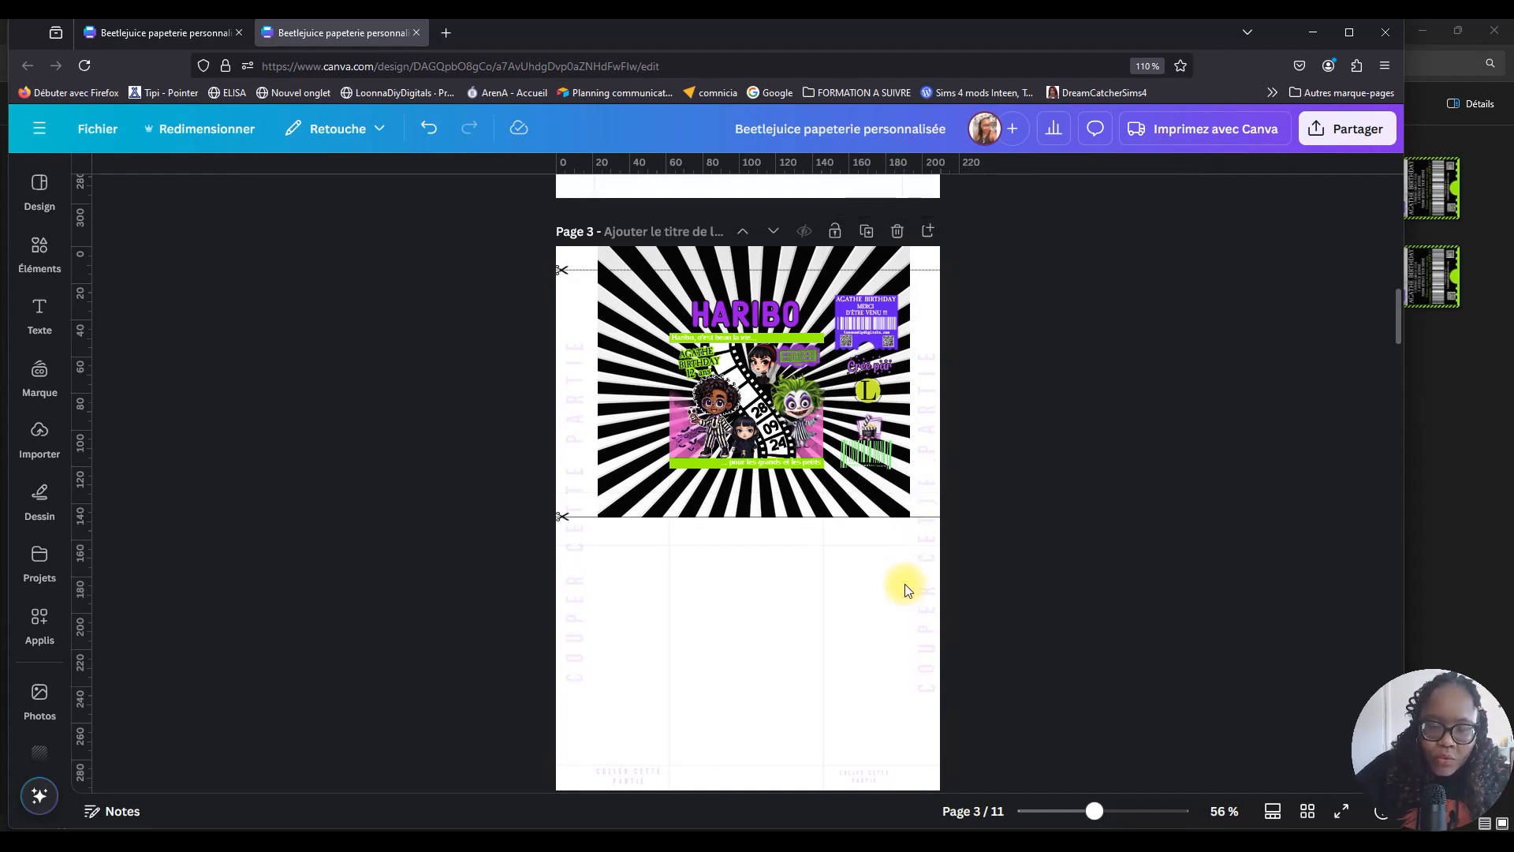
Lock the upper scissors cut line on page 3 and check the lower cut line's selection.
{"action": "left_click", "coordinate": [595, 271]}
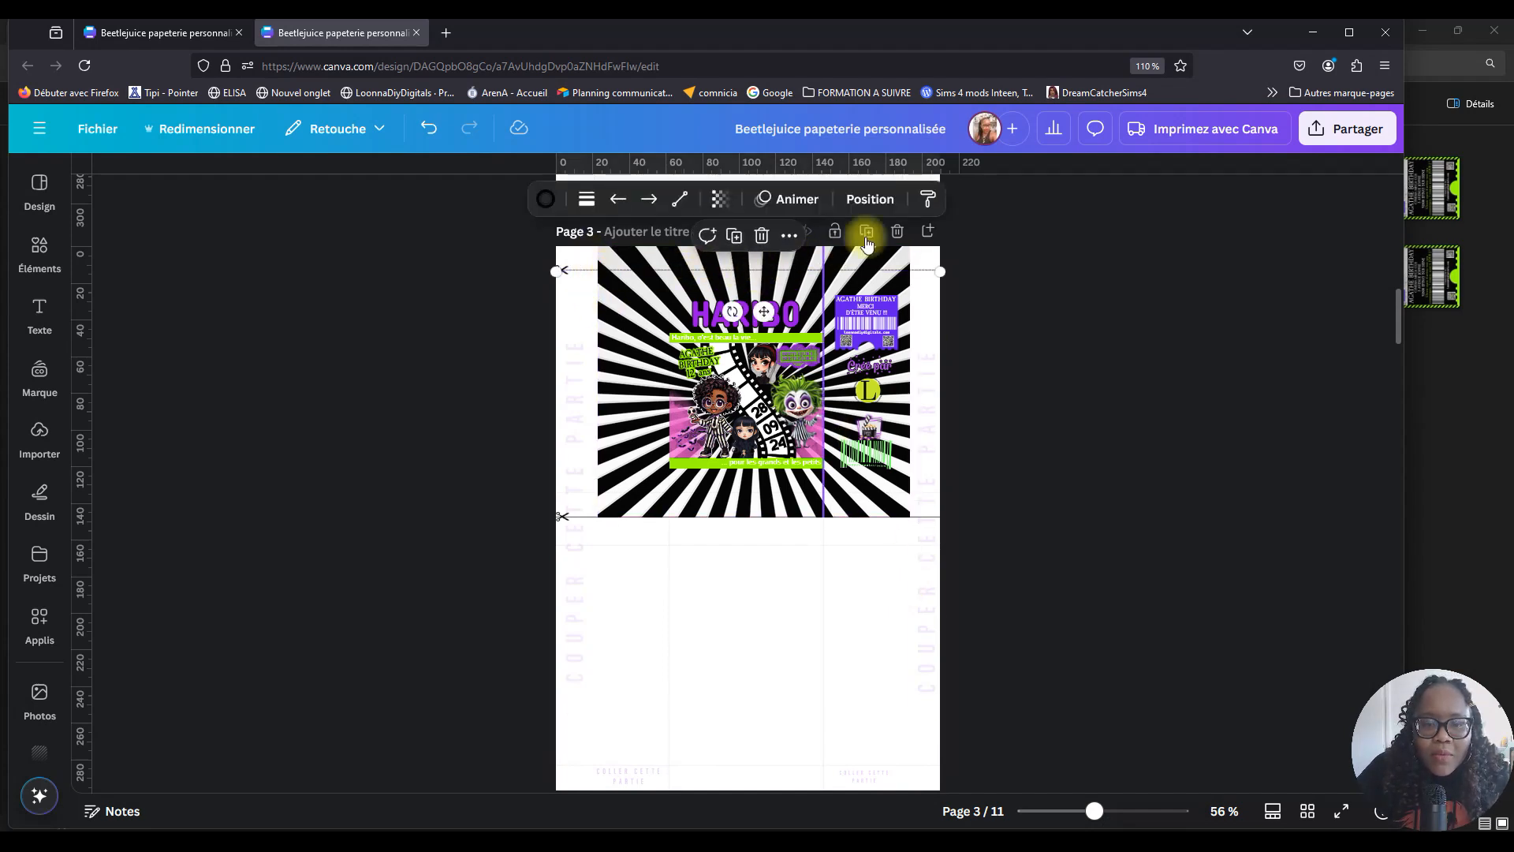
{"action": "left_click", "coordinate": [788, 235]}
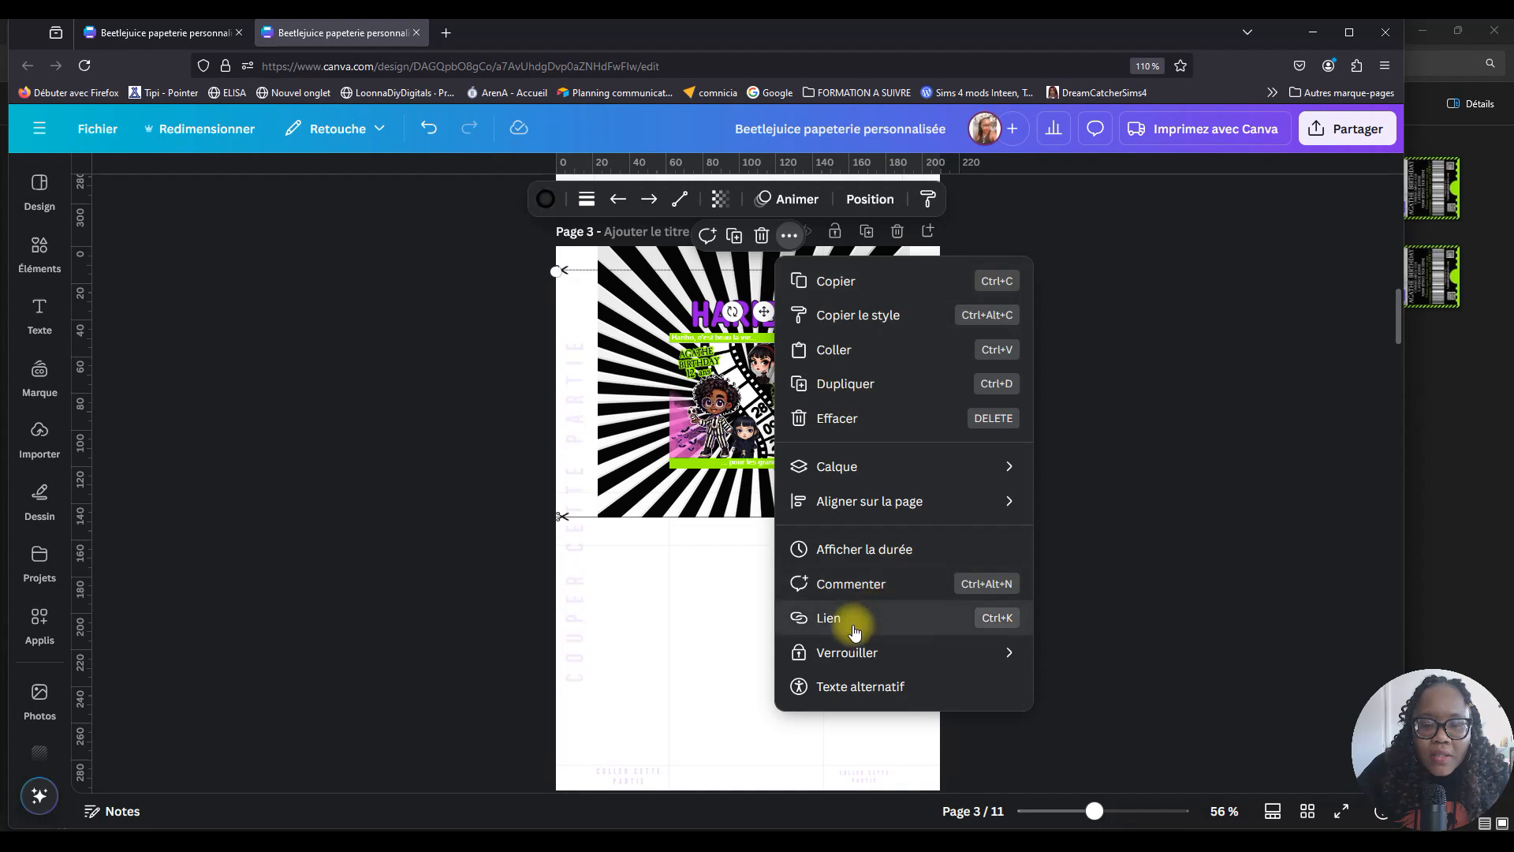
{"action": "mouse_move", "coordinate": [851, 652]}
{"action": "left_click", "coordinate": [1099, 660]}
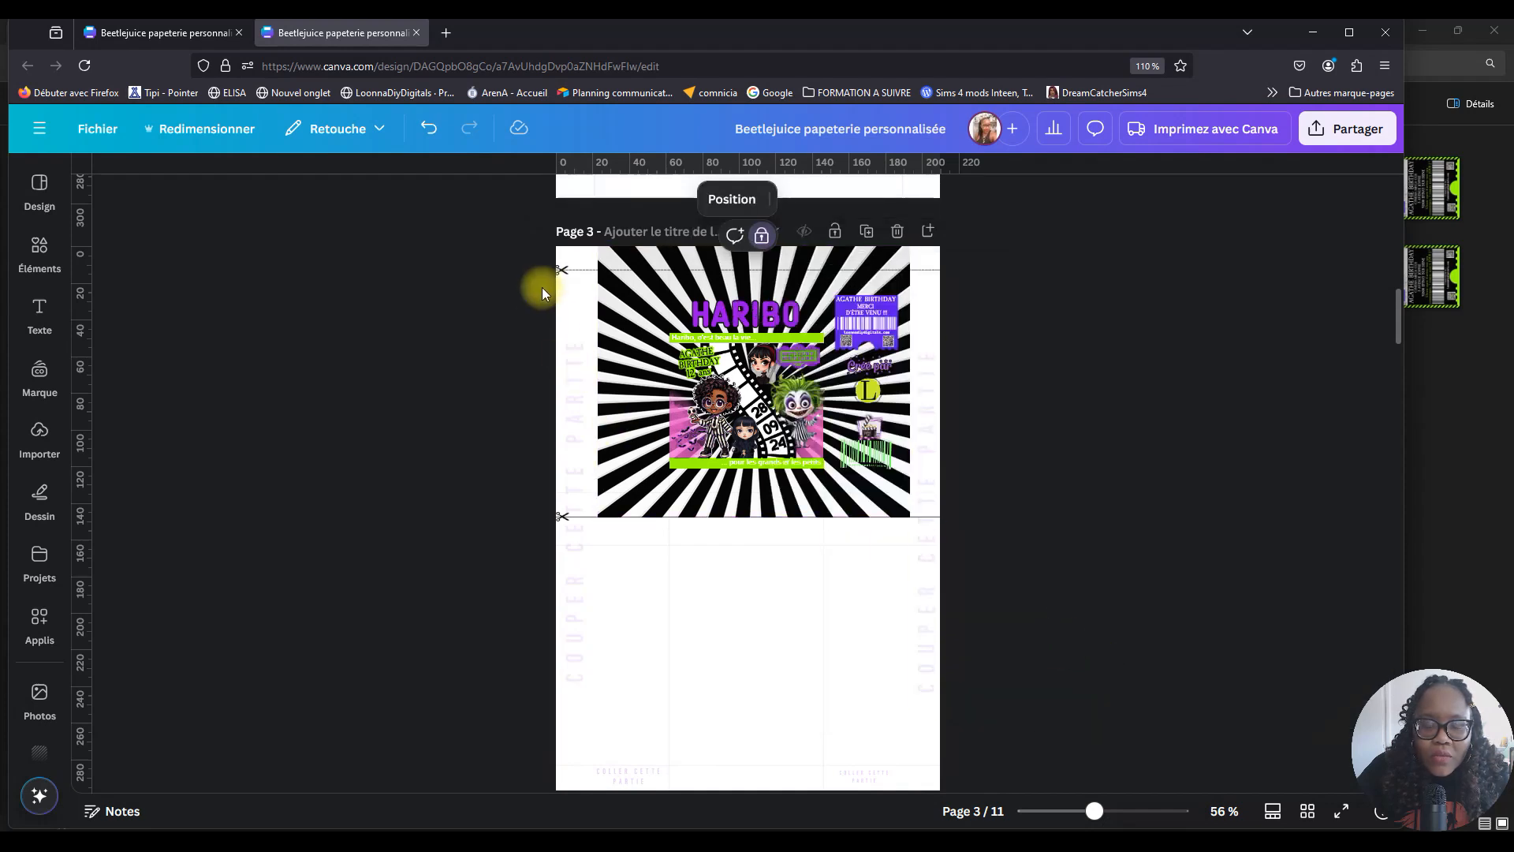
{"action": "left_click", "coordinate": [643, 524]}
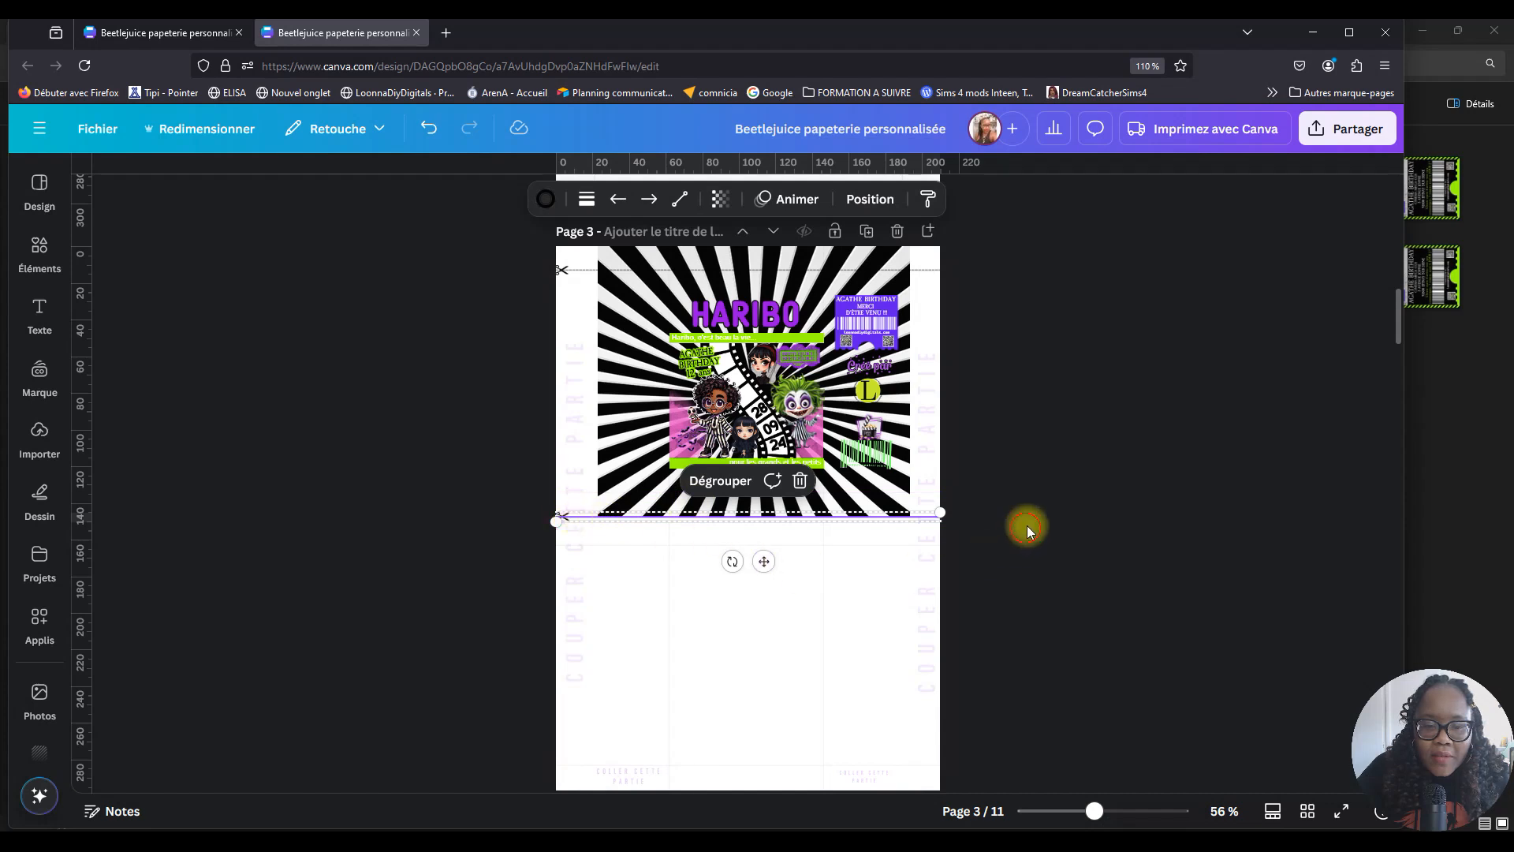
{"action": "left_click", "coordinate": [1027, 528]}
{"action": "left_click", "coordinate": [937, 519]}
{"action": "left_click", "coordinate": [1034, 405]}
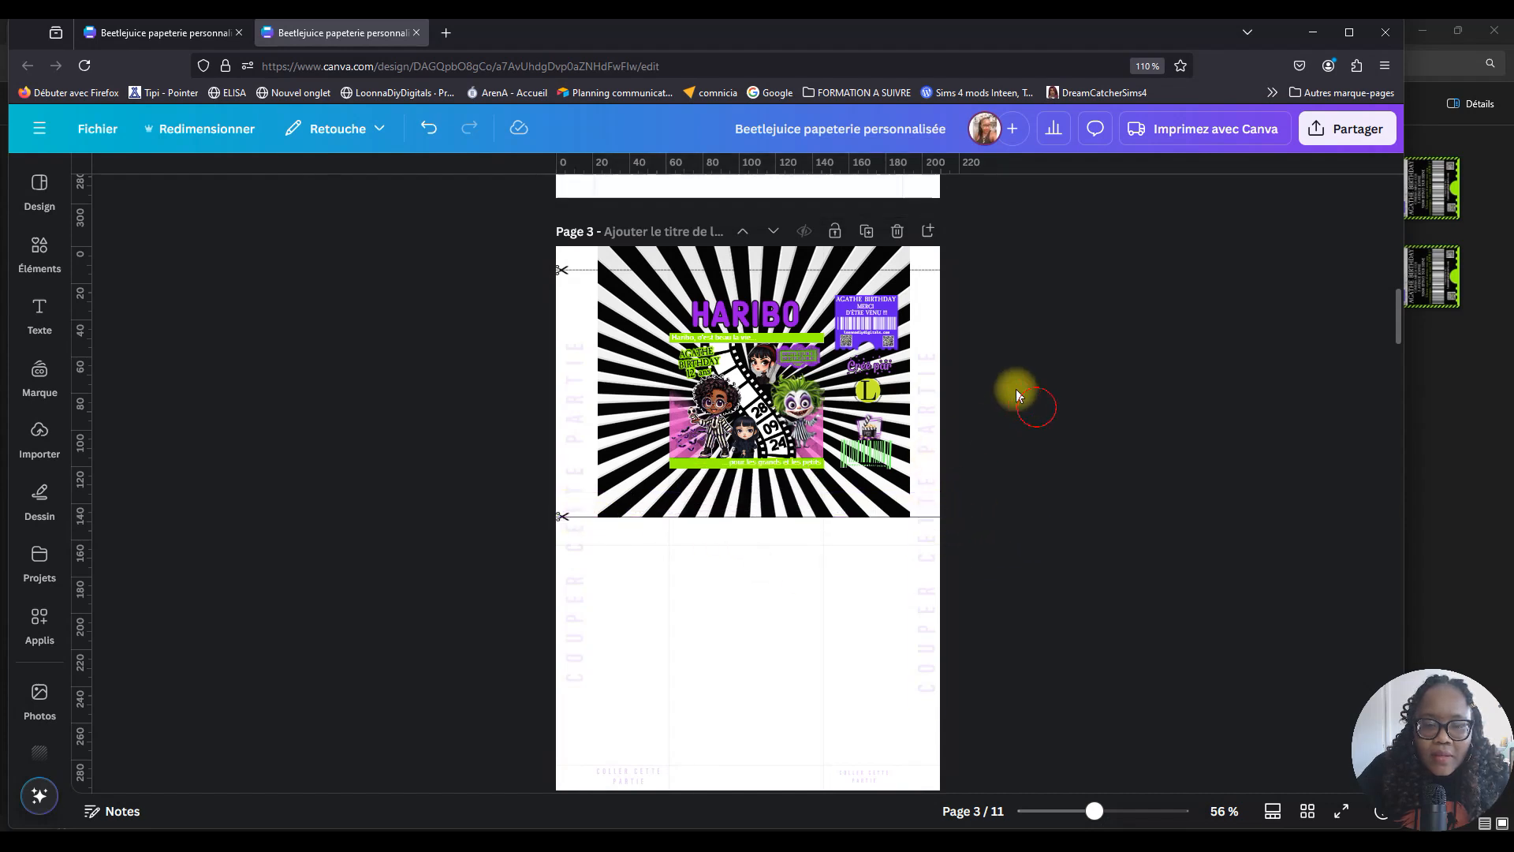
Unlock and delete the vertical "COUPER CETTE PARTIE" texts on both sides of page 3.
{"action": "left_click", "coordinate": [574, 324]}
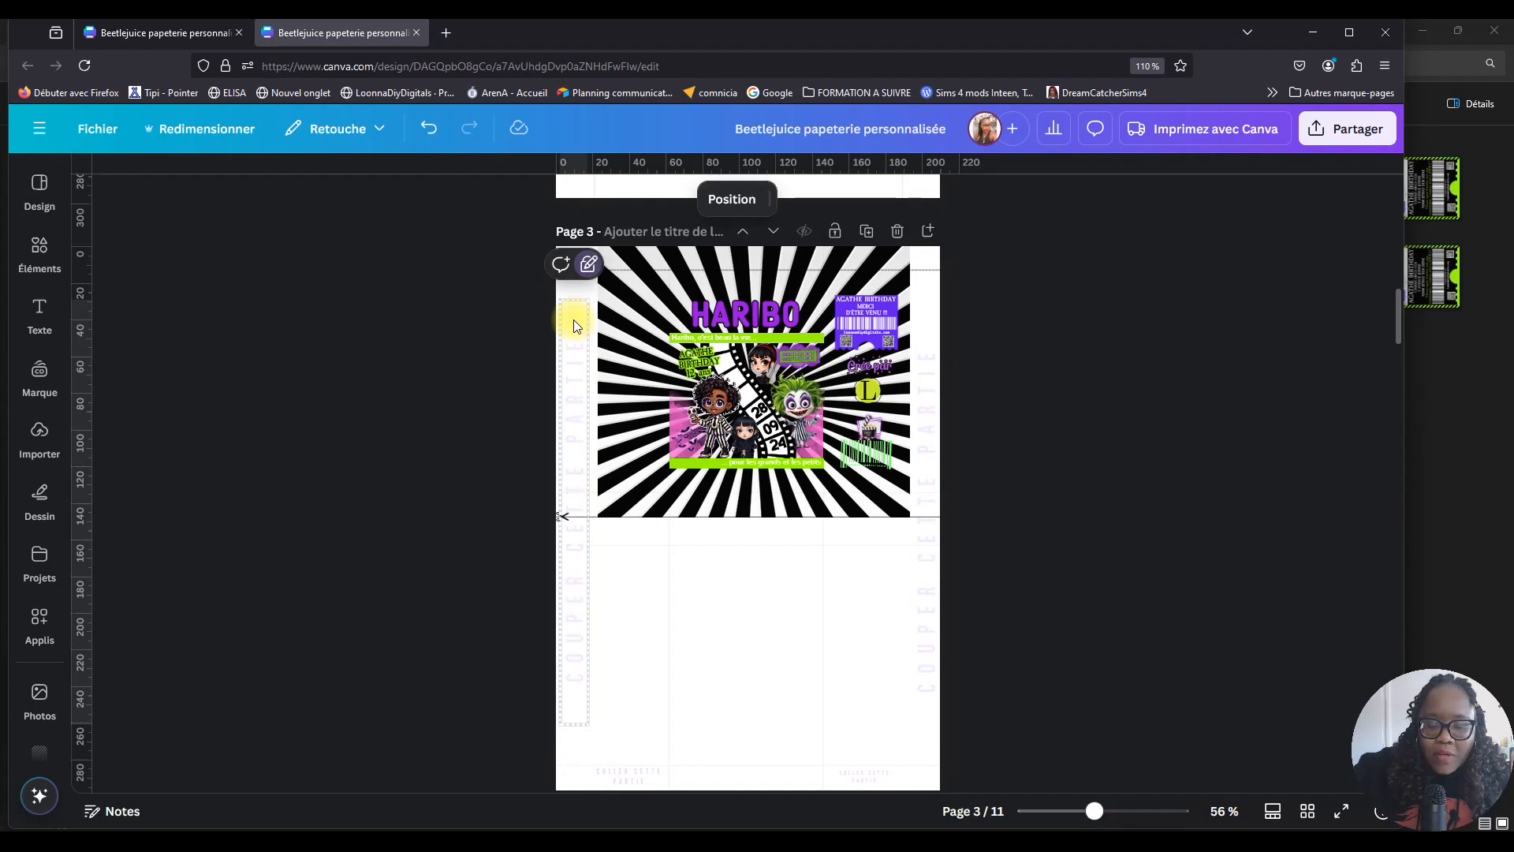
{"action": "left_click", "coordinate": [591, 272]}
{"action": "left_click", "coordinate": [591, 272]}
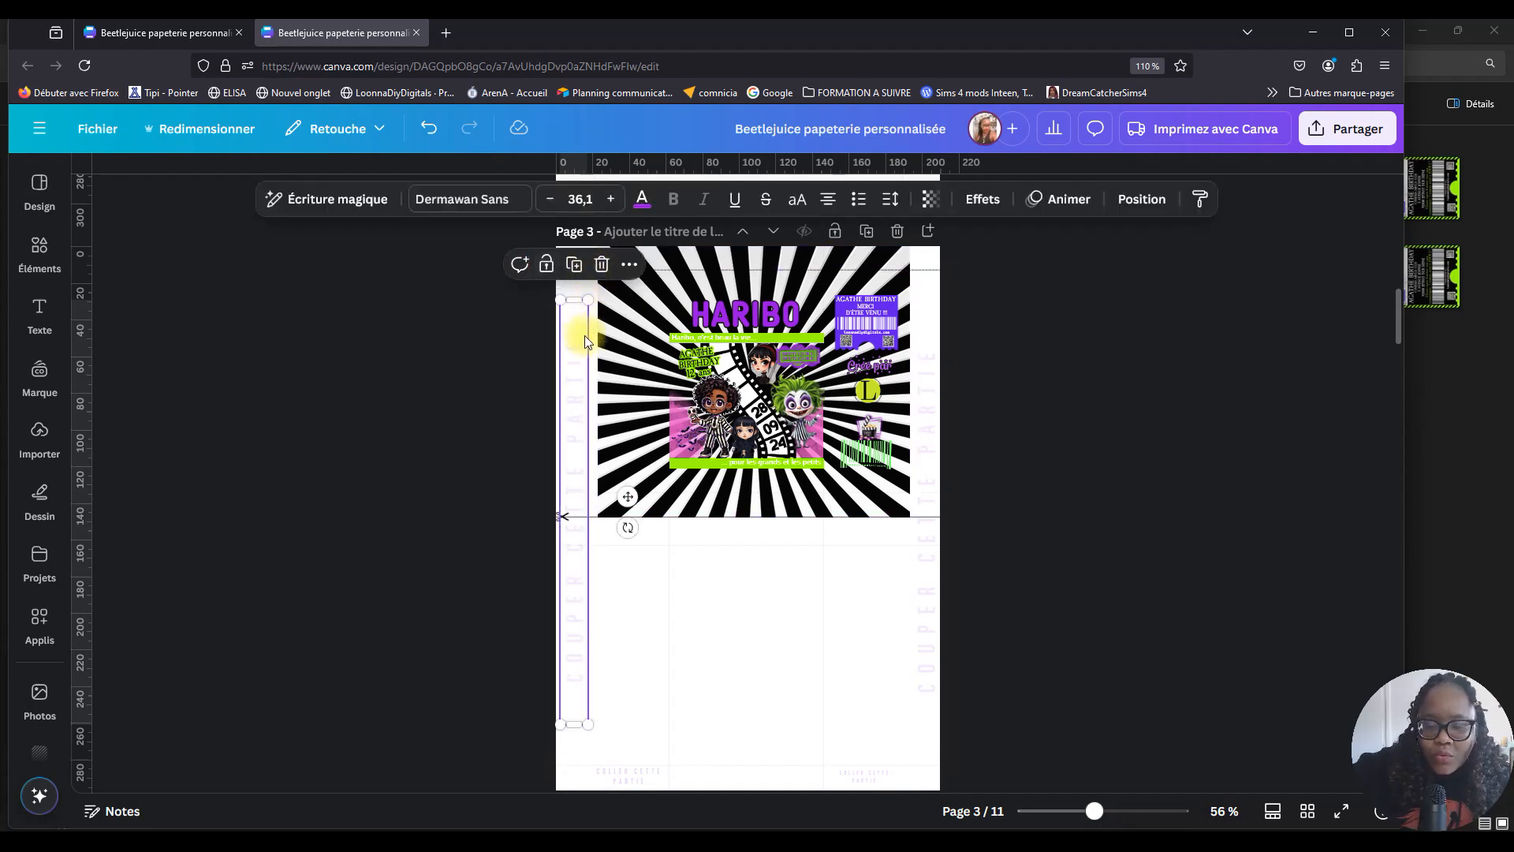
{"action": "key", "text": "Delete"}
{"action": "left_click", "coordinate": [927, 396]}
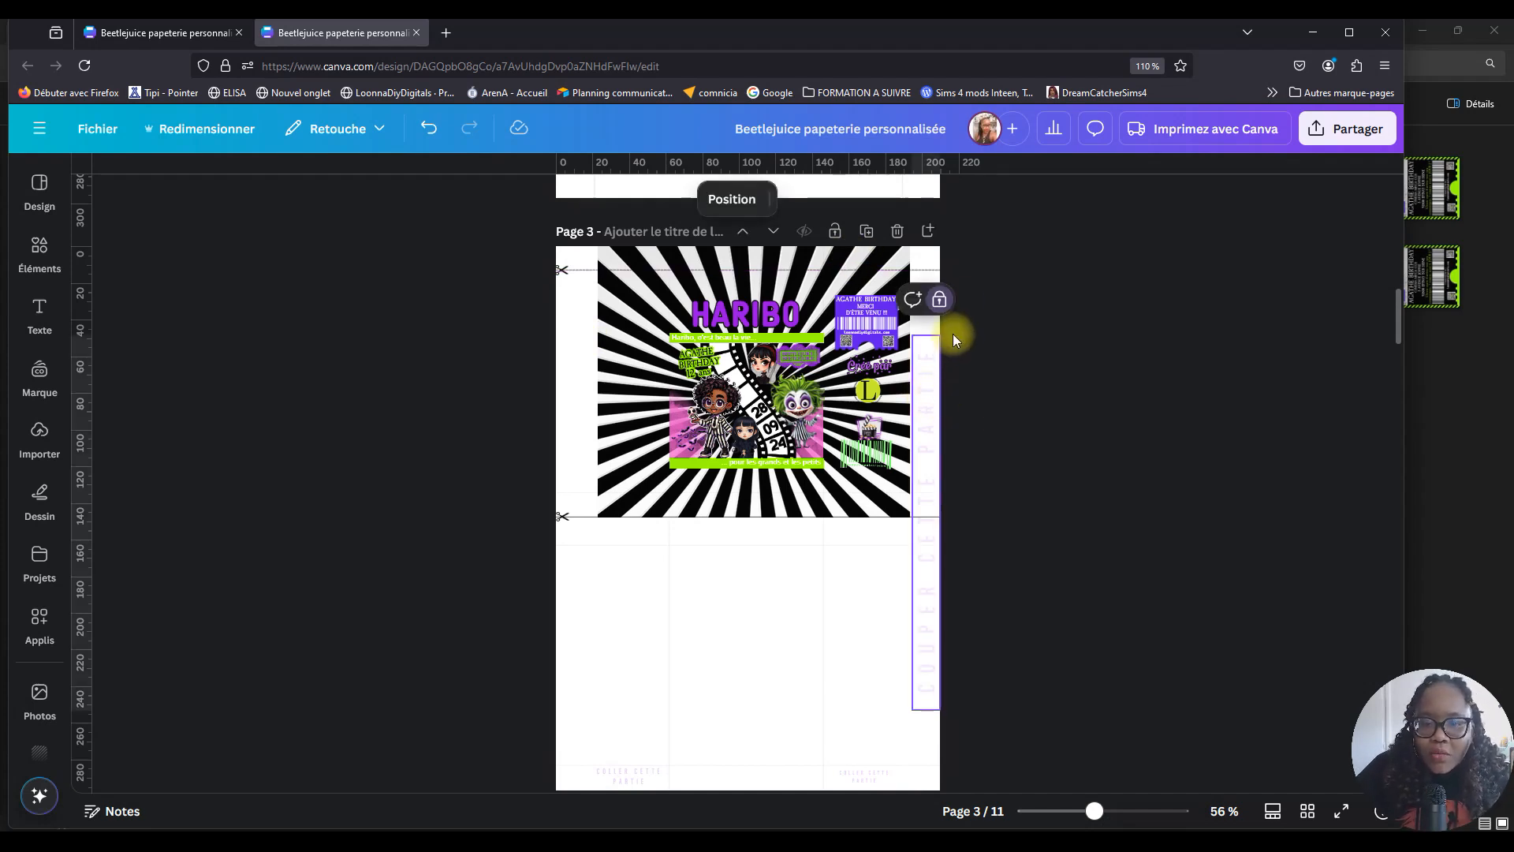
{"action": "left_click", "coordinate": [939, 299]}
{"action": "left_click", "coordinate": [951, 300]}
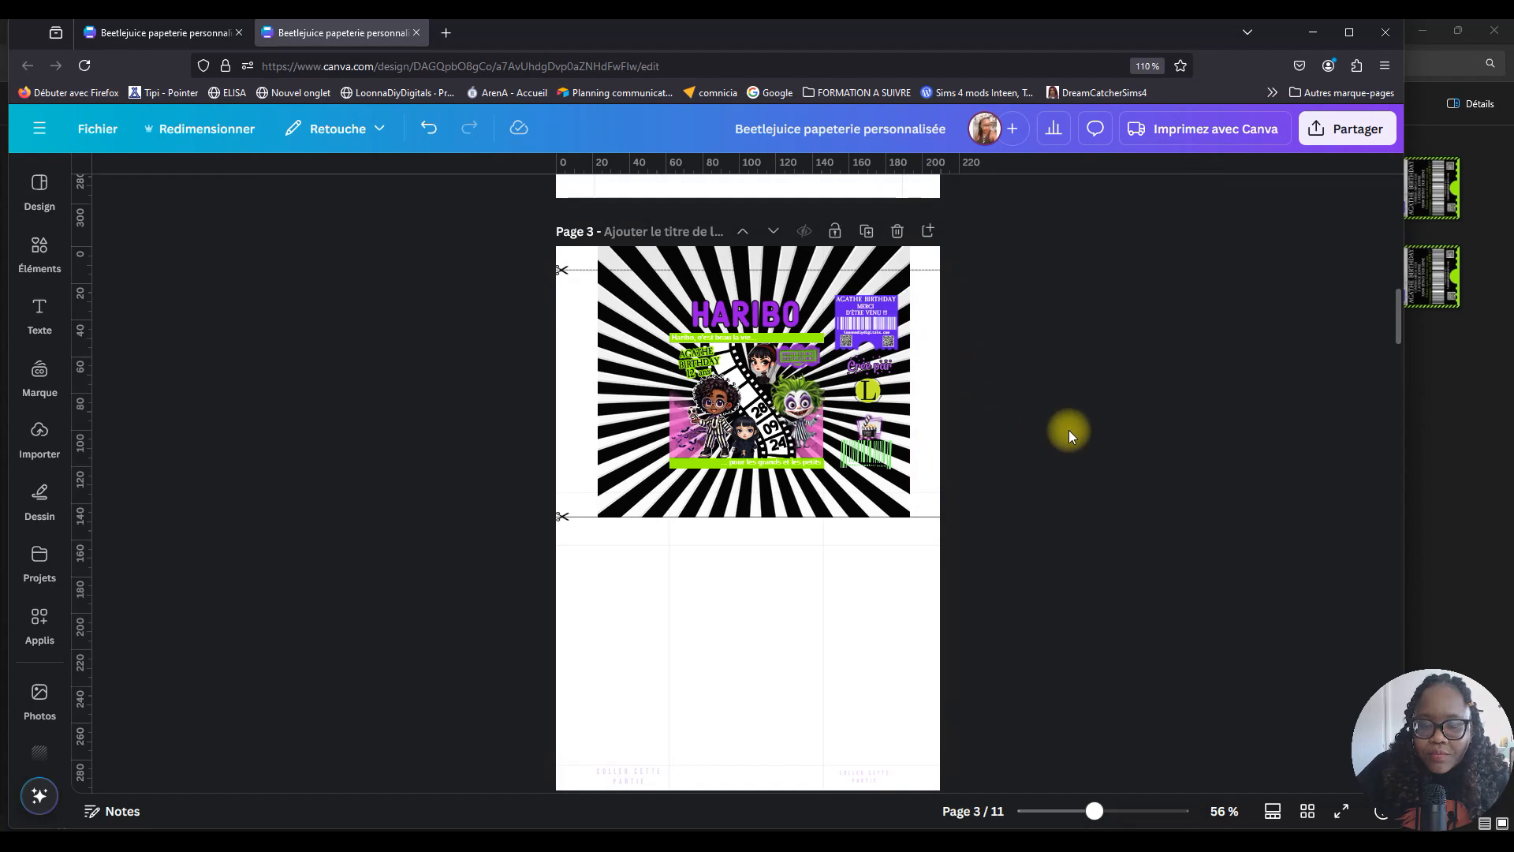
Duplicate the whole Haribo packet design, group the copy, and place it on the lower half of page 3.
{"action": "left_click_drag", "start_coordinate": [582, 298], "coordinate": [921, 499]}
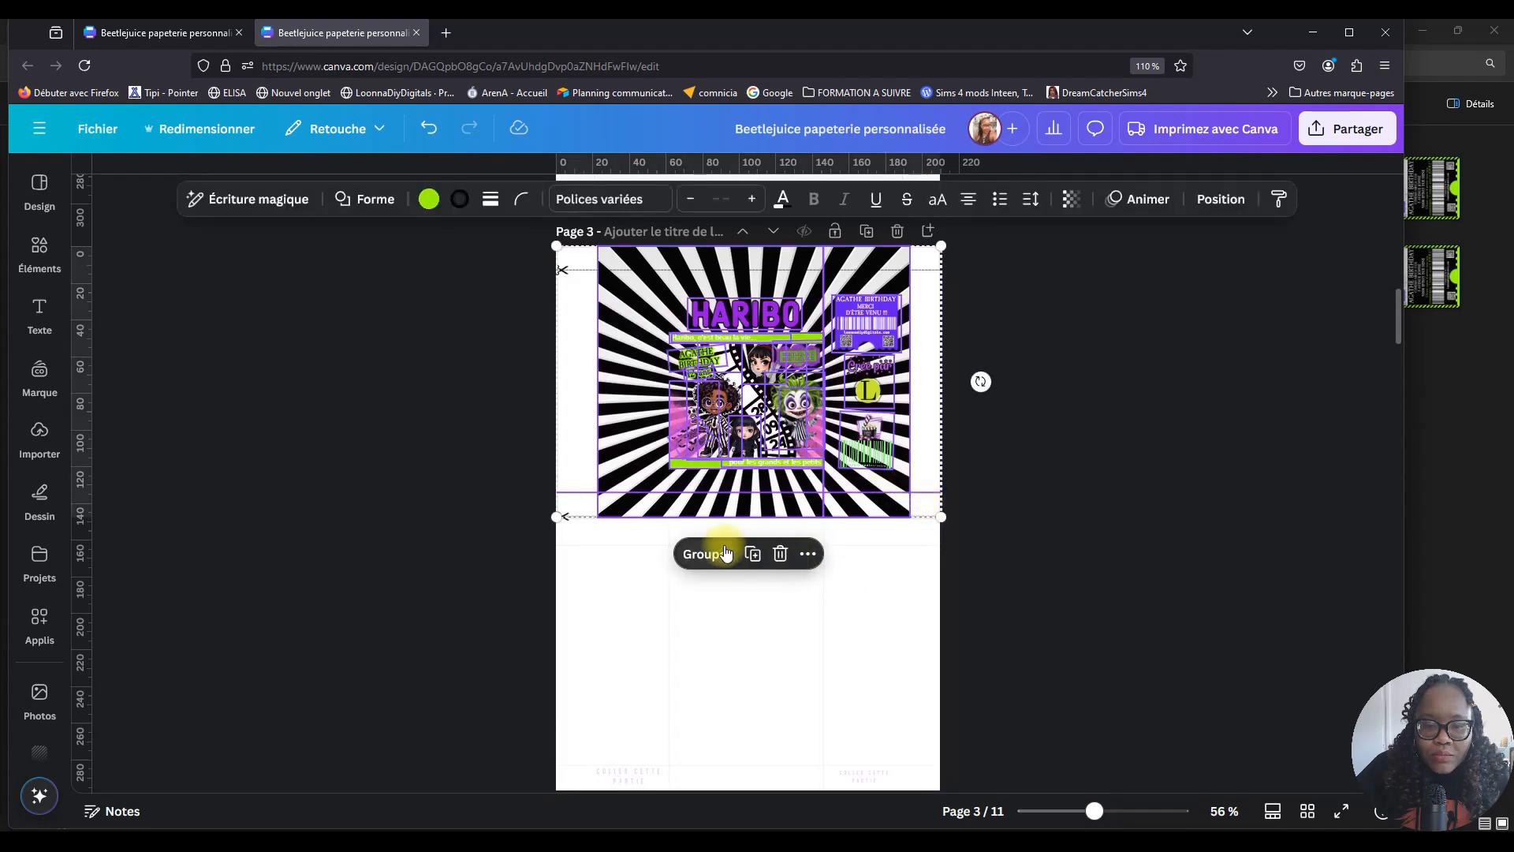
{"action": "left_click", "coordinate": [752, 556]}
{"action": "left_click_drag", "start_coordinate": [733, 413], "coordinate": [731, 610]}
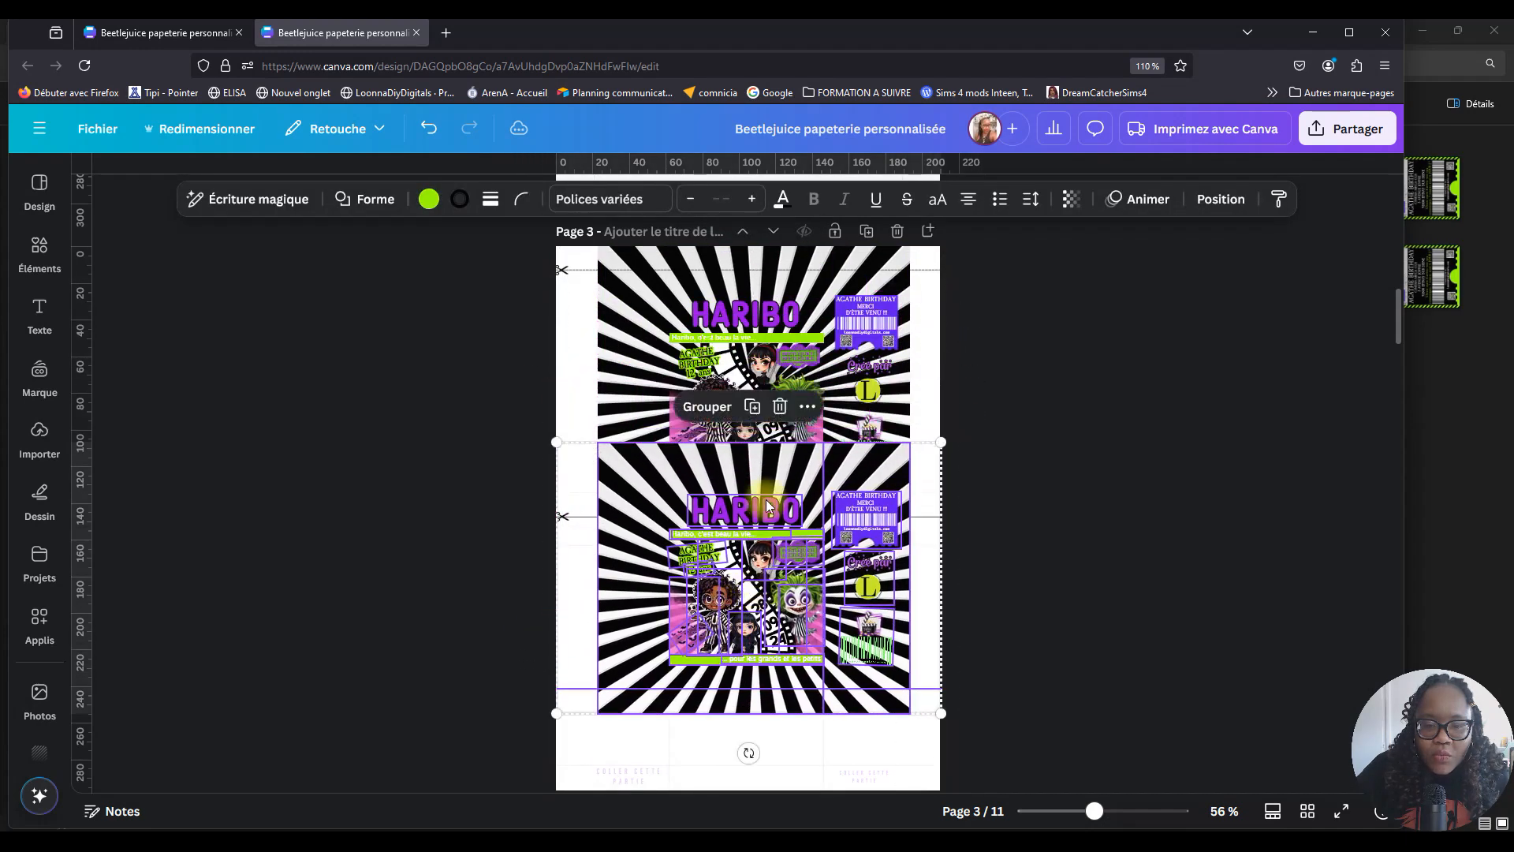
{"action": "left_click", "coordinate": [707, 406]}
{"action": "left_click_drag", "start_coordinate": [804, 492], "coordinate": [800, 562]}
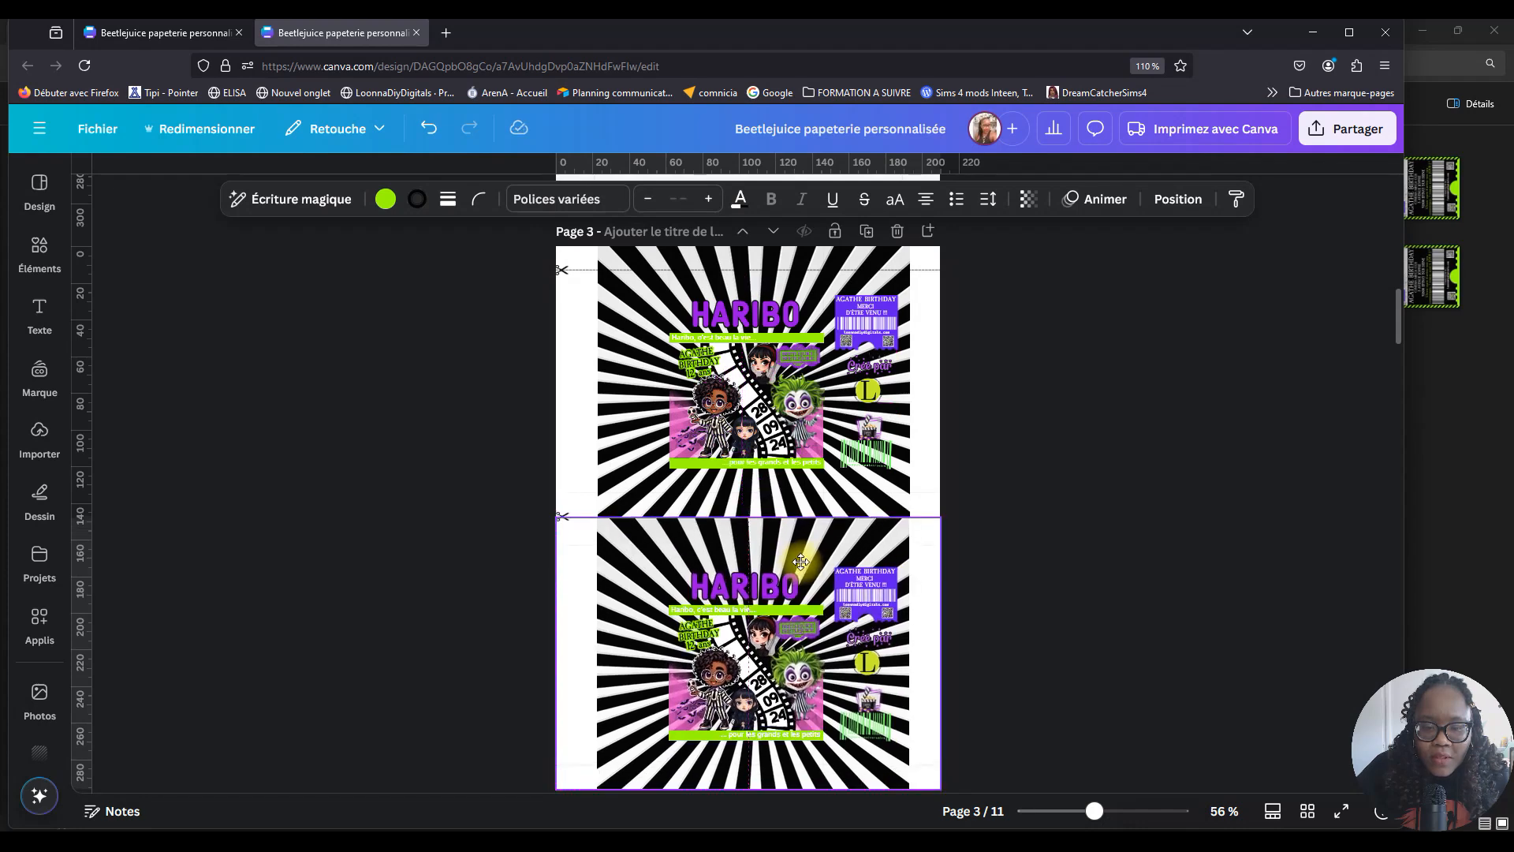
{"action": "left_click_drag", "start_coordinate": [801, 561], "coordinate": [799, 561]}
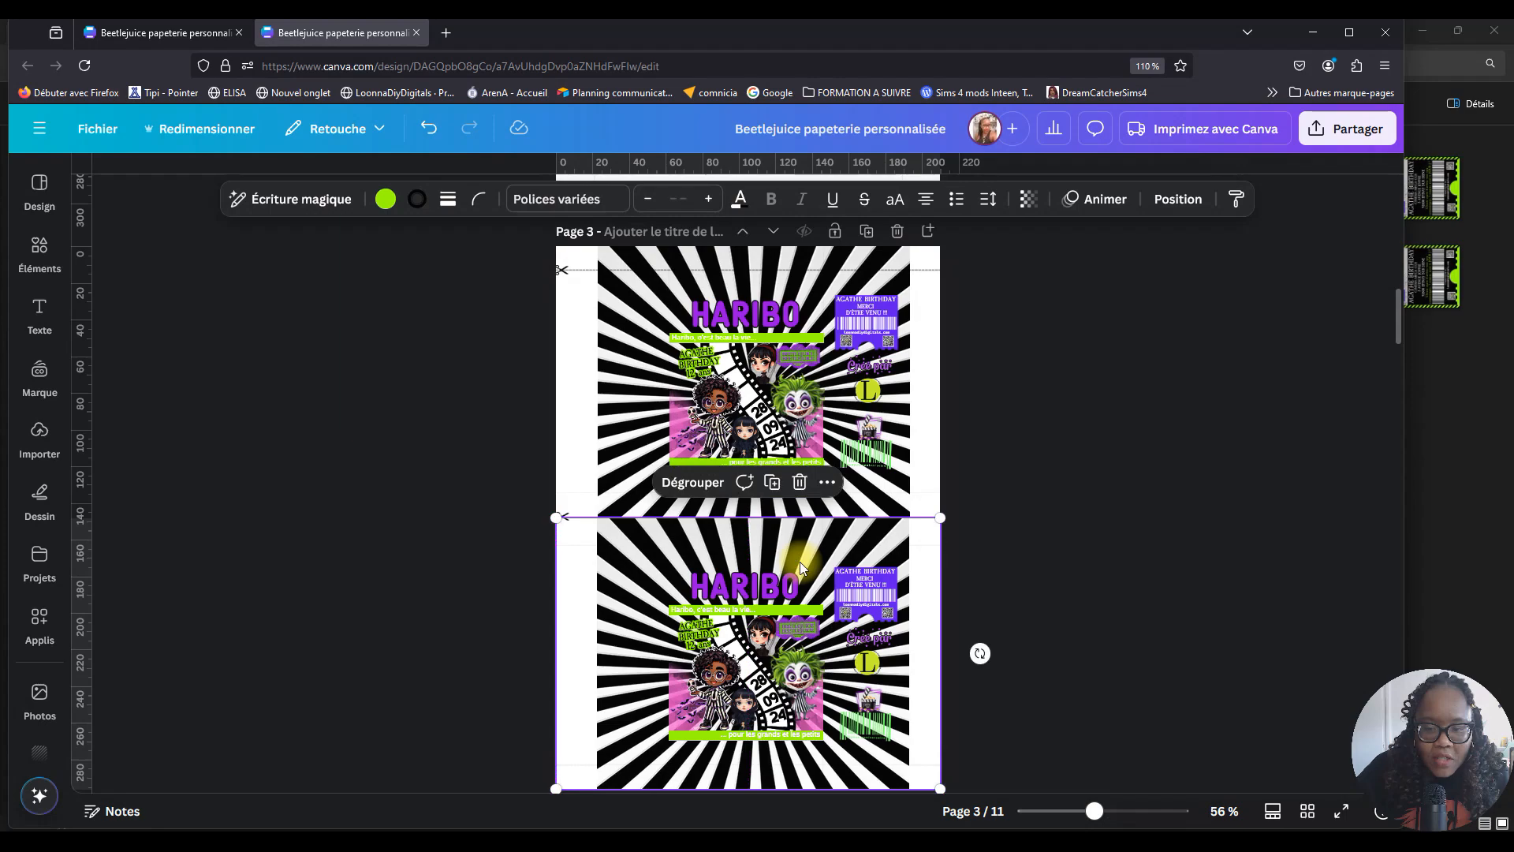
Nudge the lower packet copy so its edges line up with the upper packet at the middle cut line.
{"action": "left_click", "coordinate": [1007, 483]}
{"action": "left_click_drag", "start_coordinate": [1096, 816], "coordinate": [1132, 812]}
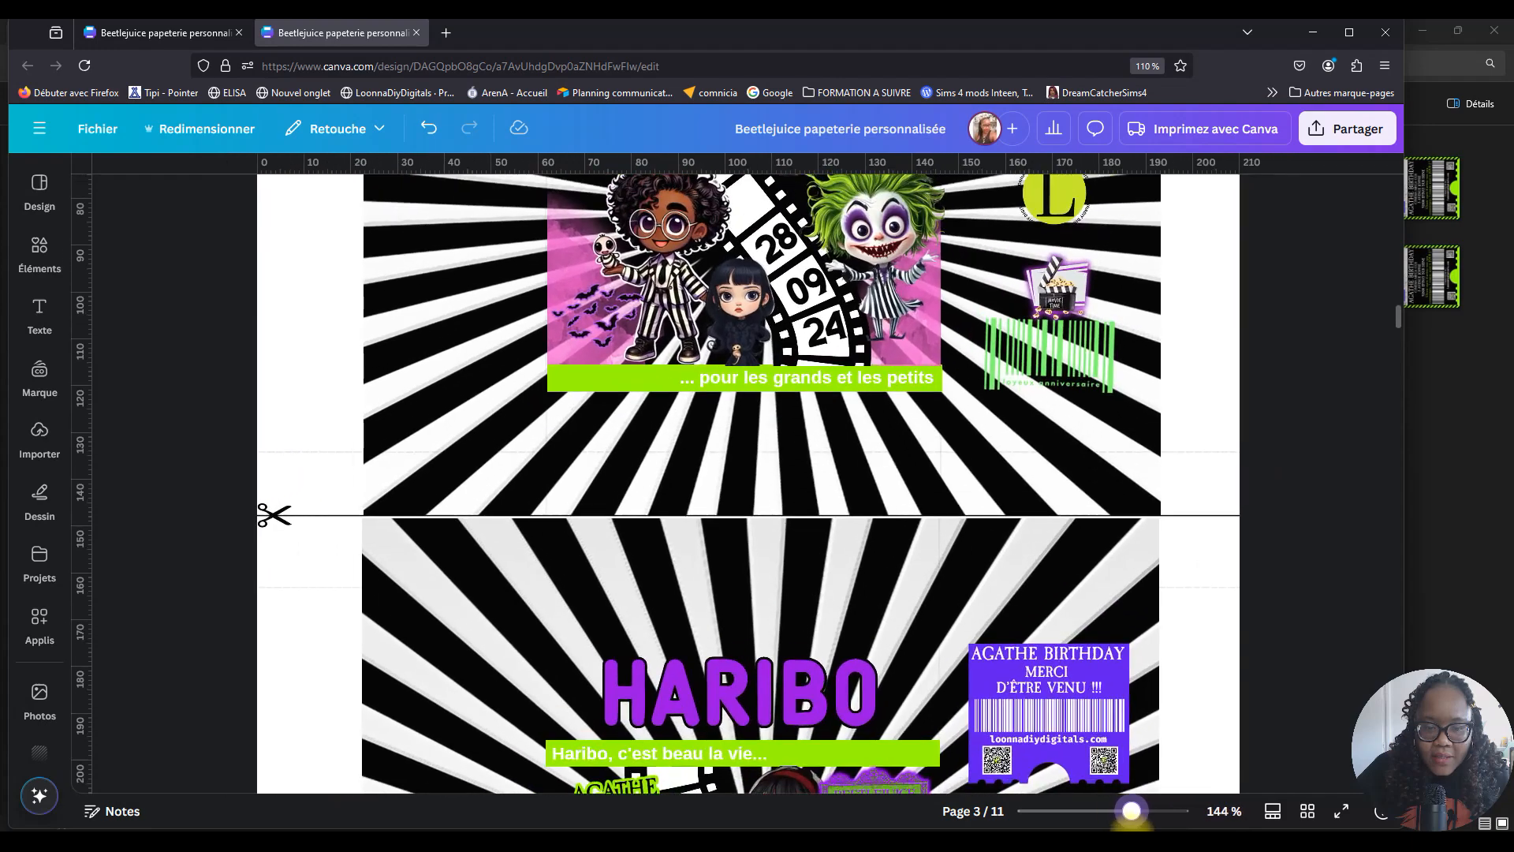
{"action": "left_click", "coordinate": [944, 590]}
{"action": "left_click_drag", "start_coordinate": [946, 591], "coordinate": [947, 593]}
{"action": "left_click", "coordinate": [1158, 448]}
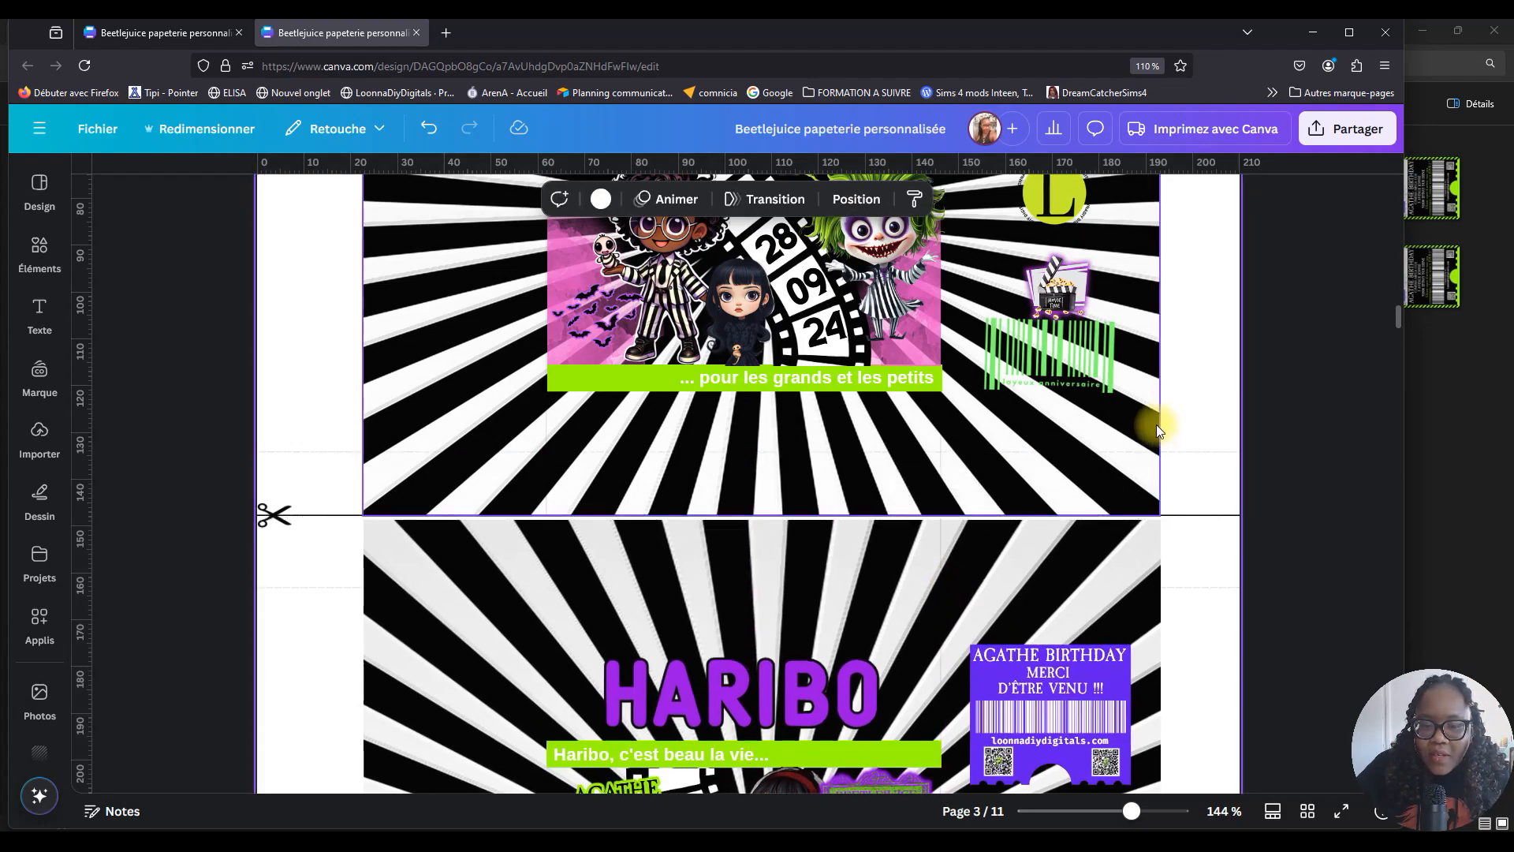
Review the two Haribo packets on page 3 and the 15 cl can templates on page 4.
{"action": "scroll", "coordinate": [1127, 432], "scroll_direction": "down", "scroll_amount": 6}
{"action": "scroll", "coordinate": [1122, 442], "scroll_direction": "up", "scroll_amount": 10}
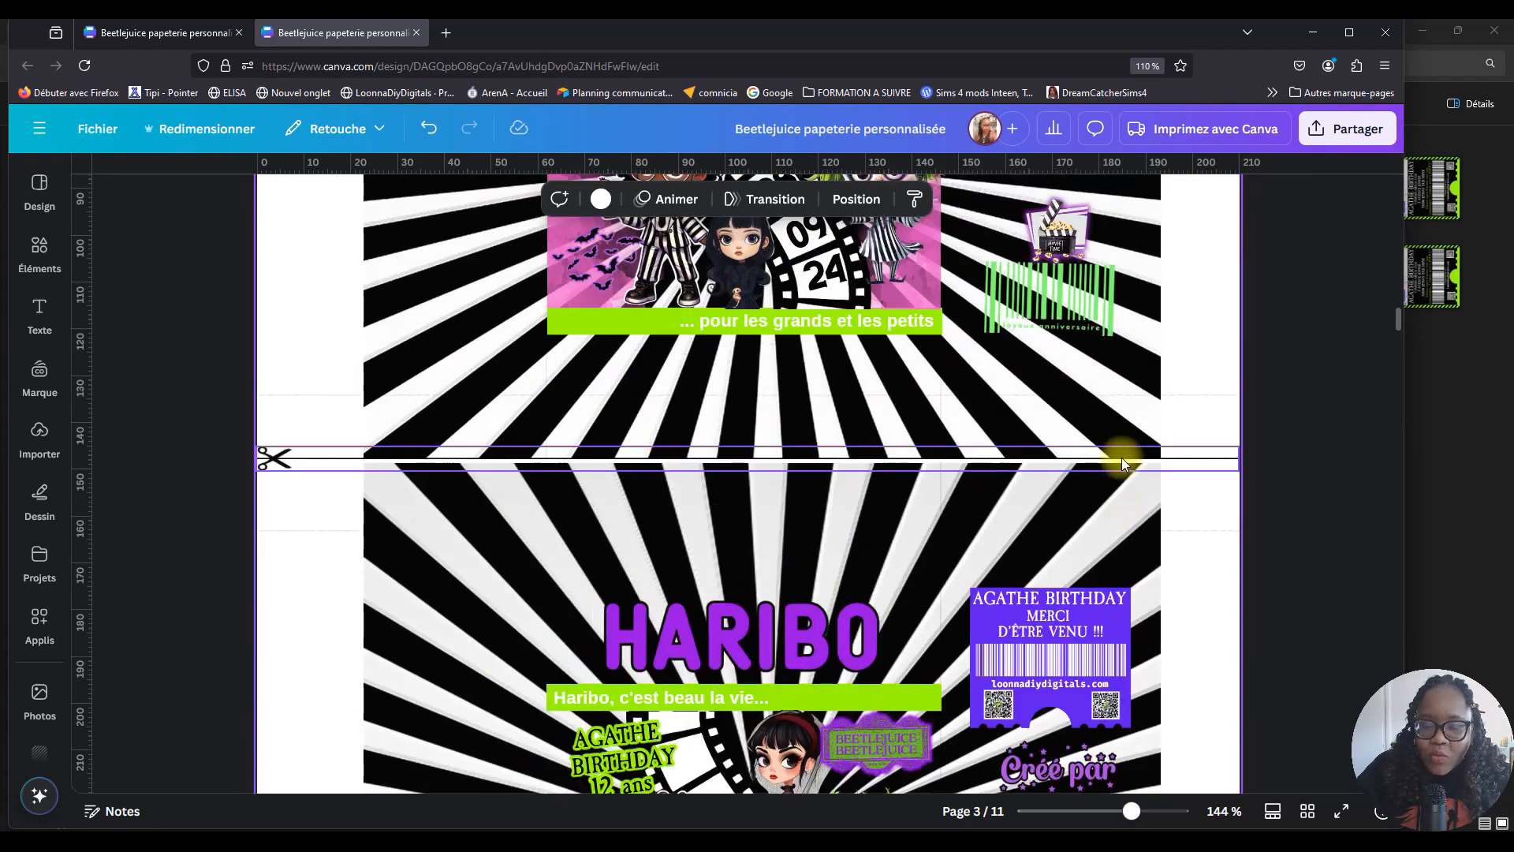
{"action": "scroll", "coordinate": [1122, 472], "scroll_direction": "up", "scroll_amount": 5}
{"action": "scroll", "coordinate": [1119, 473], "scroll_direction": "down", "scroll_amount": 7}
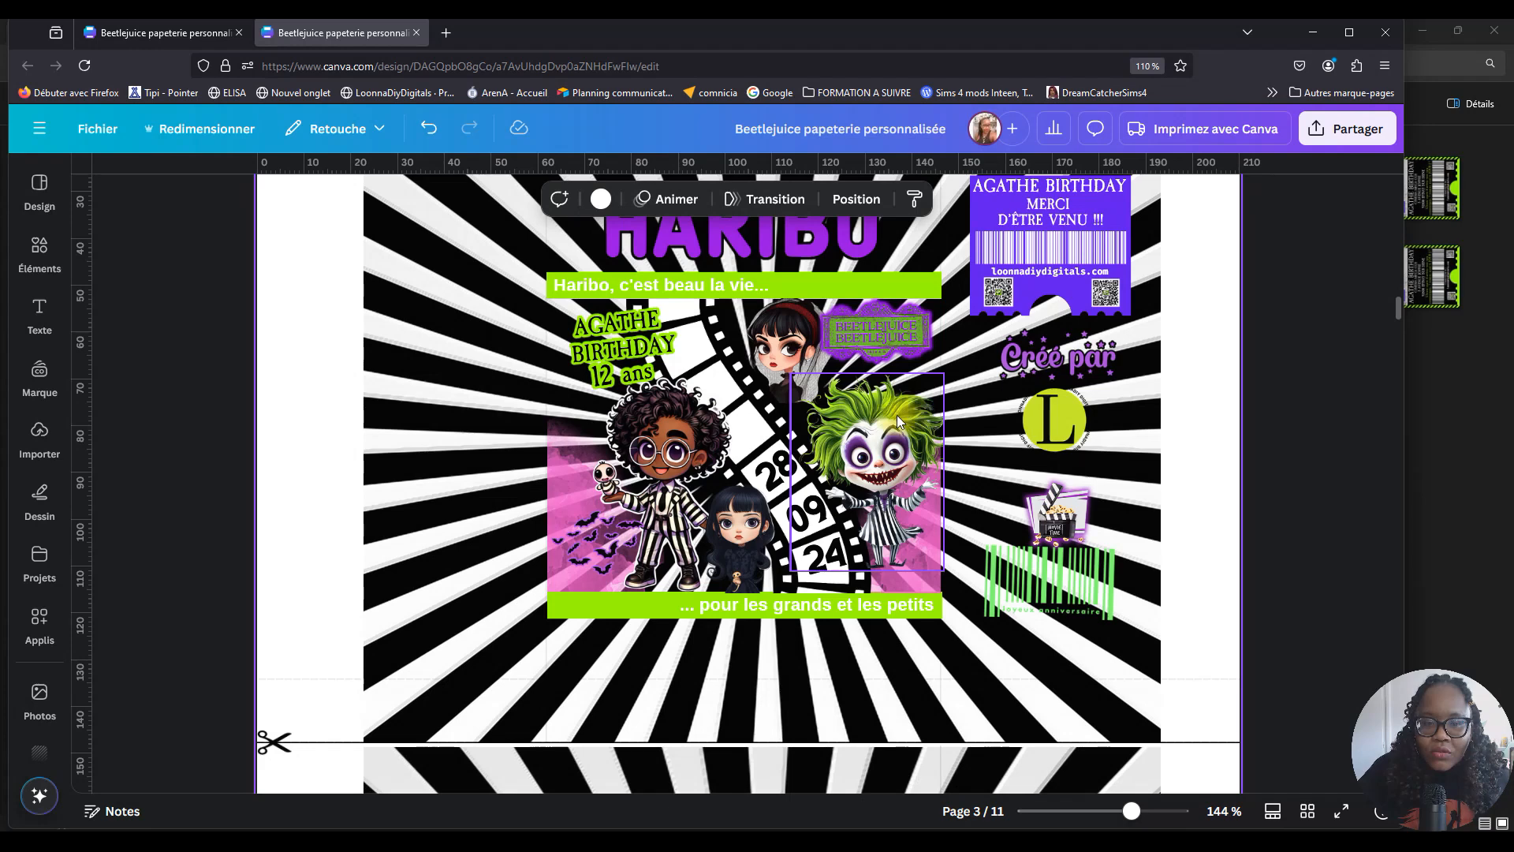
{"action": "scroll", "coordinate": [1025, 599], "scroll_direction": "down", "scroll_amount": 1}
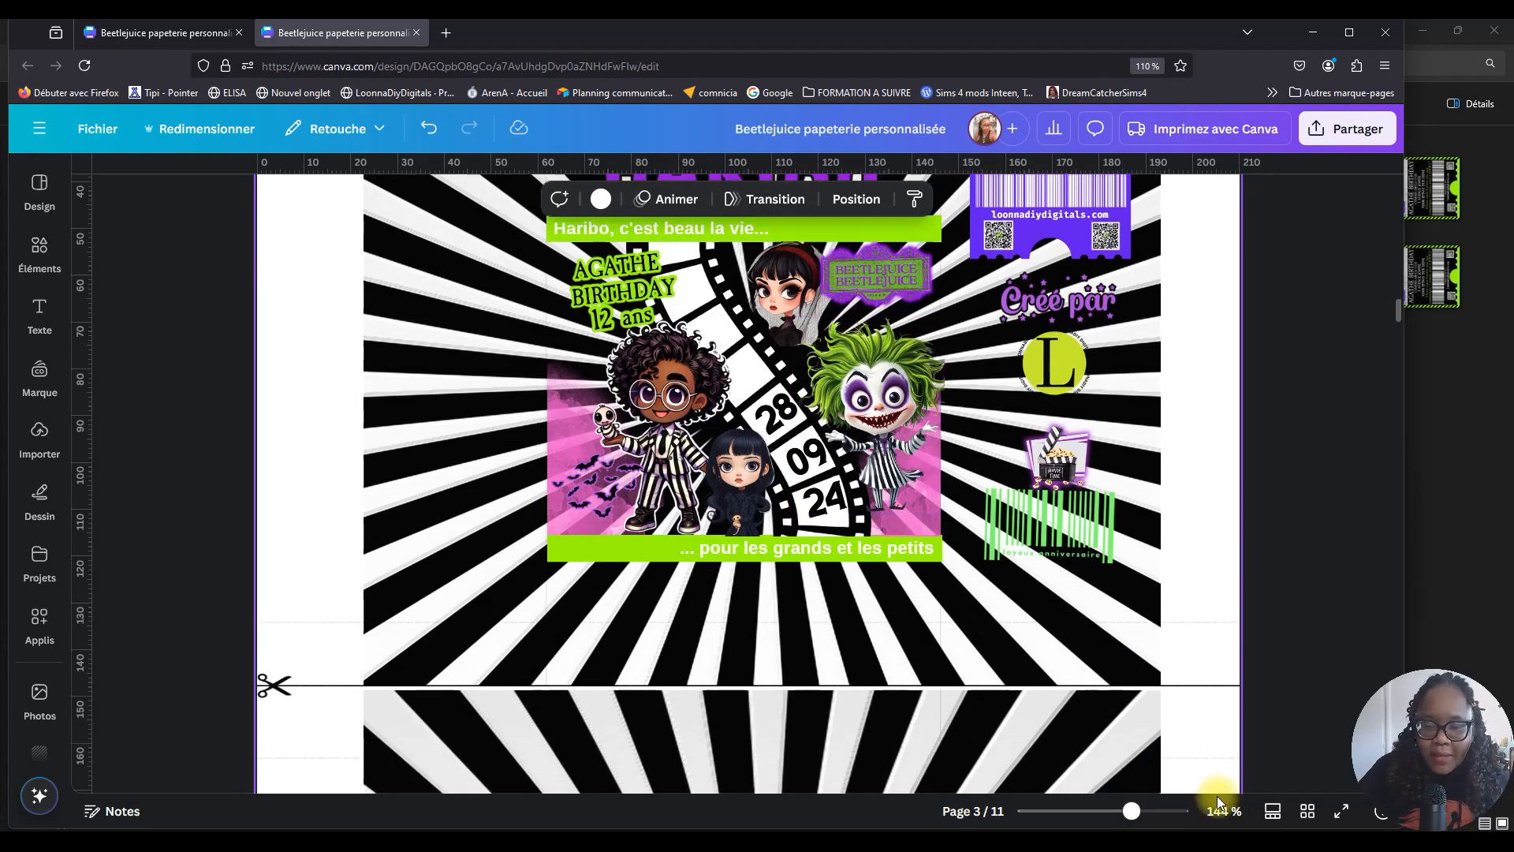
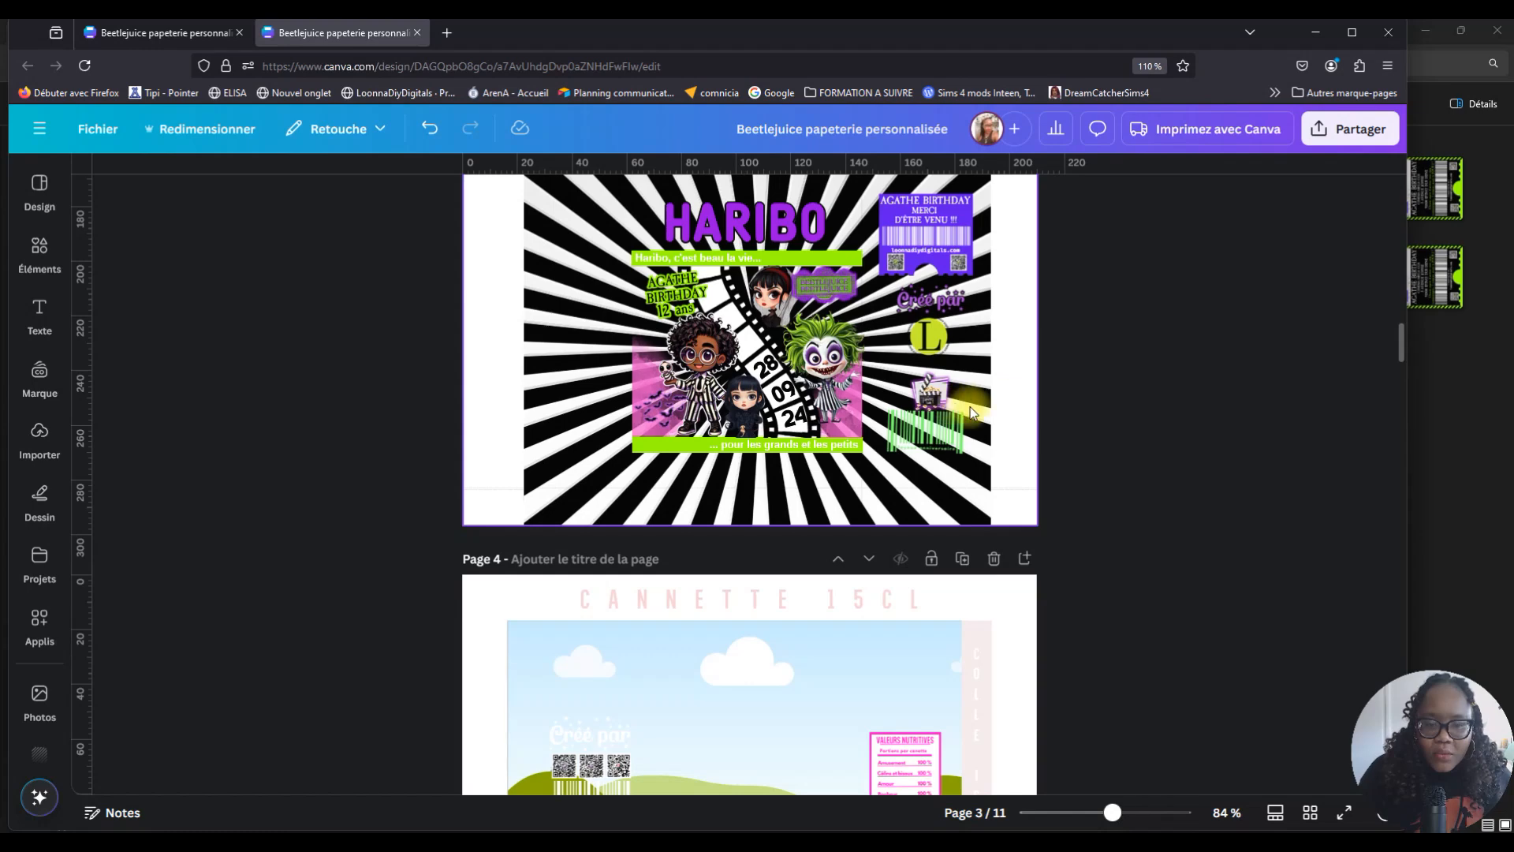
{"action": "scroll", "coordinate": [1028, 375], "scroll_direction": "down", "scroll_amount": 5}
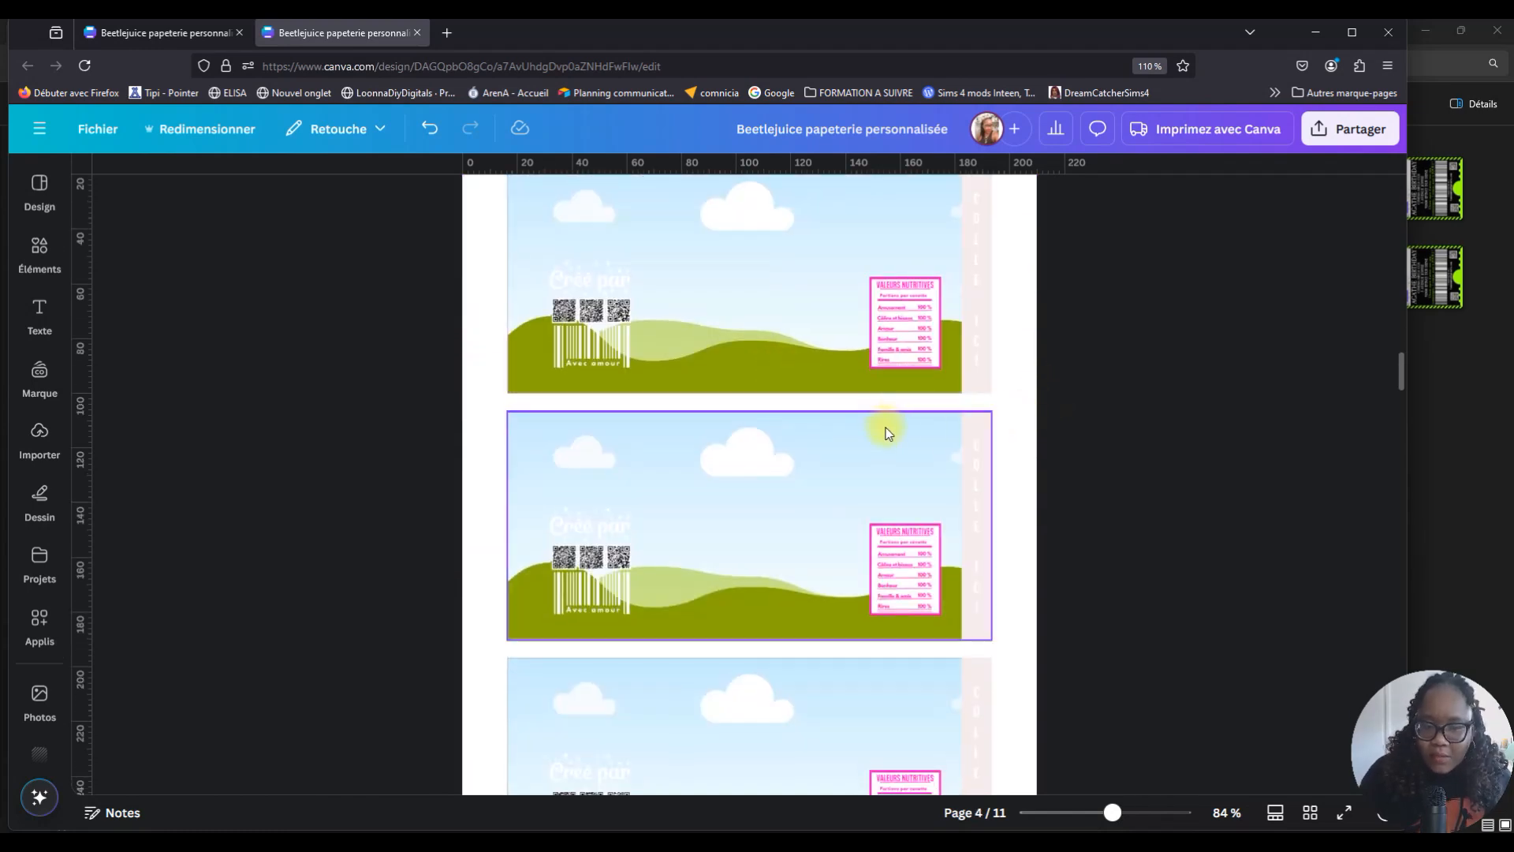
{"action": "scroll", "coordinate": [883, 424], "scroll_direction": "up", "scroll_amount": 3}
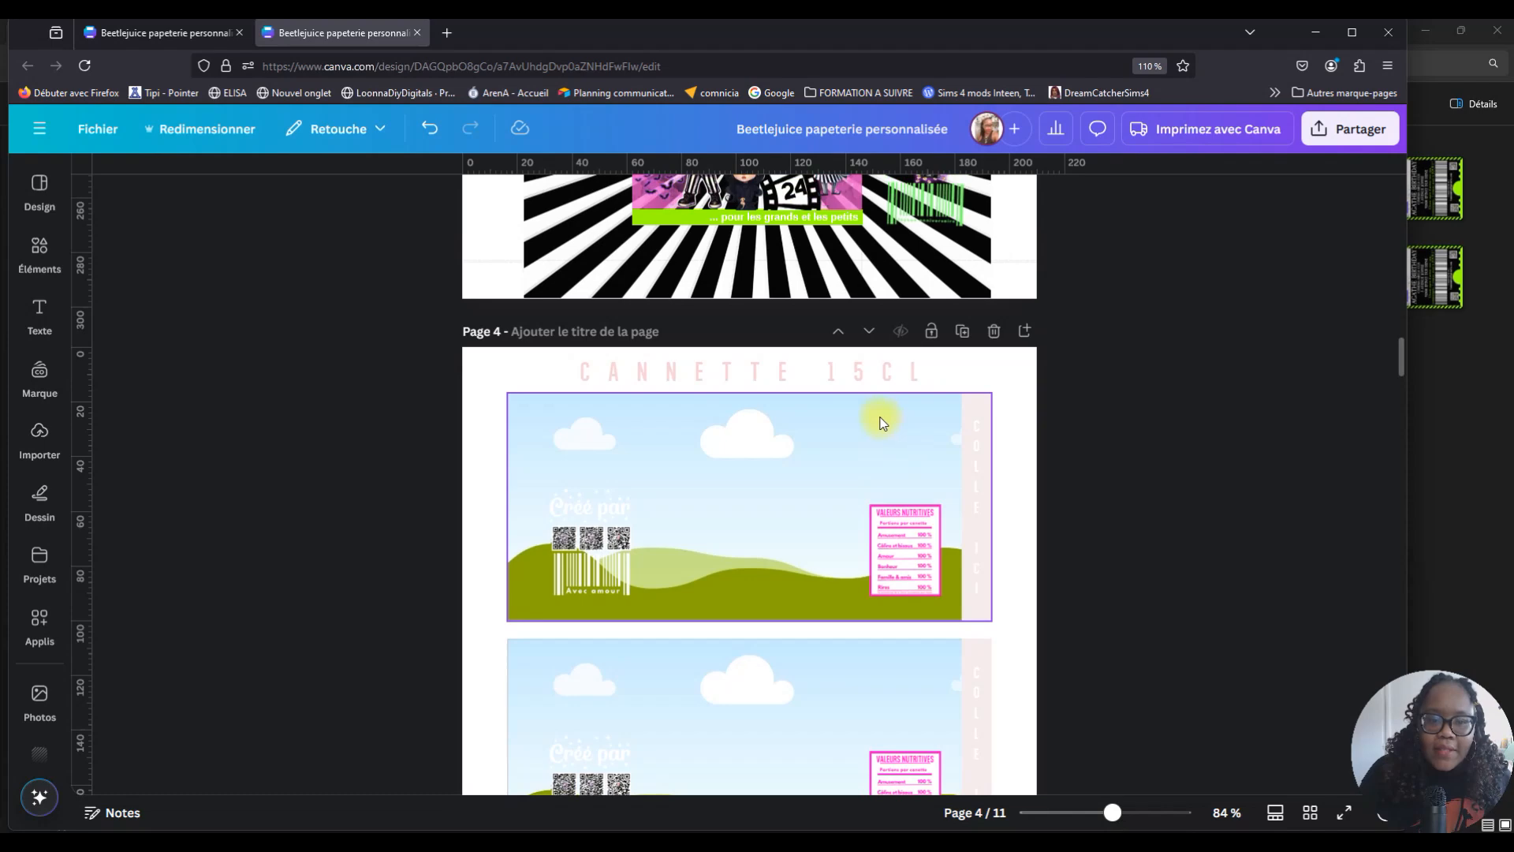
{"action": "left_click", "coordinate": [682, 484]}
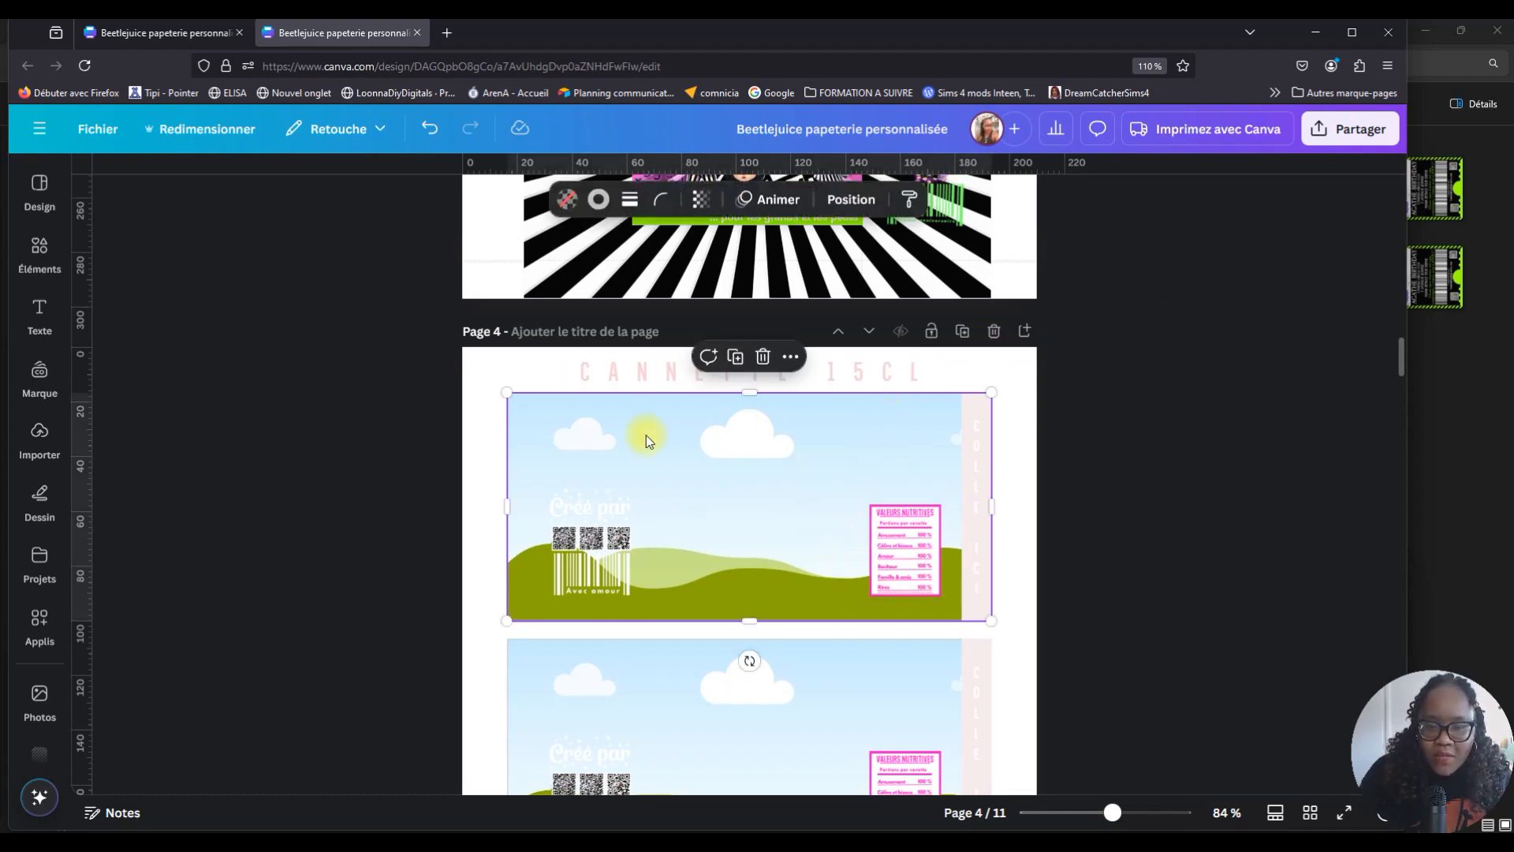
{"action": "scroll", "coordinate": [1051, 426], "scroll_direction": "up", "scroll_amount": 3}
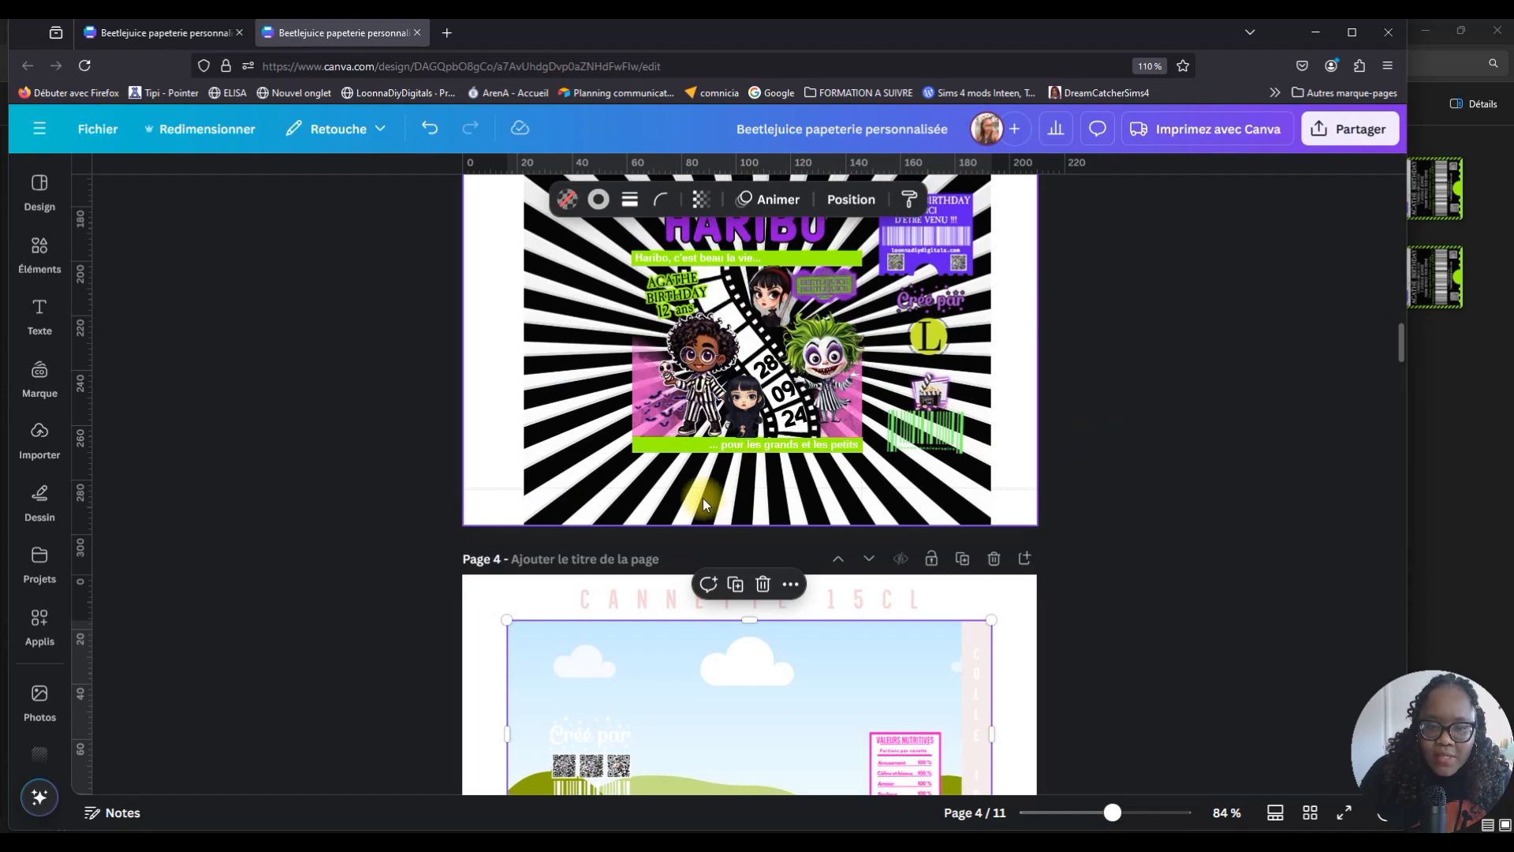
{"action": "scroll", "coordinate": [679, 481], "scroll_direction": "down", "scroll_amount": 2}
{"action": "scroll", "coordinate": [710, 458], "scroll_direction": "down", "scroll_amount": 3}
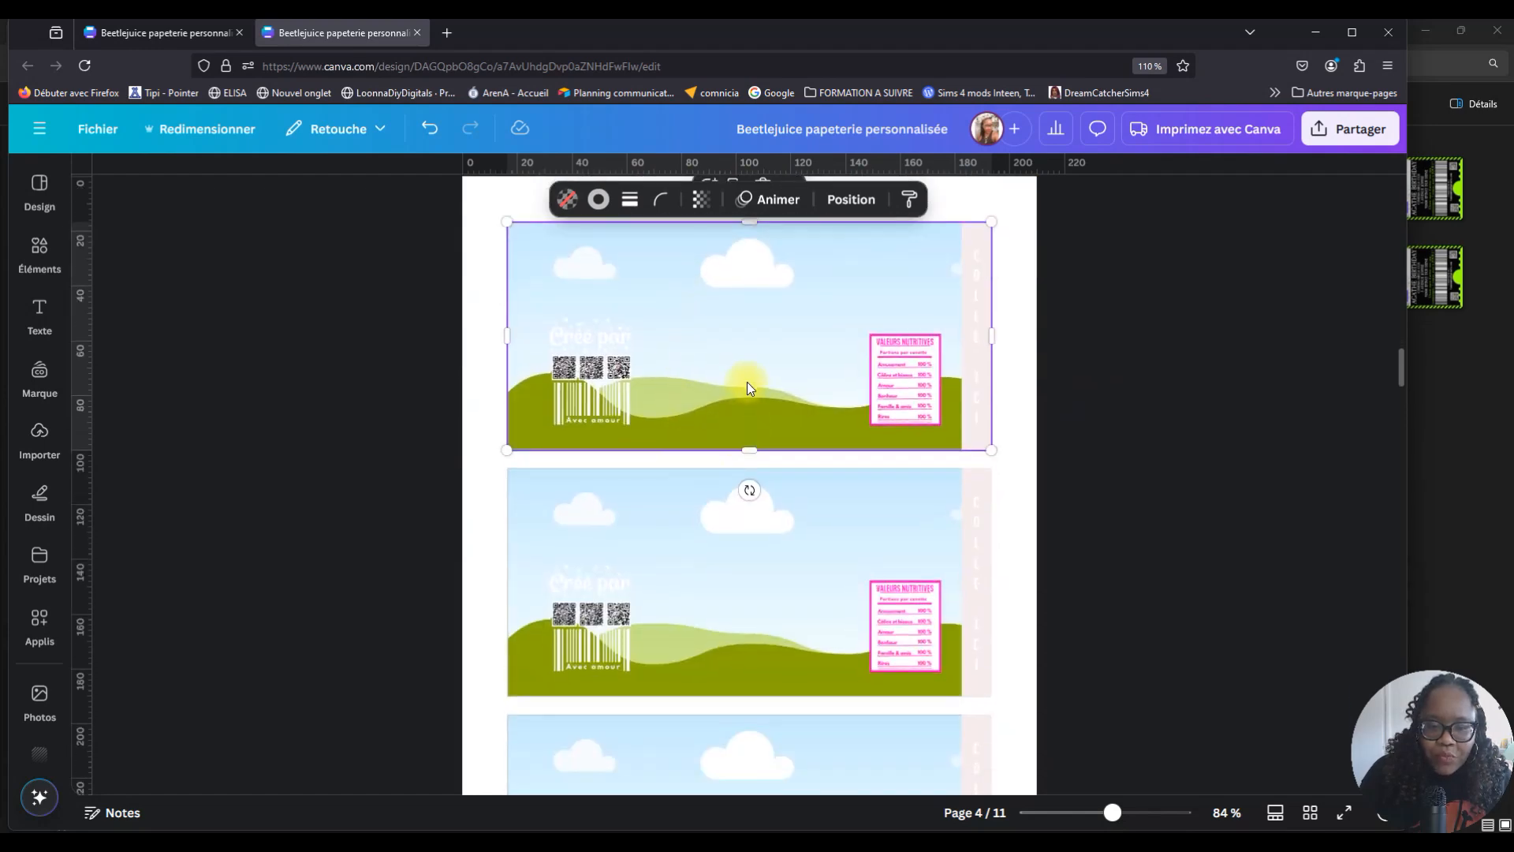
{"action": "scroll", "coordinate": [746, 381], "scroll_direction": "up", "scroll_amount": 4}
Duplicate page 3 containing the two Haribo label designs.
{"action": "left_click", "coordinate": [613, 384]}
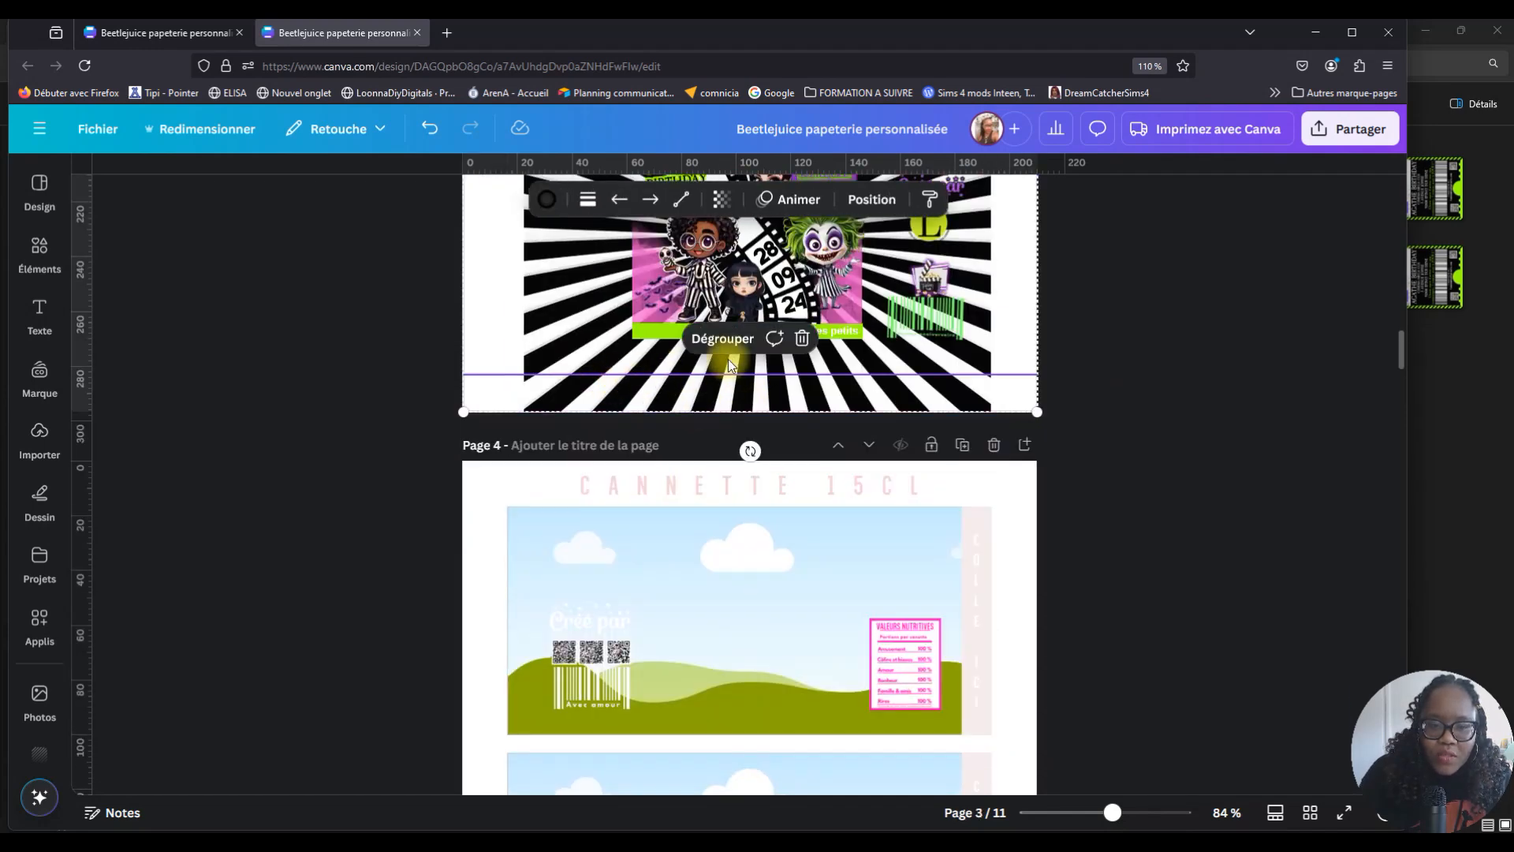
{"action": "left_click", "coordinate": [721, 339]}
{"action": "scroll", "coordinate": [1040, 353], "scroll_direction": "up", "scroll_amount": 10}
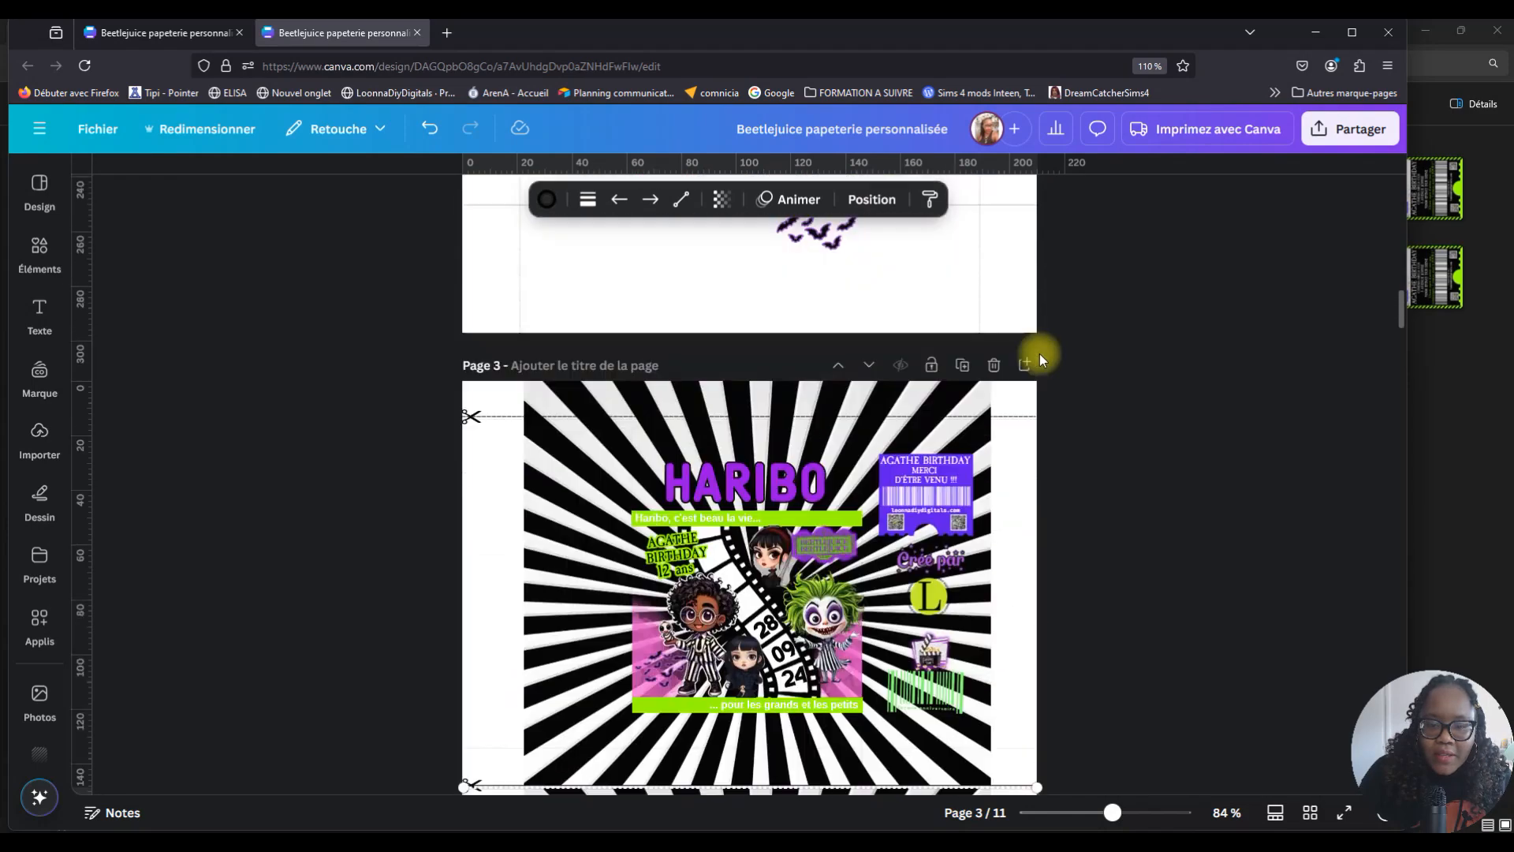
{"action": "scroll", "coordinate": [1006, 353], "scroll_direction": "up", "scroll_amount": 4}
{"action": "scroll", "coordinate": [978, 363], "scroll_direction": "down", "scroll_amount": 9}
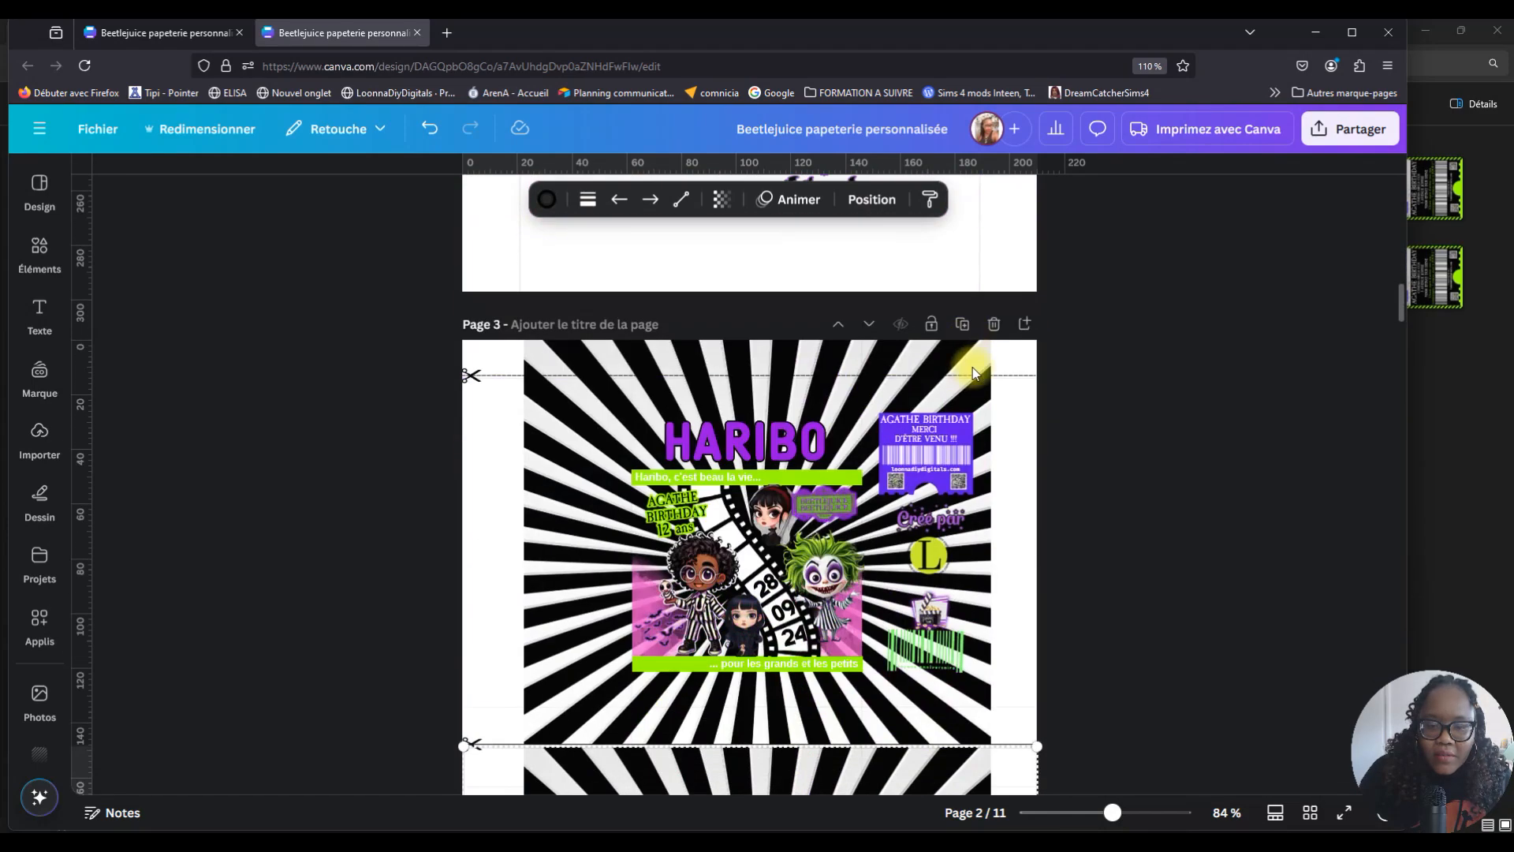
{"action": "left_click", "coordinate": [962, 325]}
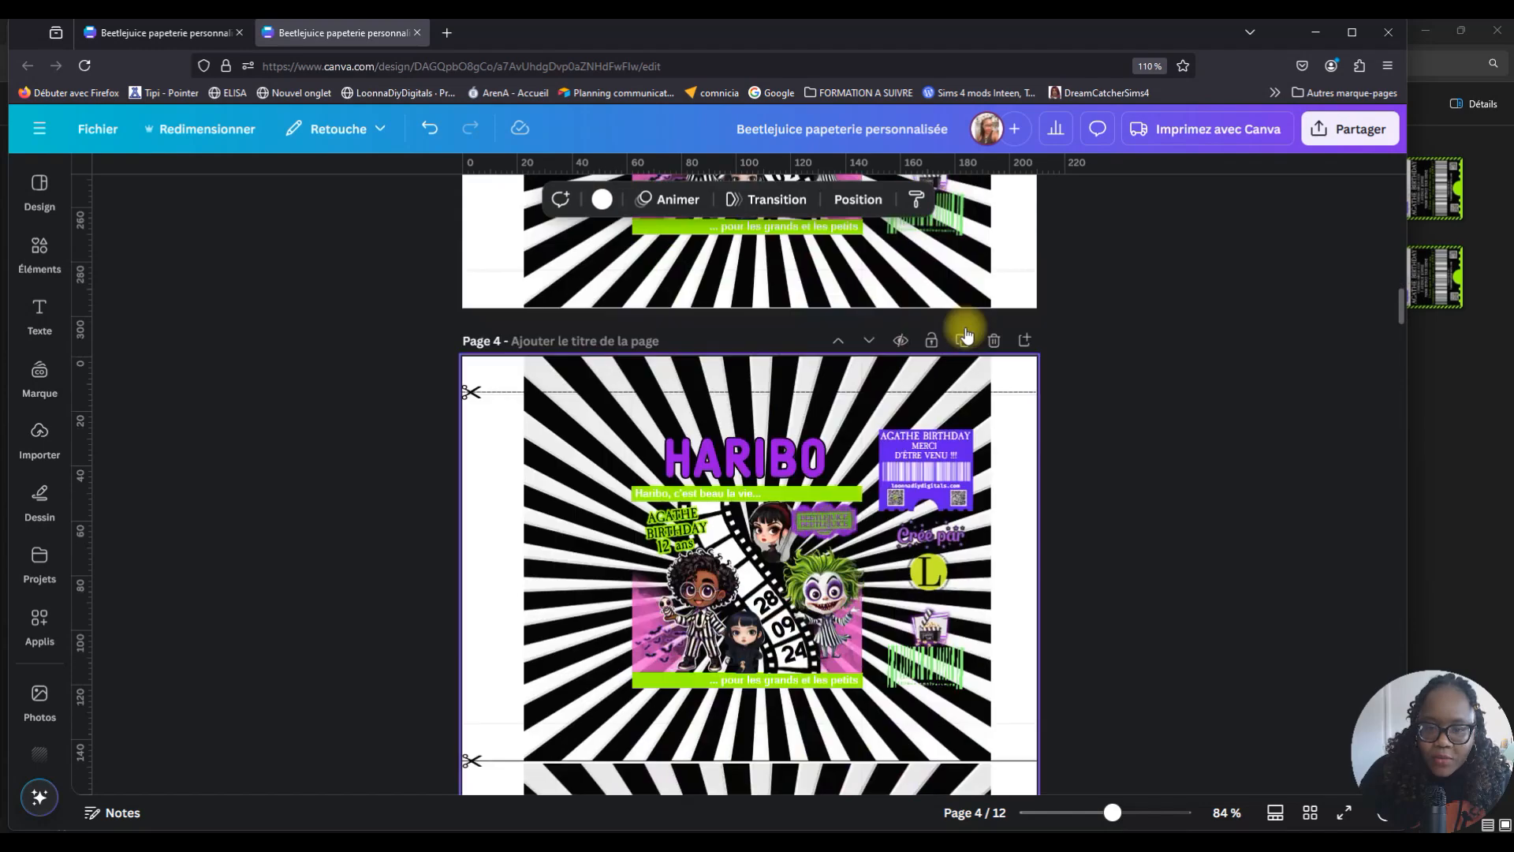
Duplicate the black-and-white sunburst background of the lower Haribo design on page 4.
{"action": "scroll", "coordinate": [970, 394], "scroll_direction": "down", "scroll_amount": 5}
{"action": "left_click", "coordinate": [773, 481]}
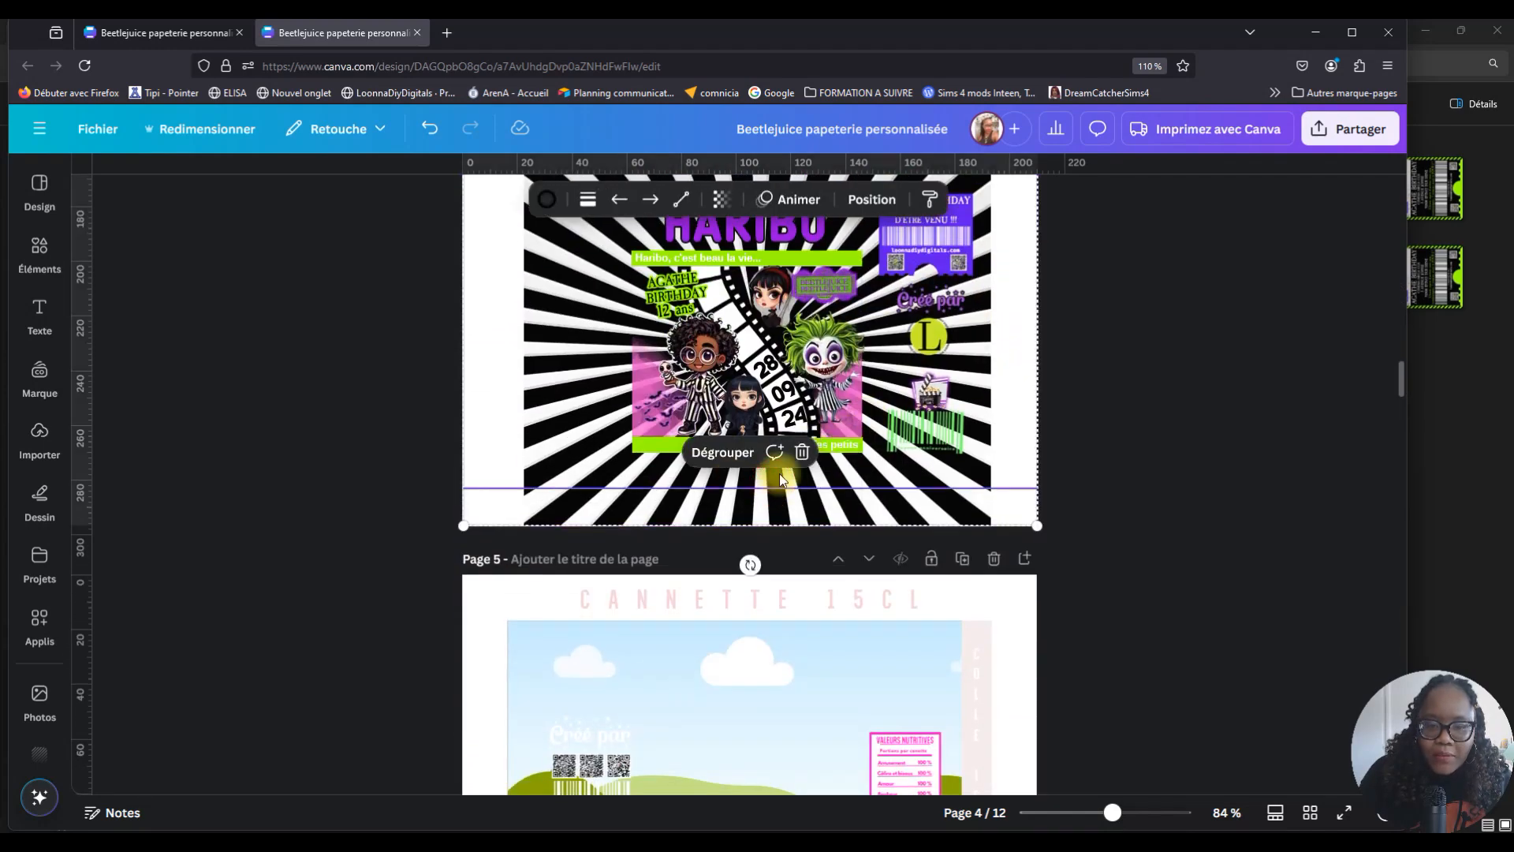
{"action": "left_click", "coordinate": [1148, 439]}
{"action": "scroll", "coordinate": [1104, 394], "scroll_direction": "down", "scroll_amount": 2}
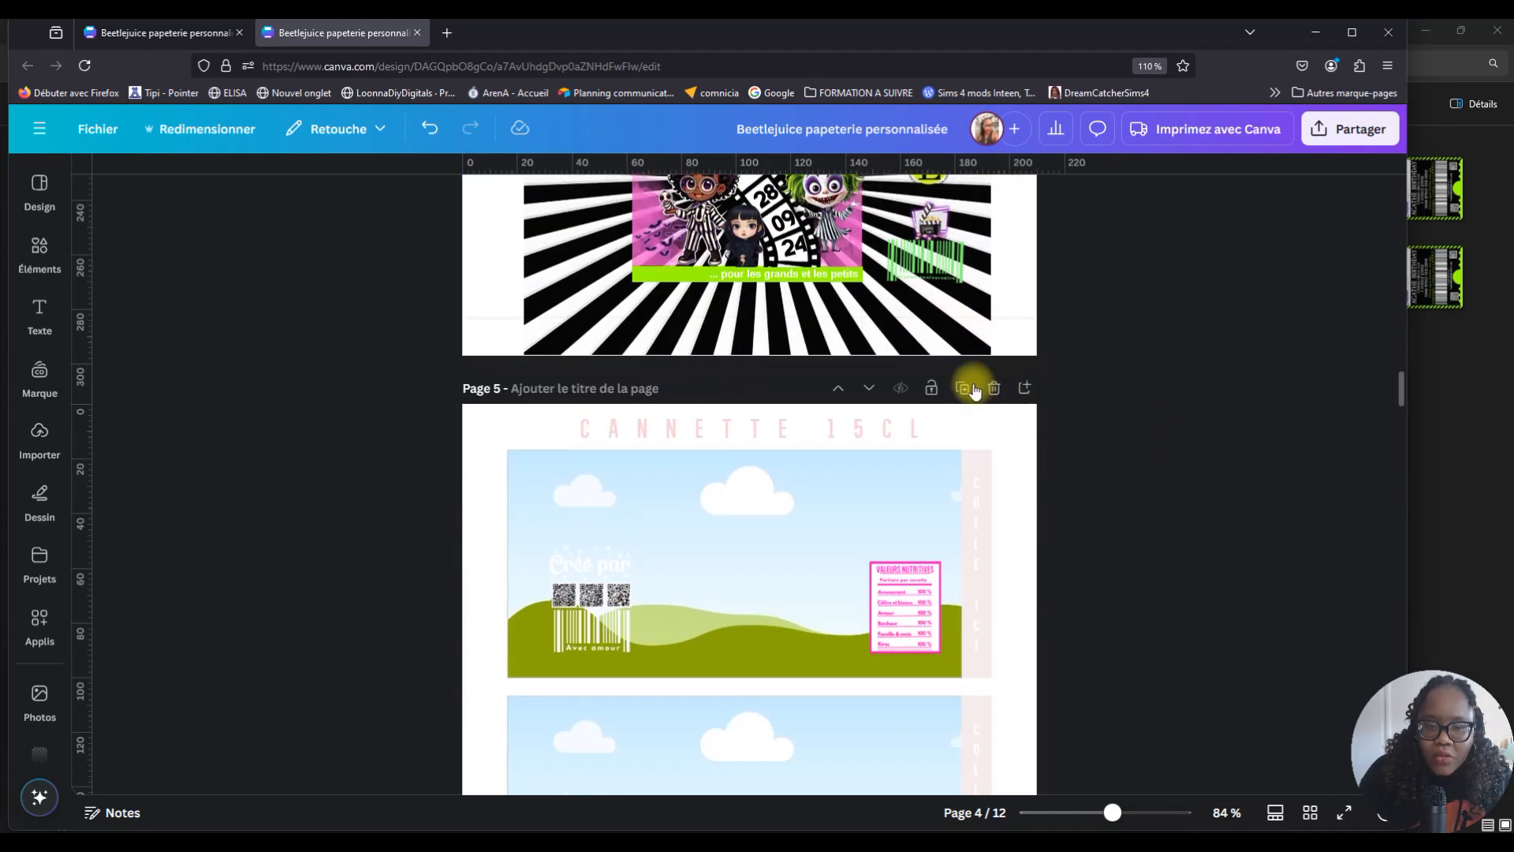
{"action": "left_click", "coordinate": [780, 317]}
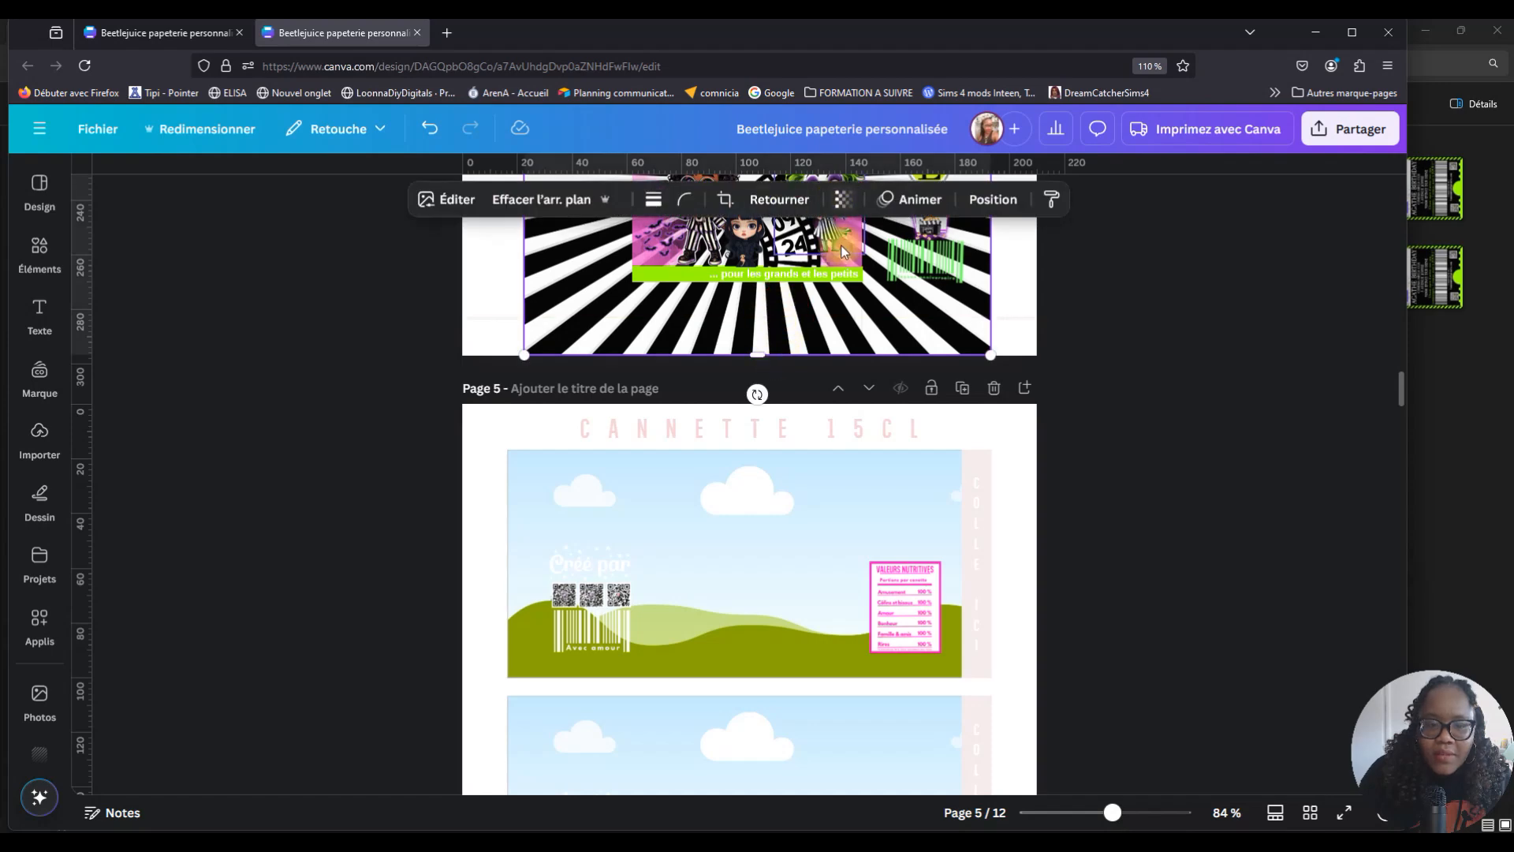
{"action": "scroll", "coordinate": [859, 339], "scroll_direction": "up", "scroll_amount": 4}
{"action": "scroll", "coordinate": [783, 367], "scroll_direction": "up", "scroll_amount": 2}
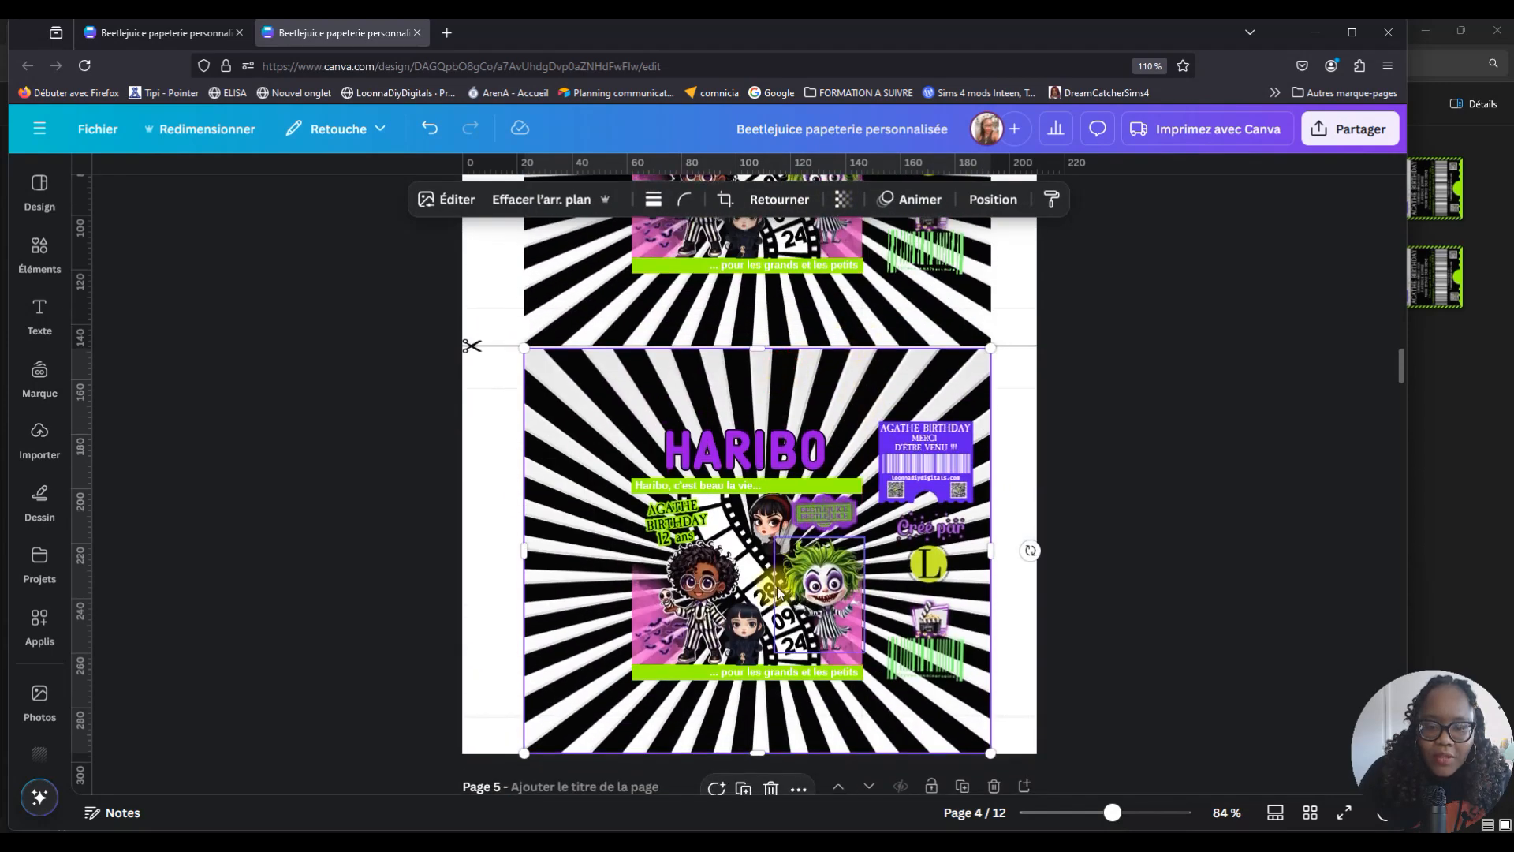
{"action": "scroll", "coordinate": [759, 617], "scroll_direction": "down", "scroll_amount": 2}
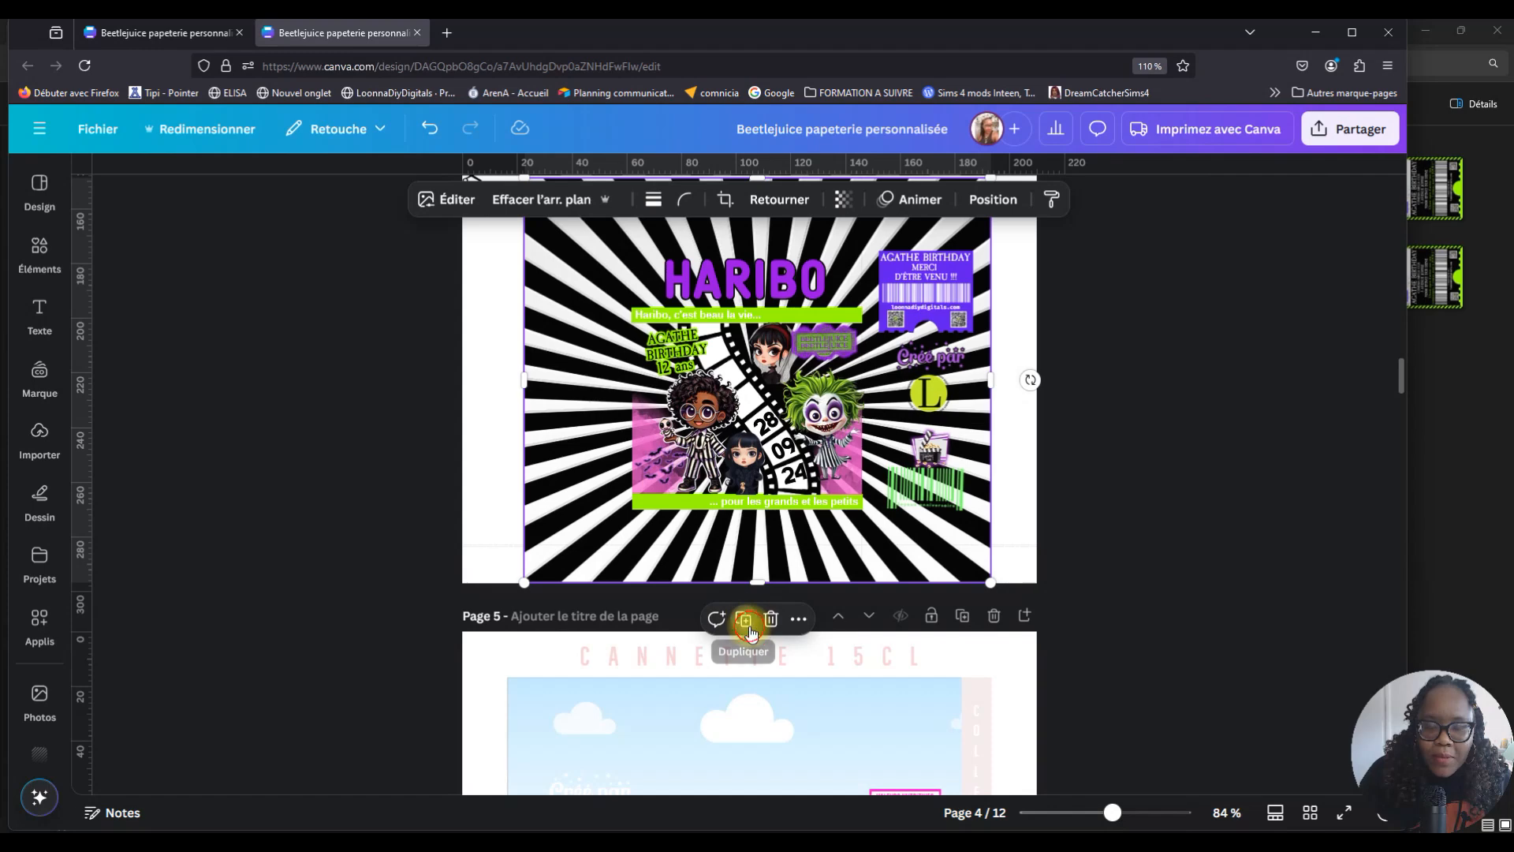
{"action": "left_click", "coordinate": [750, 631]}
Shrink the duplicated sunburst image and move it onto page 5, the Cannette 15cl page.
{"action": "left_click_drag", "start_coordinate": [859, 346], "coordinate": [745, 346]}
{"action": "left_click_drag", "start_coordinate": [884, 599], "coordinate": [715, 456]}
{"action": "scroll", "coordinate": [772, 432], "scroll_direction": "up", "scroll_amount": 3}
{"action": "scroll", "coordinate": [914, 347], "scroll_direction": "down", "scroll_amount": 4}
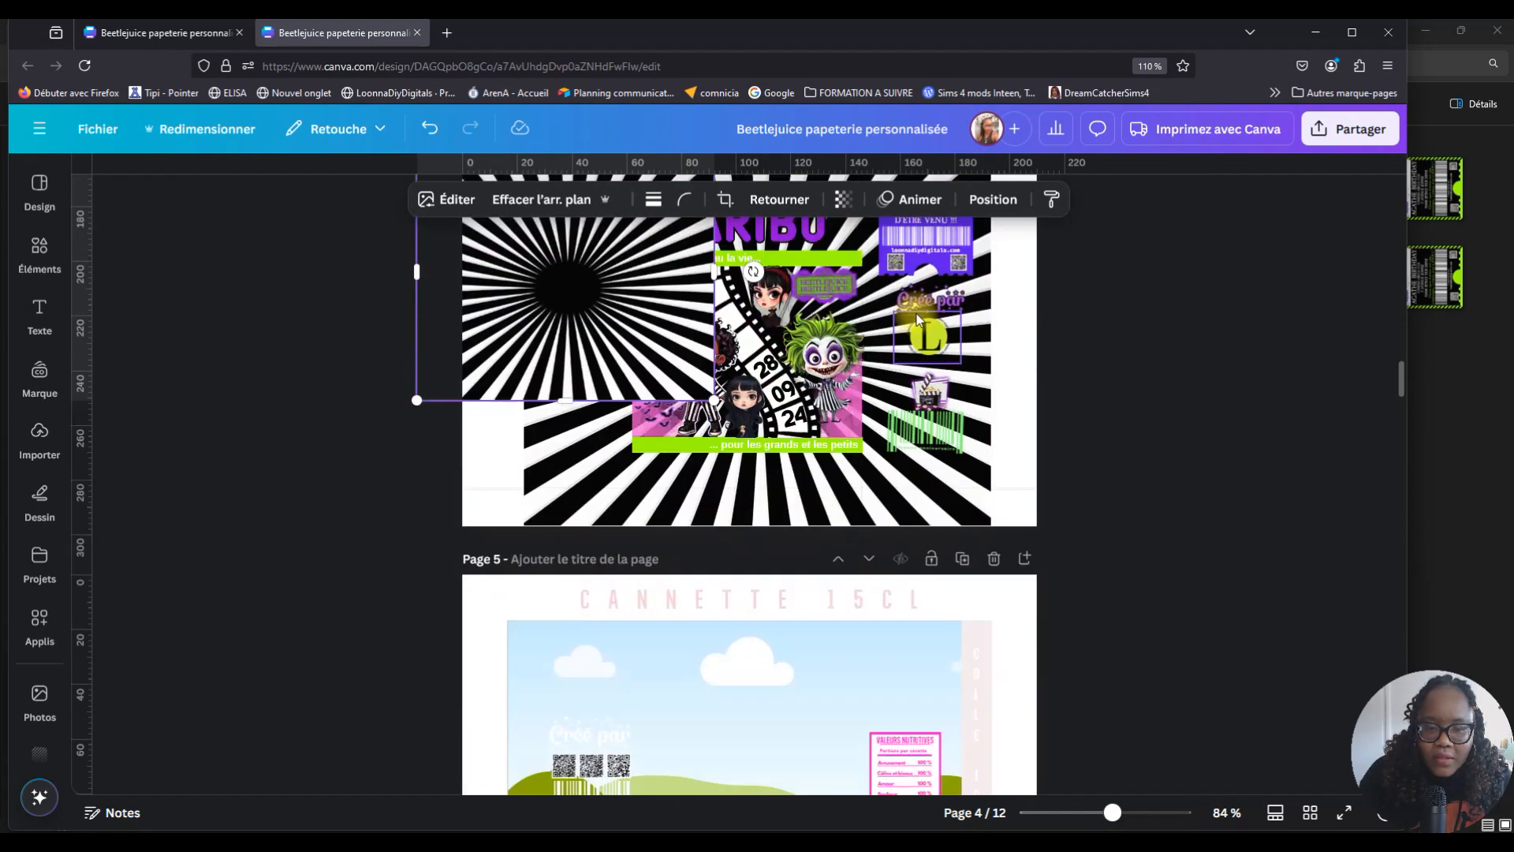
{"action": "left_click_drag", "start_coordinate": [675, 282], "coordinate": [1014, 611]}
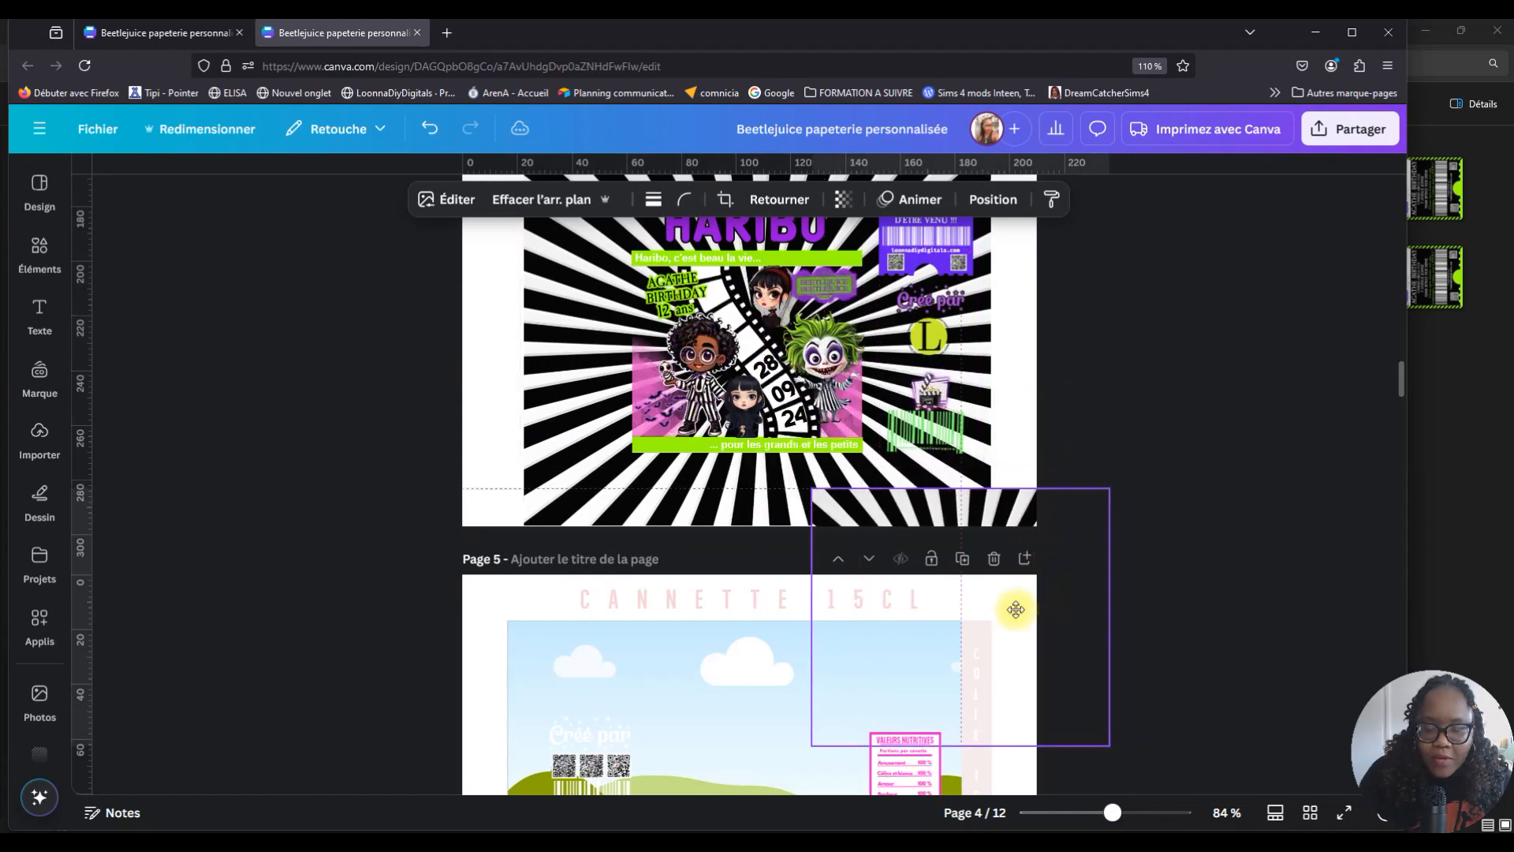
{"action": "scroll", "coordinate": [1017, 552], "scroll_direction": "down", "scroll_amount": 3}
Reduce the sunburst image to a small tile and place it over the glue strip edge of the first can label.
{"action": "left_click_drag", "start_coordinate": [976, 285], "coordinate": [548, 347]}
{"action": "left_click_drag", "start_coordinate": [692, 607], "coordinate": [502, 442]}
{"action": "scroll", "coordinate": [563, 370], "scroll_direction": "down", "scroll_amount": 2}
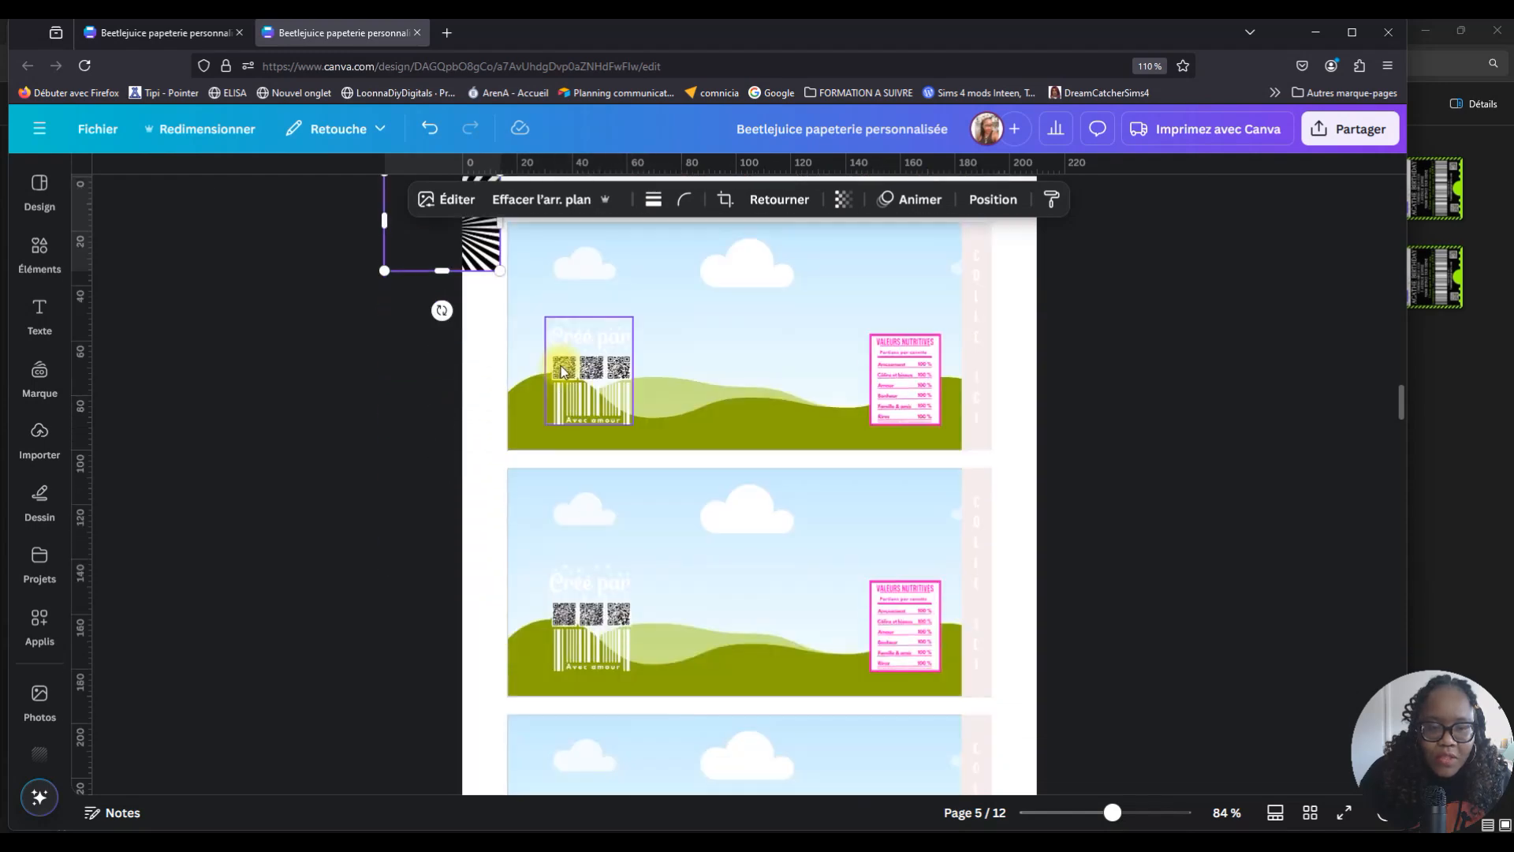
{"action": "scroll", "coordinate": [434, 387], "scroll_direction": "up", "scroll_amount": 1}
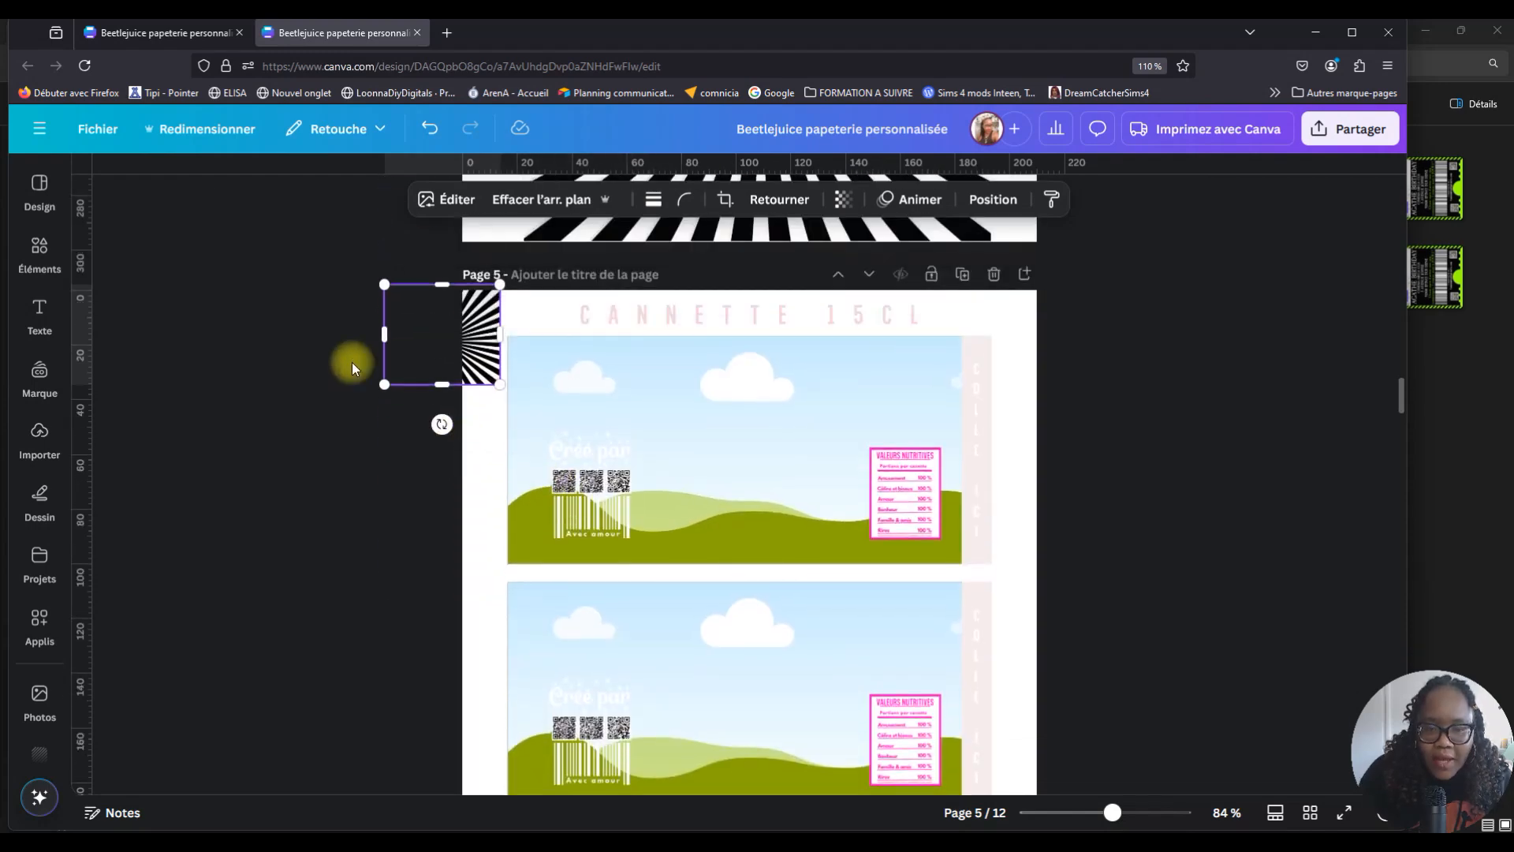
{"action": "left_click_drag", "start_coordinate": [550, 334], "coordinate": [1029, 373]}
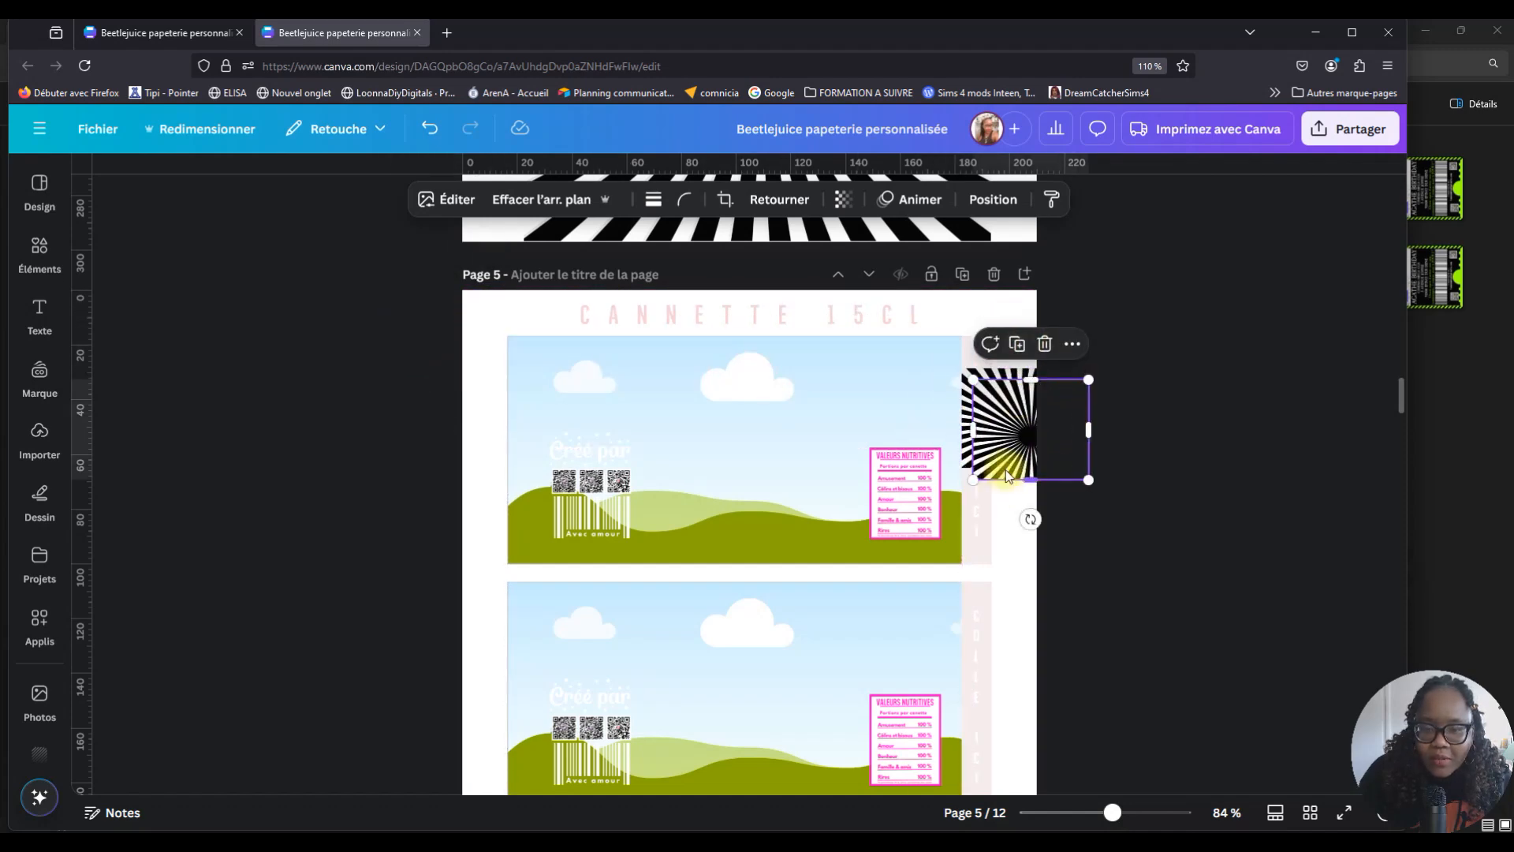
Duplicate the small sunburst tile and place one copy beside each of the second and third can labels.
{"action": "left_click", "coordinate": [1008, 332]}
{"action": "scroll", "coordinate": [1030, 523], "scroll_direction": "down", "scroll_amount": 3}
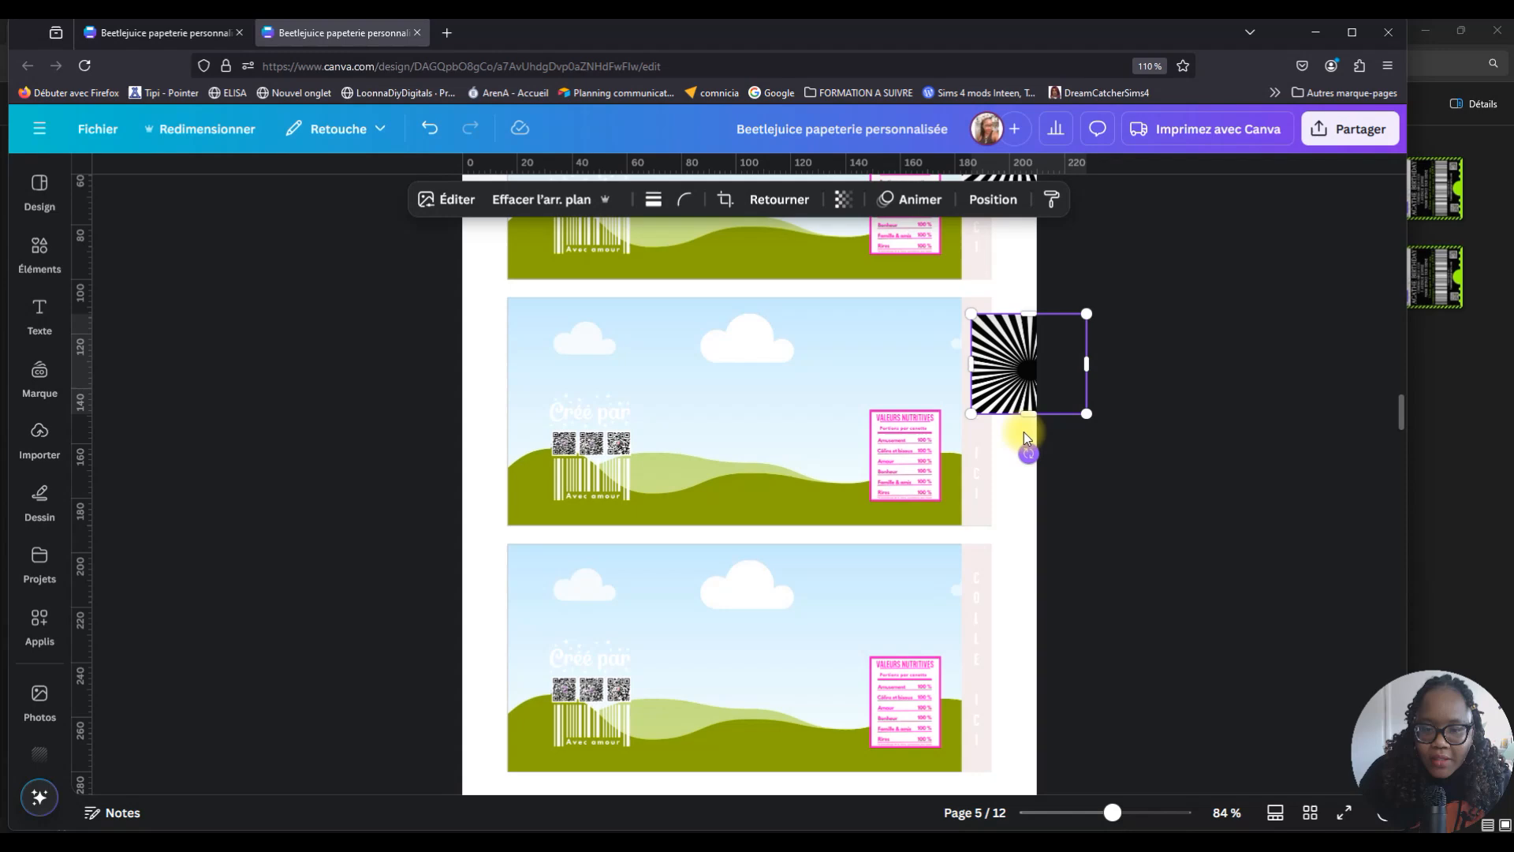
{"action": "left_click", "coordinate": [1014, 280]}
{"action": "left_click", "coordinate": [1024, 382]}
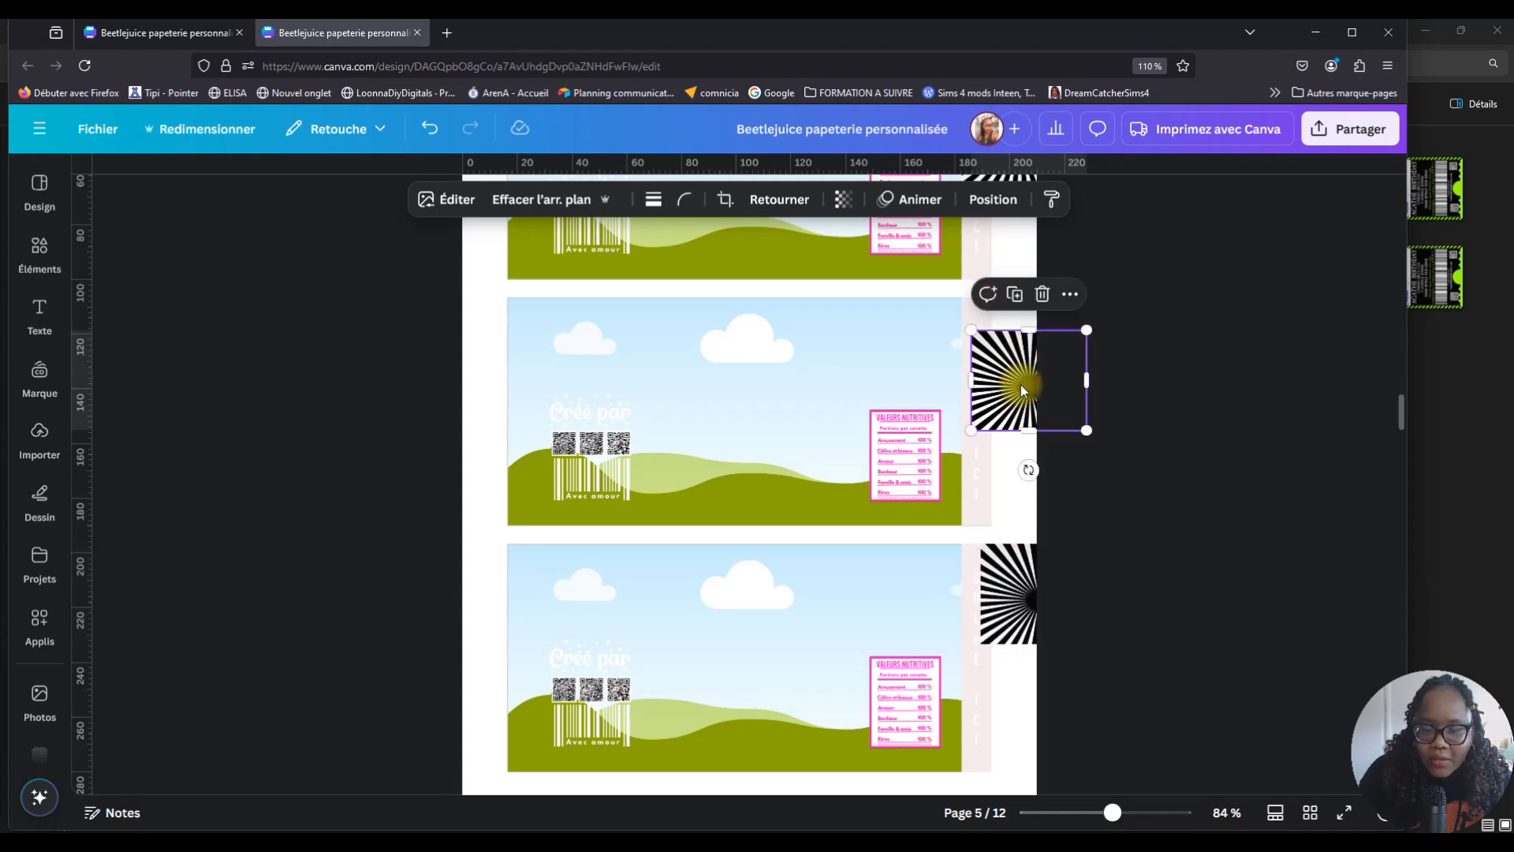
Fill the first can label's frame with the sunburst image and adjust the image's position inside the frame.
{"action": "scroll", "coordinate": [1056, 413], "scroll_direction": "up", "scroll_amount": 3}
{"action": "left_click_drag", "start_coordinate": [996, 441], "coordinate": [765, 478]}
{"action": "scroll", "coordinate": [764, 477], "scroll_direction": "down", "scroll_amount": 2}
{"action": "double_click", "coordinate": [751, 357]}
{"action": "scroll", "coordinate": [750, 351], "scroll_direction": "up", "scroll_amount": 2}
{"action": "left_click_drag", "start_coordinate": [764, 438], "coordinate": [766, 431]}
{"action": "left_click", "coordinate": [1039, 432]}
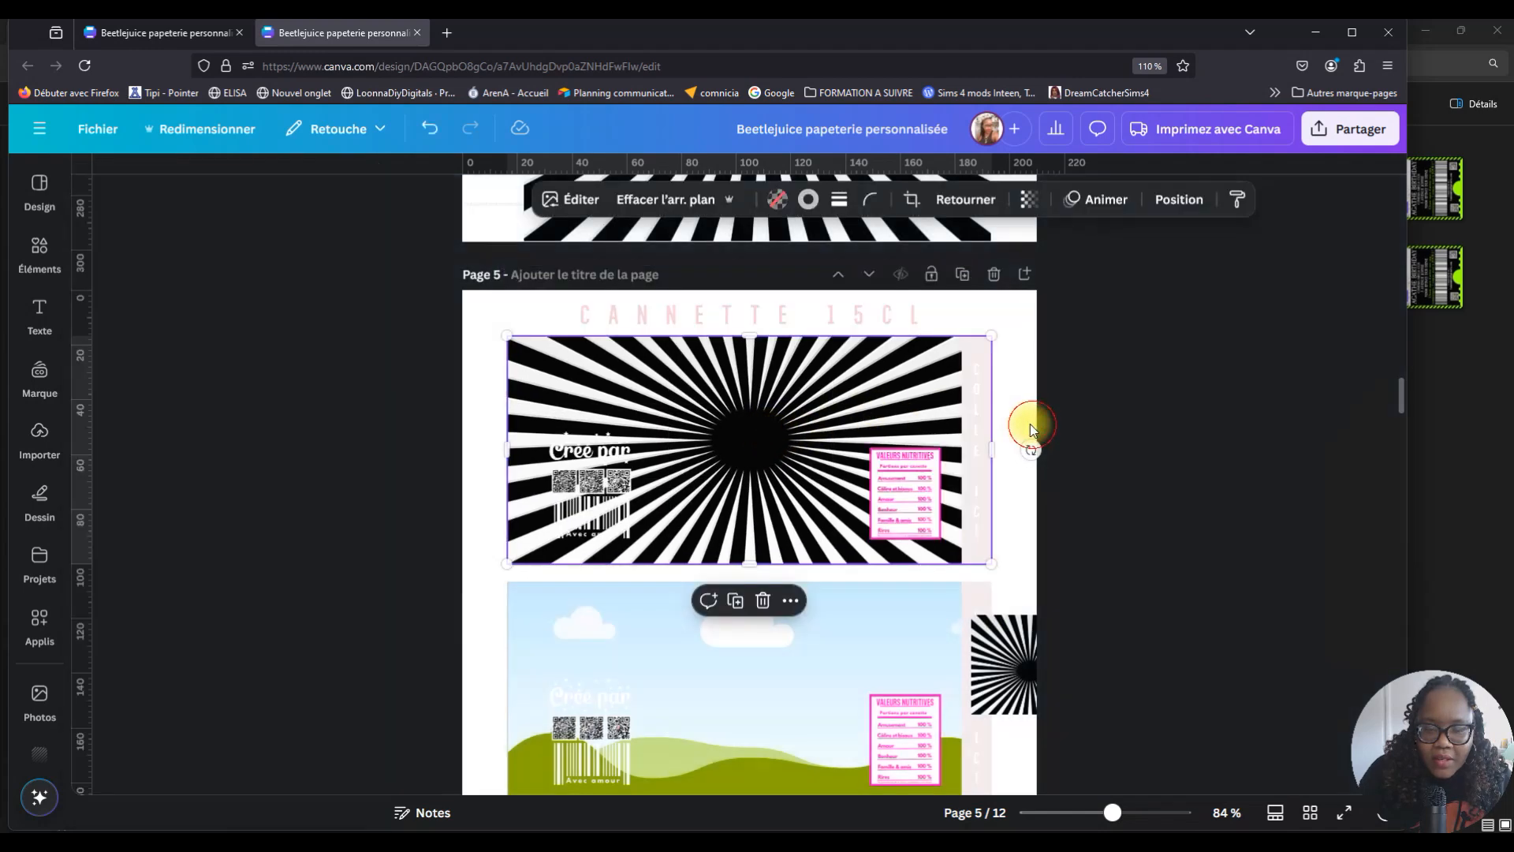
Fill the frames of the second and third can labels with their sunburst tiles.
{"action": "scroll", "coordinate": [1027, 421], "scroll_direction": "down", "scroll_amount": 4}
{"action": "left_click", "coordinate": [716, 361]}
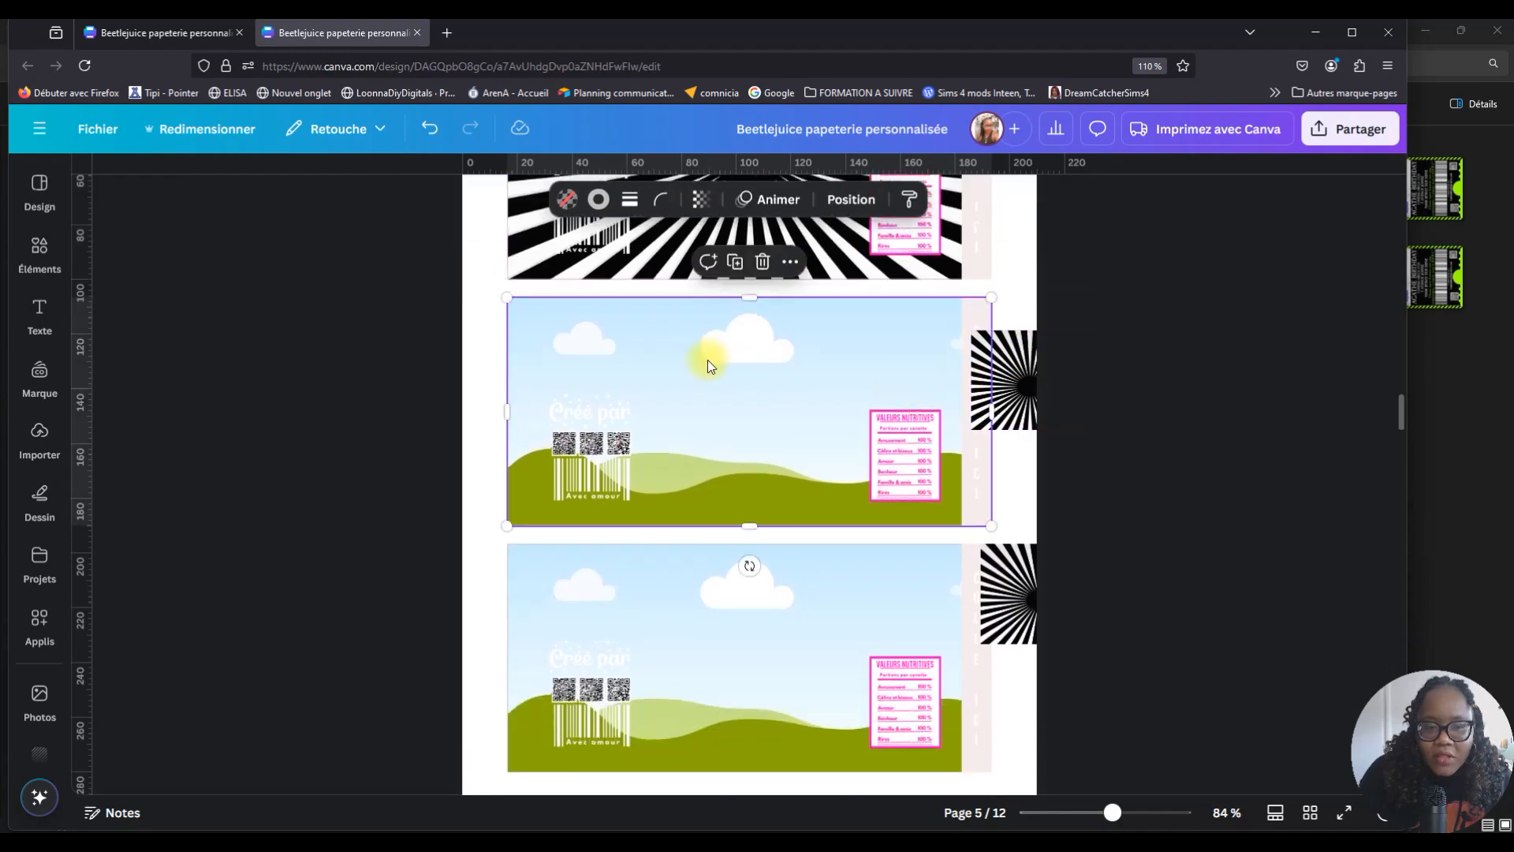
{"action": "left_click", "coordinate": [1029, 392]}
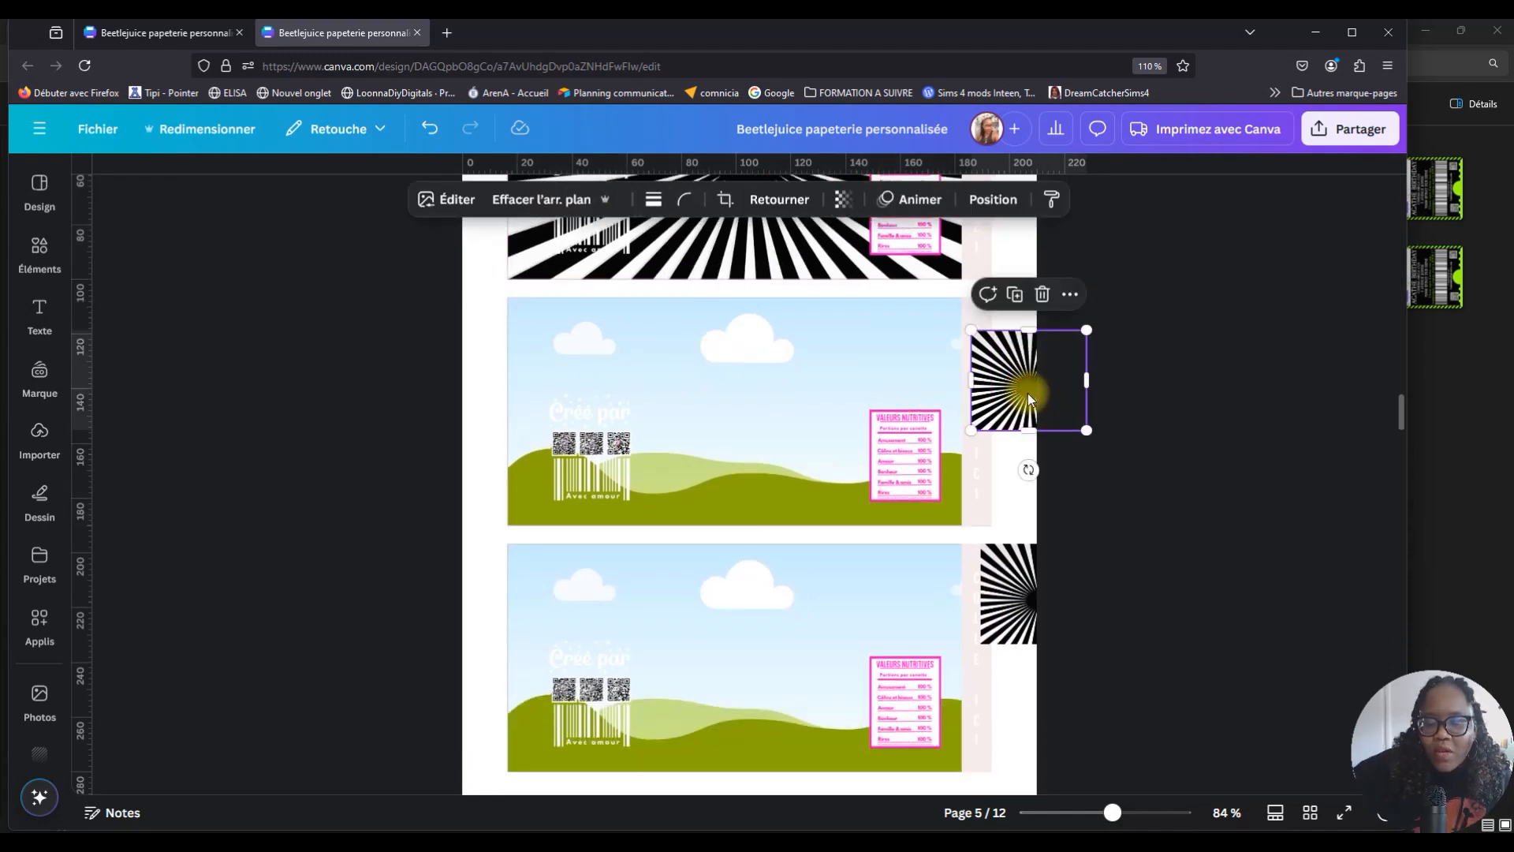
{"action": "left_click_drag", "start_coordinate": [1028, 393], "coordinate": [851, 404]}
{"action": "left_click", "coordinate": [985, 609]}
{"action": "left_click_drag", "start_coordinate": [986, 609], "coordinate": [714, 533]}
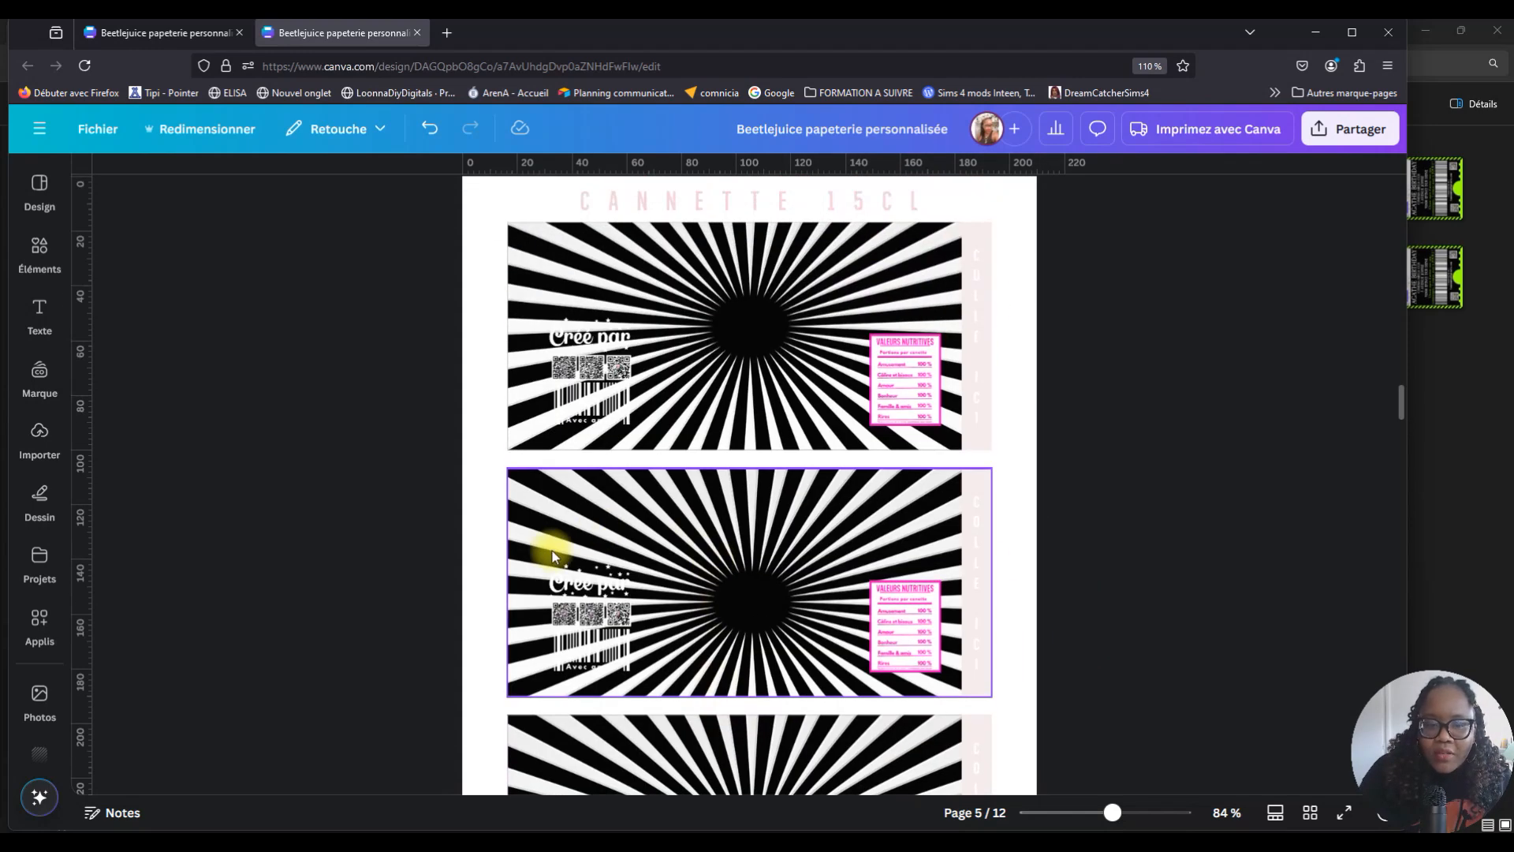
Delete the second and third can labels with all their elements from page 5.
{"action": "left_click_drag", "start_coordinate": [466, 454], "coordinate": [1033, 757]}
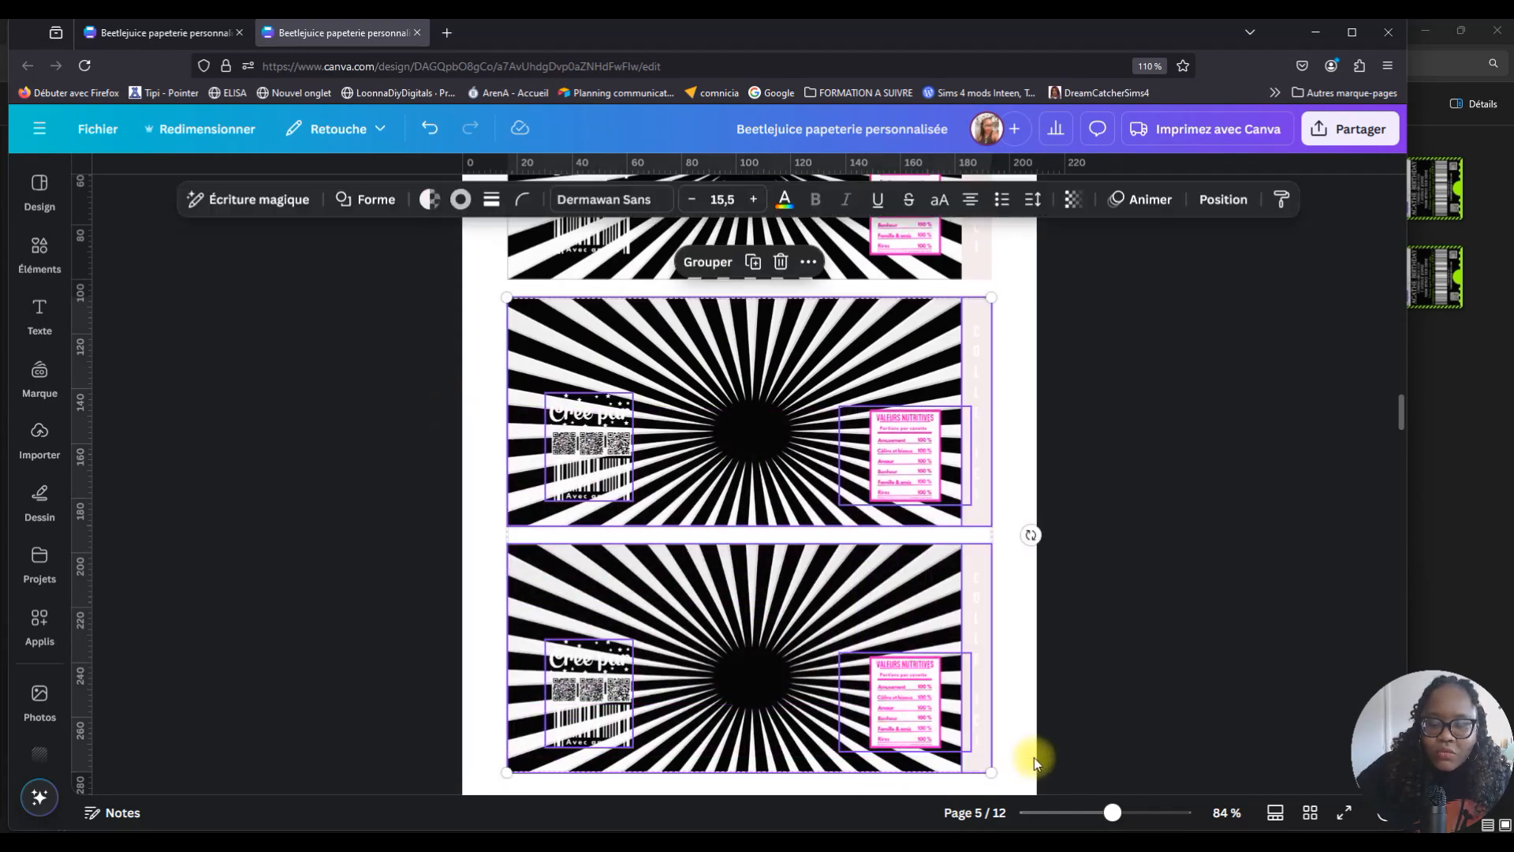
{"action": "key", "text": "Delete"}
{"action": "scroll", "coordinate": [845, 615], "scroll_direction": "up", "scroll_amount": 3}
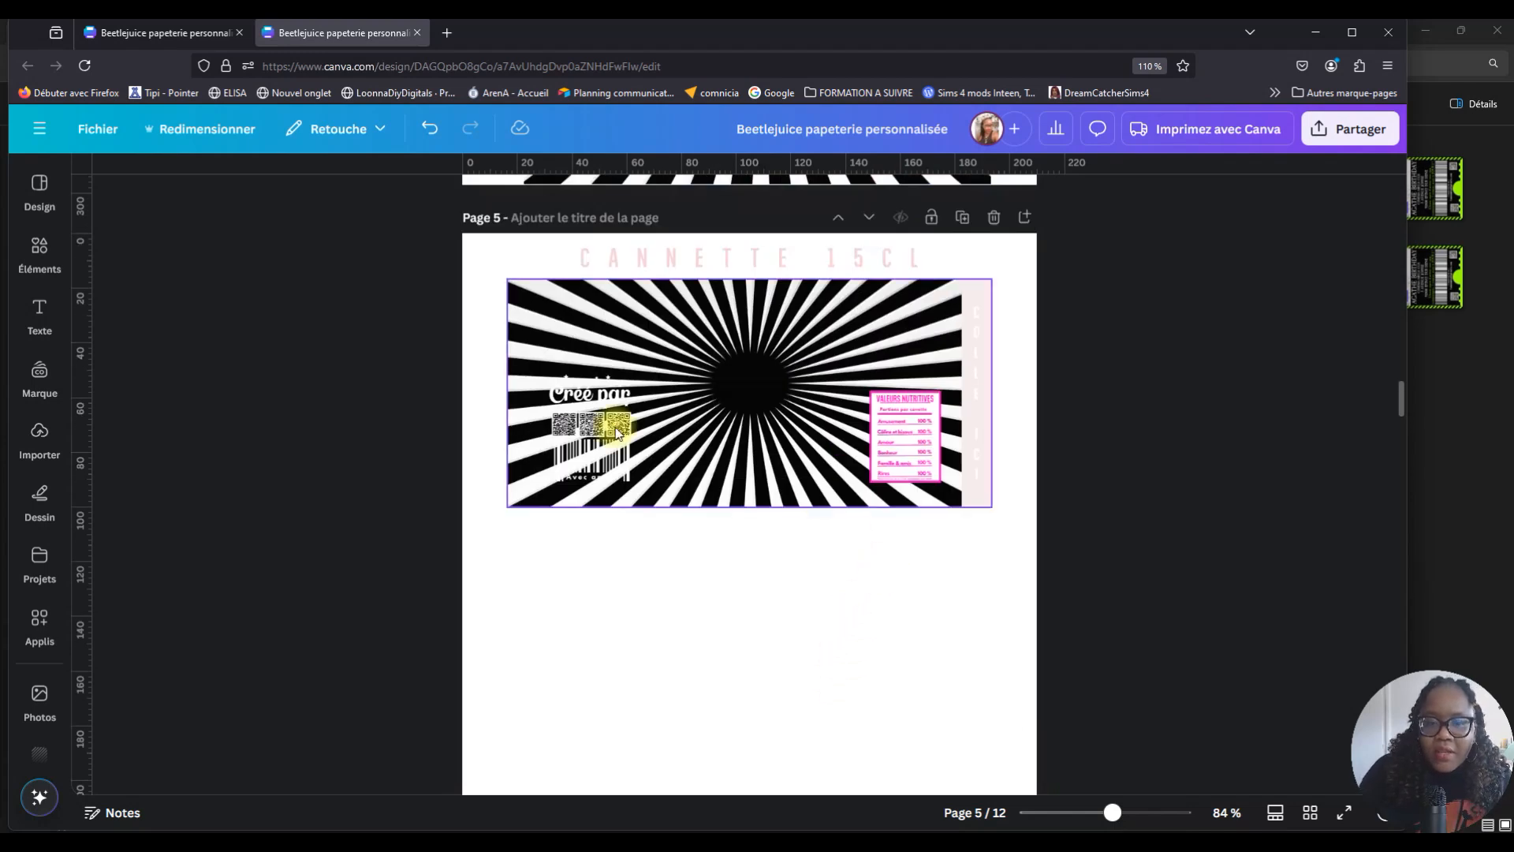
Delete the "CANNETTE 15CL" title above the remaining can label on page 5.
{"action": "left_click_drag", "start_coordinate": [473, 309], "coordinate": [896, 500]}
{"action": "left_click", "coordinate": [715, 443]}
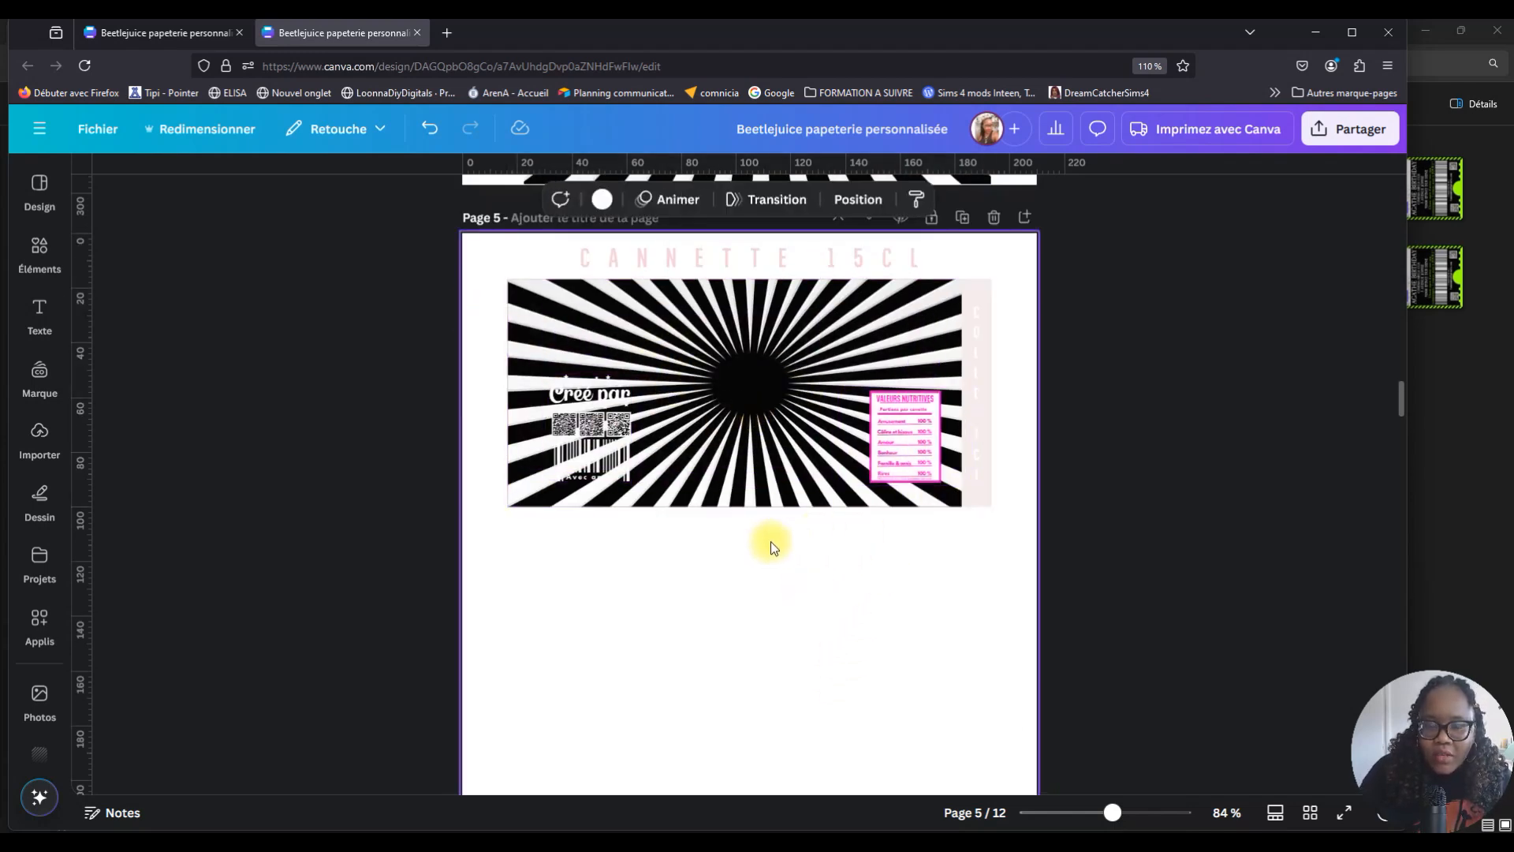
{"action": "scroll", "coordinate": [730, 570], "scroll_direction": "down", "scroll_amount": 5}
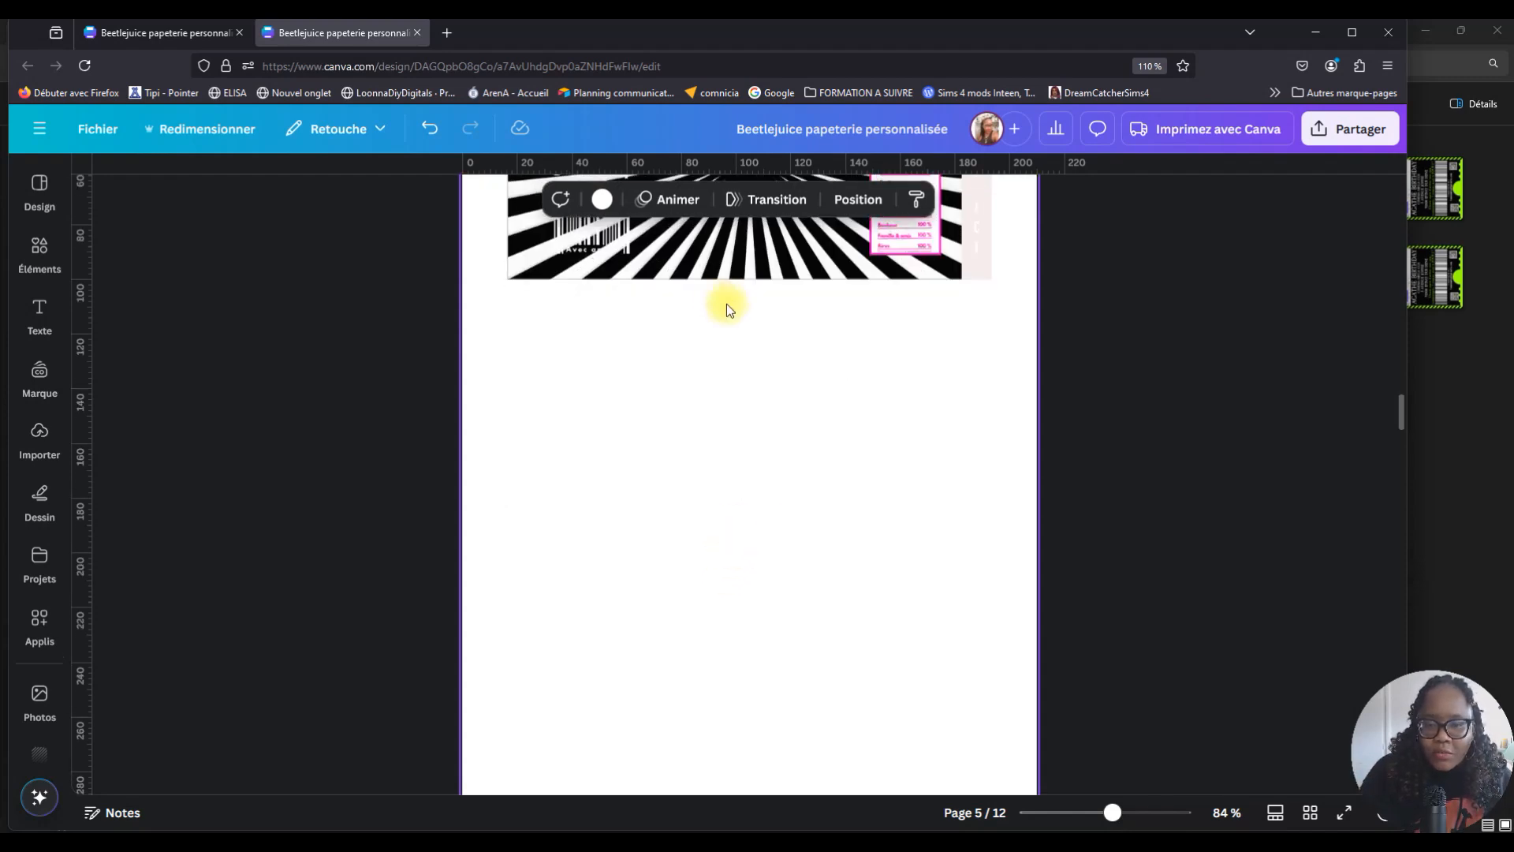
{"action": "scroll", "coordinate": [785, 481], "scroll_direction": "down", "scroll_amount": 5}
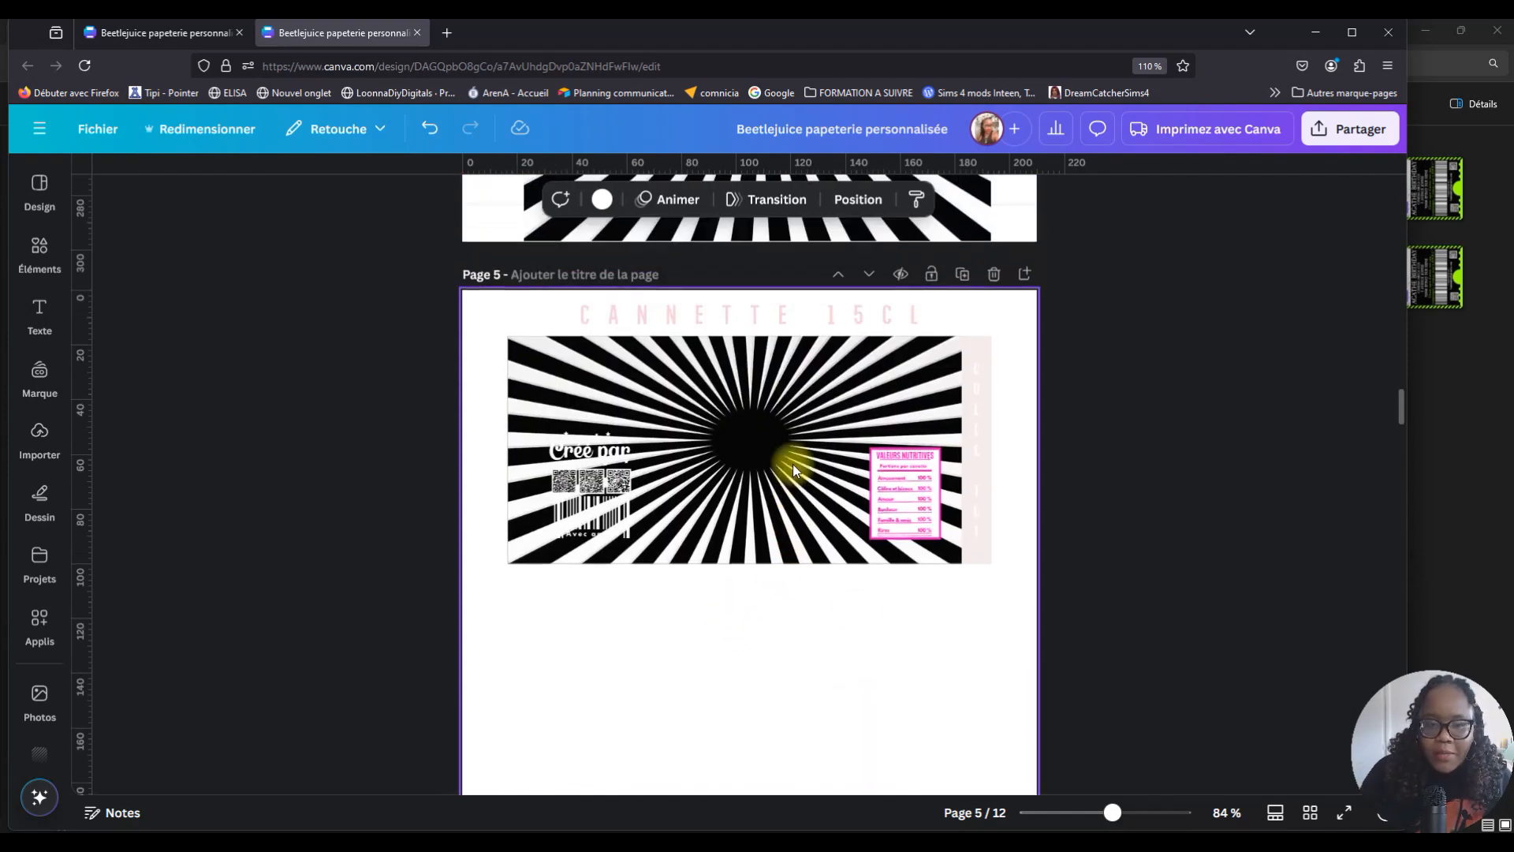
{"action": "left_click", "coordinate": [759, 319]}
{"action": "key", "text": "Delete"}
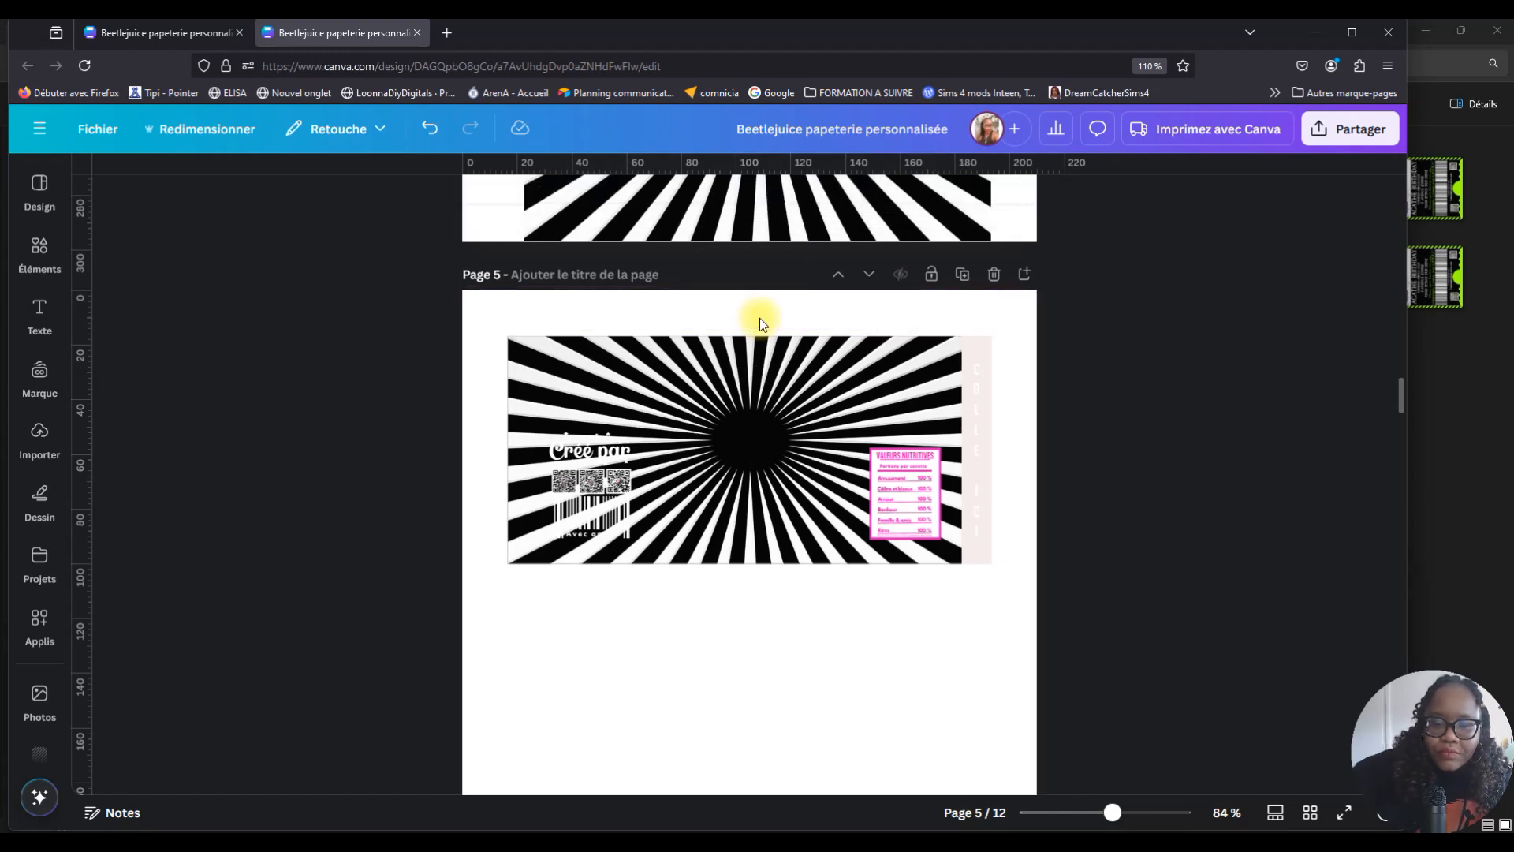
Delete both green bands and the "Haribo, c'est beau la vie..." tagline from the lower Haribo design on page 4.
{"action": "scroll", "coordinate": [921, 229], "scroll_direction": "up", "scroll_amount": 6}
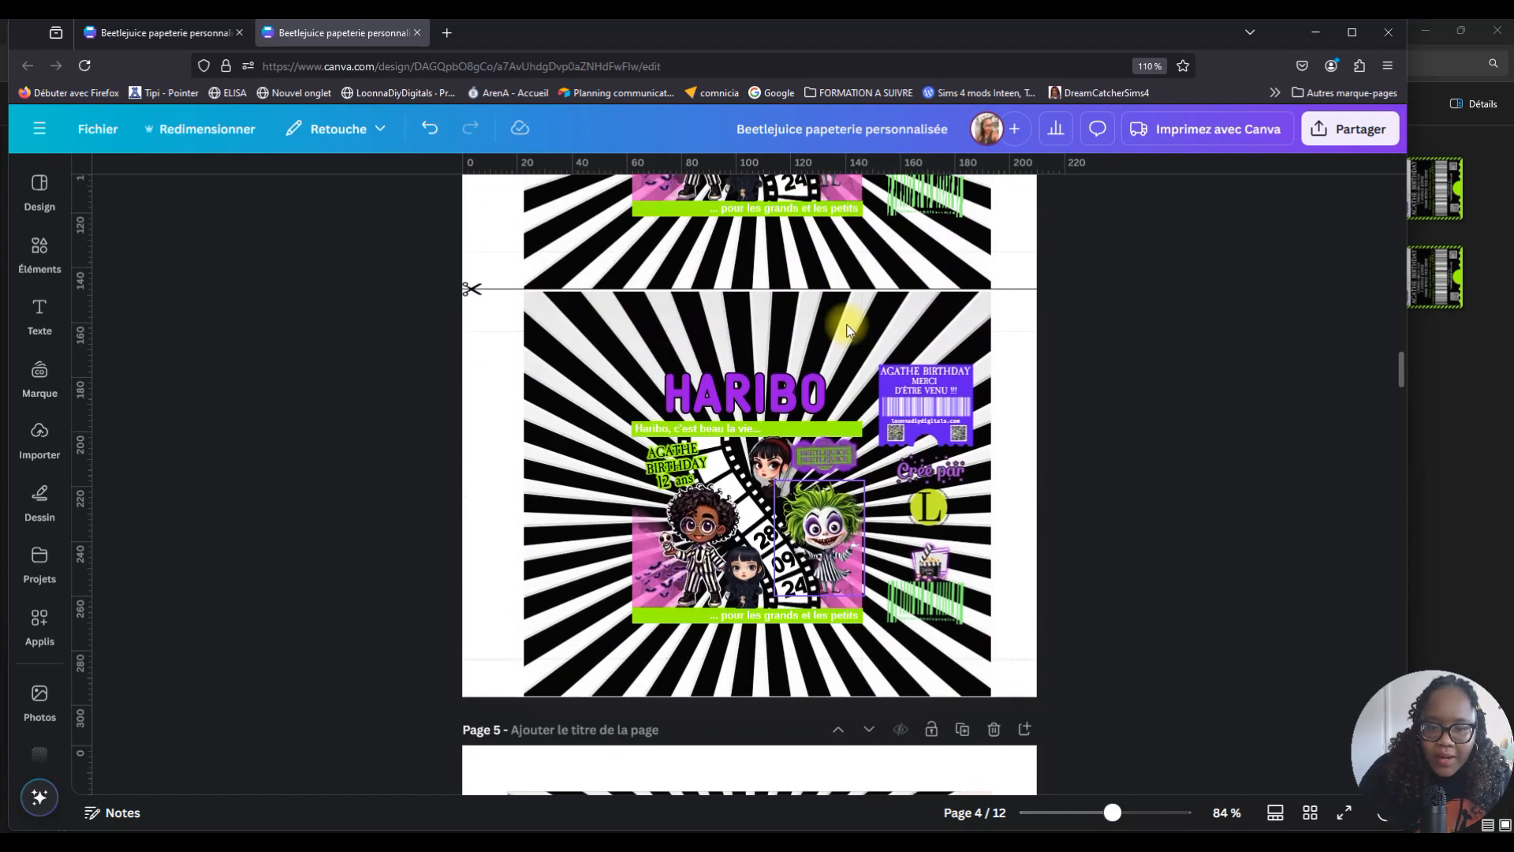
{"action": "scroll", "coordinate": [777, 377], "scroll_direction": "down", "scroll_amount": 2}
{"action": "scroll", "coordinate": [780, 372], "scroll_direction": "down", "scroll_amount": 2}
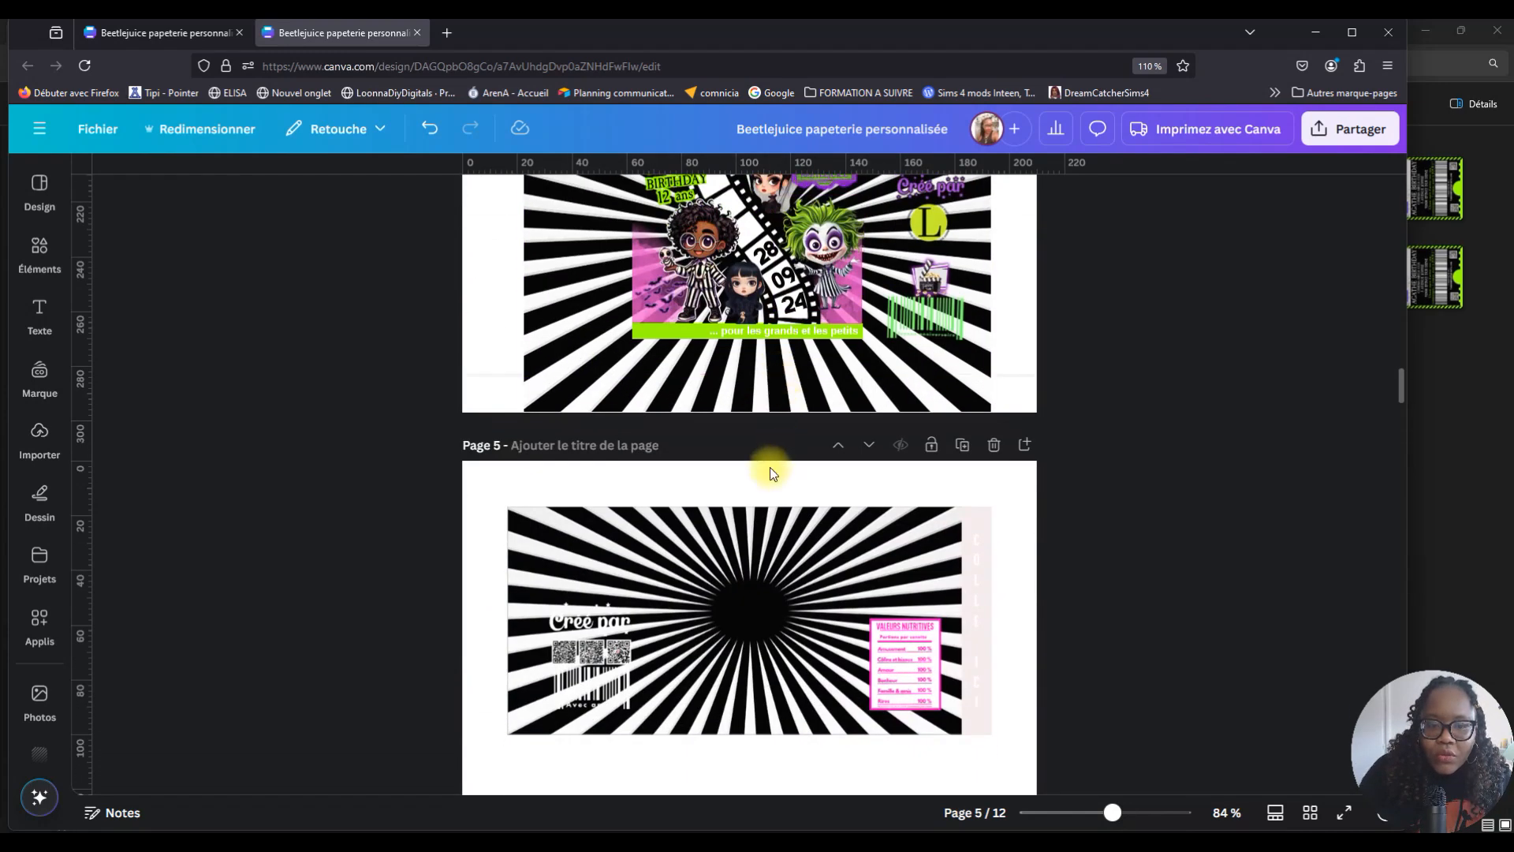
{"action": "scroll", "coordinate": [773, 434], "scroll_direction": "up", "scroll_amount": 1}
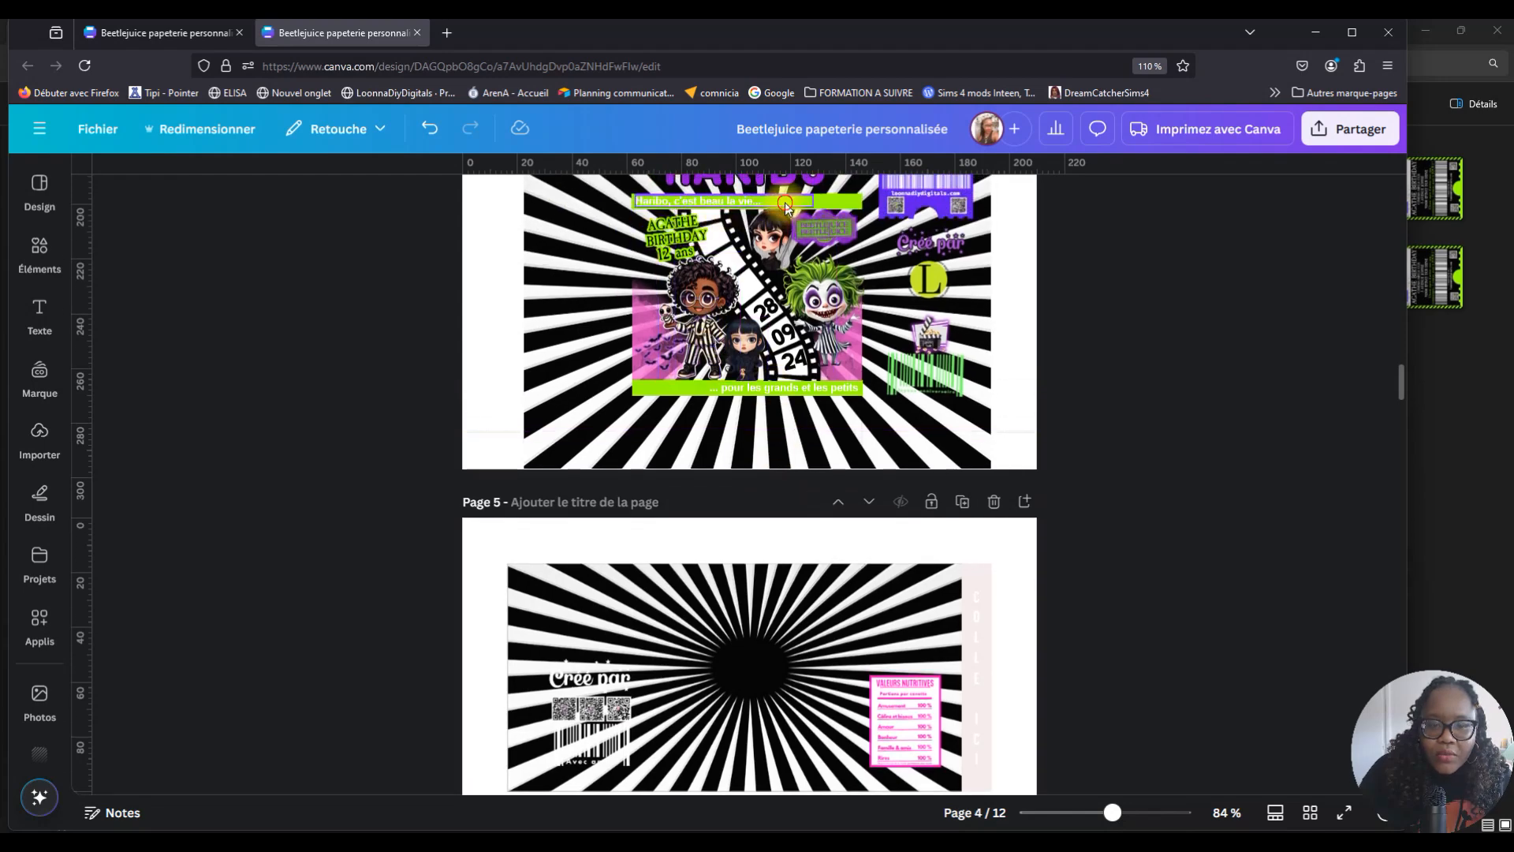
{"action": "left_click", "coordinate": [784, 202]}
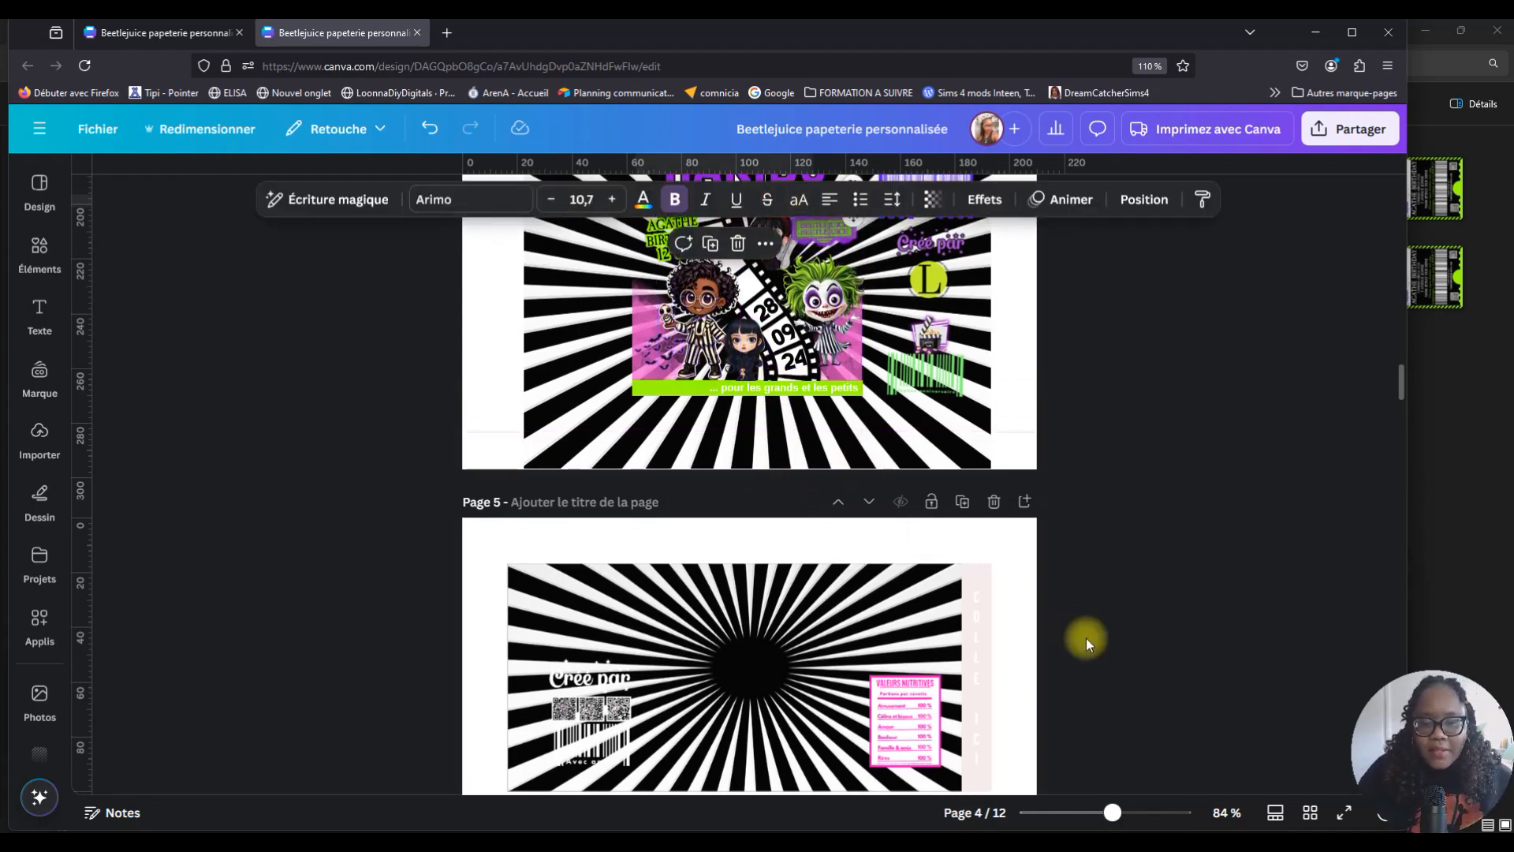
{"action": "left_click_drag", "start_coordinate": [1111, 814], "coordinate": [1130, 815]}
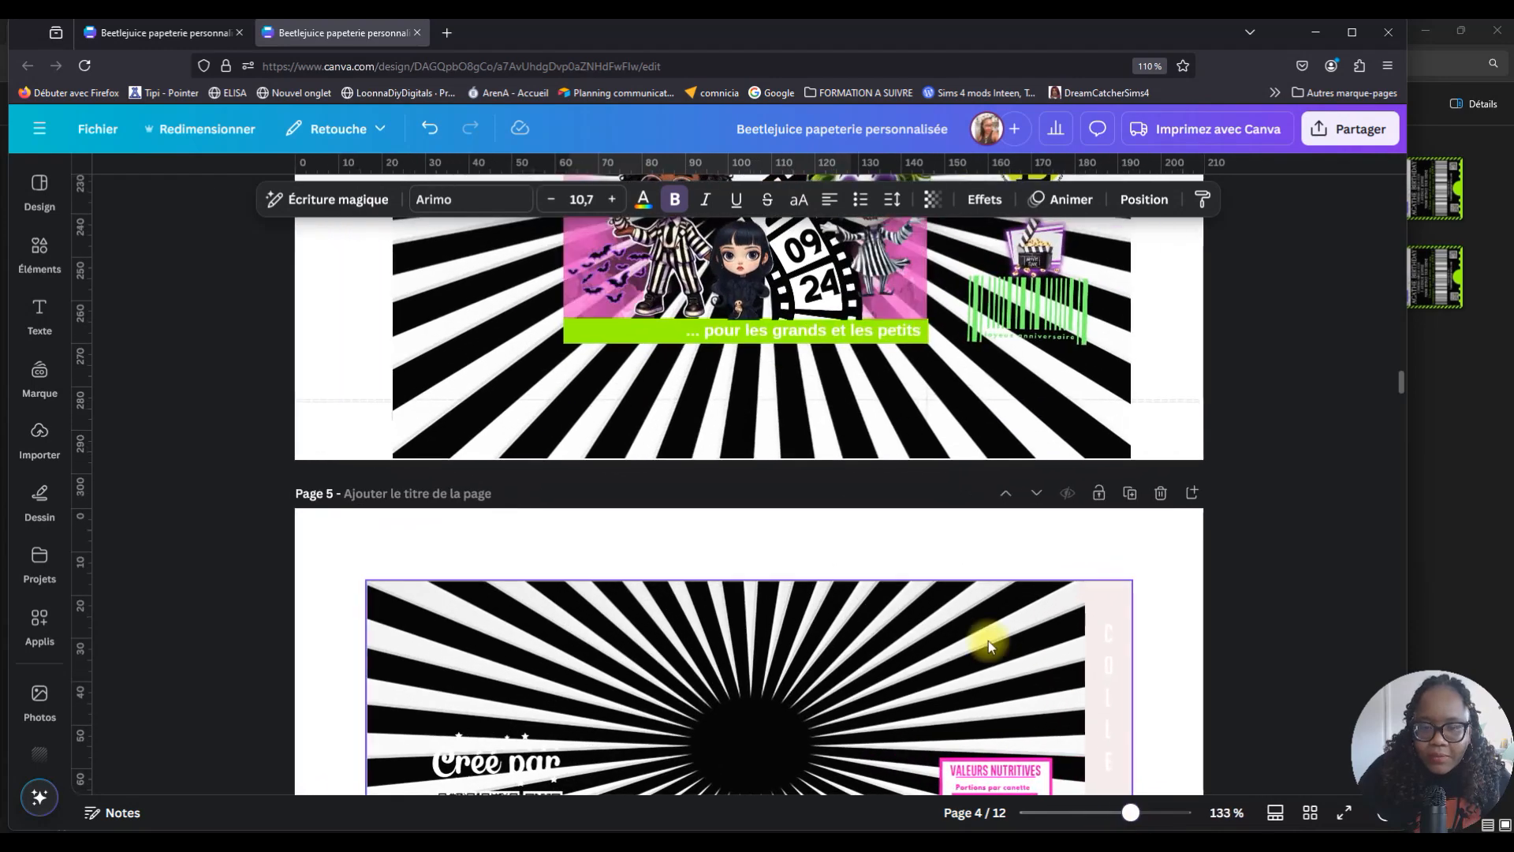
{"action": "scroll", "coordinate": [906, 571], "scroll_direction": "up", "scroll_amount": 5}
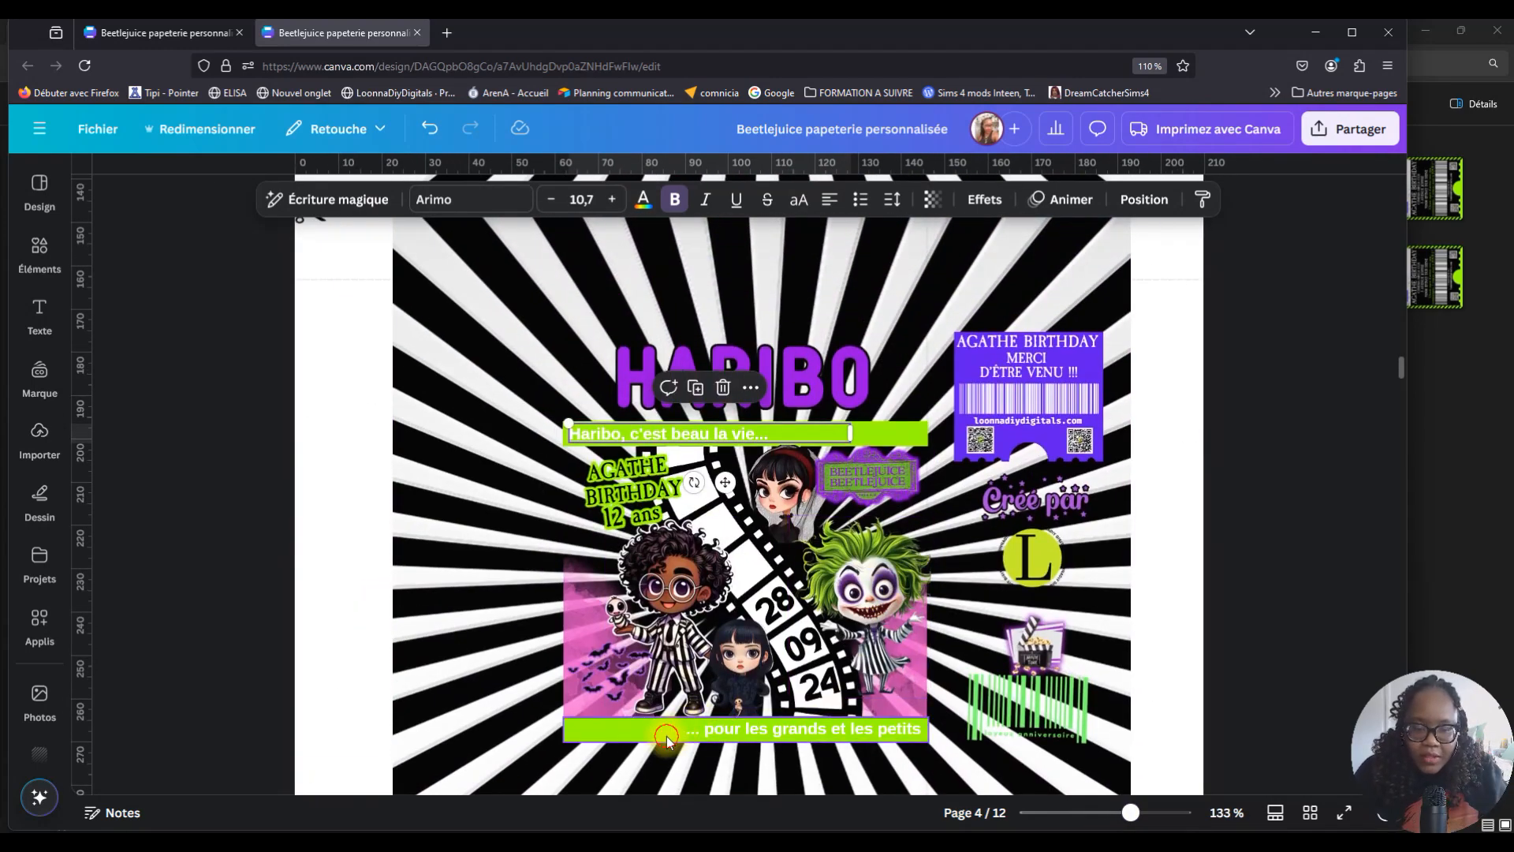
{"action": "left_click", "coordinate": [666, 737]}
{"action": "key", "text": "Delete"}
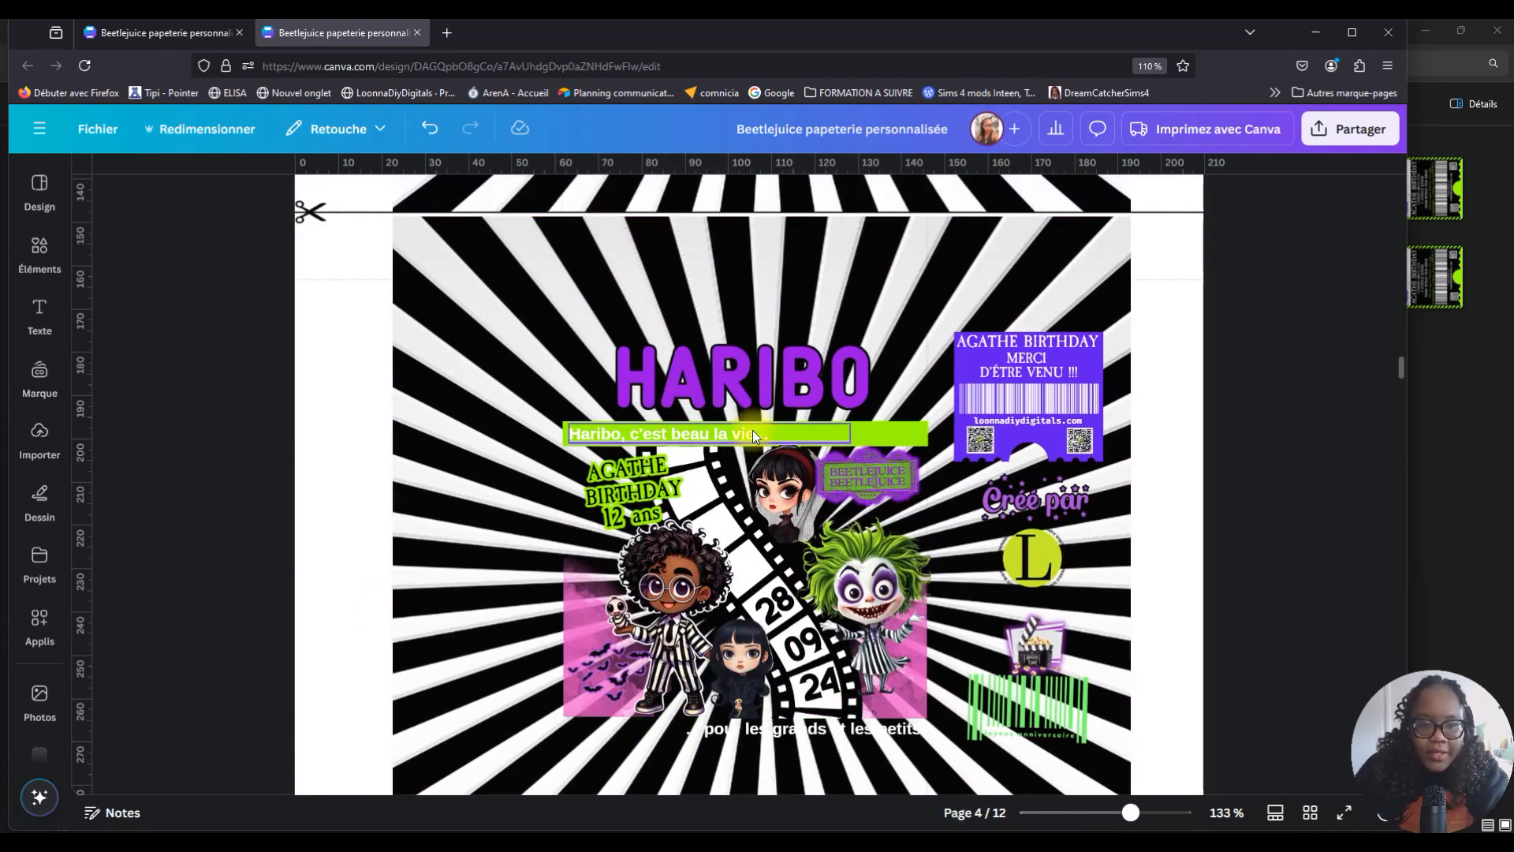
{"action": "left_click", "coordinate": [828, 441]}
{"action": "key", "text": "Delete"}
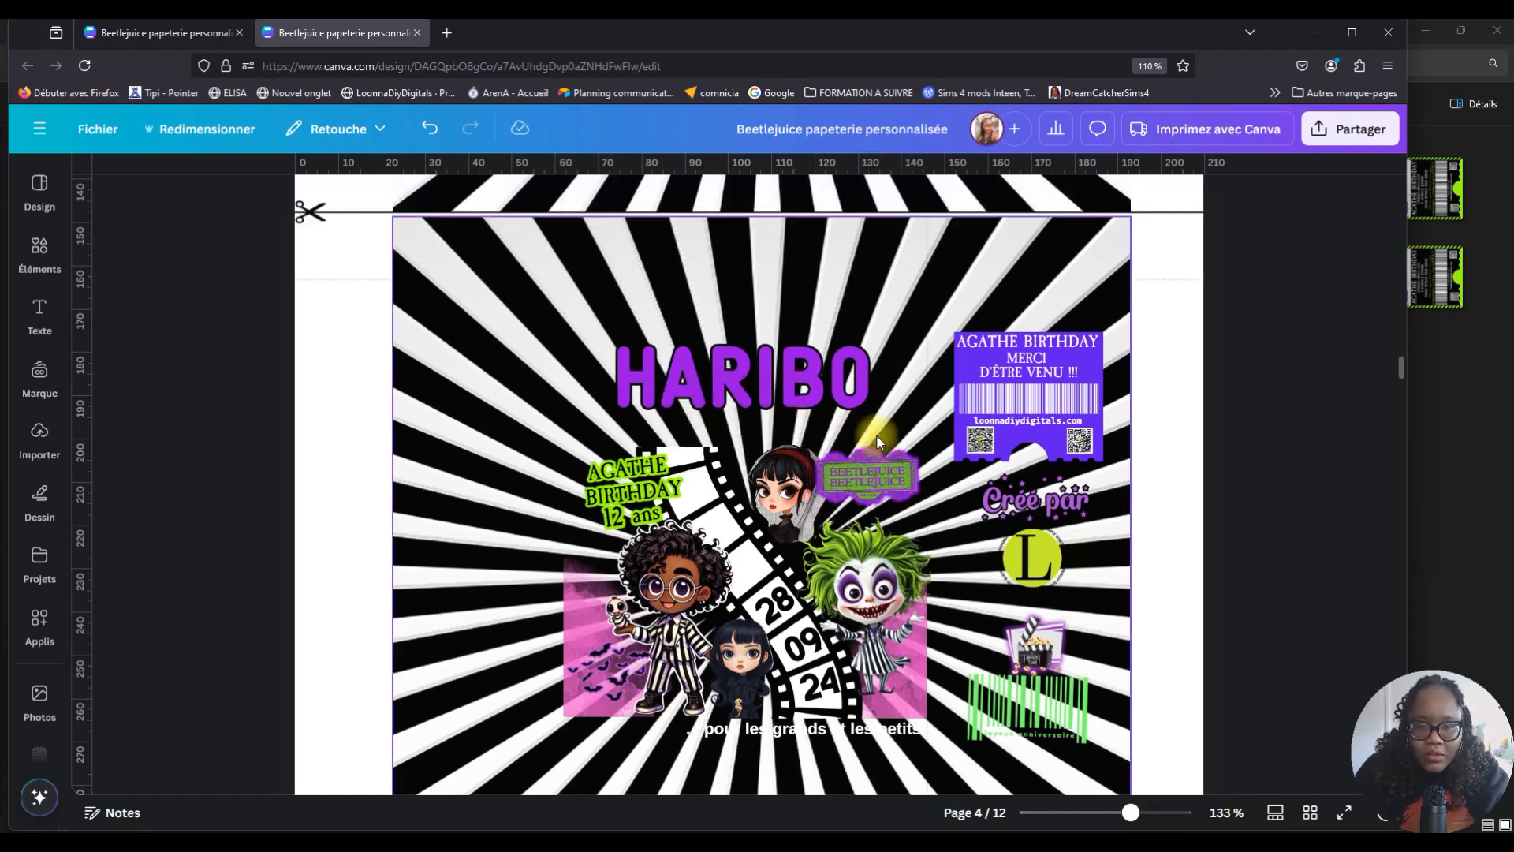
Delete the "HARIBO" title and the "... pour les grands et les petits" tagline from the lower design on page 4.
{"action": "left_click", "coordinate": [806, 381]}
{"action": "key", "text": "Delete"}
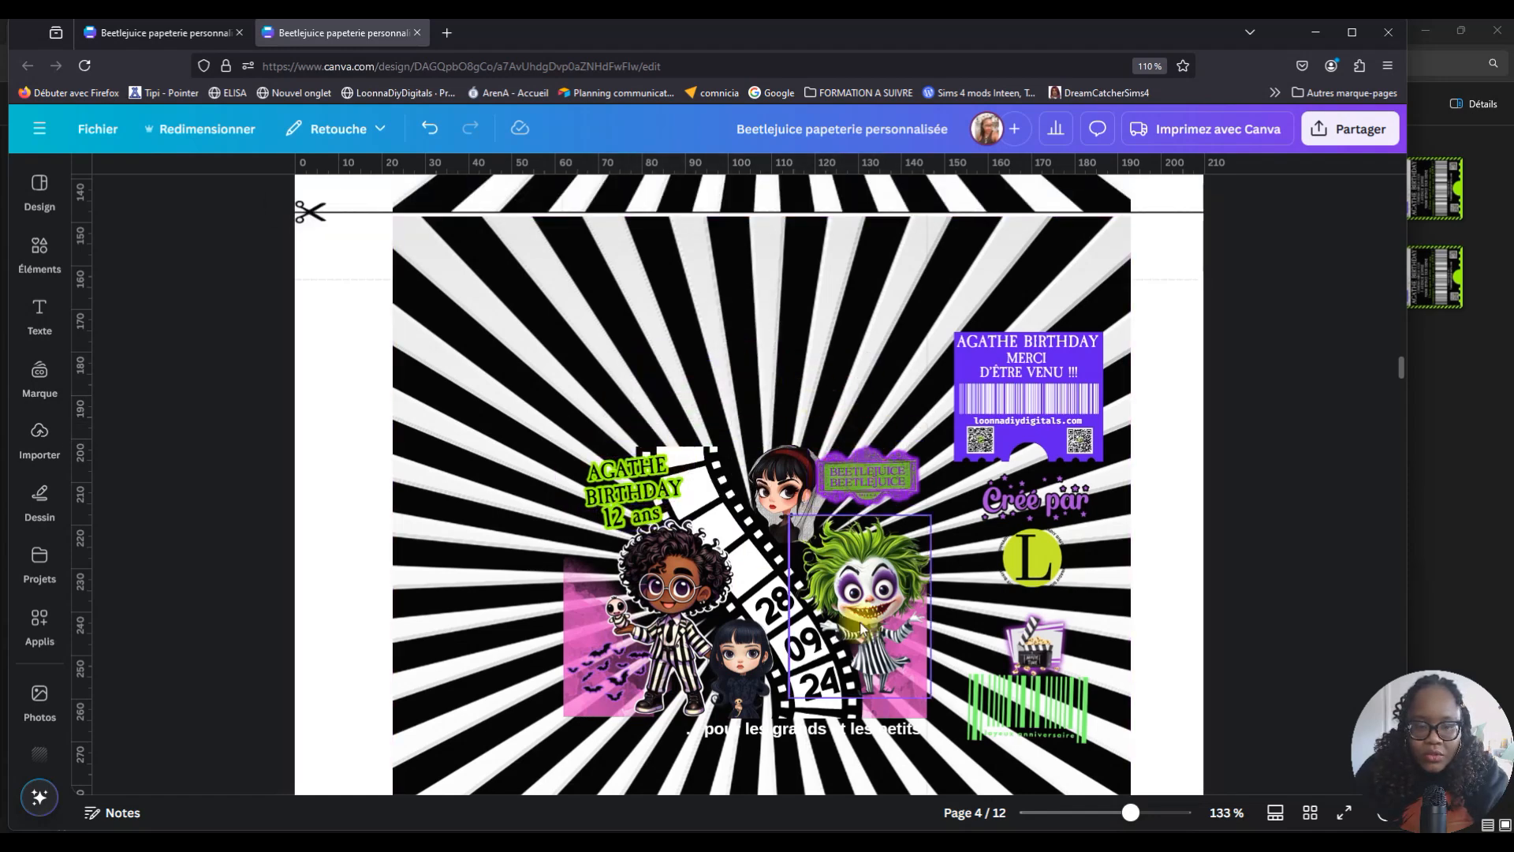
{"action": "left_click", "coordinate": [840, 734]}
{"action": "key", "text": "Delete"}
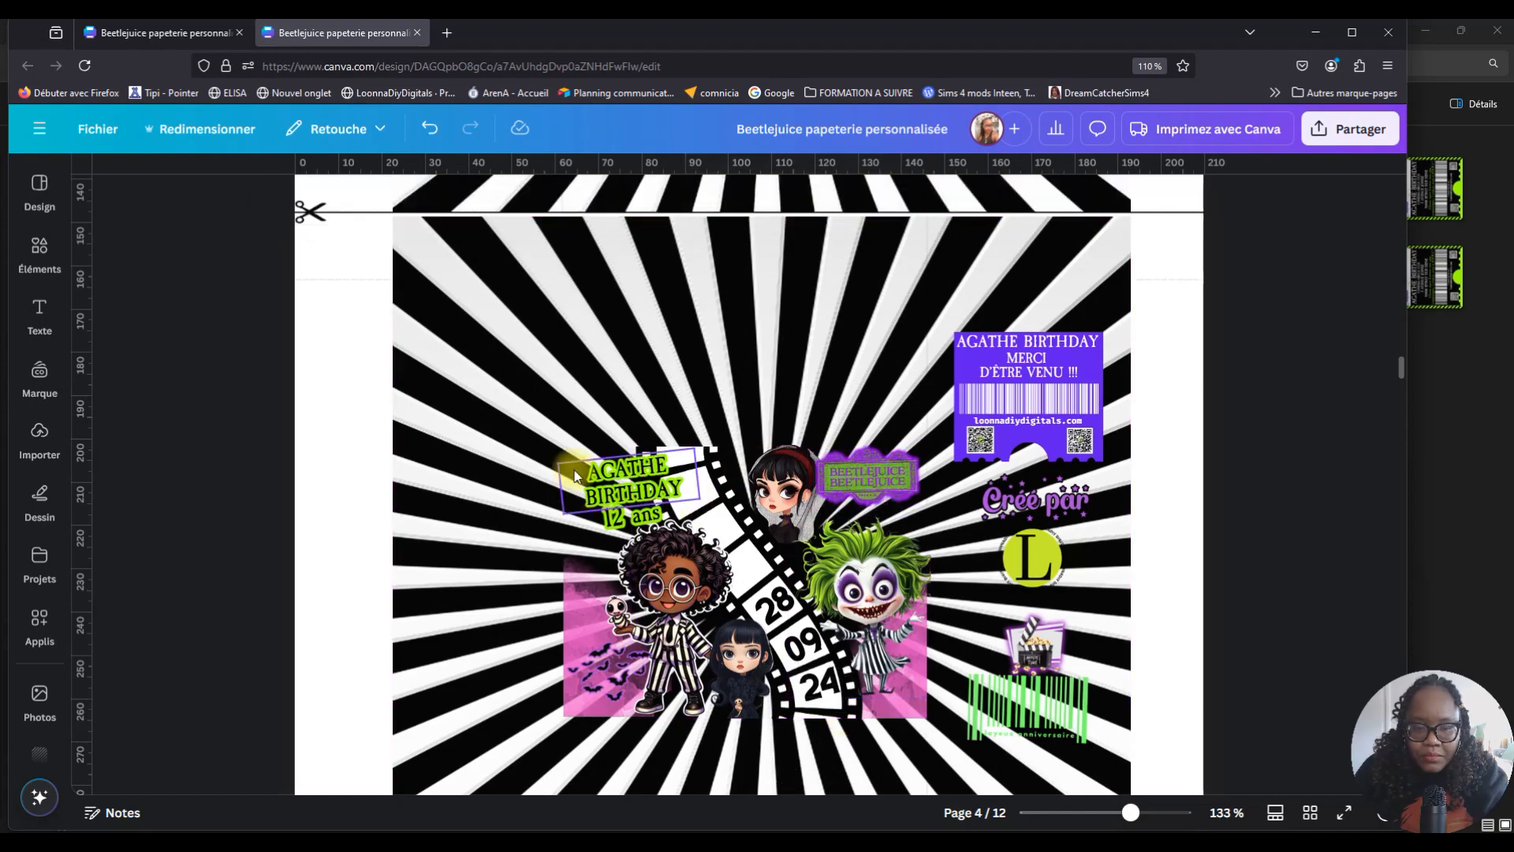
Delete the lower Haribo design's sunburst background, group its central illustration elements and move the group down towards page 5.
{"action": "left_click_drag", "start_coordinate": [569, 442], "coordinate": [616, 468]}
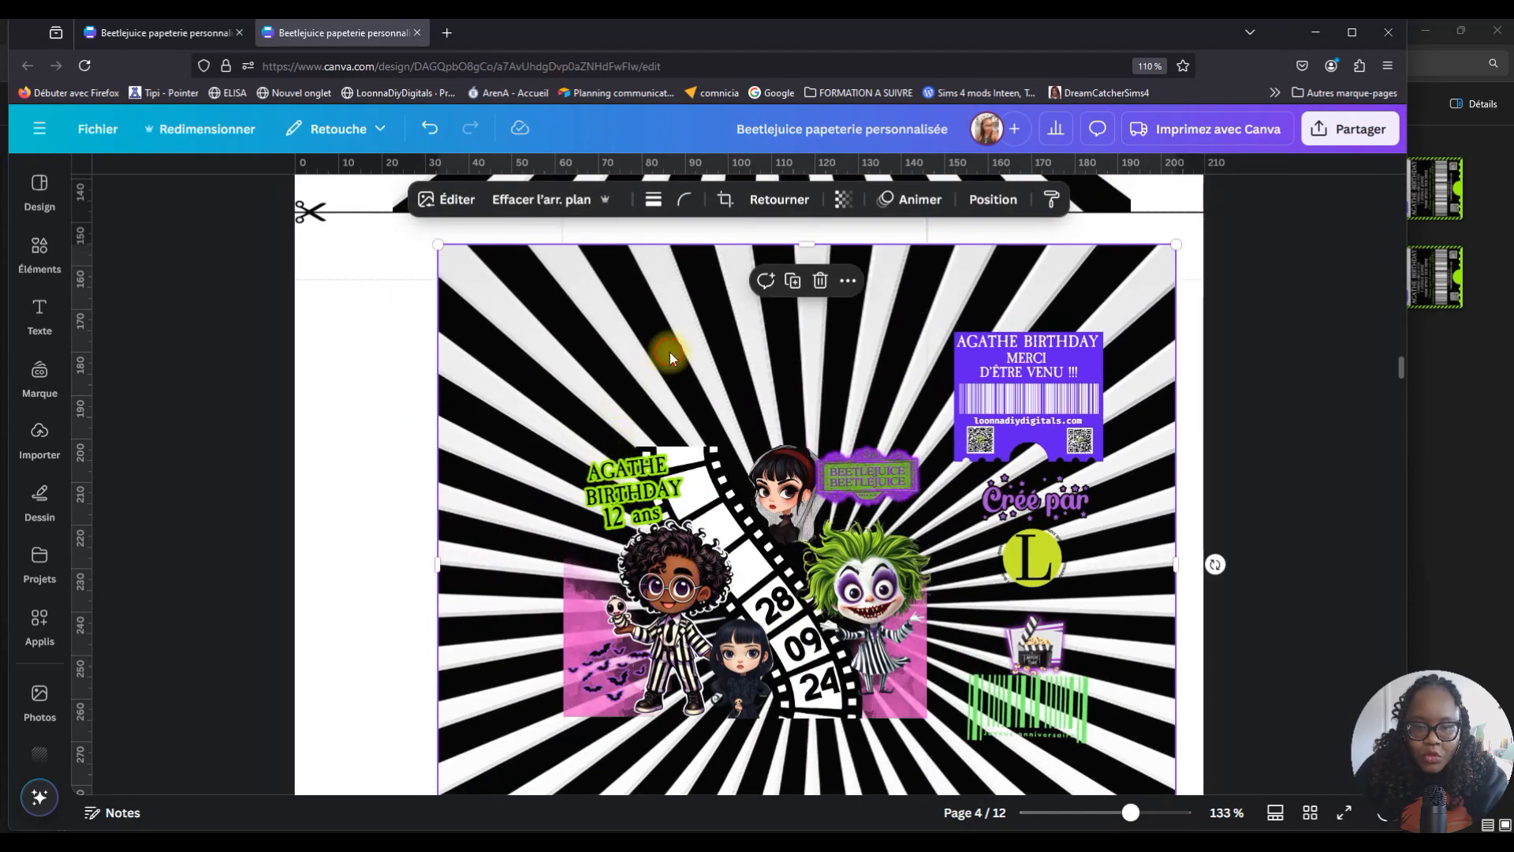
{"action": "key", "text": "Delete"}
{"action": "left_click_drag", "start_coordinate": [583, 419], "coordinate": [899, 733]}
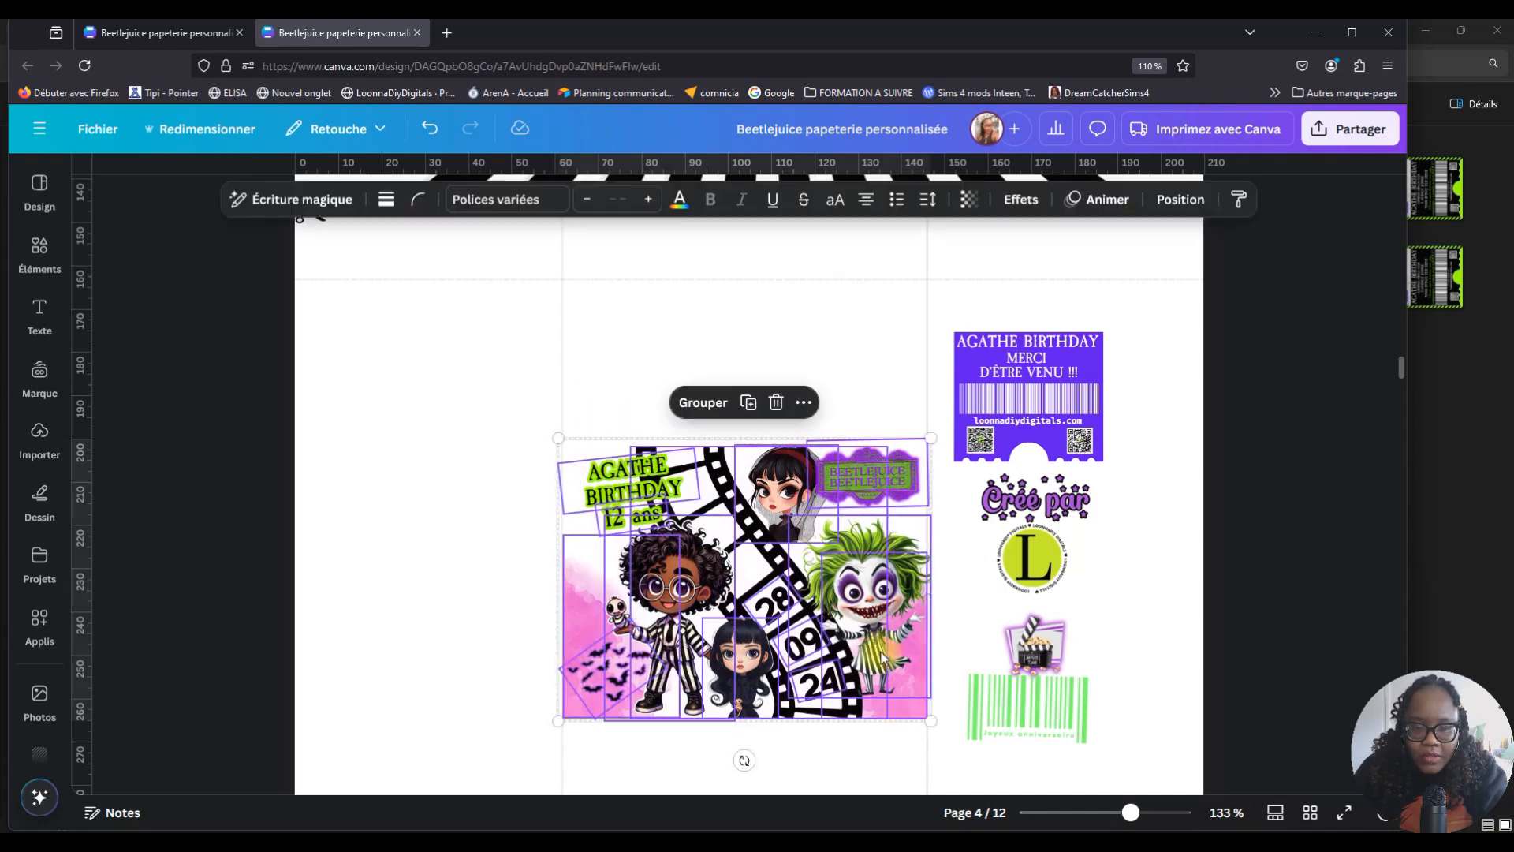
{"action": "left_click", "coordinate": [712, 402]}
{"action": "scroll", "coordinate": [725, 369], "scroll_direction": "down", "scroll_amount": 5}
{"action": "left_click_drag", "start_coordinate": [745, 272], "coordinate": [770, 375]}
{"action": "scroll", "coordinate": [767, 565], "scroll_direction": "down", "scroll_amount": 3}
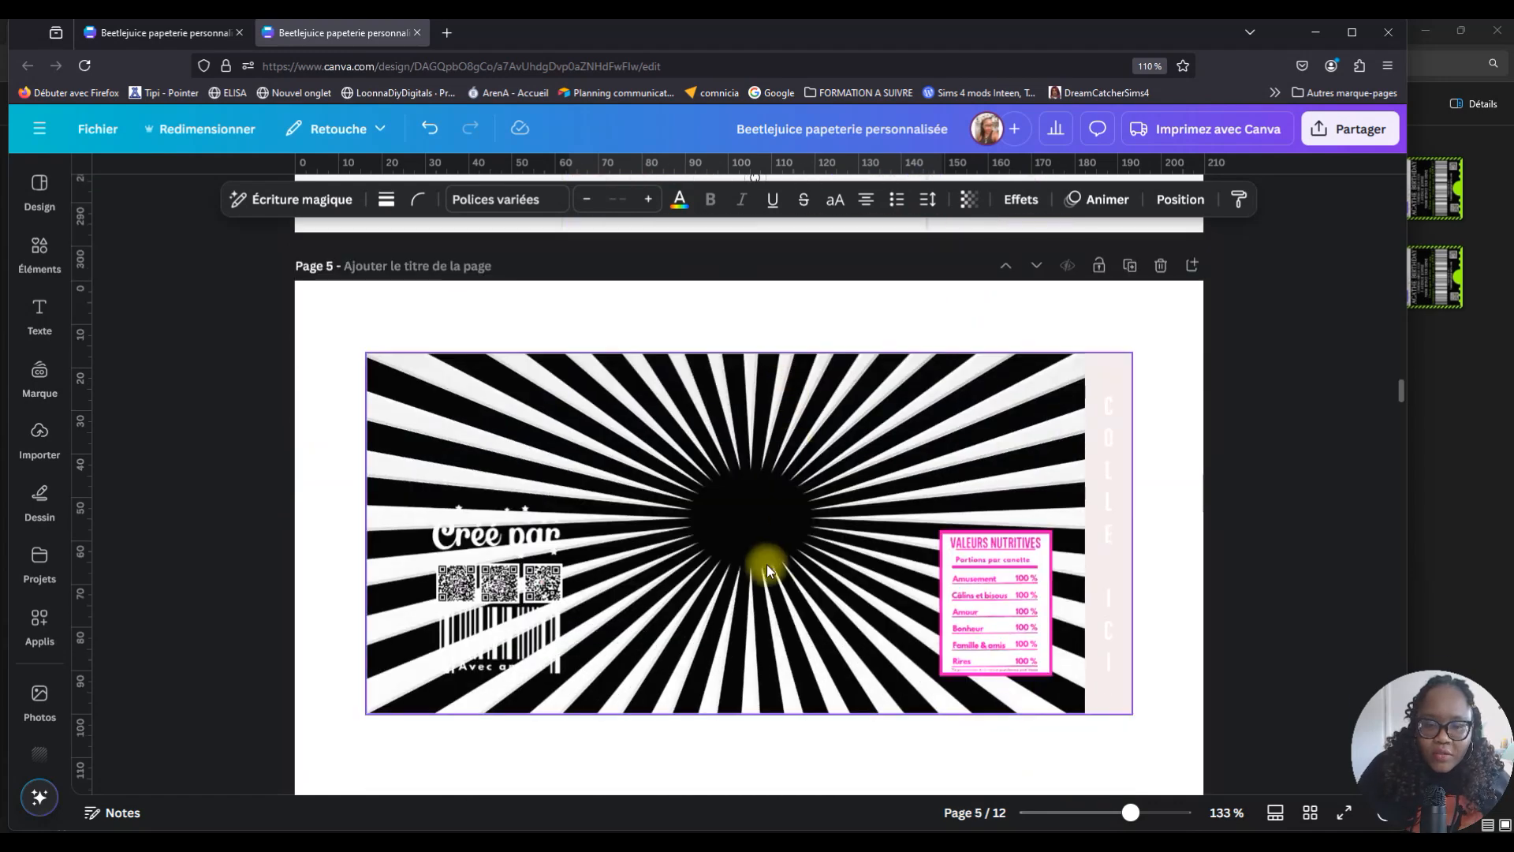
Lock the sunburst frame of the can label on page 5.
{"action": "left_click", "coordinate": [752, 453]}
{"action": "left_click", "coordinate": [793, 318]}
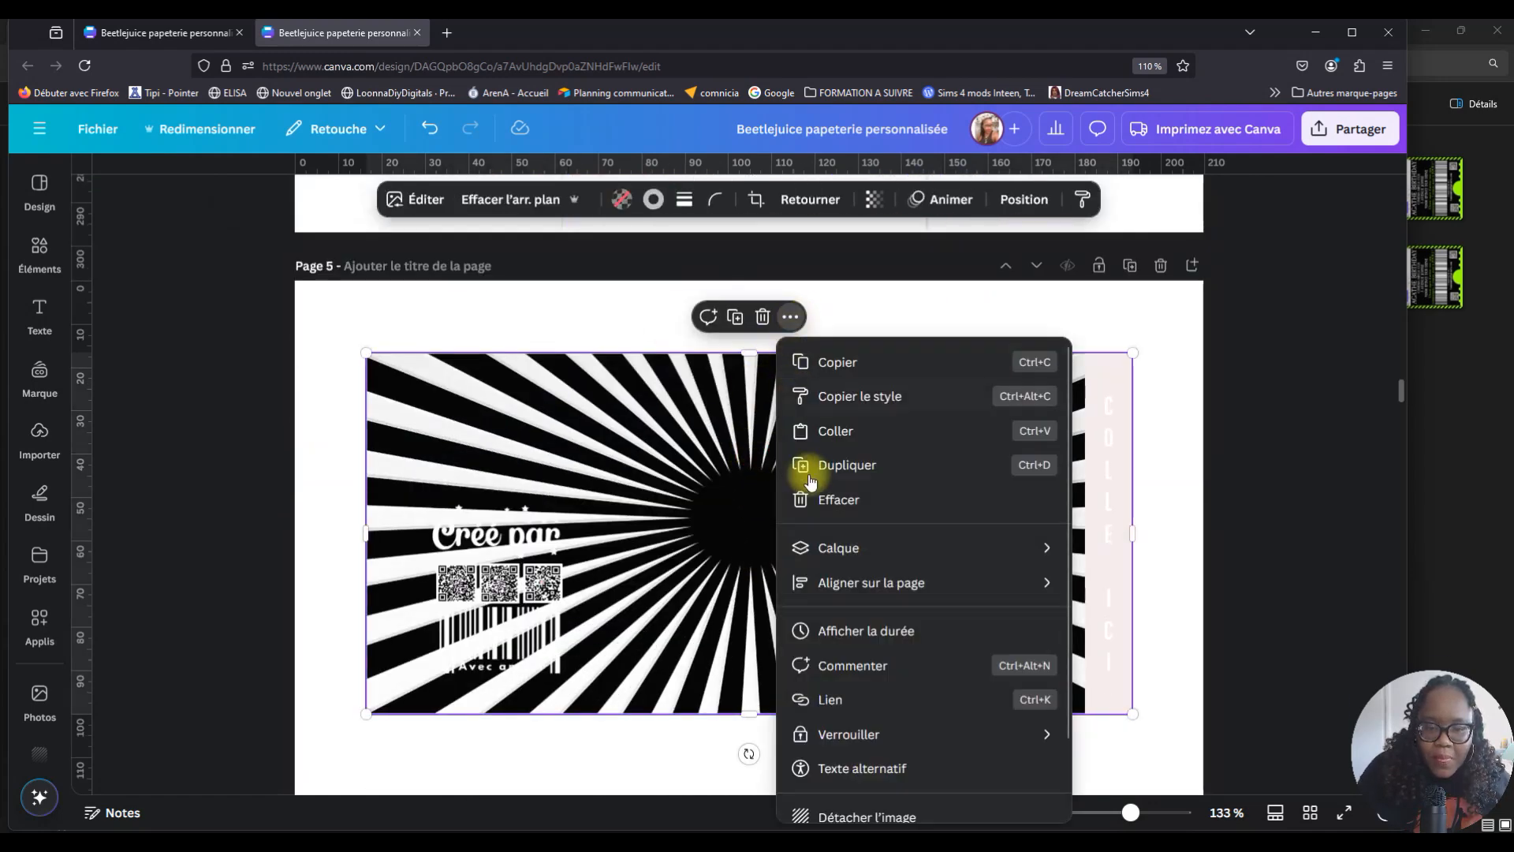
{"action": "mouse_move", "coordinate": [845, 733]}
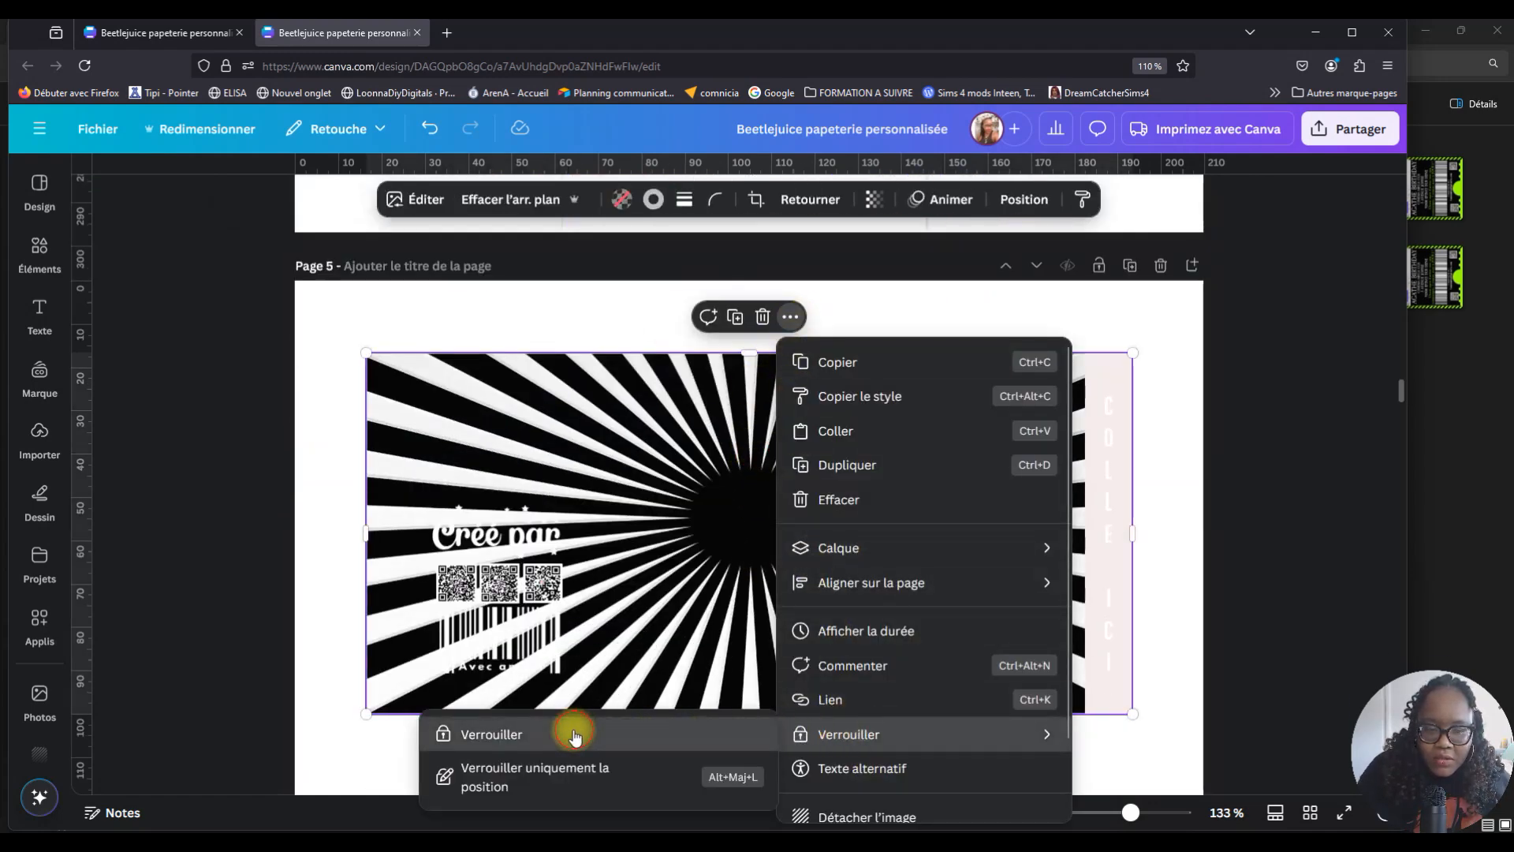
{"action": "left_click", "coordinate": [676, 737]}
Place the grouped illustration at the bottom centre of the can label, scale it down and ungroup it.
{"action": "scroll", "coordinate": [663, 587], "scroll_direction": "up", "scroll_amount": 3}
{"action": "left_click_drag", "start_coordinate": [760, 367], "coordinate": [791, 601]}
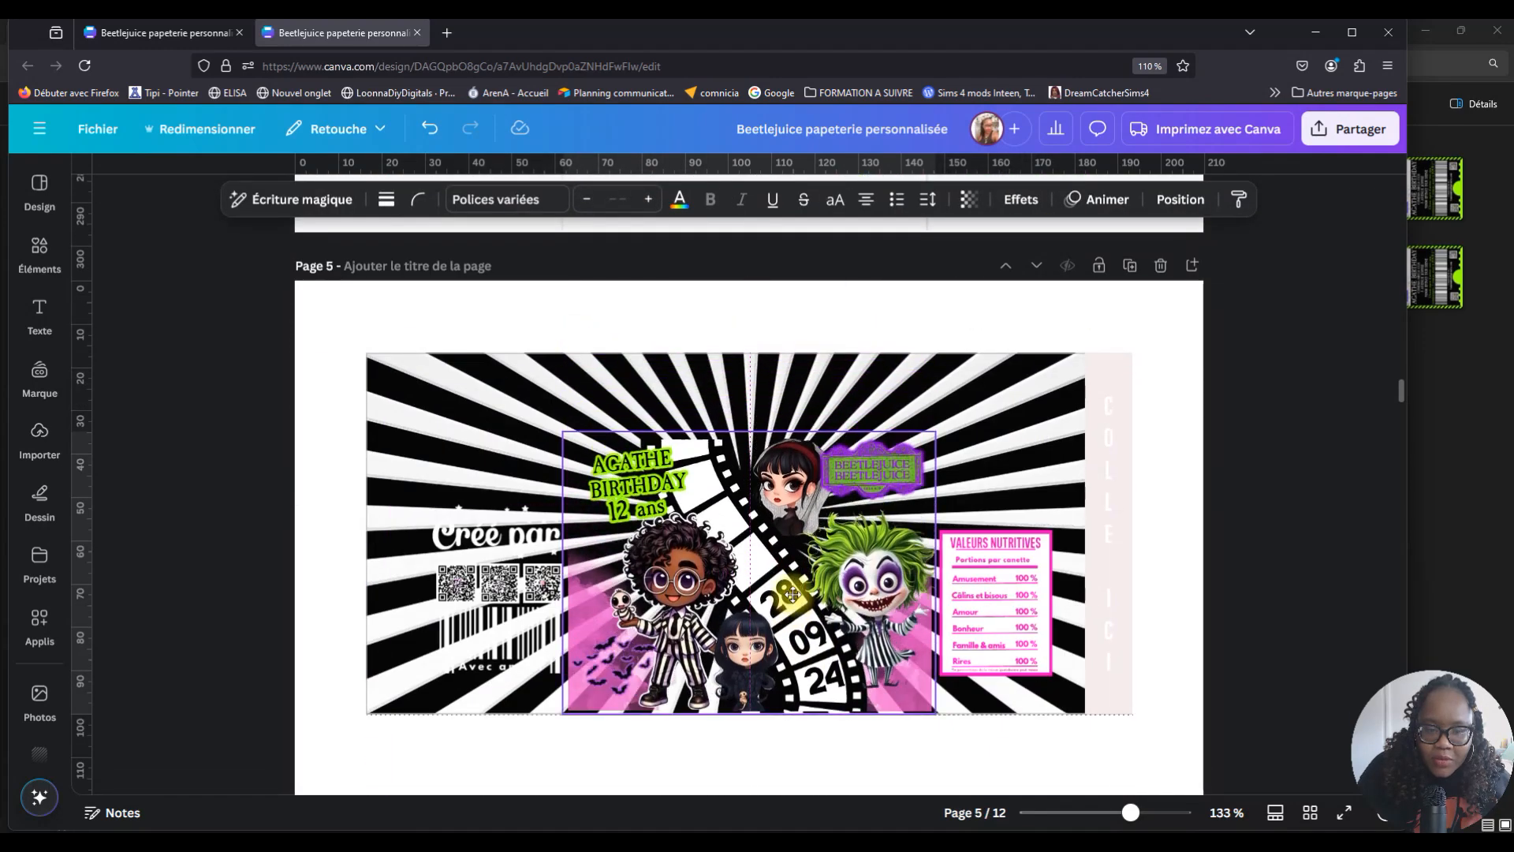
{"action": "left_click_drag", "start_coordinate": [915, 440], "coordinate": [881, 475]}
{"action": "left_click_drag", "start_coordinate": [821, 592], "coordinate": [829, 550]}
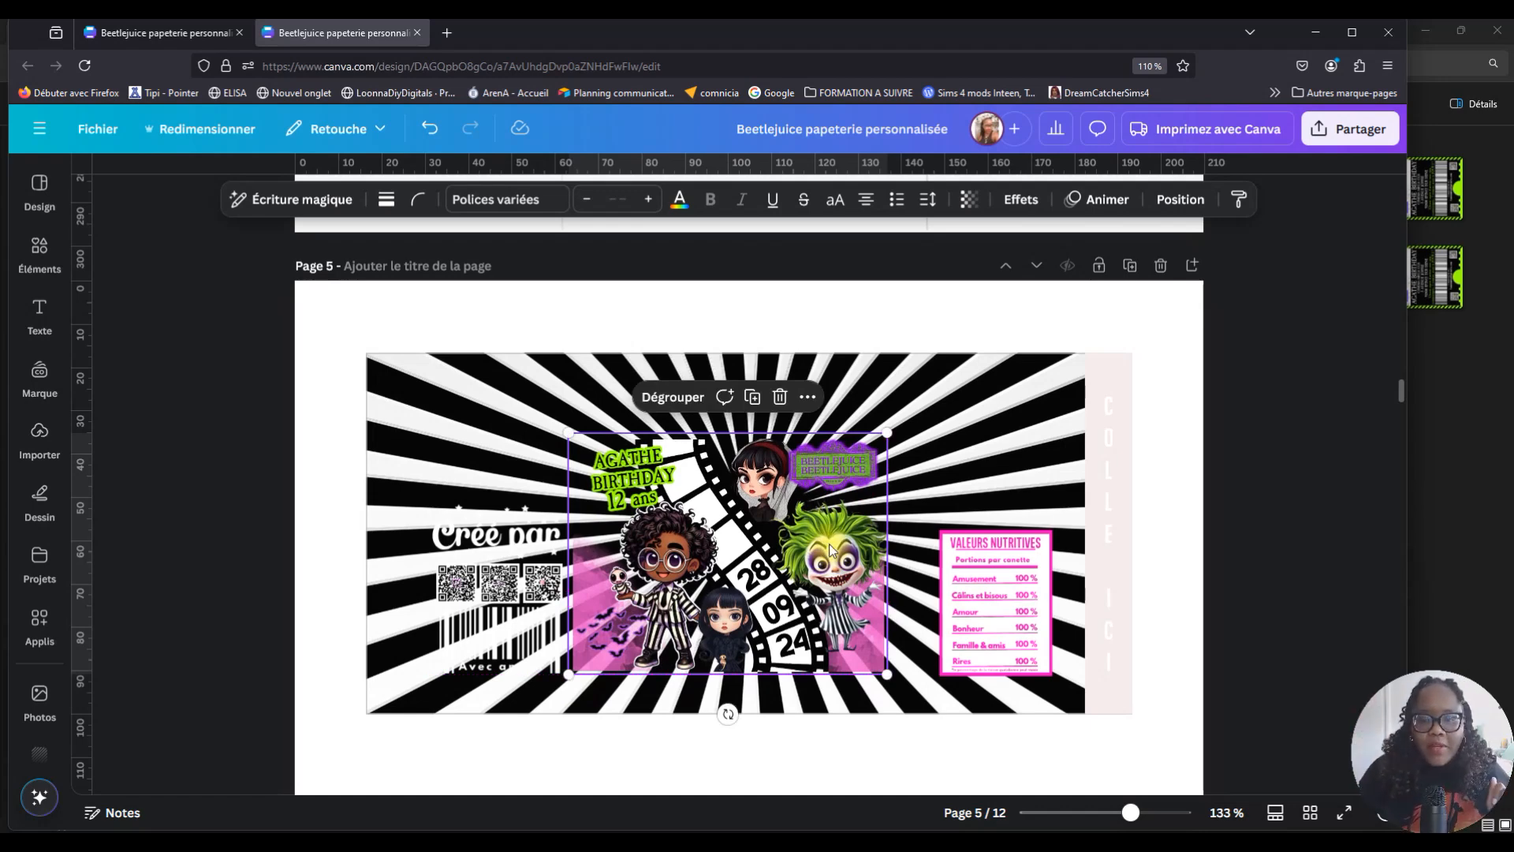
{"action": "left_click_drag", "start_coordinate": [755, 574], "coordinate": [759, 614]}
{"action": "left_click_drag", "start_coordinate": [892, 472], "coordinate": [865, 411]}
{"action": "left_click", "coordinate": [700, 427]}
{"action": "left_click", "coordinate": [590, 319]}
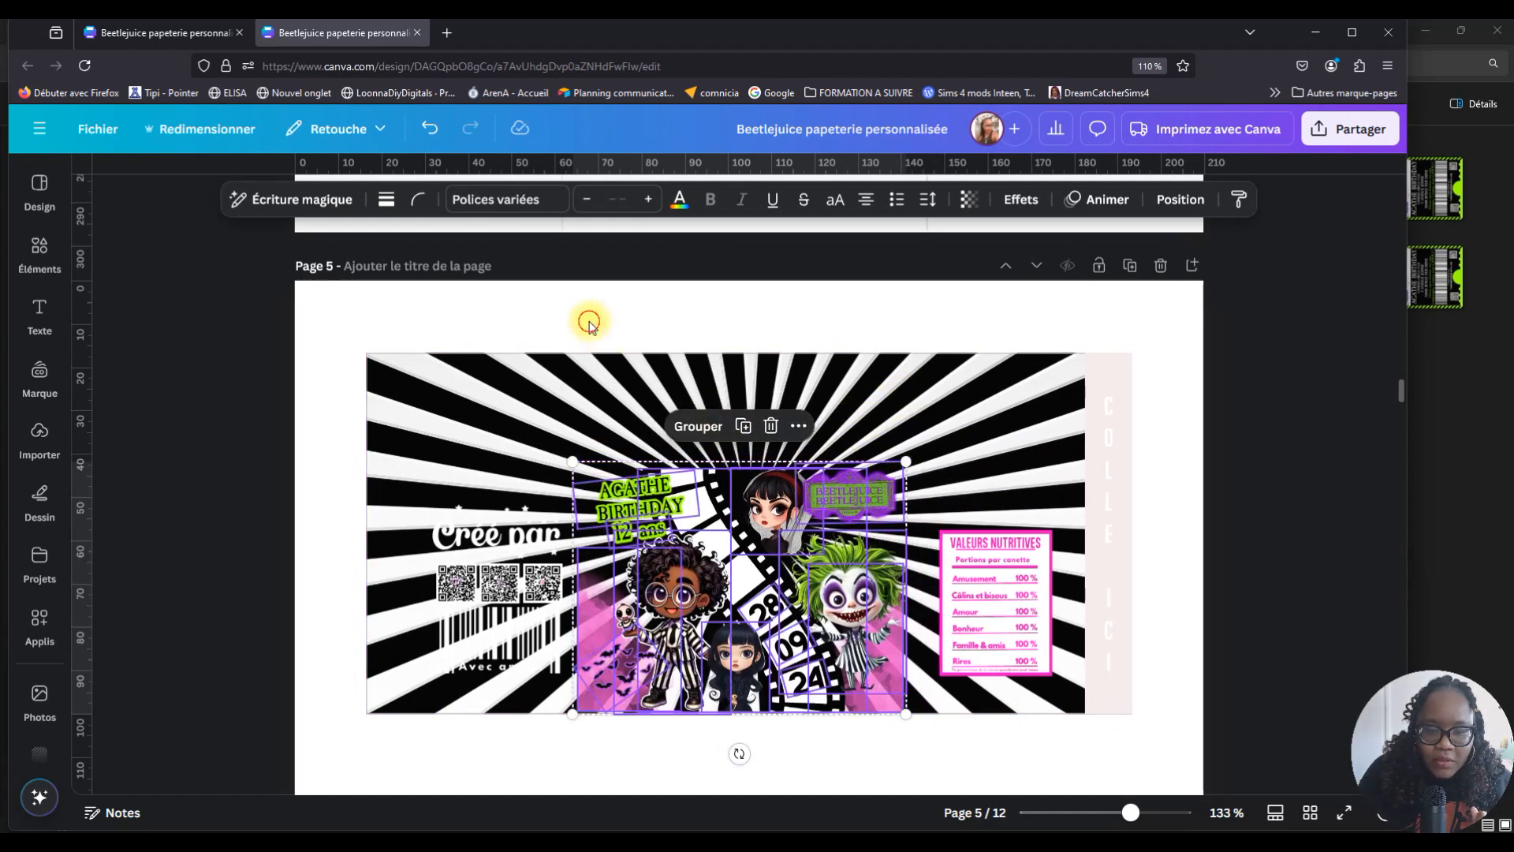
Enlarge the film strip to the can label's full height and shift it towards the label's left half.
{"action": "left_click", "coordinate": [692, 485]}
{"action": "left_click", "coordinate": [720, 508]}
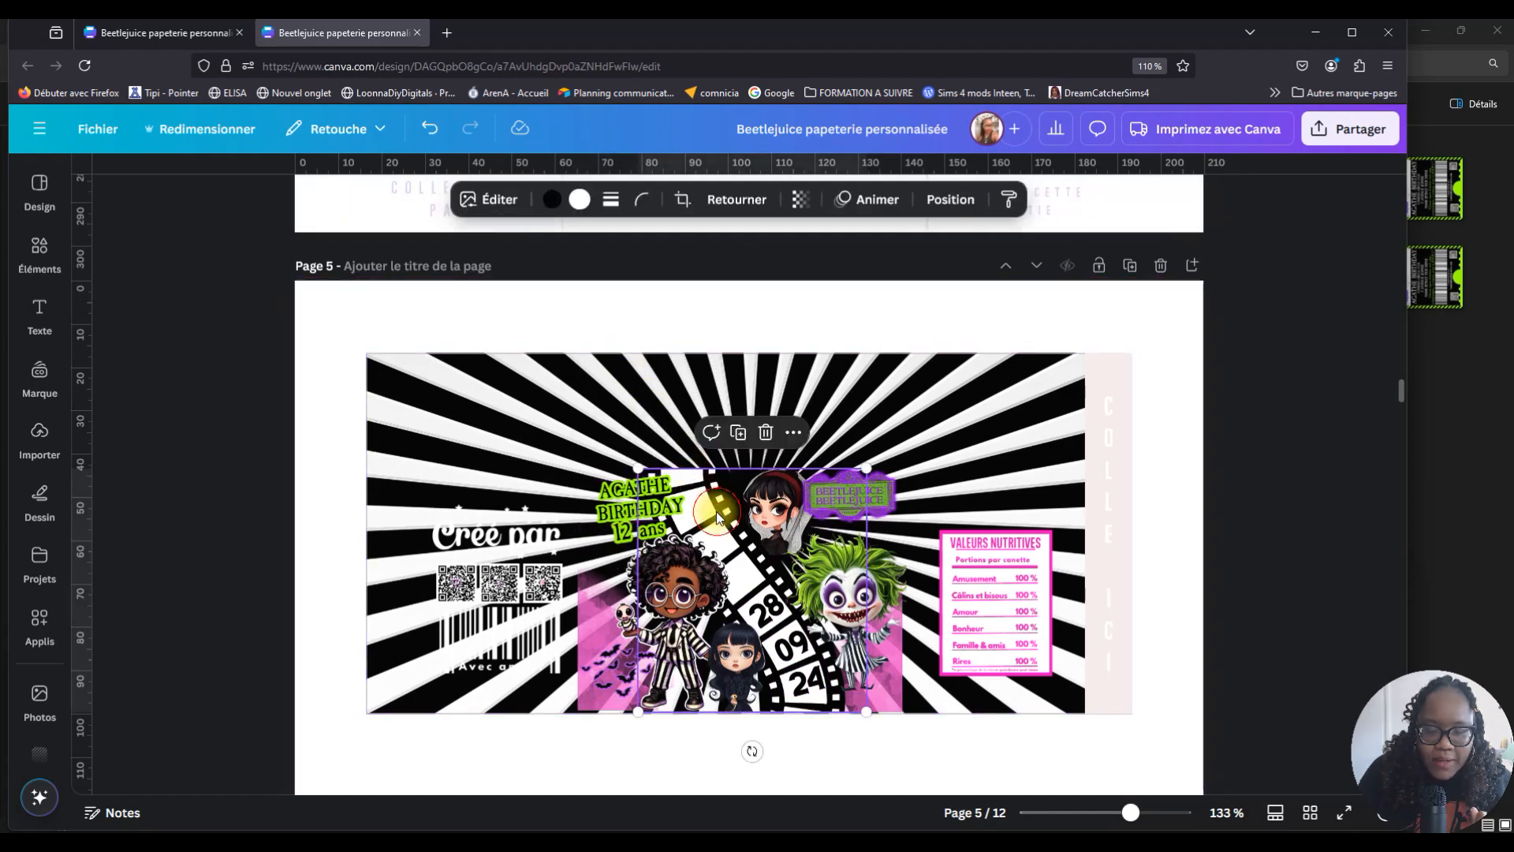
{"action": "left_click", "coordinate": [862, 381]}
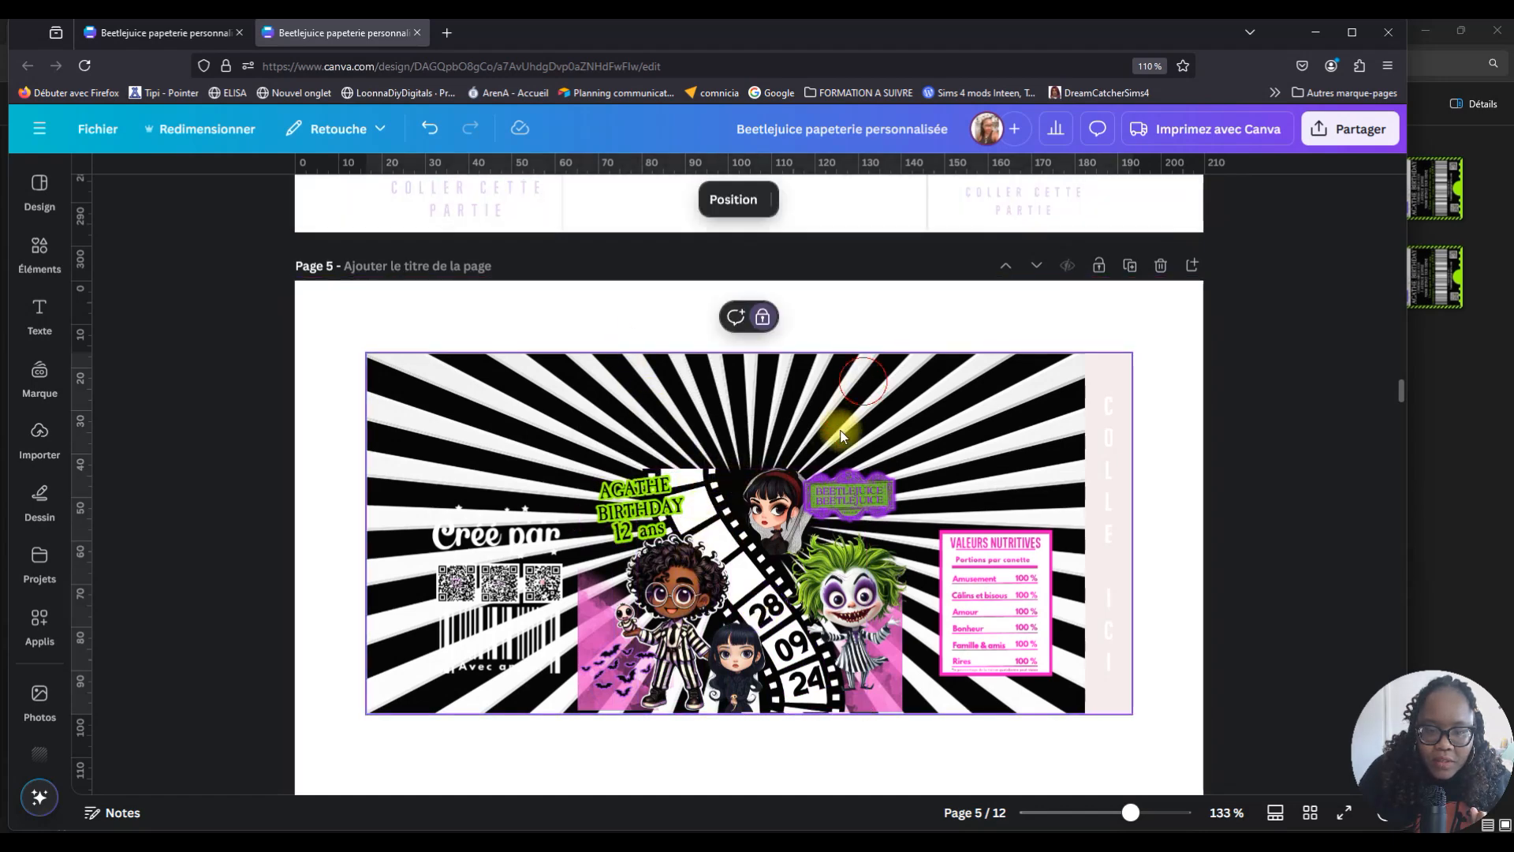
{"action": "left_click", "coordinate": [718, 492]}
{"action": "left_click_drag", "start_coordinate": [868, 471], "coordinate": [969, 355]}
{"action": "left_click_drag", "start_coordinate": [768, 427], "coordinate": [615, 425]}
{"action": "left_click_drag", "start_coordinate": [616, 428], "coordinate": [616, 430]}
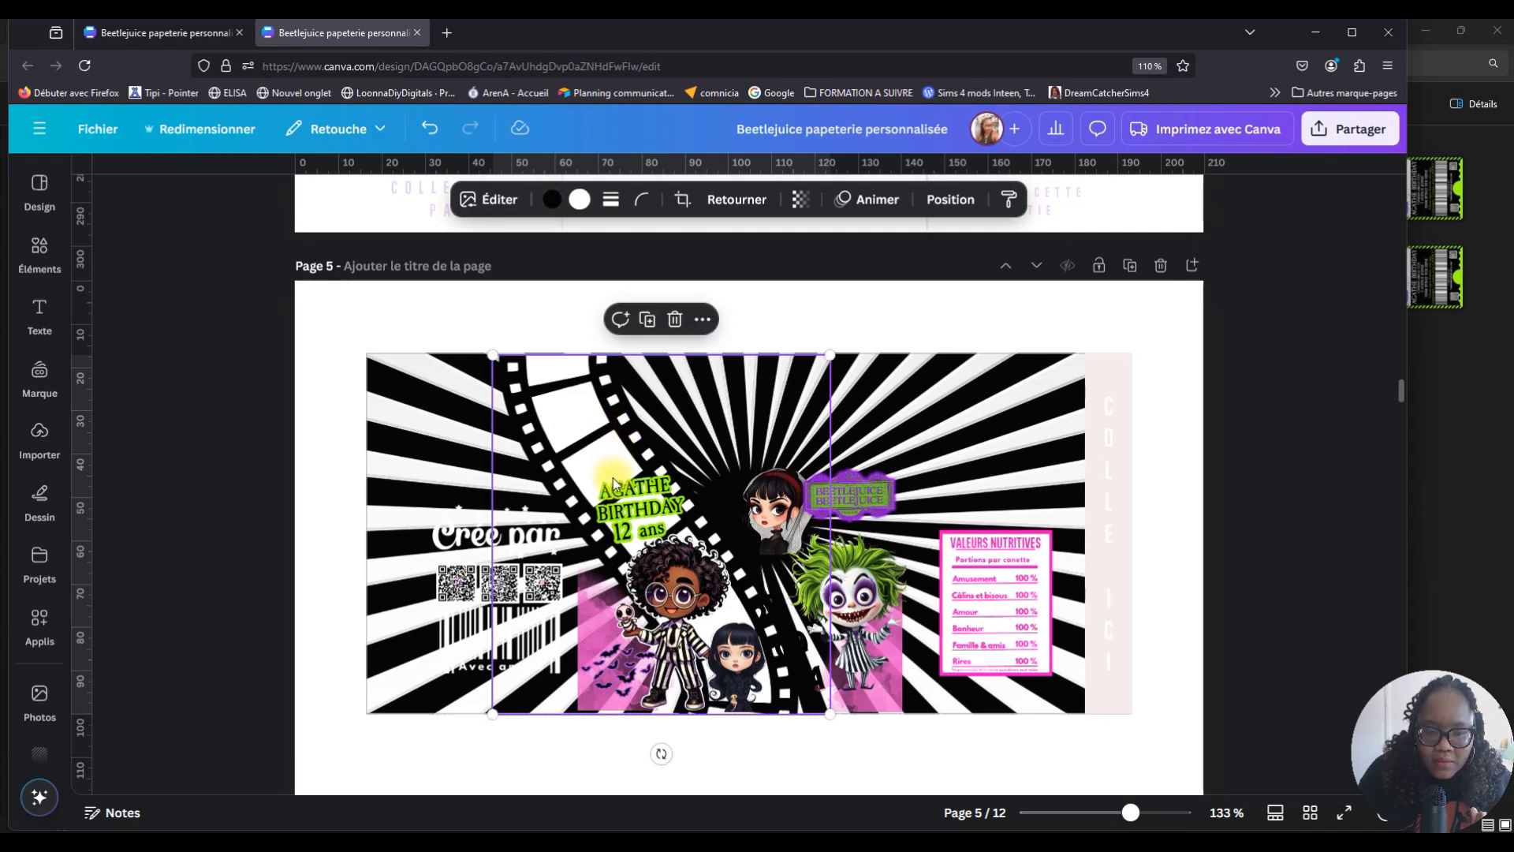
{"action": "left_click_drag", "start_coordinate": [590, 651], "coordinate": [570, 613]}
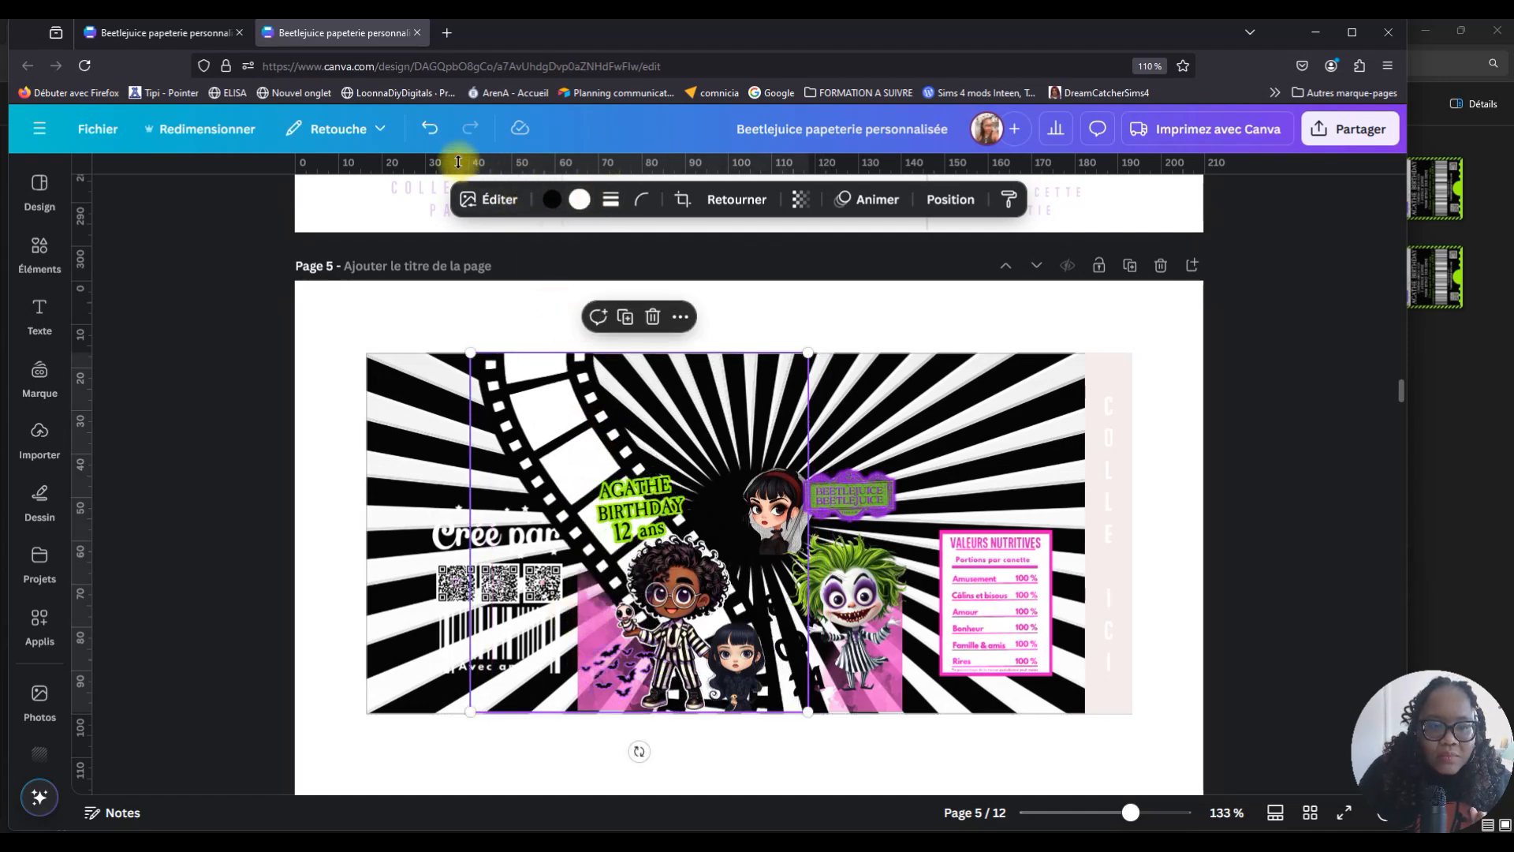
{"action": "left_click", "coordinate": [423, 131]}
{"action": "left_click", "coordinate": [929, 421]}
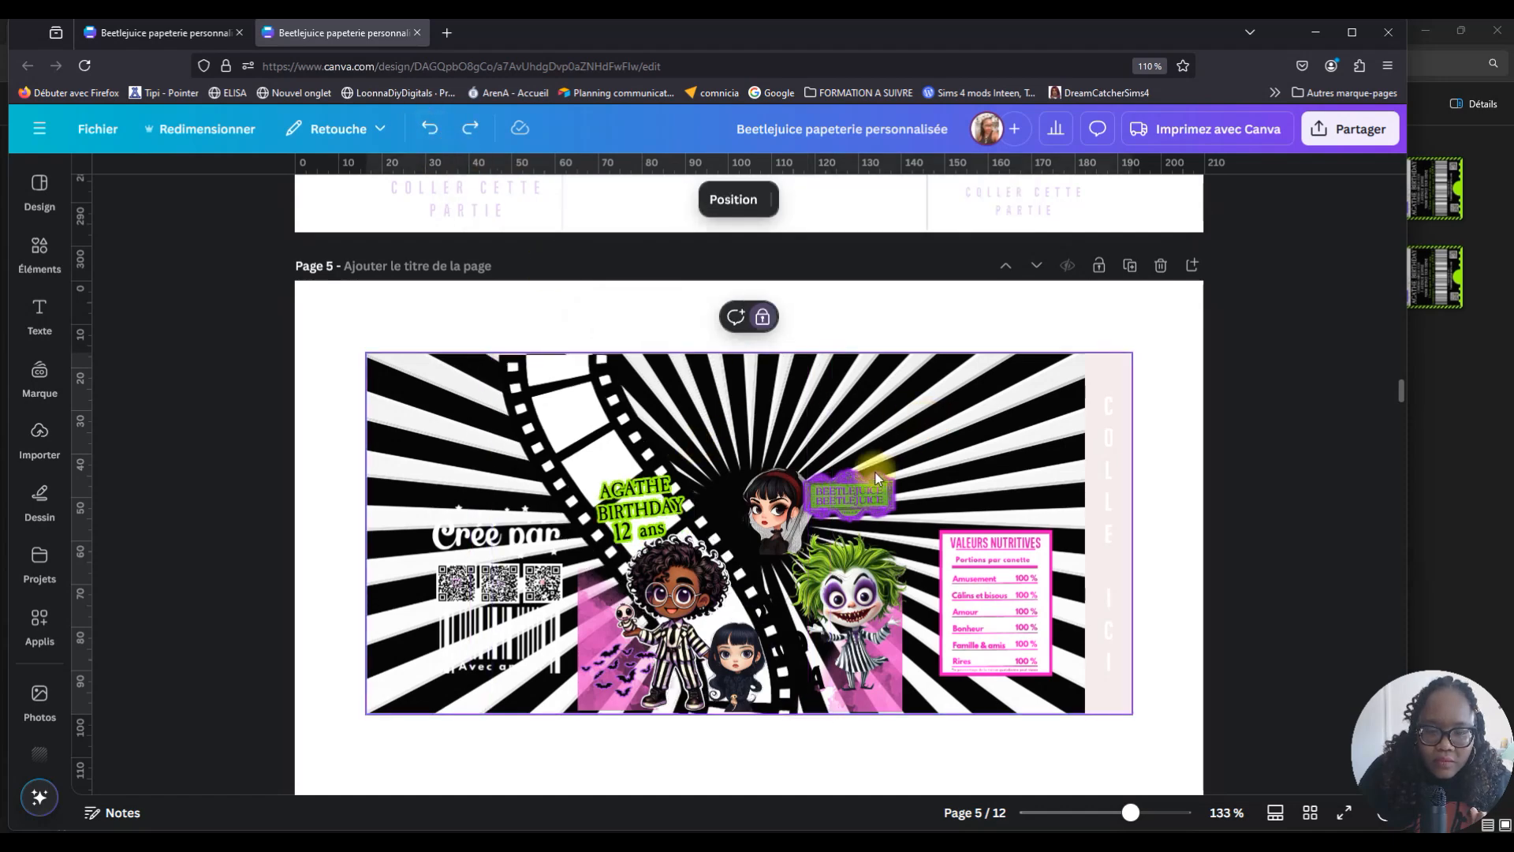
Enlarge and reposition the Beetlejuice sign and right pink splash, and move the curly-haired boy and small dark-haired girl off the film strip.
{"action": "left_click_drag", "start_coordinate": [871, 497], "coordinate": [873, 426]}
{"action": "left_click_drag", "start_coordinate": [885, 666], "coordinate": [910, 700]}
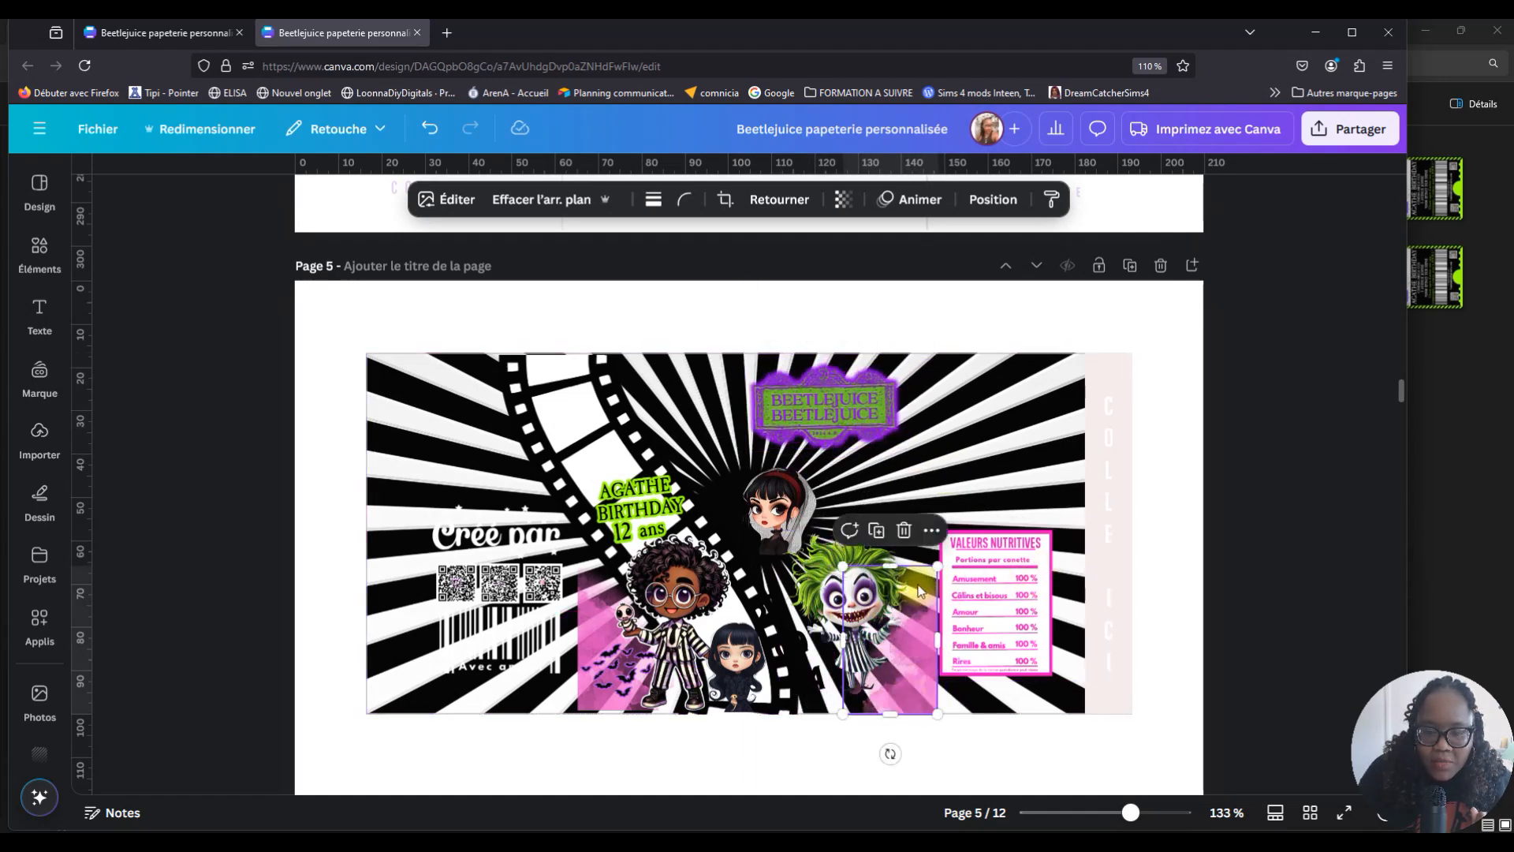
{"action": "left_click_drag", "start_coordinate": [841, 562], "coordinate": [810, 415]}
{"action": "left_click_drag", "start_coordinate": [678, 625], "coordinate": [509, 527]}
{"action": "left_click_drag", "start_coordinate": [738, 653], "coordinate": [943, 489]}
Place the date texts 28, 09 and 24 in the film strip's lower frames, enlarging 28 to size 25, and move the Beetlejuice figure right.
{"action": "left_click_drag", "start_coordinate": [763, 611], "coordinate": [660, 604]}
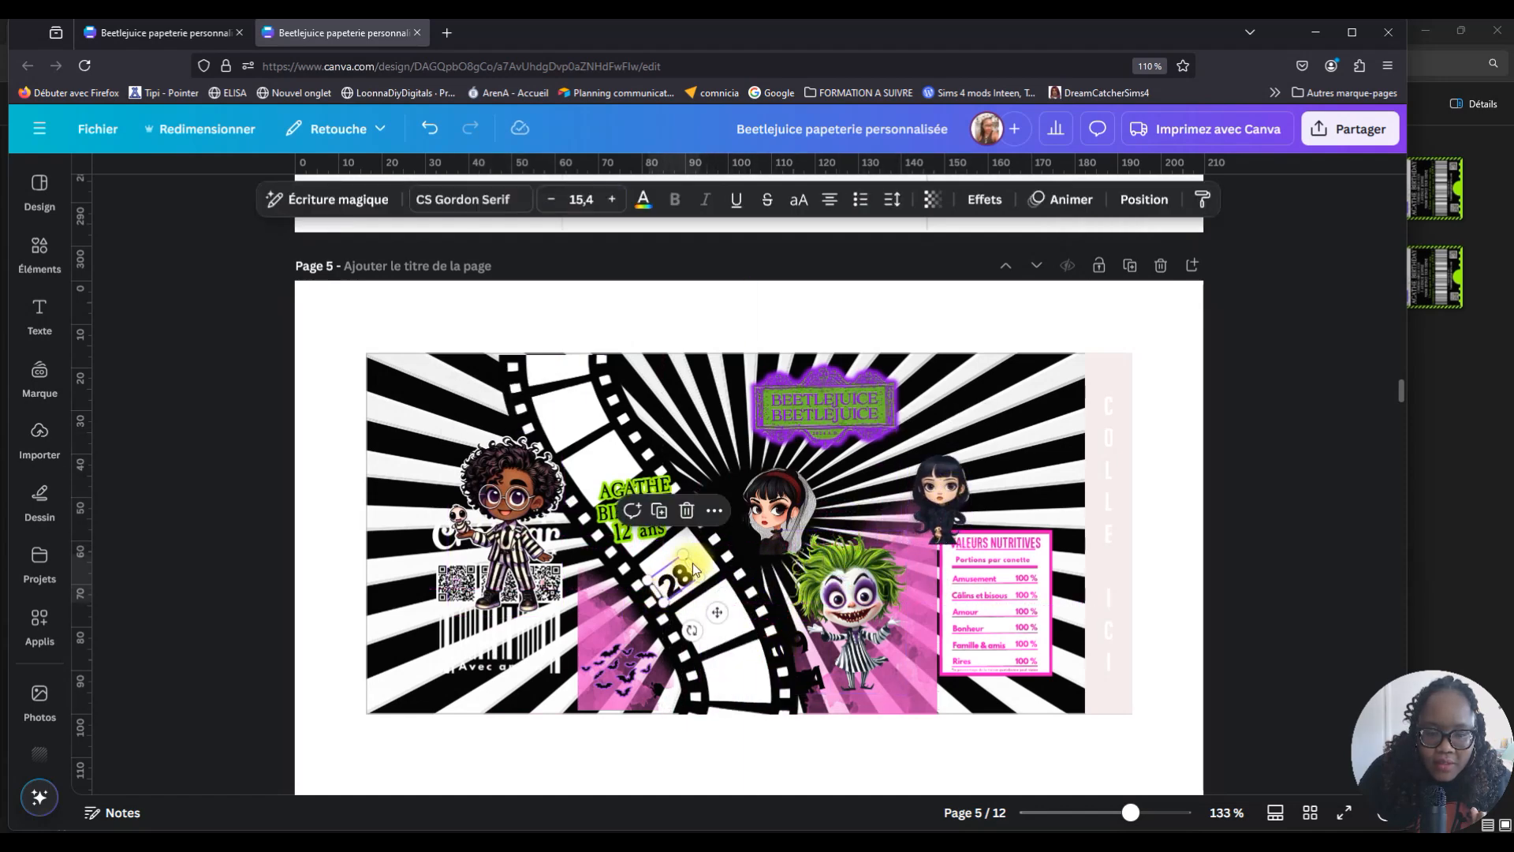
{"action": "left_click_drag", "start_coordinate": [689, 552], "coordinate": [698, 523]}
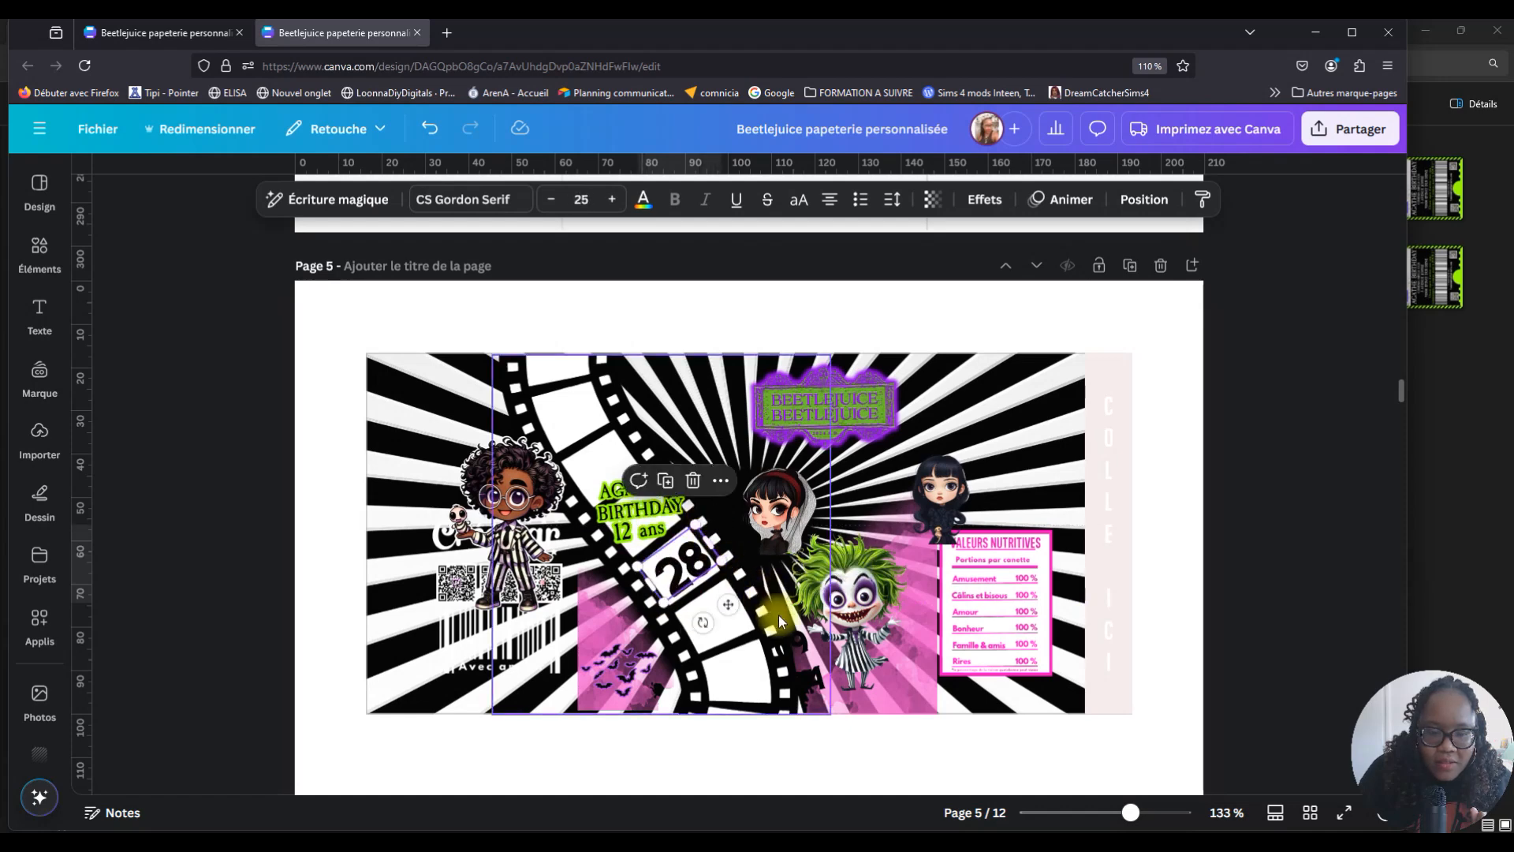
{"action": "left_click", "coordinate": [793, 649]}
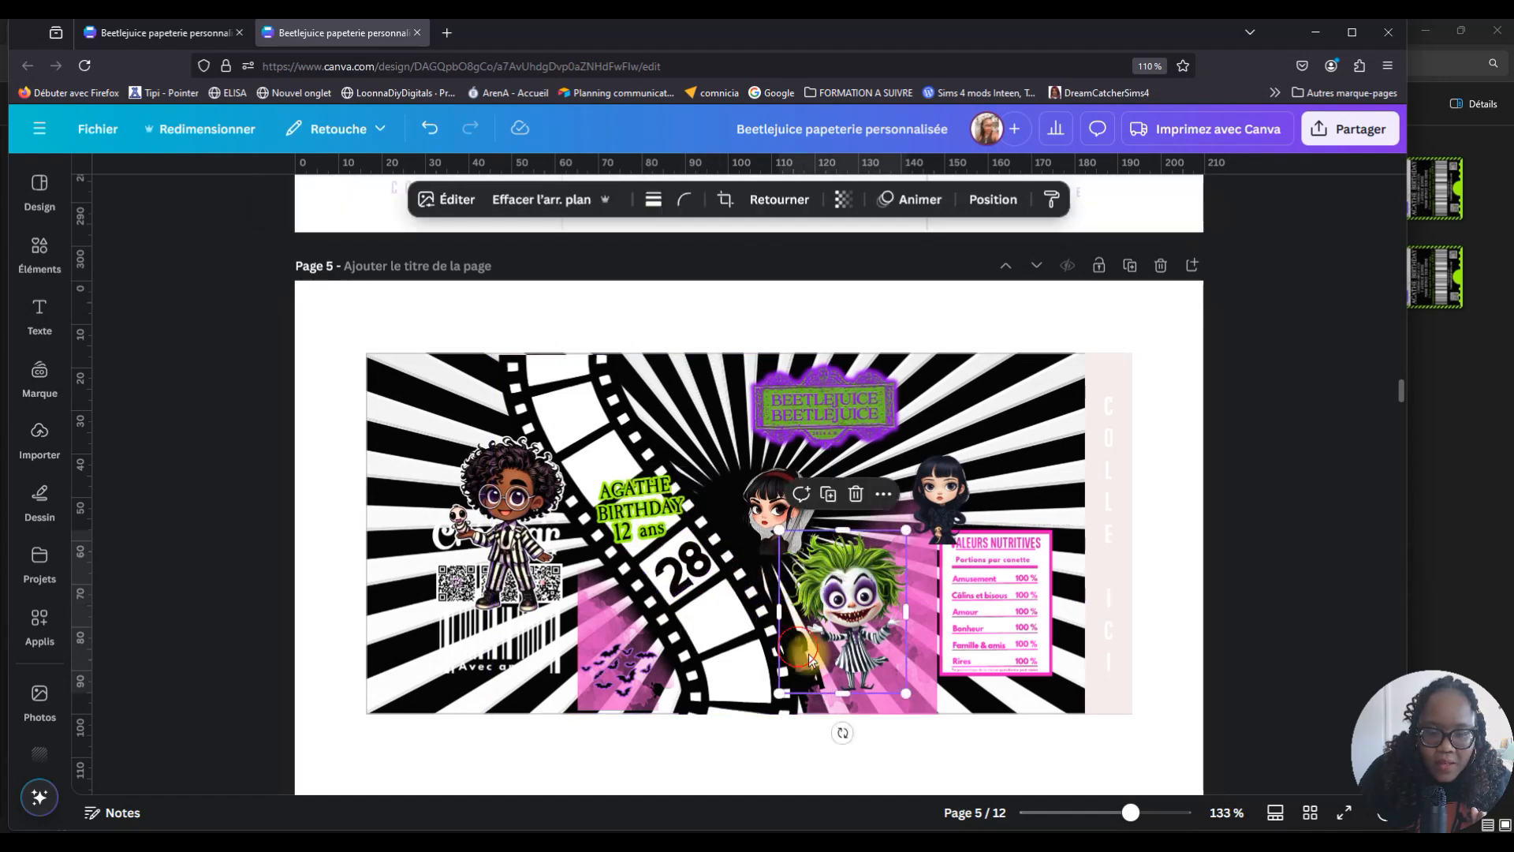
{"action": "left_click", "coordinate": [852, 749]}
{"action": "left_click_drag", "start_coordinate": [779, 649], "coordinate": [732, 631]}
{"action": "left_click_drag", "start_coordinate": [842, 615], "coordinate": [917, 627]}
{"action": "left_click_drag", "start_coordinate": [795, 688], "coordinate": [770, 640]}
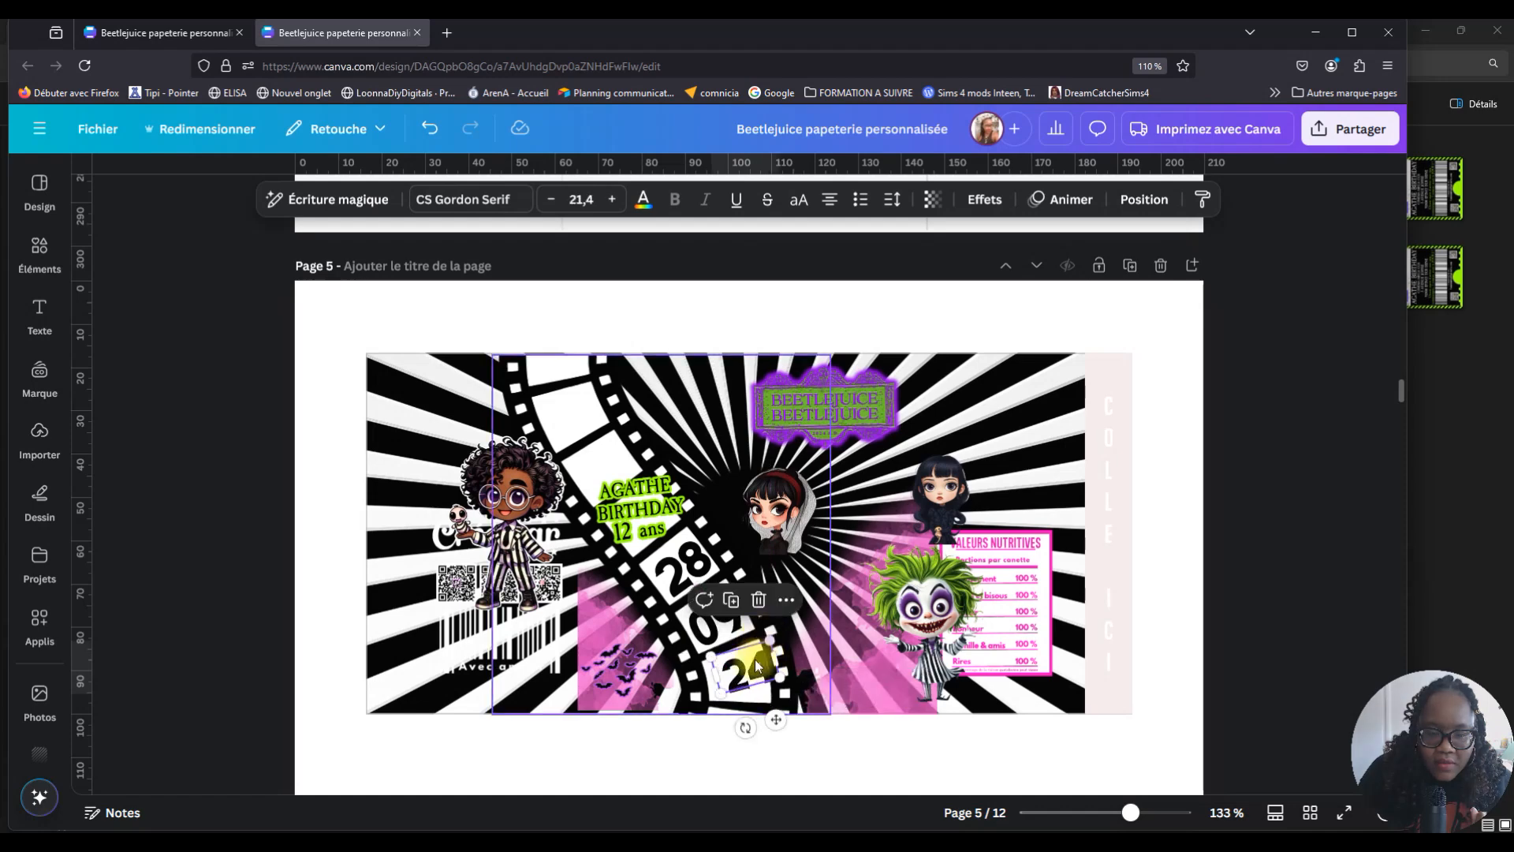
{"action": "left_click", "coordinate": [852, 613]}
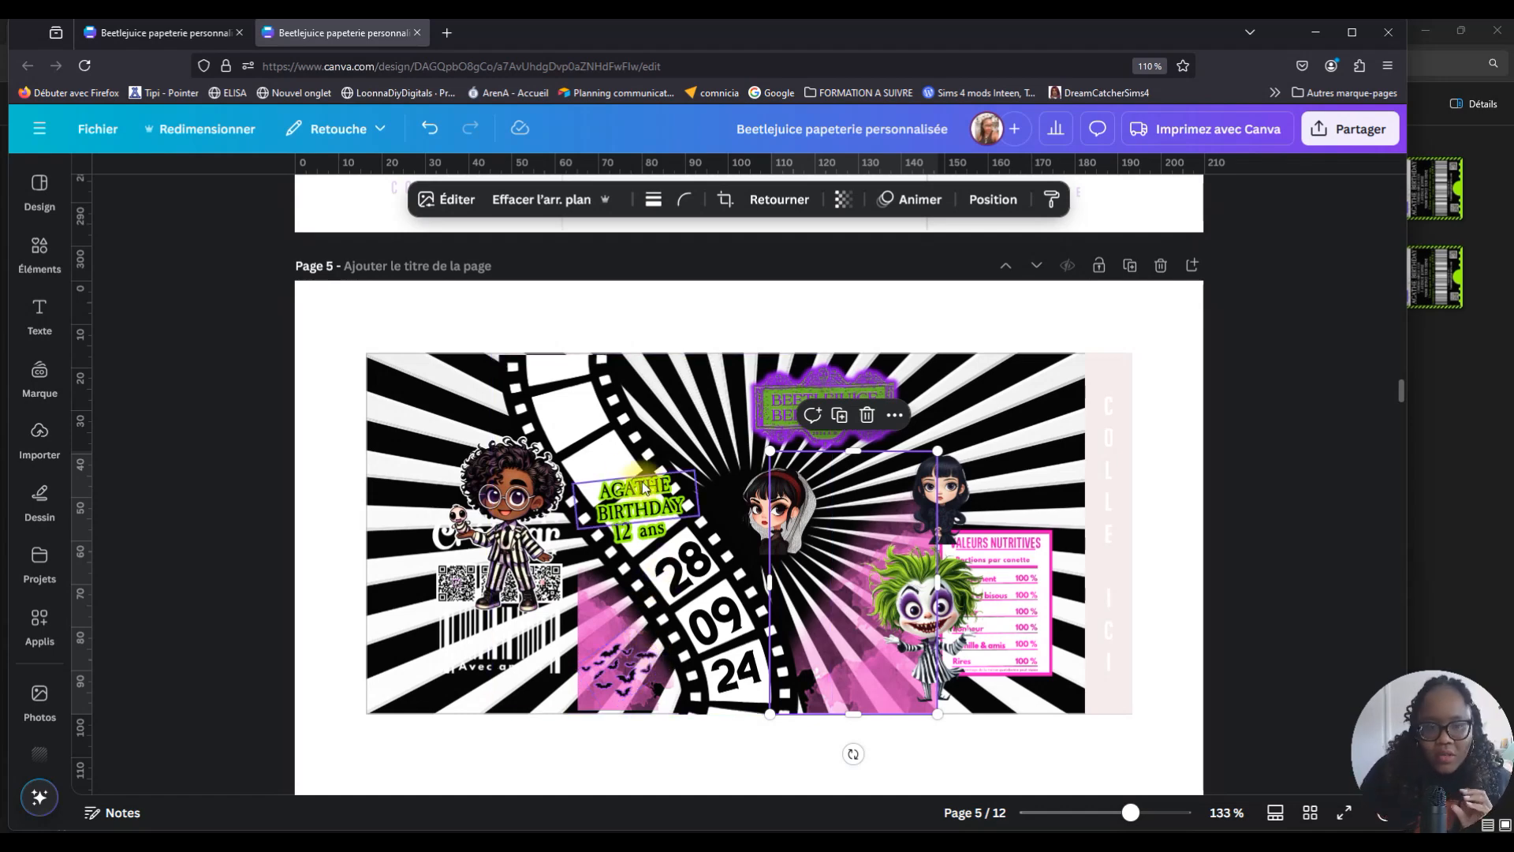
Clear the film strip by moving the birthday name text and "12 ans" to the label's right half and the bats and left pink splash below it.
{"action": "left_click", "coordinate": [647, 366]}
{"action": "left_click_drag", "start_coordinate": [828, 355], "coordinate": [824, 354]}
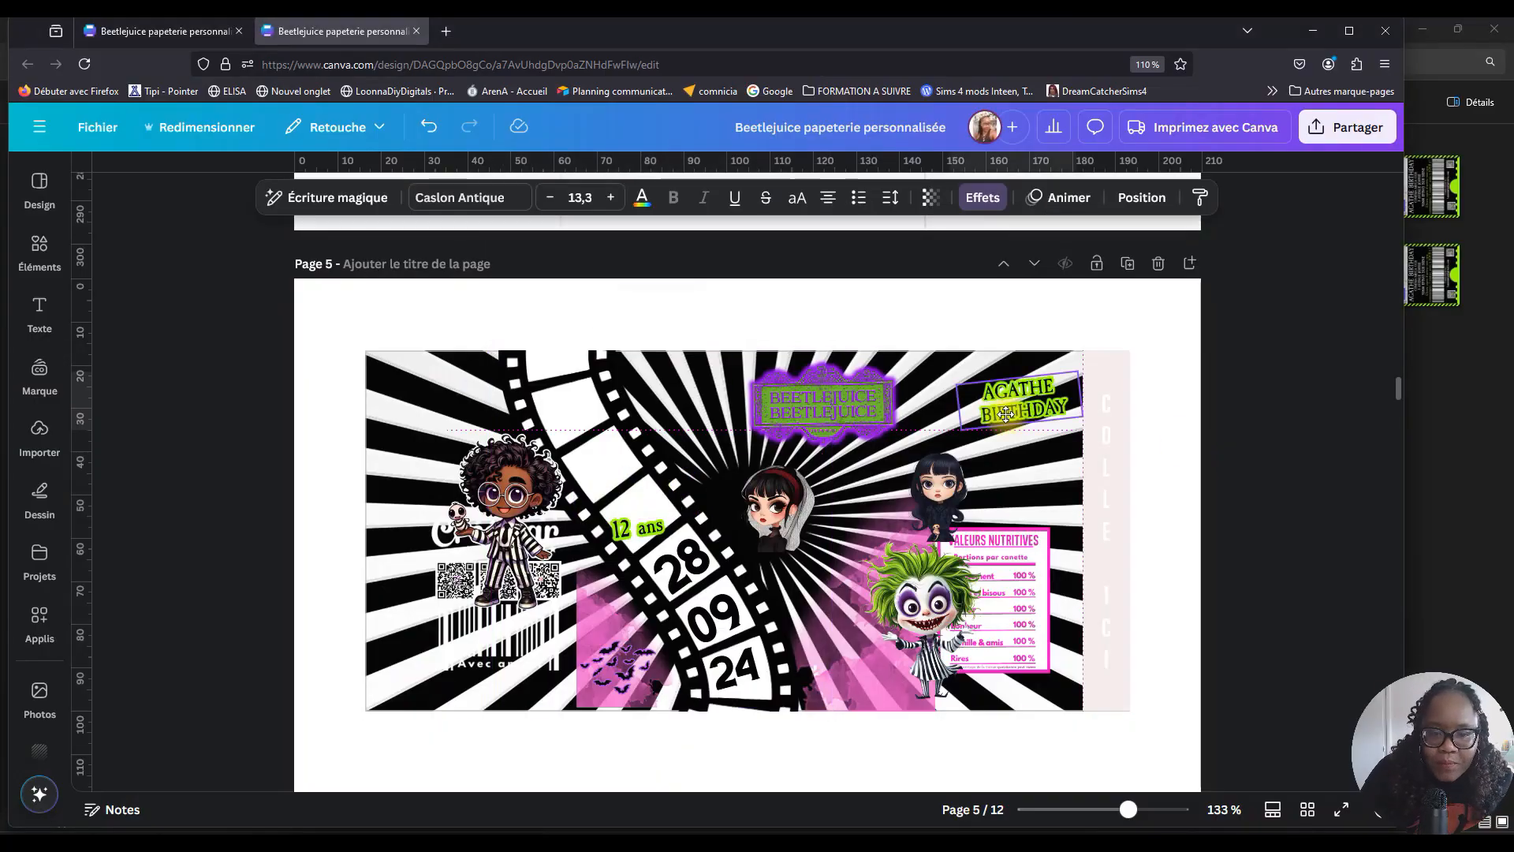
{"action": "left_click", "coordinate": [583, 651]}
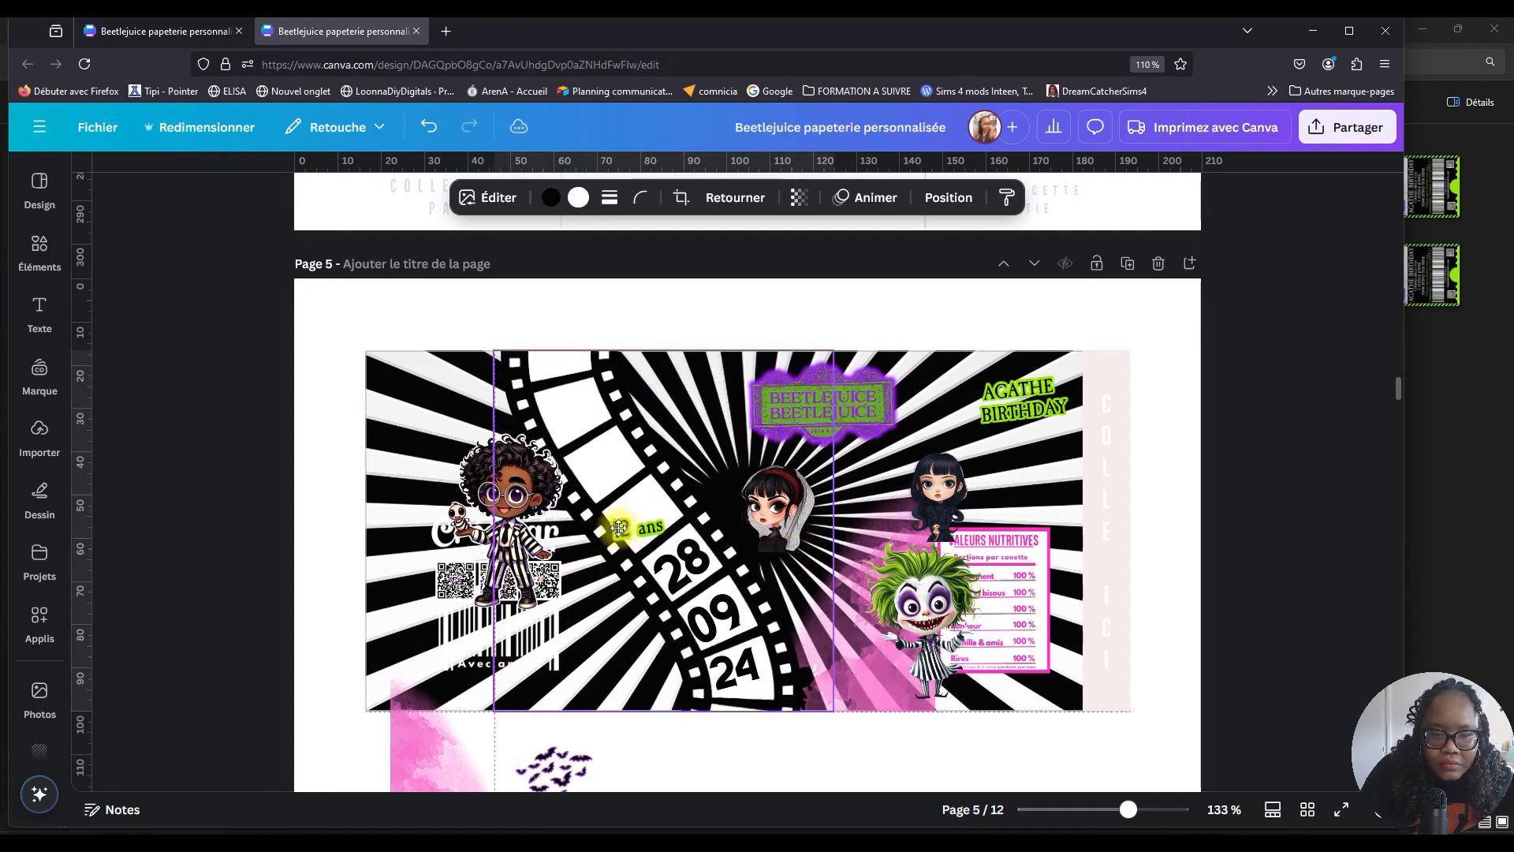
{"action": "left_click", "coordinate": [639, 527]}
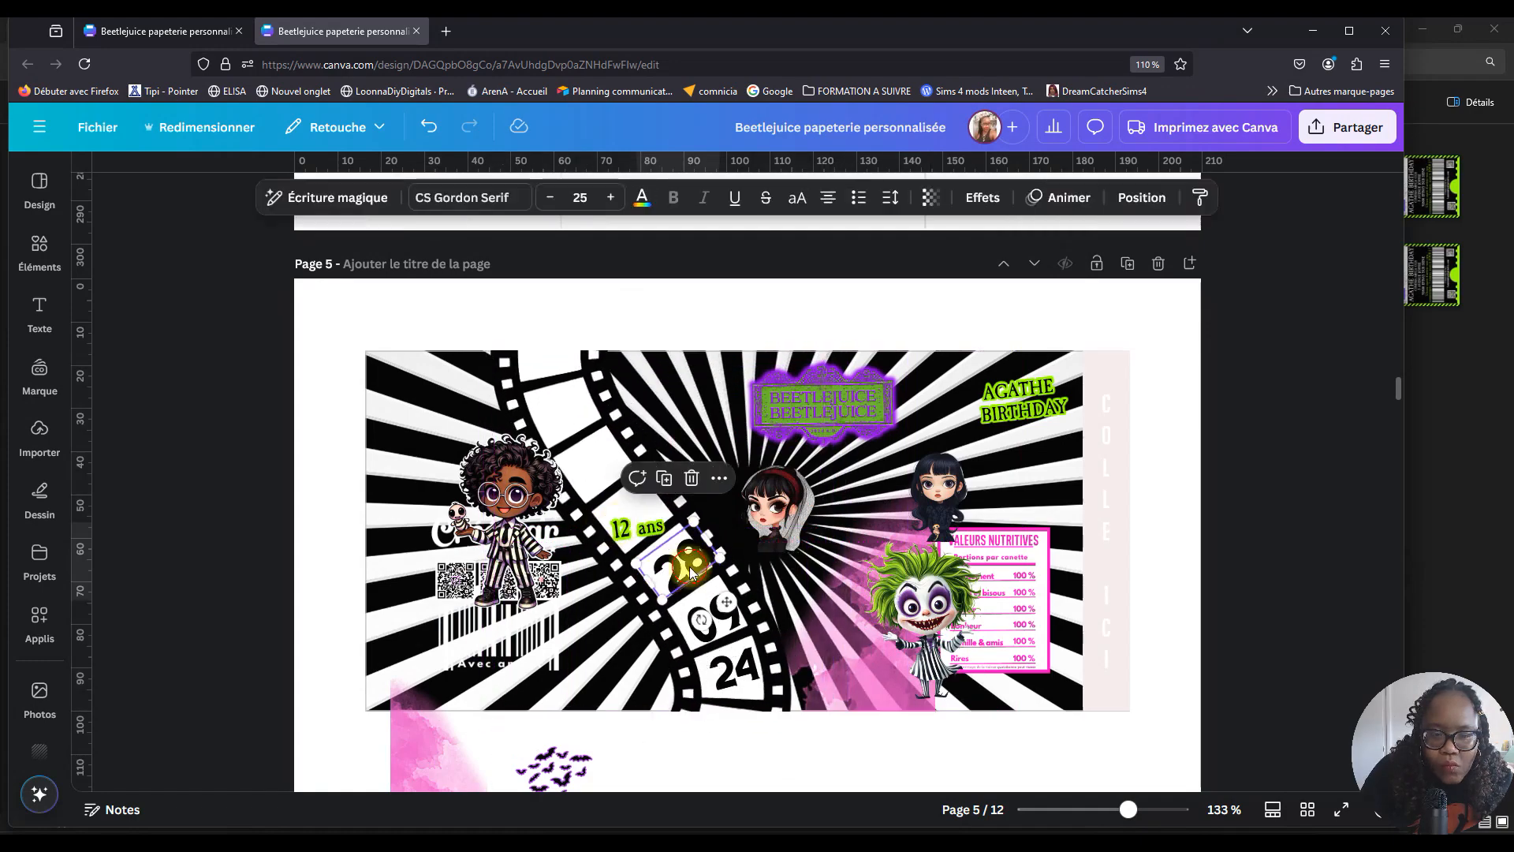
{"action": "left_click_drag", "start_coordinate": [639, 526], "coordinate": [901, 502]}
Recolour the barcode under "Créé par" bright green with the Duochromie effect.
{"action": "left_click", "coordinate": [698, 460]}
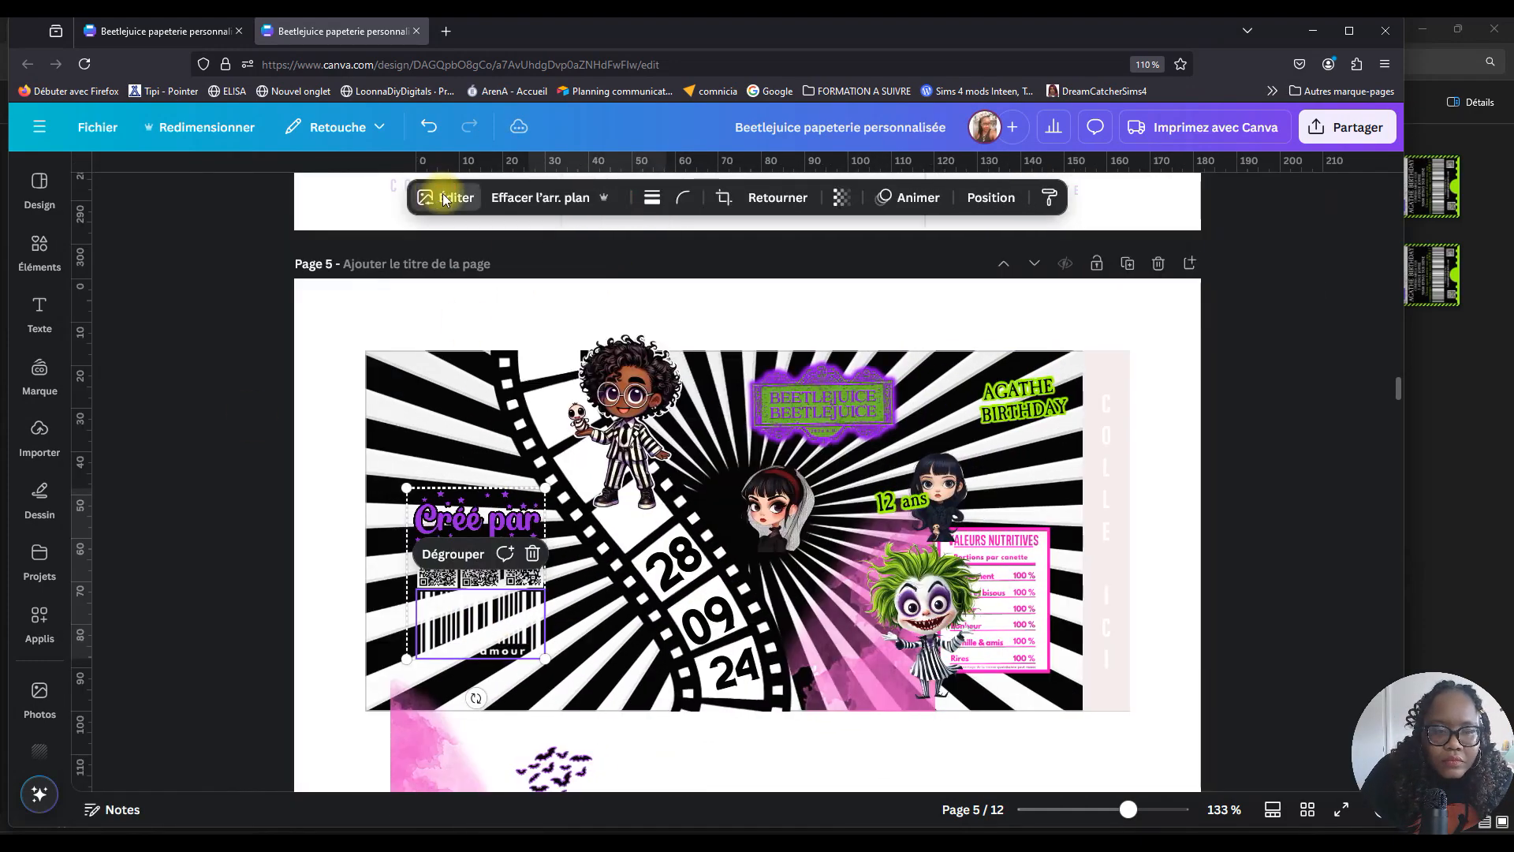
{"action": "left_click", "coordinate": [439, 197]}
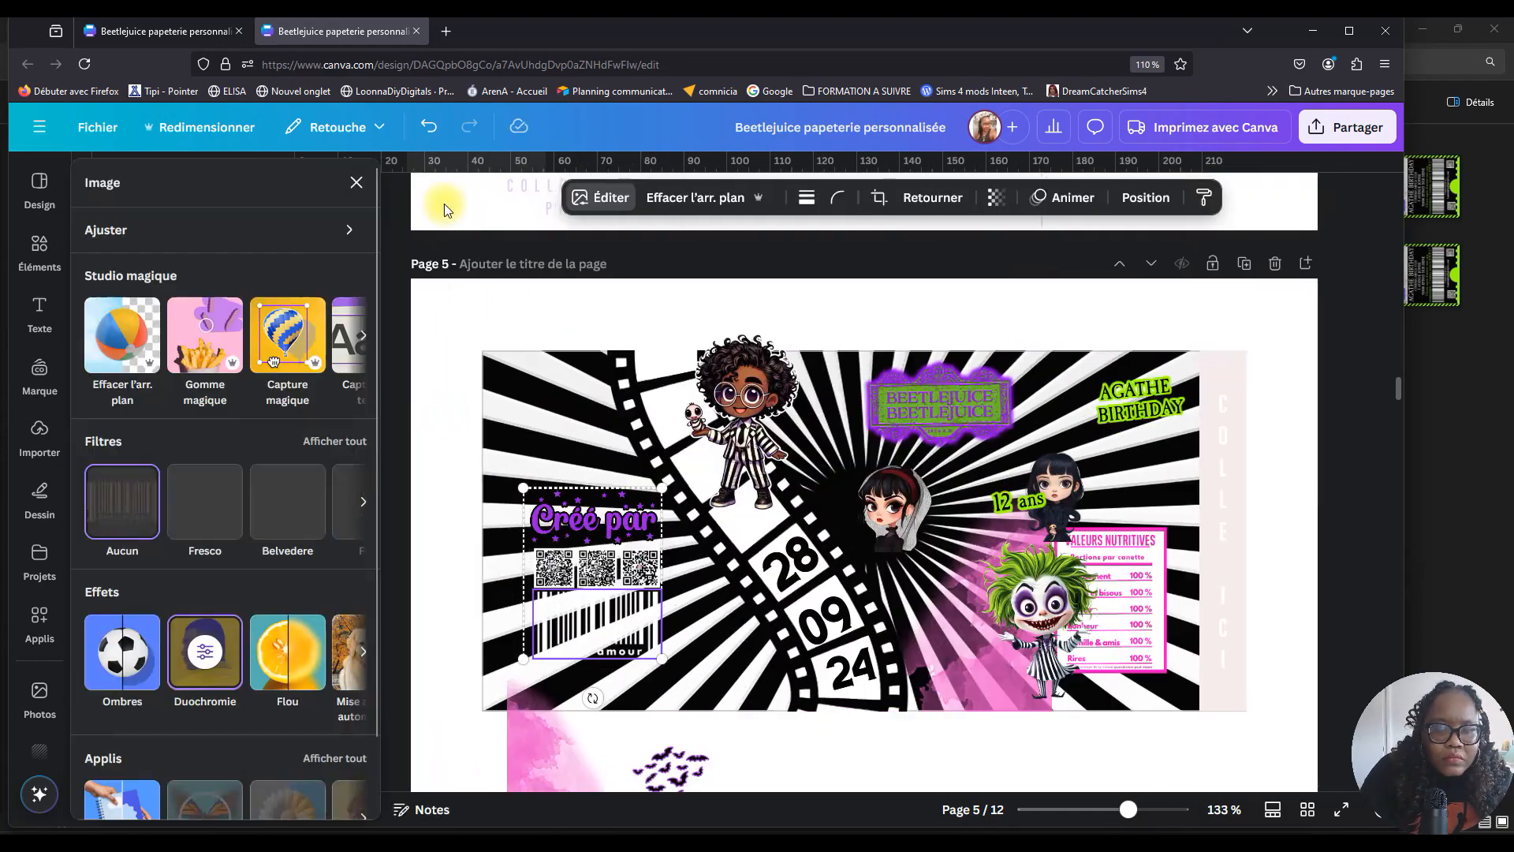
{"action": "left_click", "coordinate": [338, 523]}
{"action": "scroll", "coordinate": [213, 576], "scroll_direction": "down", "scroll_amount": 5}
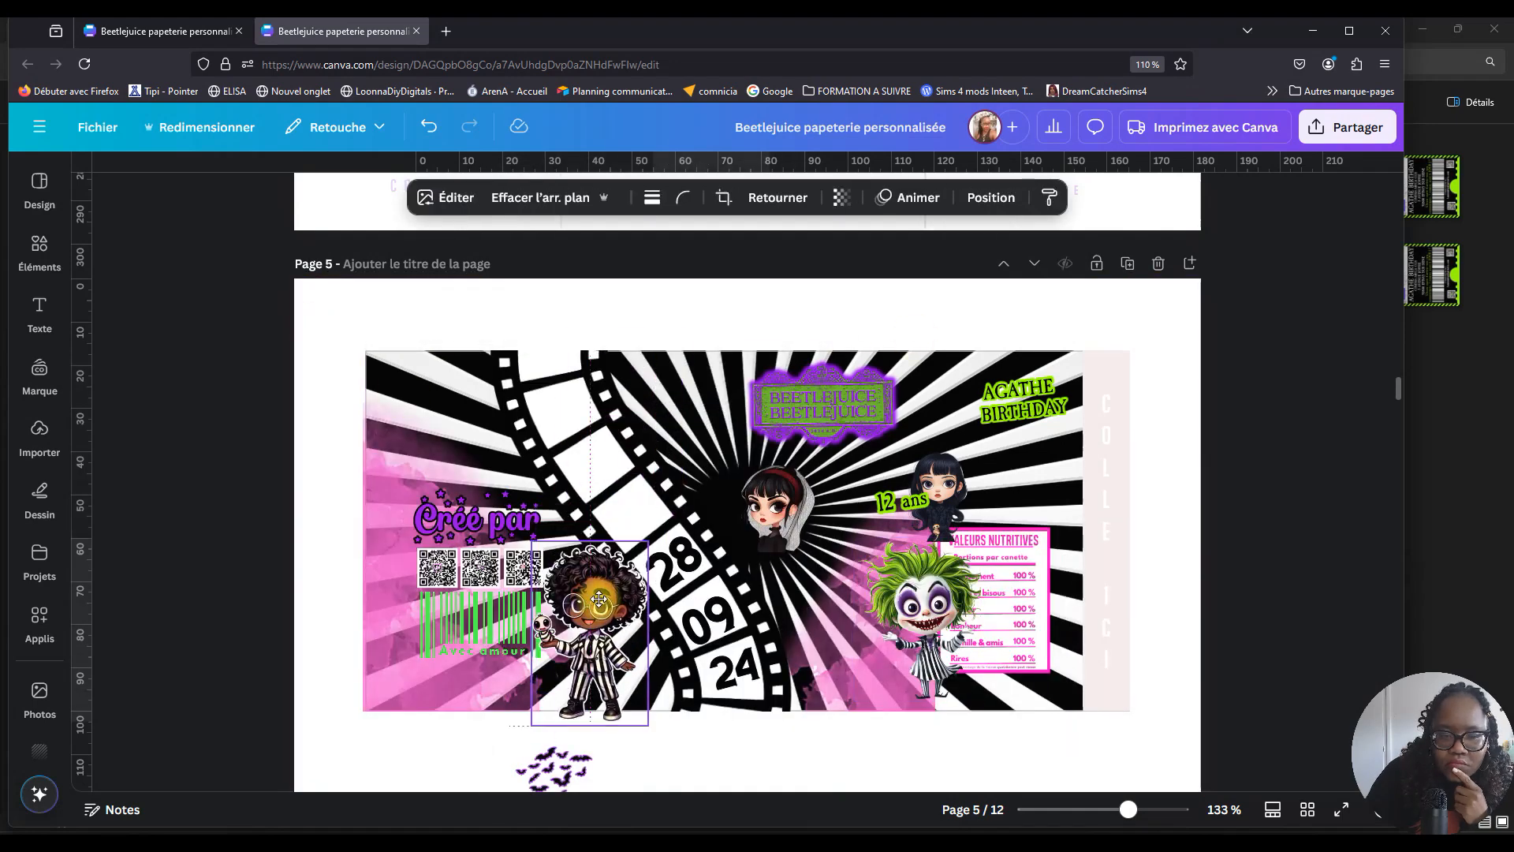
Enlarge and arrange the characters around the film strip, flip the right pink splash, and place "12 ans" under the birthday name.
{"action": "left_click", "coordinate": [802, 501]}
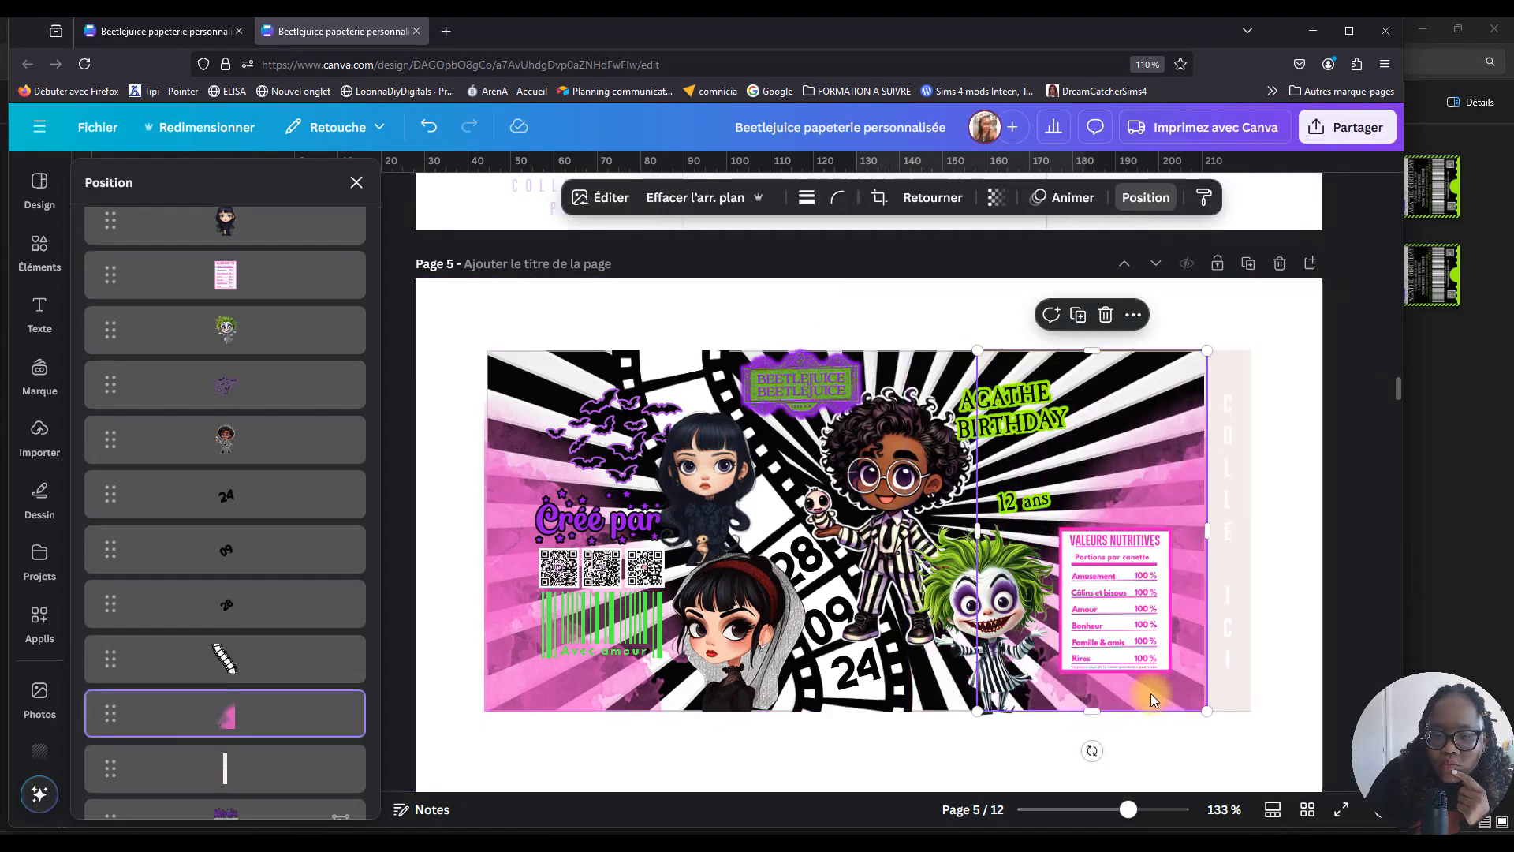
{"action": "left_click", "coordinate": [933, 196]}
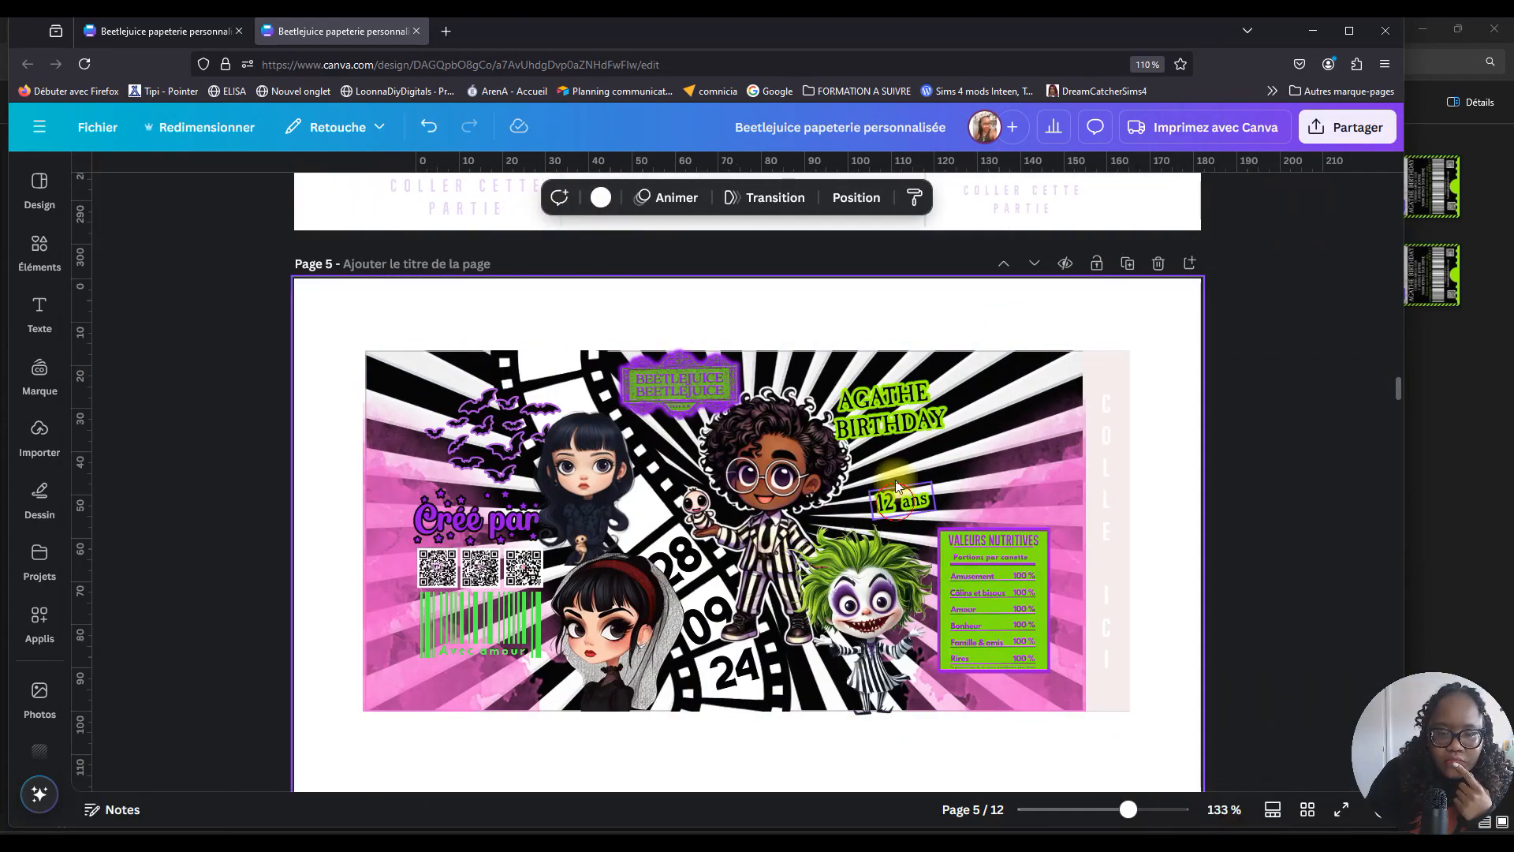
{"action": "left_click_drag", "start_coordinate": [896, 486], "coordinate": [993, 485]}
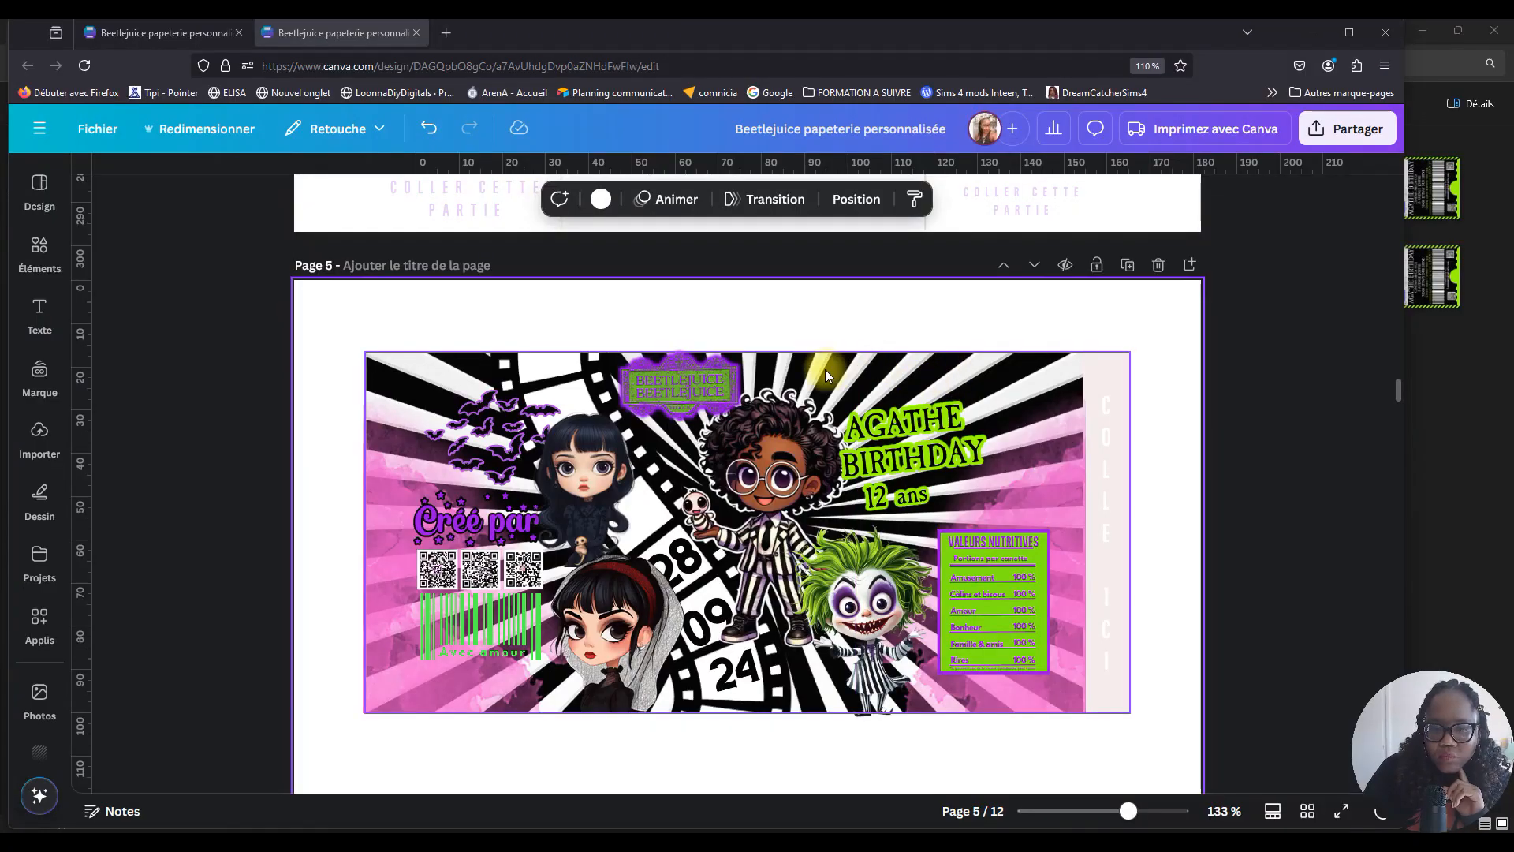
Unlock the label's sunburst background and group all elements of the can label into one object.
{"action": "left_click", "coordinate": [825, 369]}
{"action": "left_click", "coordinate": [761, 317]}
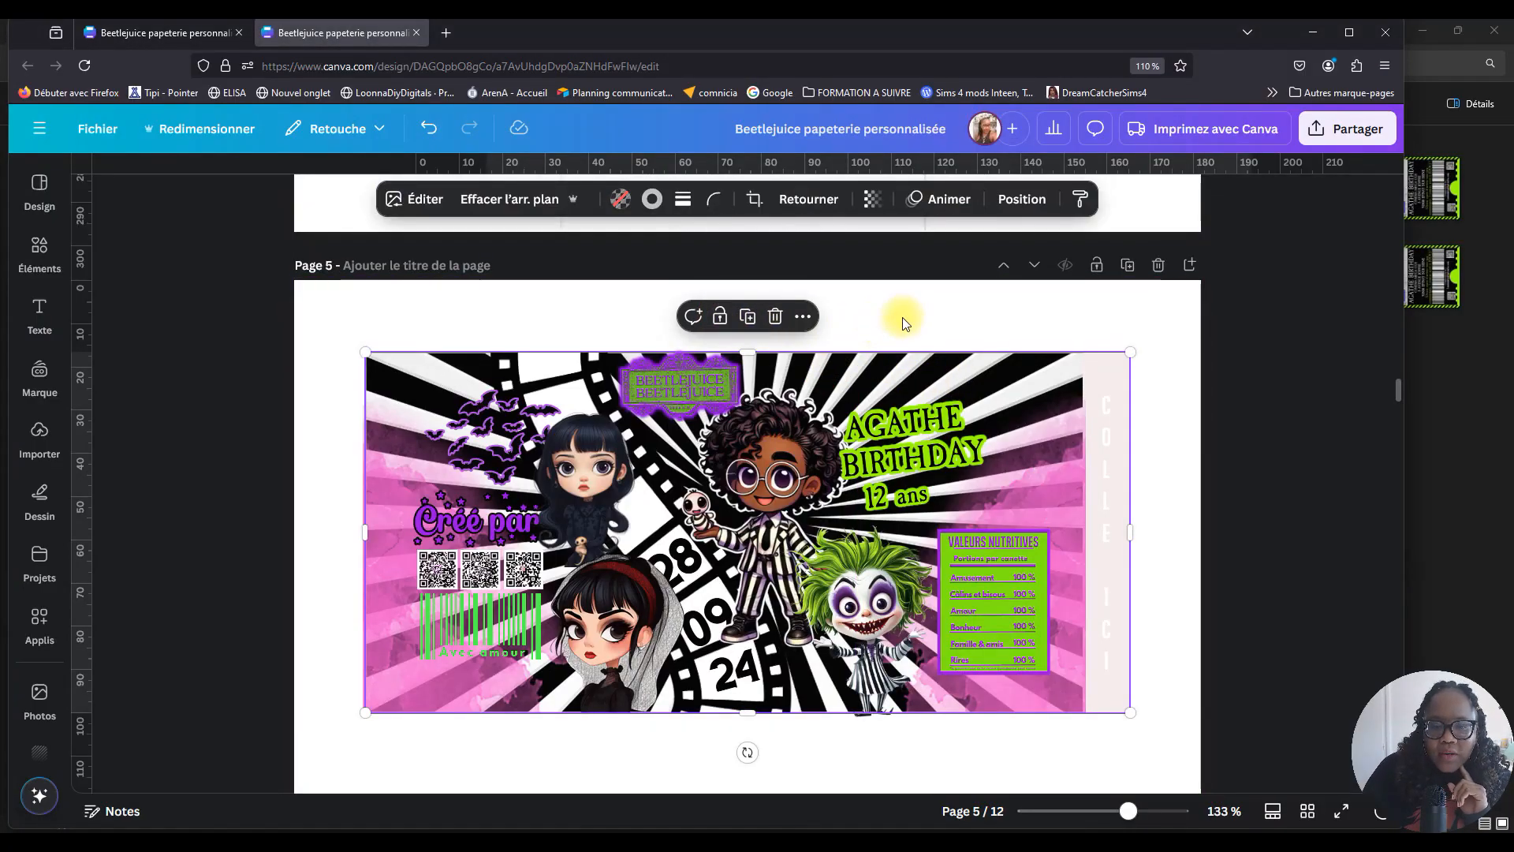
{"action": "left_click", "coordinate": [907, 322]}
{"action": "left_click_drag", "start_coordinate": [1112, 812], "coordinate": [1108, 812]}
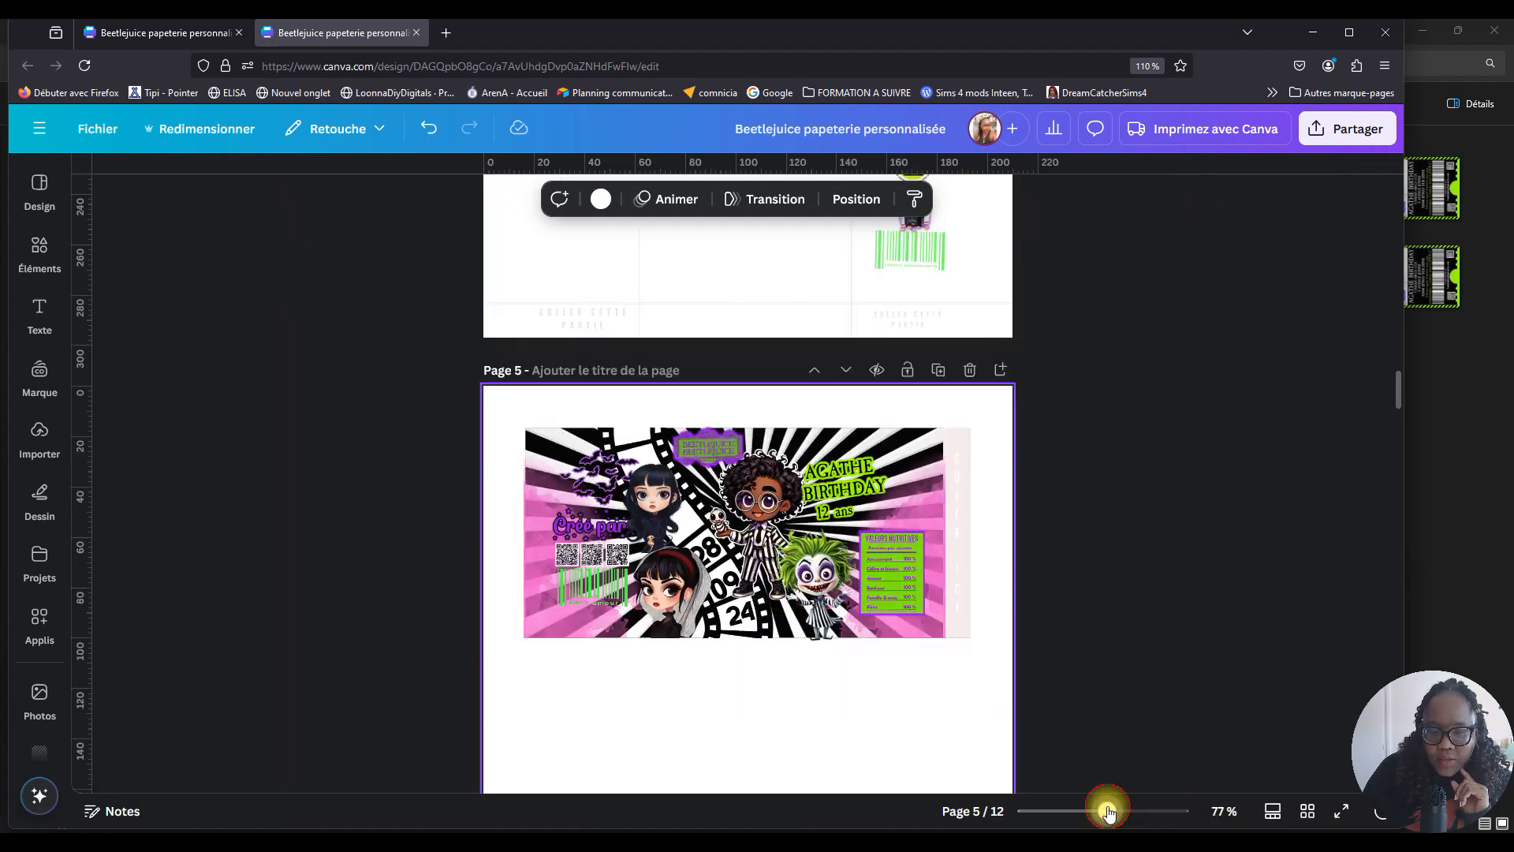
{"action": "scroll", "coordinate": [930, 585], "scroll_direction": "down", "scroll_amount": 3}
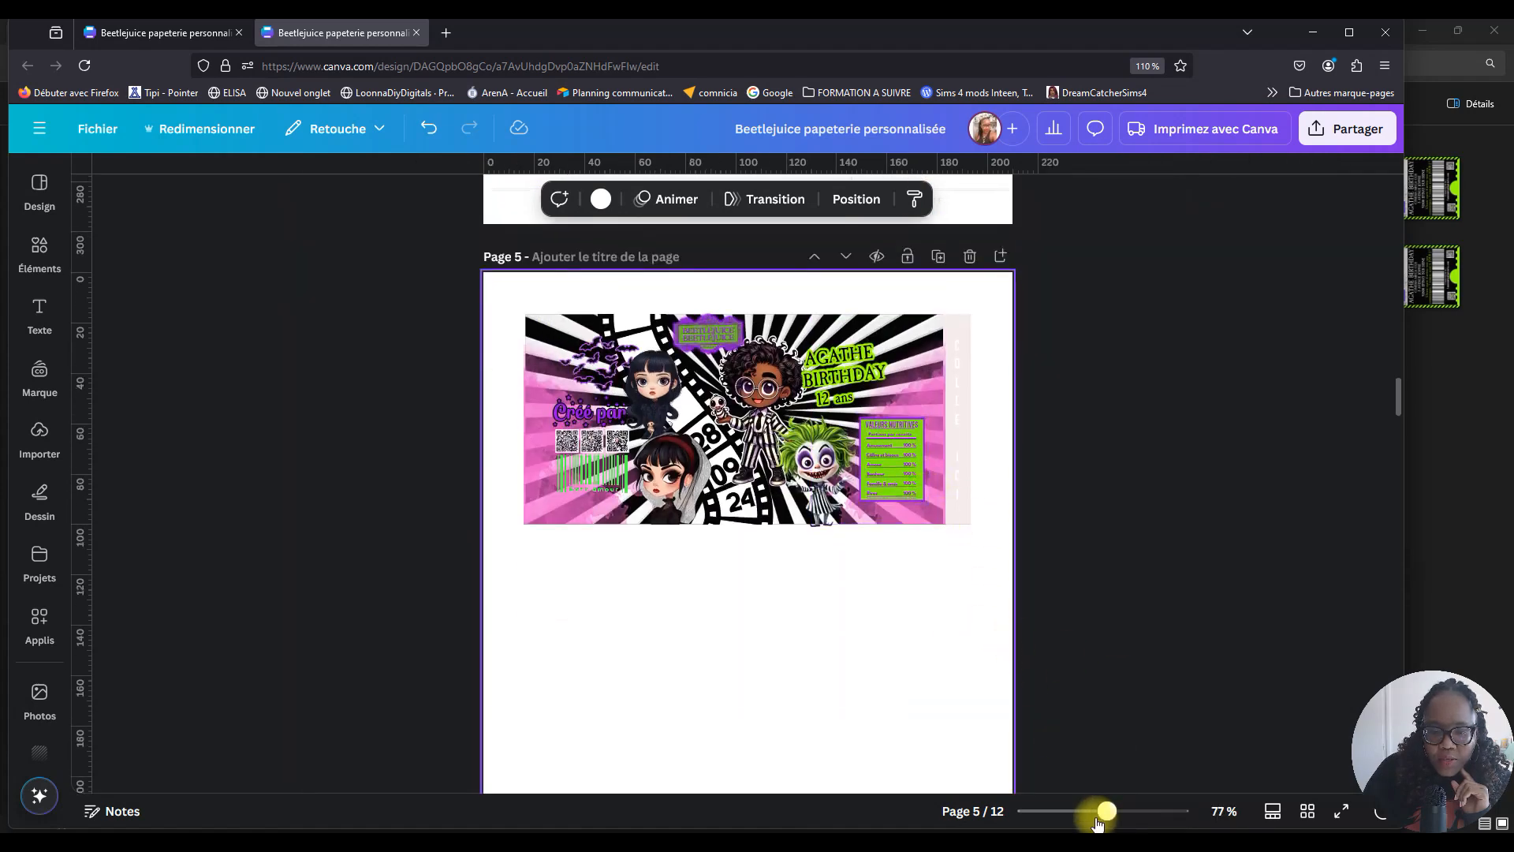
{"action": "left_click_drag", "start_coordinate": [1097, 822], "coordinate": [1093, 820]}
{"action": "scroll", "coordinate": [929, 607], "scroll_direction": "down", "scroll_amount": 3}
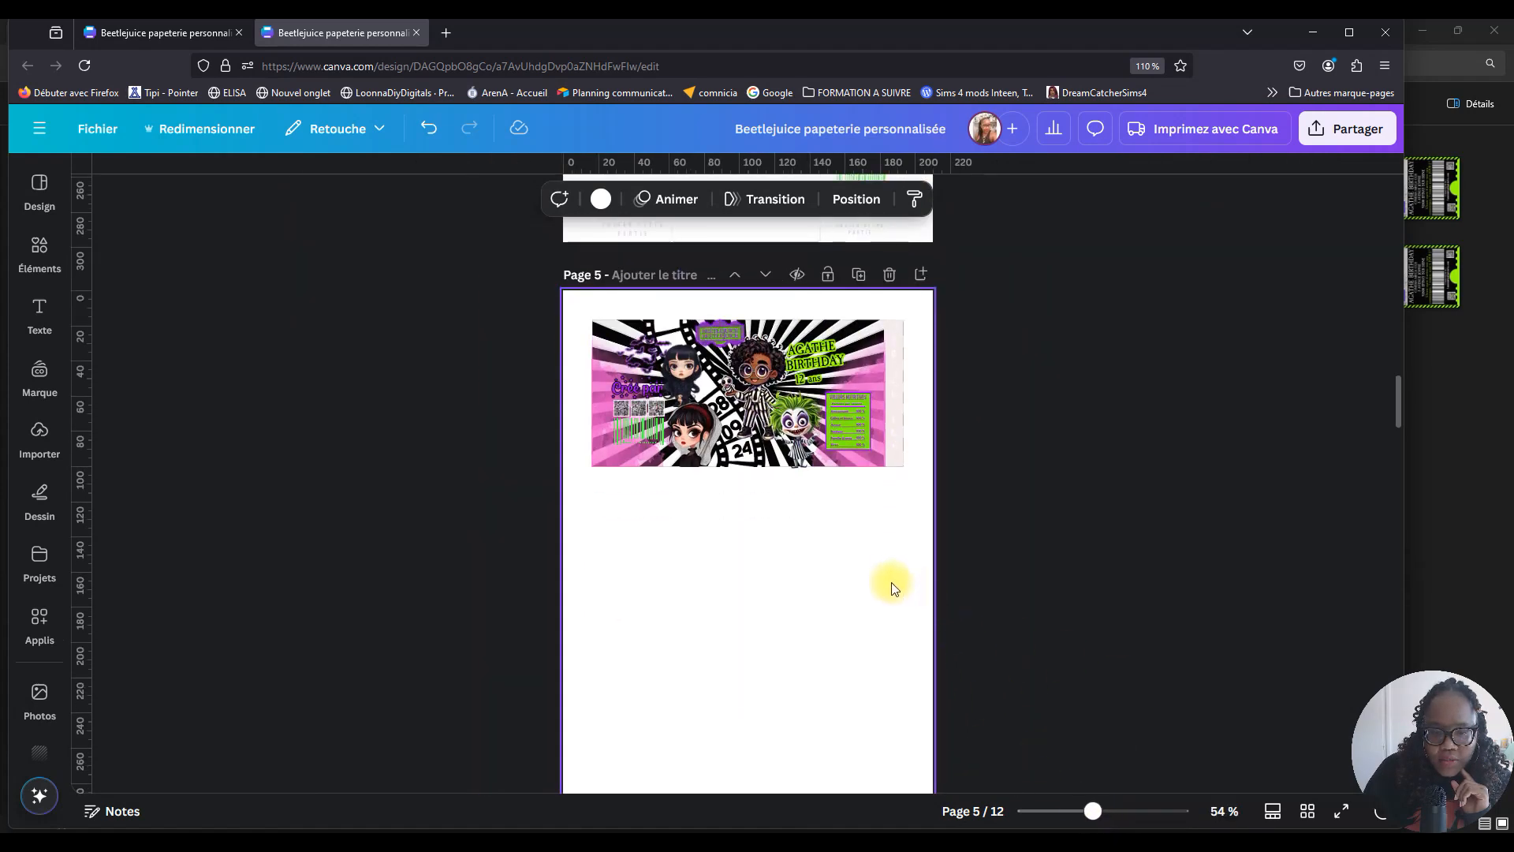
{"action": "left_click_drag", "start_coordinate": [584, 248], "coordinate": [932, 439]}
{"action": "left_click", "coordinate": [707, 224]}
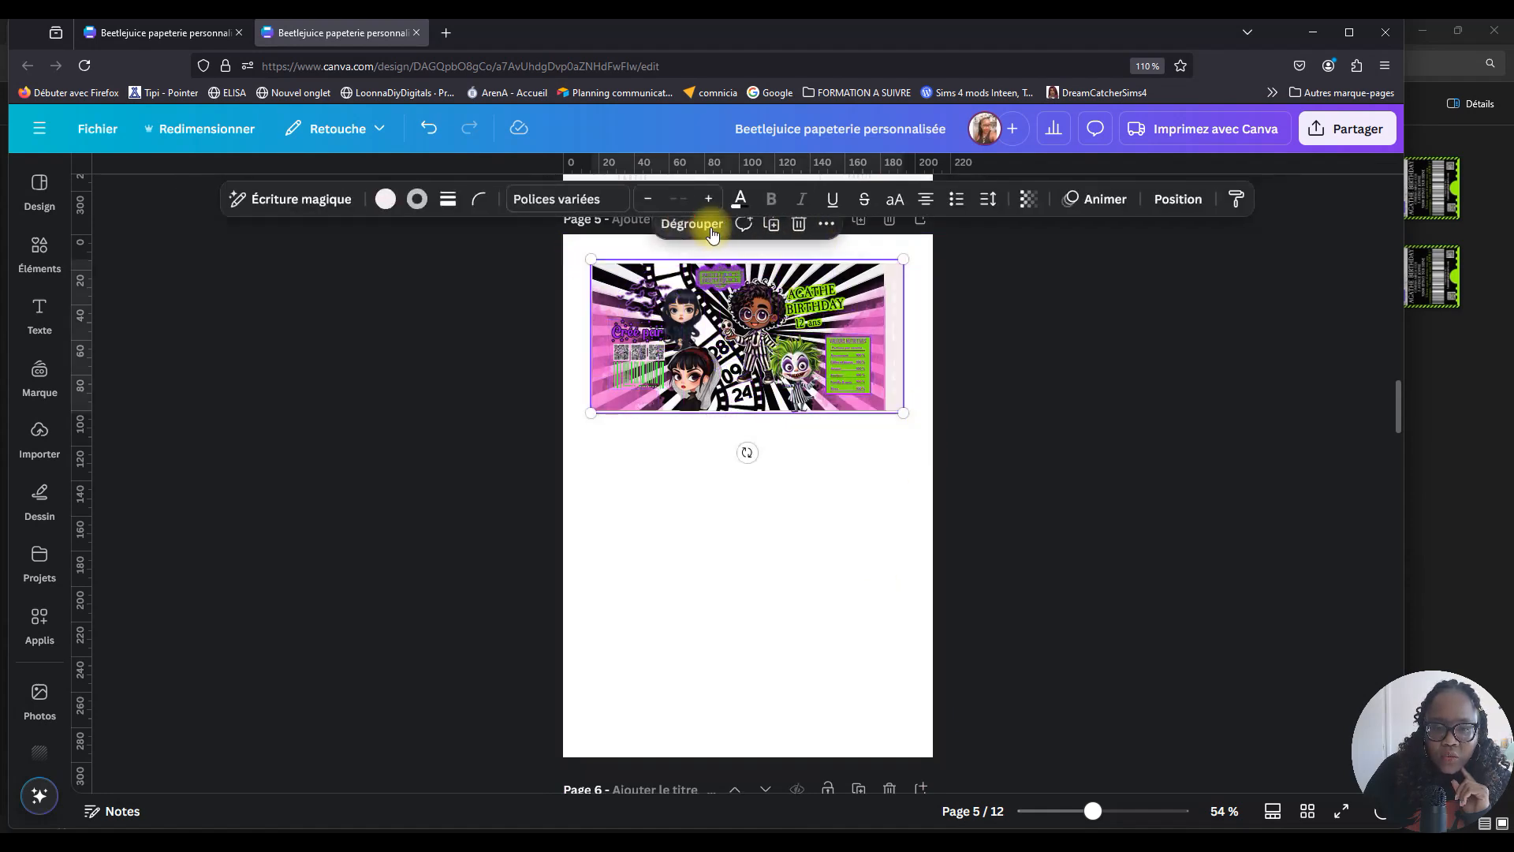
Duplicate the grouped label twice and stack the copies evenly below it to fill the page with three labels.
{"action": "left_click", "coordinate": [772, 228]}
{"action": "left_click_drag", "start_coordinate": [809, 316], "coordinate": [801, 465]}
{"action": "left_click", "coordinate": [771, 384]}
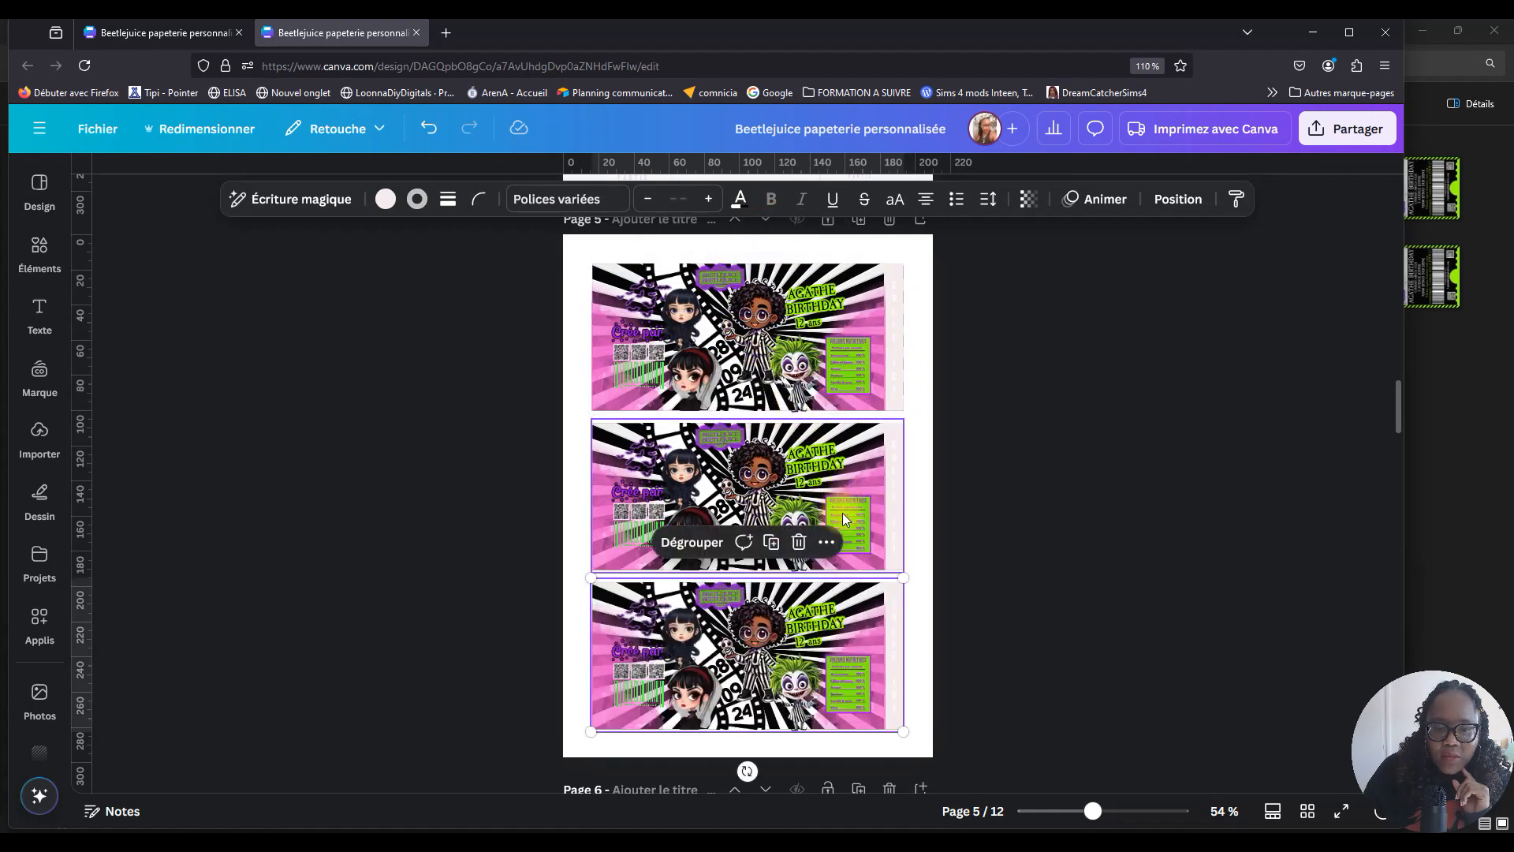
{"action": "left_click", "coordinate": [914, 514]}
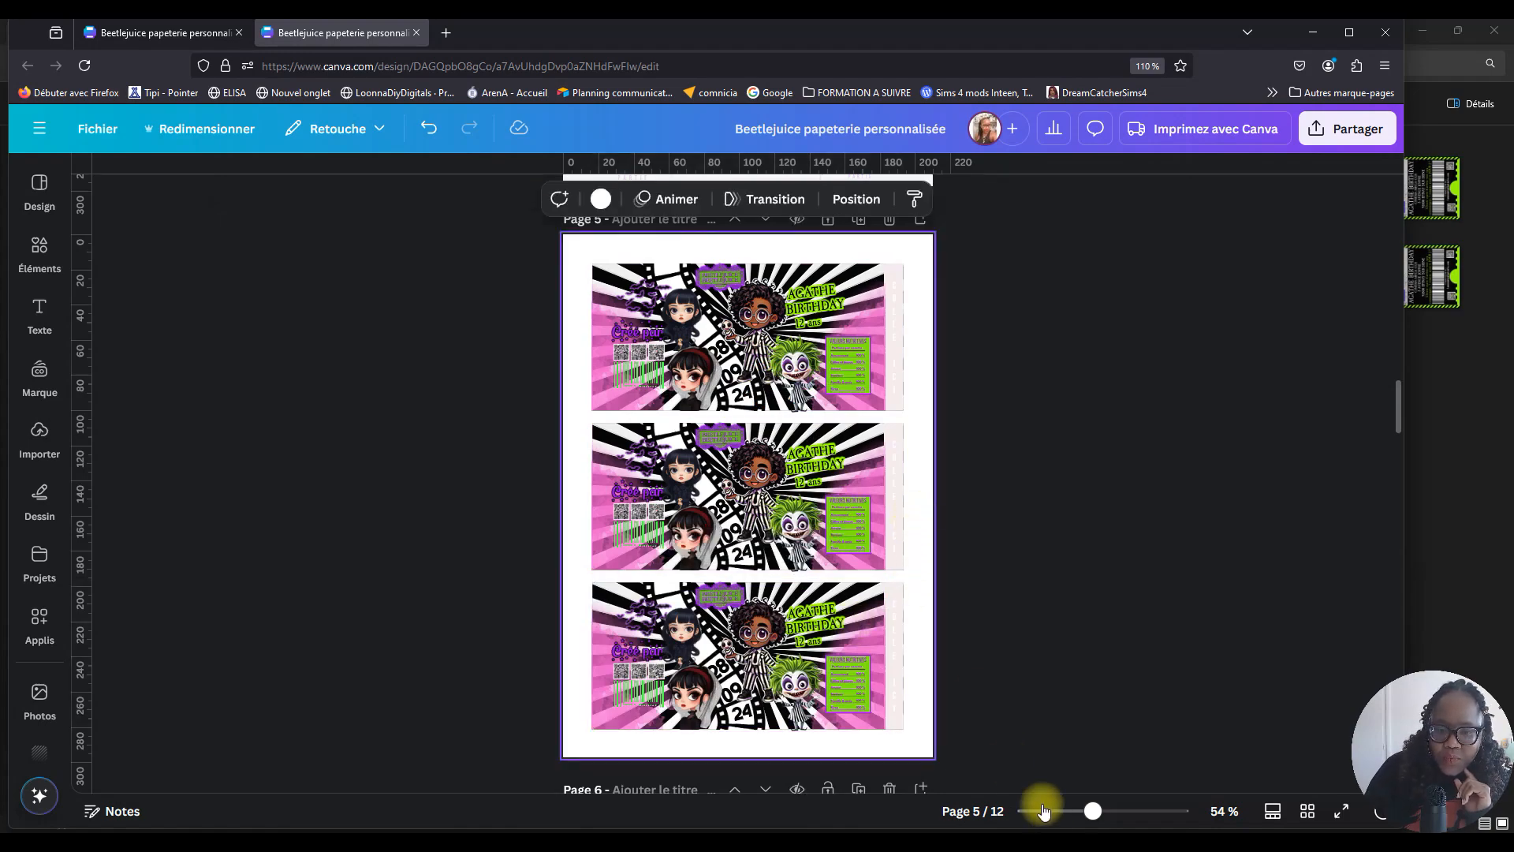
Set the transparency of all six COLLE templates on page 4 to 8.
{"action": "left_click_drag", "start_coordinate": [1092, 812], "coordinate": [1129, 828]}
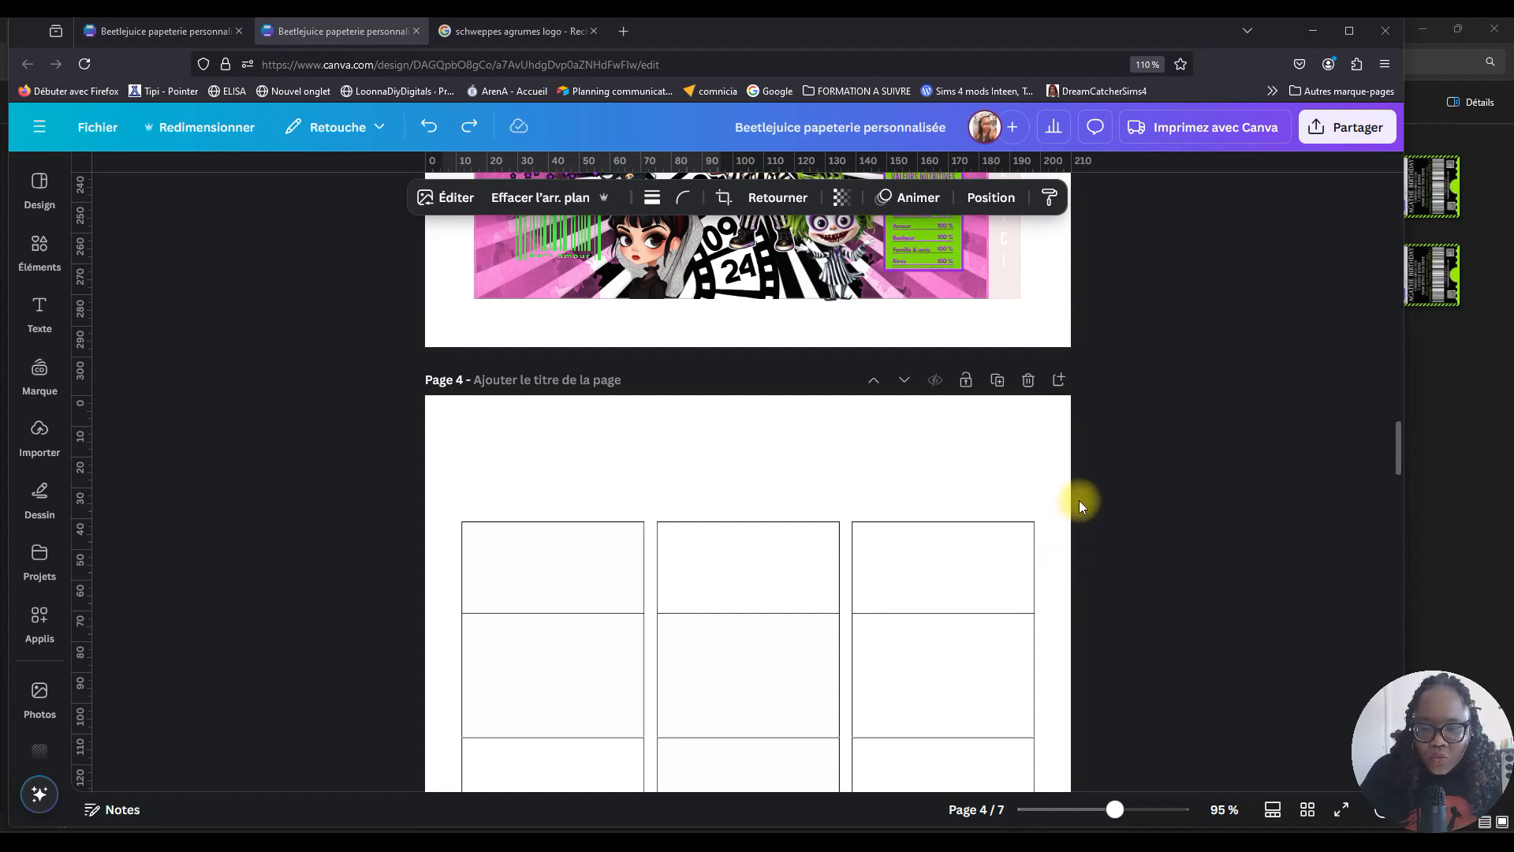
{"action": "scroll", "coordinate": [1053, 434], "scroll_direction": "down", "scroll_amount": 4}
{"action": "scroll", "coordinate": [1051, 432], "scroll_direction": "down", "scroll_amount": 2}
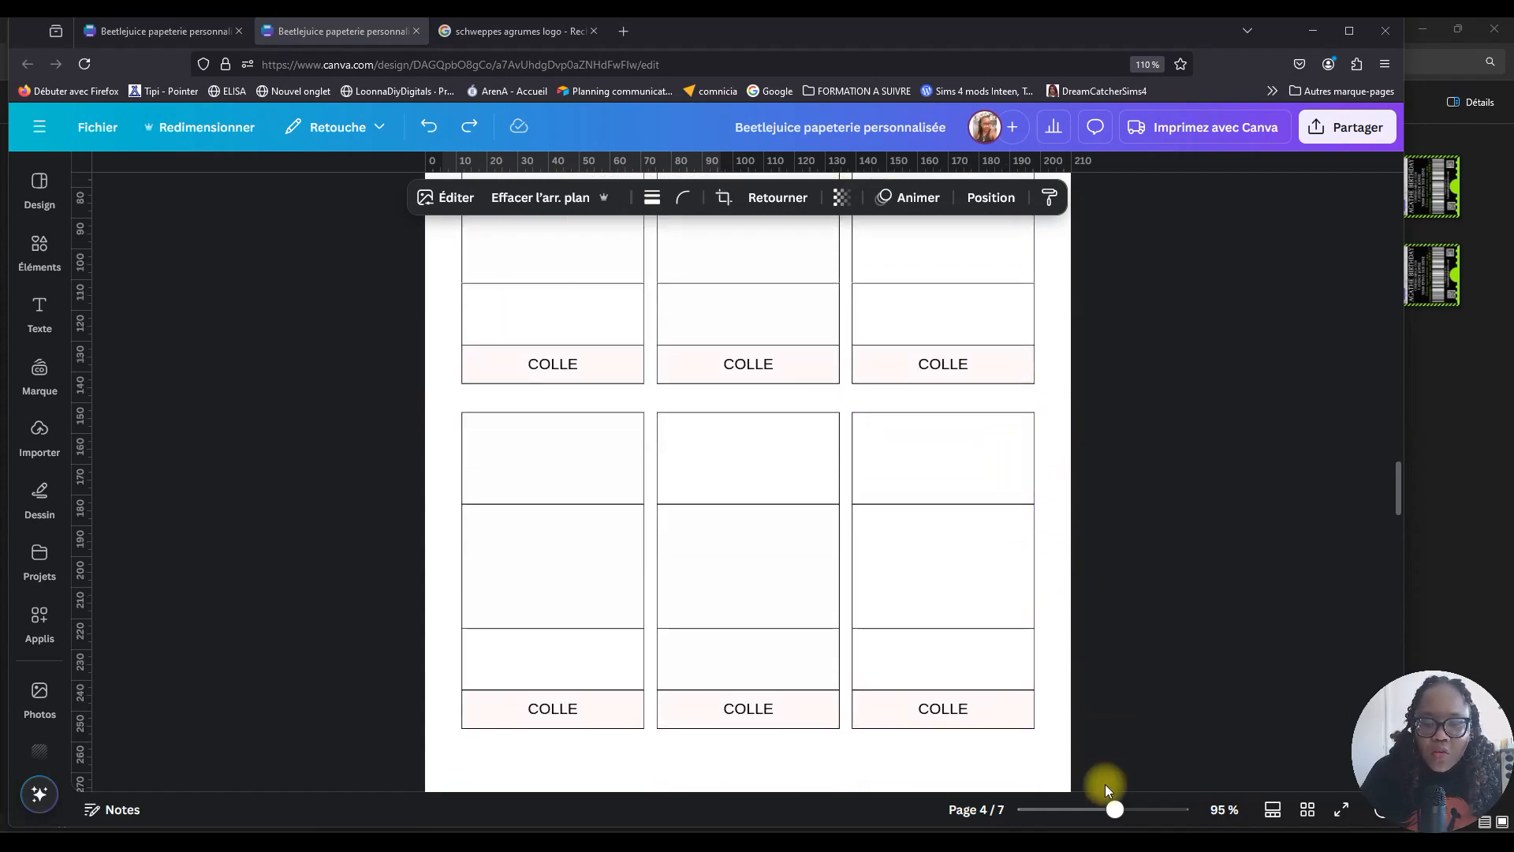
{"action": "left_click_drag", "start_coordinate": [1114, 810], "coordinate": [1099, 810]}
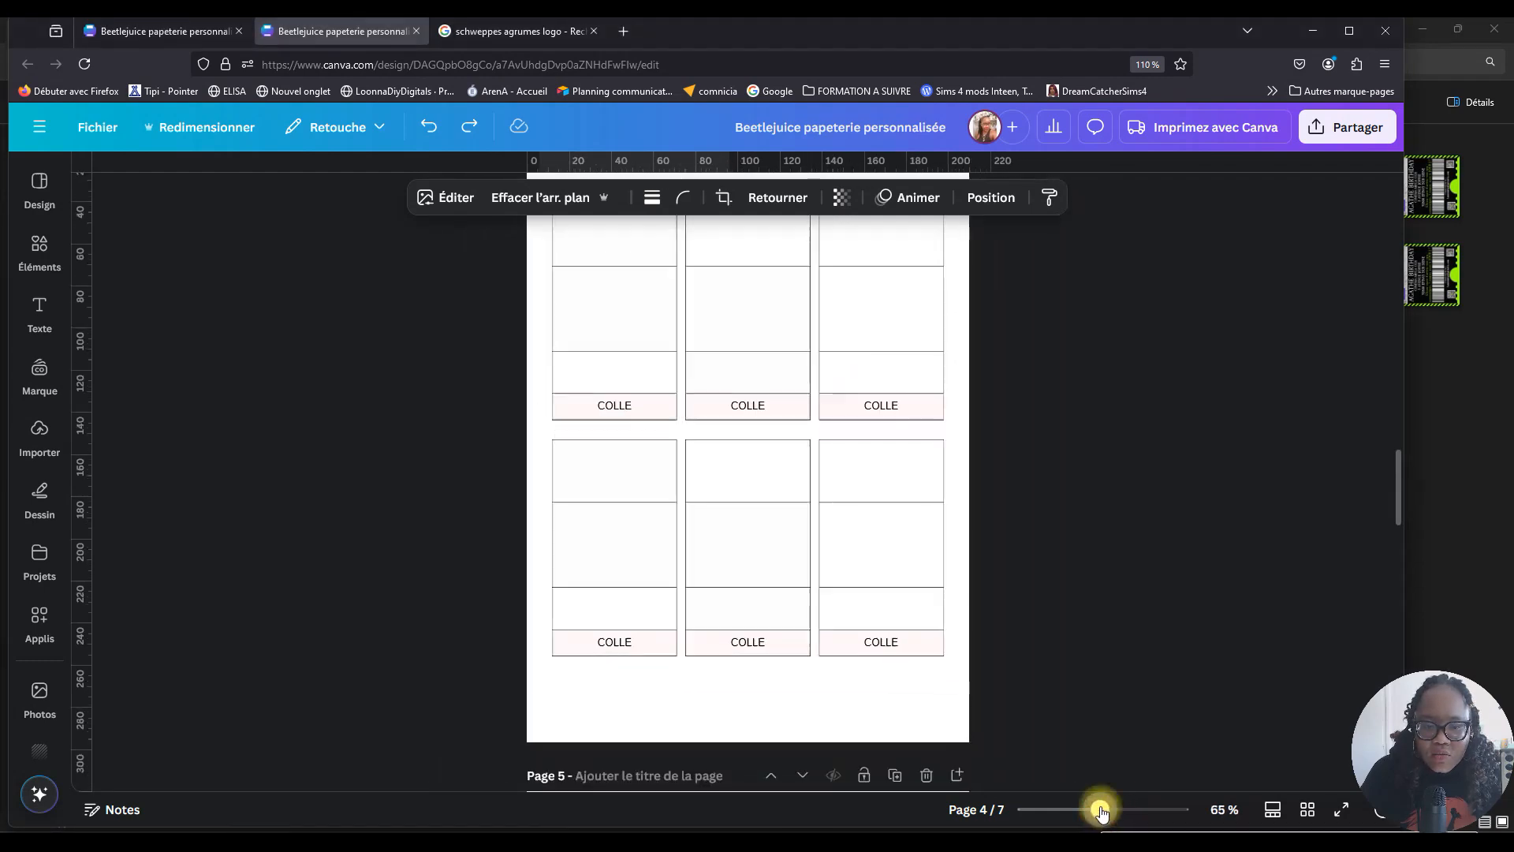
{"action": "scroll", "coordinate": [1021, 610], "scroll_direction": "down", "scroll_amount": 4}
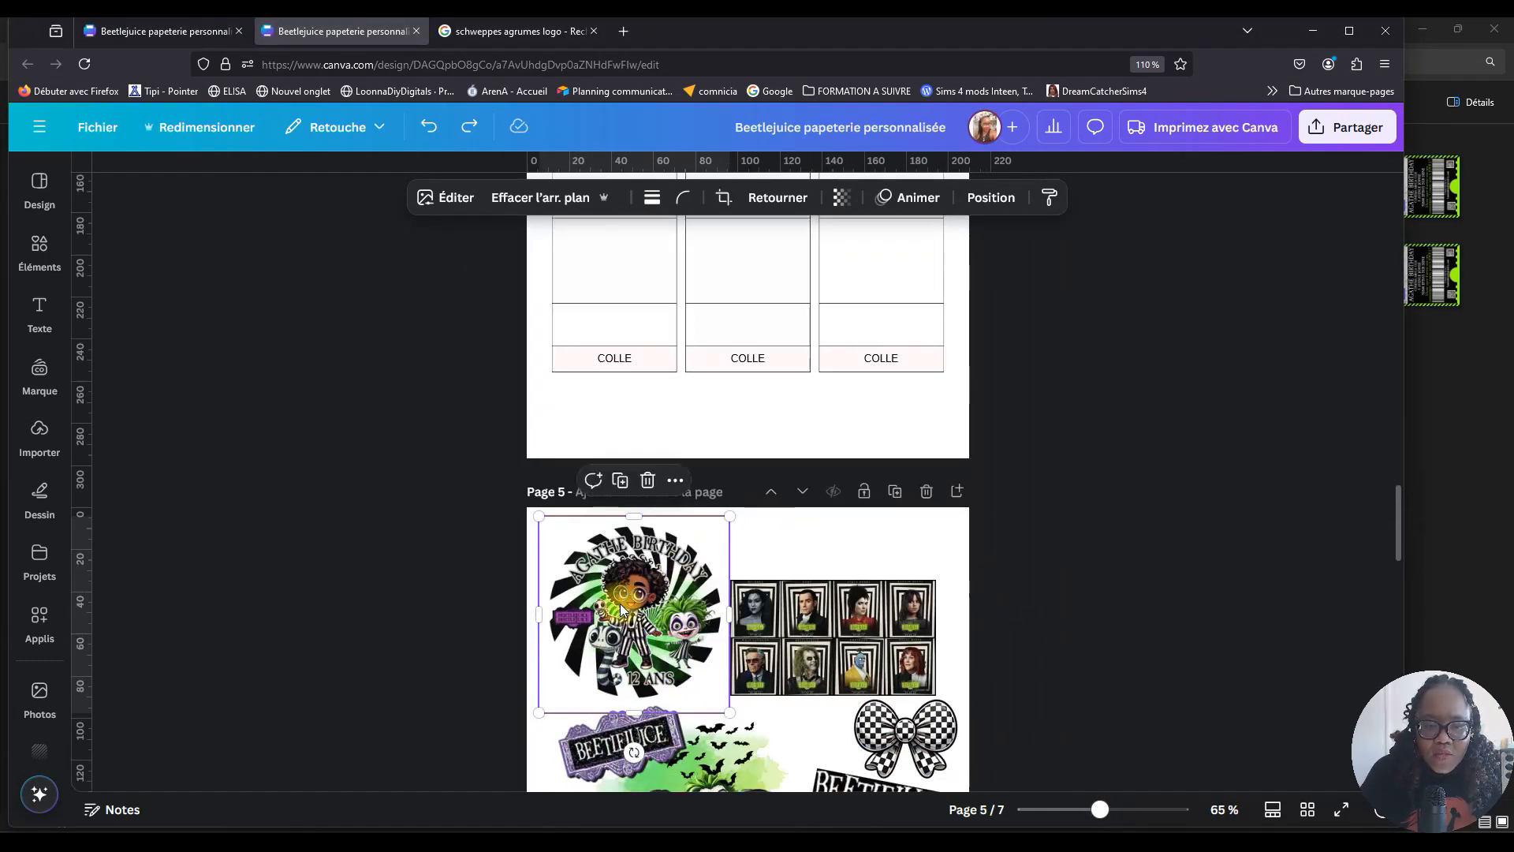
{"action": "scroll", "coordinate": [1038, 352], "scroll_direction": "up", "scroll_amount": 3}
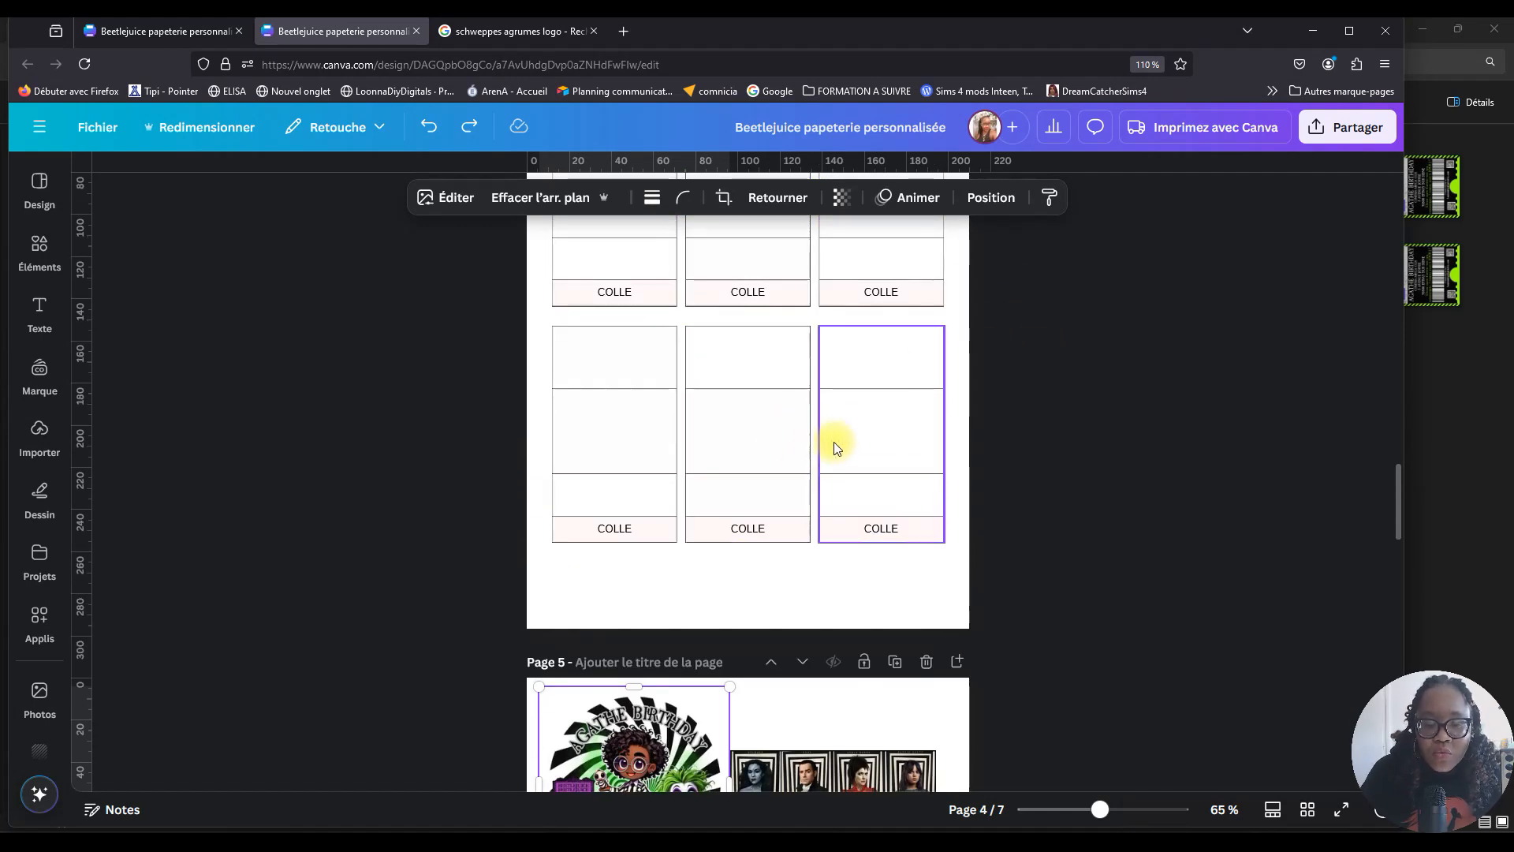
{"action": "scroll", "coordinate": [820, 434], "scroll_direction": "up", "scroll_amount": 3}
{"action": "left_click_drag", "start_coordinate": [484, 306], "coordinate": [1001, 715]}
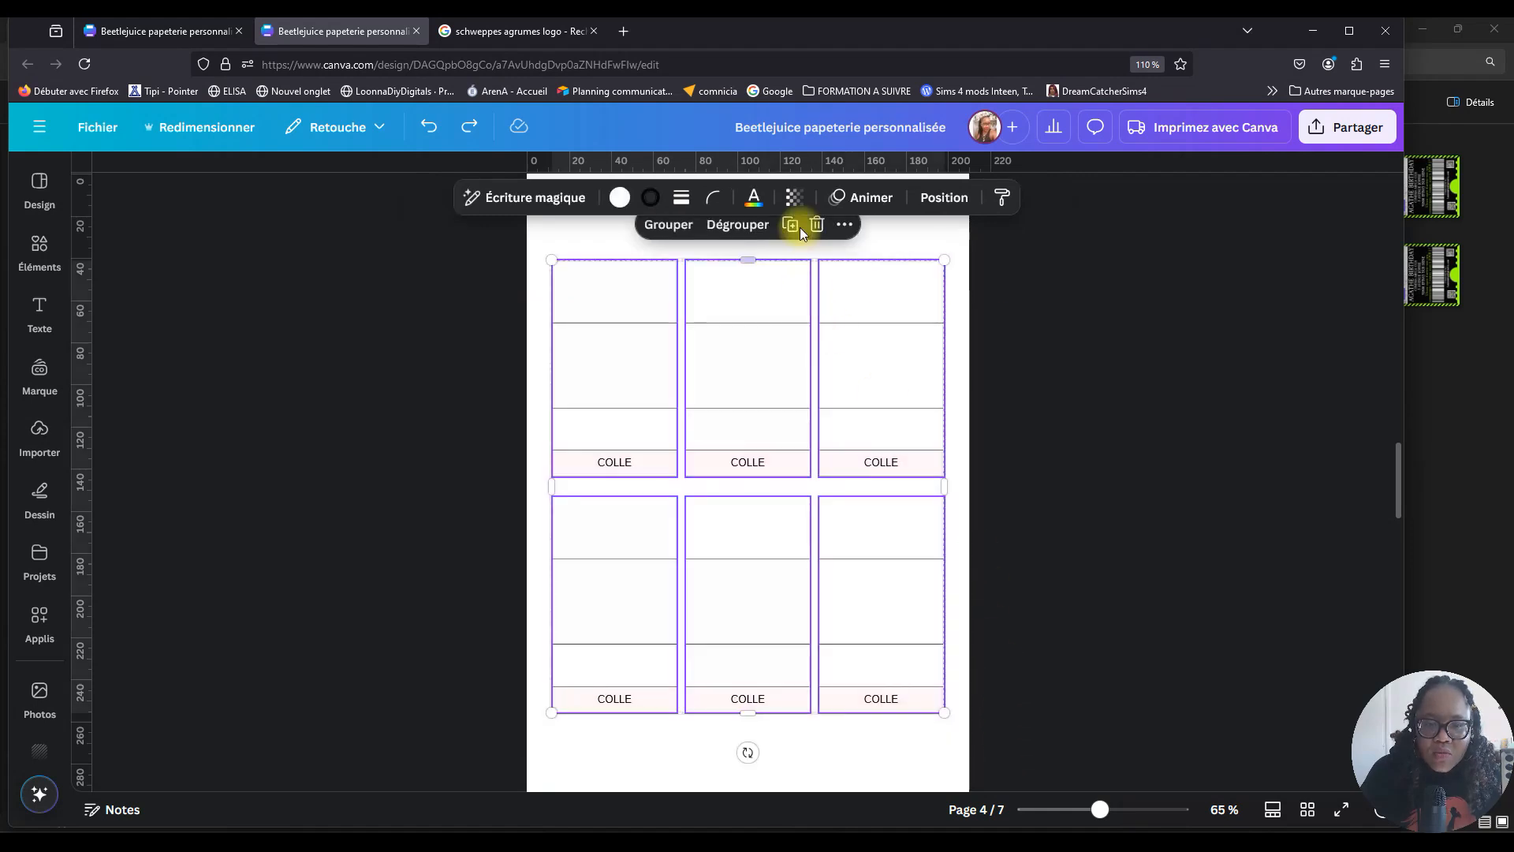
{"action": "left_click", "coordinate": [794, 198]}
{"action": "left_click_drag", "start_coordinate": [833, 272], "coordinate": [734, 275]}
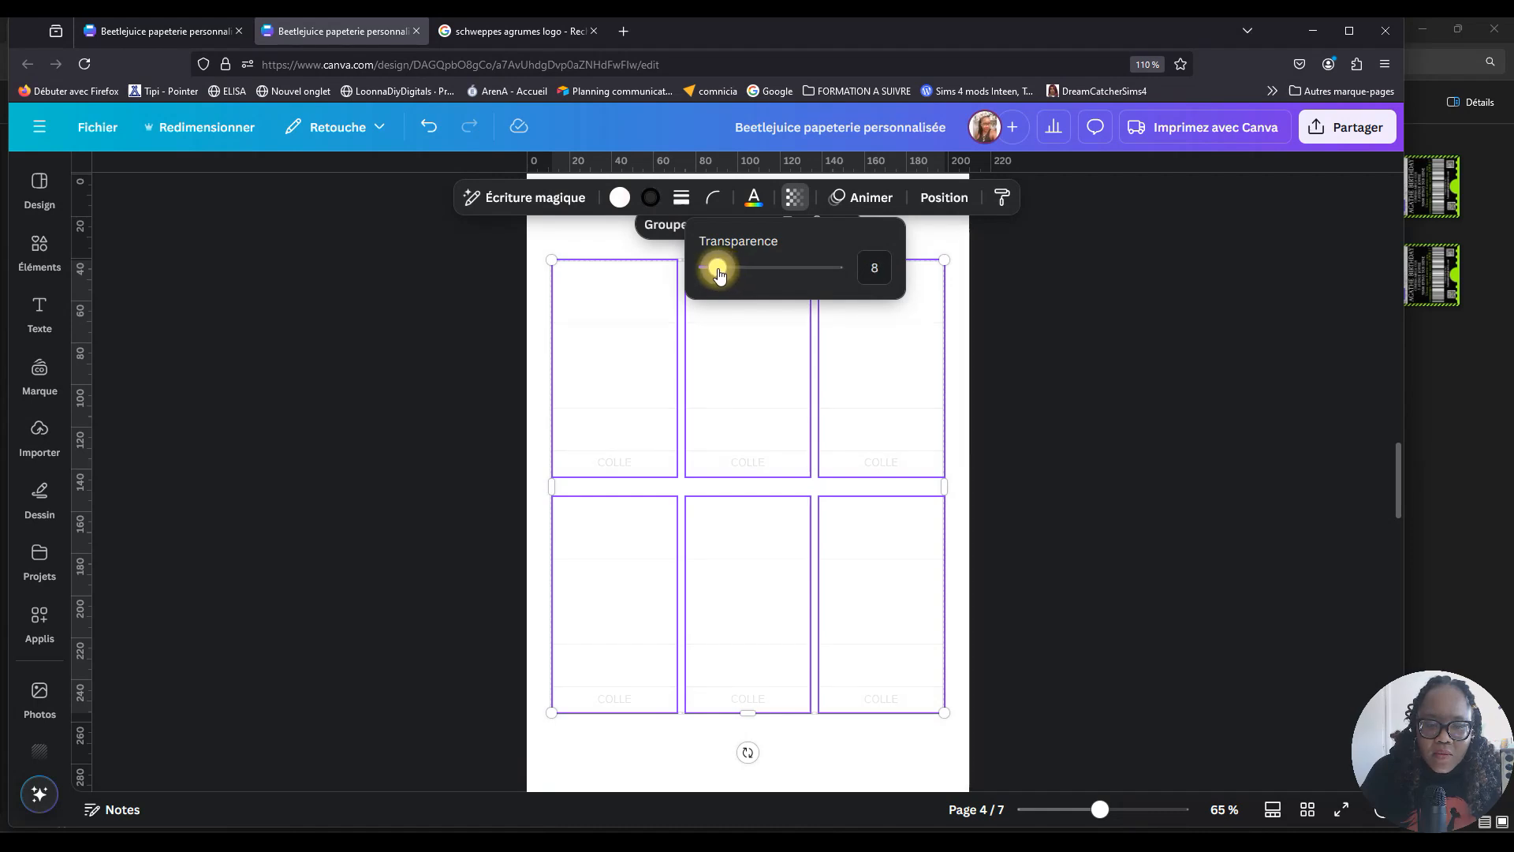
{"action": "left_click", "coordinate": [1048, 443]}
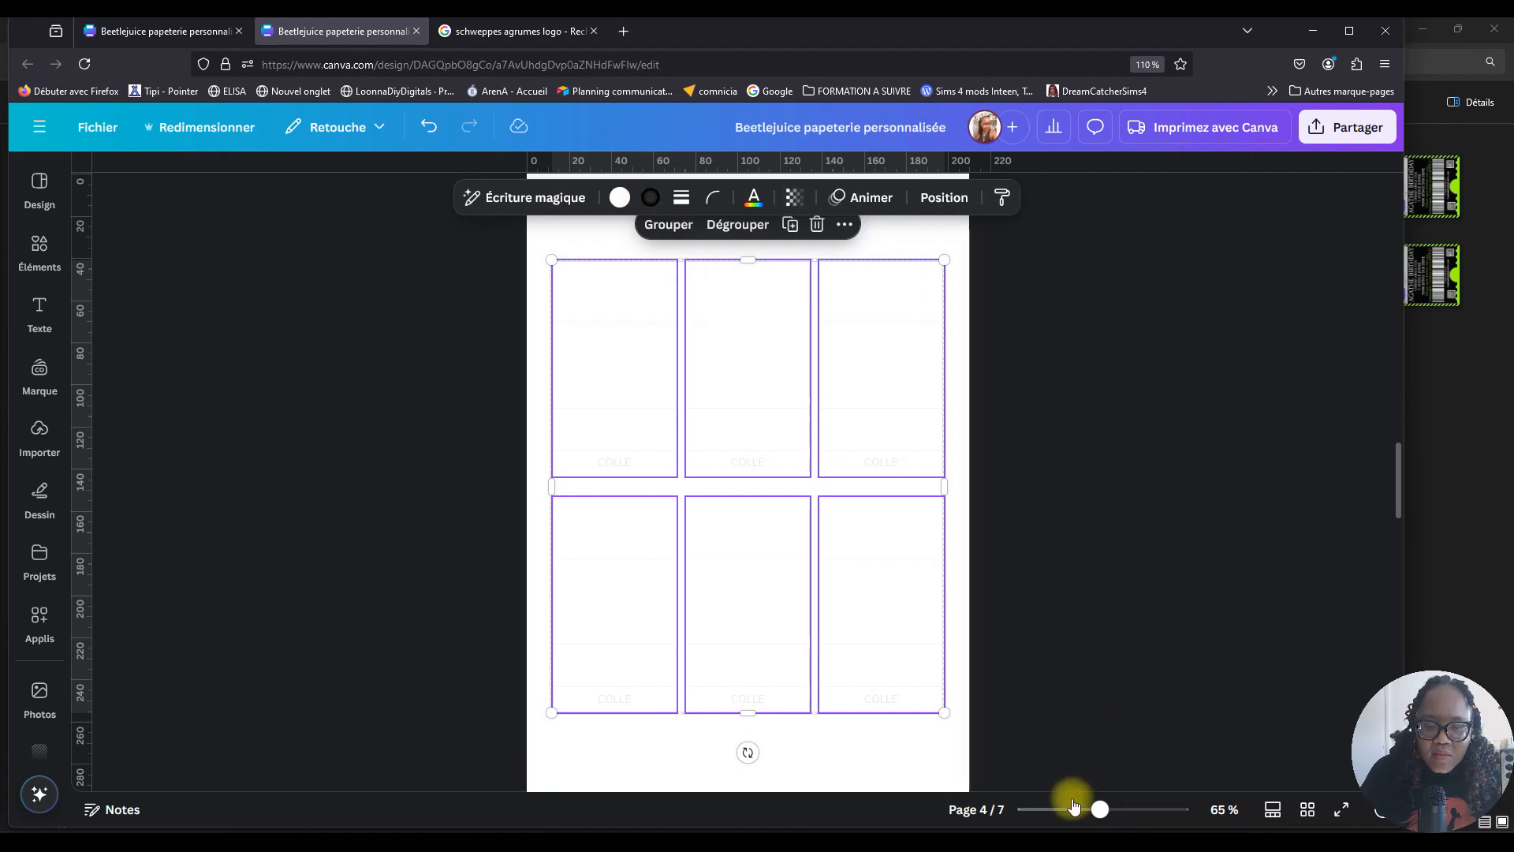
Duplicate the round birthday logo on page 5 and move the copy up onto the template page.
{"action": "left_click_drag", "start_coordinate": [1102, 809], "coordinate": [1120, 819]}
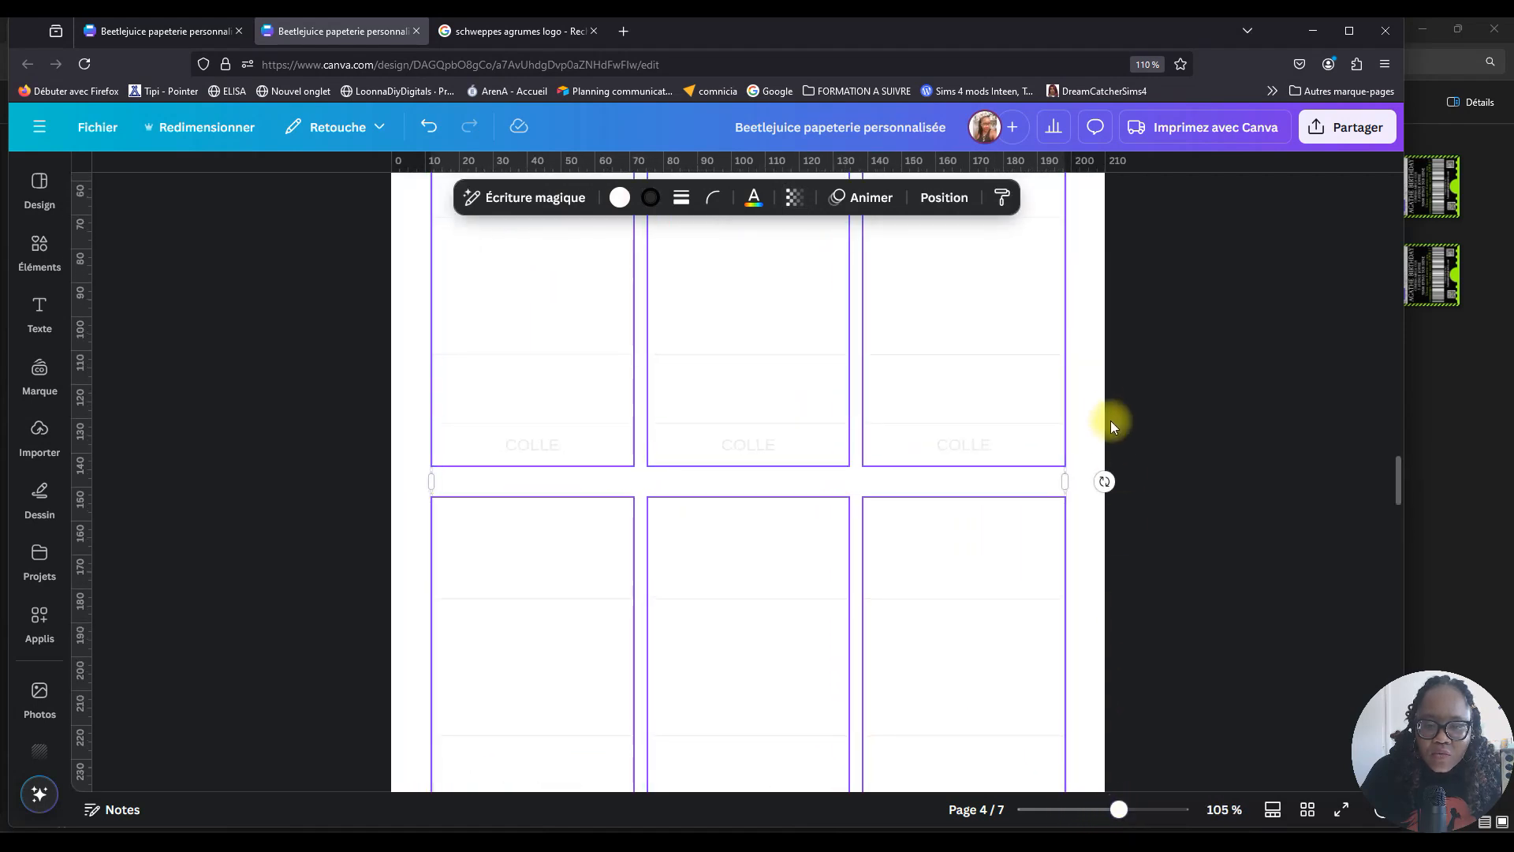
{"action": "left_click", "coordinate": [1100, 385]}
{"action": "scroll", "coordinate": [1102, 380], "scroll_direction": "down", "scroll_amount": 5}
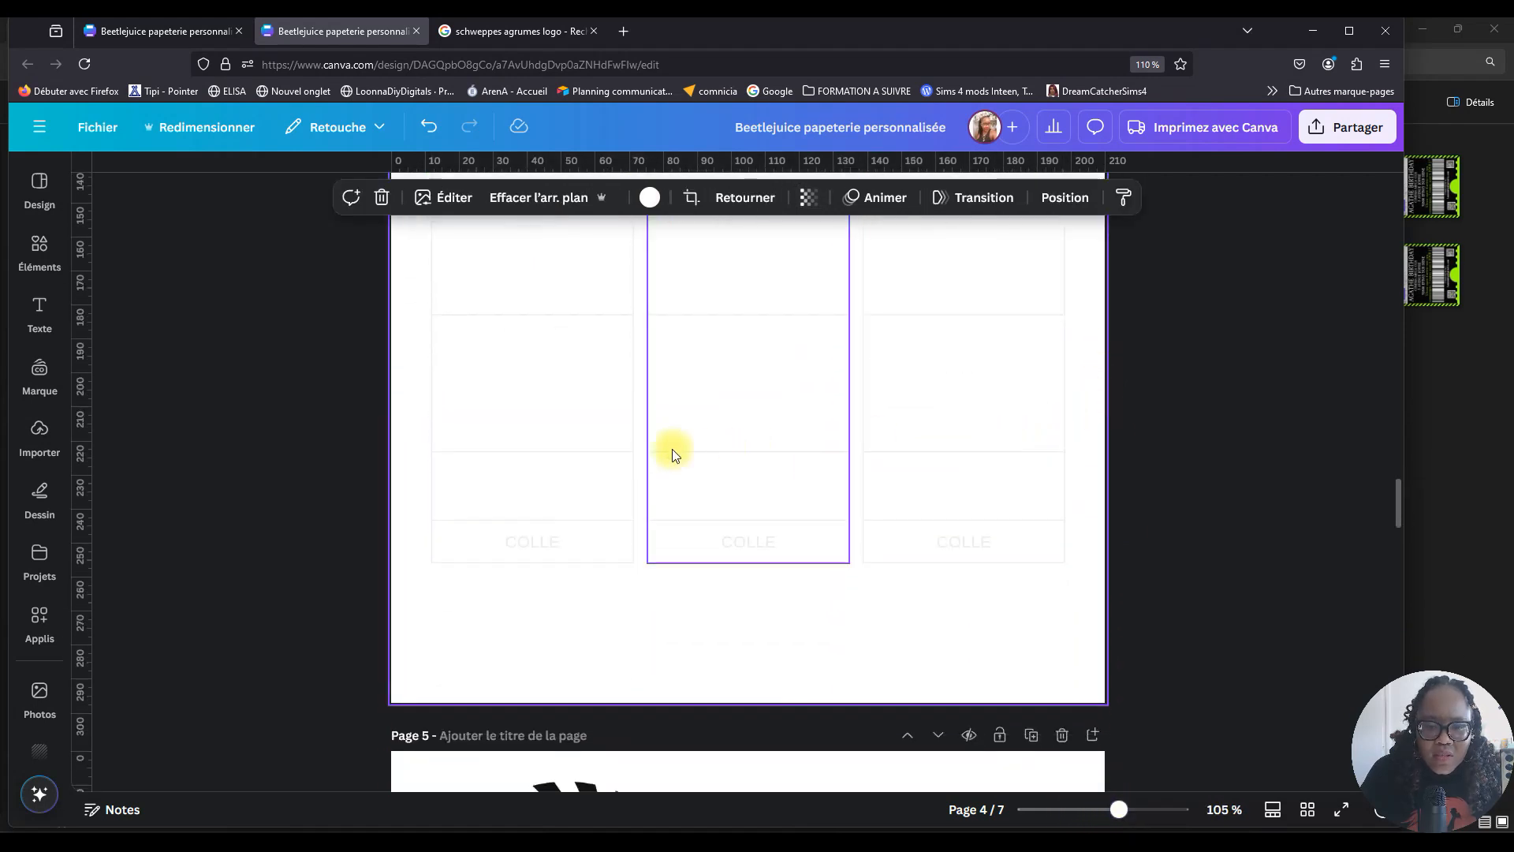
{"action": "scroll", "coordinate": [879, 473], "scroll_direction": "down", "scroll_amount": 5}
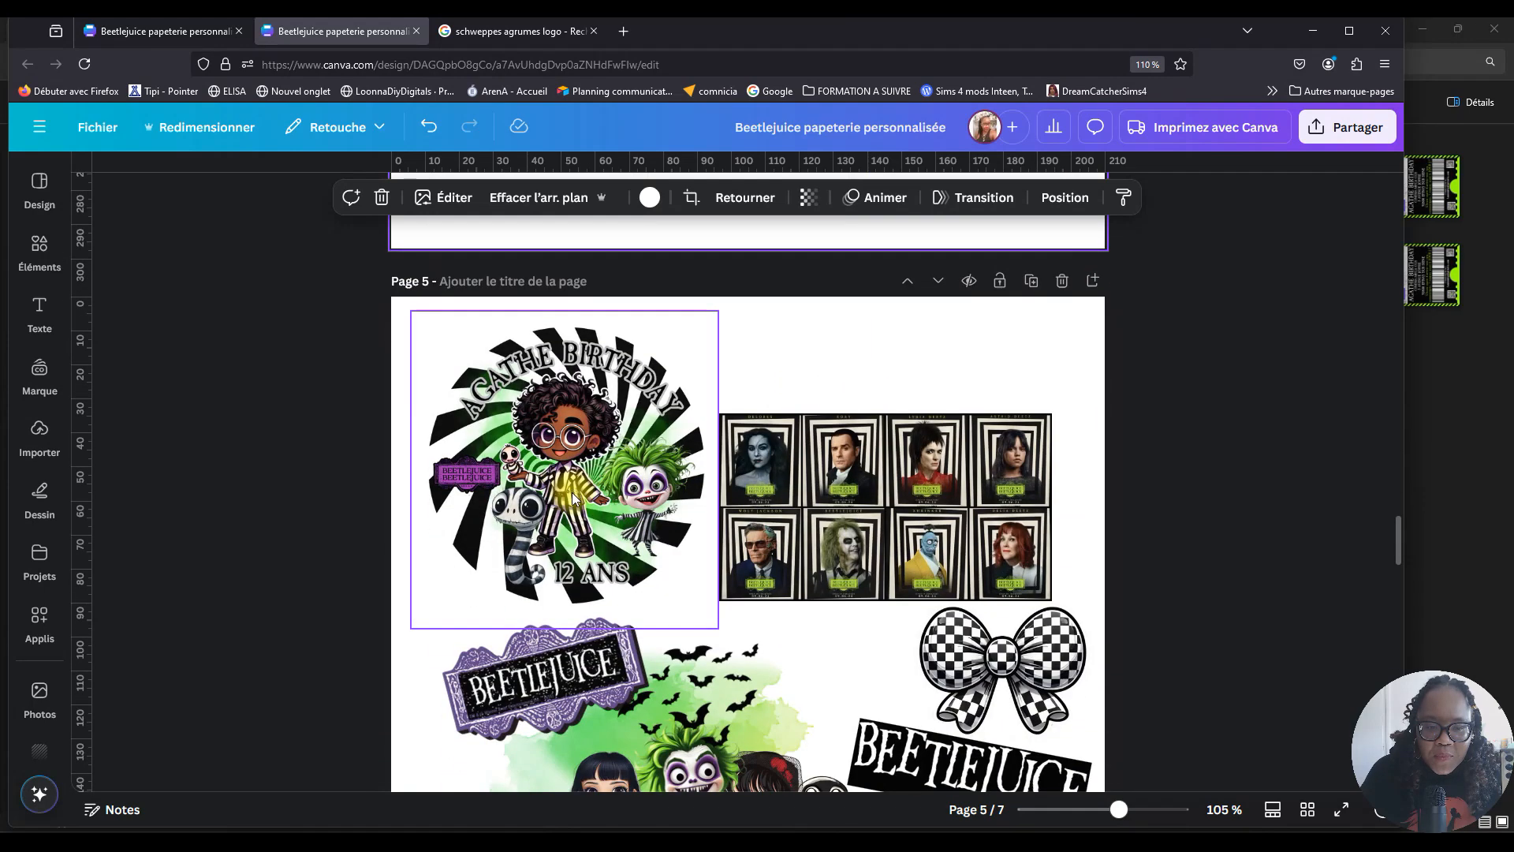
{"action": "left_click", "coordinate": [573, 465]}
{"action": "left_click", "coordinate": [555, 282]}
{"action": "scroll", "coordinate": [585, 355], "scroll_direction": "up", "scroll_amount": 3}
{"action": "left_click_drag", "start_coordinate": [581, 756], "coordinate": [654, 574]}
{"action": "scroll", "coordinate": [642, 453], "scroll_direction": "up", "scroll_amount": 4}
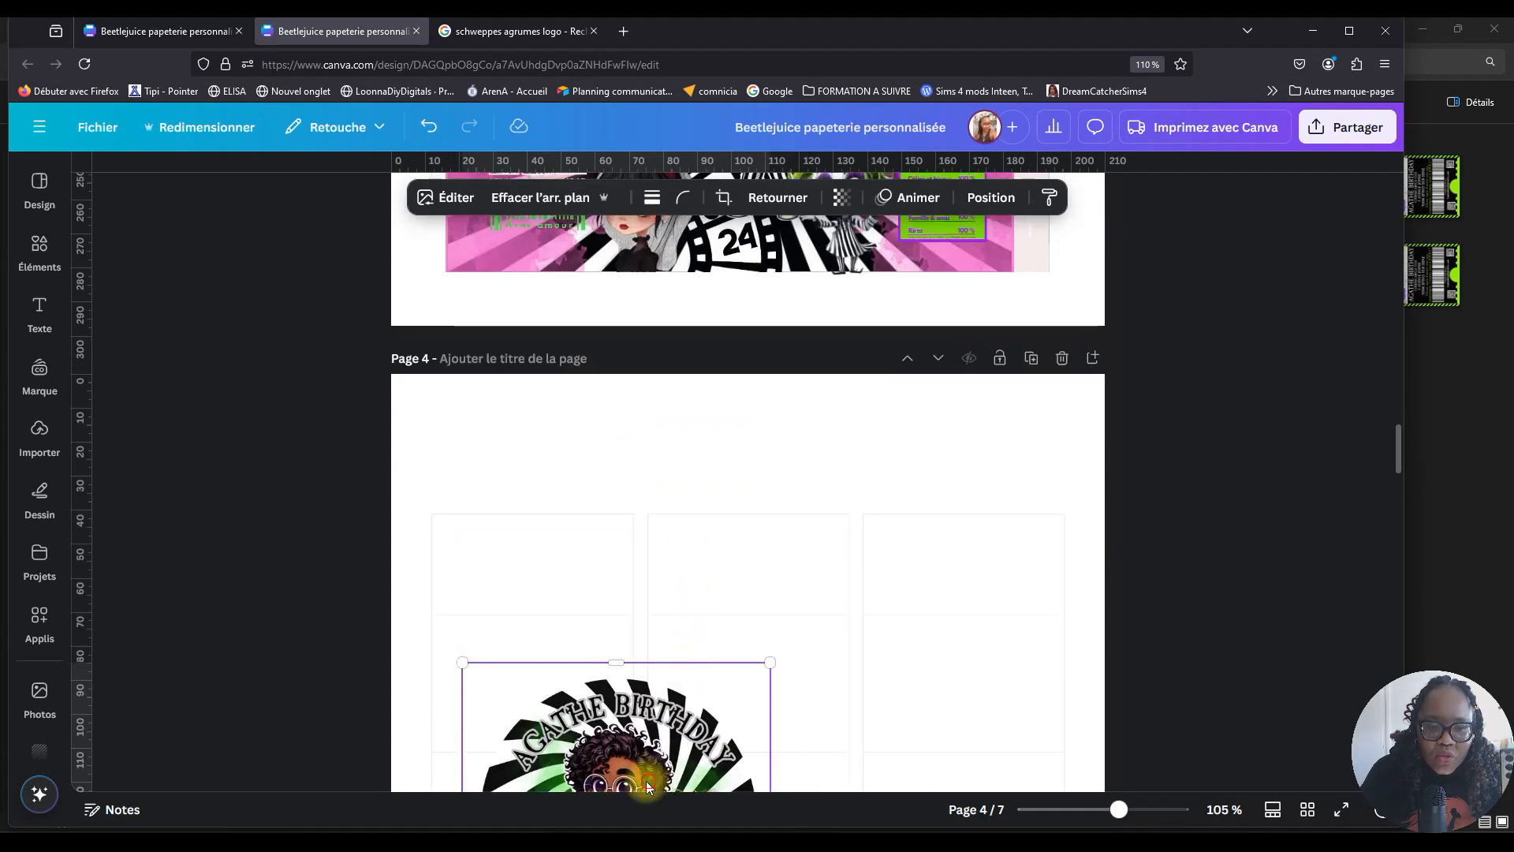
{"action": "left_click_drag", "start_coordinate": [645, 781], "coordinate": [638, 694]}
Shrink the round logo to about 41 mm wide and place it in the middle panel of the first upper template.
{"action": "left_click_drag", "start_coordinate": [1115, 813], "coordinate": [1134, 810]}
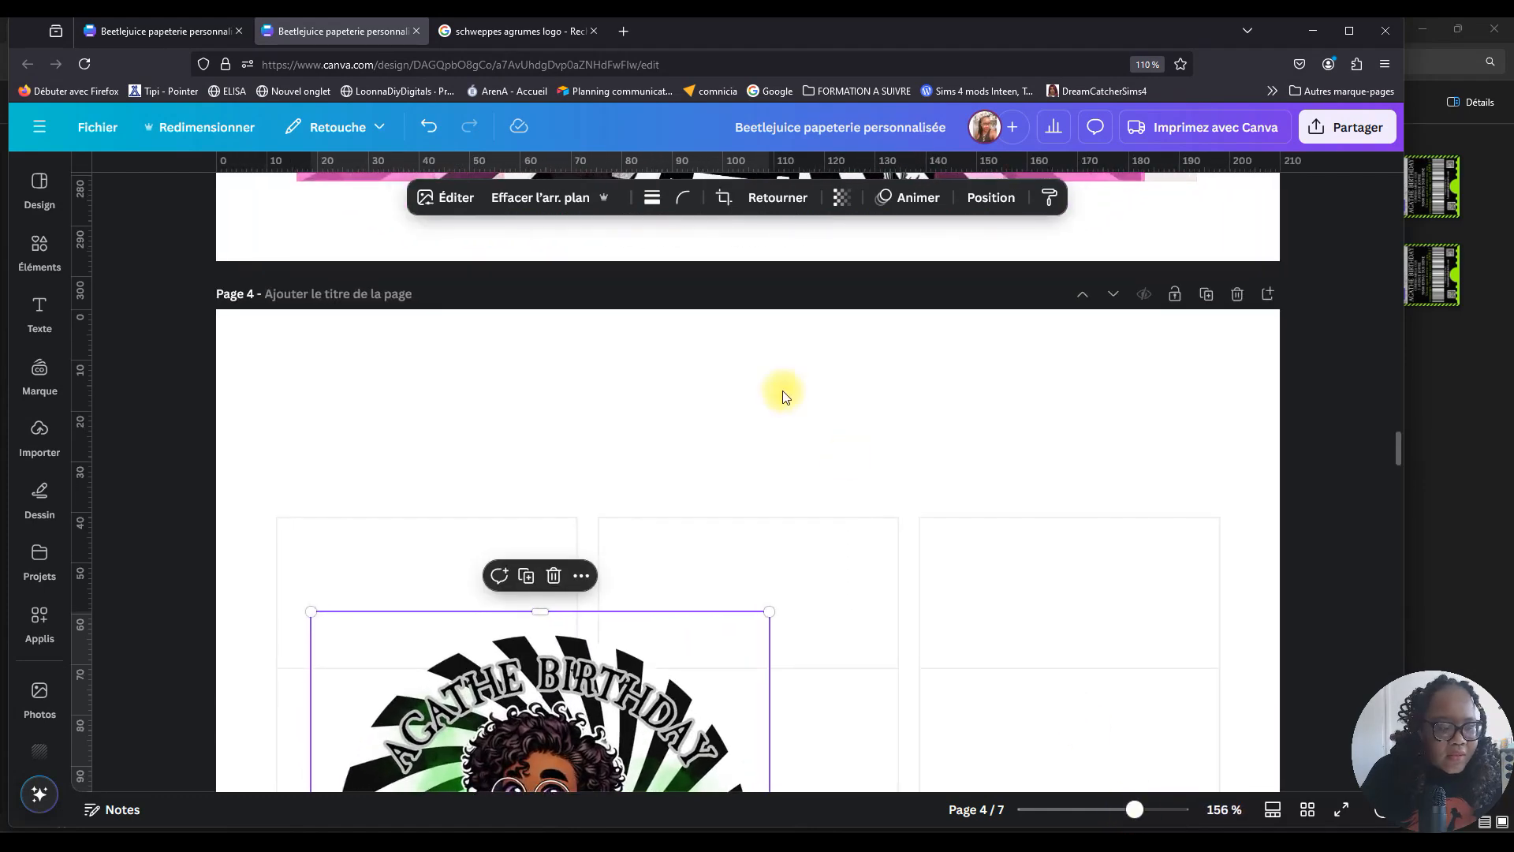
{"action": "scroll", "coordinate": [733, 355], "scroll_direction": "down", "scroll_amount": 4}
{"action": "left_click_drag", "start_coordinate": [772, 323], "coordinate": [544, 559]}
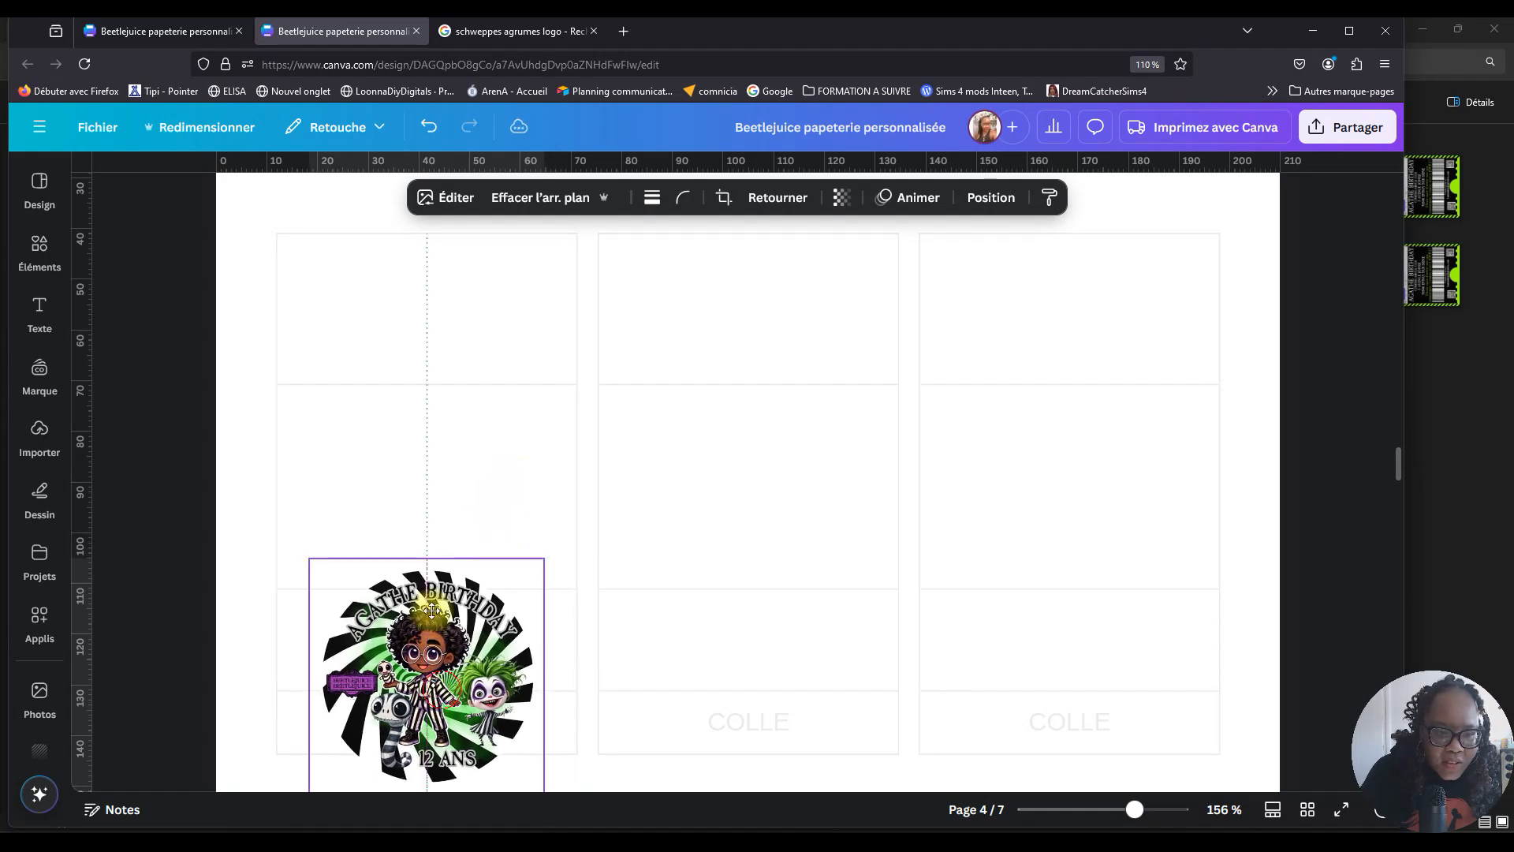
{"action": "left_click_drag", "start_coordinate": [428, 625], "coordinate": [424, 439]}
{"action": "left_click_drag", "start_coordinate": [541, 616], "coordinate": [517, 582]}
{"action": "left_click_drag", "start_coordinate": [378, 469], "coordinate": [384, 484]}
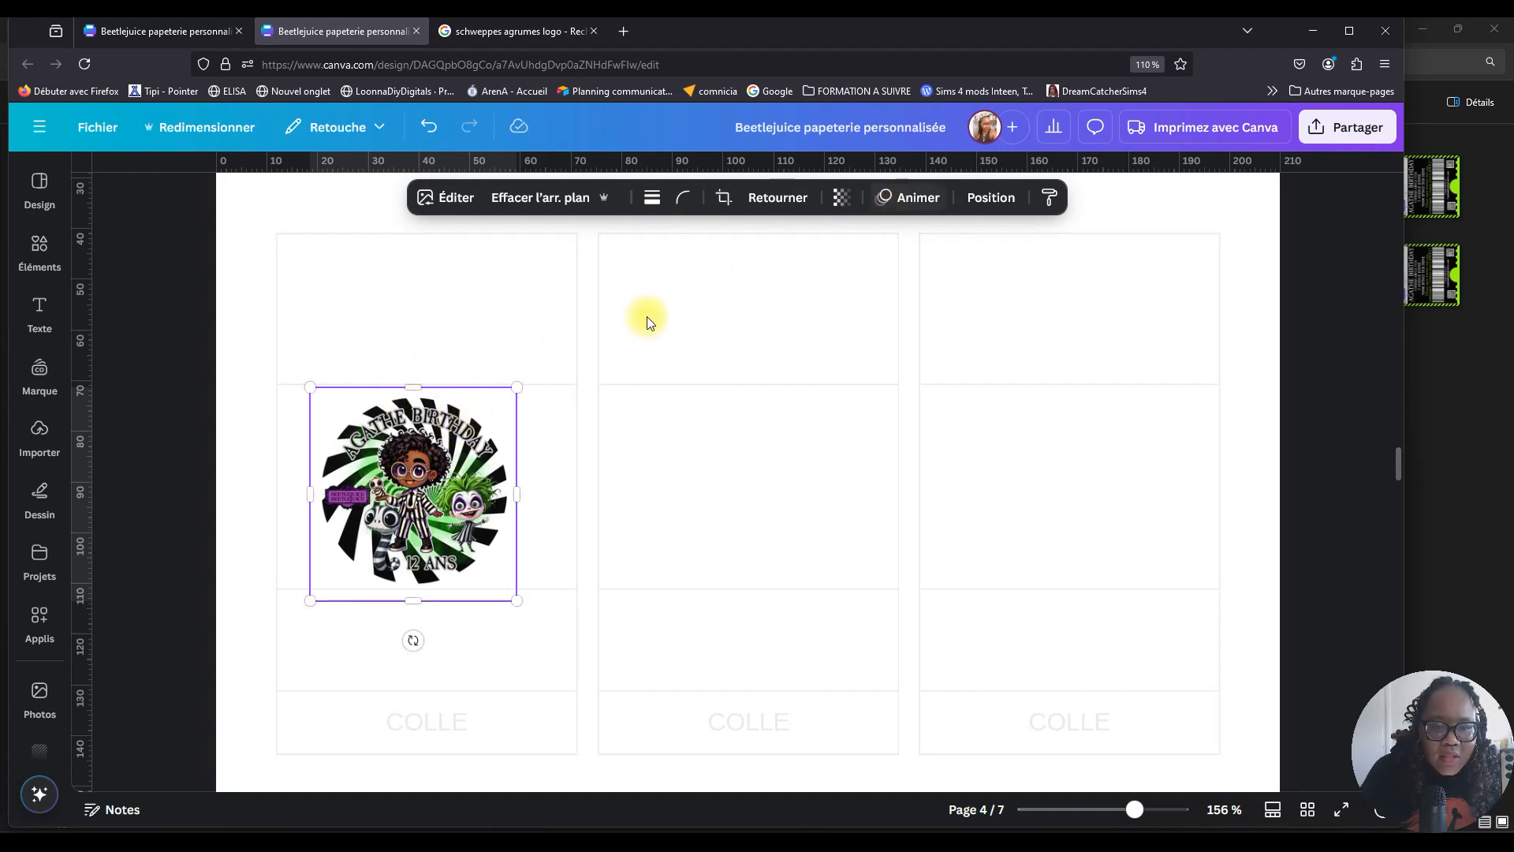
{"action": "left_click", "coordinate": [577, 494]}
Duplicate the round logo into the middle panels of the second and third upper templates.
{"action": "left_click", "coordinate": [409, 429]}
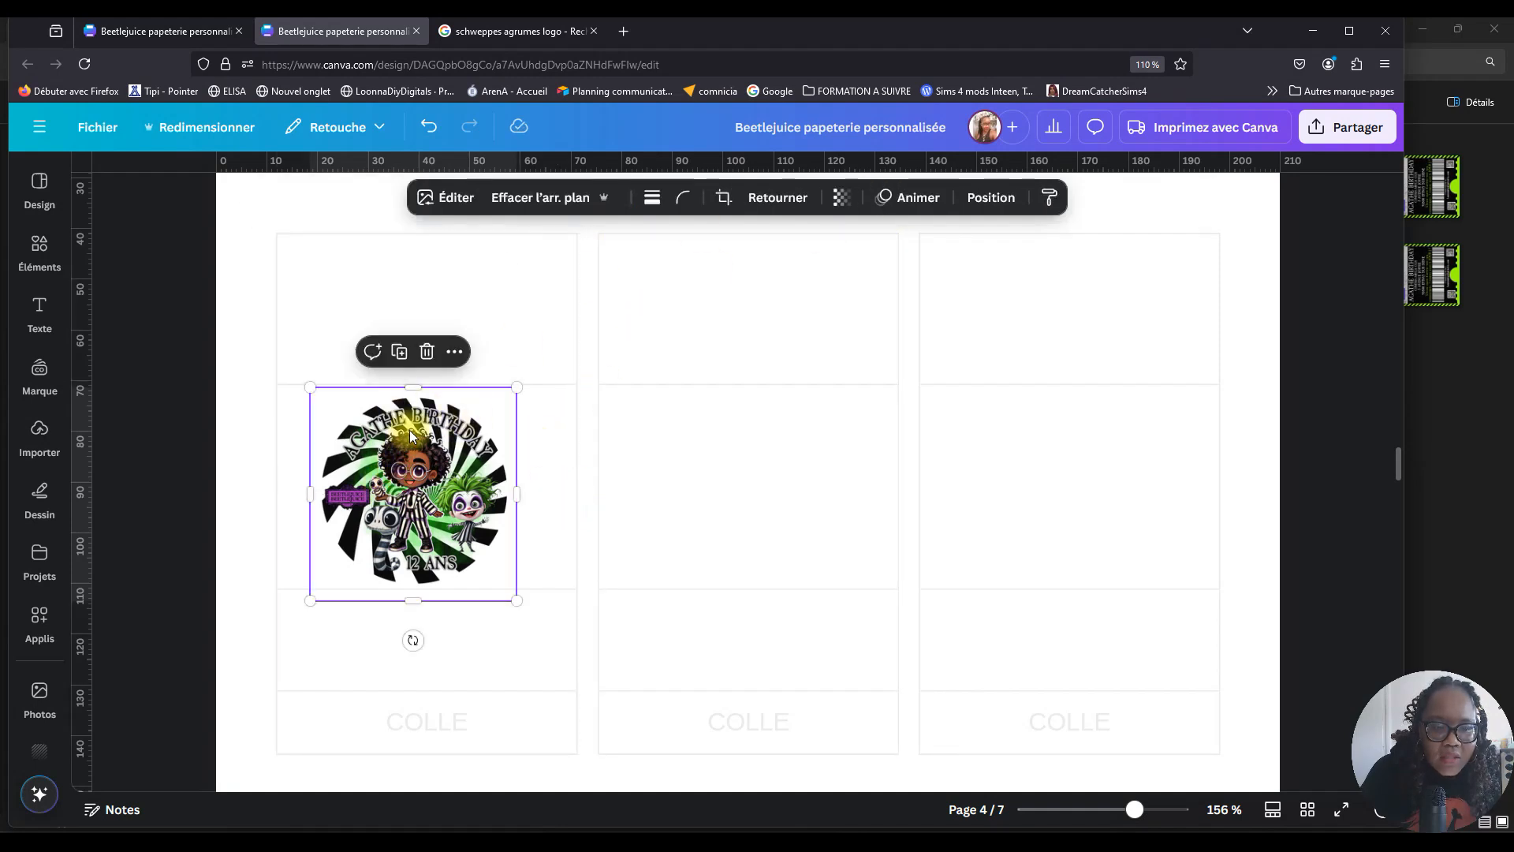
{"action": "left_click", "coordinate": [401, 352]}
{"action": "left_click_drag", "start_coordinate": [422, 495], "coordinate": [739, 484]}
{"action": "left_click", "coordinate": [722, 351]}
{"action": "scroll", "coordinate": [1151, 414], "scroll_direction": "down", "scroll_amount": 1}
{"action": "scroll", "coordinate": [1150, 416], "scroll_direction": "down", "scroll_amount": 2}
{"action": "left_click", "coordinate": [1177, 541]}
Lock the three upper-row templates so that their logos can be selected separately.
{"action": "left_click_drag", "start_coordinate": [1262, 503], "coordinate": [273, 595]}
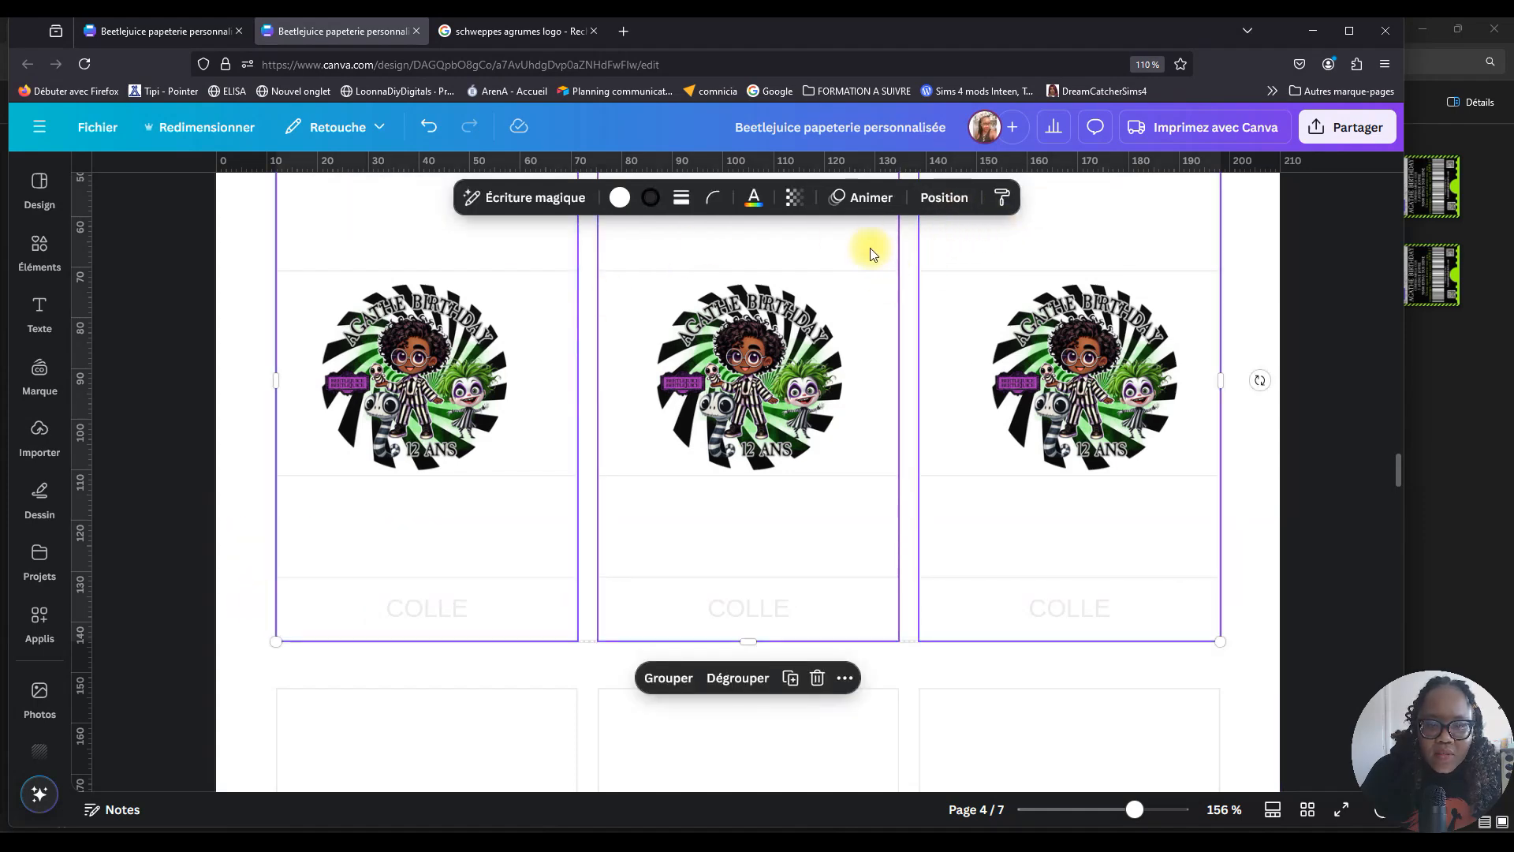
{"action": "left_click", "coordinate": [847, 680]}
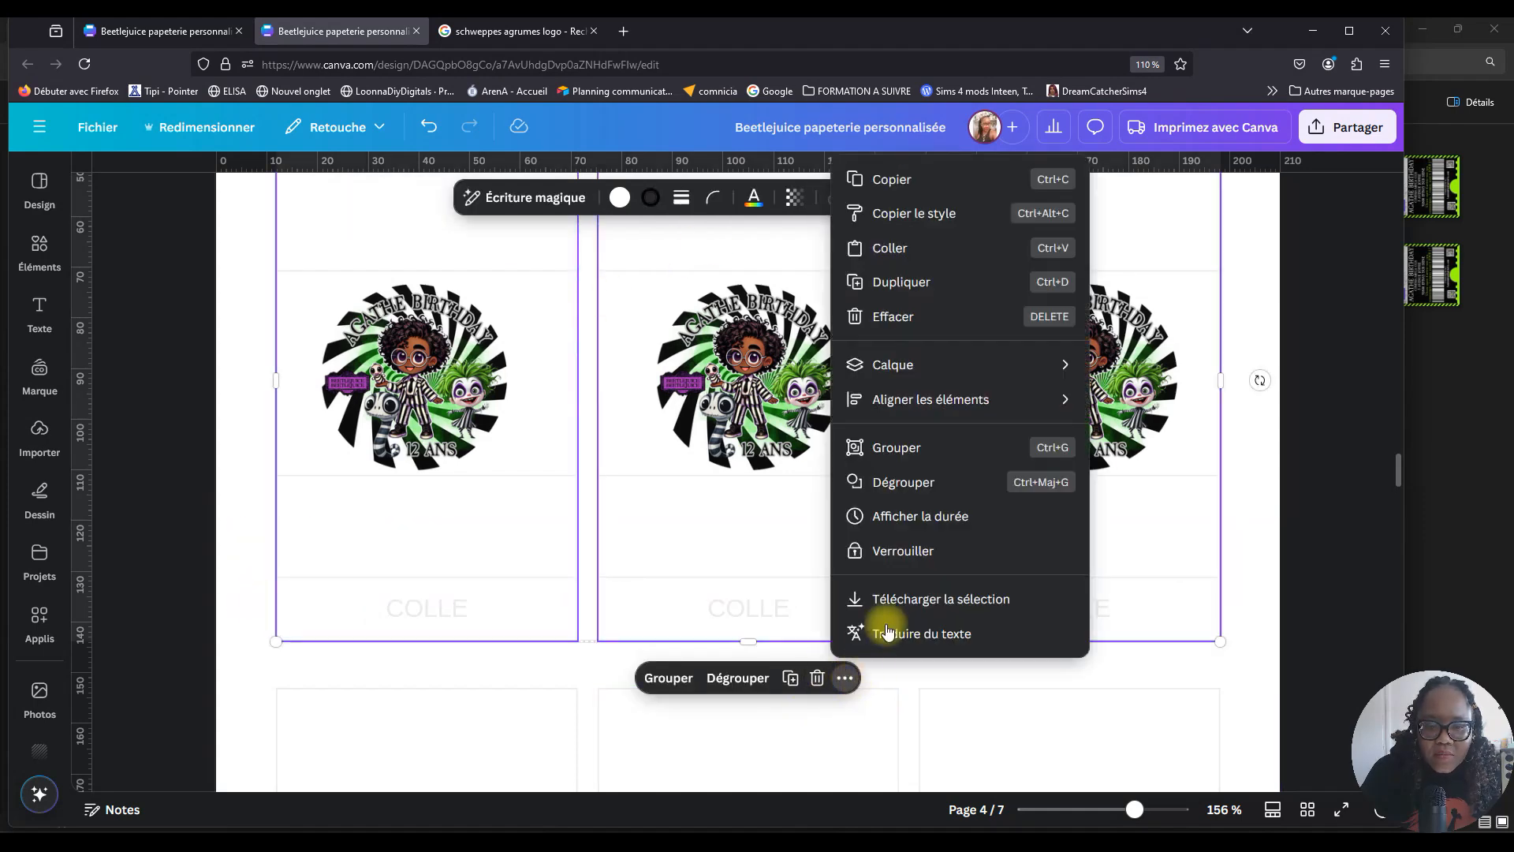
{"action": "left_click", "coordinate": [921, 552]}
Select the three round logos together, duplicate them, and move the copies down to the lower row of templates.
{"action": "left_click_drag", "start_coordinate": [1194, 411], "coordinate": [410, 438]}
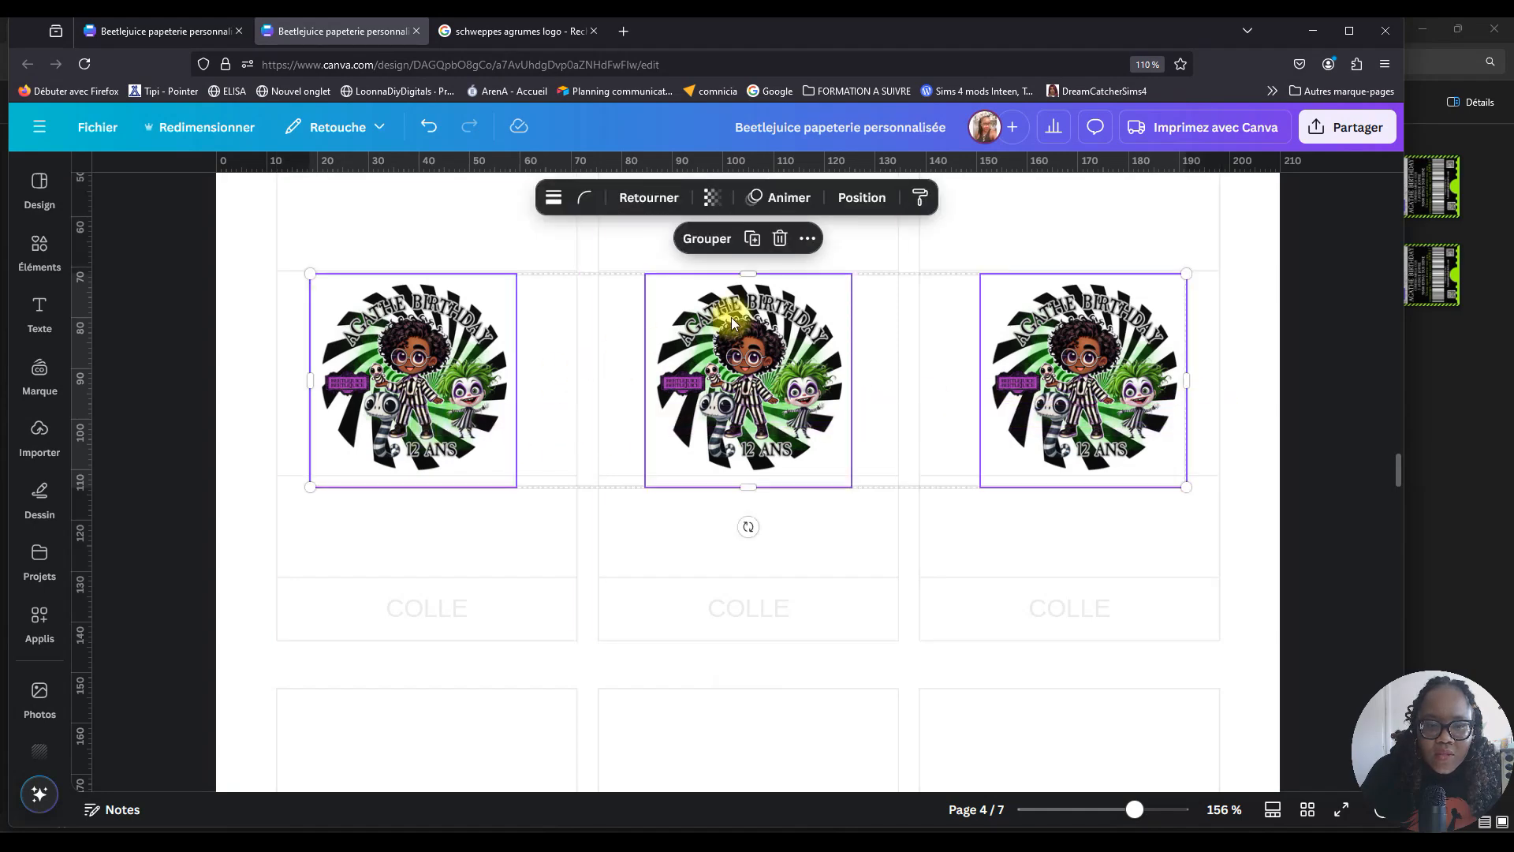
{"action": "left_click", "coordinate": [1098, 809]}
{"action": "scroll", "coordinate": [946, 473], "scroll_direction": "down", "scroll_amount": 3}
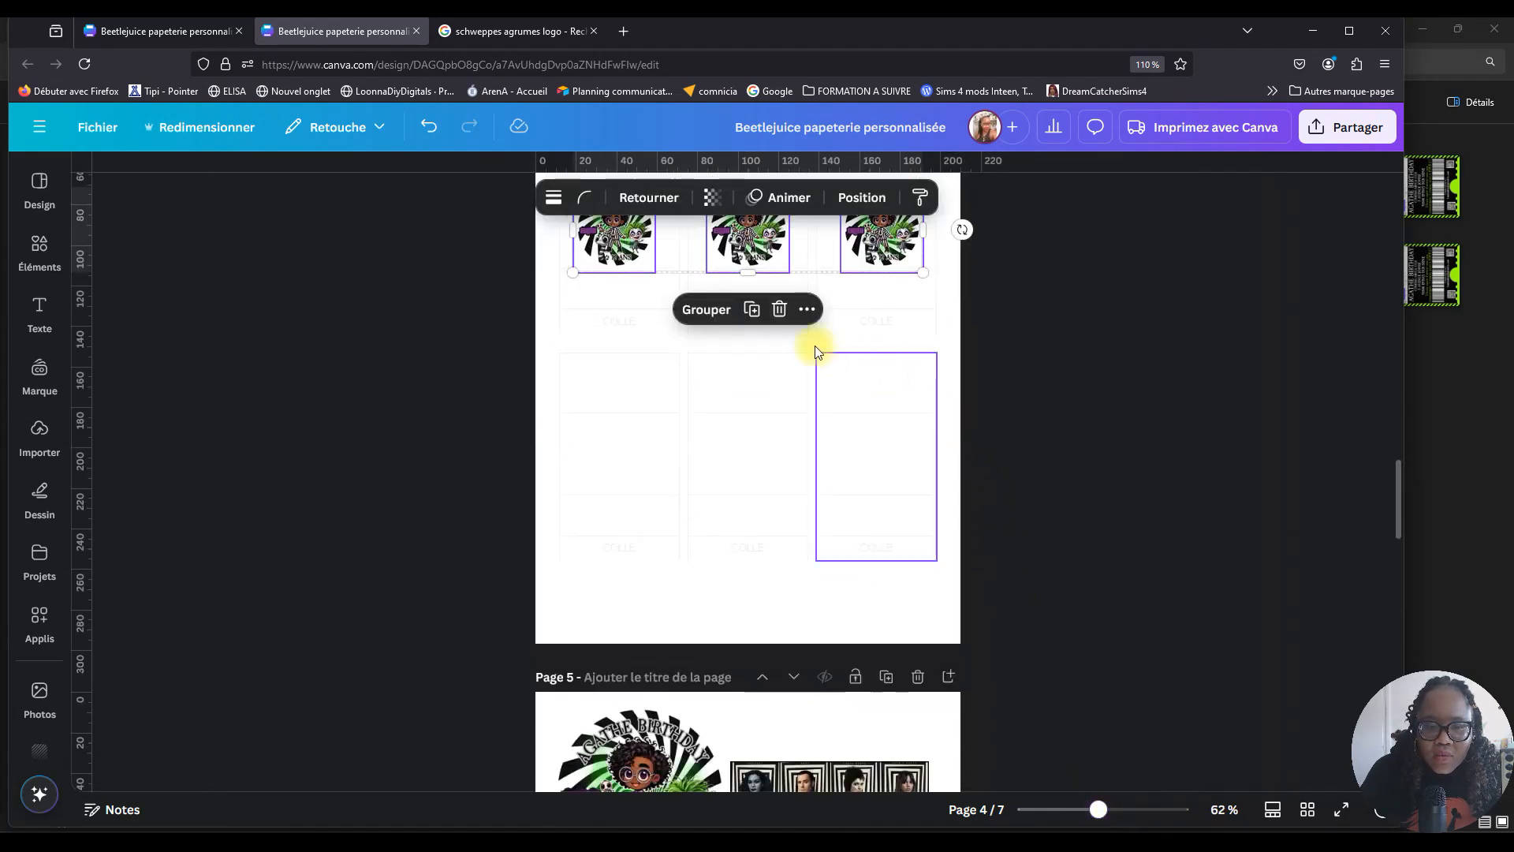
{"action": "left_click", "coordinate": [752, 309]}
{"action": "left_click_drag", "start_coordinate": [899, 230], "coordinate": [876, 439]}
{"action": "left_click", "coordinate": [885, 466], "text": "shift"}
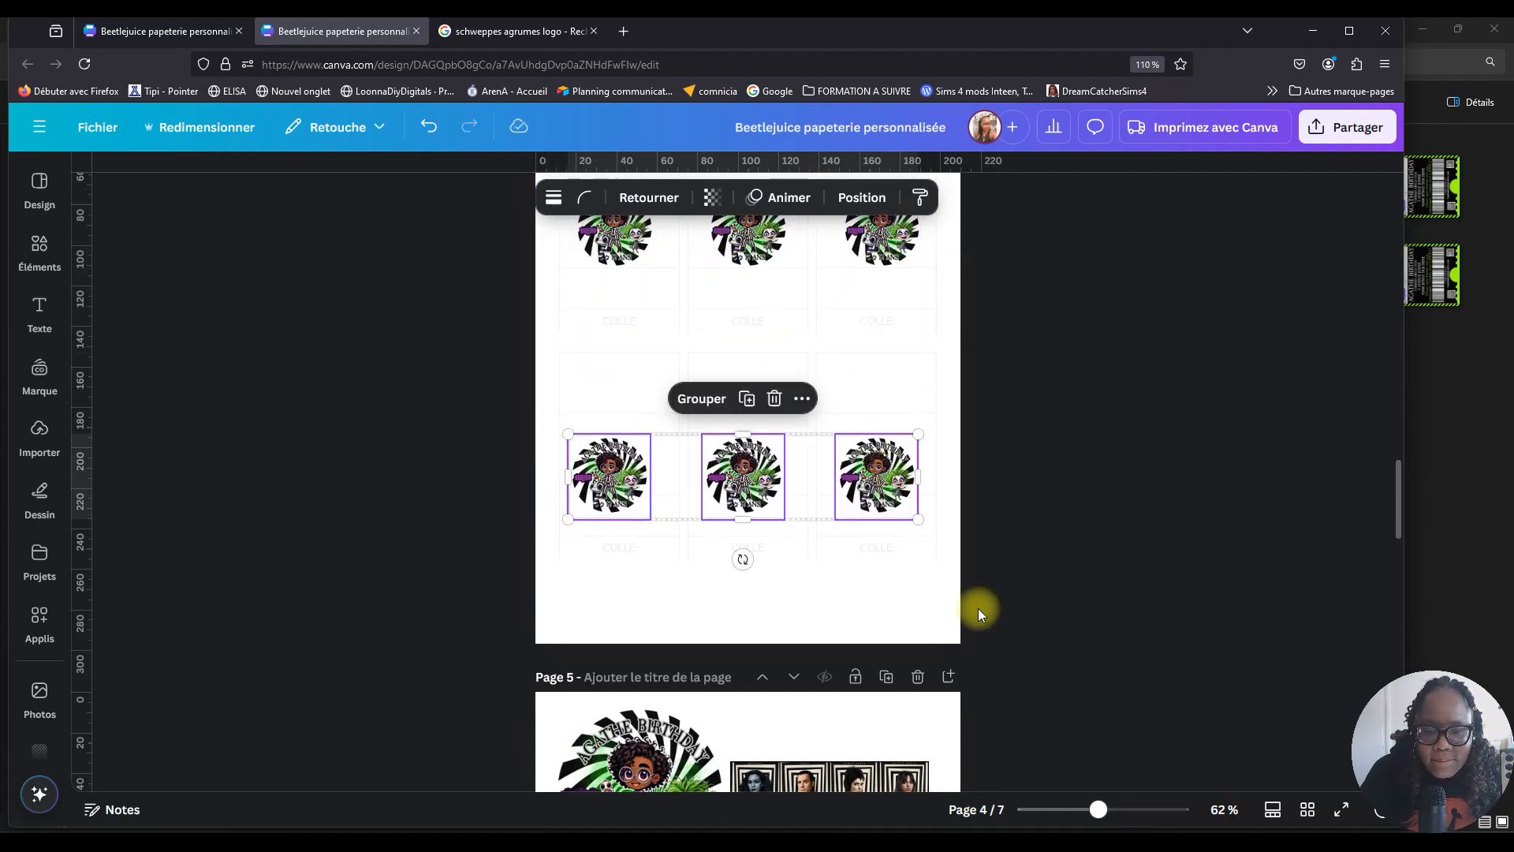
Align the three copied logos within the middle panels of the lower-row templates.
{"action": "left_click_drag", "start_coordinate": [1113, 803], "coordinate": [1130, 825]}
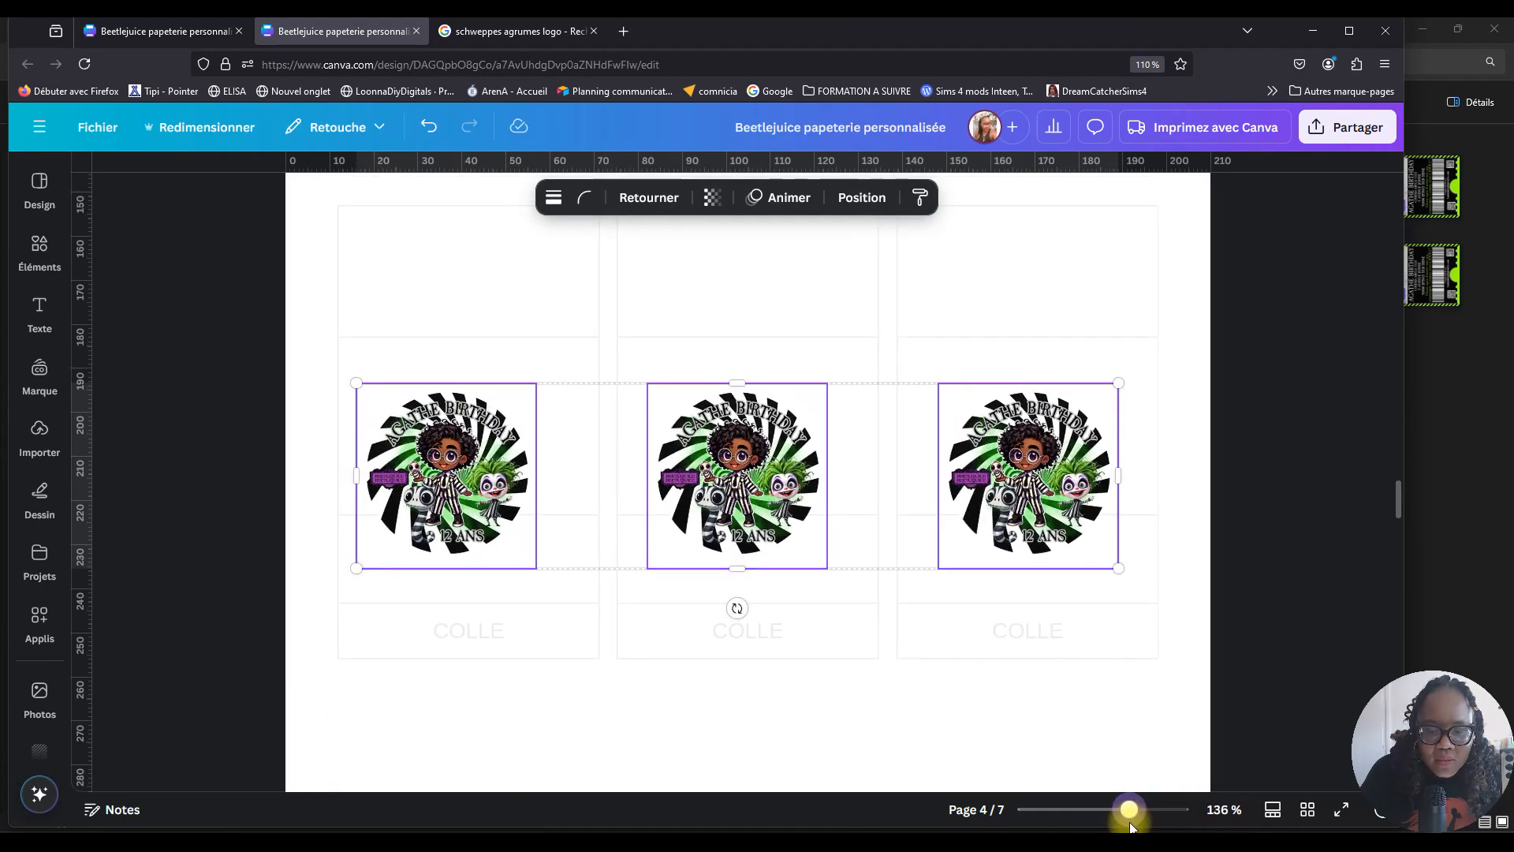
{"action": "left_click_drag", "start_coordinate": [1049, 451], "coordinate": [1064, 416]}
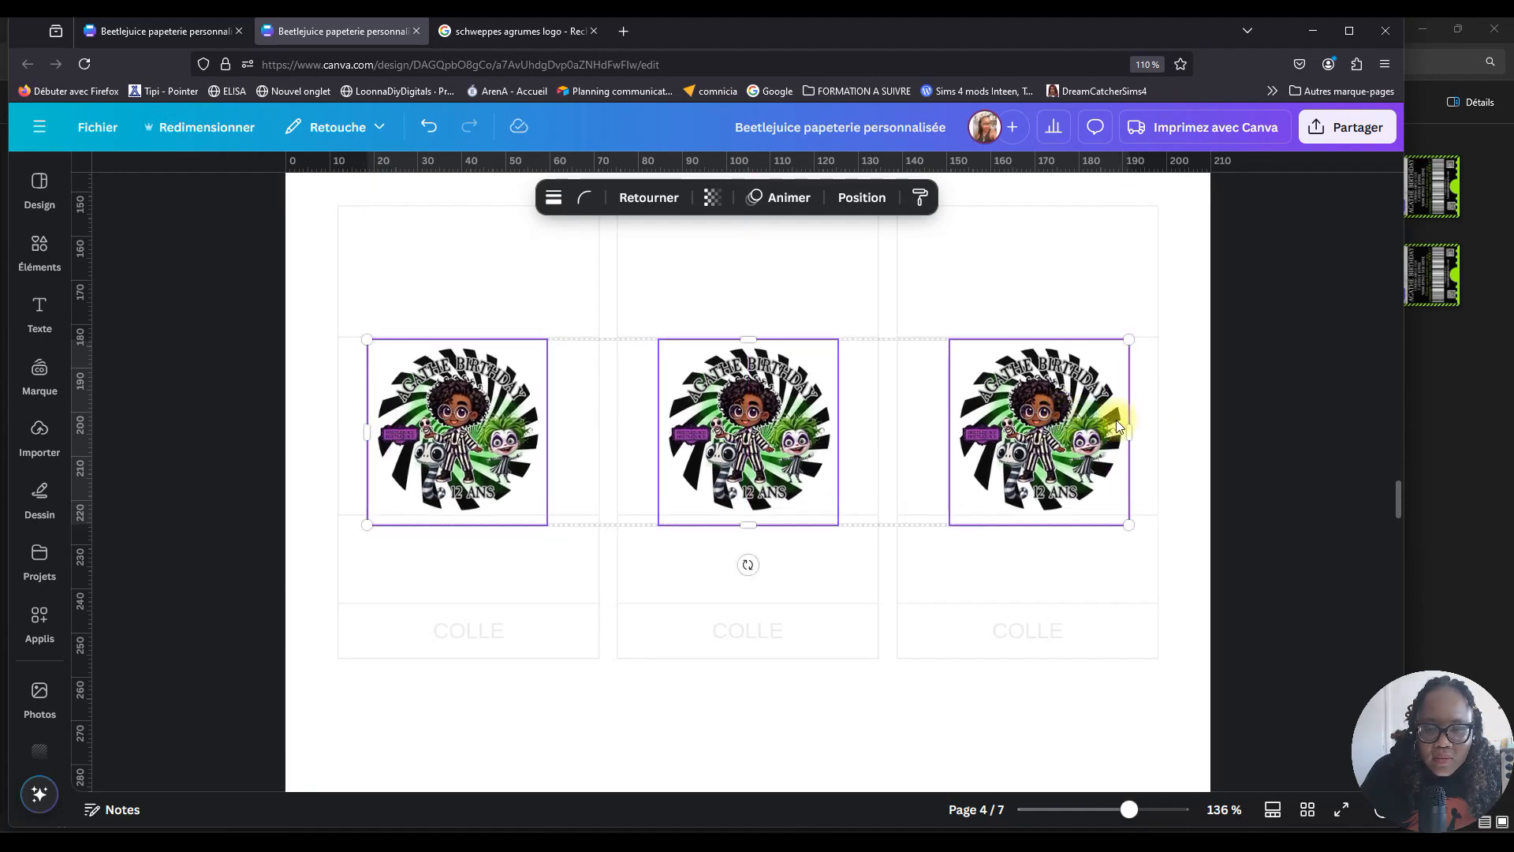
{"action": "left_click", "coordinate": [1077, 493]}
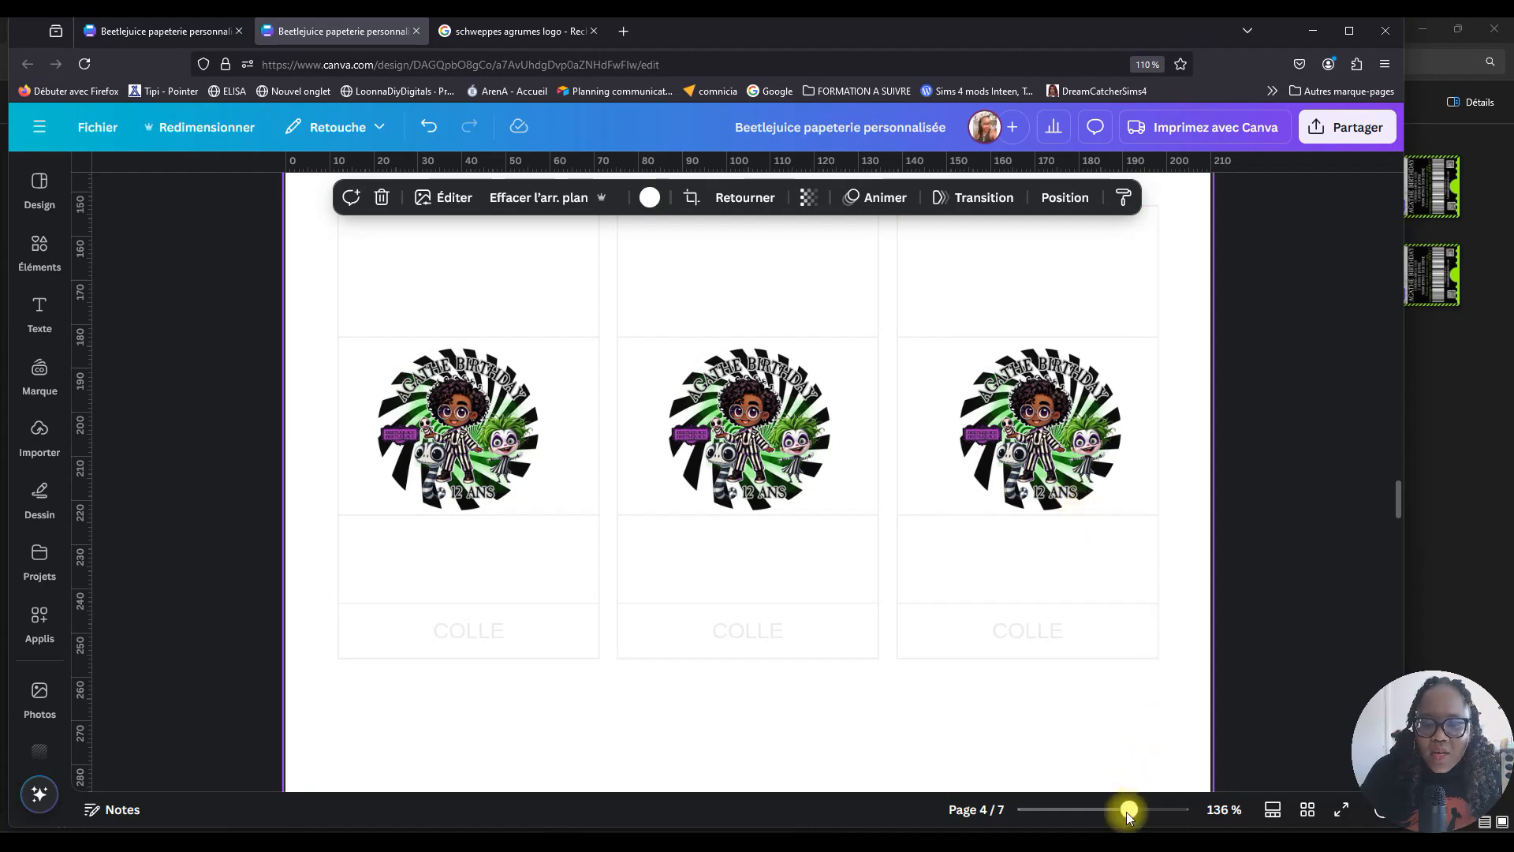
{"action": "left_click_drag", "start_coordinate": [1108, 814], "coordinate": [1106, 812]}
{"action": "scroll", "coordinate": [1017, 466], "scroll_direction": "up", "scroll_amount": 2}
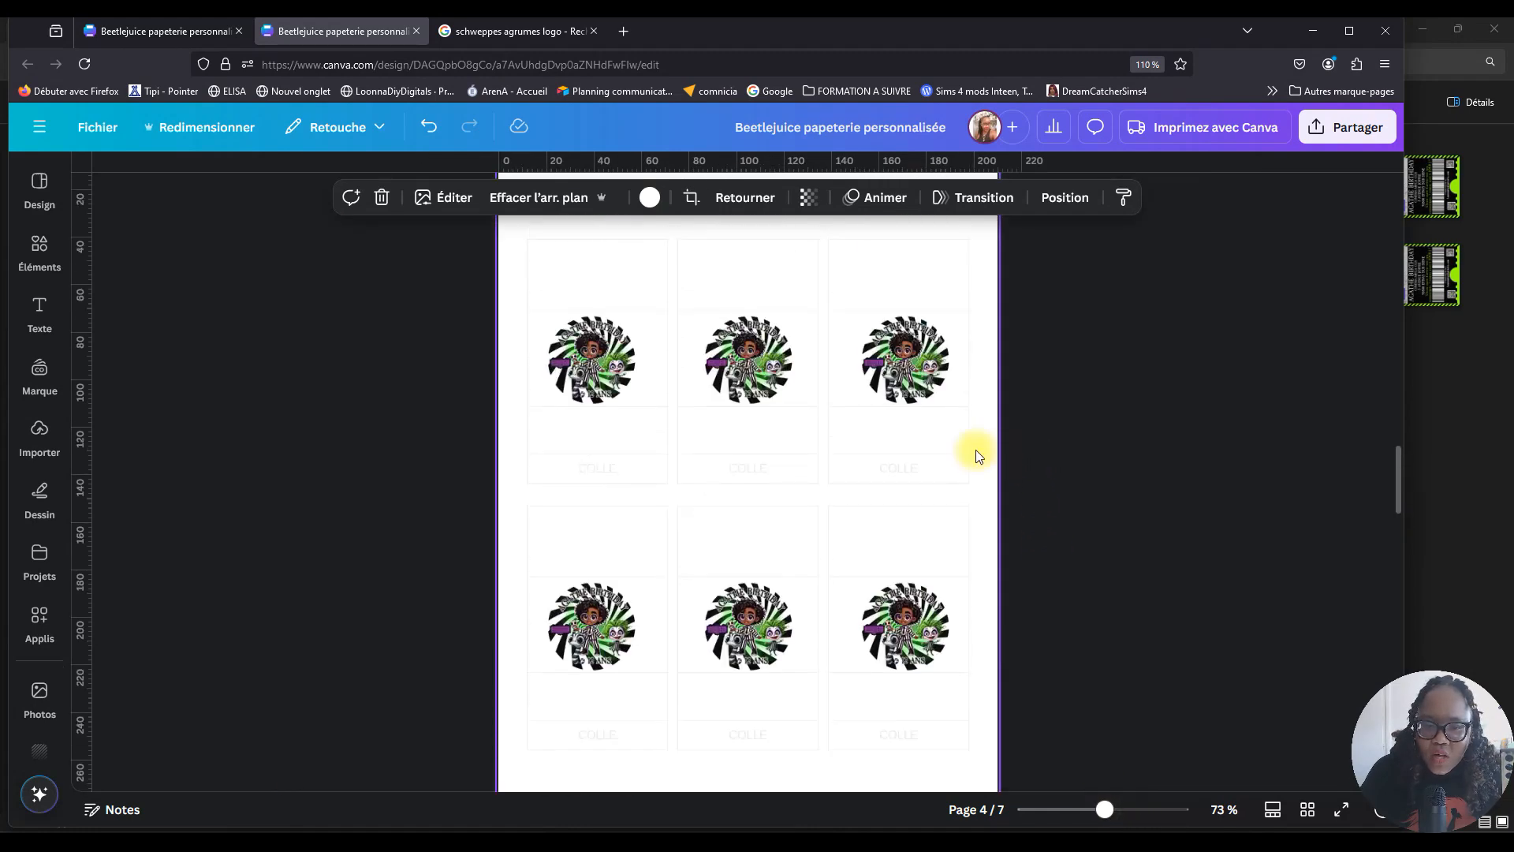
Switch to the lunch-box design and examine its square cards, the second page's banners and the characters grouped in the middle banner.
{"action": "scroll", "coordinate": [875, 465], "scroll_direction": "up", "scroll_amount": 2}
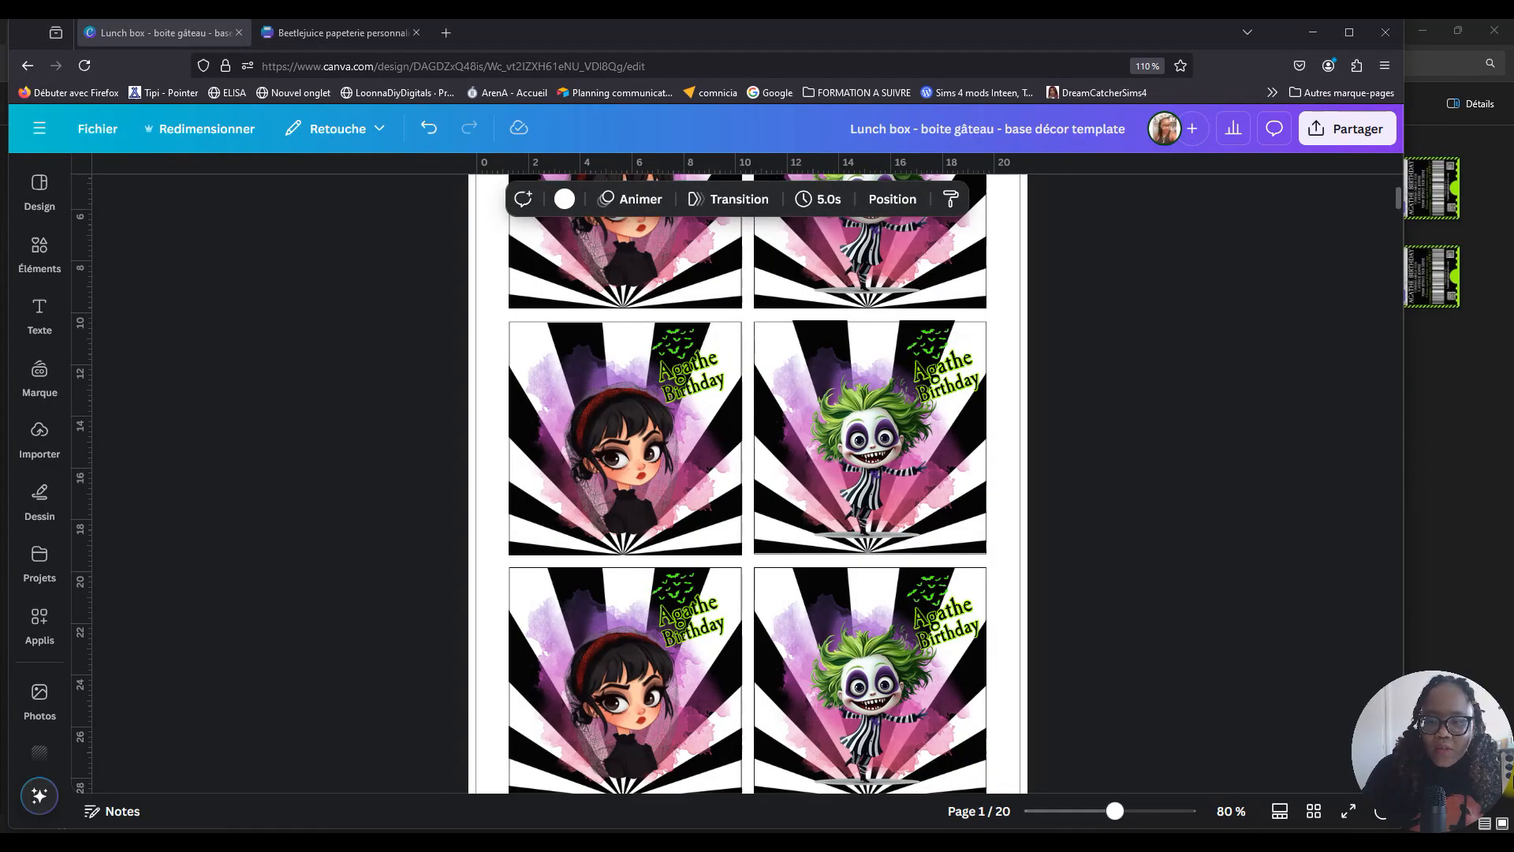
{"action": "scroll", "coordinate": [970, 489], "scroll_direction": "up", "scroll_amount": 2}
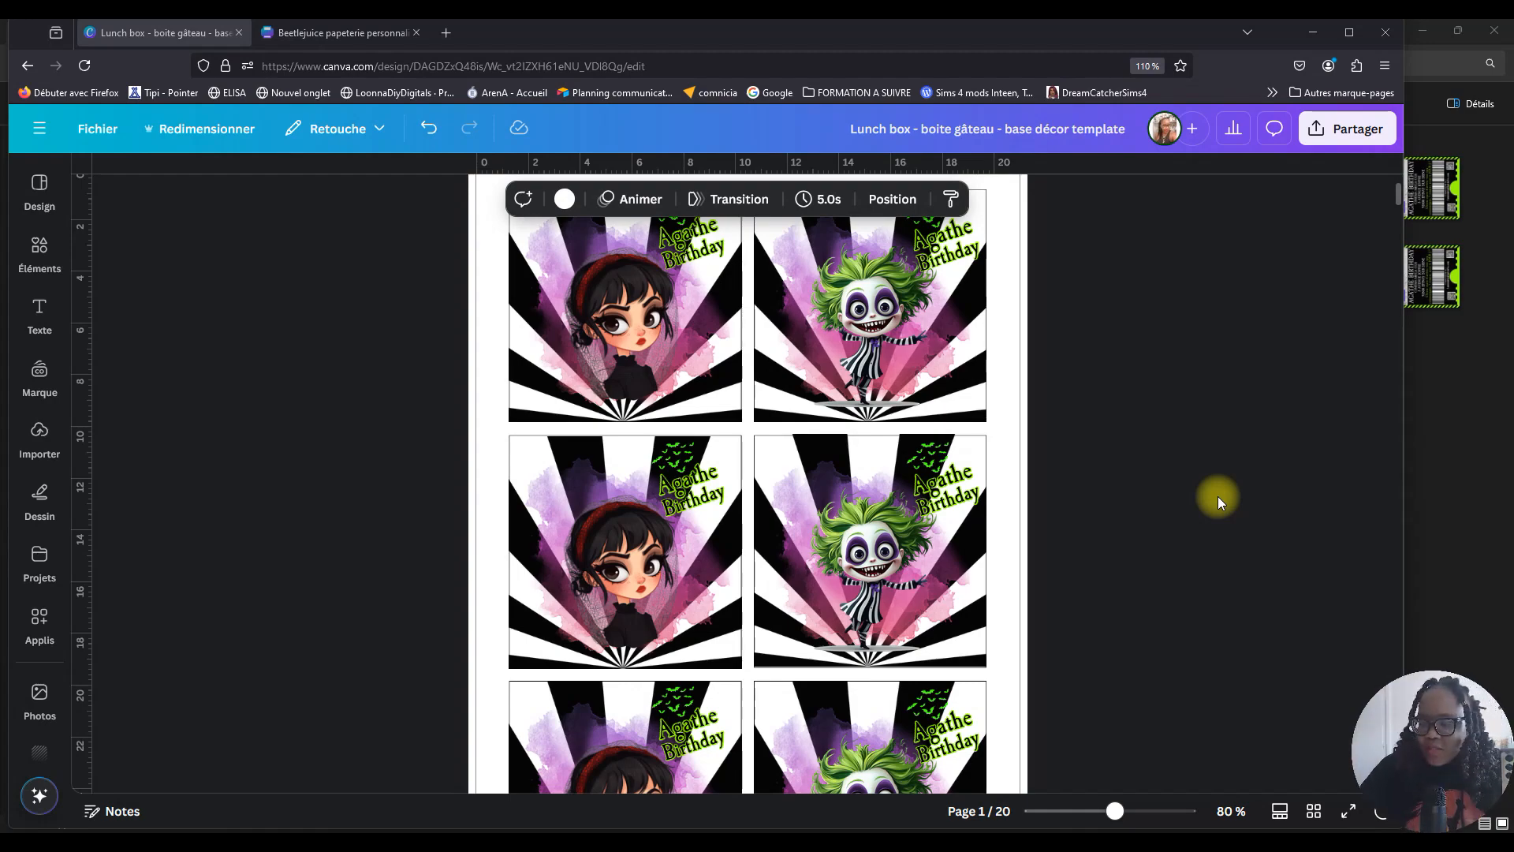
{"action": "scroll", "coordinate": [995, 508], "scroll_direction": "down", "scroll_amount": 5}
{"action": "scroll", "coordinate": [899, 513], "scroll_direction": "down", "scroll_amount": 2}
{"action": "scroll", "coordinate": [892, 506], "scroll_direction": "down", "scroll_amount": 2}
{"action": "scroll", "coordinate": [887, 511], "scroll_direction": "down", "scroll_amount": 4}
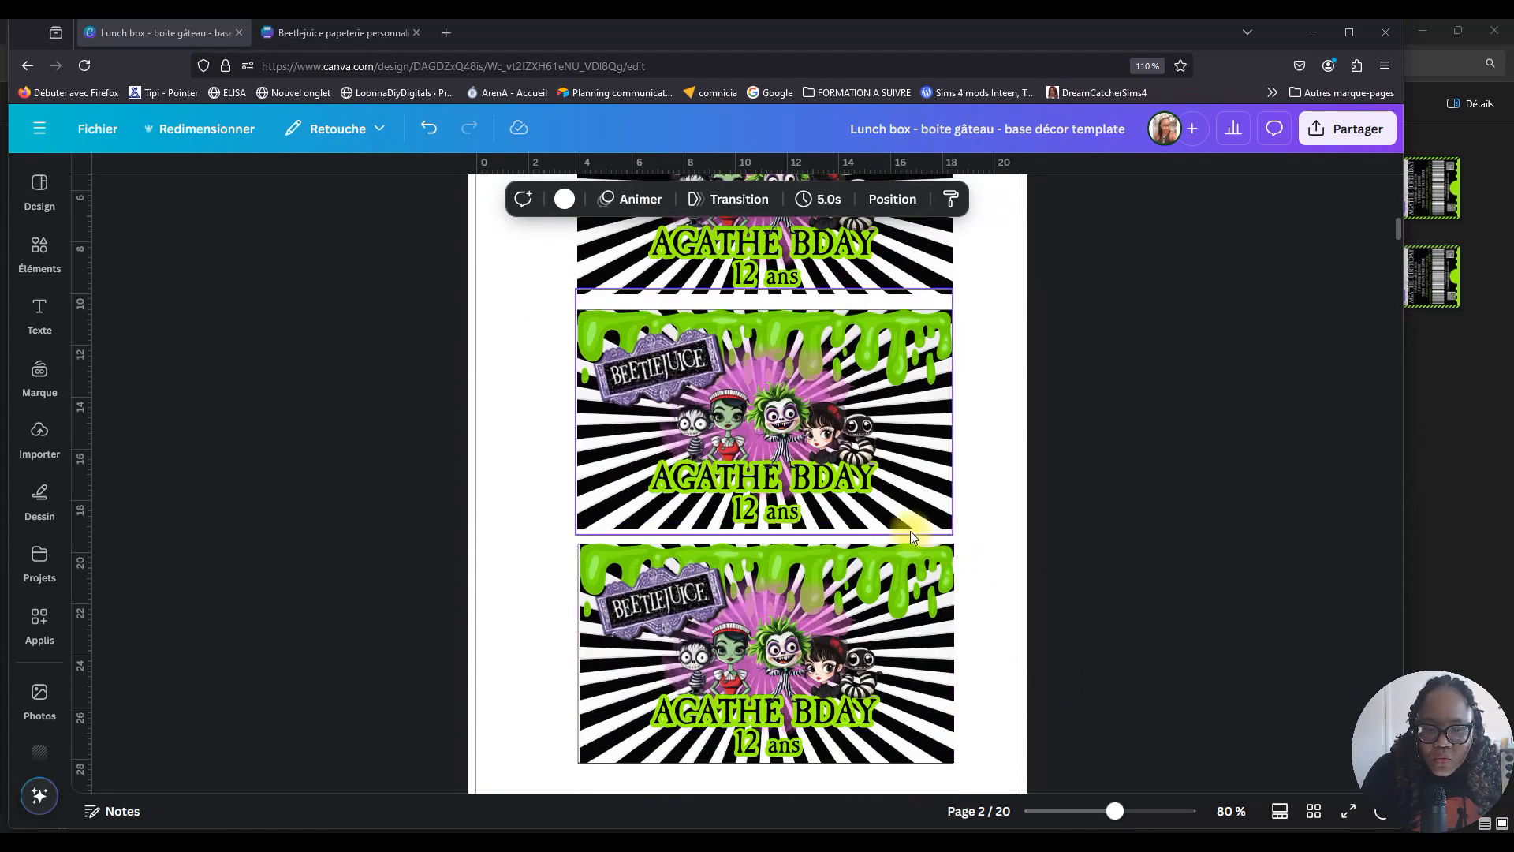
{"action": "left_click", "coordinate": [1124, 812]}
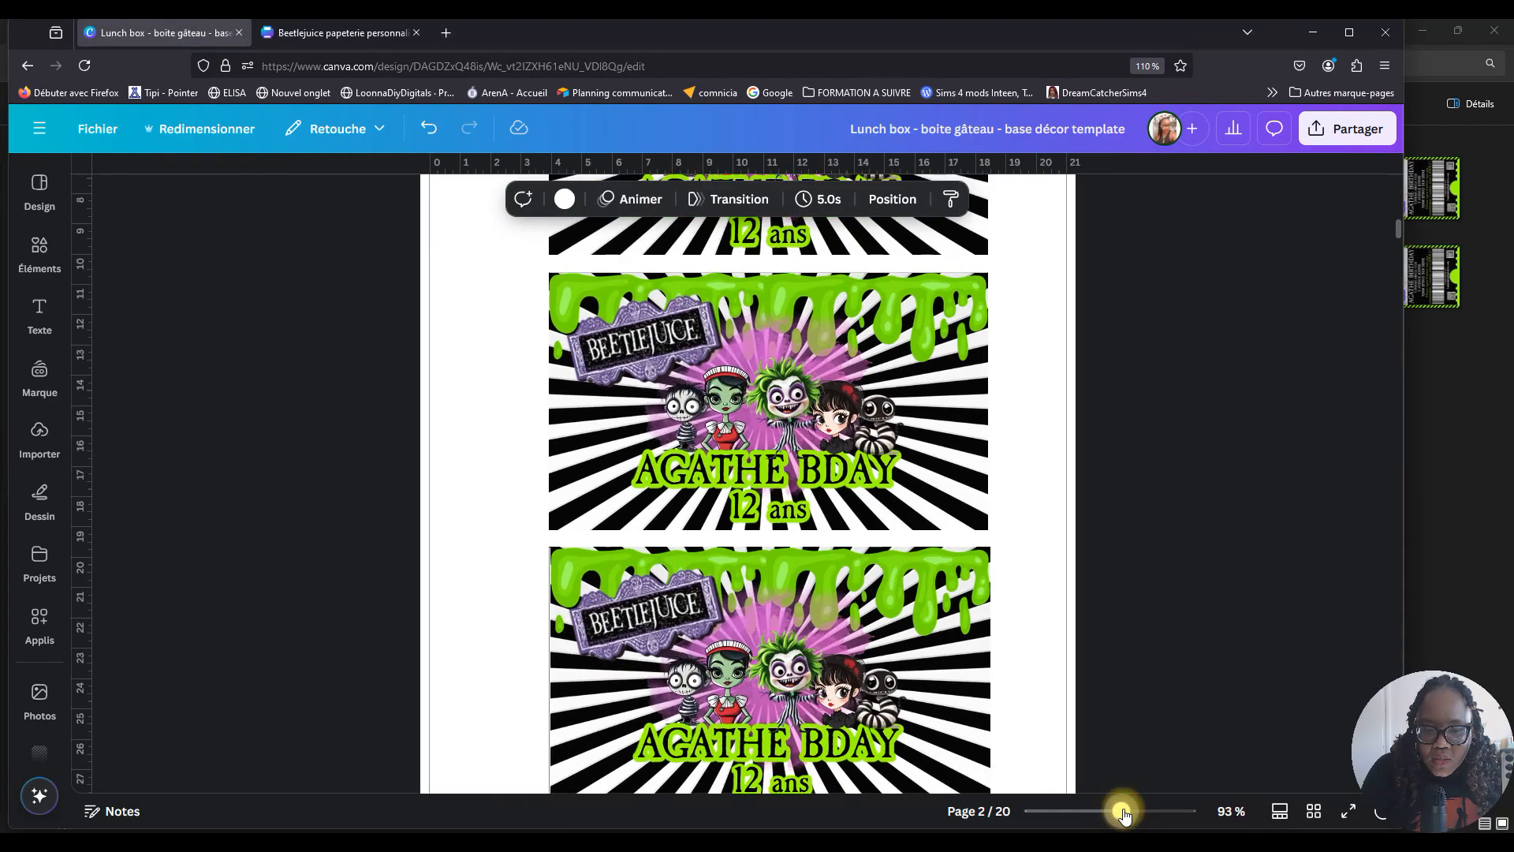
{"action": "scroll", "coordinate": [918, 593], "scroll_direction": "up", "scroll_amount": 10}
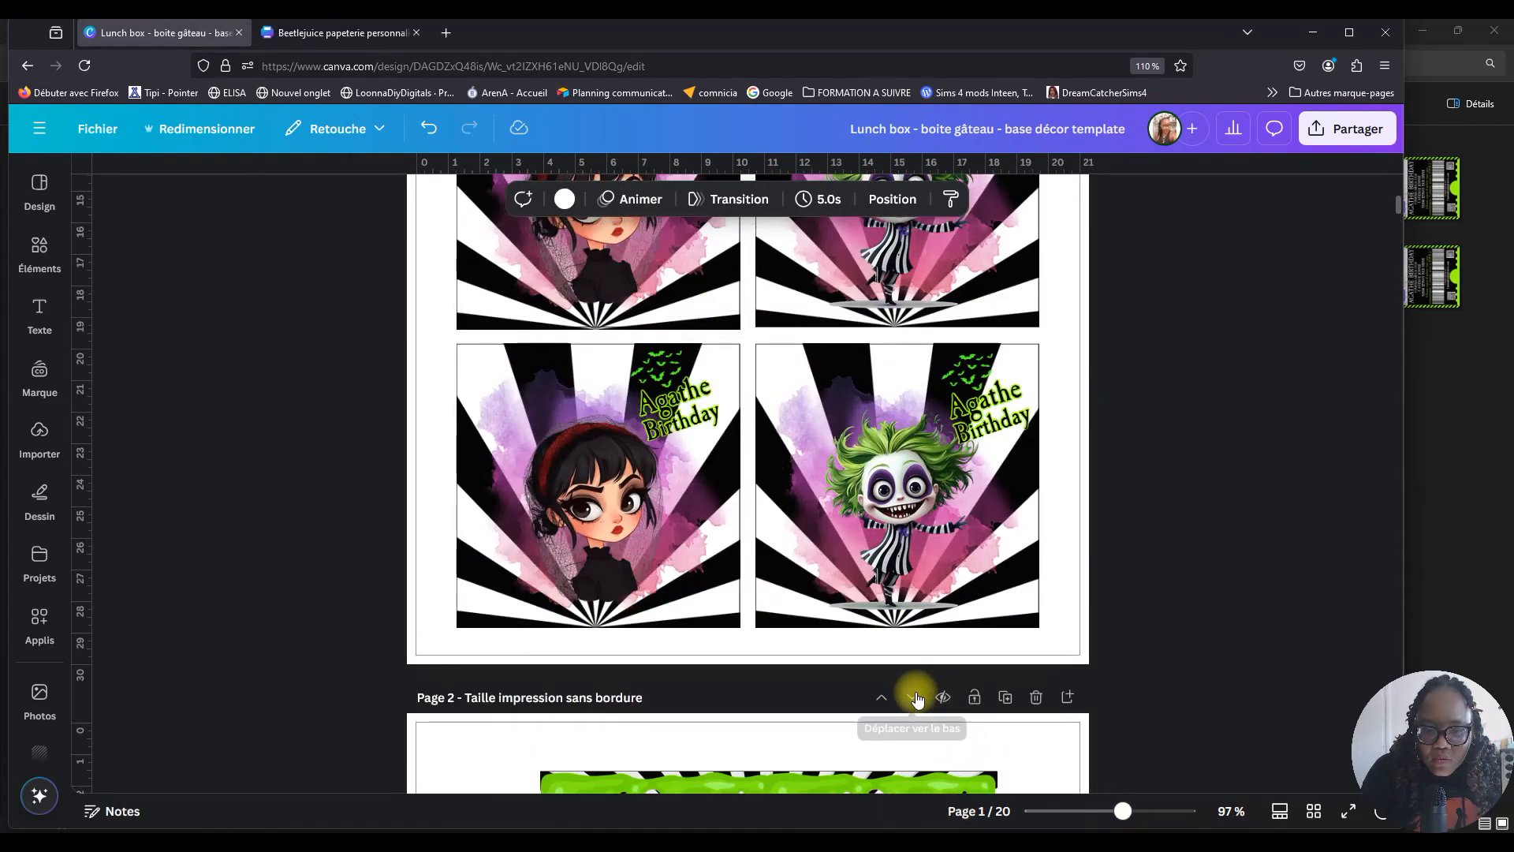
{"action": "left_click", "coordinate": [915, 697]}
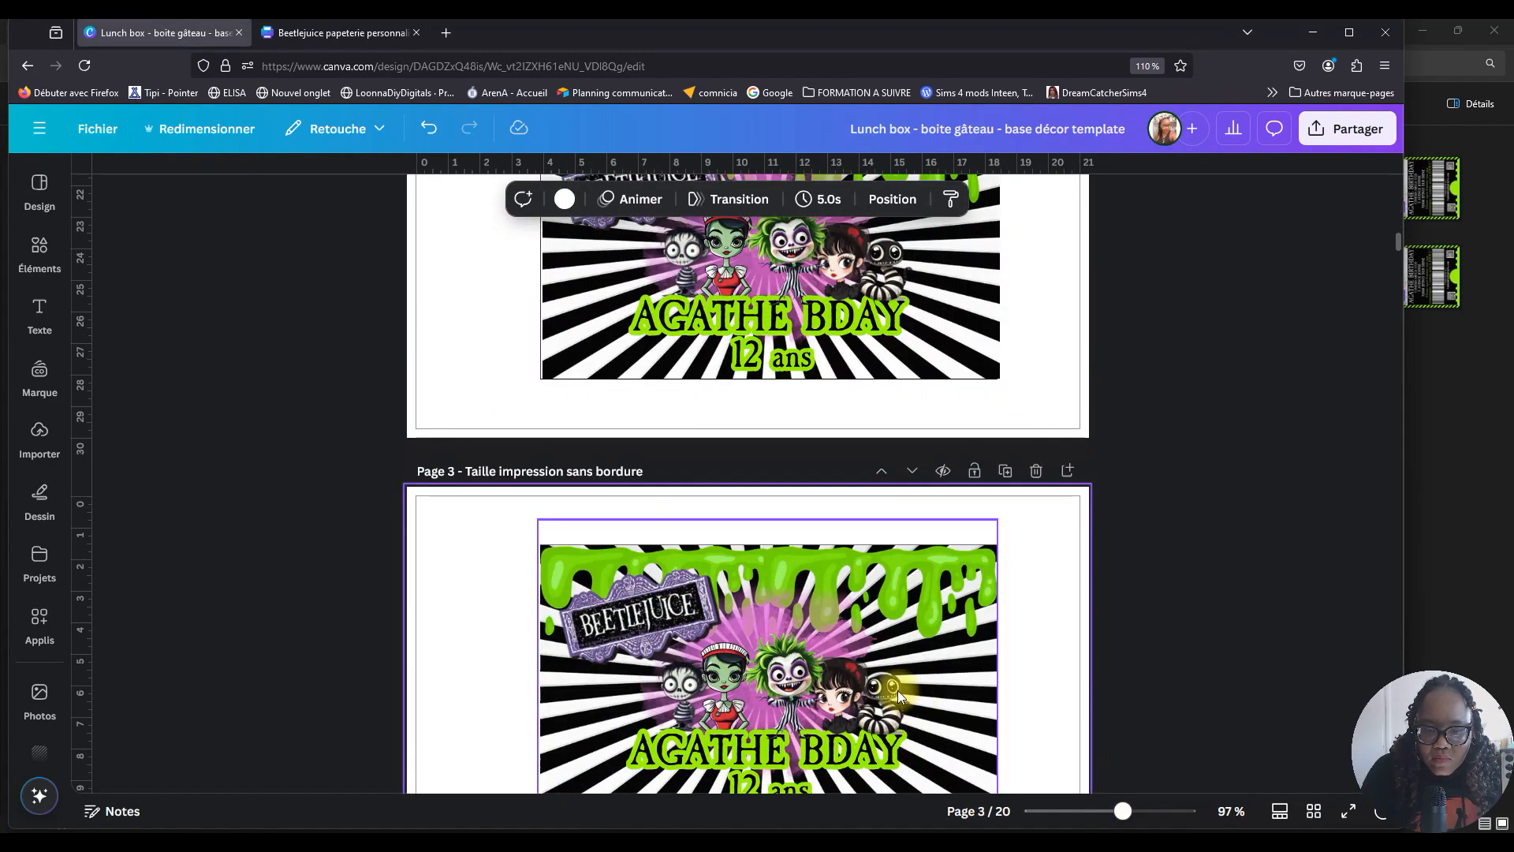
{"action": "scroll", "coordinate": [897, 693], "scroll_direction": "up", "scroll_amount": 4}
{"action": "left_click_drag", "start_coordinate": [1120, 811], "coordinate": [1143, 811]}
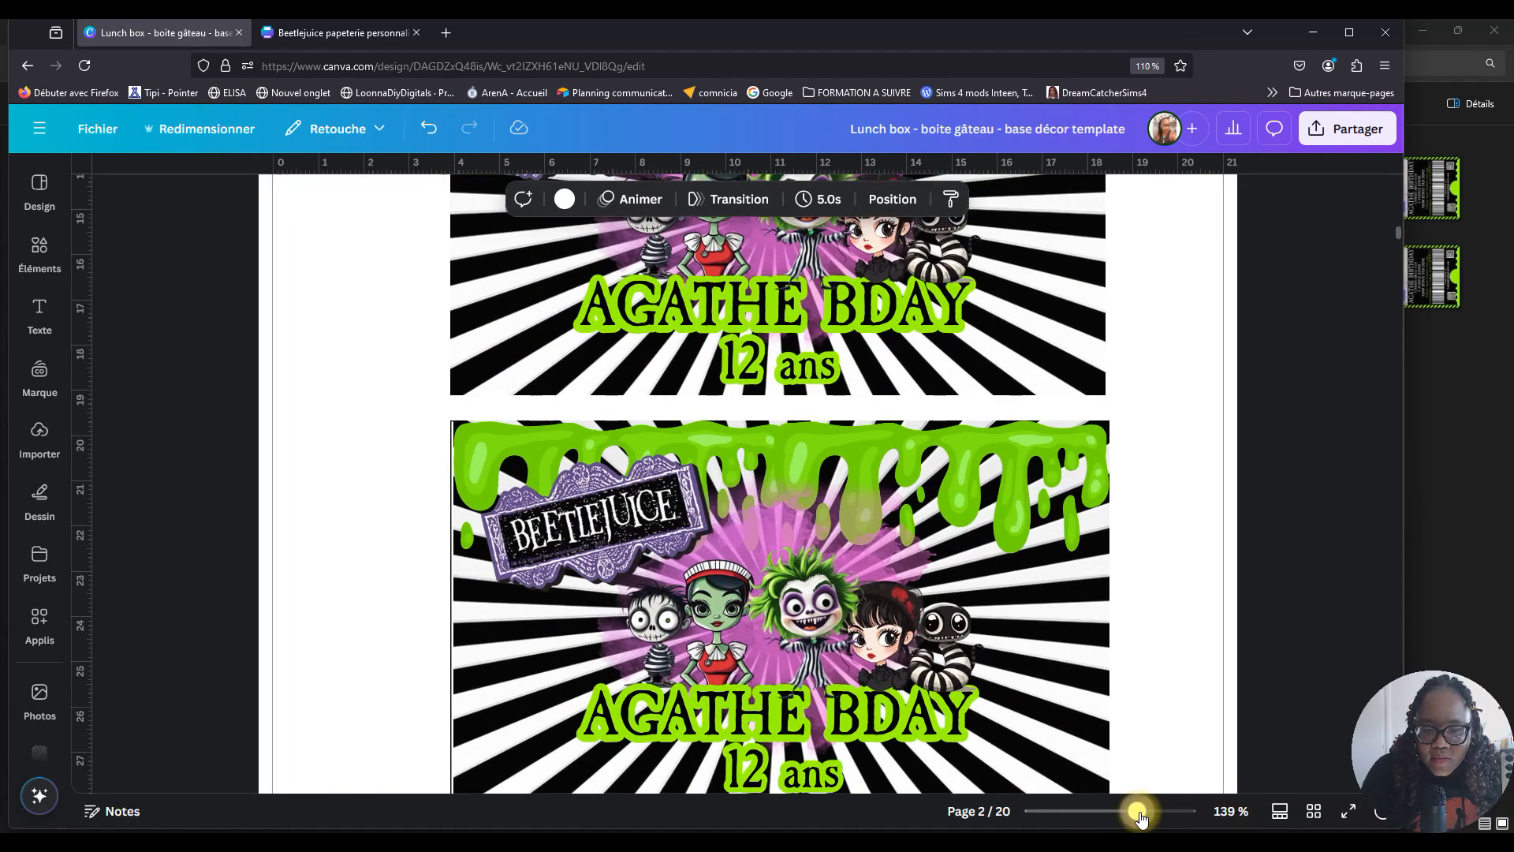
{"action": "scroll", "coordinate": [987, 659], "scroll_direction": "up", "scroll_amount": 4}
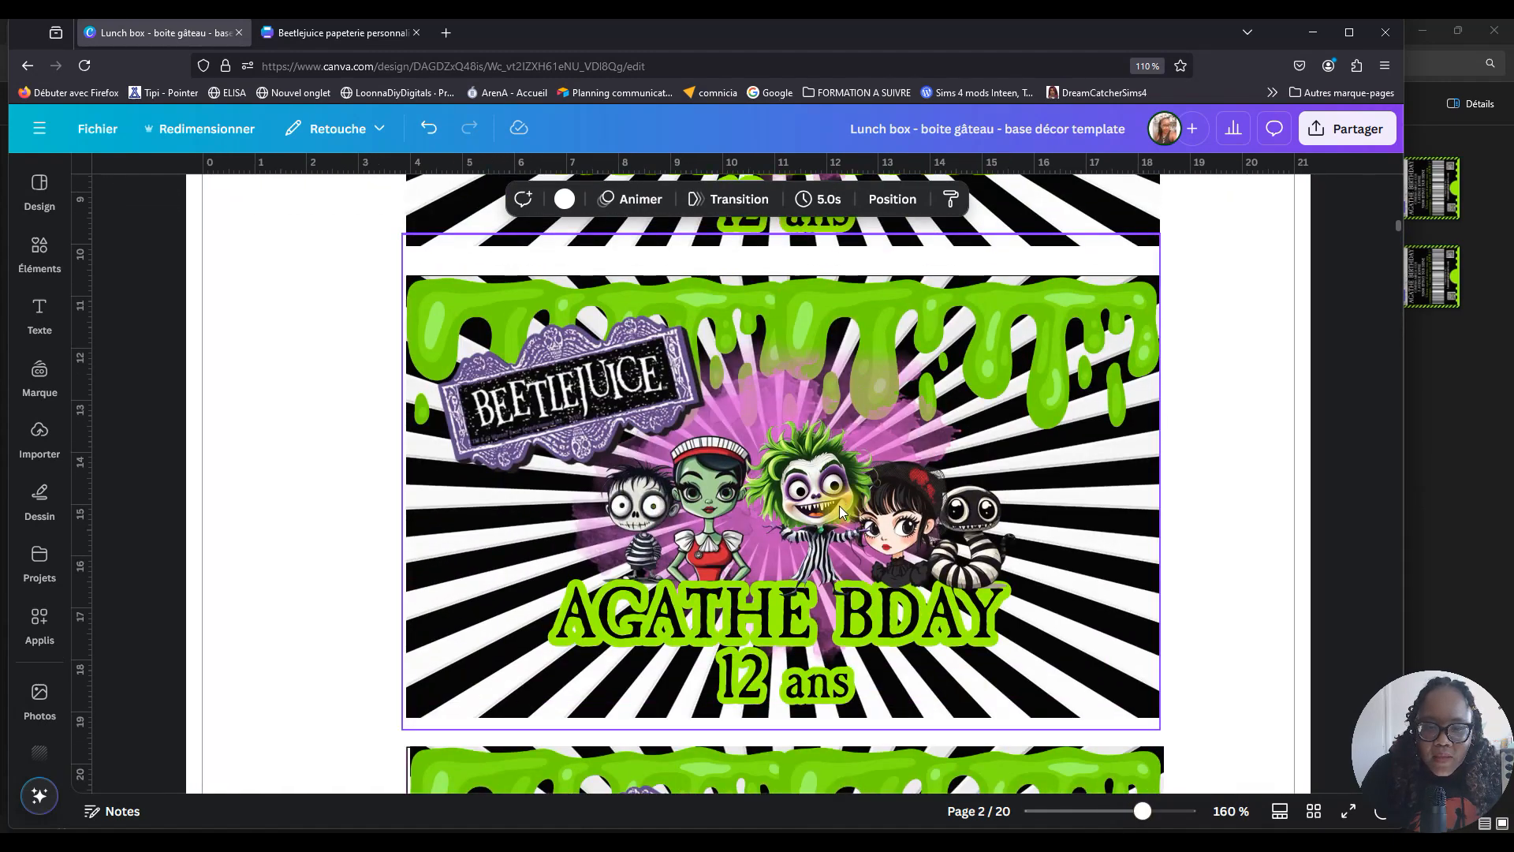
{"action": "left_click", "coordinate": [834, 511]}
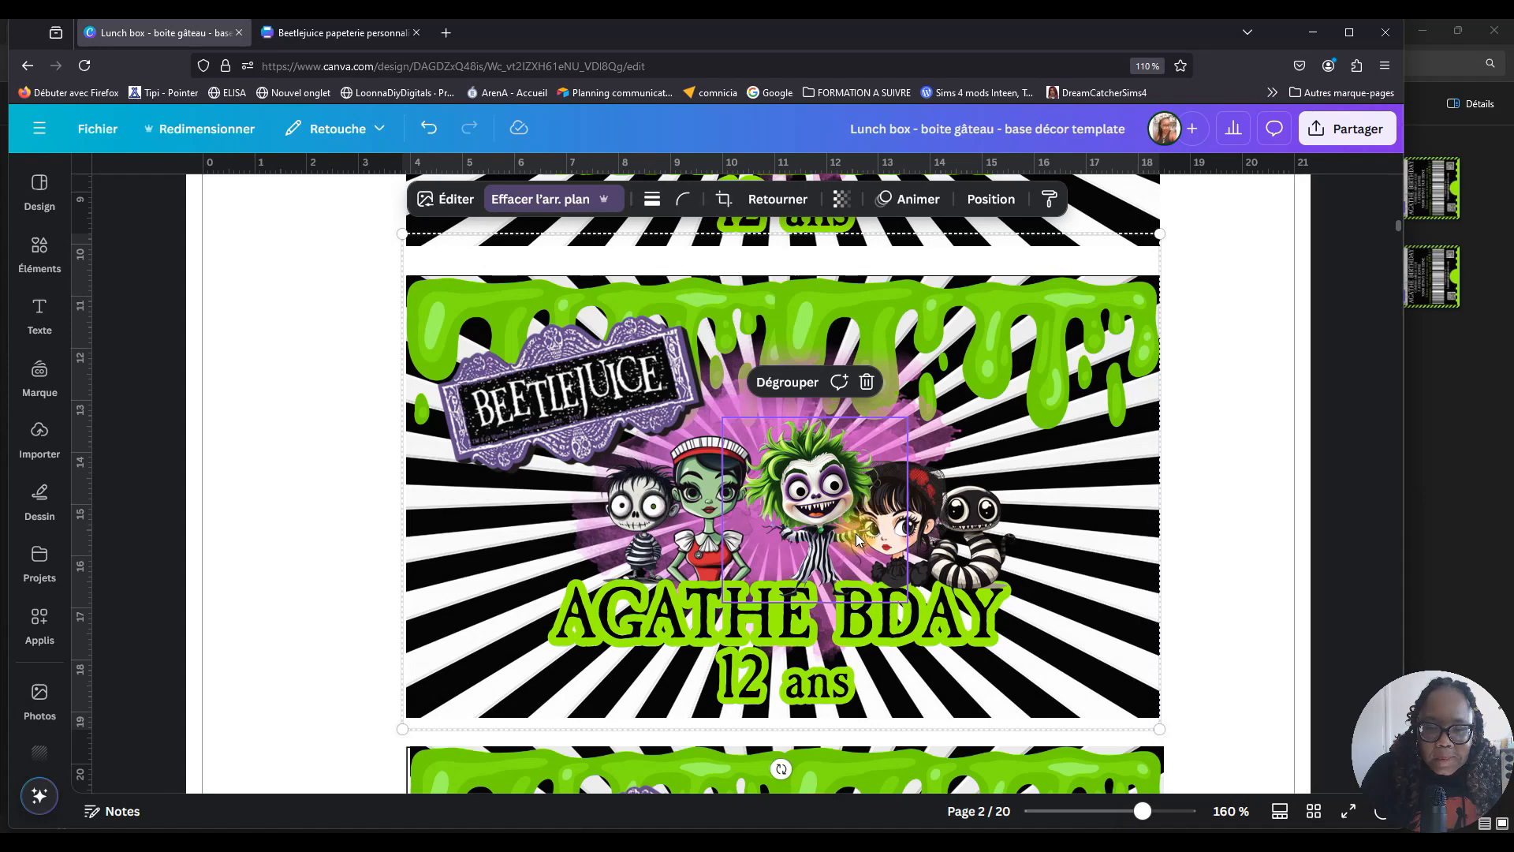
{"action": "scroll", "coordinate": [858, 540], "scroll_direction": "up", "scroll_amount": 2}
{"action": "scroll", "coordinate": [719, 506], "scroll_direction": "down", "scroll_amount": 2}
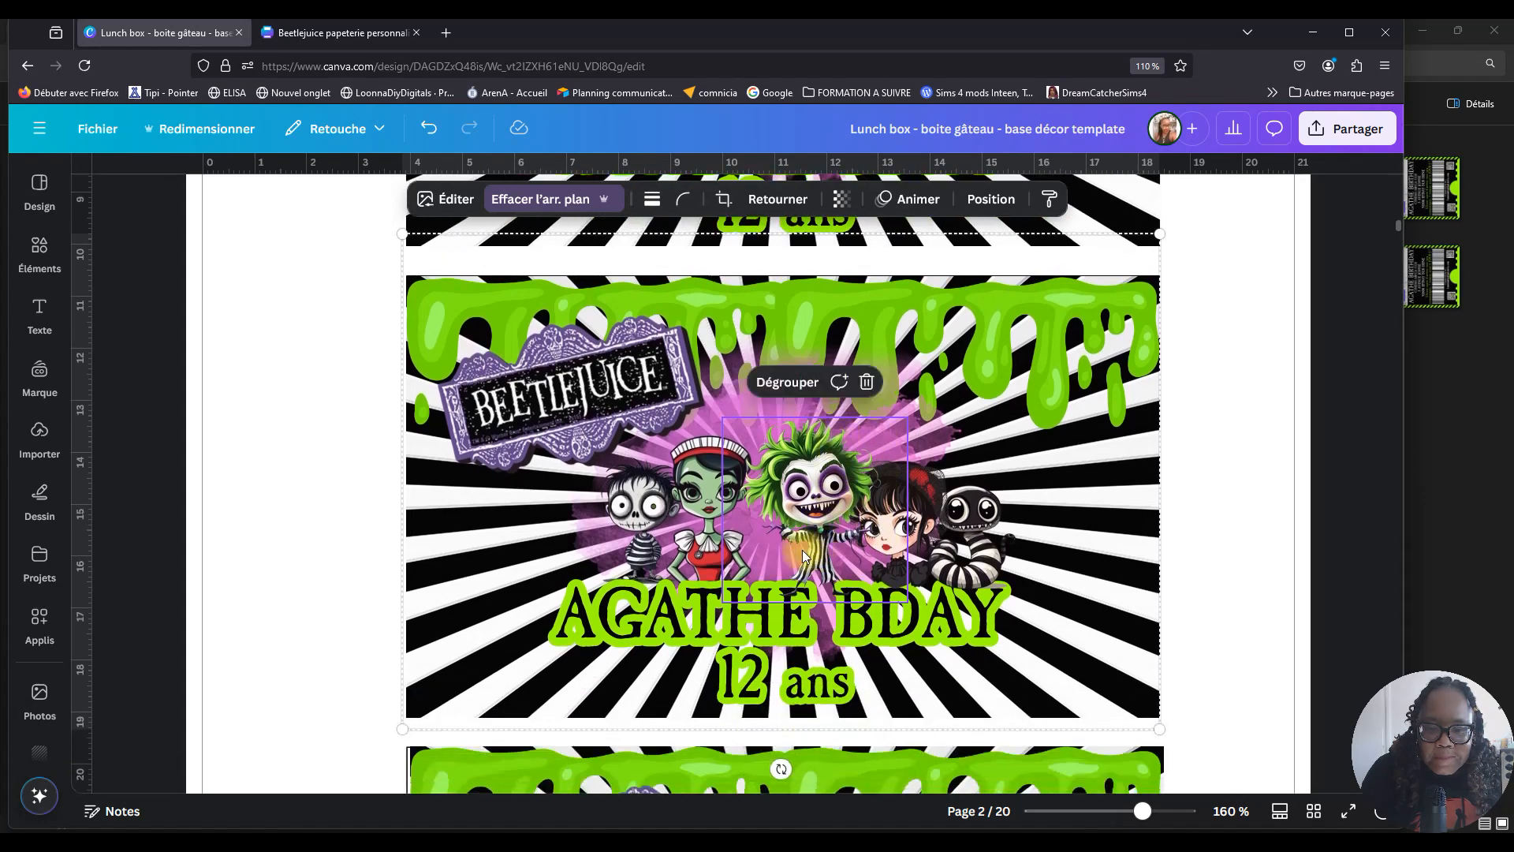
{"action": "left_click", "coordinate": [716, 497]}
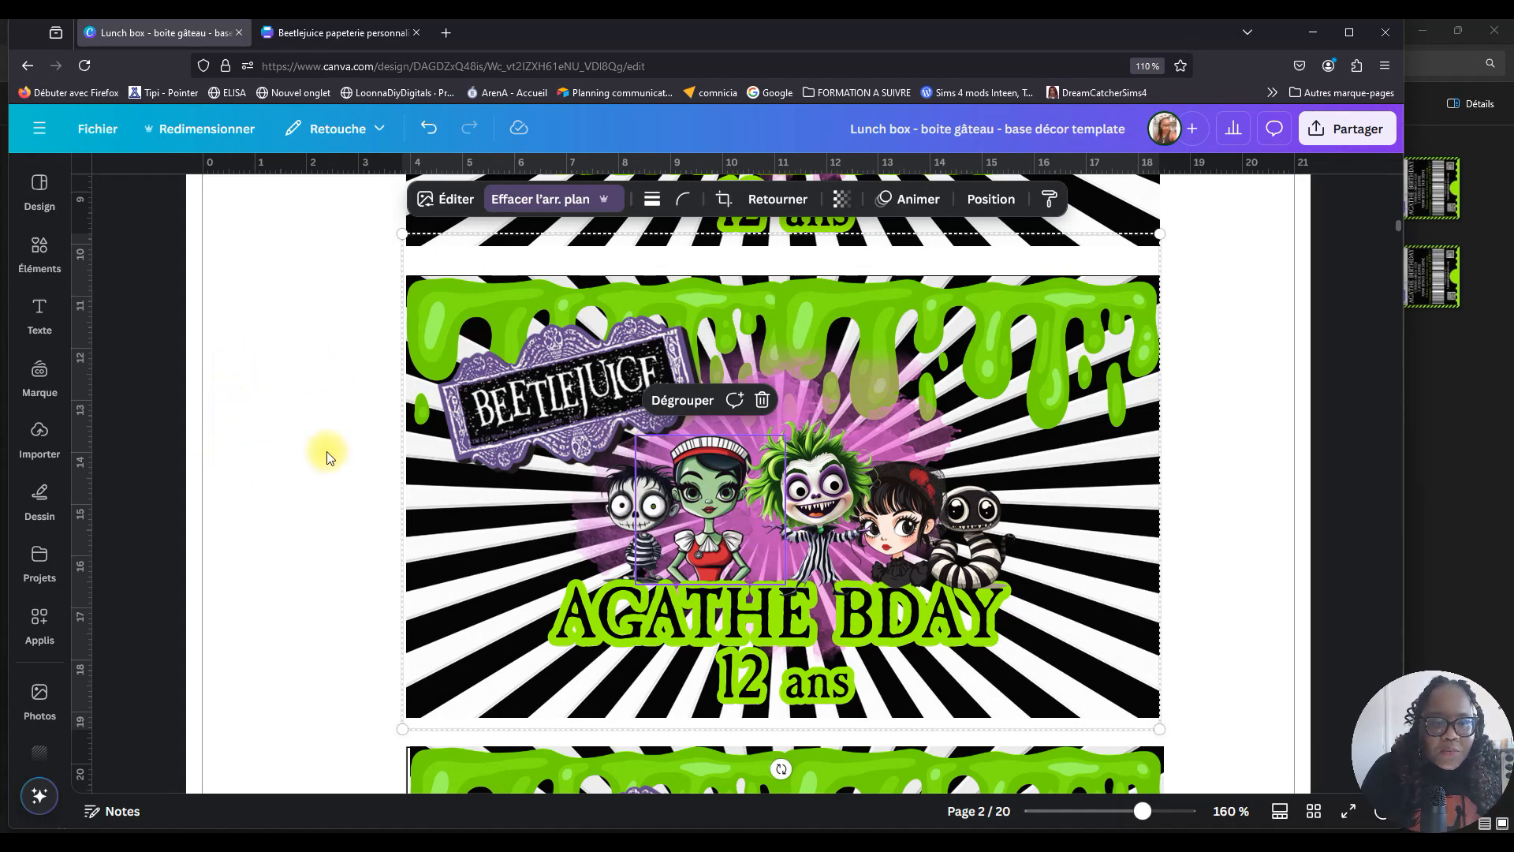
Insert the curly-haired boy in the striped suit from the Beetlejuice project folder and shrink him on the second page.
{"action": "left_click", "coordinate": [39, 564]}
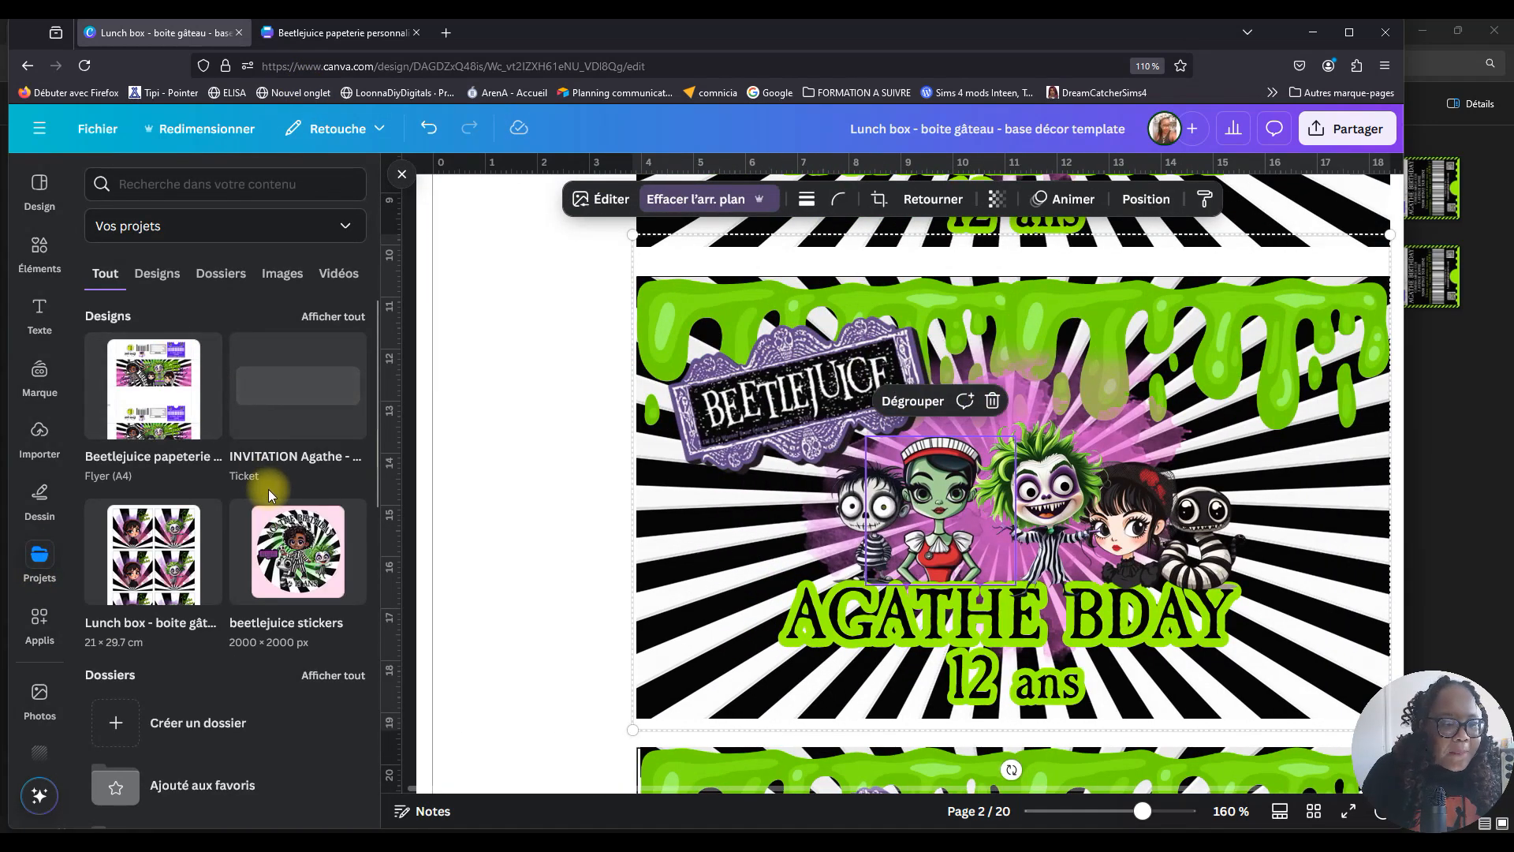
{"action": "left_click", "coordinate": [255, 543]}
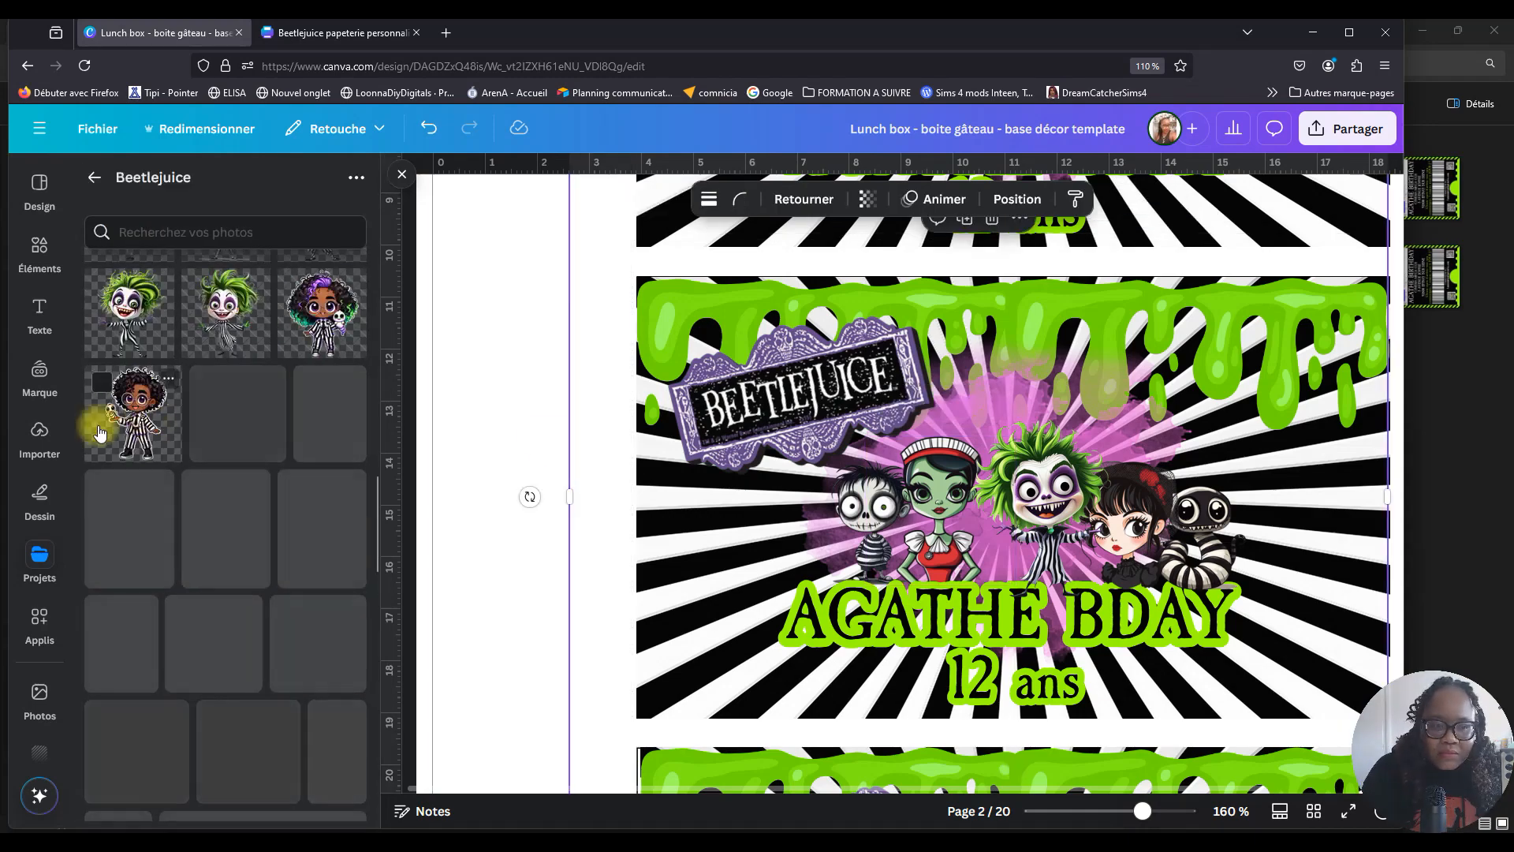
{"action": "left_click_drag", "start_coordinate": [1141, 811], "coordinate": [1112, 810]}
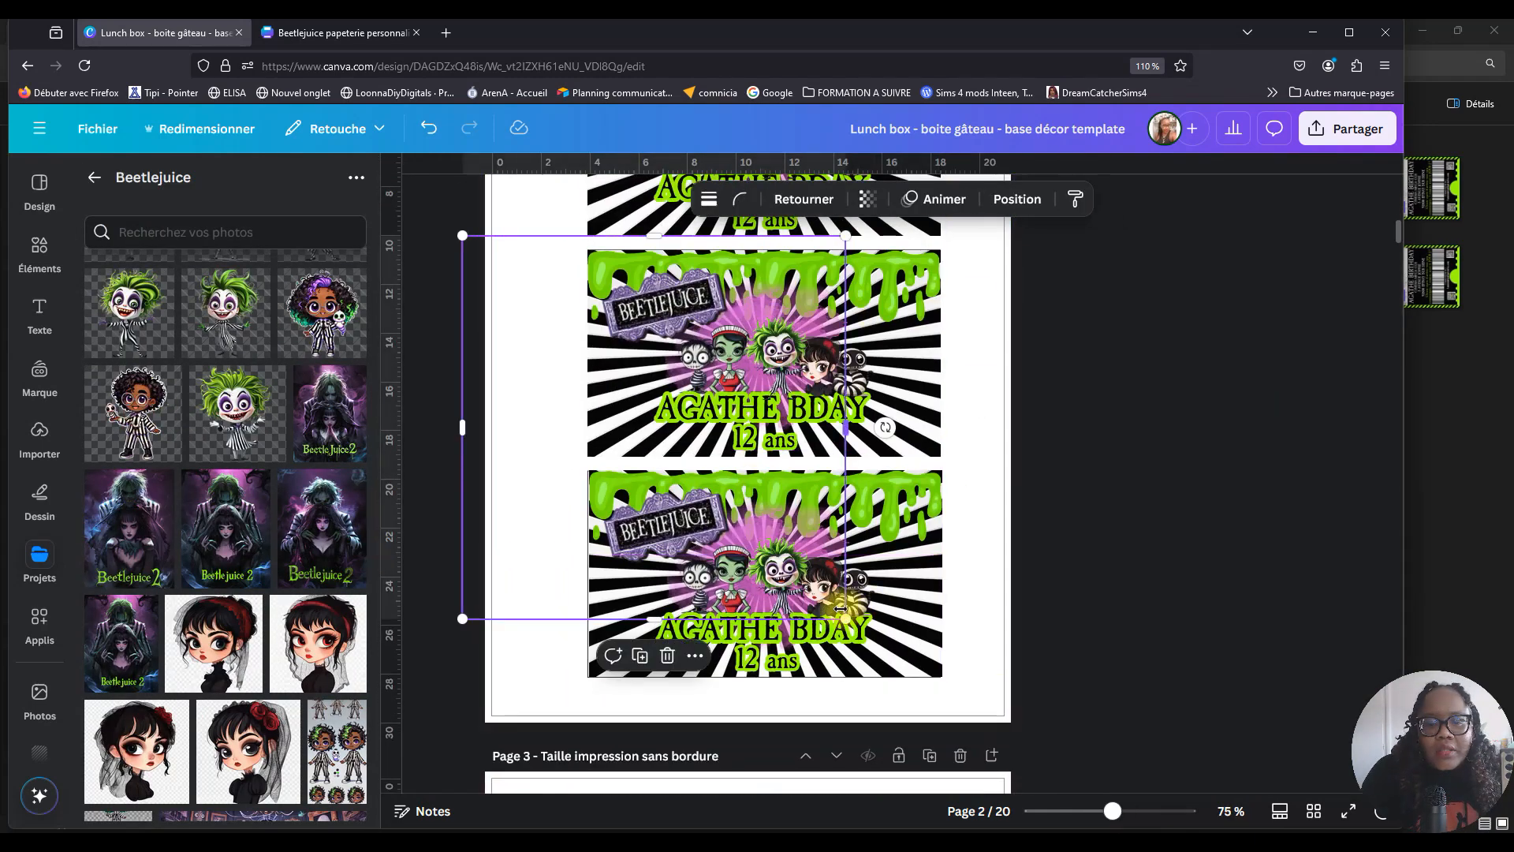
{"action": "left_click_drag", "start_coordinate": [845, 619], "coordinate": [625, 398]}
Delete the middle banner on page 2 and place the curly-haired boy near the top banner.
{"action": "left_click", "coordinate": [749, 362]}
{"action": "key", "text": "Delete"}
{"action": "left_click_drag", "start_coordinate": [558, 440], "coordinate": [655, 439]}
{"action": "scroll", "coordinate": [709, 441], "scroll_direction": "up", "scroll_amount": 2}
{"action": "left_click_drag", "start_coordinate": [852, 456], "coordinate": [984, 442]}
{"action": "left_click", "coordinate": [1034, 362]}
{"action": "left_click", "coordinate": [868, 671]}
{"action": "left_click", "coordinate": [903, 612]}
{"action": "scroll", "coordinate": [953, 710], "scroll_direction": "up", "scroll_amount": 5}
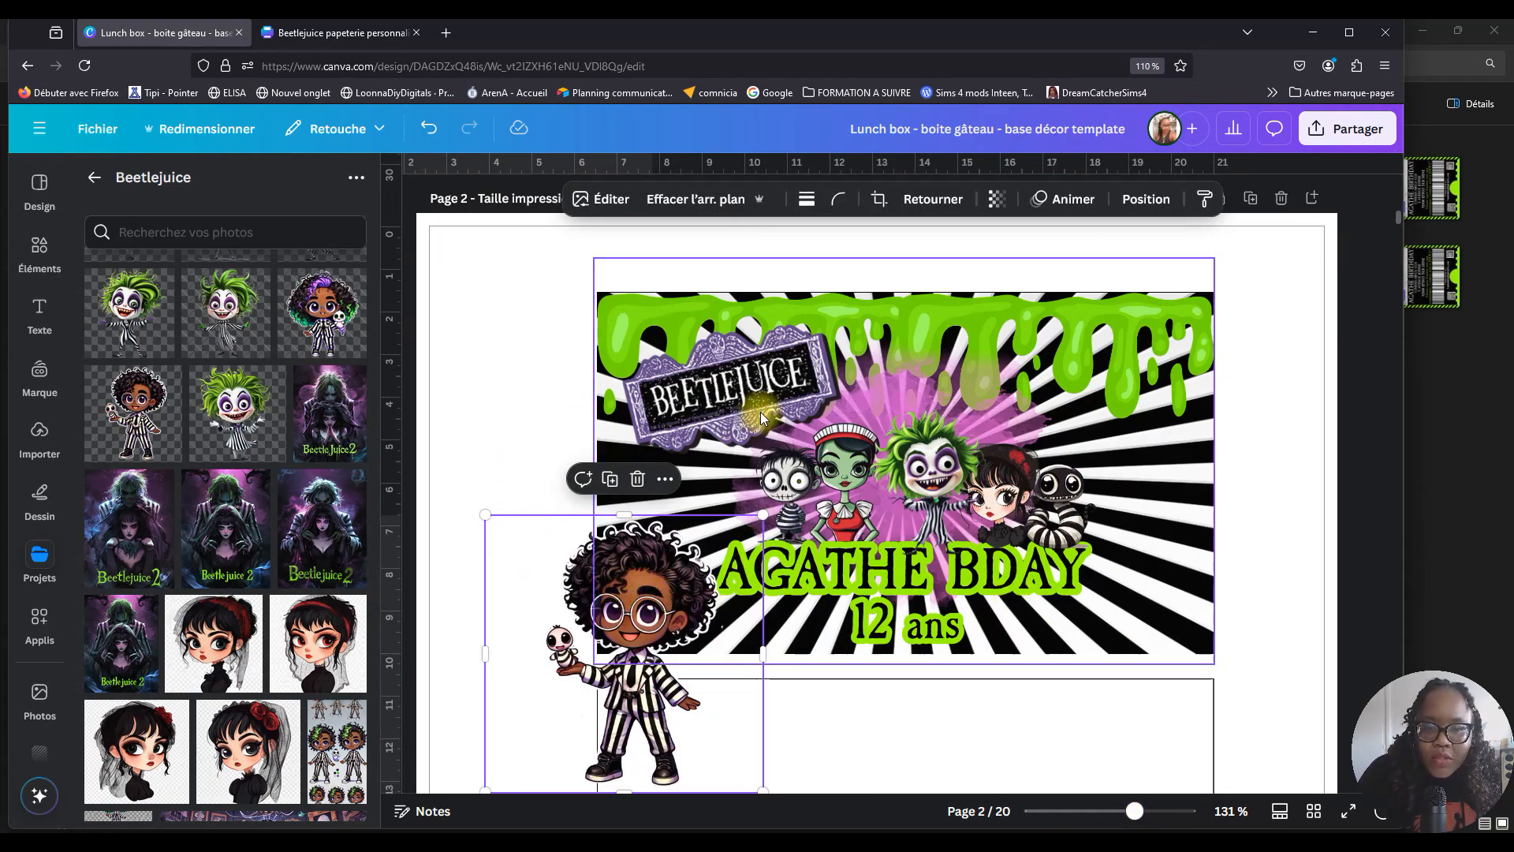
Ungroup the top banner and move the curly-haired boy onto its right end.
{"action": "left_click", "coordinate": [926, 398]}
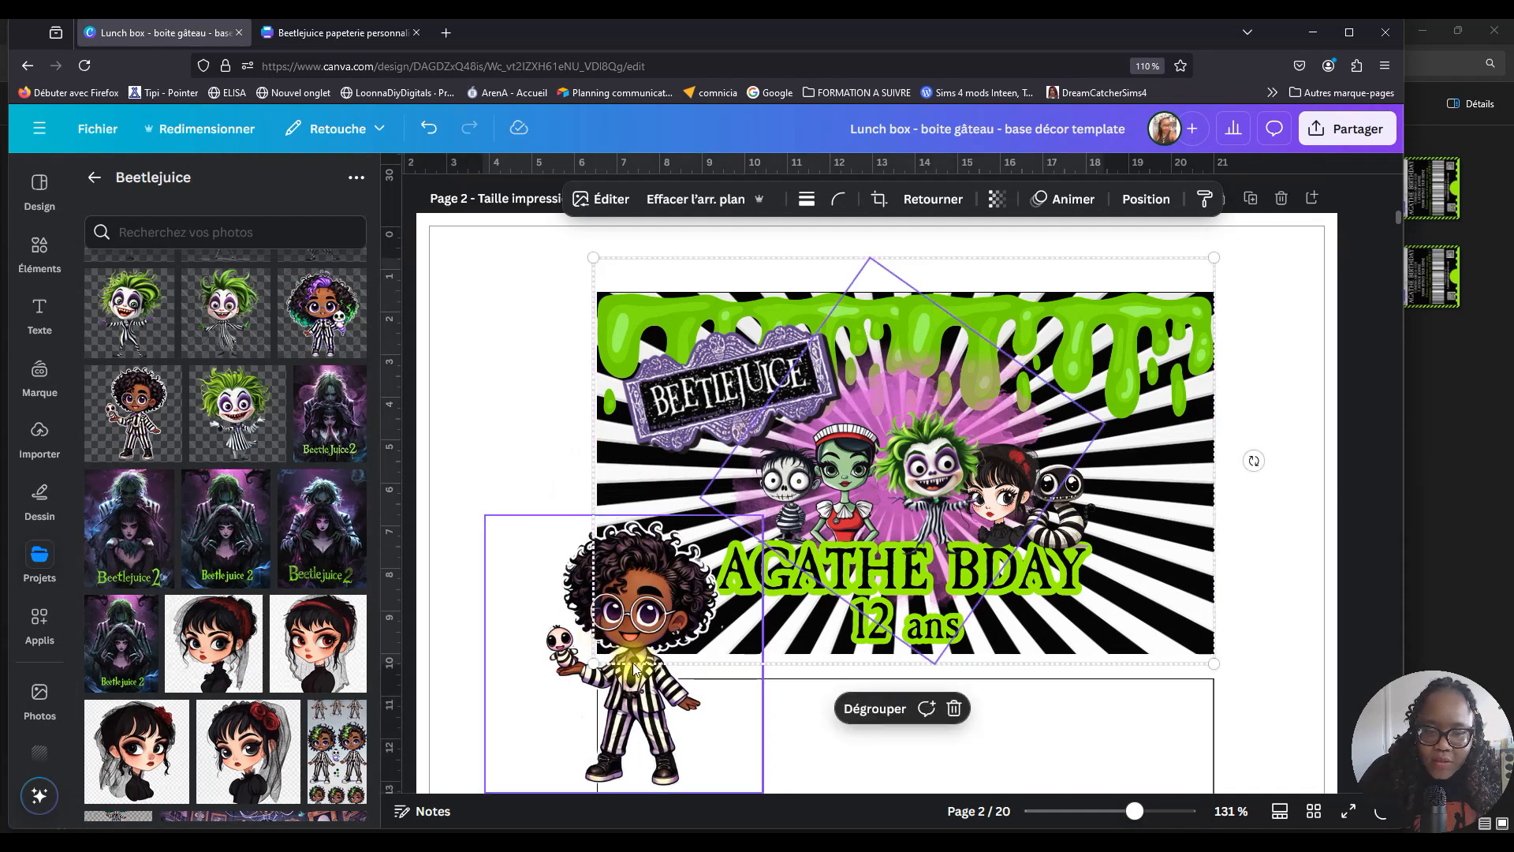
{"action": "left_click", "coordinate": [409, 410]}
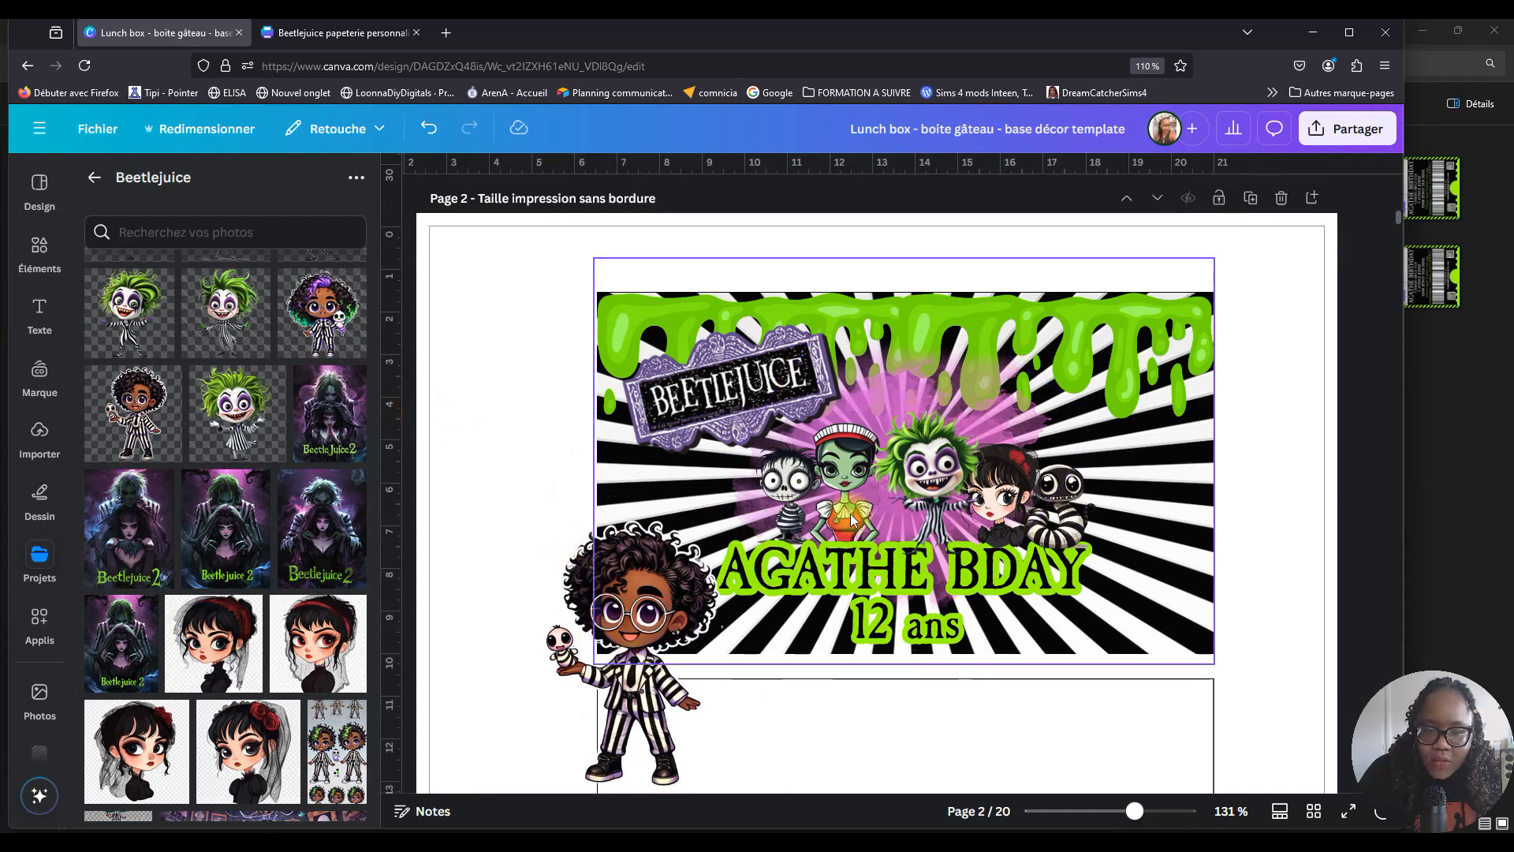
{"action": "left_click", "coordinate": [851, 508]}
{"action": "left_click", "coordinate": [818, 394]}
{"action": "left_click", "coordinate": [517, 405]}
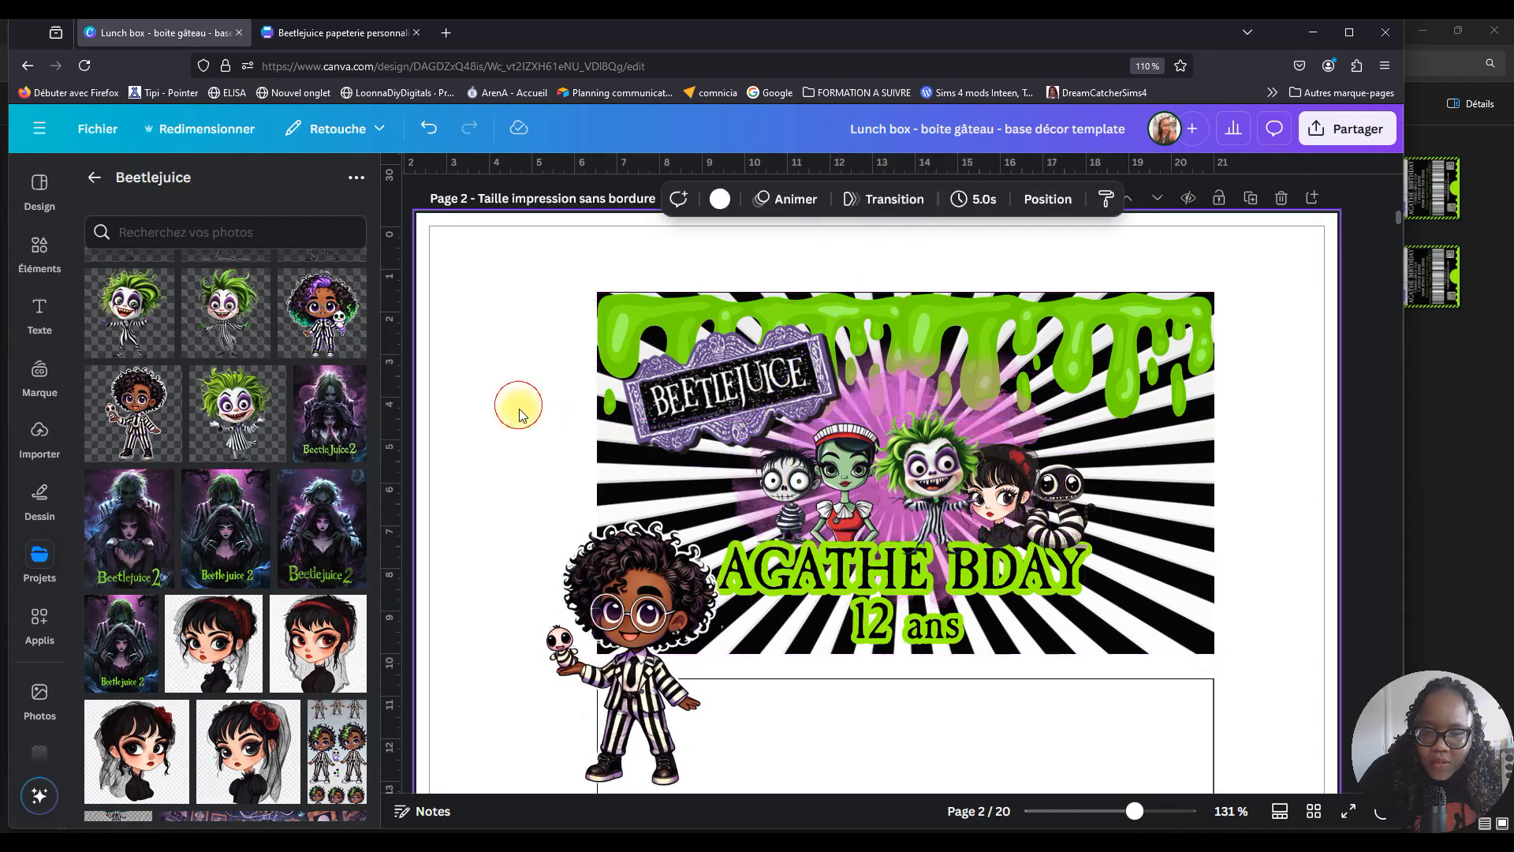
{"action": "left_click_drag", "start_coordinate": [705, 575], "coordinate": [915, 450]}
{"action": "left_click_drag", "start_coordinate": [830, 502], "coordinate": [1103, 509]}
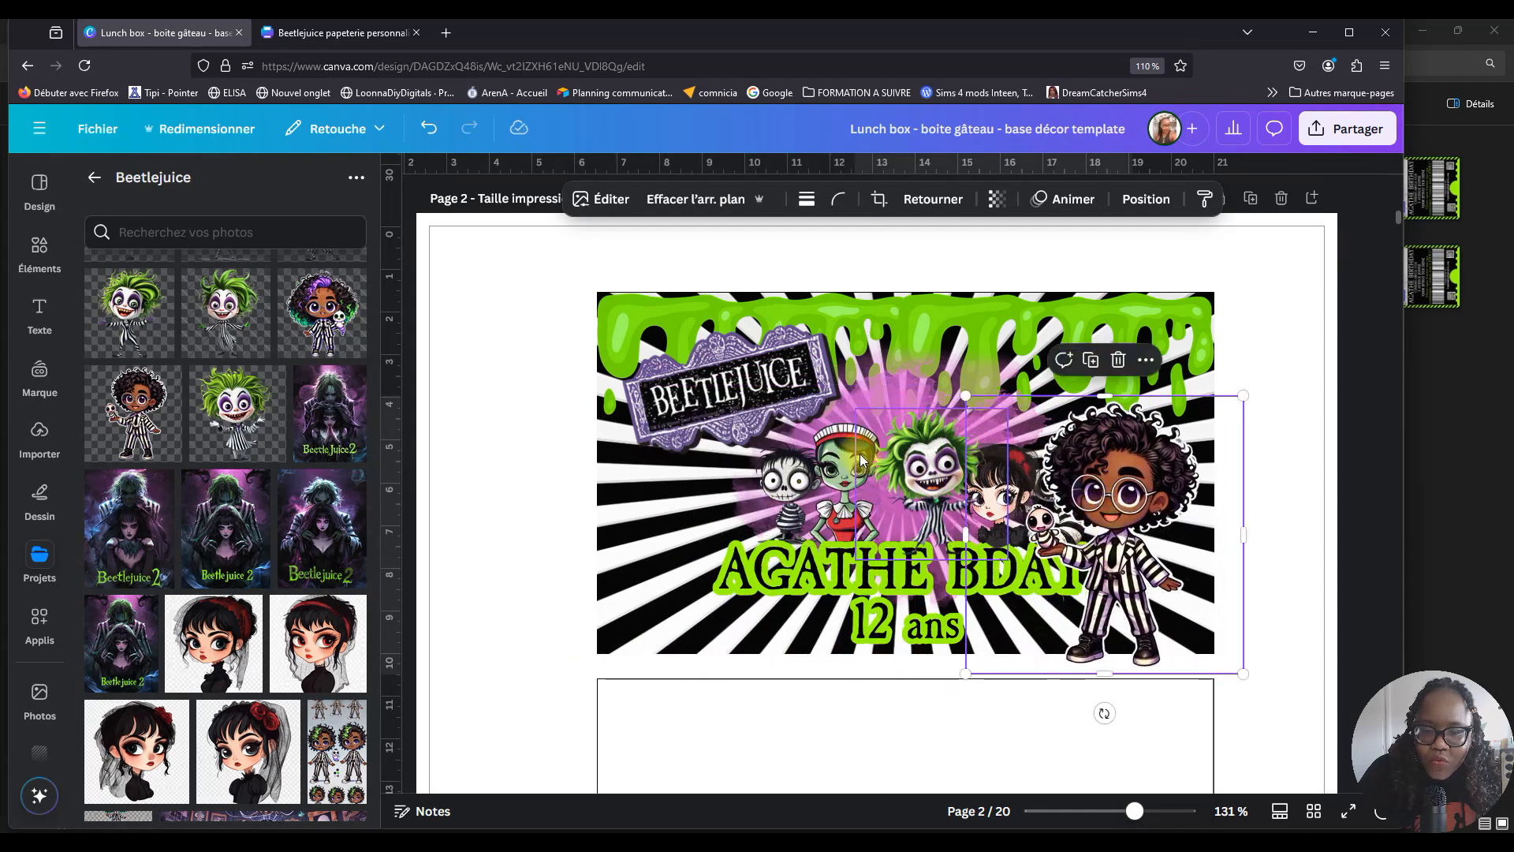
Move the skeleton and Beetlejuice characters apart on the top banner and delete the green-skinned maid between them.
{"action": "left_click_drag", "start_coordinate": [785, 486], "coordinate": [755, 481]}
{"action": "left_click_drag", "start_coordinate": [899, 450], "coordinate": [934, 458]}
{"action": "left_click", "coordinate": [872, 454]}
{"action": "key", "text": "Delete"}
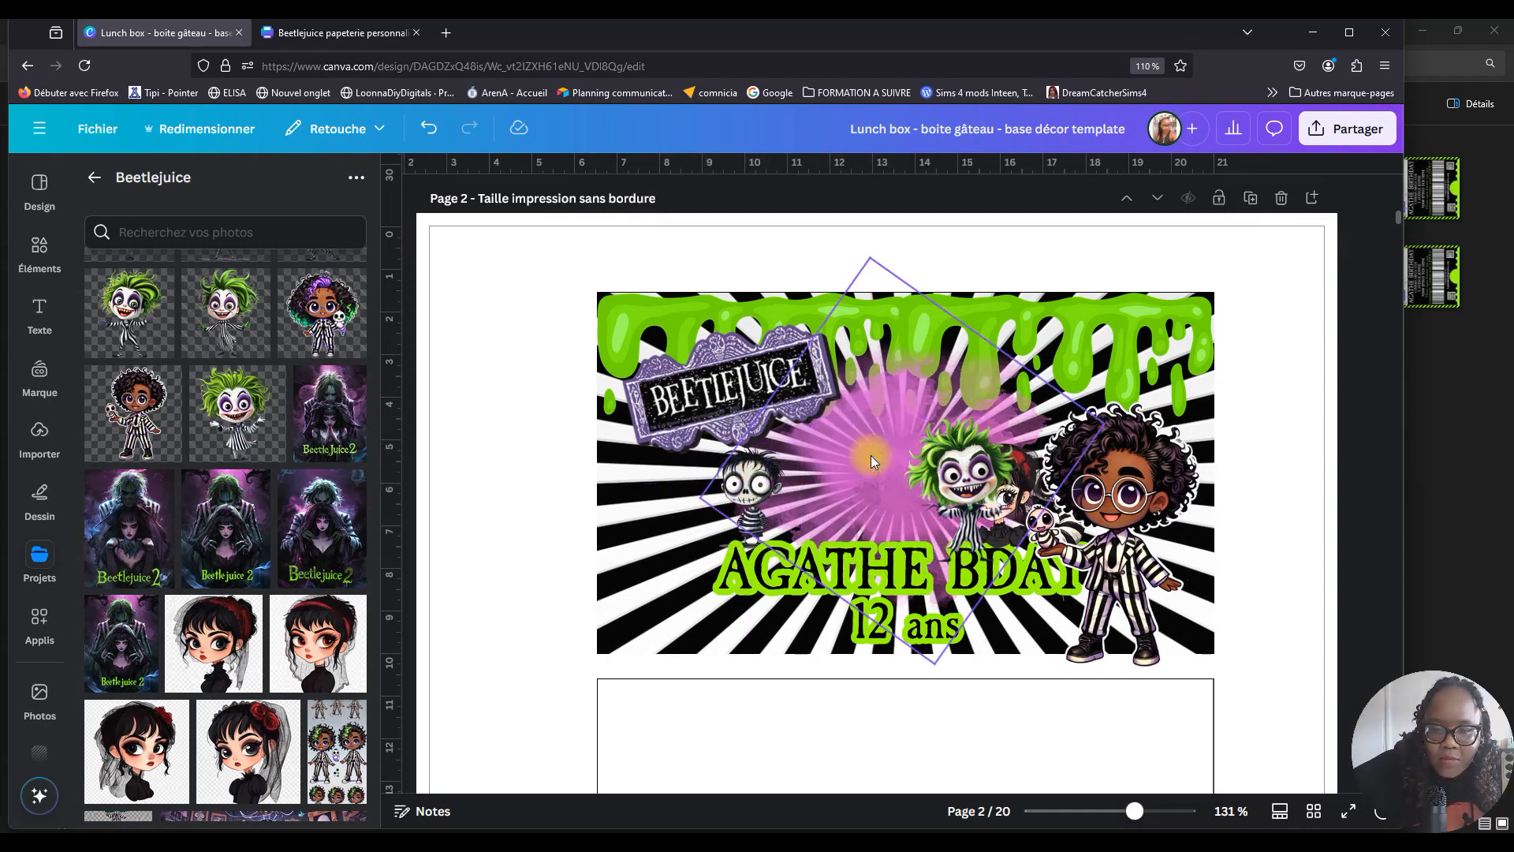
Insert the black-haired girl holding a skull from the Beetlejuice folder, shrink her image and place it in the middle of the top banner.
{"action": "scroll", "coordinate": [312, 538], "scroll_direction": "down", "scroll_amount": 5}
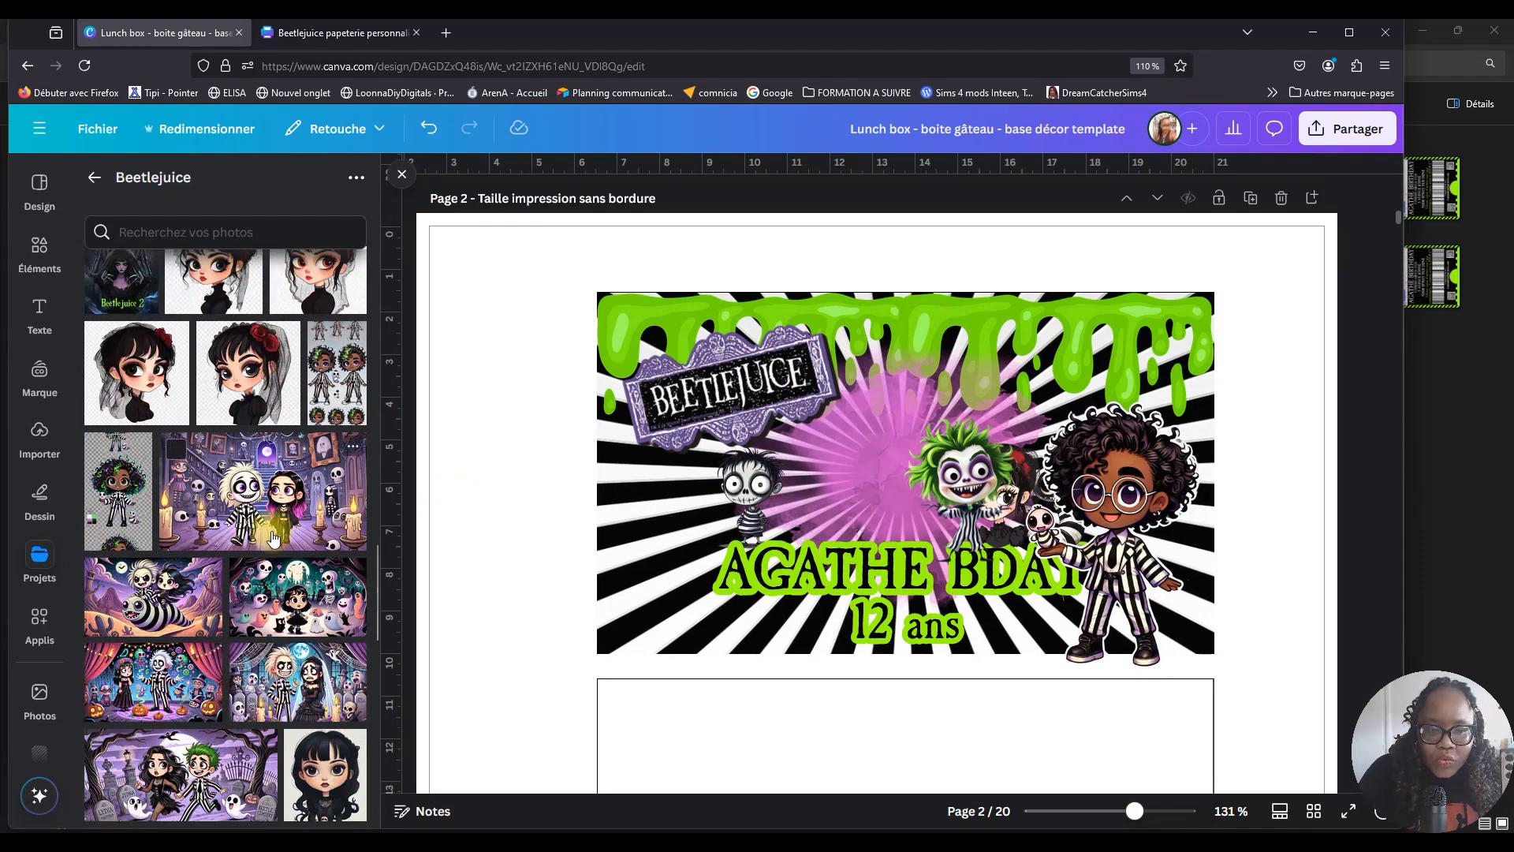
{"action": "scroll", "coordinate": [344, 587], "scroll_direction": "down", "scroll_amount": 5}
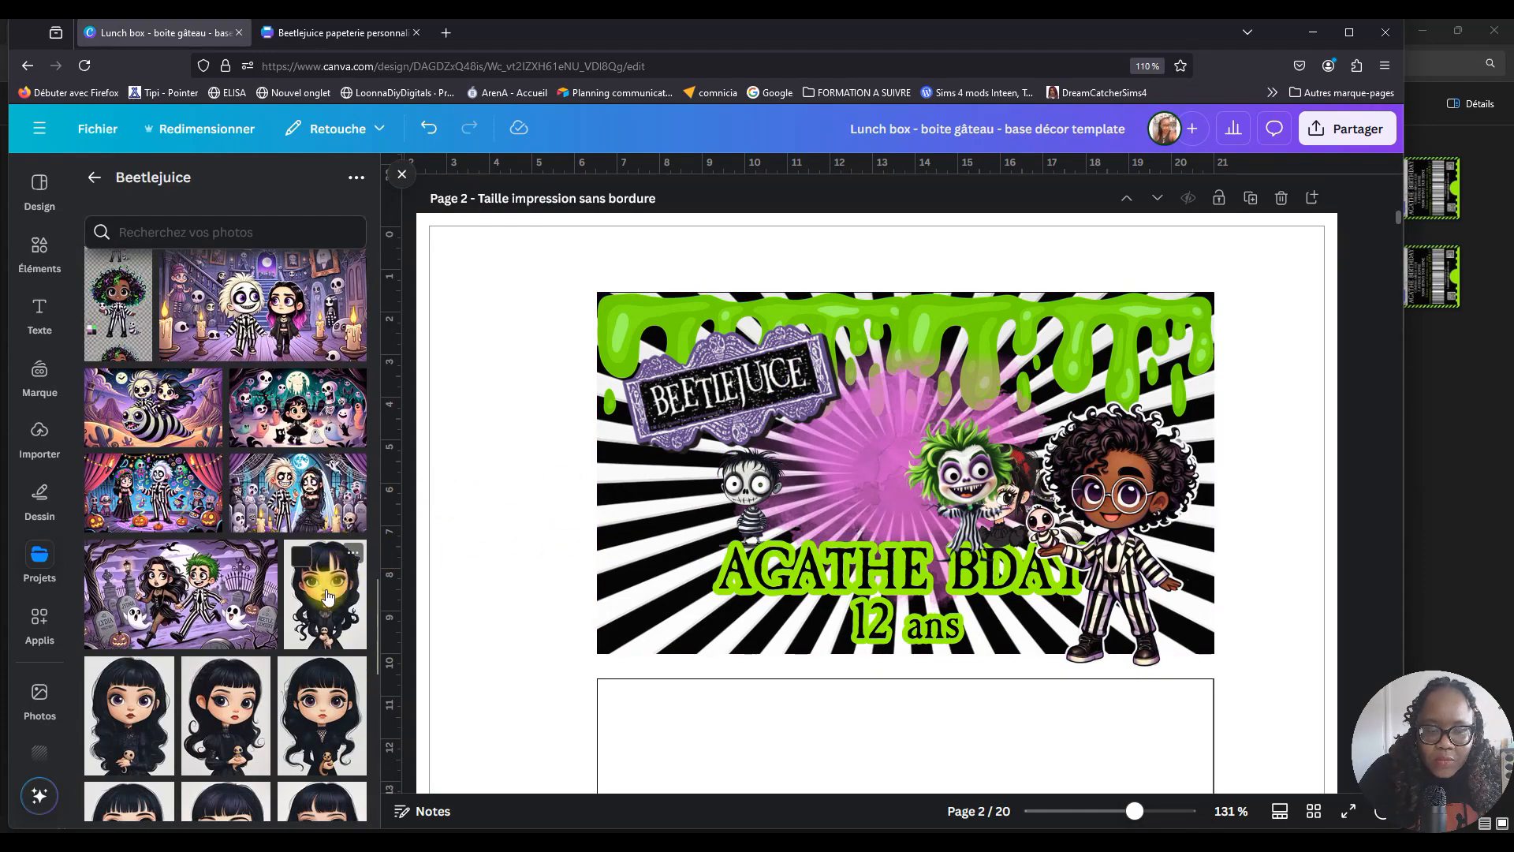
{"action": "left_click", "coordinate": [344, 588]}
{"action": "left_click_drag", "start_coordinate": [807, 483], "coordinate": [792, 385]}
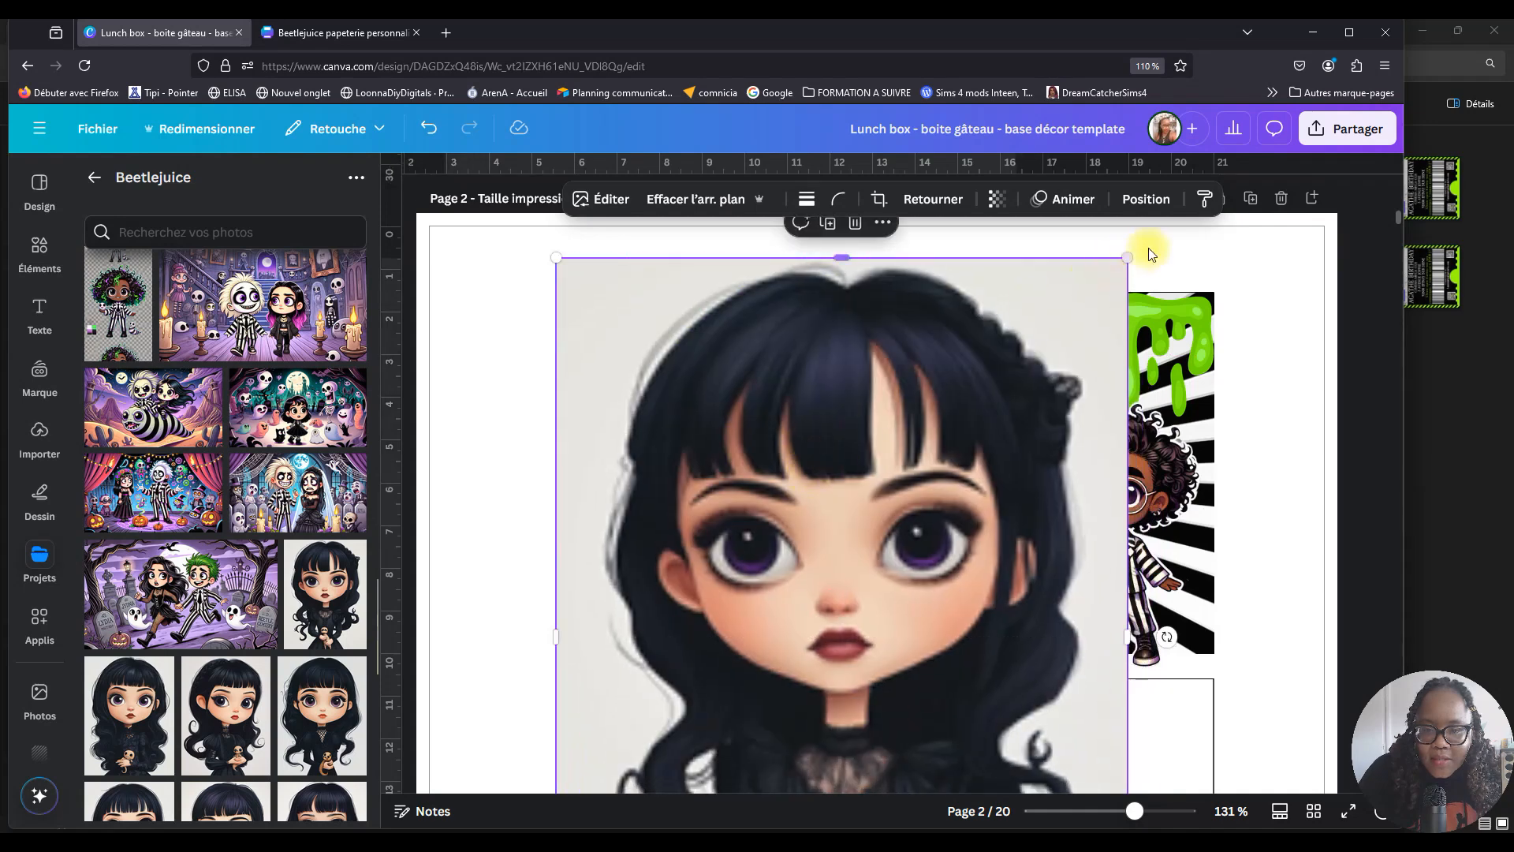
{"action": "left_click_drag", "start_coordinate": [1141, 261], "coordinate": [750, 757]}
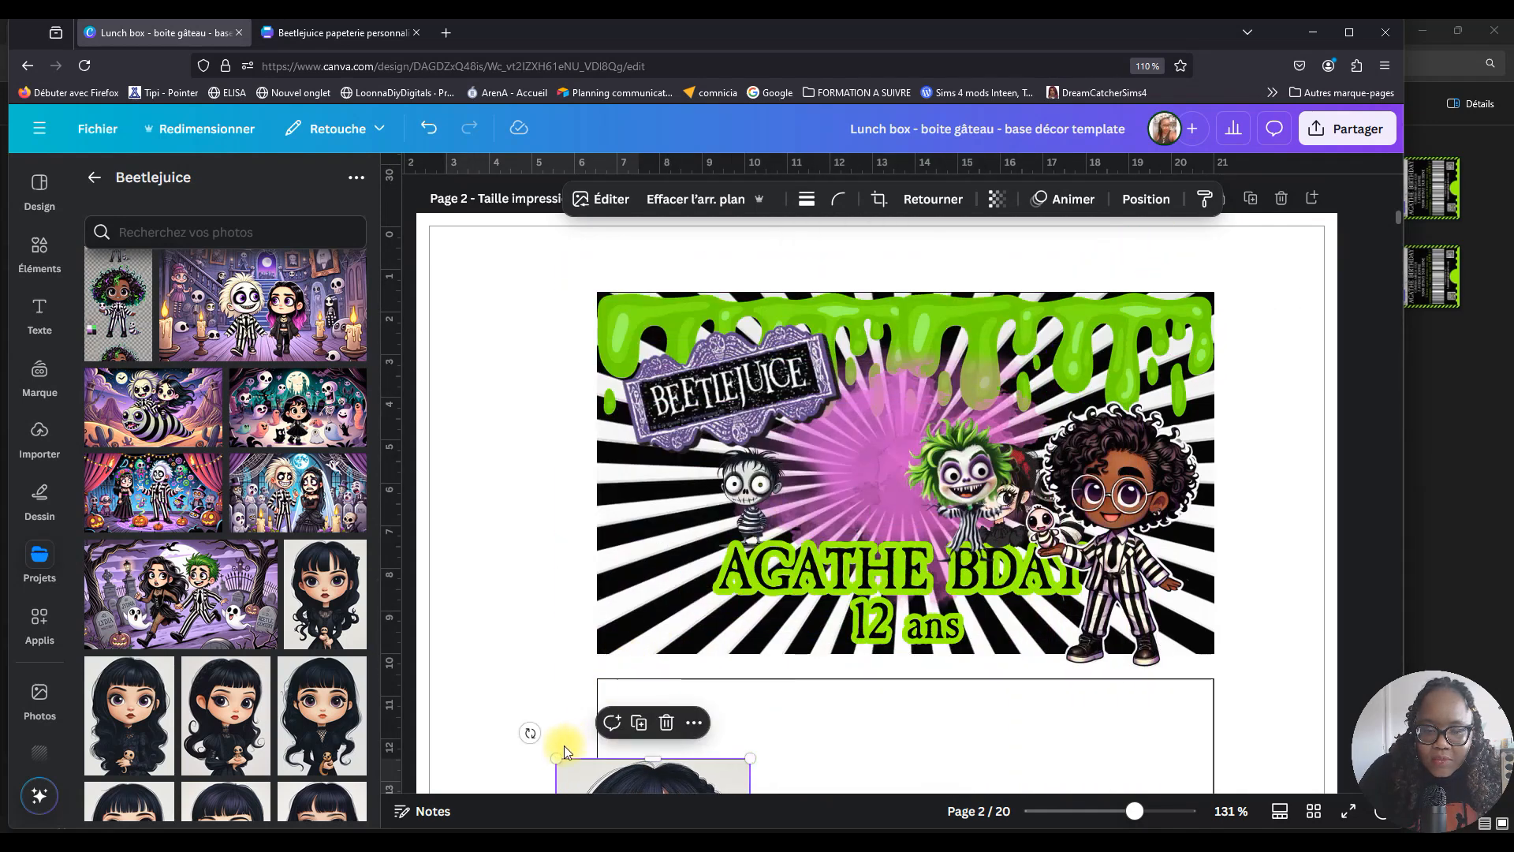
{"action": "left_click_drag", "start_coordinate": [654, 781], "coordinate": [900, 420]}
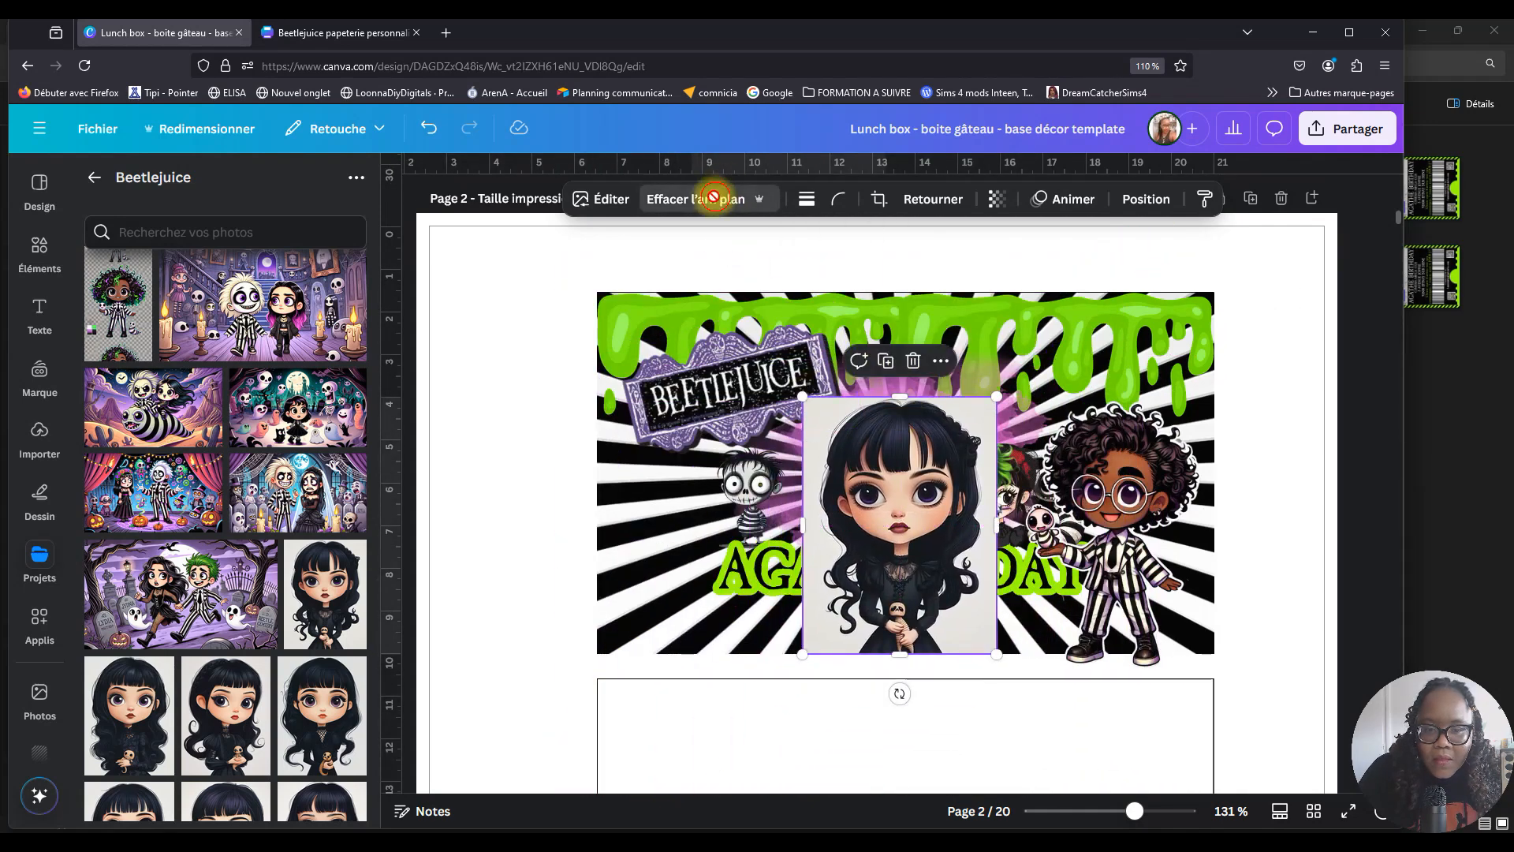
Remove the background of the black-haired girl's image, shrink it further and place it beside the skeleton character.
{"action": "left_click", "coordinate": [714, 198]}
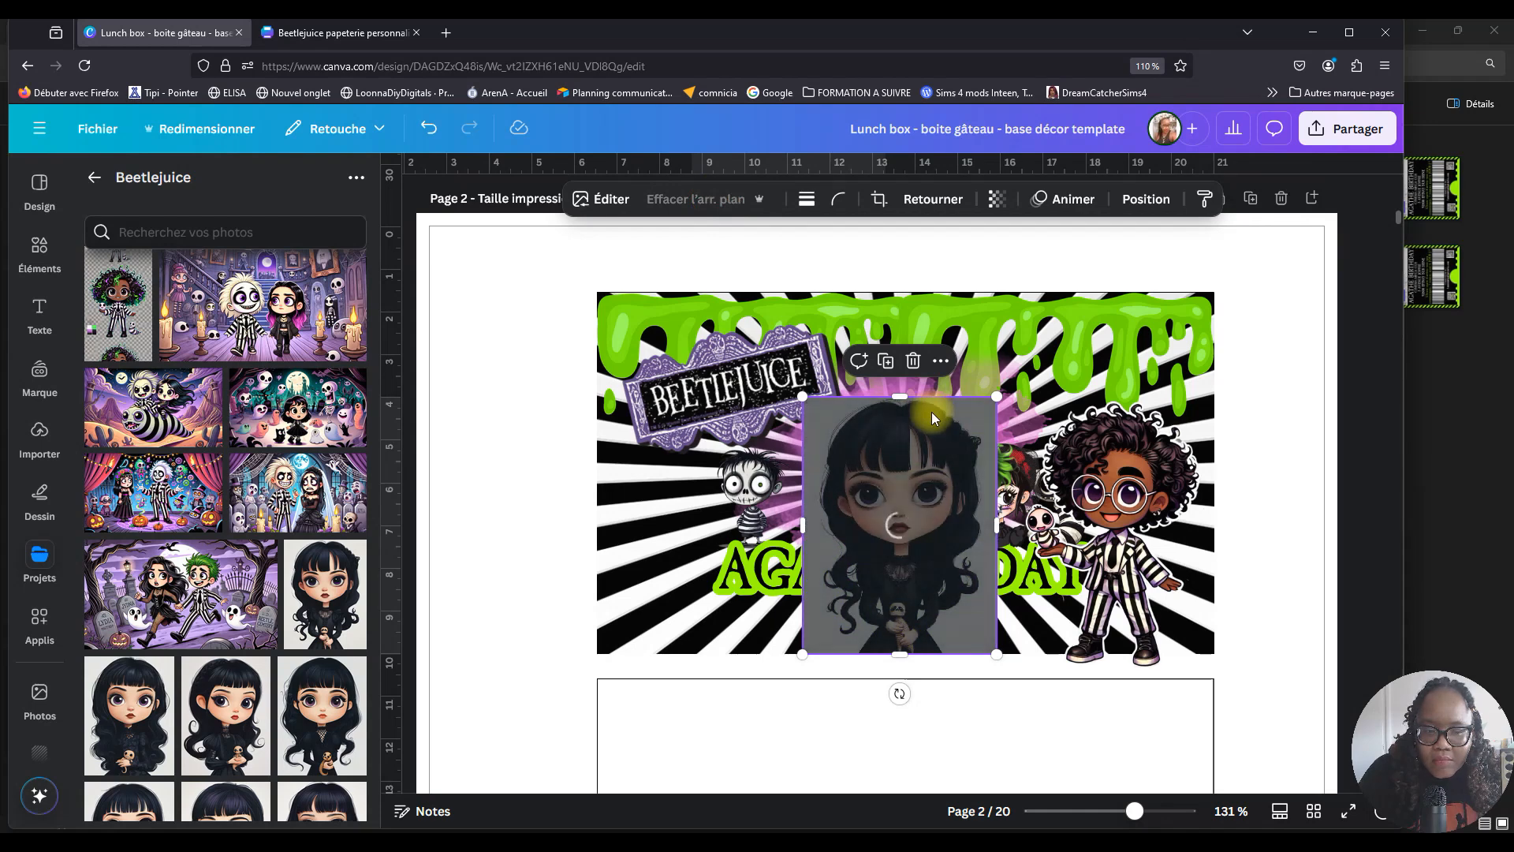
{"action": "left_click_drag", "start_coordinate": [997, 396], "coordinate": [883, 488]}
{"action": "left_click_drag", "start_coordinate": [844, 576], "coordinate": [789, 493]}
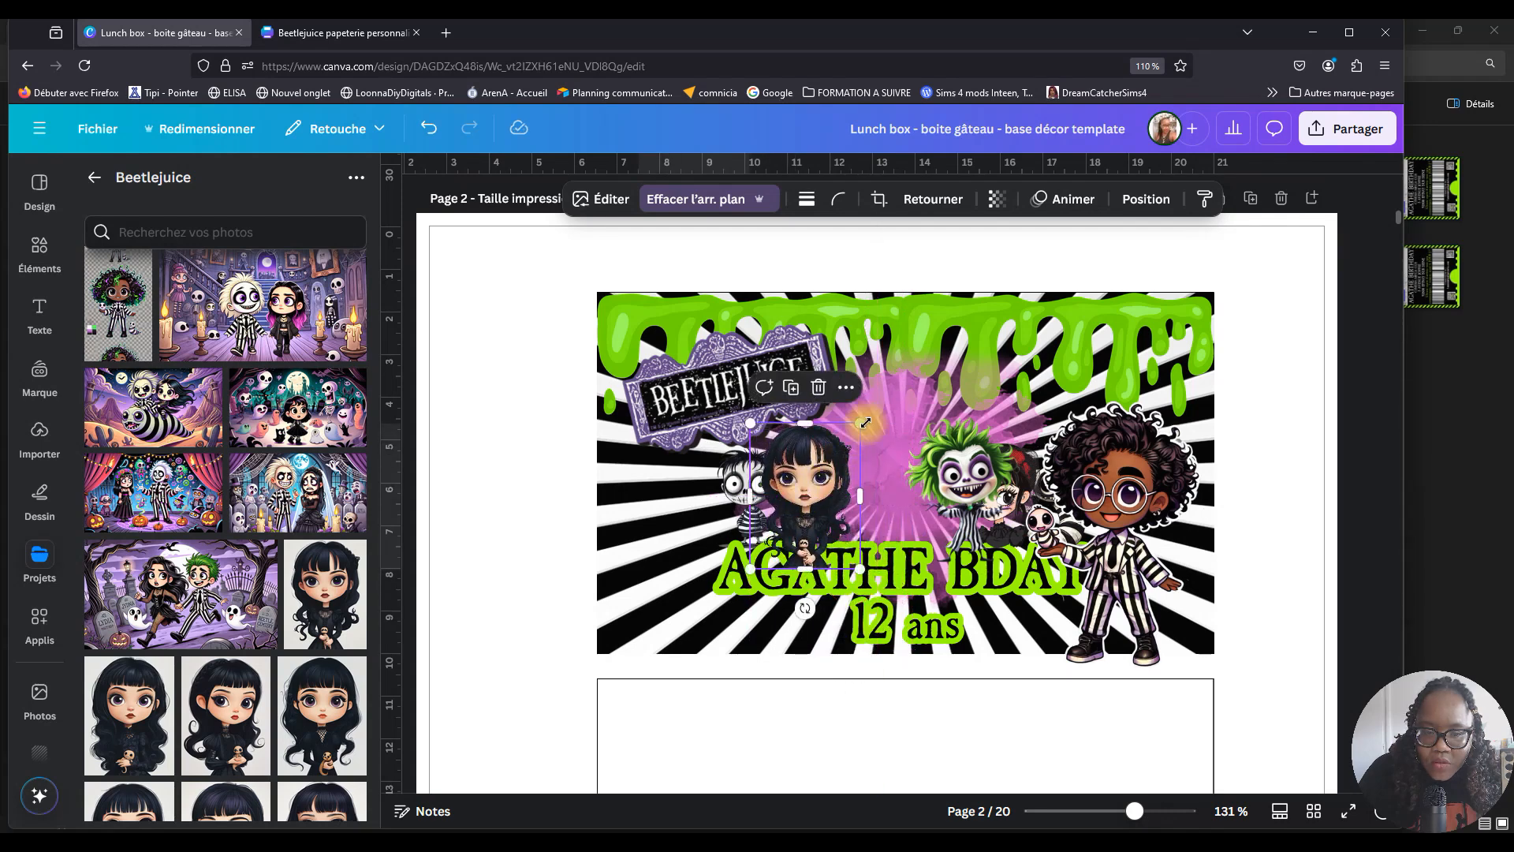
Move Beetlejuice beside the black-haired girl, enlarge him to about 5.5 cm high and crop his frame to about 4.6 cm wide.
{"action": "left_click", "coordinate": [950, 467]}
{"action": "left_click_drag", "start_coordinate": [950, 466], "coordinate": [861, 459]}
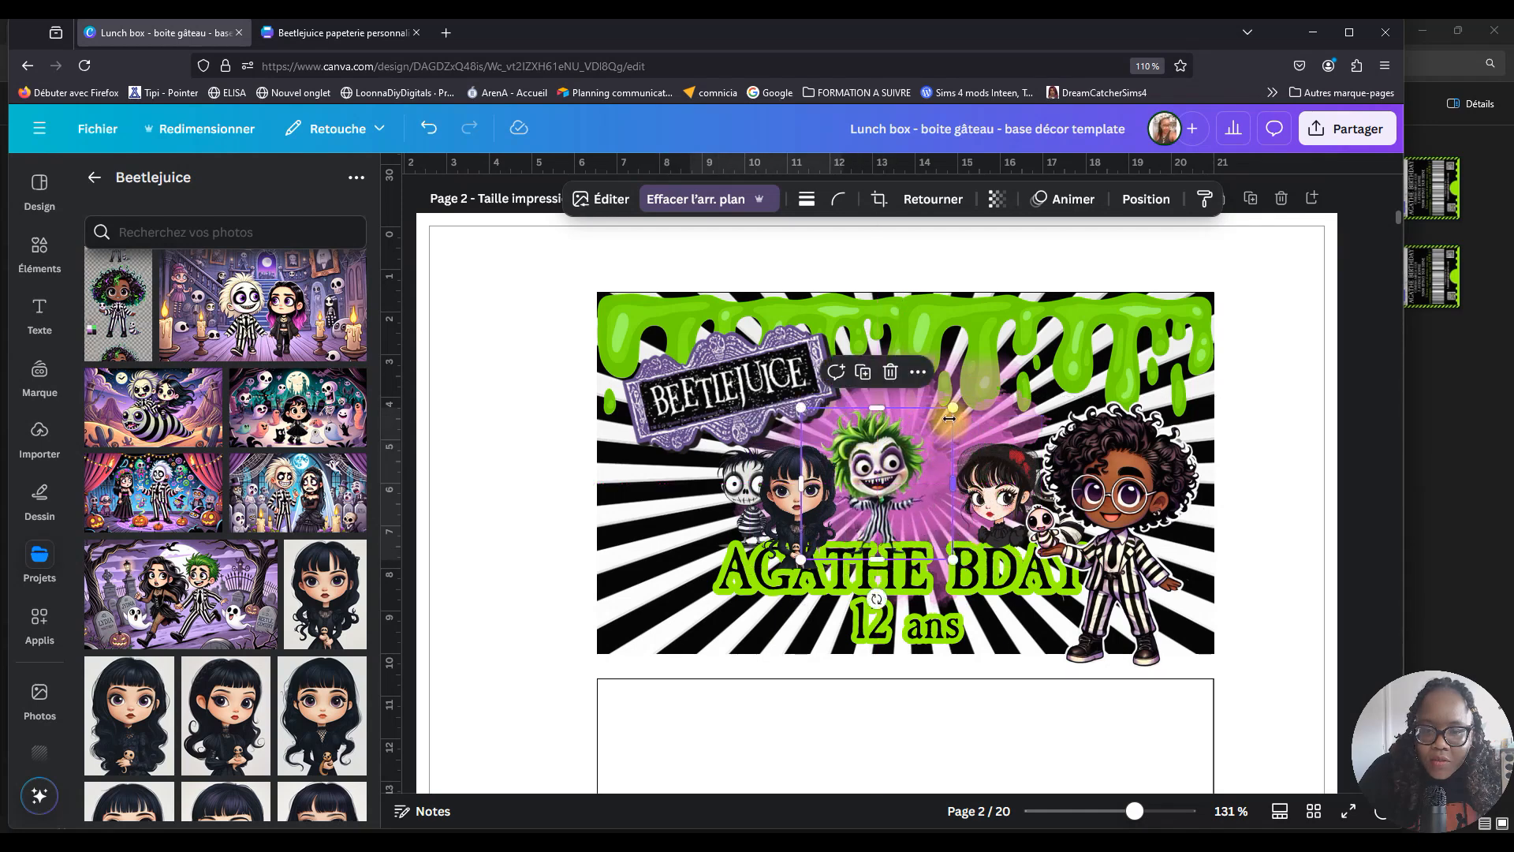
{"action": "left_click_drag", "start_coordinate": [953, 408], "coordinate": [896, 413]}
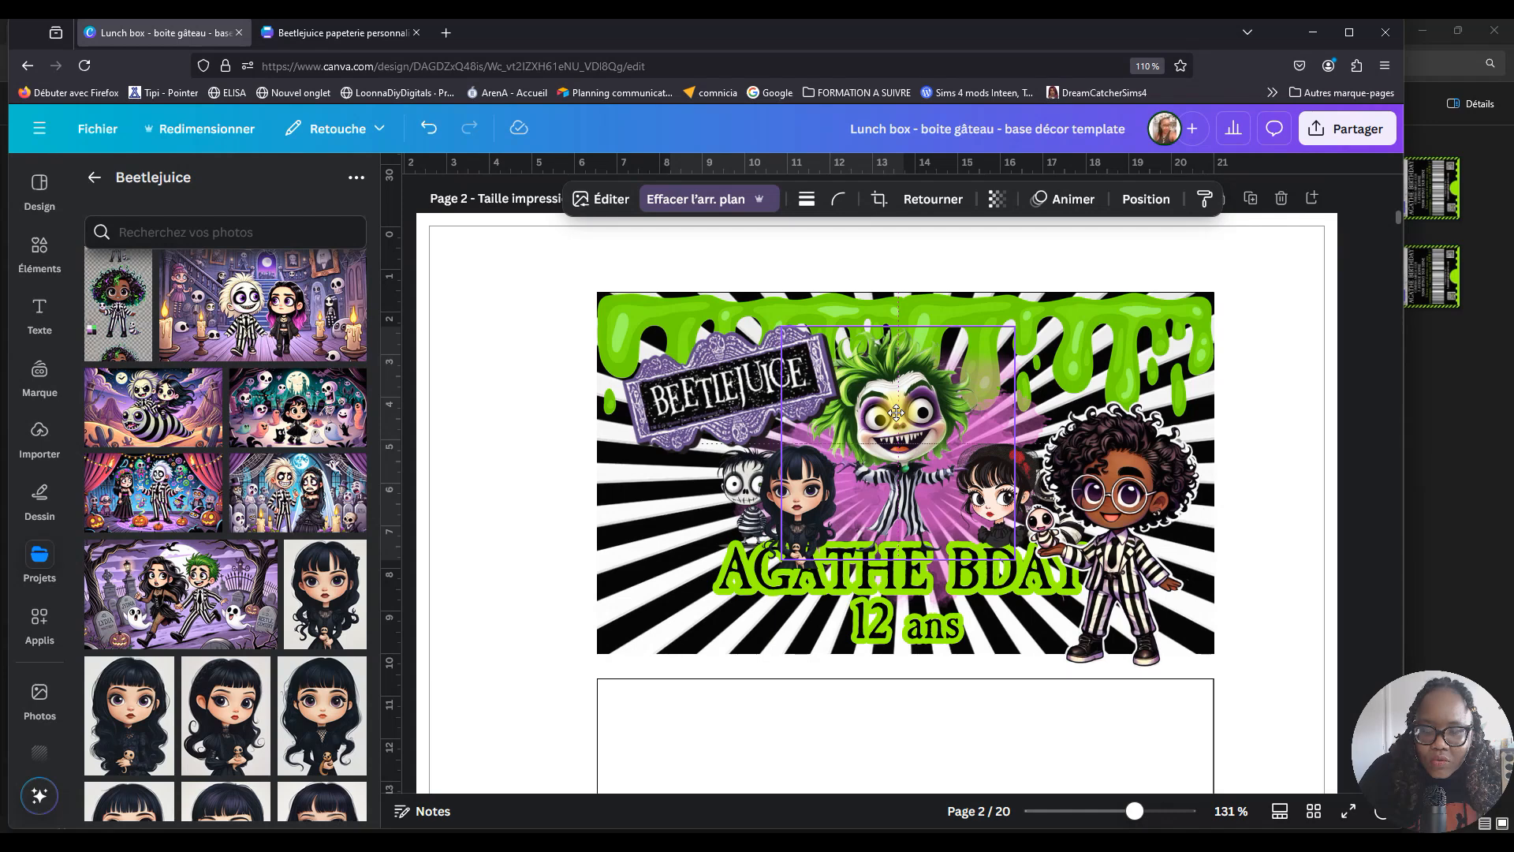
{"action": "left_click_drag", "start_coordinate": [1015, 440], "coordinate": [978, 438]}
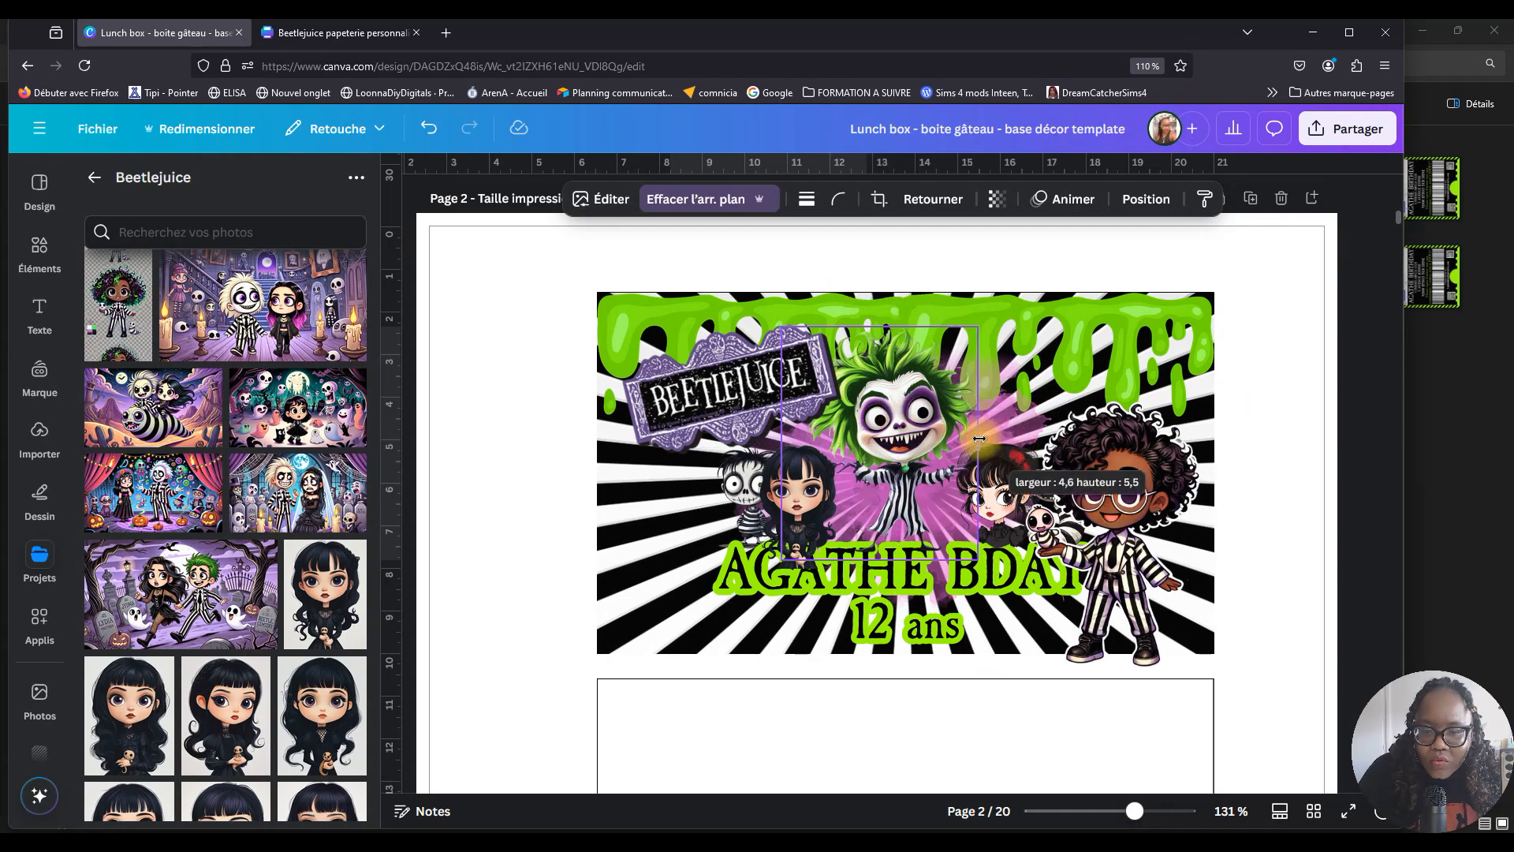
Shift the curly-haired boy over the banner's right edge, cropping his left margin, and move both girls closer to Beetlejuice.
{"action": "left_click_drag", "start_coordinate": [1126, 497], "coordinate": [1182, 487]}
{"action": "left_click_drag", "start_coordinate": [1026, 534], "coordinate": [1077, 535]}
{"action": "left_click_drag", "start_coordinate": [1009, 498], "coordinate": [992, 497]}
{"action": "left_click_drag", "start_coordinate": [822, 471], "coordinate": [853, 471]}
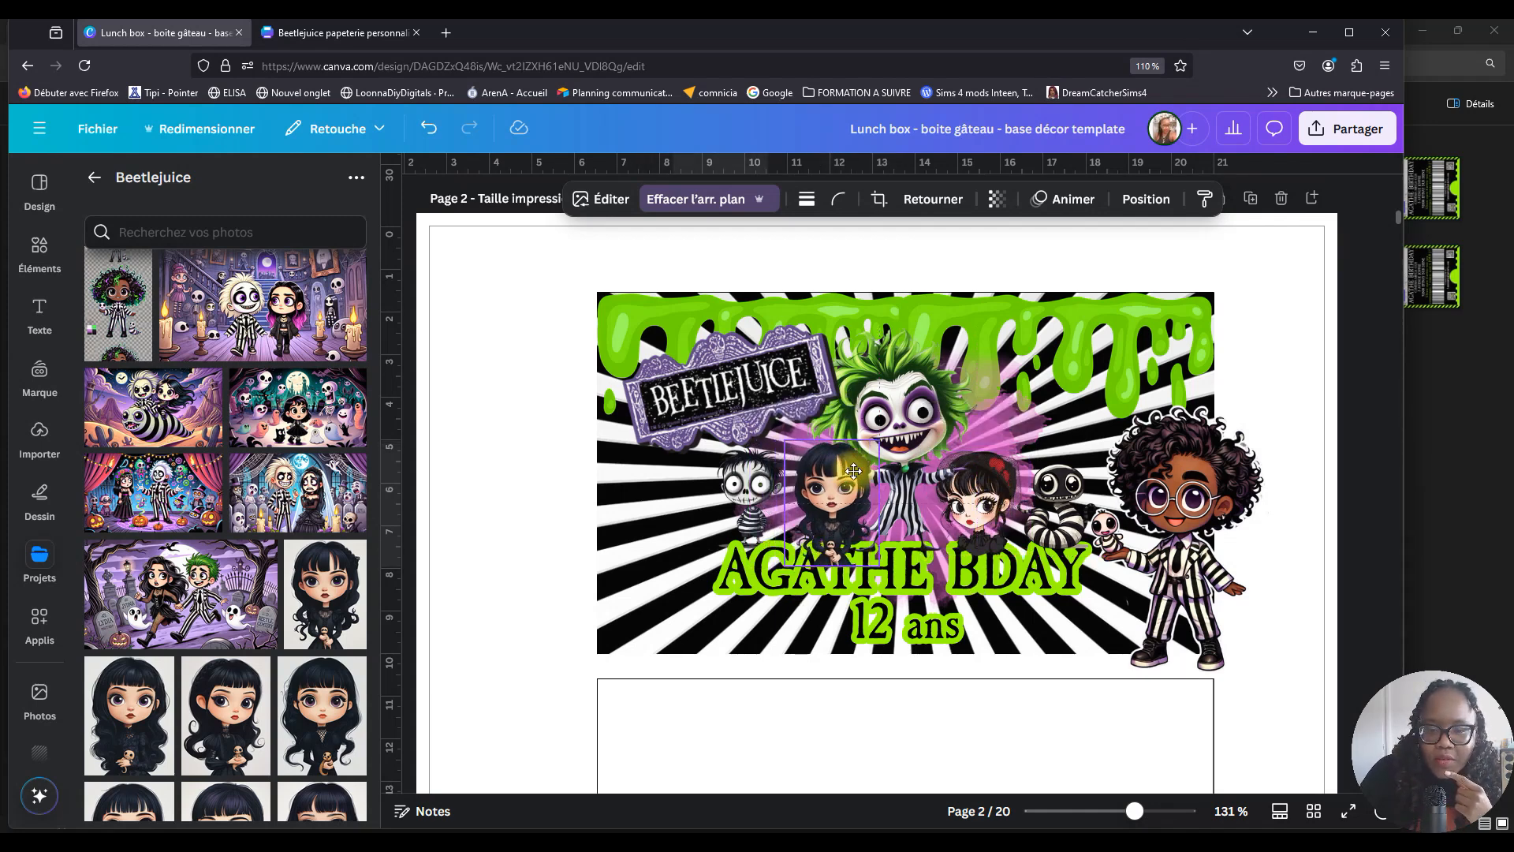
{"action": "left_click_drag", "start_coordinate": [853, 470], "coordinate": [848, 472]}
Bring Beetlejuice to the front and fine-tune the positions of the skeleton and the red-bow girl around him.
{"action": "left_click", "coordinate": [917, 394]}
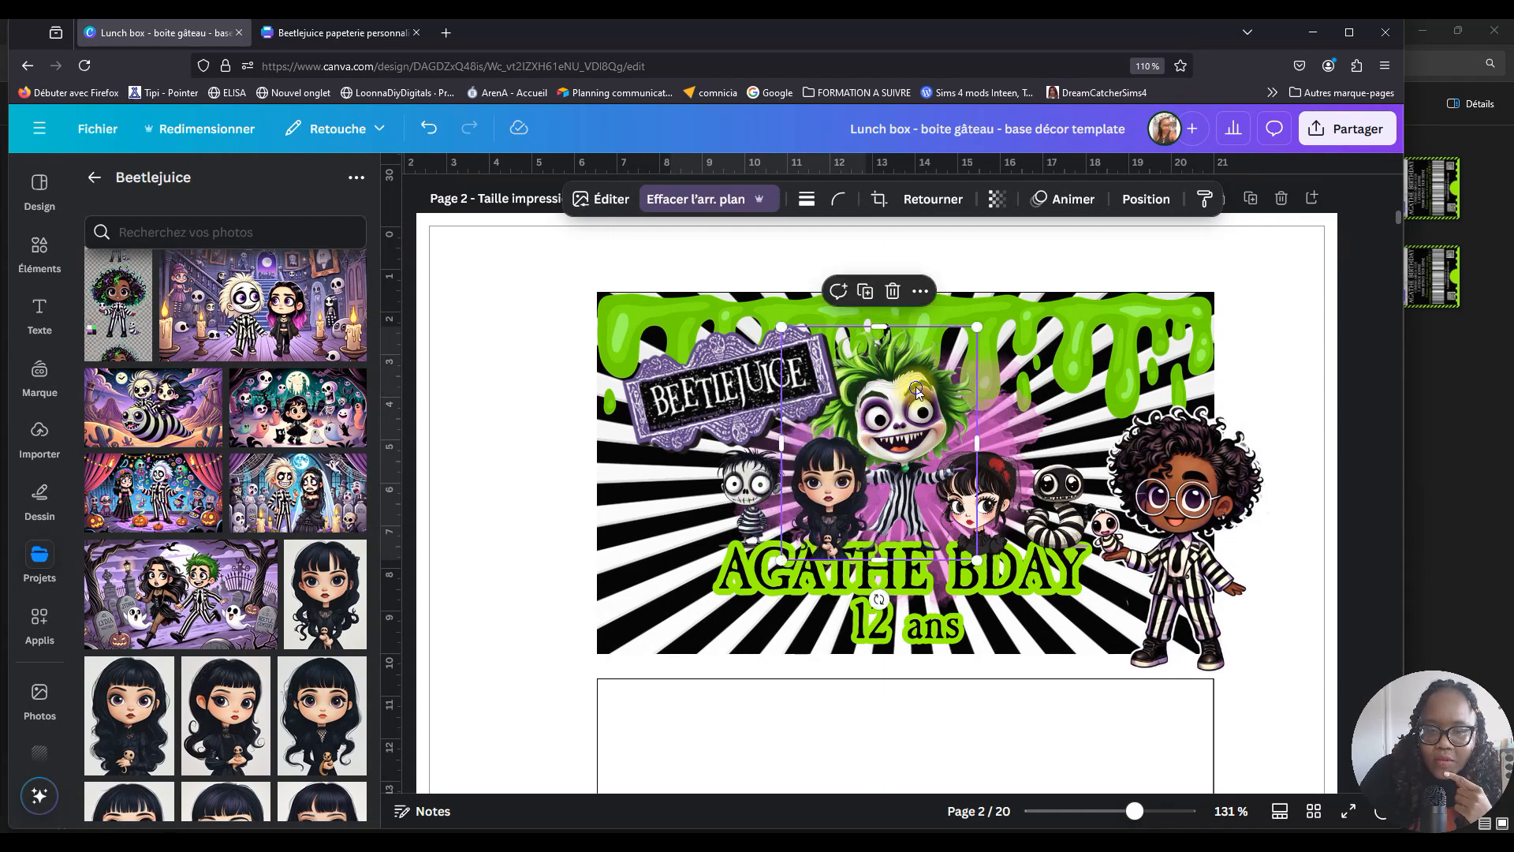
{"action": "right_click", "coordinate": [917, 394]}
{"action": "mouse_move", "coordinate": [977, 460]}
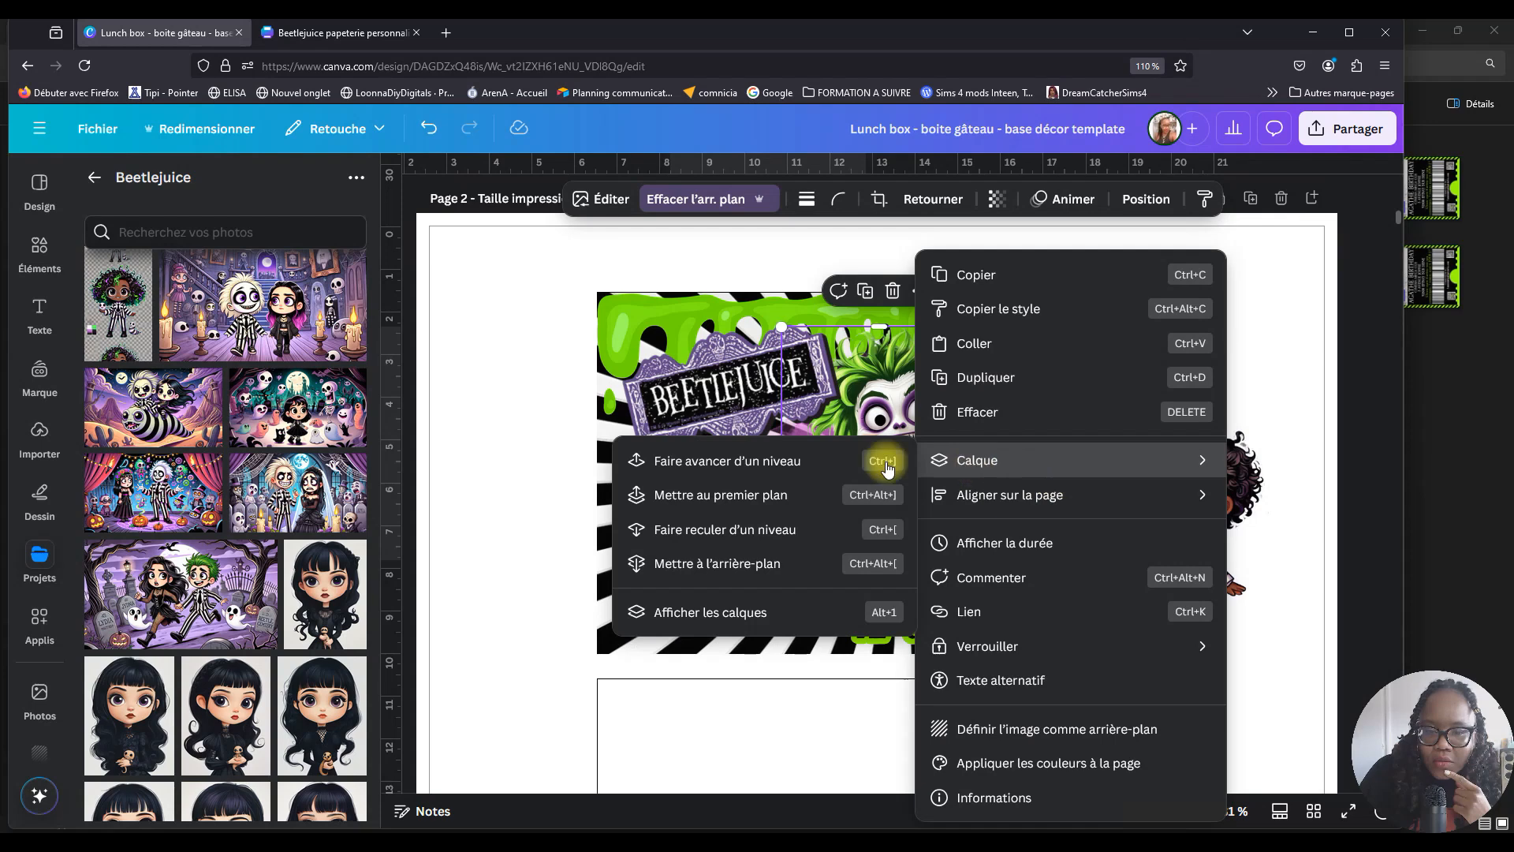
{"action": "left_click", "coordinate": [769, 496]}
{"action": "left_click_drag", "start_coordinate": [749, 505], "coordinate": [762, 505]}
{"action": "mouse_move", "coordinate": [998, 483]}
{"action": "left_mouse_down"}
{"action": "mouse_move", "coordinate": [986, 483]}
{"action": "mouse_move", "coordinate": [1039, 483]}
{"action": "mouse_move", "coordinate": [1016, 485]}
{"action": "left_mouse_up"}
Move the striped snake to the left of the birthday title, and fit the curly-haired boy inside the banner's right end with his right margin cropped.
{"action": "mouse_move", "coordinate": [1135, 483]}
{"action": "left_mouse_down"}
{"action": "mouse_move", "coordinate": [1092, 474]}
{"action": "mouse_move", "coordinate": [1086, 386]}
{"action": "mouse_move", "coordinate": [1069, 398]}
{"action": "mouse_move", "coordinate": [1075, 445]}
{"action": "mouse_move", "coordinate": [1053, 486]}
{"action": "mouse_move", "coordinate": [1149, 490]}
{"action": "left_mouse_up"}
{"action": "left_click_drag", "start_coordinate": [1012, 485], "coordinate": [698, 563]}
{"action": "left_click_drag", "start_coordinate": [1179, 491], "coordinate": [1139, 471]}
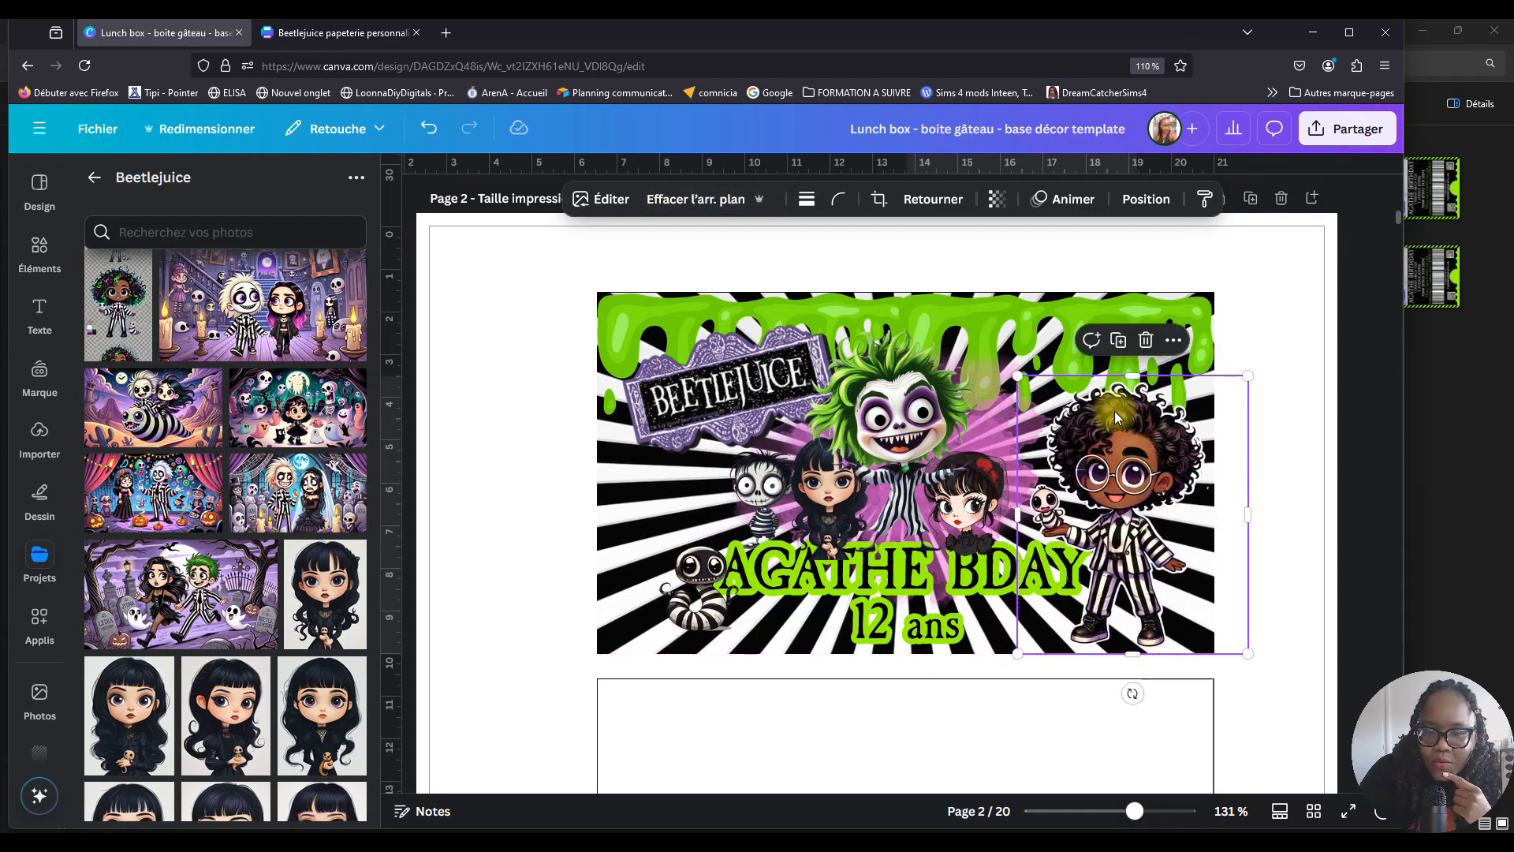
{"action": "left_click_drag", "start_coordinate": [1251, 515], "coordinate": [1207, 512]}
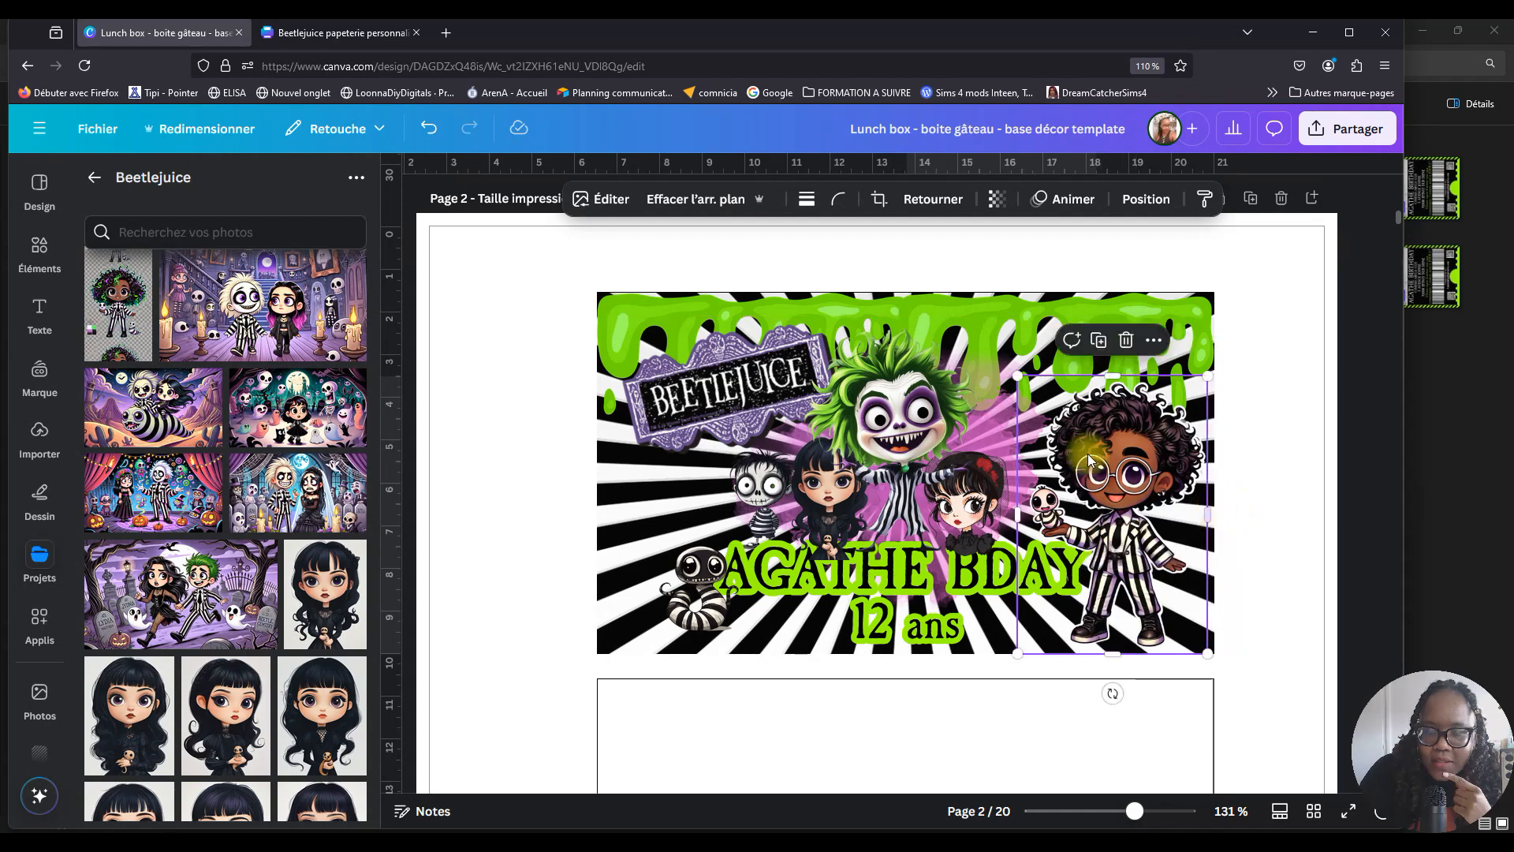
Space out the banner's characters, moving the red-bow girl against the curly-haired boy, Beetlejuice towards her, and the skeleton left of the black-haired girl.
{"action": "left_click", "coordinate": [964, 493]}
{"action": "mouse_move", "coordinate": [1015, 452]}
{"action": "left_mouse_down"}
{"action": "mouse_move", "coordinate": [1041, 426]}
{"action": "mouse_move", "coordinate": [1017, 464]}
{"action": "left_mouse_up"}
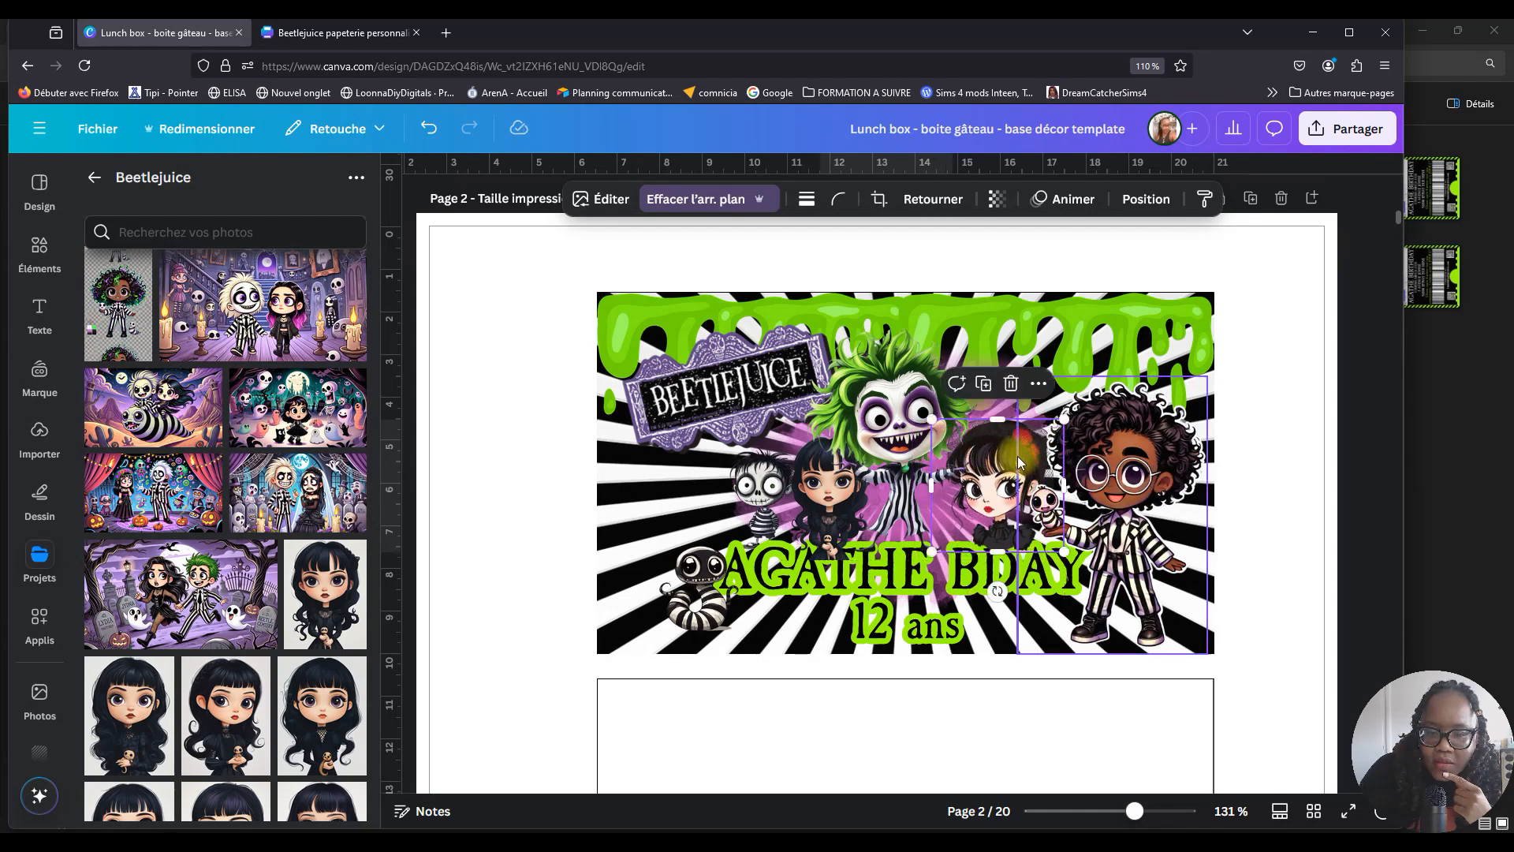
{"action": "left_click", "coordinate": [820, 495]}
{"action": "left_click_drag", "start_coordinate": [787, 439], "coordinate": [851, 477]}
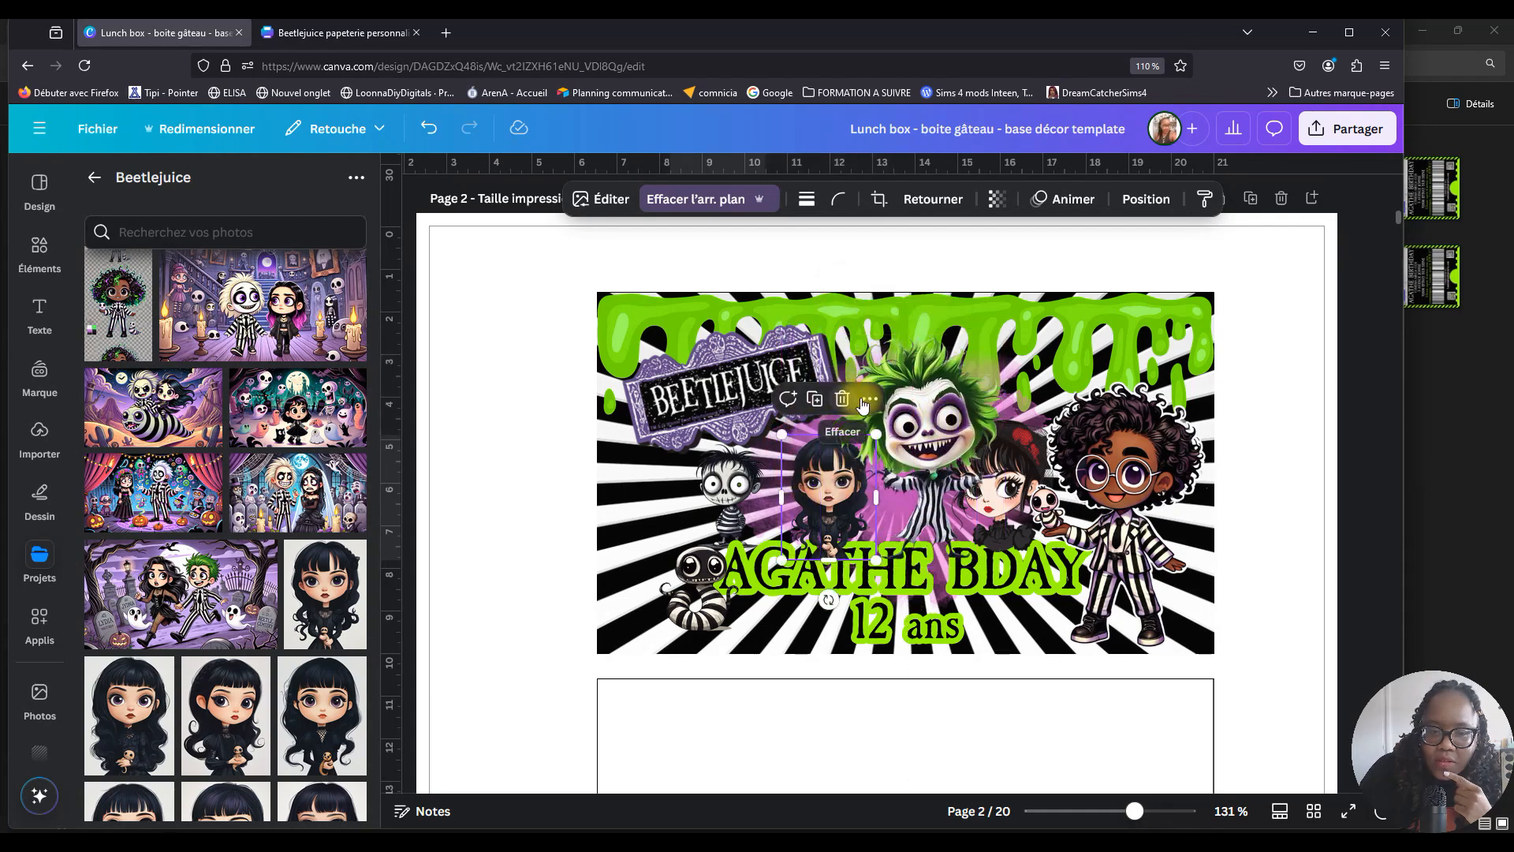
Bring the black-haired girl to the front, adjust her size, and close up the spacing between the skeleton, her and Beetlejuice.
{"action": "left_click", "coordinate": [869, 403]}
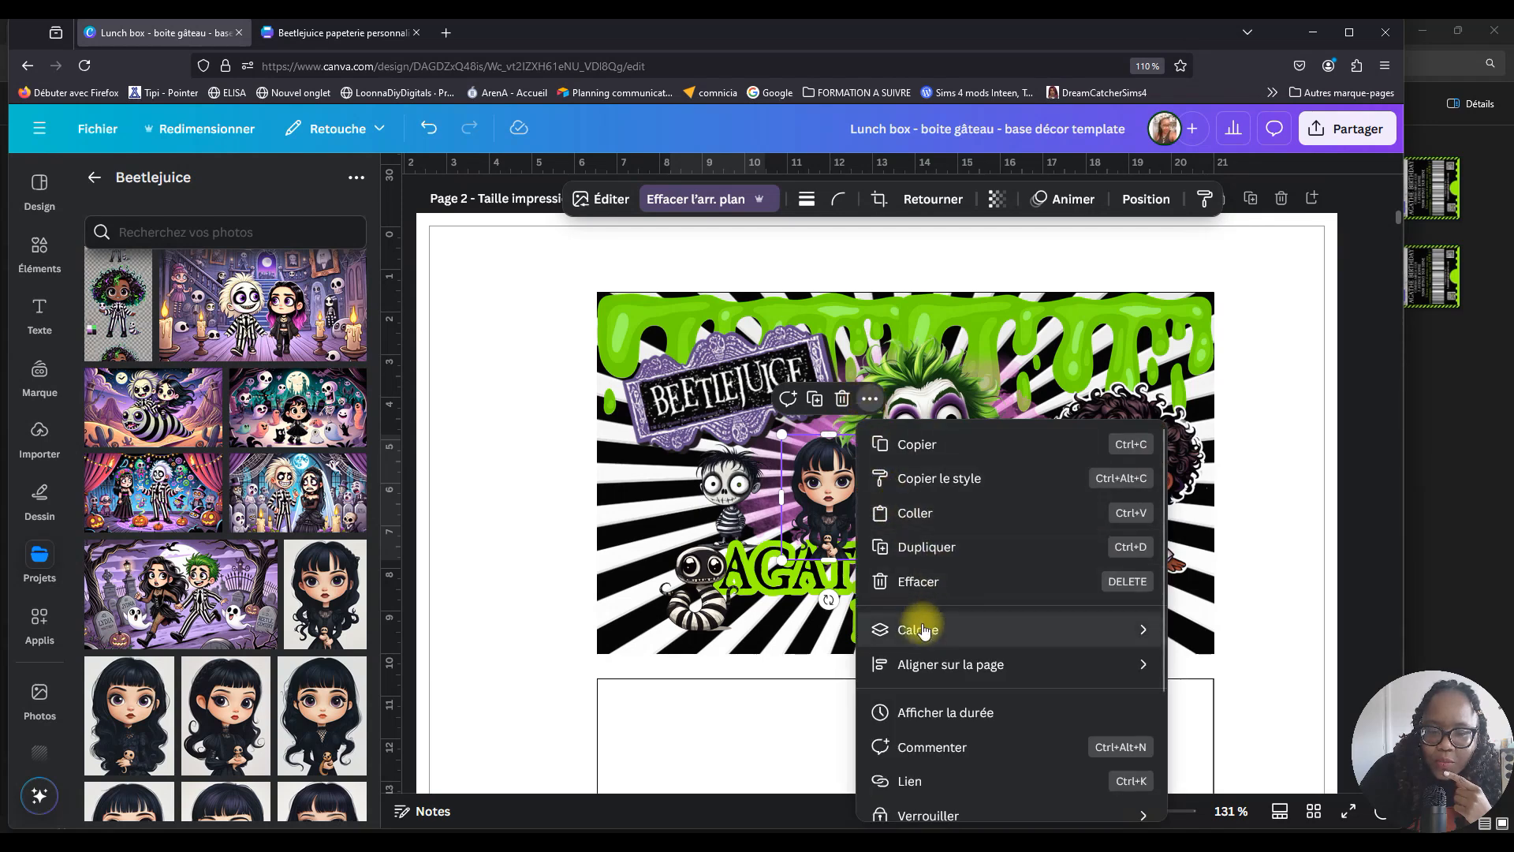
{"action": "mouse_move", "coordinate": [940, 631]}
{"action": "left_click", "coordinate": [726, 665]}
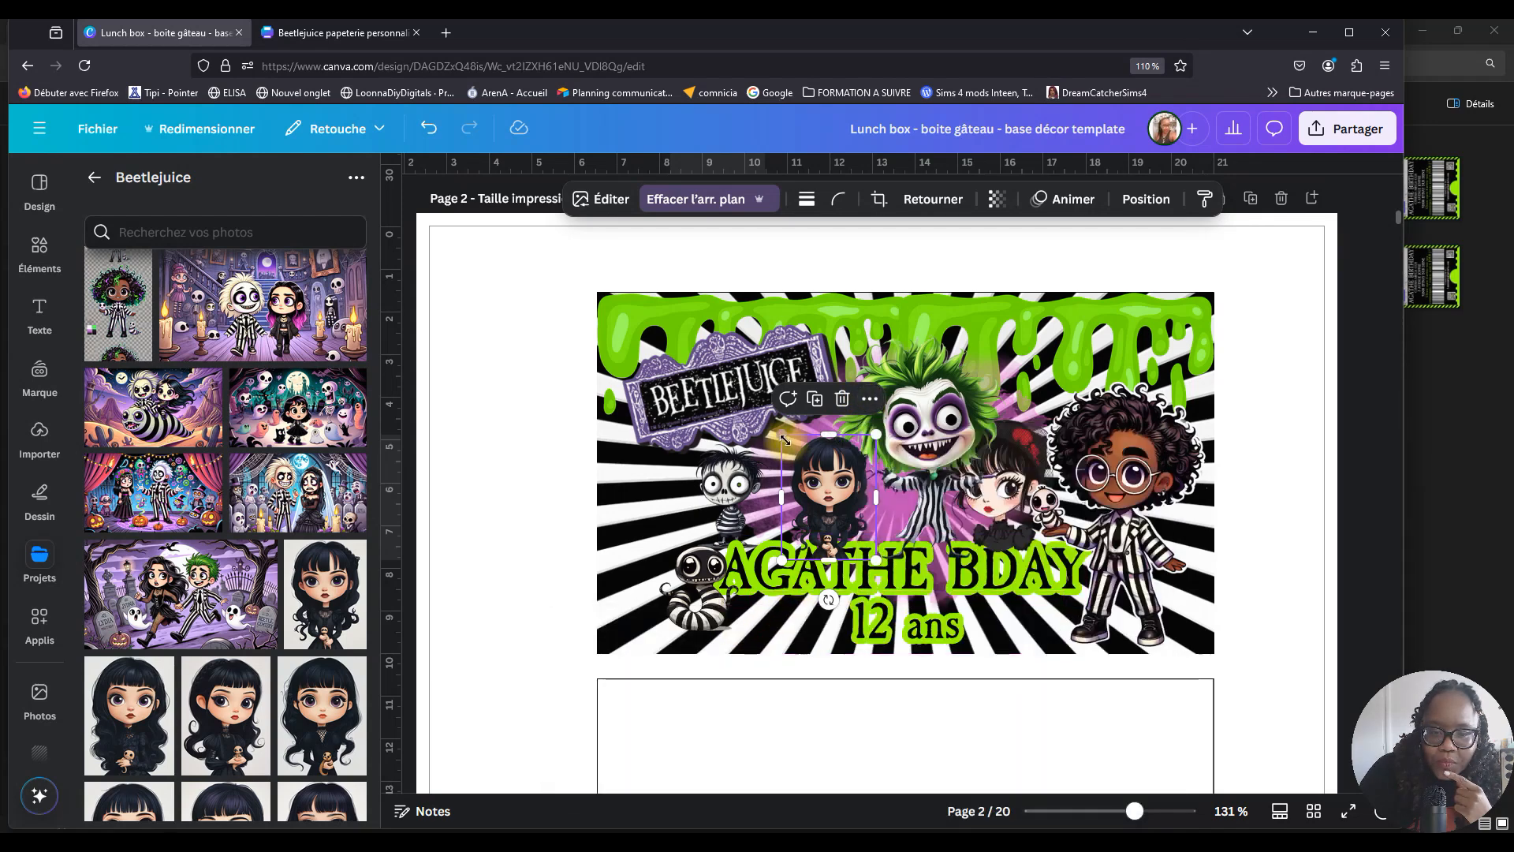
{"action": "left_click_drag", "start_coordinate": [770, 429], "coordinate": [750, 402]}
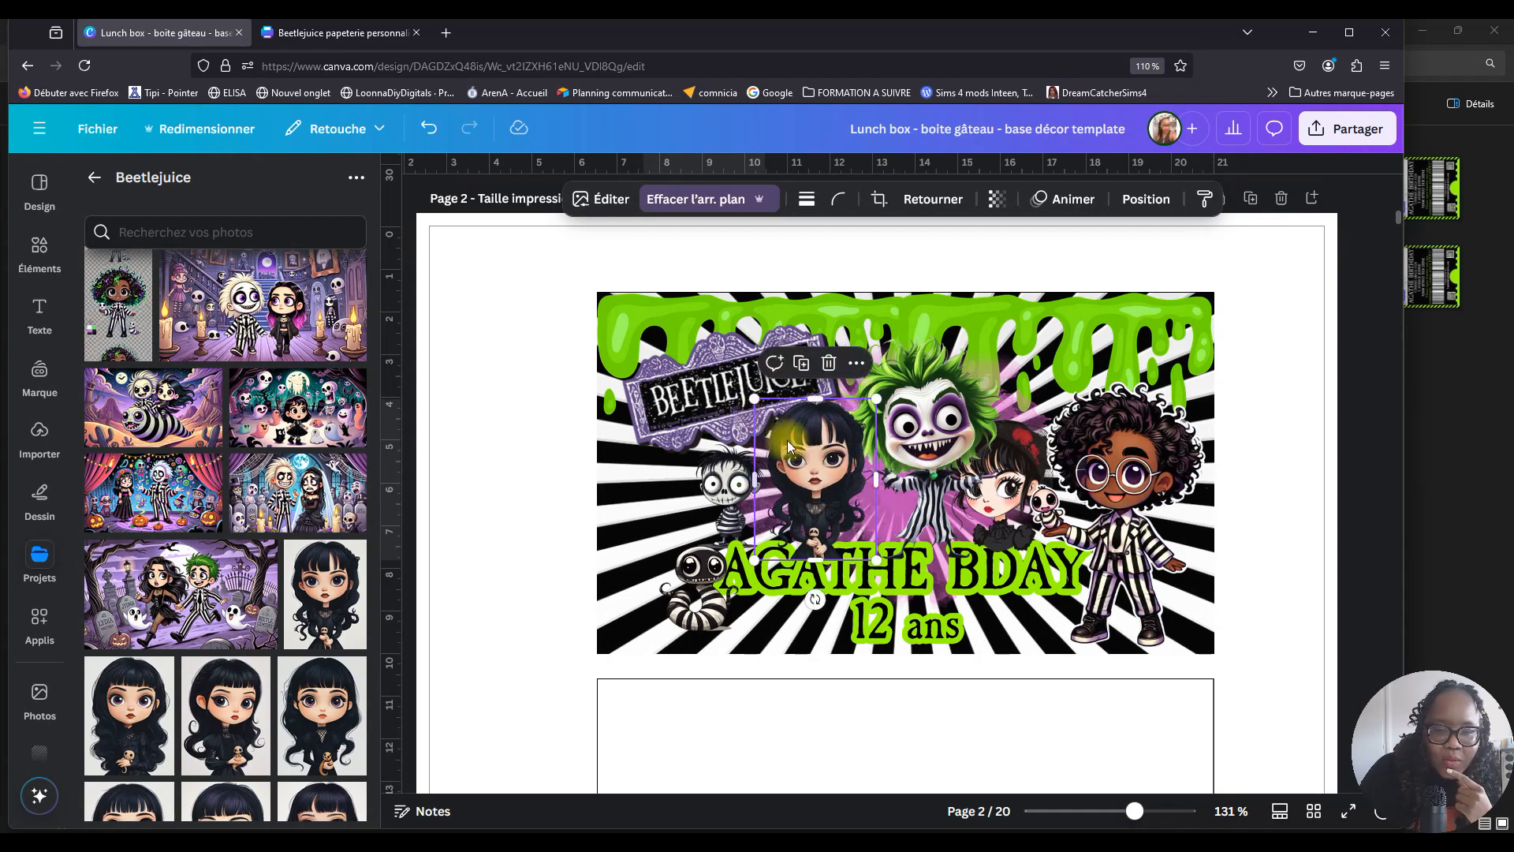
{"action": "left_click_drag", "start_coordinate": [835, 460], "coordinate": [830, 463]}
{"action": "mouse_move", "coordinate": [872, 403]}
{"action": "left_mouse_down"}
{"action": "mouse_move", "coordinate": [854, 427]}
{"action": "mouse_move", "coordinate": [899, 417]}
{"action": "mouse_move", "coordinate": [886, 417]}
{"action": "left_mouse_up"}
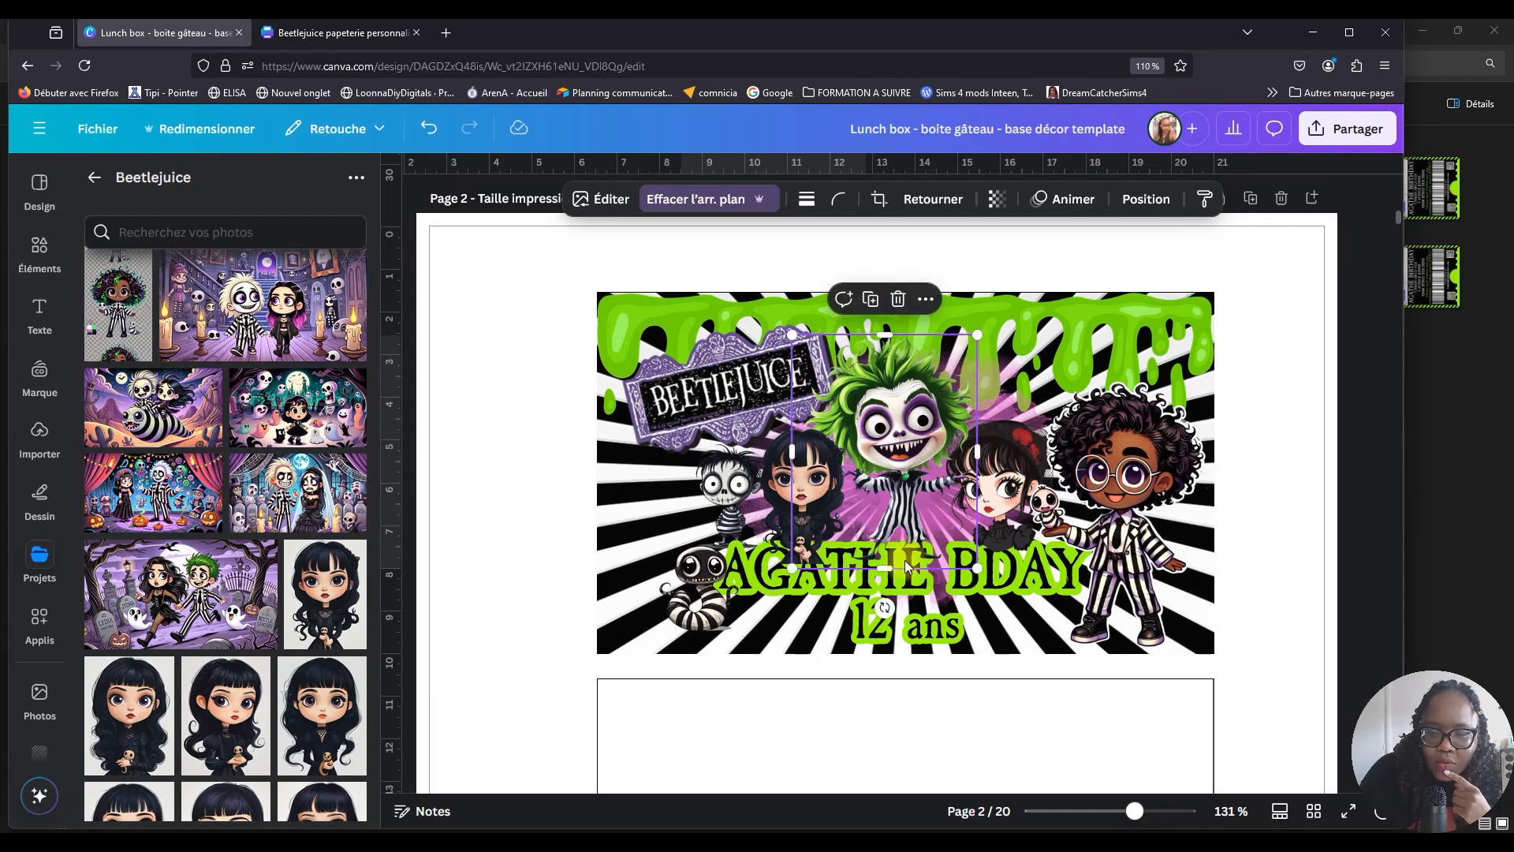
Bring the large green birthday title to the front so it overlaps the bottoms of the characters.
{"action": "left_click", "coordinate": [845, 588]}
{"action": "left_click", "coordinate": [942, 499]}
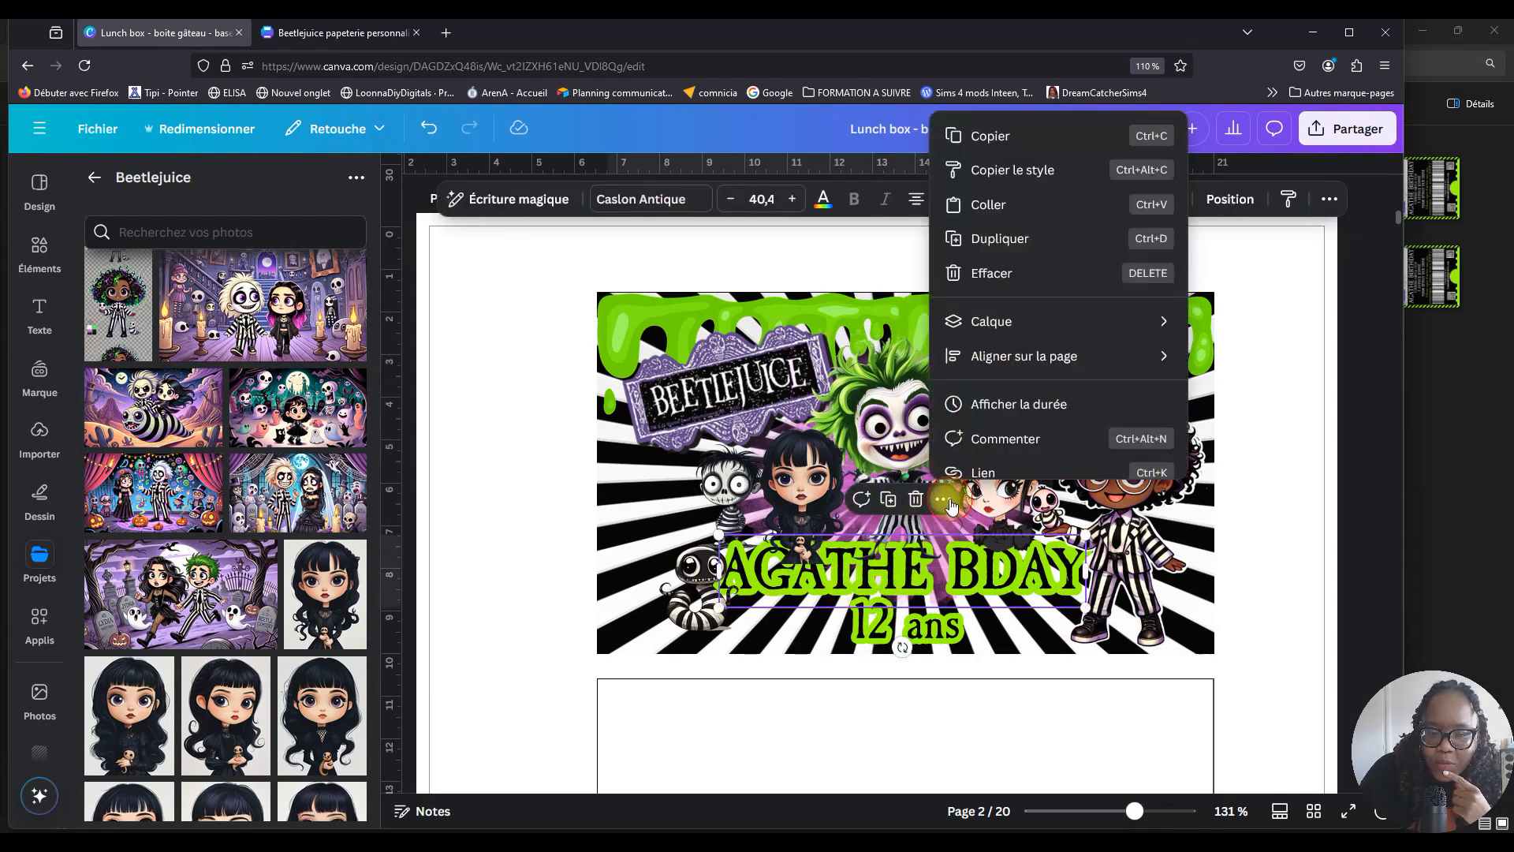
{"action": "mouse_move", "coordinate": [1017, 321]}
{"action": "left_click", "coordinate": [820, 352]}
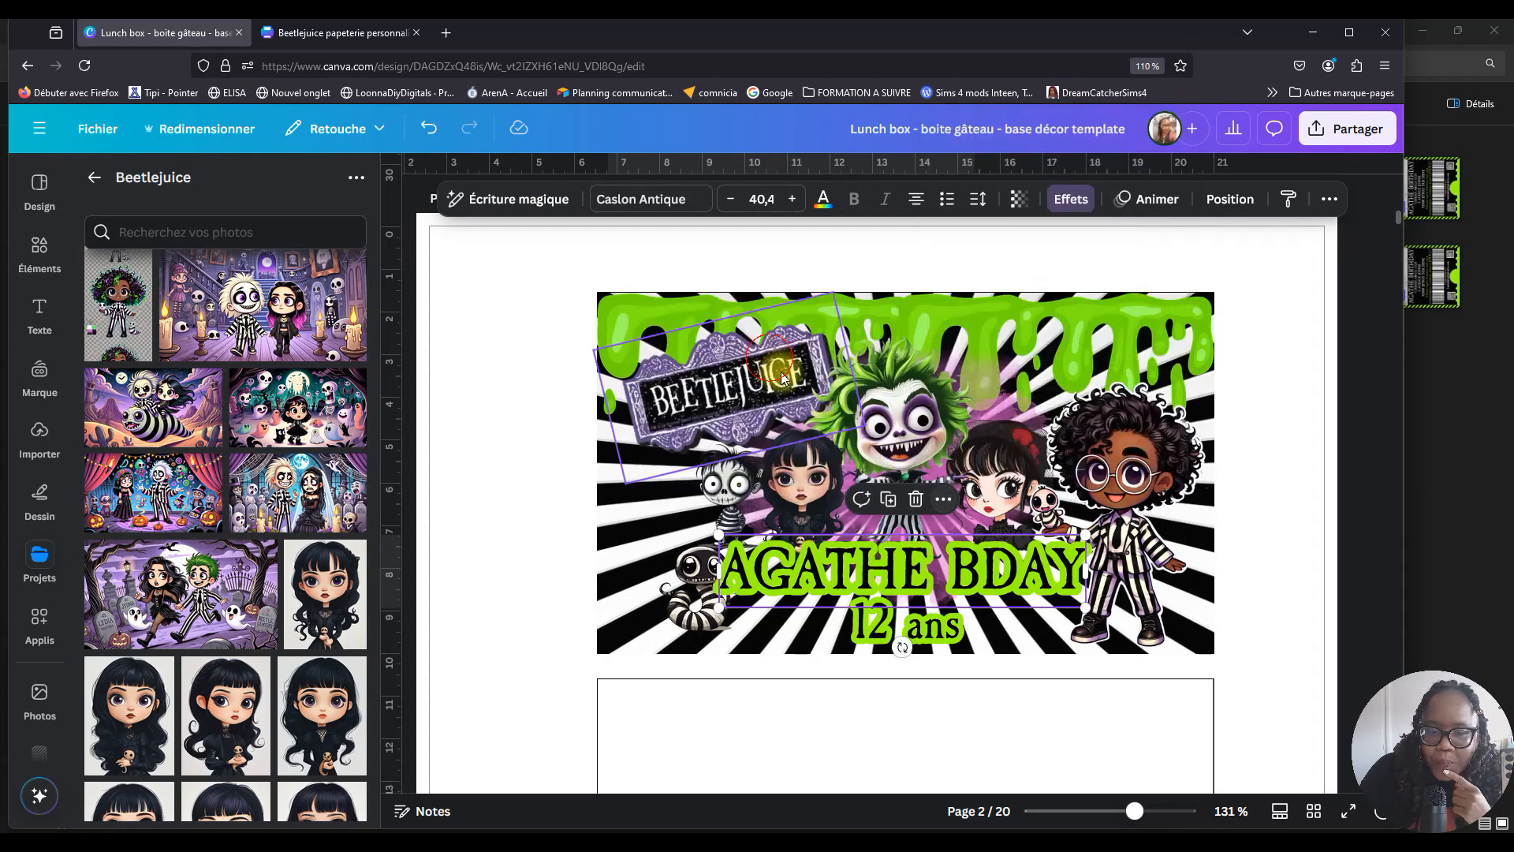
Bring the striped snake beside the birthday title to the front of the banner.
{"action": "left_click", "coordinate": [1155, 511]}
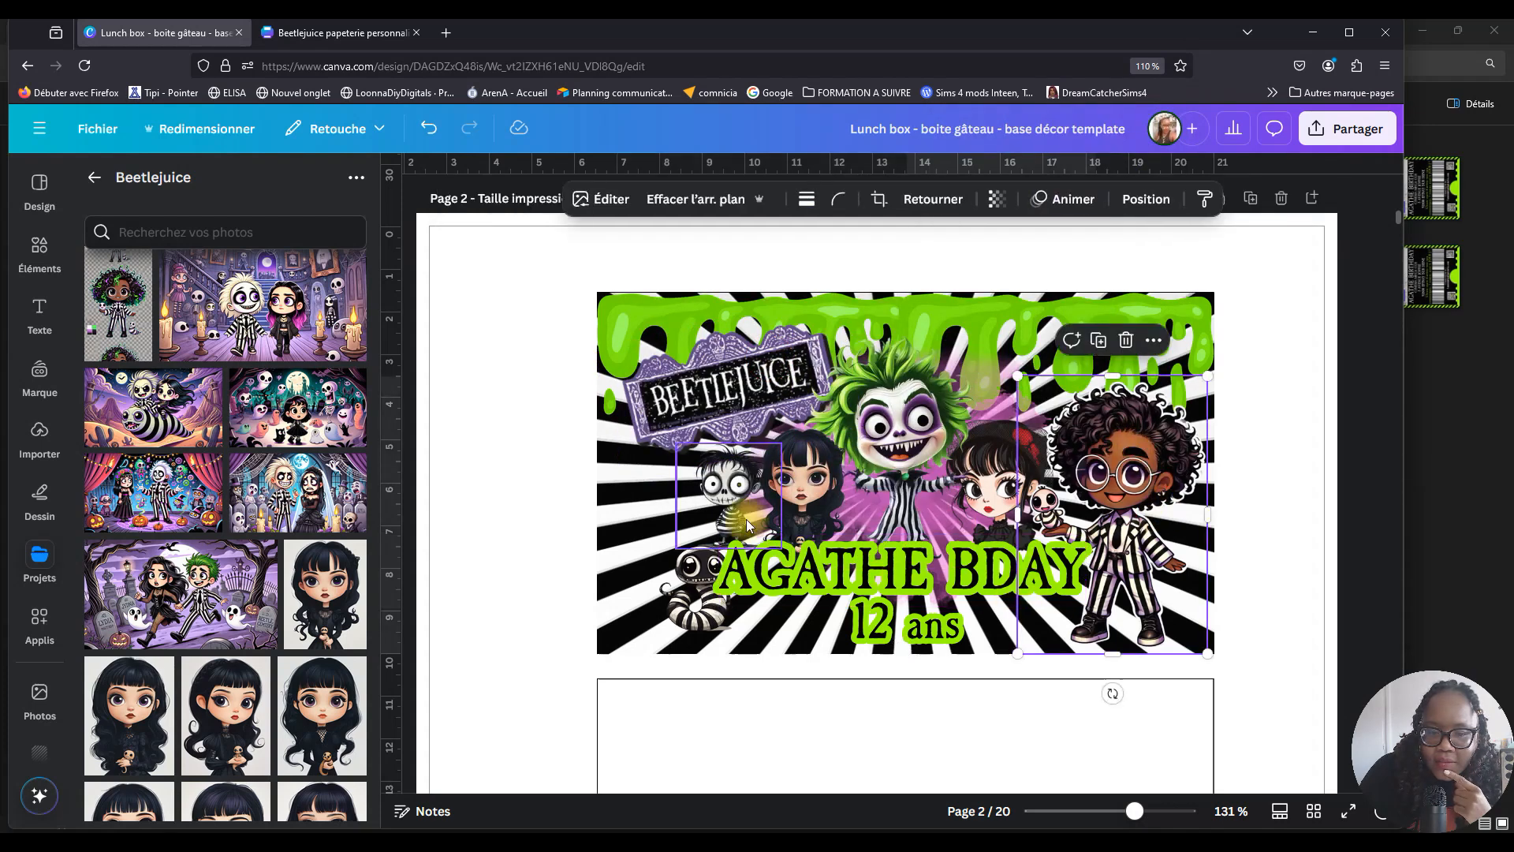
{"action": "left_click", "coordinate": [690, 587]}
{"action": "left_click", "coordinate": [740, 499]}
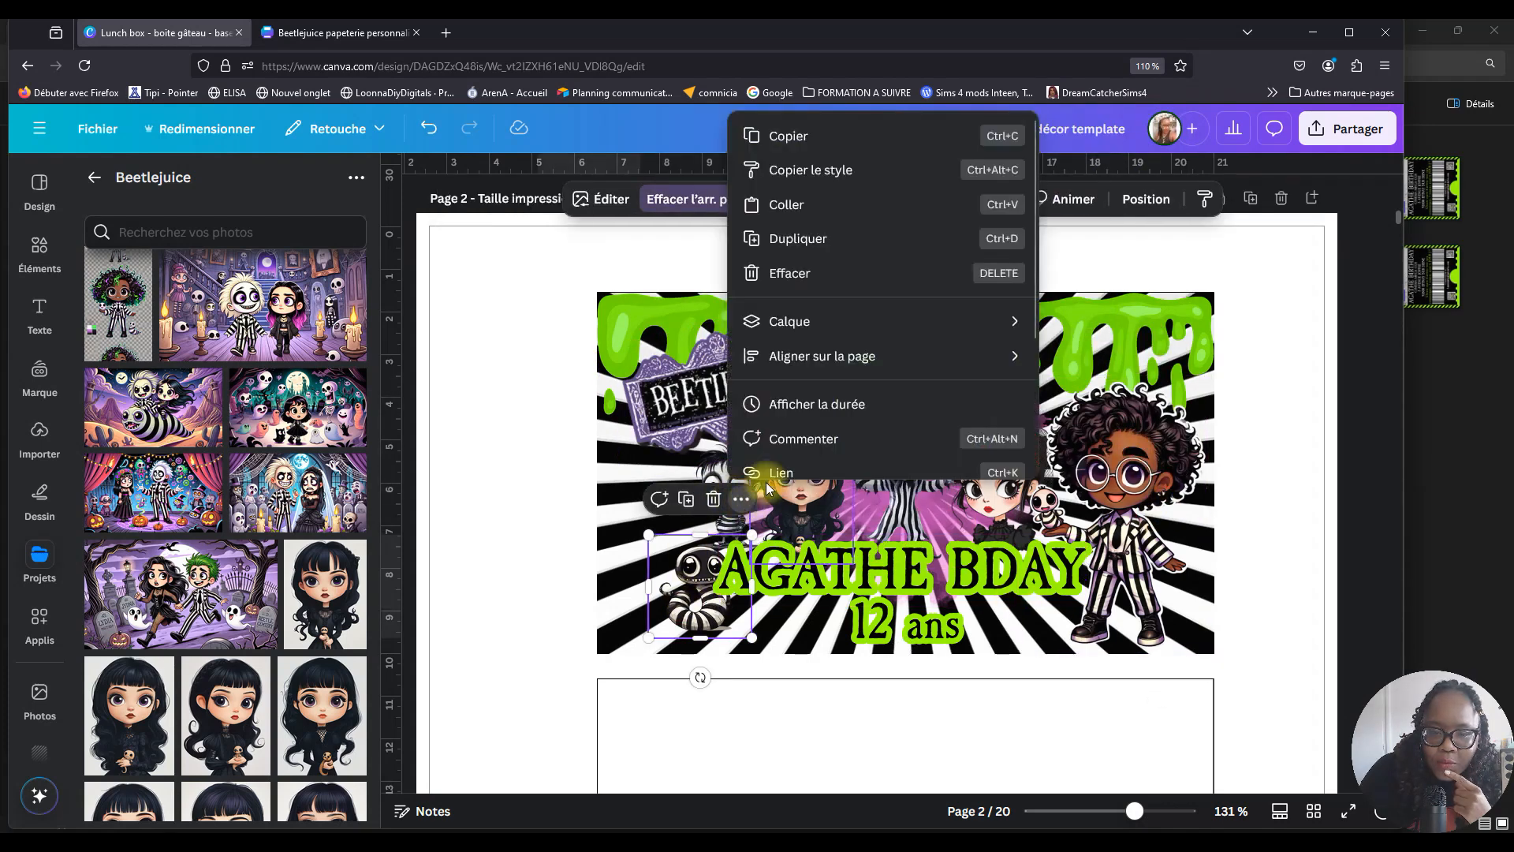
{"action": "mouse_move", "coordinate": [844, 321]}
{"action": "left_click", "coordinate": [1106, 353]}
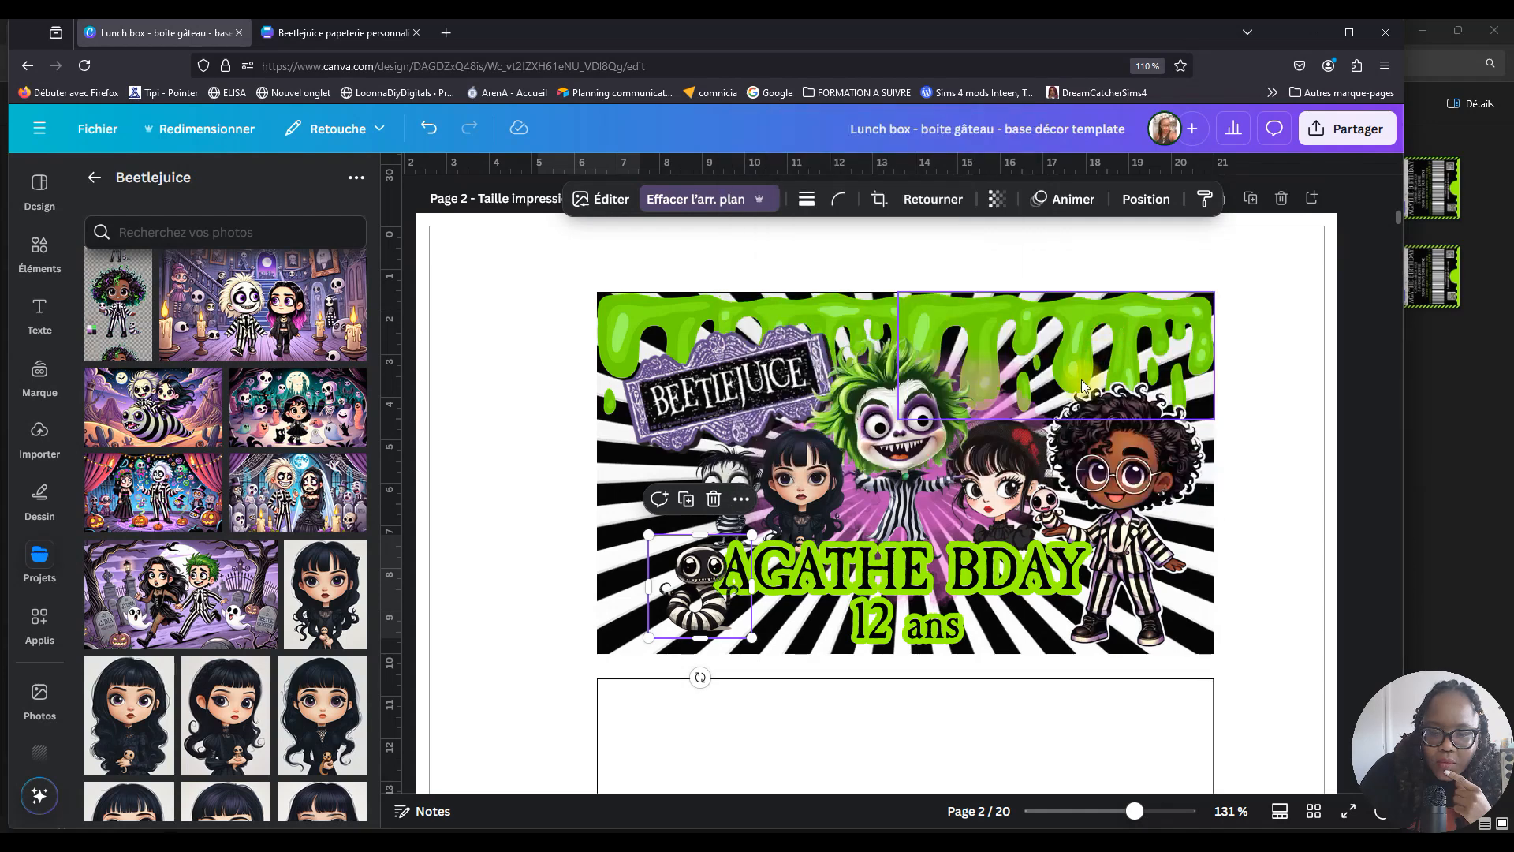
{"action": "left_click", "coordinate": [779, 667]}
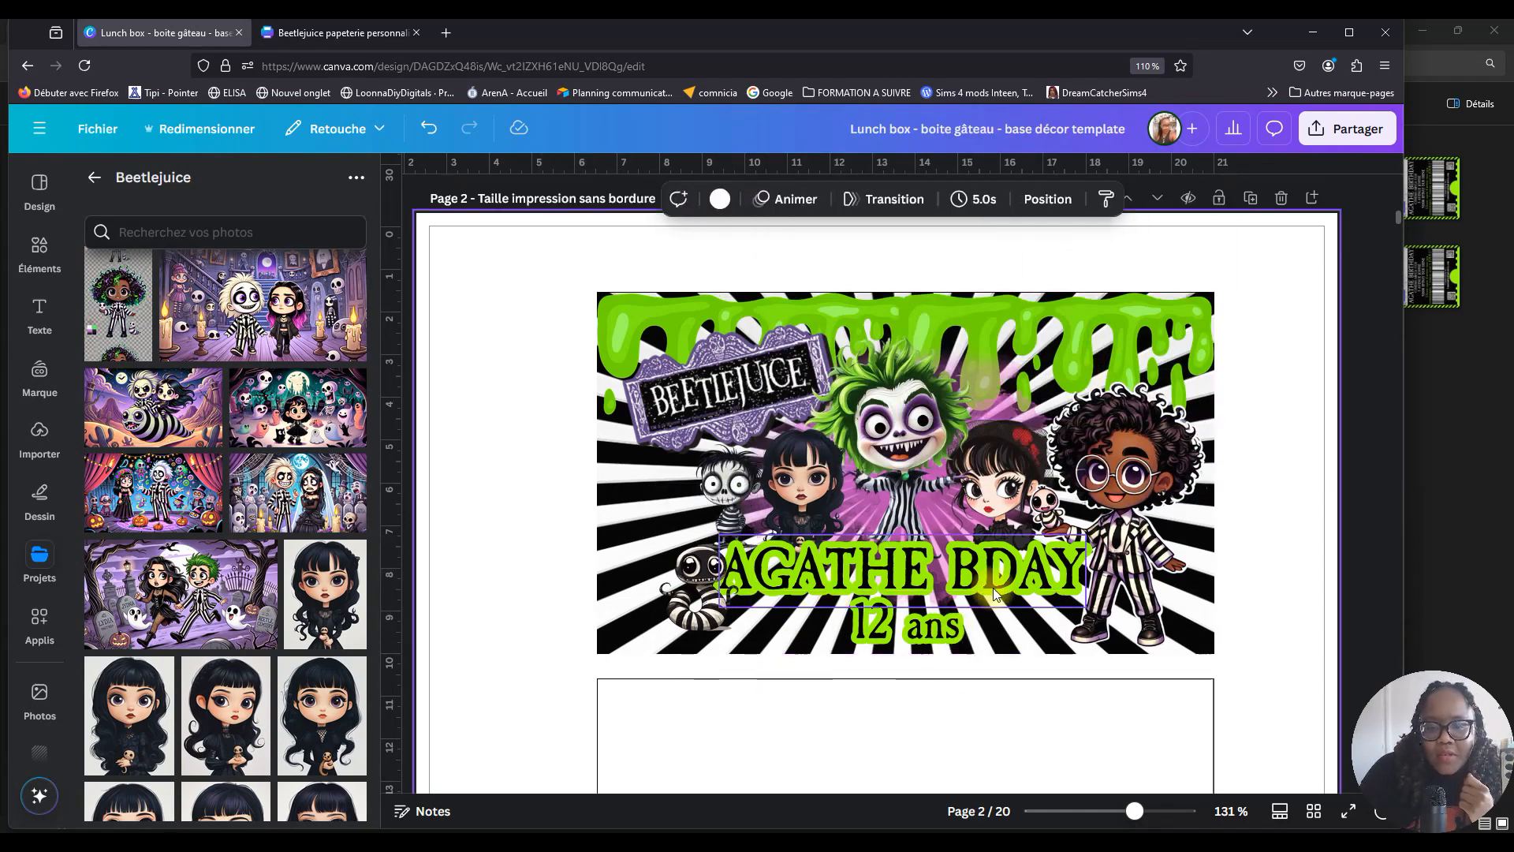
Nudge the red-bow girl slightly upwards, and enlarge and reposition the black-haired girl on Beetlejuice's other side.
{"action": "left_click", "coordinate": [1036, 446]}
{"action": "left_click_drag", "start_coordinate": [1002, 469], "coordinate": [1006, 462]}
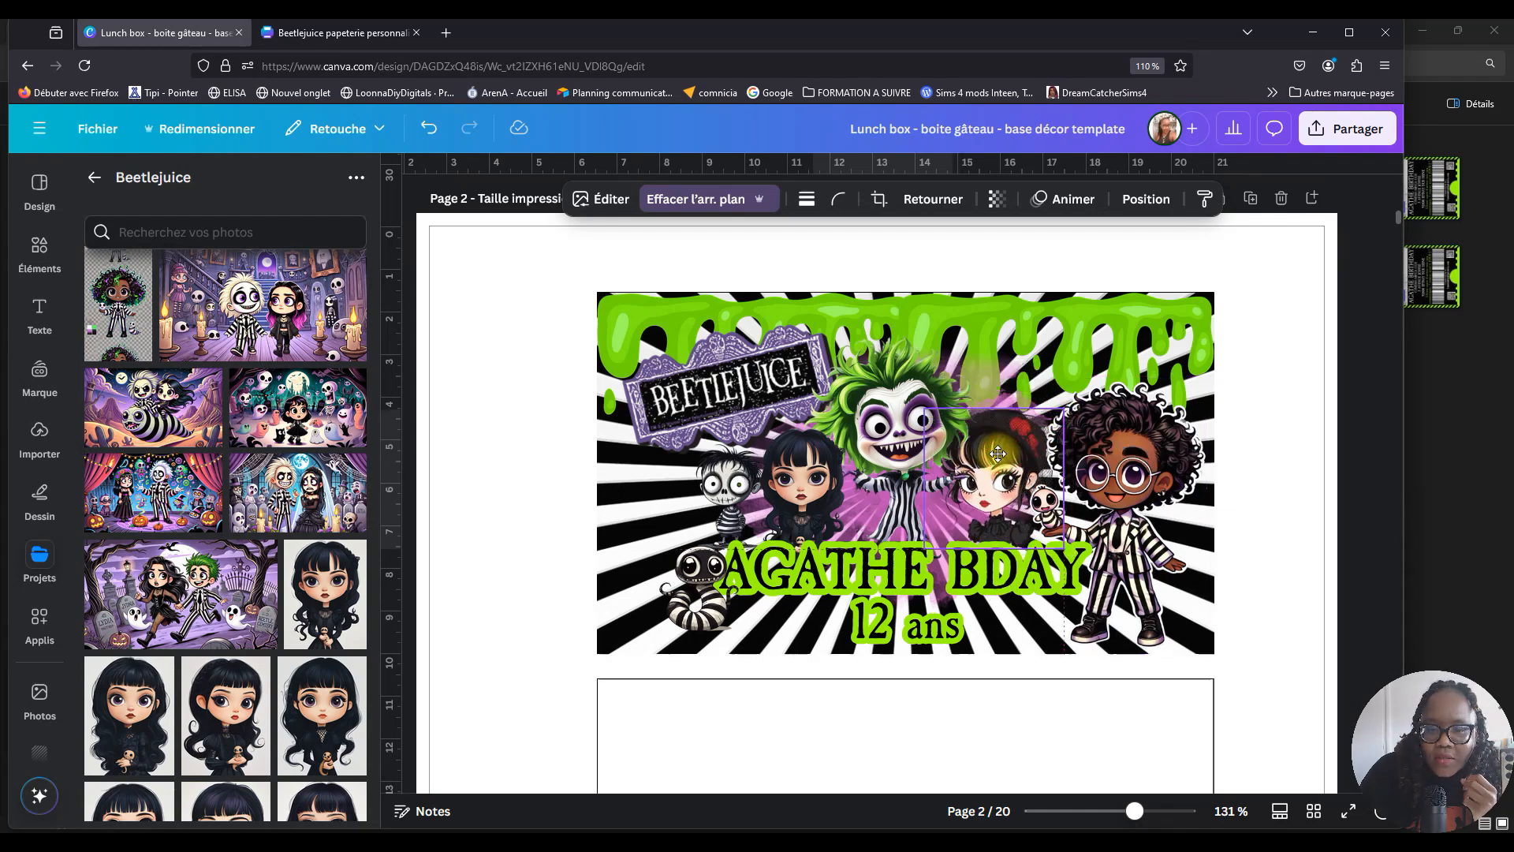
{"action": "left_click_drag", "start_coordinate": [782, 496], "coordinate": [795, 503]}
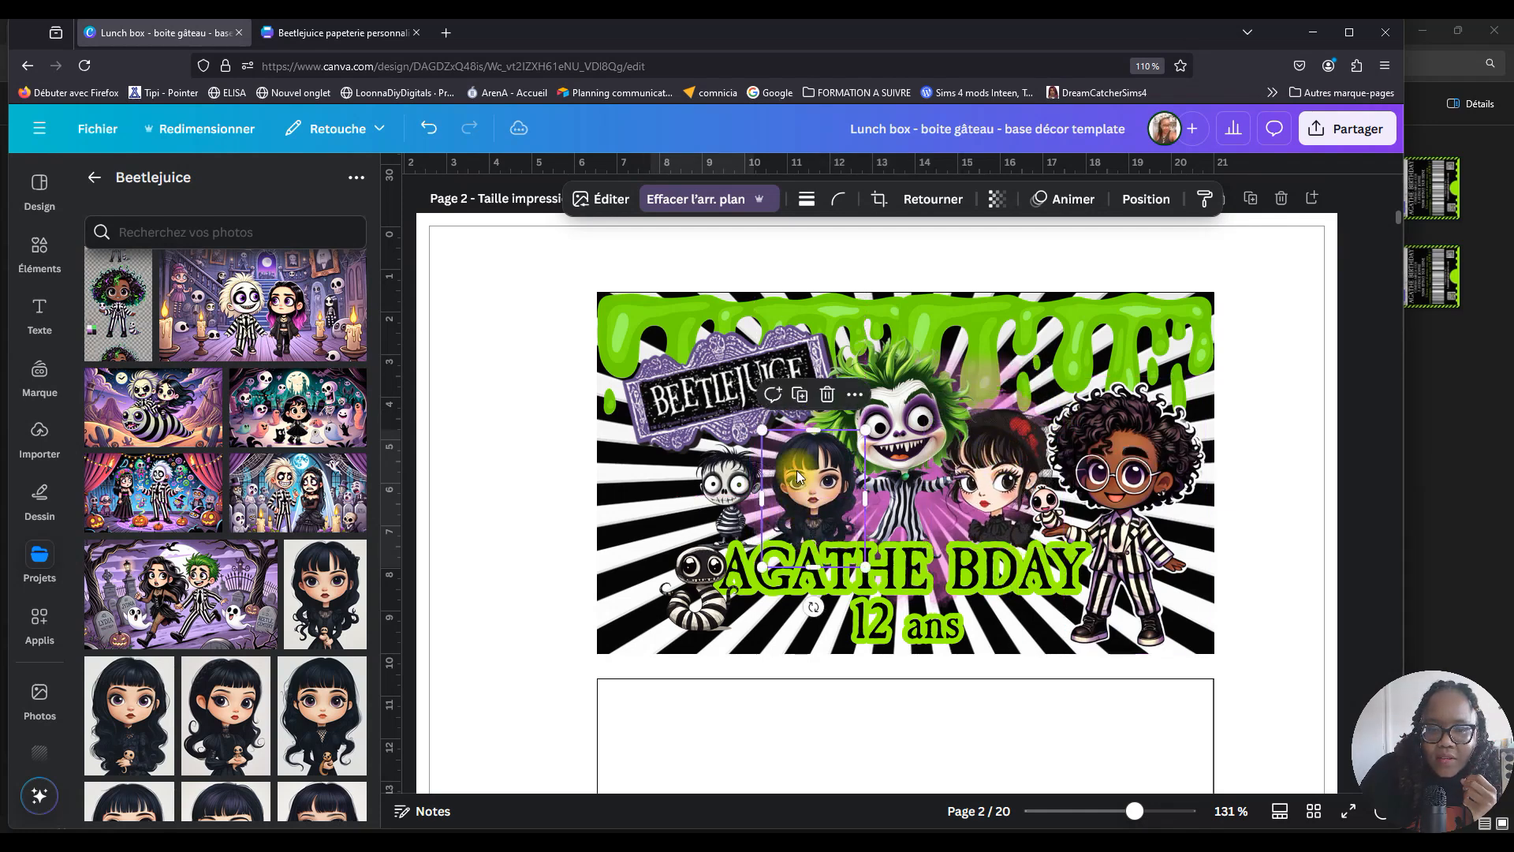
{"action": "left_click_drag", "start_coordinate": [760, 420], "coordinate": [755, 418]}
{"action": "mouse_move", "coordinate": [869, 418]}
{"action": "left_mouse_down"}
{"action": "mouse_move", "coordinate": [816, 451]}
{"action": "mouse_move", "coordinate": [894, 412]}
{"action": "left_mouse_up"}
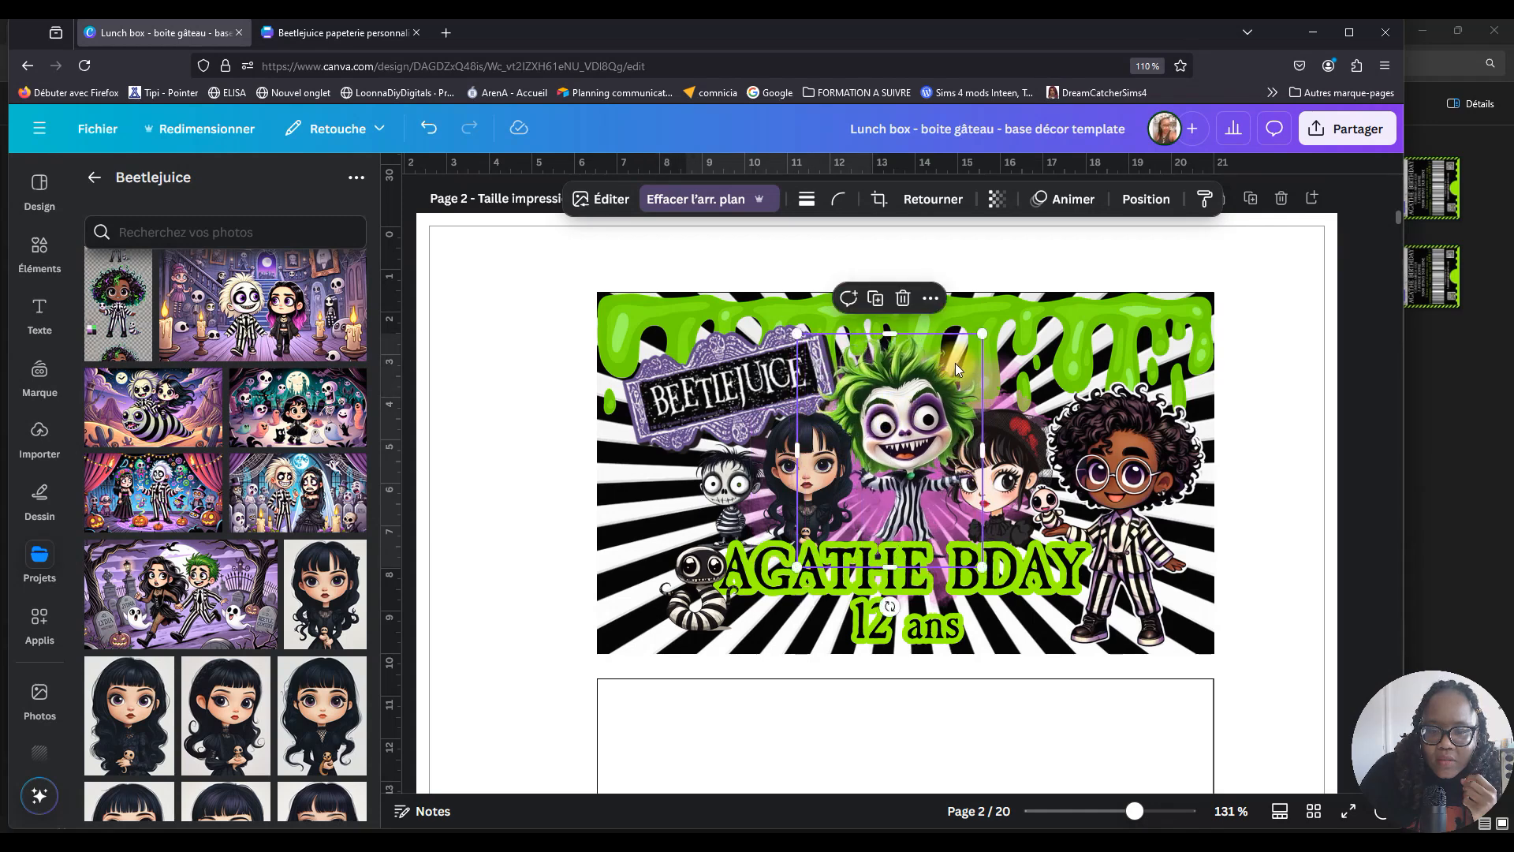
Enlarge Beetlejuice to about 6 cm high and centre him between the two girls.
{"action": "left_click_drag", "start_coordinate": [983, 333], "coordinate": [1002, 308]}
{"action": "left_click_drag", "start_coordinate": [920, 430], "coordinate": [906, 431]}
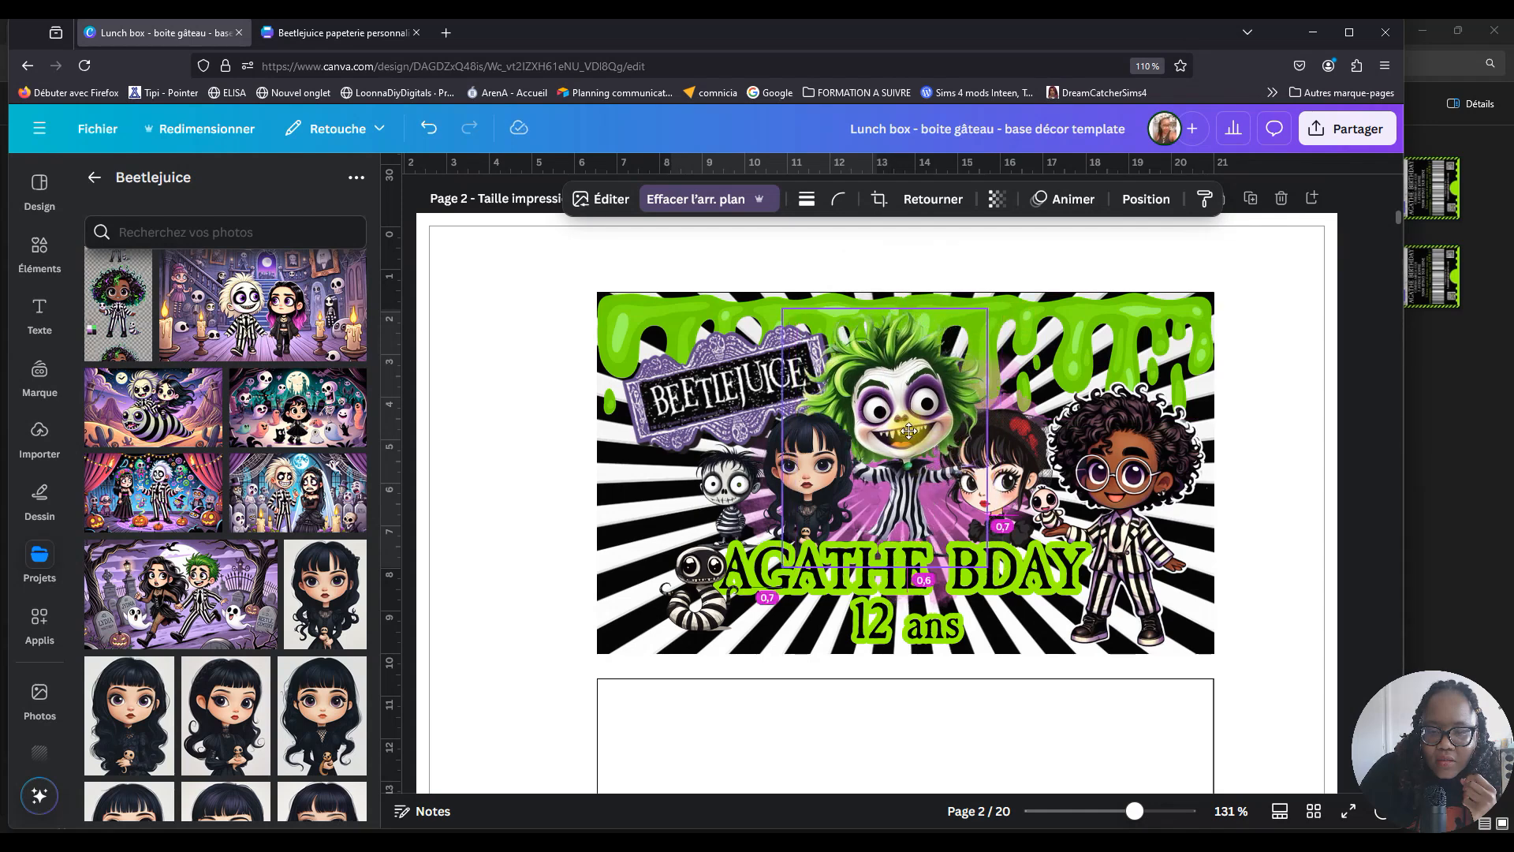
{"action": "left_click", "coordinate": [1155, 489]}
{"action": "left_click", "coordinate": [1280, 427]}
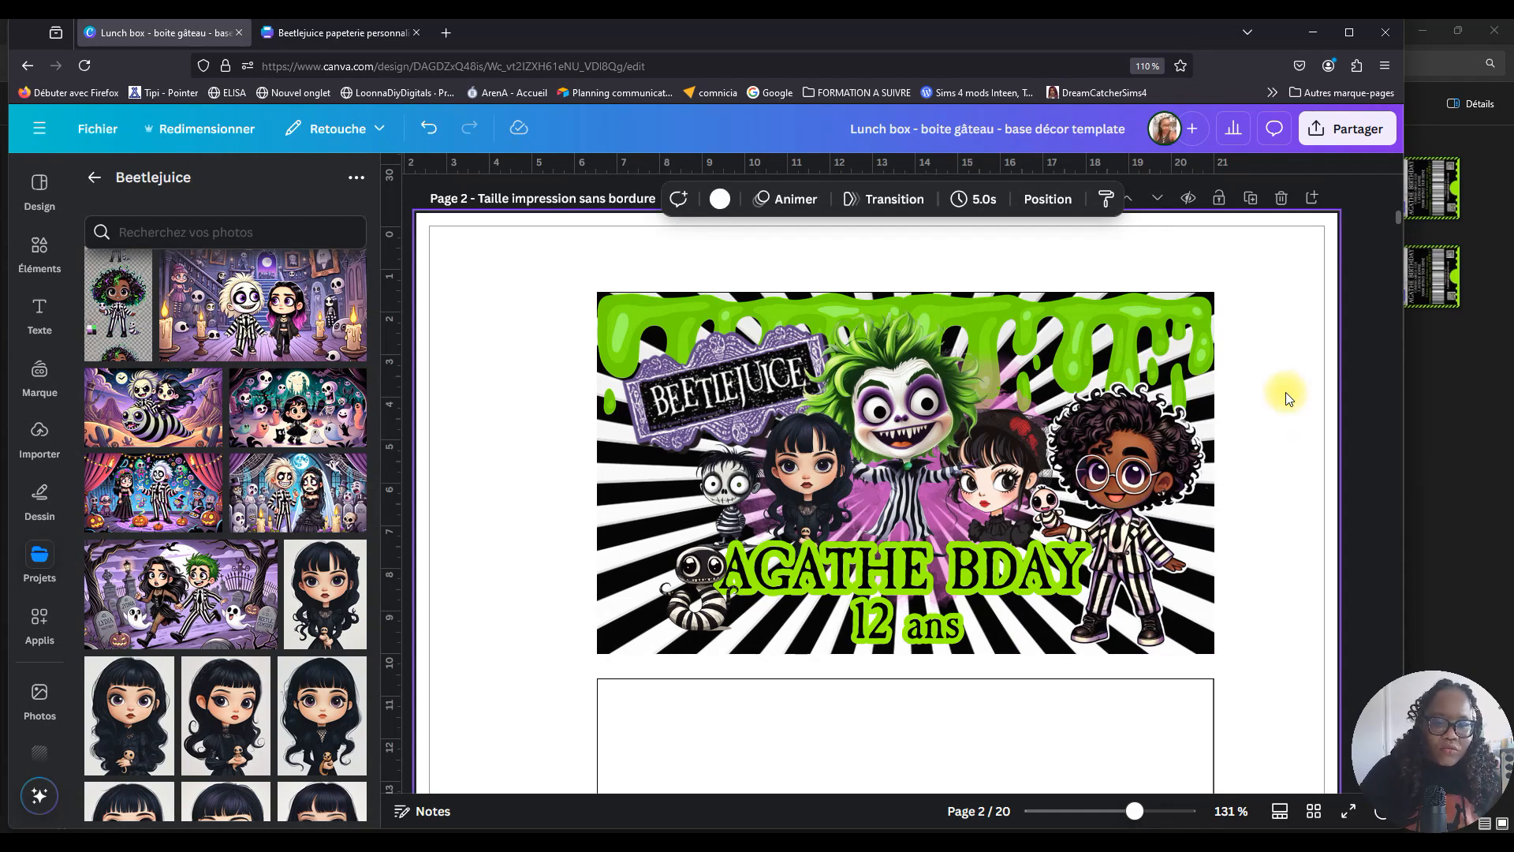
Move the BEETLEJUICE sign into the banner's upper-left corner and shrink it until it clears Beetlejuice's hair.
{"action": "left_click", "coordinate": [720, 359]}
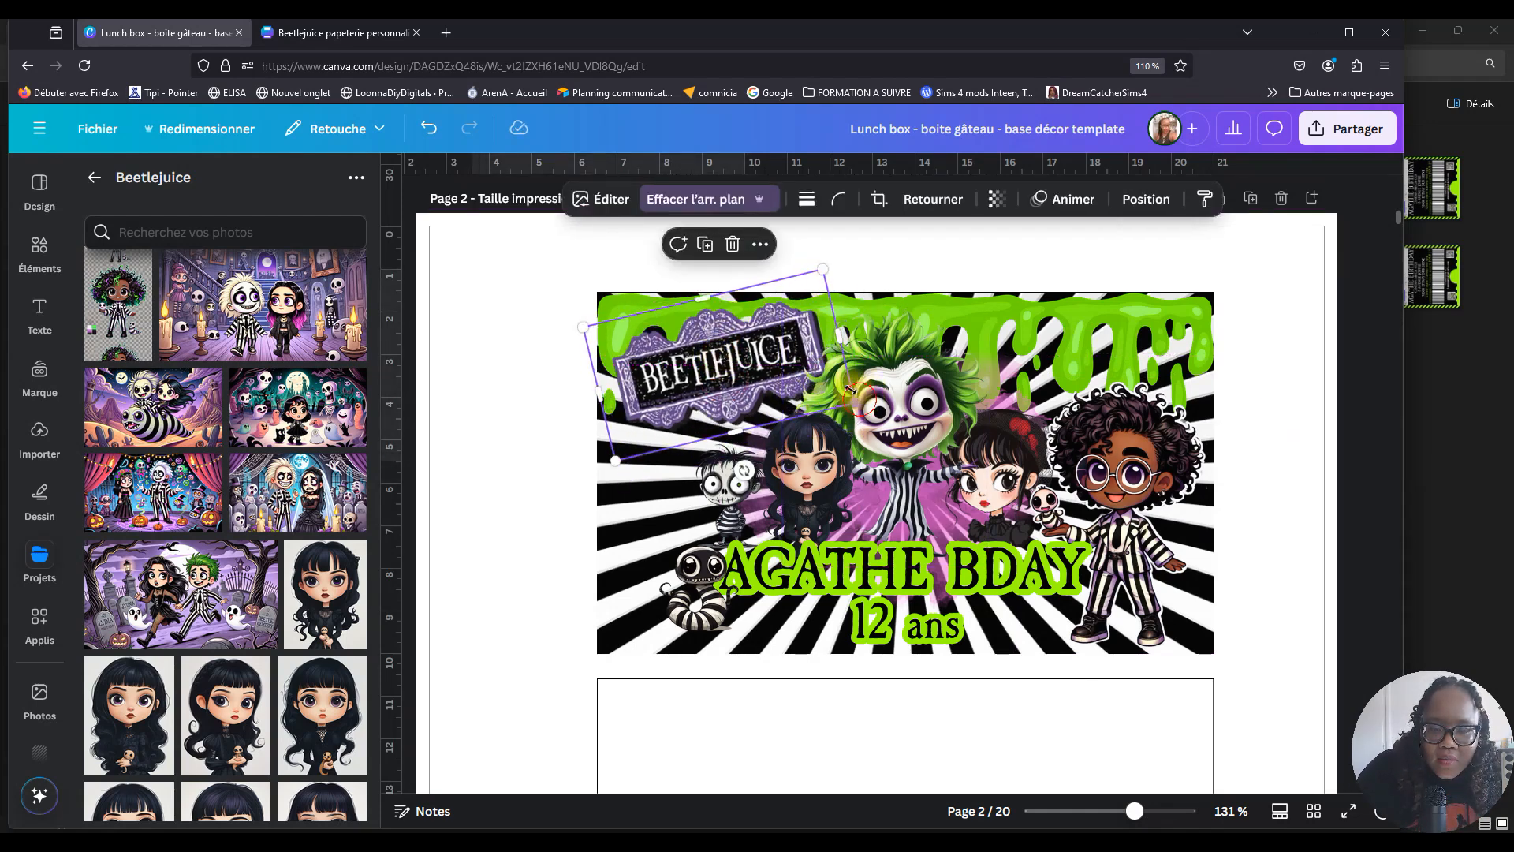
{"action": "left_click_drag", "start_coordinate": [857, 396], "coordinate": [834, 380]}
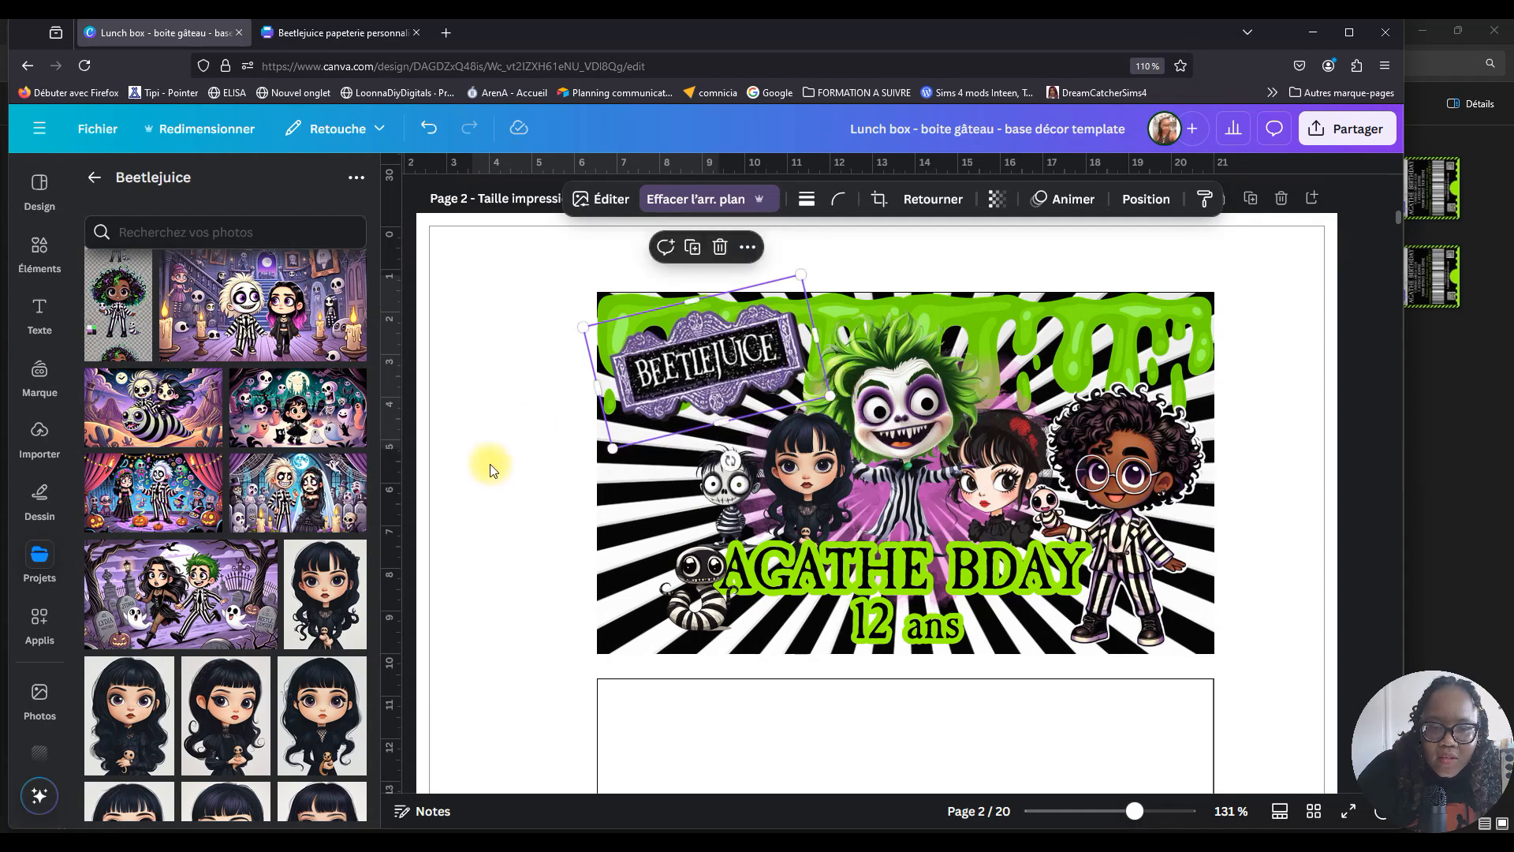
{"action": "left_click", "coordinate": [500, 429]}
Group all elements of the finished banner, duplicate the group and fit the copy over the second empty frame on page 2.
{"action": "left_click_drag", "start_coordinate": [582, 315], "coordinate": [1257, 655]}
{"action": "left_click", "coordinate": [865, 222]}
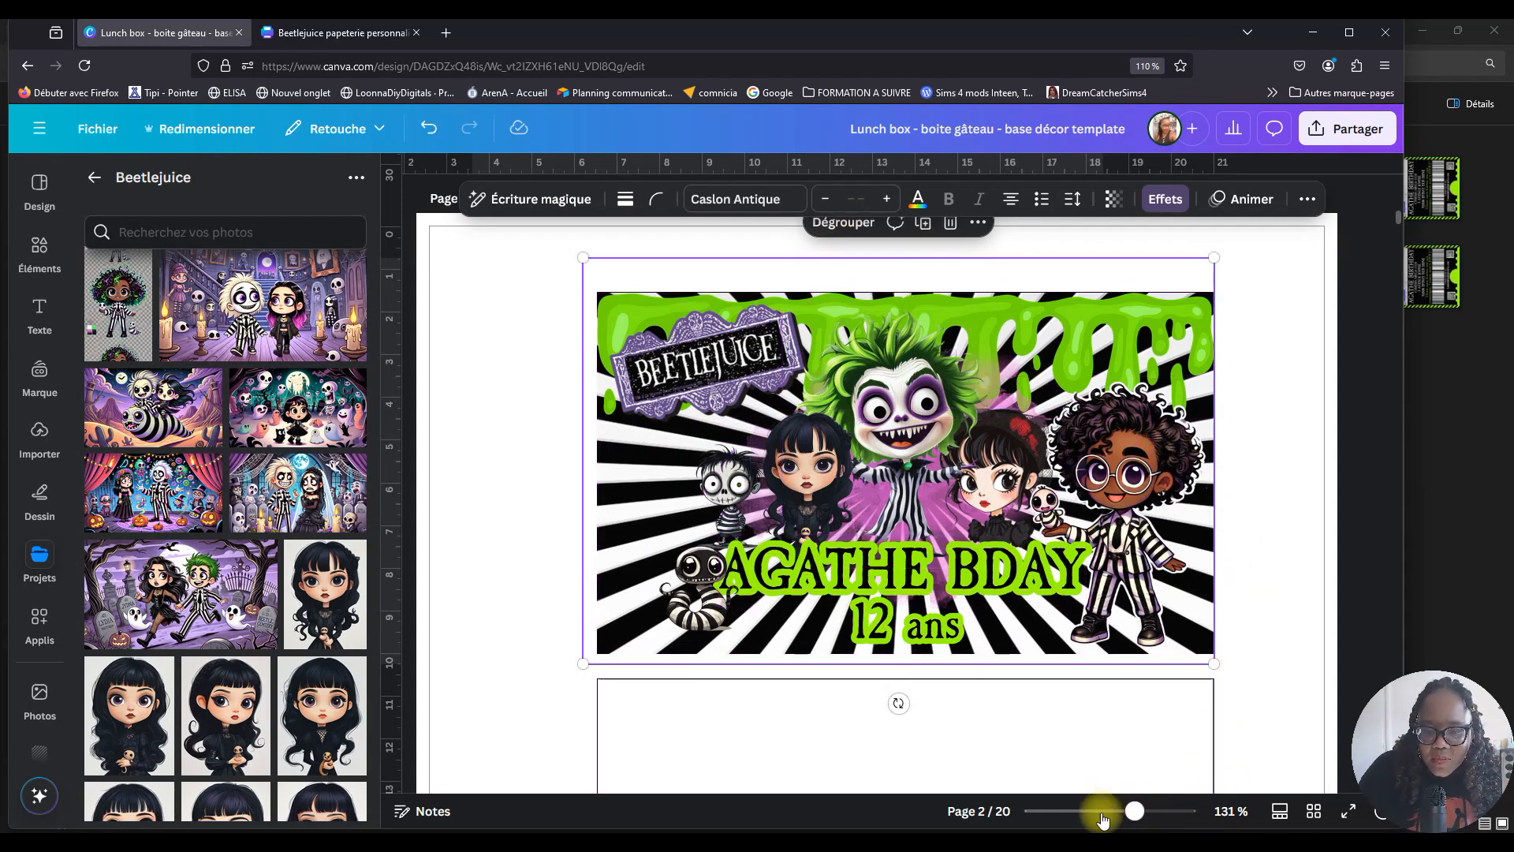
{"action": "scroll", "coordinate": [999, 563], "scroll_direction": "down", "scroll_amount": 3}
{"action": "right_click", "coordinate": [941, 433]}
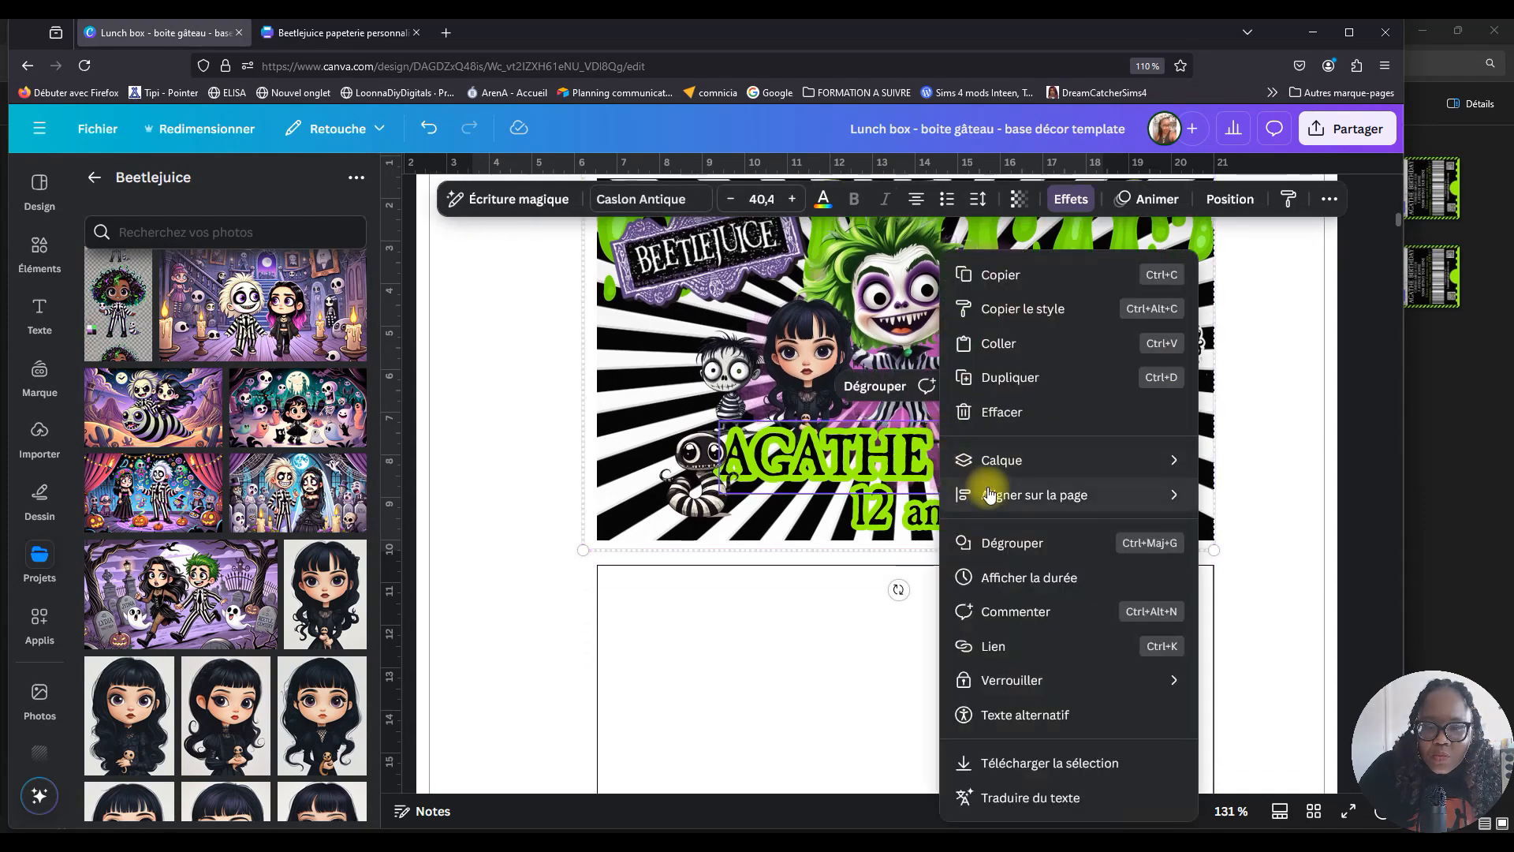
{"action": "left_click", "coordinate": [1008, 377]}
{"action": "scroll", "coordinate": [982, 584], "scroll_direction": "down", "scroll_amount": 7}
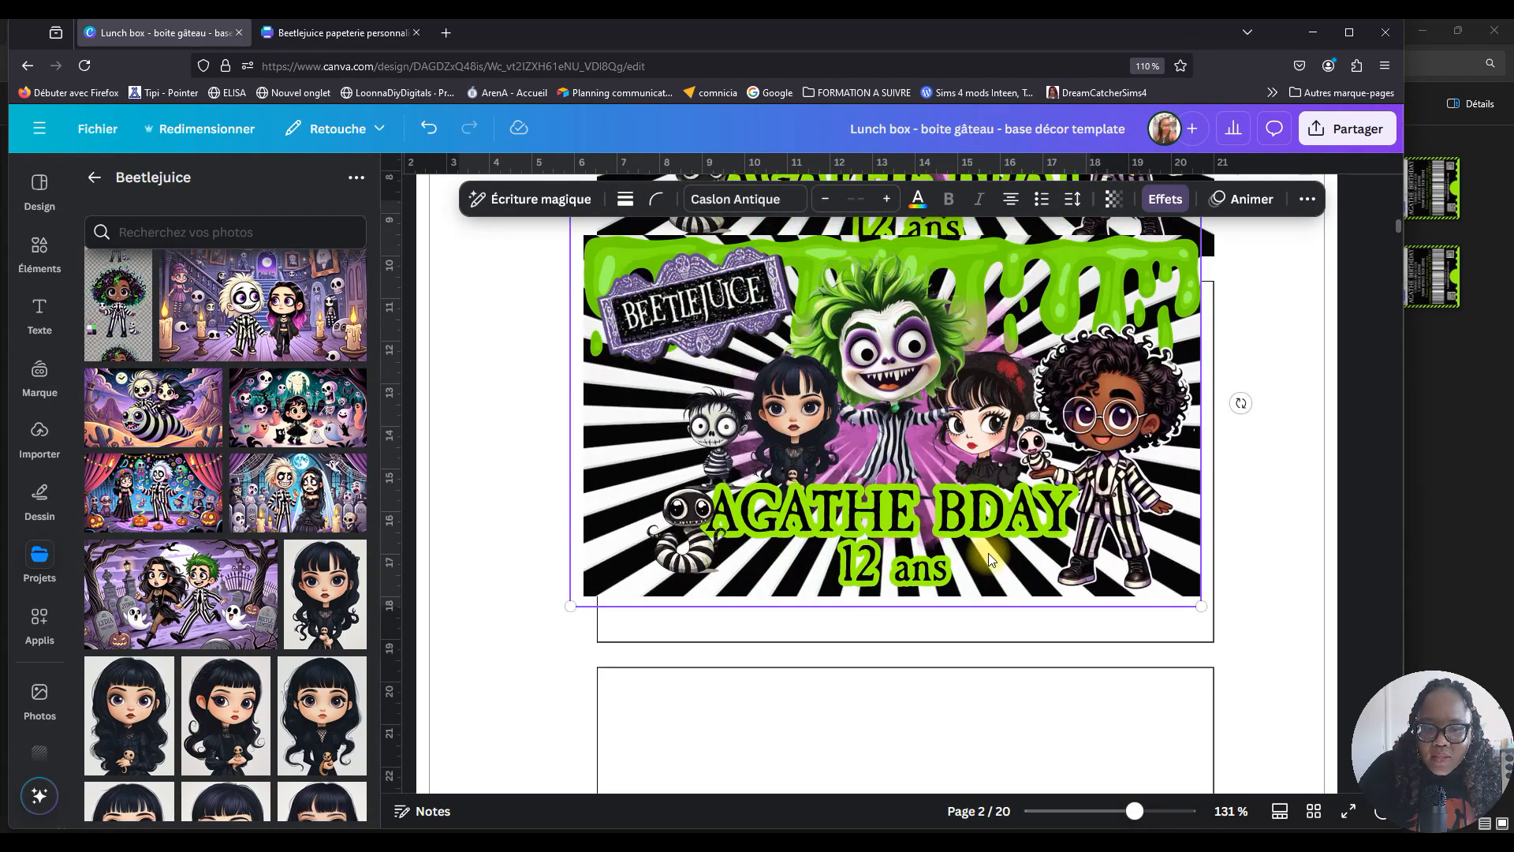
{"action": "left_click_drag", "start_coordinate": [978, 441], "coordinate": [987, 466]}
{"action": "left_click", "coordinate": [1309, 419]}
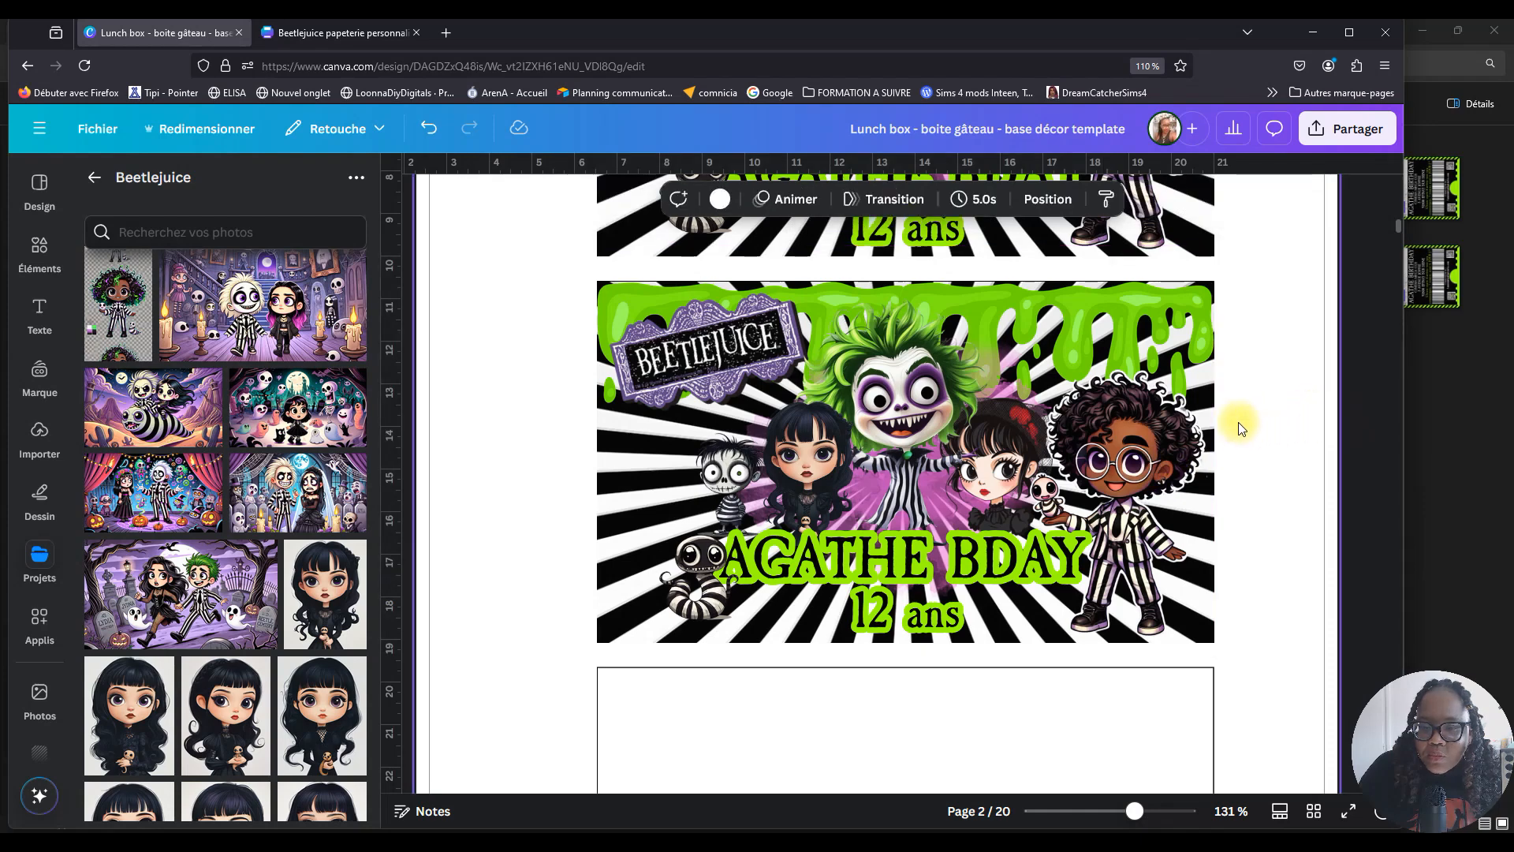
Duplicate the banner group again and fit the copy over the third empty frame at the foot of page 2.
{"action": "scroll", "coordinate": [1091, 487], "scroll_direction": "down", "scroll_amount": 2}
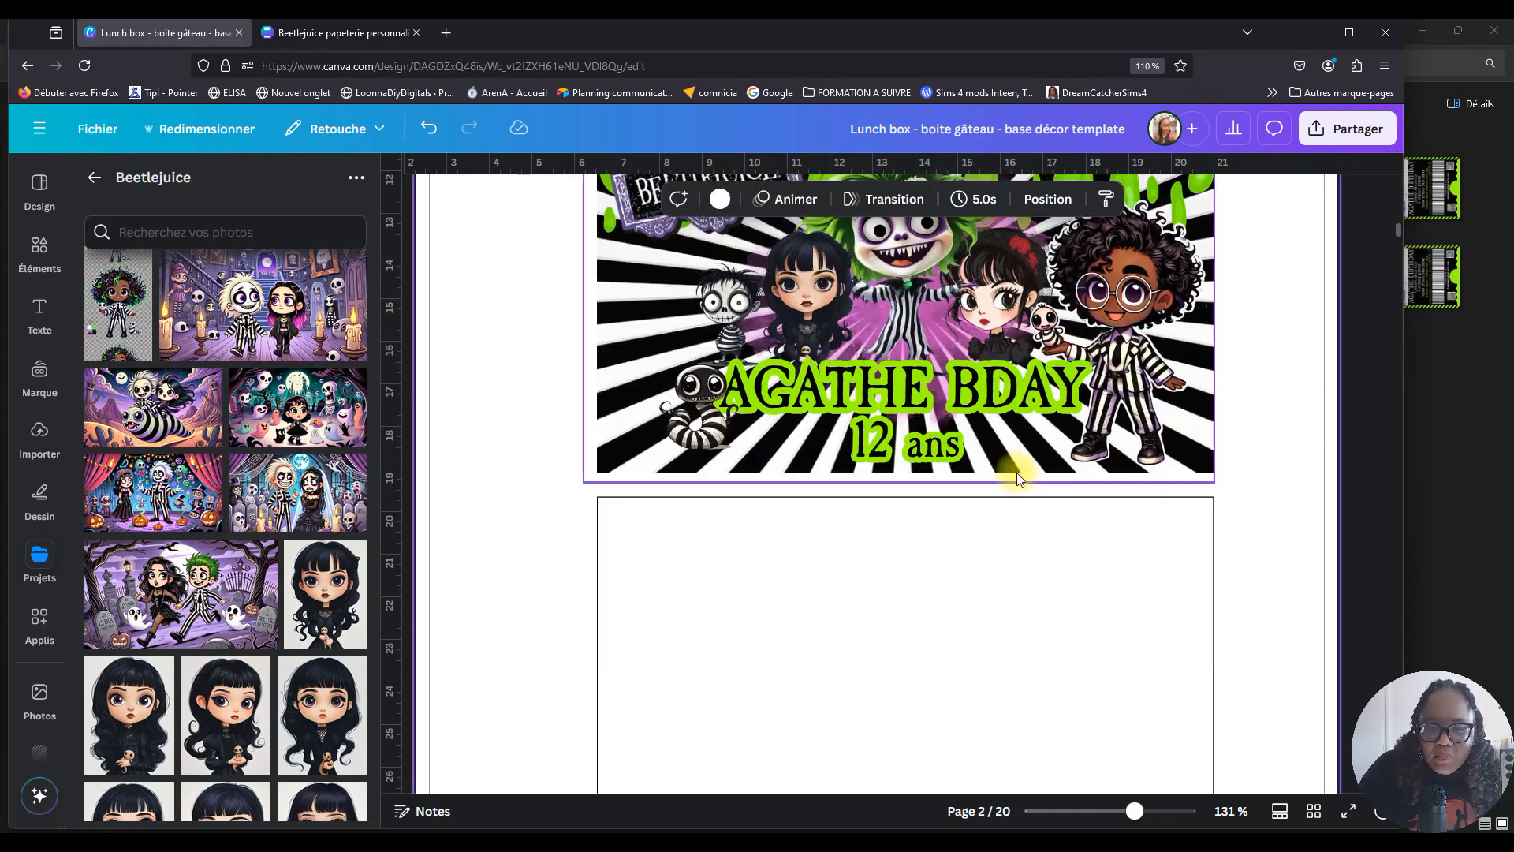
{"action": "right_click", "coordinate": [1088, 413]}
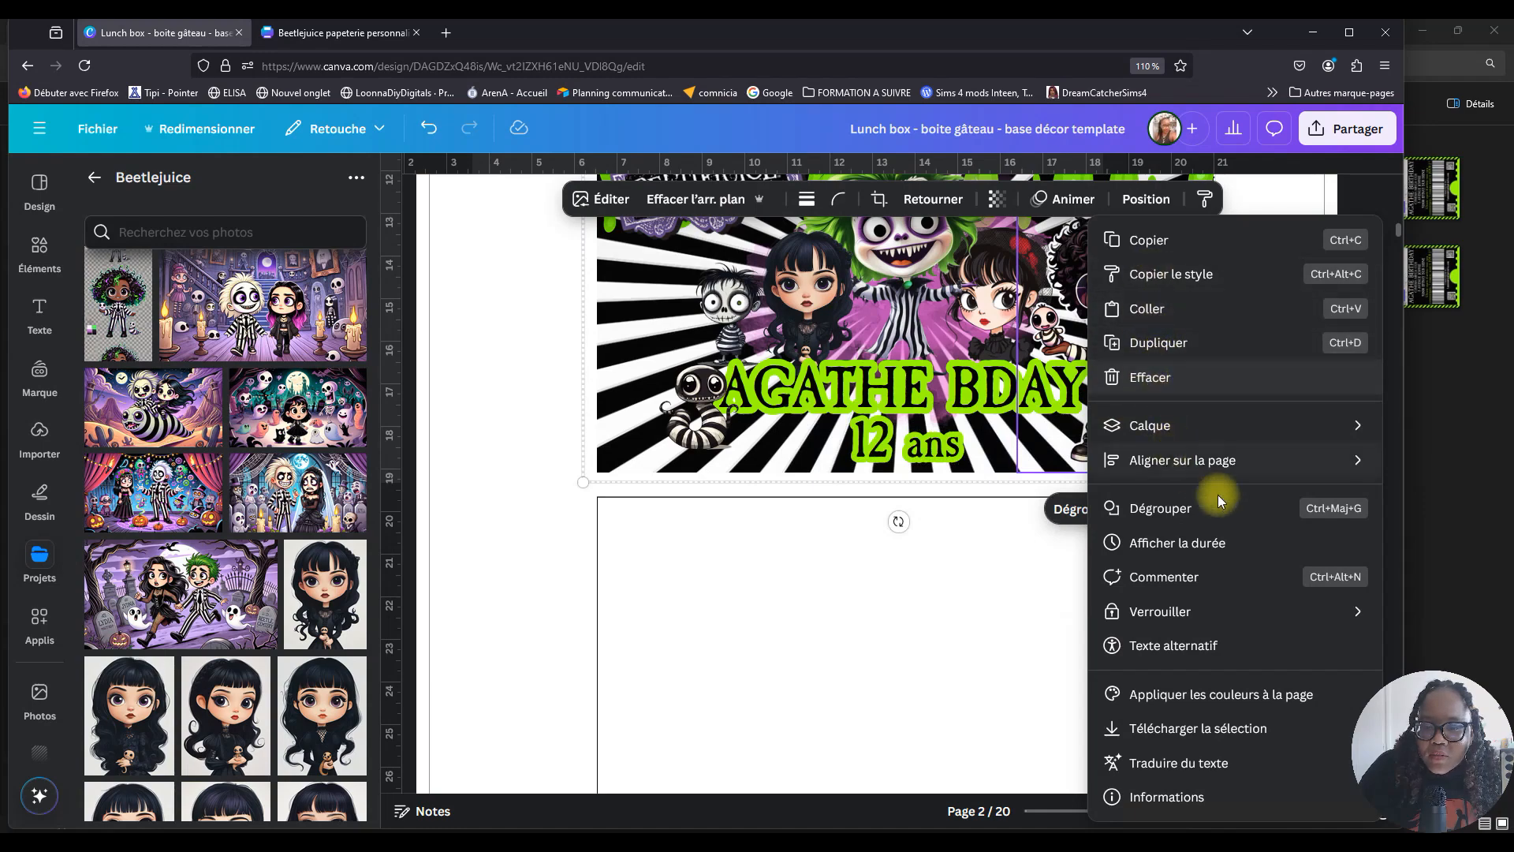
{"action": "left_click", "coordinate": [1155, 342]}
{"action": "left_click_drag", "start_coordinate": [1052, 296], "coordinate": [1039, 612]}
{"action": "scroll", "coordinate": [1039, 611], "scroll_direction": "down", "scroll_amount": 3}
{"action": "left_click_drag", "start_coordinate": [1018, 379], "coordinate": [1031, 453]}
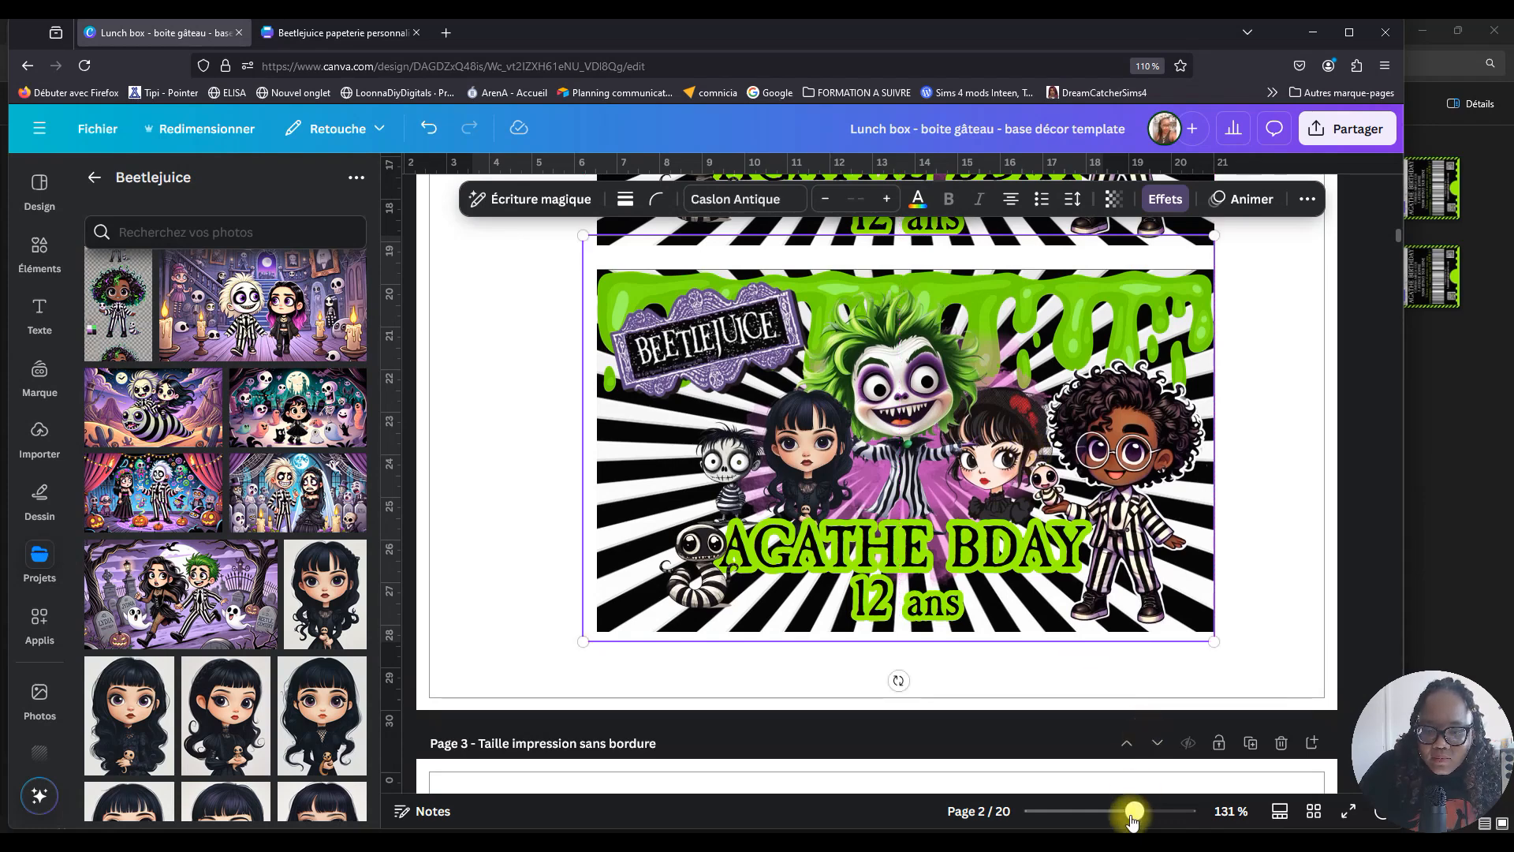
Review the lunch-box pages at 58% zoom, checking the square side panels on page 1 and the three banners on page 2.
{"action": "left_click", "coordinate": [1103, 814]}
{"action": "scroll", "coordinate": [1047, 532], "scroll_direction": "up", "scroll_amount": 3}
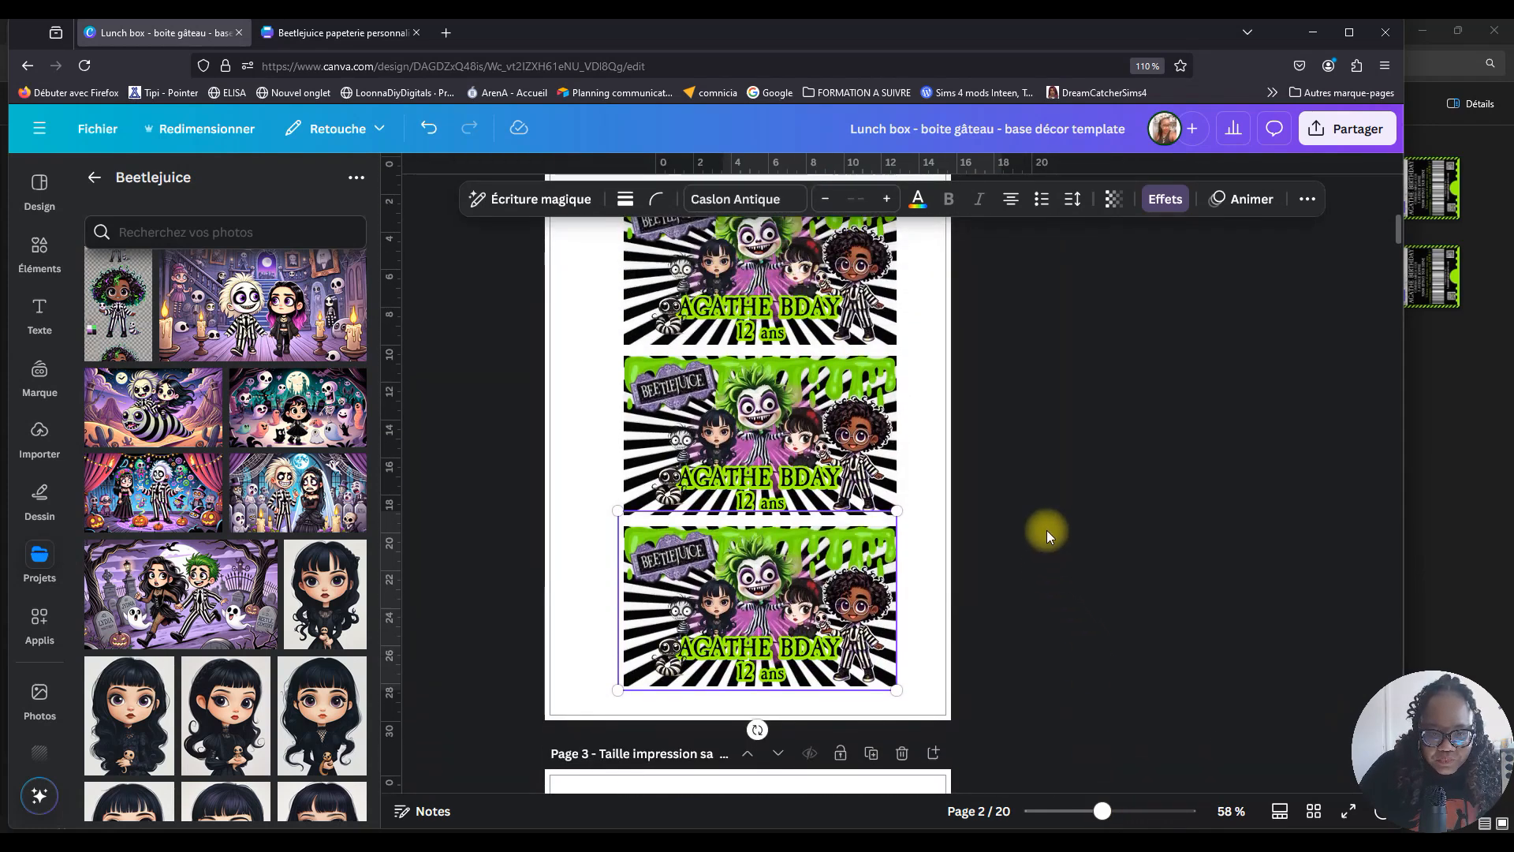
{"action": "left_click", "coordinate": [1030, 524]}
{"action": "scroll", "coordinate": [1017, 528], "scroll_direction": "up", "scroll_amount": 8}
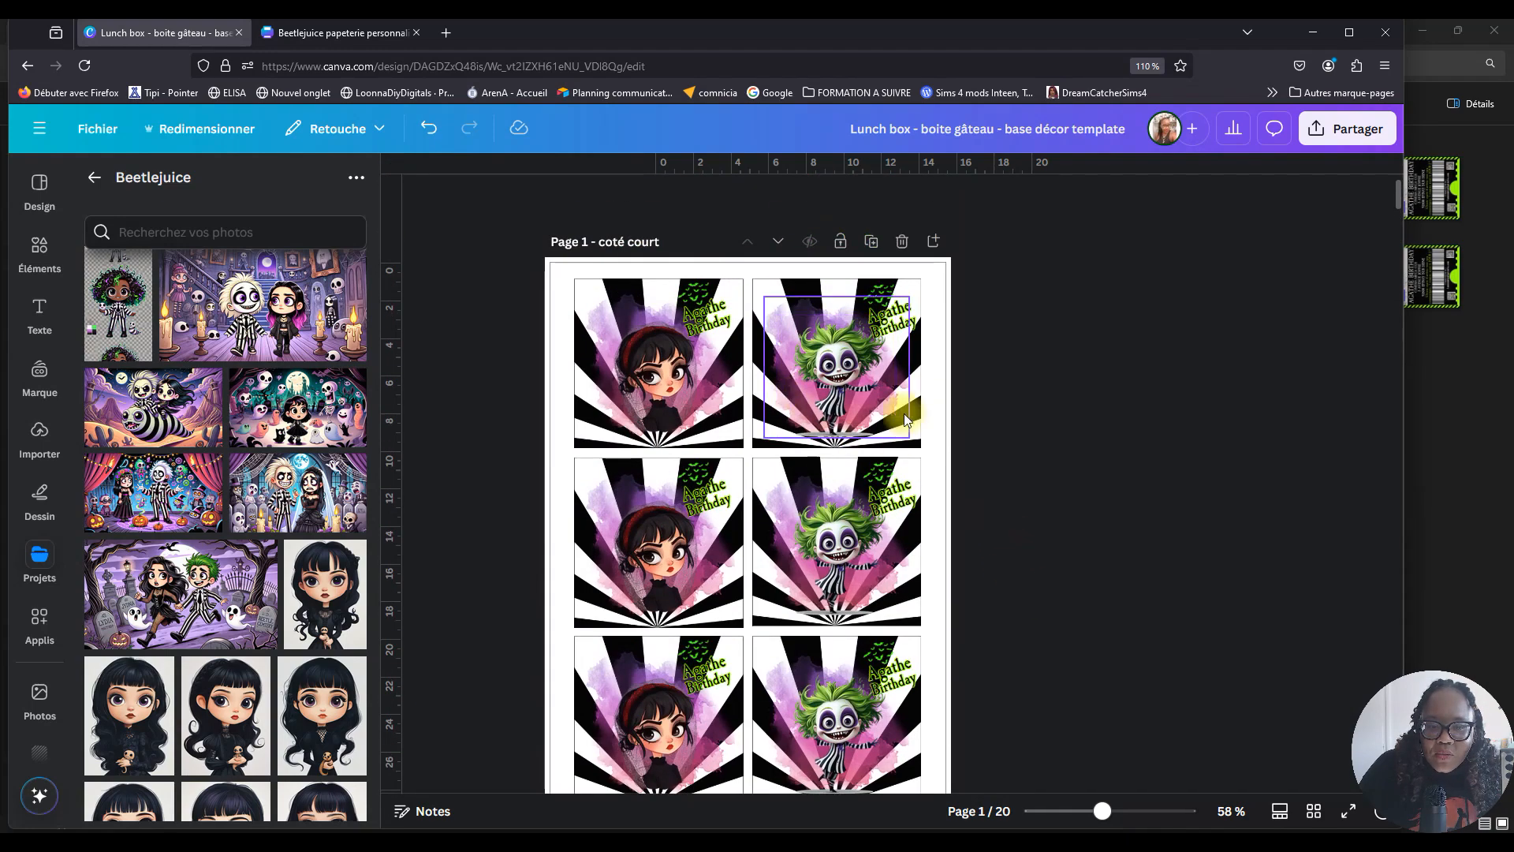
{"action": "scroll", "coordinate": [878, 509], "scroll_direction": "down", "scroll_amount": 6}
{"action": "scroll", "coordinate": [749, 560], "scroll_direction": "down", "scroll_amount": 3}
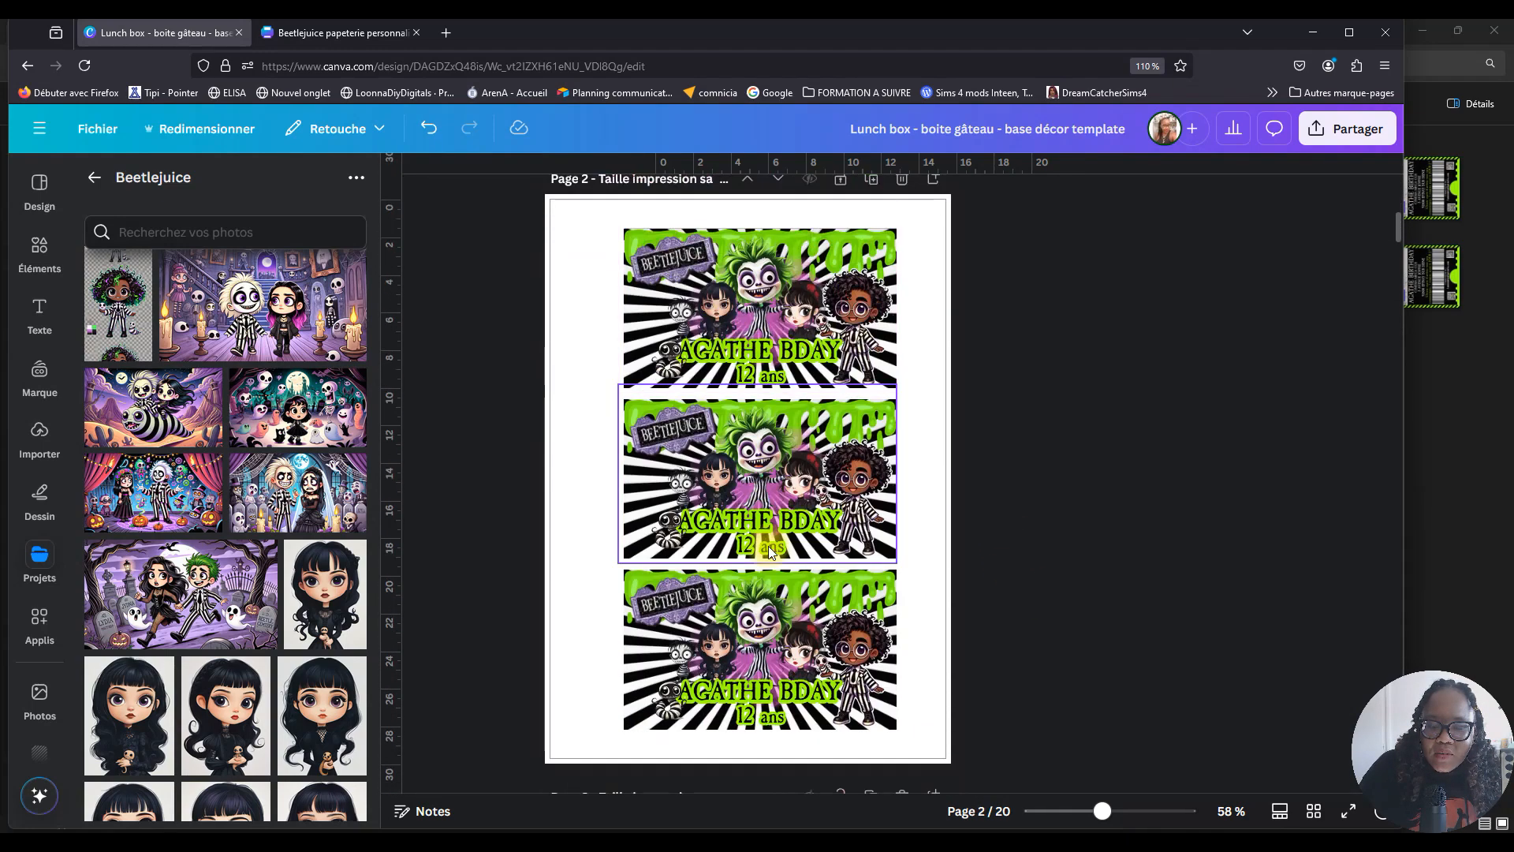
{"action": "scroll", "coordinate": [809, 489], "scroll_direction": "down", "scroll_amount": 3}
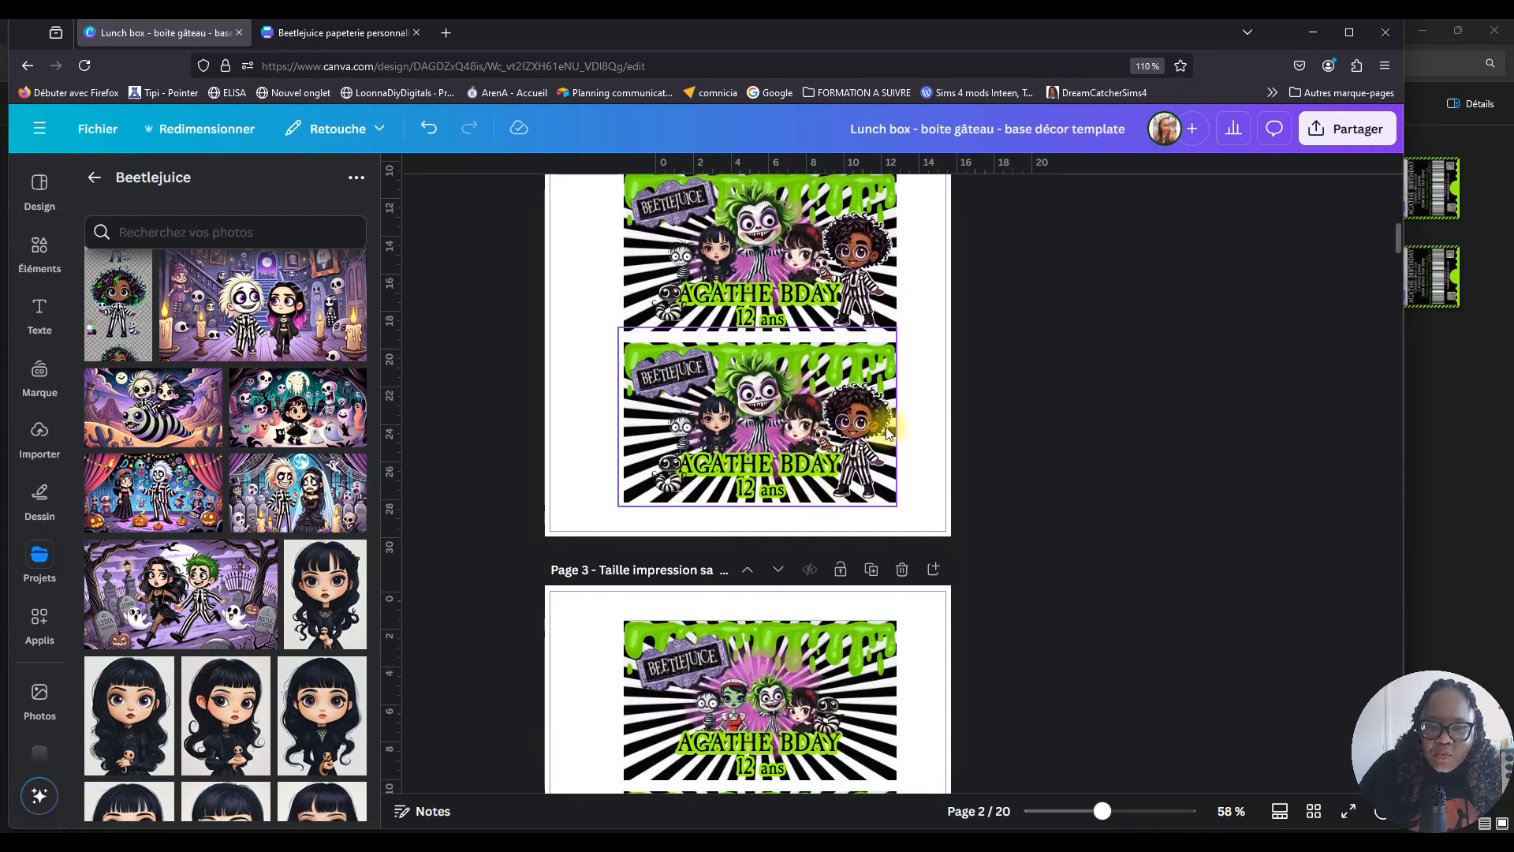
{"action": "scroll", "coordinate": [886, 431], "scroll_direction": "up", "scroll_amount": 2}
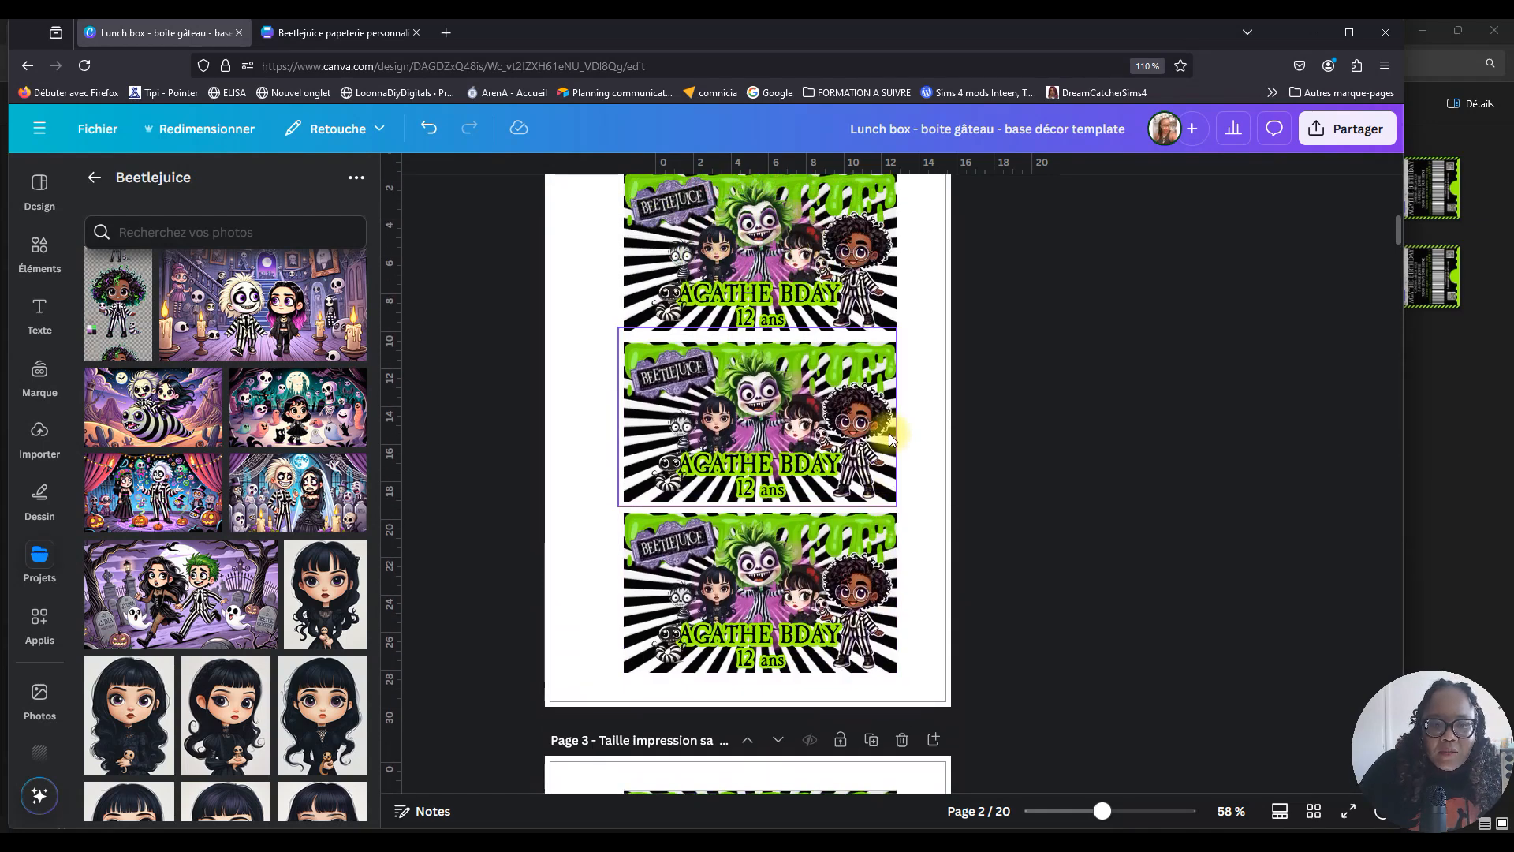
{"action": "scroll", "coordinate": [888, 433], "scroll_direction": "up", "scroll_amount": 2}
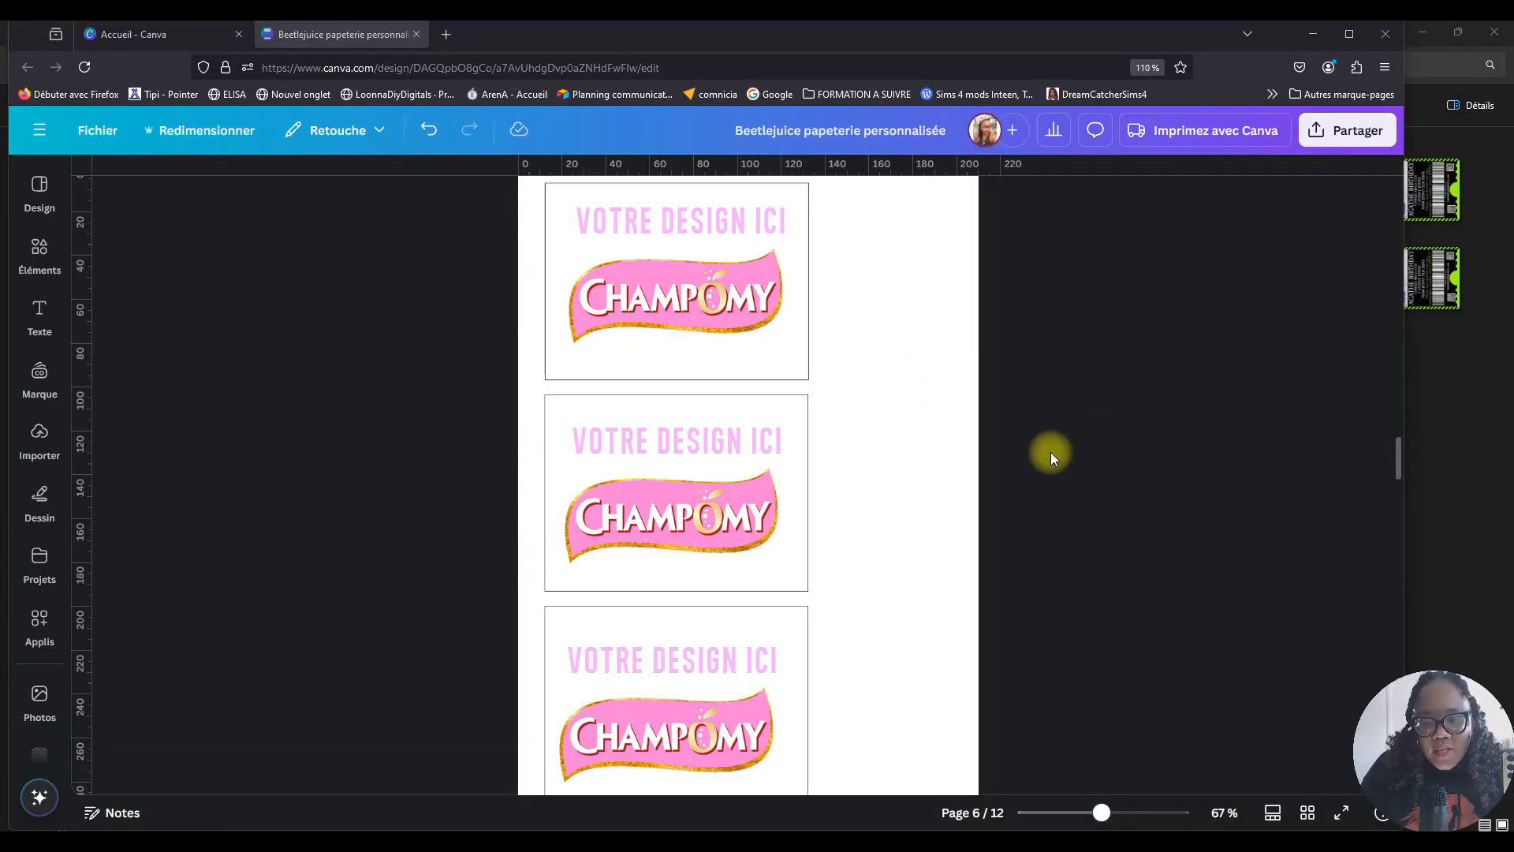
Look over the Champomy label frames on page 6 of the personalised Beetlejuice stationery design.
{"action": "scroll", "coordinate": [949, 443], "scroll_direction": "down", "scroll_amount": 3}
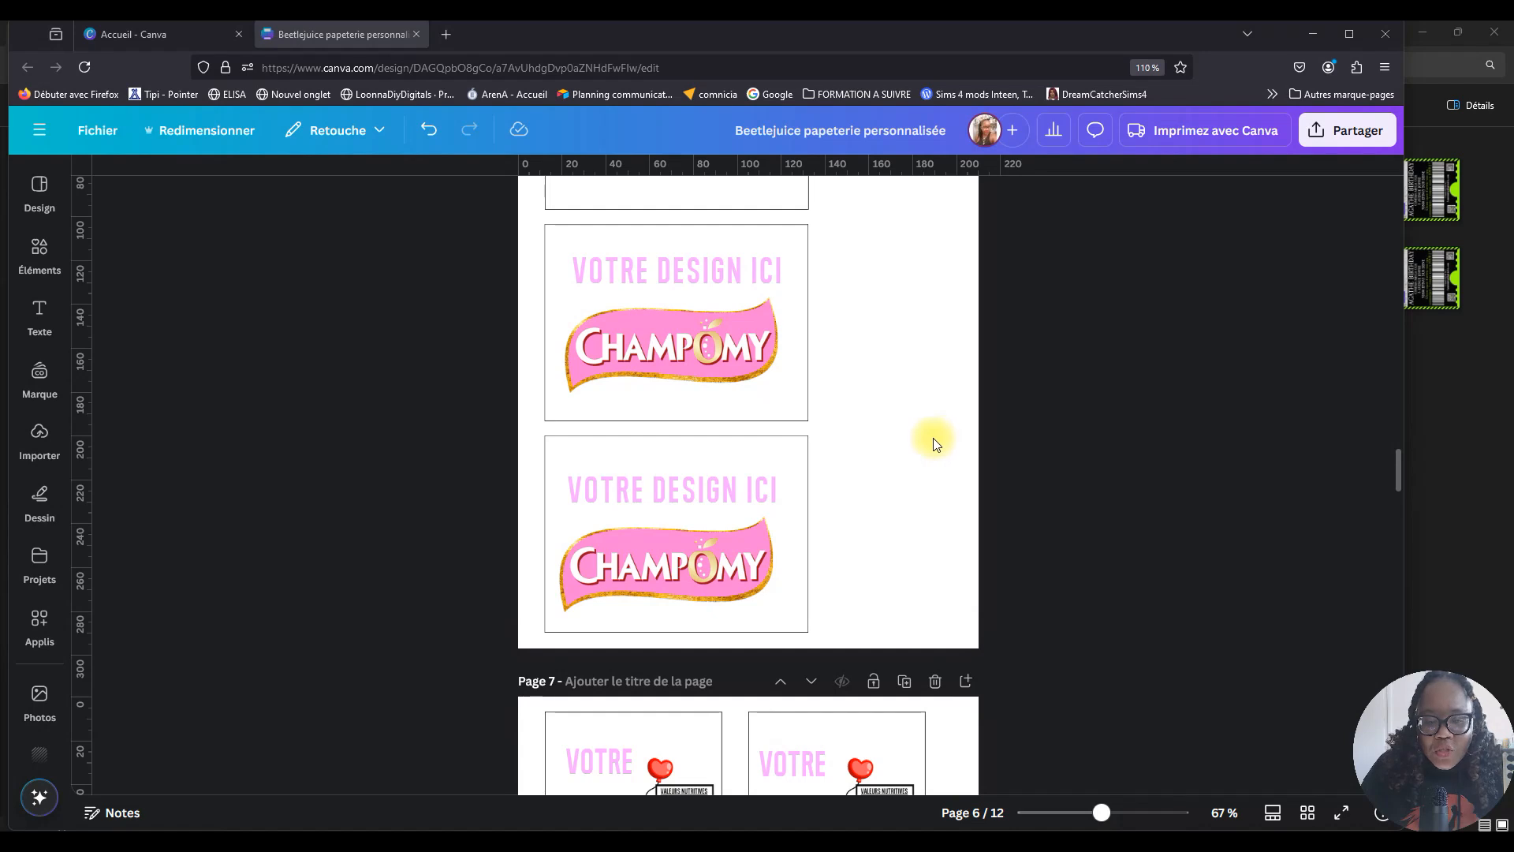
{"action": "scroll", "coordinate": [855, 451], "scroll_direction": "up", "scroll_amount": 3}
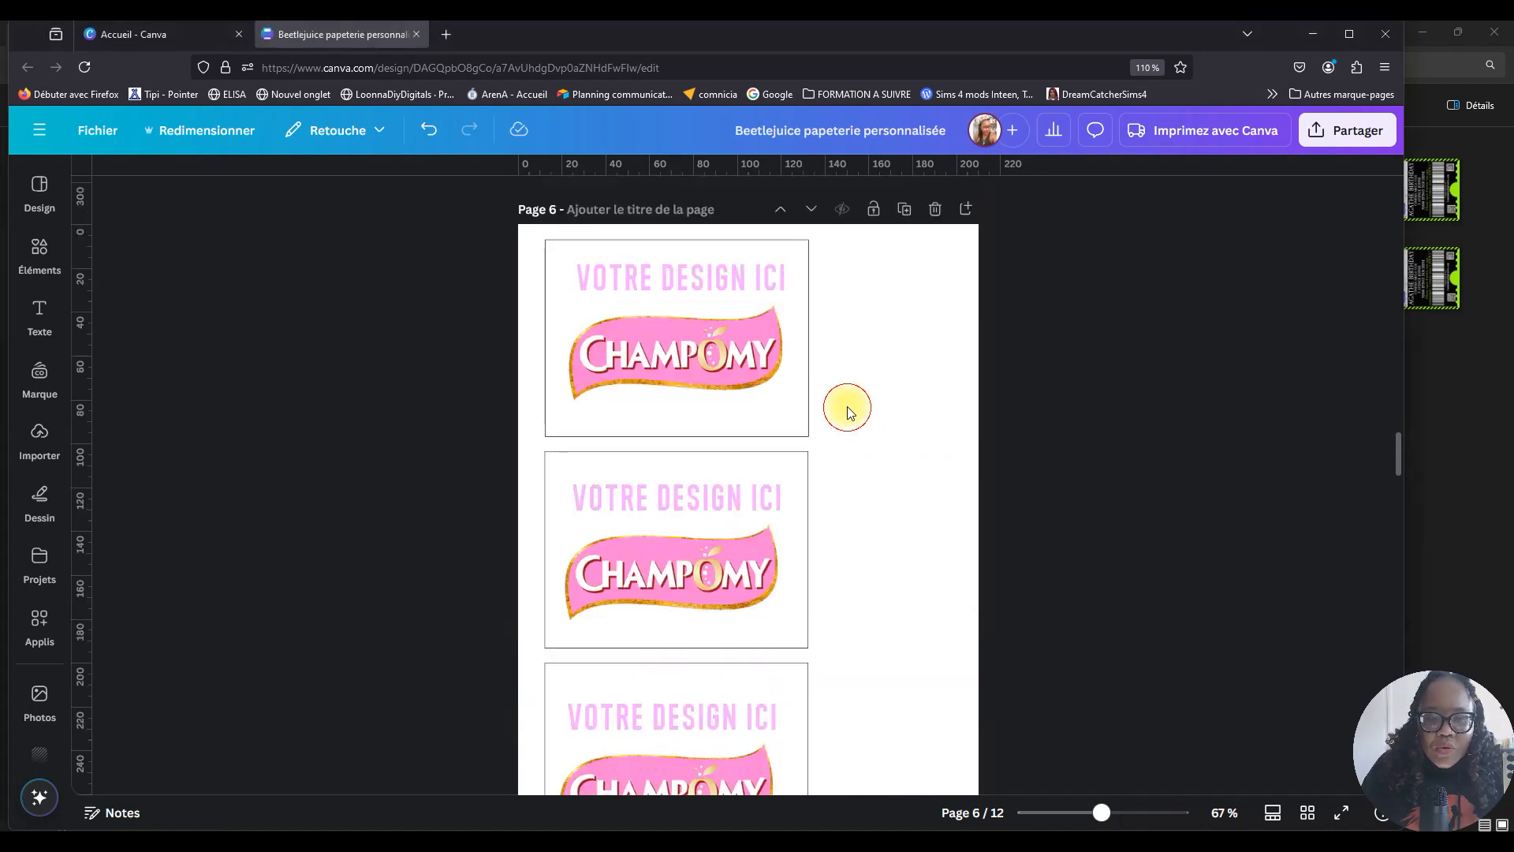
{"action": "left_click", "coordinate": [918, 379]}
{"action": "scroll", "coordinate": [914, 381], "scroll_direction": "down", "scroll_amount": 2}
{"action": "scroll", "coordinate": [897, 410], "scroll_direction": "up", "scroll_amount": 2}
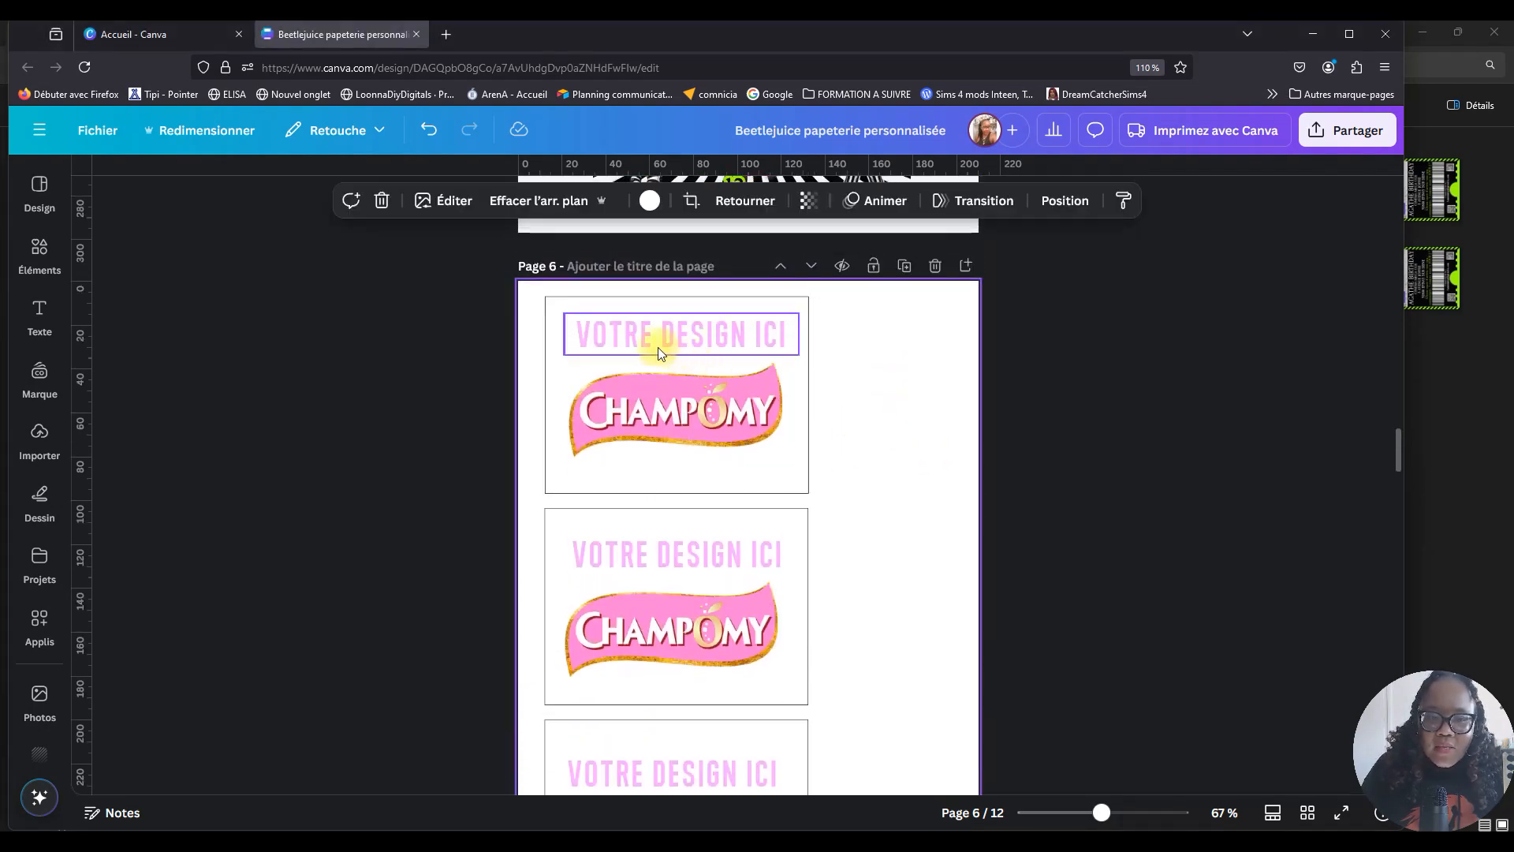
Look over the Champomy front labels, back labels and bottle collars on pages 6 to 8, returning to page 6.
{"action": "scroll", "coordinate": [864, 431], "scroll_direction": "down", "scroll_amount": 10}
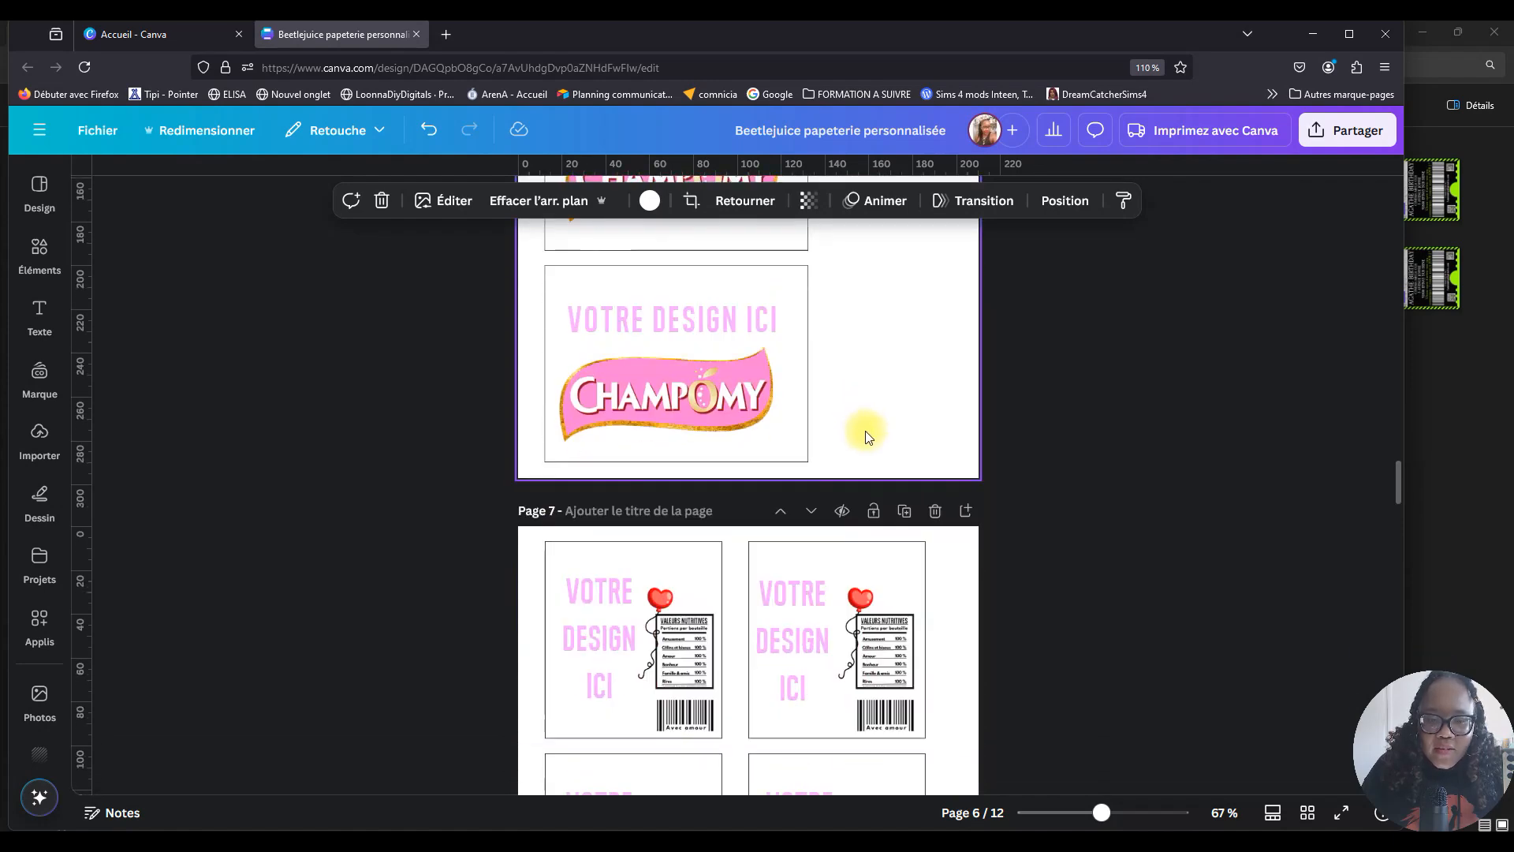
{"action": "scroll", "coordinate": [742, 438], "scroll_direction": "down", "scroll_amount": 15}
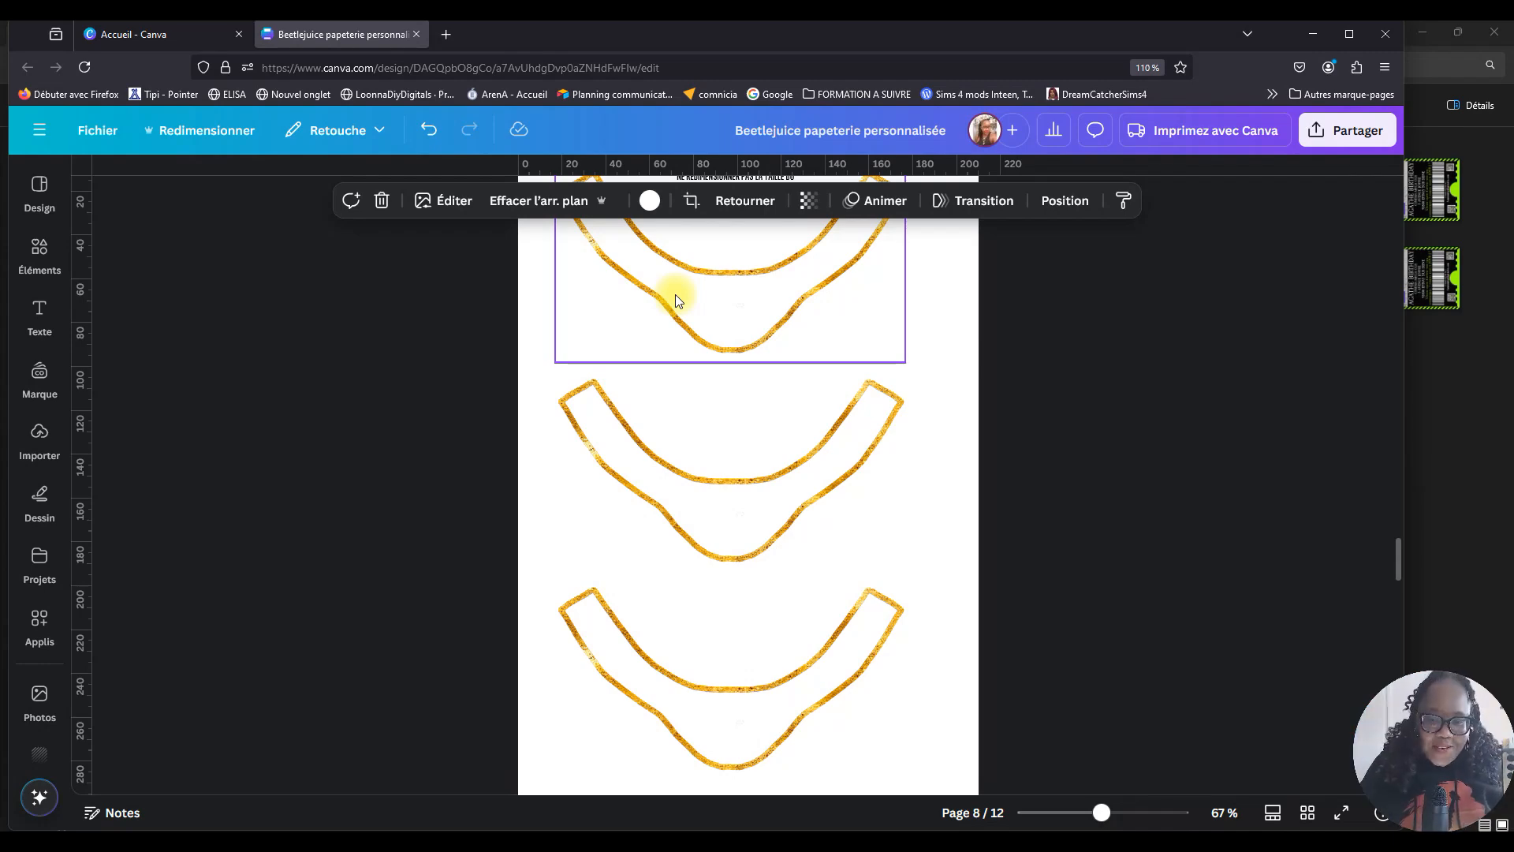
{"action": "scroll", "coordinate": [676, 306], "scroll_direction": "up", "scroll_amount": 2}
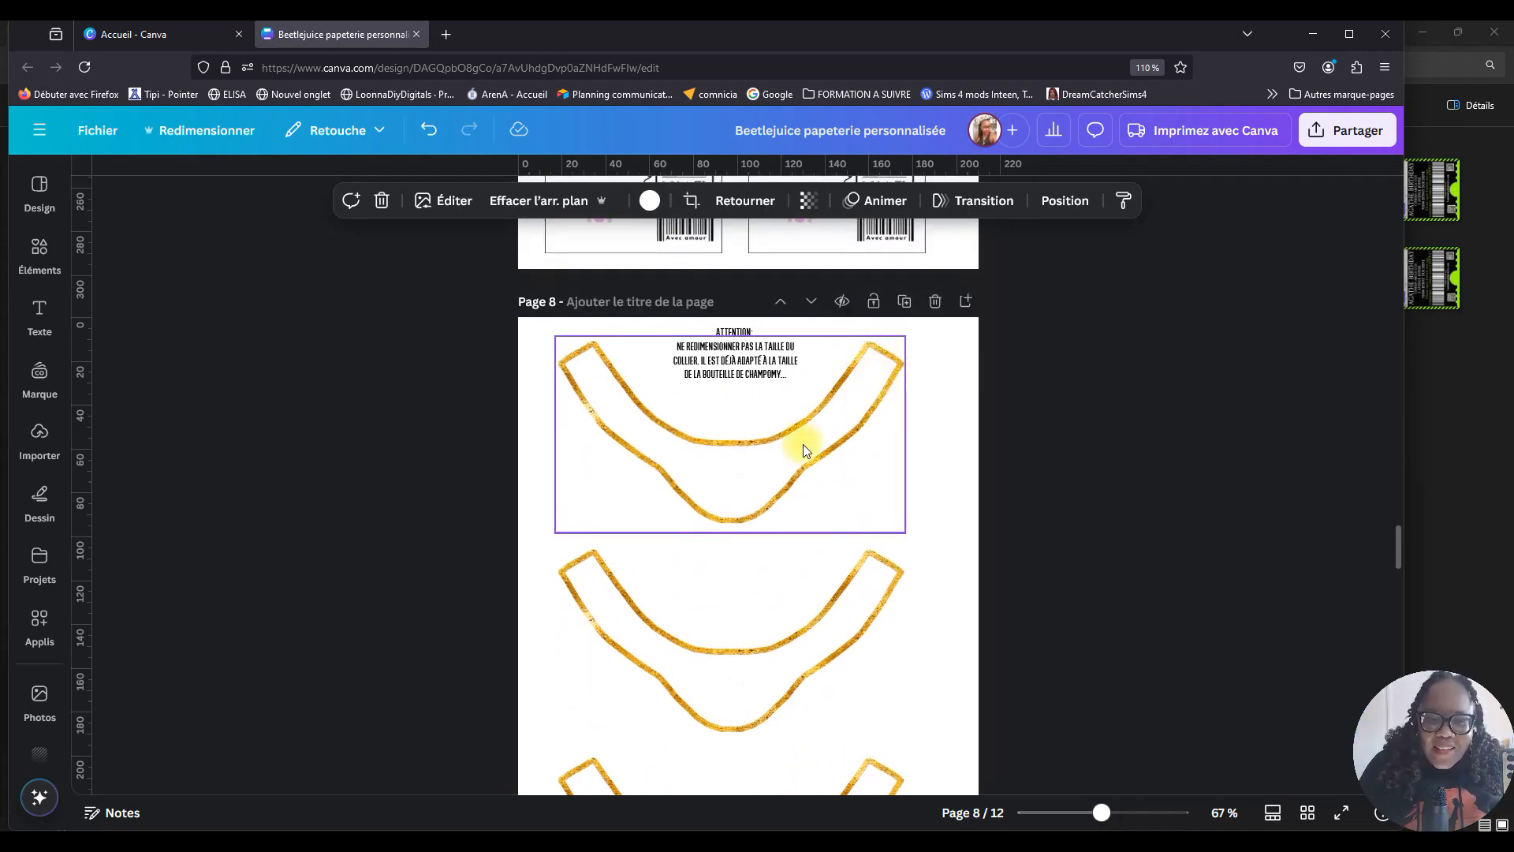
{"action": "left_click", "coordinate": [1020, 473]}
{"action": "scroll", "coordinate": [1019, 473], "scroll_direction": "up", "scroll_amount": 14}
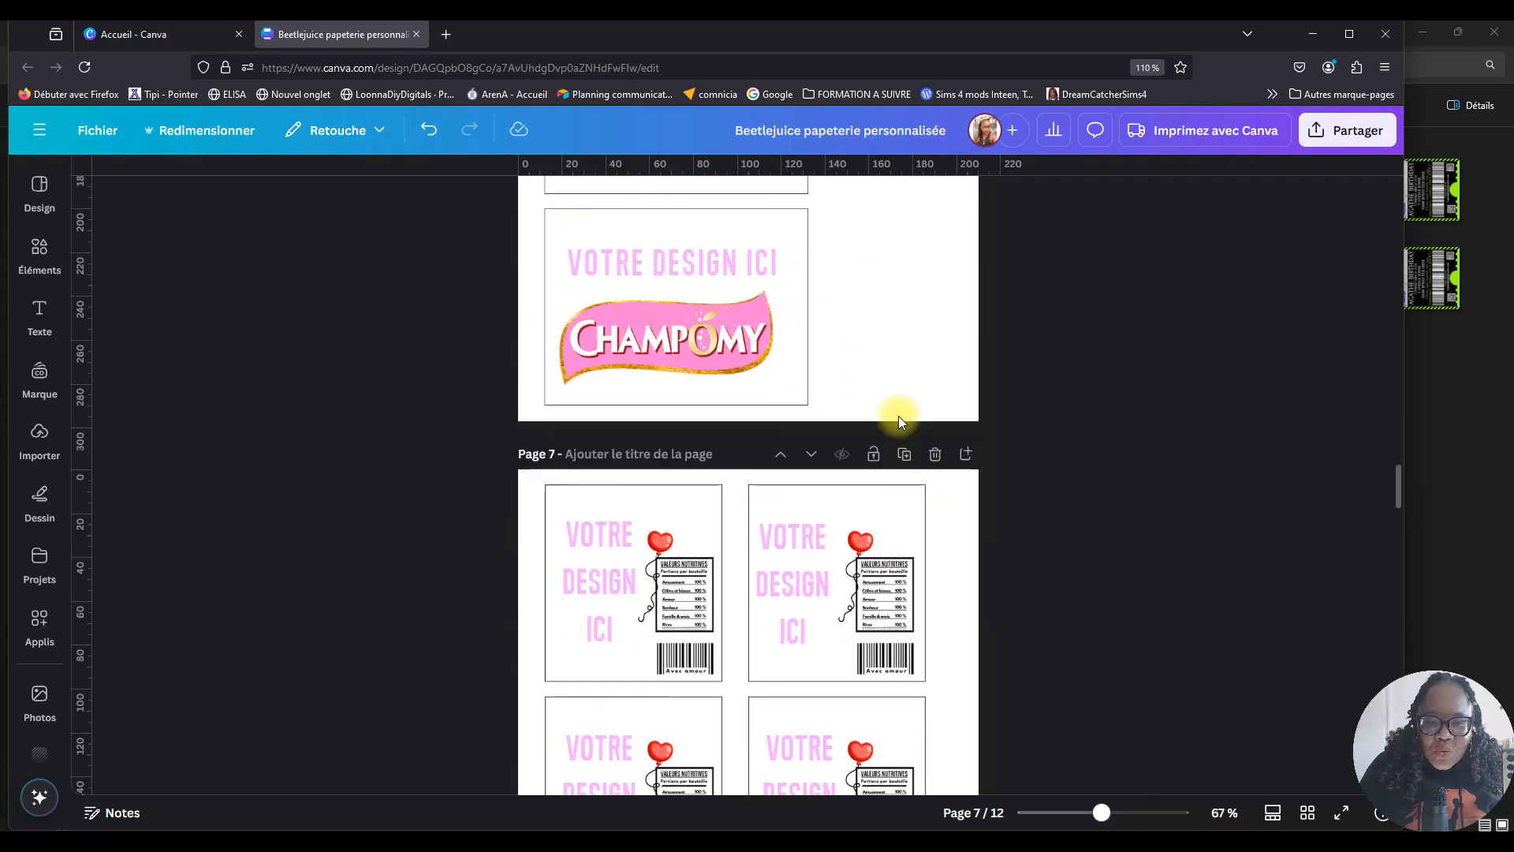
{"action": "scroll", "coordinate": [865, 413], "scroll_direction": "up", "scroll_amount": 2}
{"action": "scroll", "coordinate": [692, 483], "scroll_direction": "down", "scroll_amount": 3}
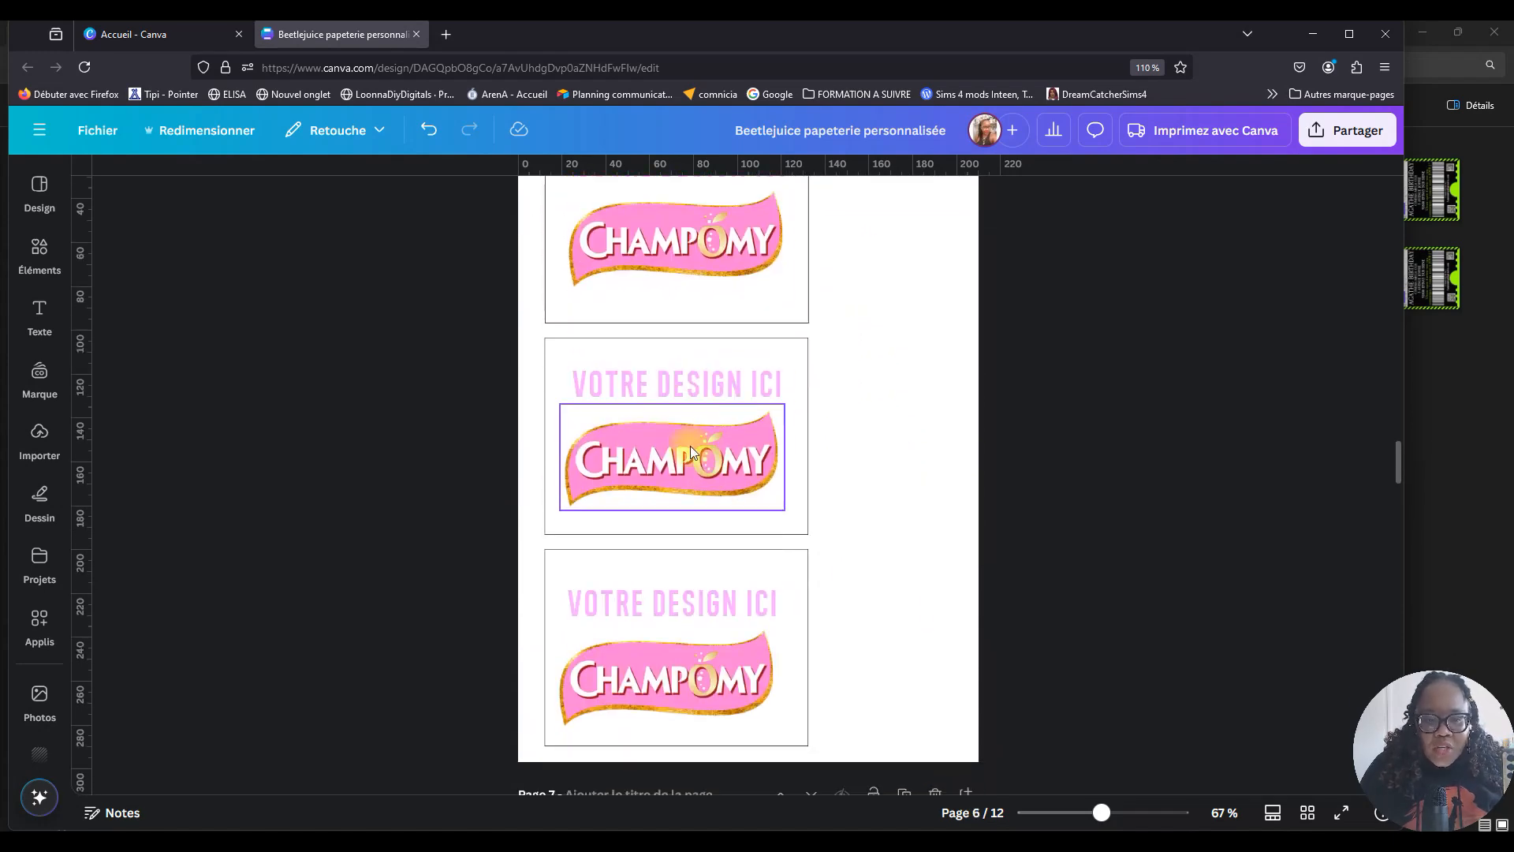
Delete the second and third Champomy label templates from page 6, keeping only the first one.
{"action": "left_click", "coordinate": [651, 470]}
{"action": "key", "text": "Delete"}
{"action": "left_click_drag", "start_coordinate": [652, 470], "coordinate": [641, 470]}
{"action": "left_click", "coordinate": [661, 378]}
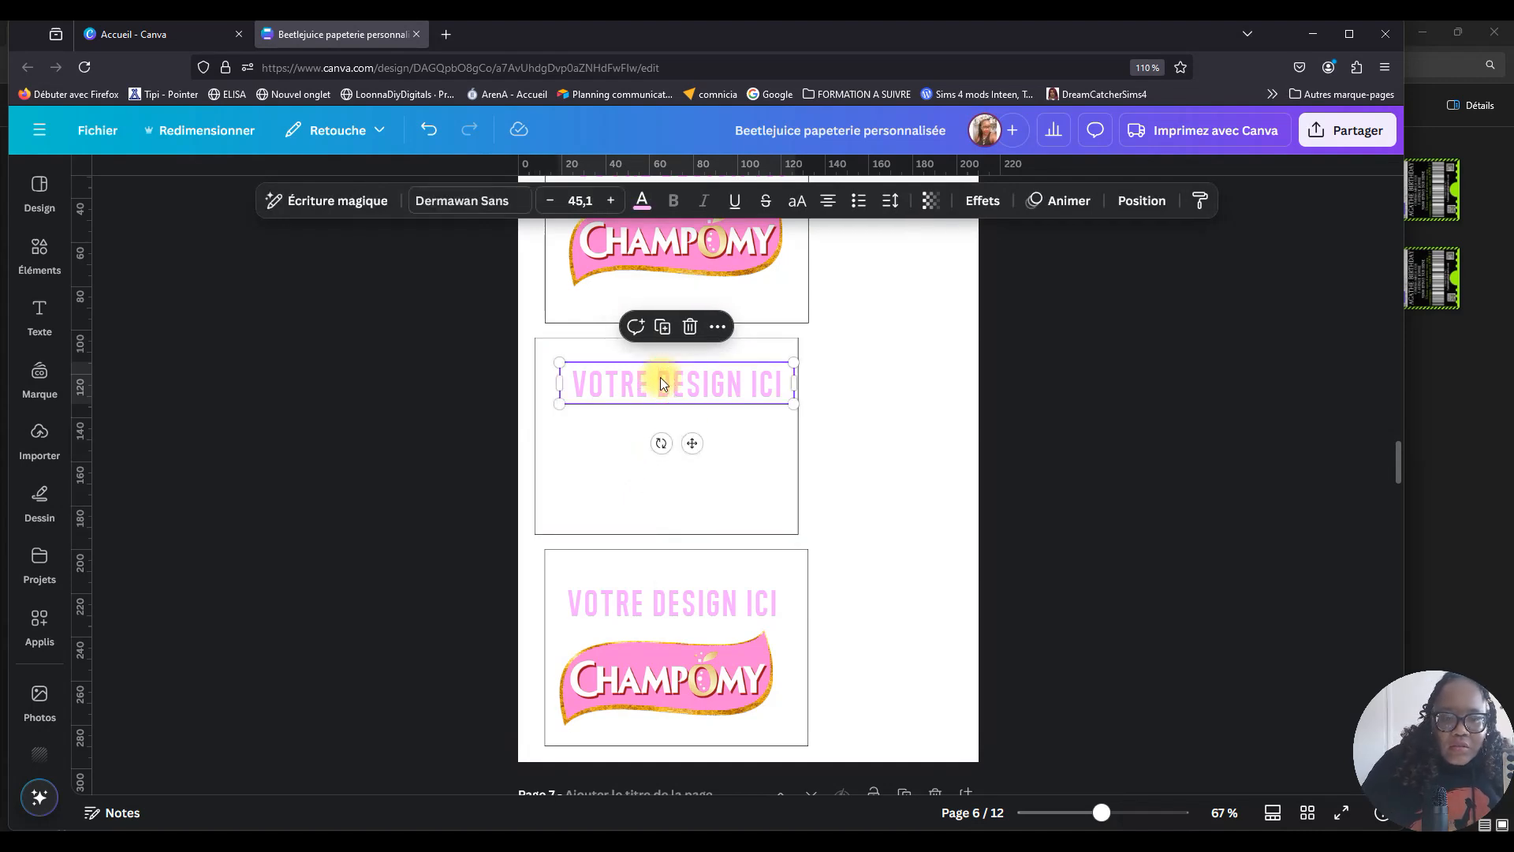
{"action": "left_click", "coordinate": [428, 131]}
{"action": "left_click_drag", "start_coordinate": [862, 392], "coordinate": [489, 688]}
{"action": "key", "text": "Delete"}
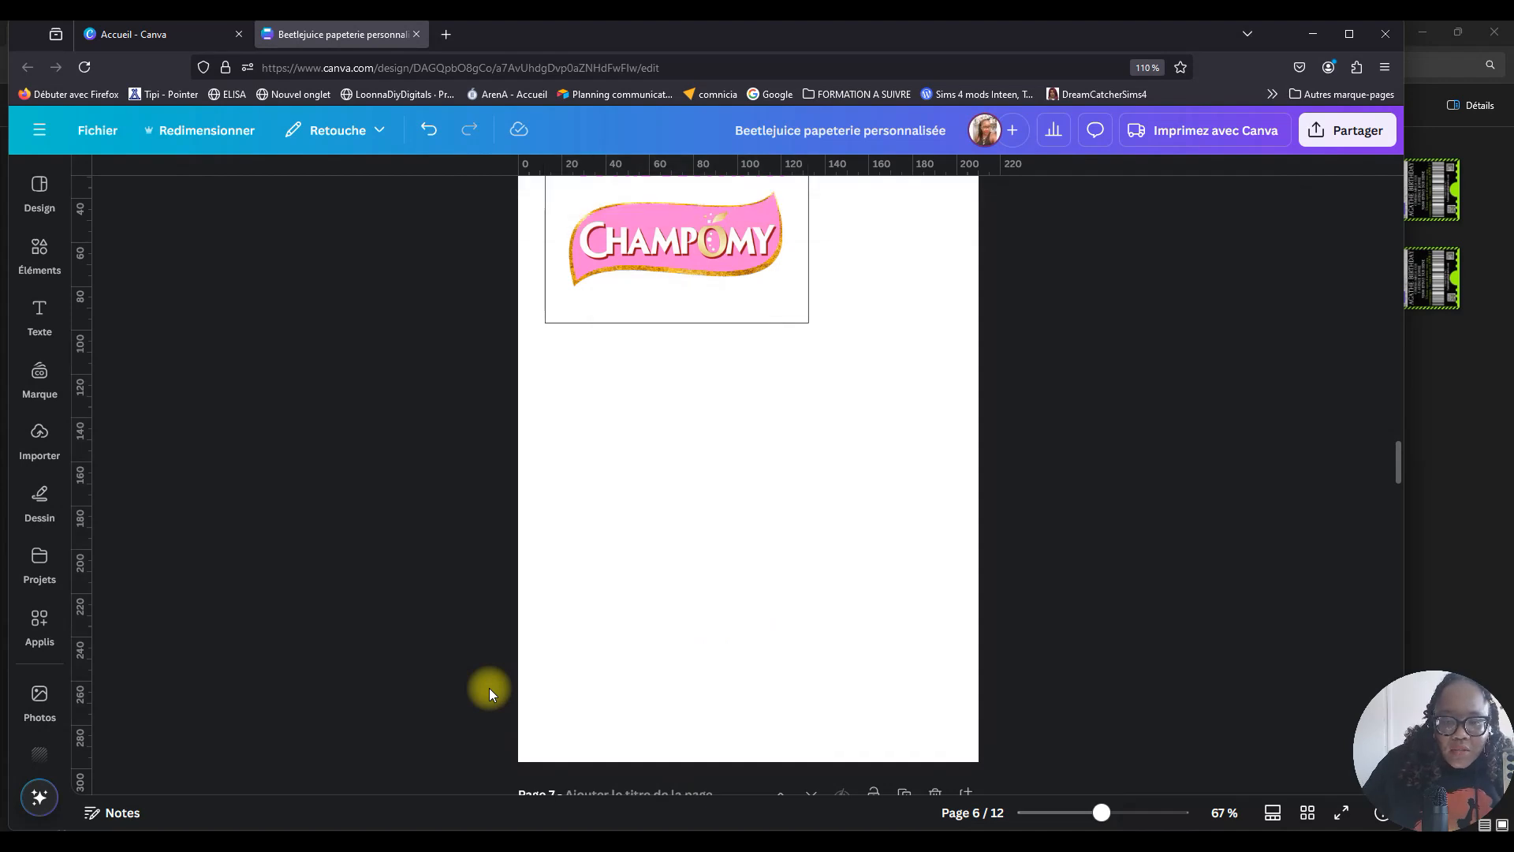
Move the Champomy logo out below the first label frame and delete the "VOTRE DESIGN ICI" placeholder text inside it.
{"action": "scroll", "coordinate": [781, 493], "scroll_direction": "up", "scroll_amount": 5}
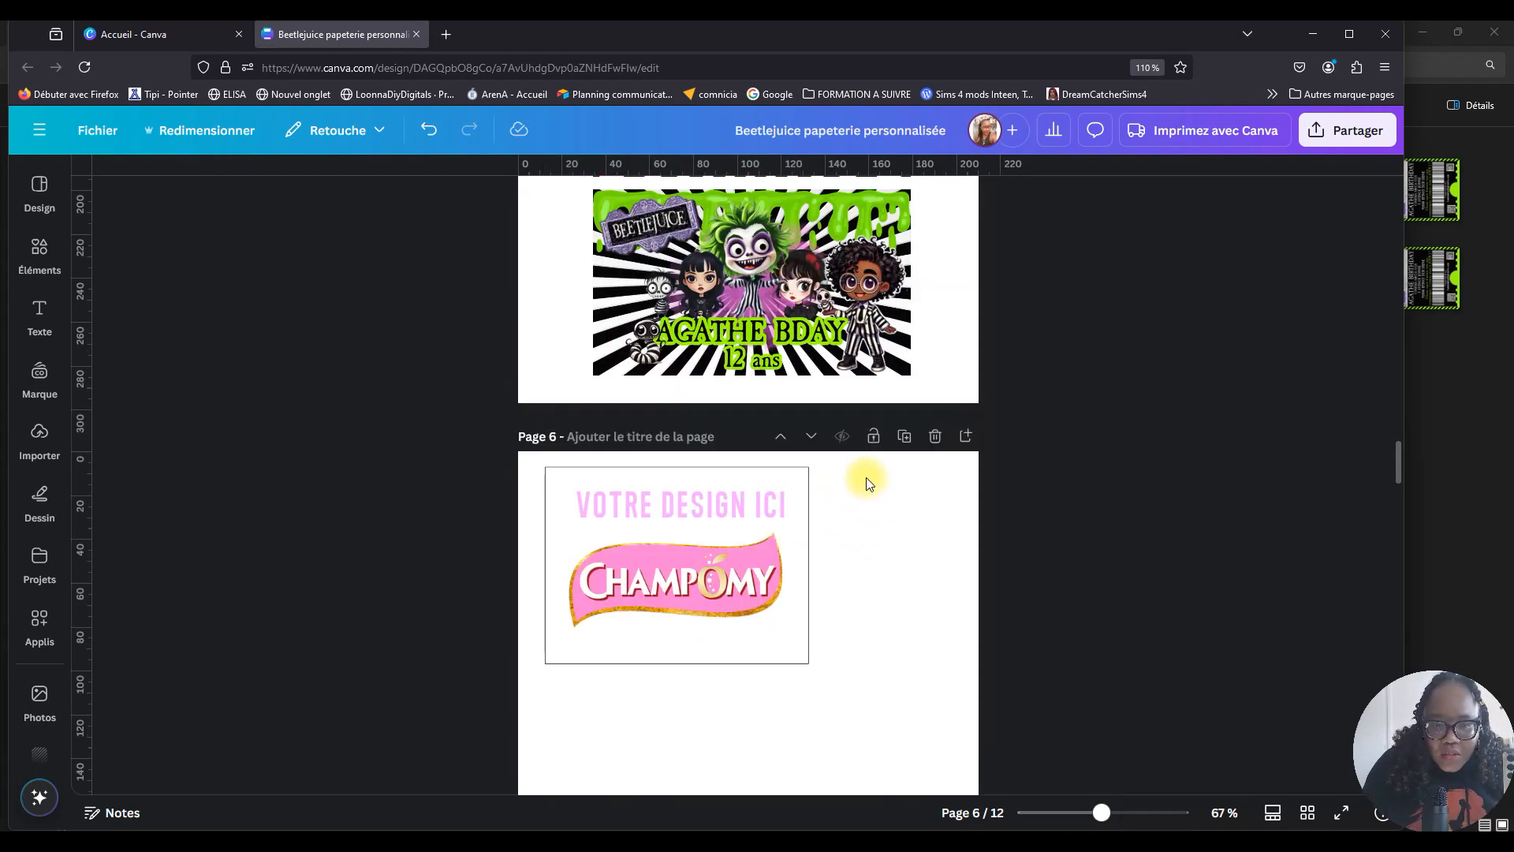
{"action": "left_click", "coordinate": [749, 548]}
{"action": "left_click", "coordinate": [712, 559]}
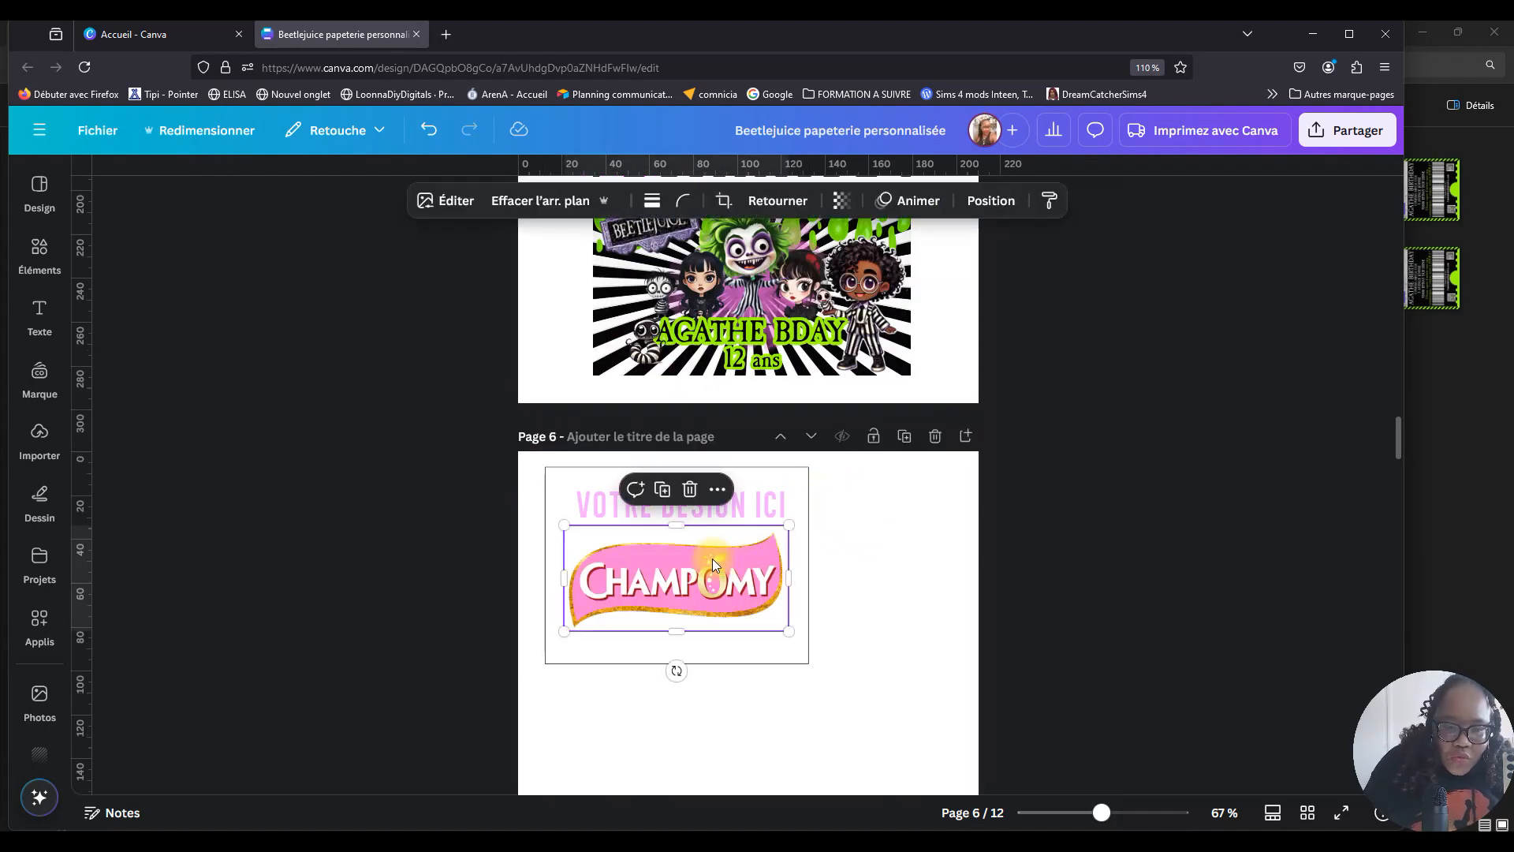
{"action": "left_click_drag", "start_coordinate": [698, 579], "coordinate": [821, 759]}
{"action": "scroll", "coordinate": [694, 339], "scroll_direction": "down", "scroll_amount": 2}
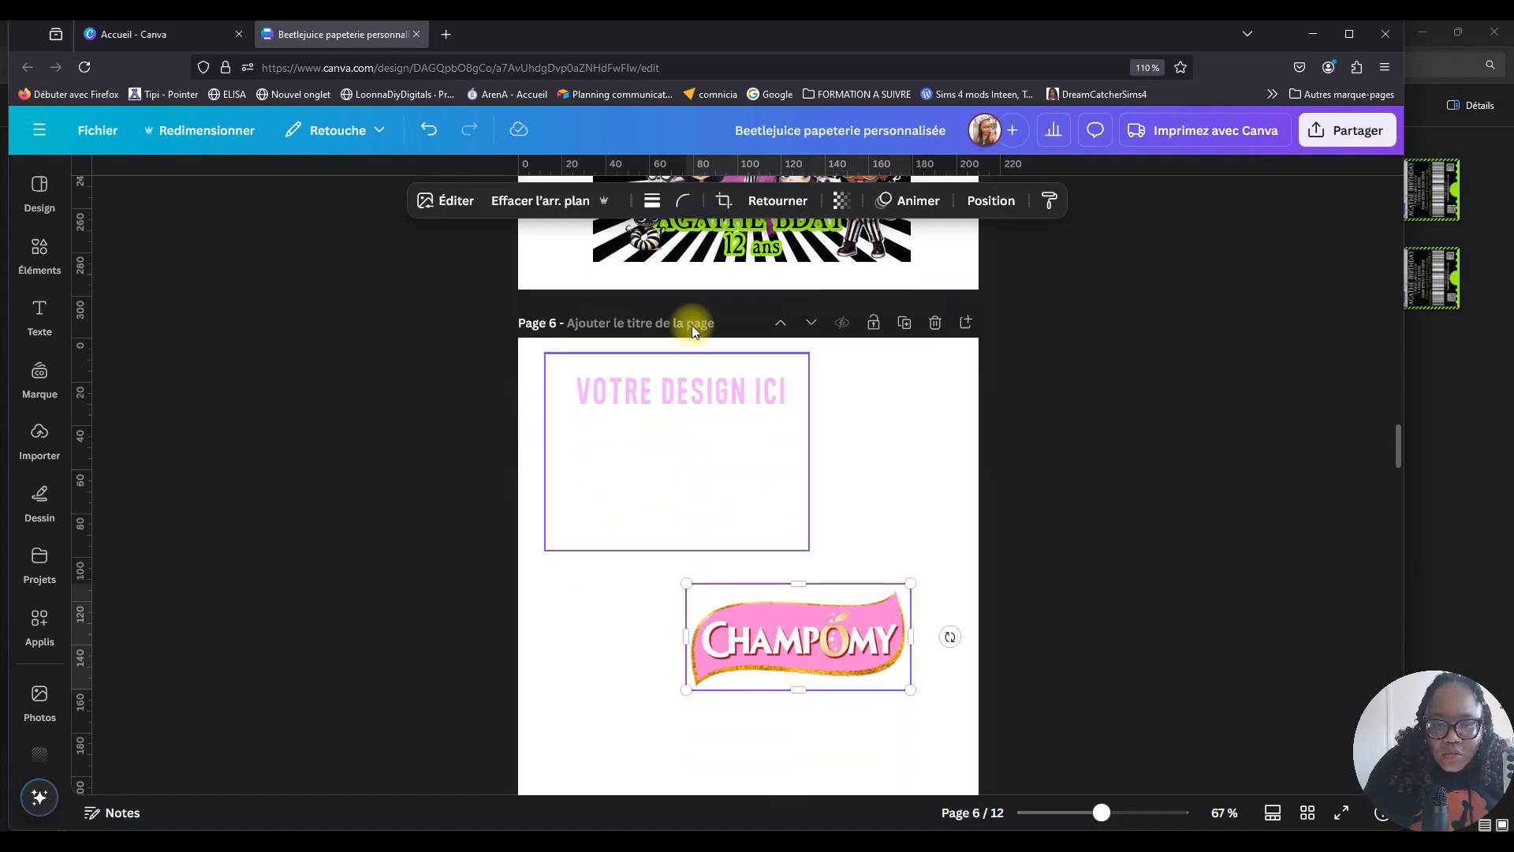
{"action": "left_click", "coordinate": [683, 396]}
{"action": "key", "text": "Delete"}
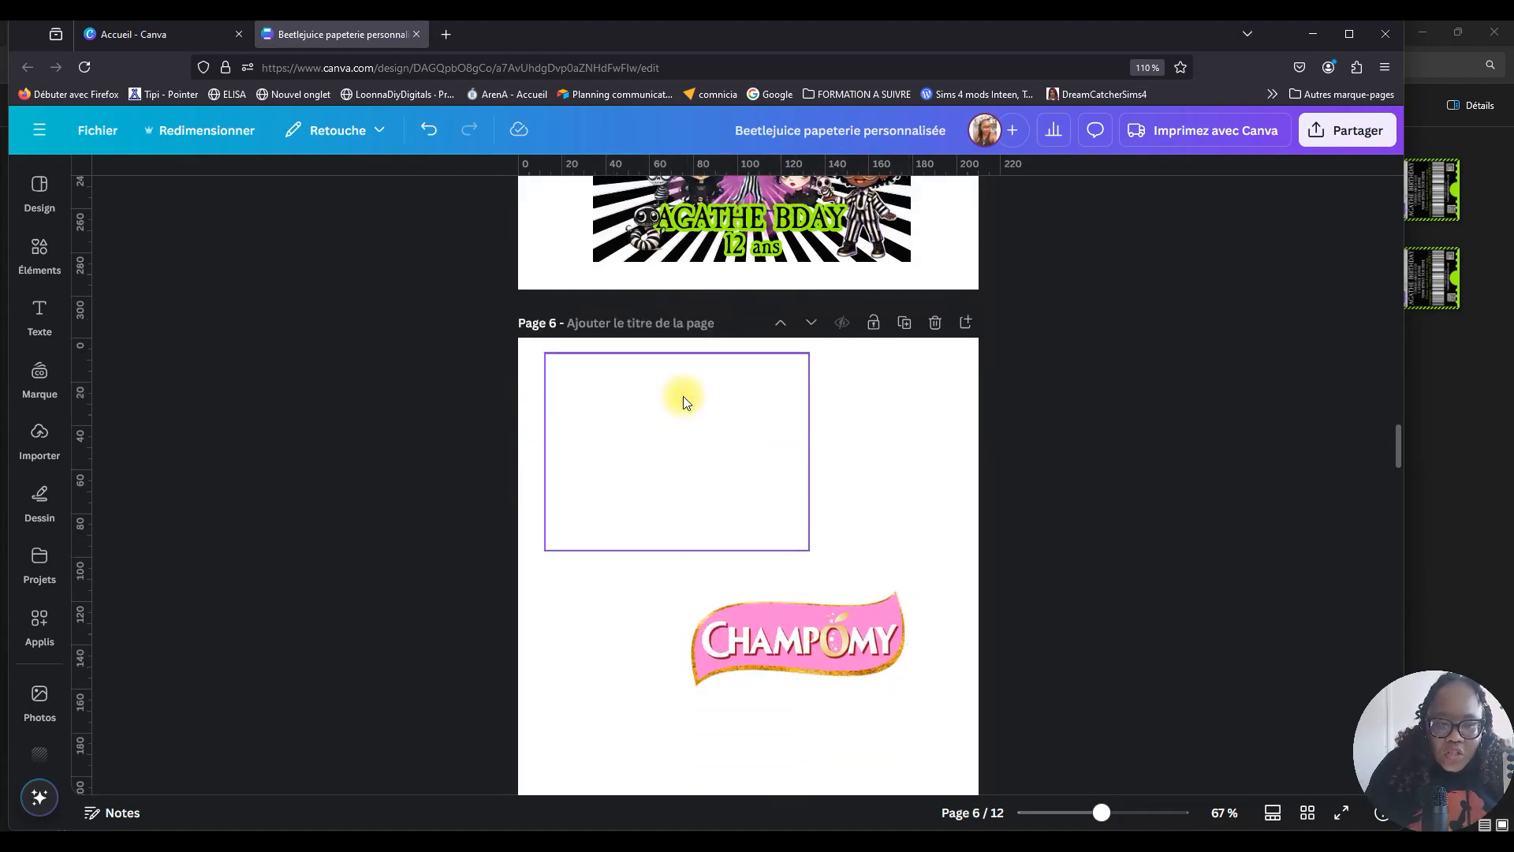
Duplicate page 5, which holds the three Beetlejuice birthday banners.
{"action": "left_click_drag", "start_coordinate": [1105, 812], "coordinate": [1105, 813]}
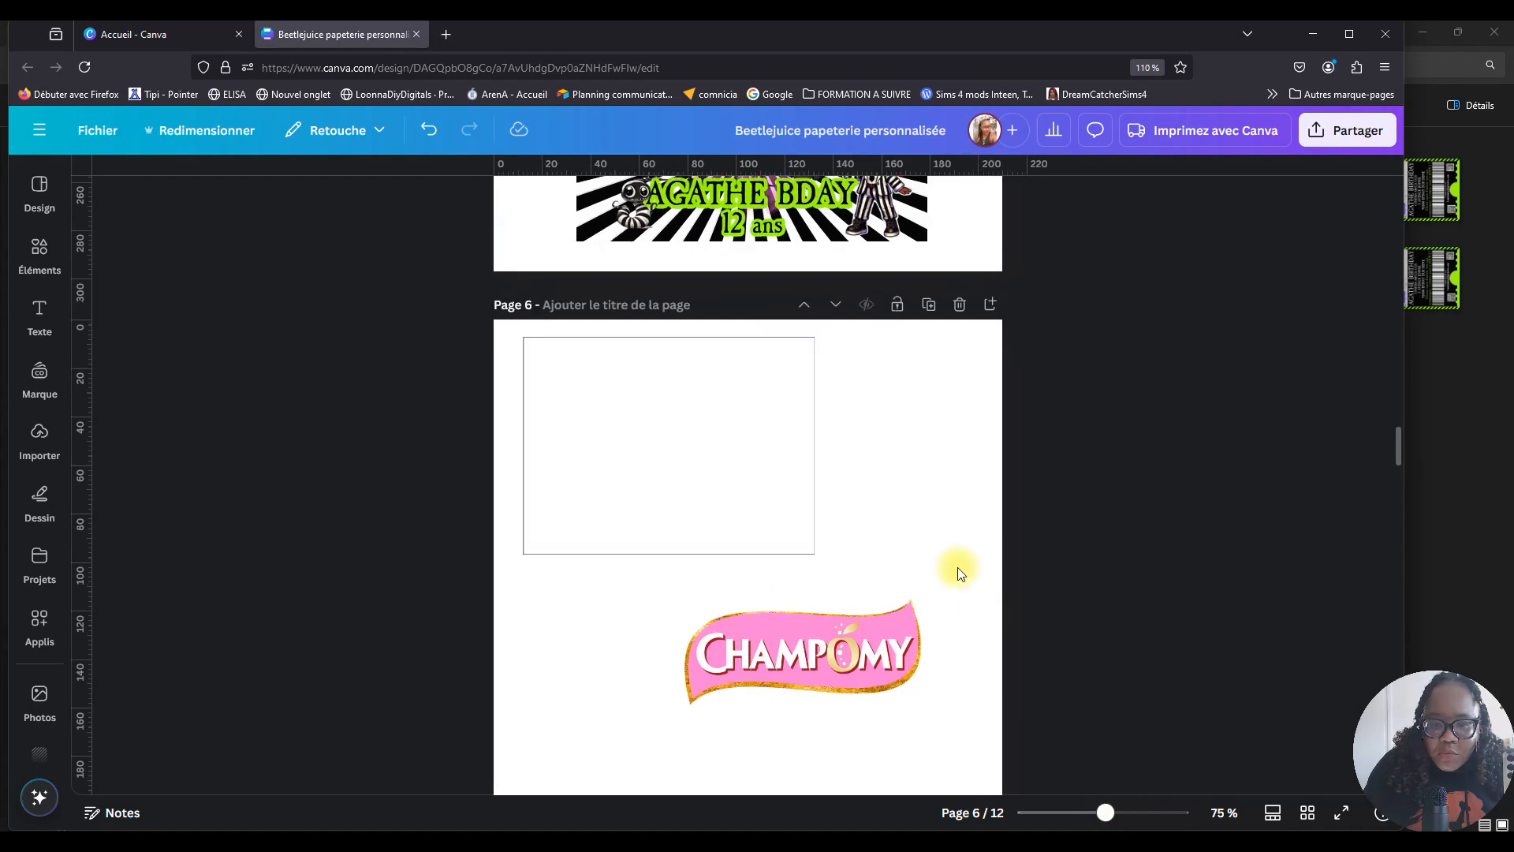
{"action": "scroll", "coordinate": [883, 430], "scroll_direction": "up", "scroll_amount": 4}
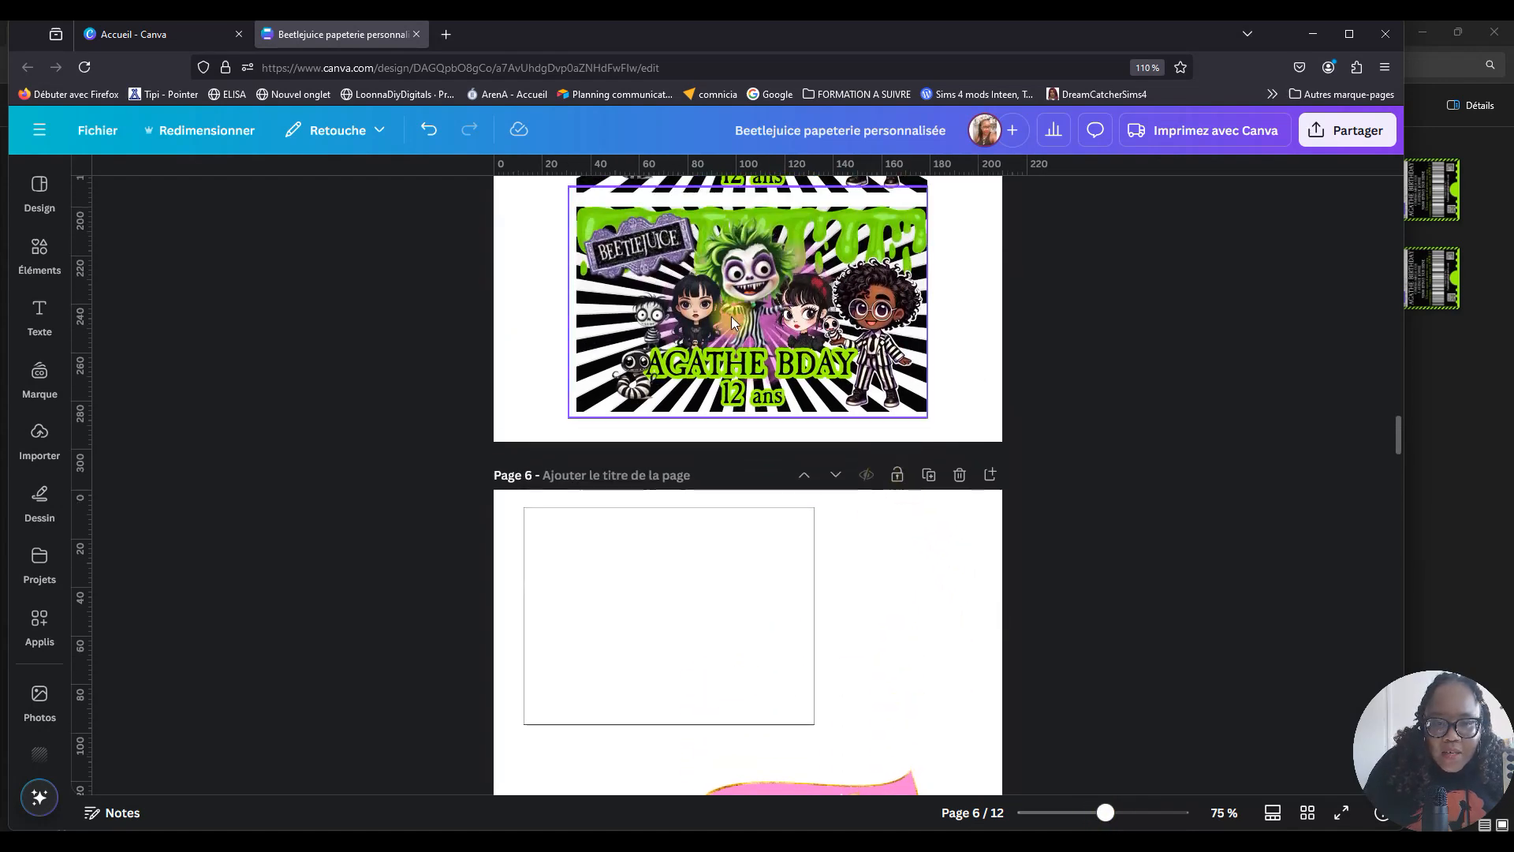
{"action": "scroll", "coordinate": [821, 281], "scroll_direction": "up", "scroll_amount": 4}
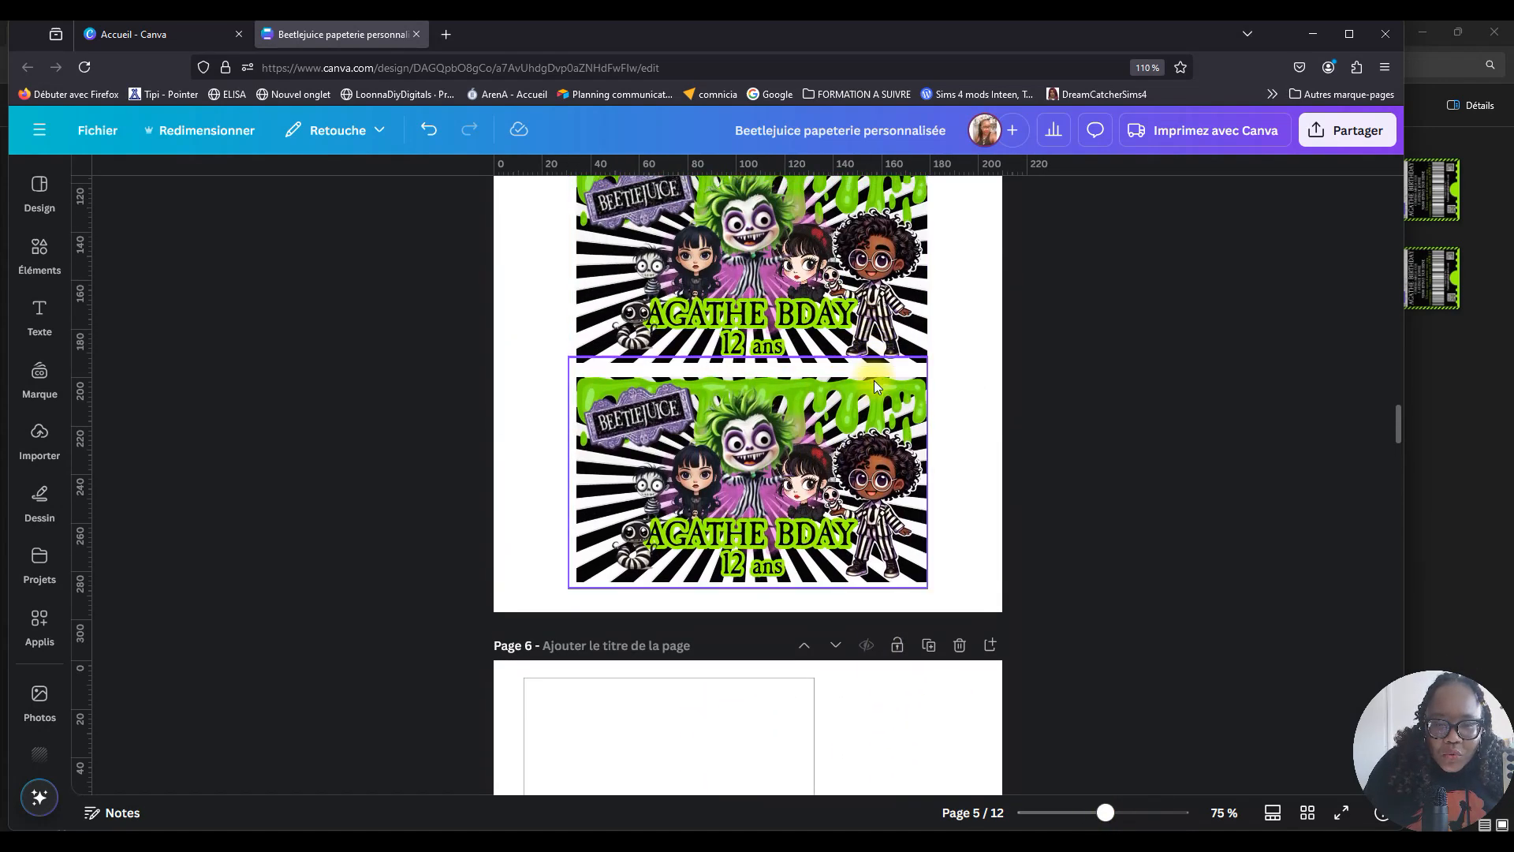
{"action": "scroll", "coordinate": [874, 380], "scroll_direction": "down", "scroll_amount": 4}
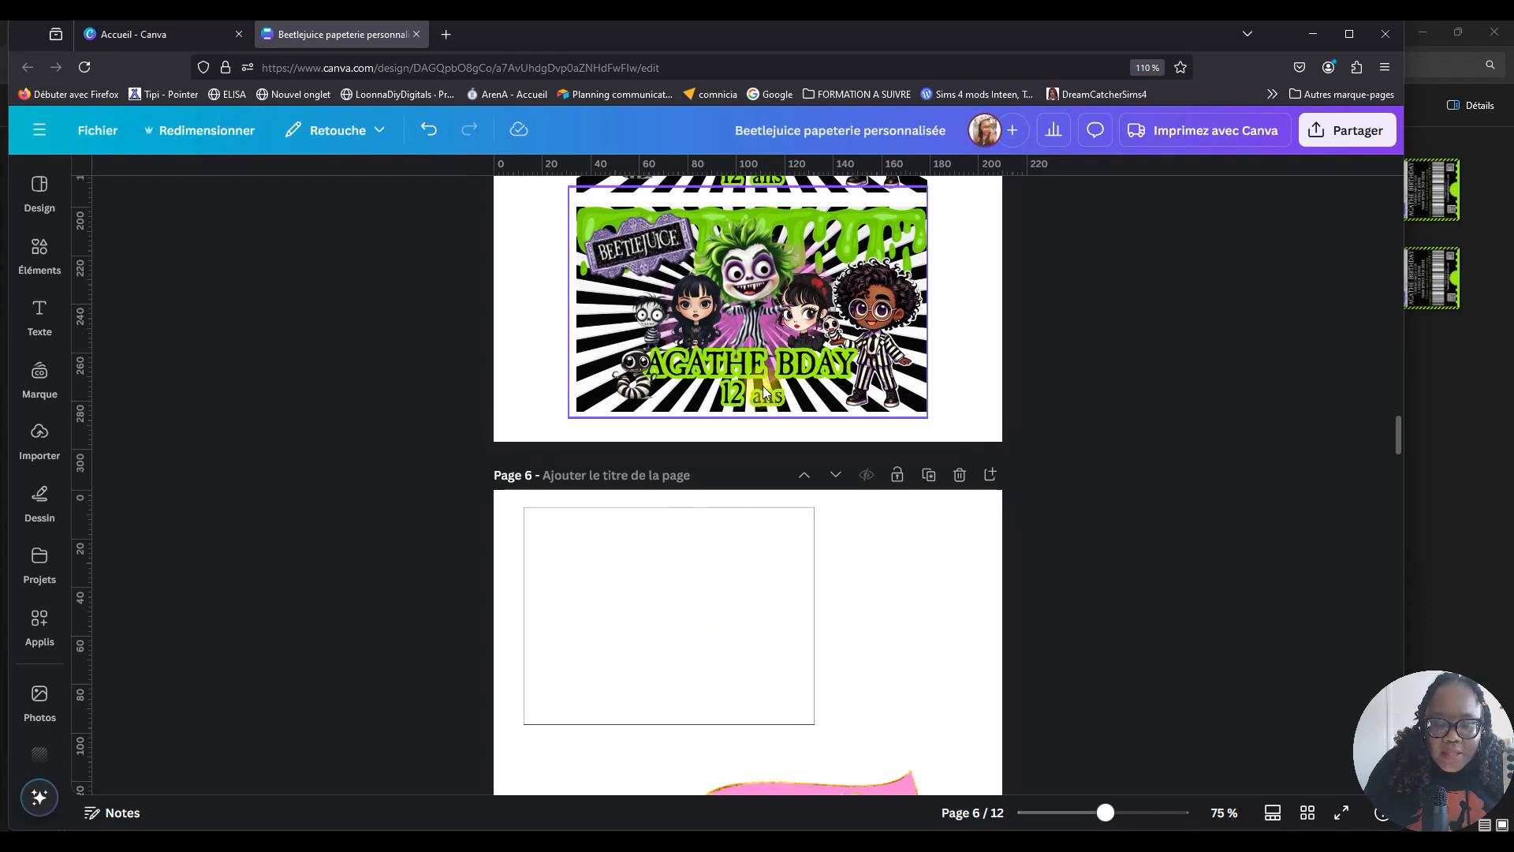
{"action": "scroll", "coordinate": [780, 382], "scroll_direction": "down", "scroll_amount": 3}
{"action": "scroll", "coordinate": [828, 367], "scroll_direction": "up", "scroll_amount": 14}
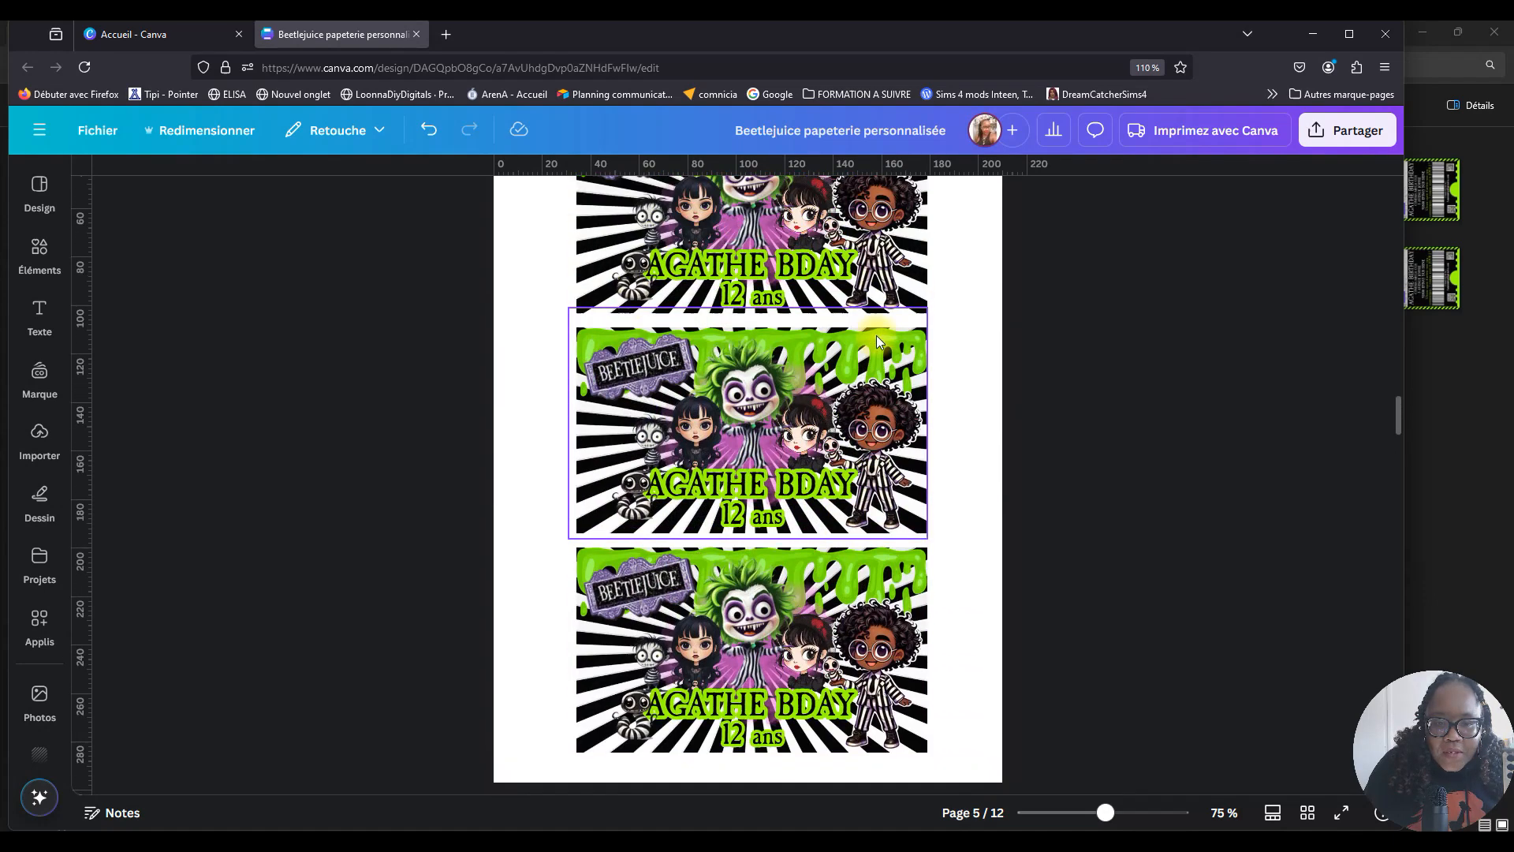
{"action": "scroll", "coordinate": [958, 236], "scroll_direction": "up", "scroll_amount": 7}
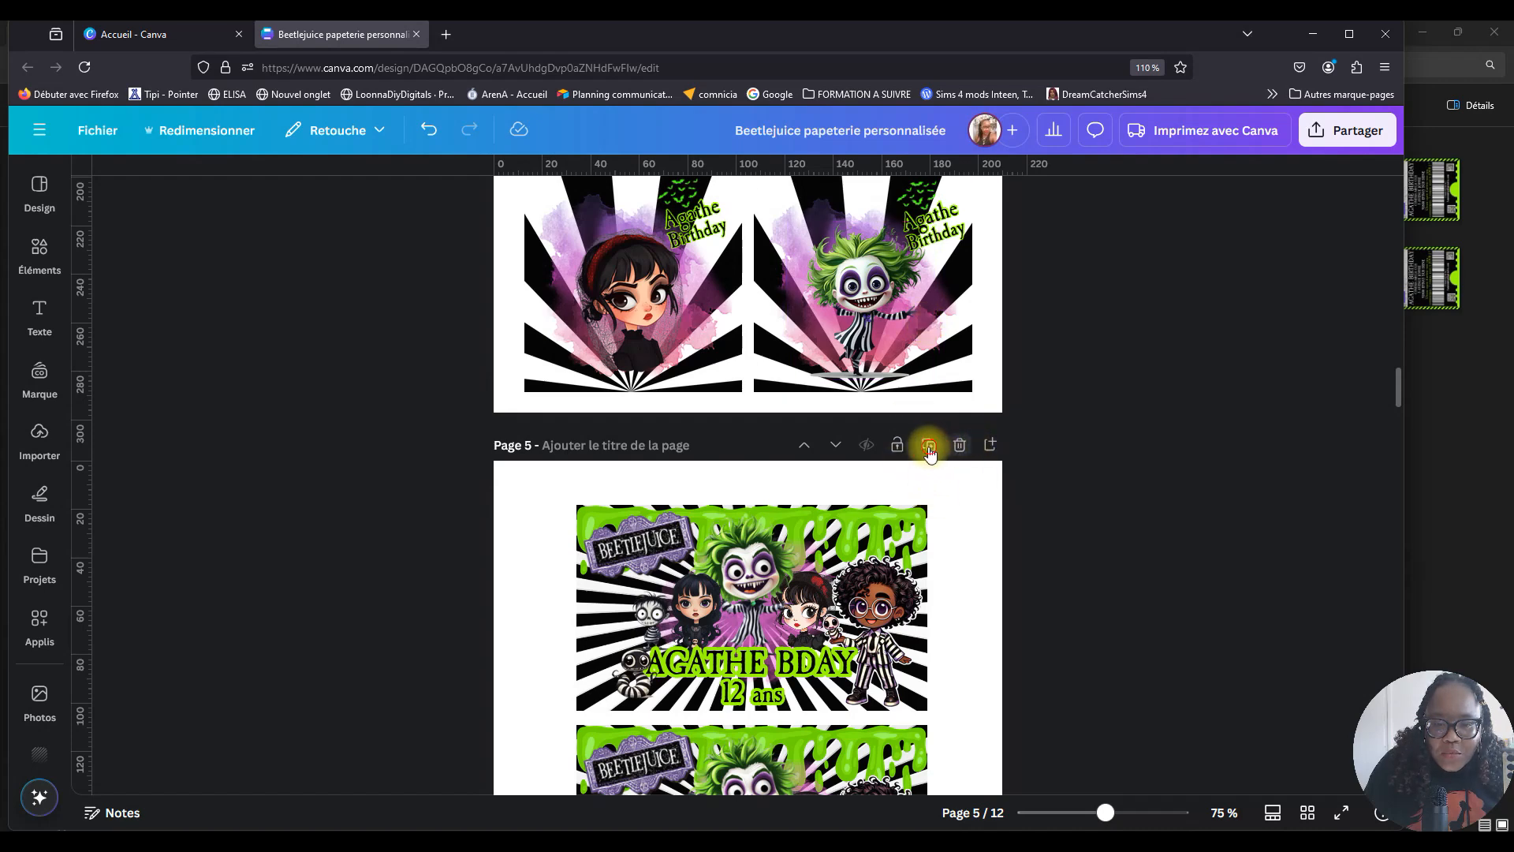
{"action": "left_click", "coordinate": [929, 446]}
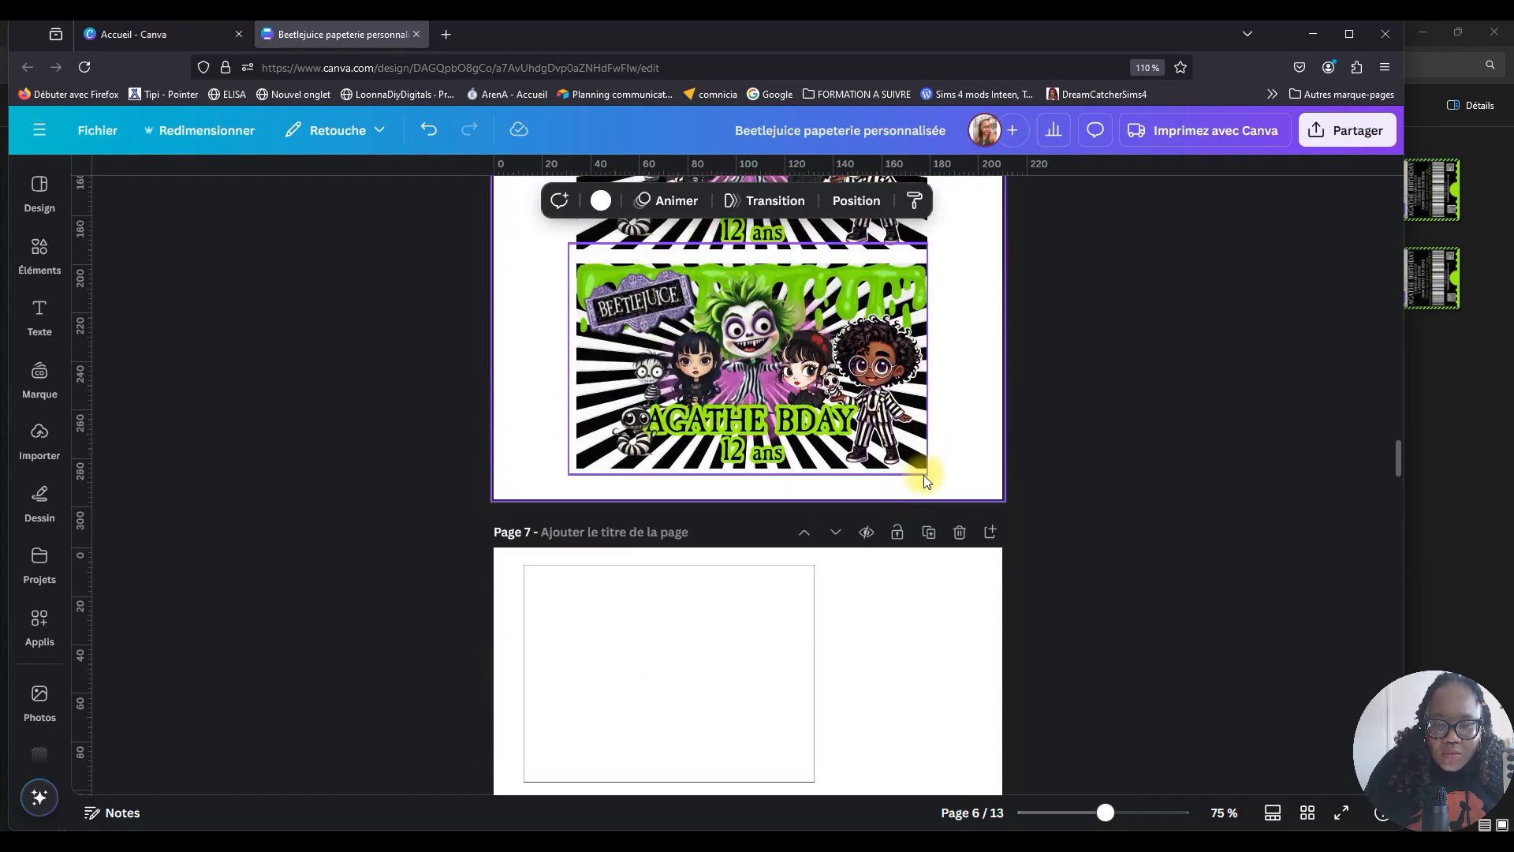
Ungroup the lowest birthday banner on the duplicated page 6, just above the empty label frame.
{"action": "scroll", "coordinate": [1085, 746], "scroll_direction": "down", "scroll_amount": 4}
{"action": "left_click_drag", "start_coordinate": [1106, 812], "coordinate": [1125, 812]}
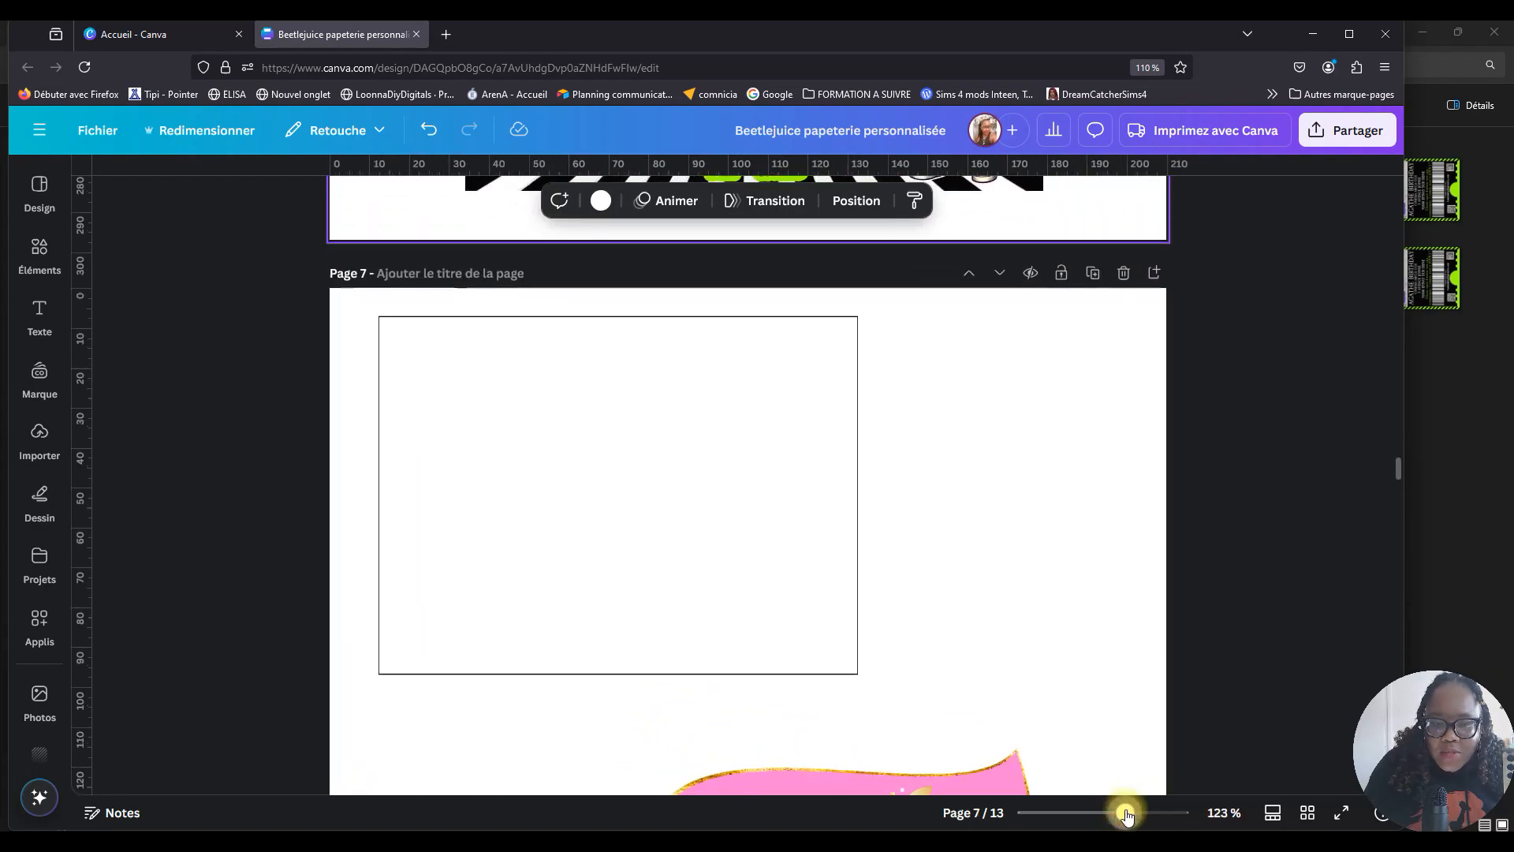
{"action": "scroll", "coordinate": [948, 471], "scroll_direction": "up", "scroll_amount": 4}
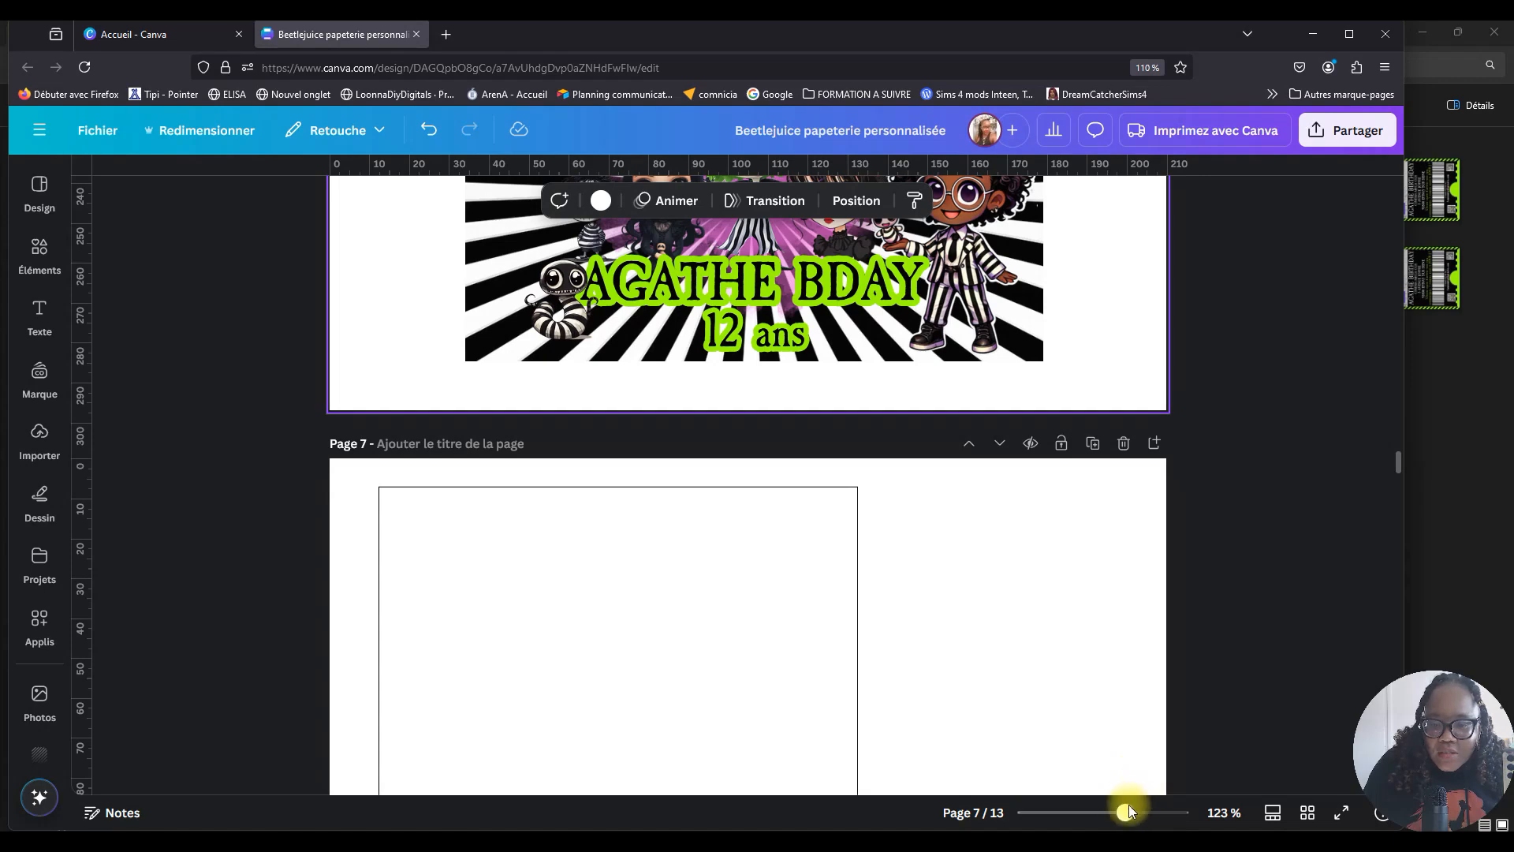
{"action": "left_click_drag", "start_coordinate": [1101, 813], "coordinate": [1113, 816]}
{"action": "scroll", "coordinate": [867, 453], "scroll_direction": "down", "scroll_amount": 2}
{"action": "scroll", "coordinate": [787, 311], "scroll_direction": "up", "scroll_amount": 2}
{"action": "left_click", "coordinate": [564, 288]}
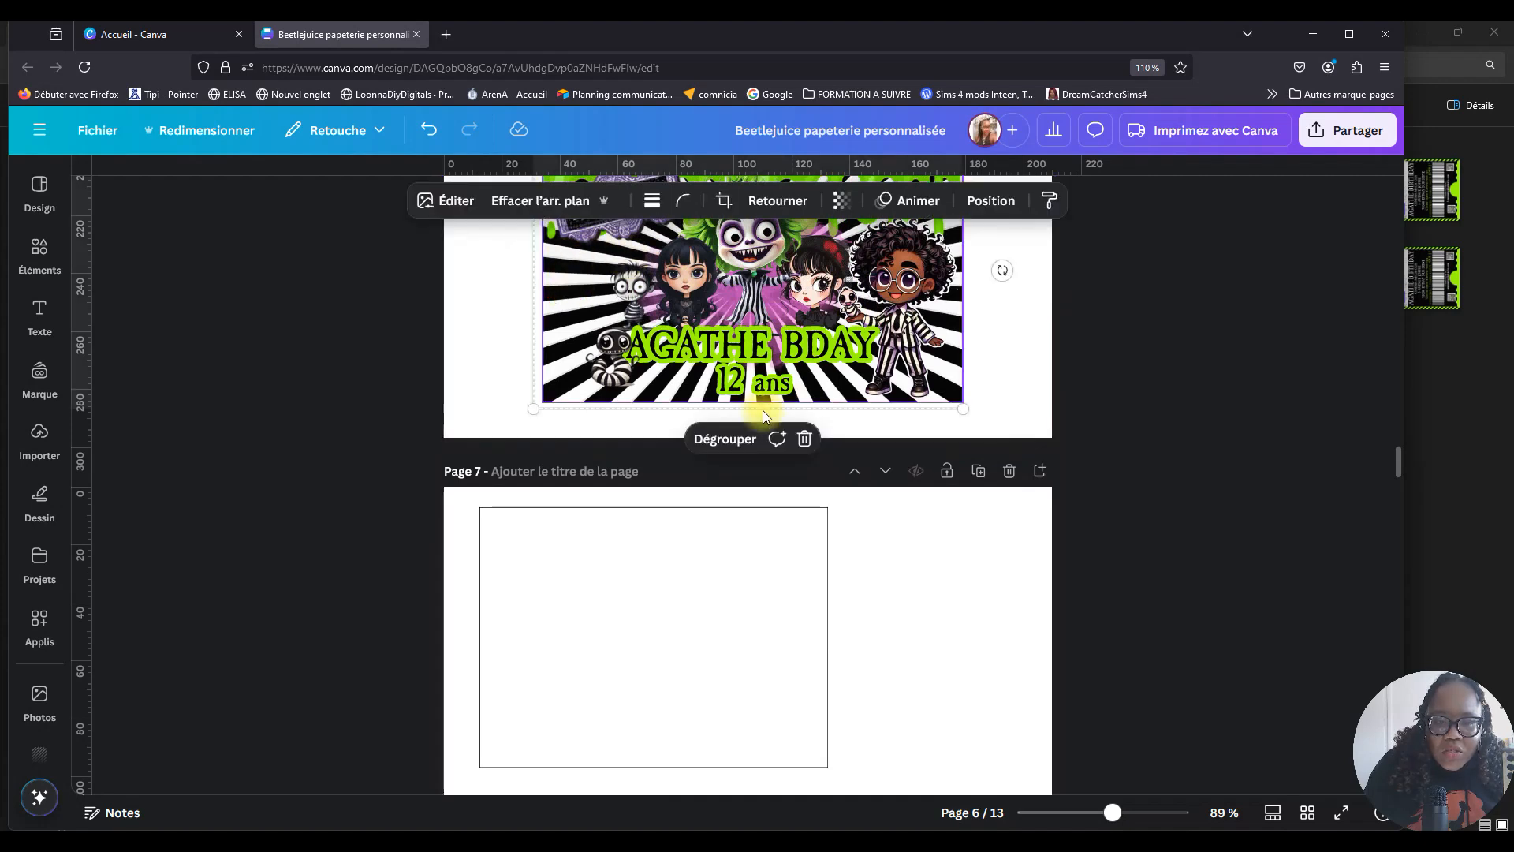
{"action": "left_click", "coordinate": [722, 436]}
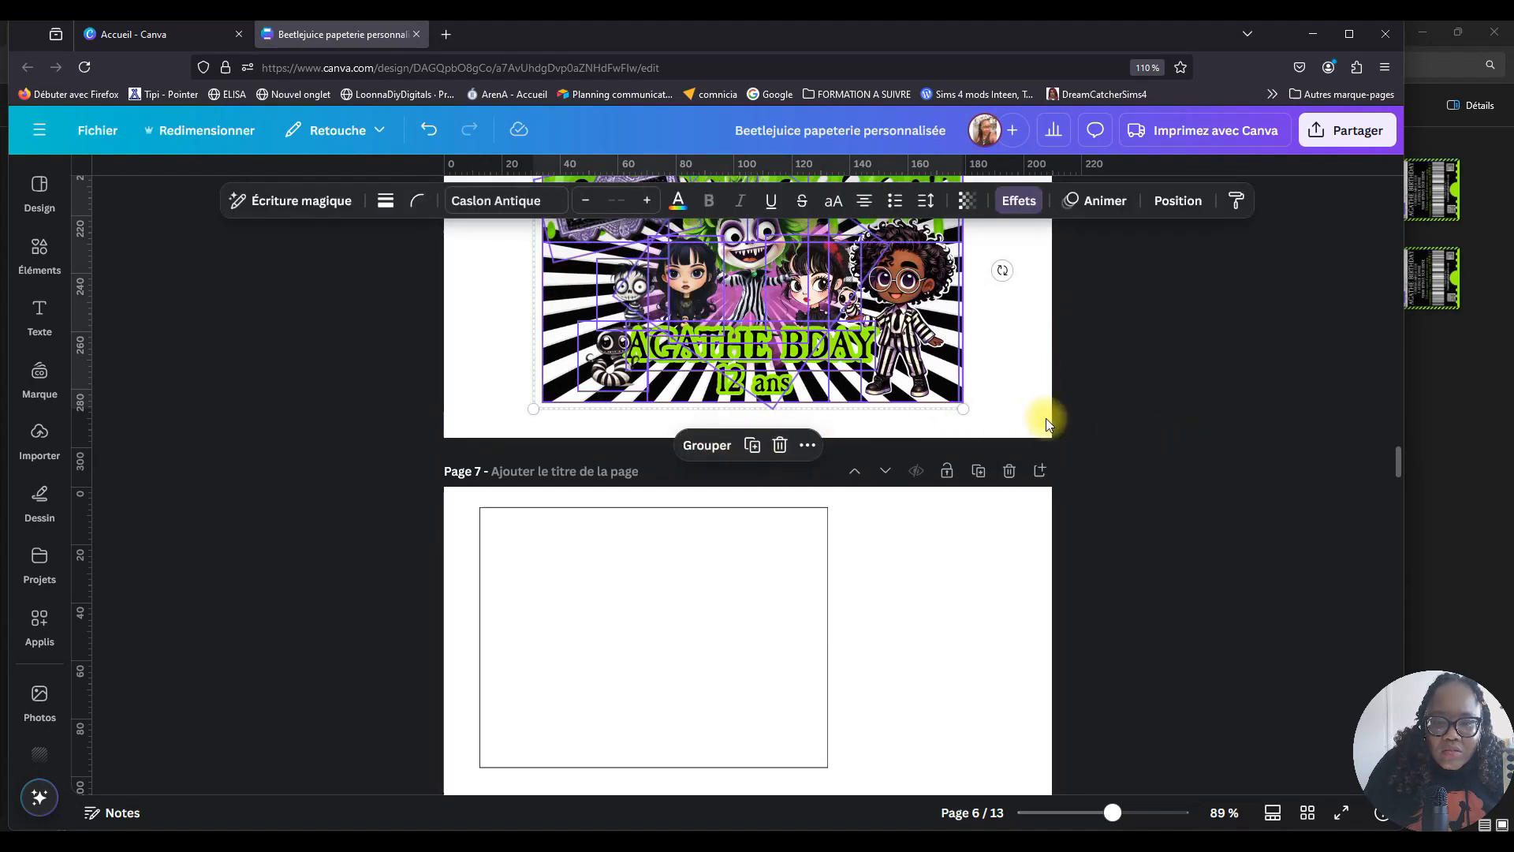
{"action": "left_click", "coordinate": [1102, 390]}
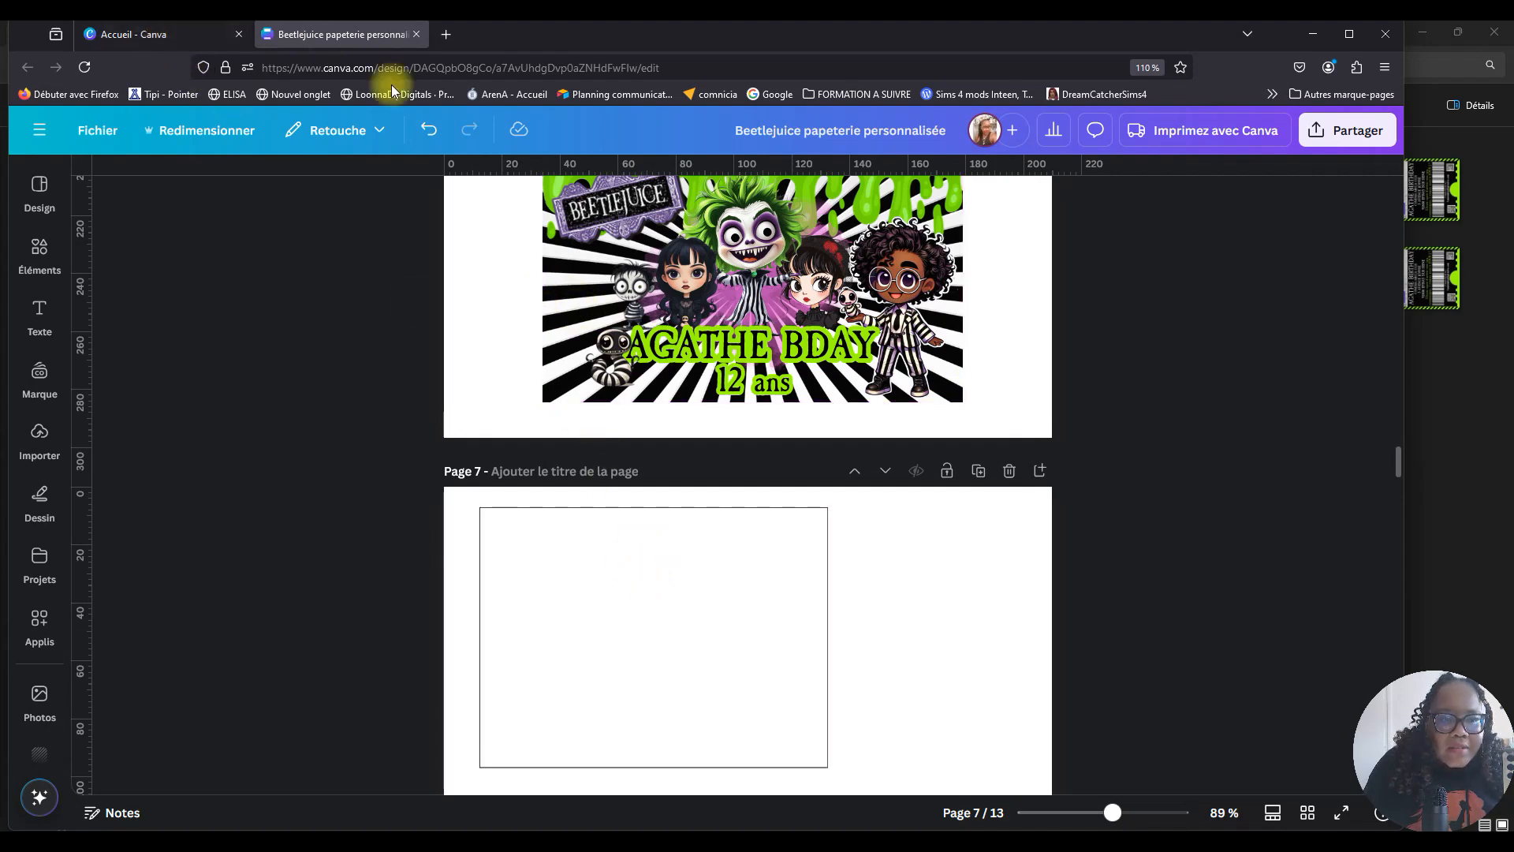
Search the elements library for "spirales".
{"action": "left_click", "coordinate": [36, 257]}
{"action": "left_click", "coordinate": [152, 192]}
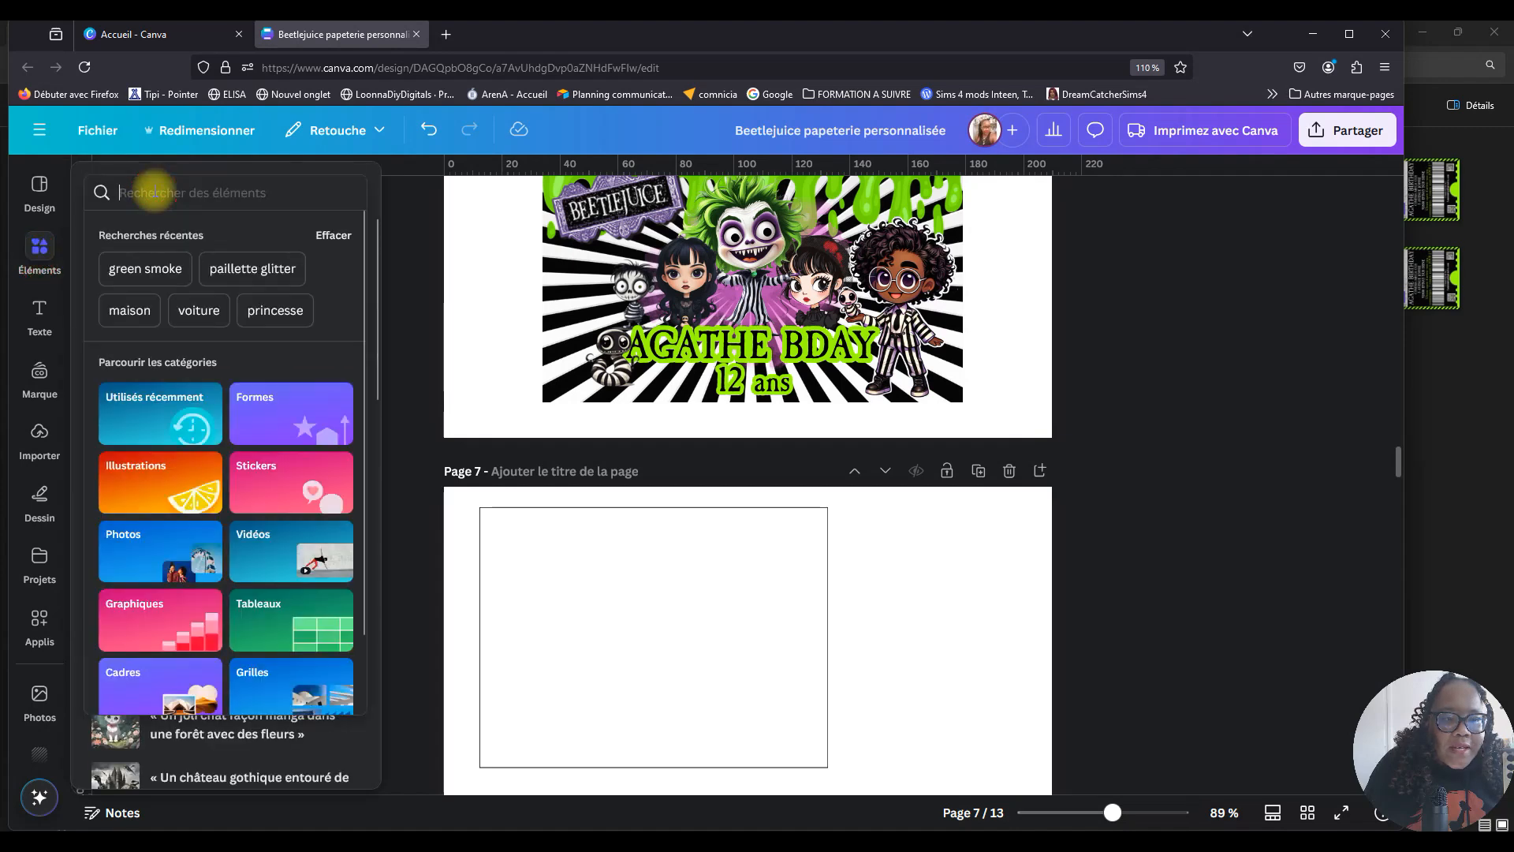
{"action": "type", "text": "spirales"}
{"action": "left_click", "coordinate": [156, 274]}
Open the "beetlejuice stickers" design and find page 85 with the black-and-white spiral background.
{"action": "left_click", "coordinate": [235, 234]}
{"action": "scroll", "coordinate": [278, 504], "scroll_direction": "down", "scroll_amount": 1}
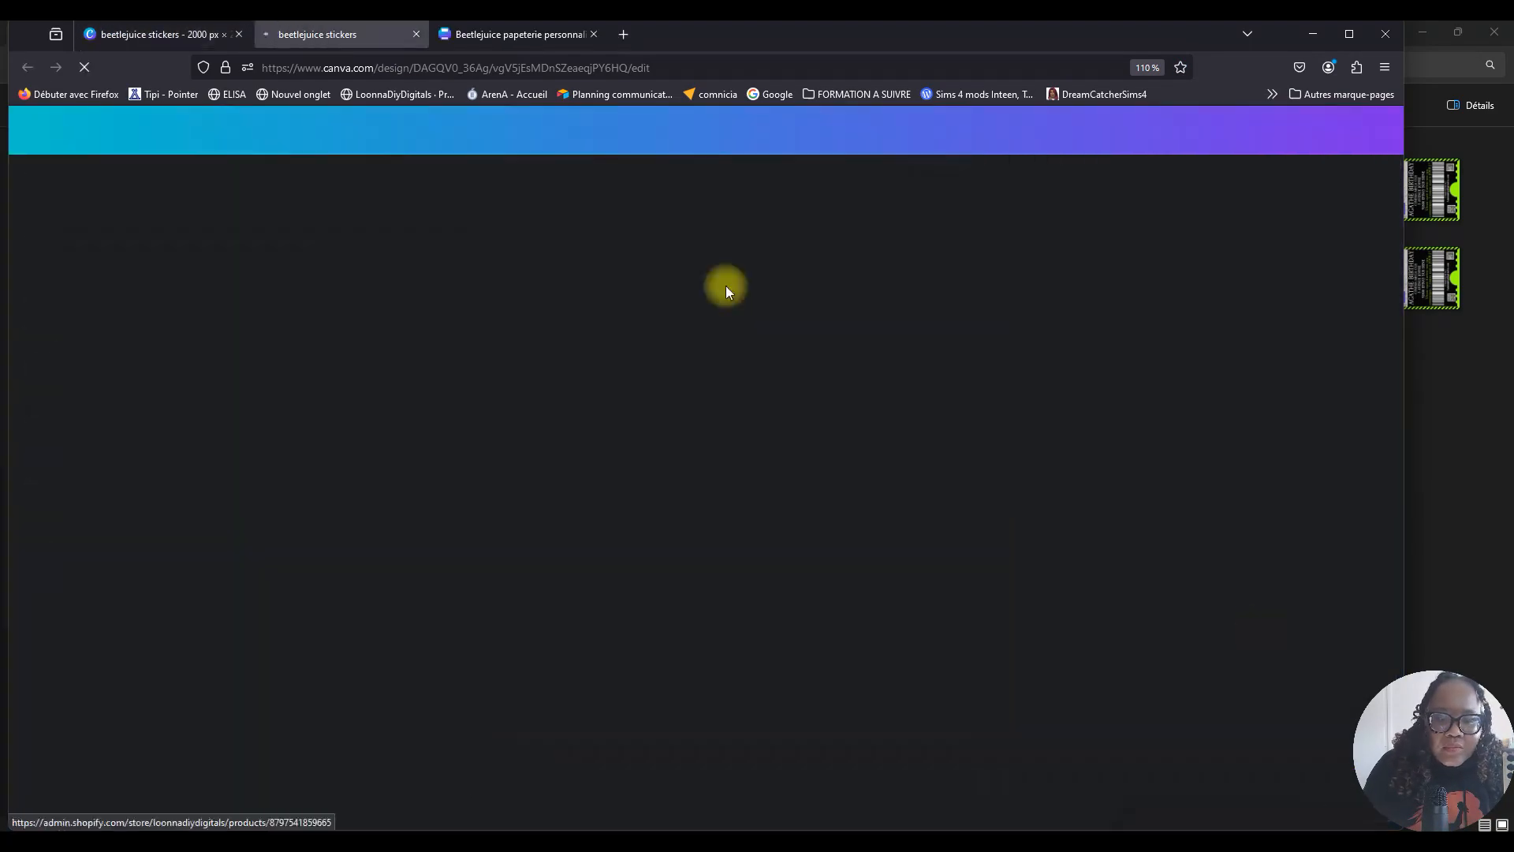
{"action": "scroll", "coordinate": [1323, 503], "scroll_direction": "down", "scroll_amount": 5}
{"action": "left_click_drag", "start_coordinate": [1072, 812], "coordinate": [1075, 812]}
{"action": "scroll", "coordinate": [1076, 613], "scroll_direction": "down", "scroll_amount": 2}
{"action": "left_click_drag", "start_coordinate": [1401, 189], "coordinate": [1400, 773]}
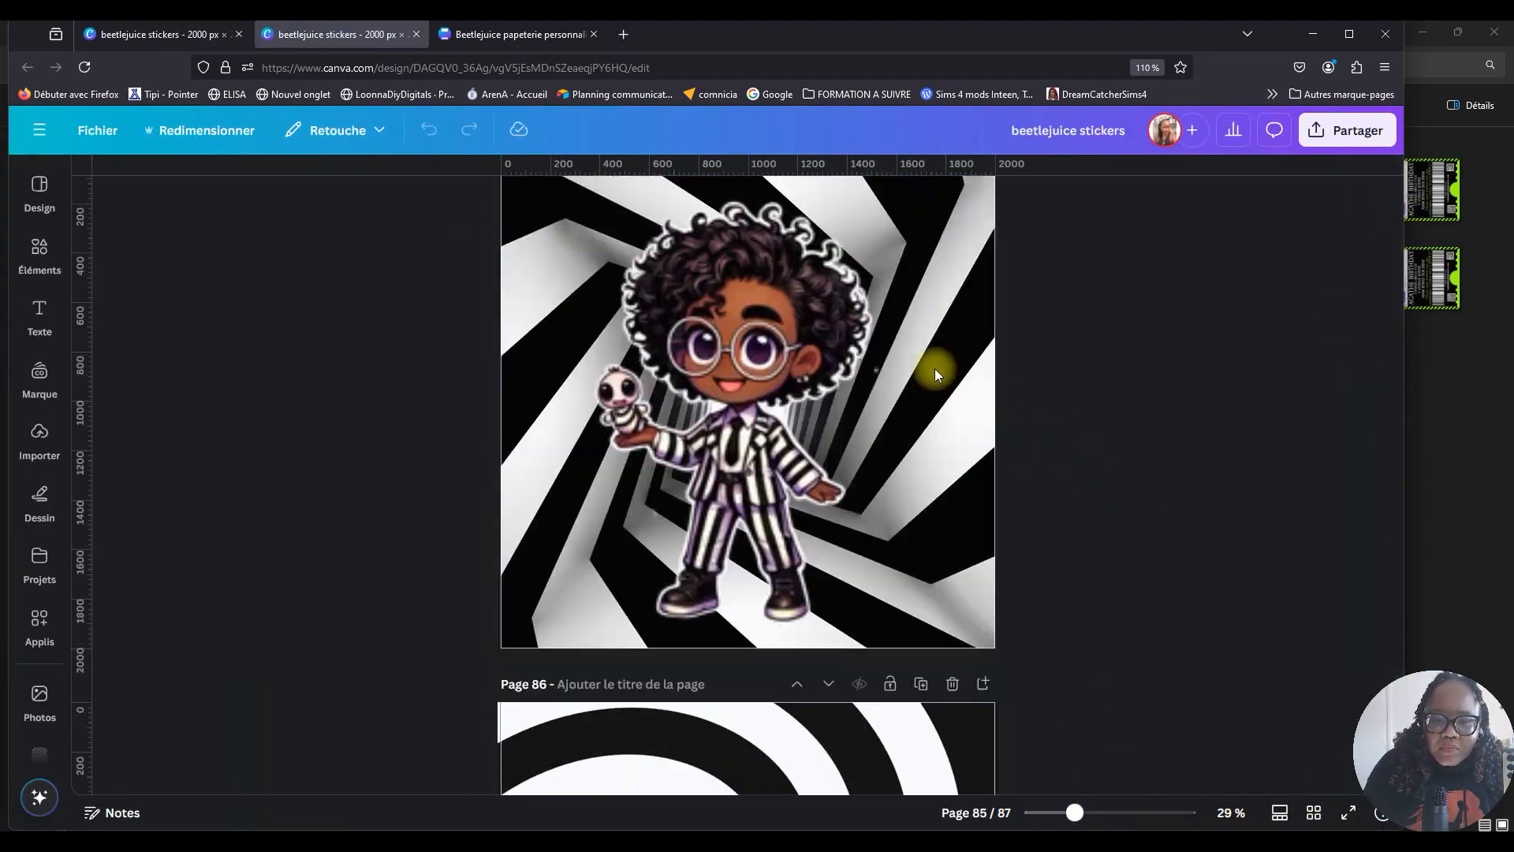
{"action": "scroll", "coordinate": [931, 347], "scroll_direction": "up", "scroll_amount": 2}
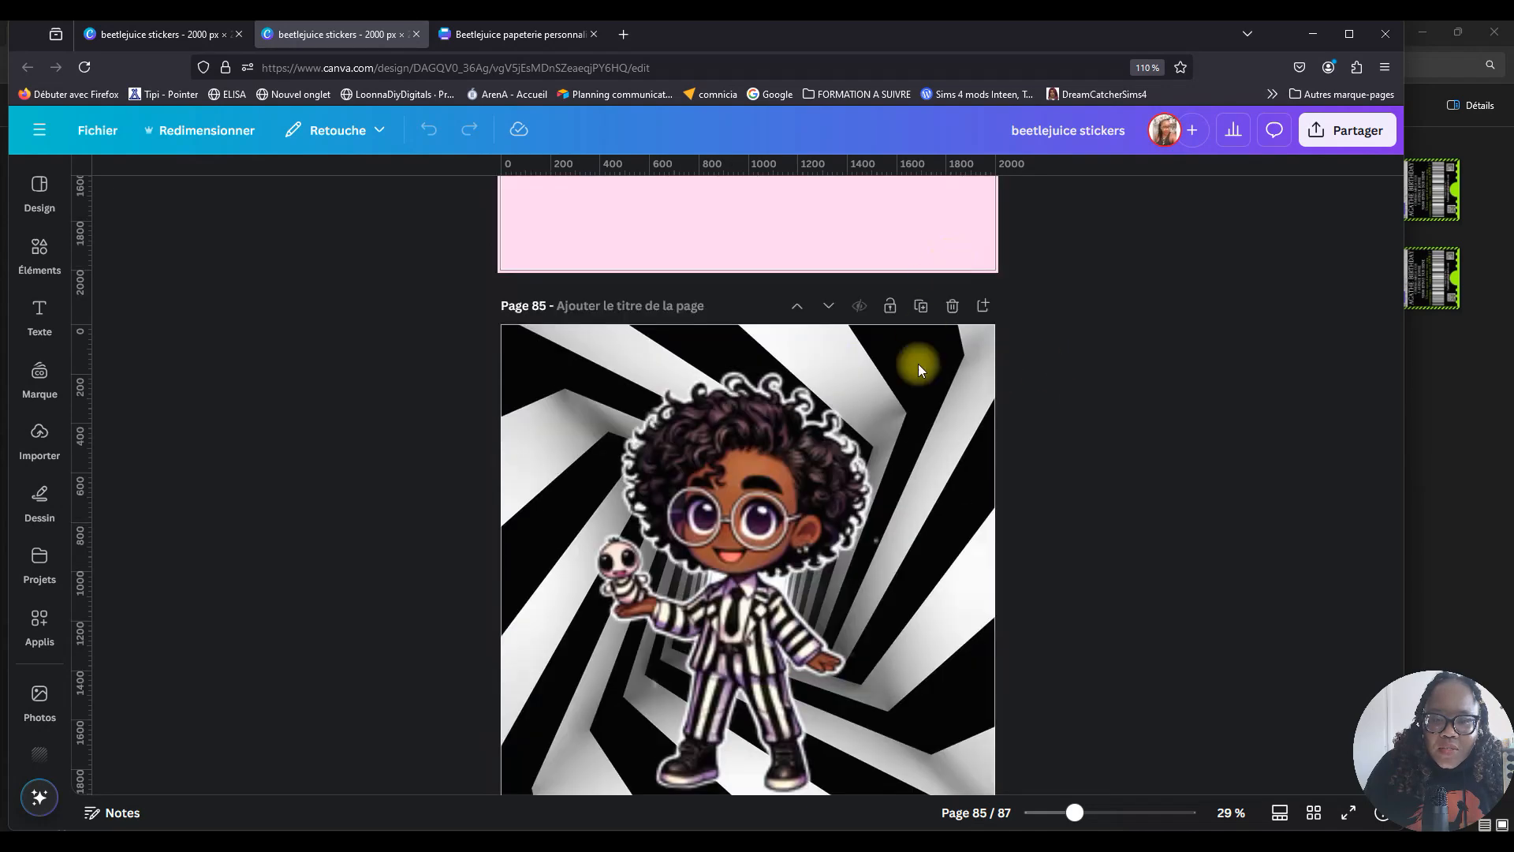
Detach and copy the black-and-white spiral image on page 85, and set it back as the page background.
{"action": "right_click", "coordinate": [925, 427]}
{"action": "left_click", "coordinate": [1003, 716]}
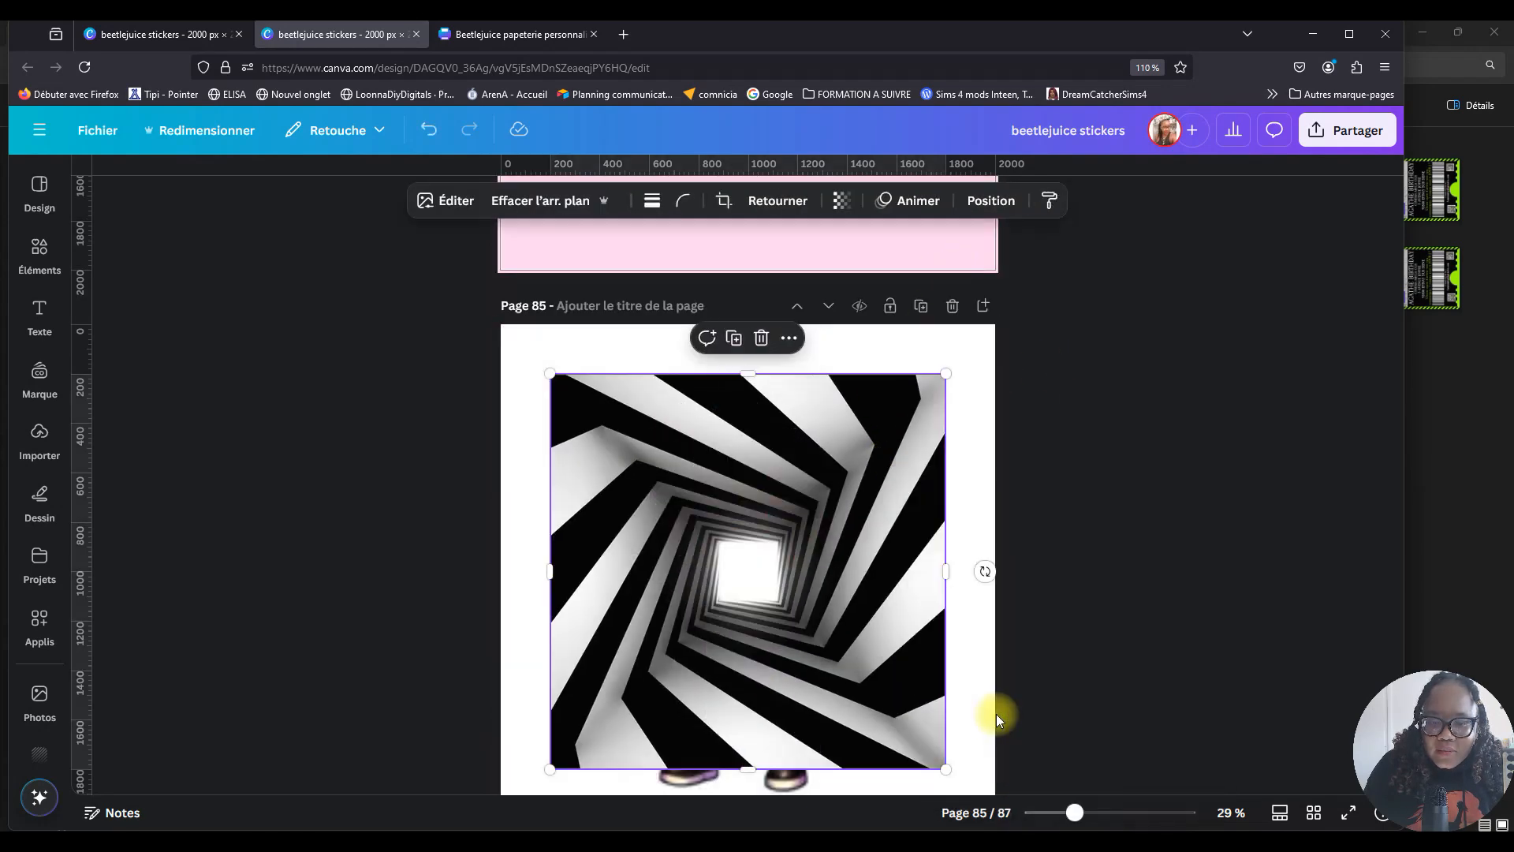
{"action": "right_click", "coordinate": [787, 457]}
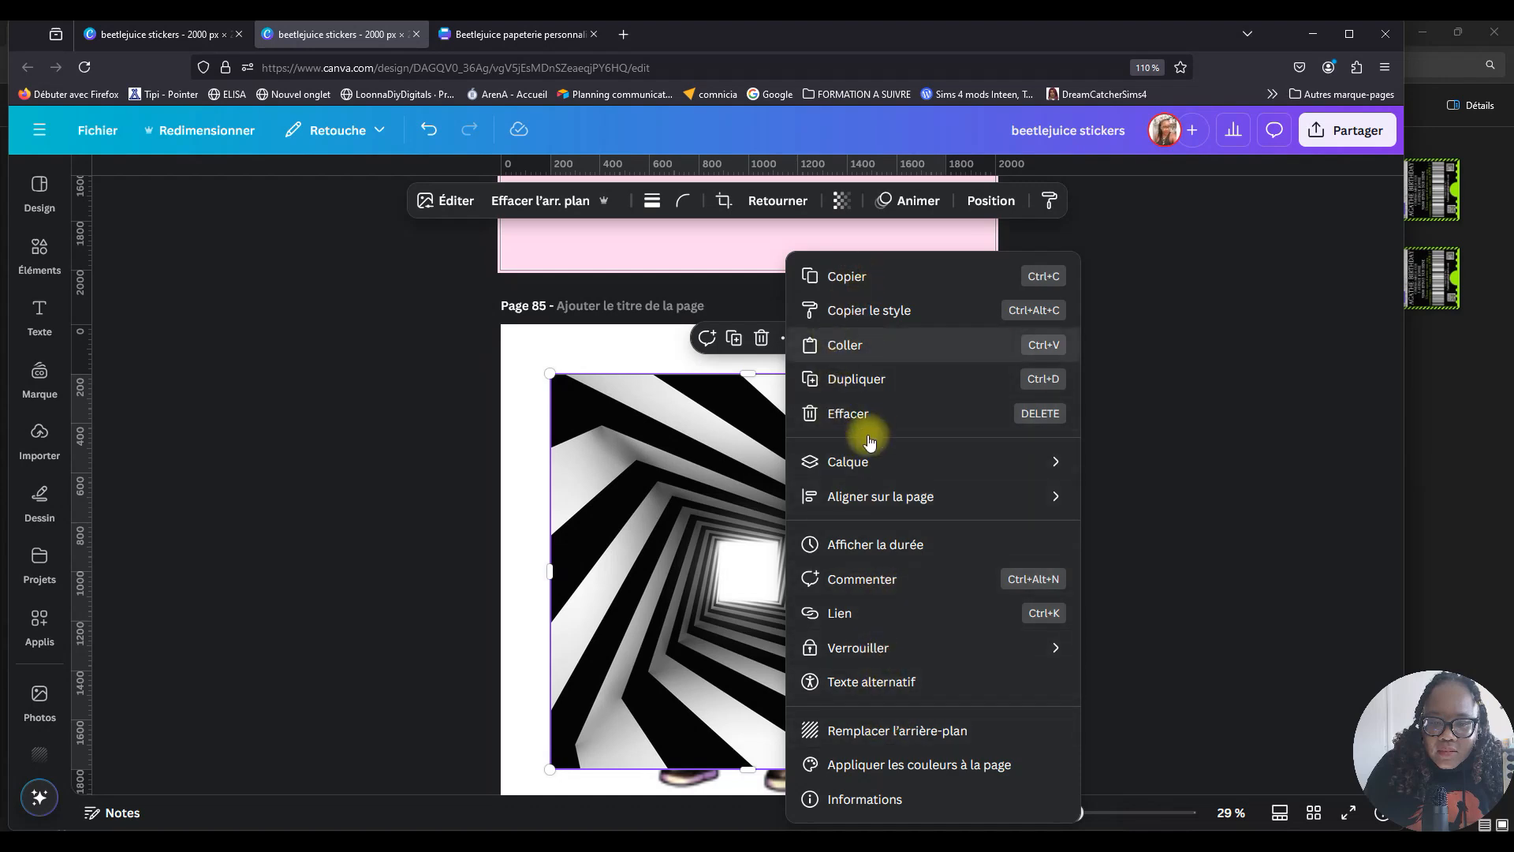
{"action": "left_click", "coordinate": [912, 429]}
{"action": "right_click", "coordinate": [906, 429]}
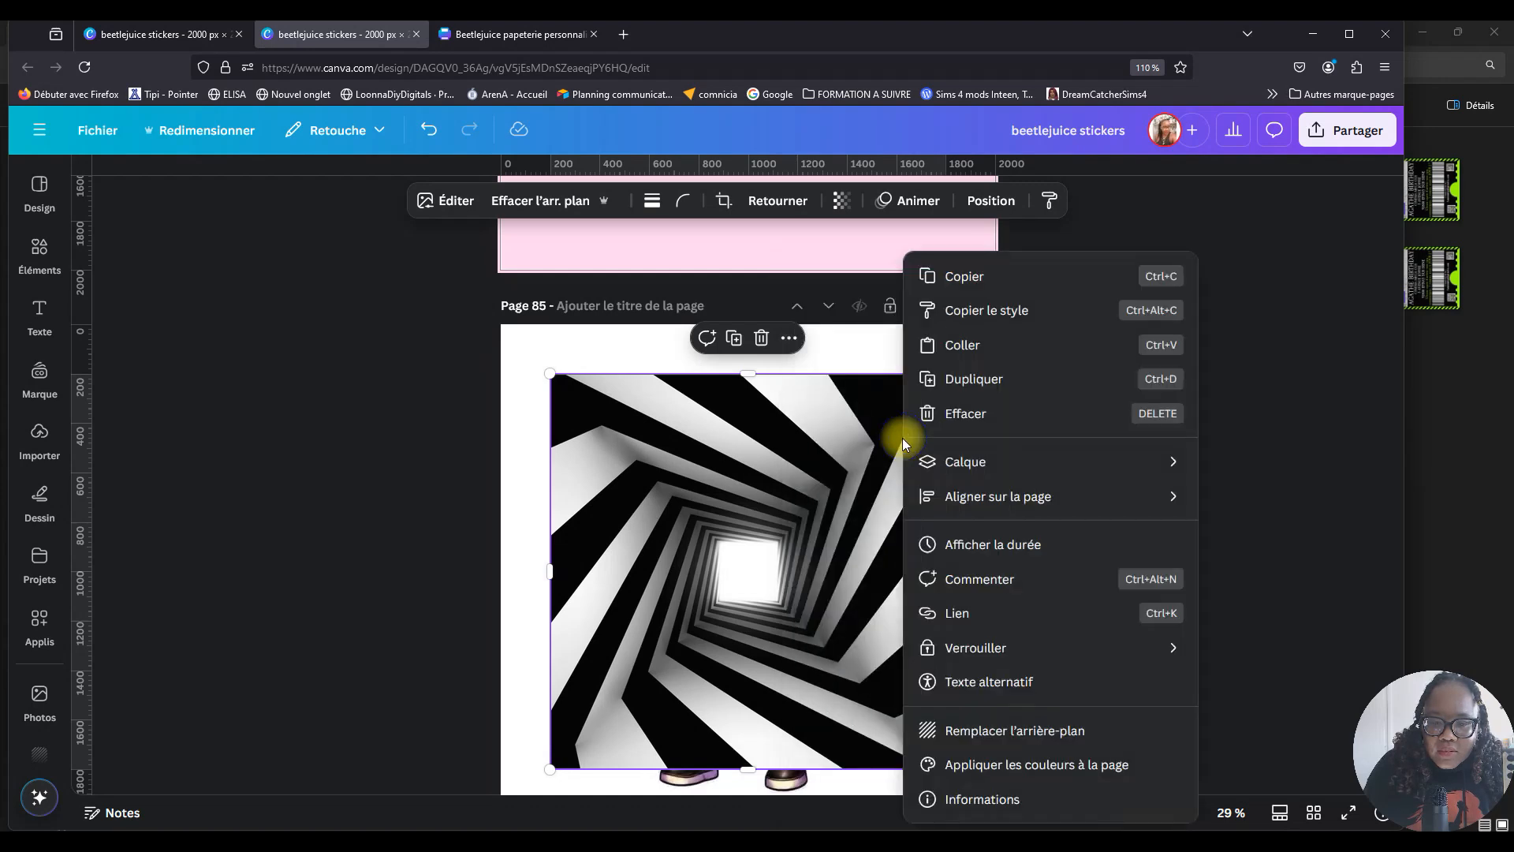
{"action": "left_click", "coordinate": [1021, 729]}
Paste the spiral image onto page 7 of the "Beetlejuice papeterie personnalisé" design, shrink it to the label frame's height and place it over the frame.
{"action": "left_click", "coordinate": [475, 34]}
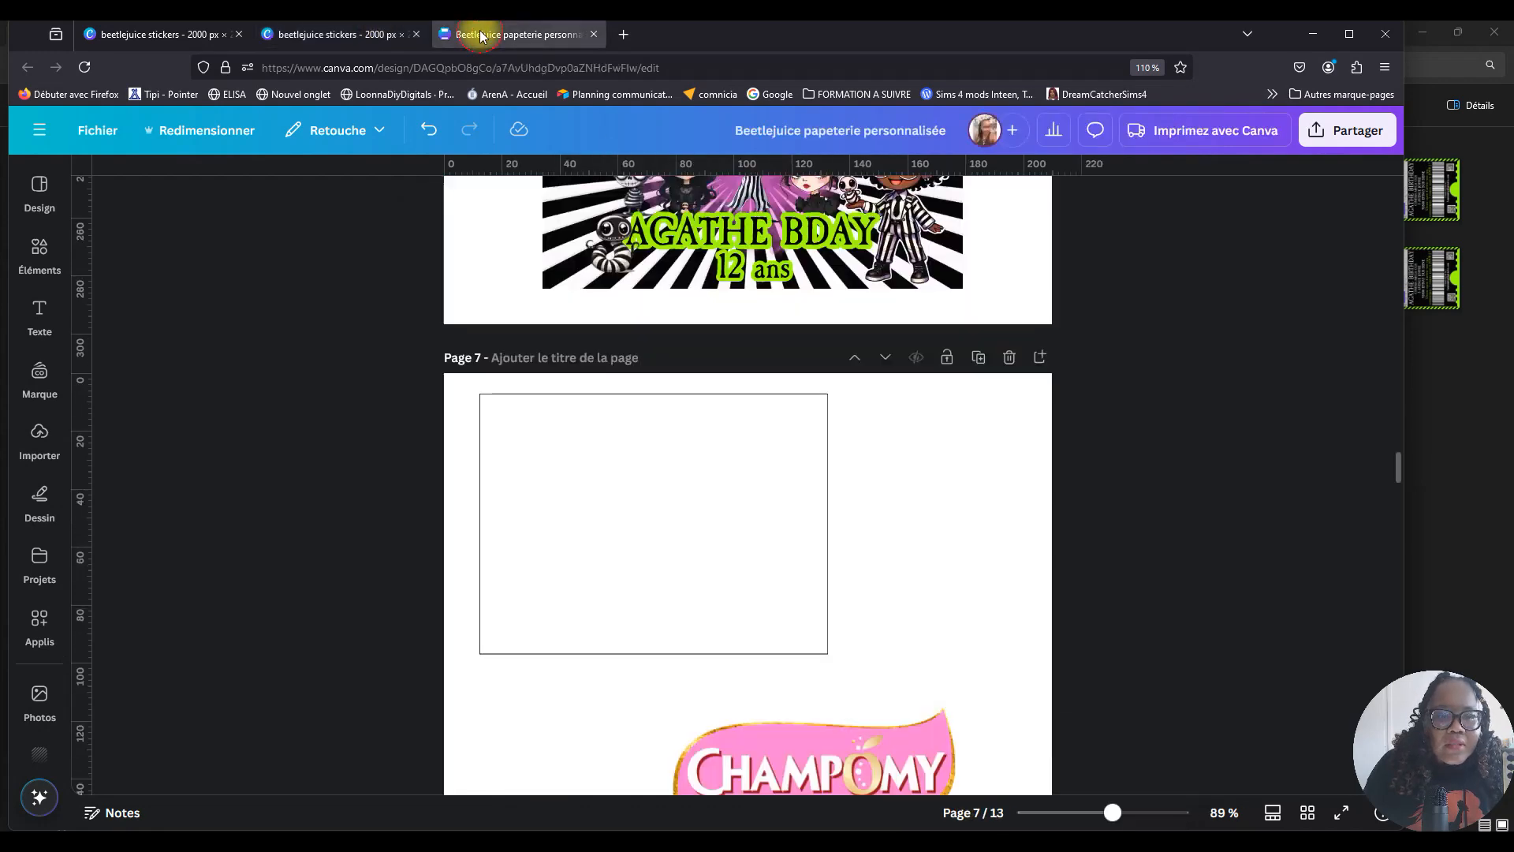
{"action": "left_click", "coordinate": [867, 572]}
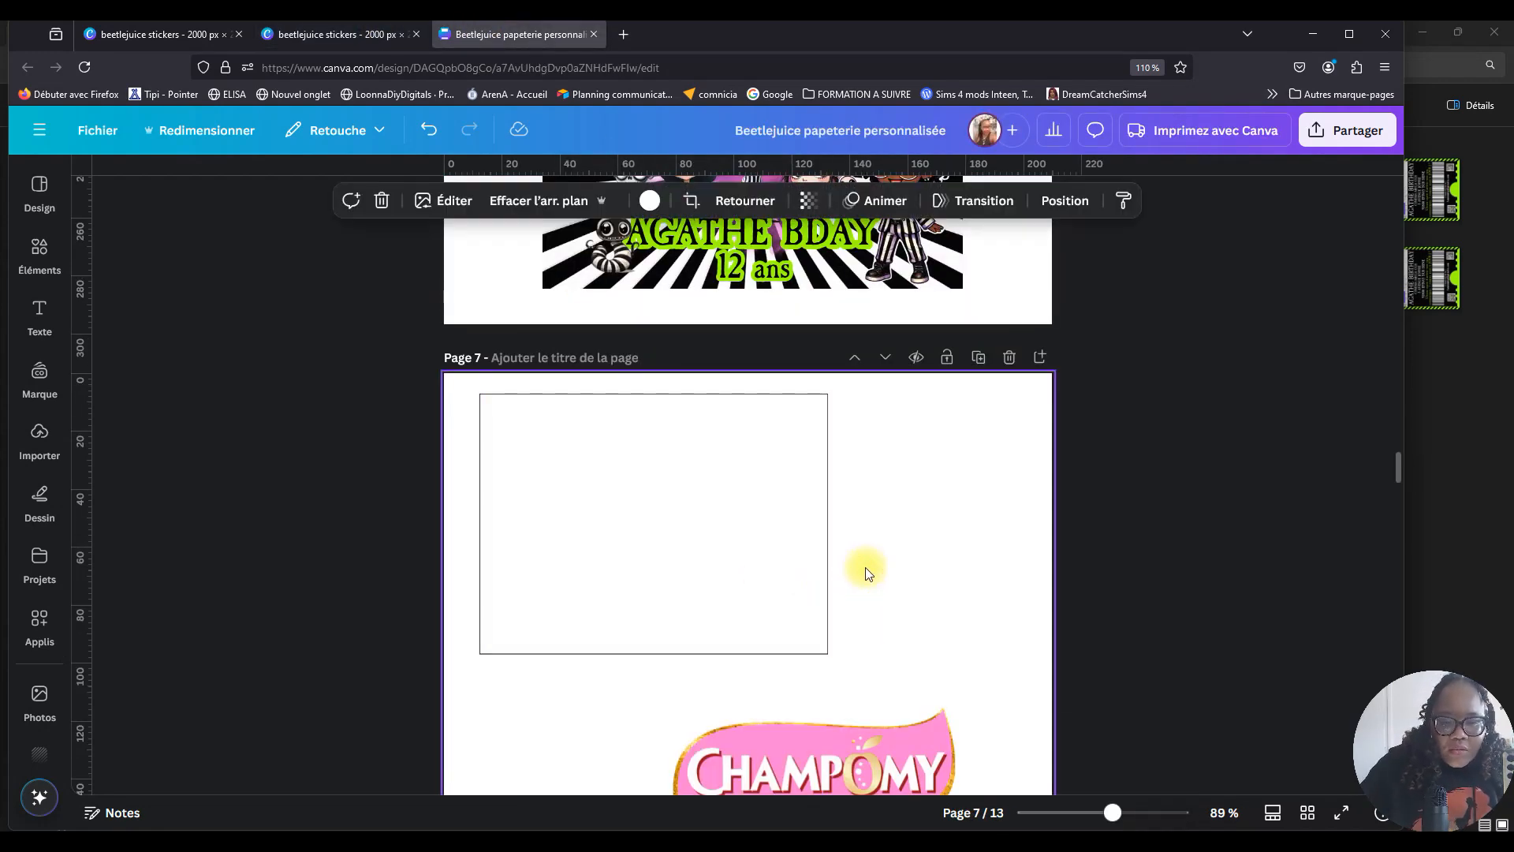
{"action": "key", "text": "ctrl+v"}
{"action": "scroll", "coordinate": [1148, 410], "scroll_direction": "down", "scroll_amount": 3}
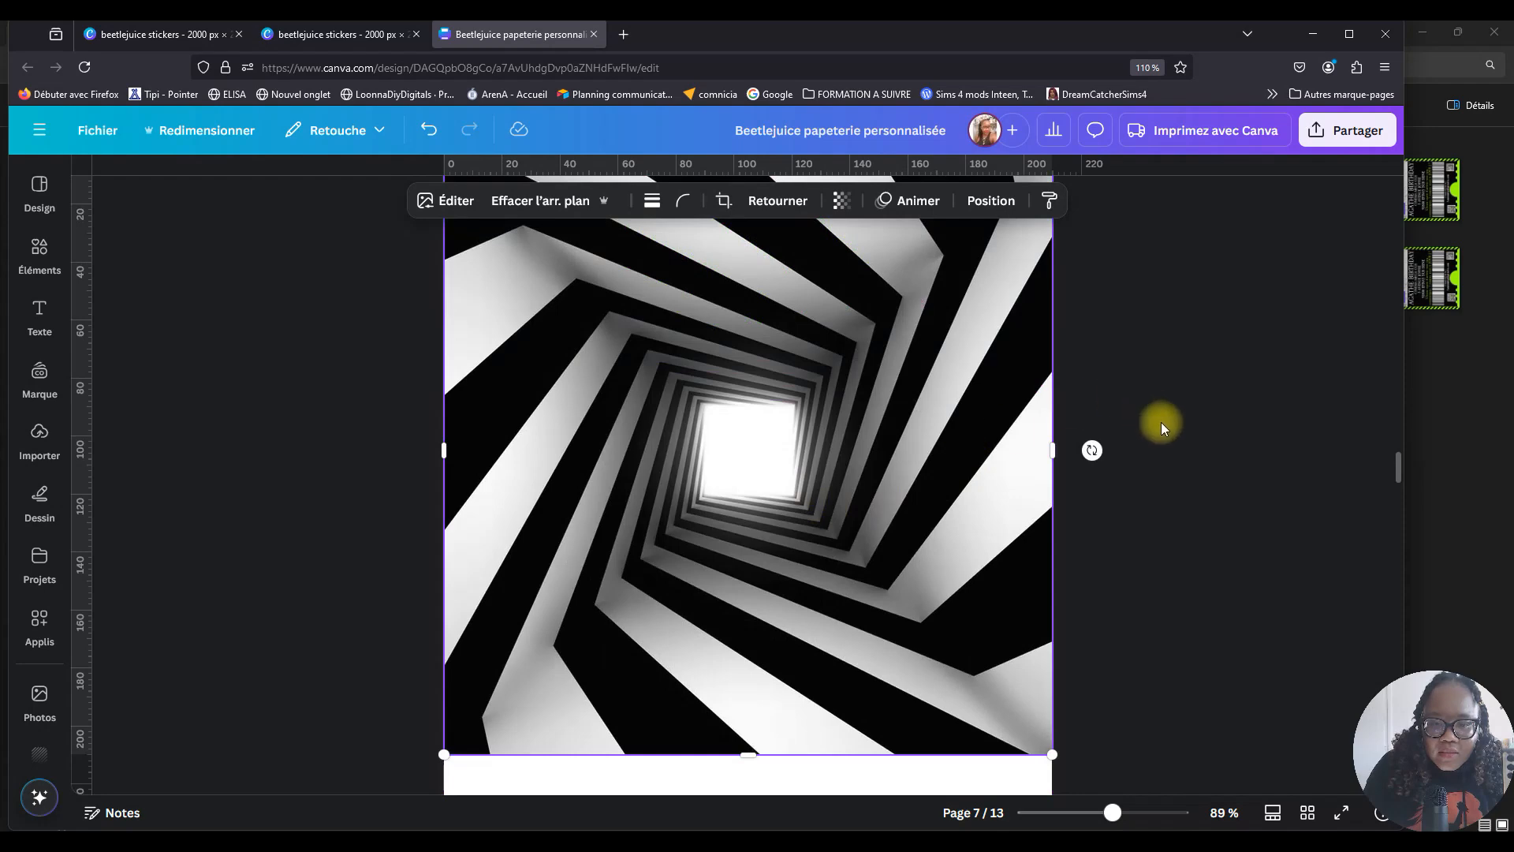
{"action": "left_click_drag", "start_coordinate": [1052, 753], "coordinate": [785, 346]}
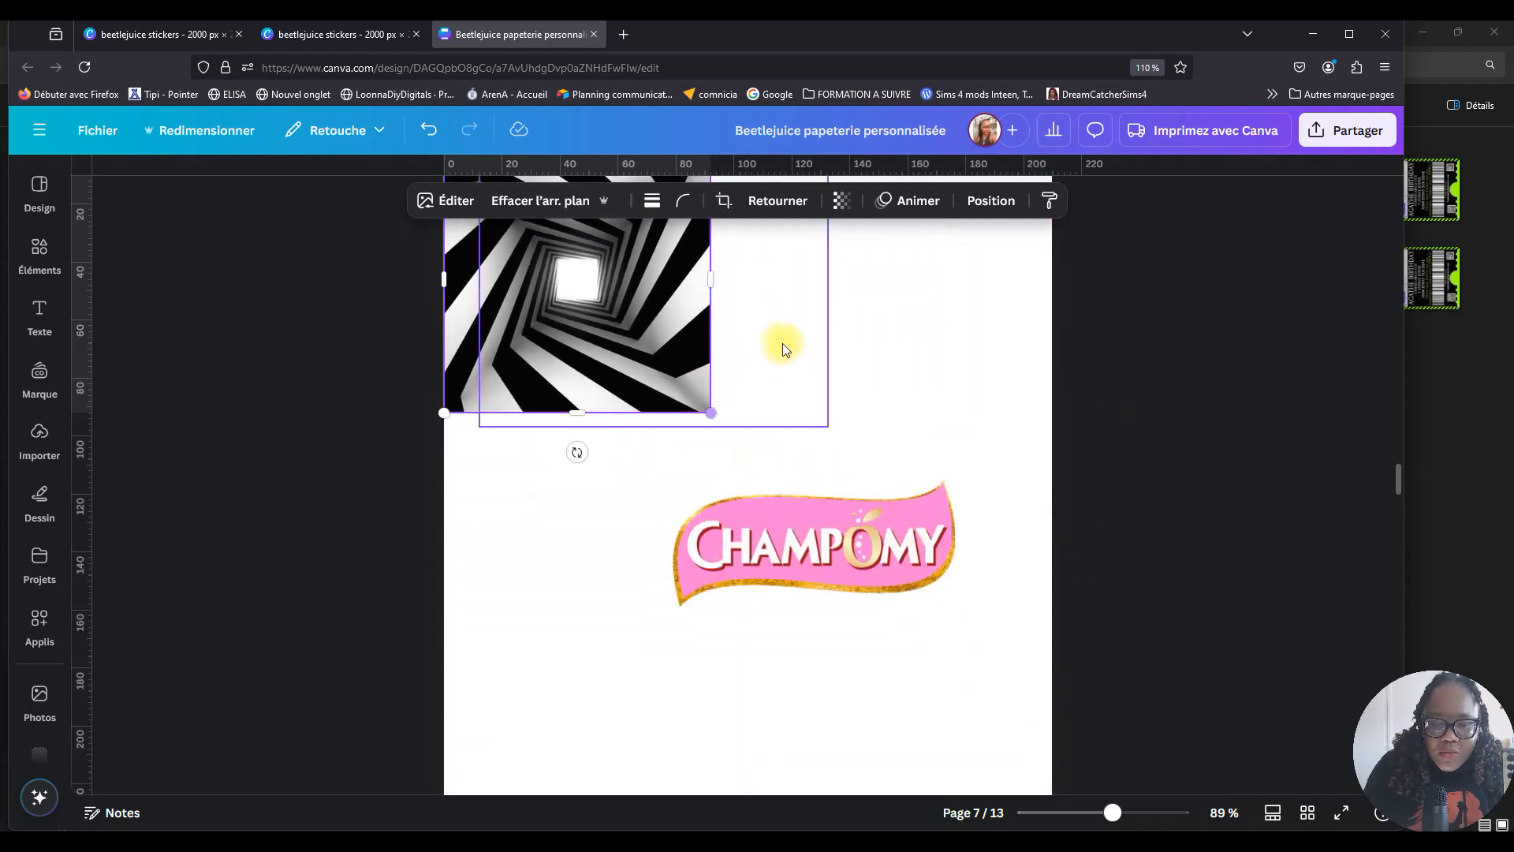
{"action": "scroll", "coordinate": [784, 347], "scroll_direction": "up", "scroll_amount": 3}
{"action": "left_click_drag", "start_coordinate": [604, 573], "coordinate": [645, 591]}
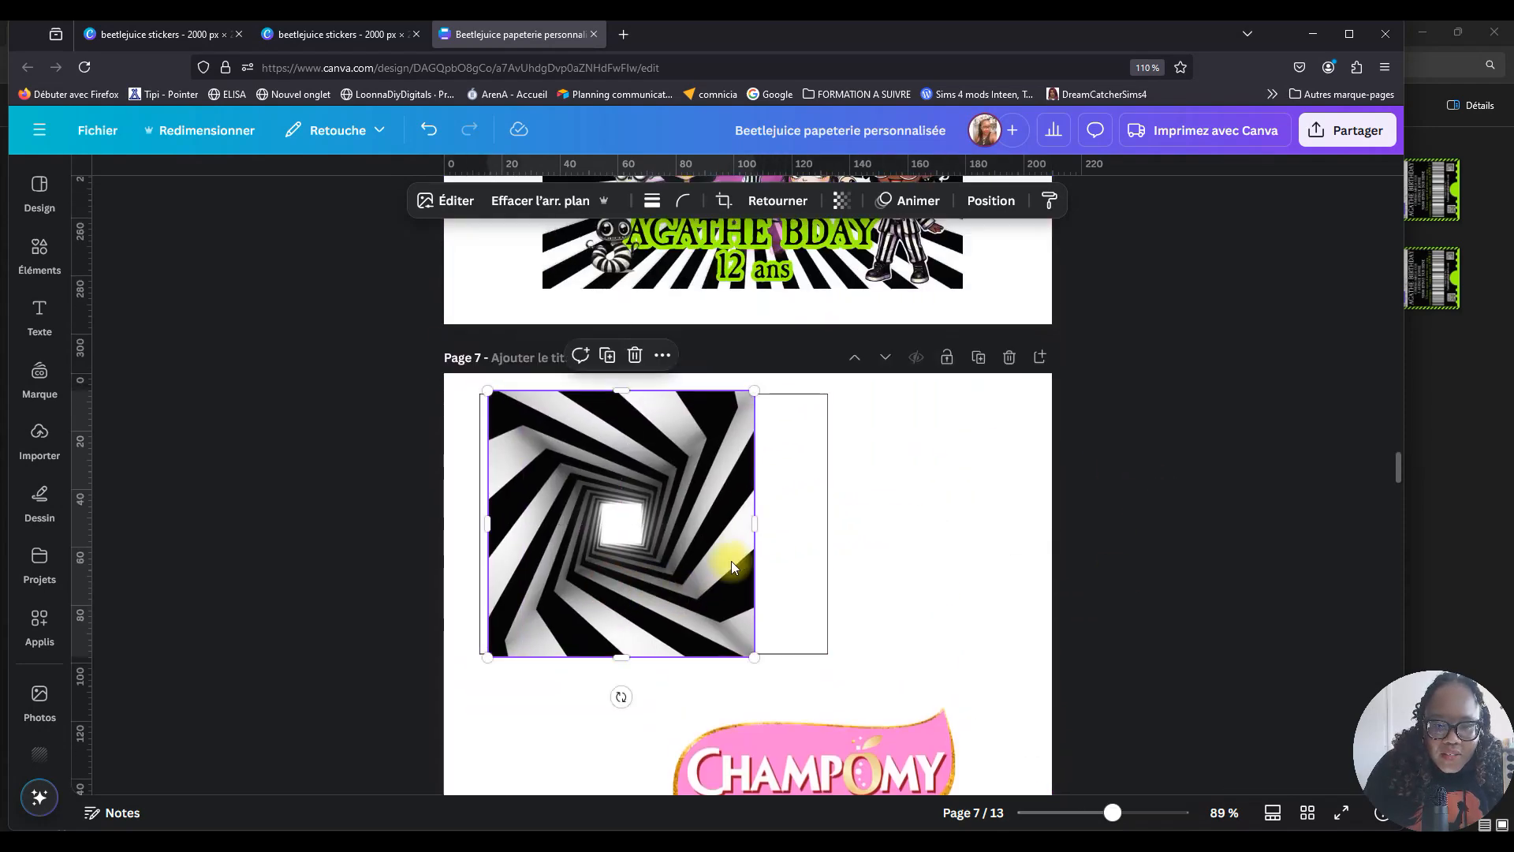
Align the spiral image with the label frame's upper-left corner and adjust its width and height to fill the whole frame.
{"action": "left_click_drag", "start_coordinate": [755, 523], "coordinate": [815, 522]}
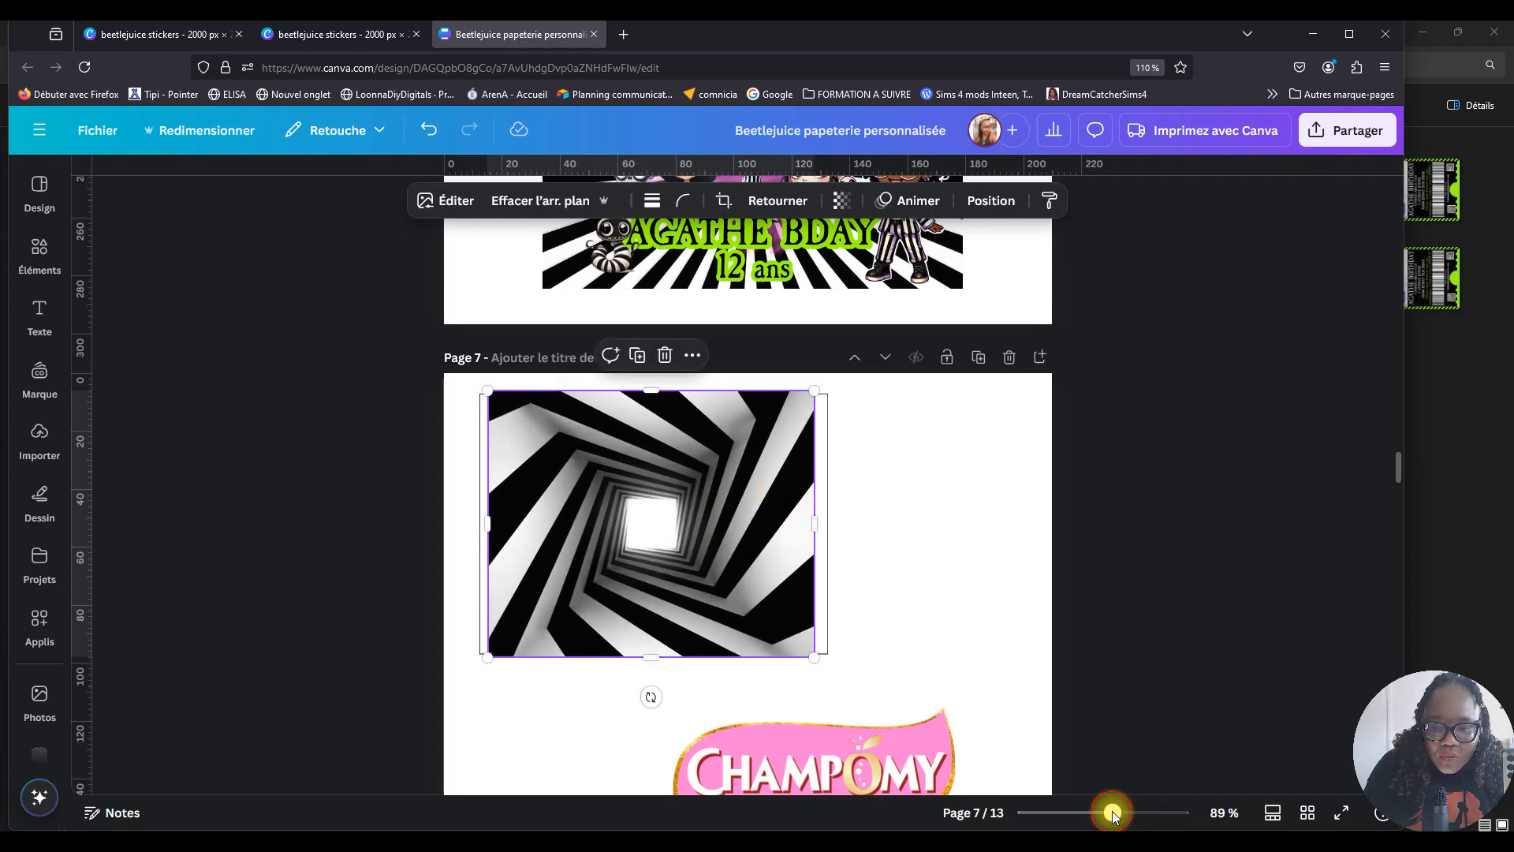
{"action": "left_click_drag", "start_coordinate": [659, 471], "coordinate": [649, 474]}
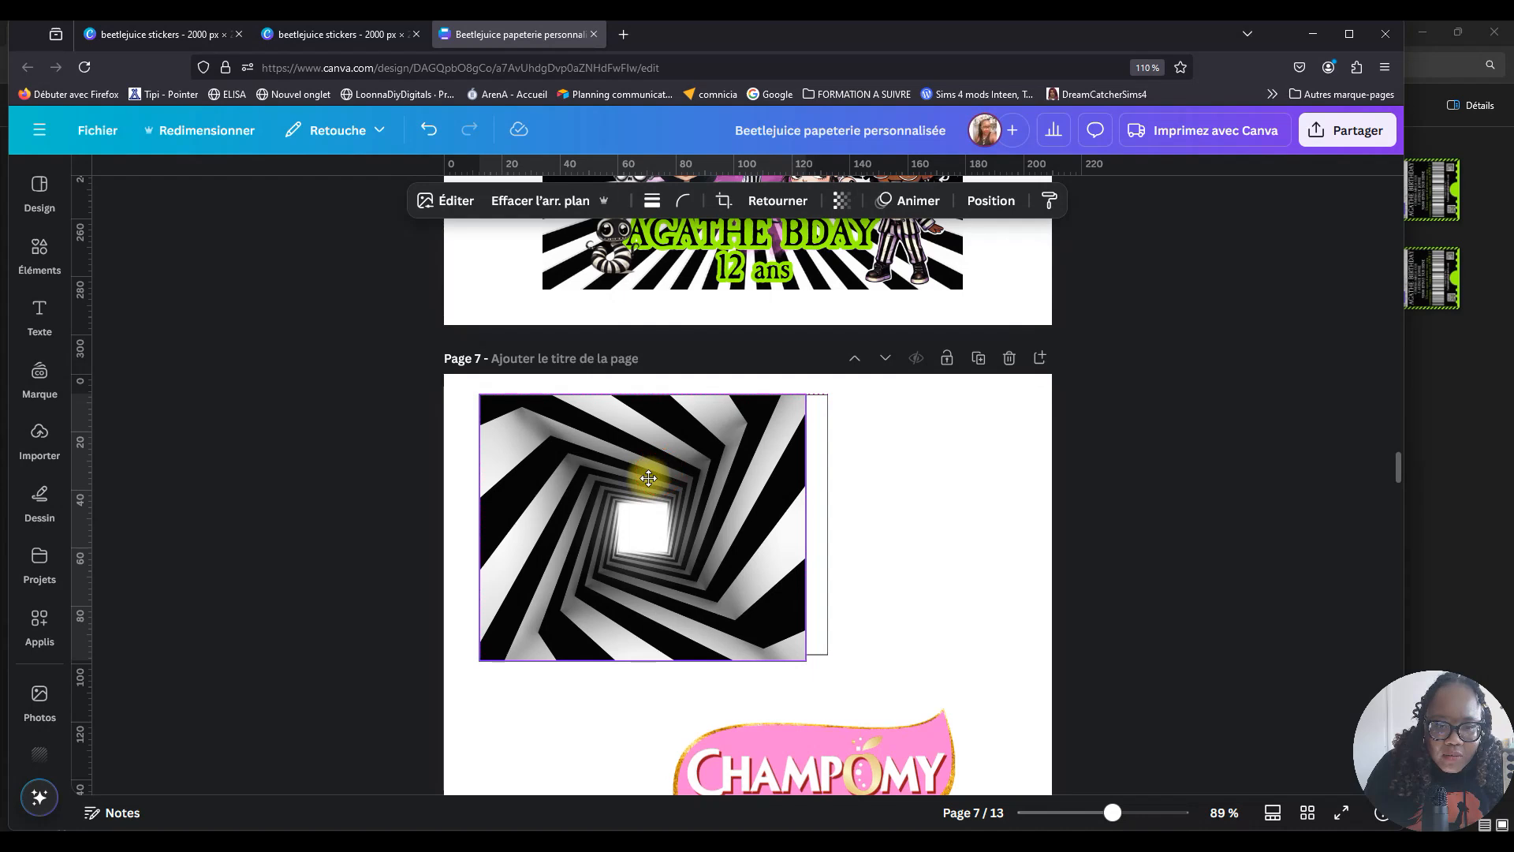
{"action": "left_click_drag", "start_coordinate": [803, 525], "coordinate": [828, 525]}
{"action": "mouse_move", "coordinate": [657, 657]}
{"action": "left_mouse_down"}
{"action": "mouse_move", "coordinate": [652, 625]}
{"action": "mouse_move", "coordinate": [658, 654]}
{"action": "left_mouse_up"}
{"action": "left_click_drag", "start_coordinate": [1115, 817], "coordinate": [1120, 817]}
Add the light green Champomy logo from the "Champomy Logos" project folder to page 7.
{"action": "left_click", "coordinate": [36, 438]}
{"action": "left_click", "coordinate": [39, 376]}
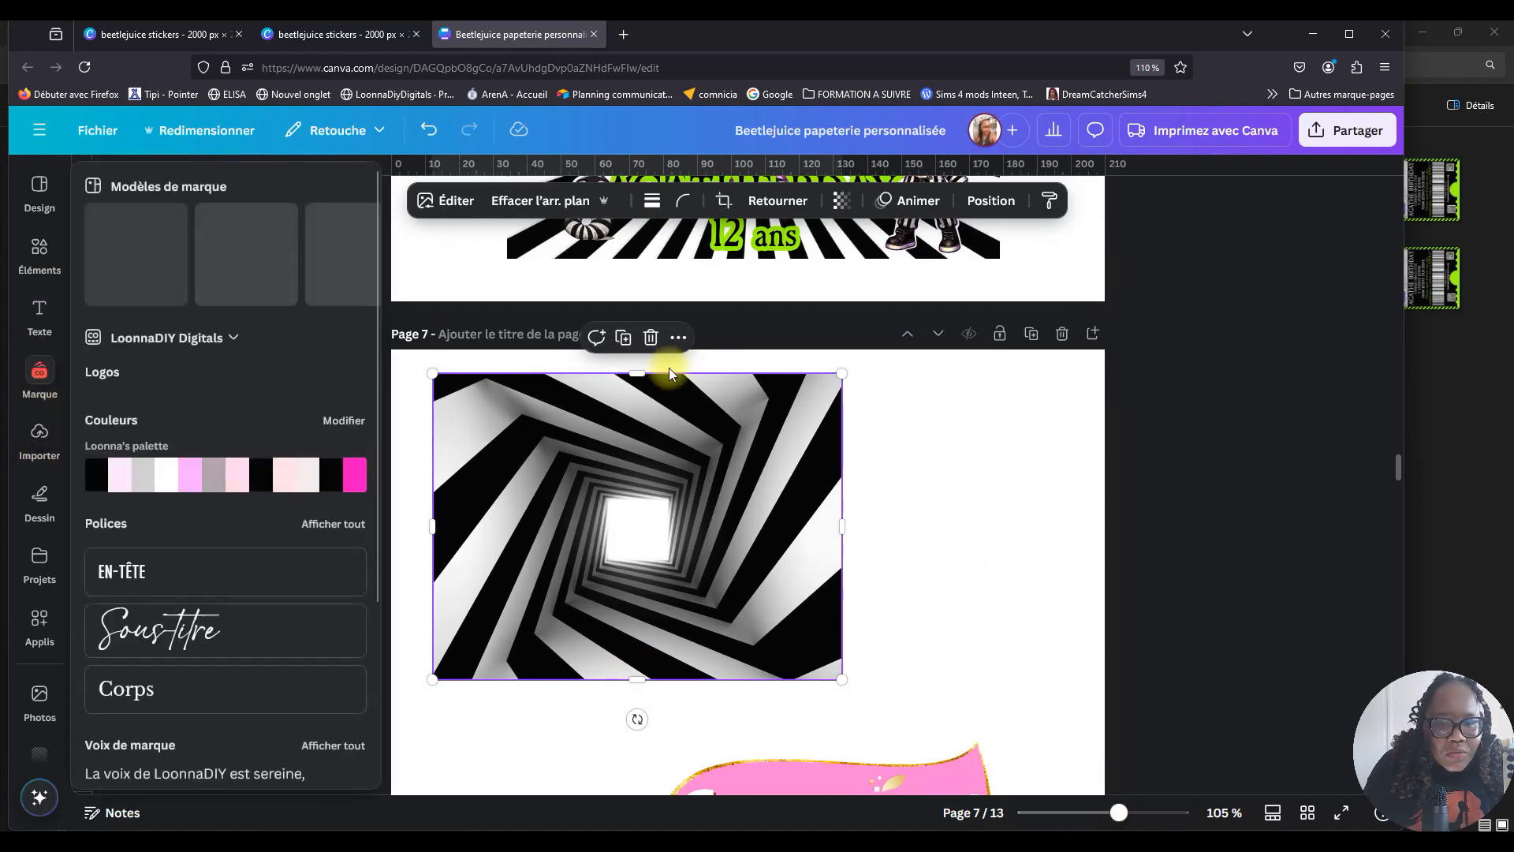
{"action": "left_click", "coordinate": [861, 540]}
{"action": "scroll", "coordinate": [856, 452], "scroll_direction": "down", "scroll_amount": 3}
{"action": "scroll", "coordinate": [853, 454], "scroll_direction": "up", "scroll_amount": 2}
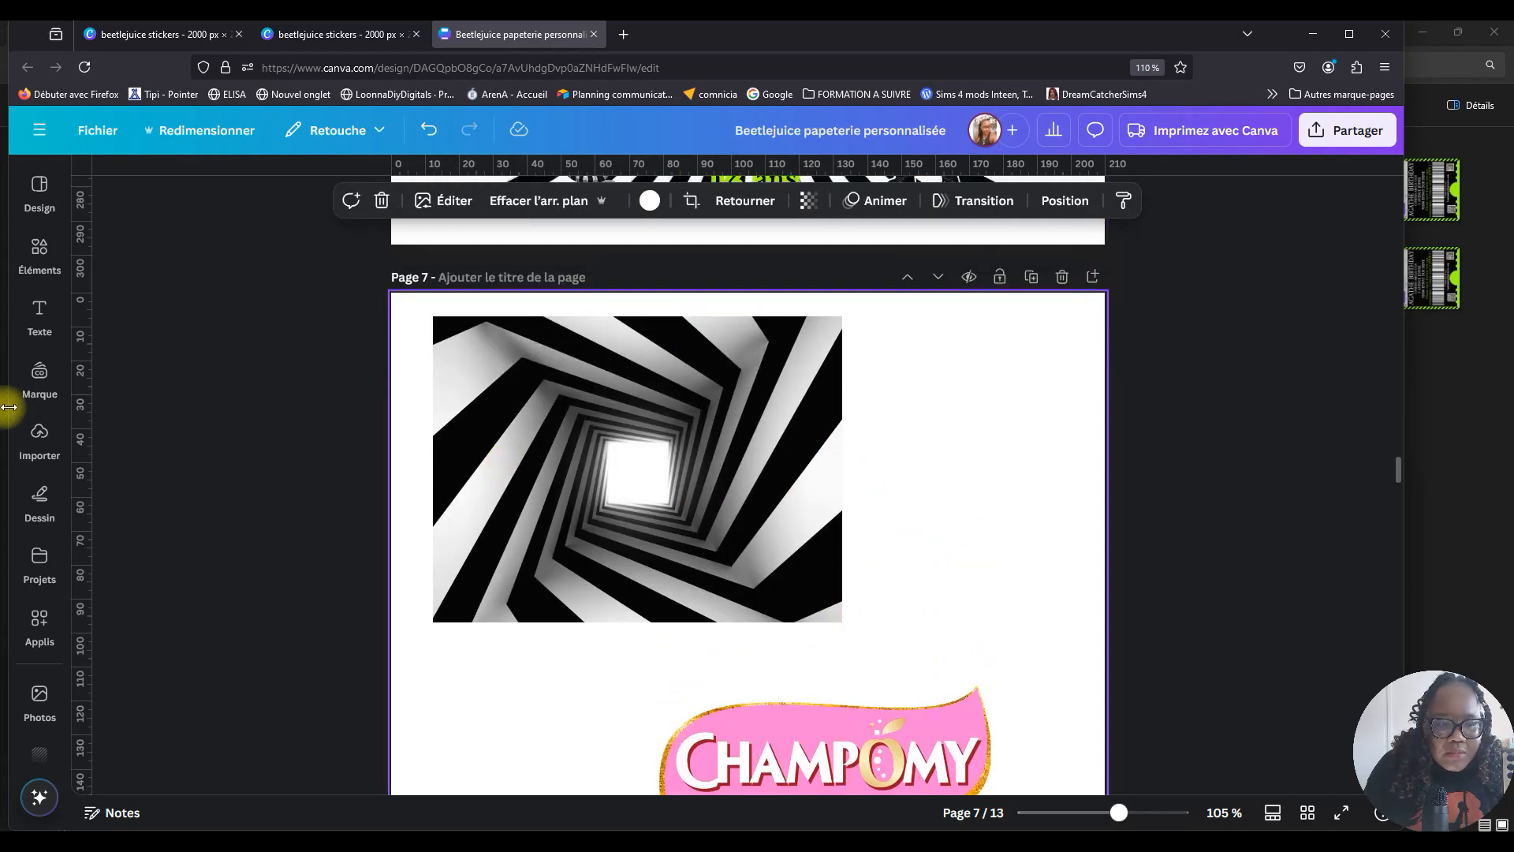
{"action": "left_click", "coordinate": [40, 251]}
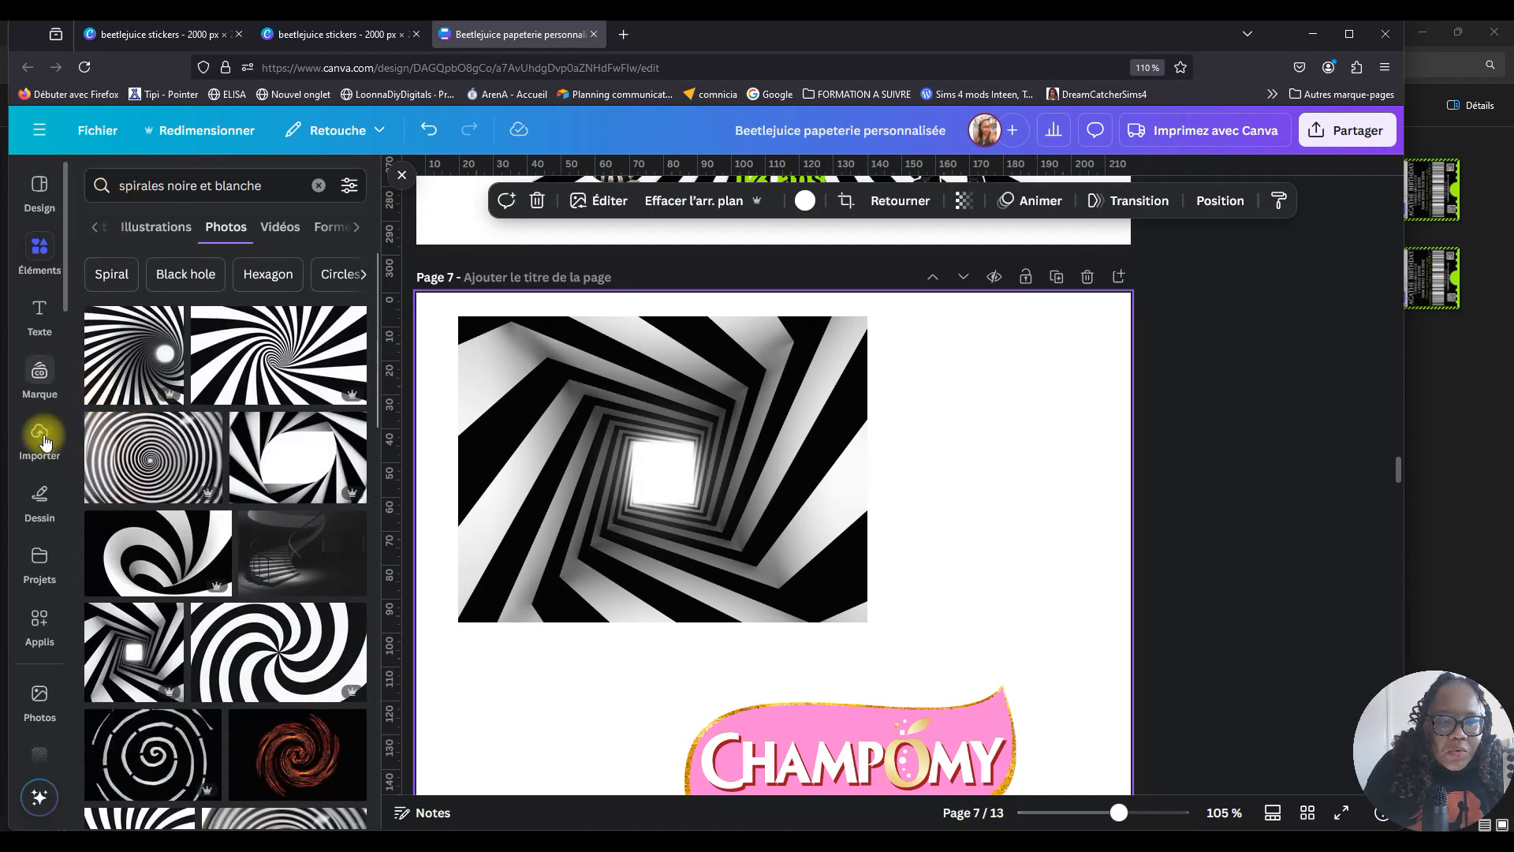
{"action": "left_click", "coordinate": [38, 559]}
{"action": "scroll", "coordinate": [254, 455], "scroll_direction": "down", "scroll_amount": 6}
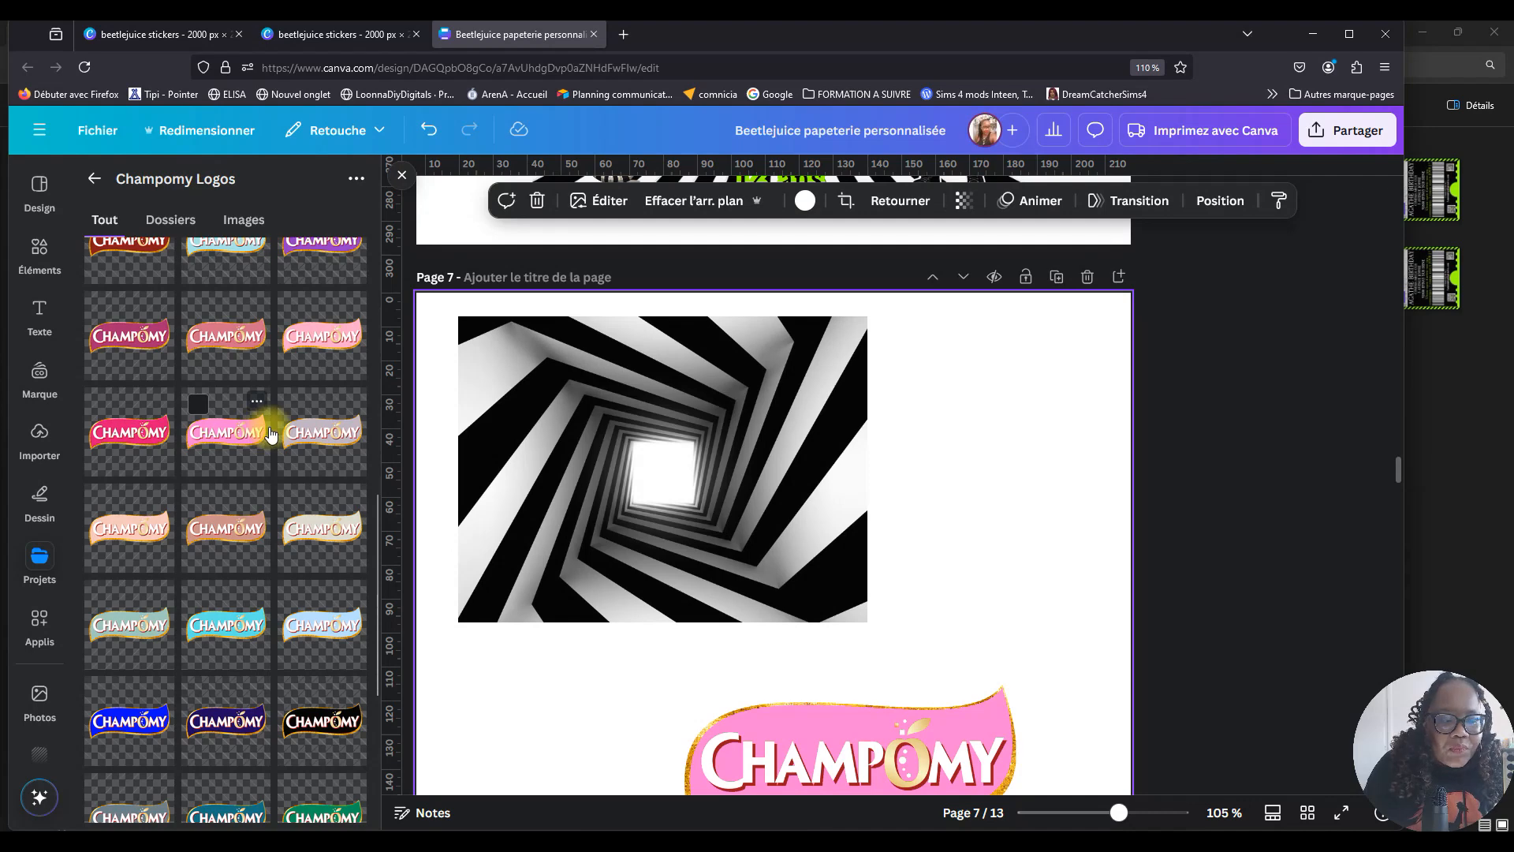
{"action": "scroll", "coordinate": [252, 410], "scroll_direction": "down", "scroll_amount": 4}
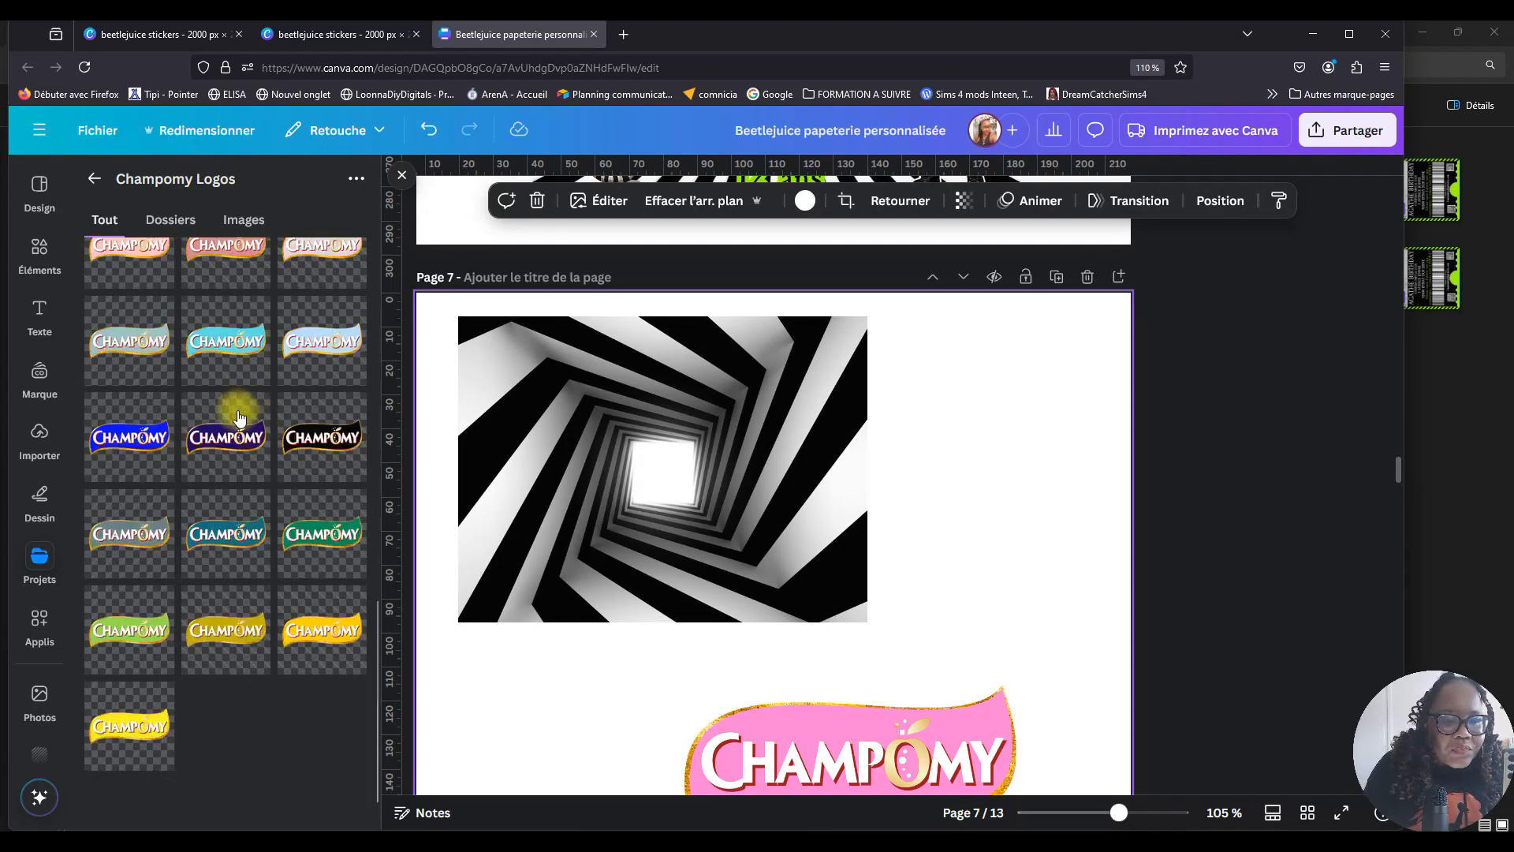
{"action": "left_click_drag", "start_coordinate": [130, 615], "coordinate": [802, 684]}
{"action": "left_click", "coordinate": [969, 492]}
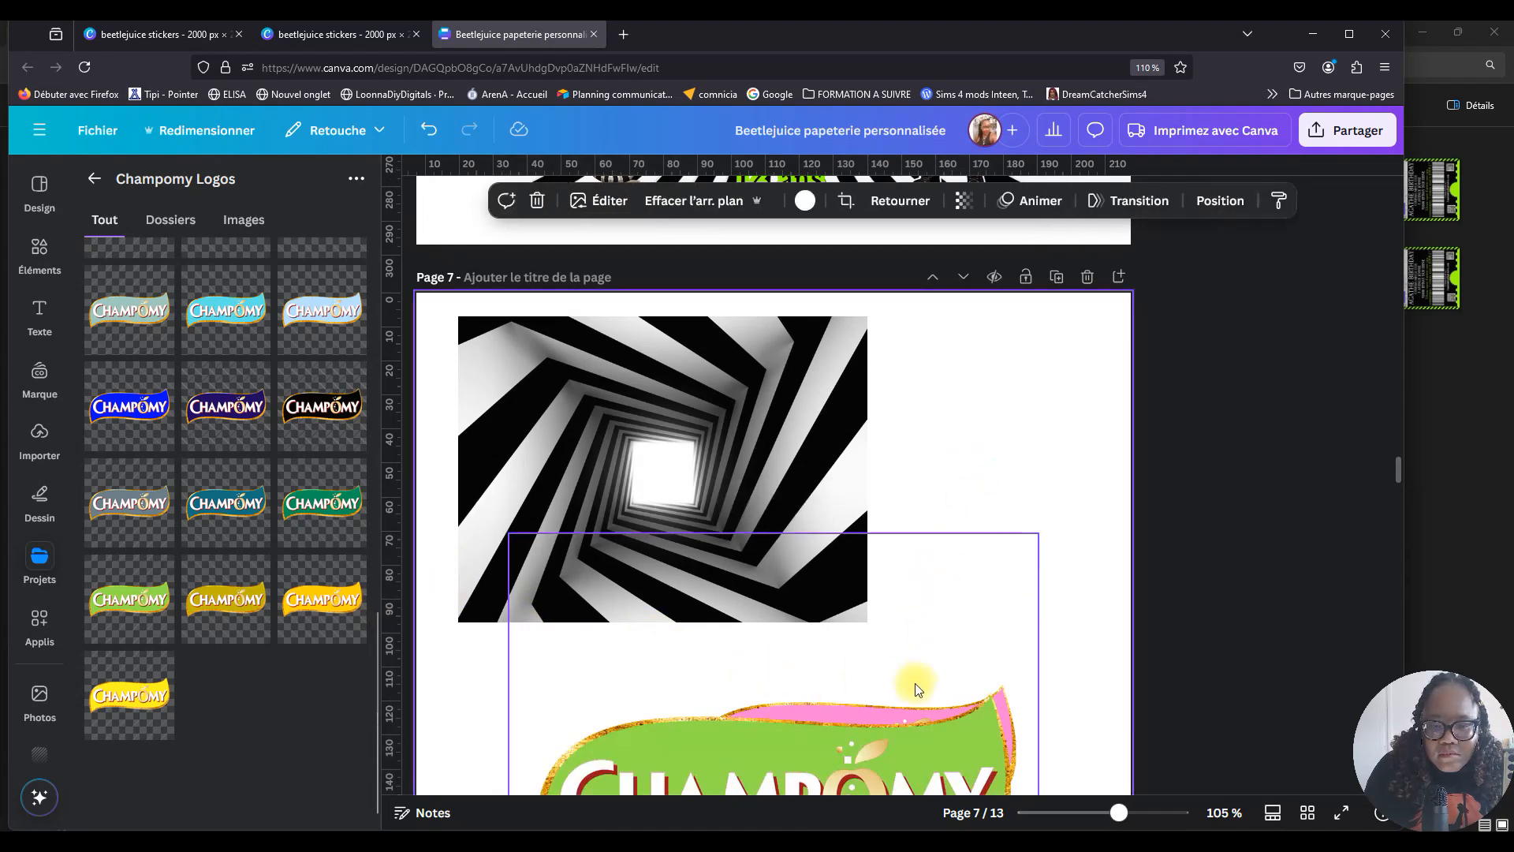
Move the green Champomy logo over the spiral background and crop away its empty margins above and below.
{"action": "left_click_drag", "start_coordinate": [788, 791], "coordinate": [756, 525]}
{"action": "left_click_drag", "start_coordinate": [873, 607], "coordinate": [872, 512]}
{"action": "left_click", "coordinate": [1106, 568]}
{"action": "left_click_drag", "start_coordinate": [749, 471], "coordinate": [722, 581]}
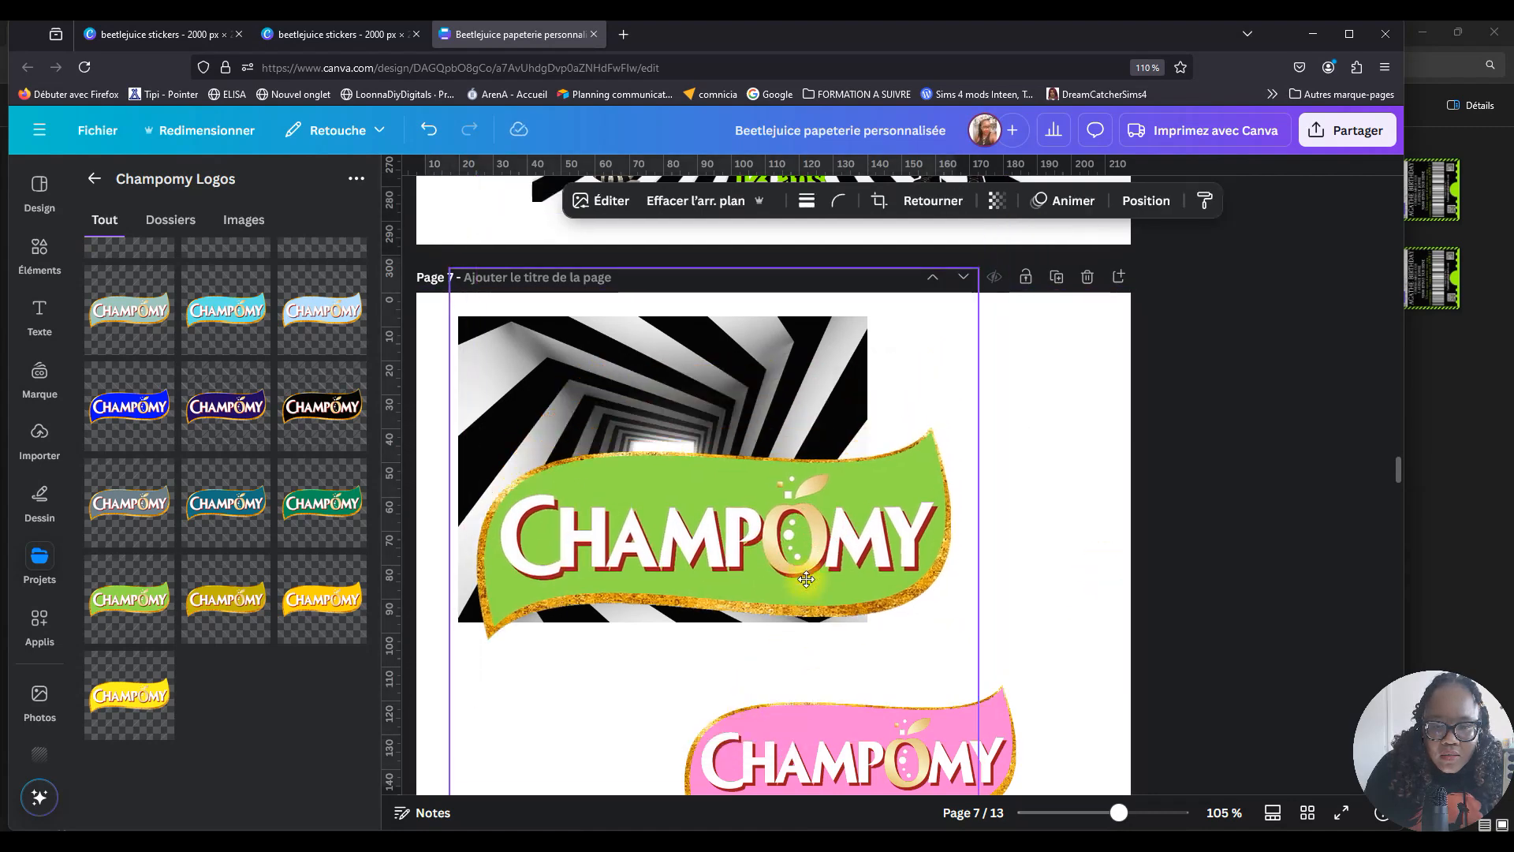
{"action": "left_click_drag", "start_coordinate": [716, 281], "coordinate": [716, 437]}
{"action": "left_click_drag", "start_coordinate": [734, 533], "coordinate": [741, 451]}
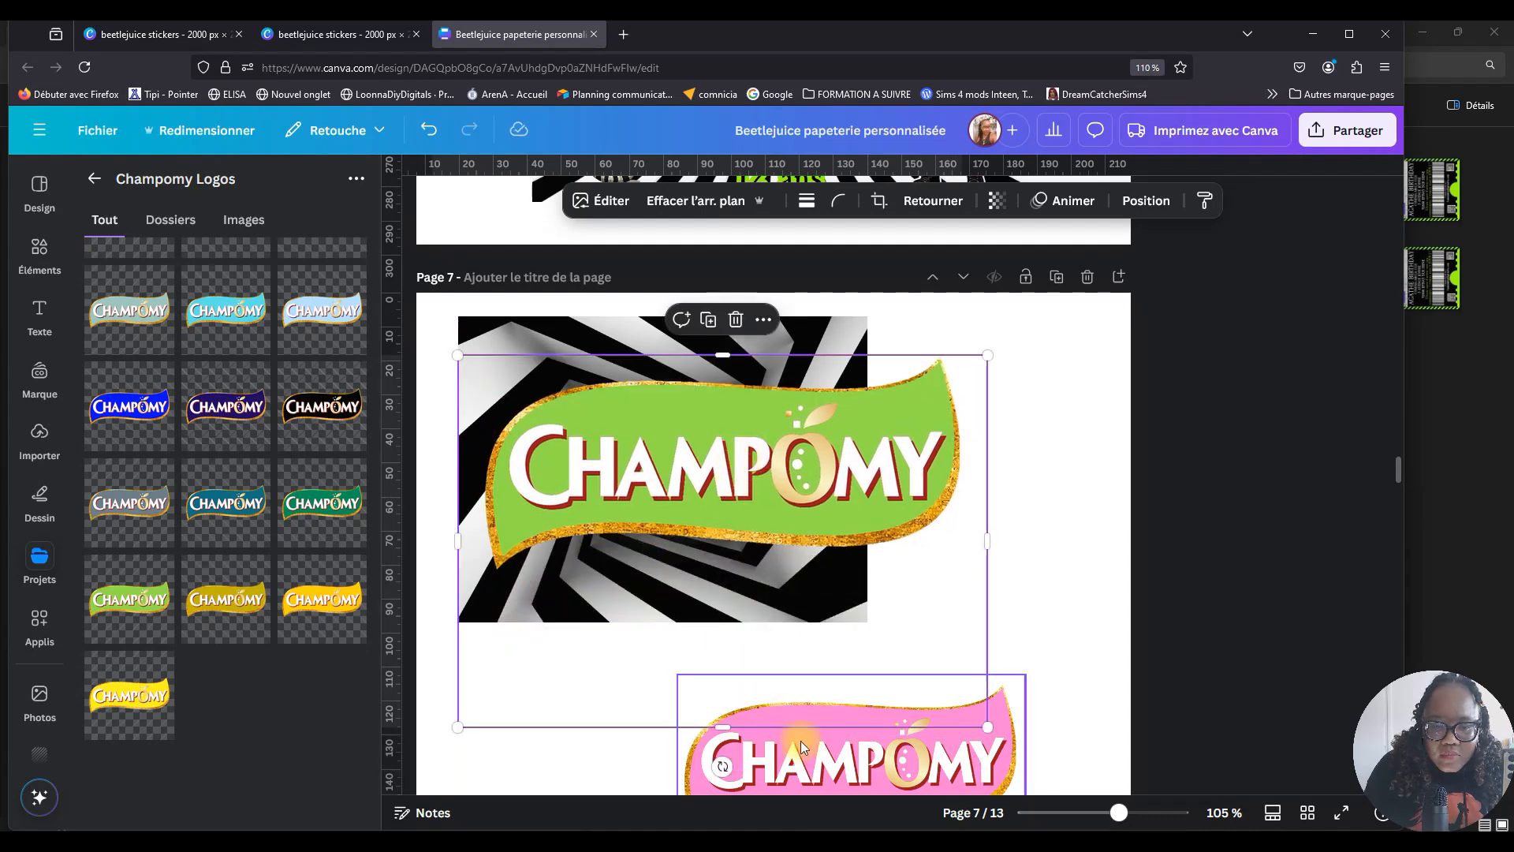
{"action": "left_click_drag", "start_coordinate": [722, 726], "coordinate": [689, 563]}
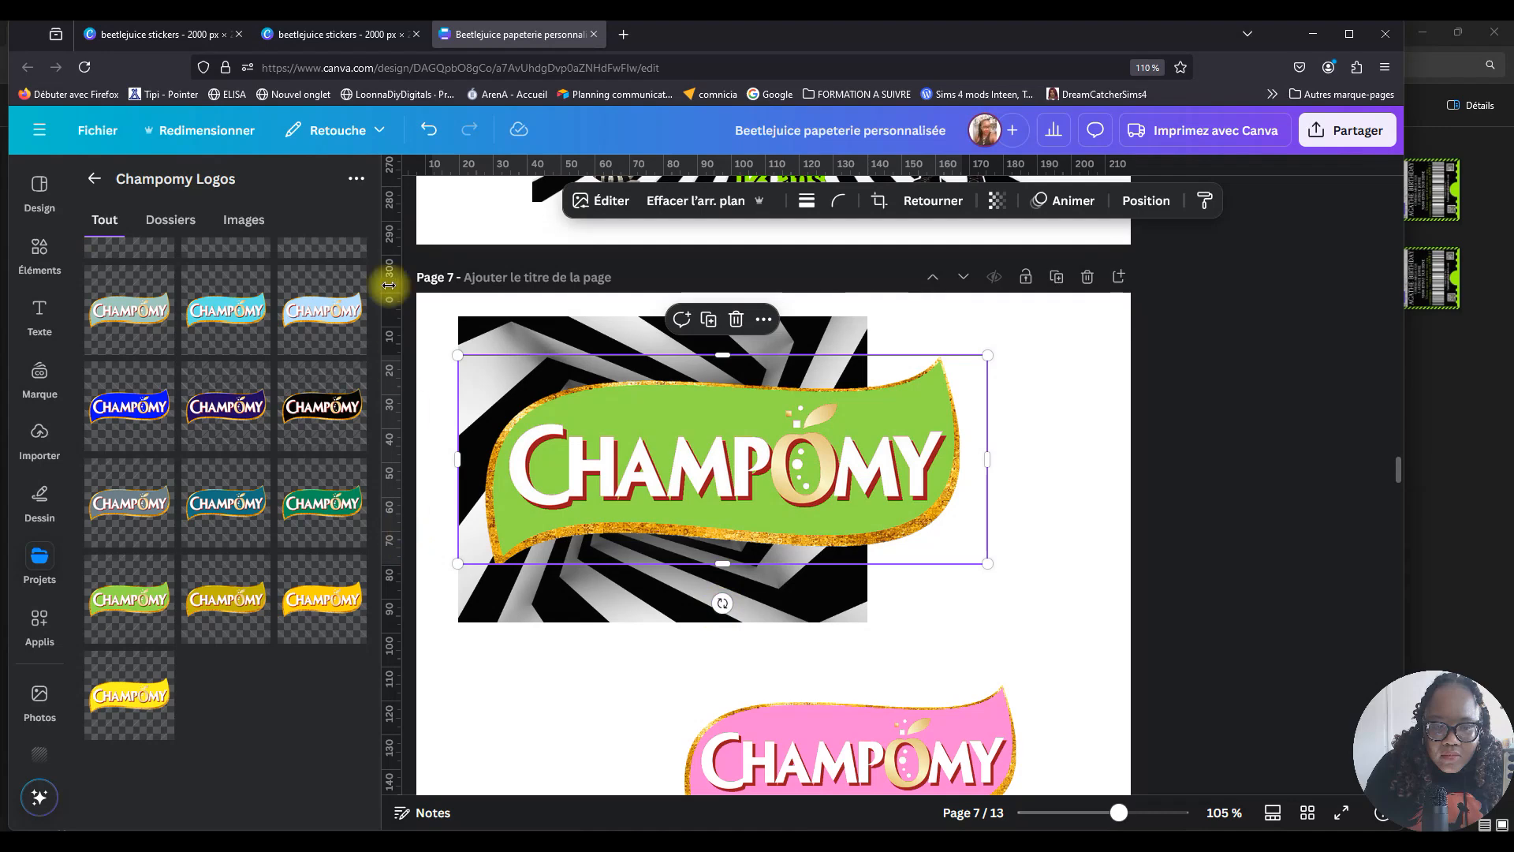
Scale the green Champomy logo down to fit inside the spiral background and position it near the label's centre.
{"action": "left_click", "coordinate": [402, 183]}
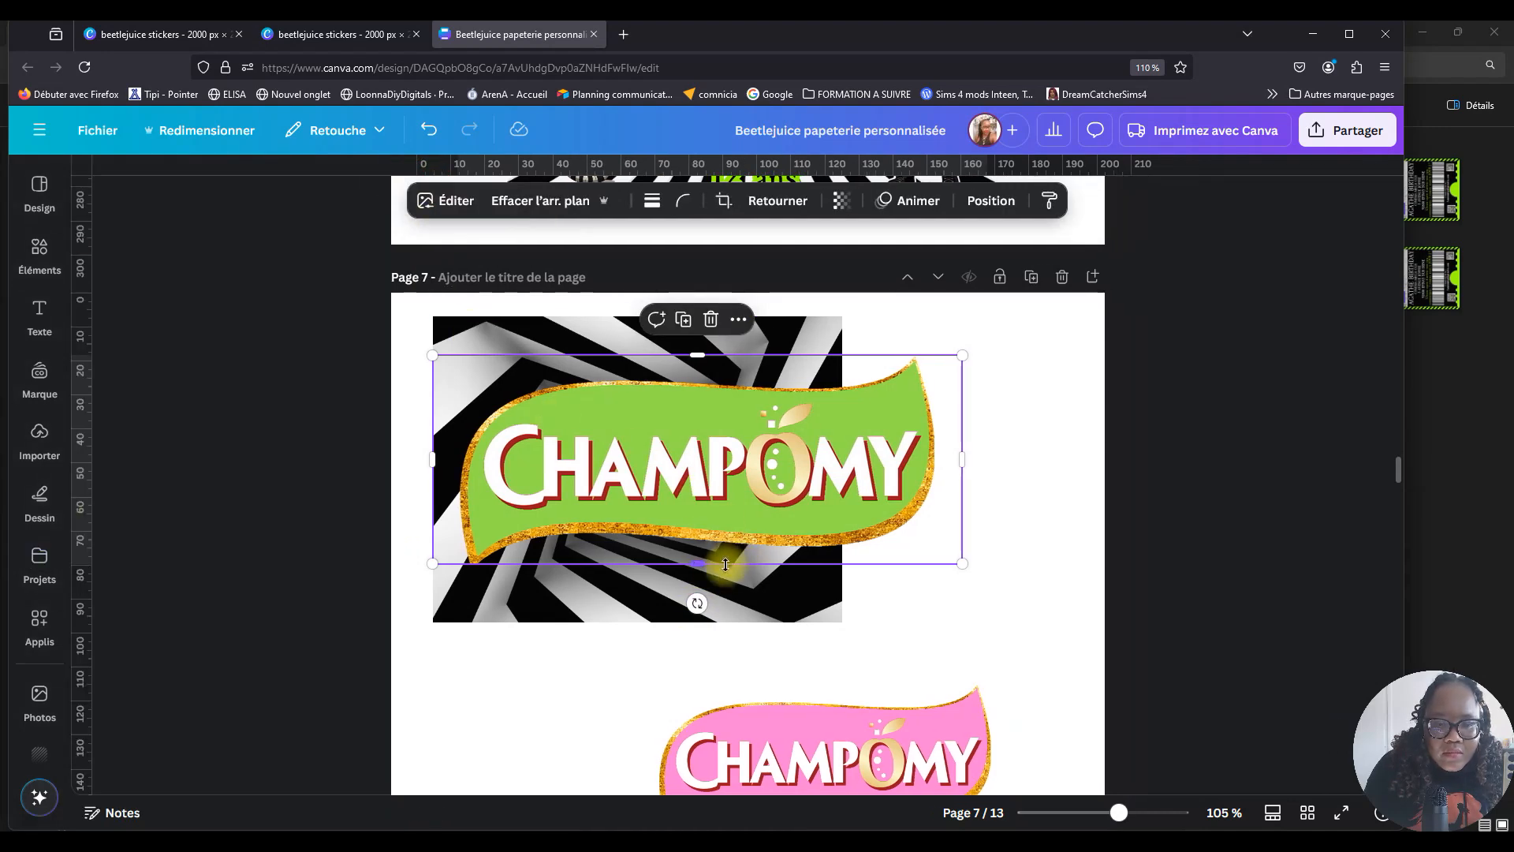
{"action": "left_click_drag", "start_coordinate": [964, 563], "coordinate": [754, 481]}
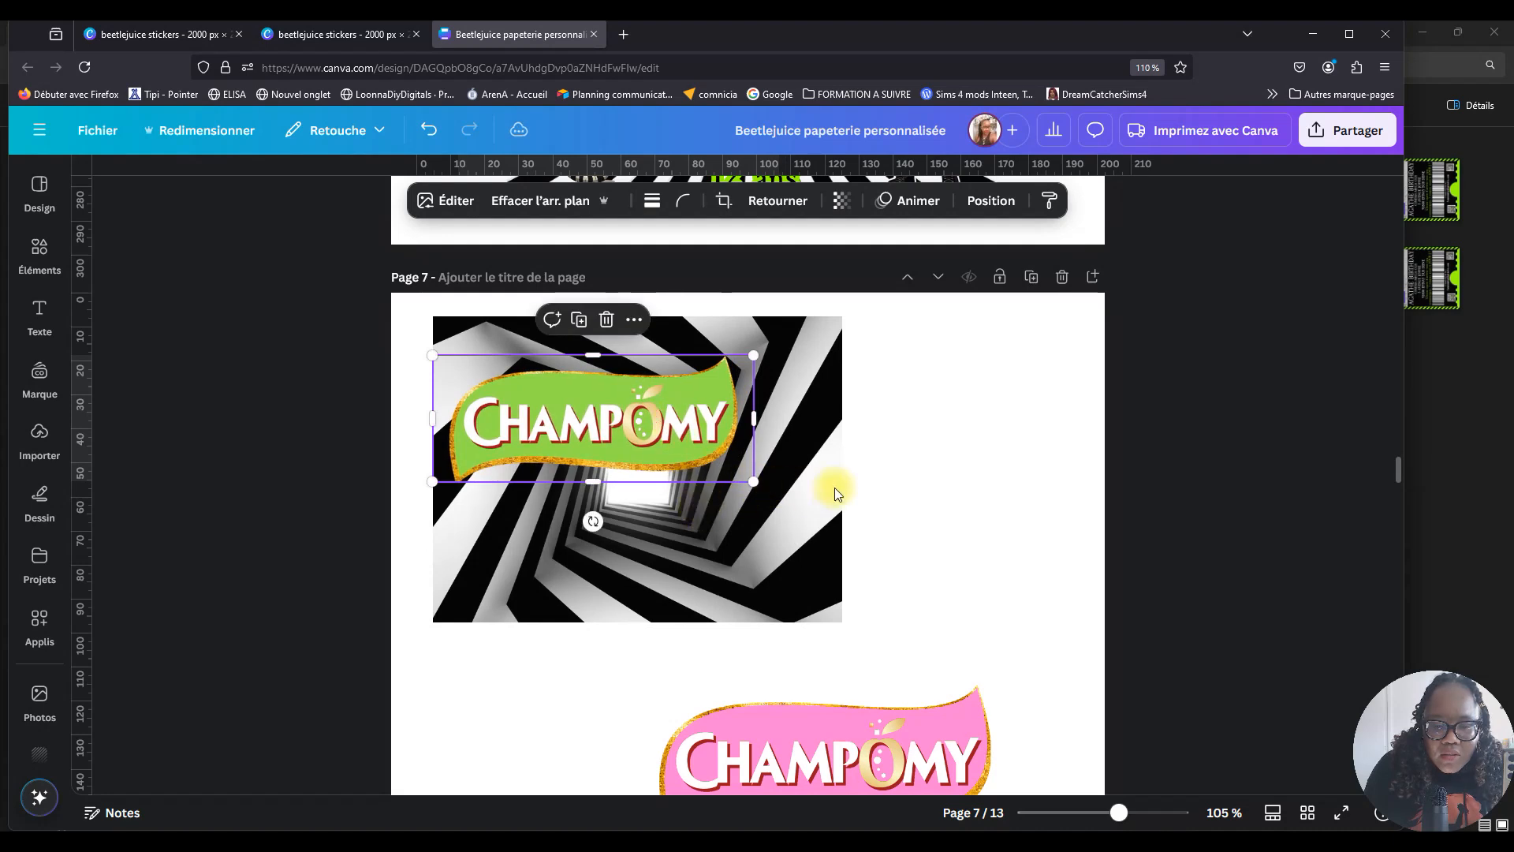
{"action": "left_click_drag", "start_coordinate": [726, 462], "coordinate": [805, 561]}
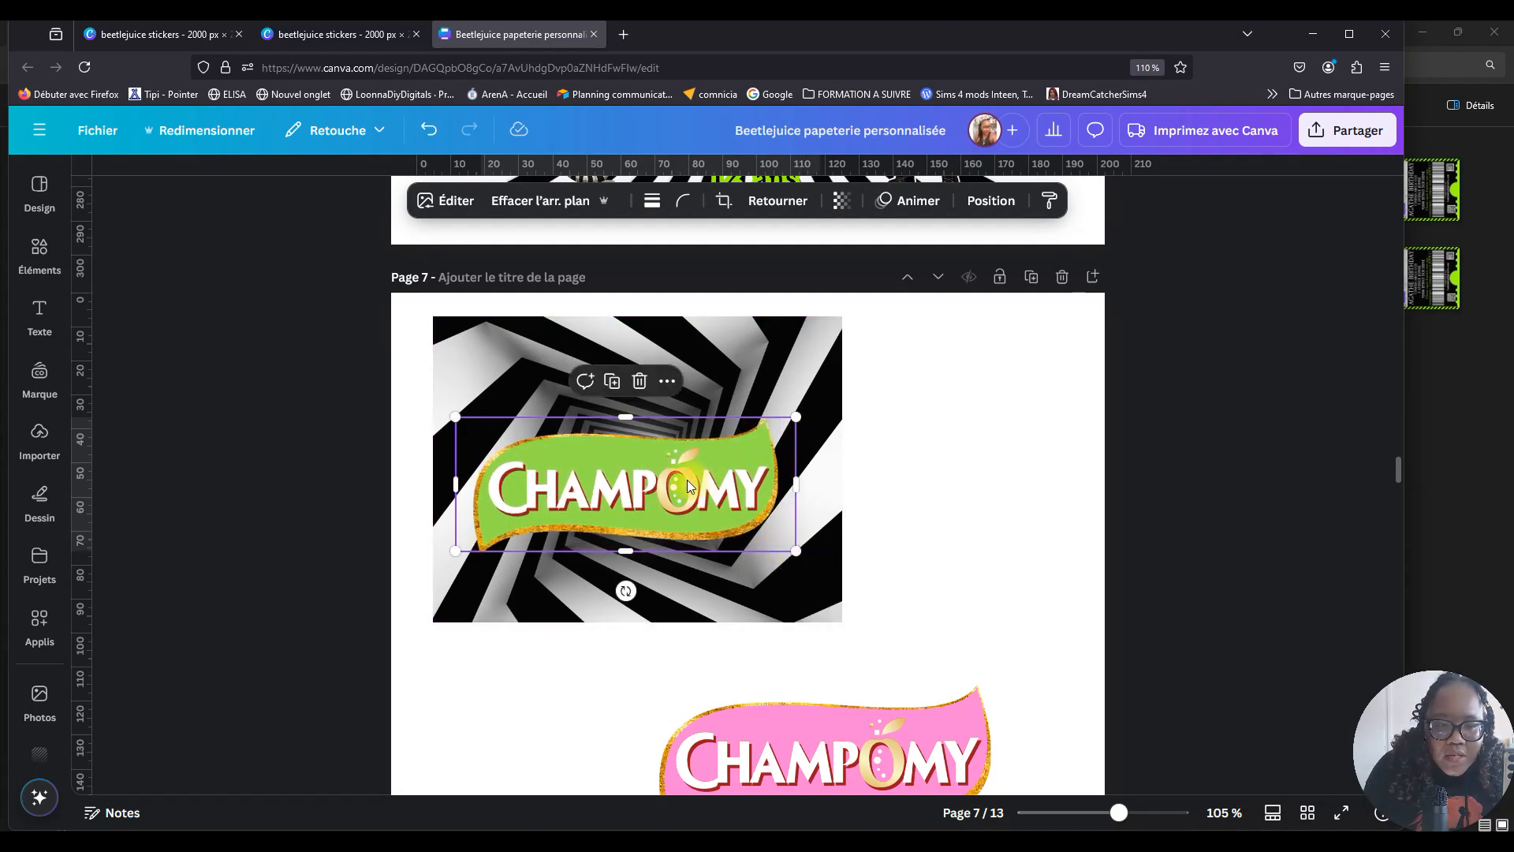
Apply the Brillance shadow effect to the green Champomy logo and set its colour to purple #B325B2.
{"action": "left_click", "coordinate": [466, 205]}
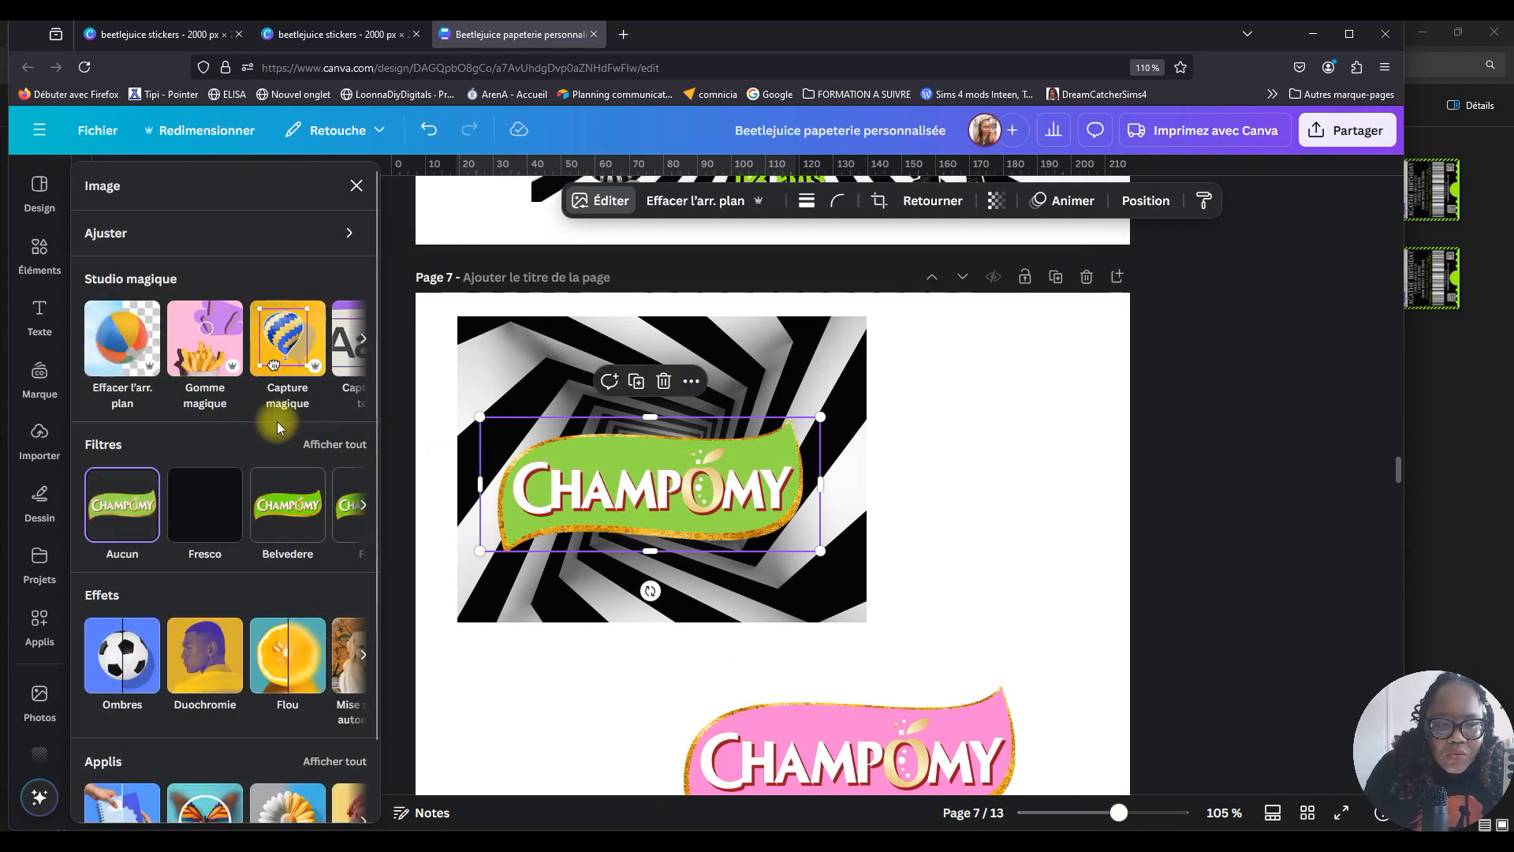
{"action": "left_click", "coordinate": [122, 655]}
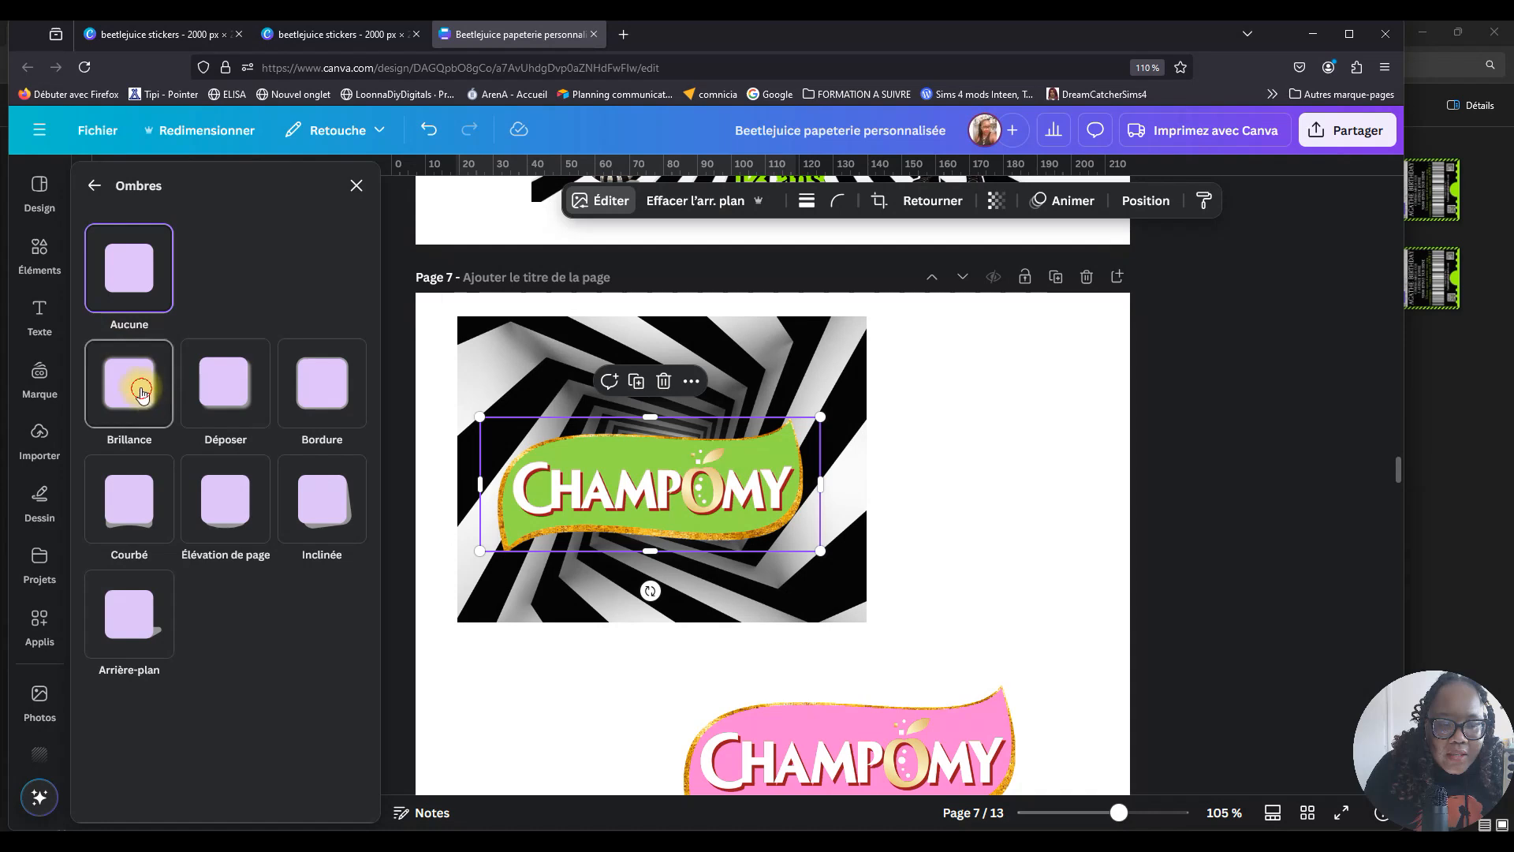
{"action": "left_click", "coordinate": [143, 395]}
{"action": "scroll", "coordinate": [243, 703], "scroll_direction": "down", "scroll_amount": 2}
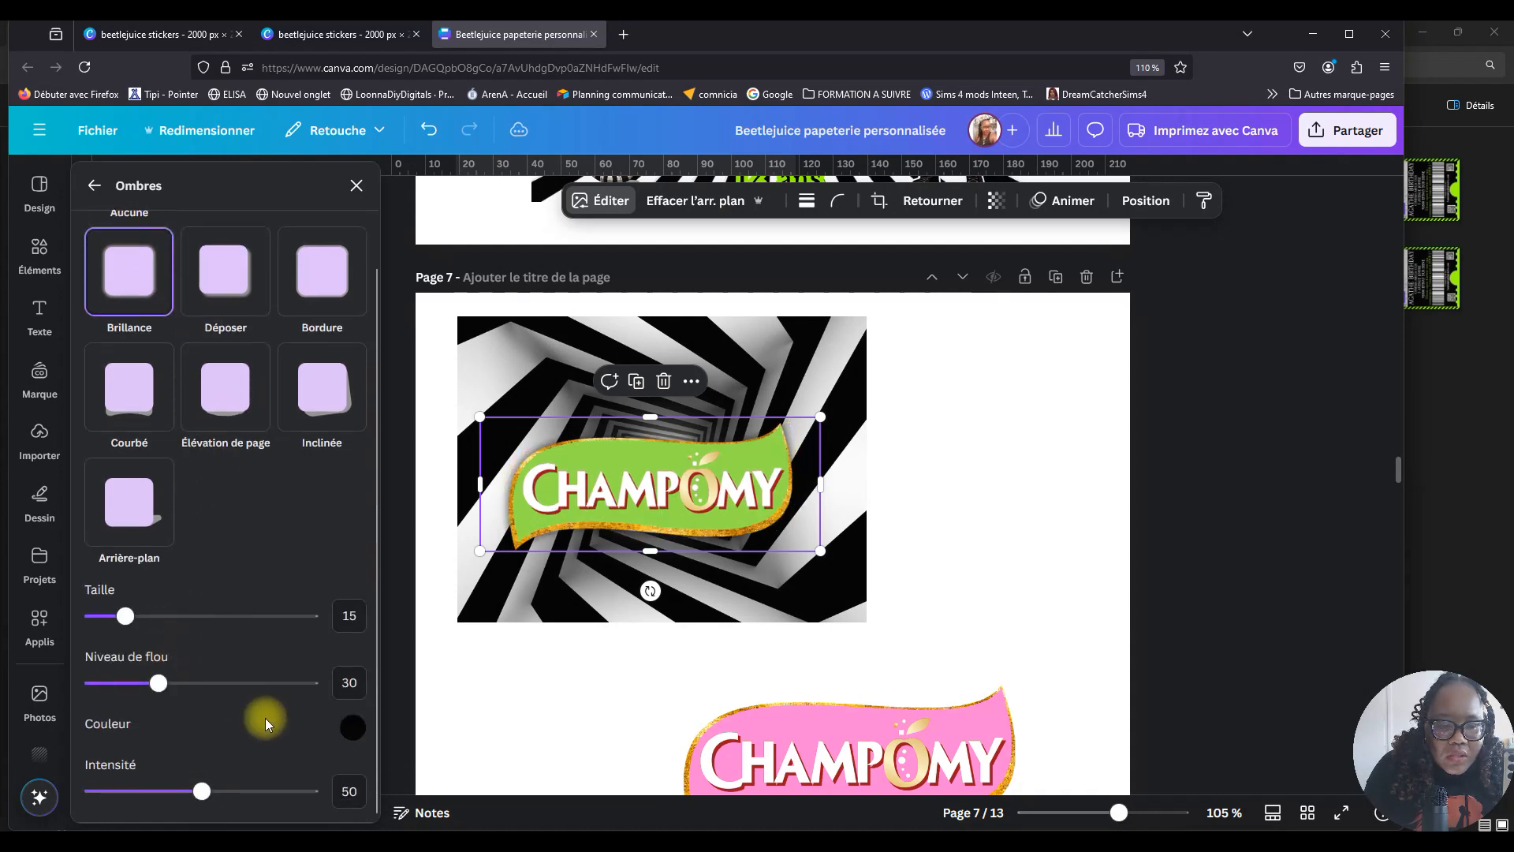
{"action": "left_click", "coordinate": [347, 732]}
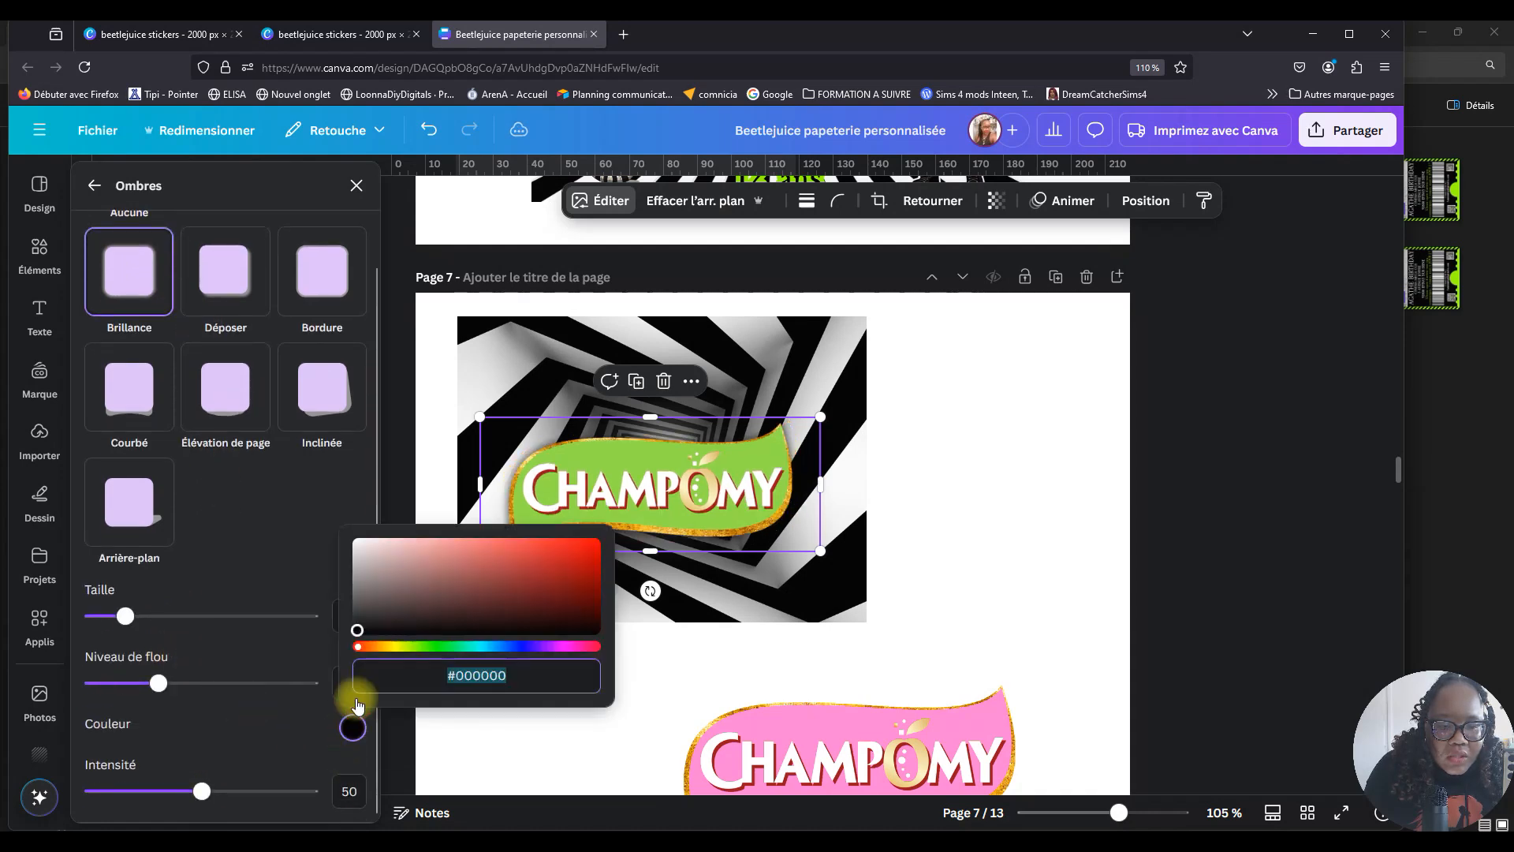
{"action": "left_click", "coordinate": [555, 646]}
{"action": "left_click", "coordinate": [357, 630]}
{"action": "left_click_drag", "start_coordinate": [357, 630], "coordinate": [545, 576]}
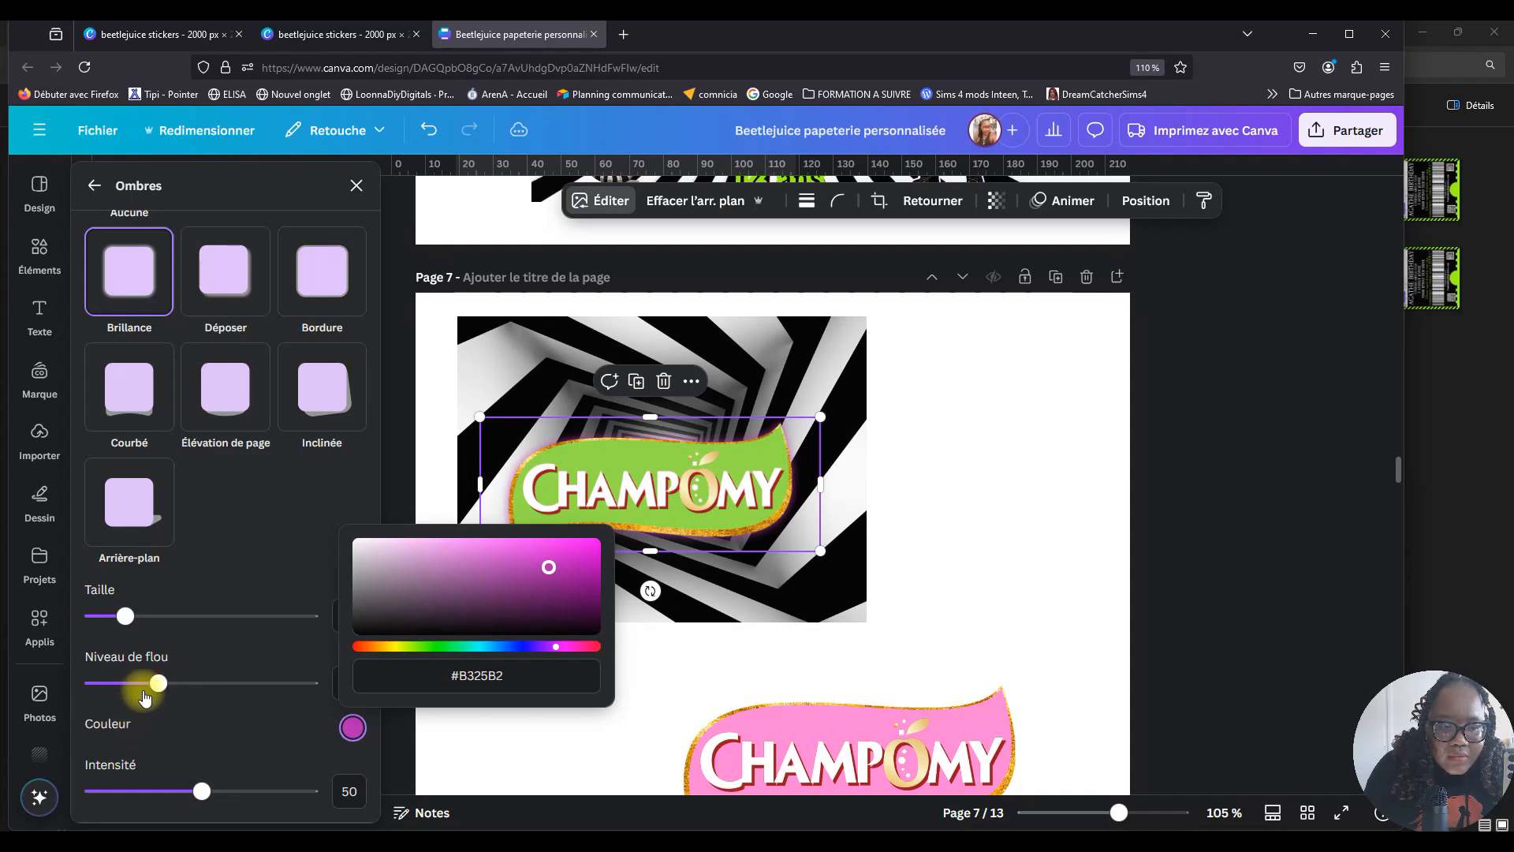
Set the logo's glow to size 100, blur level 52 and intensity 74.
{"action": "left_click_drag", "start_coordinate": [162, 681], "coordinate": [206, 678]}
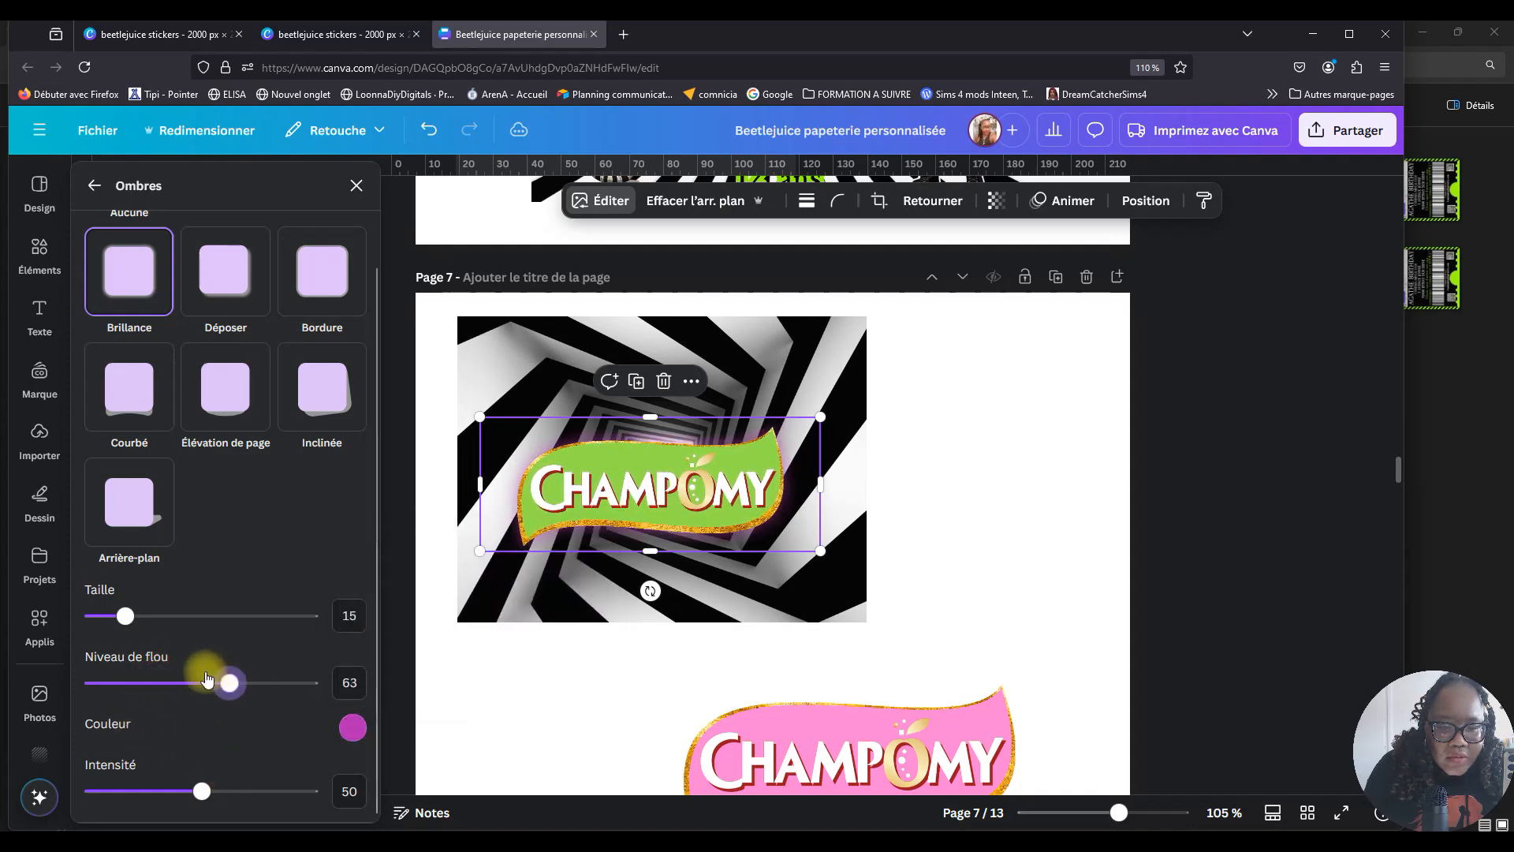
{"action": "left_click", "coordinate": [128, 615]}
{"action": "left_click_drag", "start_coordinate": [207, 625], "coordinate": [329, 642]}
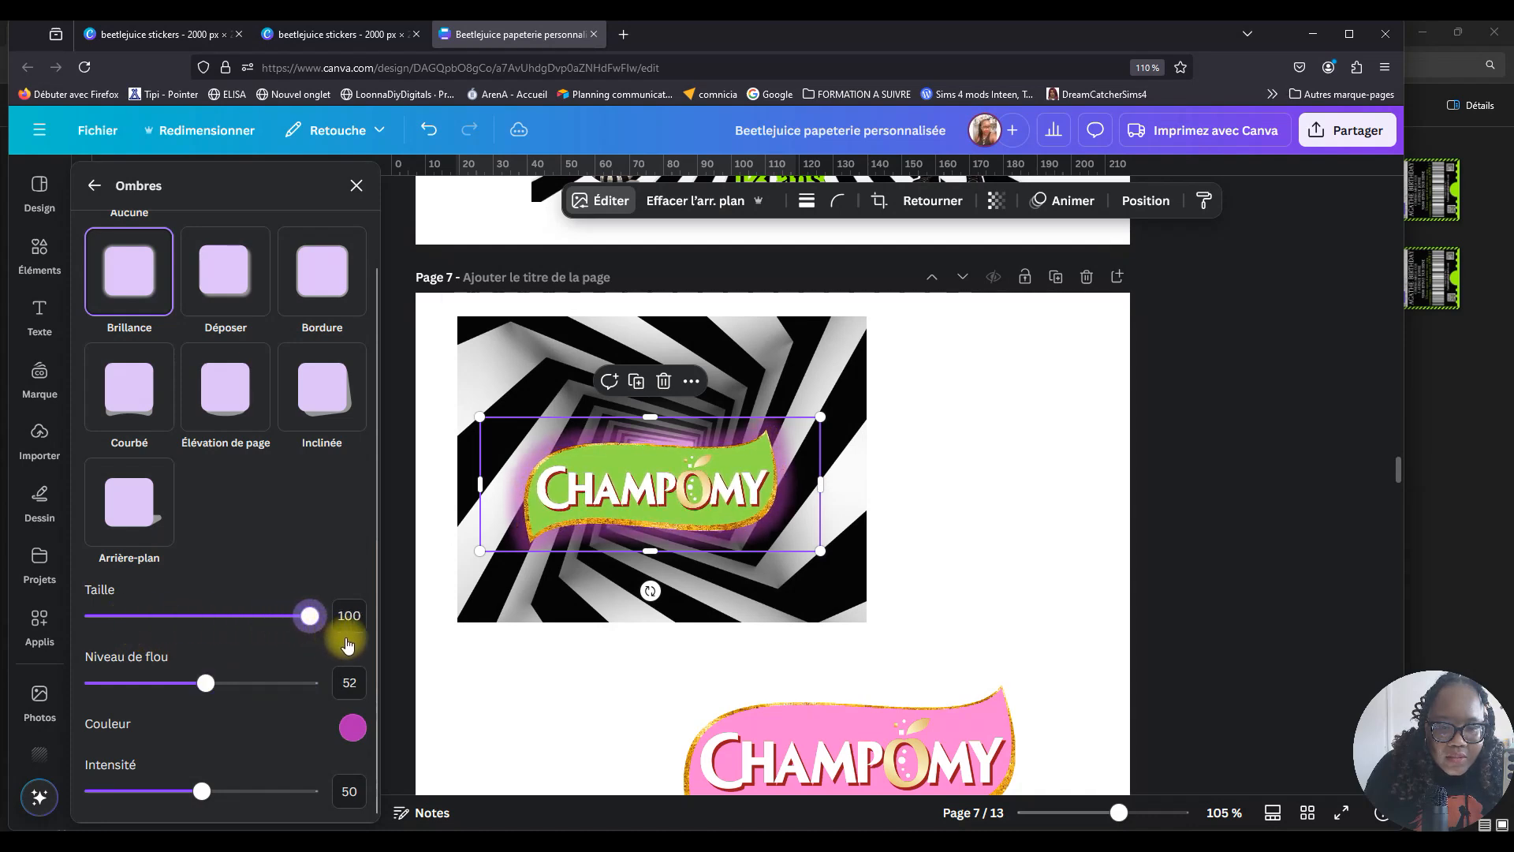
{"action": "mouse_move", "coordinate": [239, 792]}
{"action": "left_mouse_down"}
{"action": "mouse_move", "coordinate": [268, 792]}
{"action": "mouse_move", "coordinate": [239, 789]}
{"action": "left_mouse_up"}
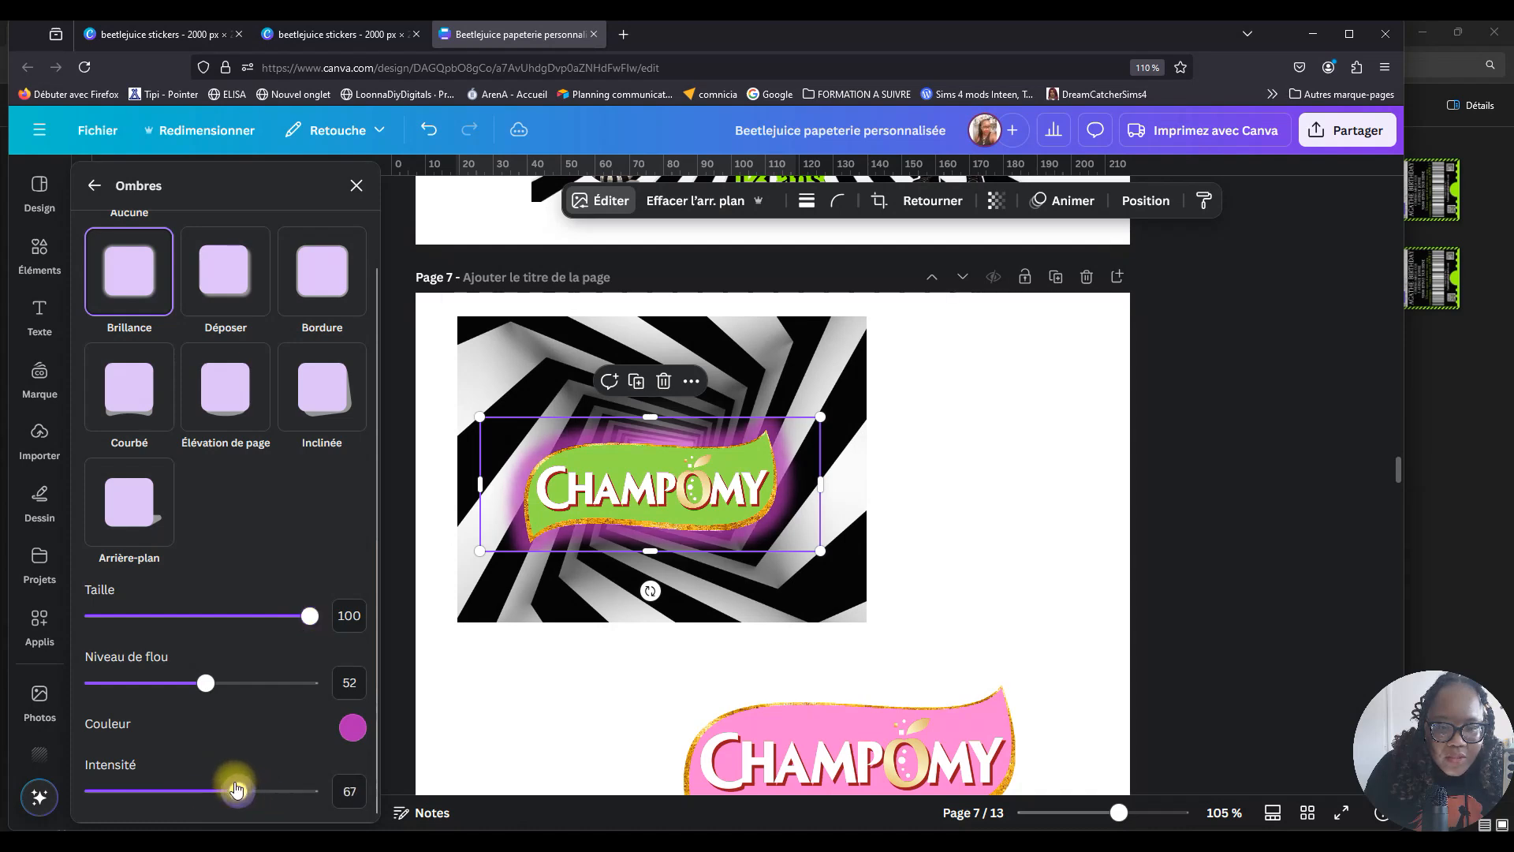
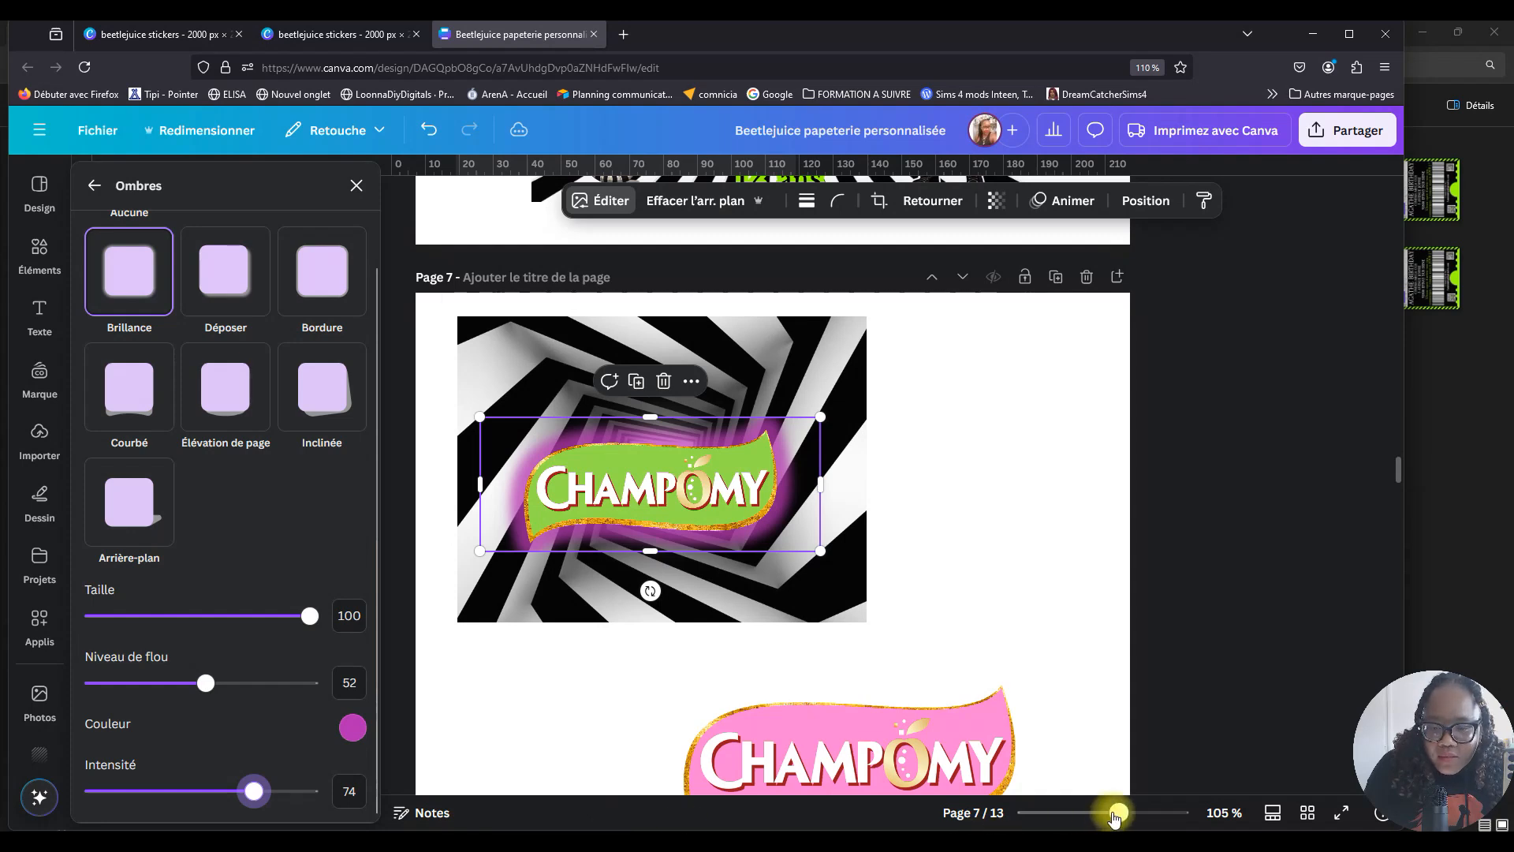
Delete the old pink Champomy logo below the label on page 7.
{"action": "left_click", "coordinate": [949, 760]}
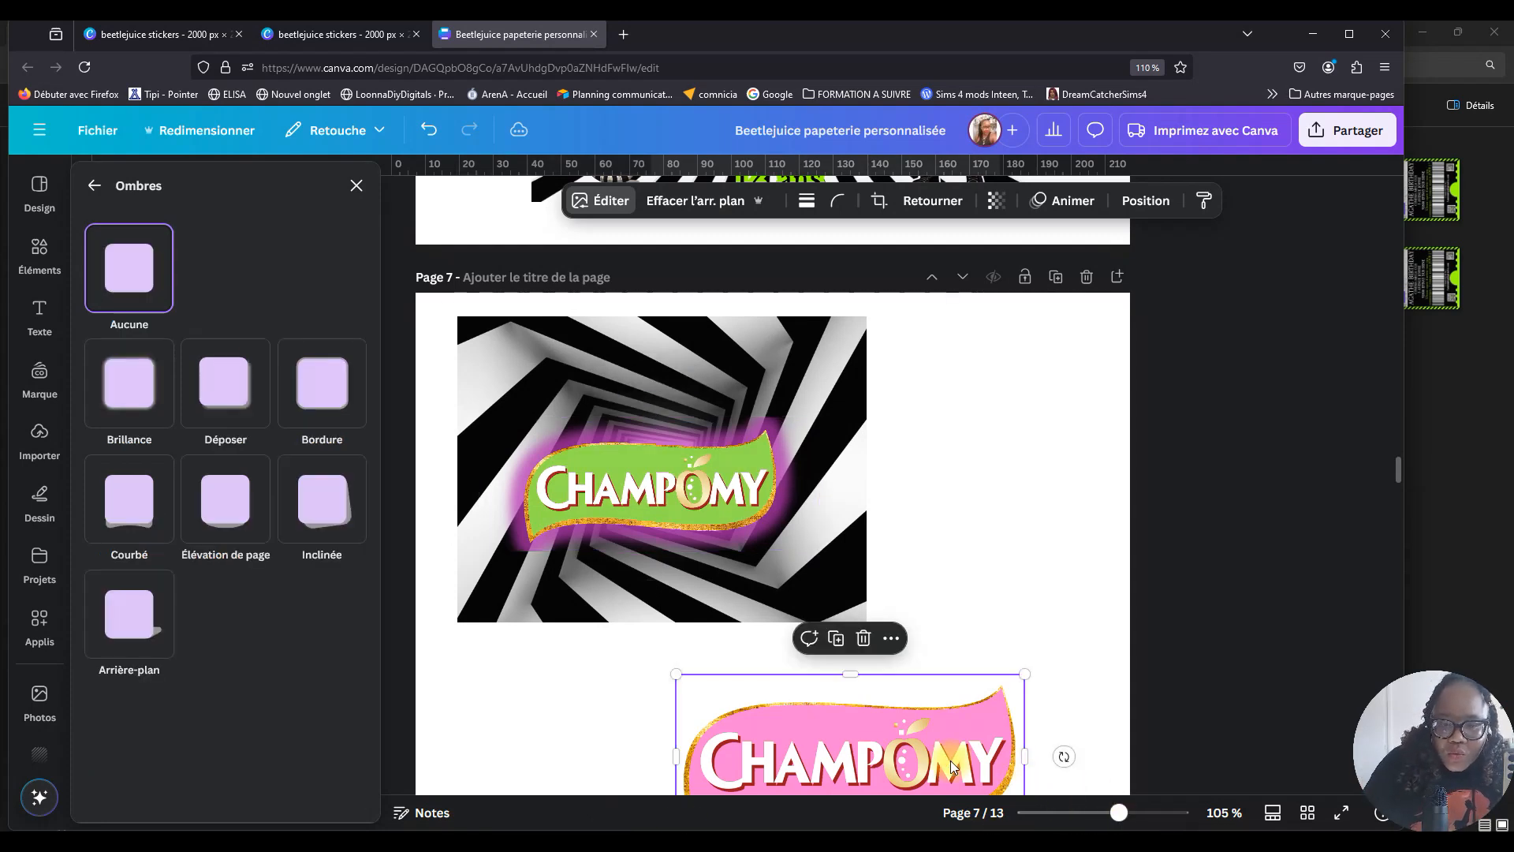
{"action": "key", "text": "Delete"}
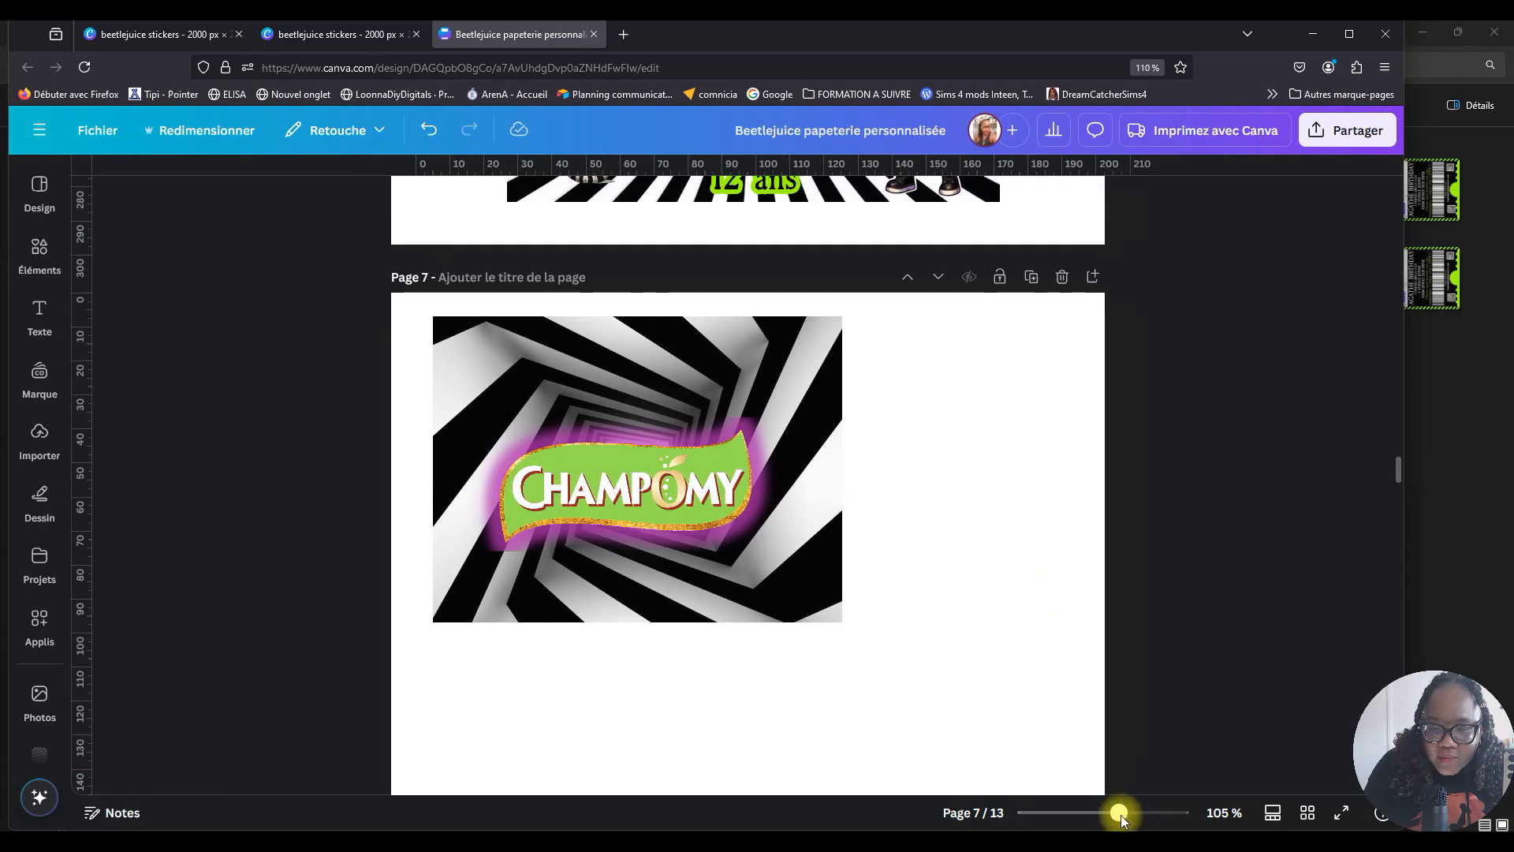
{"action": "left_click", "coordinate": [1129, 786]}
Move the curly-haired character with glasses from the lowest banner on page 6 onto the label, just above the Champomy logo.
{"action": "left_click_drag", "start_coordinate": [1118, 816], "coordinate": [1135, 814]}
{"action": "scroll", "coordinate": [994, 639], "scroll_direction": "up", "scroll_amount": 2}
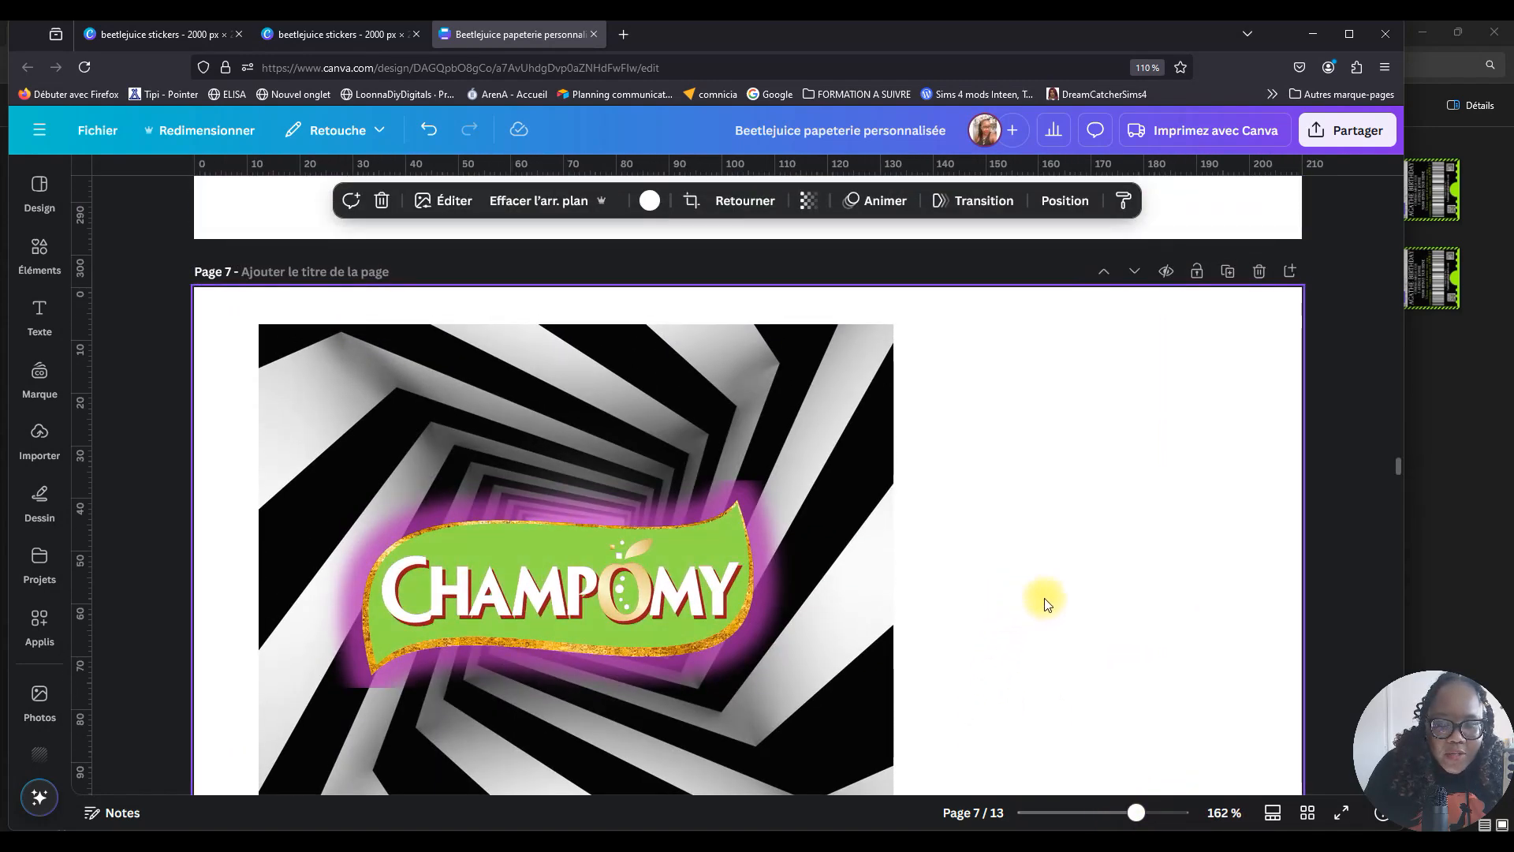
{"action": "scroll", "coordinate": [1043, 599], "scroll_direction": "up", "scroll_amount": 5}
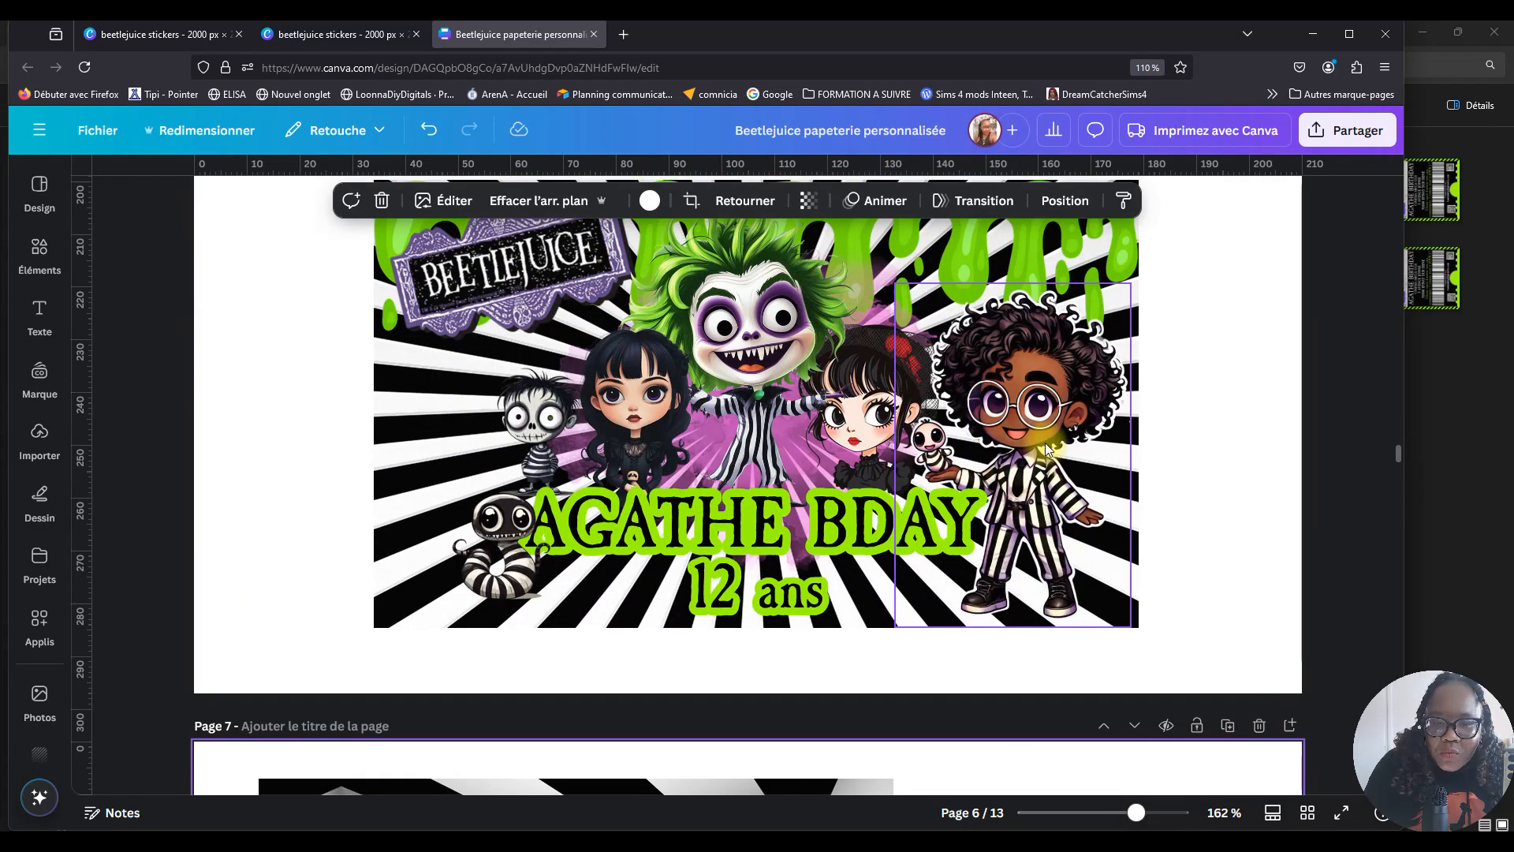
{"action": "scroll", "coordinate": [1077, 578], "scroll_direction": "down", "scroll_amount": 1}
{"action": "left_click", "coordinate": [1107, 812]}
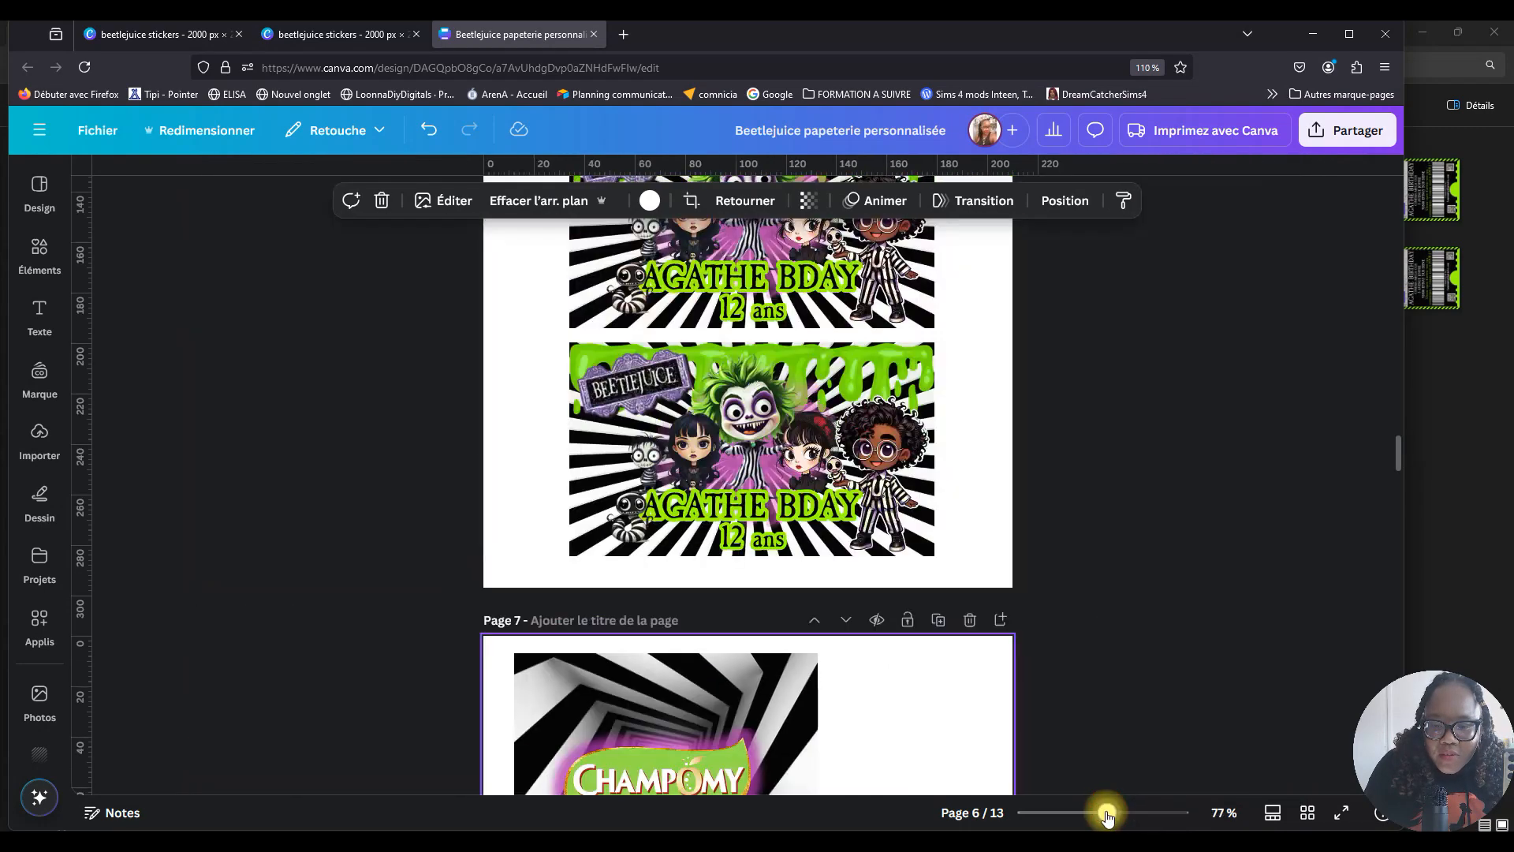
{"action": "scroll", "coordinate": [929, 523], "scroll_direction": "down", "scroll_amount": 1}
{"action": "left_click_drag", "start_coordinate": [873, 295], "coordinate": [649, 609]}
{"action": "left_click_drag", "start_coordinate": [704, 541], "coordinate": [663, 600]}
{"action": "left_click_drag", "start_coordinate": [638, 663], "coordinate": [711, 508]}
{"action": "left_click_drag", "start_coordinate": [1116, 803], "coordinate": [1139, 802]}
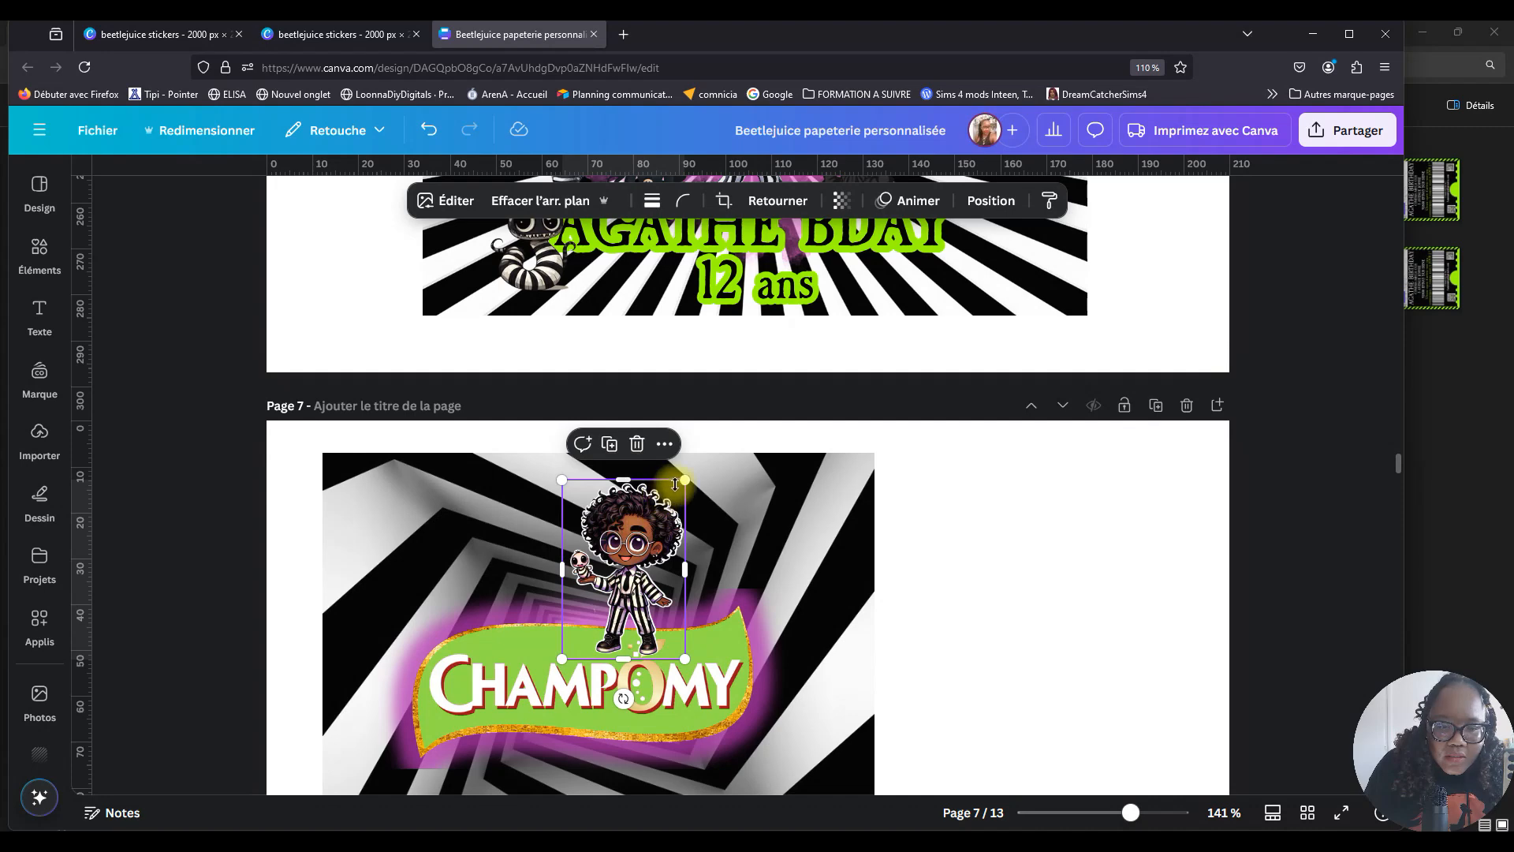
Enlarge the curly-haired character and place it at the right end of the Champomy logo on the label.
{"action": "left_click_drag", "start_coordinate": [687, 479], "coordinate": [670, 500]}
{"action": "mouse_move", "coordinate": [641, 566]}
{"action": "left_mouse_down"}
{"action": "mouse_move", "coordinate": [678, 538]}
{"action": "mouse_move", "coordinate": [649, 542]}
{"action": "left_mouse_up"}
{"action": "scroll", "coordinate": [674, 509], "scroll_direction": "down", "scroll_amount": 3}
{"action": "left_click_drag", "start_coordinate": [690, 408], "coordinate": [781, 416]}
{"action": "scroll", "coordinate": [754, 419], "scroll_direction": "up", "scroll_amount": 6}
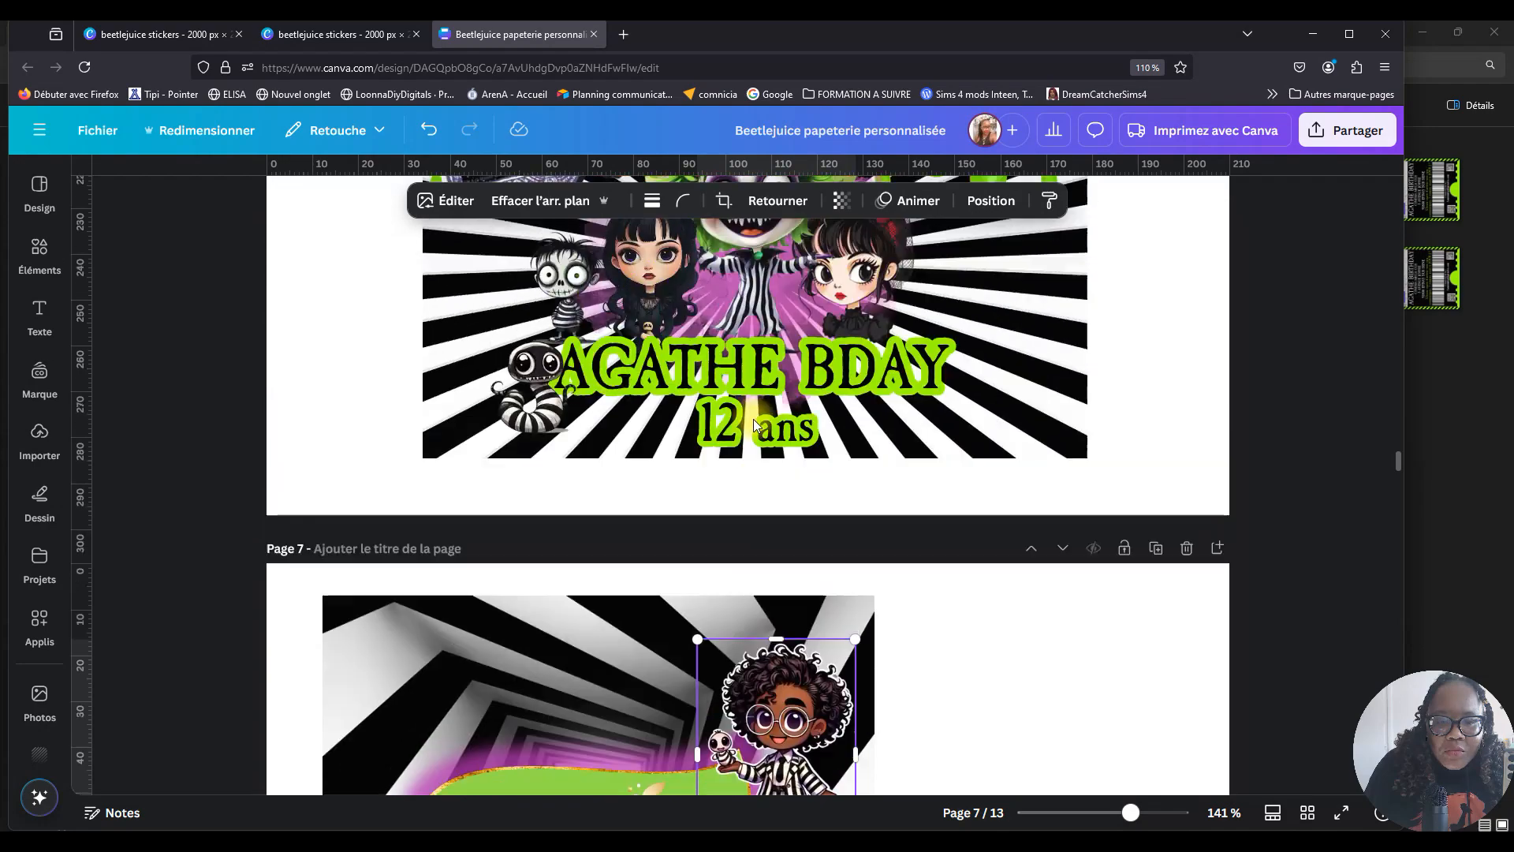
Move the green-outlined birthday title from the lowest banner on page 6 onto the label, above the Champomy logo.
{"action": "scroll", "coordinate": [753, 417], "scroll_direction": "up", "scroll_amount": 3}
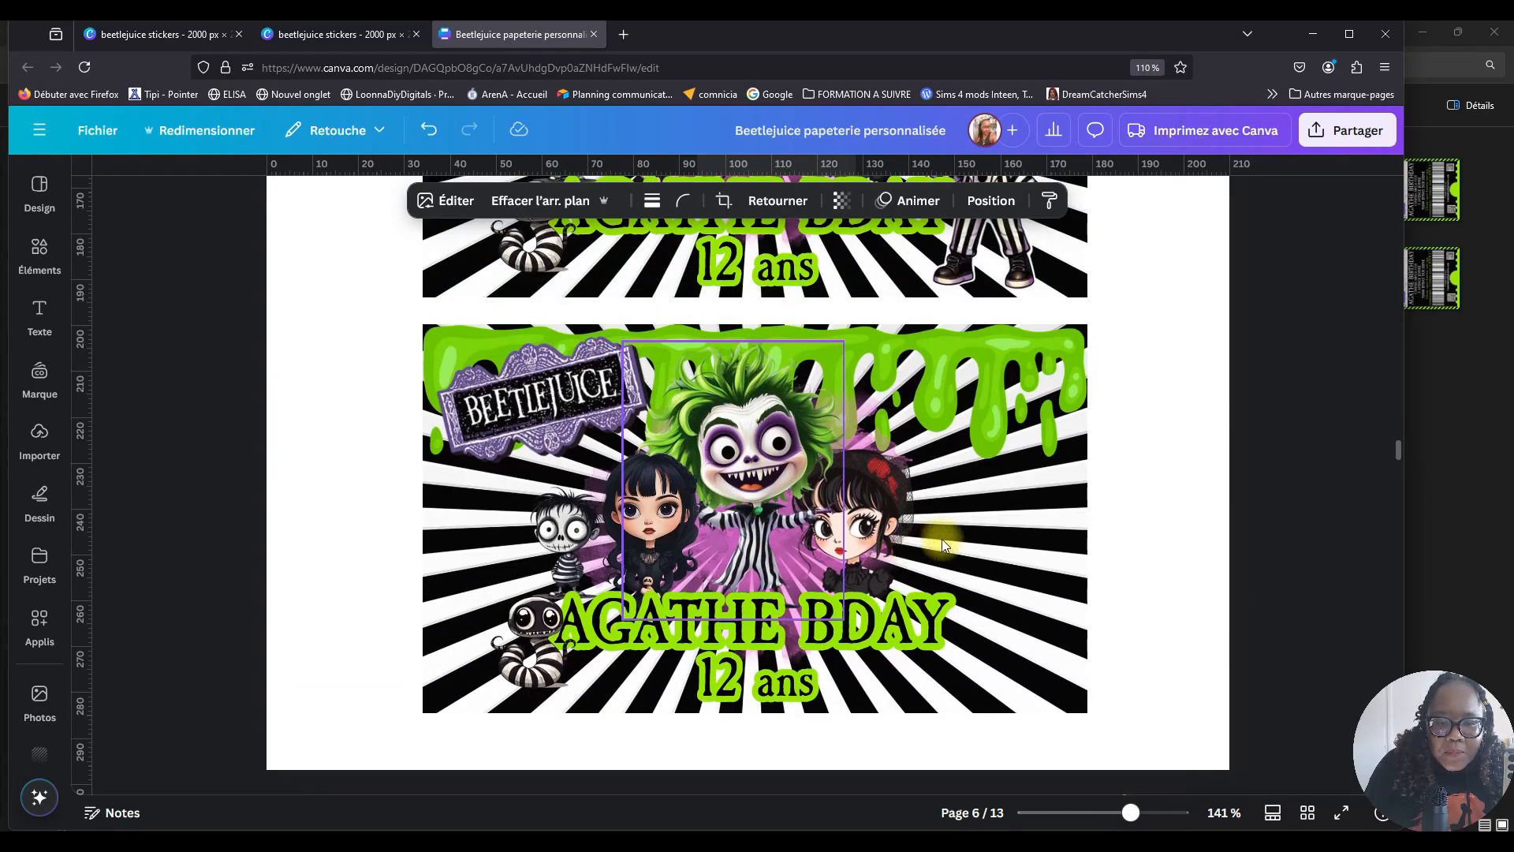
{"action": "scroll", "coordinate": [872, 429], "scroll_direction": "down", "scroll_amount": 3}
{"action": "left_click_drag", "start_coordinate": [834, 452], "coordinate": [1049, 710]}
{"action": "scroll", "coordinate": [795, 455], "scroll_direction": "down", "scroll_amount": 2}
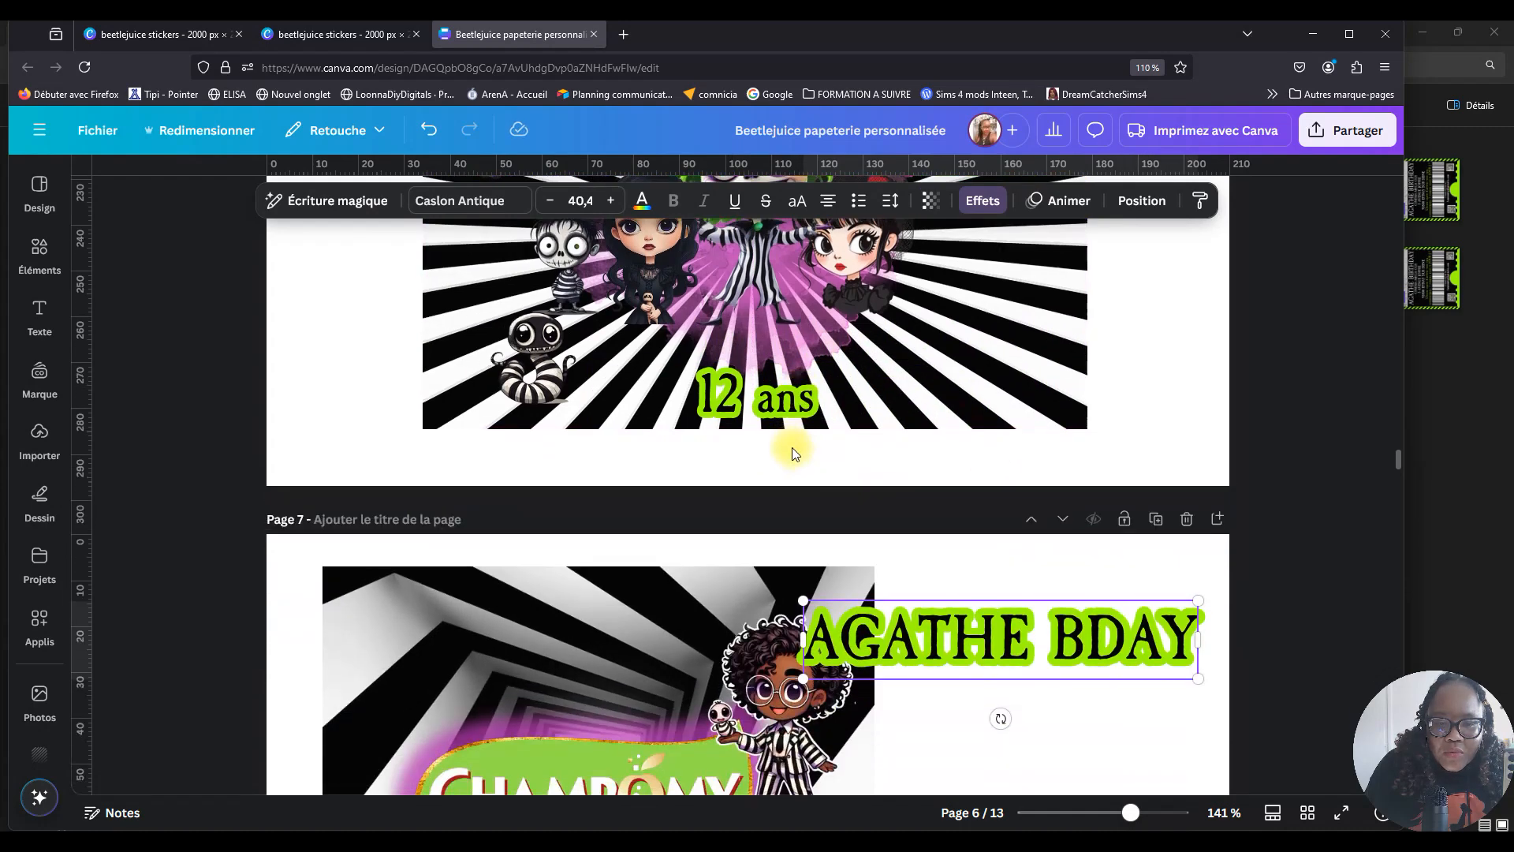
{"action": "scroll", "coordinate": [939, 470], "scroll_direction": "down", "scroll_amount": 3}
{"action": "left_click_drag", "start_coordinate": [918, 461], "coordinate": [486, 497]}
Replace the text of the title above the Champomy logo with "JOYEUX".
{"action": "double_click", "coordinate": [593, 498]}
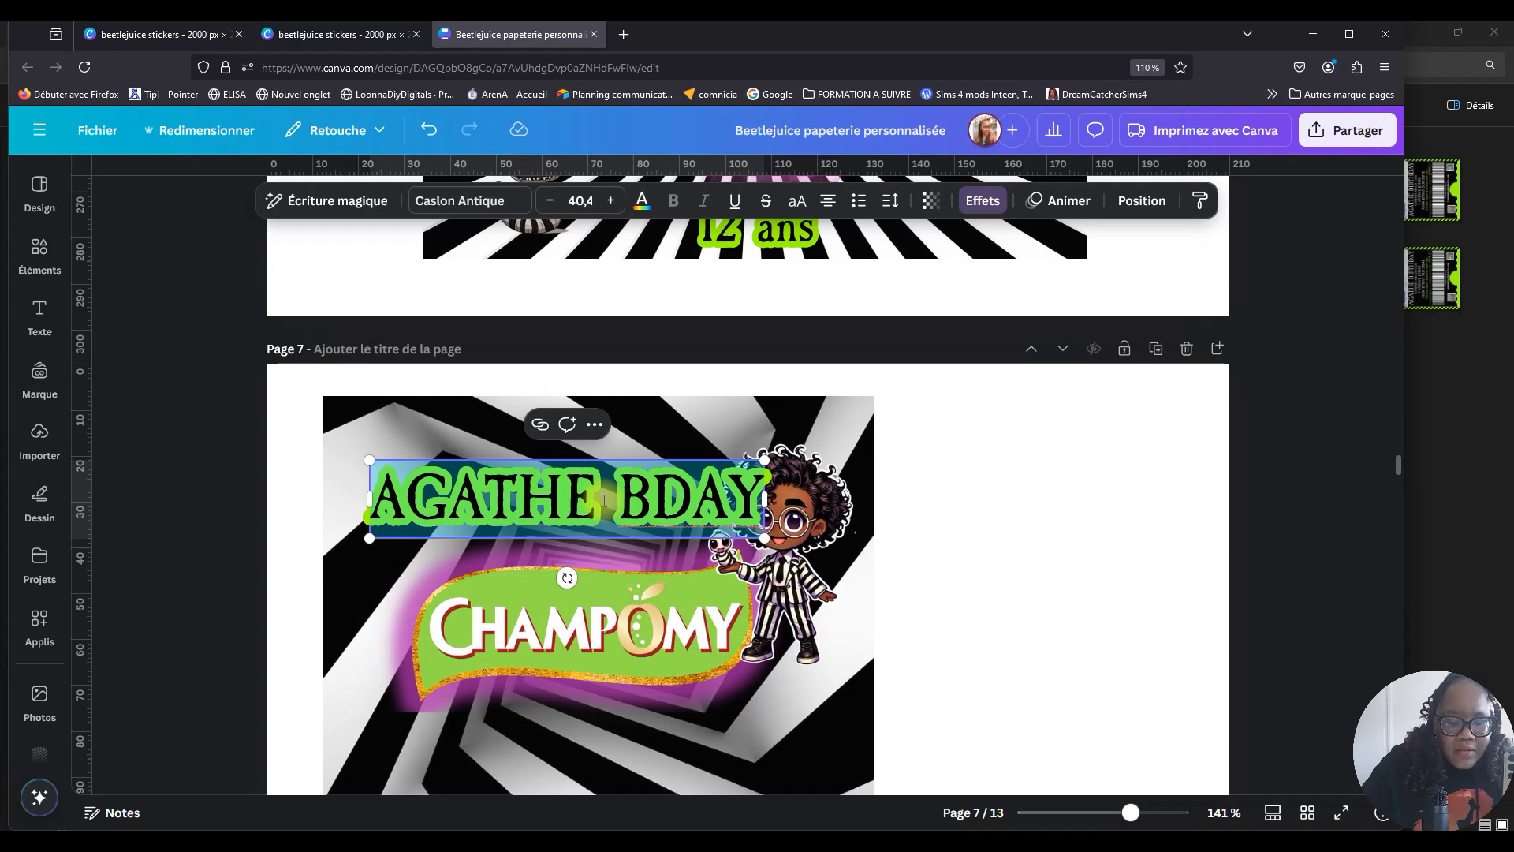
{"action": "type", "text": "JP"}
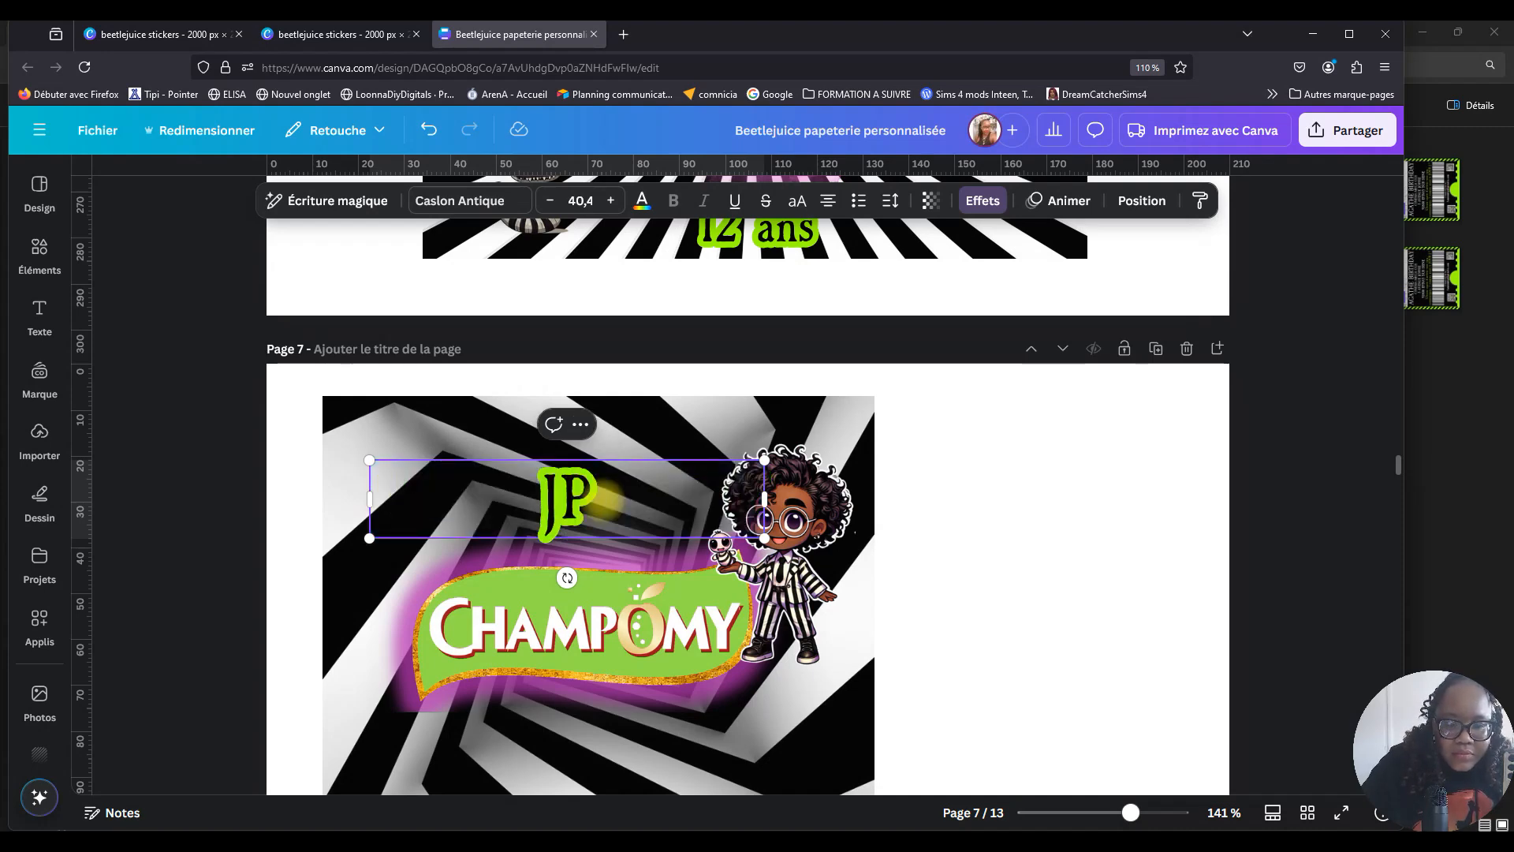
{"action": "key", "text": "BackSpace"}
{"action": "type", "text": "OYEUI"}
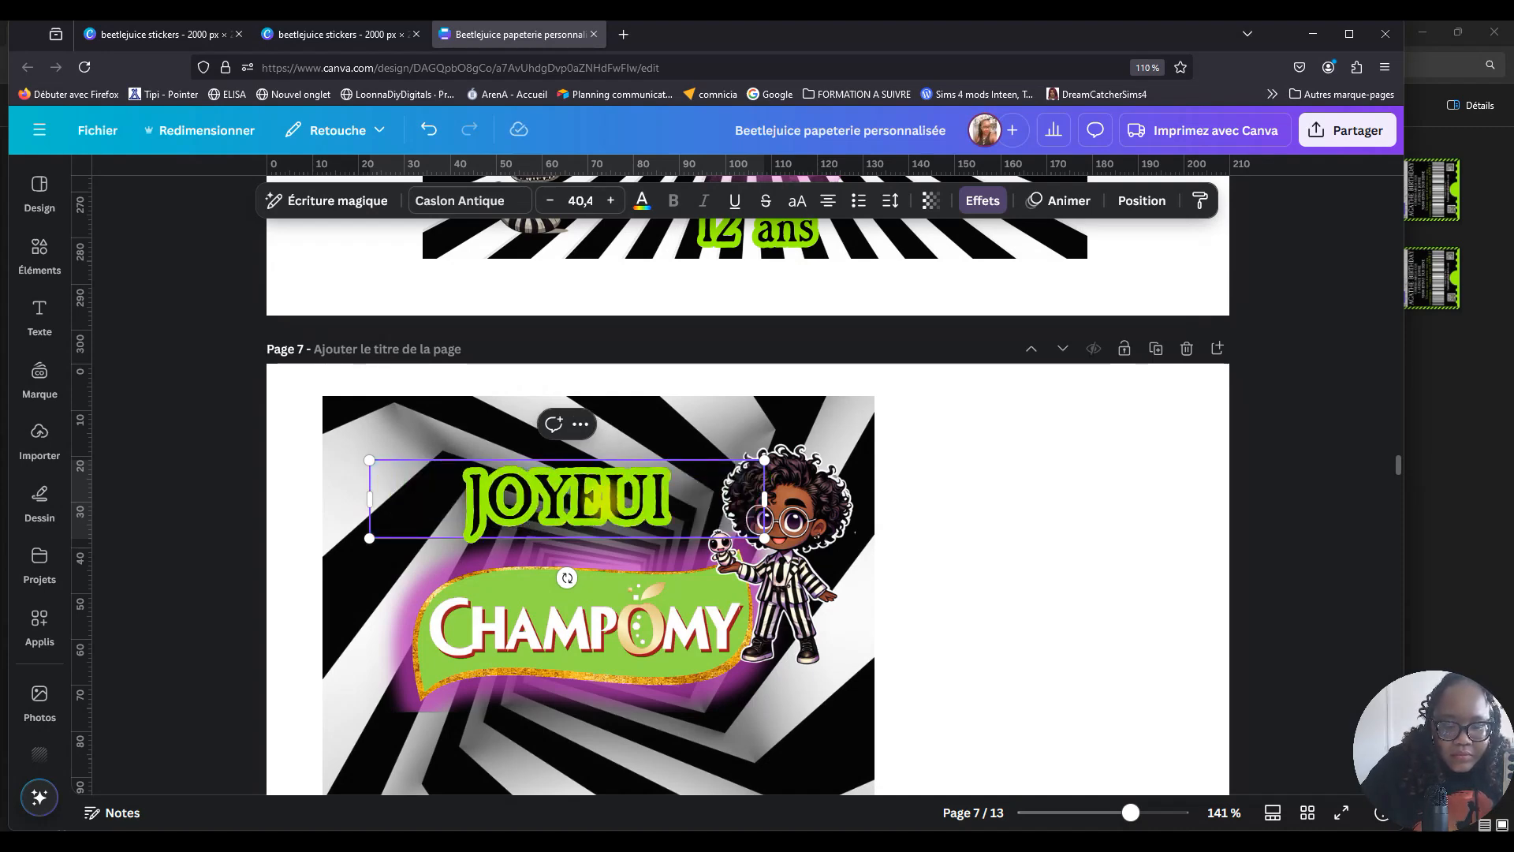
{"action": "key", "text": "BackSpace"}
{"action": "type", "text": "X"}
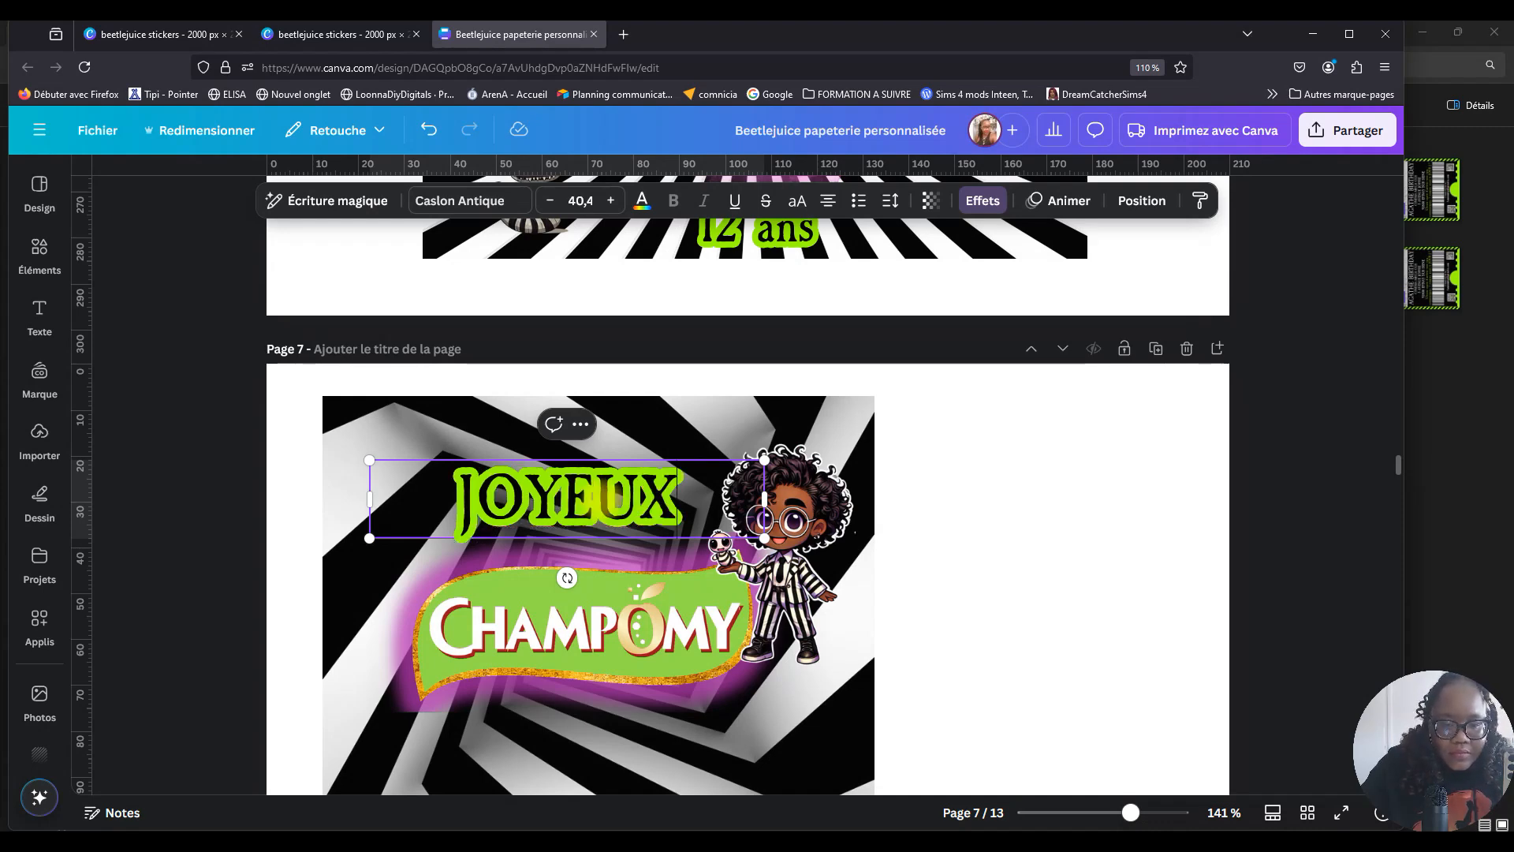
Add "ANNIVERSAIRE" as the title's second line, widening the text box so the word fits on one line.
{"action": "key", "text": "Return"}
{"action": "type", "text": "ANNIVER"}
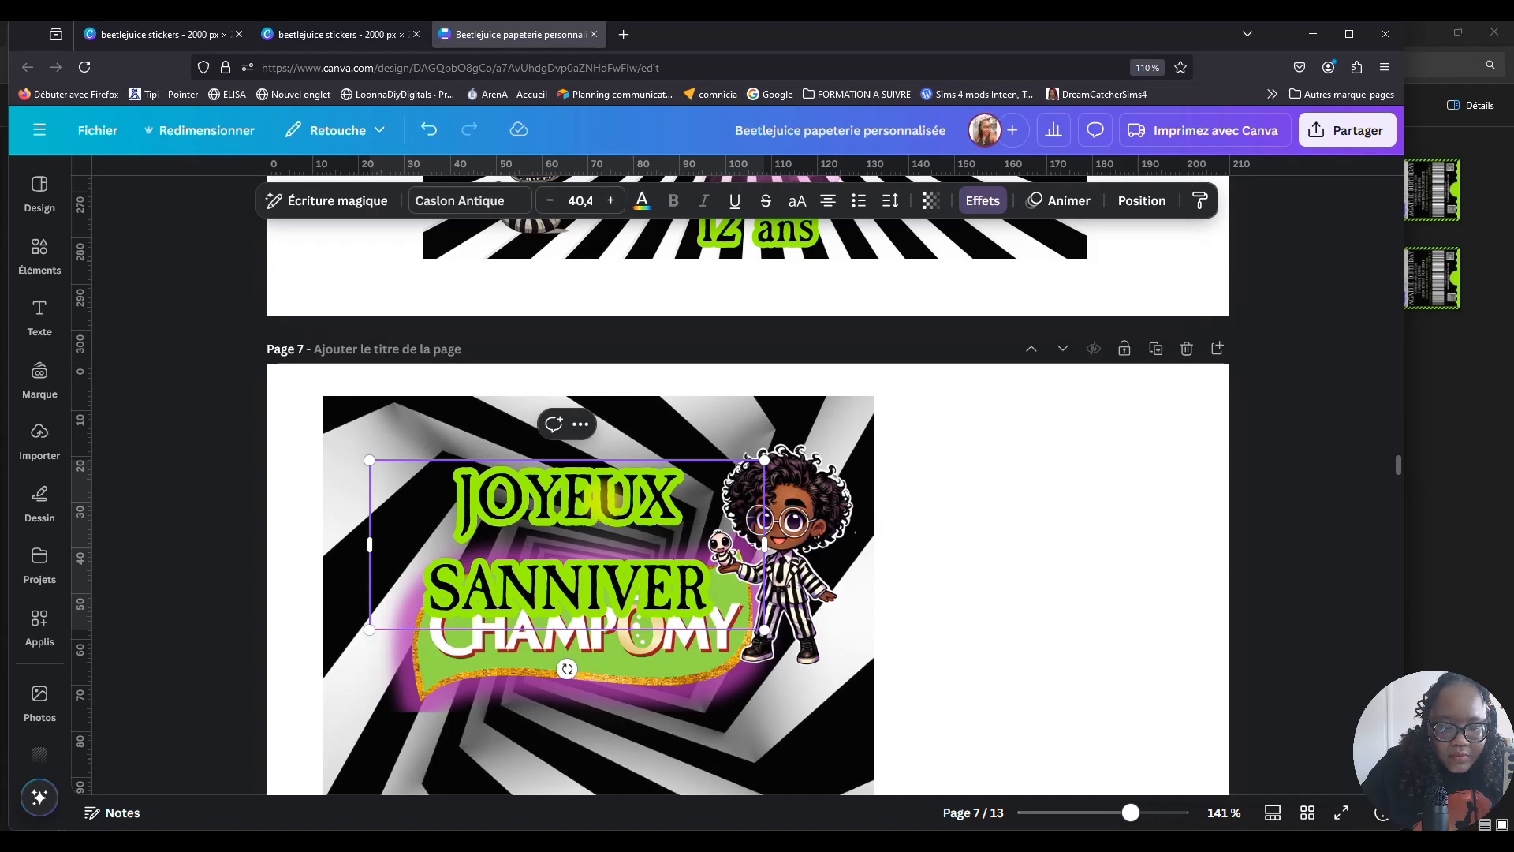
{"action": "type", "text": "SAIRE"}
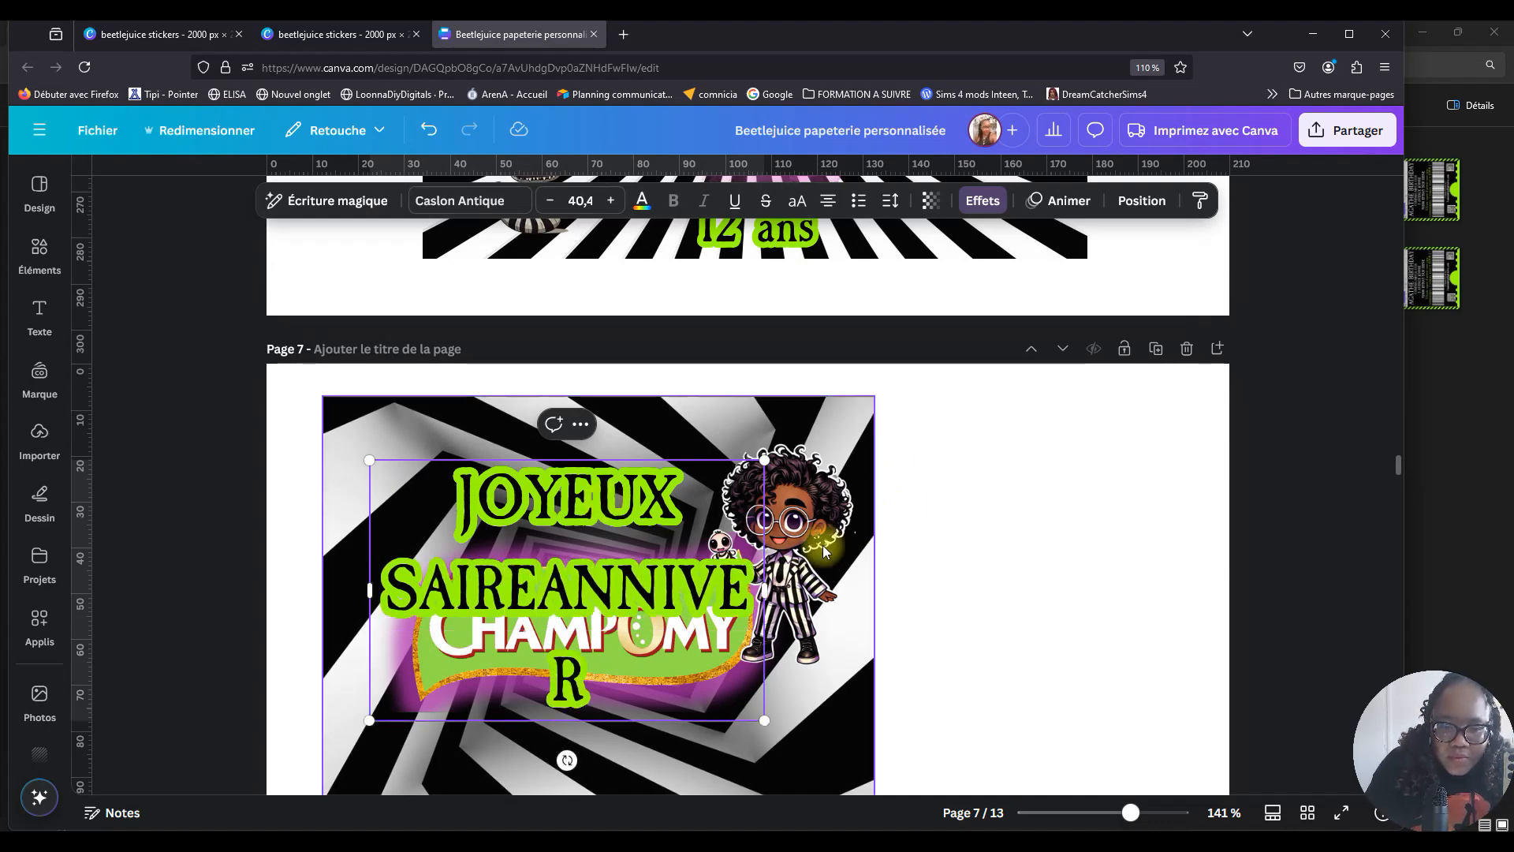
{"action": "left_click_drag", "start_coordinate": [765, 590], "coordinate": [834, 625]}
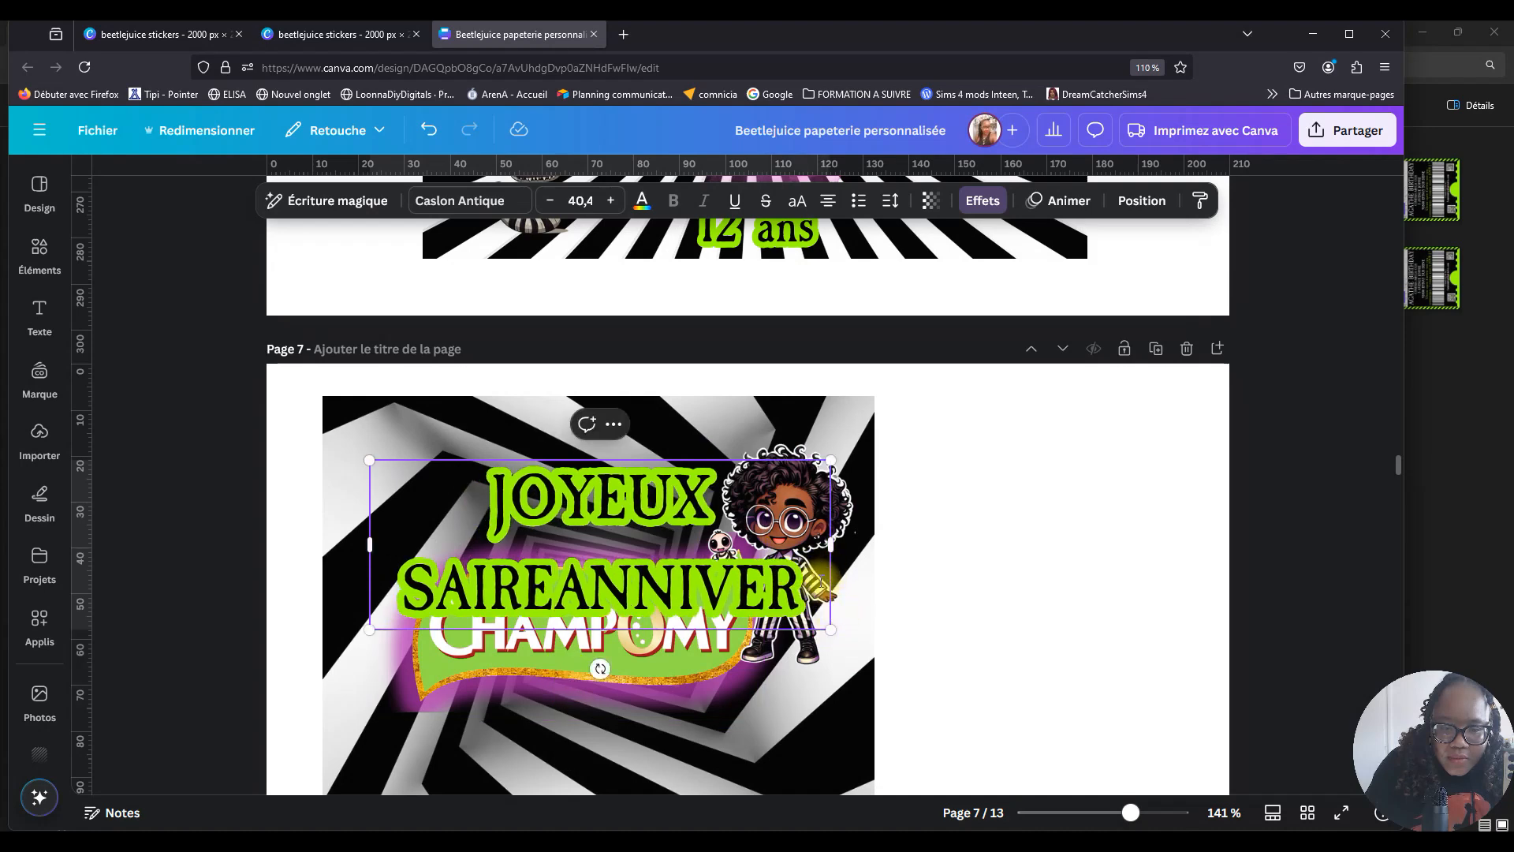
{"action": "left_click", "coordinate": [439, 565]}
{"action": "key", "text": "BackSpace"}
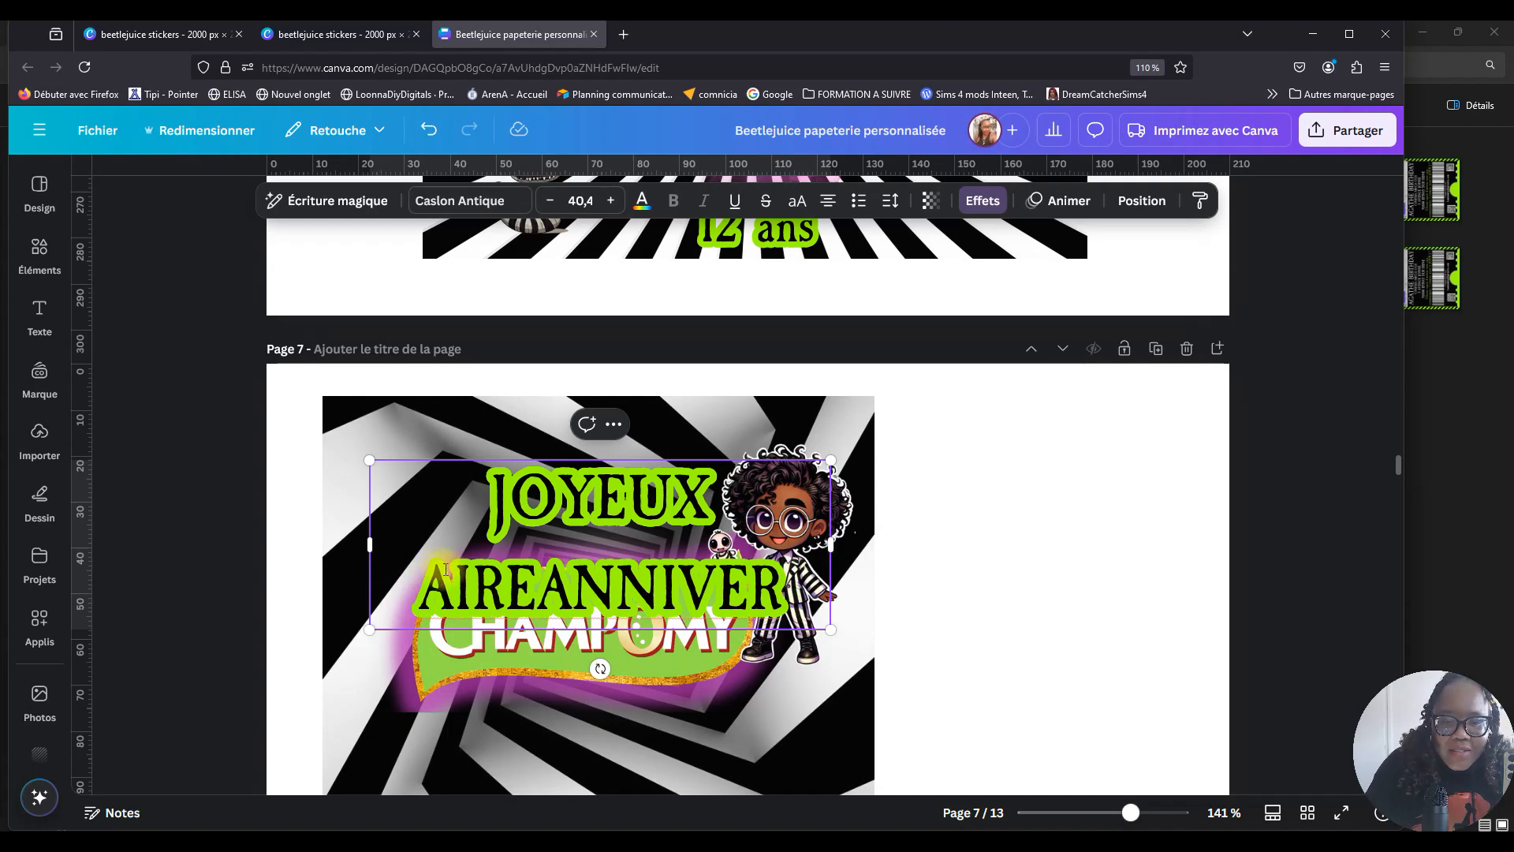
{"action": "left_click_drag", "start_coordinate": [783, 589], "coordinate": [390, 648]}
{"action": "type", "text": "ANNIVER"}
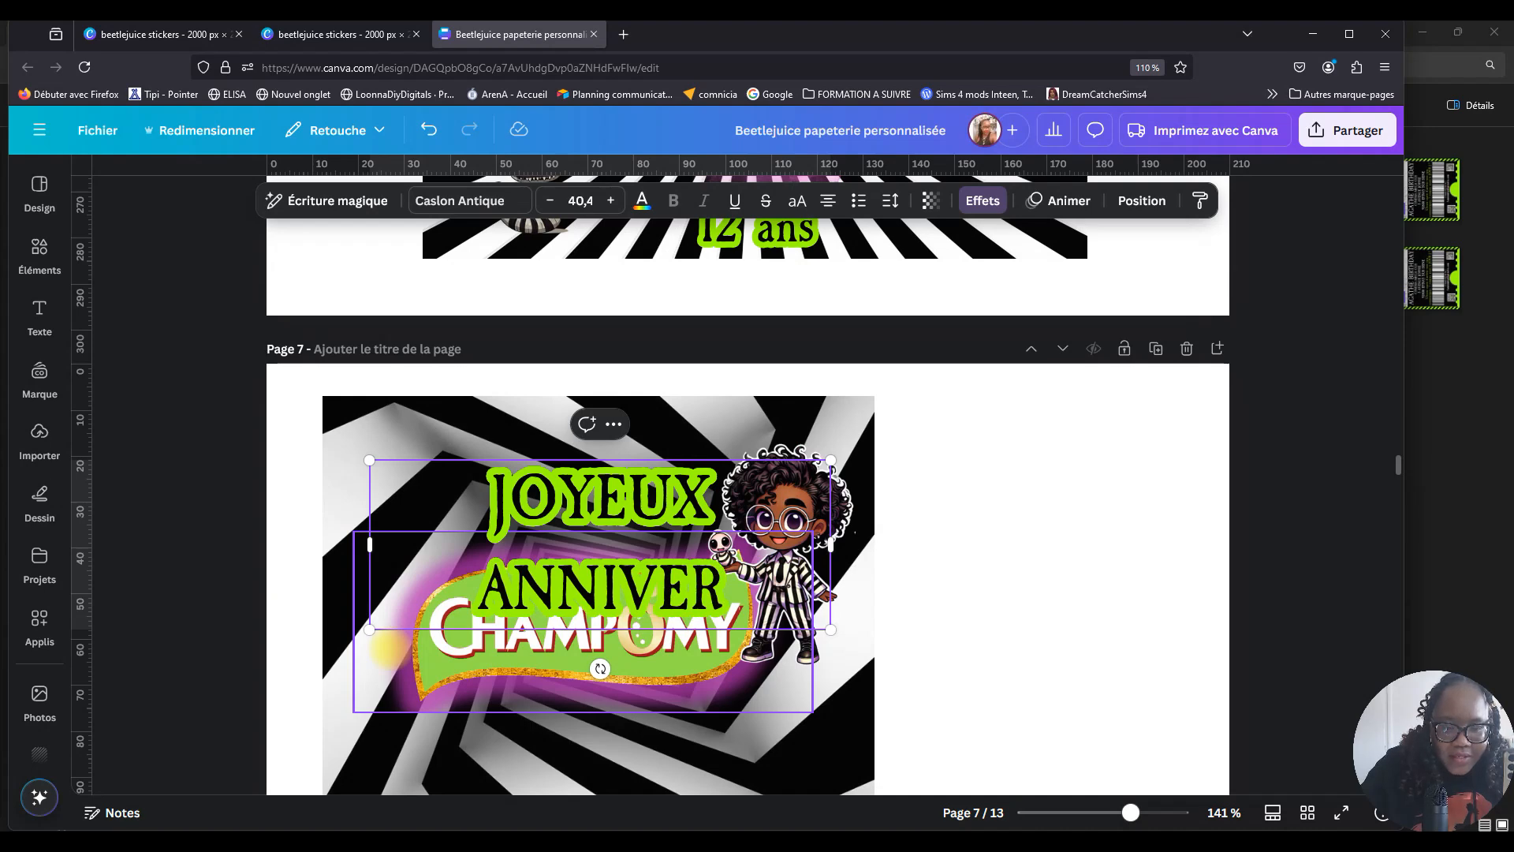
{"action": "type", "text": "SAIRE"}
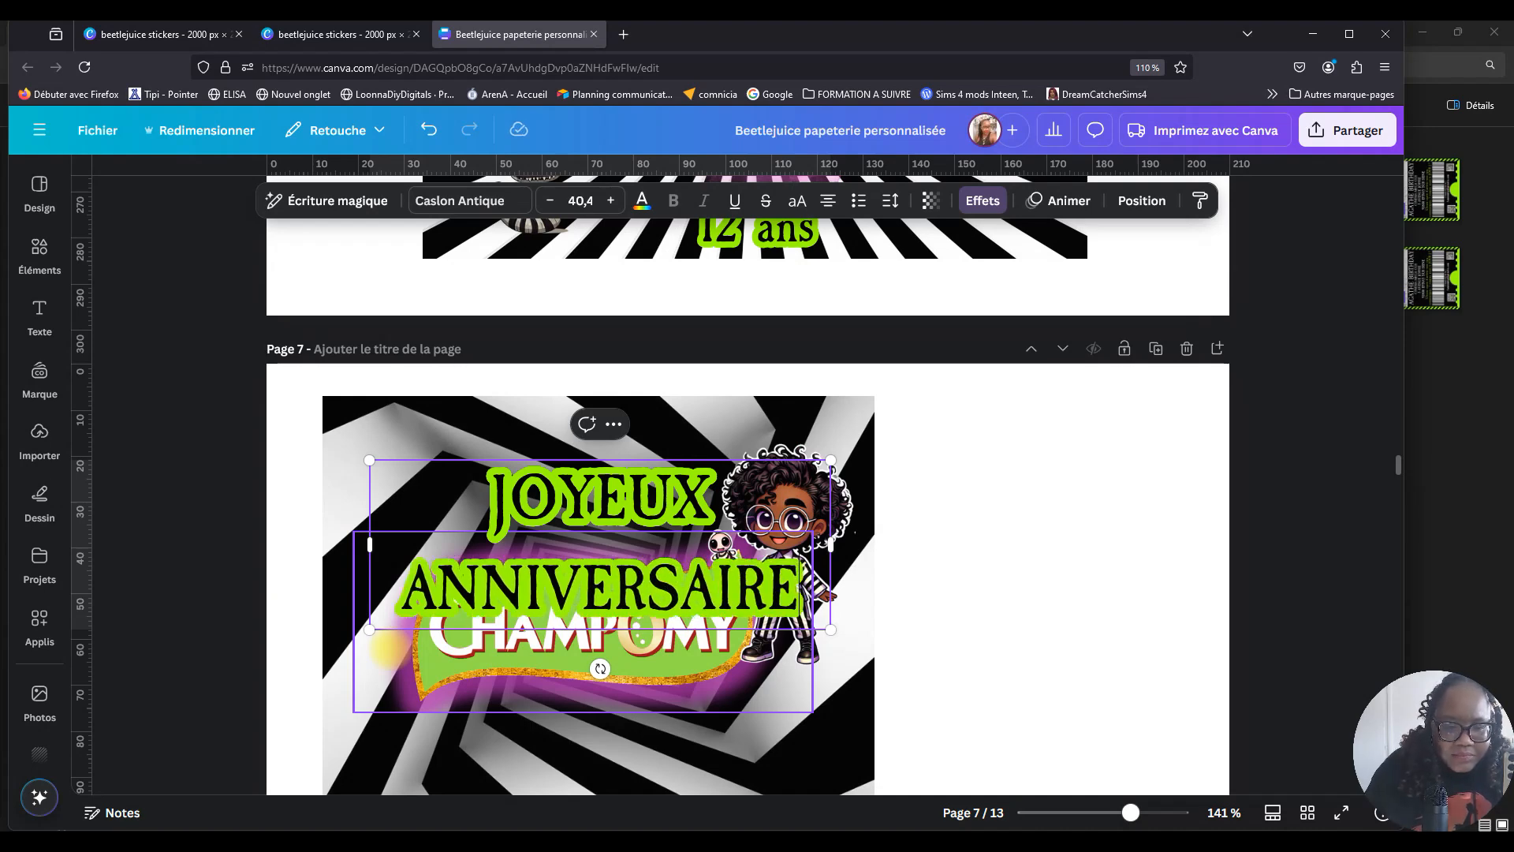
{"action": "left_click", "coordinate": [943, 606]}
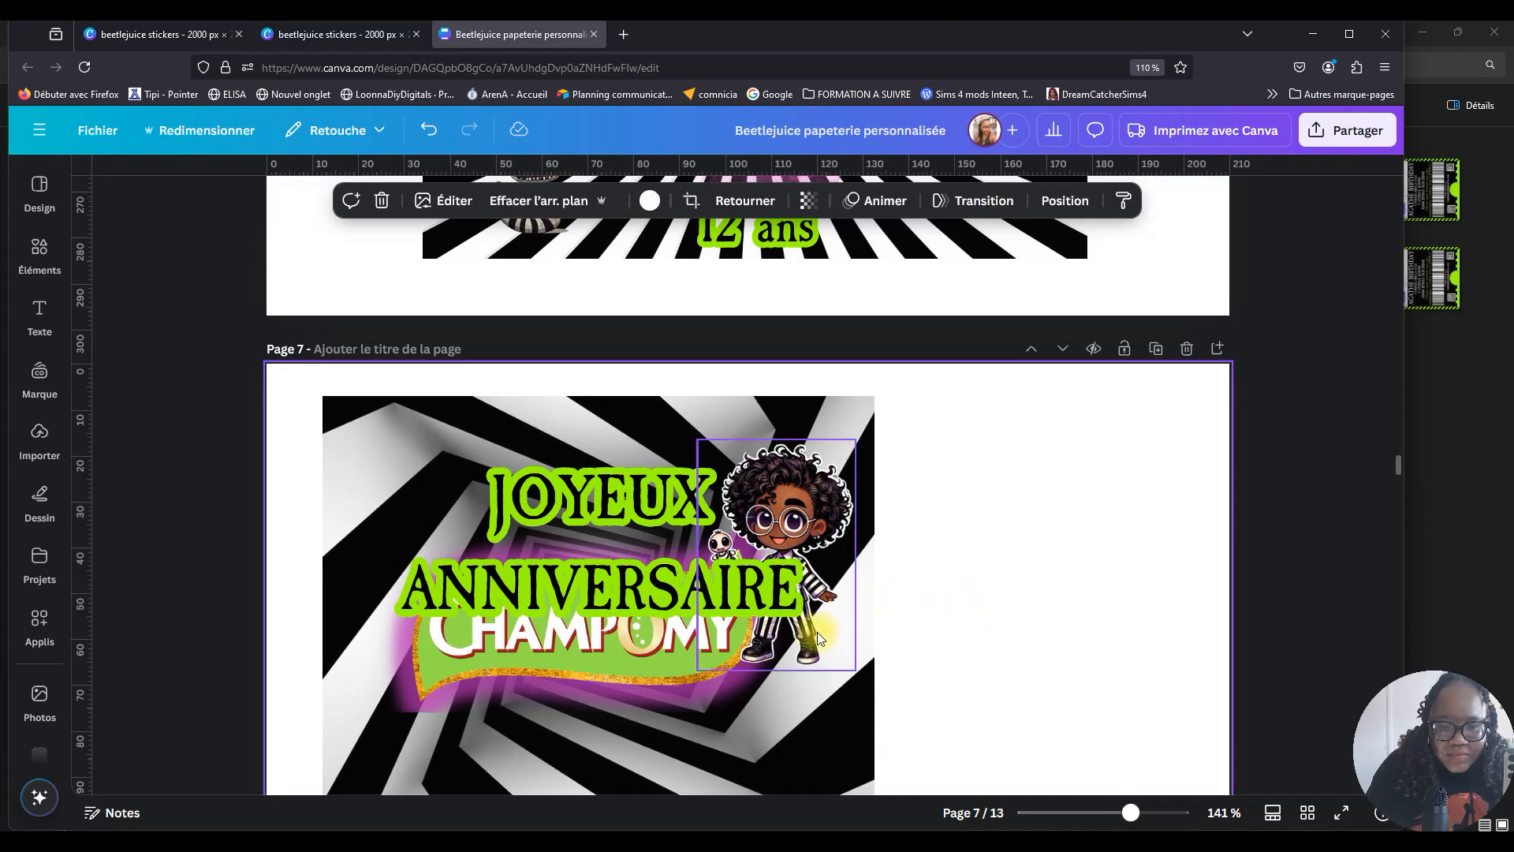
Shrink the greeting text to size 26,1 and tighten its line spacing.
{"action": "left_click", "coordinate": [783, 604]}
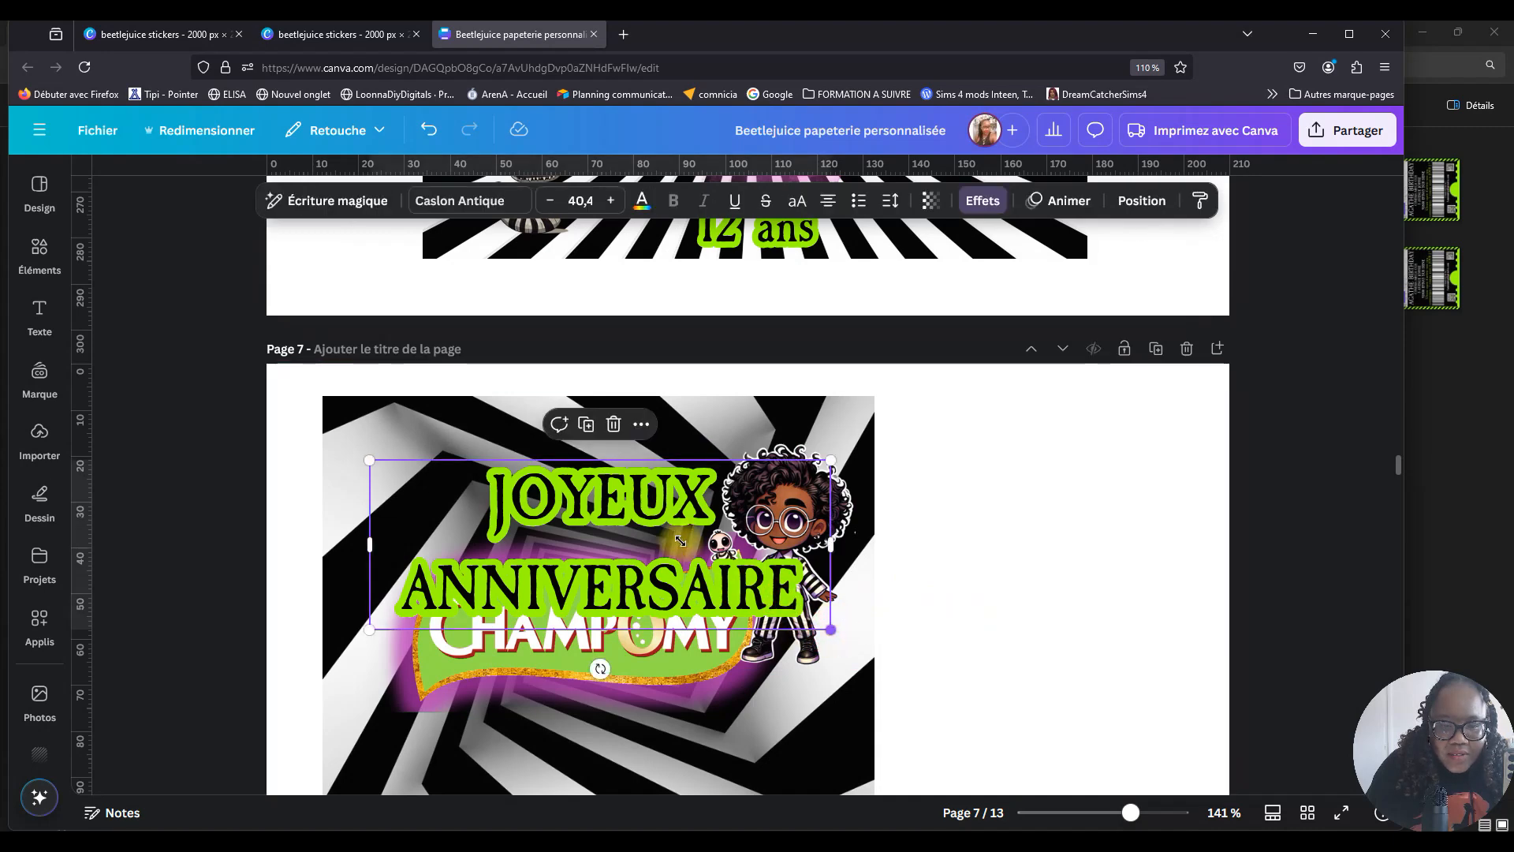
{"action": "left_click_drag", "start_coordinate": [690, 542], "coordinate": [668, 570]}
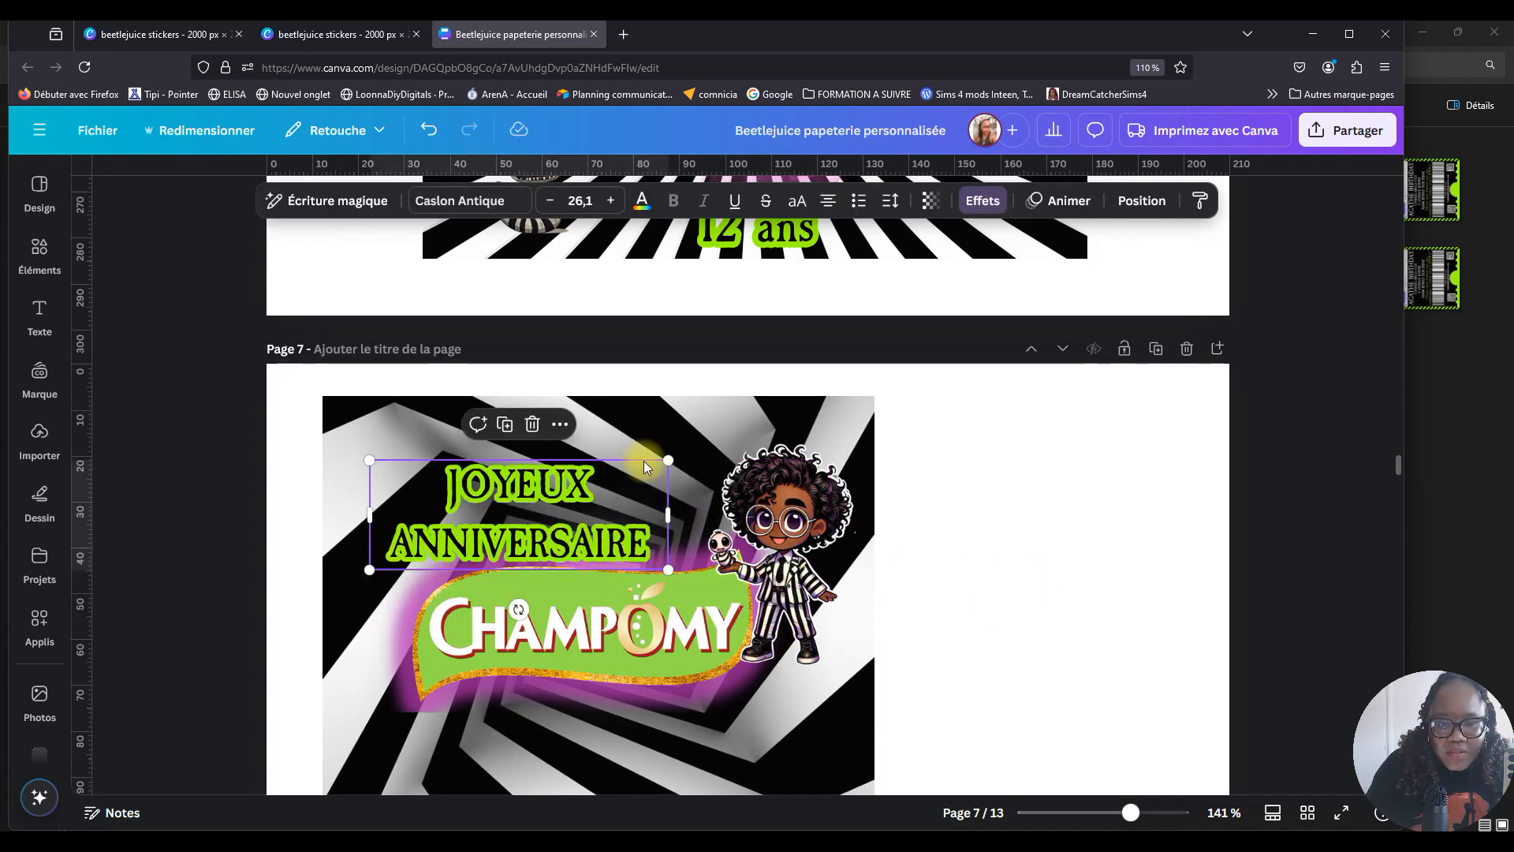
{"action": "left_click", "coordinate": [890, 202]}
{"action": "left_click_drag", "start_coordinate": [859, 330], "coordinate": [837, 331]}
{"action": "left_click", "coordinate": [1044, 622]}
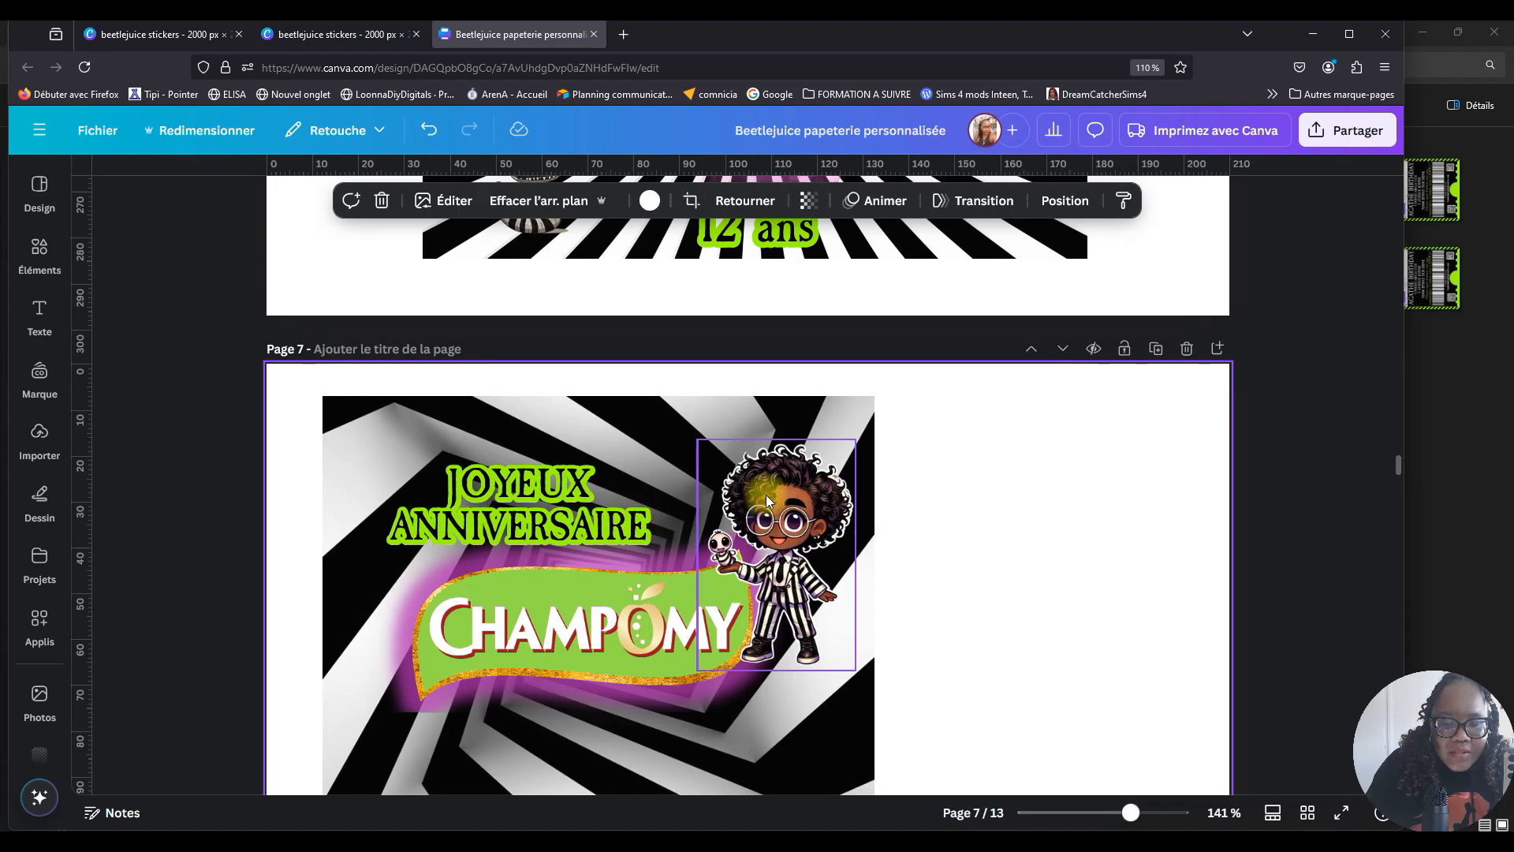
Move the two-line greeting up and to the right, clear of the Champomy logo and beside the character.
{"action": "left_click_drag", "start_coordinate": [574, 520], "coordinate": [588, 505]}
{"action": "left_click", "coordinate": [1072, 495]}
{"action": "left_click_drag", "start_coordinate": [650, 464], "coordinate": [665, 441]}
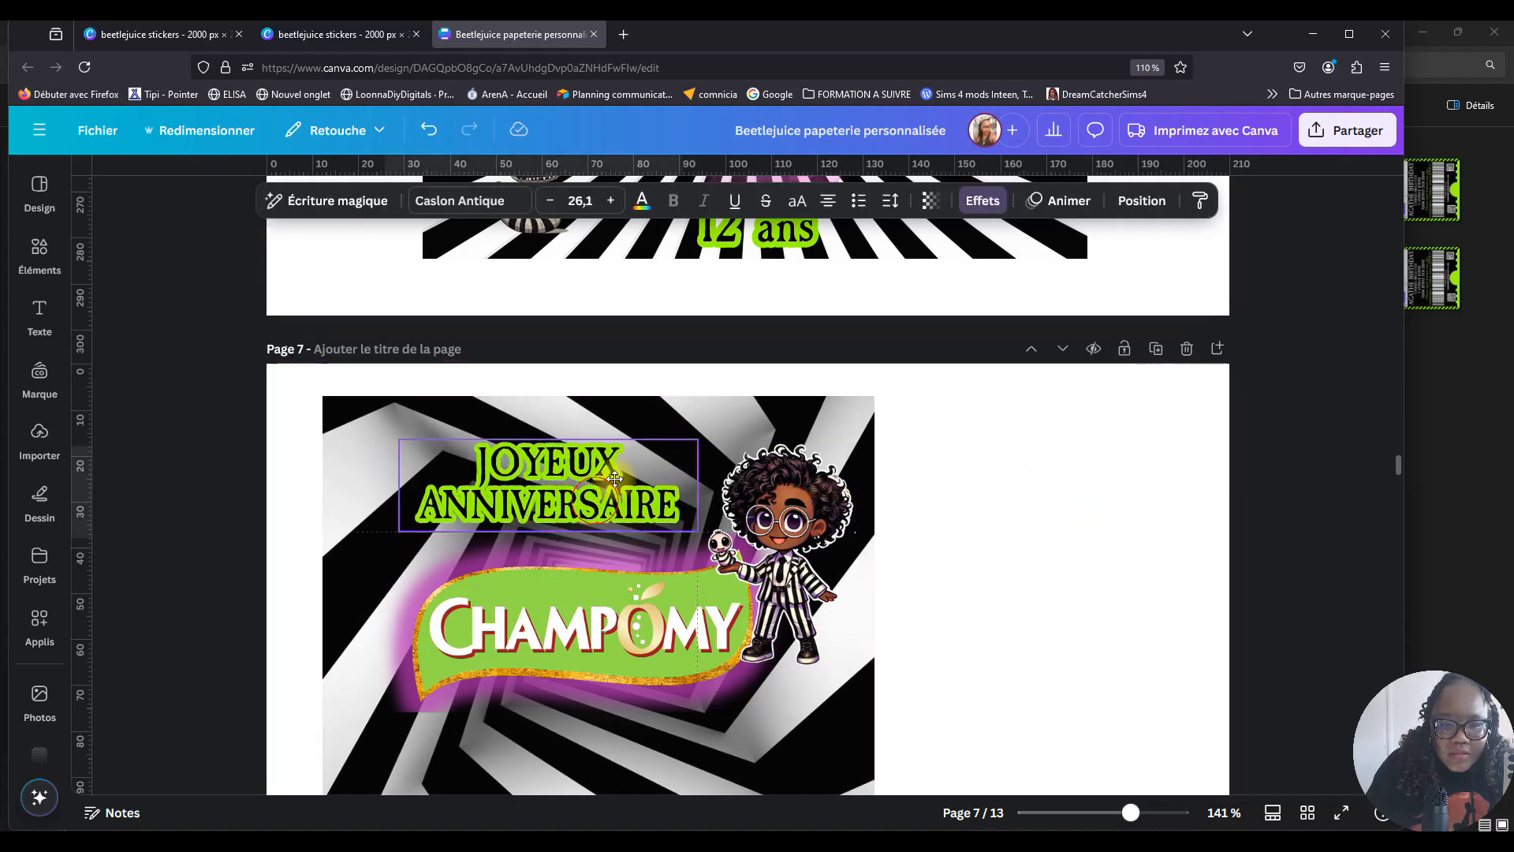
Add the birthday child's first name as a third line of the greeting and recentre the text above the logo.
{"action": "left_click", "coordinate": [666, 487]}
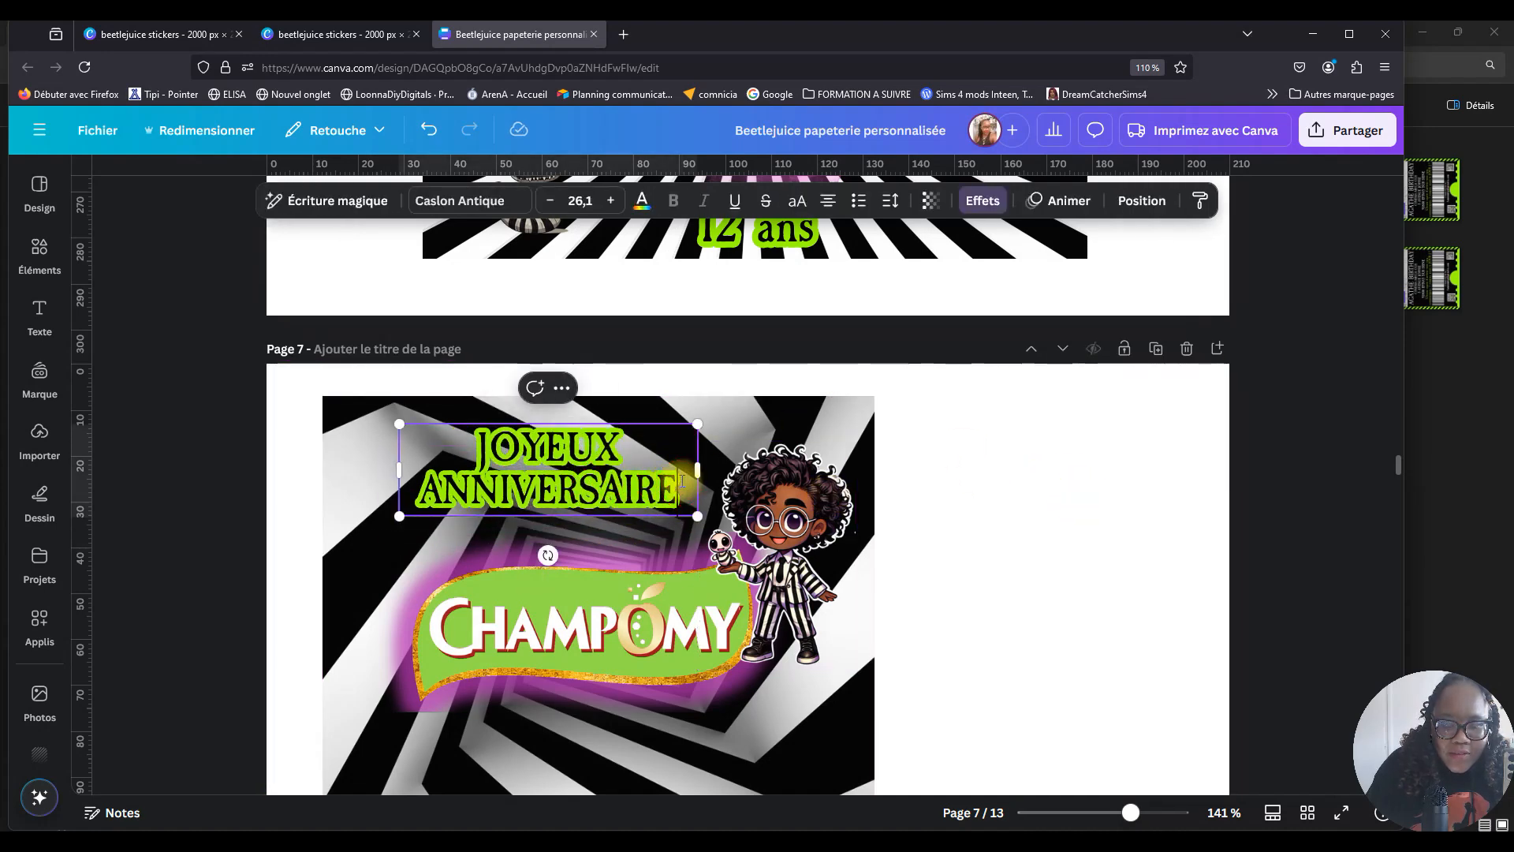
{"action": "key", "text": "Return"}
{"action": "type", "text": "AGAT"}
{"action": "type", "text": "HE"}
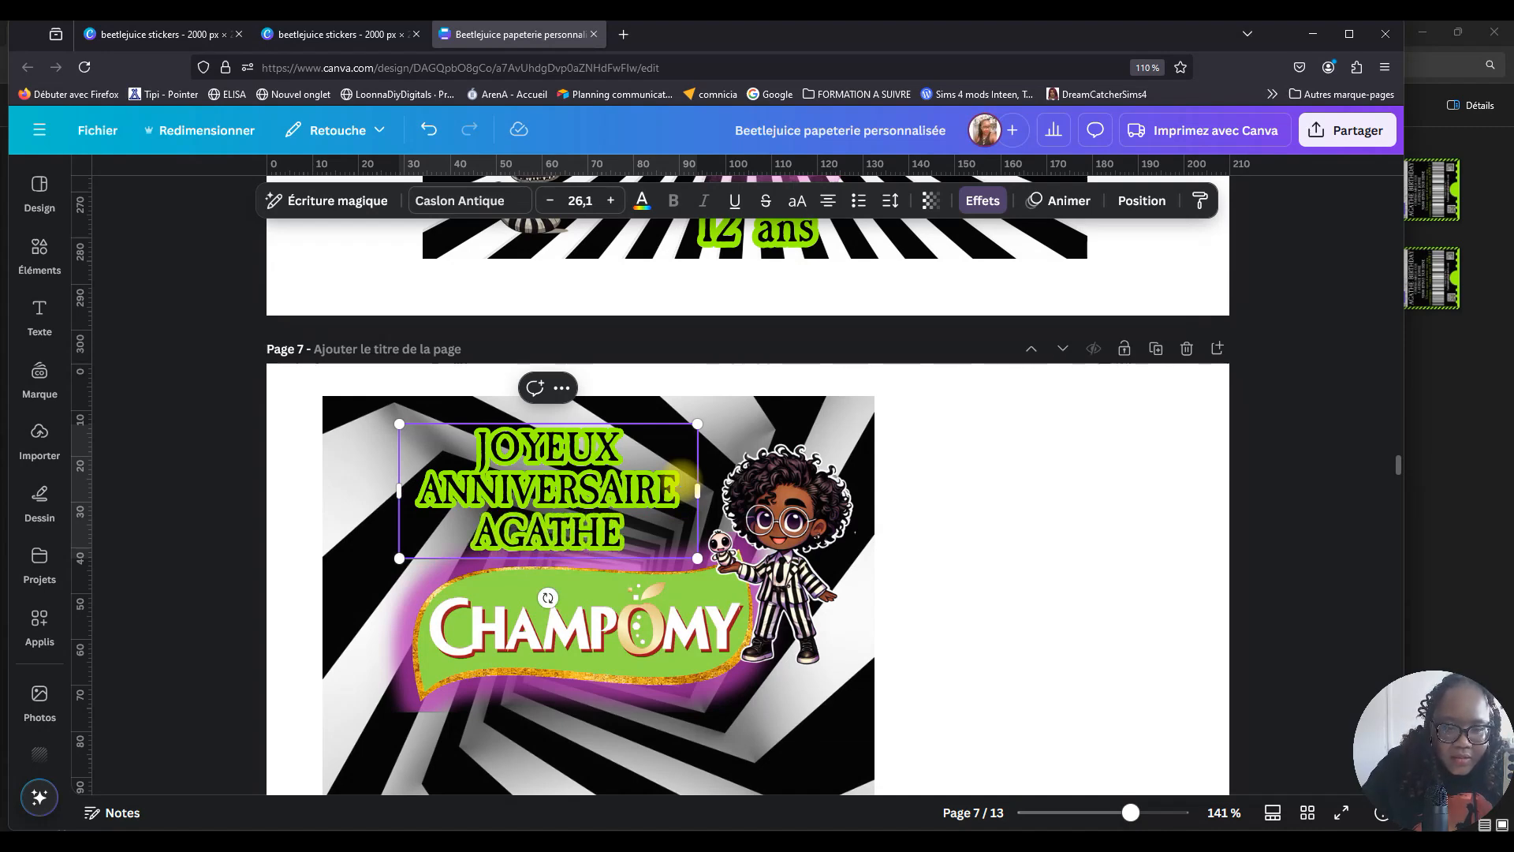
{"action": "left_click", "coordinate": [1093, 580]}
{"action": "left_click_drag", "start_coordinate": [622, 513], "coordinate": [657, 520]}
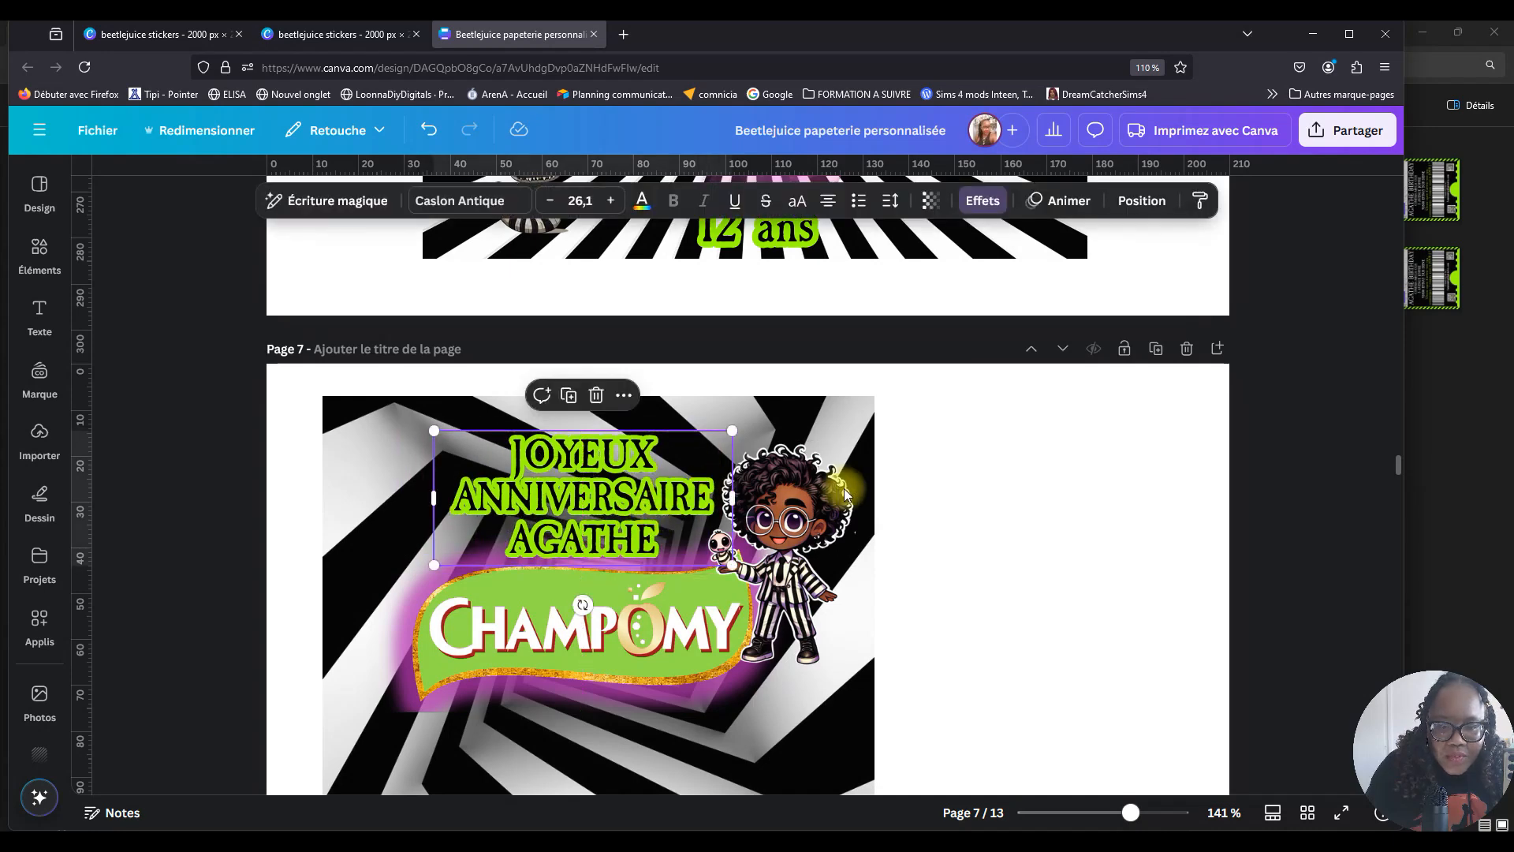
{"action": "left_click", "coordinate": [1014, 599]}
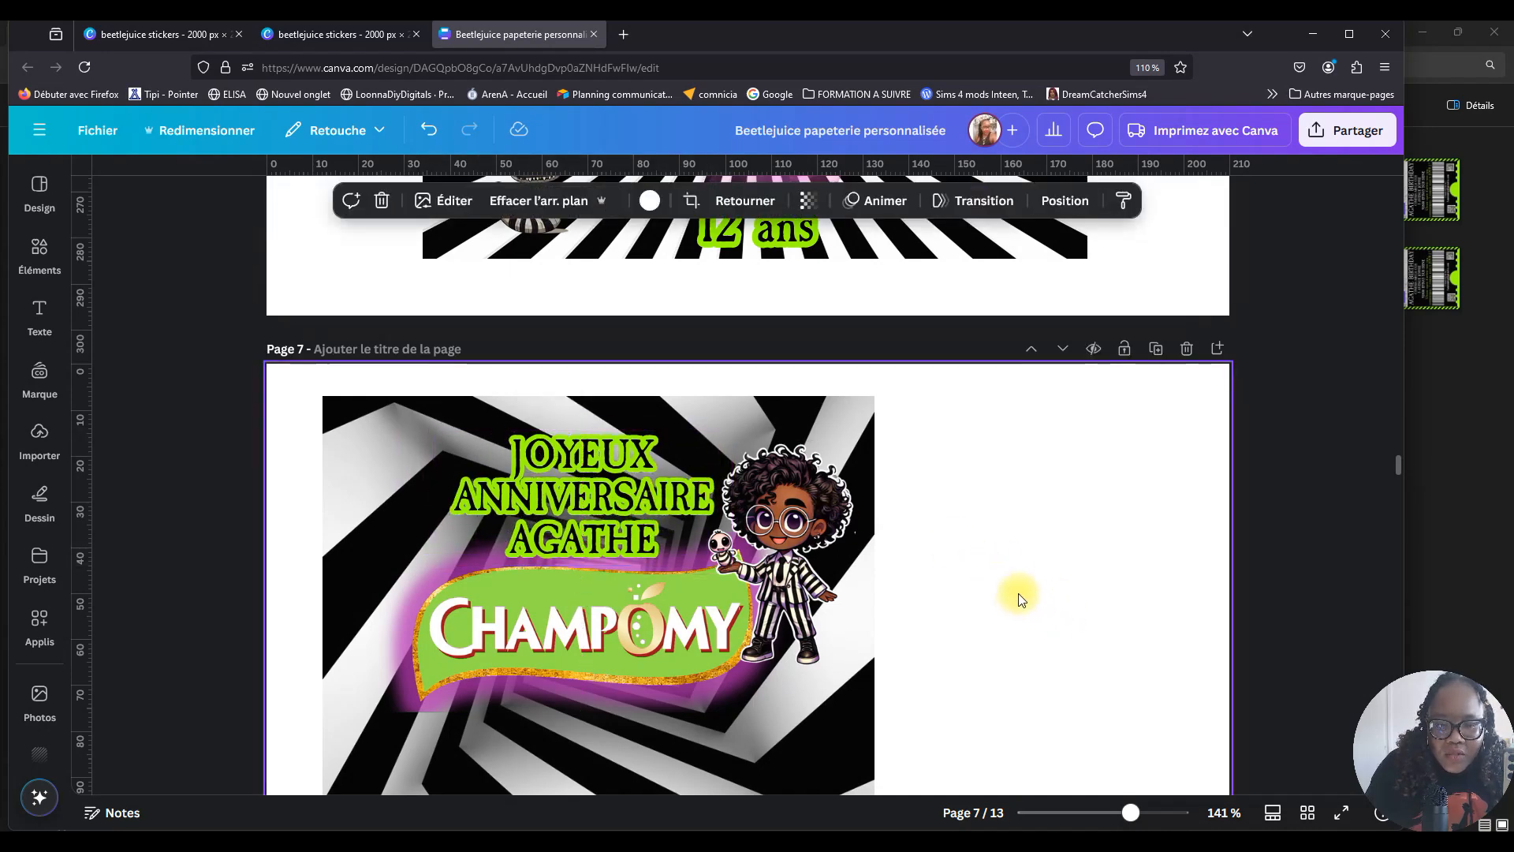
Slightly shrink and shift the Champomy logo, and enlarge the curly-haired character so it overlaps the logo's right end.
{"action": "scroll", "coordinate": [996, 591], "scroll_direction": "down", "scroll_amount": 2}
{"action": "scroll", "coordinate": [994, 588], "scroll_direction": "up", "scroll_amount": 1}
{"action": "left_click", "coordinate": [640, 622]}
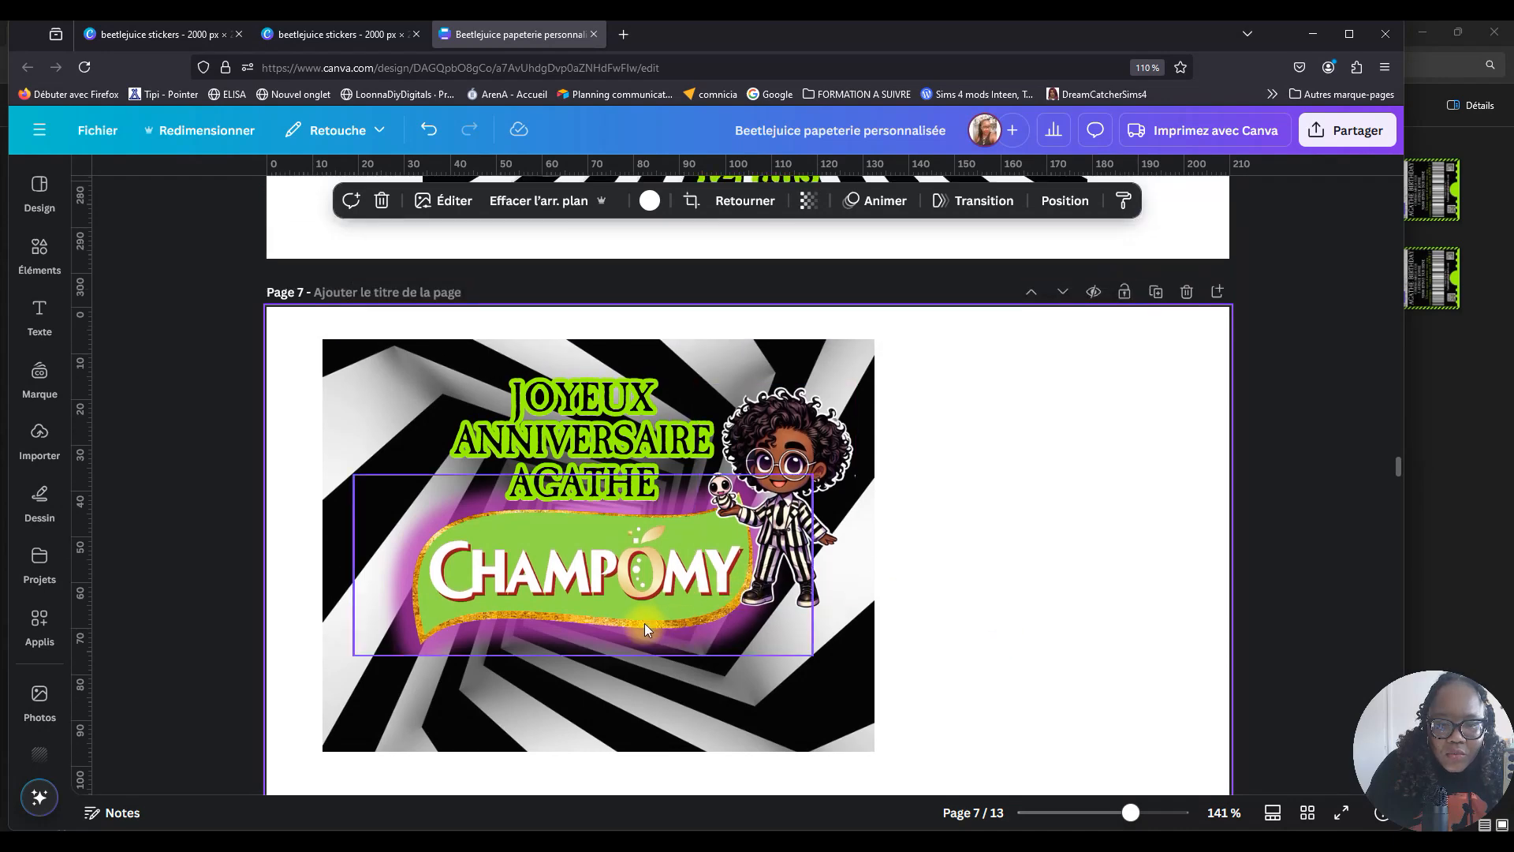
{"action": "left_click_drag", "start_coordinate": [791, 643], "coordinate": [777, 628]}
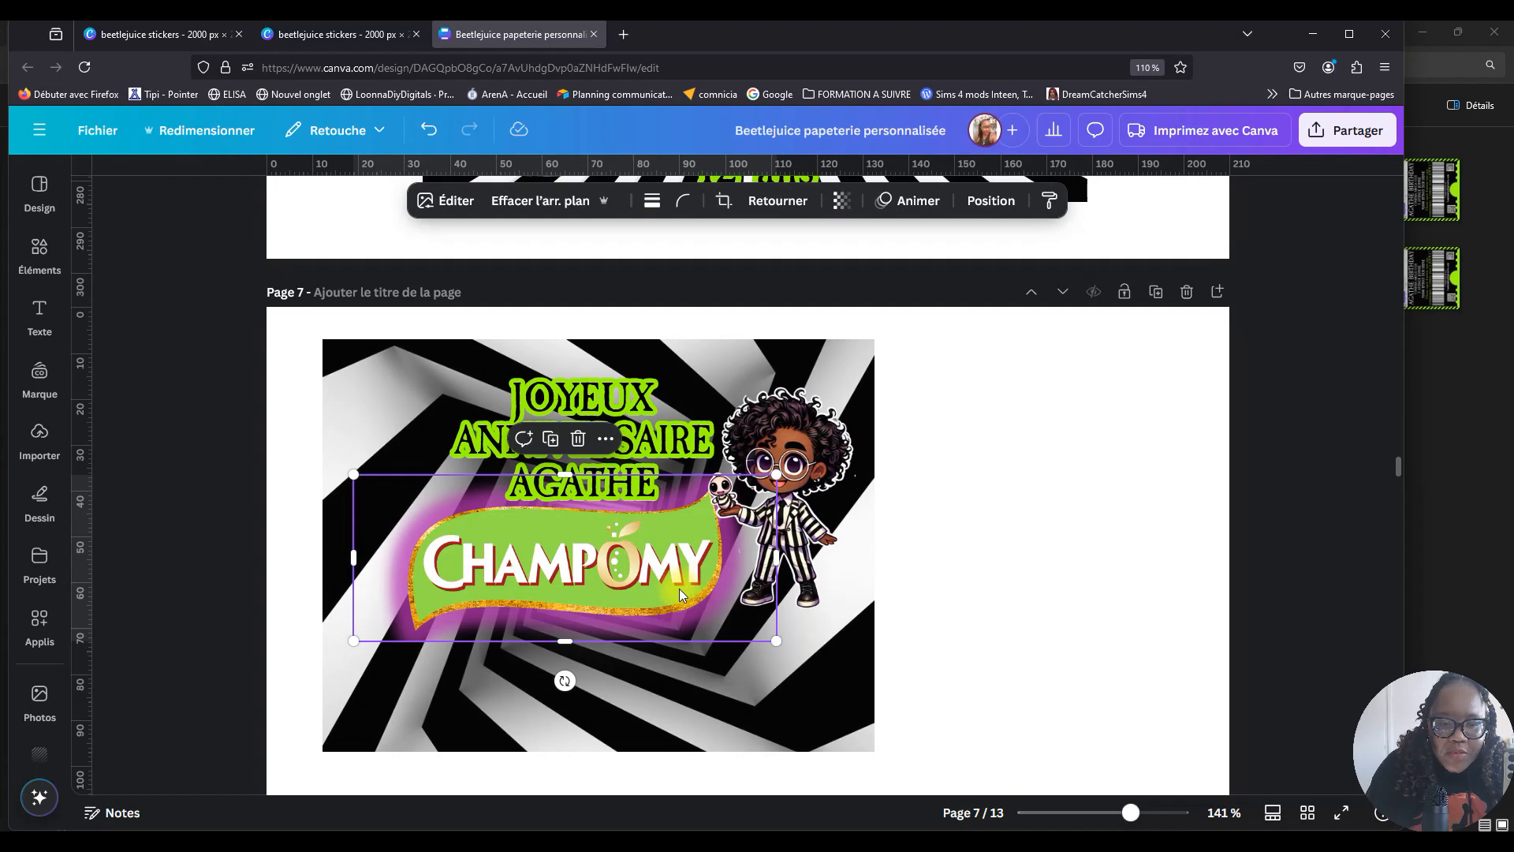
{"action": "left_click", "coordinate": [961, 509]}
{"action": "left_click_drag", "start_coordinate": [805, 465], "coordinate": [794, 463]}
{"action": "left_click_drag", "start_coordinate": [846, 613], "coordinate": [857, 628]}
{"action": "left_click", "coordinate": [636, 462]}
Remove the striped background from the lowest banner on page 6 and place its Beetlejuice sign, reduced, at the left of the label's logo.
{"action": "scroll", "coordinate": [668, 447], "scroll_direction": "up", "scroll_amount": 2}
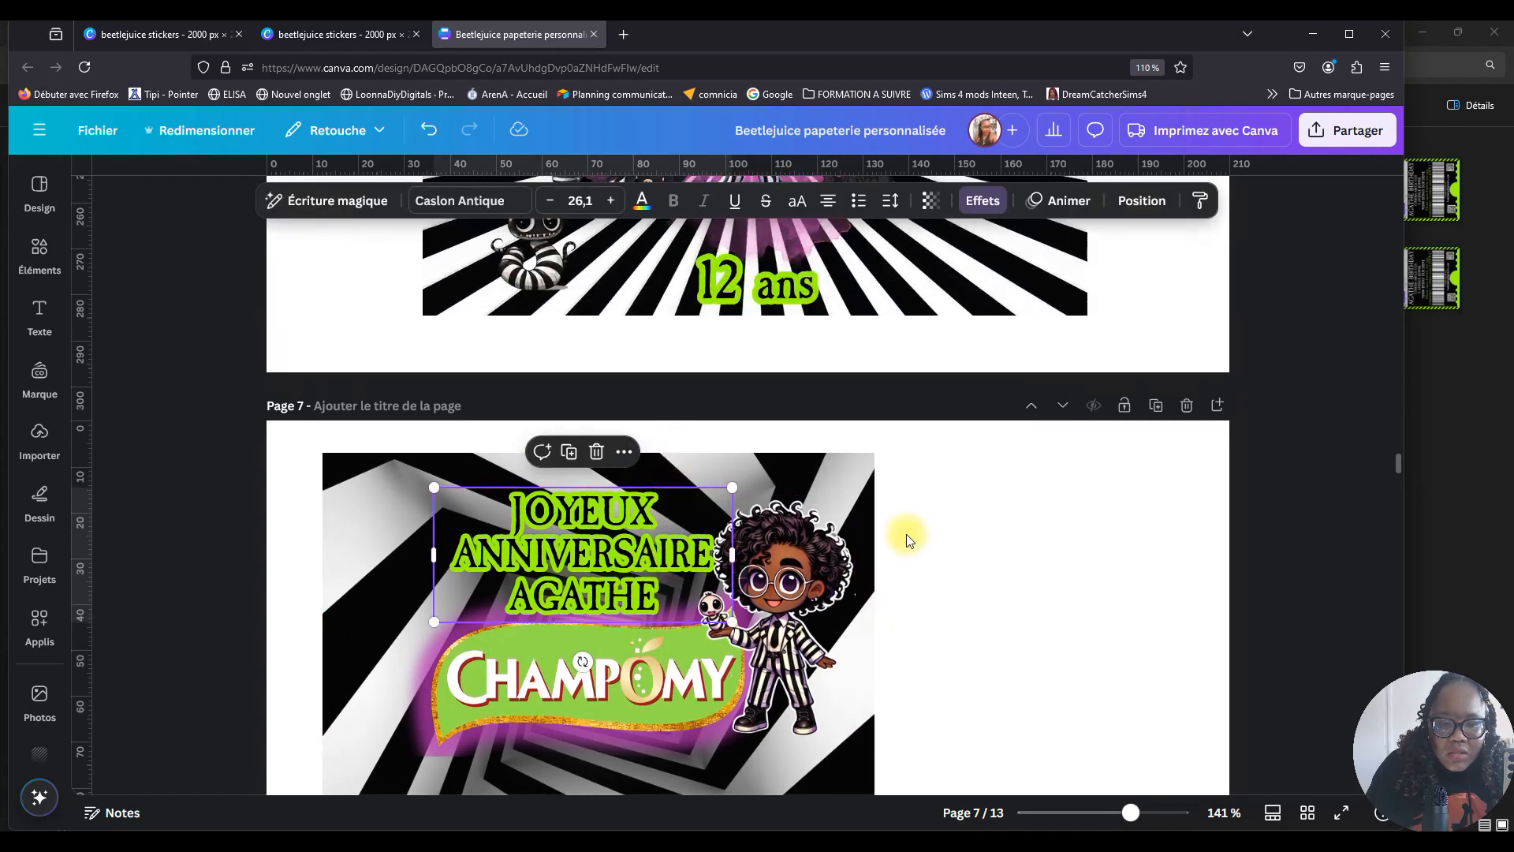
{"action": "scroll", "coordinate": [824, 423], "scroll_direction": "up", "scroll_amount": 4}
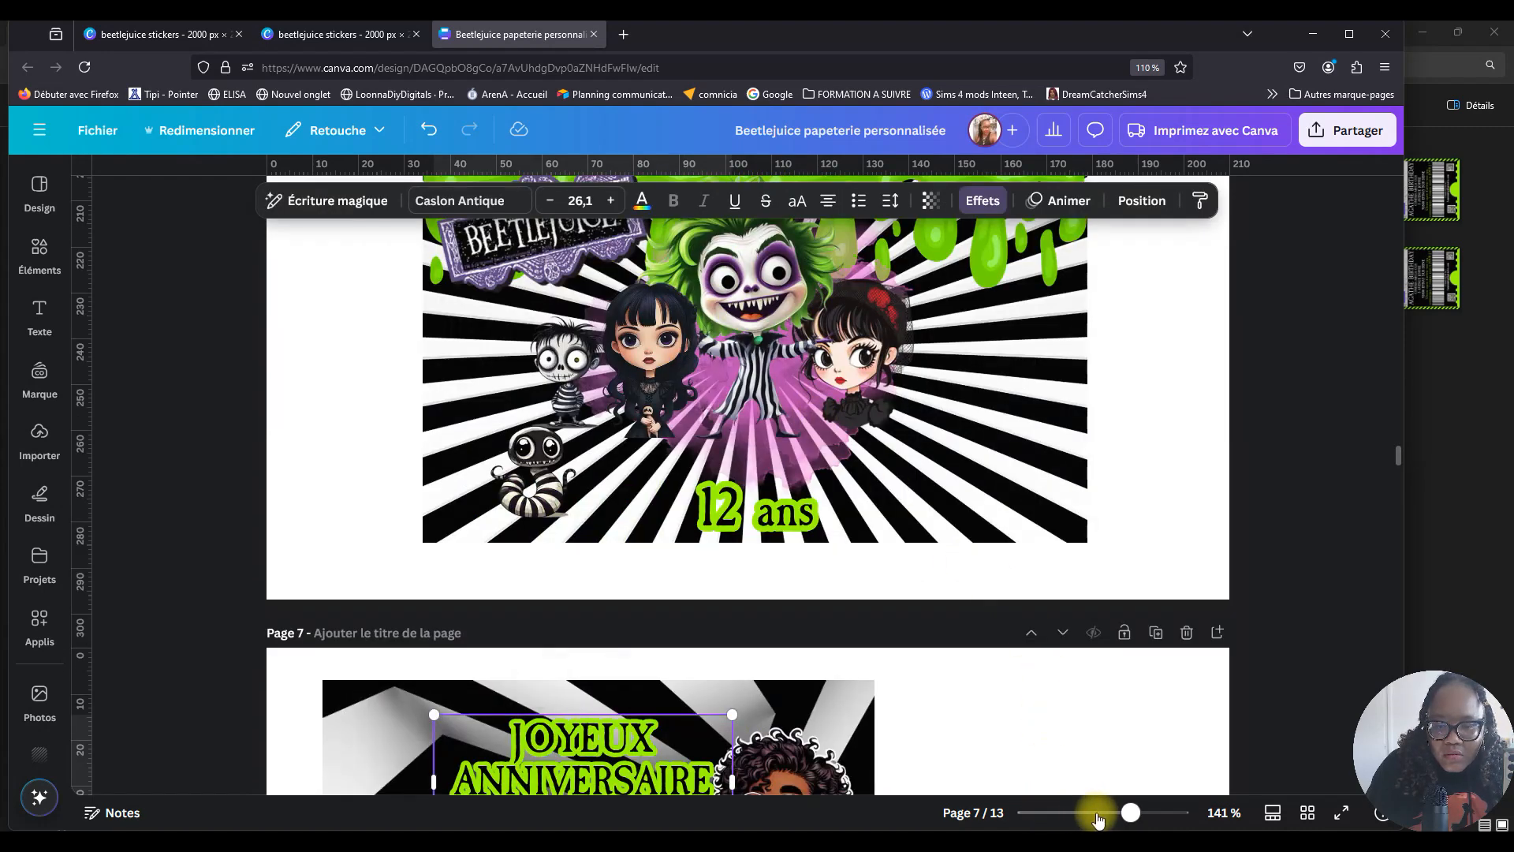
{"action": "left_click", "coordinate": [1100, 812]}
{"action": "scroll", "coordinate": [867, 461], "scroll_direction": "down", "scroll_amount": 2}
{"action": "scroll", "coordinate": [862, 462], "scroll_direction": "down", "scroll_amount": 1}
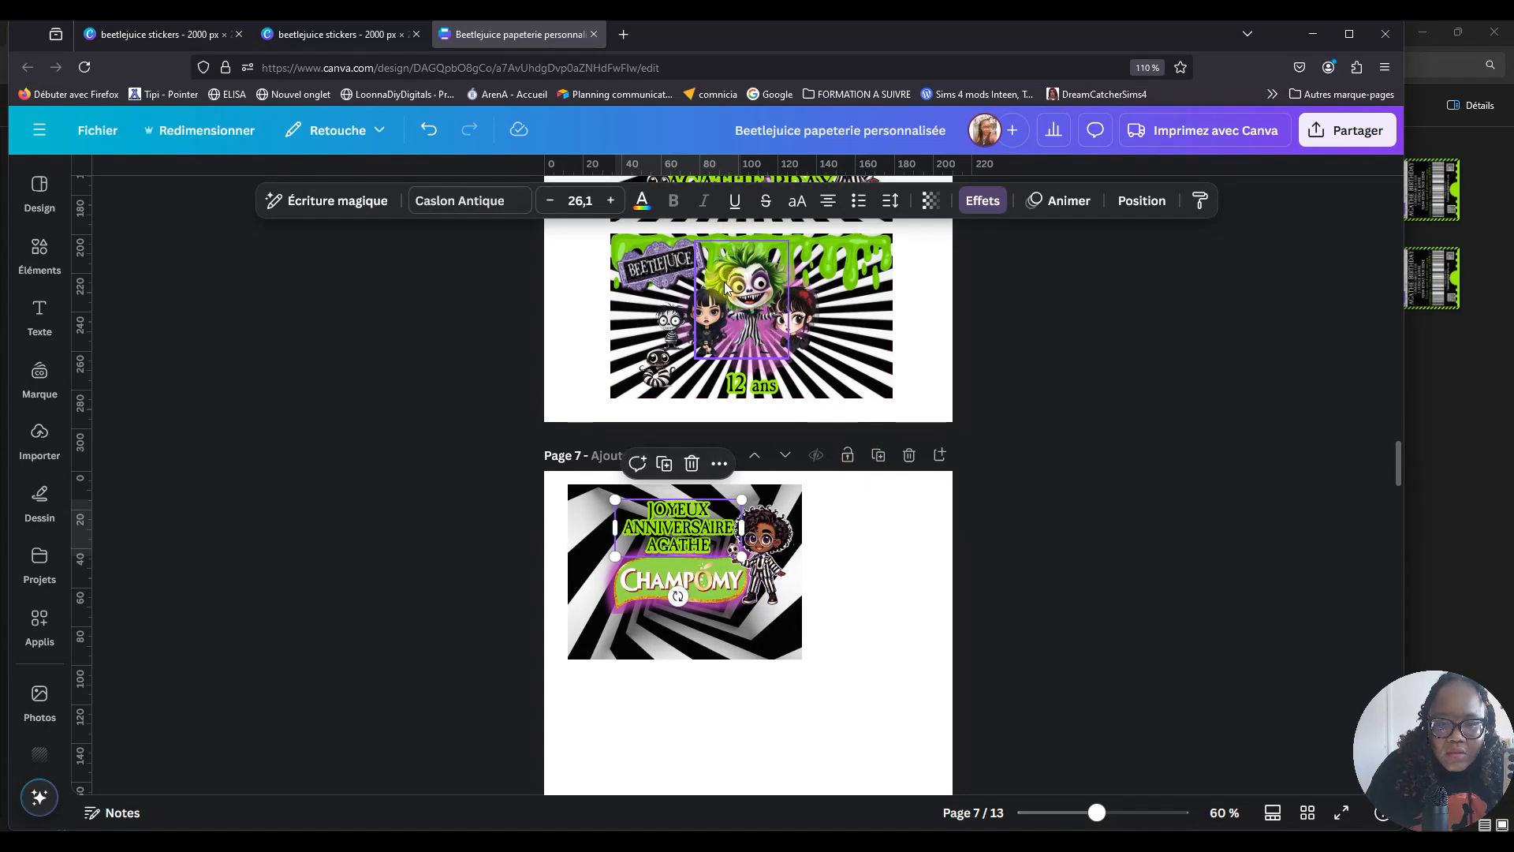
{"action": "left_click", "coordinate": [812, 322]}
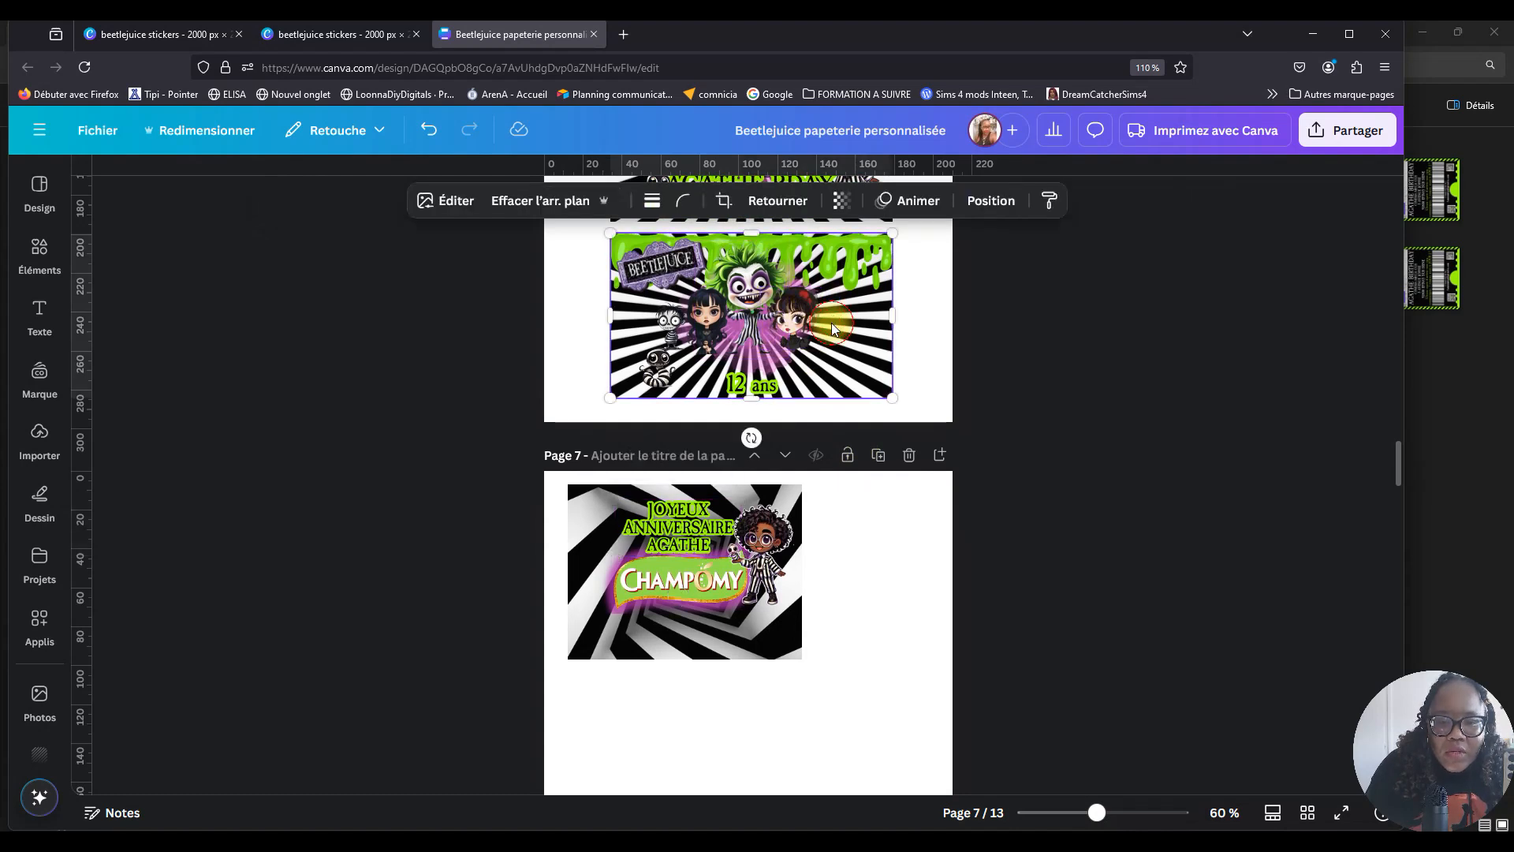
{"action": "left_click_drag", "start_coordinate": [812, 322], "coordinate": [701, 326]}
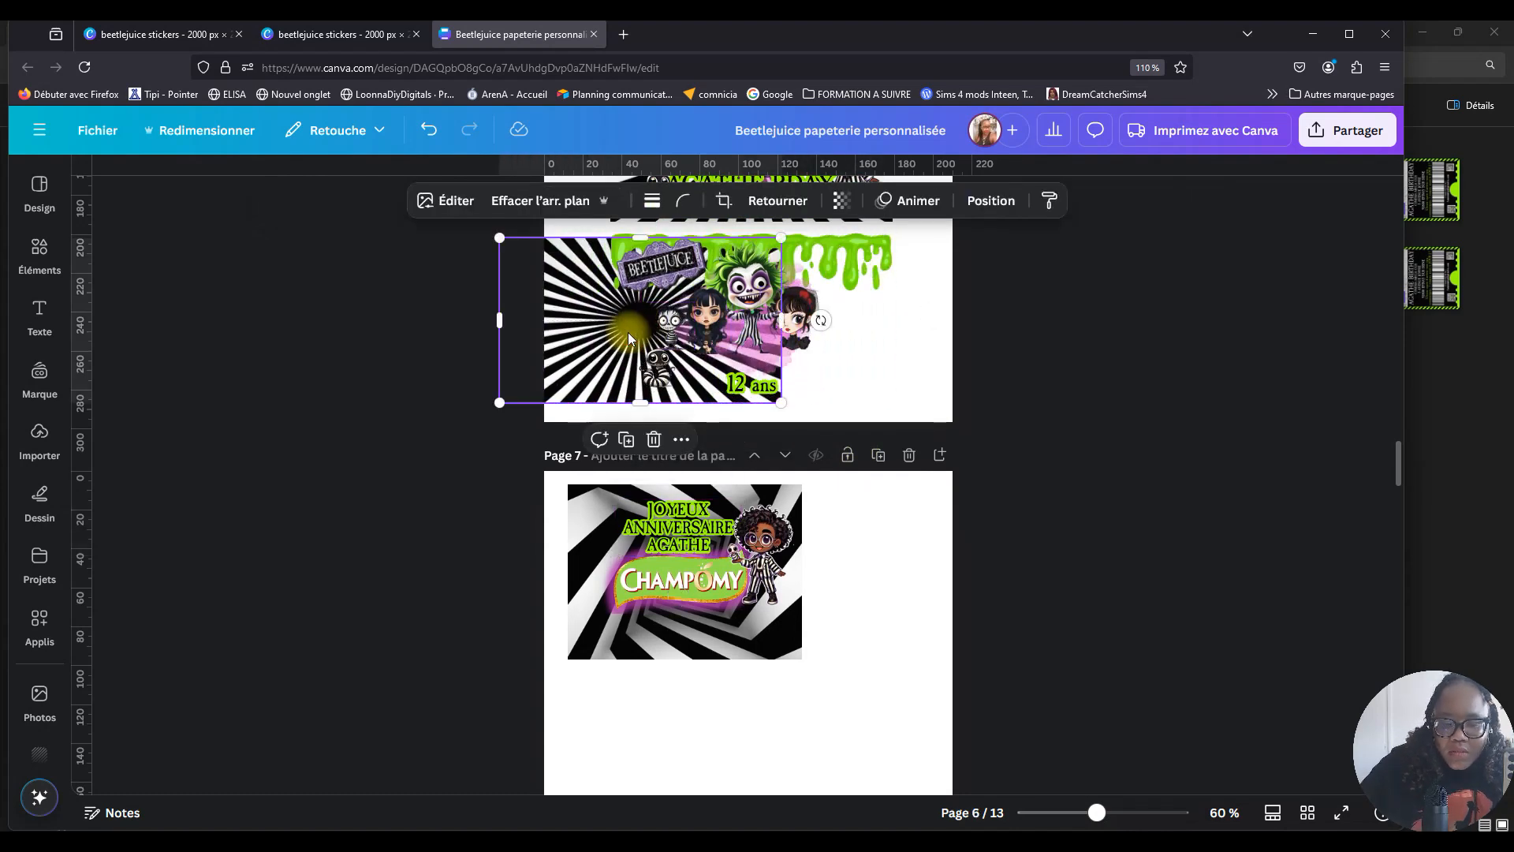
{"action": "left_click_drag", "start_coordinate": [629, 337], "coordinate": [602, 545]}
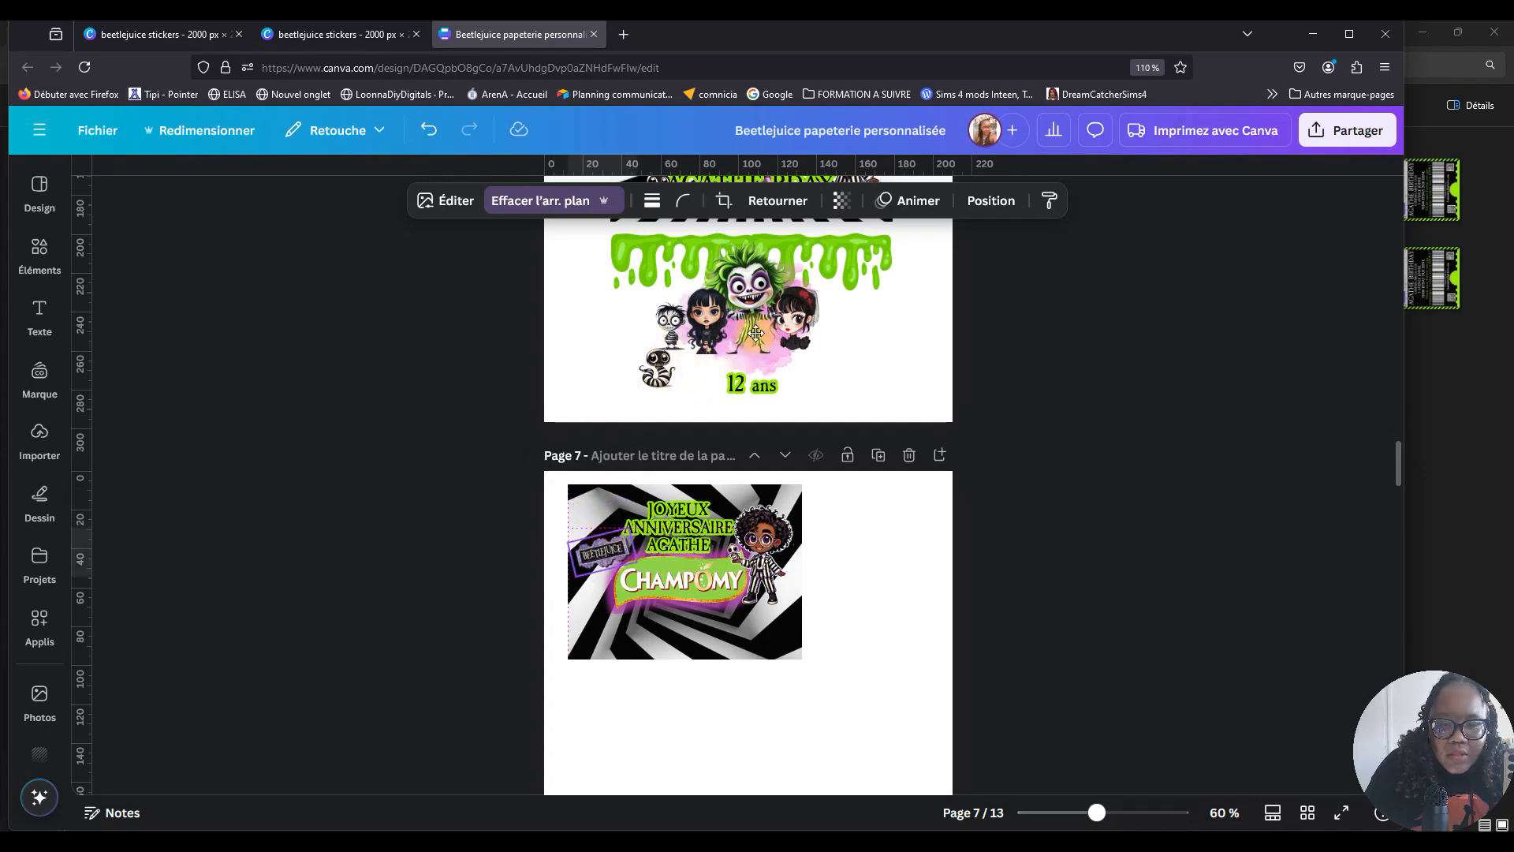
Delete both green slime drips from the lowest banner on page 6.
{"action": "scroll", "coordinate": [817, 288], "scroll_direction": "up", "scroll_amount": 2}
{"action": "left_click", "coordinate": [865, 370]}
{"action": "key", "text": "Delete"}
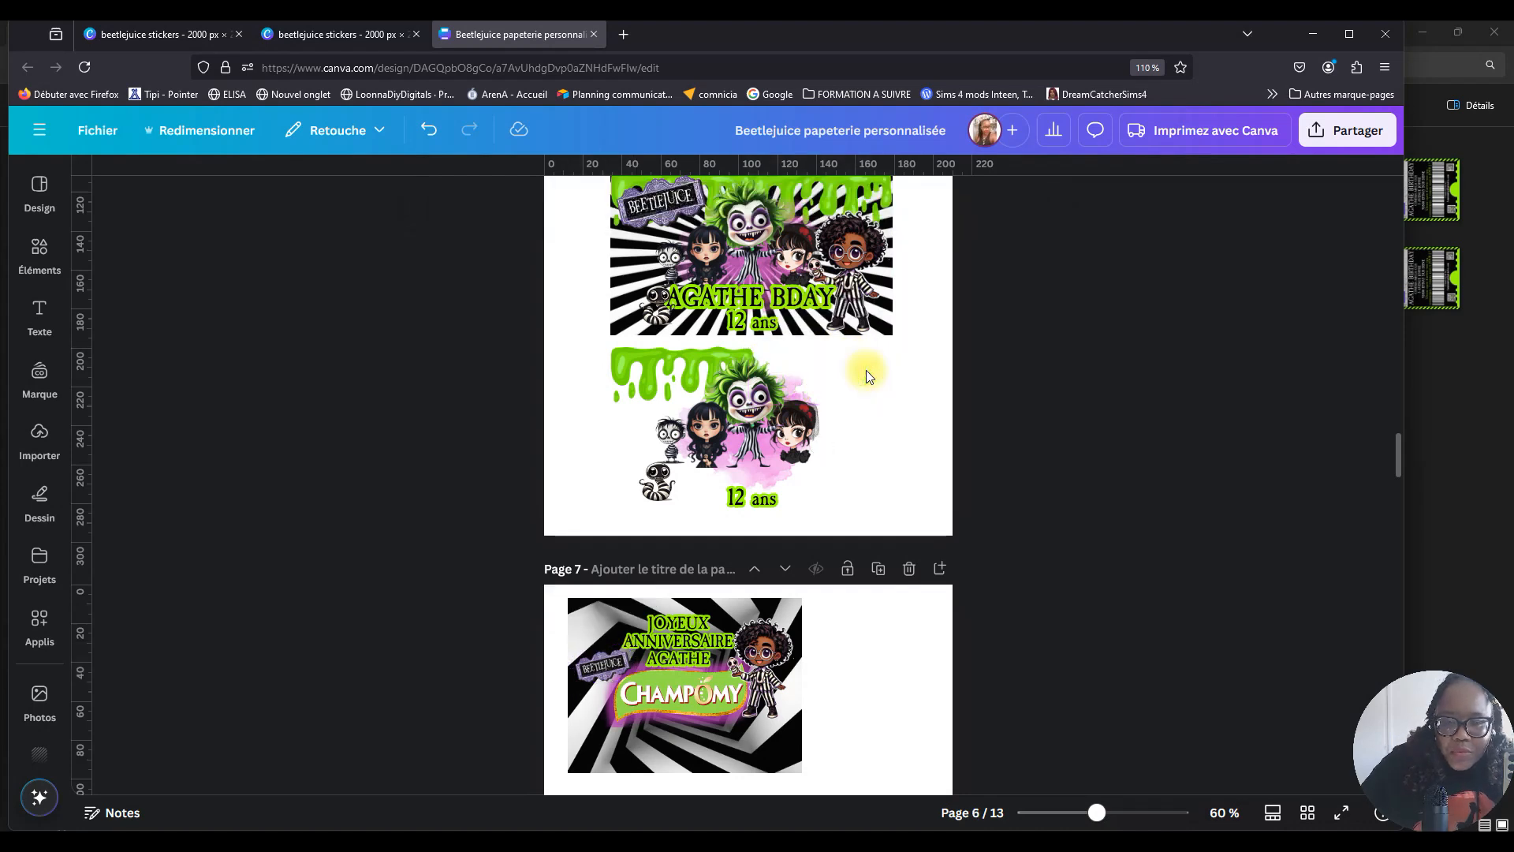
{"action": "left_click", "coordinate": [632, 360]}
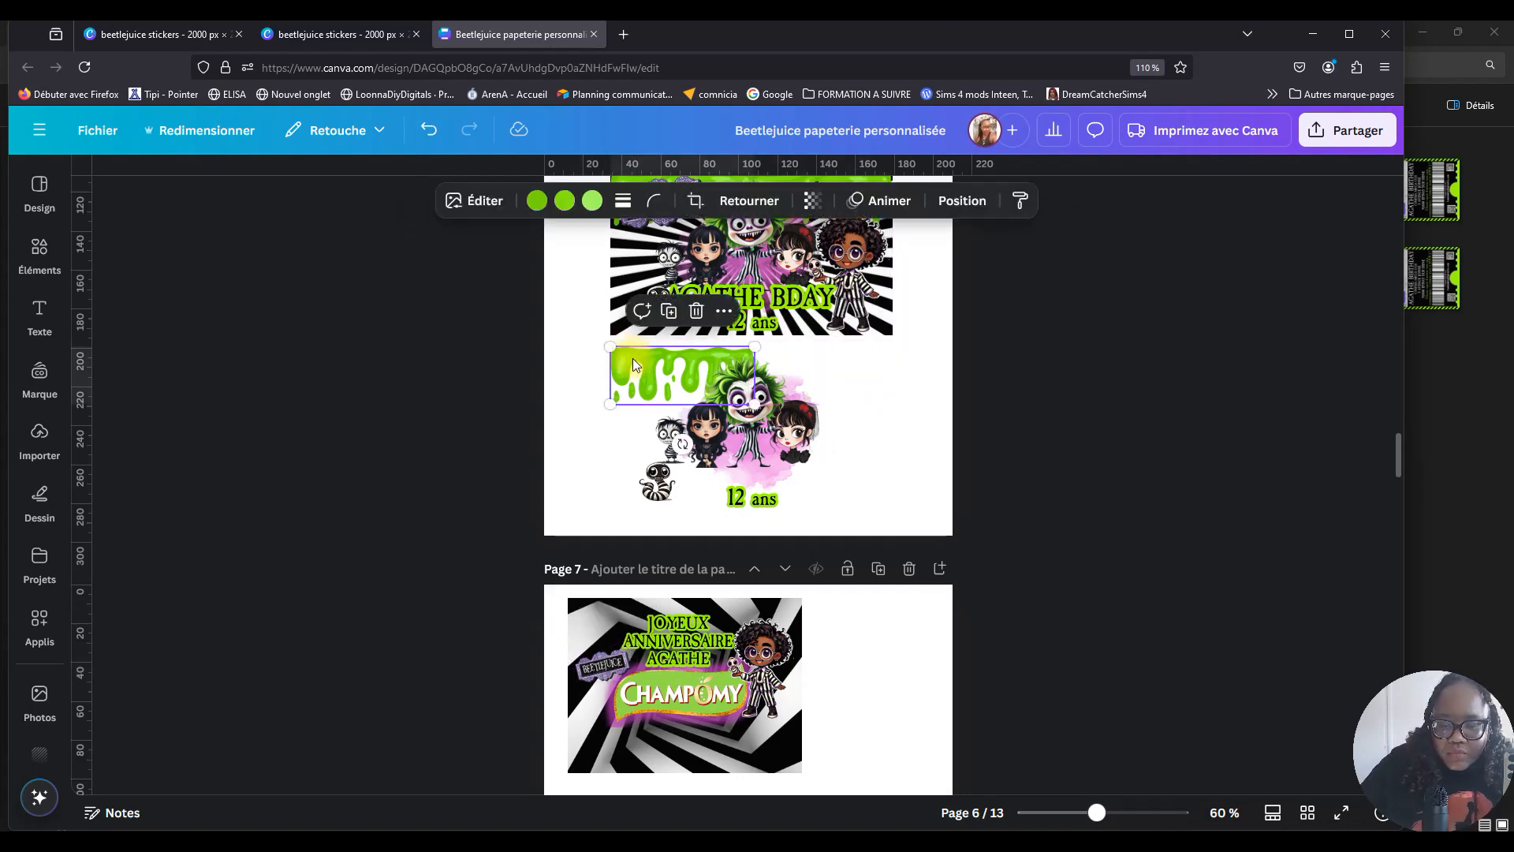
{"action": "key", "text": "Delete"}
Place the small skeleton and striped snake in front of the larger characters on page 6, bringing the skeleton forward.
{"action": "left_click_drag", "start_coordinate": [684, 486], "coordinate": [725, 470]}
{"action": "left_click", "coordinate": [767, 398]}
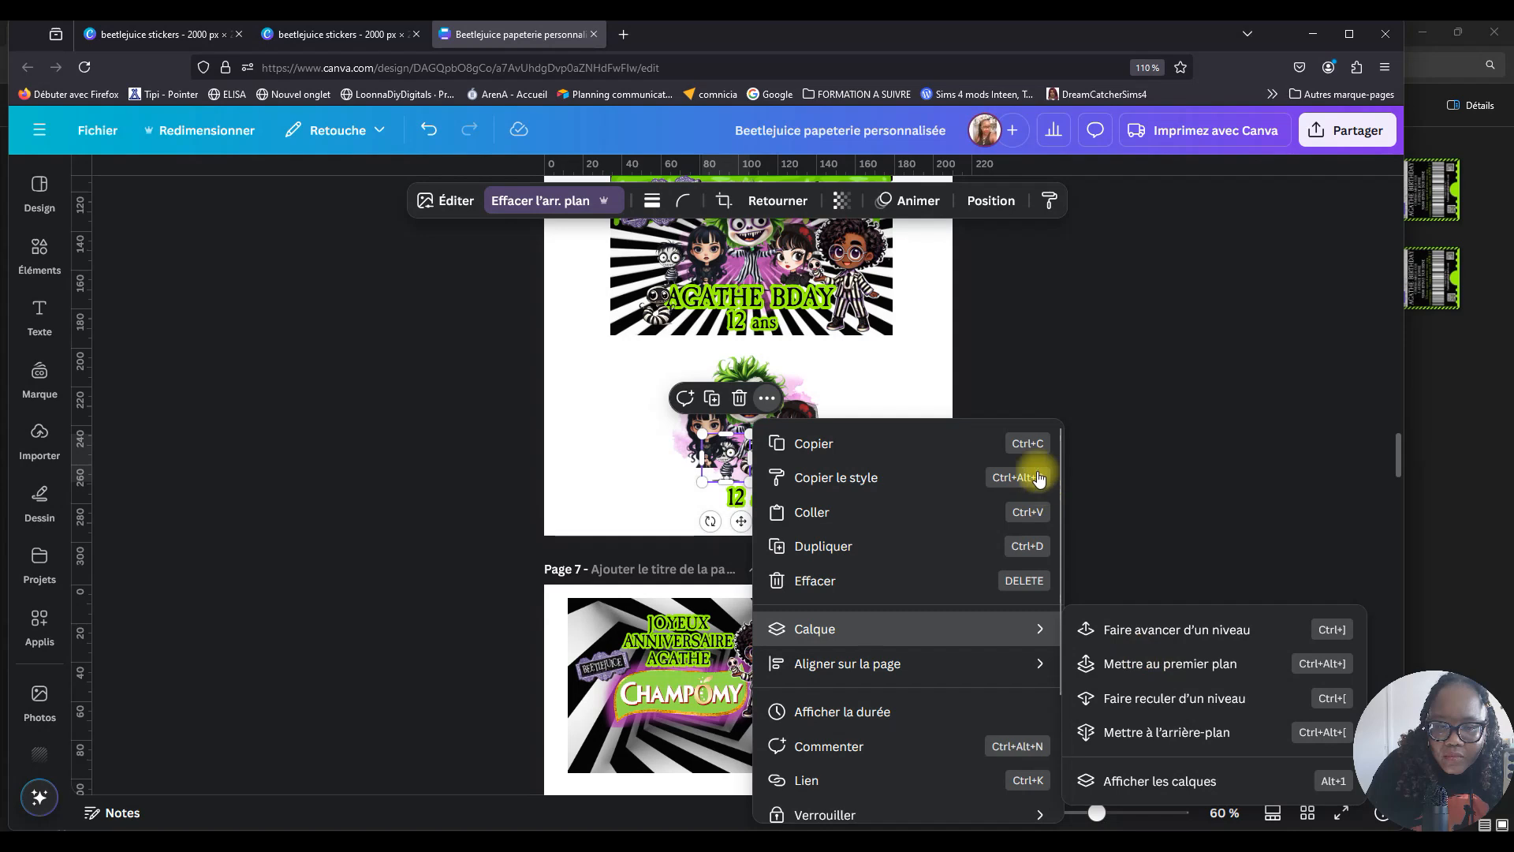
{"action": "left_click", "coordinate": [1096, 629]}
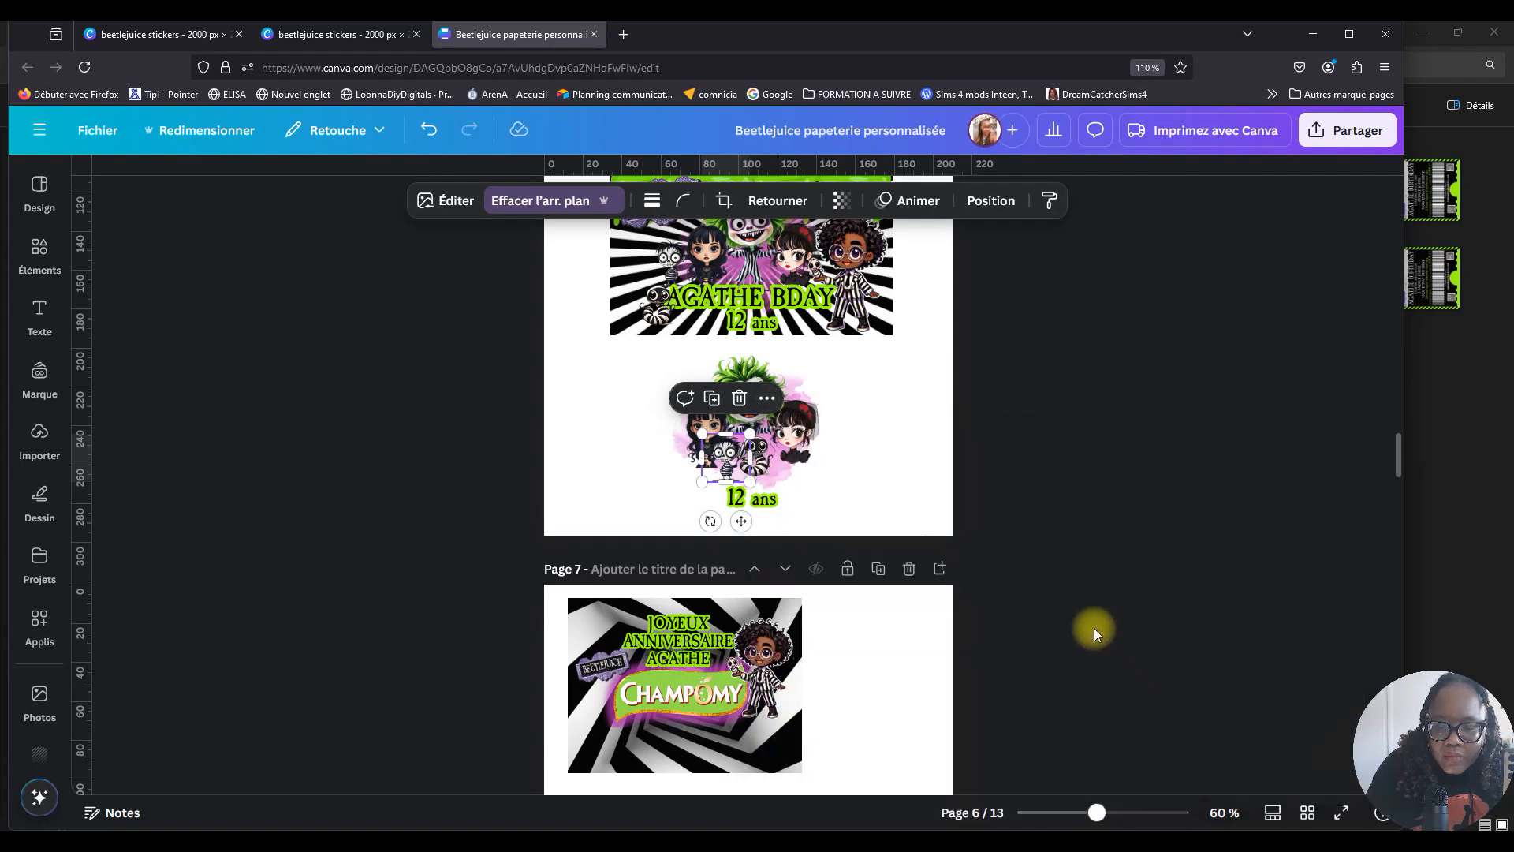
Group the remaining characters with the purple splash behind them at the bottom of page 6.
{"action": "left_click", "coordinate": [857, 414]}
{"action": "left_click", "coordinate": [836, 466]}
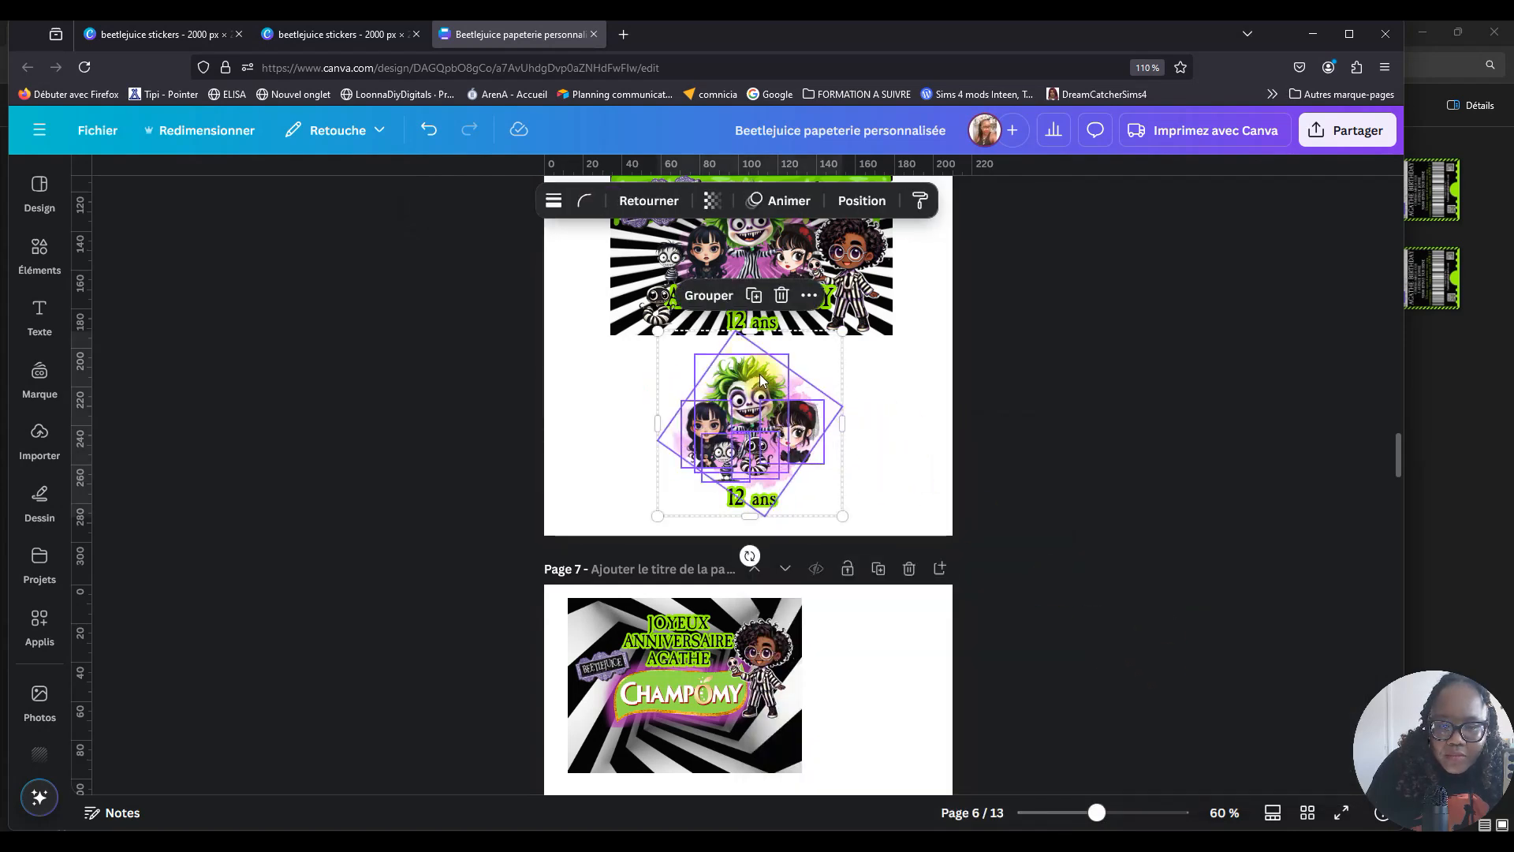
{"action": "left_click", "coordinate": [785, 436]}
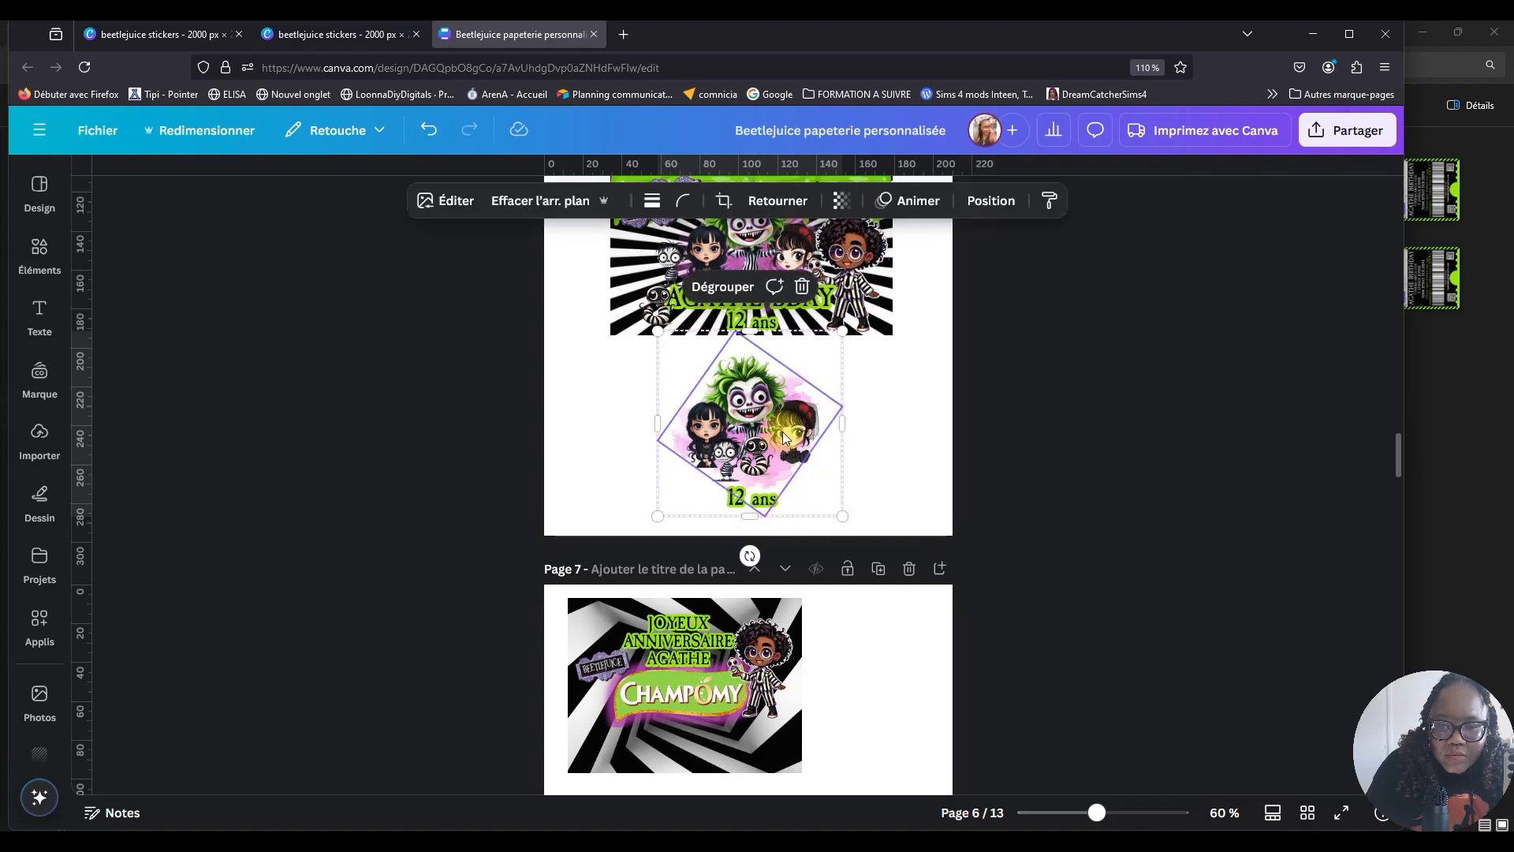
Move the grouped characters with their purple splash from page 6 onto the Champomy label on page 7 and reduce the group slightly.
{"action": "left_click_drag", "start_coordinate": [769, 424], "coordinate": [968, 769]}
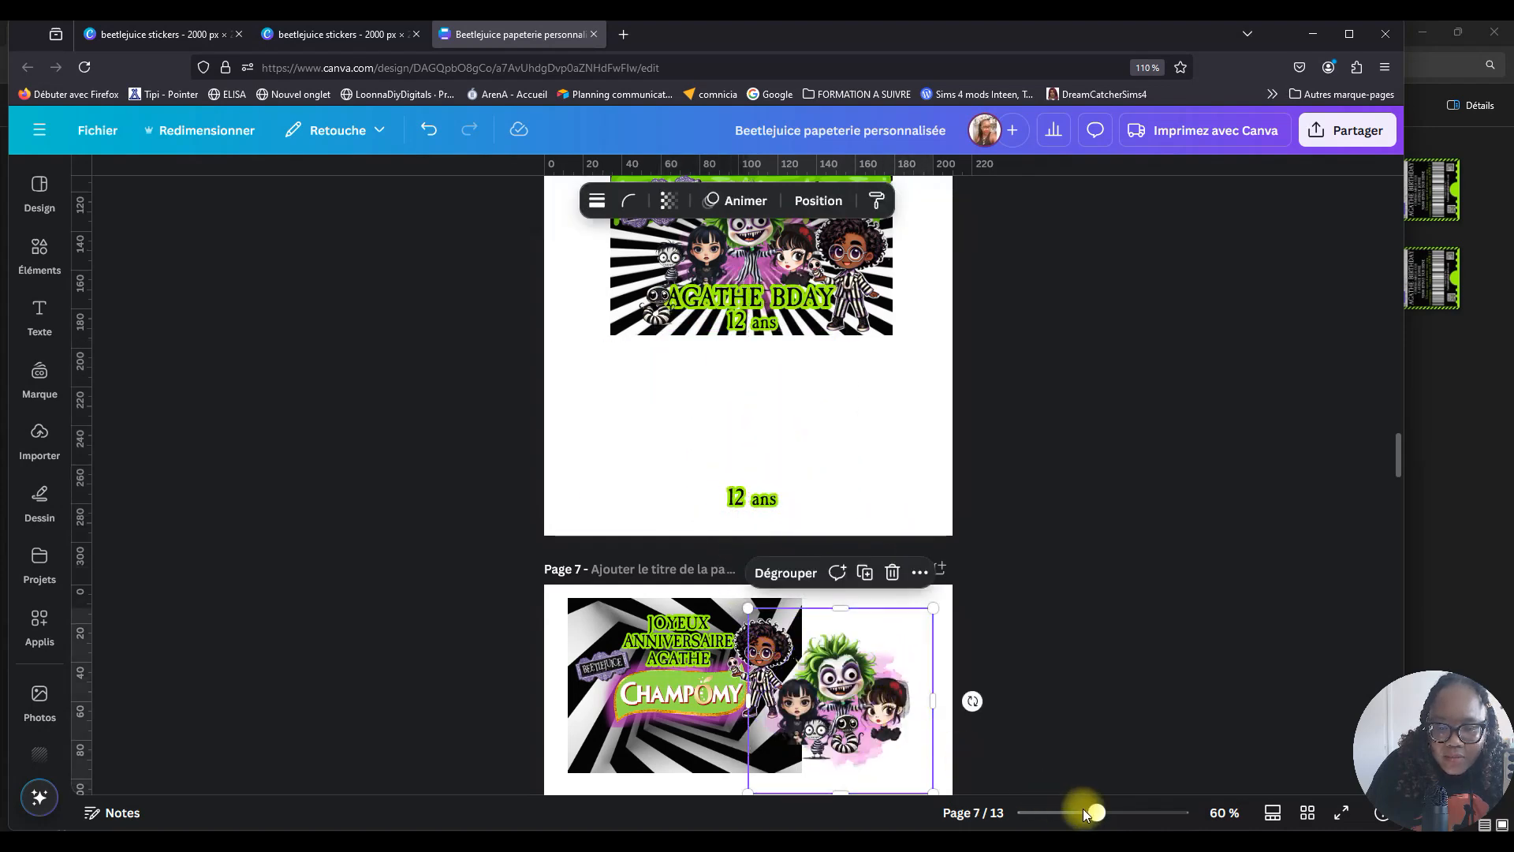
{"action": "scroll", "coordinate": [716, 458], "scroll_direction": "down", "scroll_amount": 2}
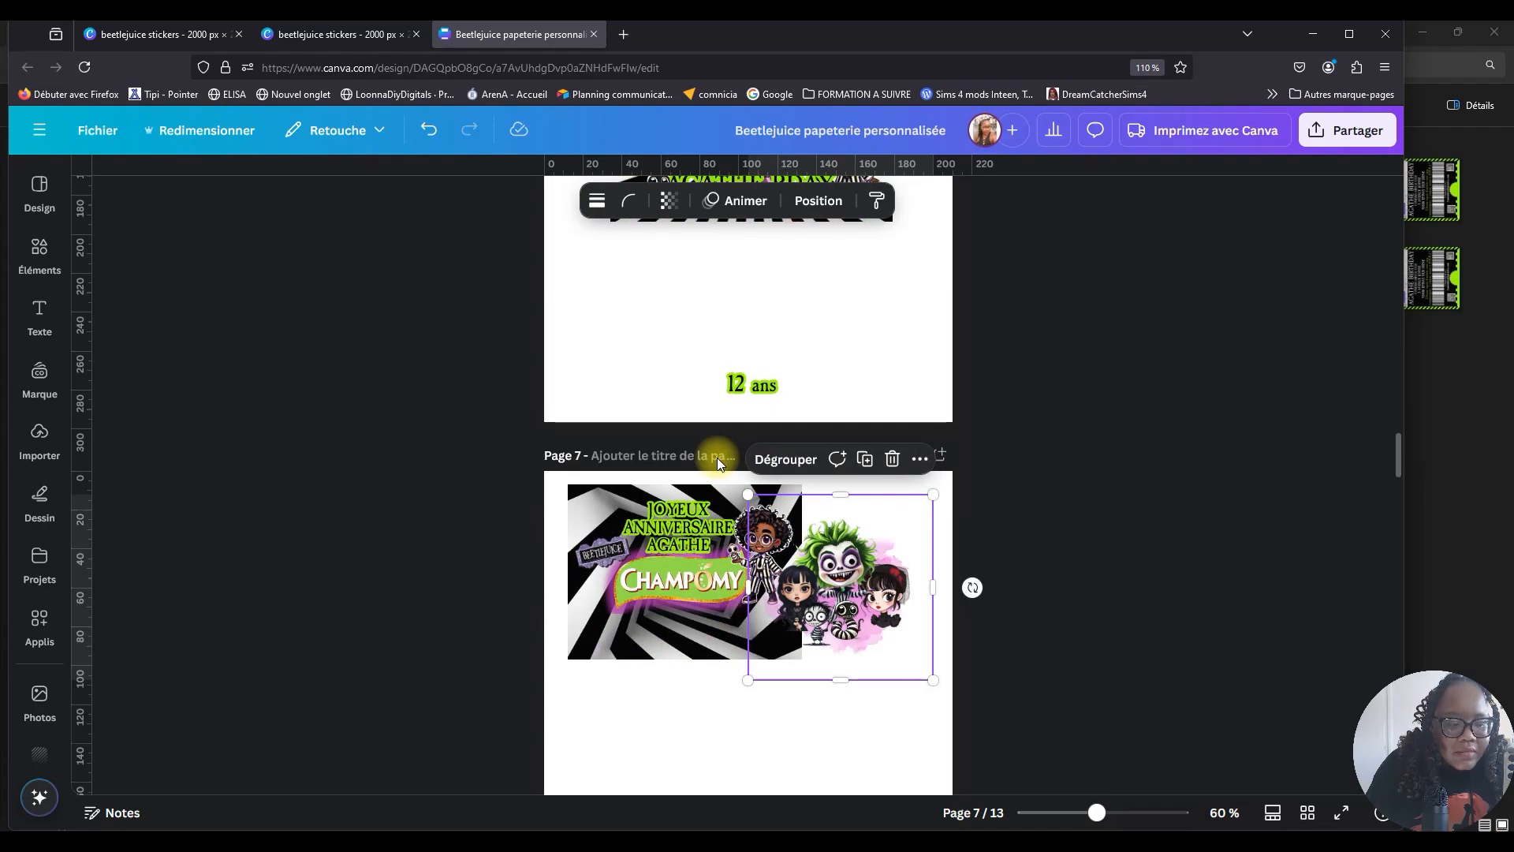
{"action": "left_click_drag", "start_coordinate": [1101, 820], "coordinate": [1147, 820]}
{"action": "scroll", "coordinate": [966, 529], "scroll_direction": "down", "scroll_amount": 4}
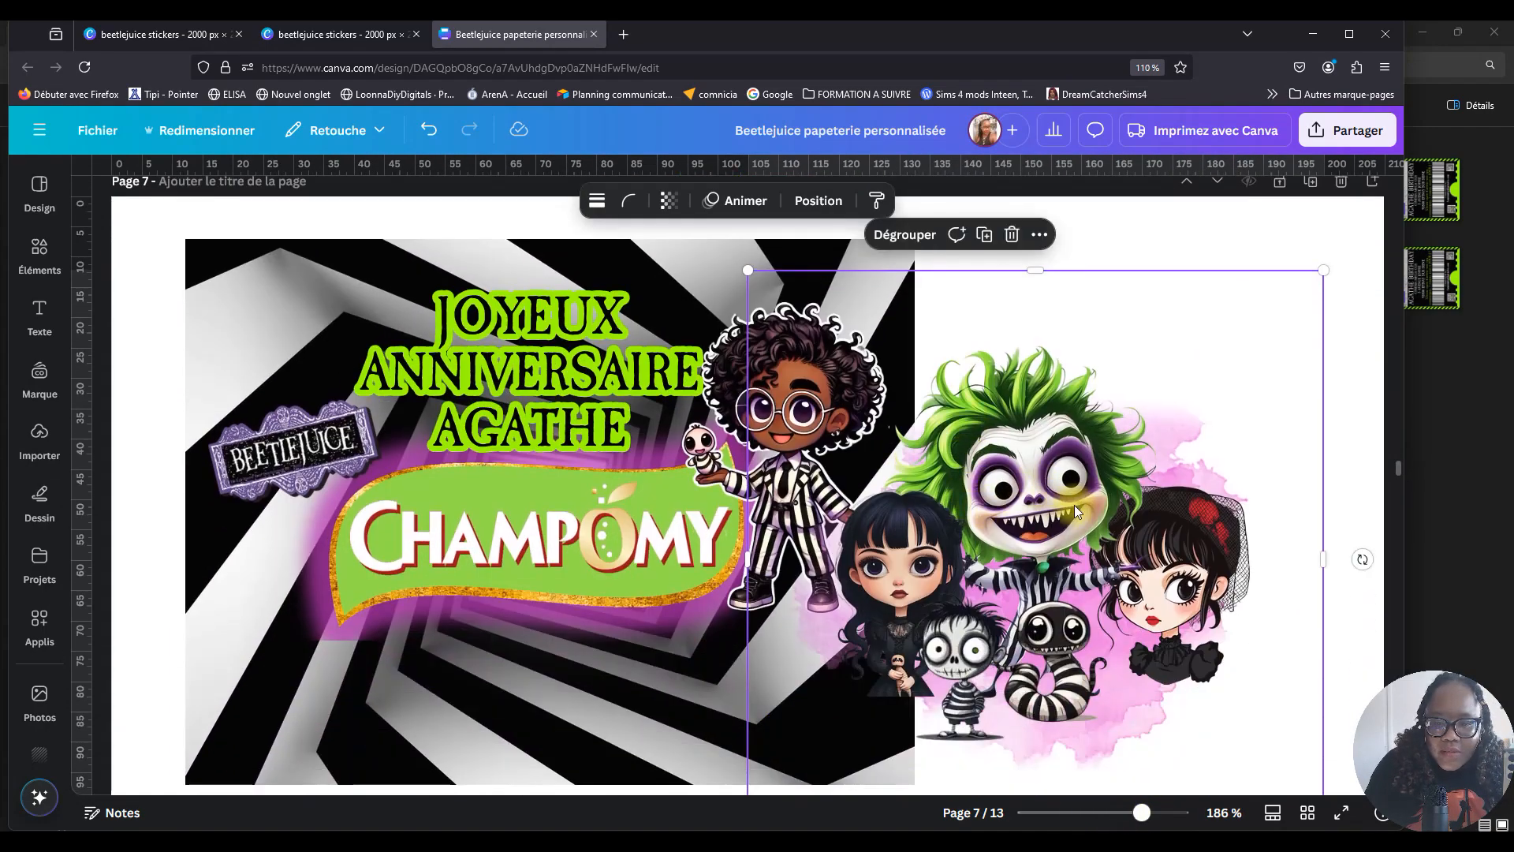
{"action": "left_click_drag", "start_coordinate": [1090, 442], "coordinate": [591, 533]}
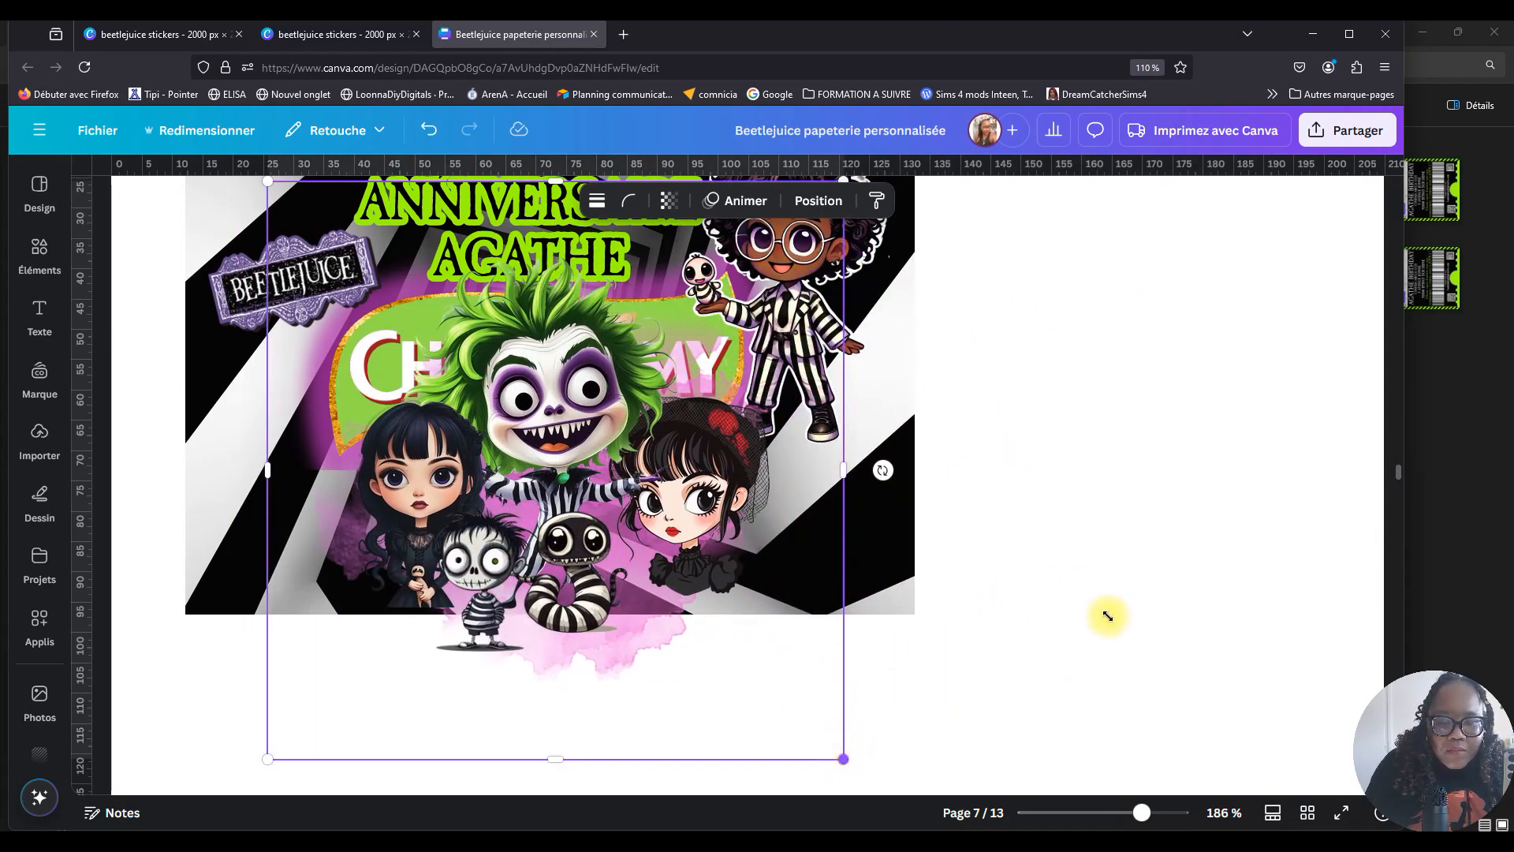
{"action": "left_click", "coordinate": [1062, 687]}
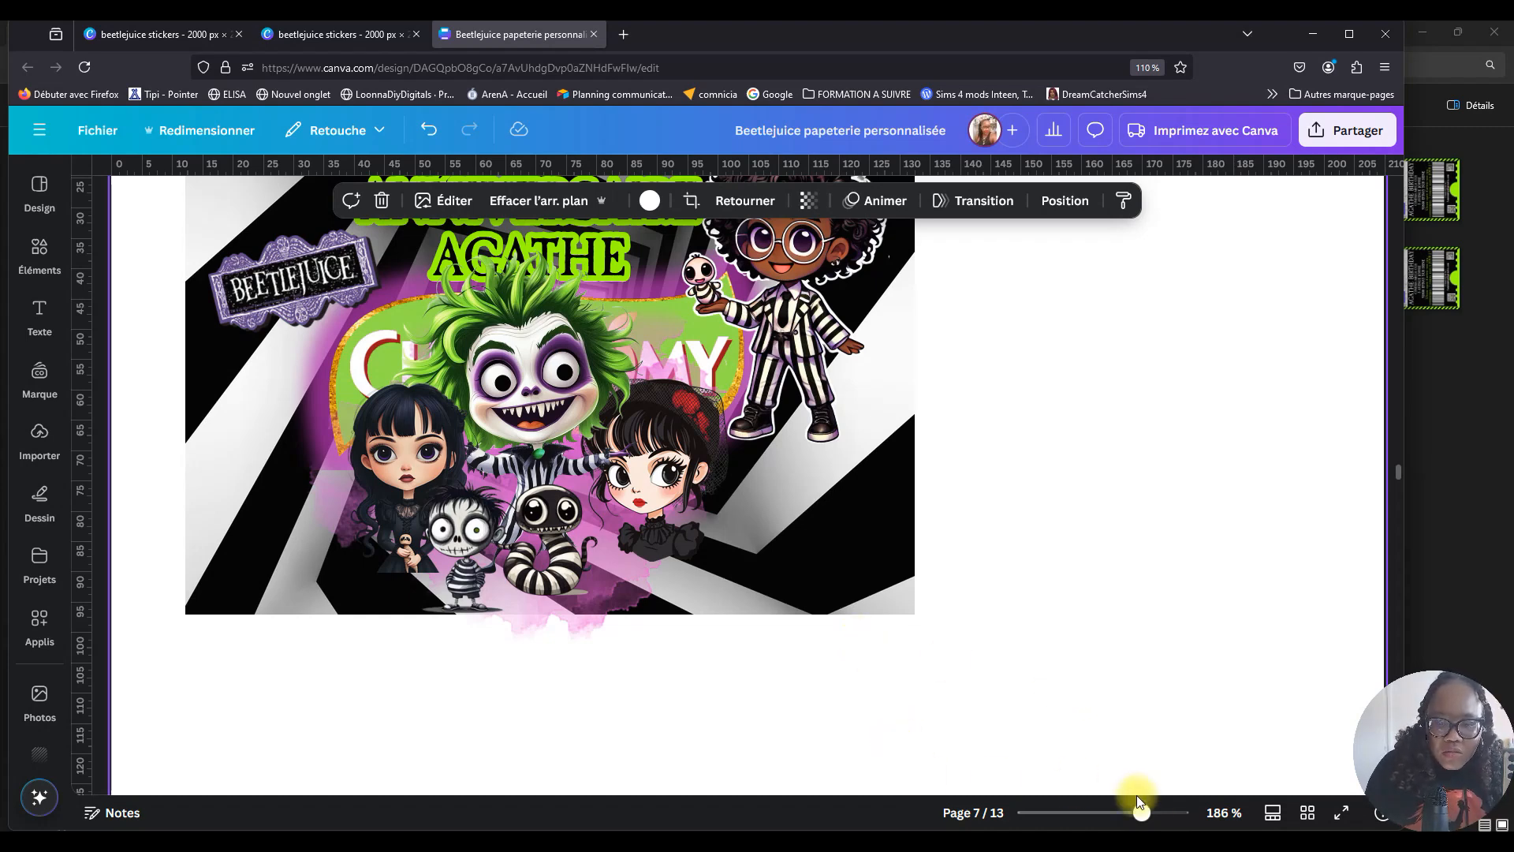
Lower the character group on page 7 to uncover more of the Champomy logo, and ungroup its elements.
{"action": "left_click_drag", "start_coordinate": [1108, 818], "coordinate": [1129, 820]}
{"action": "scroll", "coordinate": [938, 552], "scroll_direction": "up", "scroll_amount": 3}
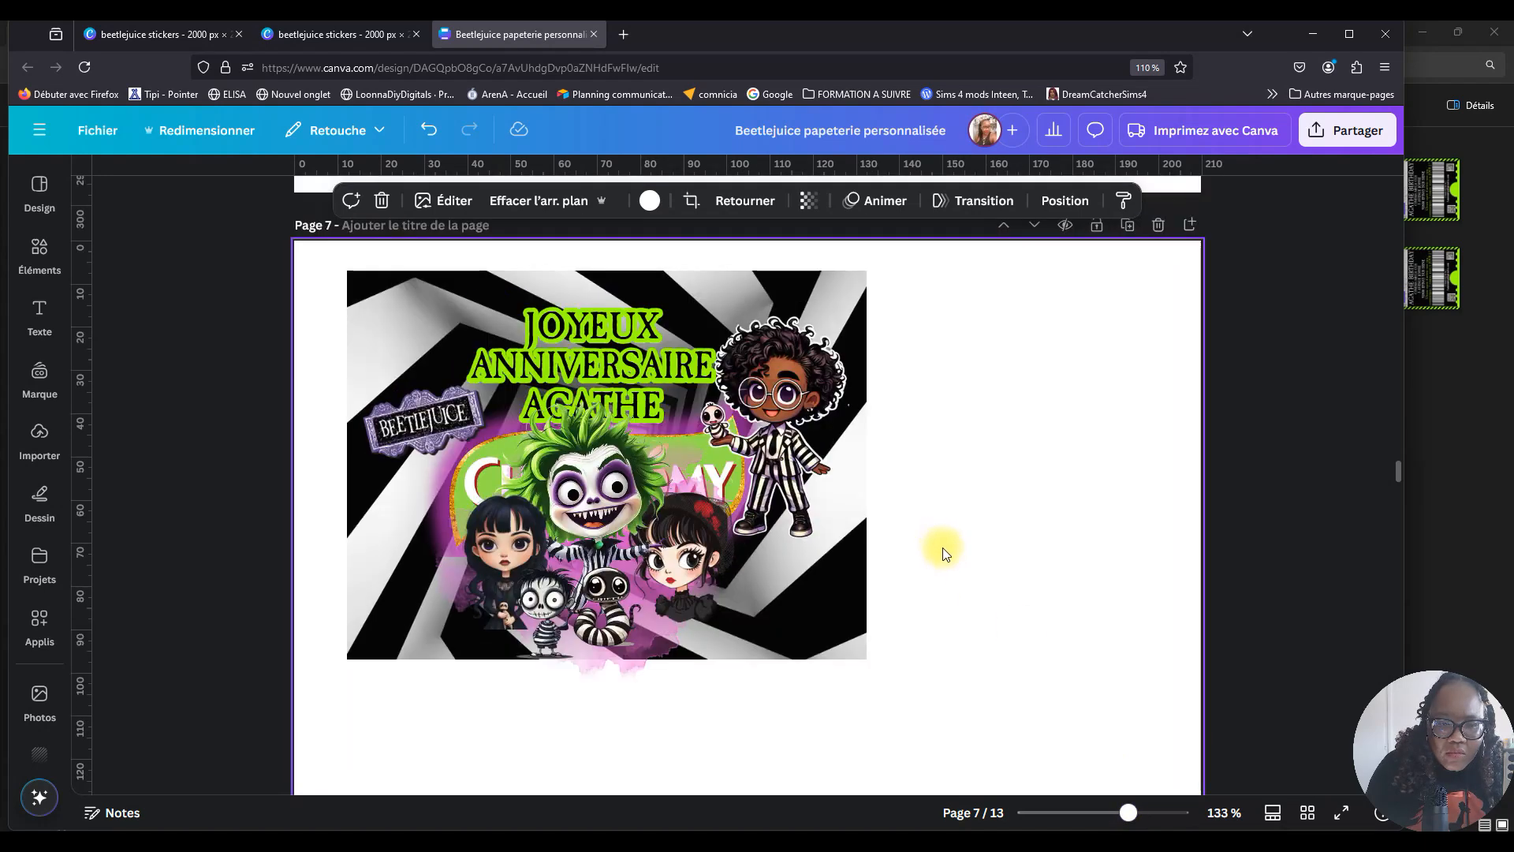
{"action": "scroll", "coordinate": [856, 553], "scroll_direction": "down", "scroll_amount": 1}
{"action": "left_click_drag", "start_coordinate": [608, 549], "coordinate": [631, 623]}
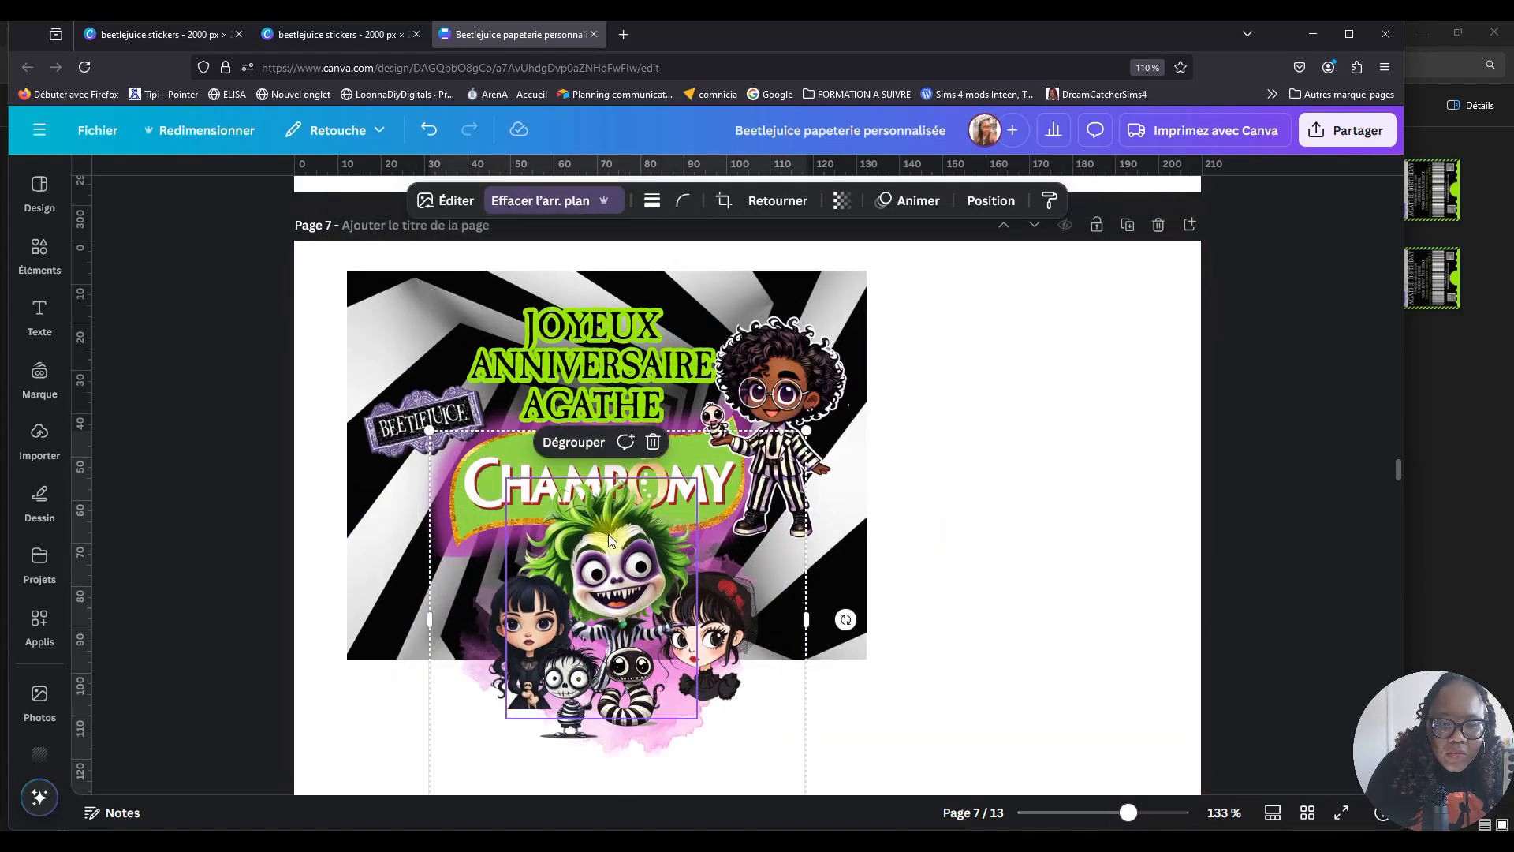
{"action": "left_click", "coordinate": [575, 443]}
{"action": "left_click", "coordinate": [713, 585]}
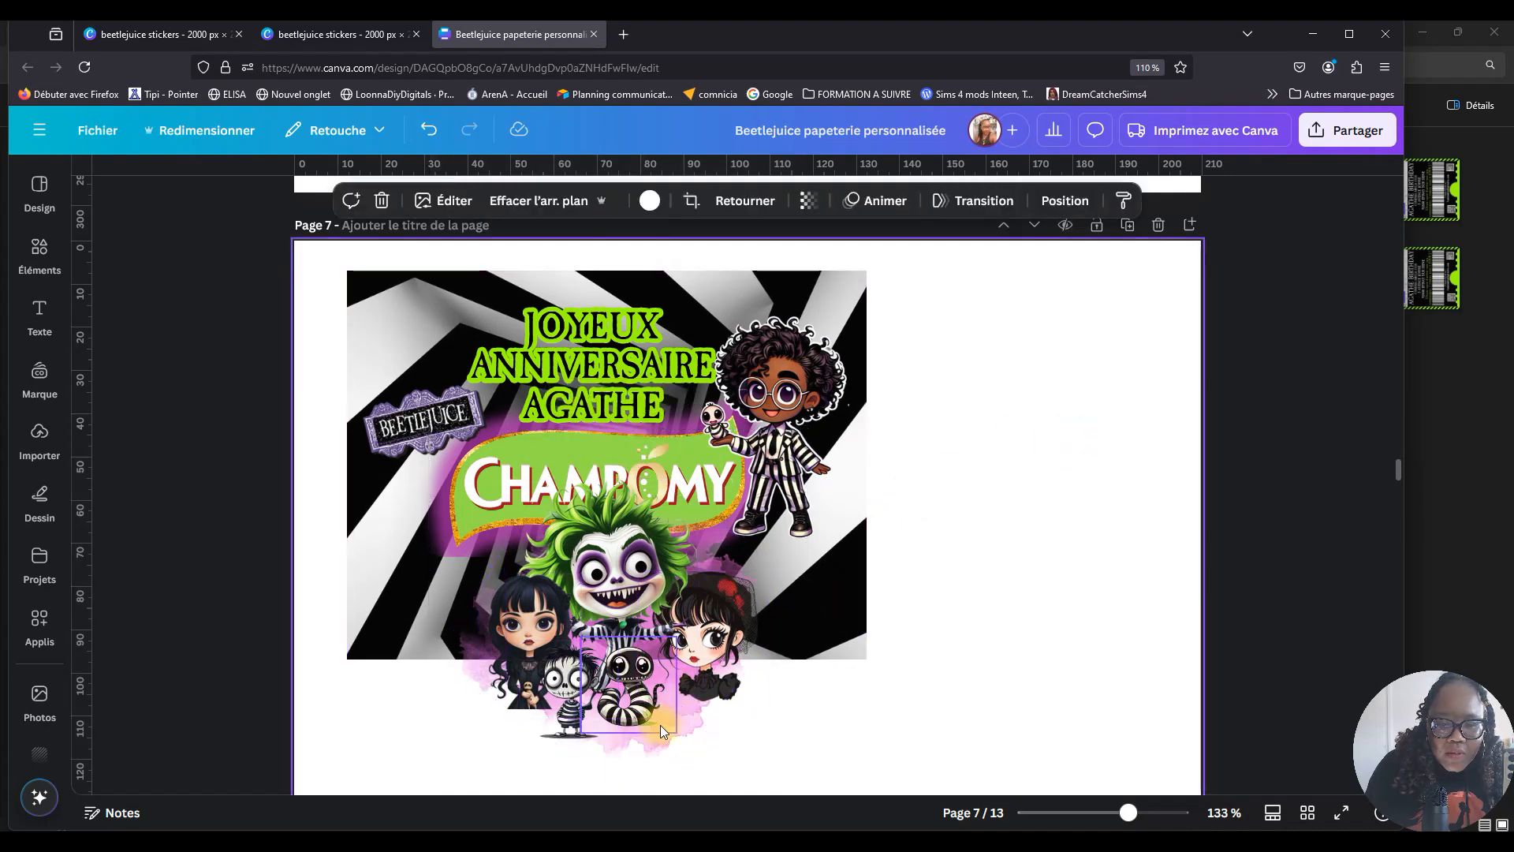
Move the pink watercolour splash up over the label on page 7 and enlarge it across the title and Champomy logo.
{"action": "left_click_drag", "start_coordinate": [700, 717], "coordinate": [678, 461]}
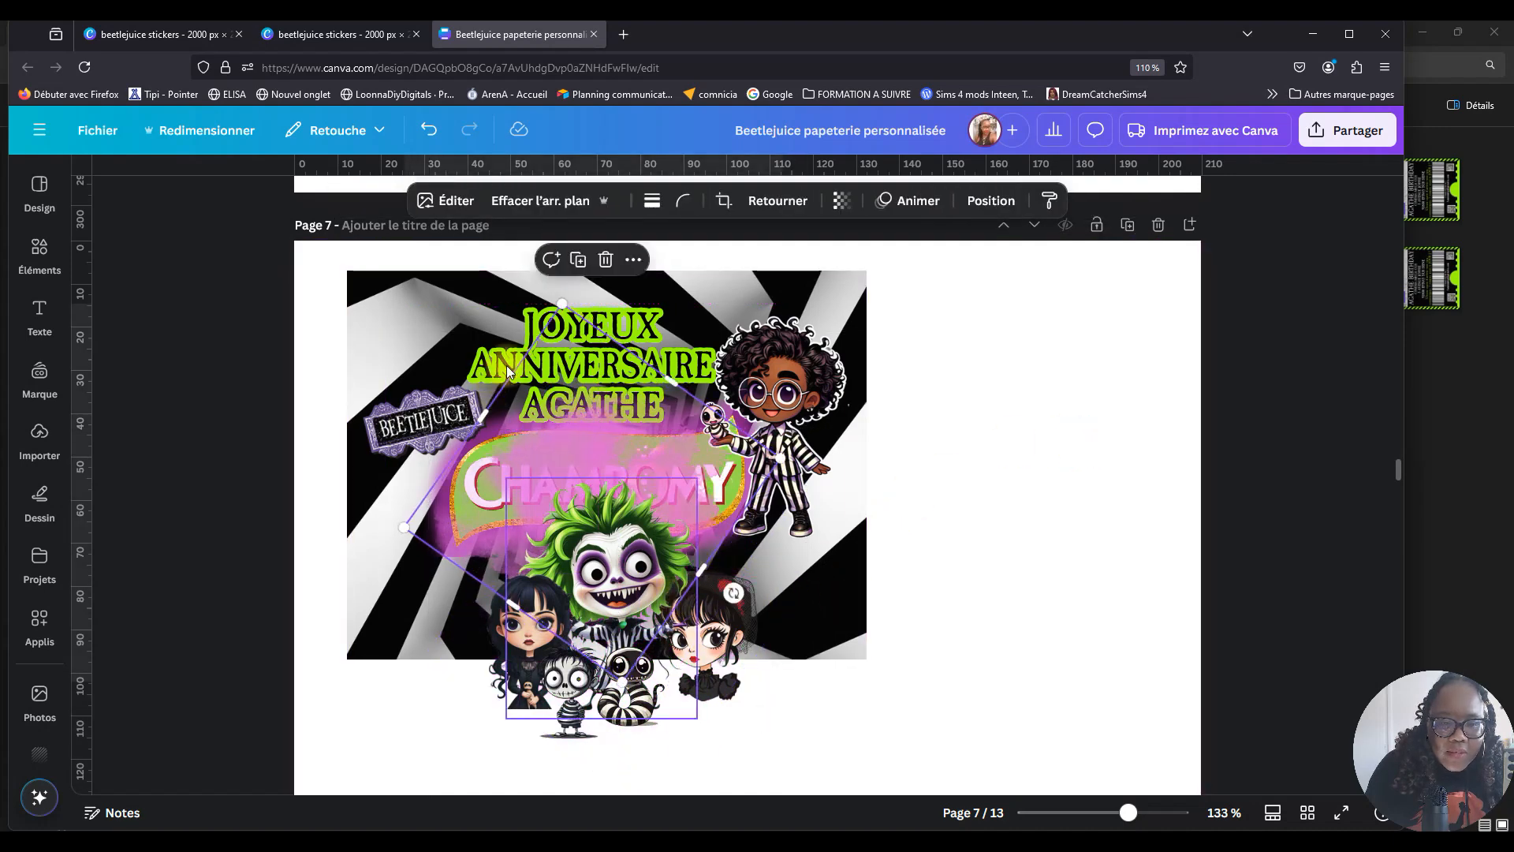
{"action": "left_click_drag", "start_coordinate": [779, 458], "coordinate": [878, 402]}
{"action": "left_click_drag", "start_coordinate": [404, 527], "coordinate": [347, 537]}
{"action": "left_click_drag", "start_coordinate": [505, 429], "coordinate": [549, 392]}
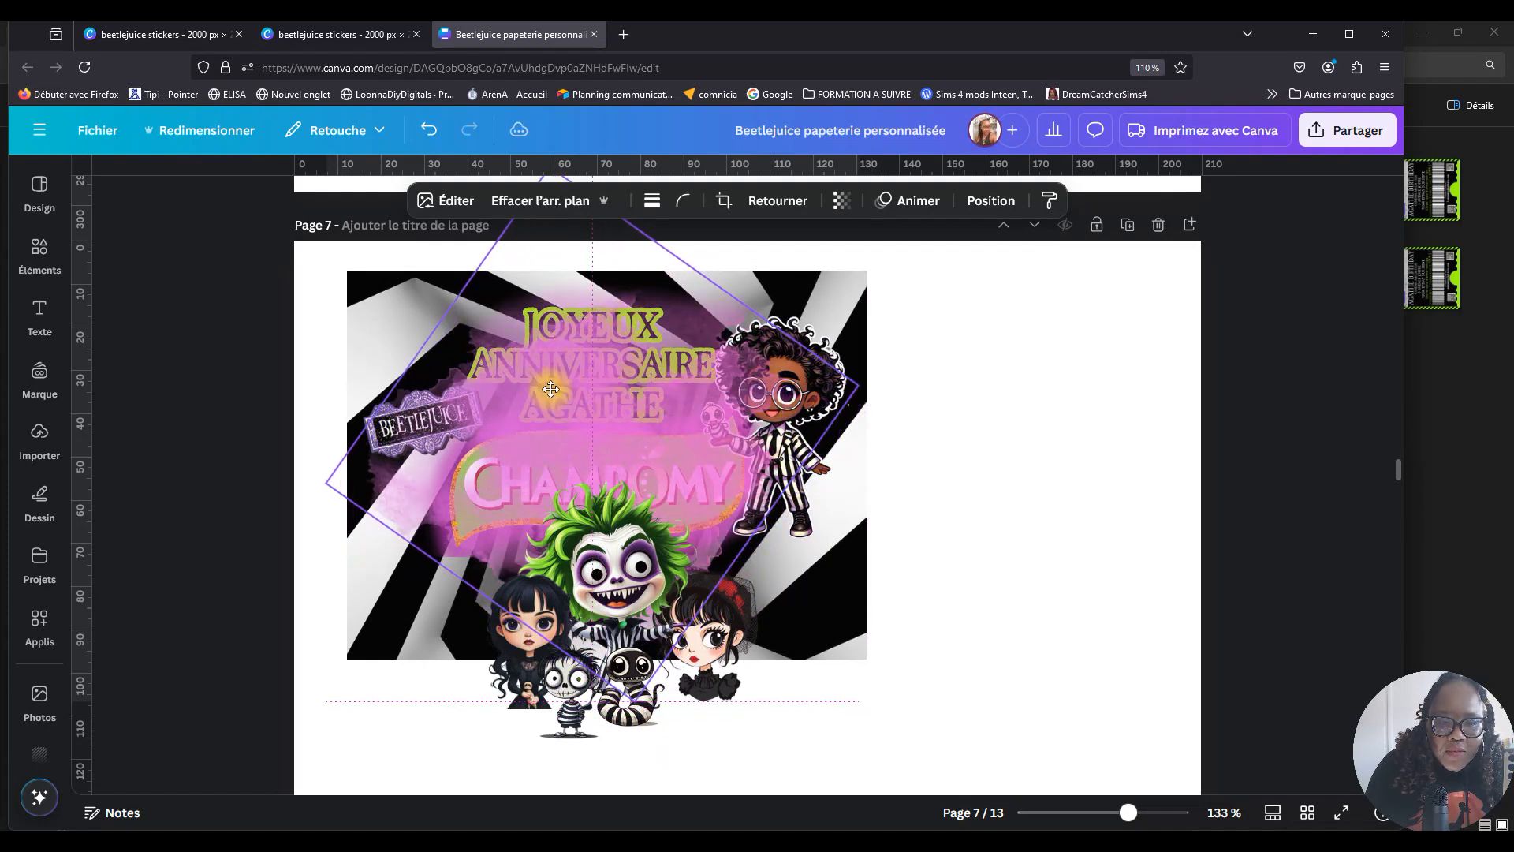
{"action": "left_click_drag", "start_coordinate": [570, 379], "coordinate": [574, 381]}
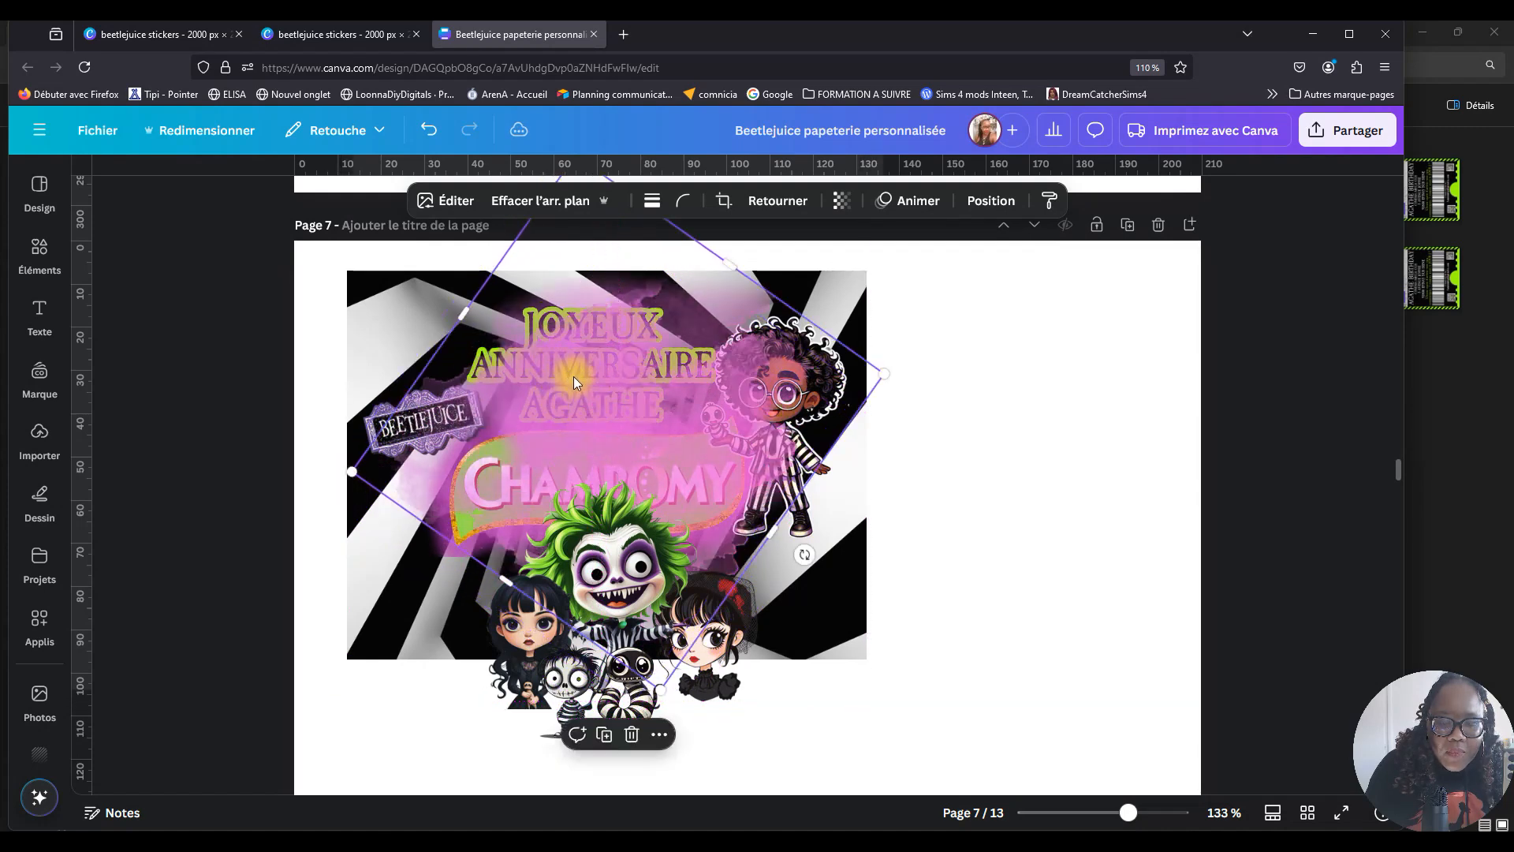
Send the pink watercolour splash to the very back of the page's layers.
{"action": "right_click", "coordinate": [597, 375]}
{"action": "mouse_move", "coordinate": [659, 465]}
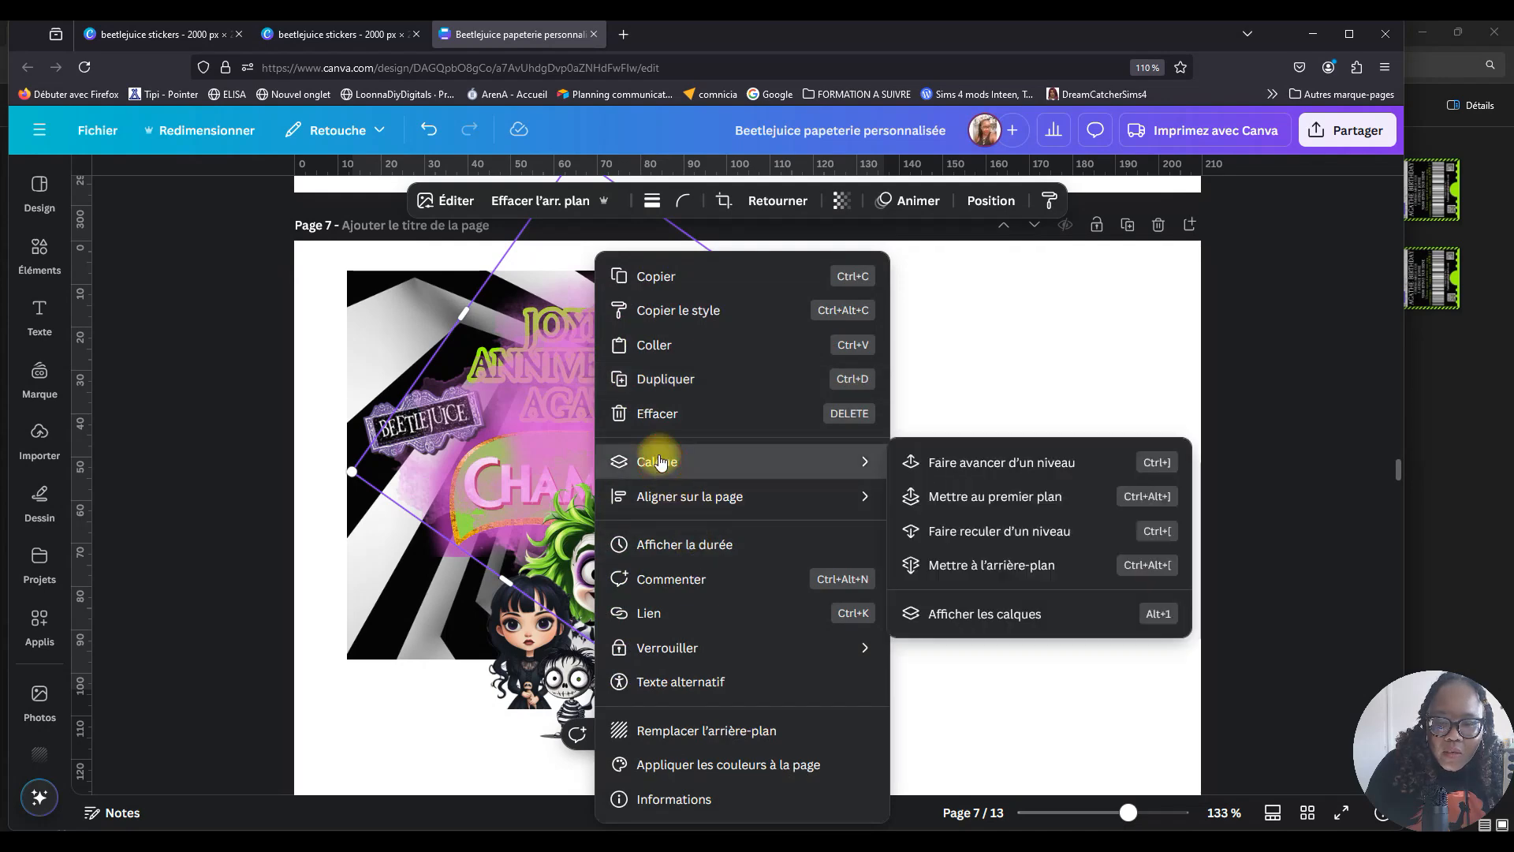
{"action": "left_click", "coordinate": [1021, 575]}
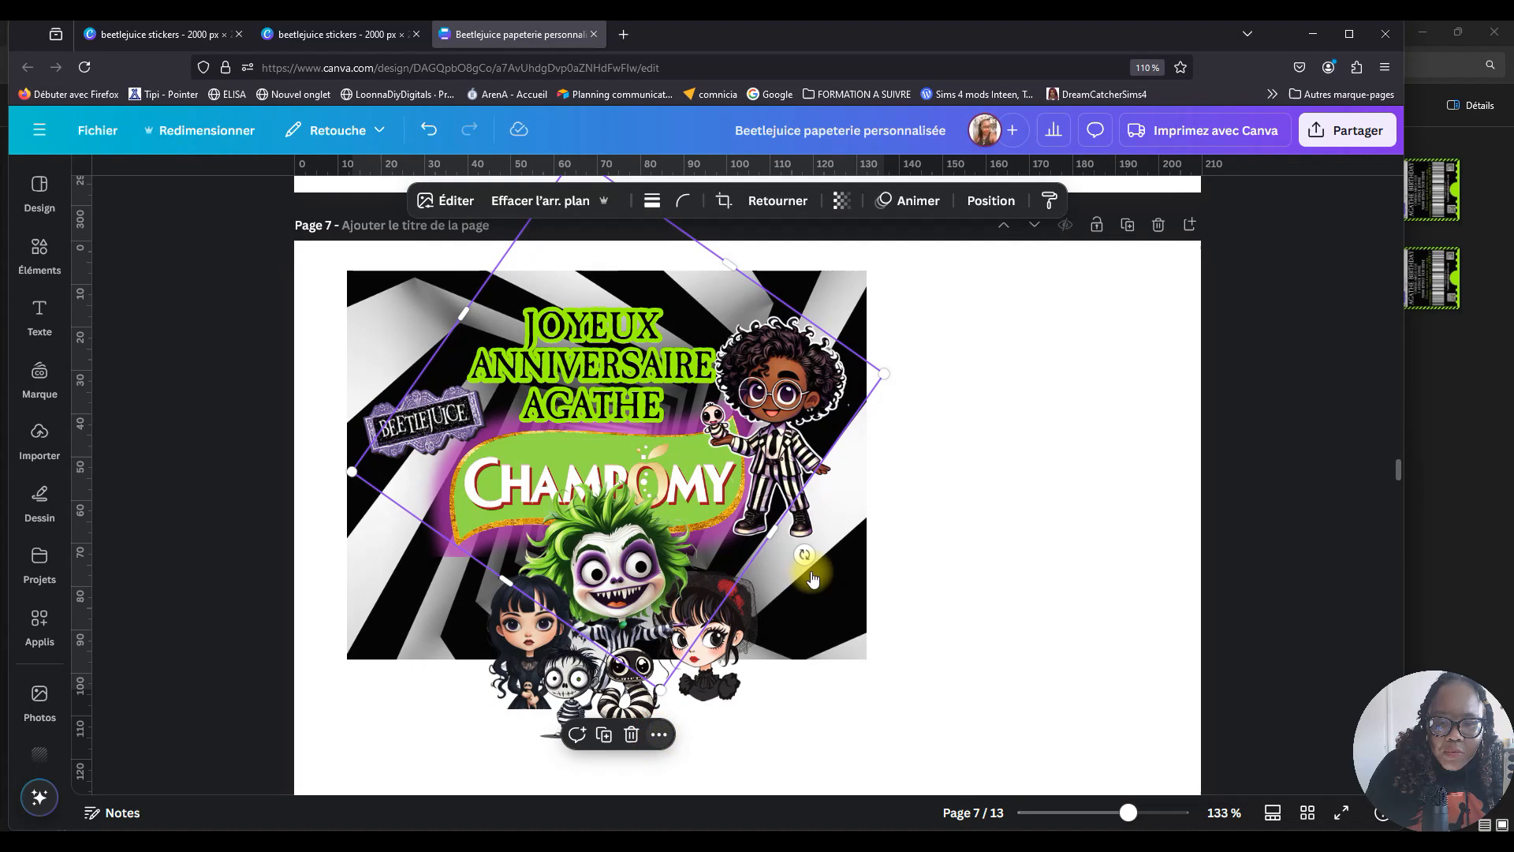
Bring the splash forward two levels, above the striped background but behind the title and characters.
{"action": "left_click", "coordinate": [659, 734]}
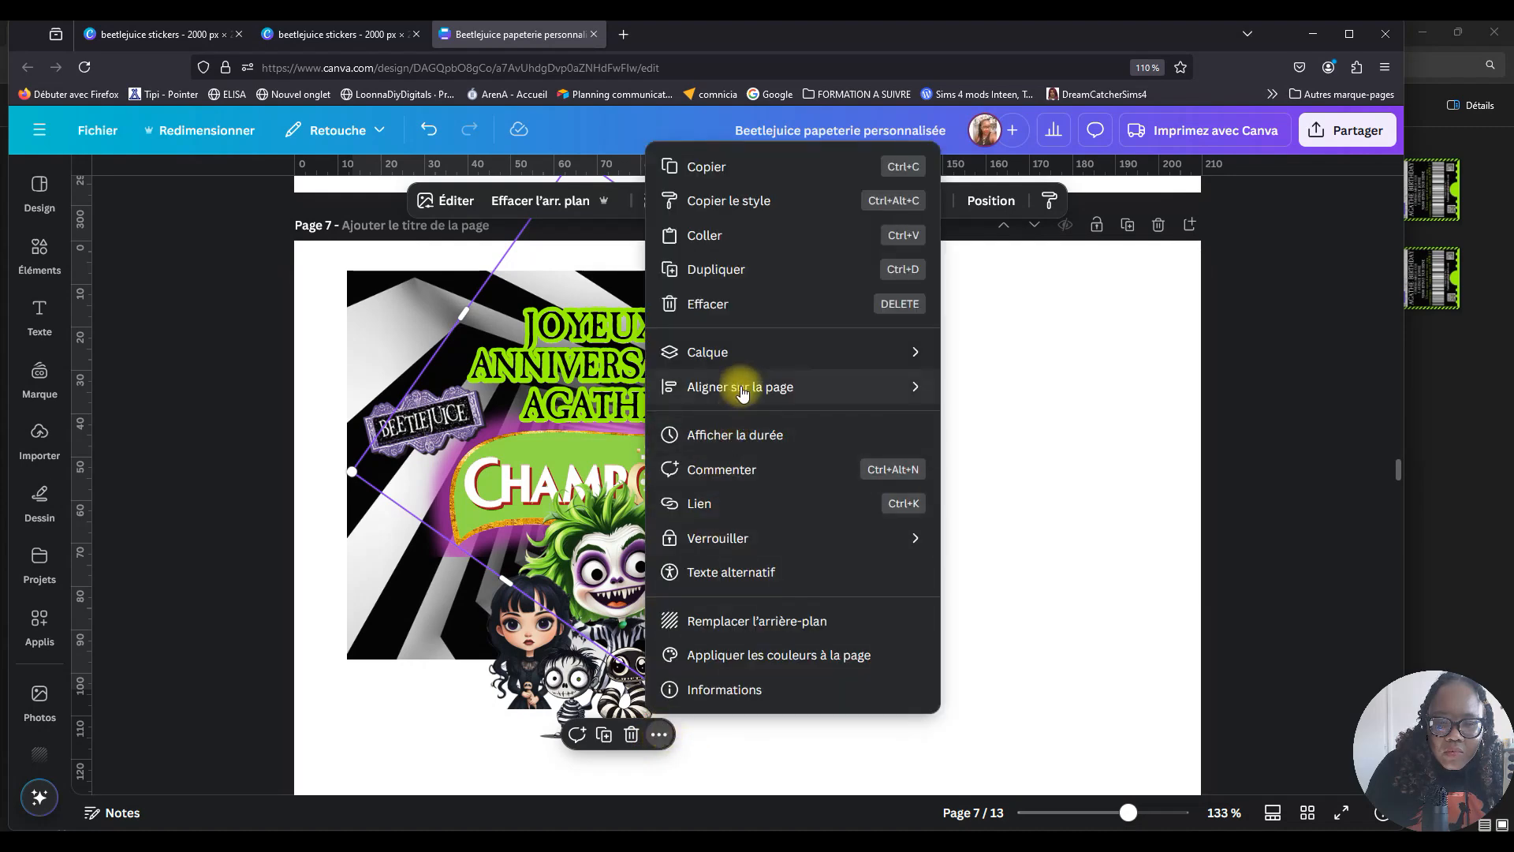
{"action": "mouse_move", "coordinate": [726, 352]}
{"action": "left_click", "coordinate": [1033, 354]}
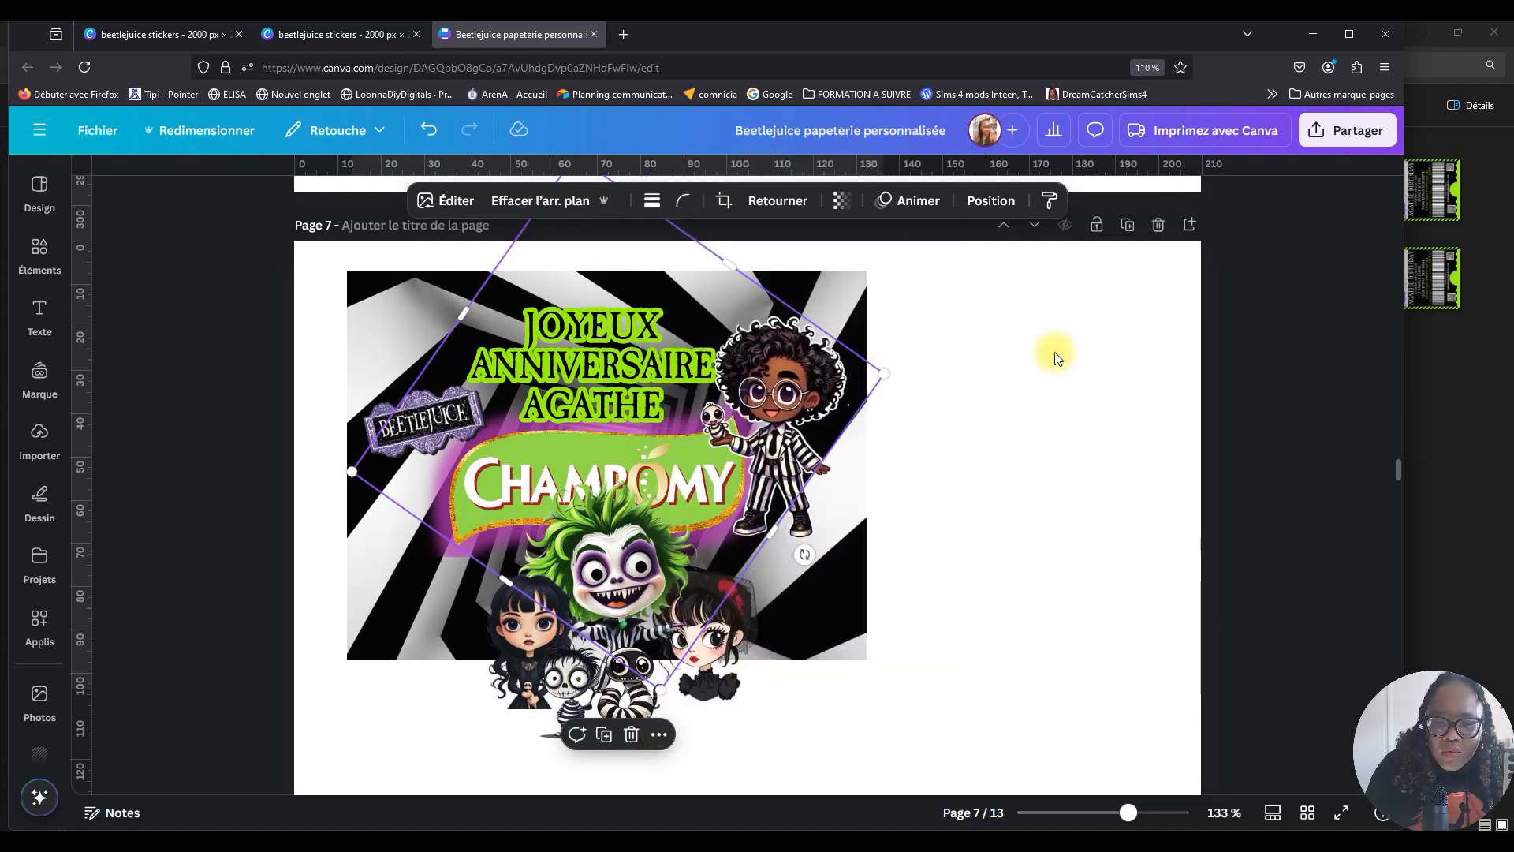
{"action": "left_click", "coordinate": [659, 734]}
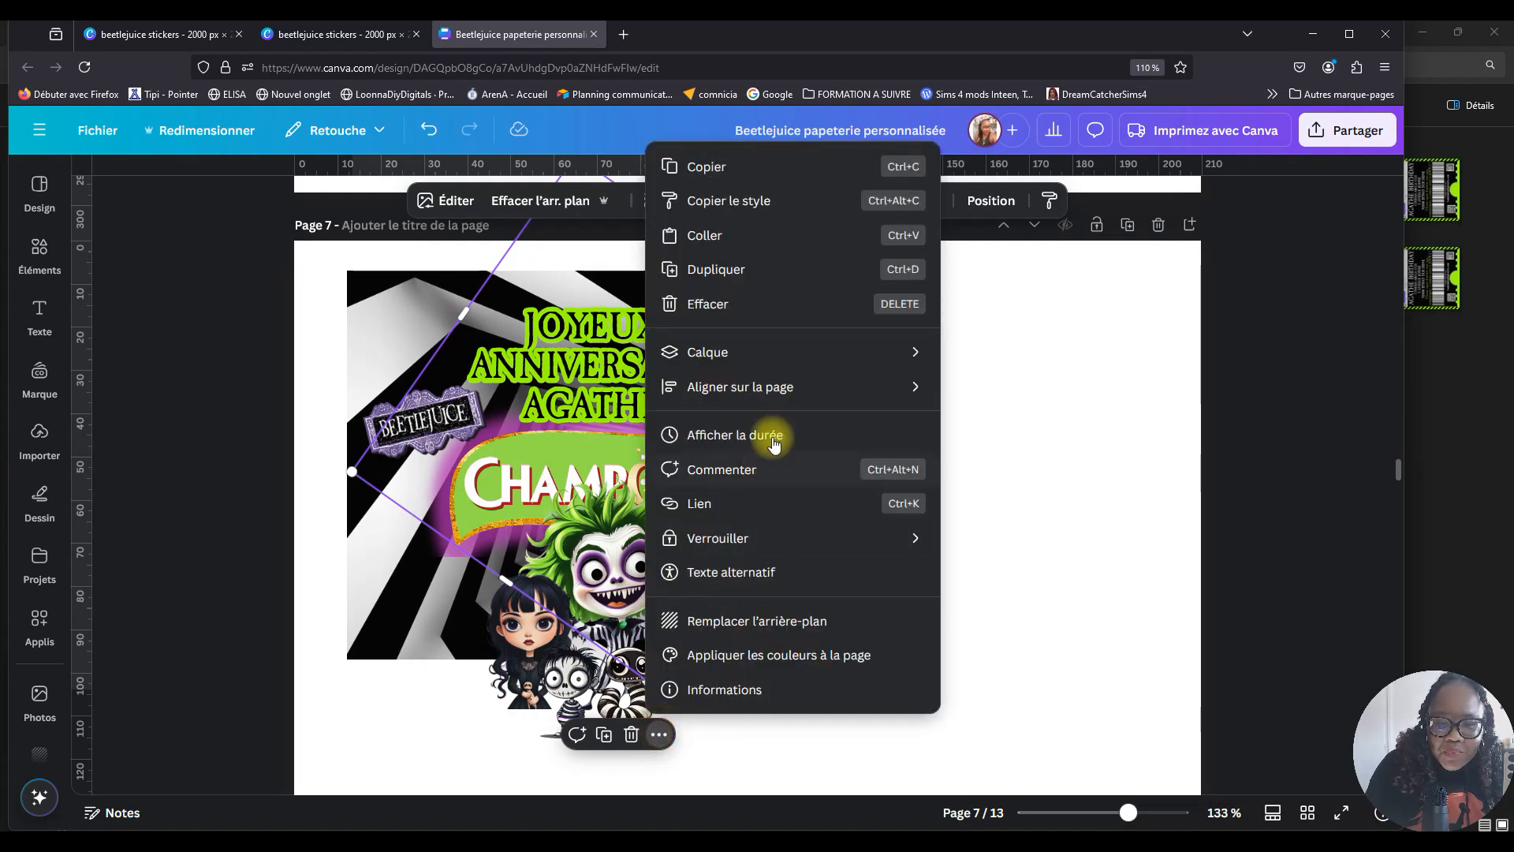
{"action": "mouse_move", "coordinate": [780, 352]}
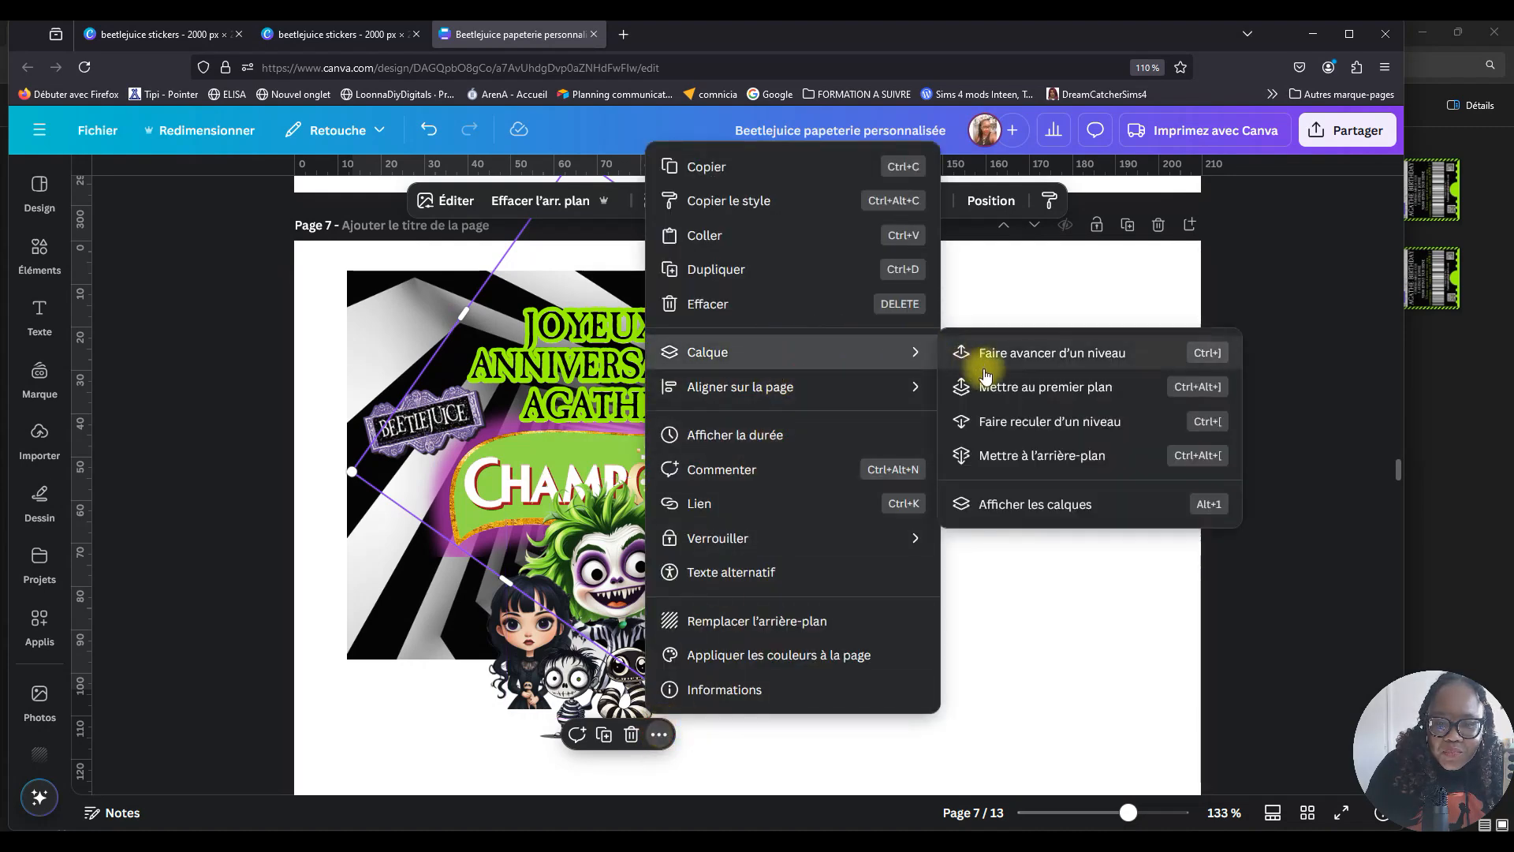
{"action": "left_click", "coordinate": [1069, 353]}
{"action": "left_click", "coordinate": [1094, 497]}
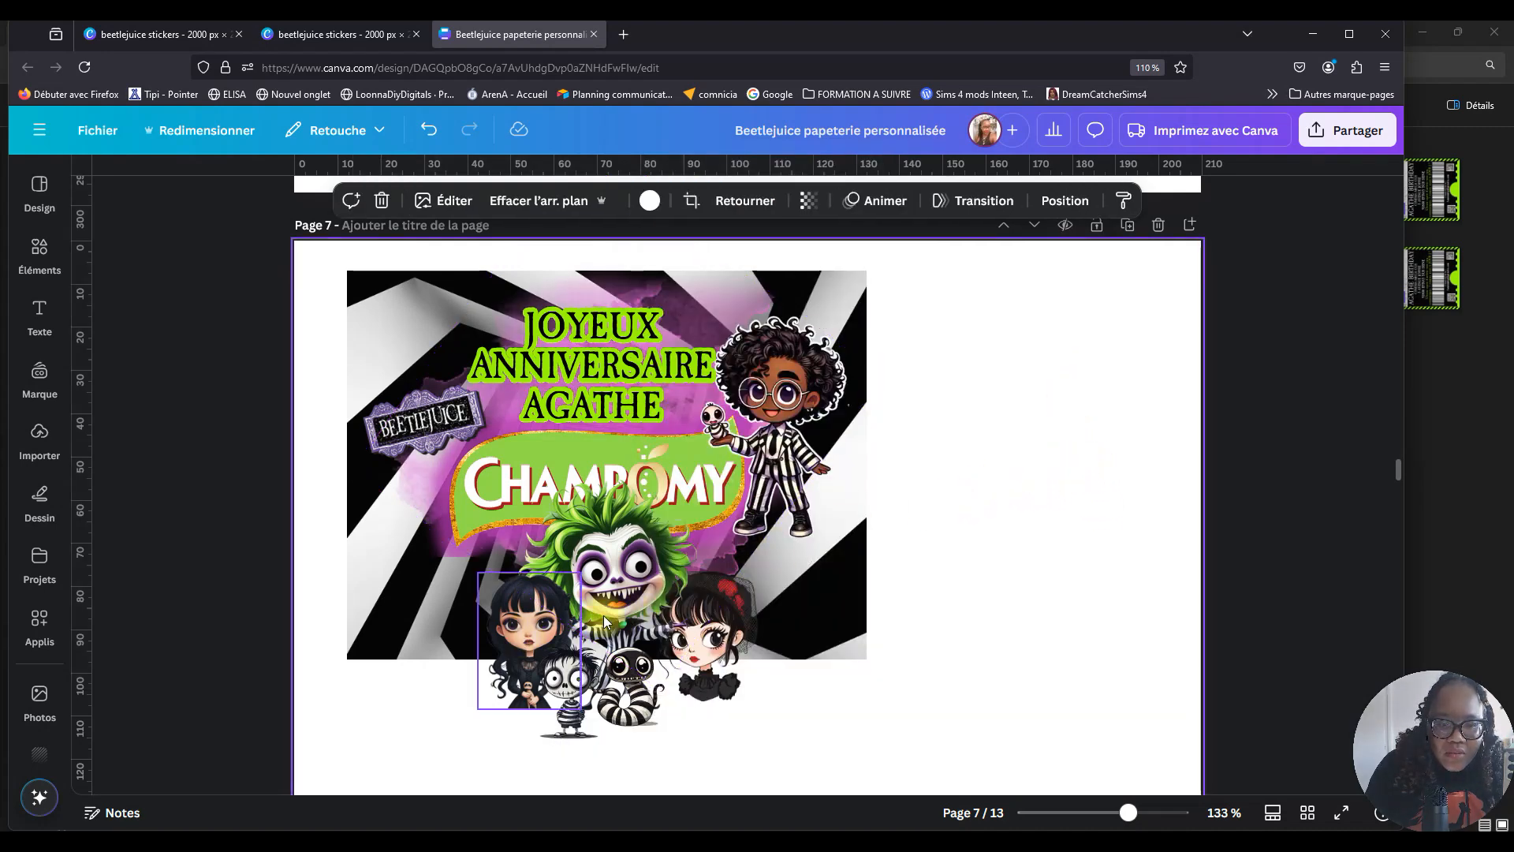
Move the black-haired girl into the label's lower-left area and make Beetlejuice smaller, keeping him centred below the Champomy logo.
{"action": "left_click_drag", "start_coordinate": [525, 620], "coordinate": [456, 569]}
{"action": "left_click_drag", "start_coordinate": [609, 563], "coordinate": [550, 547]}
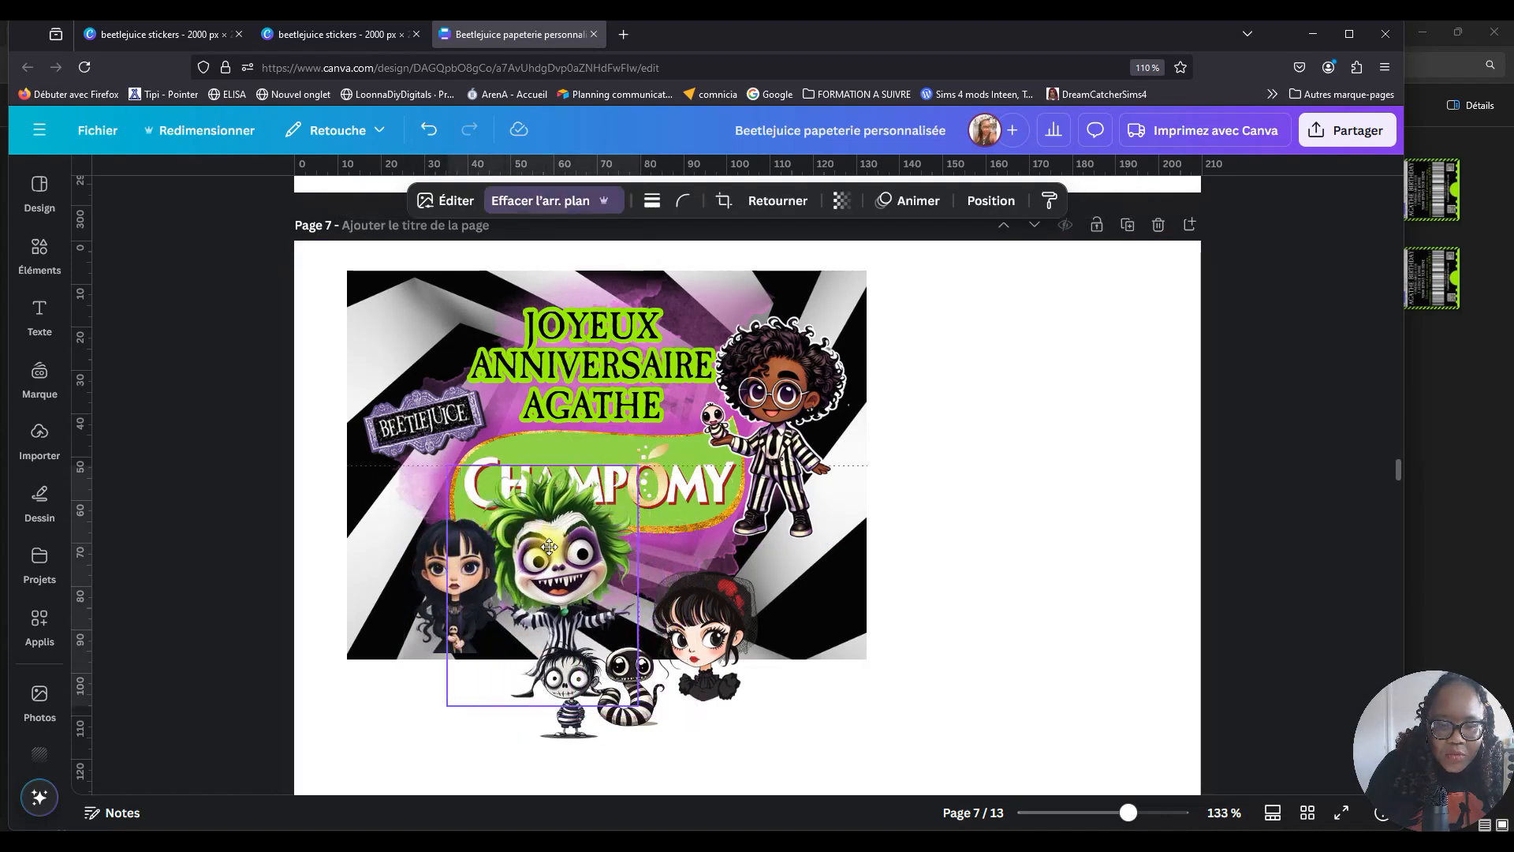
{"action": "left_click_drag", "start_coordinate": [639, 466], "coordinate": [589, 528]}
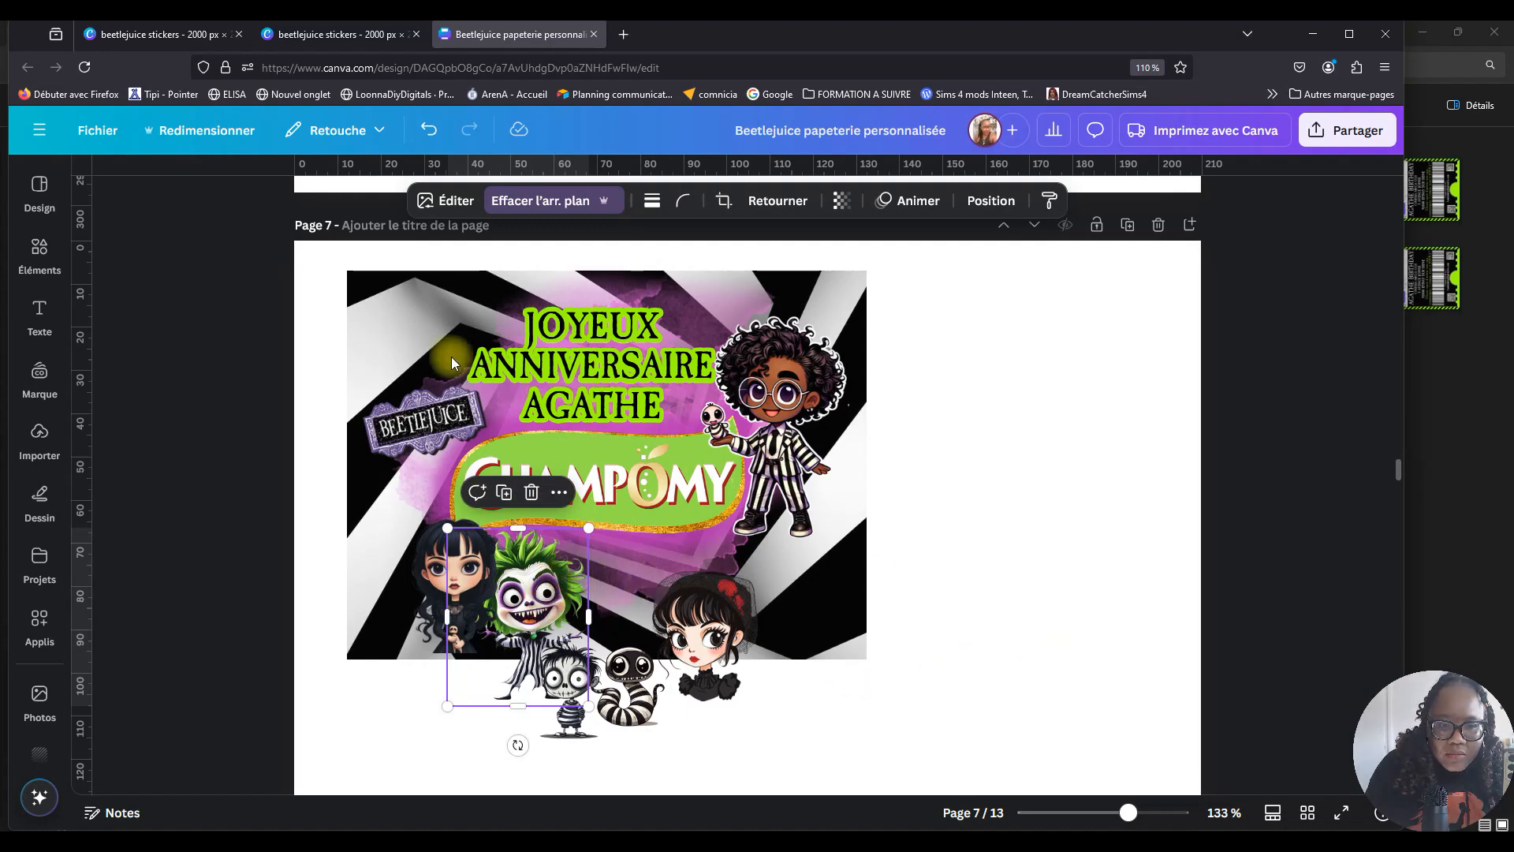
{"action": "key", "text": "ctrl+z"}
{"action": "key", "text": "ctrl+z"}
Enlarge the purple Beetlejuice sign slightly and place it at the upper-left corner of the Champomy logo.
{"action": "mouse_move", "coordinate": [422, 418]}
{"action": "left_mouse_down"}
{"action": "mouse_move", "coordinate": [414, 323]}
{"action": "mouse_move", "coordinate": [440, 418]}
{"action": "left_mouse_up"}
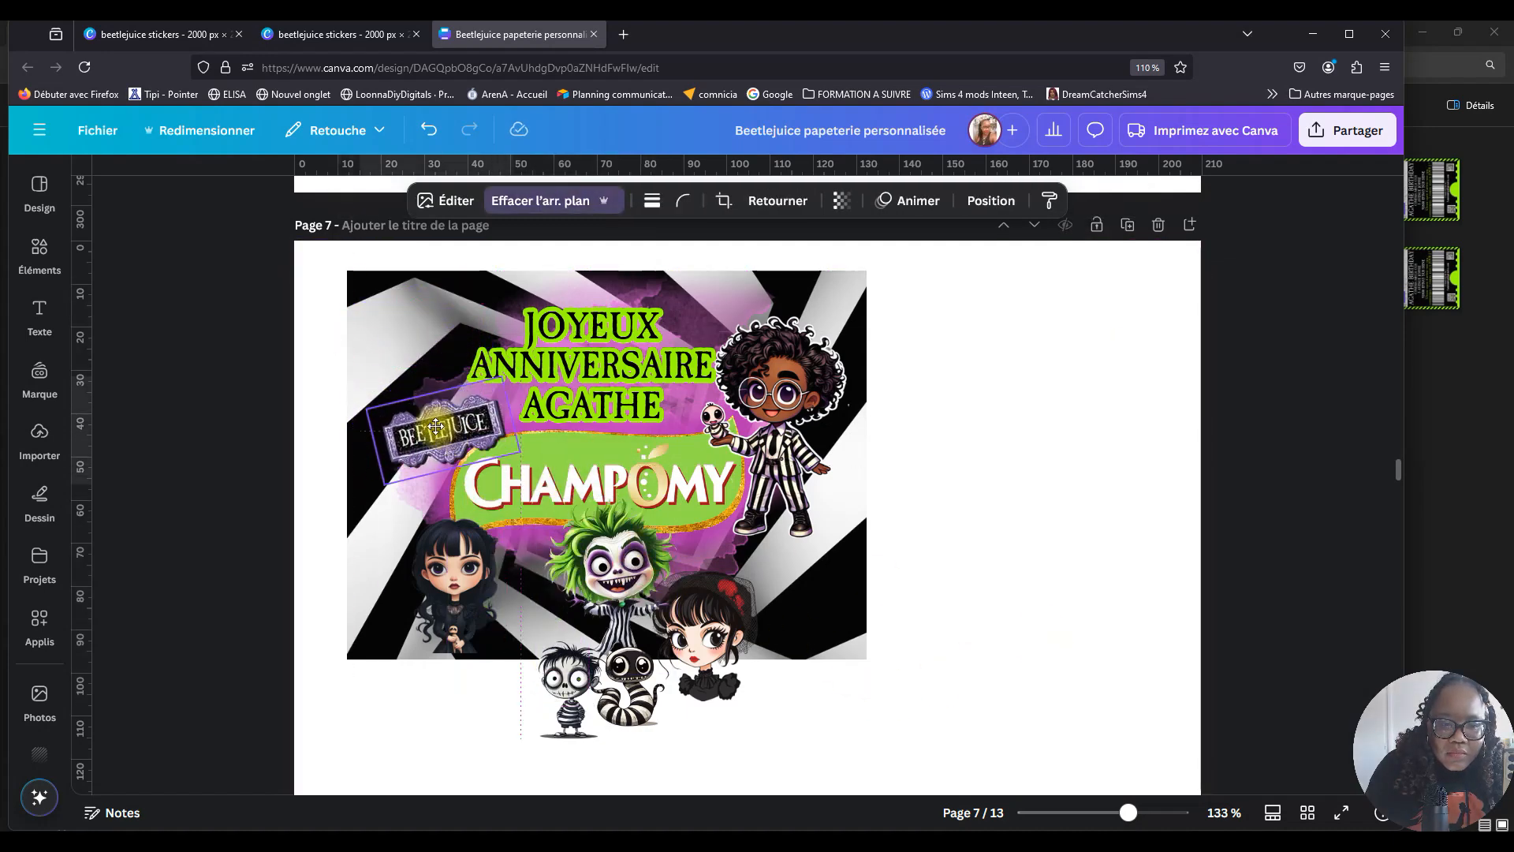
{"action": "left_click_drag", "start_coordinate": [379, 486], "coordinate": [372, 490]}
{"action": "left_click", "coordinate": [1021, 544]}
Move the red-bow girl, the skeleton boy and the striped sandworm up beside Beetlejuice along the label's lower edge.
{"action": "left_click_drag", "start_coordinate": [726, 612], "coordinate": [756, 520]}
{"action": "left_click_drag", "start_coordinate": [568, 686], "coordinate": [527, 597]}
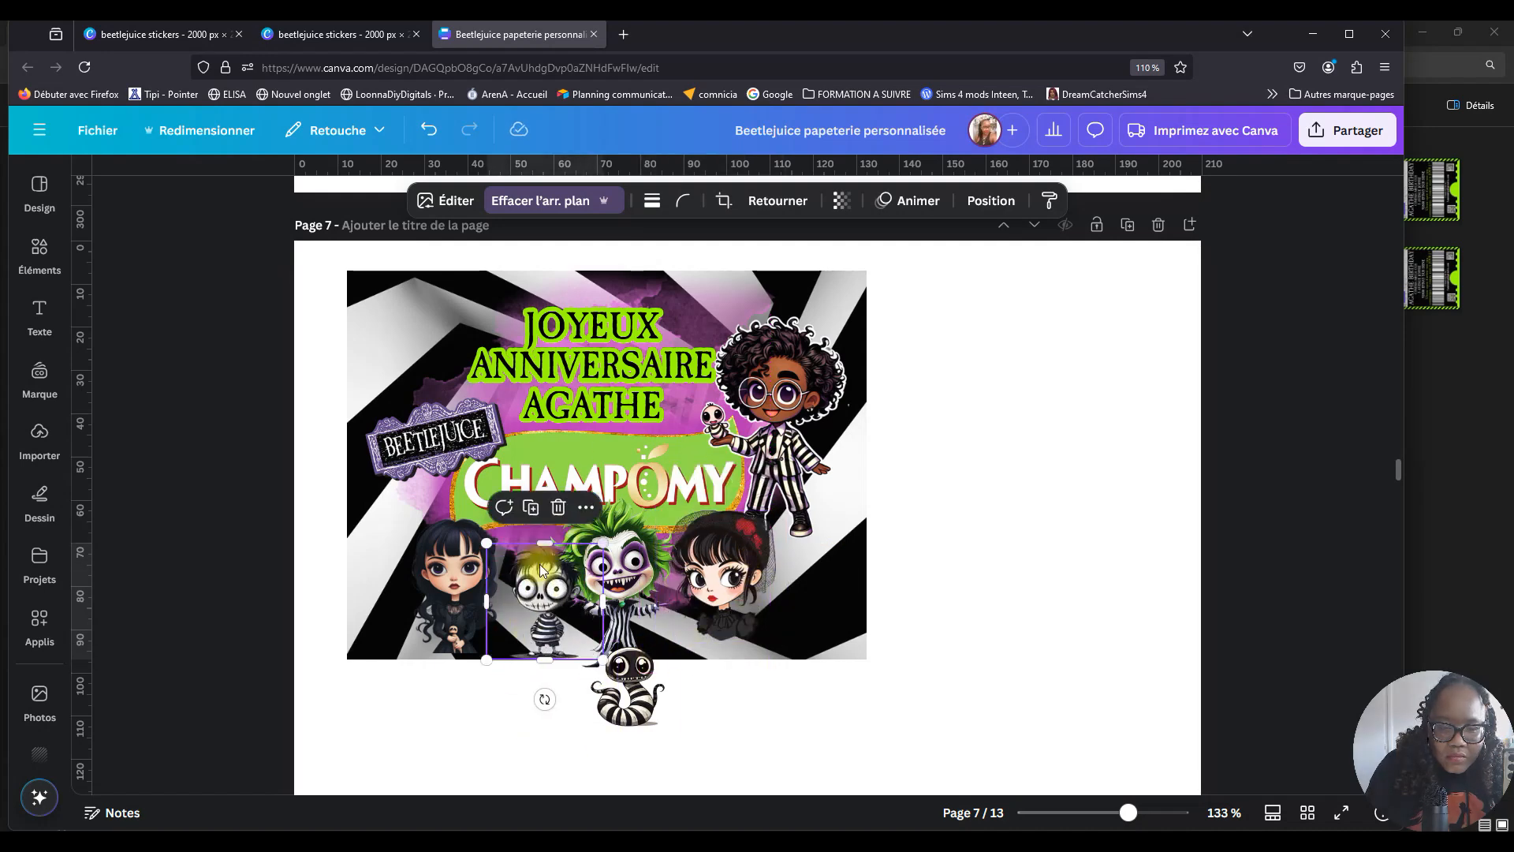
{"action": "left_click", "coordinate": [601, 668]}
{"action": "left_click_drag", "start_coordinate": [628, 685], "coordinate": [738, 632]}
Shrink the red-bow girl, skeleton boy and black-haired girl and gather them closely around Beetlejuice's feet.
{"action": "left_click_drag", "start_coordinate": [784, 507], "coordinate": [743, 551]}
{"action": "left_click_drag", "start_coordinate": [703, 596], "coordinate": [688, 614]}
{"action": "left_click_drag", "start_coordinate": [527, 604], "coordinate": [551, 603]}
{"action": "left_click_drag", "start_coordinate": [597, 541], "coordinate": [575, 570]}
{"action": "left_click_drag", "start_coordinate": [455, 588], "coordinate": [503, 588]}
{"action": "left_click_drag", "start_coordinate": [554, 517], "coordinate": [529, 550]}
{"action": "left_click_drag", "start_coordinate": [492, 602], "coordinate": [551, 597]}
Enlarge the red-bow girl slightly and place the striped sandworm on top of the purple Beetlejuice sign.
{"action": "left_click_drag", "start_coordinate": [744, 630], "coordinate": [797, 619]}
{"action": "left_click", "coordinate": [688, 614]}
{"action": "left_click_drag", "start_coordinate": [728, 569], "coordinate": [746, 549]}
{"action": "left_click_drag", "start_coordinate": [817, 626], "coordinate": [477, 383]}
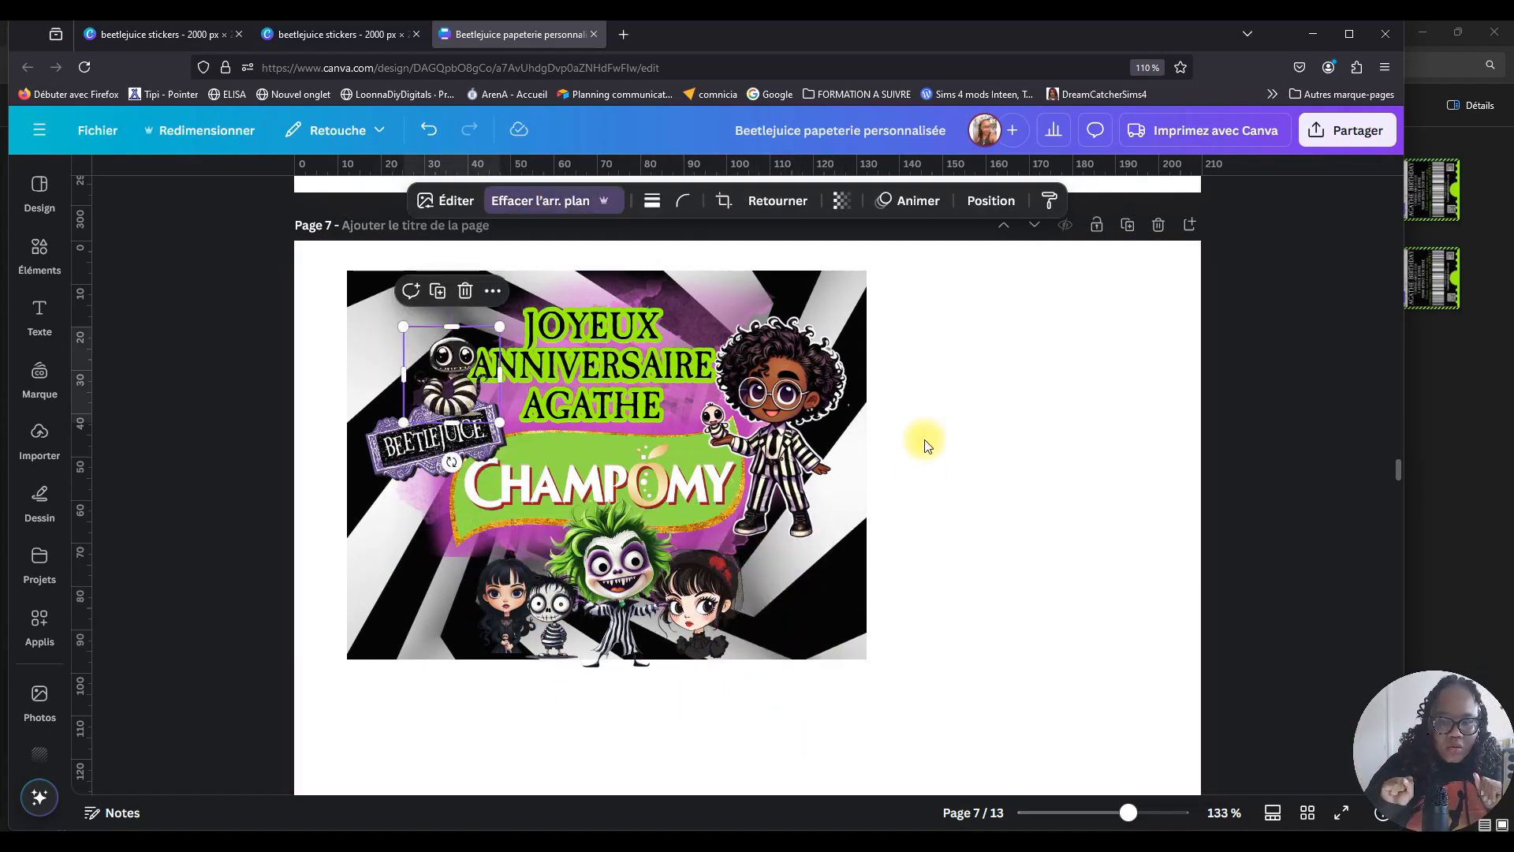
{"action": "left_click", "coordinate": [897, 481]}
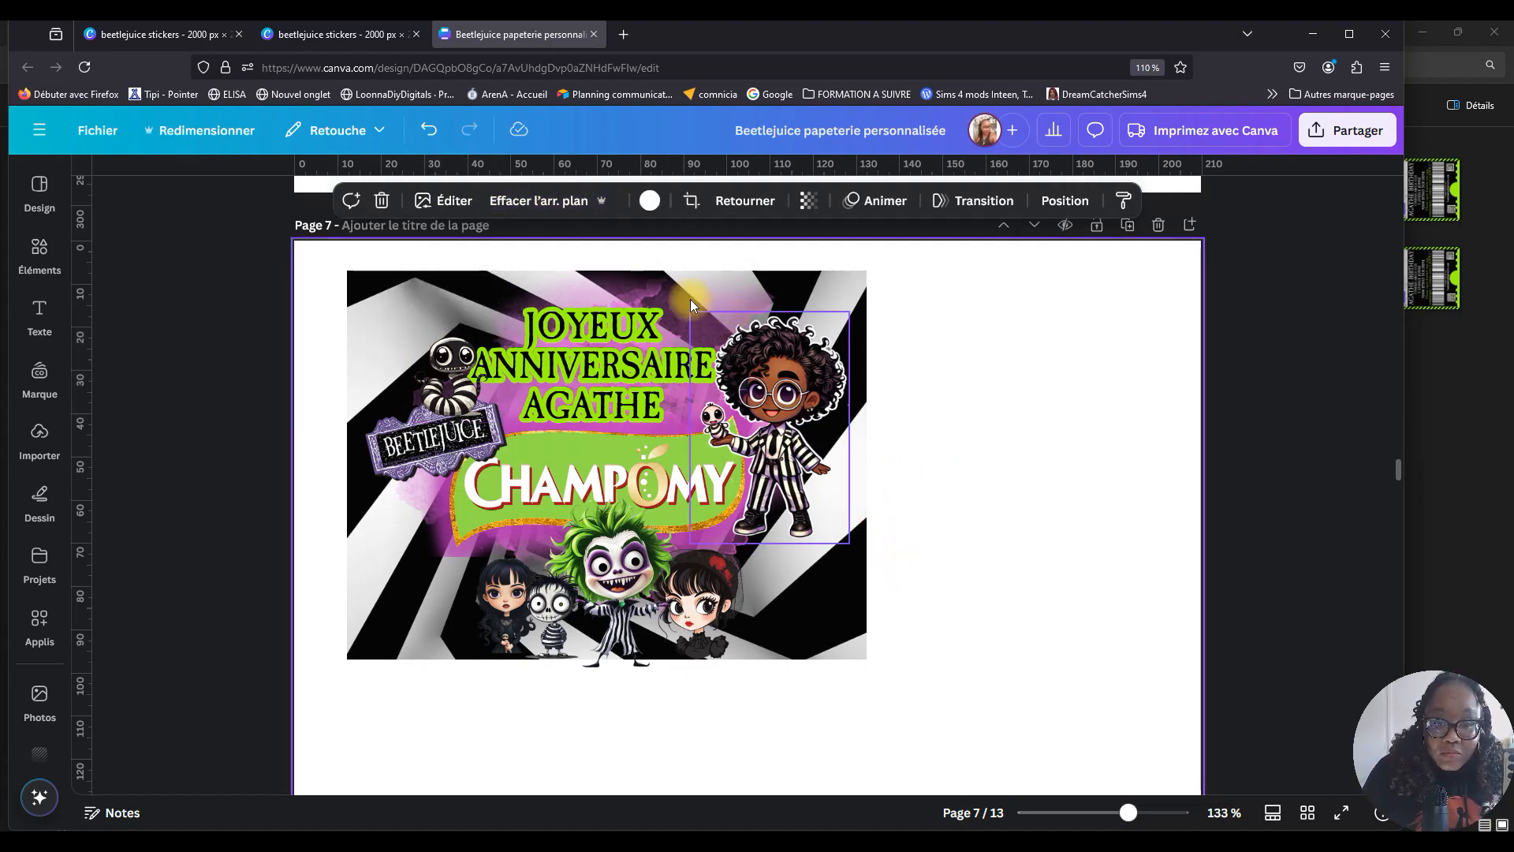
Copy the grouped green bats and birthday text from the red-headband girl's design on page 4.
{"action": "left_click", "coordinate": [1083, 753]}
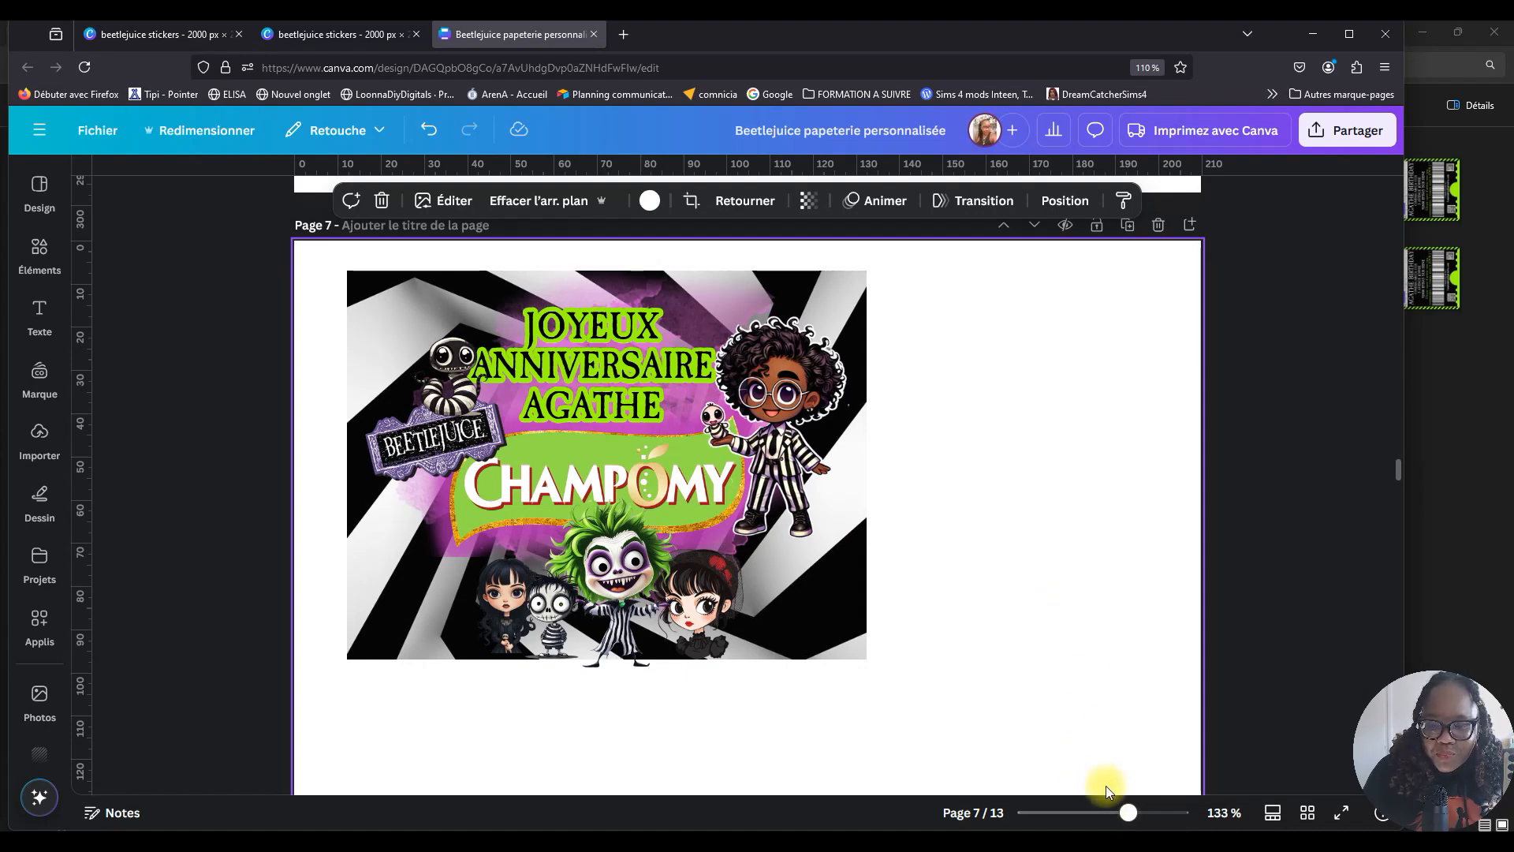
{"action": "left_click_drag", "start_coordinate": [1109, 820], "coordinate": [1102, 812]}
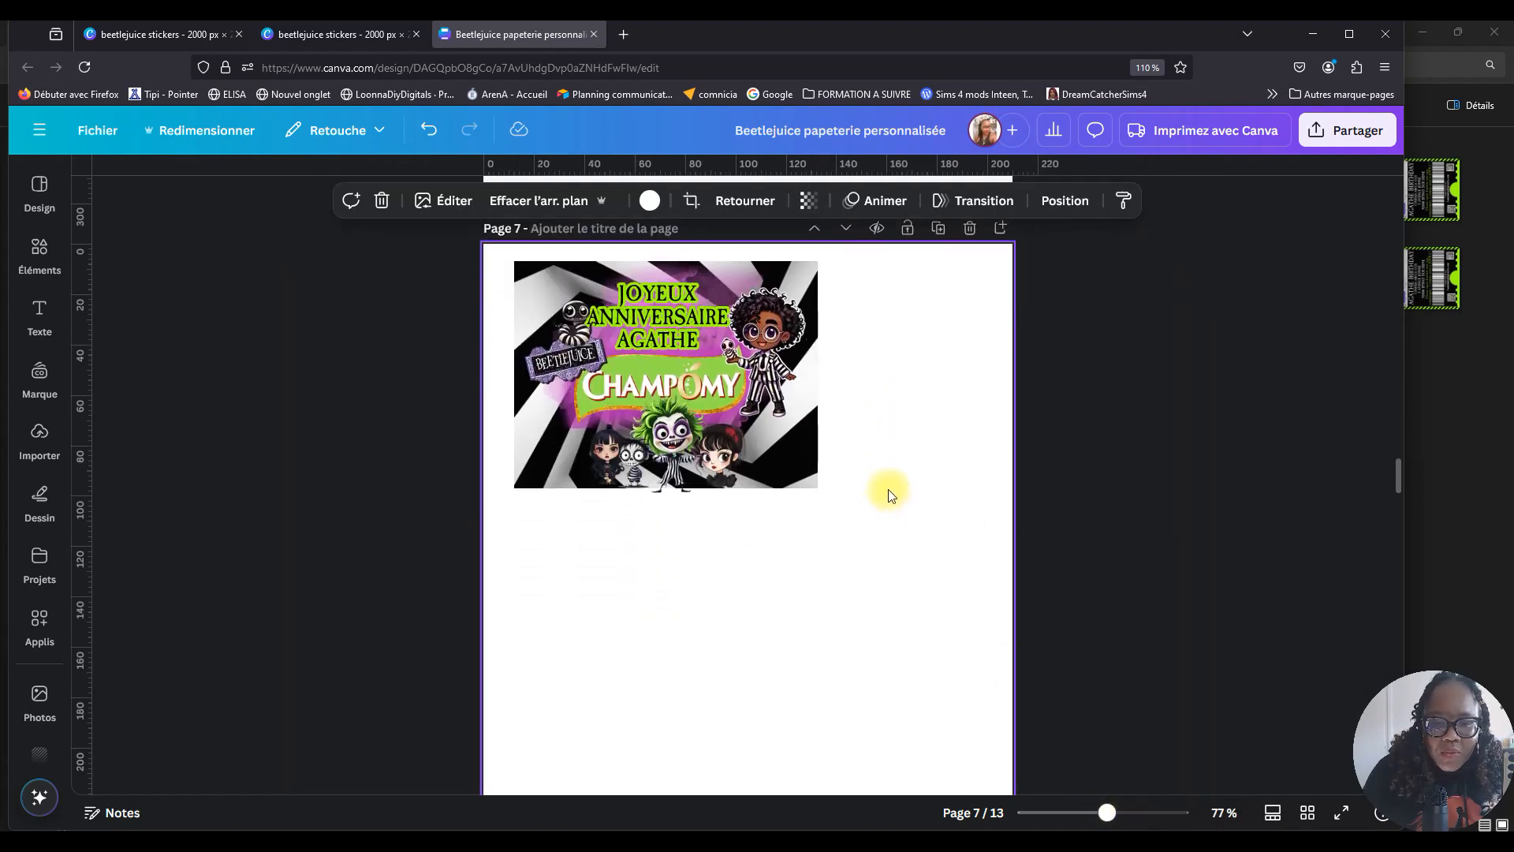
{"action": "scroll", "coordinate": [875, 495], "scroll_direction": "up", "scroll_amount": 5}
{"action": "scroll", "coordinate": [844, 544], "scroll_direction": "down", "scroll_amount": 4}
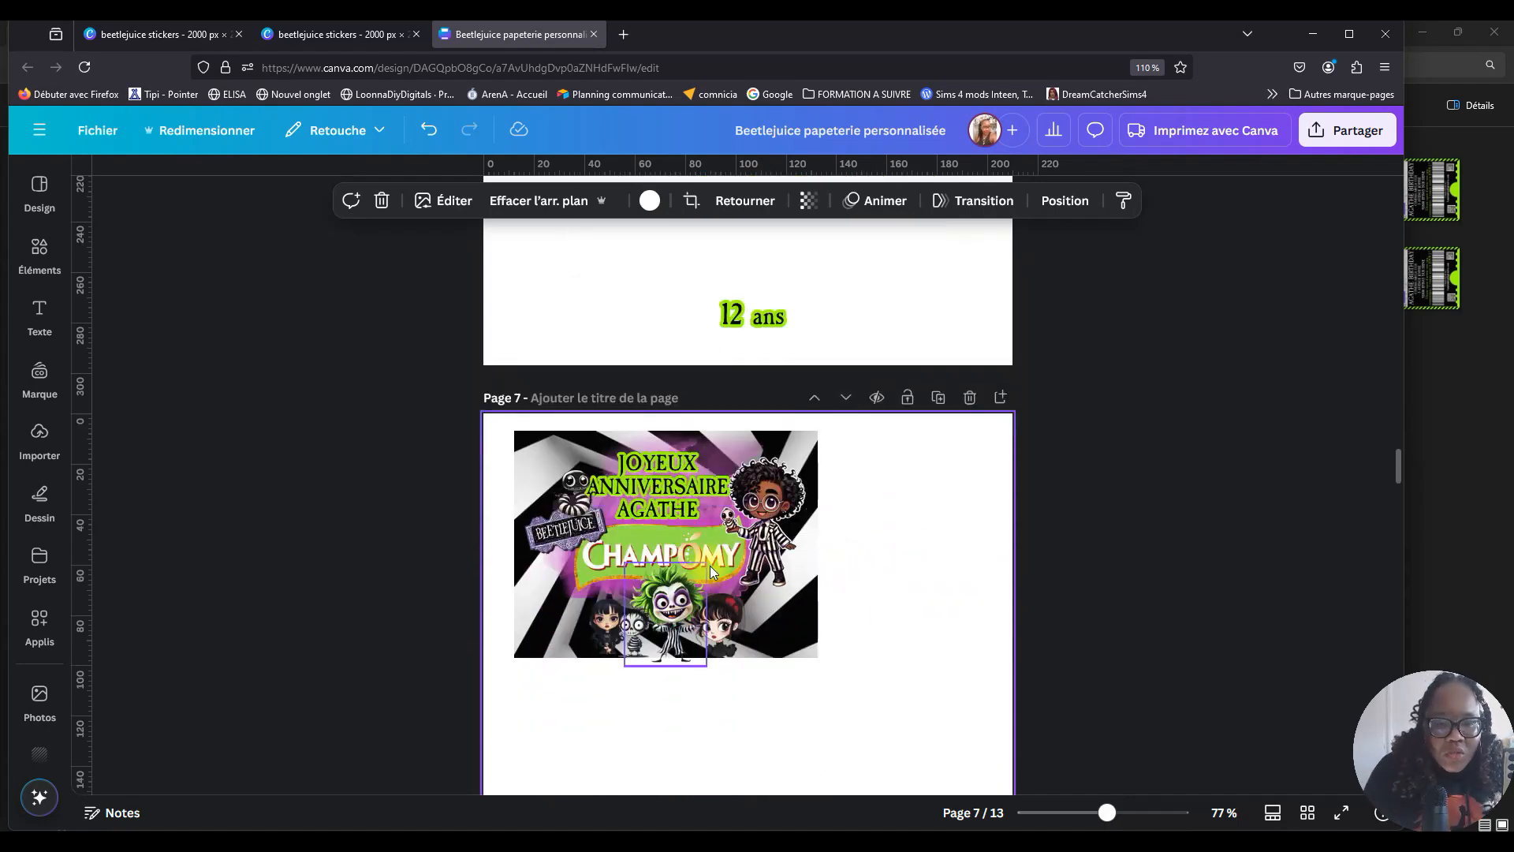
{"action": "scroll", "coordinate": [745, 410], "scroll_direction": "up", "scroll_amount": 5}
{"action": "scroll", "coordinate": [746, 409], "scroll_direction": "up", "scroll_amount": 15}
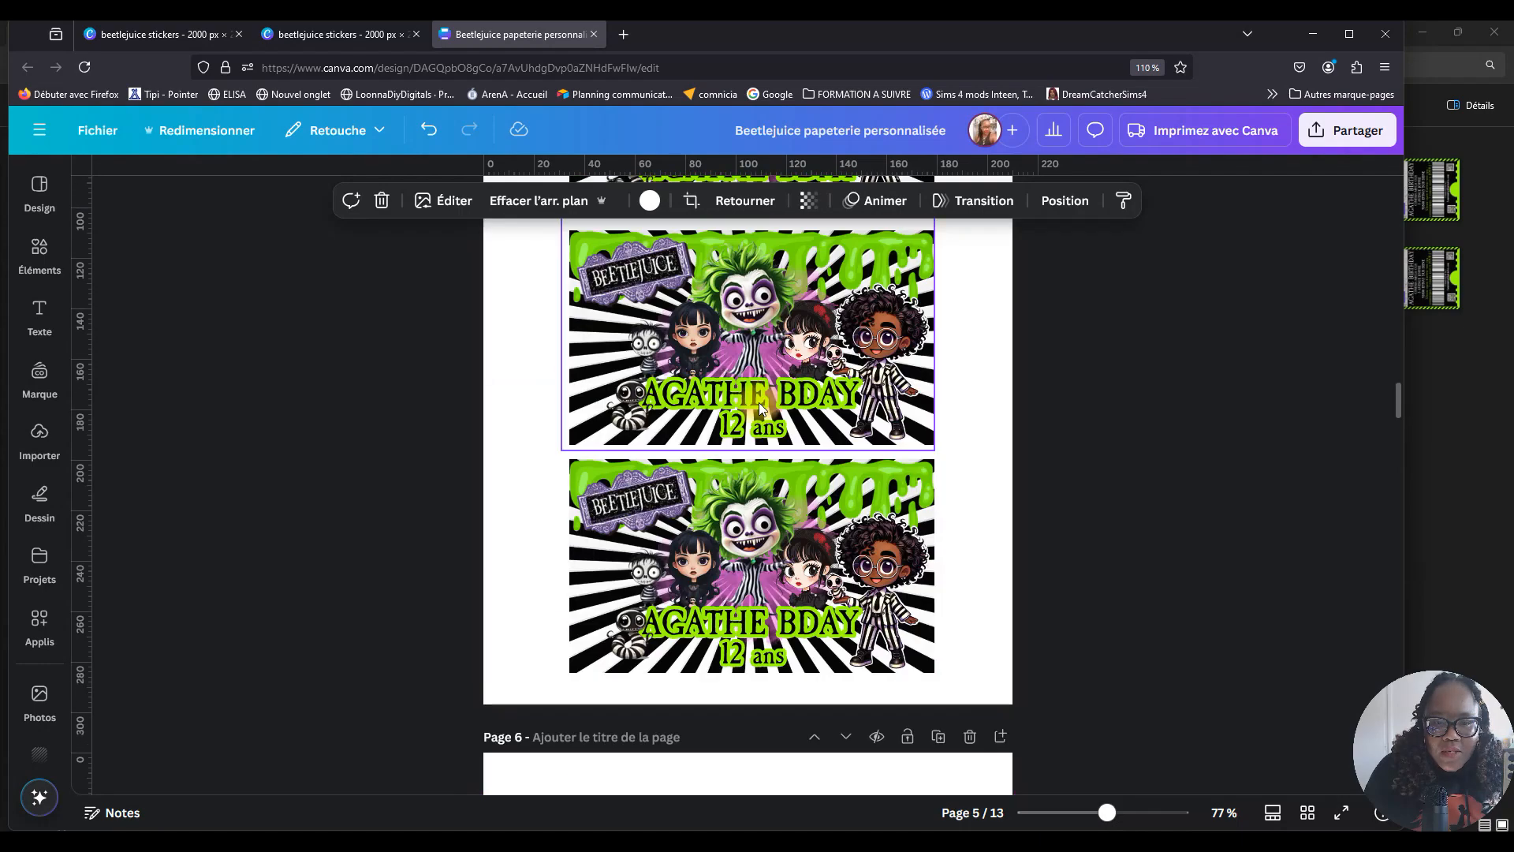
{"action": "scroll", "coordinate": [754, 423], "scroll_direction": "up", "scroll_amount": 1}
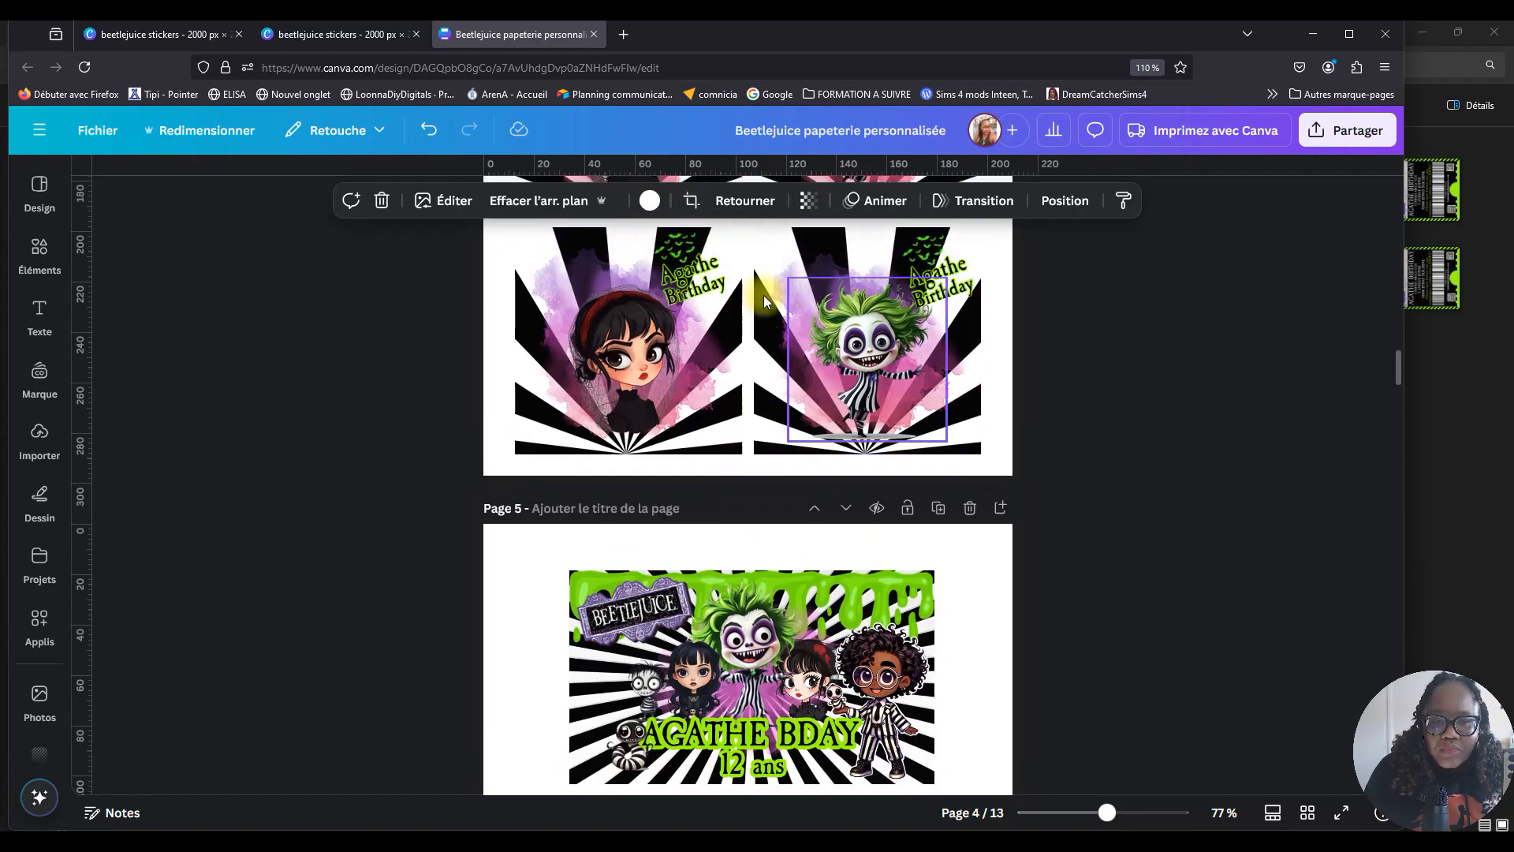
{"action": "left_click", "coordinate": [686, 246]}
{"action": "right_click", "coordinate": [686, 249]}
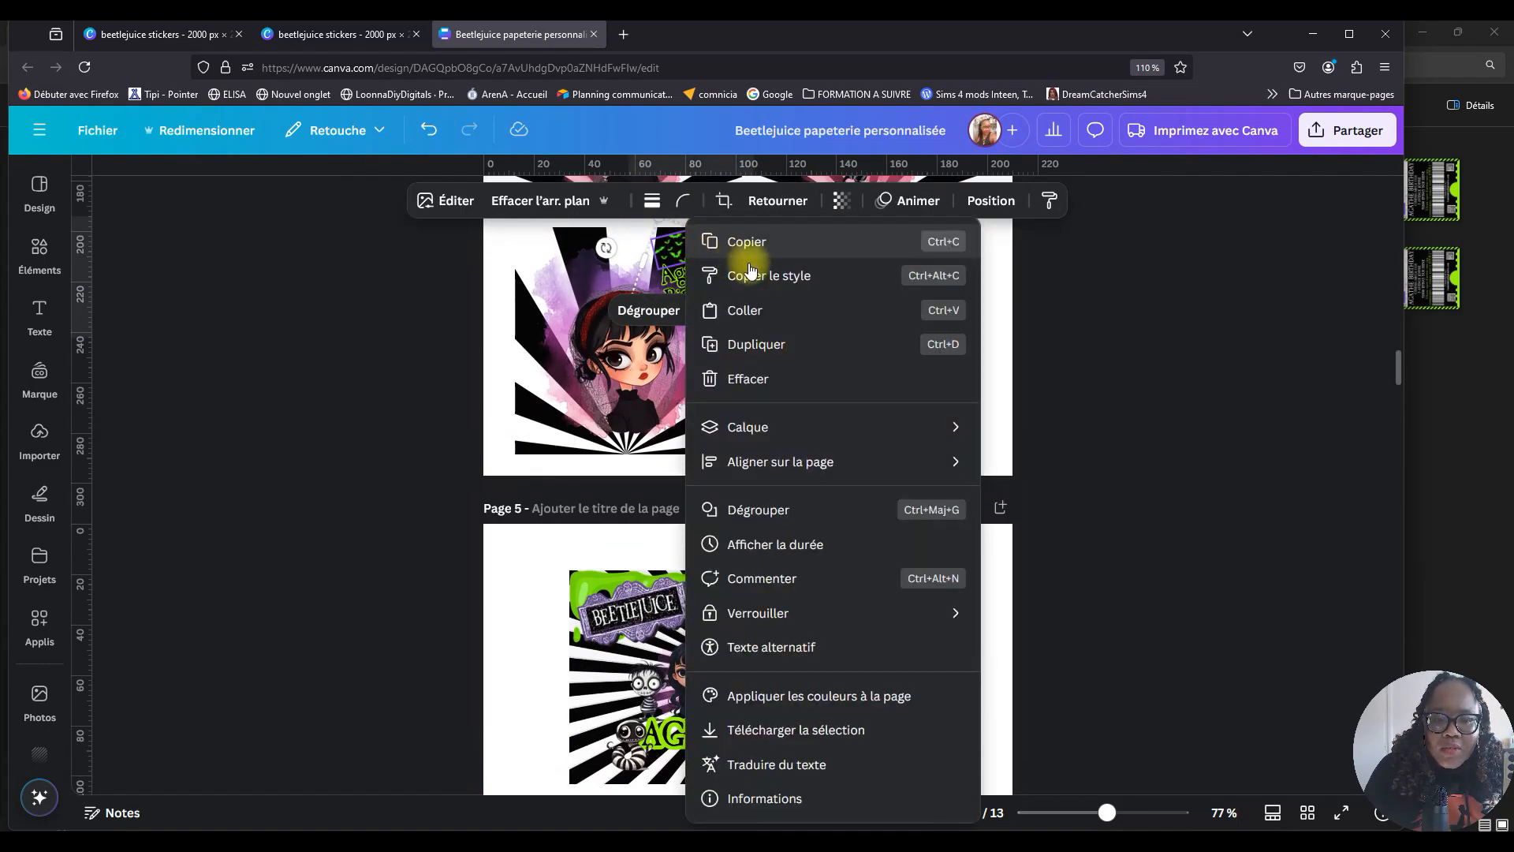
{"action": "left_click", "coordinate": [753, 250]}
Paste the bats and birthday text group onto page 7 and move it to the blank area beside the label.
{"action": "scroll", "coordinate": [773, 339], "scroll_direction": "down", "scroll_amount": 10}
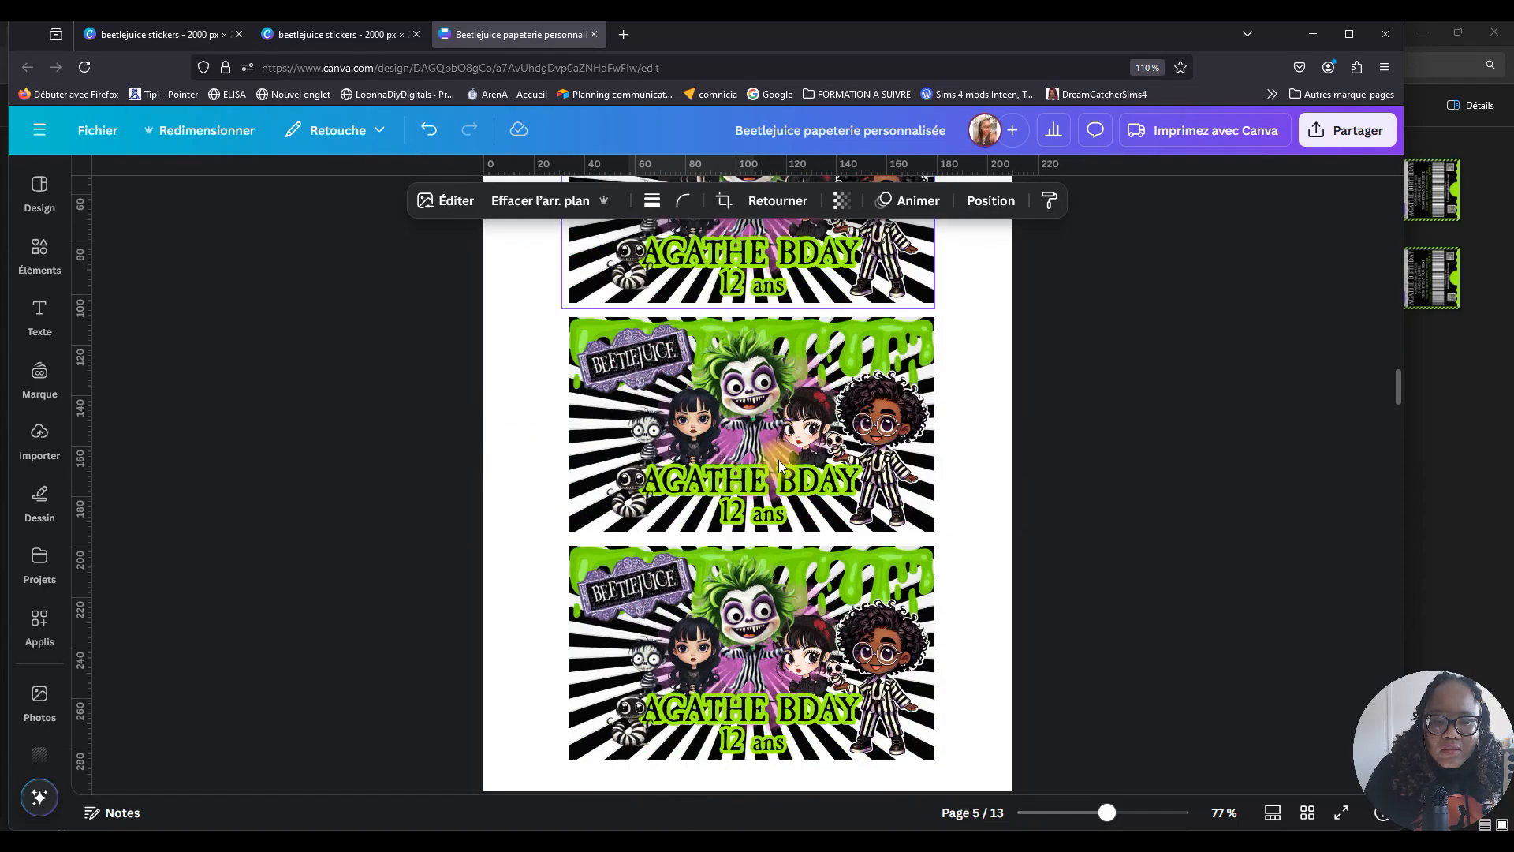
{"action": "scroll", "coordinate": [804, 473], "scroll_direction": "down", "scroll_amount": 10}
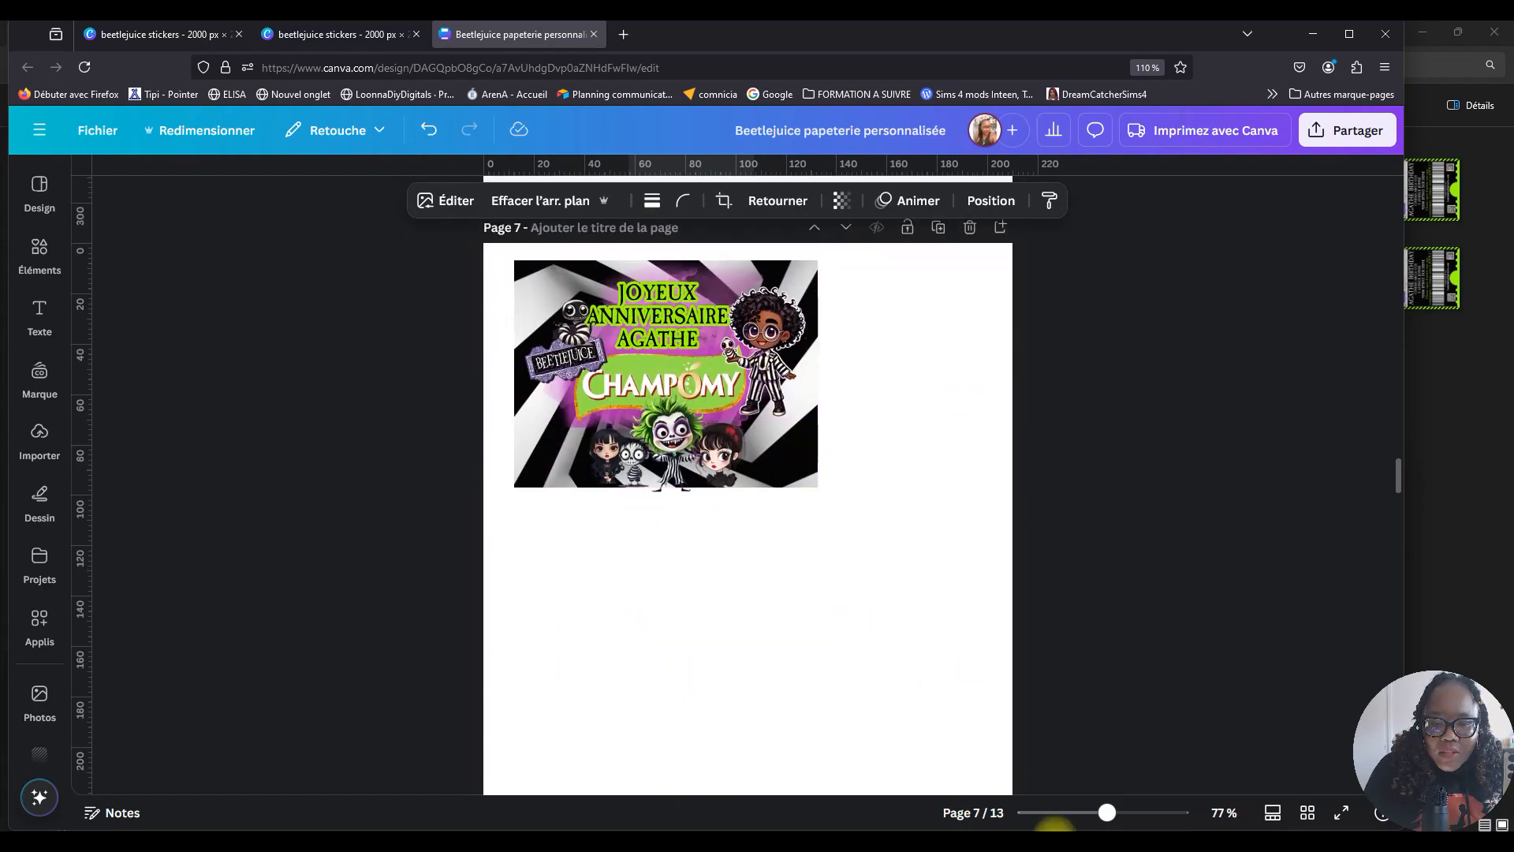
{"action": "left_click_drag", "start_coordinate": [1107, 813], "coordinate": [1129, 813]}
{"action": "scroll", "coordinate": [1000, 557], "scroll_direction": "up", "scroll_amount": 2}
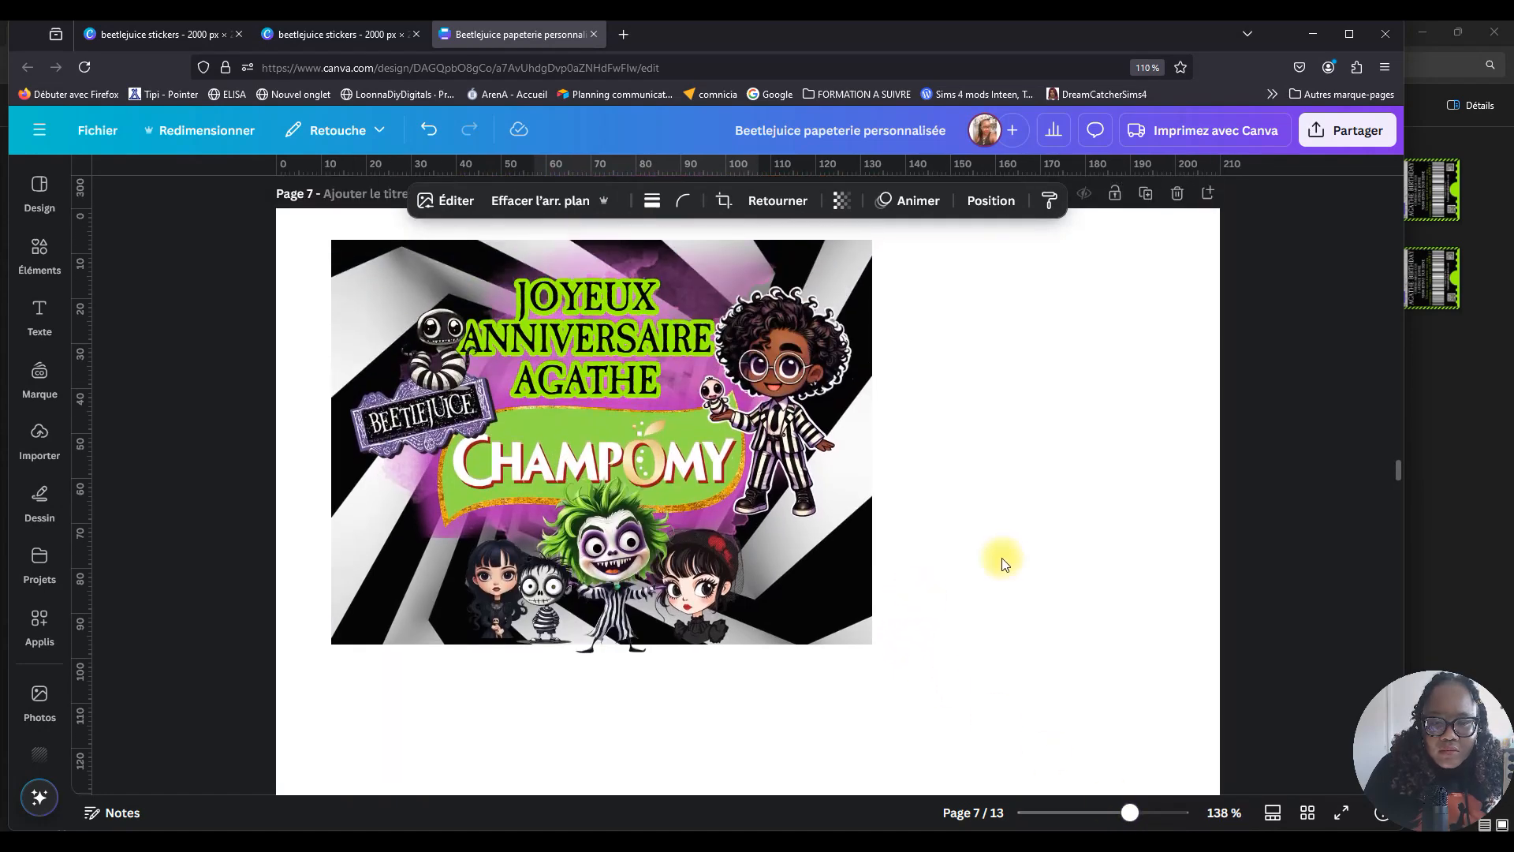
{"action": "key", "text": "ctrl+v"}
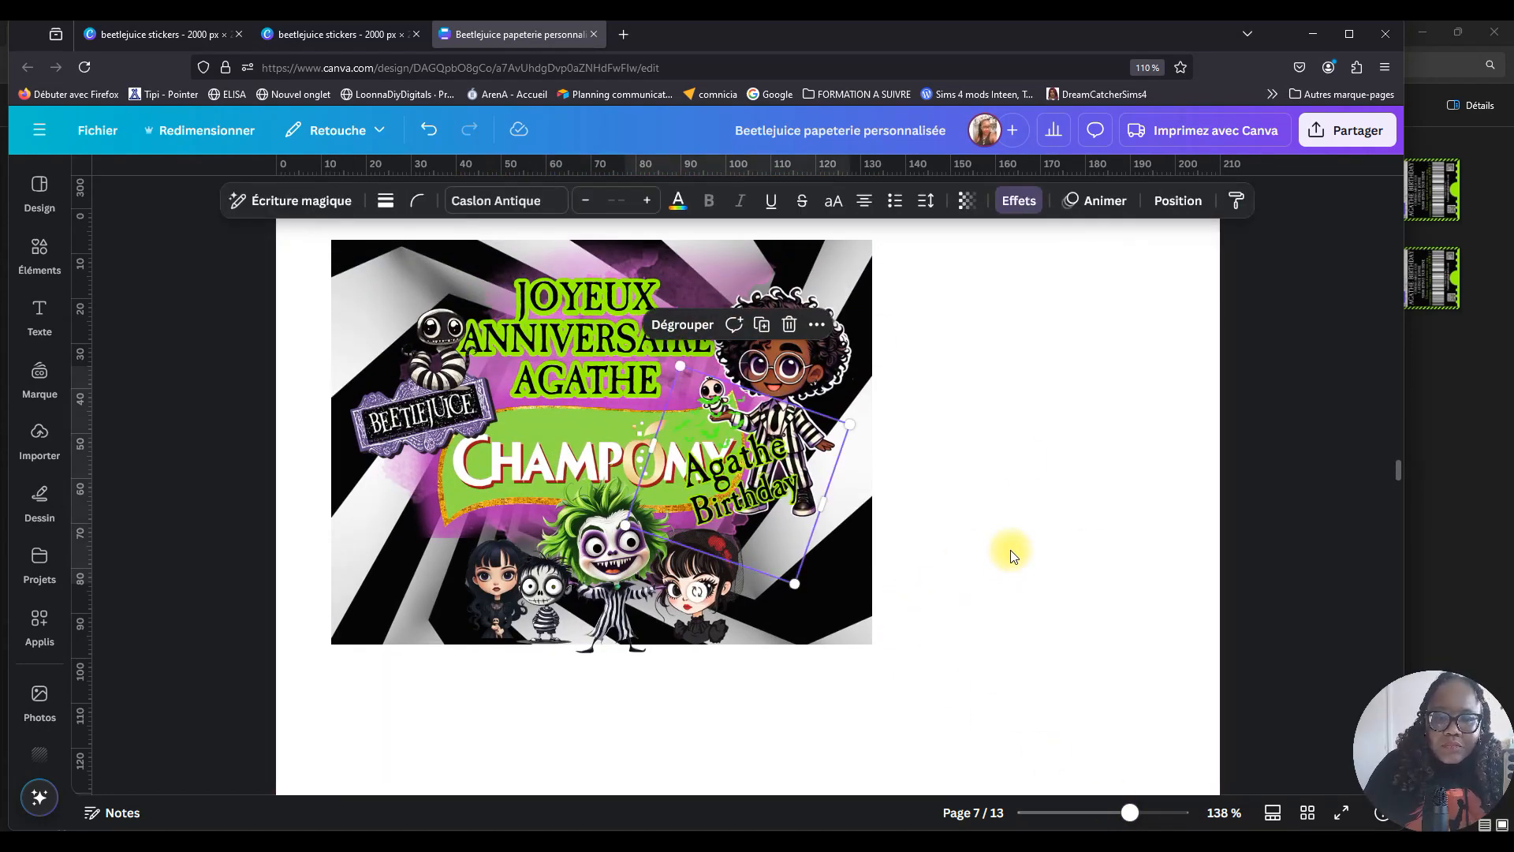
{"action": "left_click_drag", "start_coordinate": [814, 469], "coordinate": [1011, 440]}
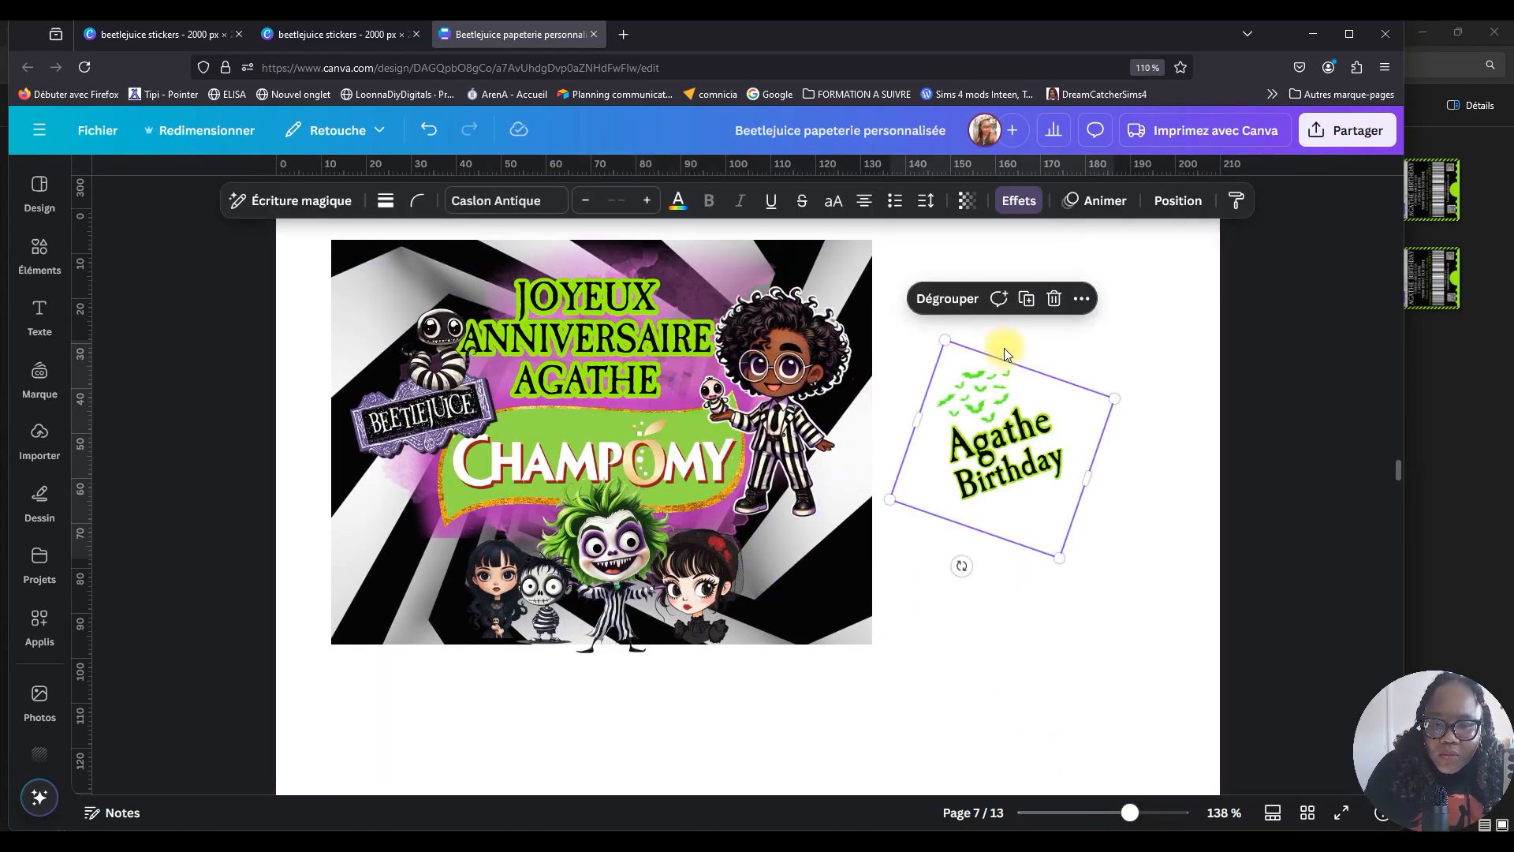
Ungroup the pasted bats and birthday text into separate elements.
{"action": "left_click", "coordinate": [934, 306]}
{"action": "left_click", "coordinate": [1028, 443]}
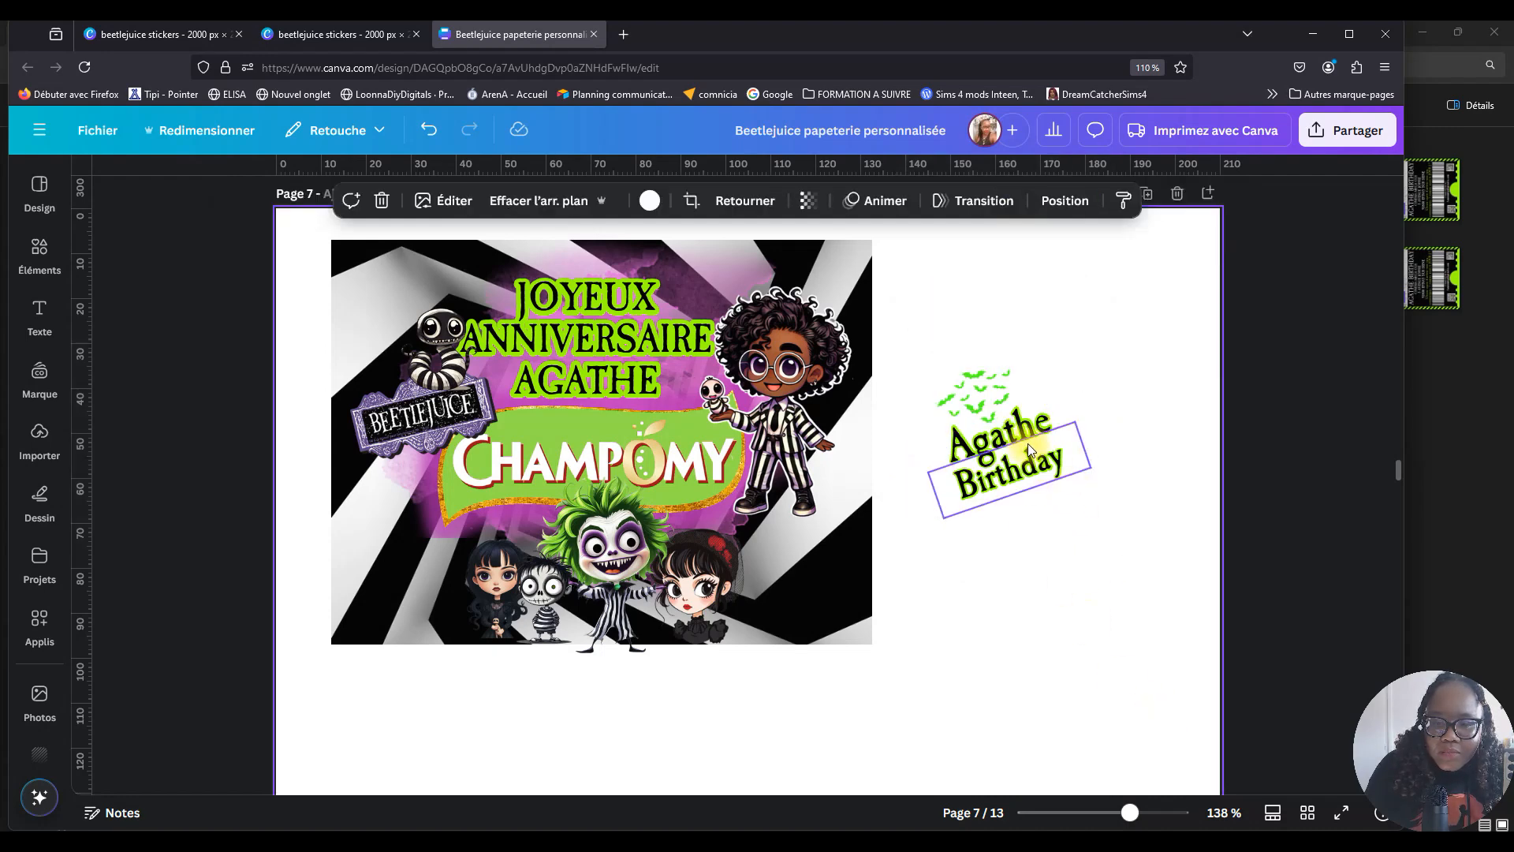
{"action": "left_click", "coordinate": [1025, 442]}
{"action": "left_click_drag", "start_coordinate": [1138, 409], "coordinate": [978, 504]}
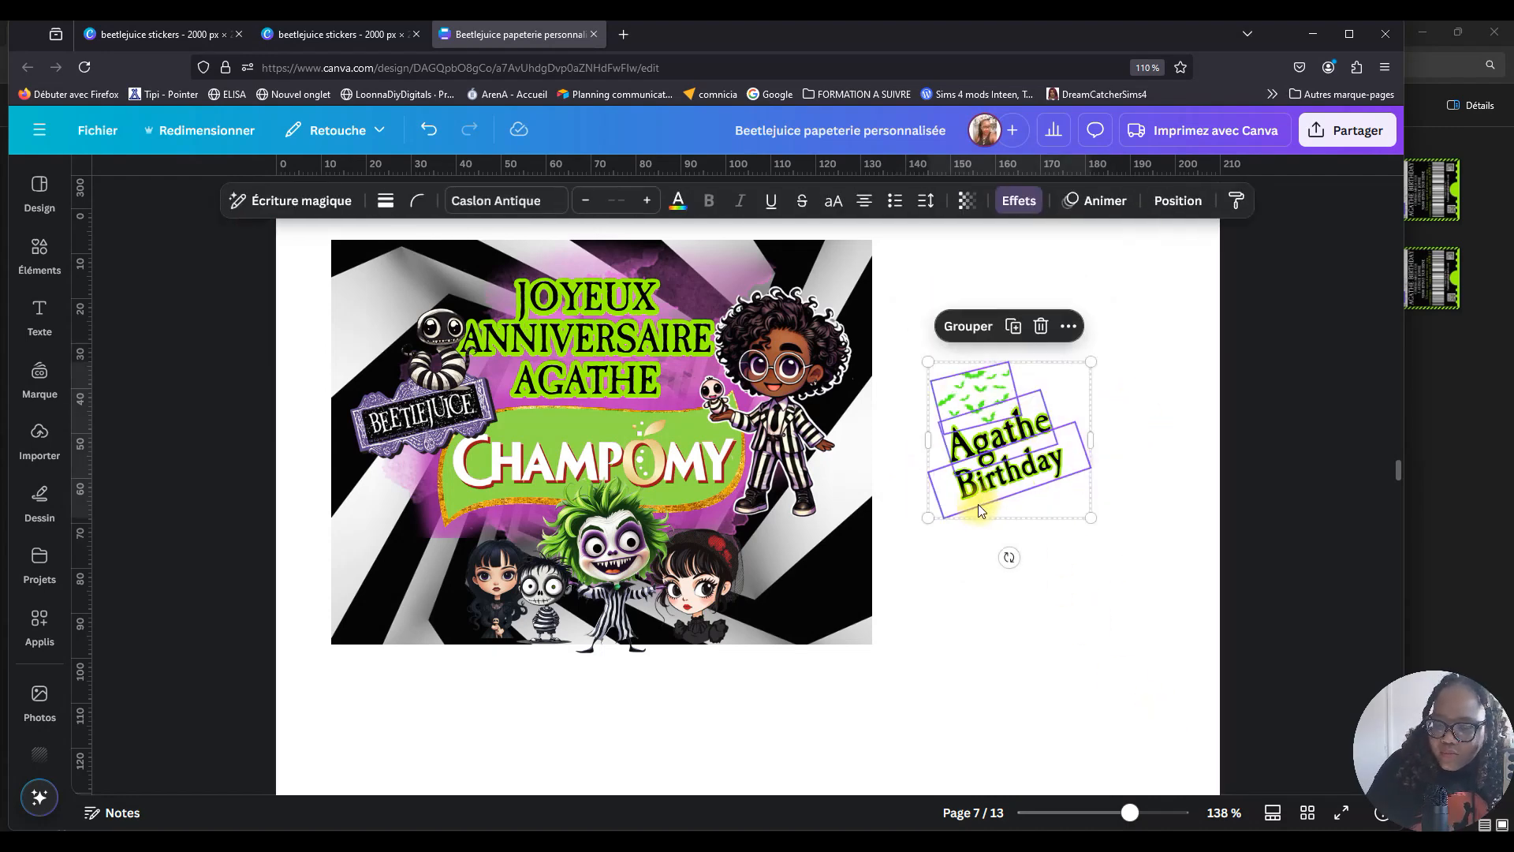
{"action": "left_click", "coordinate": [1021, 599]}
Delete the "Birthday" text and the first-name text, keeping only the green bats.
{"action": "left_click", "coordinate": [1011, 451]}
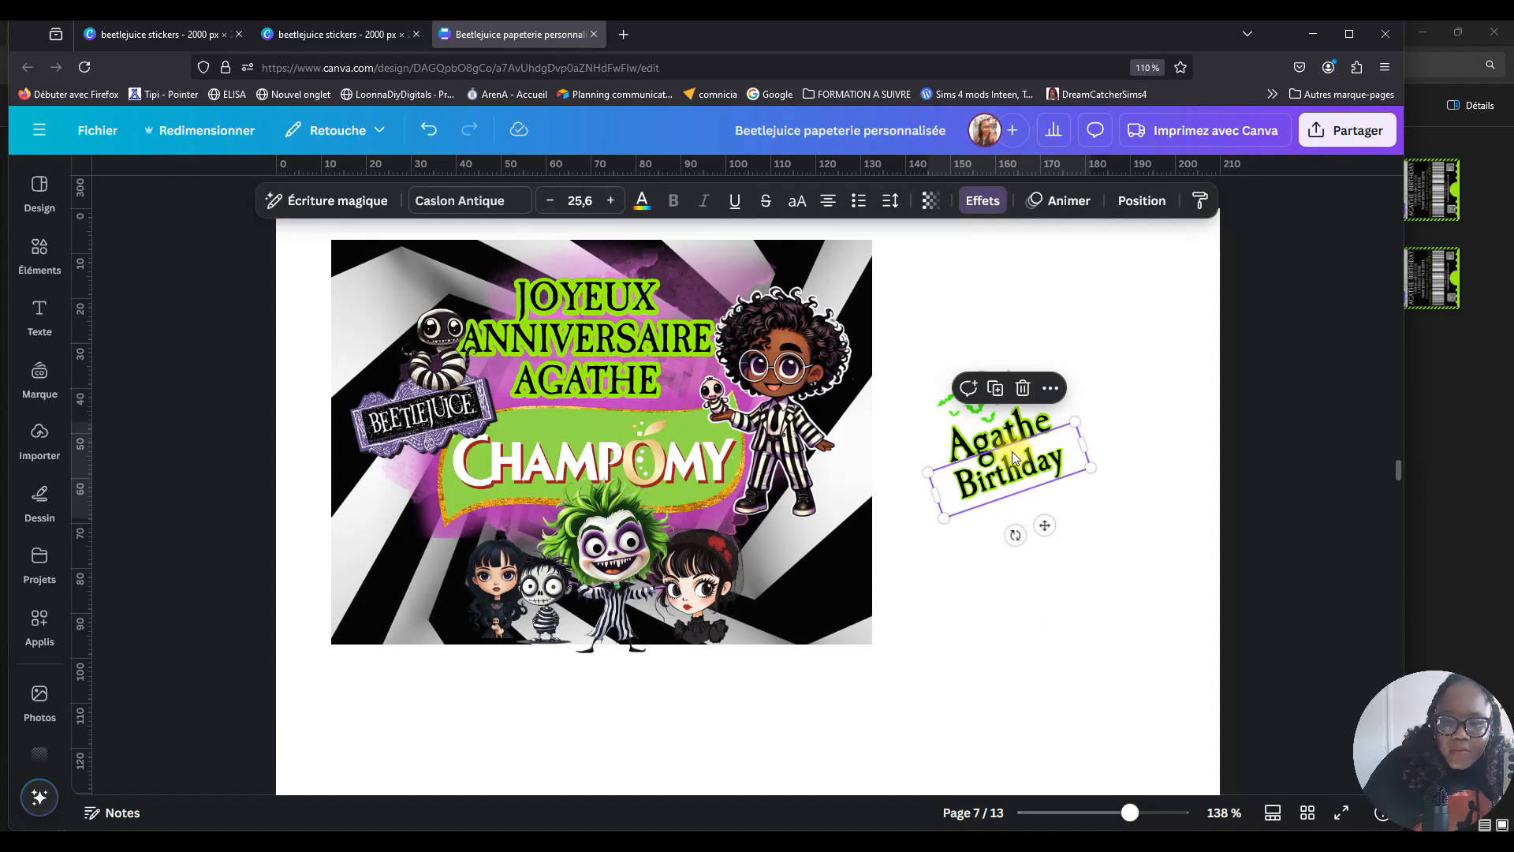
{"action": "key", "text": "Delete"}
{"action": "left_click", "coordinate": [1035, 615]}
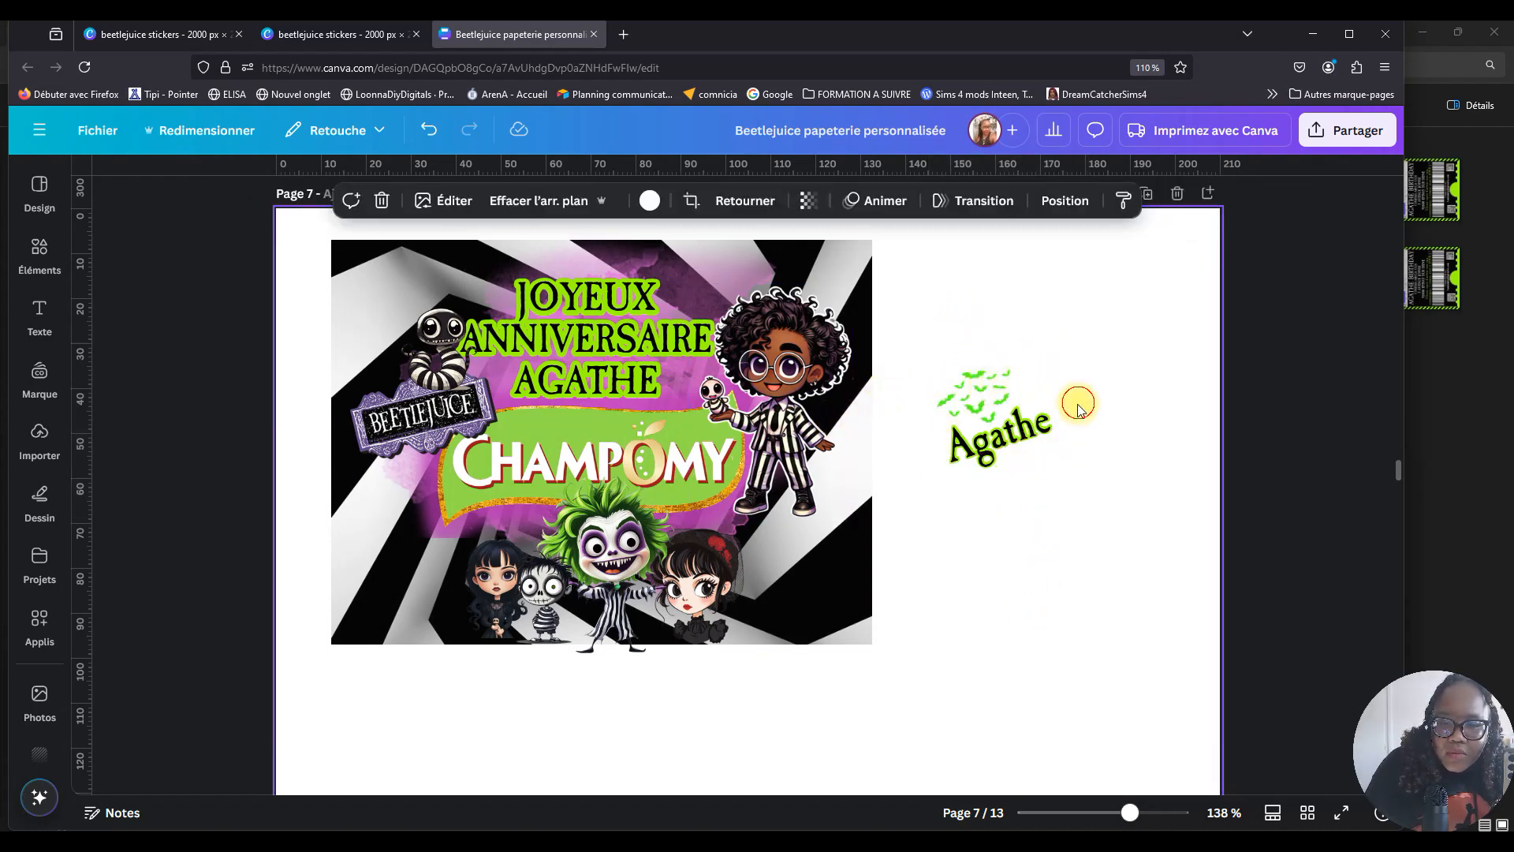
{"action": "left_click", "coordinate": [1013, 432]}
{"action": "key", "text": "Delete"}
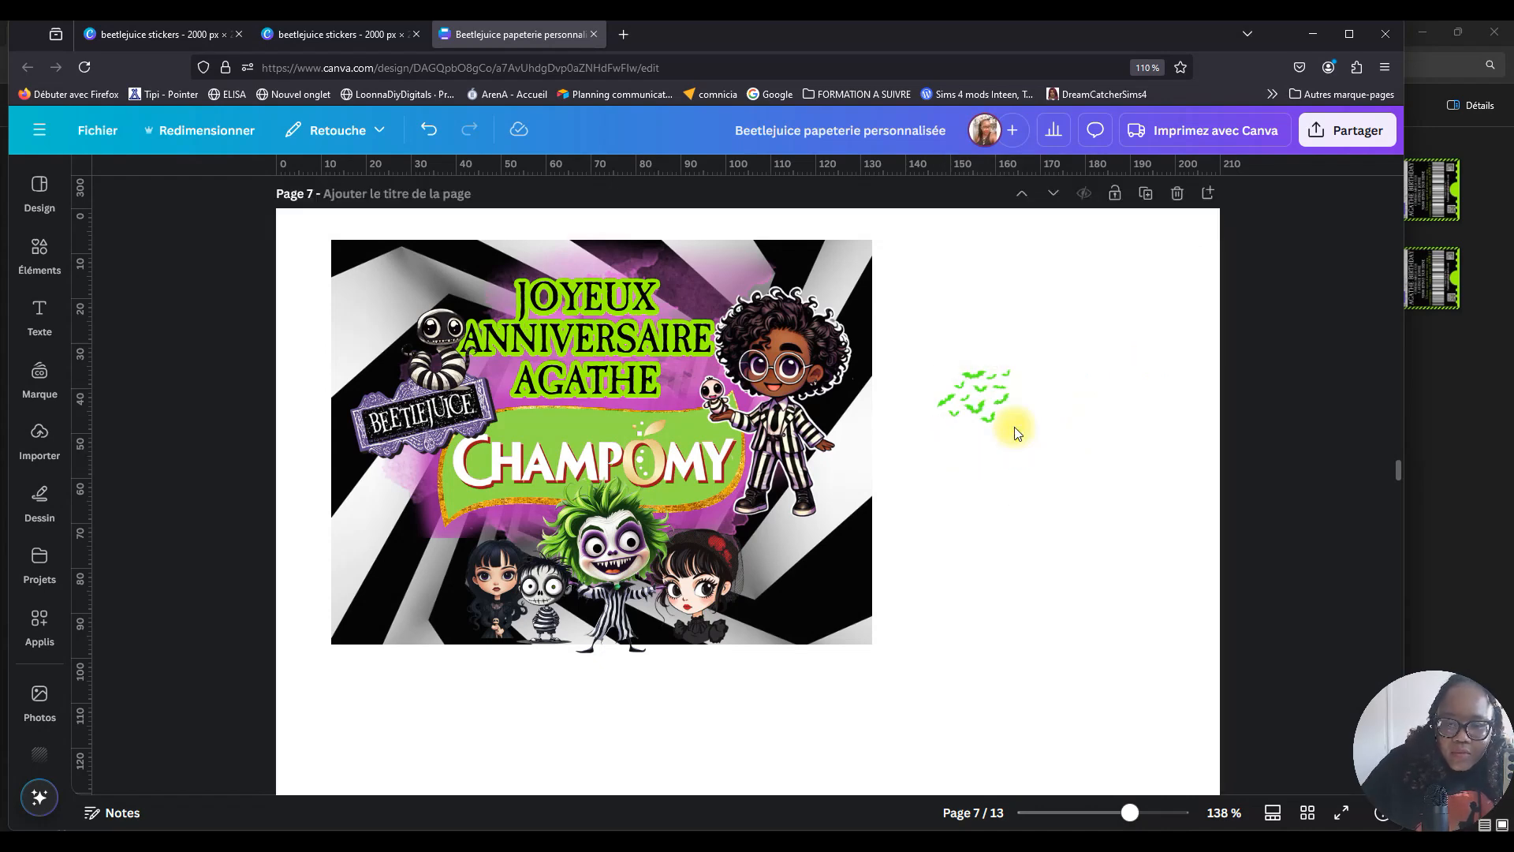
Enlarge the green bats to about 31.5 by 21.6 and place them on the label below the purple Beetlejuice sign.
{"action": "left_click", "coordinate": [986, 397]}
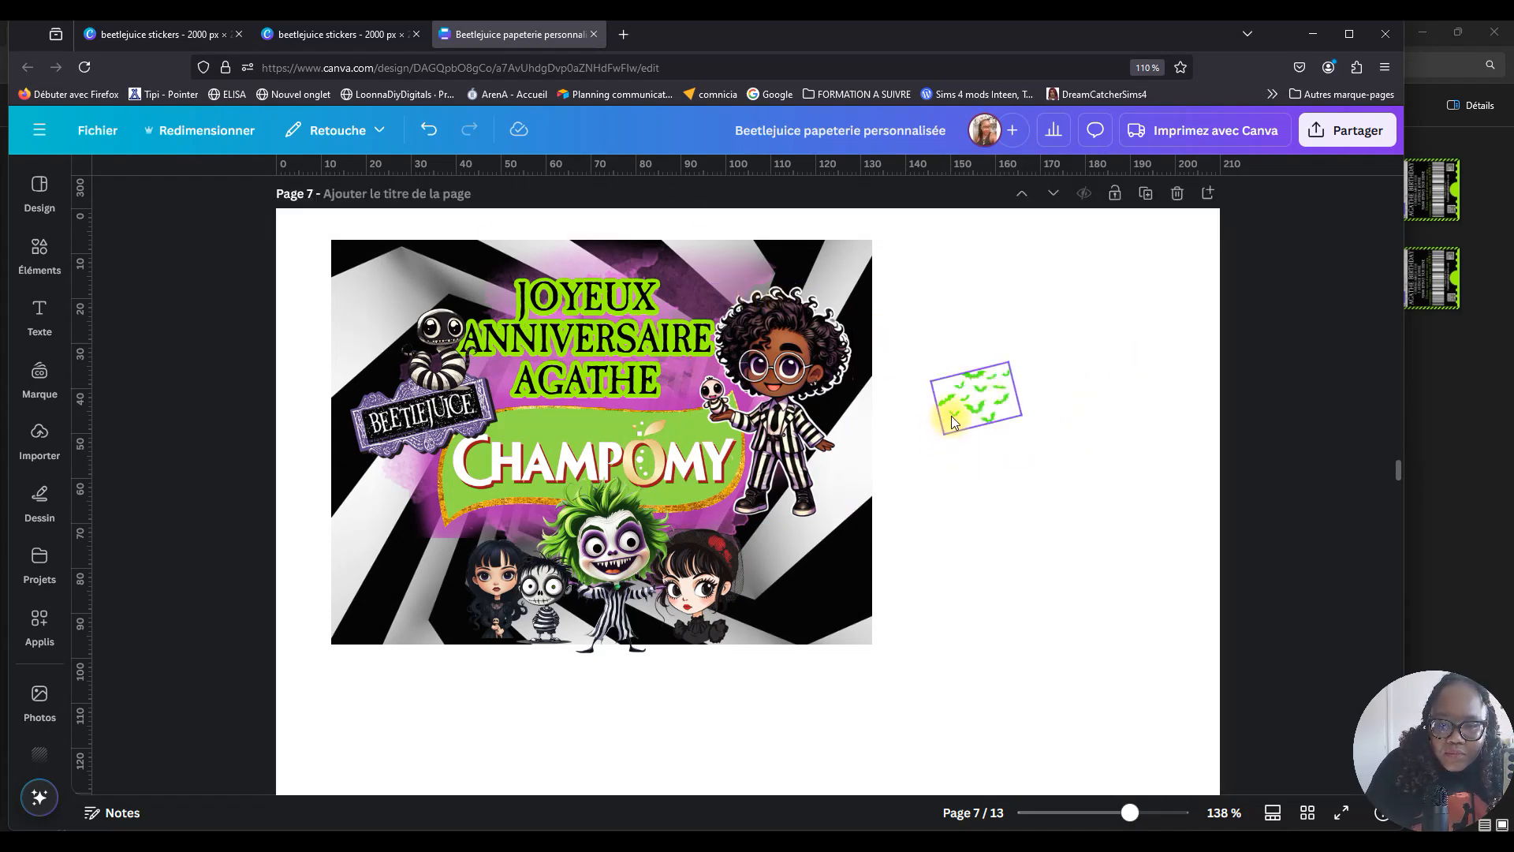
{"action": "left_click", "coordinate": [952, 418]}
{"action": "left_click", "coordinate": [991, 416]}
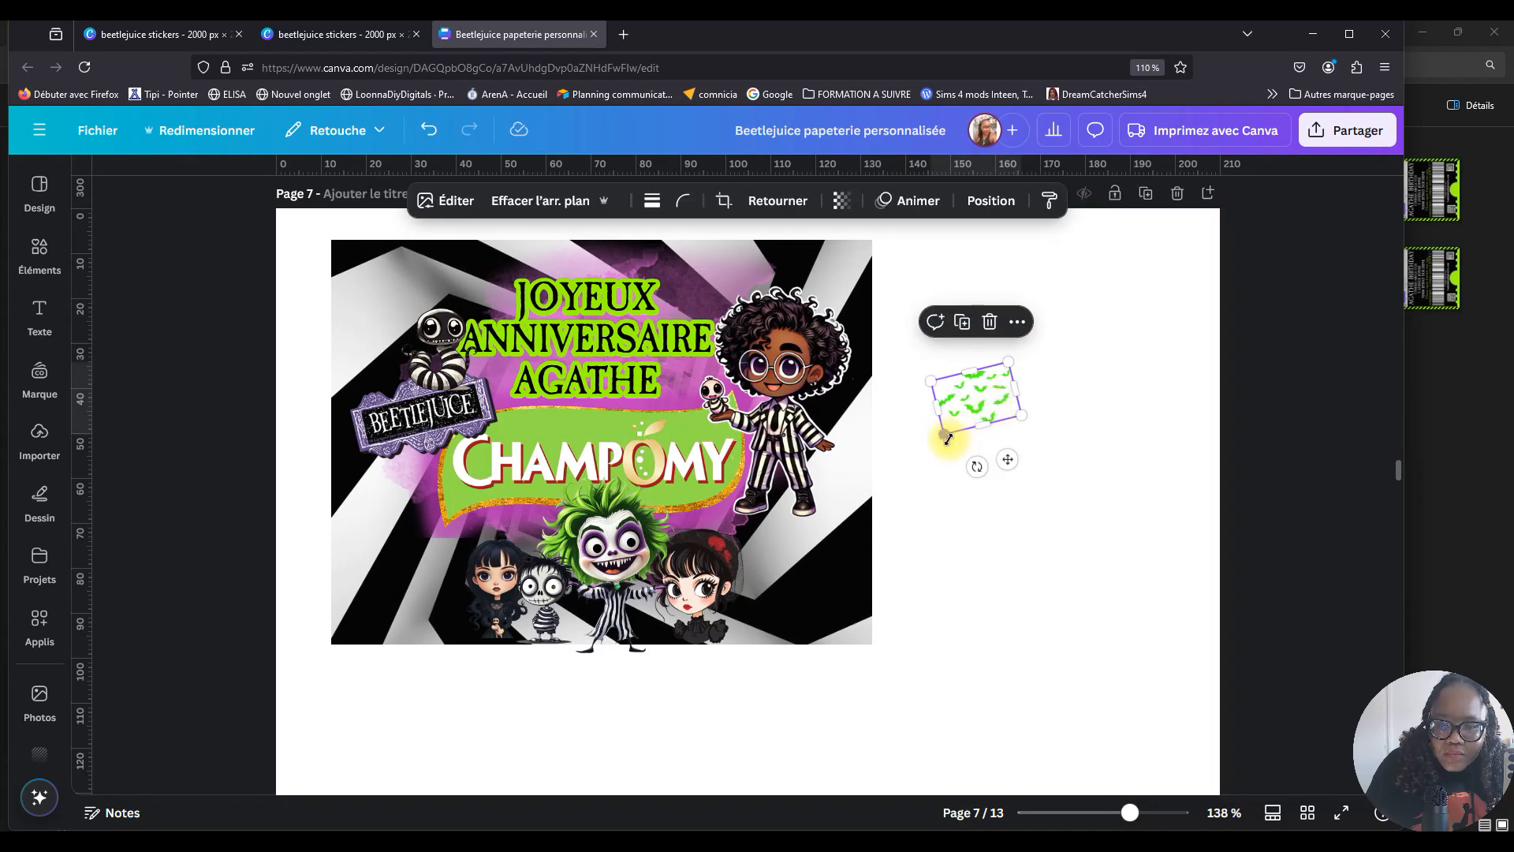
{"action": "left_click_drag", "start_coordinate": [924, 471], "coordinate": [872, 541]}
{"action": "left_click_drag", "start_coordinate": [959, 494], "coordinate": [461, 577]}
{"action": "left_click_drag", "start_coordinate": [552, 584], "coordinate": [417, 533]}
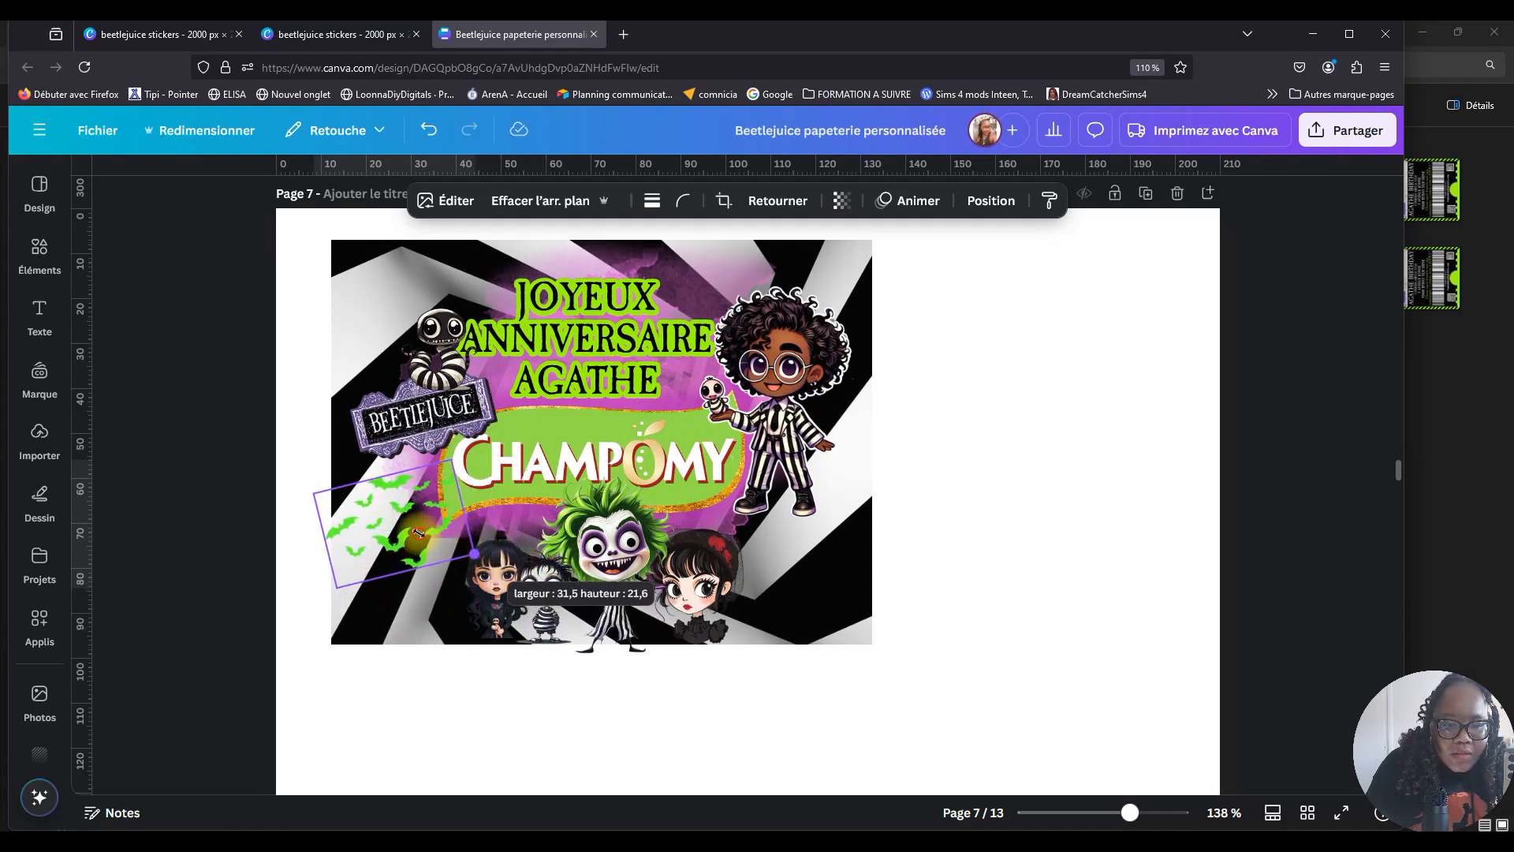
Nudge the green bats slightly, duplicate them onto the label's lower right area, and flip the copy horizontally.
{"action": "left_click", "coordinate": [950, 523]}
{"action": "left_click_drag", "start_coordinate": [403, 523], "coordinate": [411, 527]}
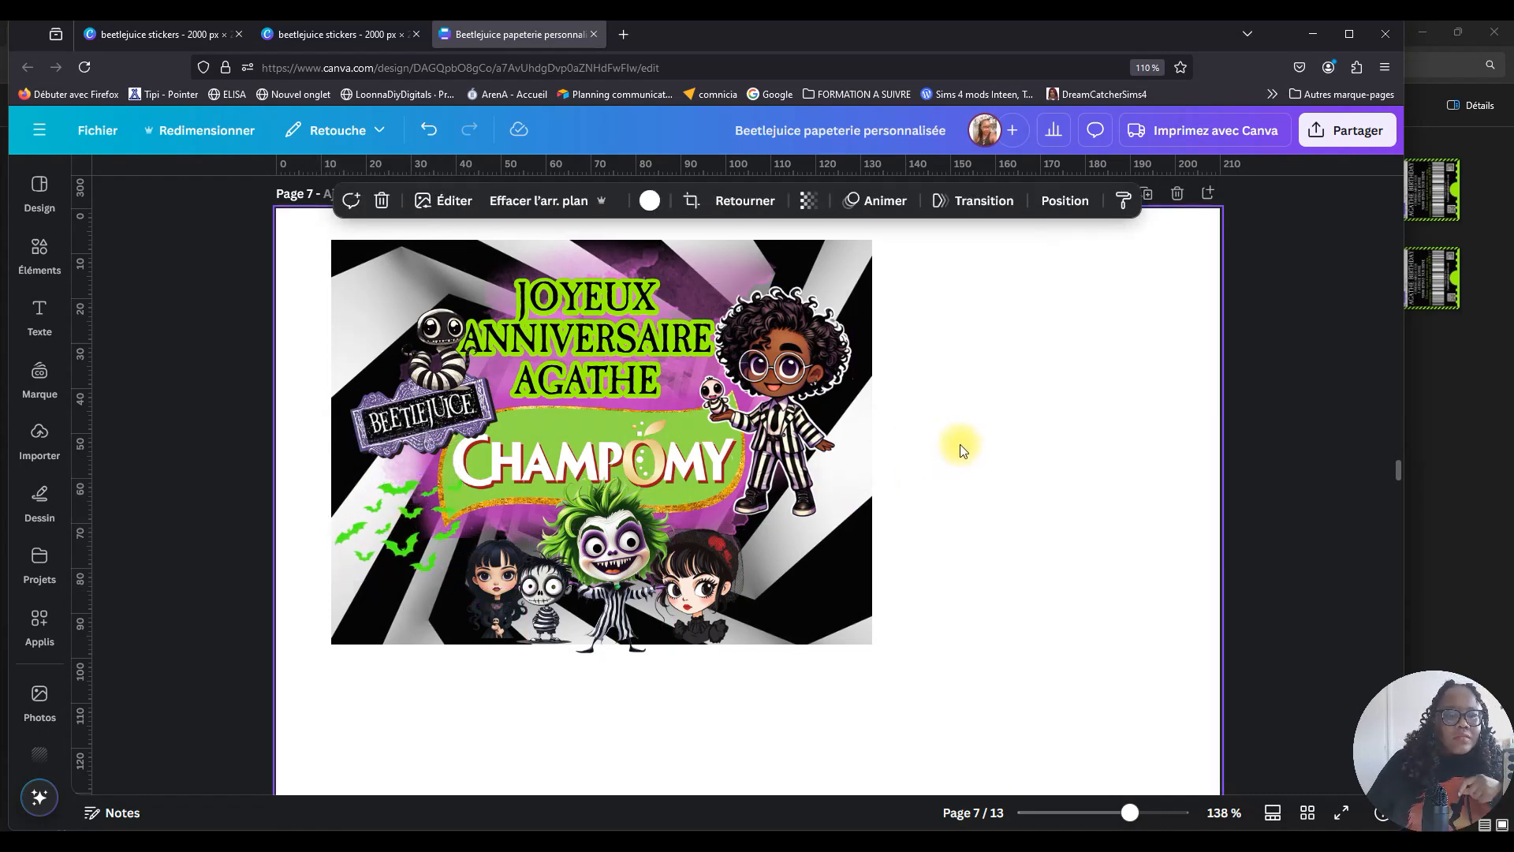
{"action": "left_click", "coordinate": [387, 523]}
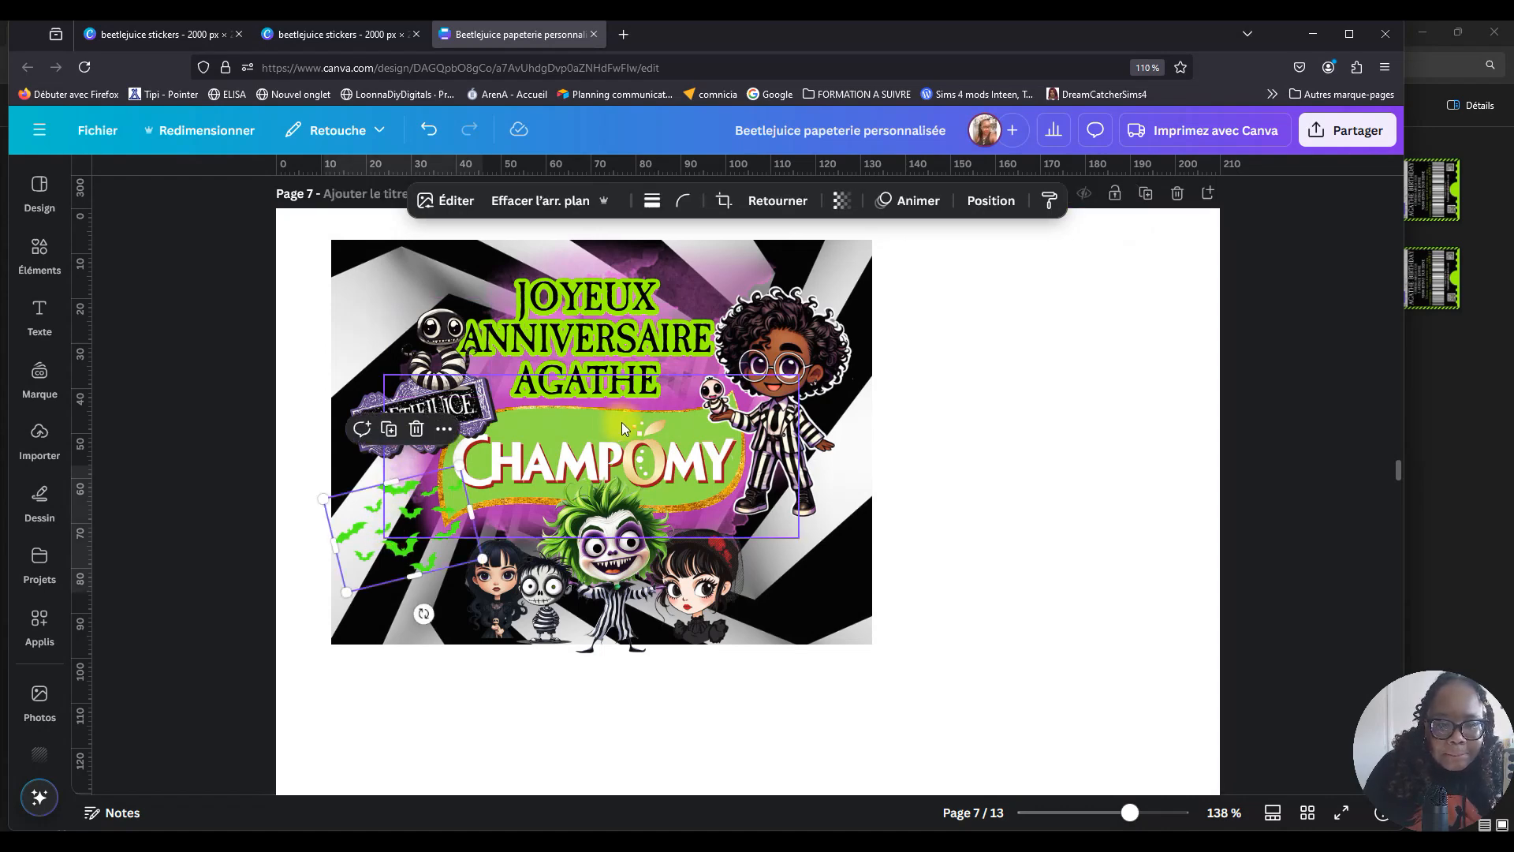
{"action": "left_click", "coordinate": [389, 428]}
{"action": "left_click_drag", "start_coordinate": [393, 497], "coordinate": [707, 514]}
{"action": "left_click", "coordinate": [778, 201]}
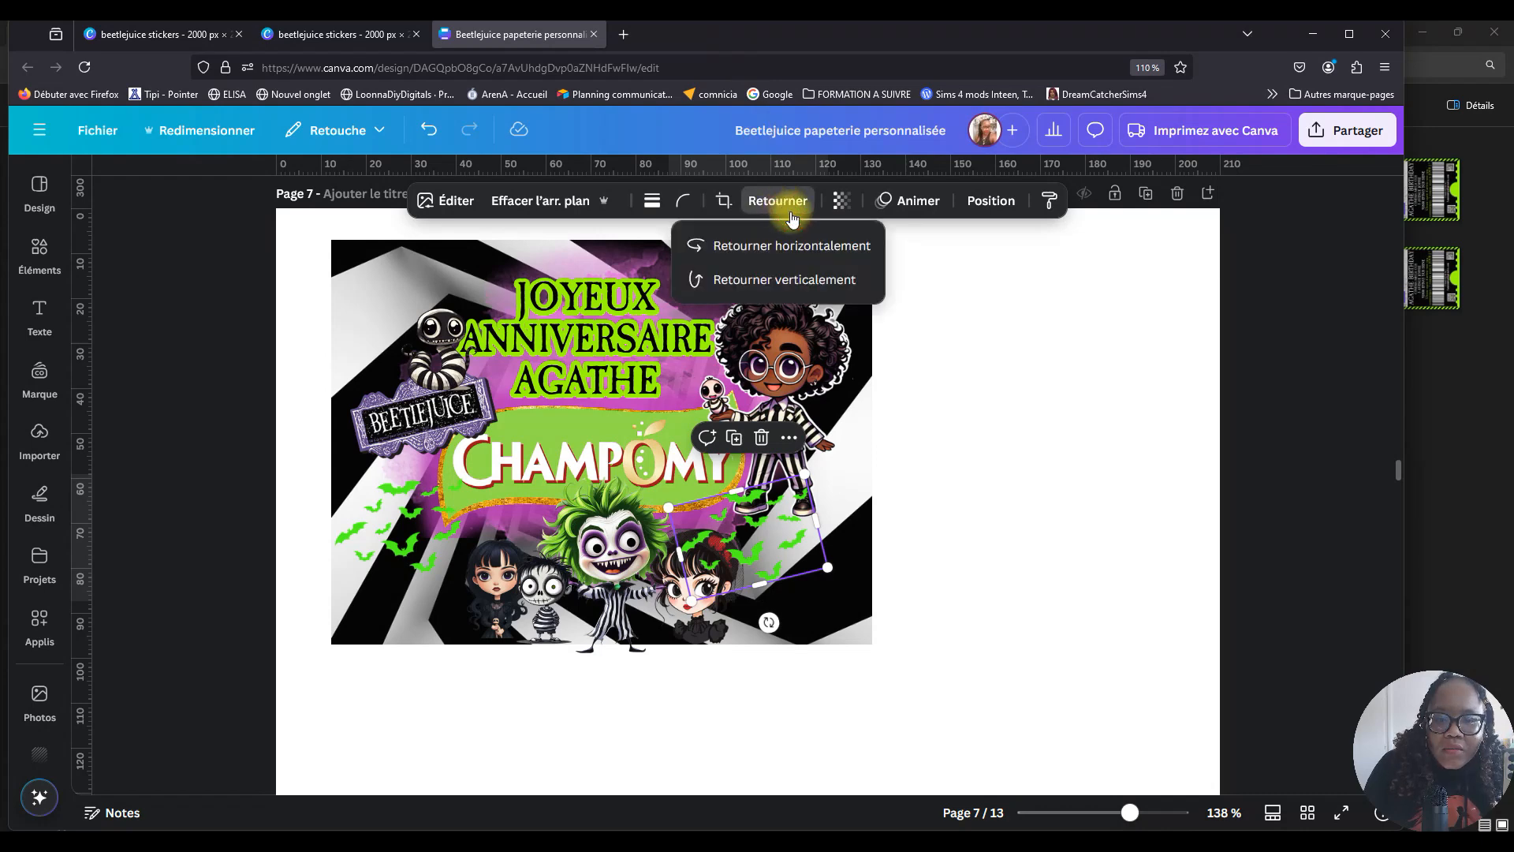
{"action": "left_click", "coordinate": [789, 246]}
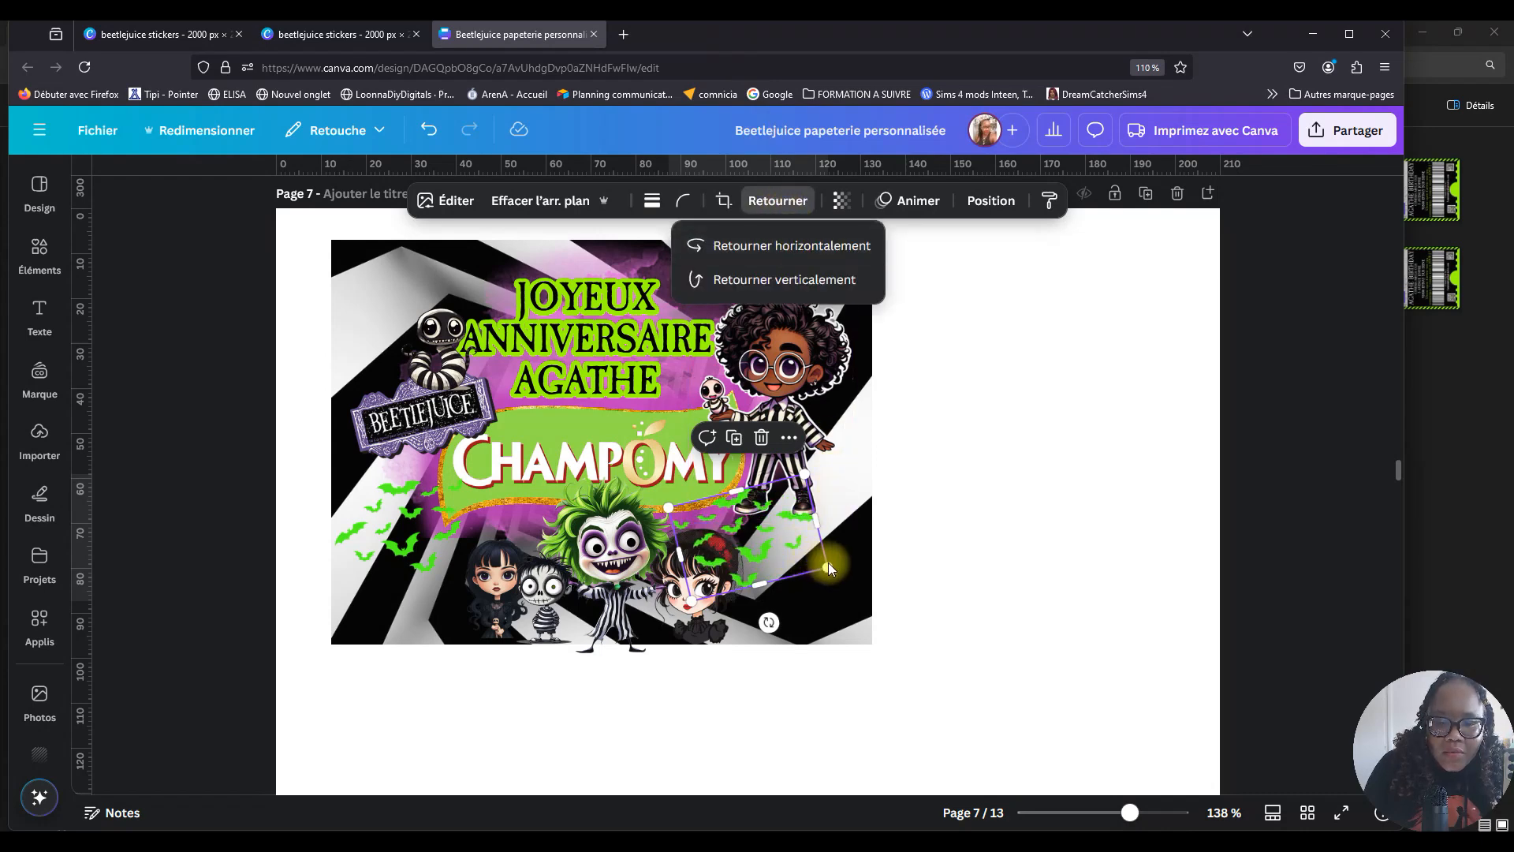
Shrink, rotate and place the mirrored bats below the curly-haired character, and raise the birthday text slightly.
{"action": "left_click_drag", "start_coordinate": [827, 570], "coordinate": [797, 555]}
{"action": "left_click_drag", "start_coordinate": [789, 624], "coordinate": [763, 637]}
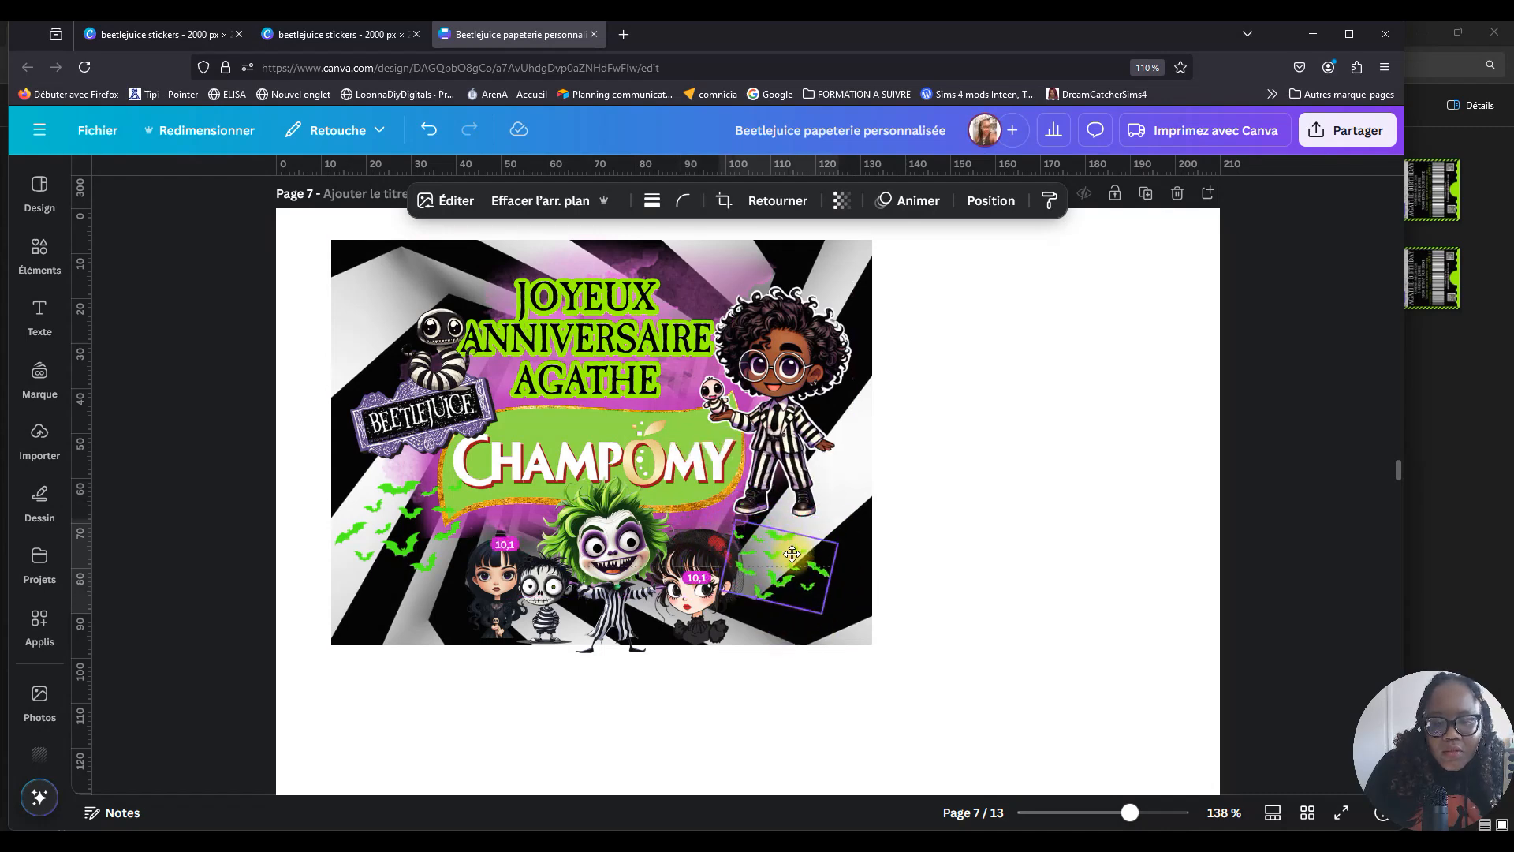
{"action": "left_click_drag", "start_coordinate": [854, 543], "coordinate": [977, 517]}
{"action": "left_click", "coordinate": [981, 523]}
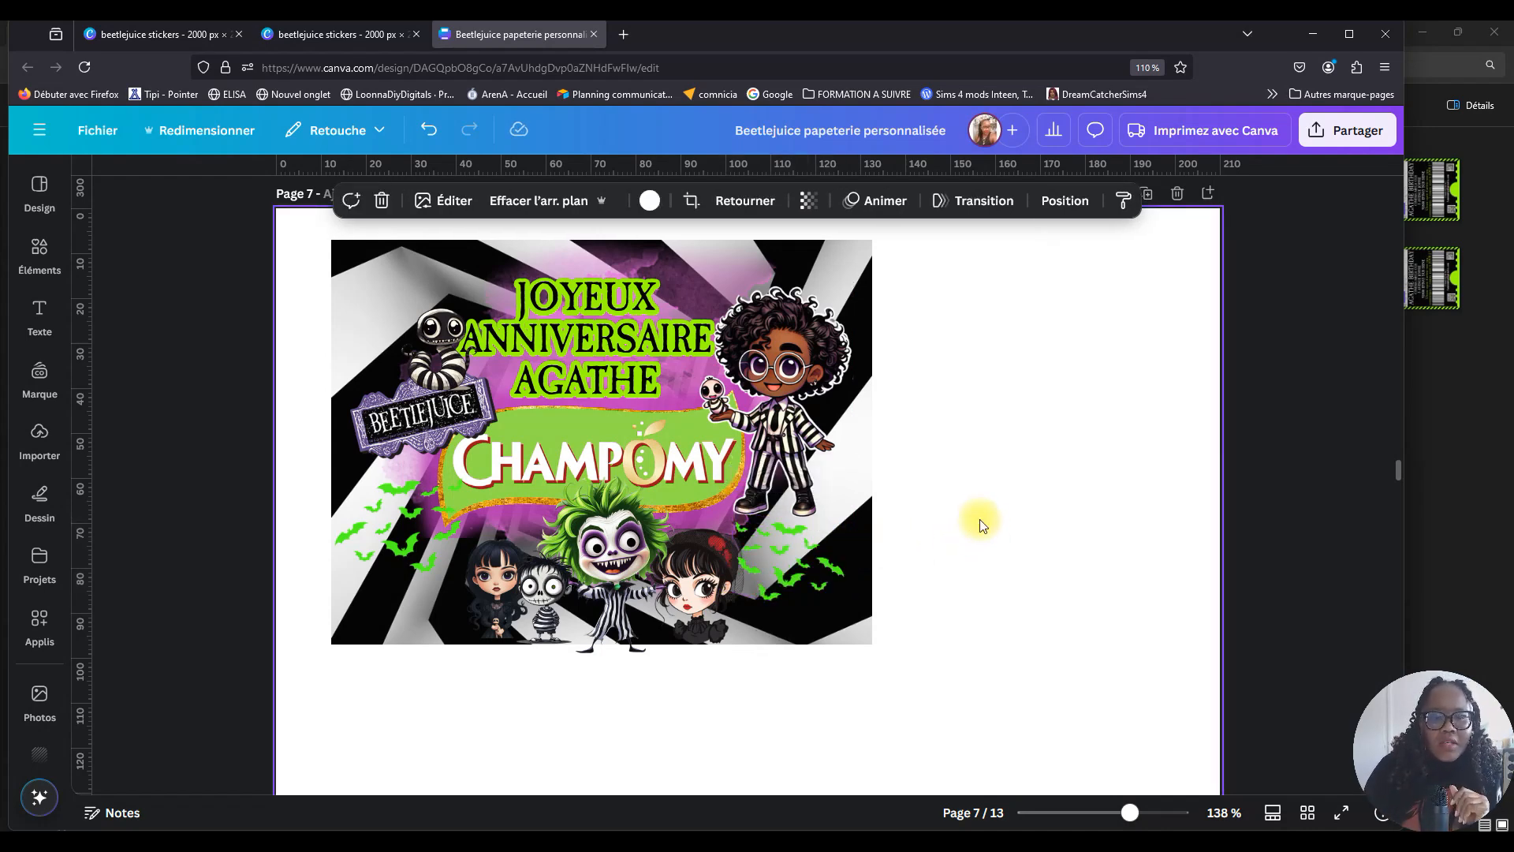
{"action": "left_click_drag", "start_coordinate": [659, 345], "coordinate": [662, 335]}
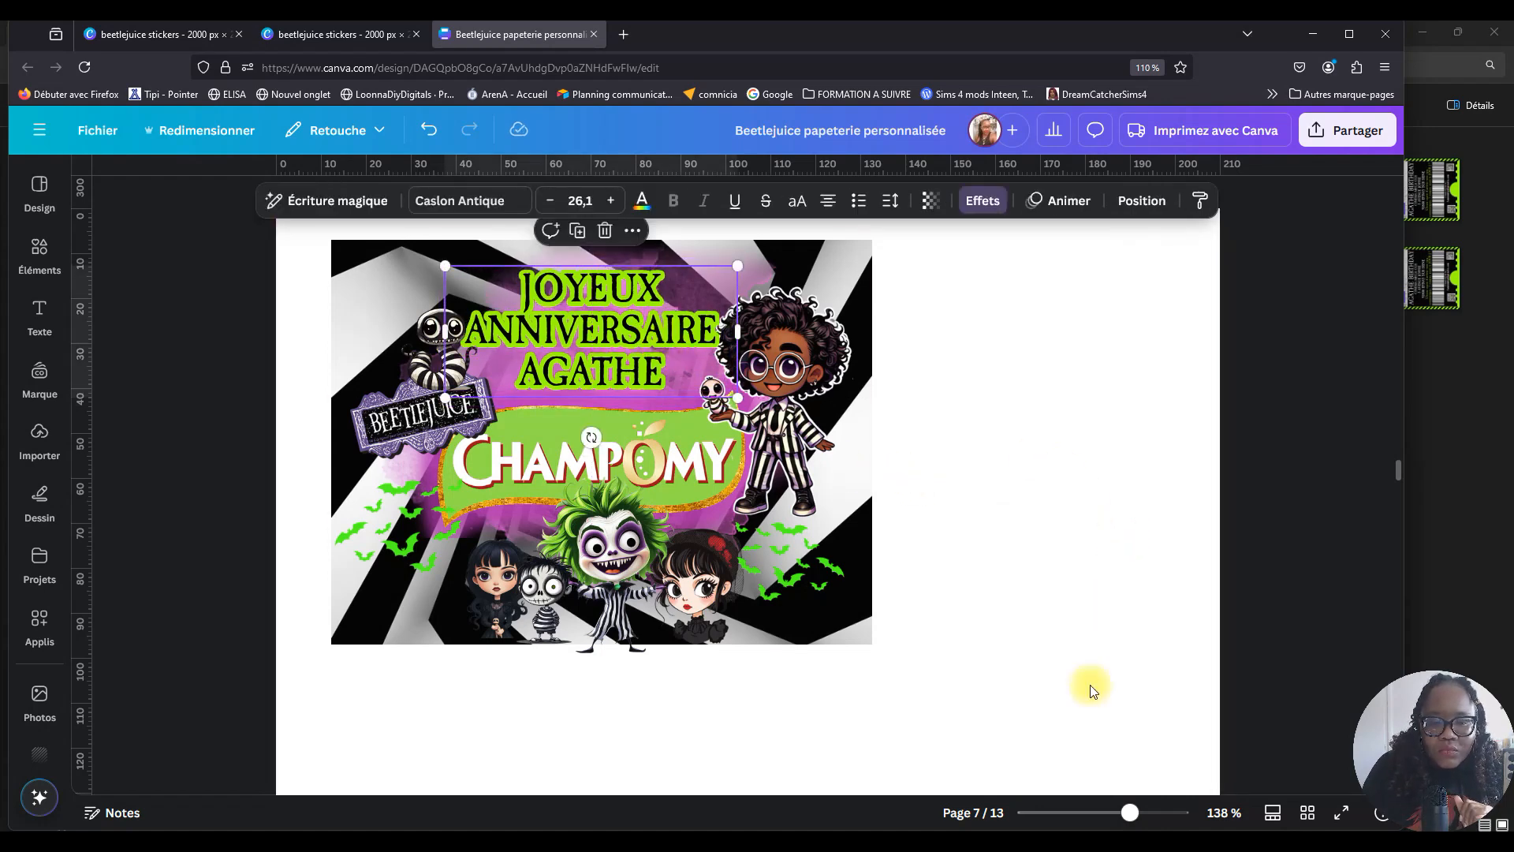
Group all the label's elements and place a duplicate of the group below the original on page 7.
{"action": "left_click", "coordinate": [1108, 812]}
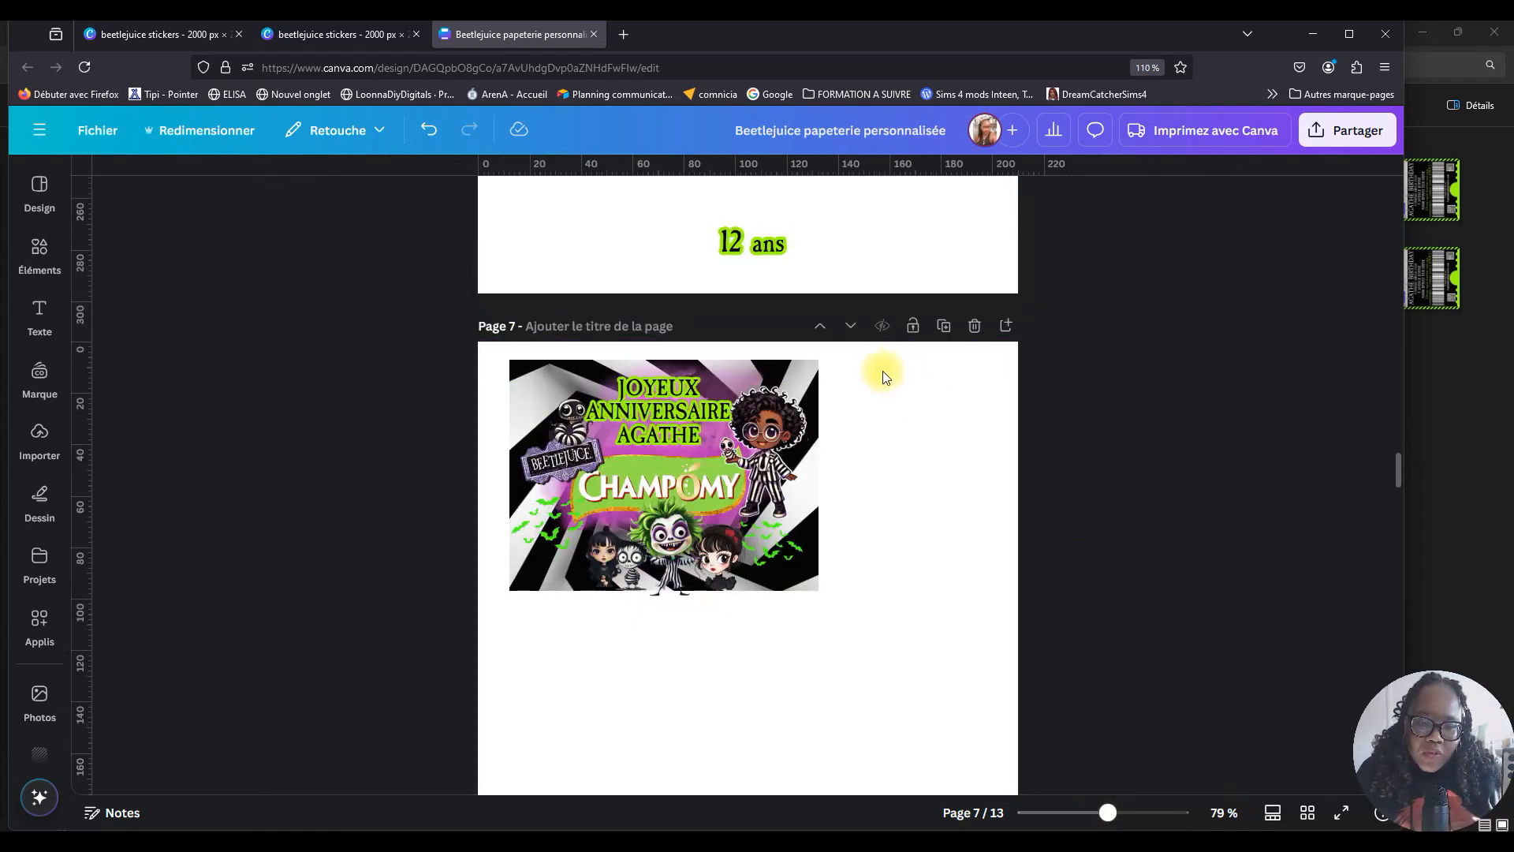
{"action": "left_click_drag", "start_coordinate": [896, 378], "coordinate": [454, 600]}
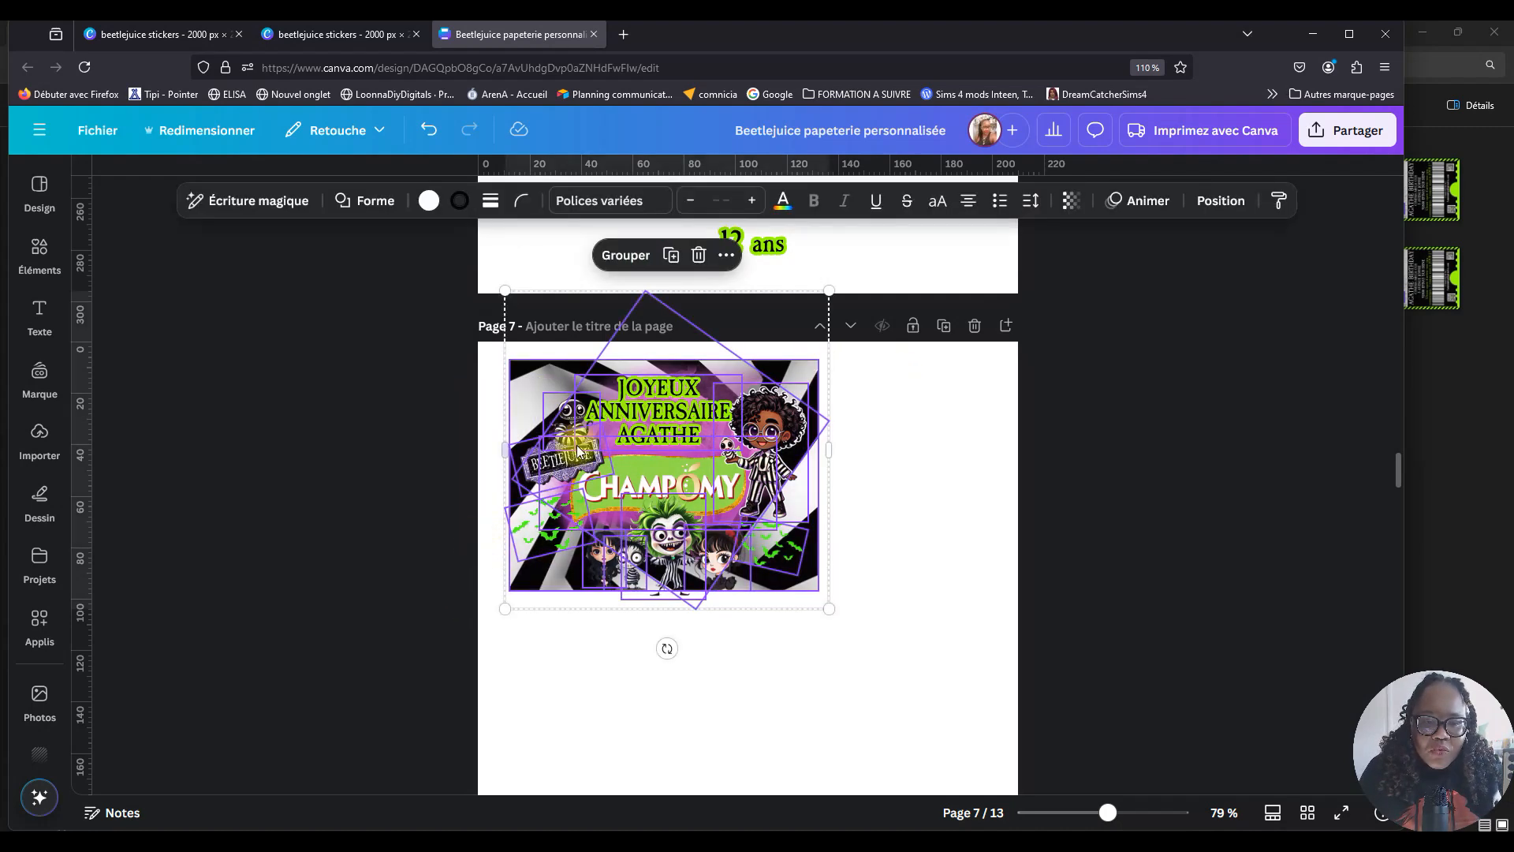
{"action": "left_click", "coordinate": [626, 255]}
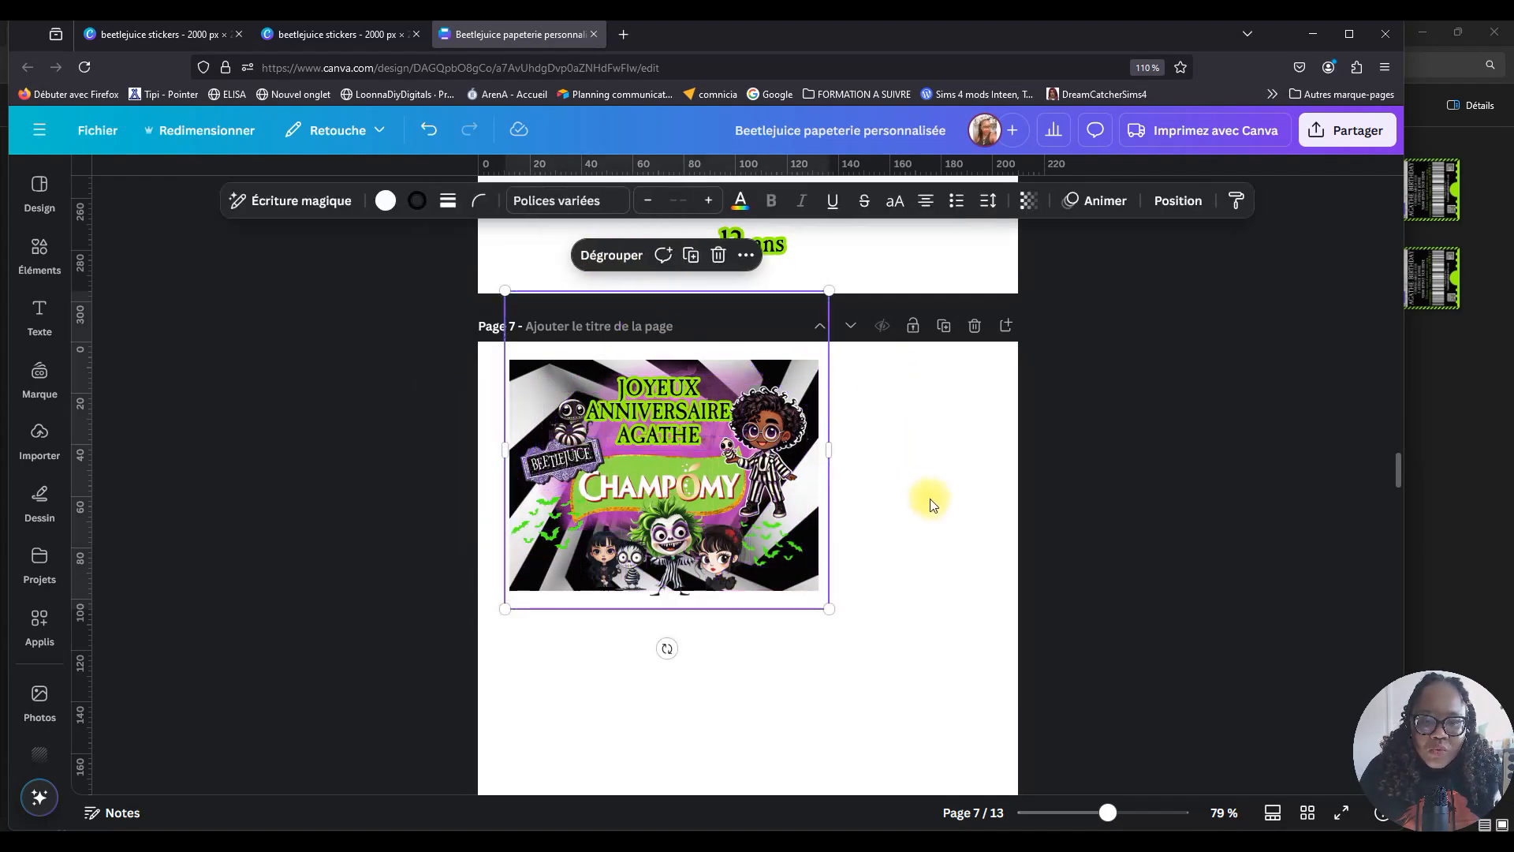
{"action": "left_click", "coordinate": [690, 255]}
{"action": "left_click_drag", "start_coordinate": [697, 386], "coordinate": [706, 644]}
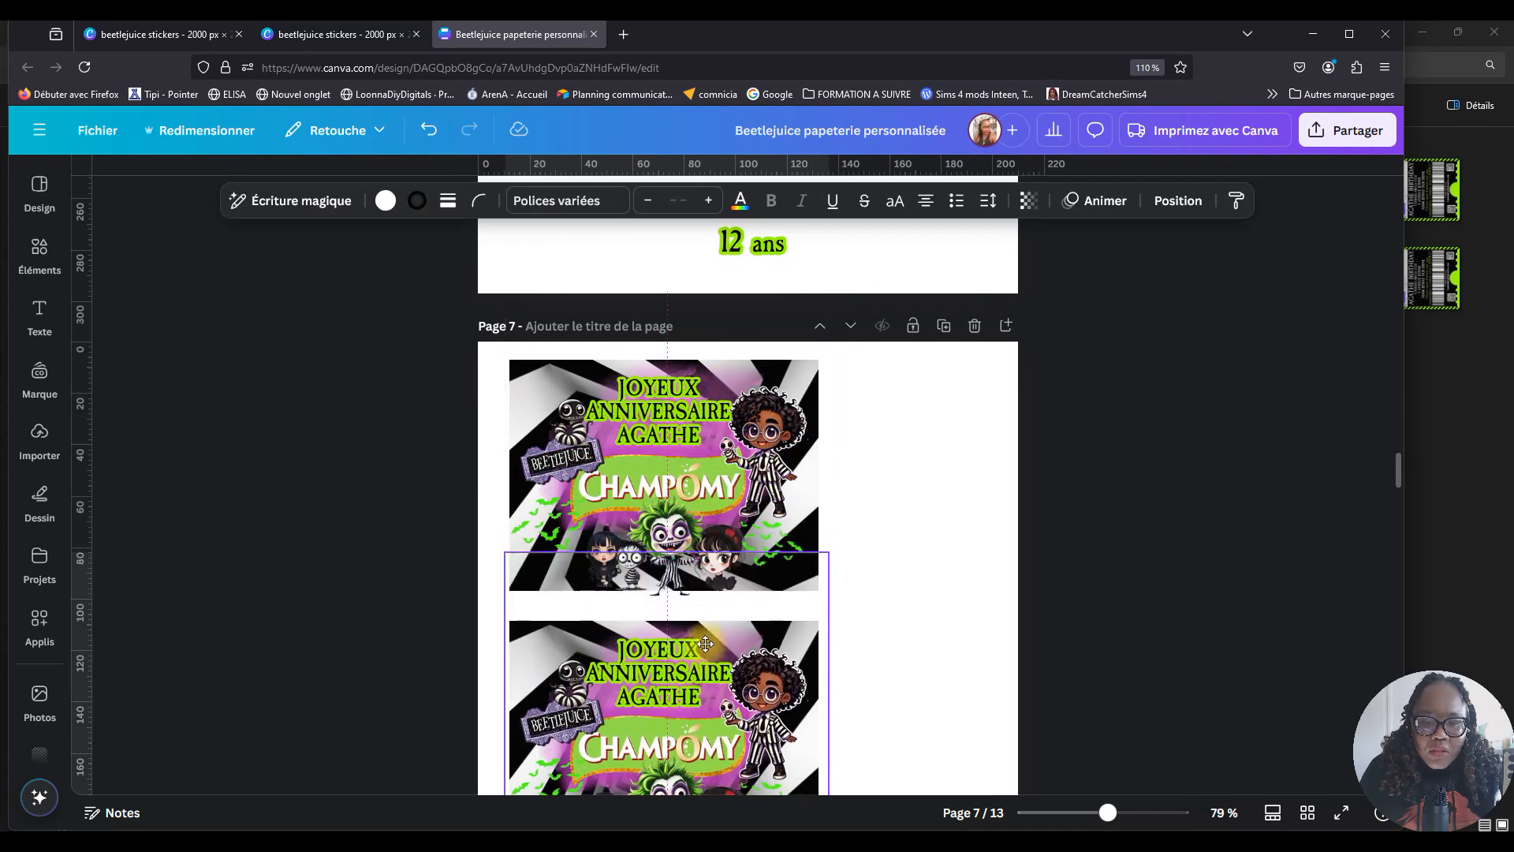
{"action": "scroll", "coordinate": [859, 484], "scroll_direction": "down", "scroll_amount": 3}
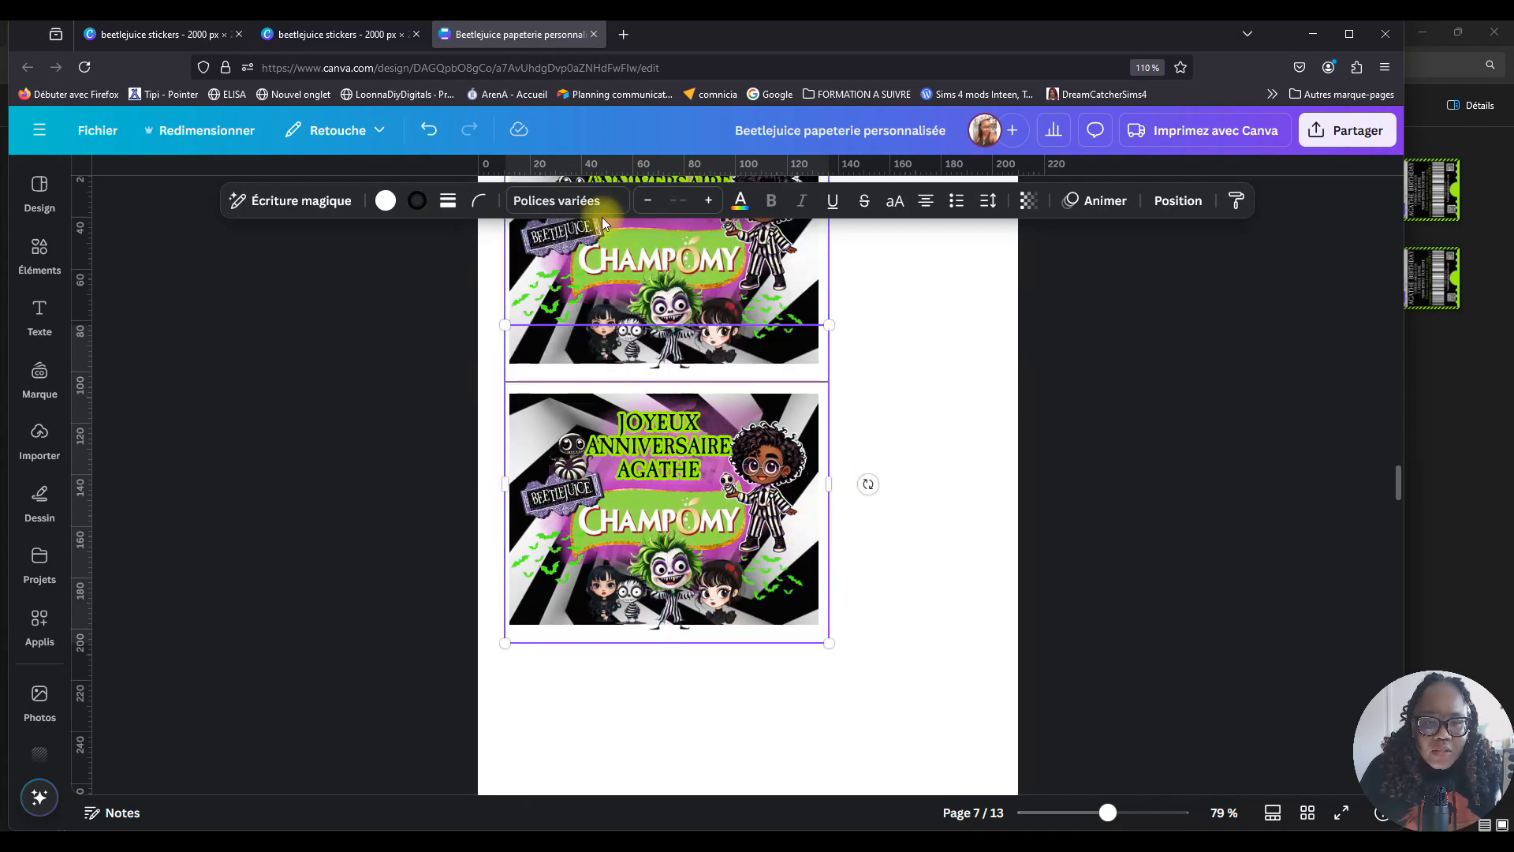
Delete the duplicate label and ungroup the original into separate elements.
{"action": "left_click_drag", "start_coordinate": [958, 416], "coordinate": [494, 633]}
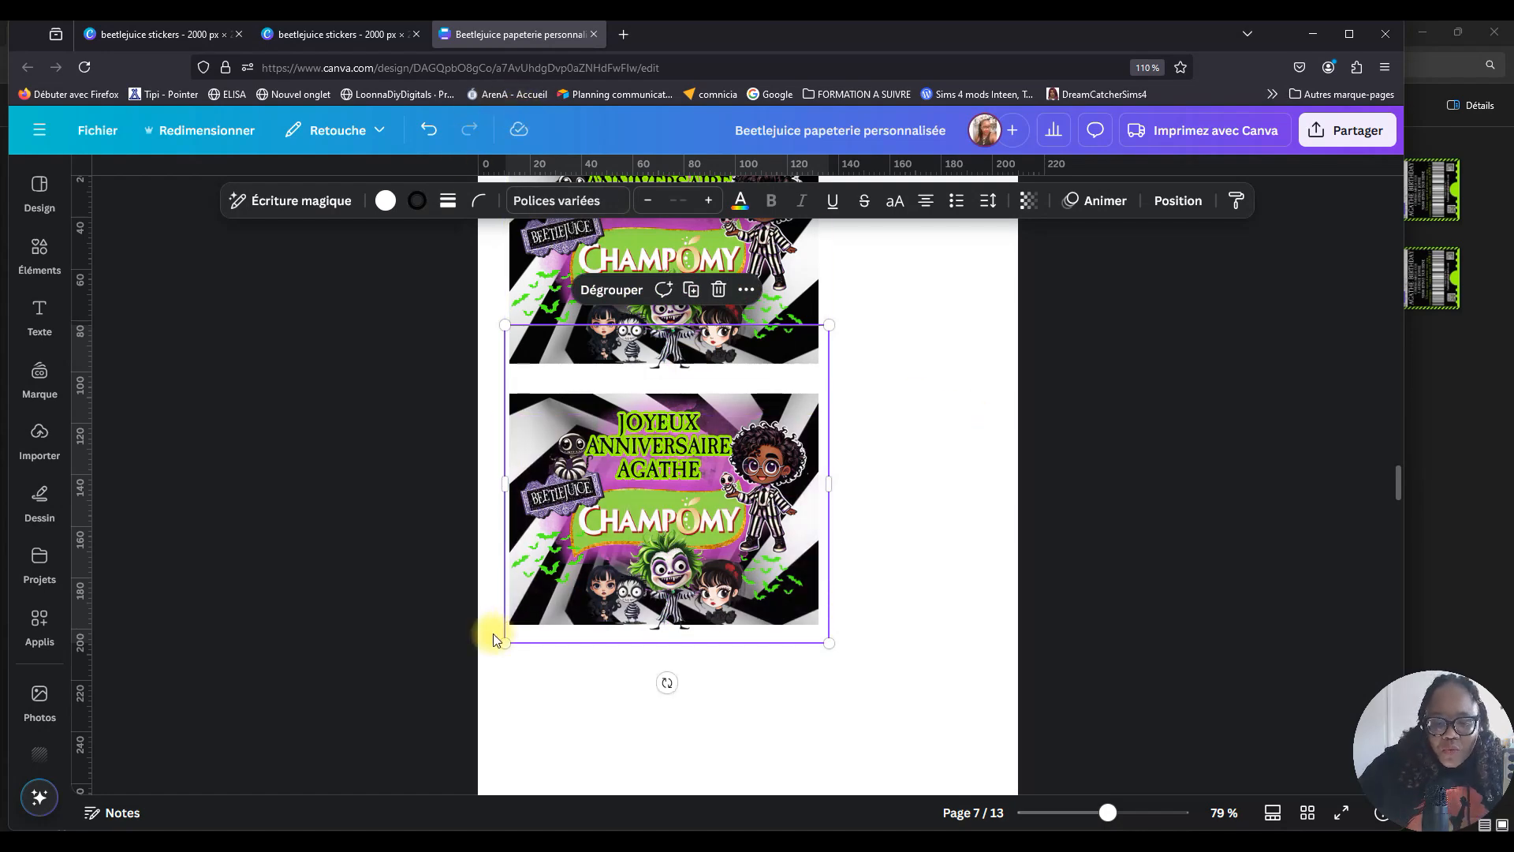
{"action": "key", "text": "Delete"}
{"action": "left_click_drag", "start_coordinate": [1111, 813], "coordinate": [1132, 812]}
{"action": "scroll", "coordinate": [812, 488], "scroll_direction": "up", "scroll_amount": 4}
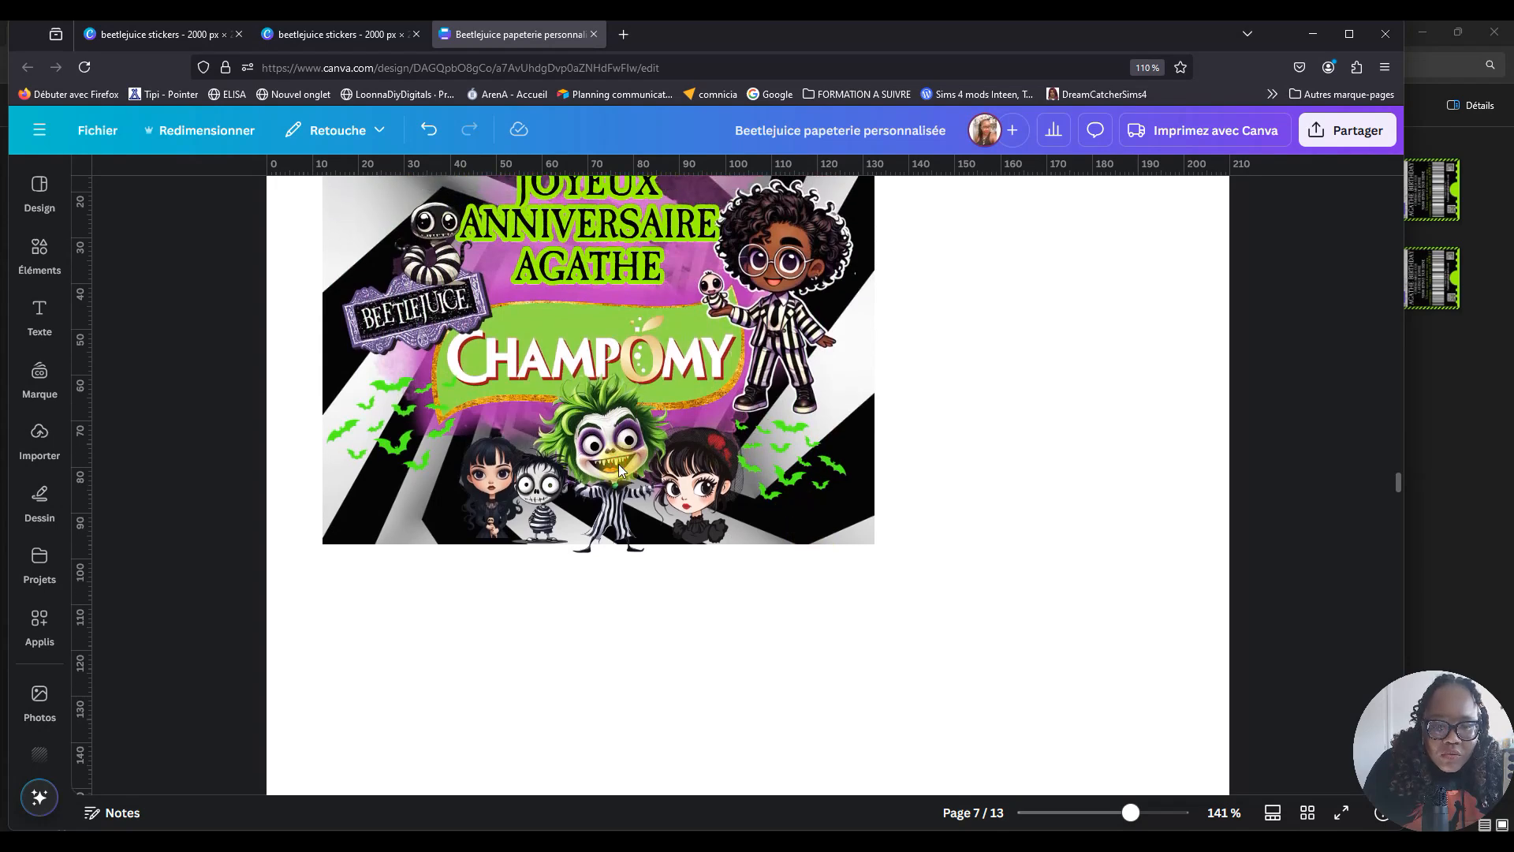
{"action": "scroll", "coordinate": [953, 422], "scroll_direction": "up", "scroll_amount": 3}
{"action": "left_click", "coordinate": [831, 498]}
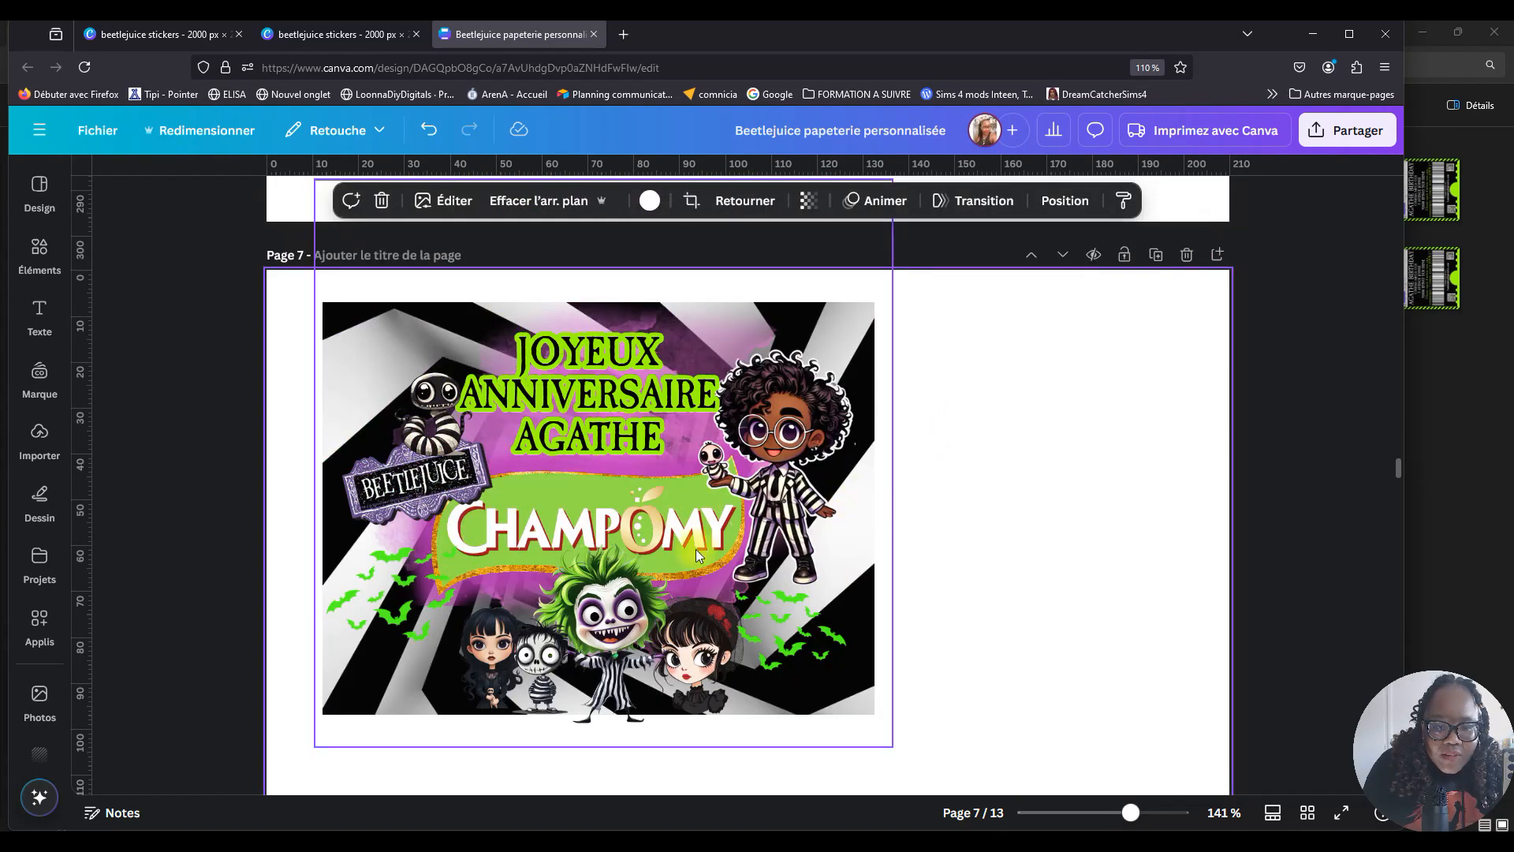
{"action": "left_click", "coordinate": [711, 496]}
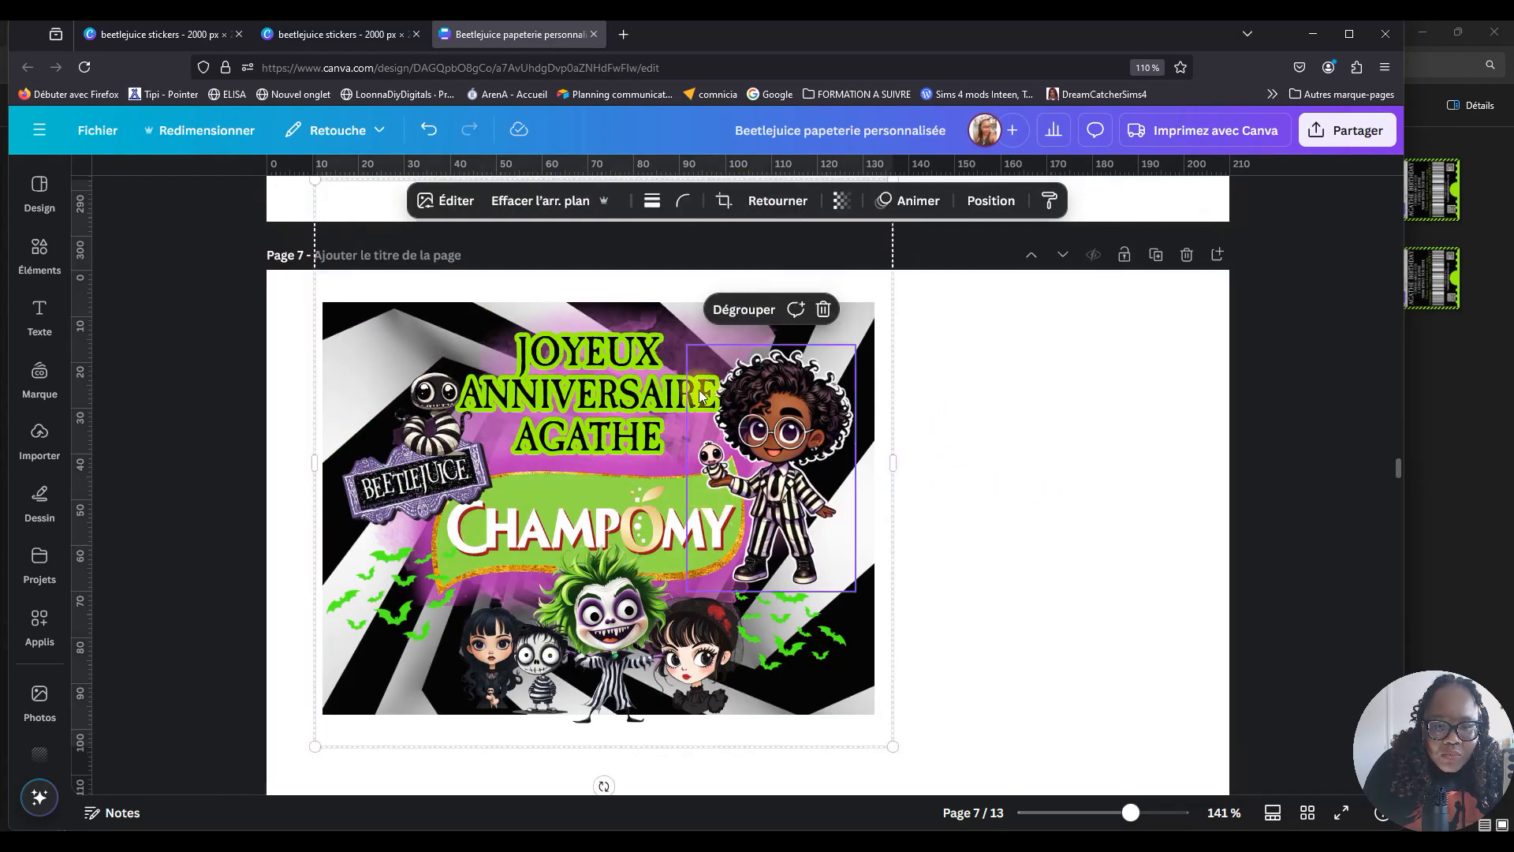
{"action": "left_click", "coordinate": [743, 310]}
{"action": "left_click", "coordinate": [978, 436]}
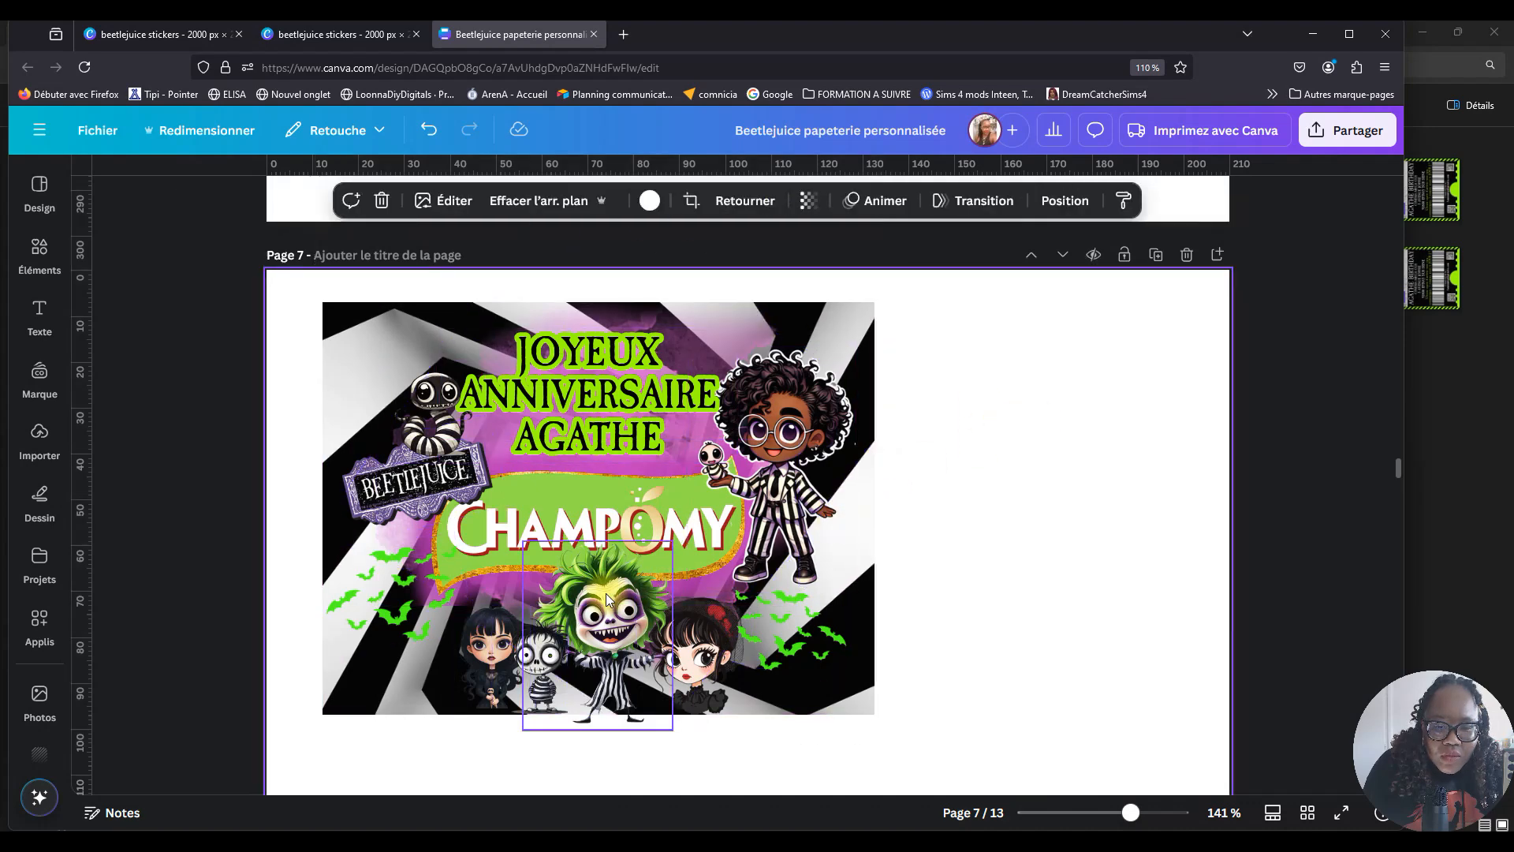
Shrink the green-haired Beetlejuice character and position it so its feet stay inside the label's lower edge.
{"action": "left_click", "coordinate": [670, 705]}
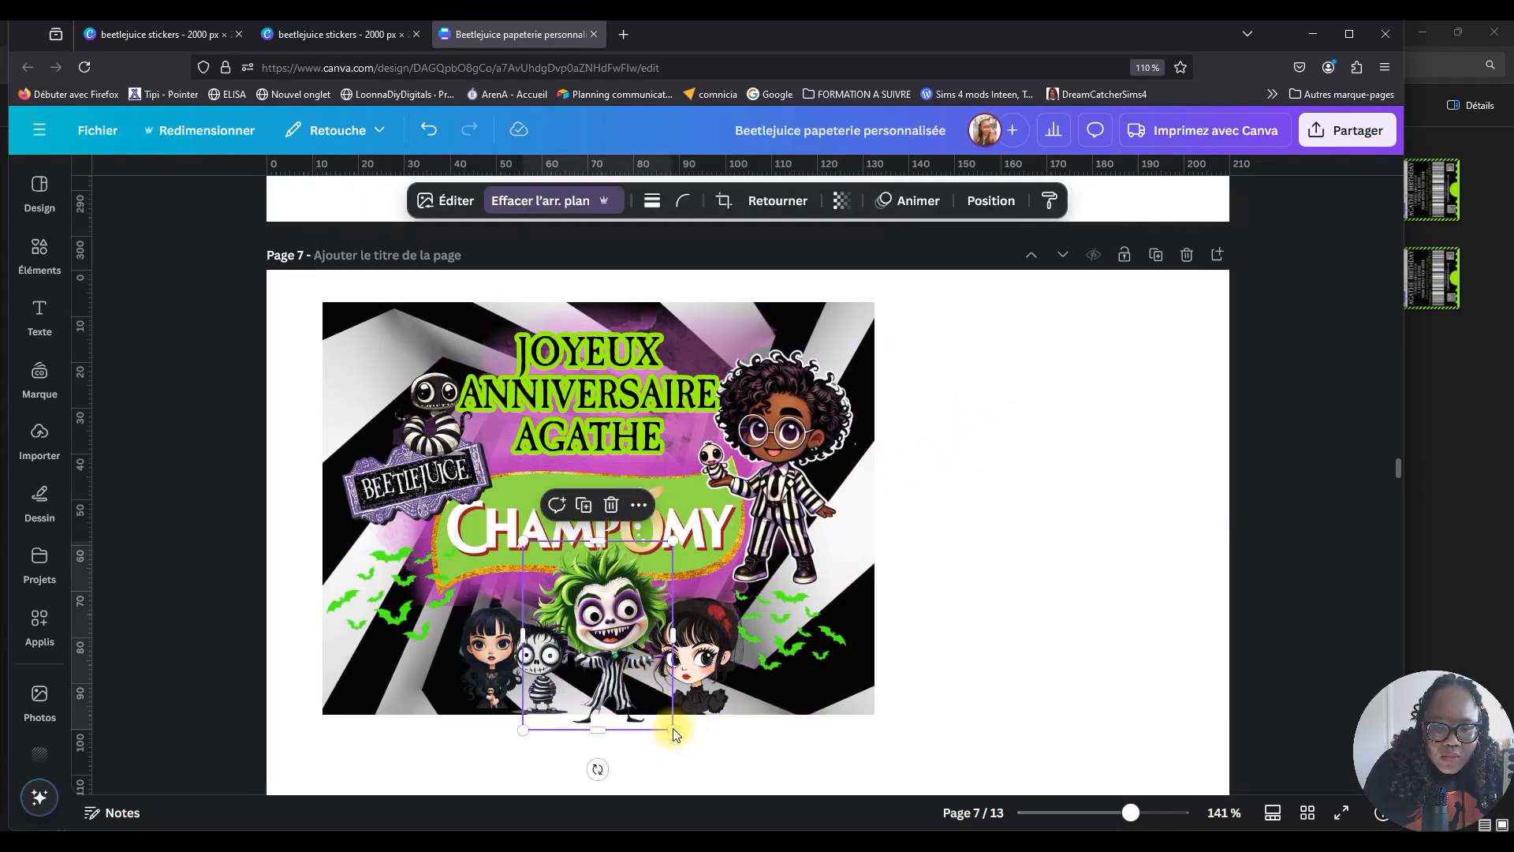
{"action": "left_click_drag", "start_coordinate": [672, 541], "coordinate": [653, 562]}
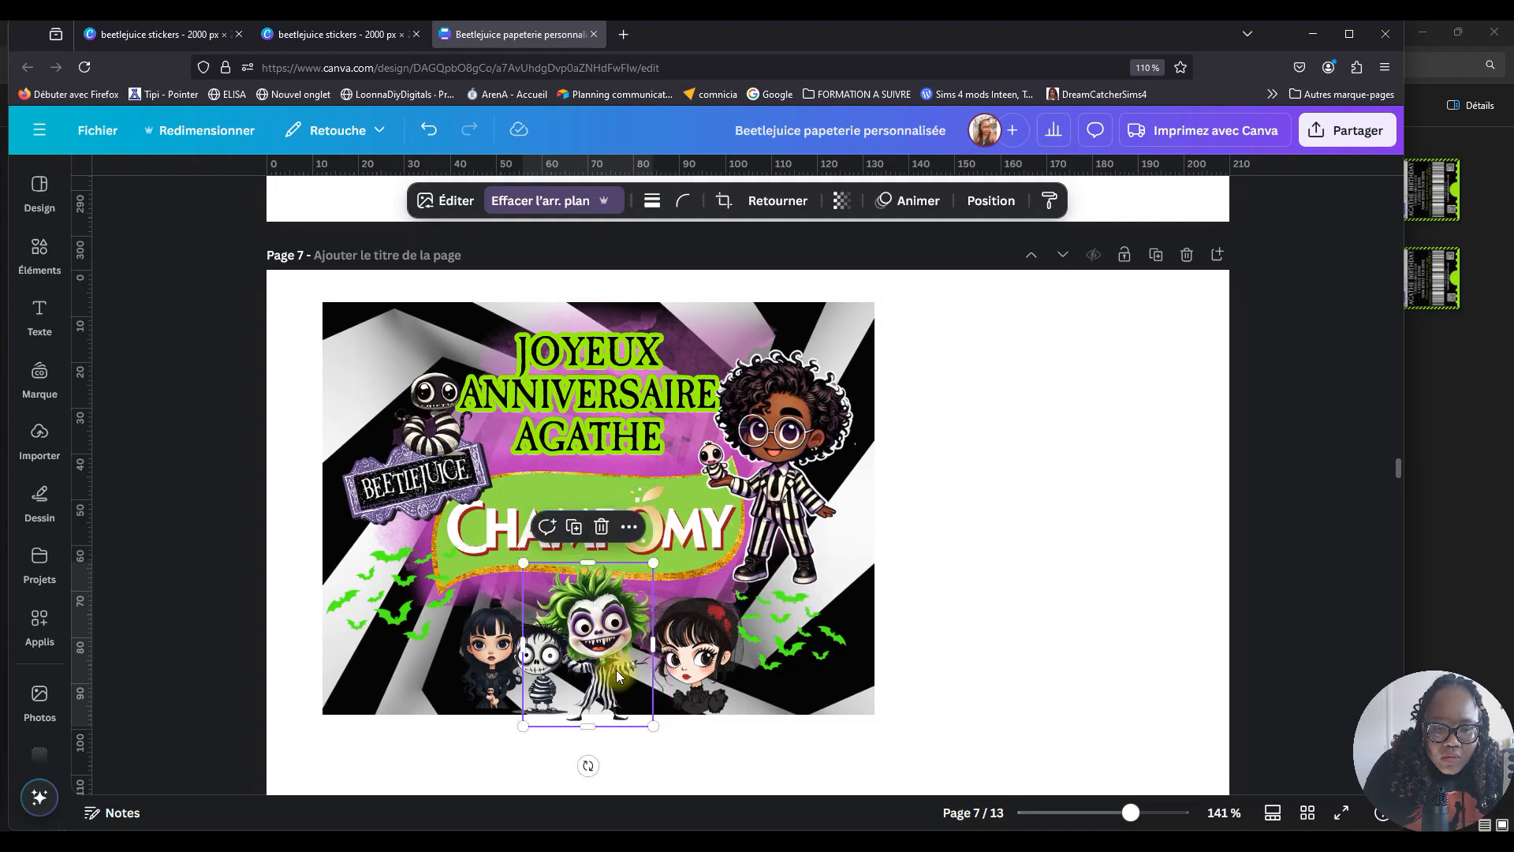
{"action": "left_click_drag", "start_coordinate": [616, 669], "coordinate": [611, 640]}
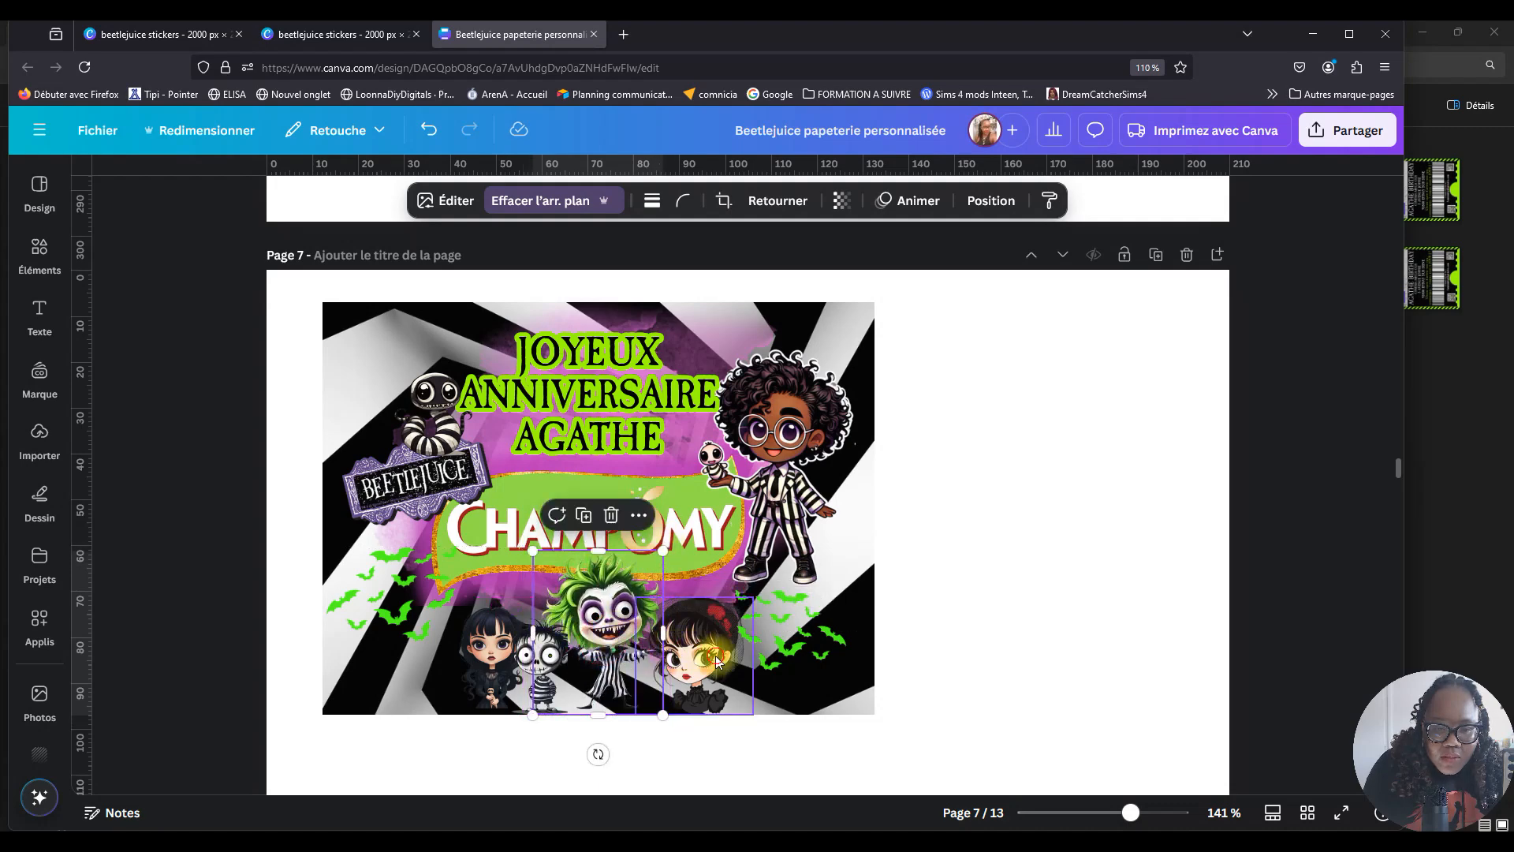
Shrink the girl with the red hair bow beside Beetlejuice, keeping her on the label's lower edge.
{"action": "left_click", "coordinate": [702, 639]}
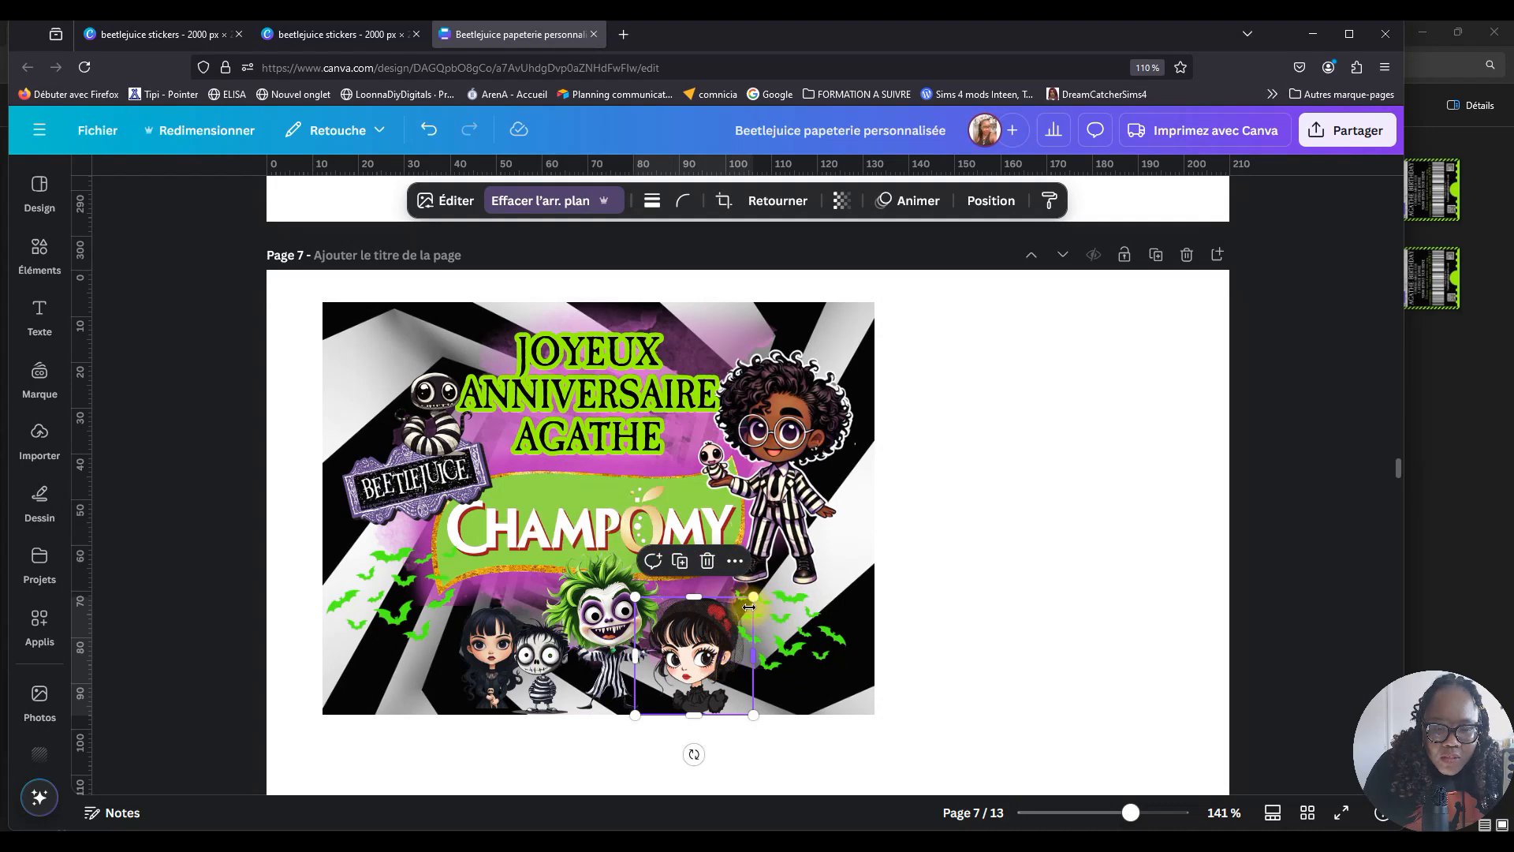
{"action": "left_click", "coordinate": [1061, 523]}
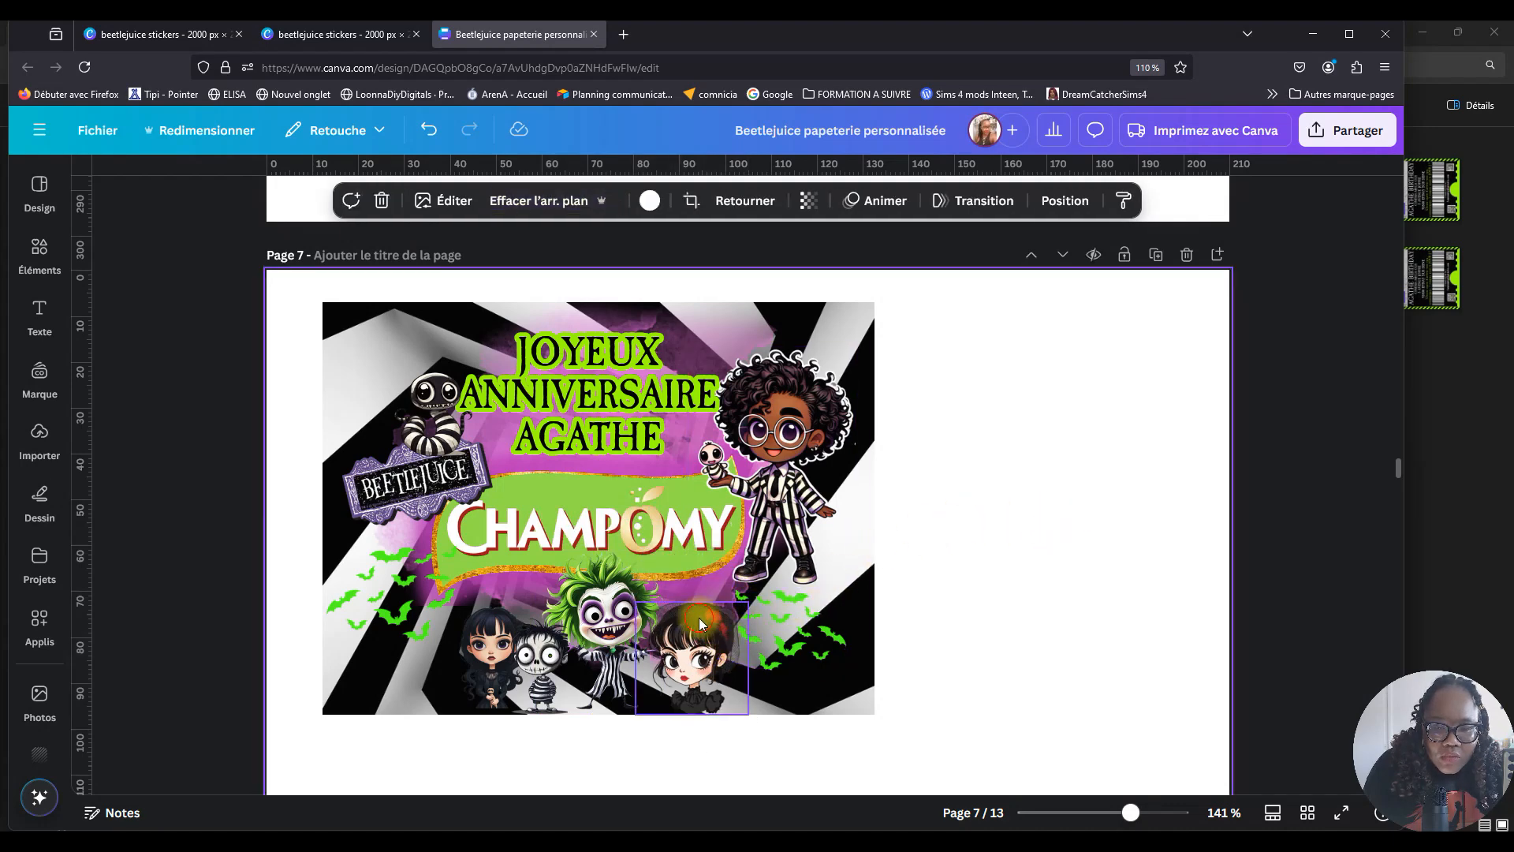
{"action": "left_click", "coordinate": [700, 624]}
{"action": "left_click_drag", "start_coordinate": [742, 601], "coordinate": [725, 625]}
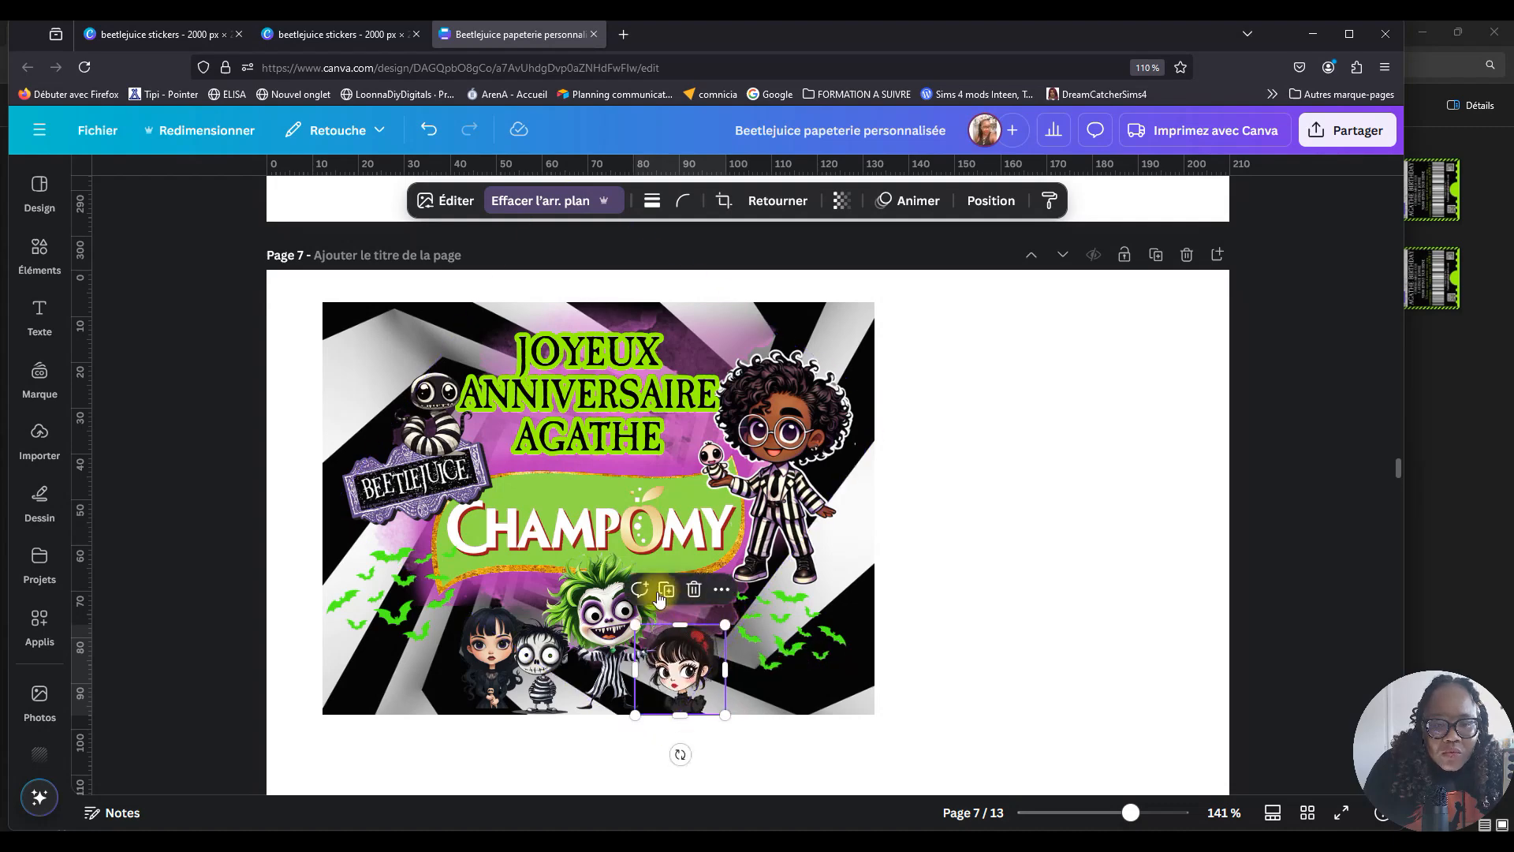
{"action": "left_click", "coordinate": [998, 561]}
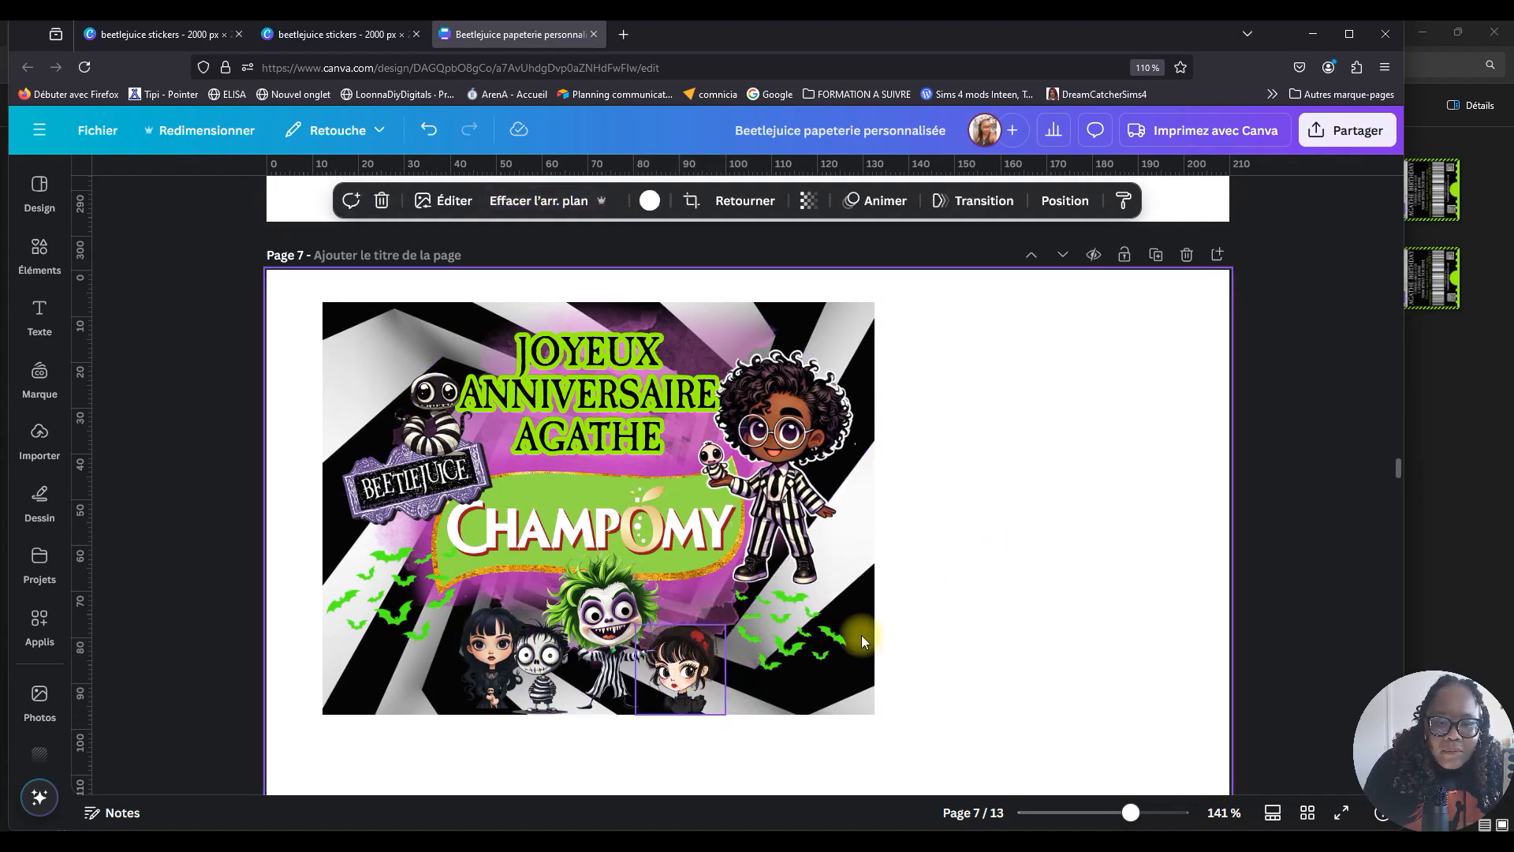
Group all the label's elements and duplicate the group twice to stack three labels down page 7.
{"action": "left_click_drag", "start_coordinate": [1002, 320], "coordinate": [303, 748]}
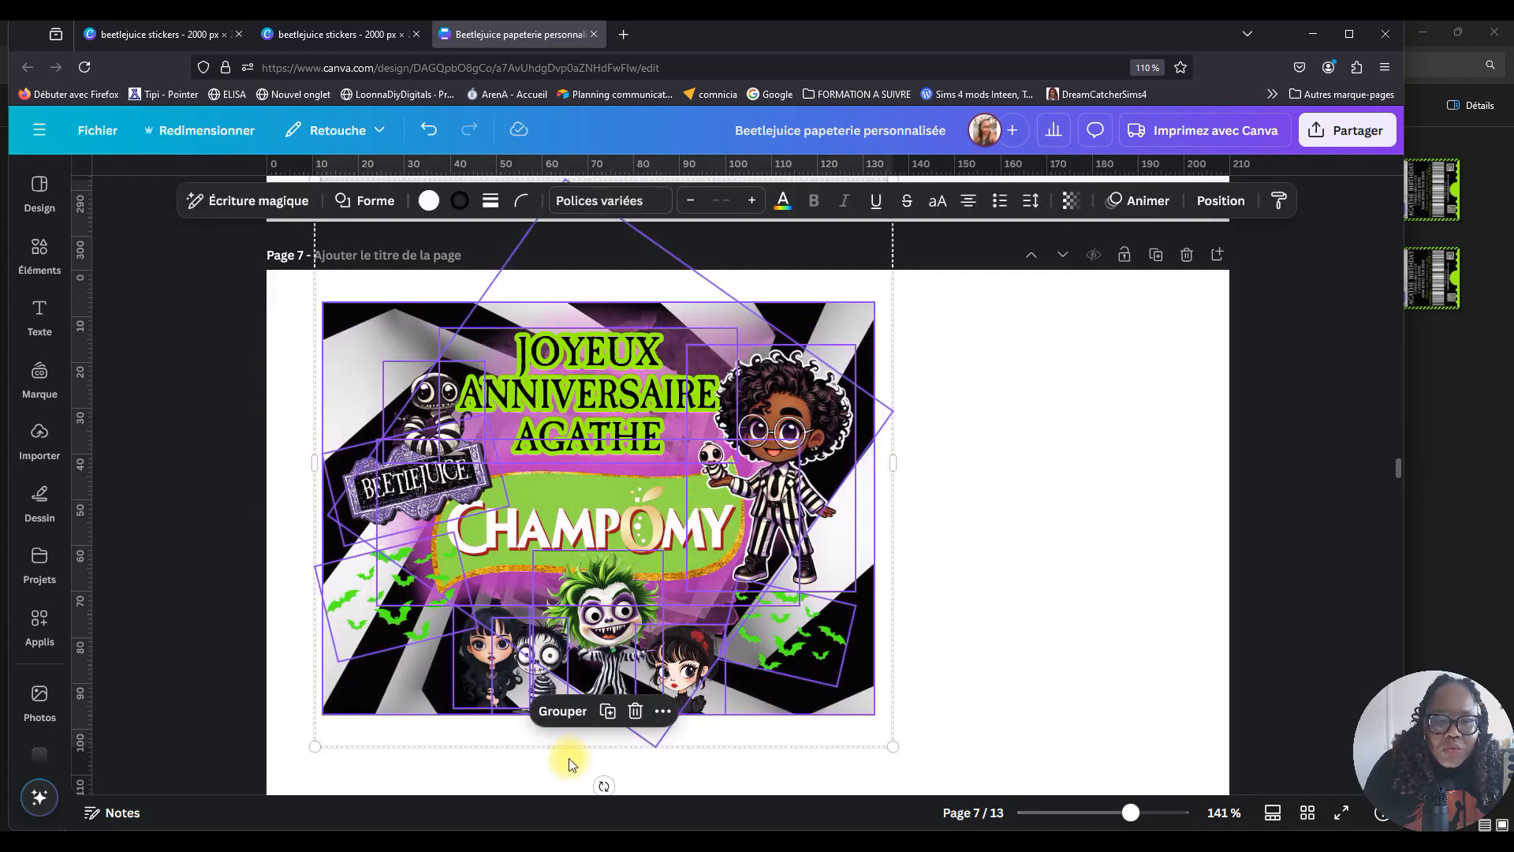
{"action": "left_click", "coordinate": [562, 711]}
{"action": "left_click", "coordinate": [1100, 811]}
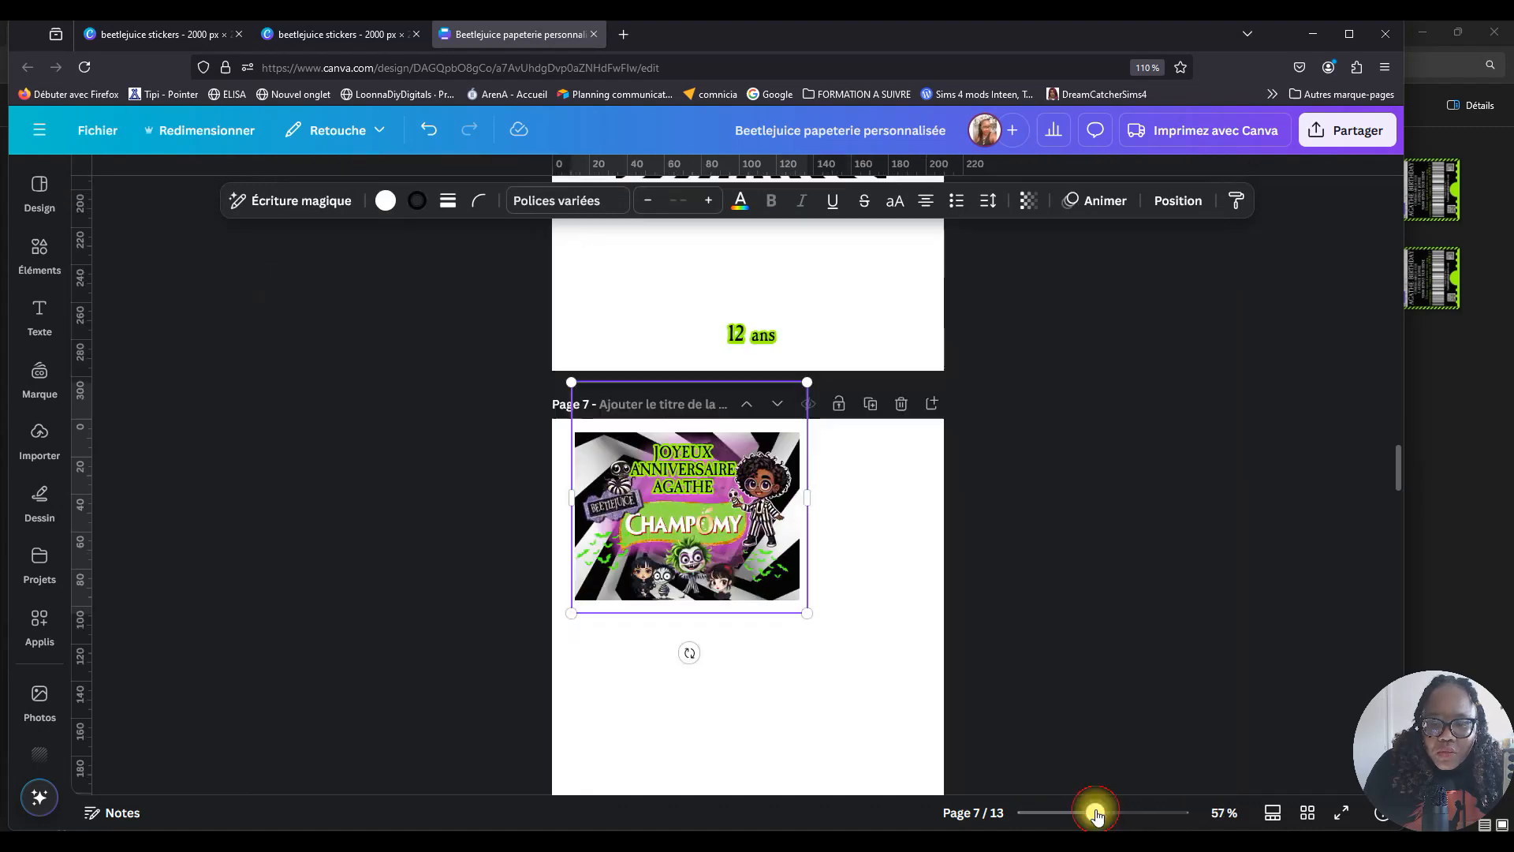
{"action": "scroll", "coordinate": [1010, 606], "scroll_direction": "down", "scroll_amount": 3}
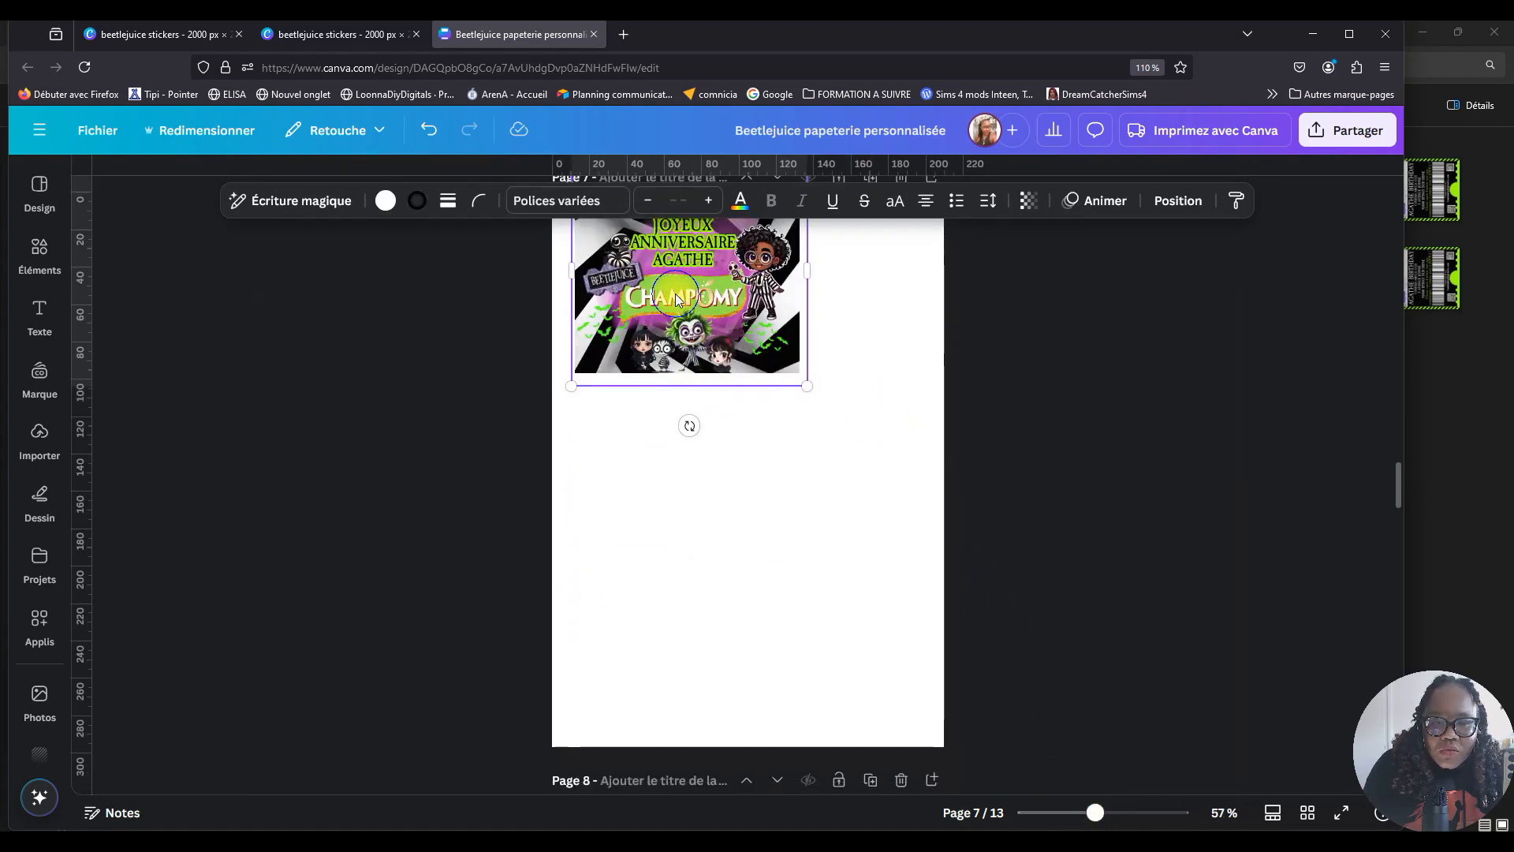
{"action": "right_click", "coordinate": [676, 339]}
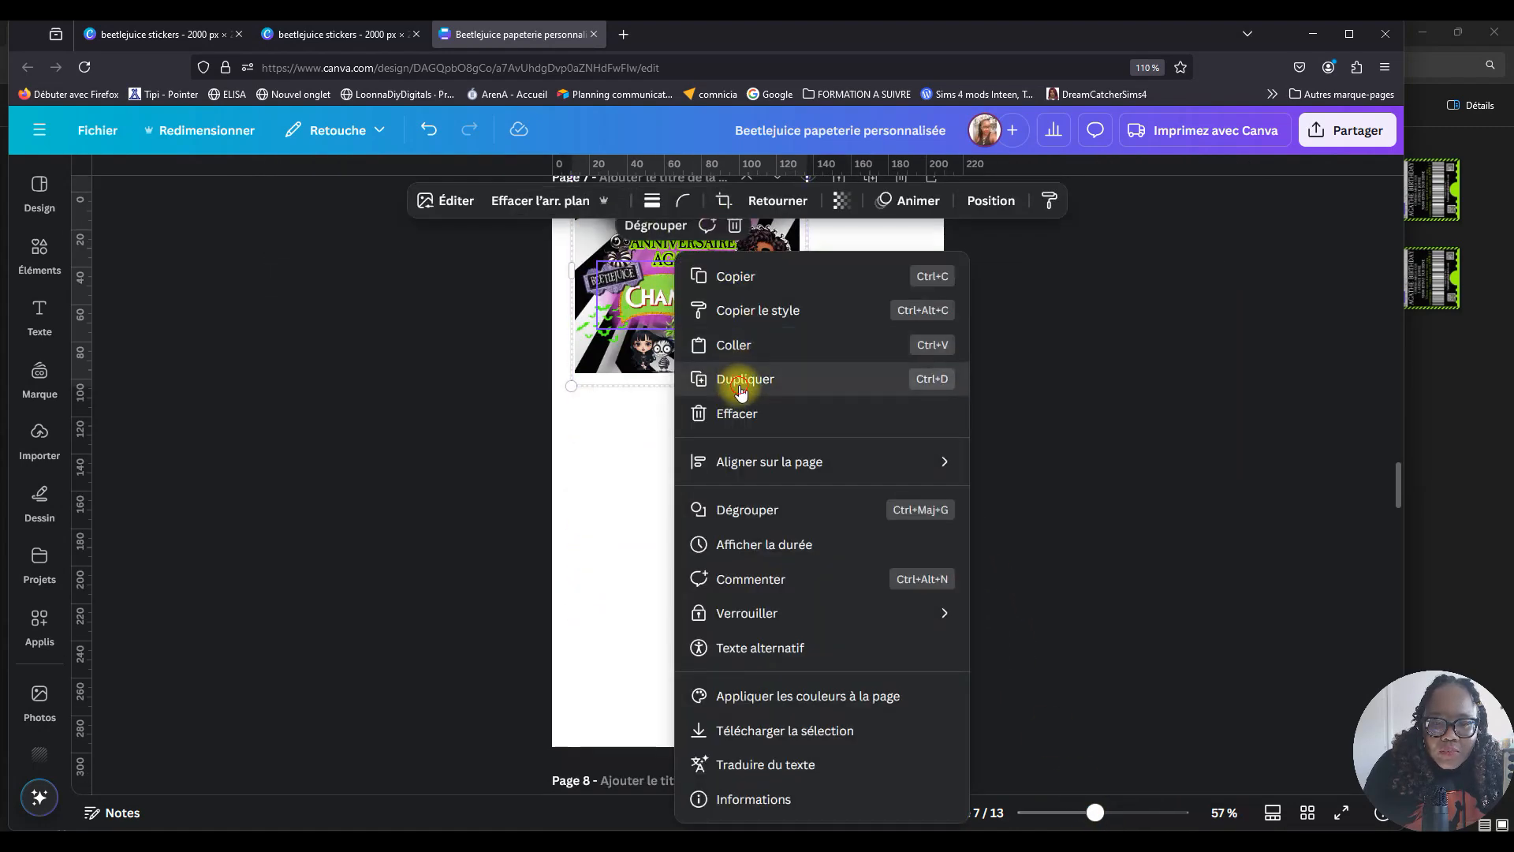
{"action": "left_click", "coordinate": [736, 378]}
{"action": "left_click_drag", "start_coordinate": [737, 314], "coordinate": [726, 468]}
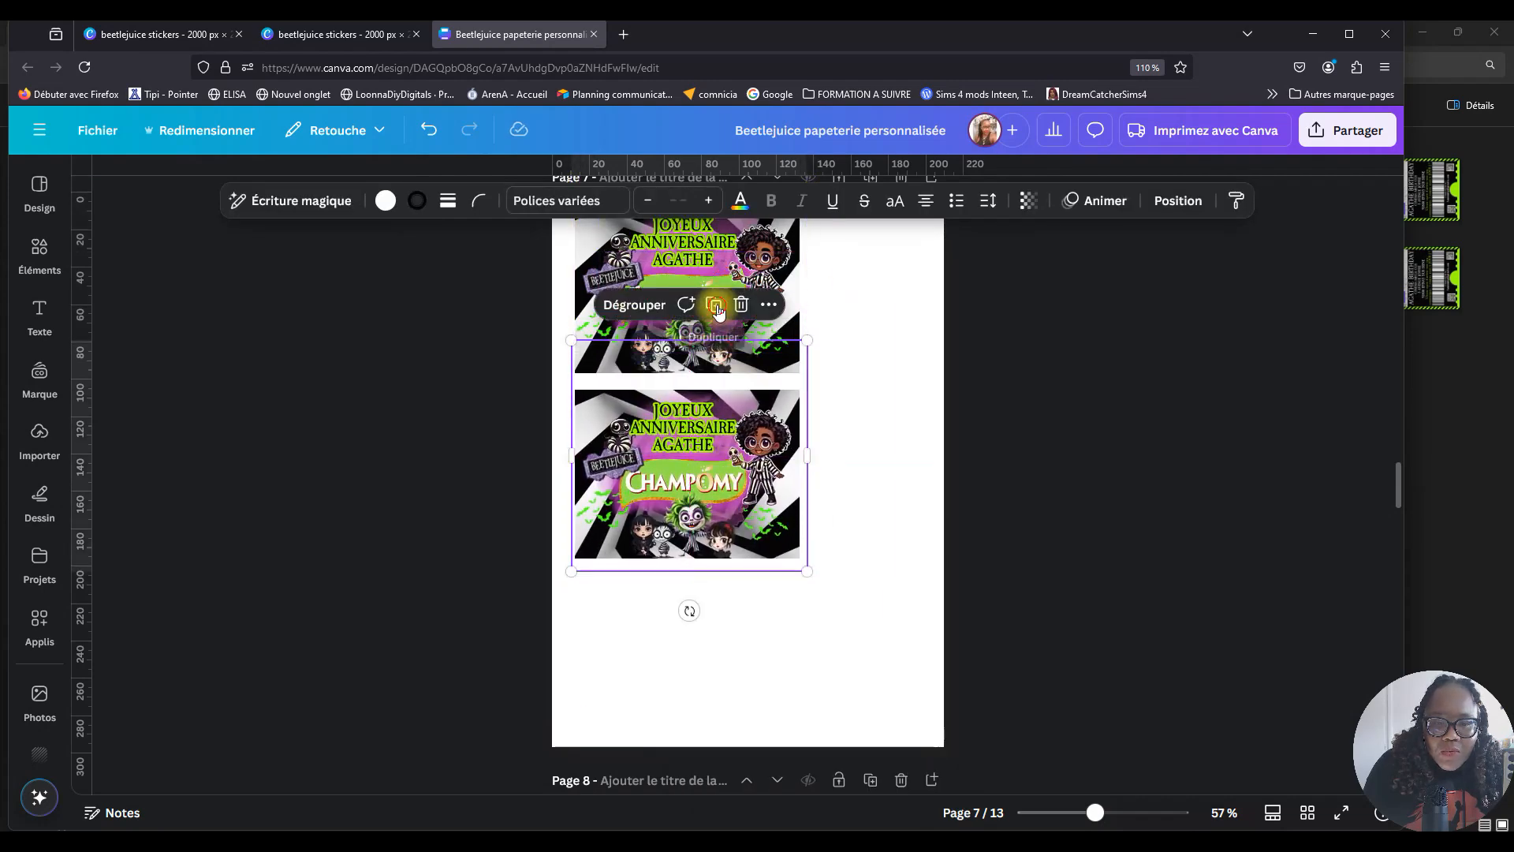
{"action": "left_click", "coordinate": [713, 304]}
Move the second and third labels up to leave narrow, even gaps between the three labels.
{"action": "scroll", "coordinate": [846, 553], "scroll_direction": "up", "scroll_amount": 1}
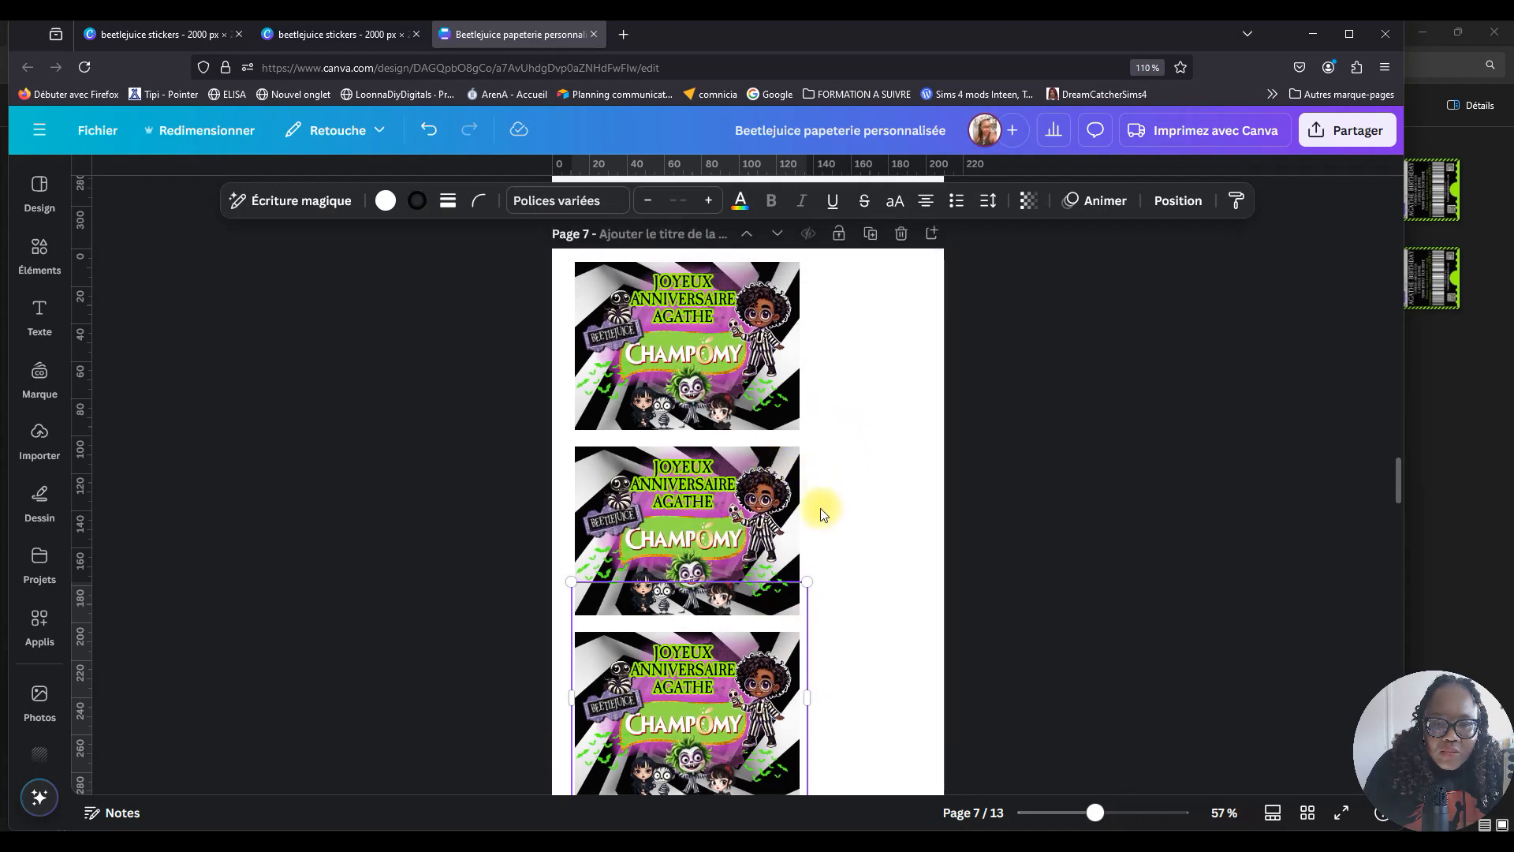
{"action": "left_click_drag", "start_coordinate": [767, 462], "coordinate": [767, 453]}
{"action": "left_click", "coordinate": [845, 443]}
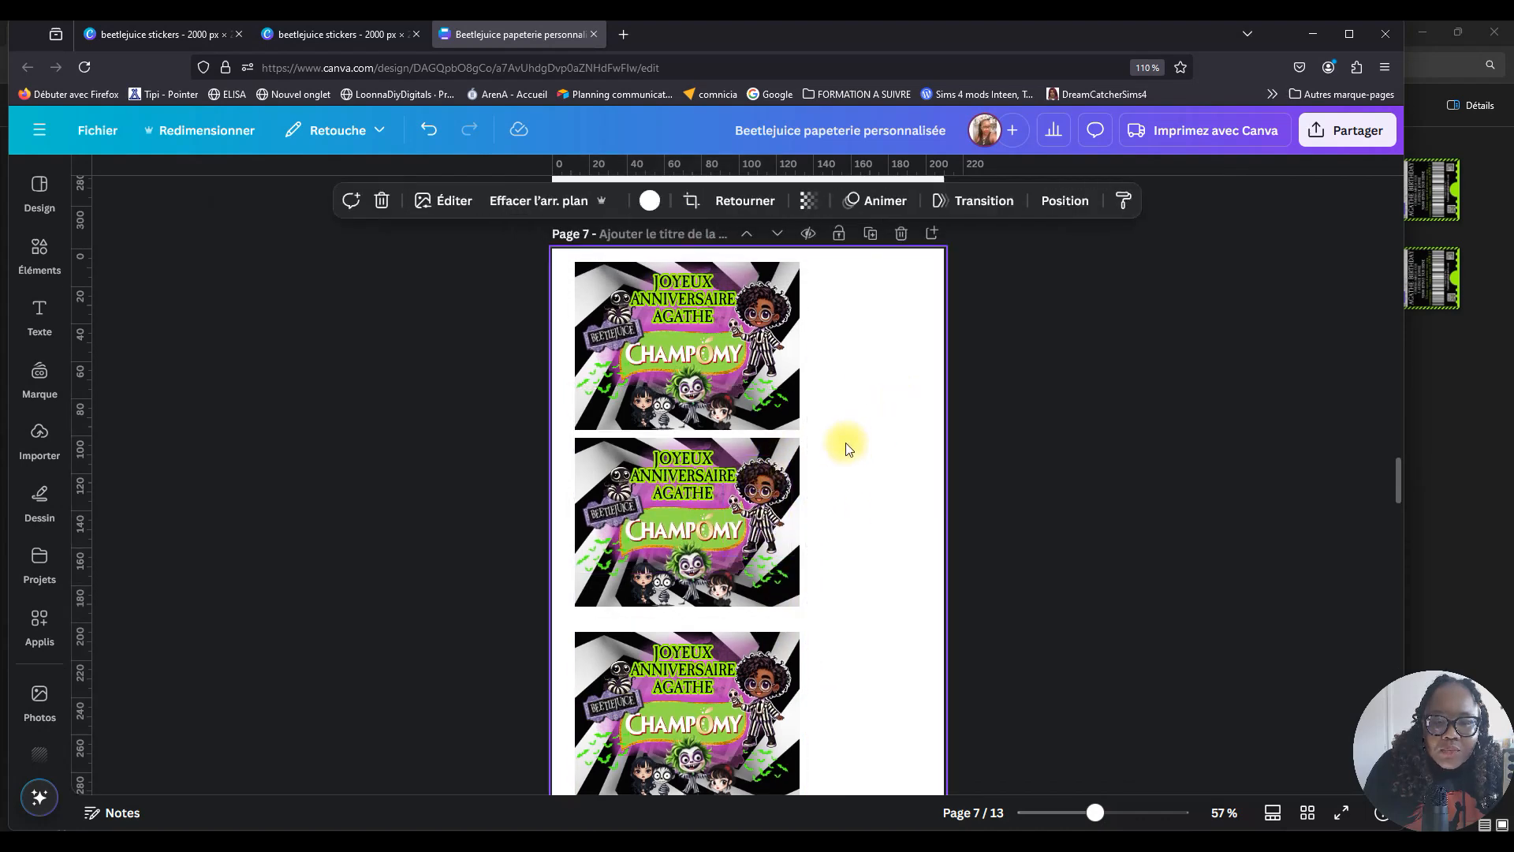
{"action": "left_click_drag", "start_coordinate": [756, 677], "coordinate": [755, 653]}
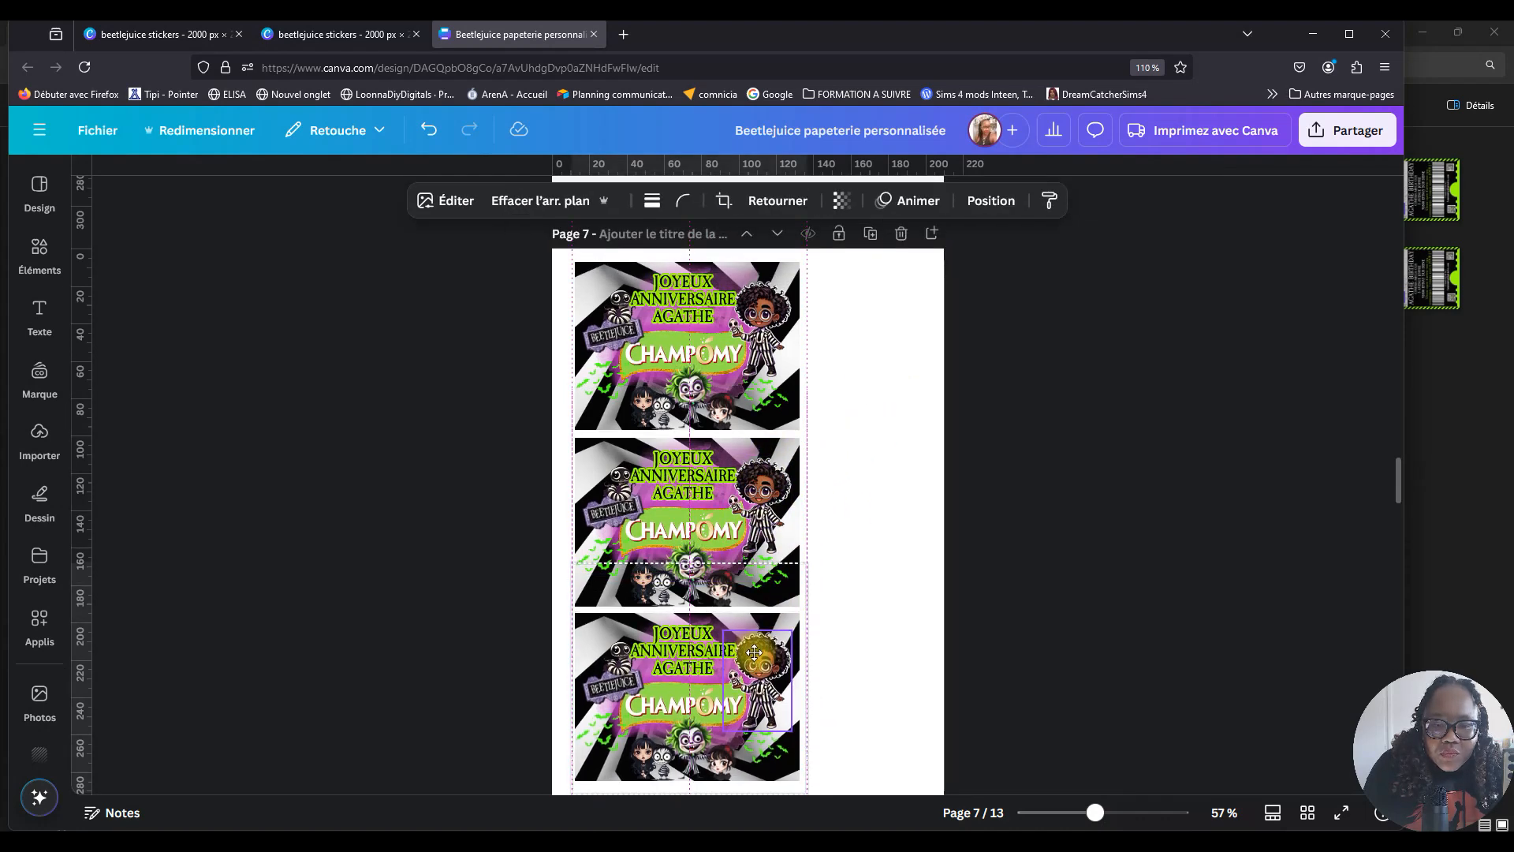
{"action": "left_click", "coordinate": [865, 439]}
Select all three labels and shift them together slightly left, leaving a small margin from the page edge.
{"action": "scroll", "coordinate": [872, 432], "scroll_direction": "down", "scroll_amount": 2}
{"action": "scroll", "coordinate": [873, 321], "scroll_direction": "up", "scroll_amount": 2}
{"action": "left_click_drag", "start_coordinate": [872, 321], "coordinate": [706, 631]}
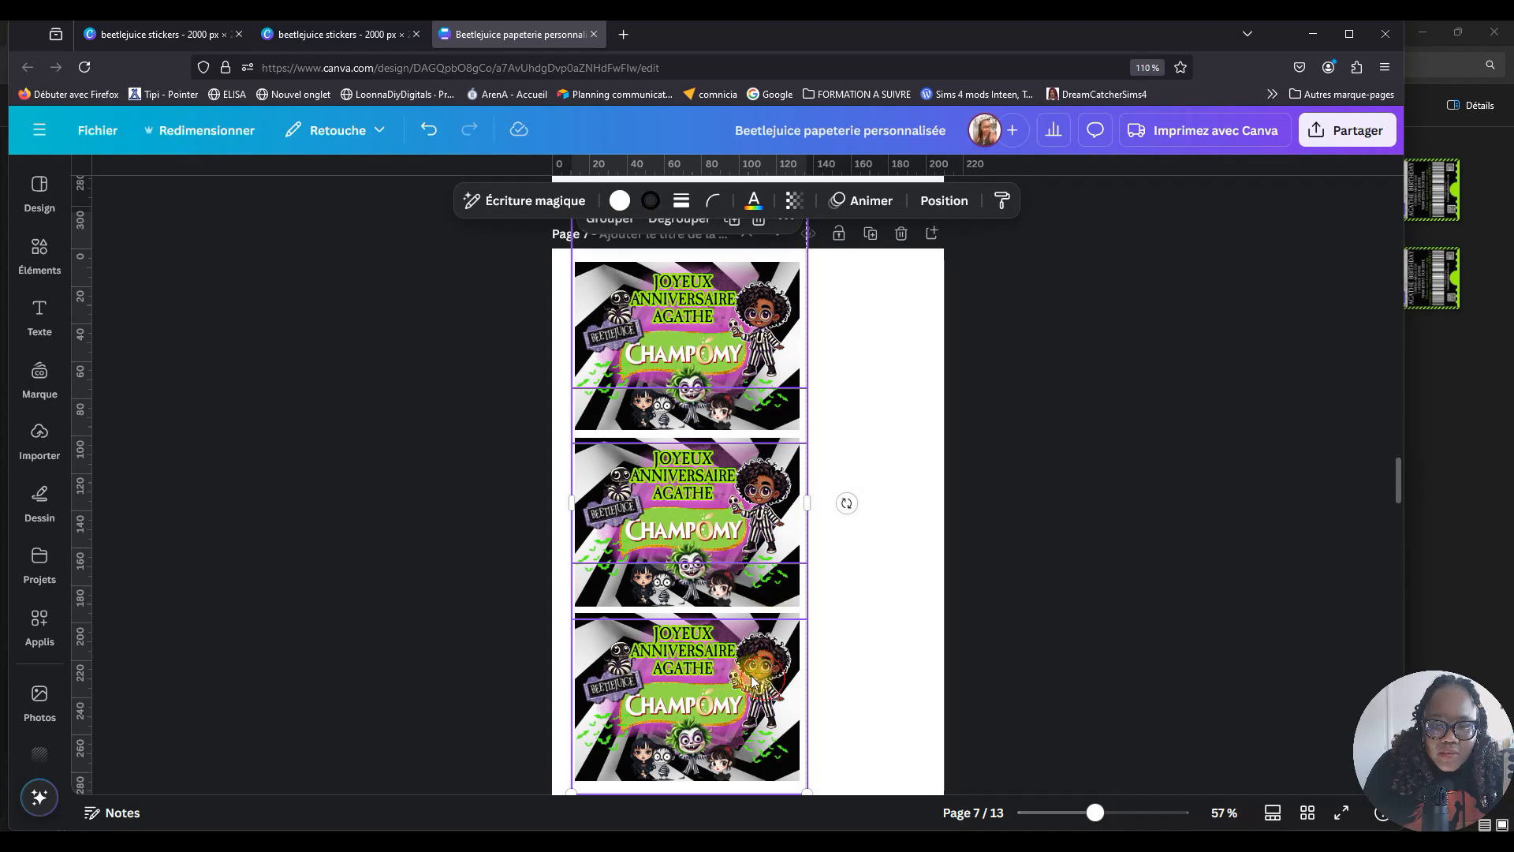
{"action": "key", "text": "shift+Left"}
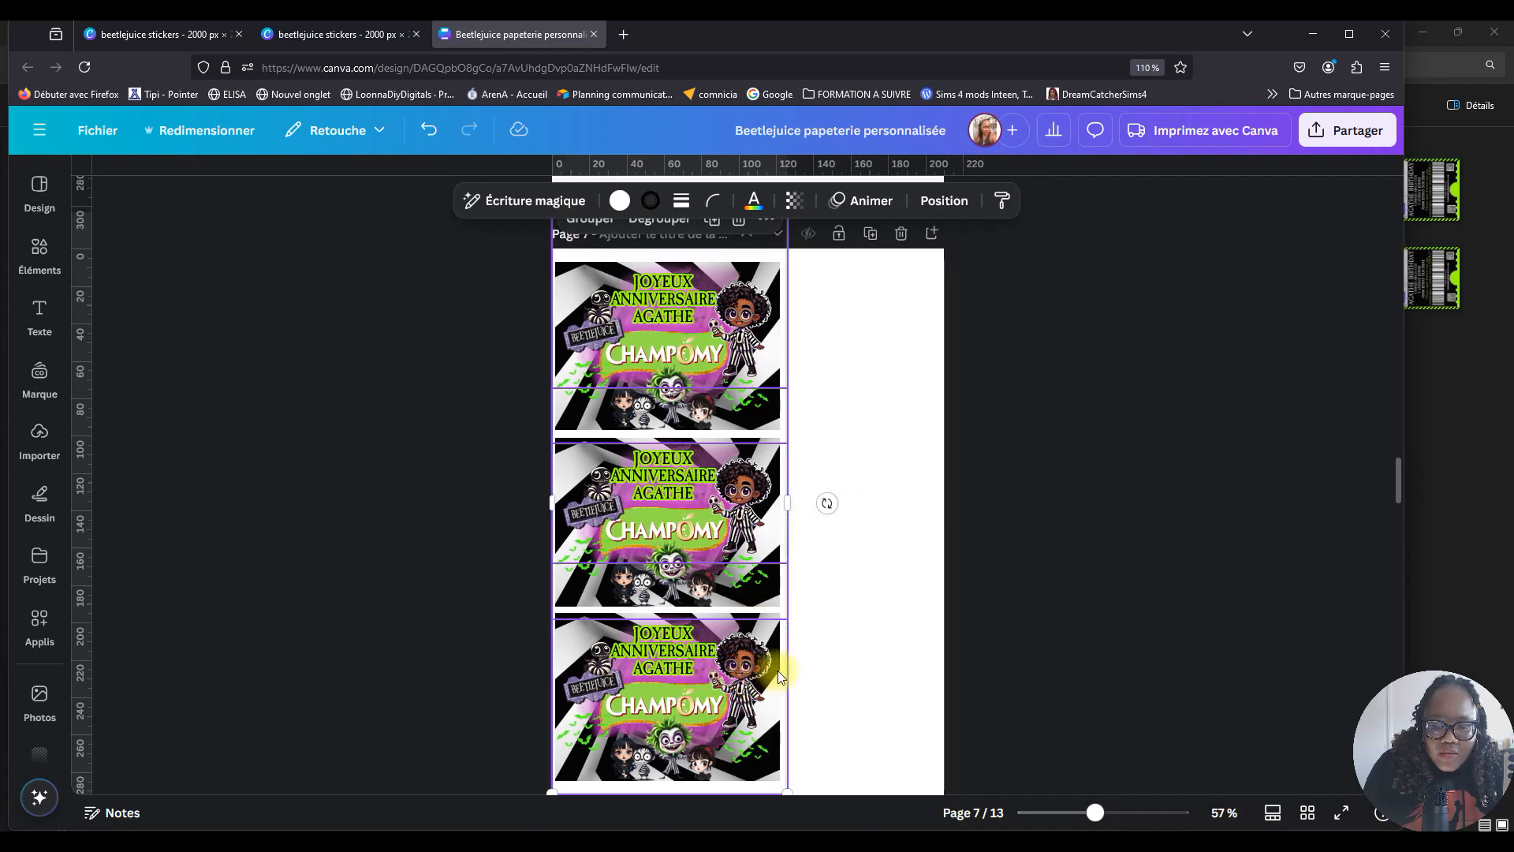
{"action": "mouse_move", "coordinate": [726, 676]}
{"action": "left_mouse_down"}
{"action": "mouse_move", "coordinate": [753, 670]}
{"action": "mouse_move", "coordinate": [738, 675]}
{"action": "left_mouse_up"}
{"action": "left_click", "coordinate": [889, 519]}
{"action": "scroll", "coordinate": [907, 520], "scroll_direction": "down", "scroll_amount": 5}
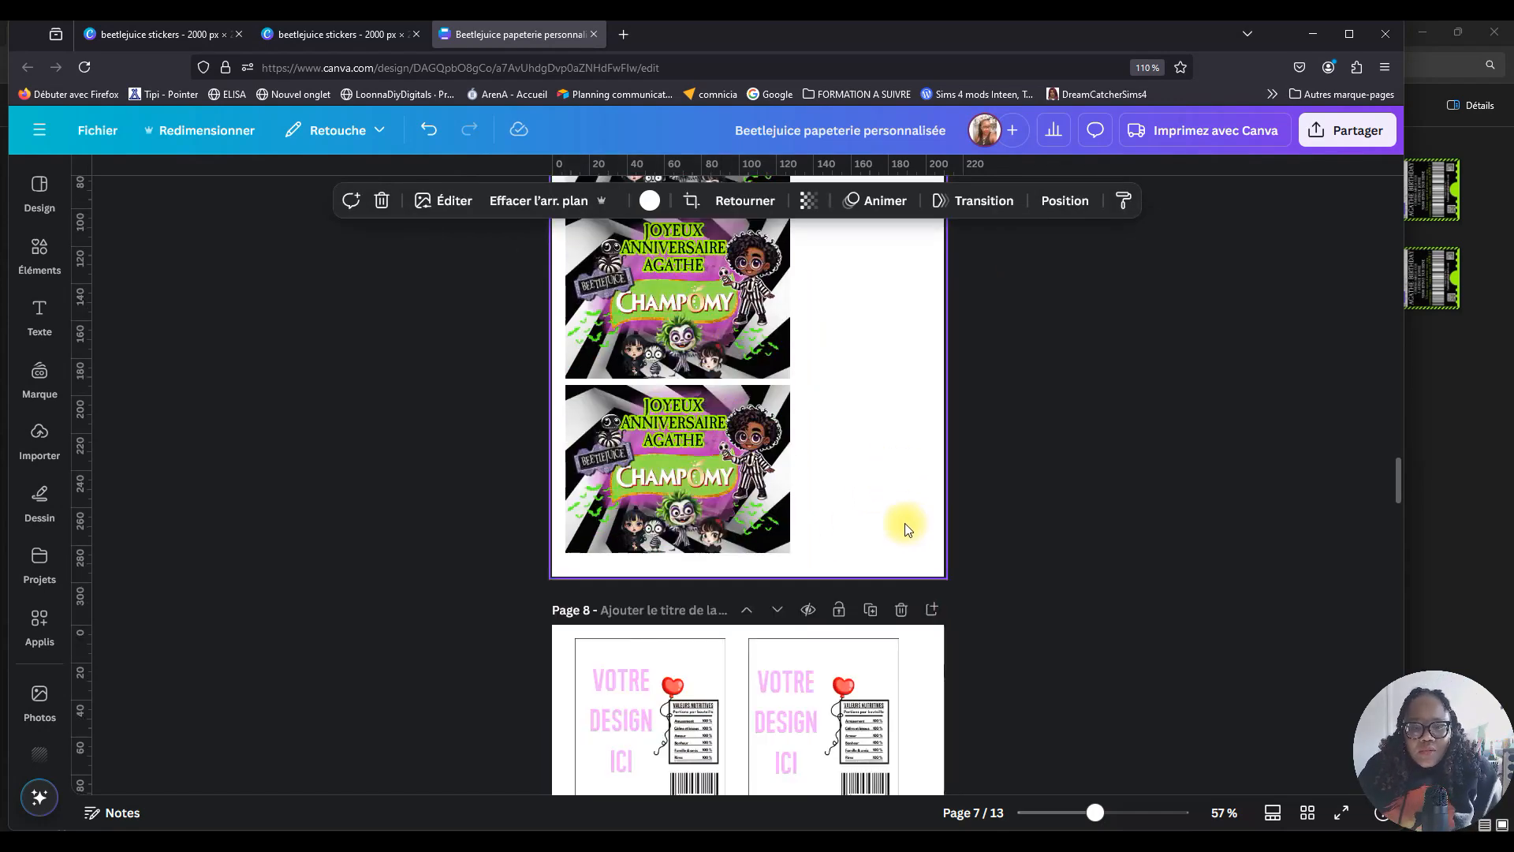
Compare the finished Champomy labels on page 7 with the label templates on page 8.
{"action": "scroll", "coordinate": [875, 544], "scroll_direction": "down", "scroll_amount": 2}
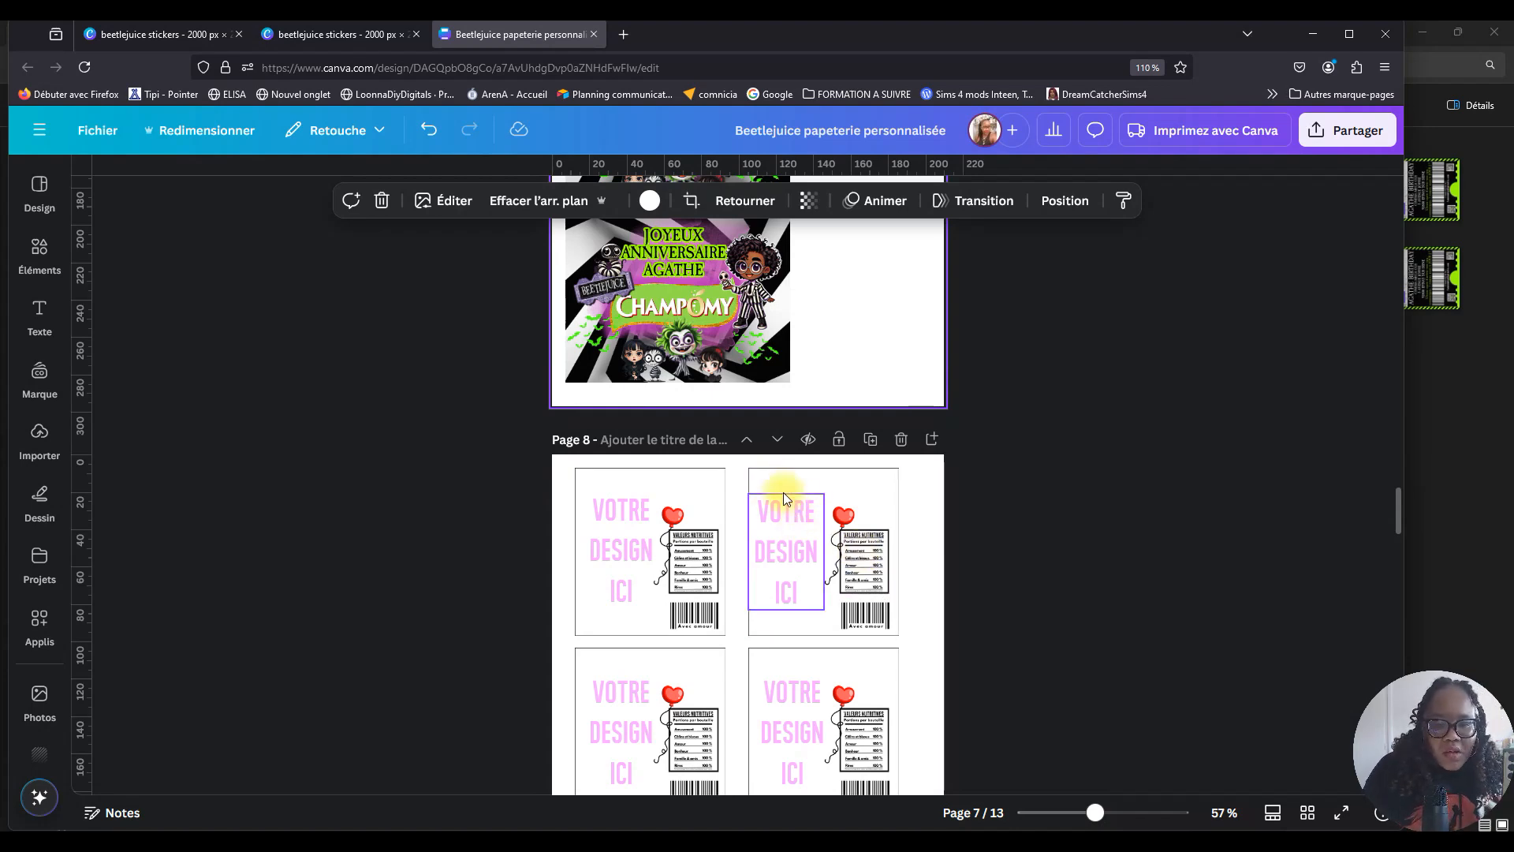
{"action": "scroll", "coordinate": [697, 347], "scroll_direction": "up", "scroll_amount": 5}
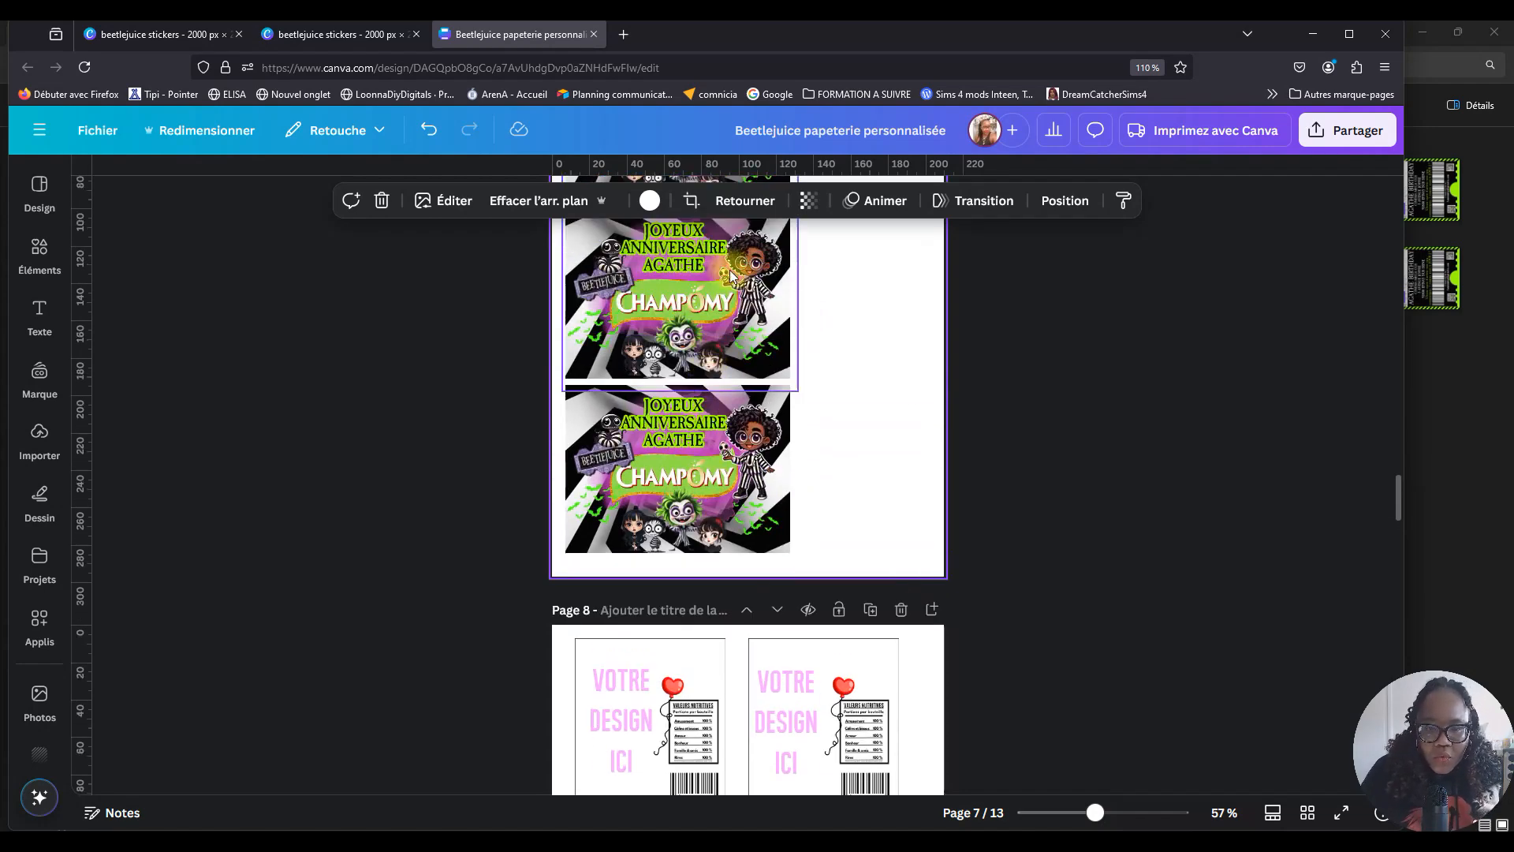
{"action": "scroll", "coordinate": [823, 365], "scroll_direction": "down", "scroll_amount": 4}
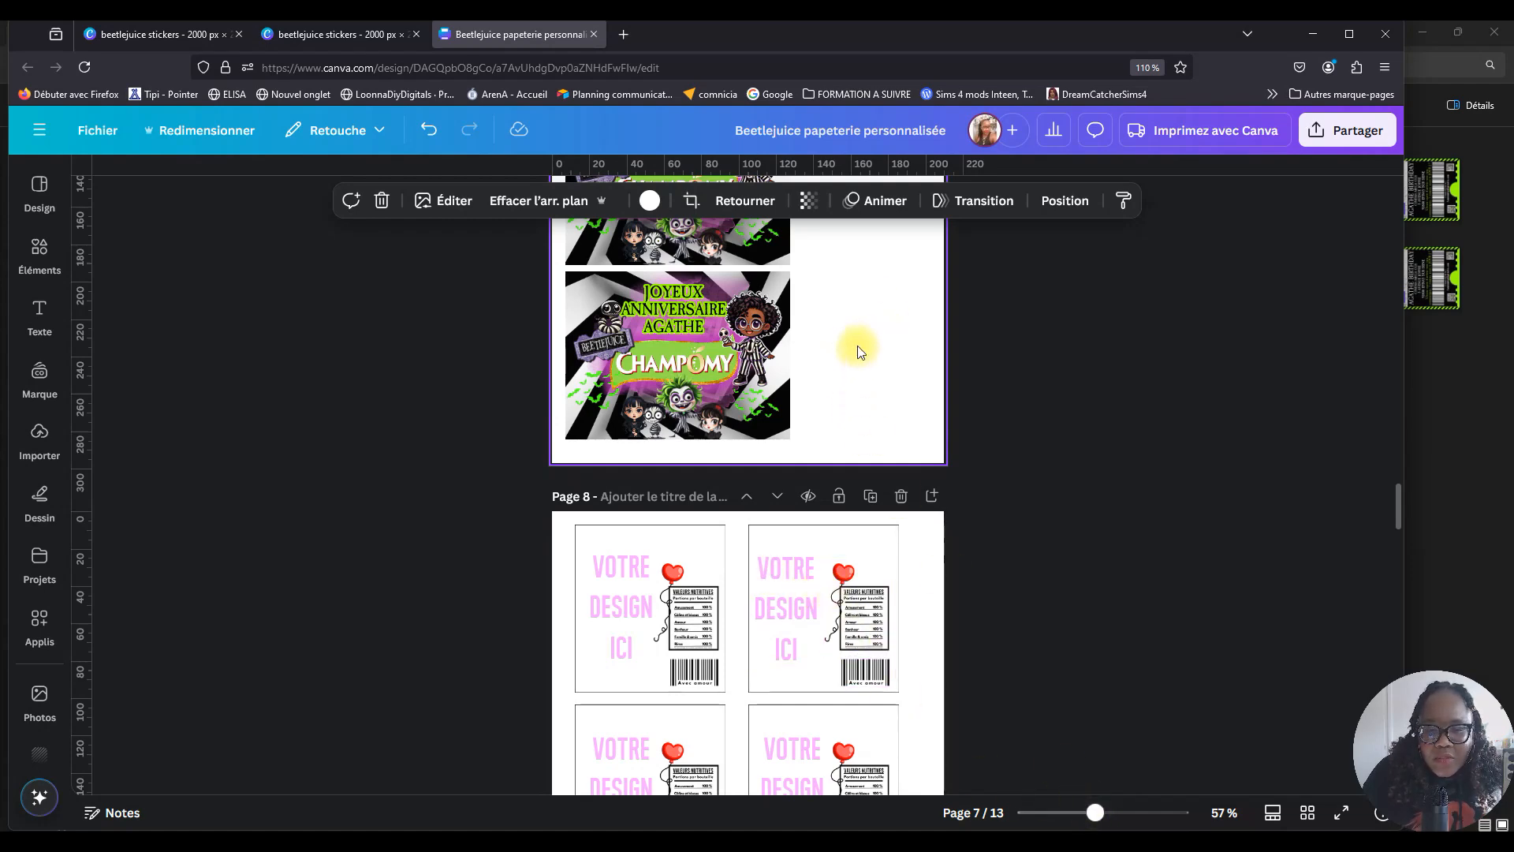
{"action": "scroll", "coordinate": [821, 433], "scroll_direction": "down", "scroll_amount": 3}
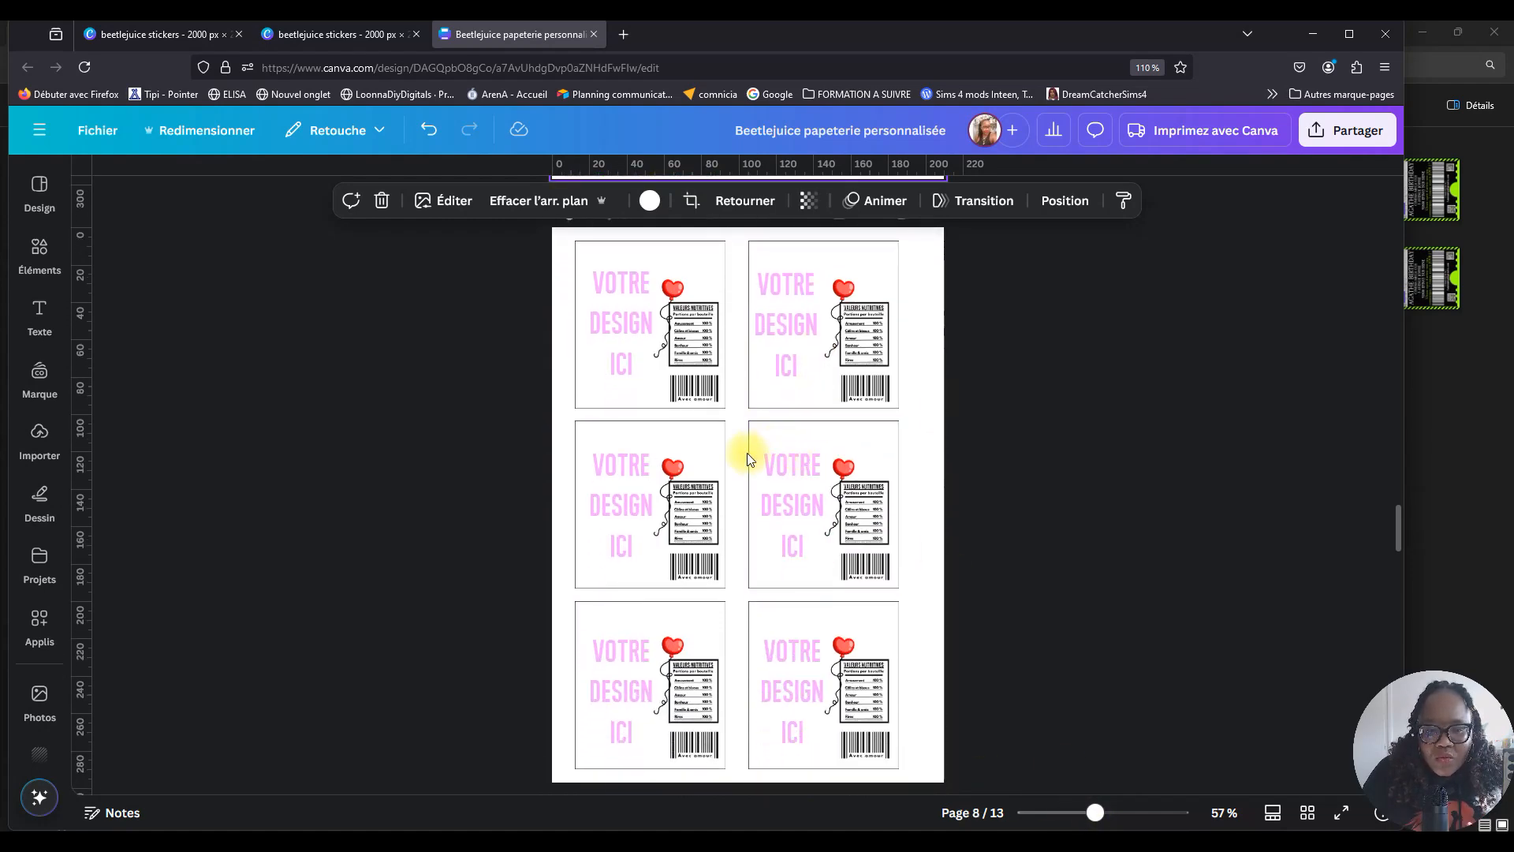
{"action": "scroll", "coordinate": [821, 394], "scroll_direction": "up", "scroll_amount": 4}
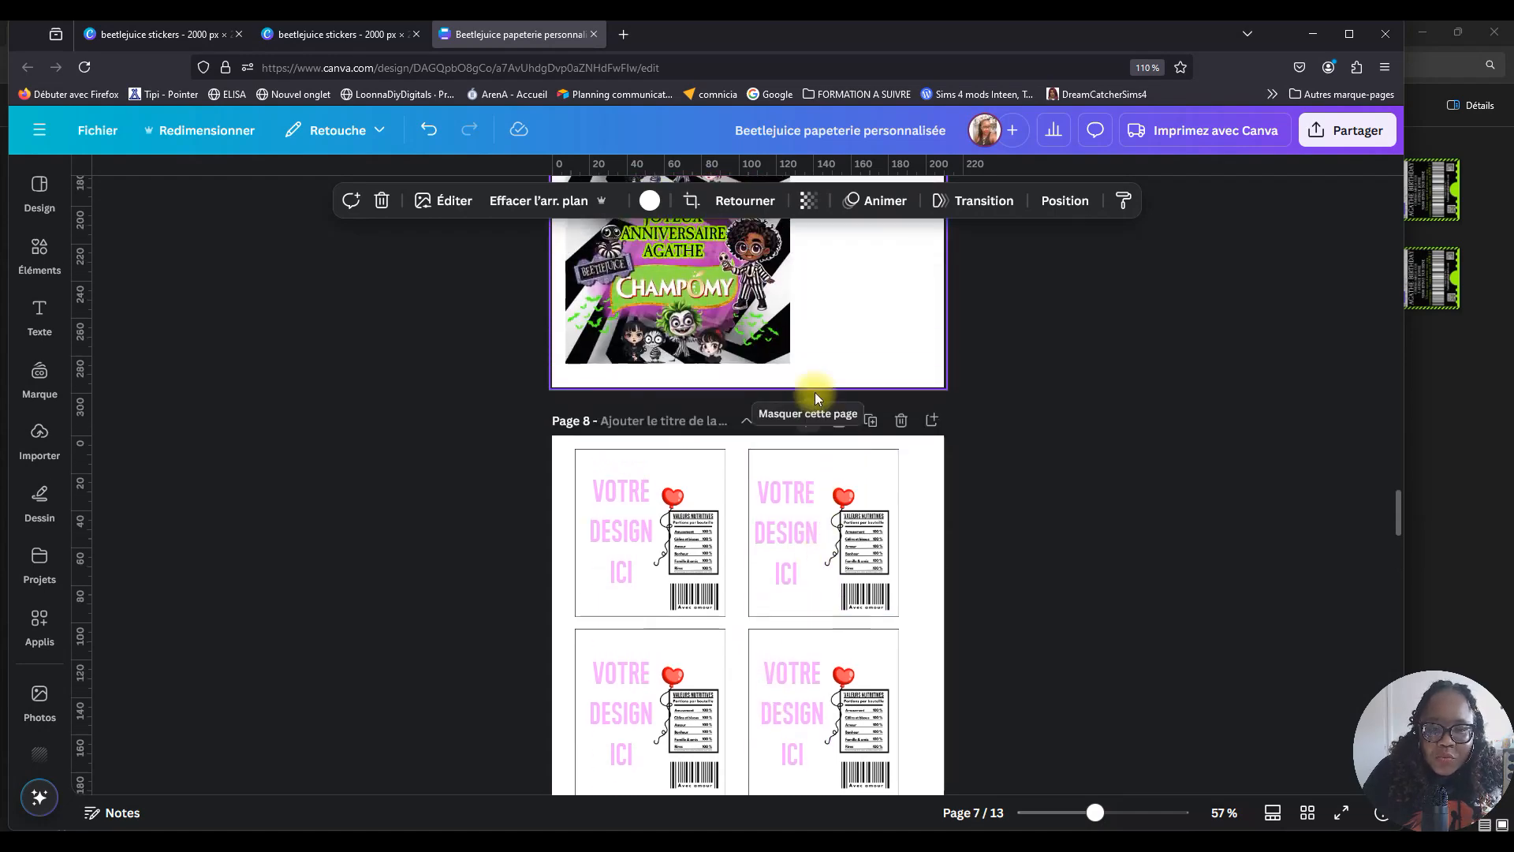
{"action": "scroll", "coordinate": [822, 477], "scroll_direction": "down", "scroll_amount": 3}
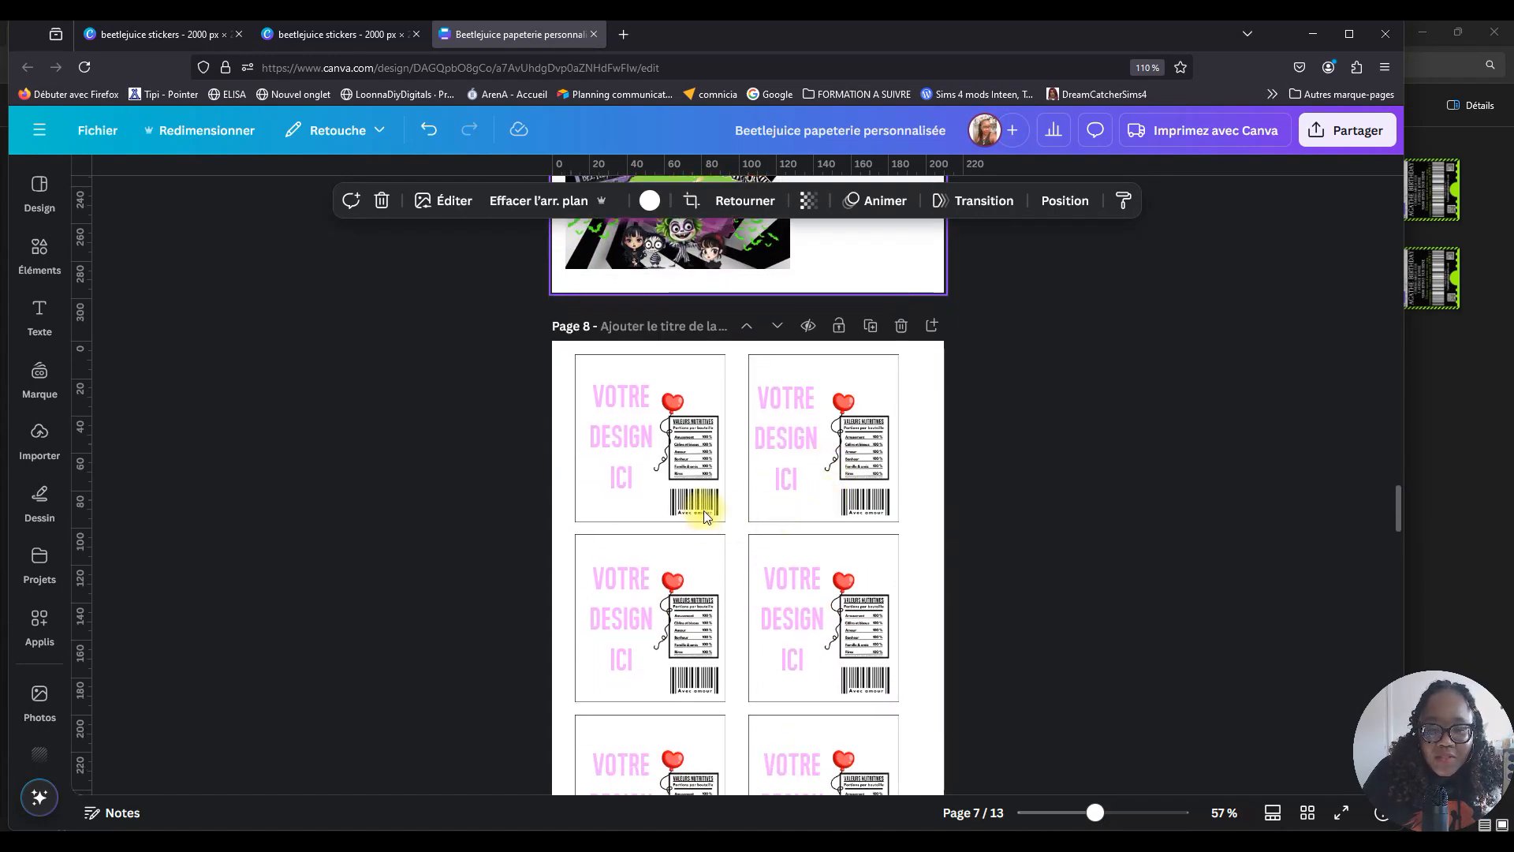
{"action": "scroll", "coordinate": [725, 516], "scroll_direction": "down", "scroll_amount": 3}
{"action": "scroll", "coordinate": [524, 429], "scroll_direction": "up", "scroll_amount": 3}
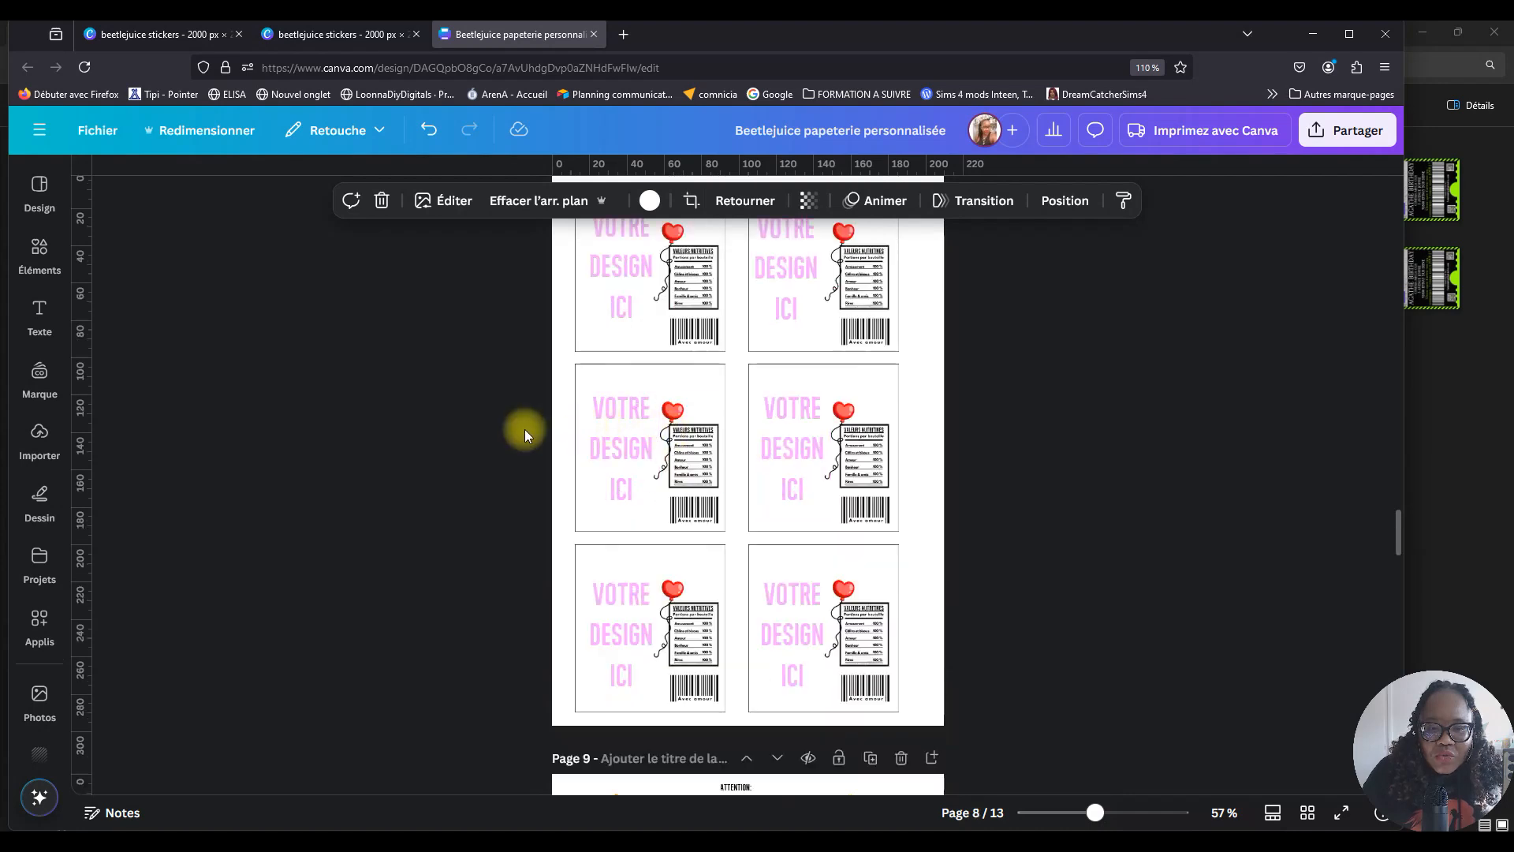
Delete the placeholder texts and nutrition panels from the four lower label templates on page 8.
{"action": "left_click_drag", "start_coordinate": [525, 509], "coordinate": [934, 779]}
{"action": "key", "text": "Delete"}
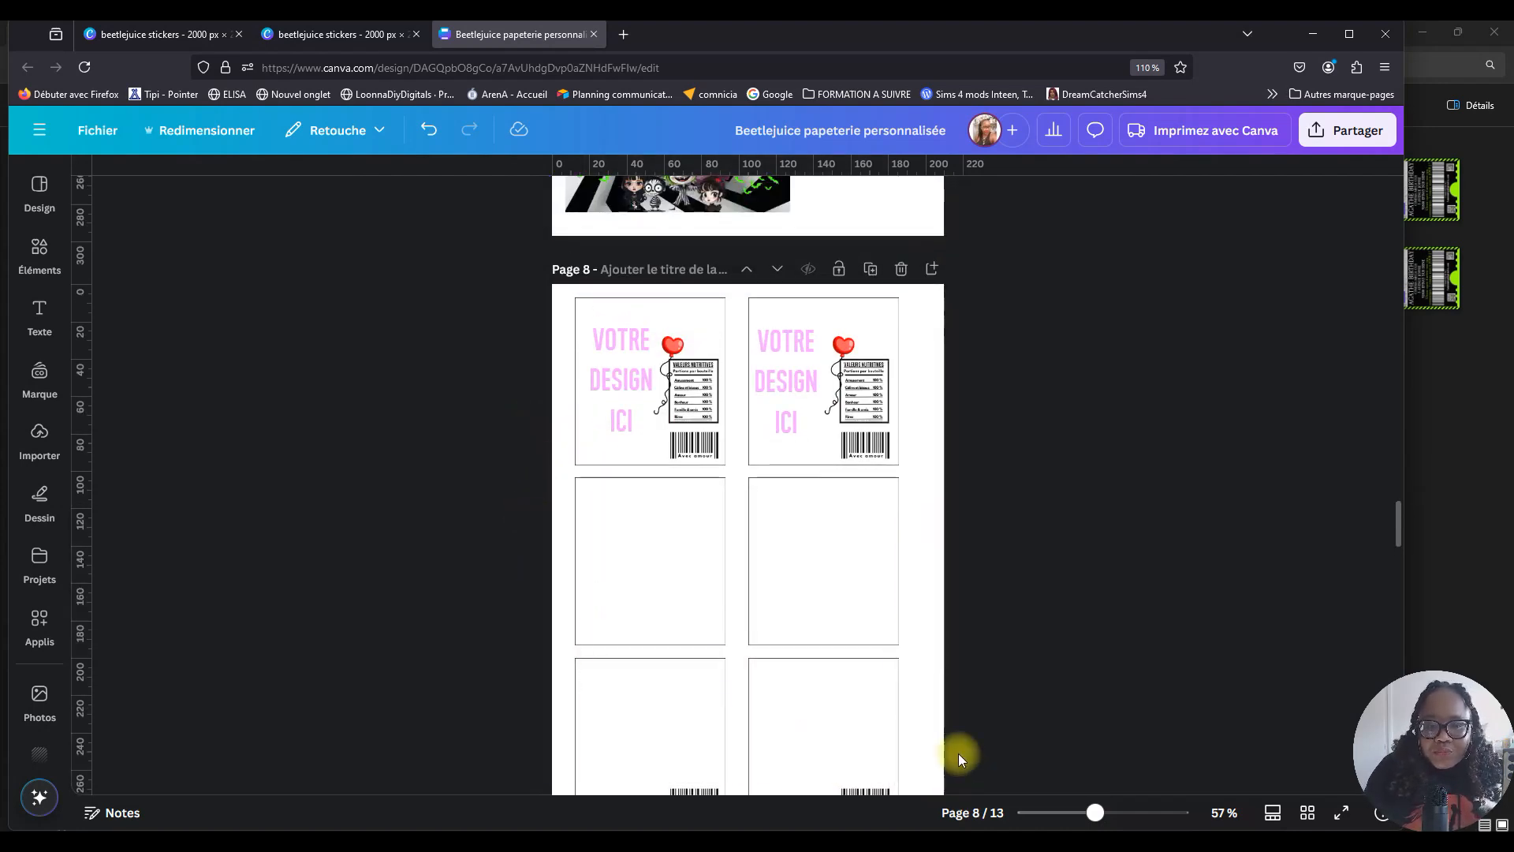
{"action": "left_click", "coordinate": [811, 581]}
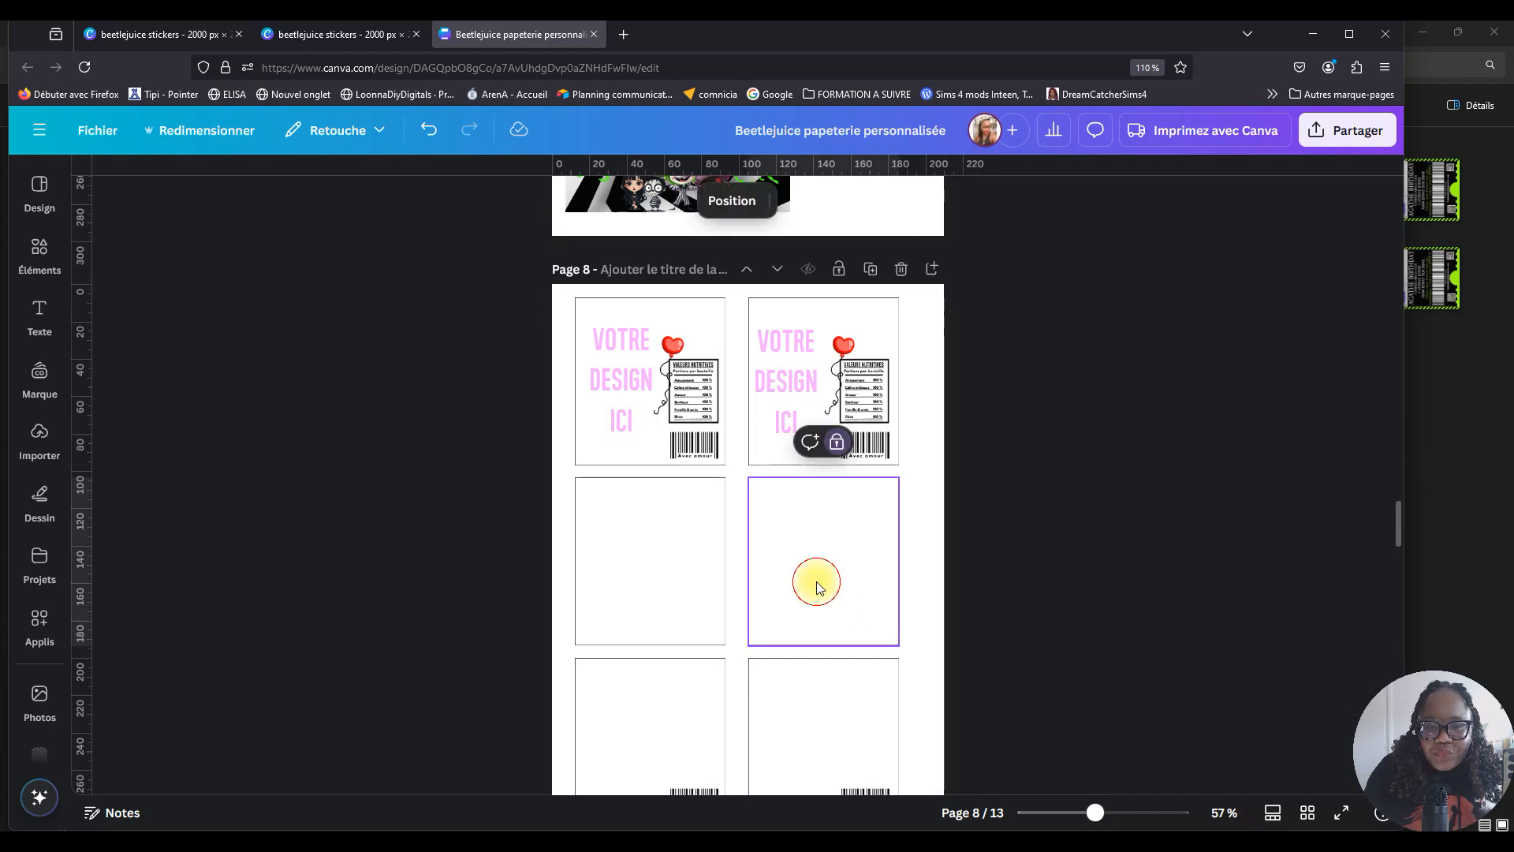
{"action": "left_click", "coordinate": [648, 588]}
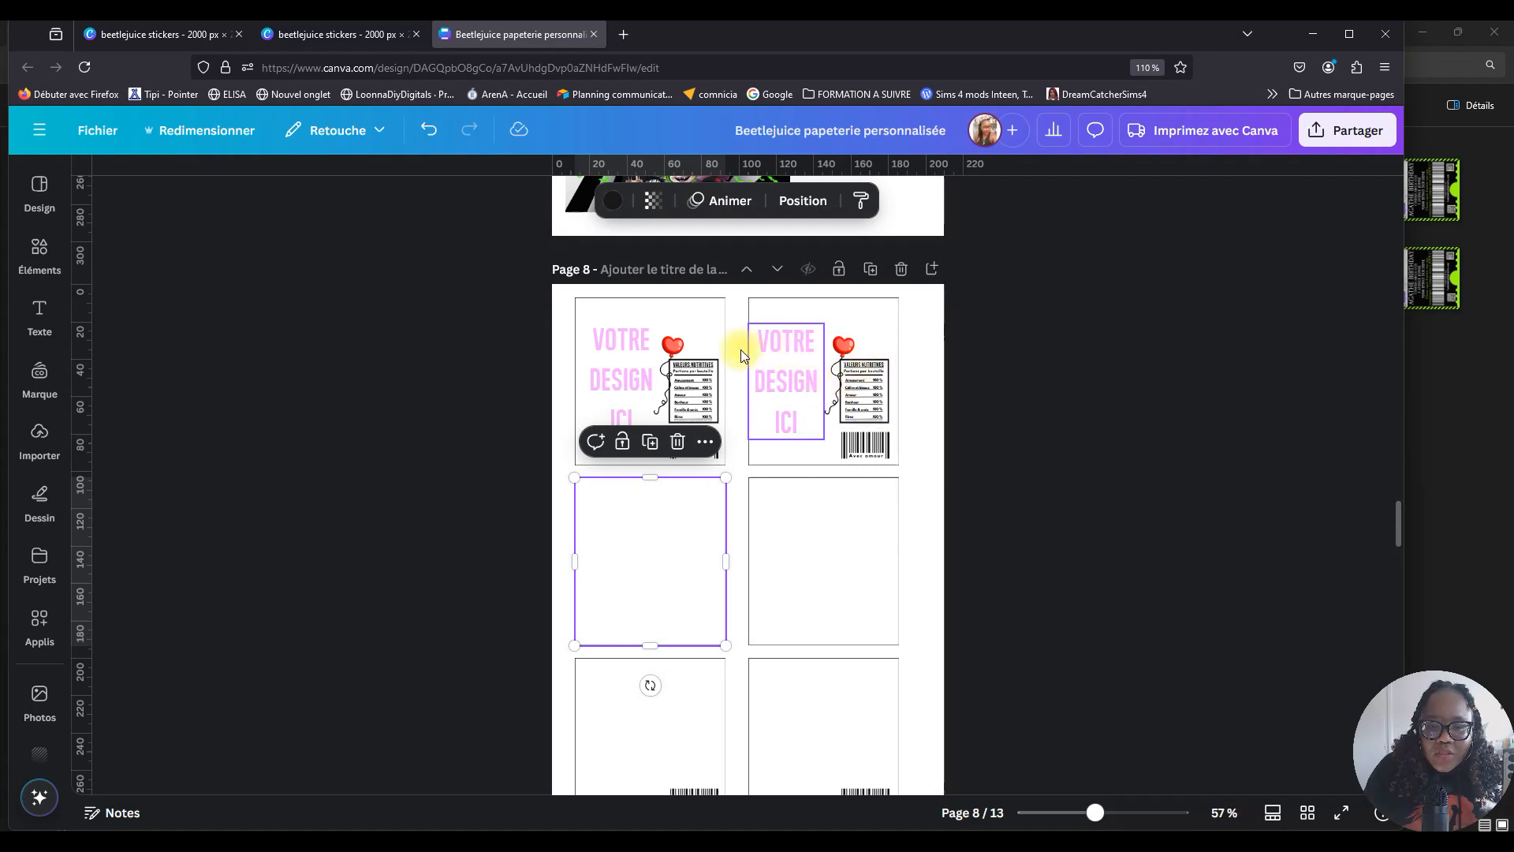
{"action": "scroll", "coordinate": [881, 252], "scroll_direction": "up", "scroll_amount": 2}
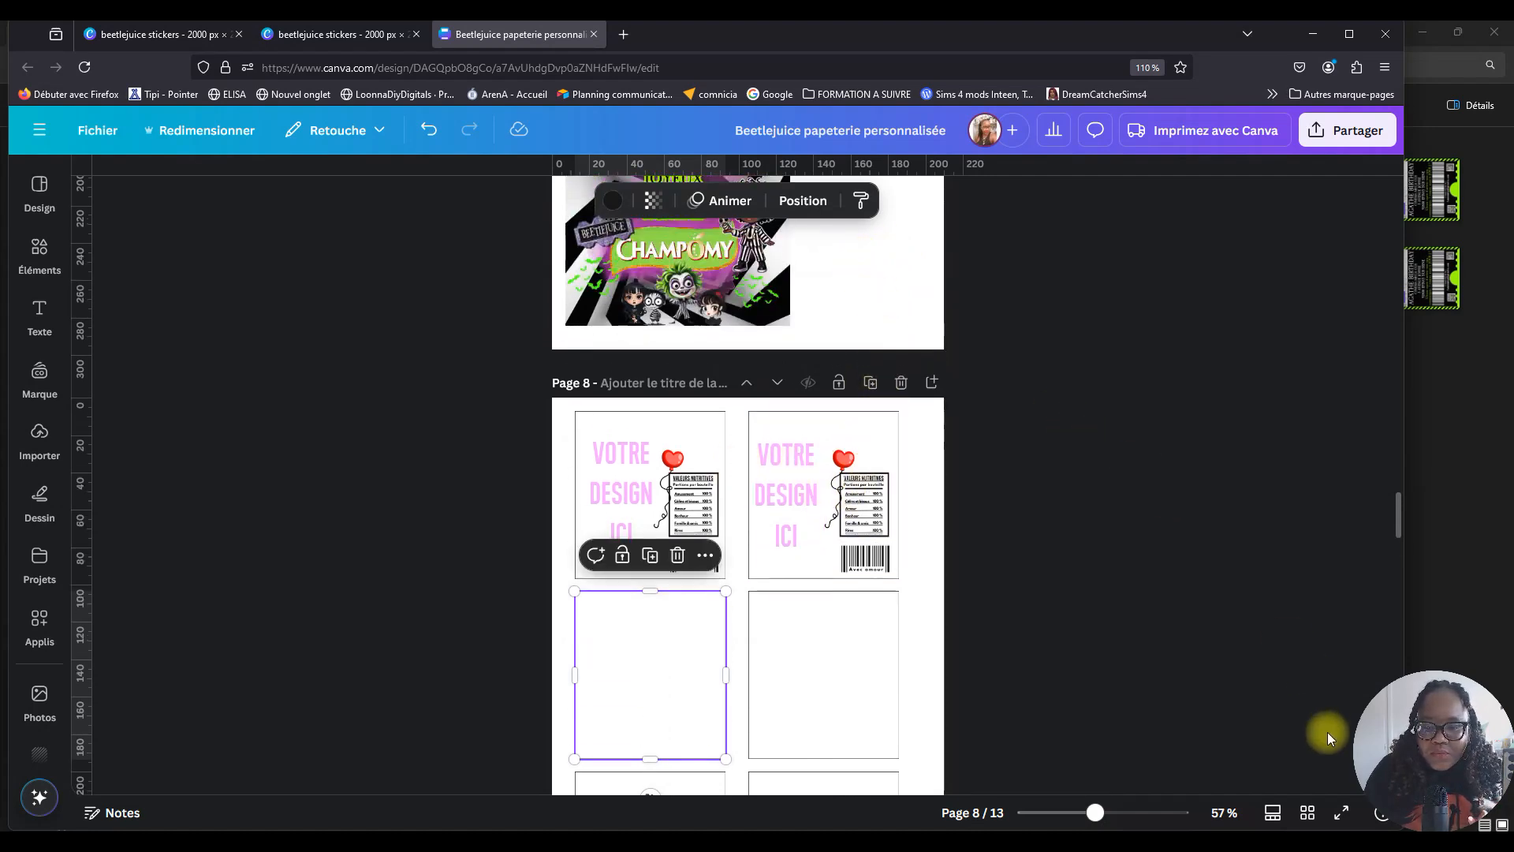
Delete the four empty lower label frames and their leftover barcodes, keeping only the top two templates on page 8.
{"action": "left_click", "coordinate": [978, 562]}
{"action": "scroll", "coordinate": [977, 561], "scroll_direction": "down", "scroll_amount": 3}
{"action": "left_click_drag", "start_coordinate": [978, 562], "coordinate": [495, 570]}
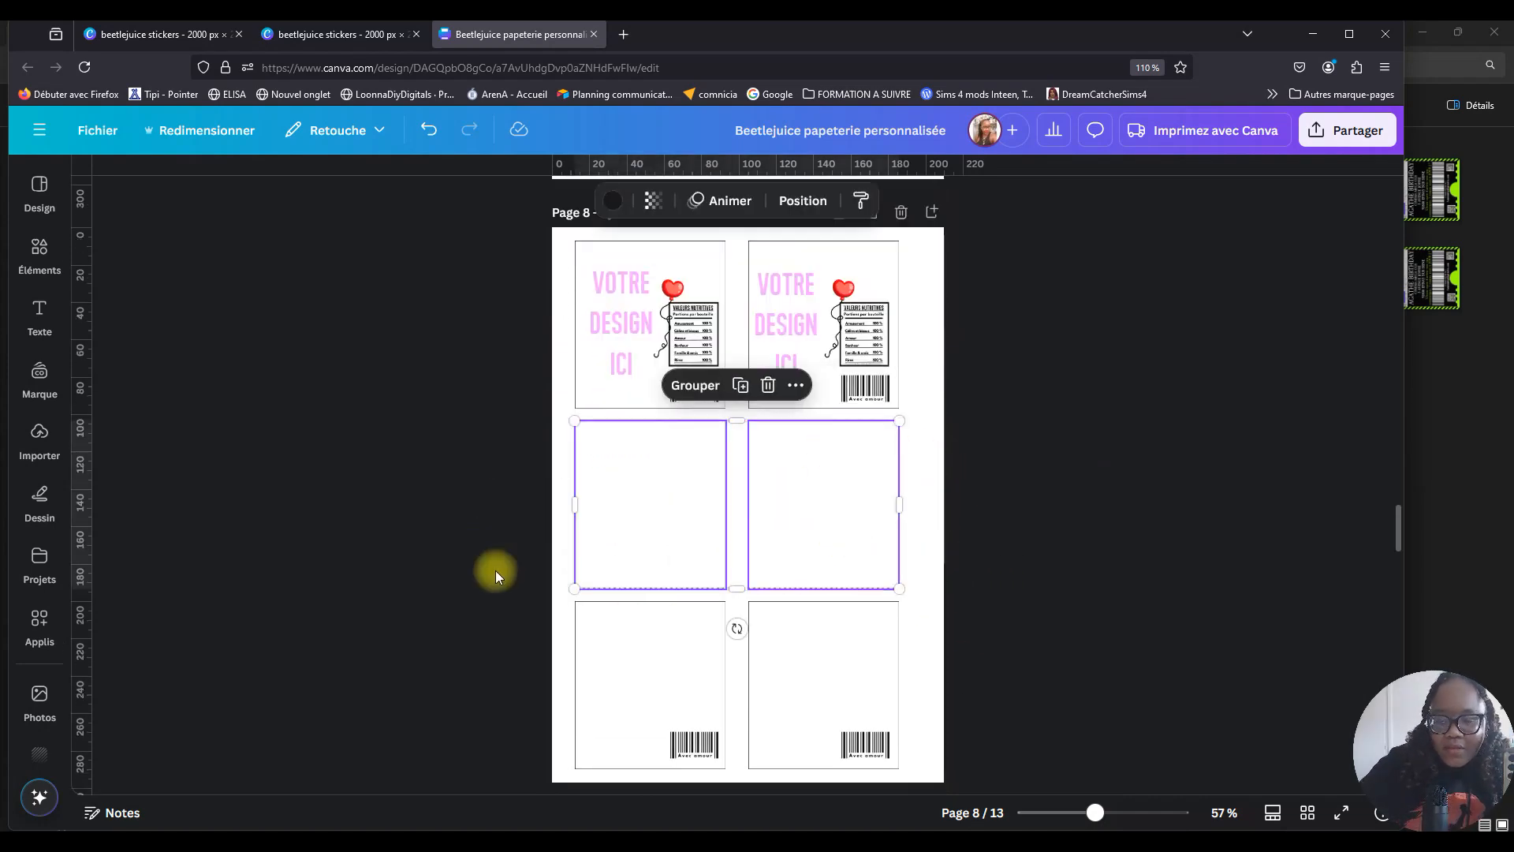
{"action": "key", "text": "Delete"}
{"action": "scroll", "coordinate": [666, 459], "scroll_direction": "down", "scroll_amount": 2}
{"action": "left_click", "coordinate": [656, 536]}
{"action": "key", "text": "Delete"}
{"action": "left_click", "coordinate": [820, 544]}
{"action": "left_click", "coordinate": [837, 453]}
{"action": "left_click_drag", "start_coordinate": [540, 513], "coordinate": [1000, 674]}
{"action": "key", "text": "Delete"}
Delete the "VOTRE DESIGN ICI" placeholder text from the first label template on page 8.
{"action": "scroll", "coordinate": [810, 341], "scroll_direction": "up", "scroll_amount": 3}
{"action": "scroll", "coordinate": [811, 354], "scroll_direction": "up", "scroll_amount": 2}
{"action": "scroll", "coordinate": [1022, 694], "scroll_direction": "down", "scroll_amount": 1}
{"action": "scroll", "coordinate": [1022, 694], "scroll_direction": "up", "scroll_amount": 1}
{"action": "left_click", "coordinate": [597, 482]}
{"action": "key", "text": "Delete"}
{"action": "scroll", "coordinate": [595, 485], "scroll_direction": "up", "scroll_amount": 3}
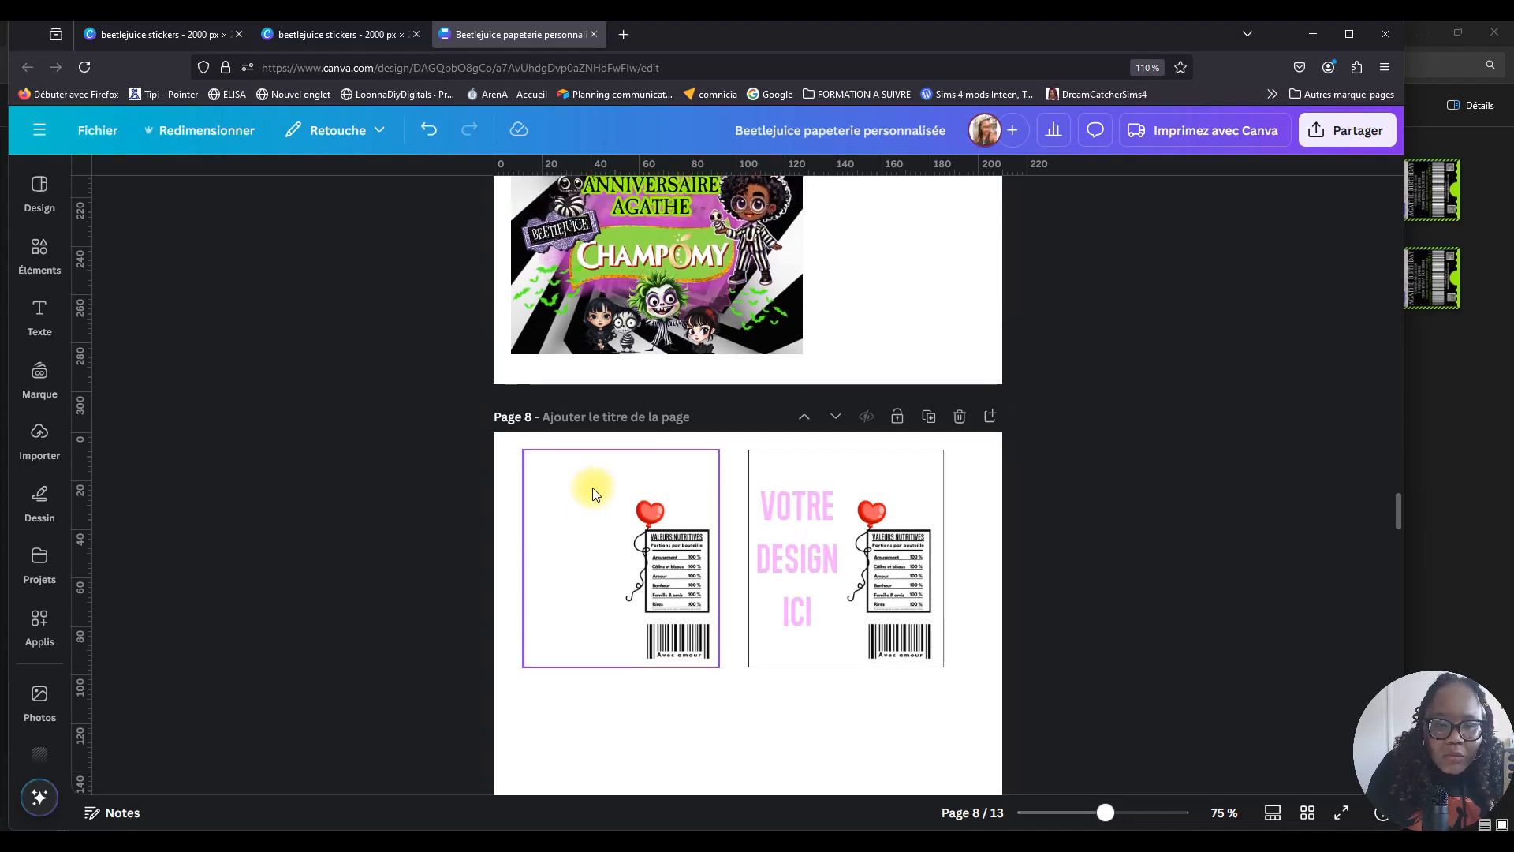
{"action": "scroll", "coordinate": [617, 556], "scroll_direction": "up", "scroll_amount": 1}
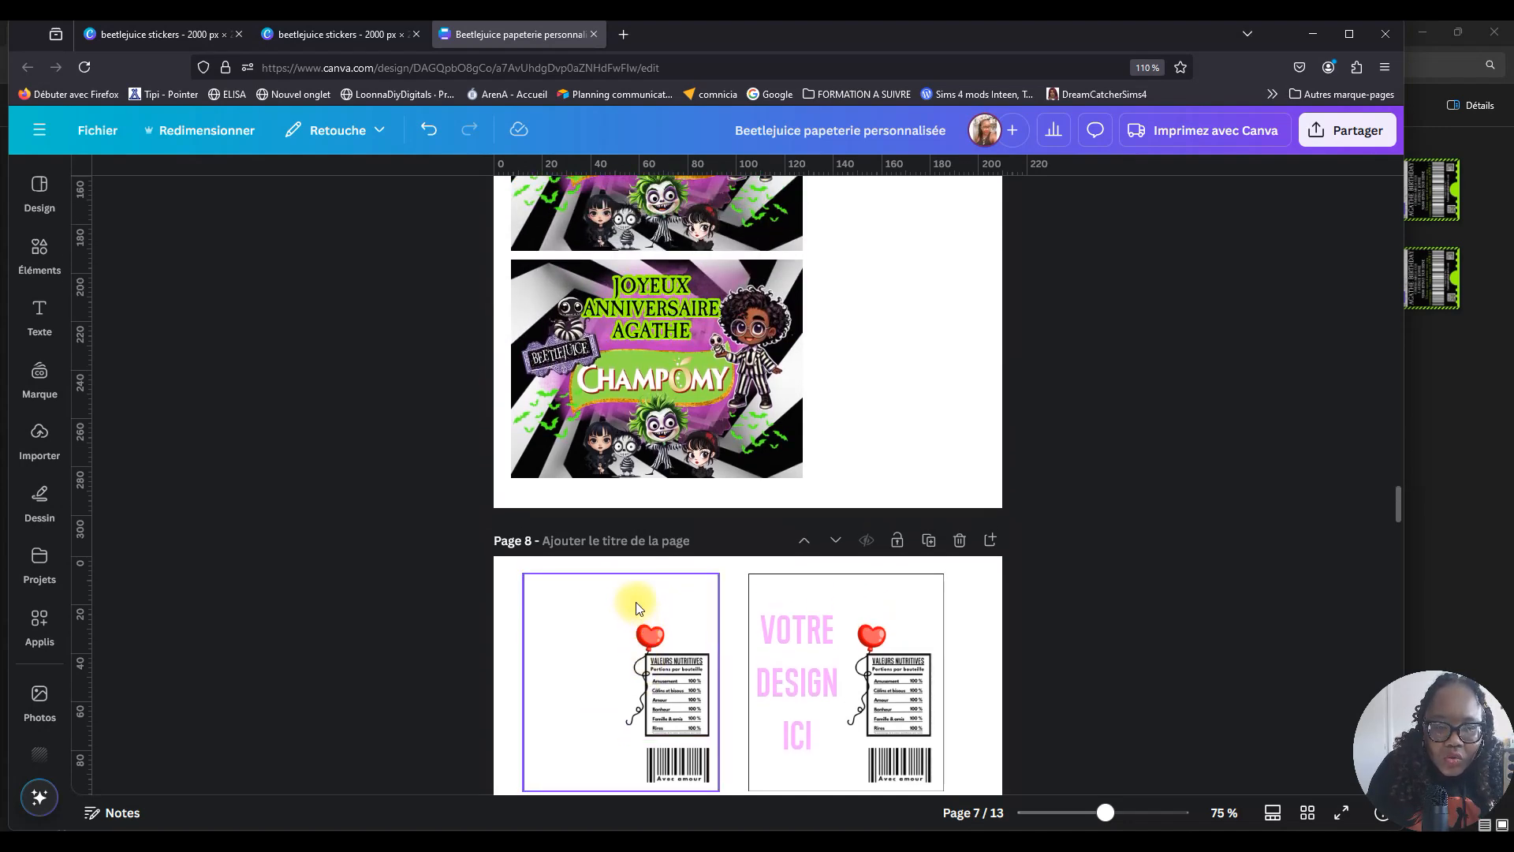
Insert the curved-ray black-and-white spiral photo on page 8, shrink it and place it over the first label.
{"action": "scroll", "coordinate": [637, 606], "scroll_direction": "down", "scroll_amount": 4}
{"action": "left_click", "coordinate": [436, 285]}
{"action": "left_click", "coordinate": [40, 253]}
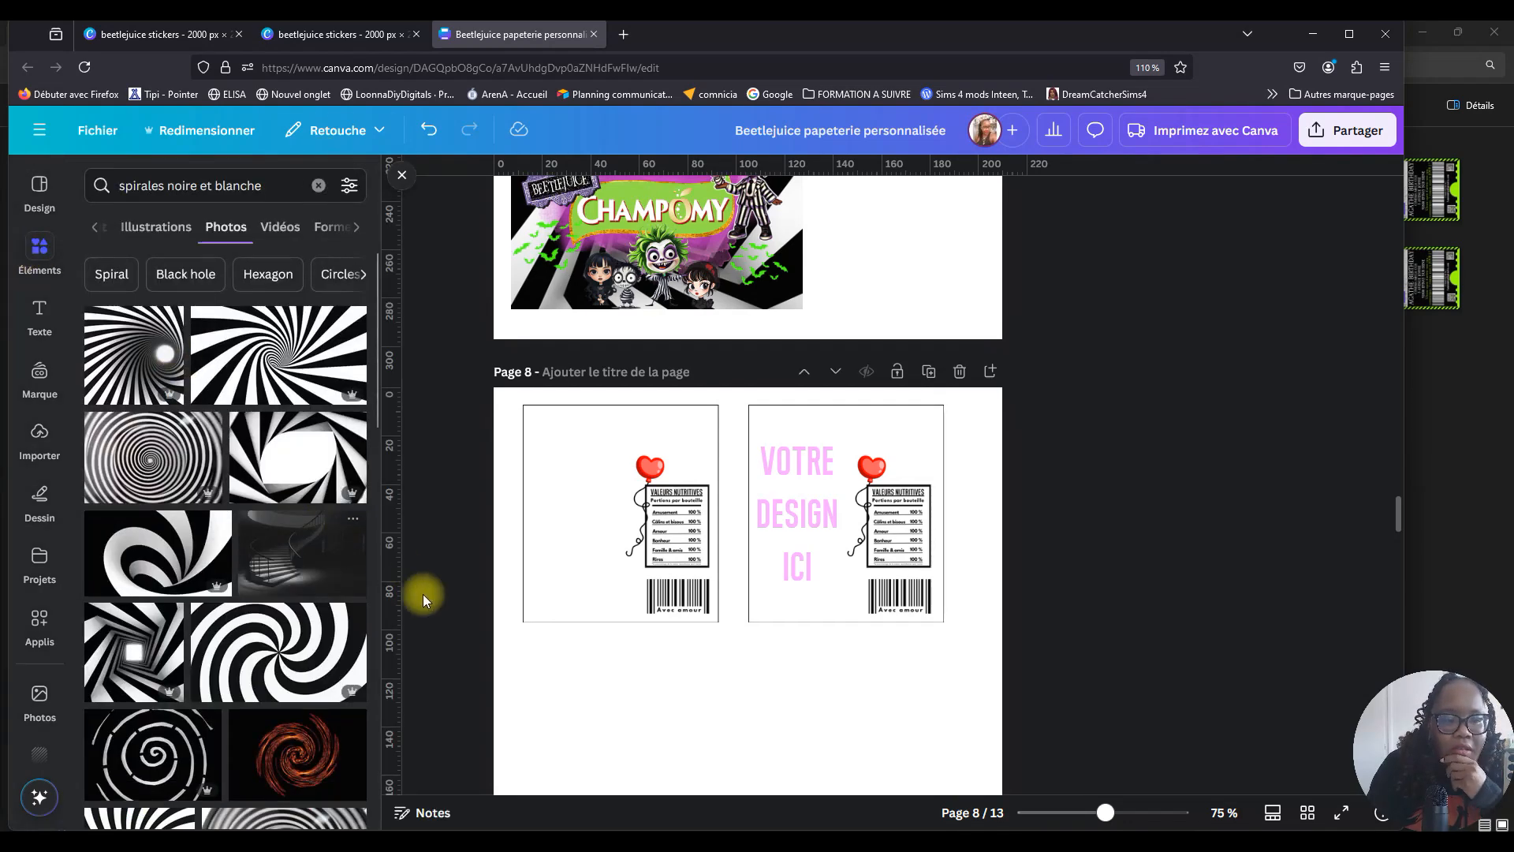
{"action": "scroll", "coordinate": [146, 592], "scroll_direction": "down", "scroll_amount": 5}
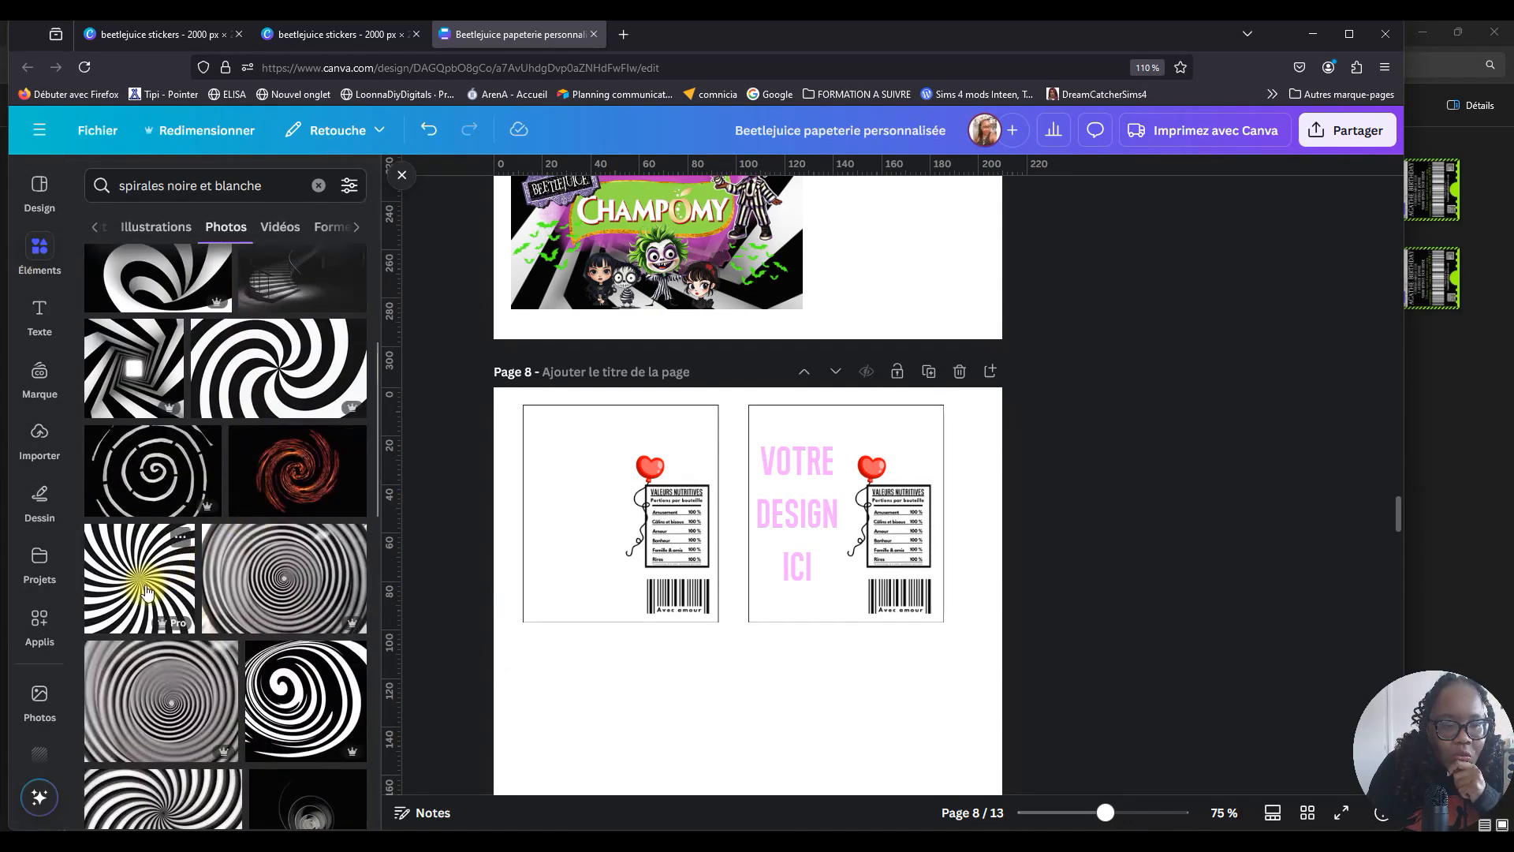
{"action": "left_click", "coordinate": [146, 591]}
{"action": "left_click_drag", "start_coordinate": [725, 687], "coordinate": [731, 547]}
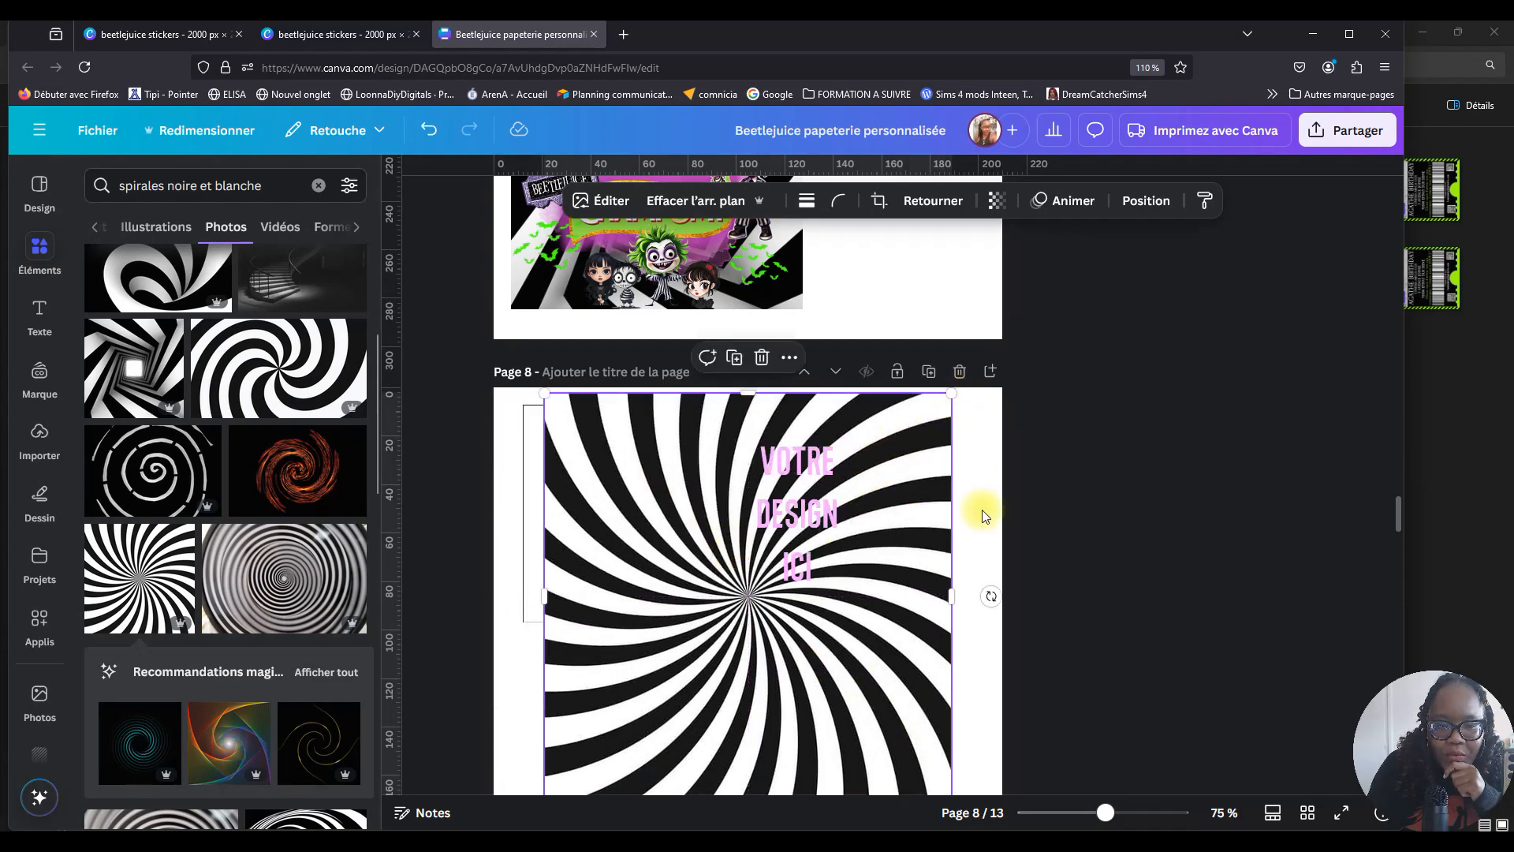
{"action": "scroll", "coordinate": [867, 505], "scroll_direction": "down", "scroll_amount": 2}
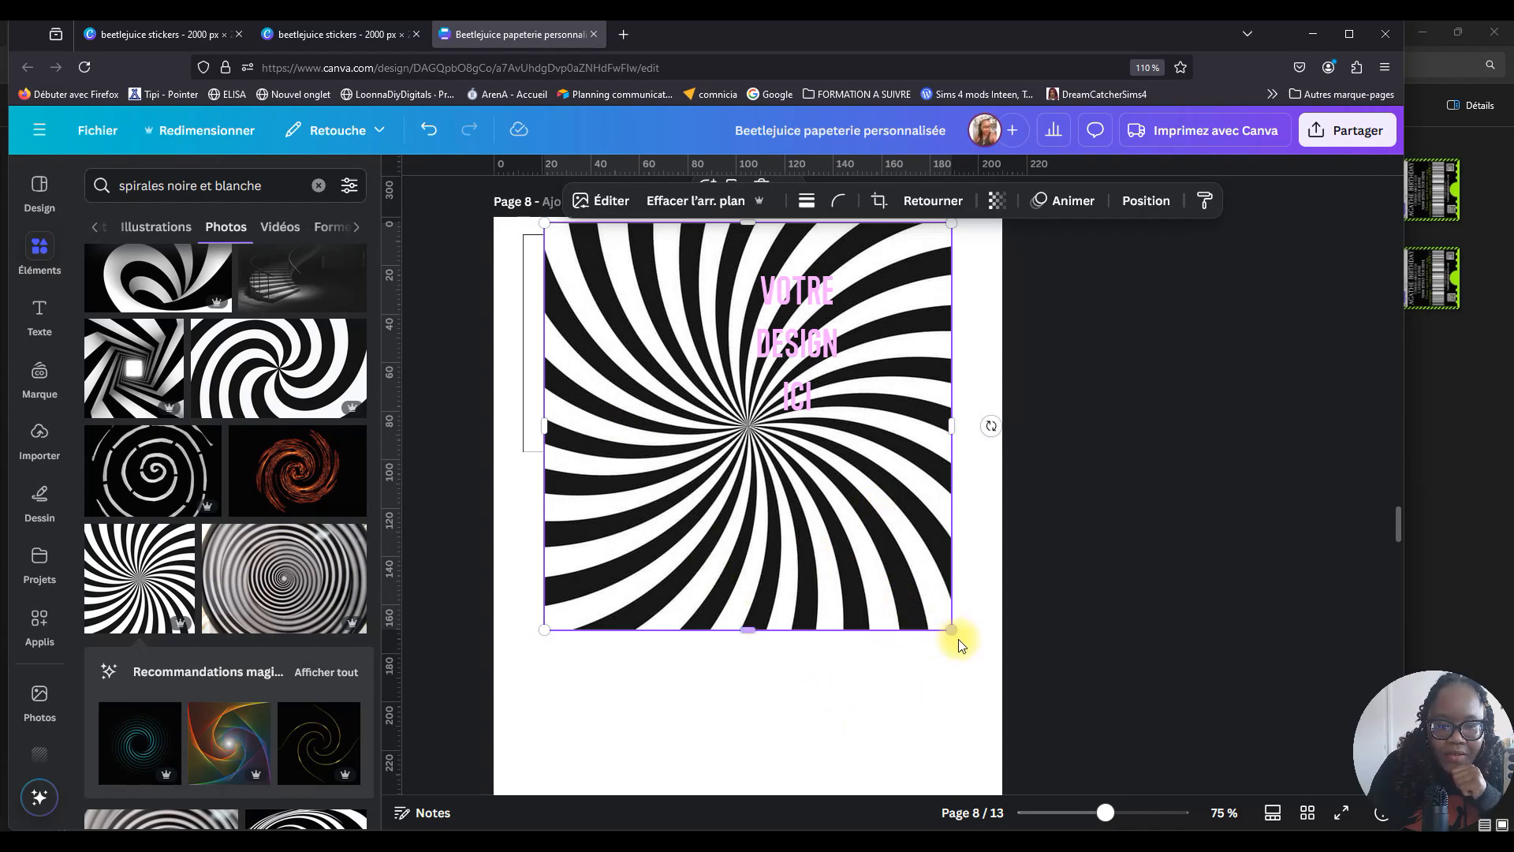
{"action": "left_click_drag", "start_coordinate": [952, 629], "coordinate": [583, 296]}
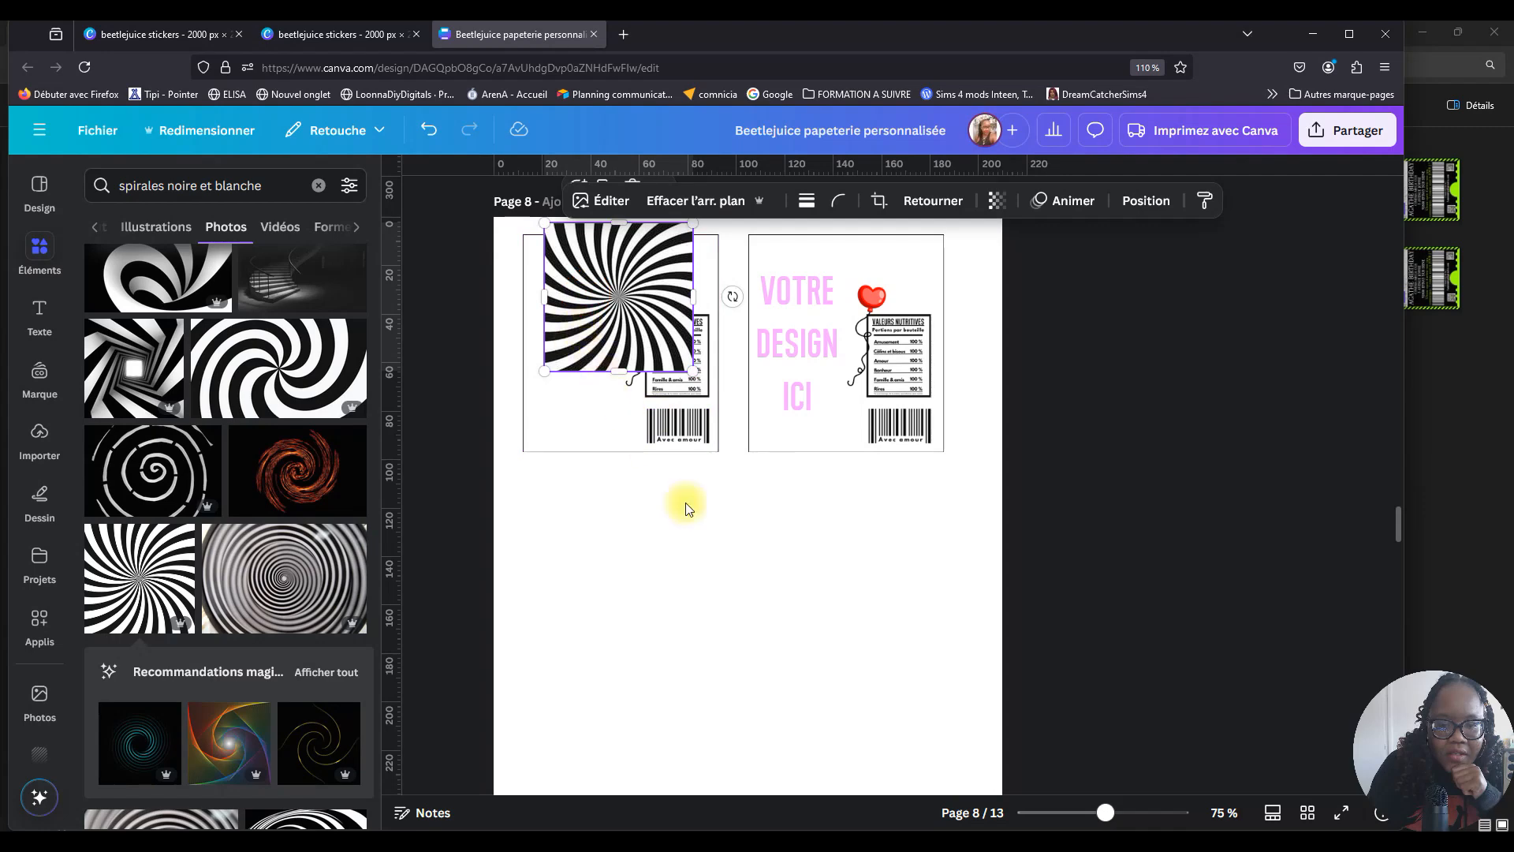
{"action": "left_click", "coordinate": [769, 619]}
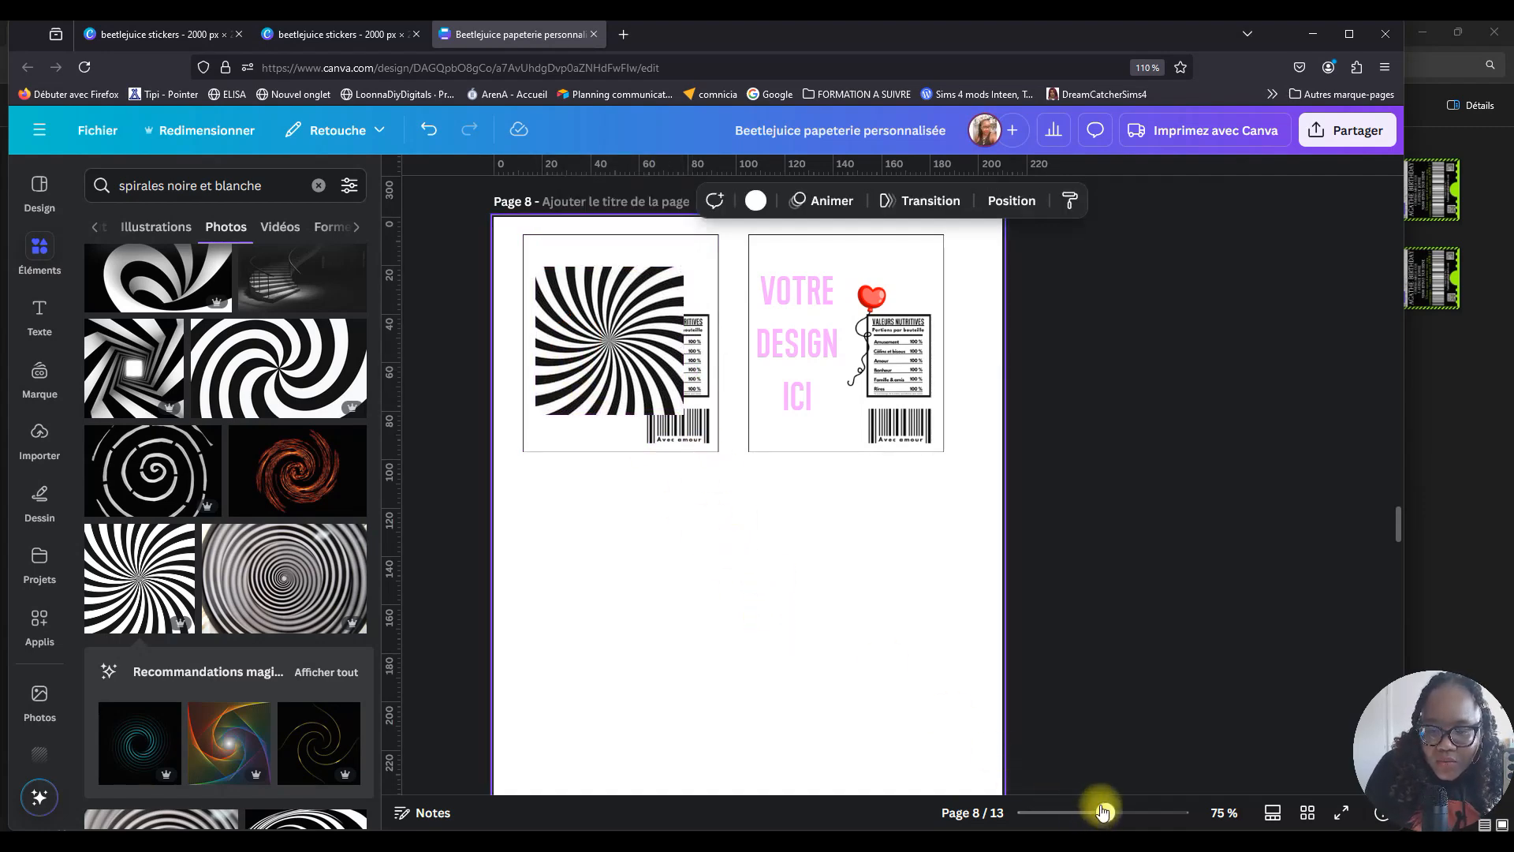
Align the spiral photo with the first label's upper edge and enlarge it to cover the label's full height and width.
{"action": "left_click_drag", "start_coordinate": [1102, 812], "coordinate": [1115, 812]}
{"action": "left_click", "coordinate": [596, 413]}
{"action": "left_click_drag", "start_coordinate": [595, 413], "coordinate": [587, 380]}
{"action": "left_click_drag", "start_coordinate": [556, 464], "coordinate": [583, 546]}
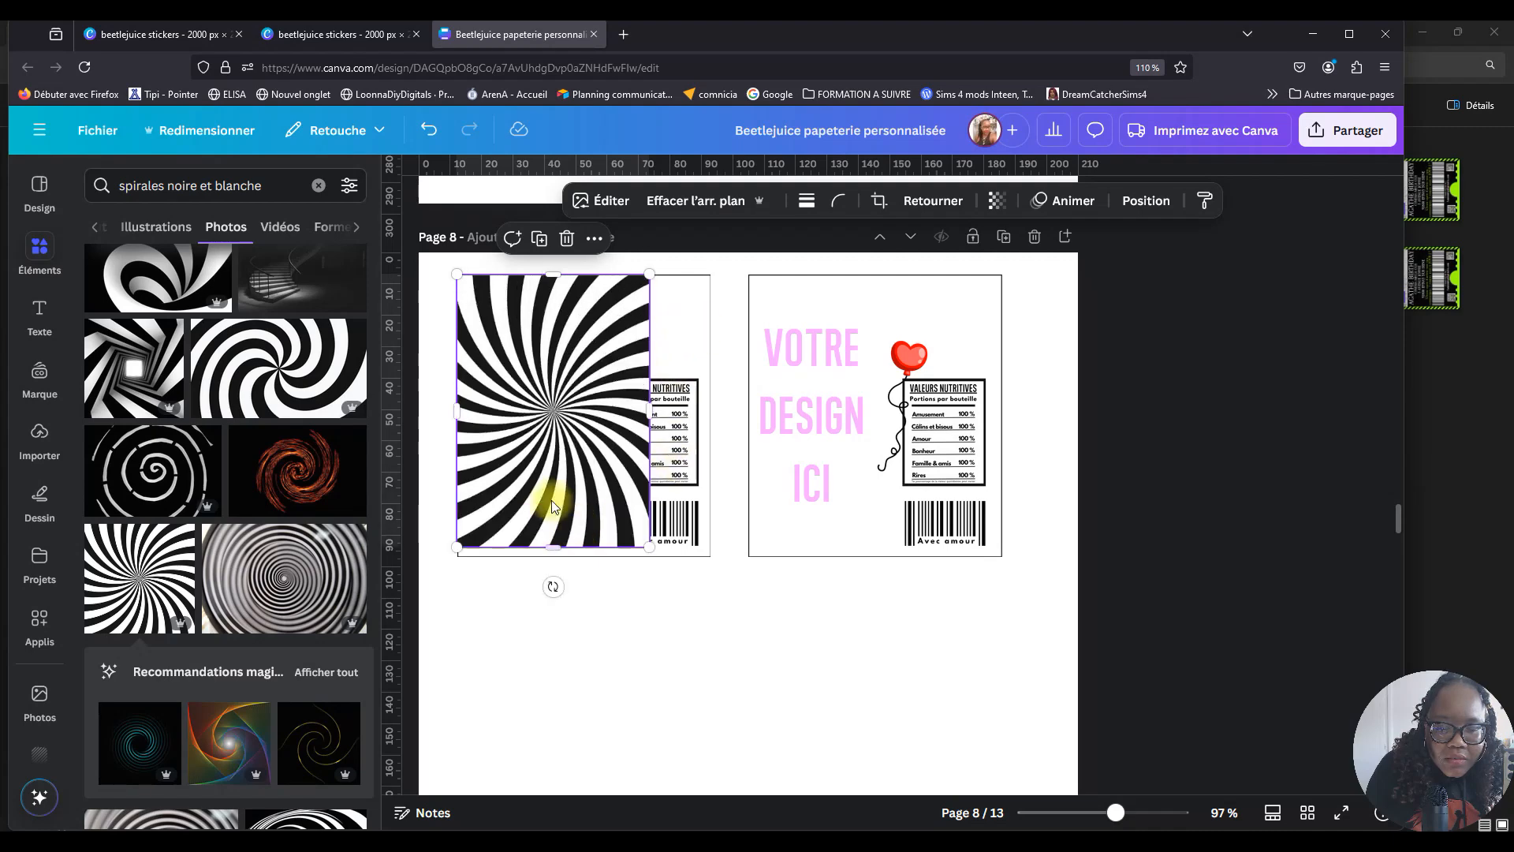
{"action": "left_click_drag", "start_coordinate": [552, 546], "coordinate": [554, 557]}
{"action": "left_click_drag", "start_coordinate": [651, 417], "coordinate": [759, 425]}
{"action": "mouse_move", "coordinate": [456, 415]}
{"action": "left_mouse_down"}
{"action": "mouse_move", "coordinate": [478, 416]}
{"action": "mouse_move", "coordinate": [433, 402]}
{"action": "mouse_move", "coordinate": [443, 410]}
{"action": "left_mouse_up"}
{"action": "left_click_drag", "start_coordinate": [558, 395], "coordinate": [538, 405]}
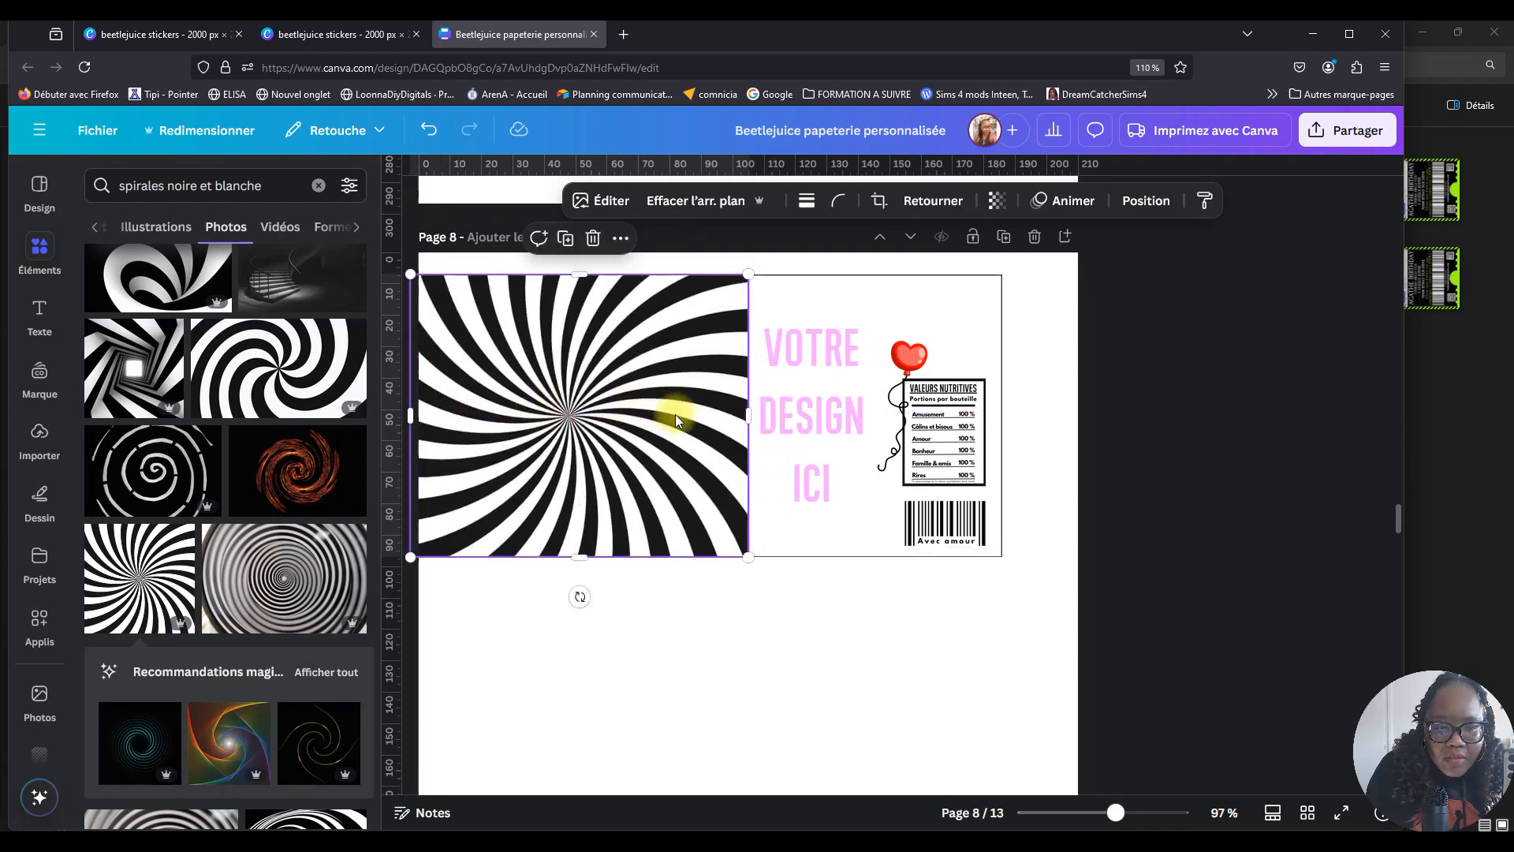
Trim the spiral photo's two vertical sides so they line up with the first label's outline.
{"action": "mouse_move", "coordinate": [747, 414]}
{"action": "left_mouse_down"}
{"action": "mouse_move", "coordinate": [693, 410]}
{"action": "mouse_move", "coordinate": [729, 418]}
{"action": "left_mouse_up"}
{"action": "left_click", "coordinate": [527, 612]}
{"action": "left_click", "coordinate": [488, 402]}
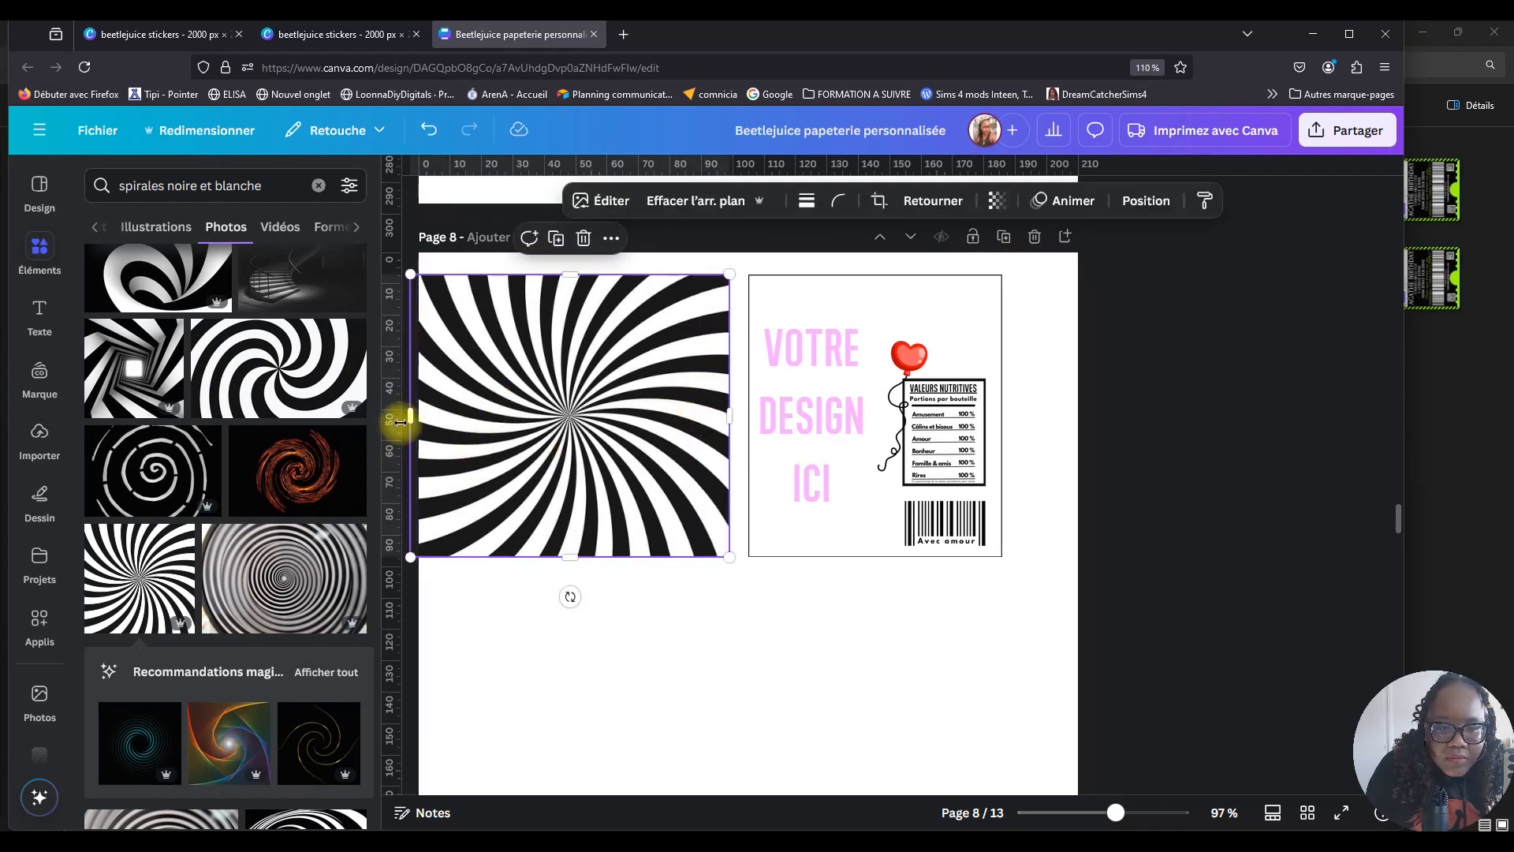
{"action": "left_click", "coordinate": [405, 186]}
{"action": "left_click_drag", "start_coordinate": [412, 419], "coordinate": [477, 414]}
{"action": "left_click_drag", "start_coordinate": [464, 412], "coordinate": [465, 413]}
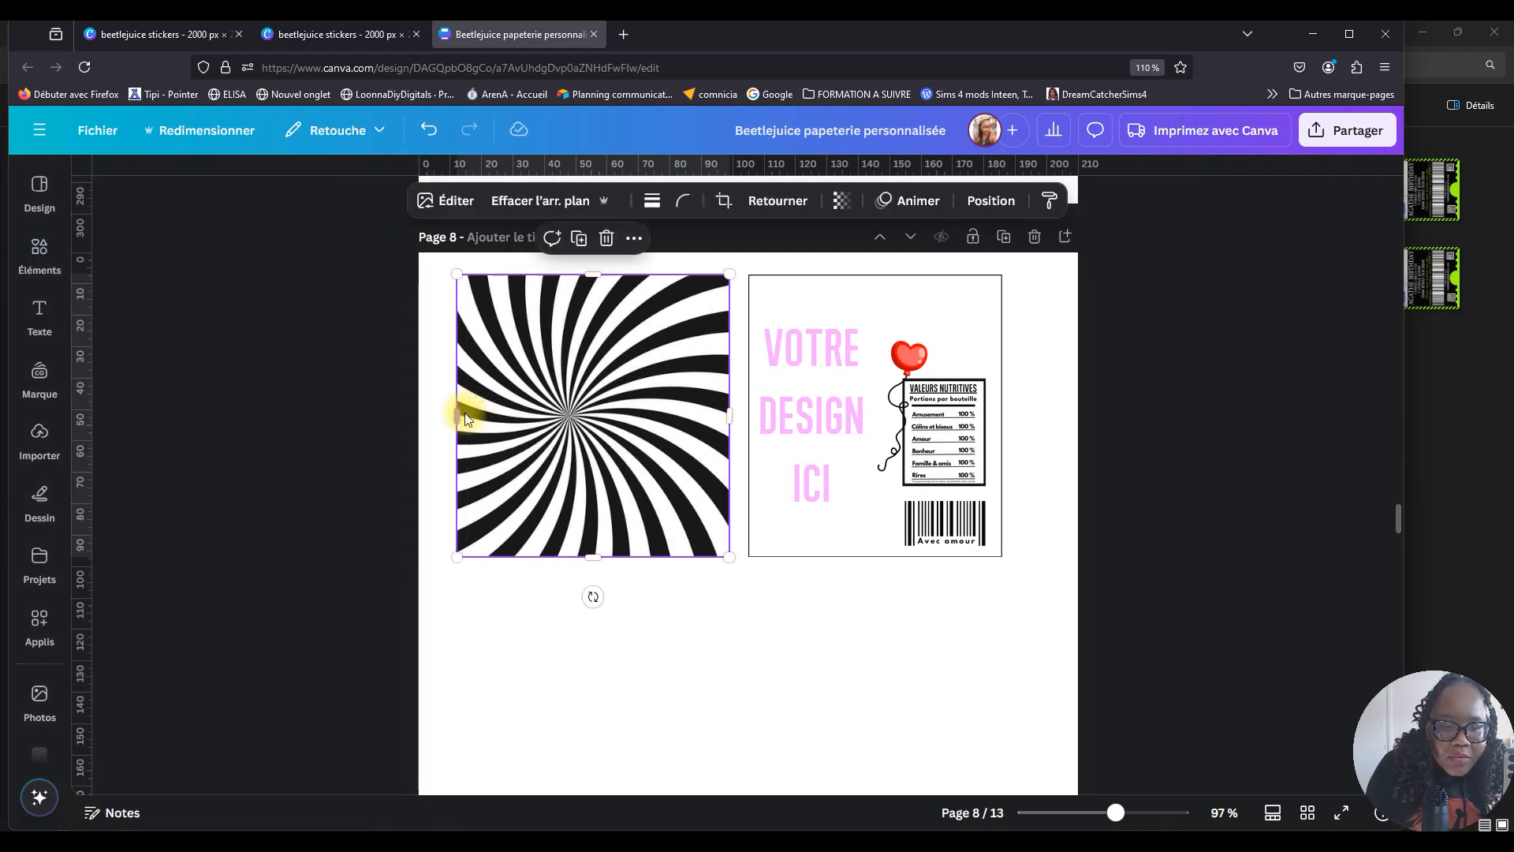
{"action": "left_click_drag", "start_coordinate": [732, 415], "coordinate": [710, 413]}
{"action": "left_click", "coordinate": [709, 640]}
{"action": "left_click_drag", "start_coordinate": [460, 413], "coordinate": [456, 414]}
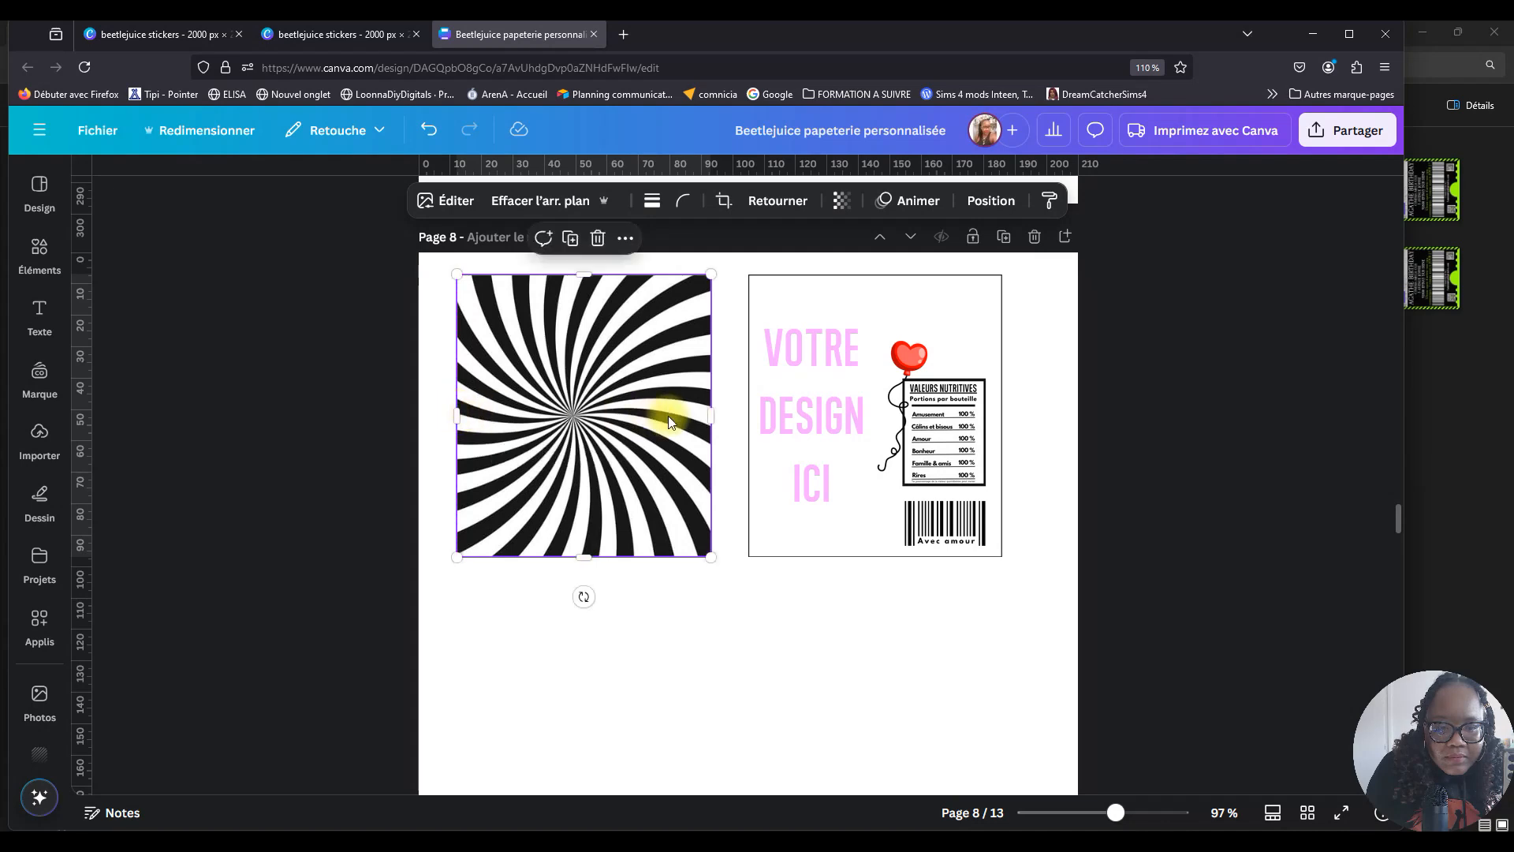
{"action": "left_click", "coordinate": [758, 647]}
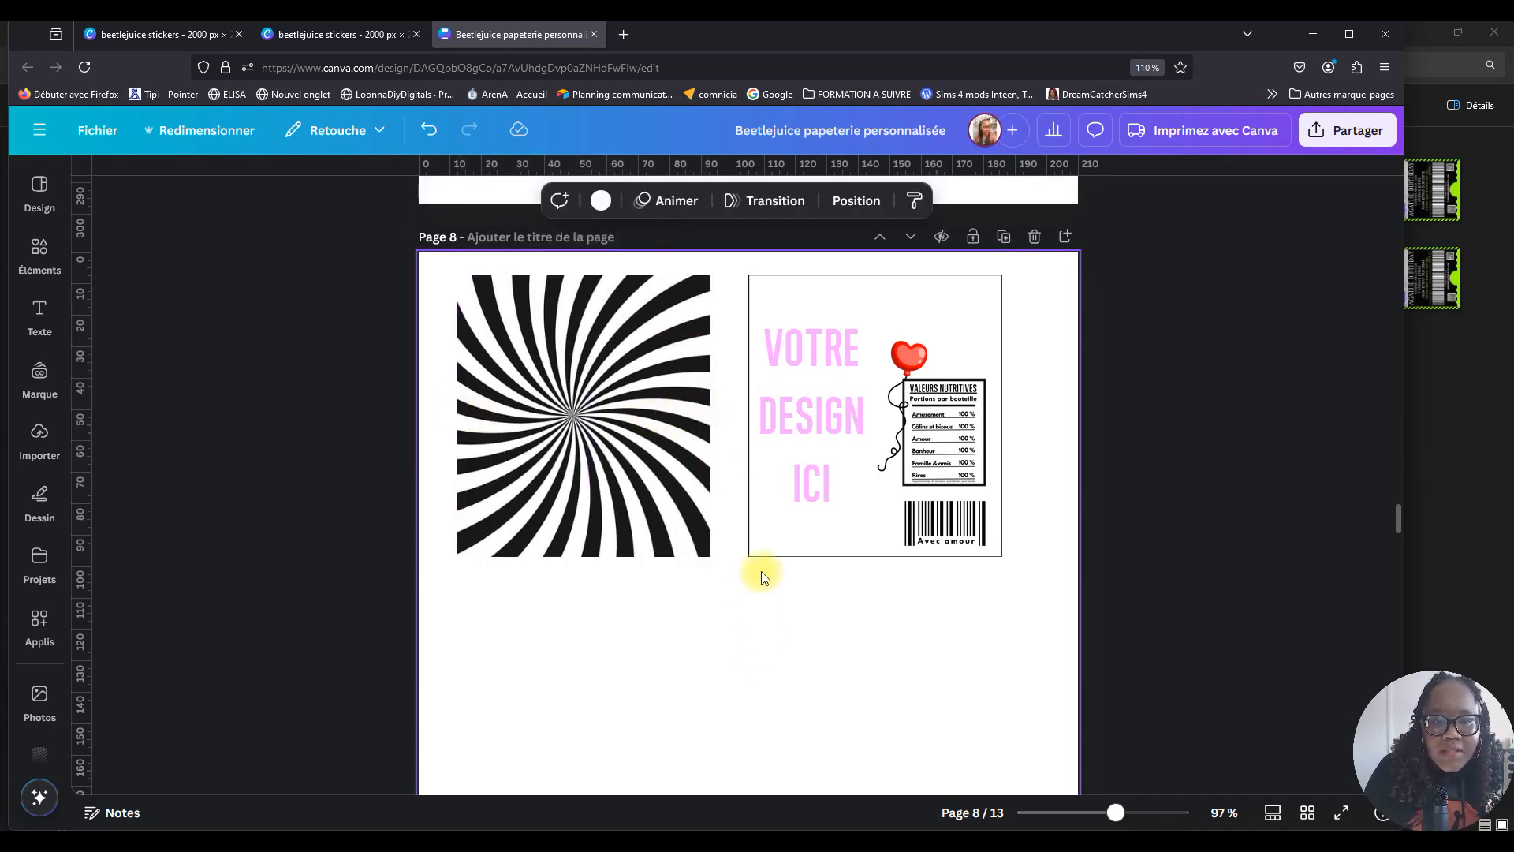
{"action": "left_click", "coordinate": [682, 485]}
{"action": "mouse_move", "coordinate": [710, 415]}
{"action": "left_mouse_down"}
{"action": "mouse_move", "coordinate": [693, 412]}
{"action": "mouse_move", "coordinate": [710, 406]}
{"action": "left_mouse_up"}
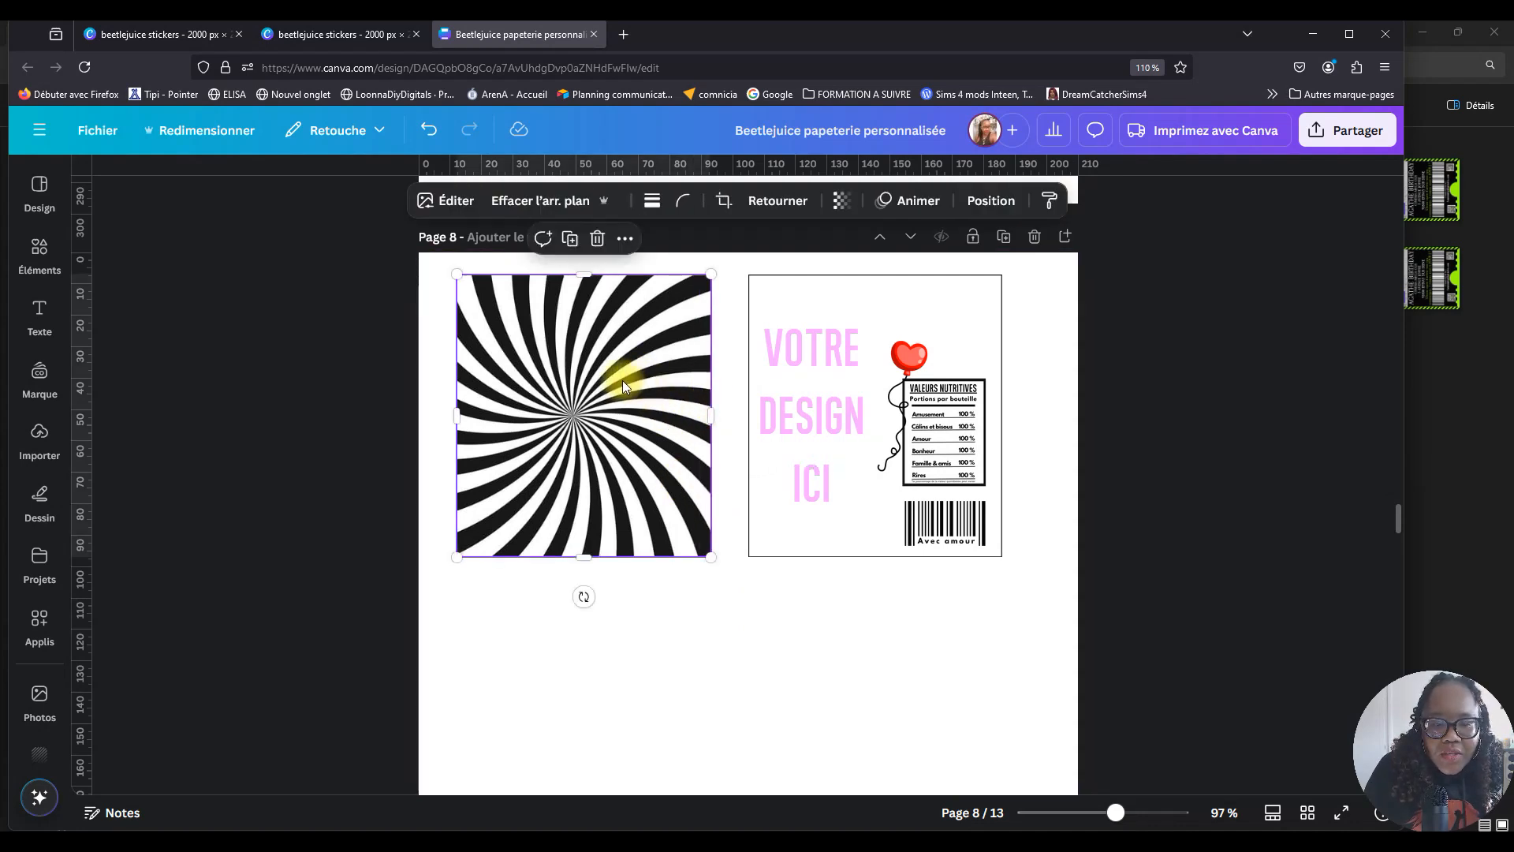
Send the spiral photo to the back, behind the first label's balloon, nutrition panel and barcode.
{"action": "right_click", "coordinate": [605, 381]}
{"action": "left_click", "coordinate": [569, 359]}
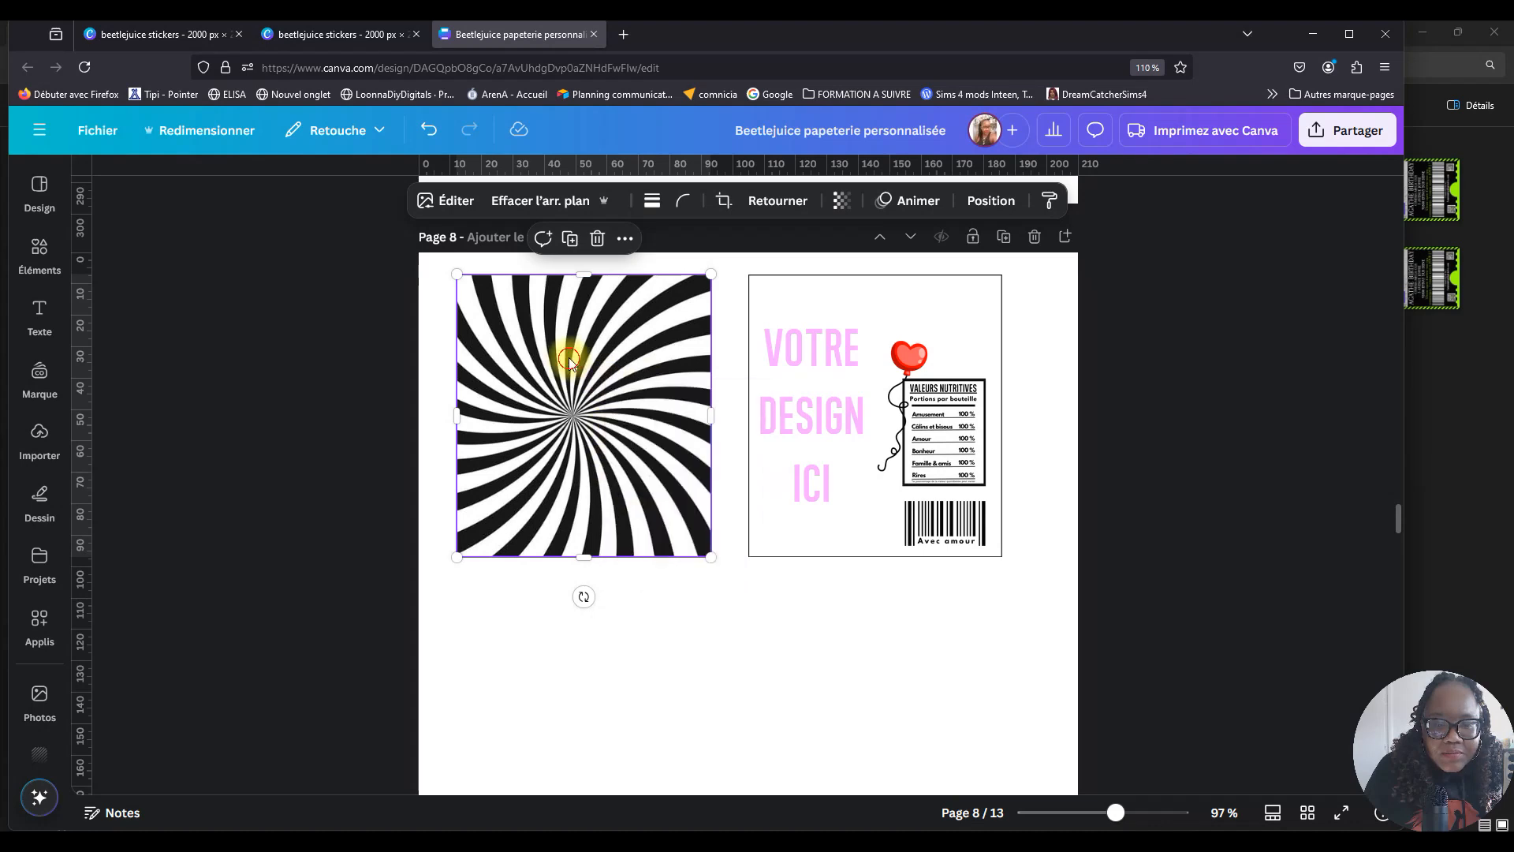
{"action": "right_click", "coordinate": [565, 359]}
{"action": "mouse_move", "coordinate": [652, 462]}
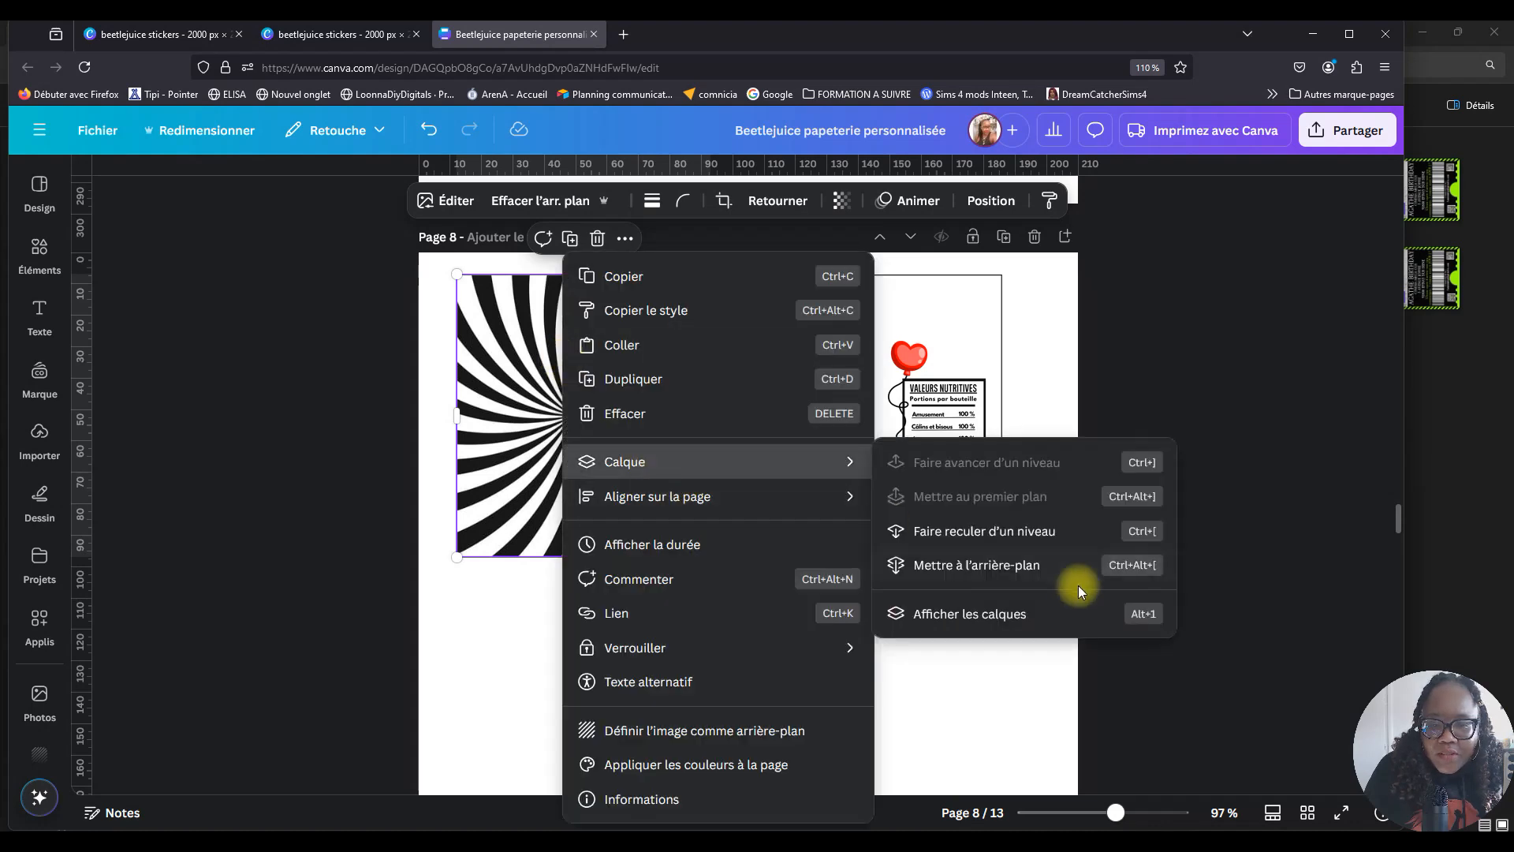
{"action": "left_click", "coordinate": [1043, 566]}
{"action": "left_click", "coordinate": [705, 611]}
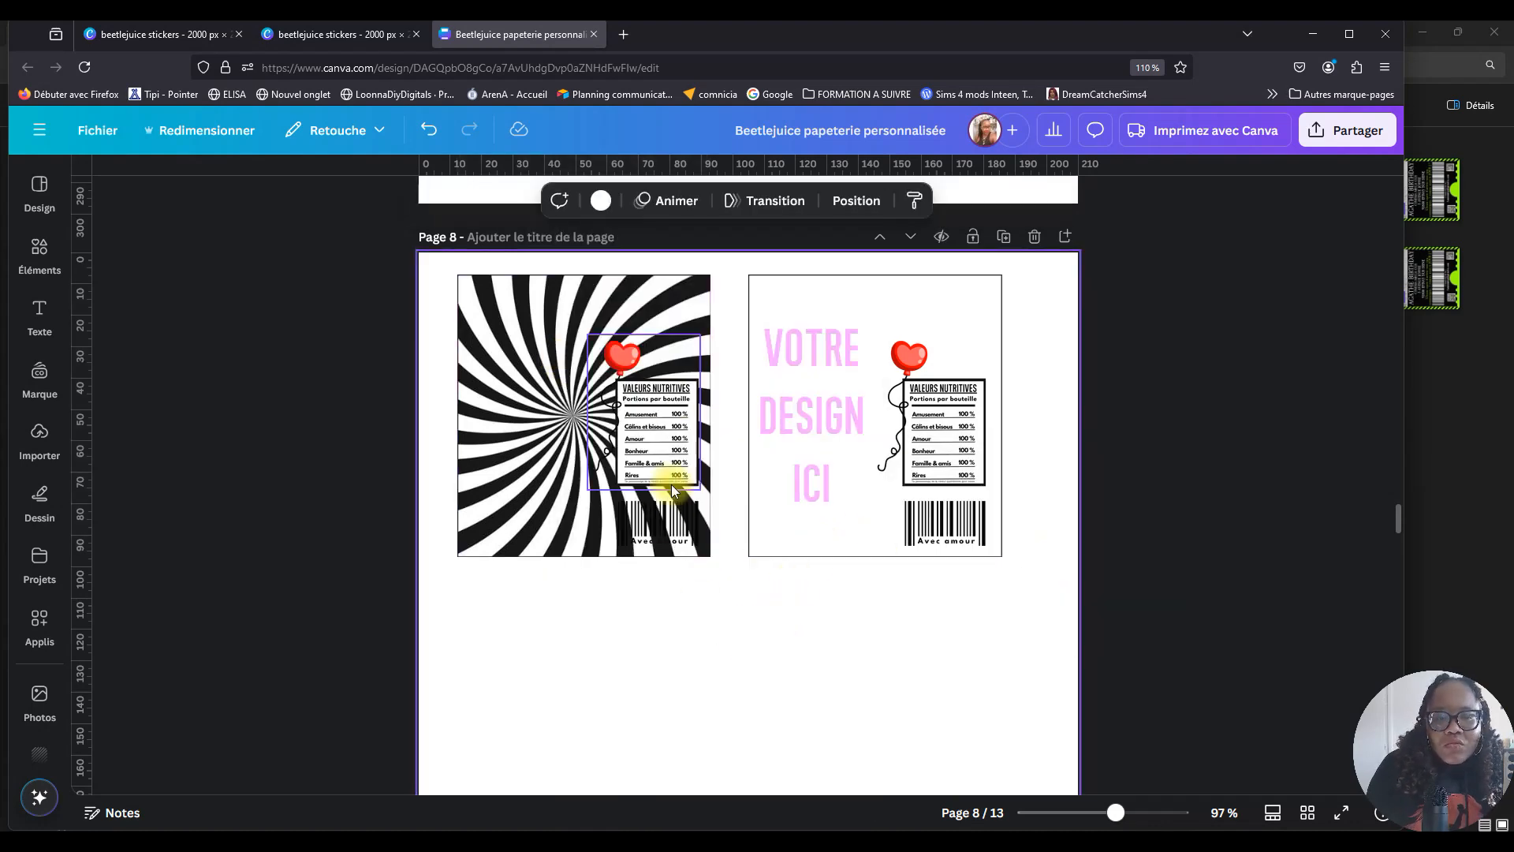
Apply the Blush duotone effect to the barcode on the first label.
{"action": "left_click", "coordinate": [651, 534]}
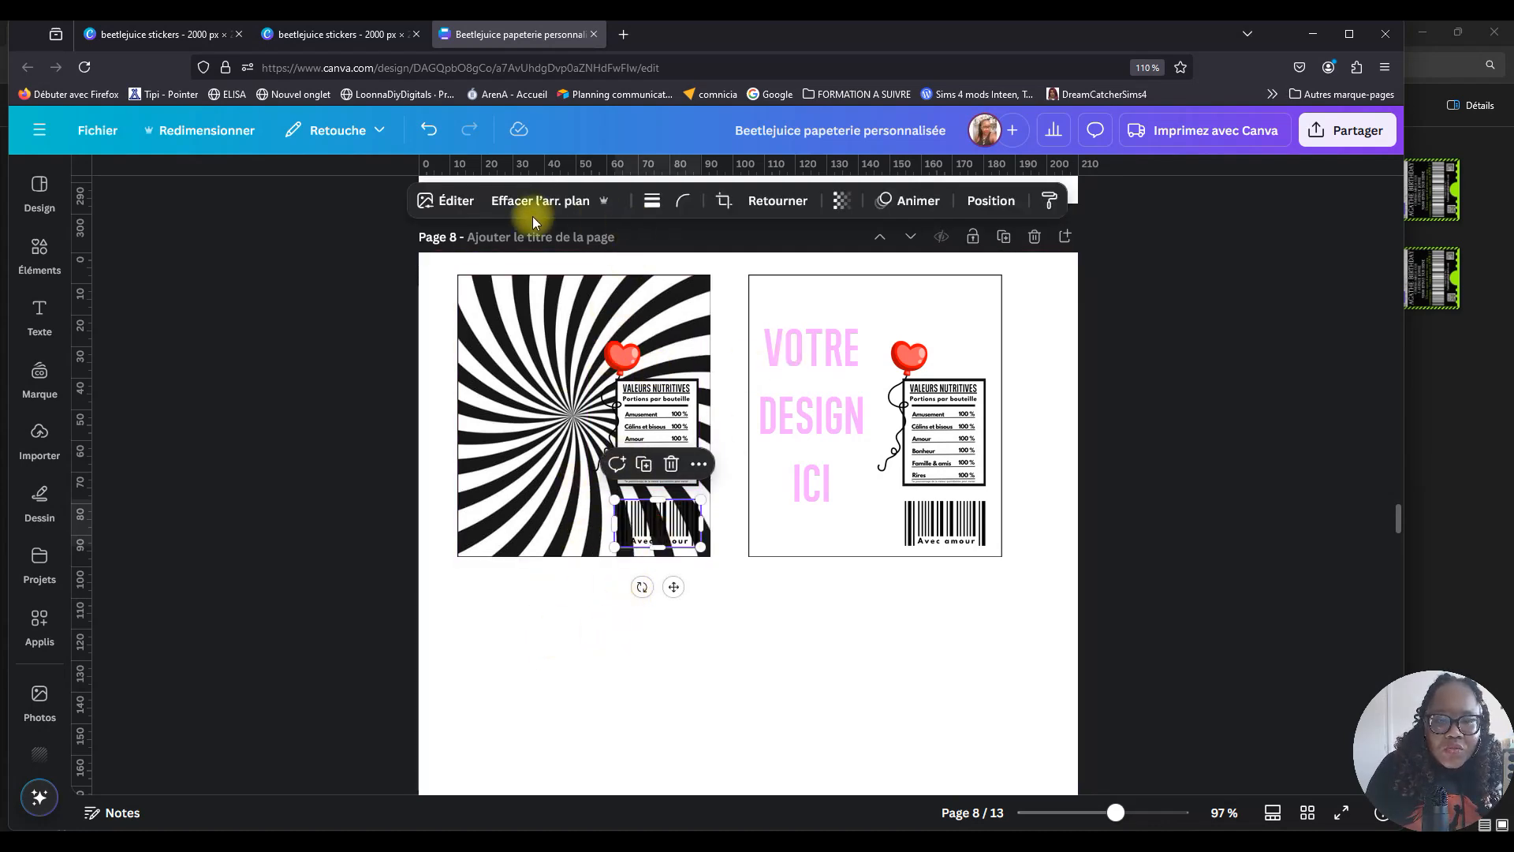
{"action": "left_click", "coordinate": [442, 201]}
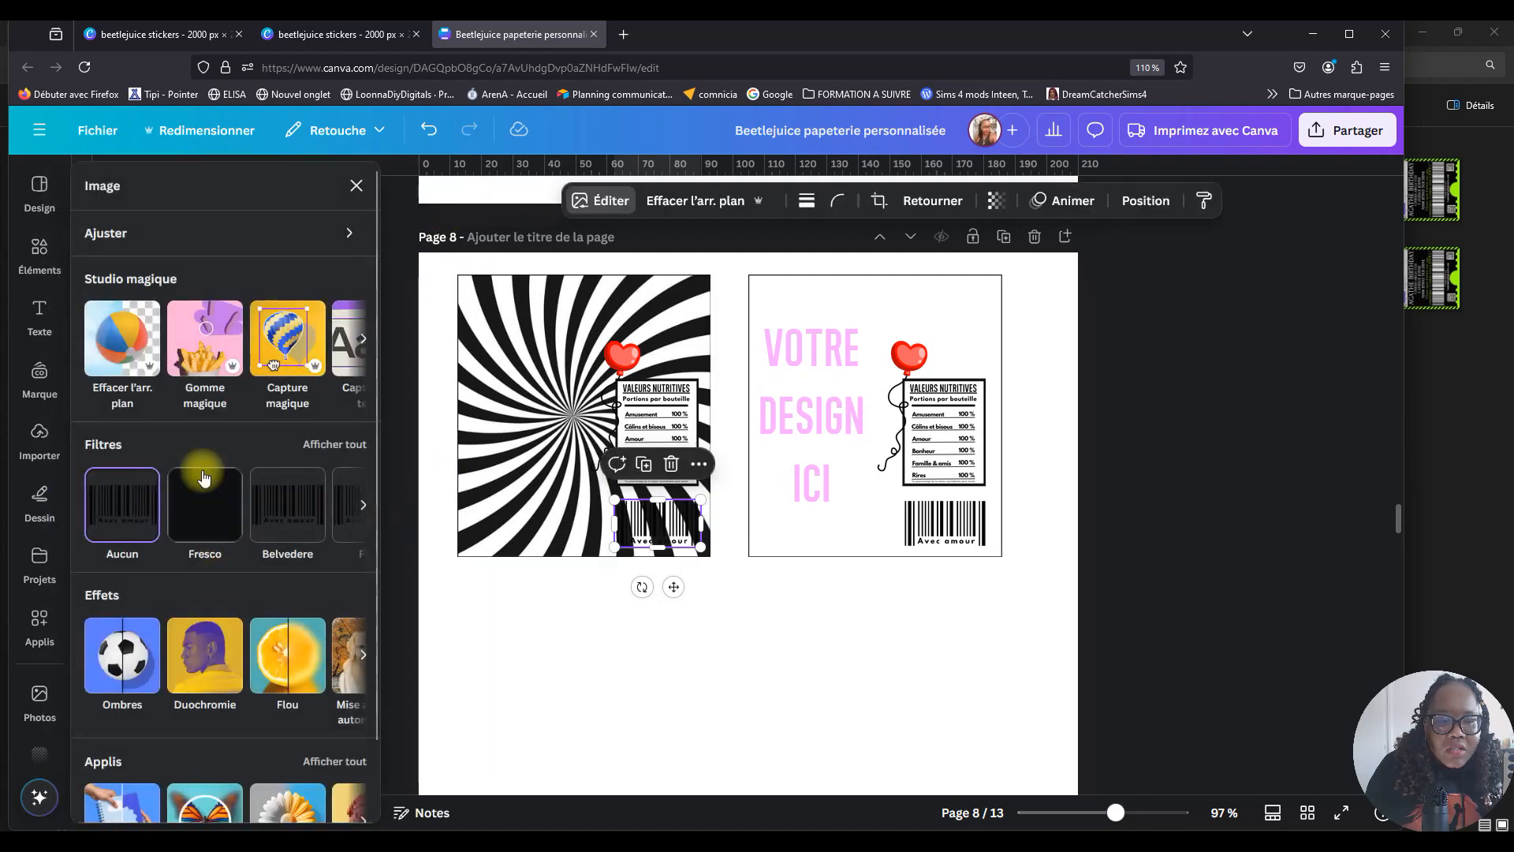
{"action": "left_click", "coordinate": [205, 654]}
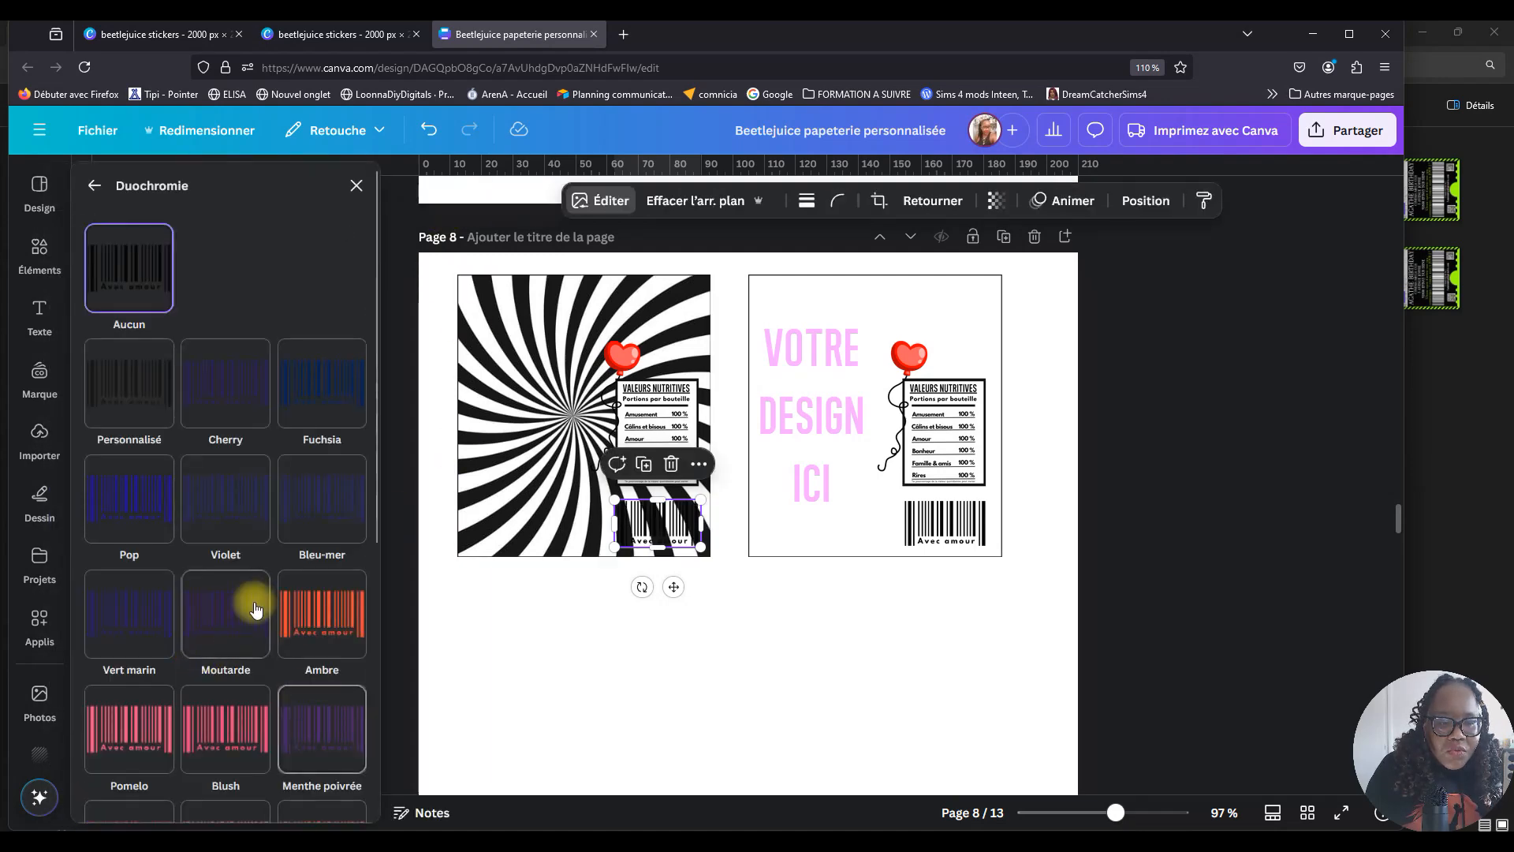
{"action": "scroll", "coordinate": [237, 583], "scroll_direction": "down", "scroll_amount": 2}
{"action": "left_click", "coordinate": [241, 562]}
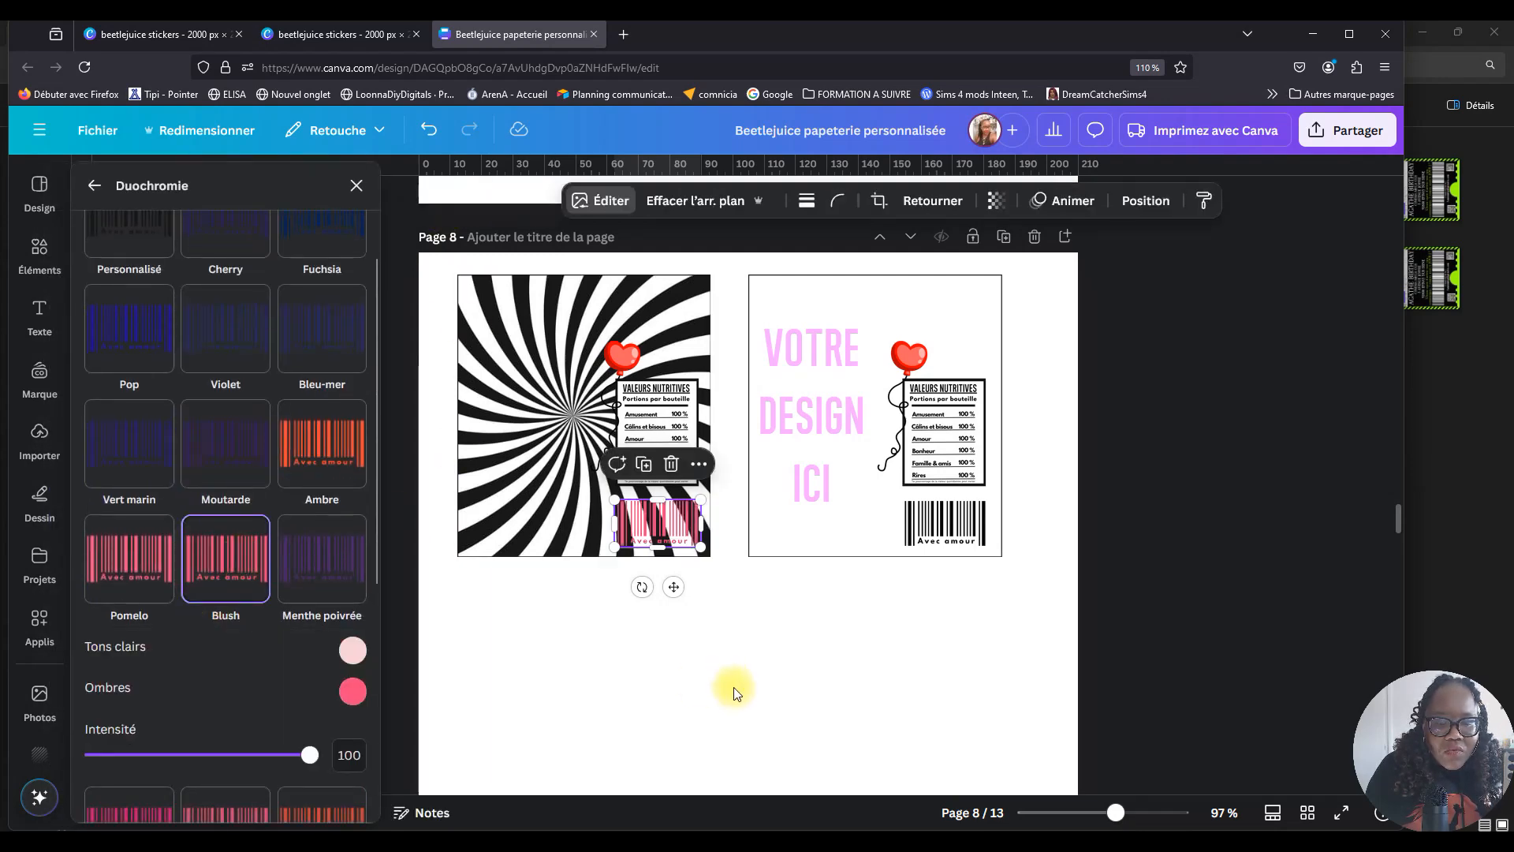
{"action": "left_click", "coordinate": [777, 712]}
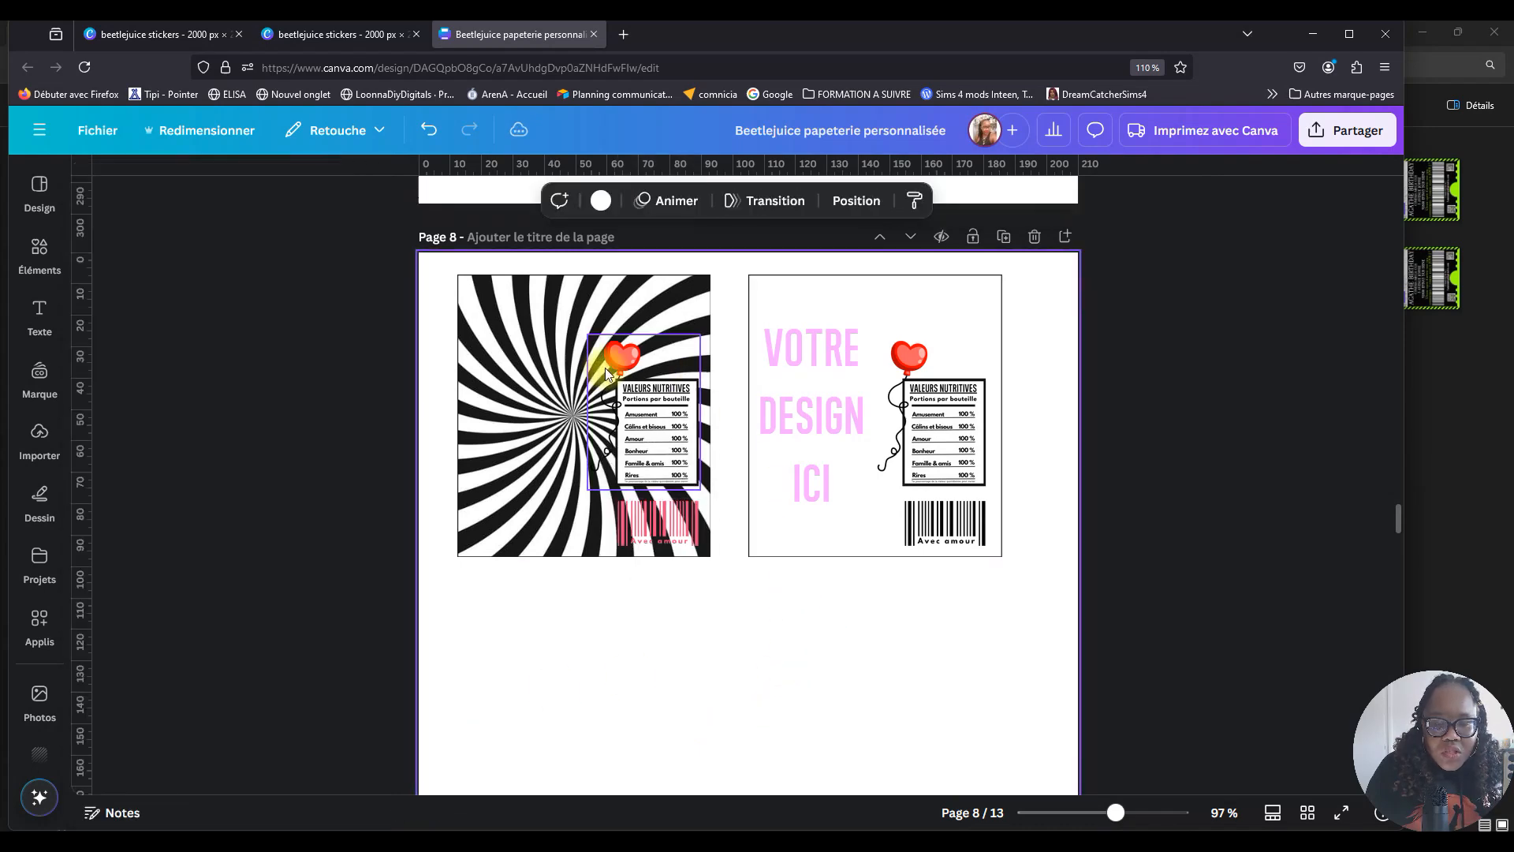
Ungroup the lowest Champomy label on page 7 so its elements can be selected individually.
{"action": "scroll", "coordinate": [762, 570], "scroll_direction": "up", "scroll_amount": 2}
{"action": "scroll", "coordinate": [653, 370], "scroll_direction": "up", "scroll_amount": 3}
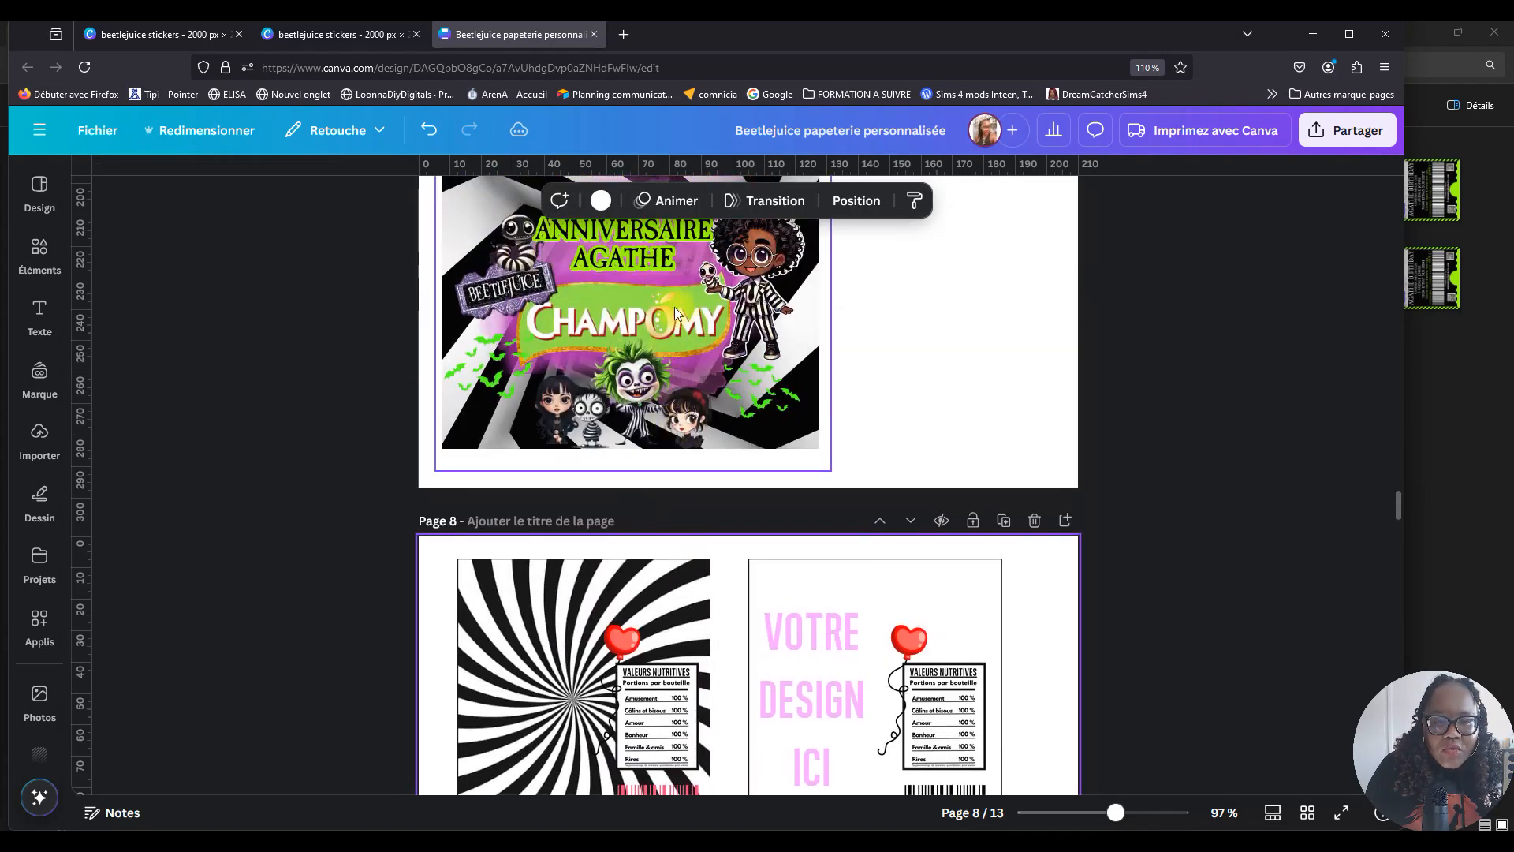
{"action": "left_click", "coordinate": [784, 288]}
{"action": "scroll", "coordinate": [789, 291], "scroll_direction": "up", "scroll_amount": 1}
{"action": "scroll", "coordinate": [794, 313], "scroll_direction": "up", "scroll_amount": 1}
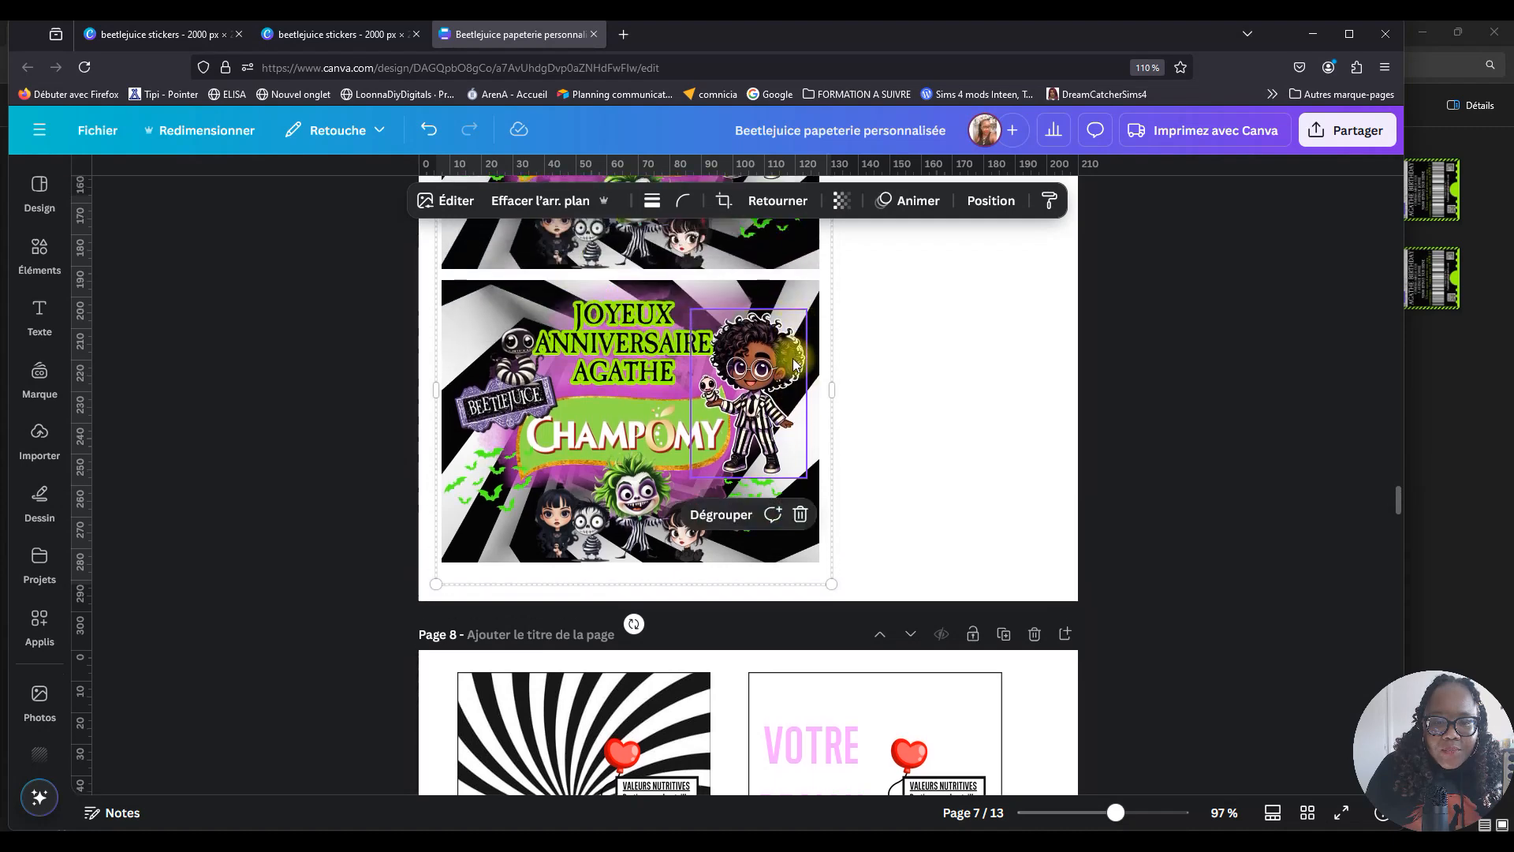
{"action": "left_click", "coordinate": [731, 516]}
{"action": "left_click", "coordinate": [959, 396]}
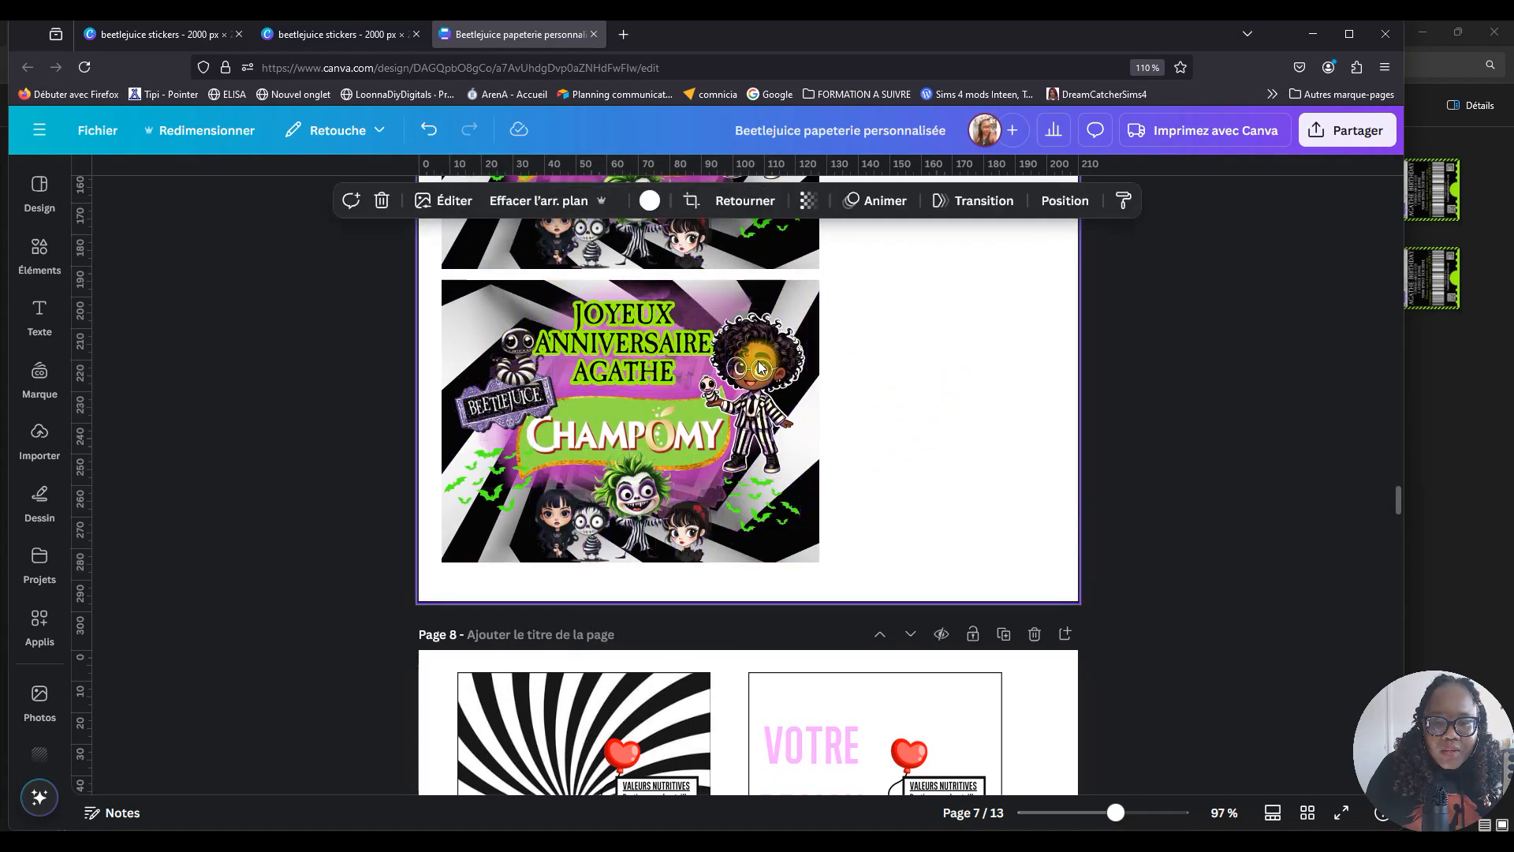
{"action": "left_click", "coordinate": [937, 382]}
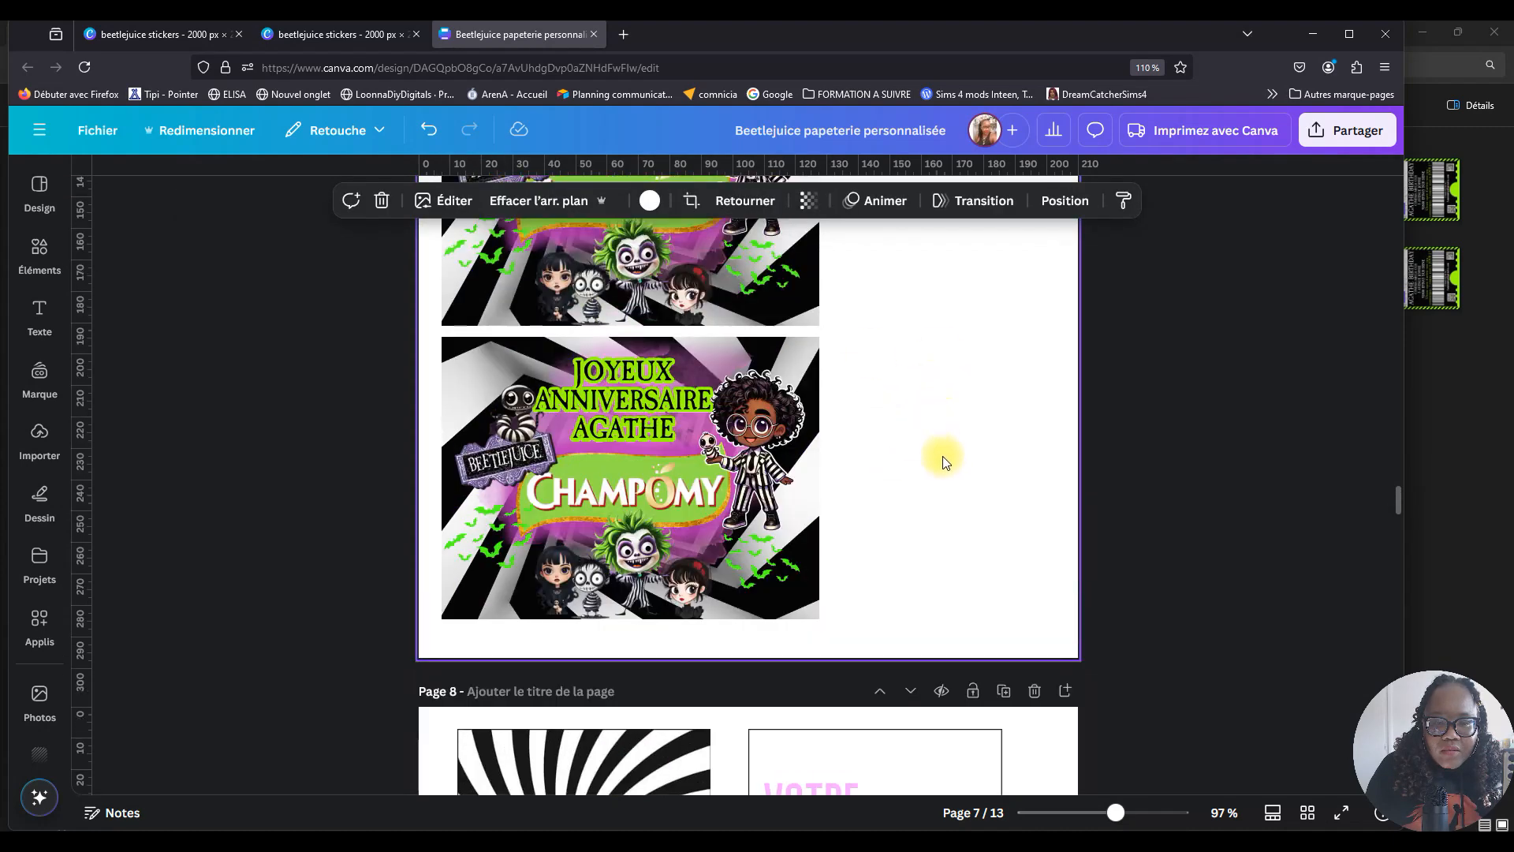
Duplicate the curly-haired character from page 7's lowest Champomy label and place the copy on page 8's first label.
{"action": "scroll", "coordinate": [942, 450], "scroll_direction": "down", "scroll_amount": 3}
{"action": "left_click", "coordinate": [754, 282]}
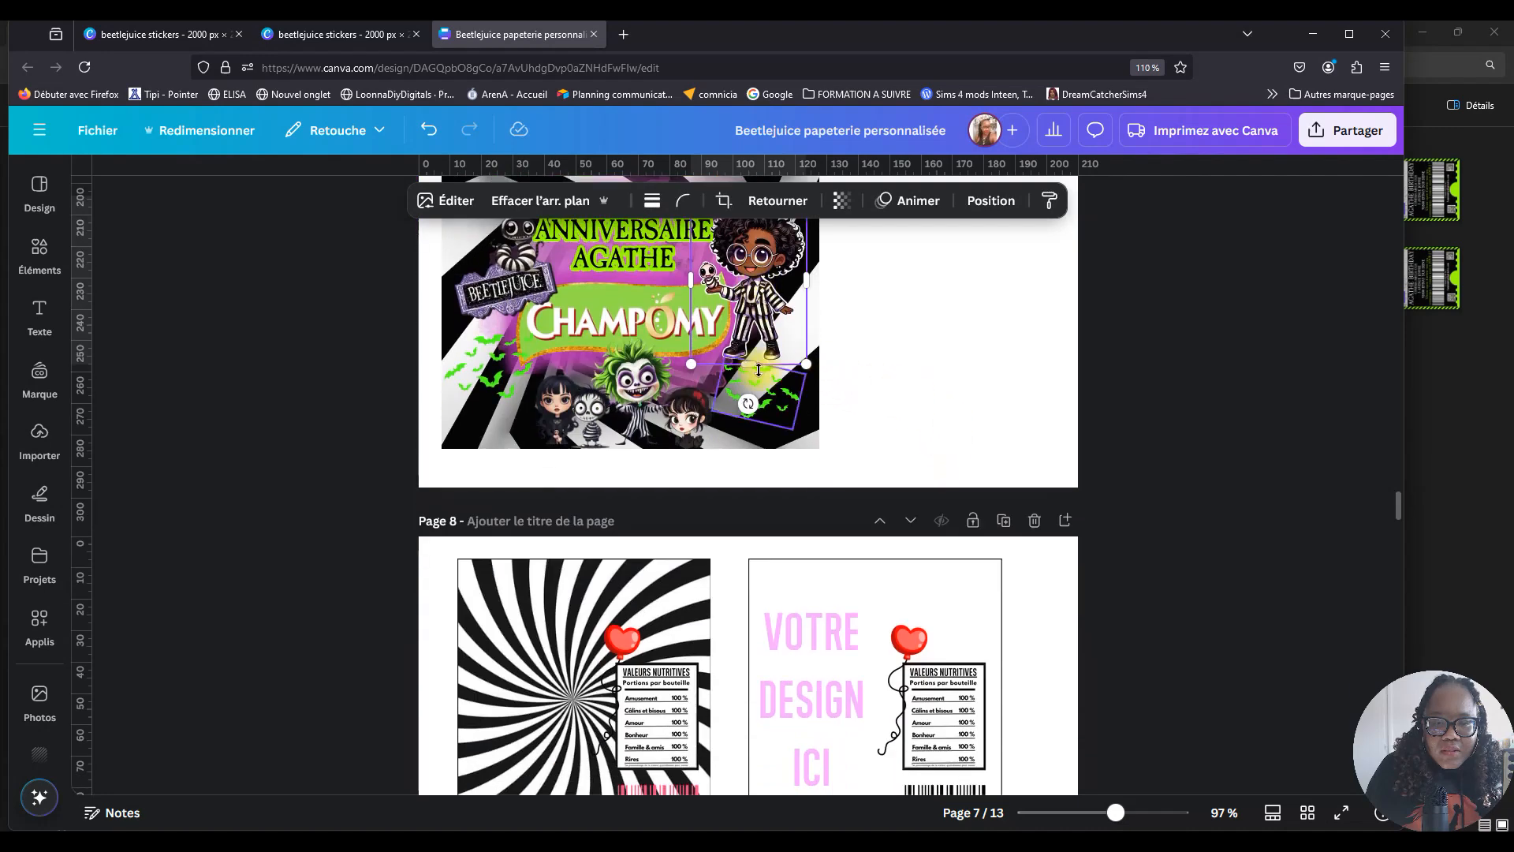
{"action": "scroll", "coordinate": [760, 372], "scroll_direction": "up", "scroll_amount": 1}
{"action": "right_click", "coordinate": [757, 322]}
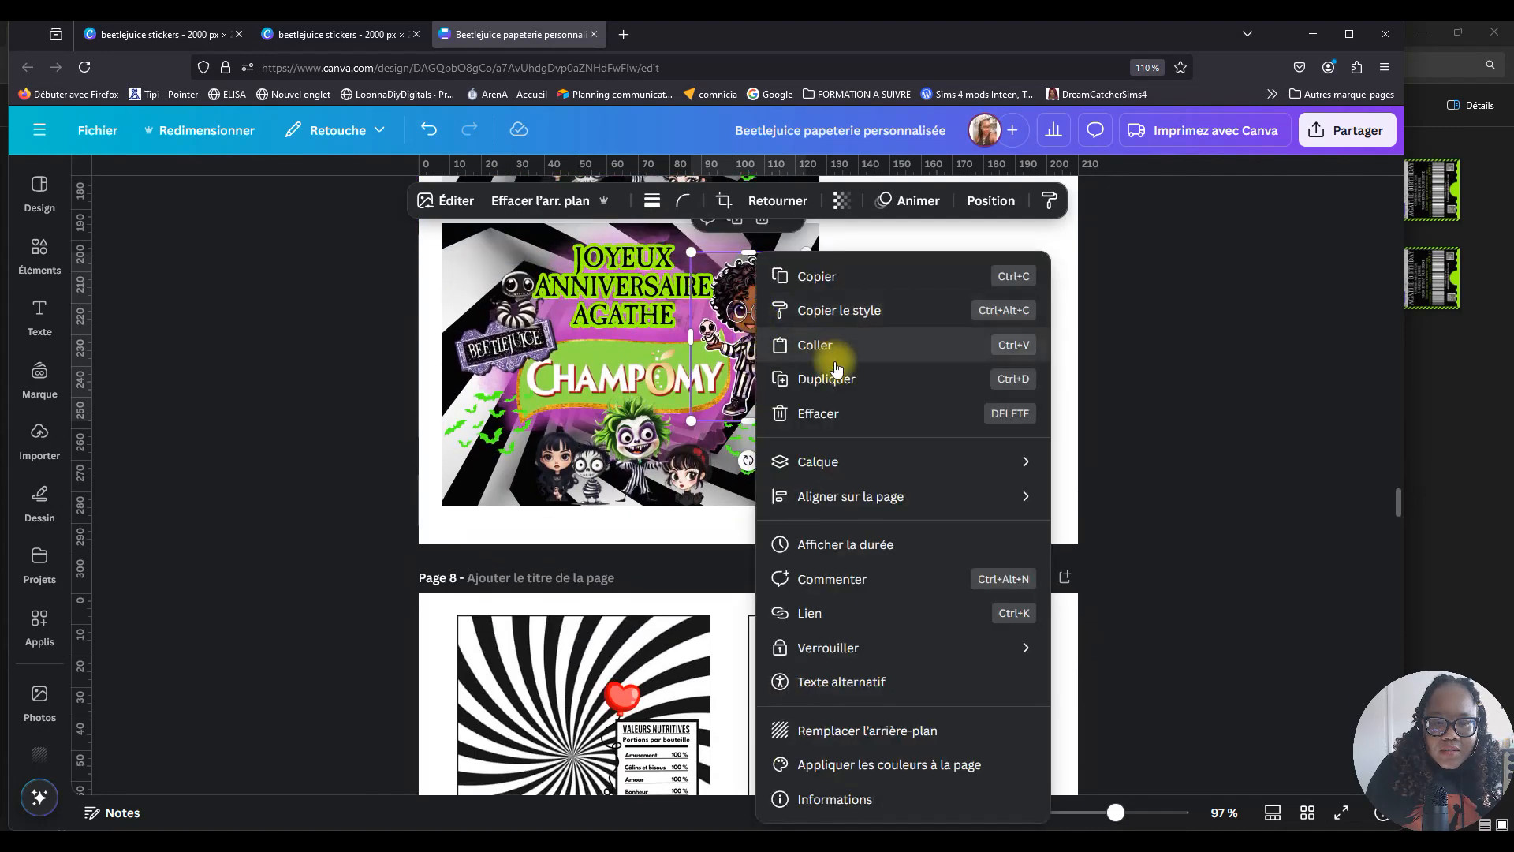
{"action": "left_click", "coordinate": [826, 378]}
{"action": "left_click_drag", "start_coordinate": [797, 361], "coordinate": [578, 716]}
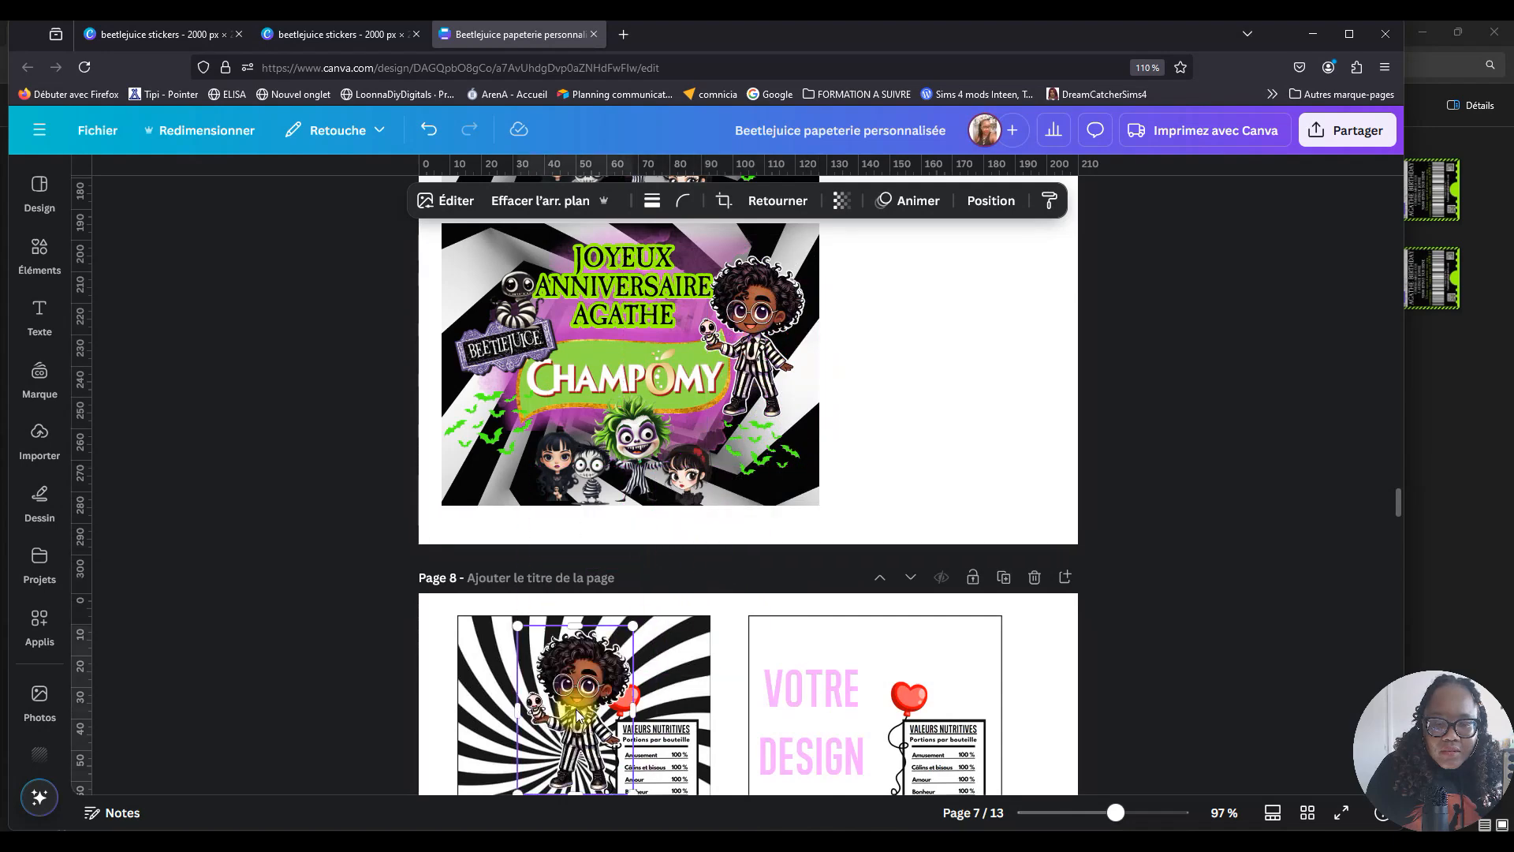
{"action": "scroll", "coordinate": [594, 623], "scroll_direction": "down", "scroll_amount": 3}
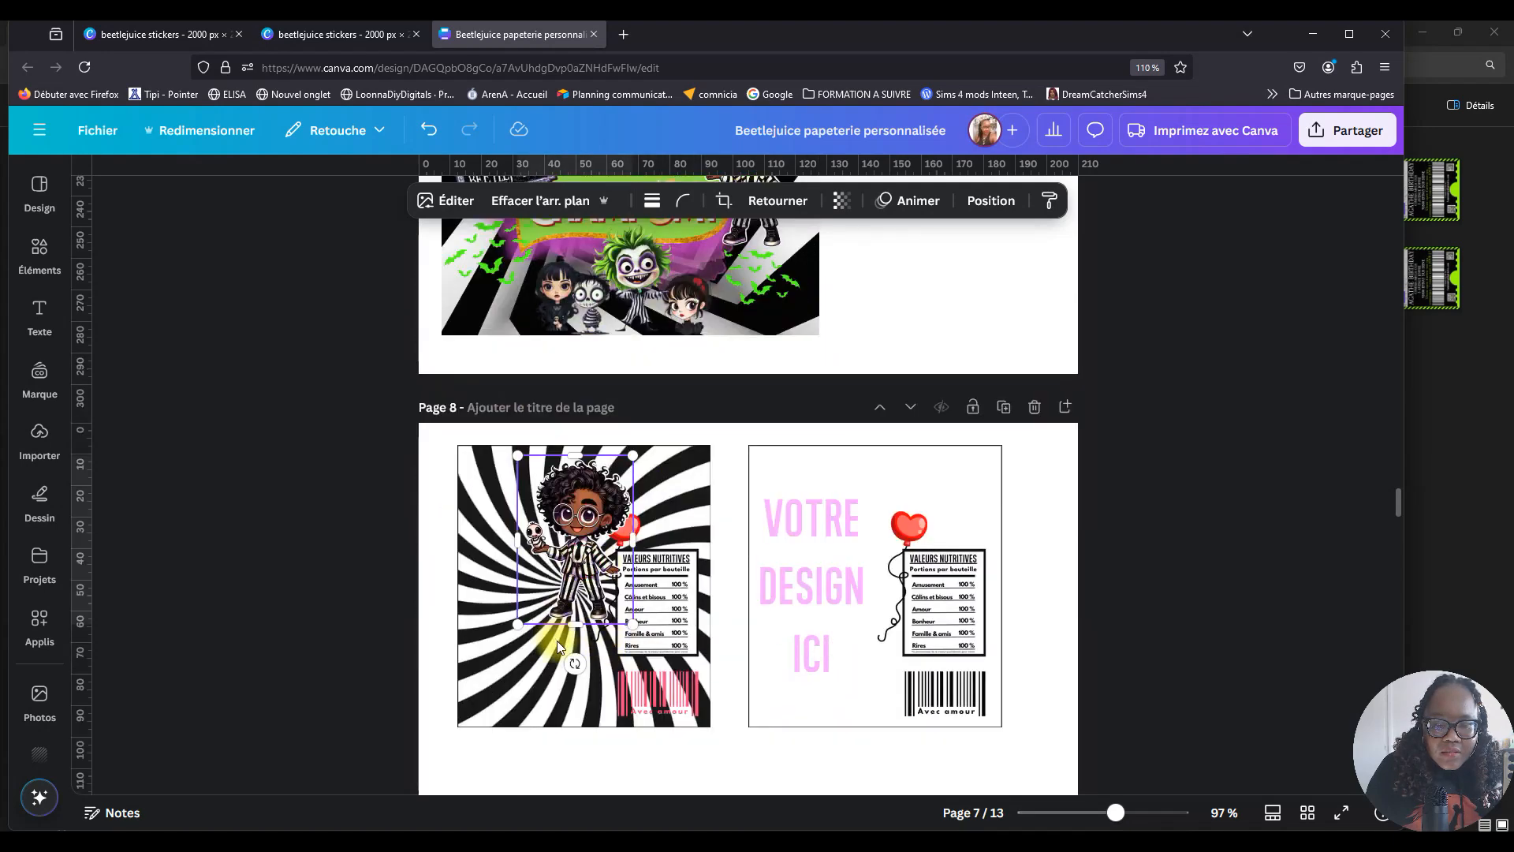
{"action": "left_click", "coordinate": [580, 625], "text": "shift"}
{"action": "left_click_drag", "start_coordinate": [599, 576], "coordinate": [561, 612]}
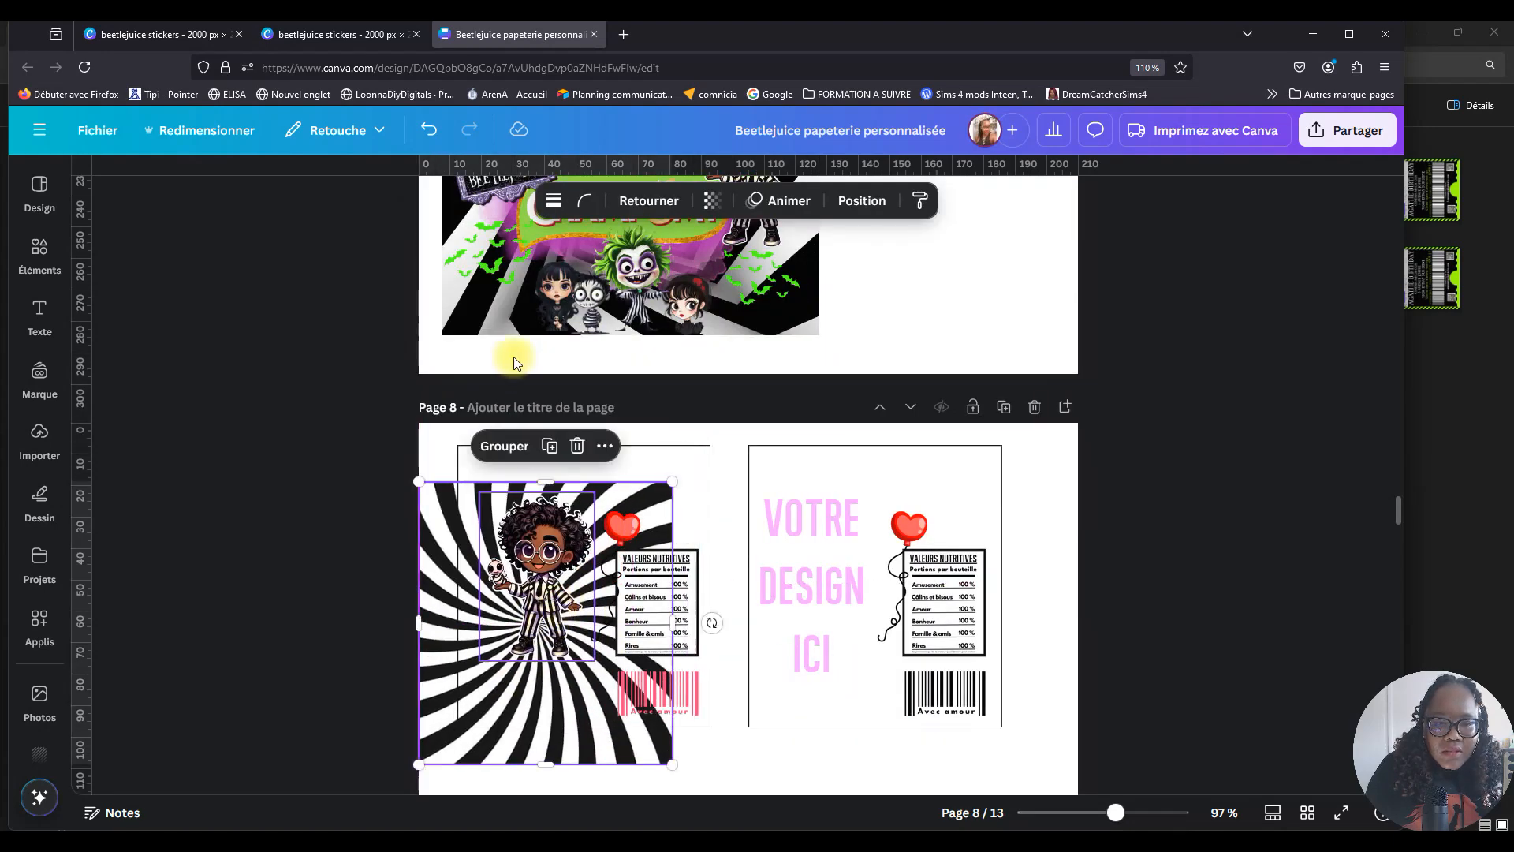
{"action": "left_click", "coordinate": [430, 130]}
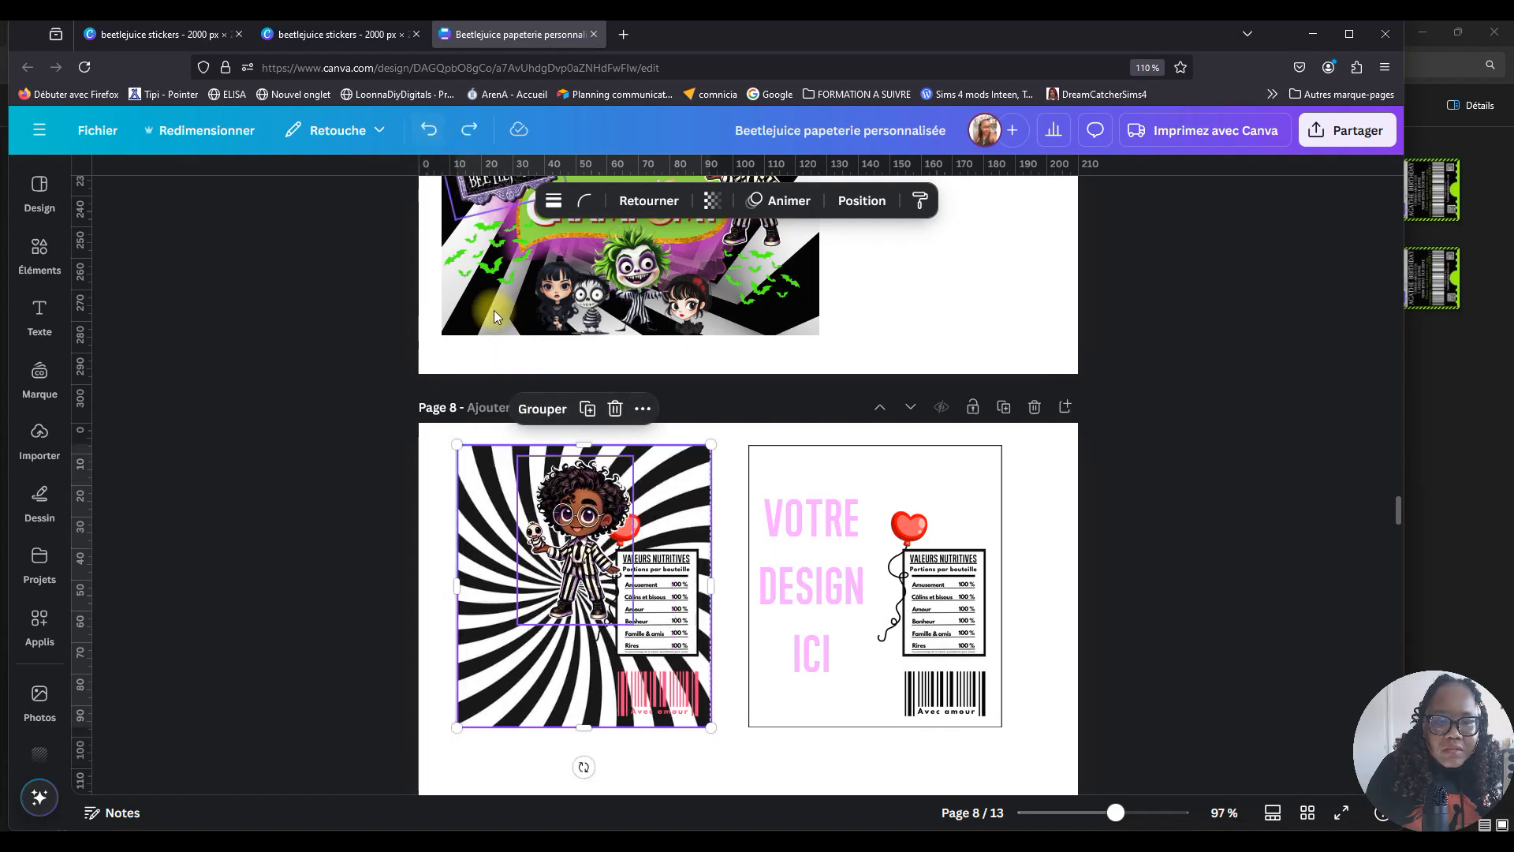
Enlarge the curly-haired character and stand it on the spiral label's lower edge, beside the nutrition panel and barcode.
{"action": "left_click", "coordinate": [627, 767]}
{"action": "left_click_drag", "start_coordinate": [571, 509], "coordinate": [552, 602]}
{"action": "left_click_drag", "start_coordinate": [502, 555], "coordinate": [463, 497]}
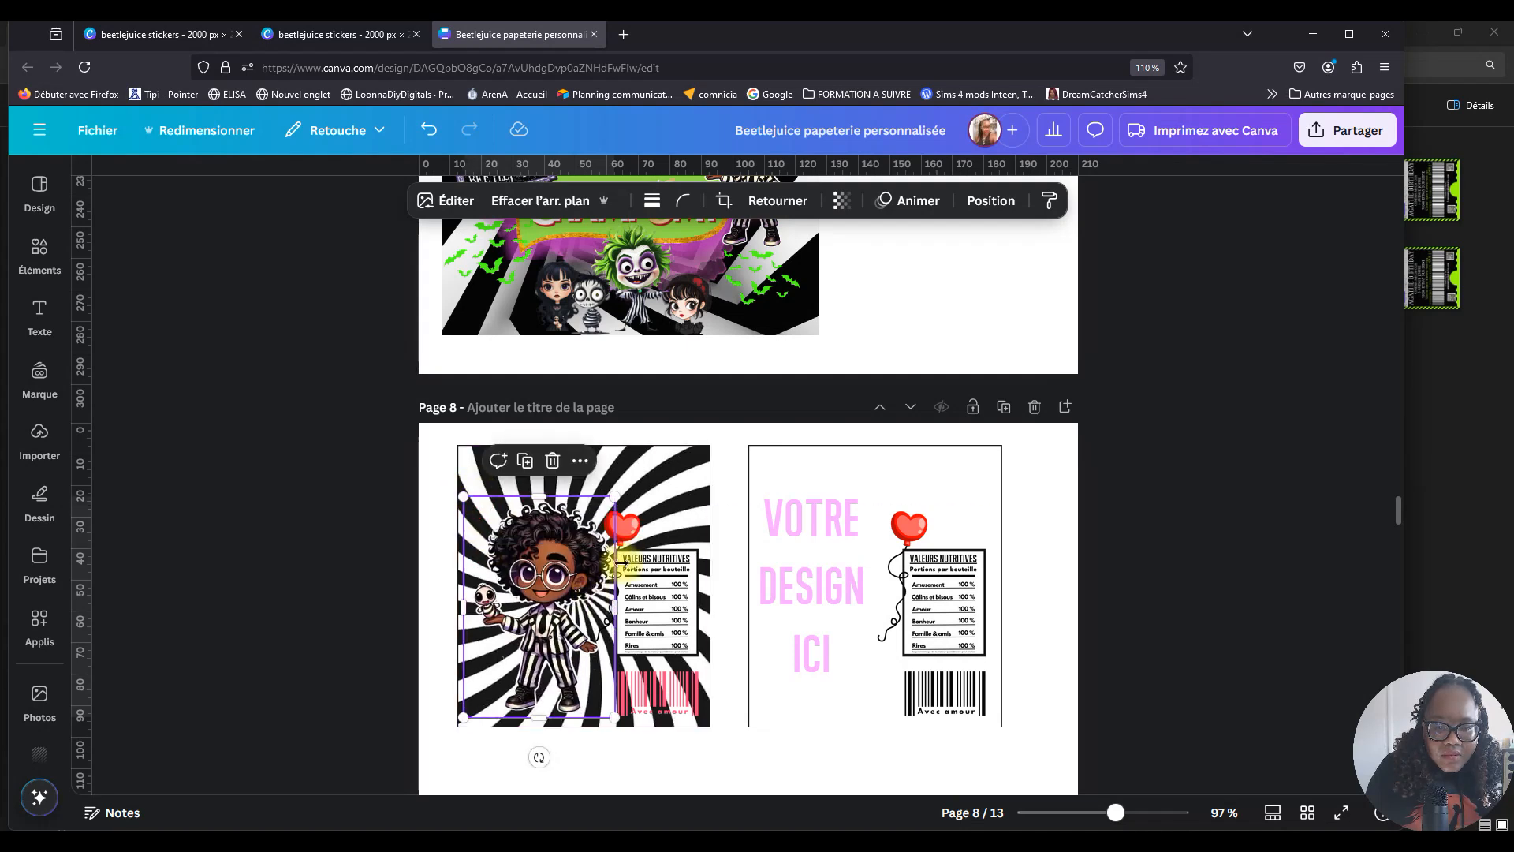
{"action": "mouse_move", "coordinate": [607, 502]}
{"action": "left_mouse_down"}
{"action": "mouse_move", "coordinate": [600, 517]}
{"action": "mouse_move", "coordinate": [610, 507]}
{"action": "left_mouse_up"}
{"action": "left_click_drag", "start_coordinate": [563, 612], "coordinate": [568, 619]}
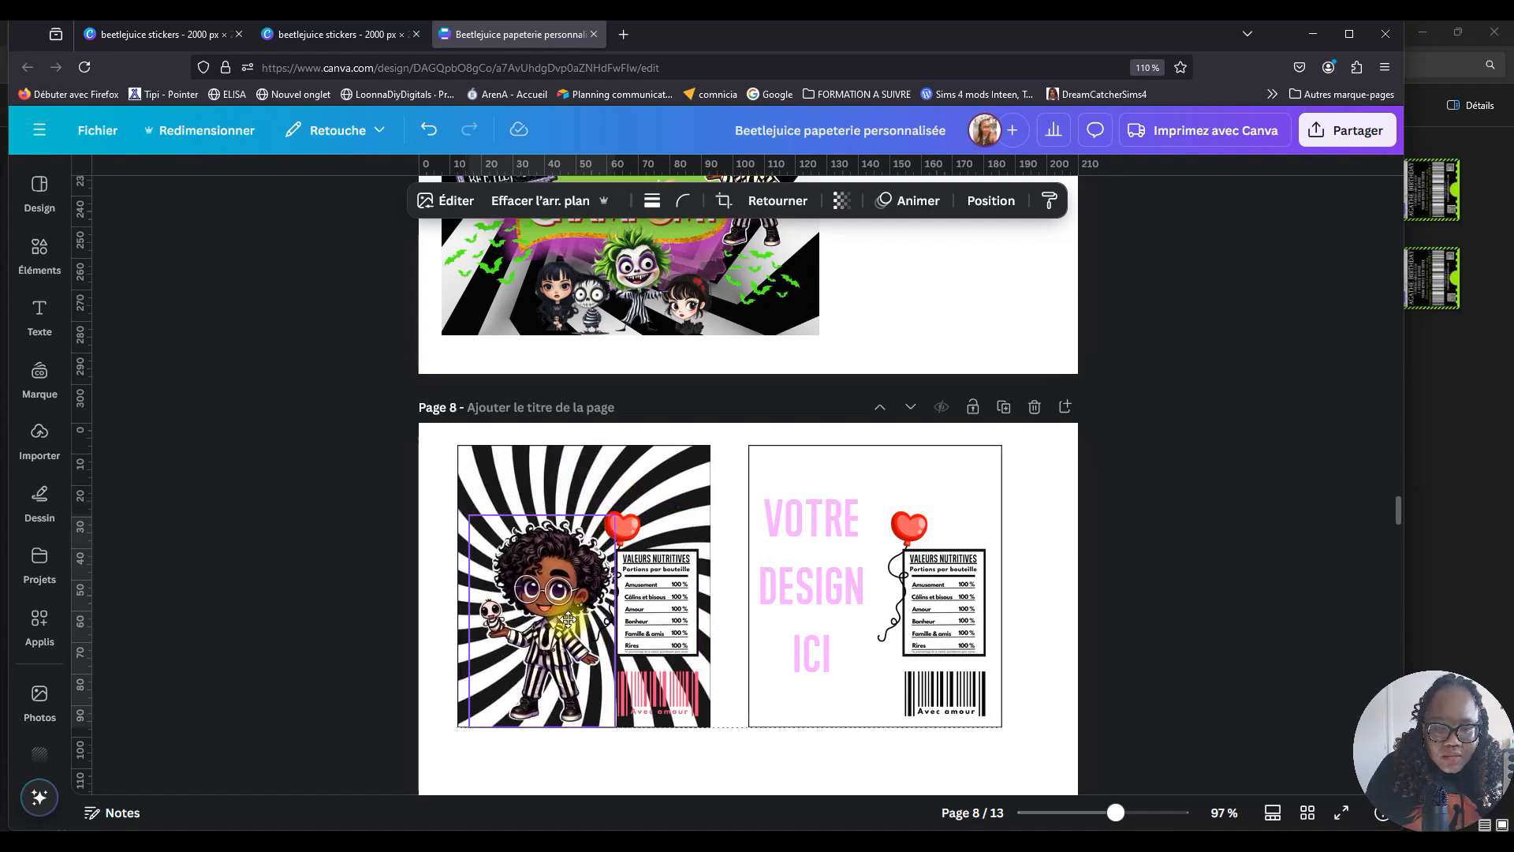
{"action": "left_click", "coordinate": [1033, 521]}
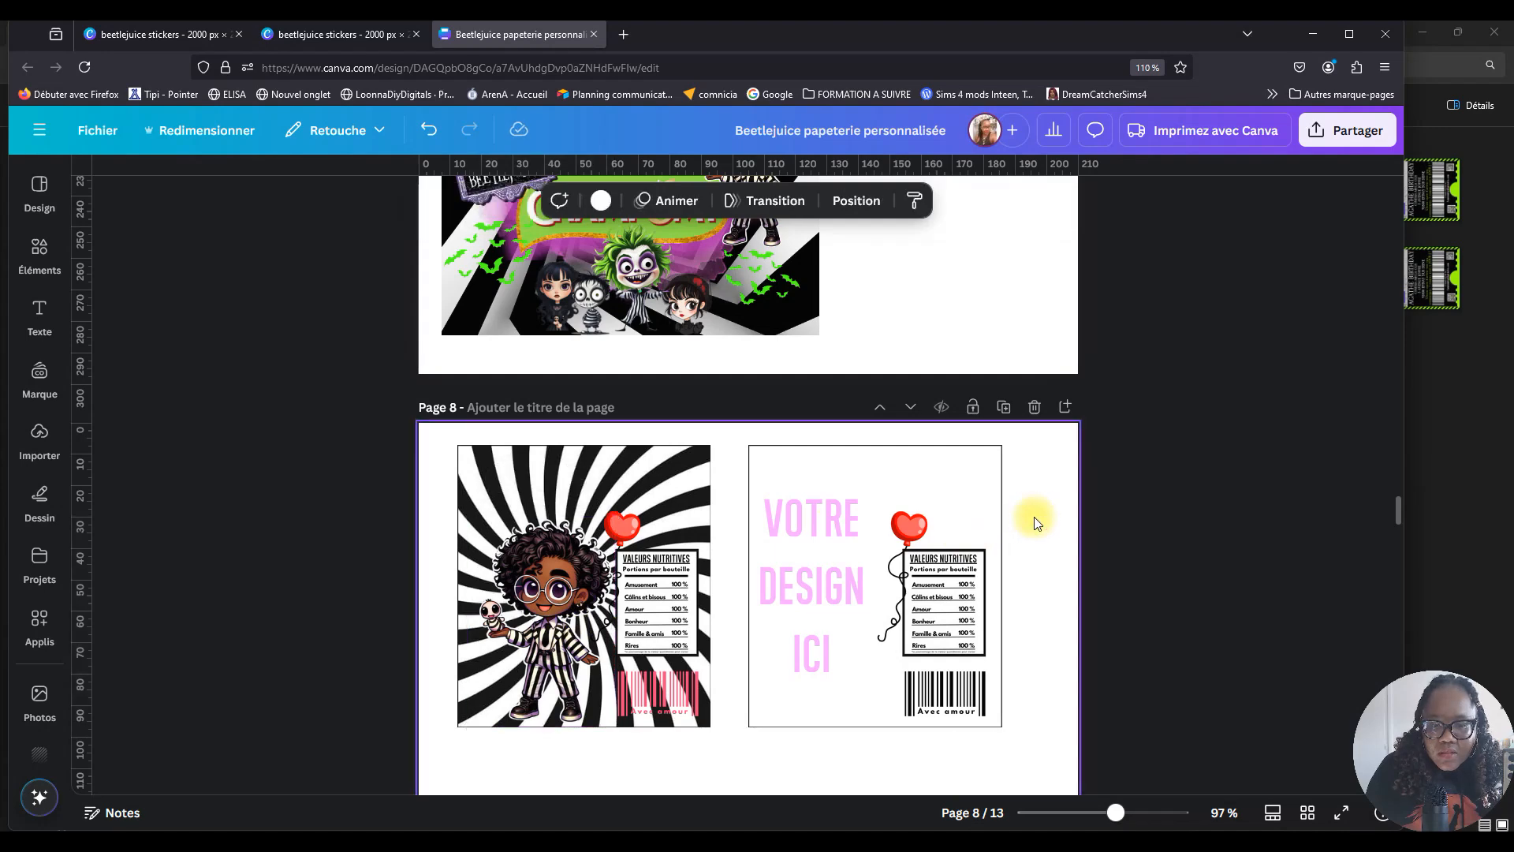
Duplicate the "Joyeux anniversaire" heading from page 7's lowest Champomy label and place the copy on the spiral label.
{"action": "scroll", "coordinate": [1023, 513], "scroll_direction": "up", "scroll_amount": 2}
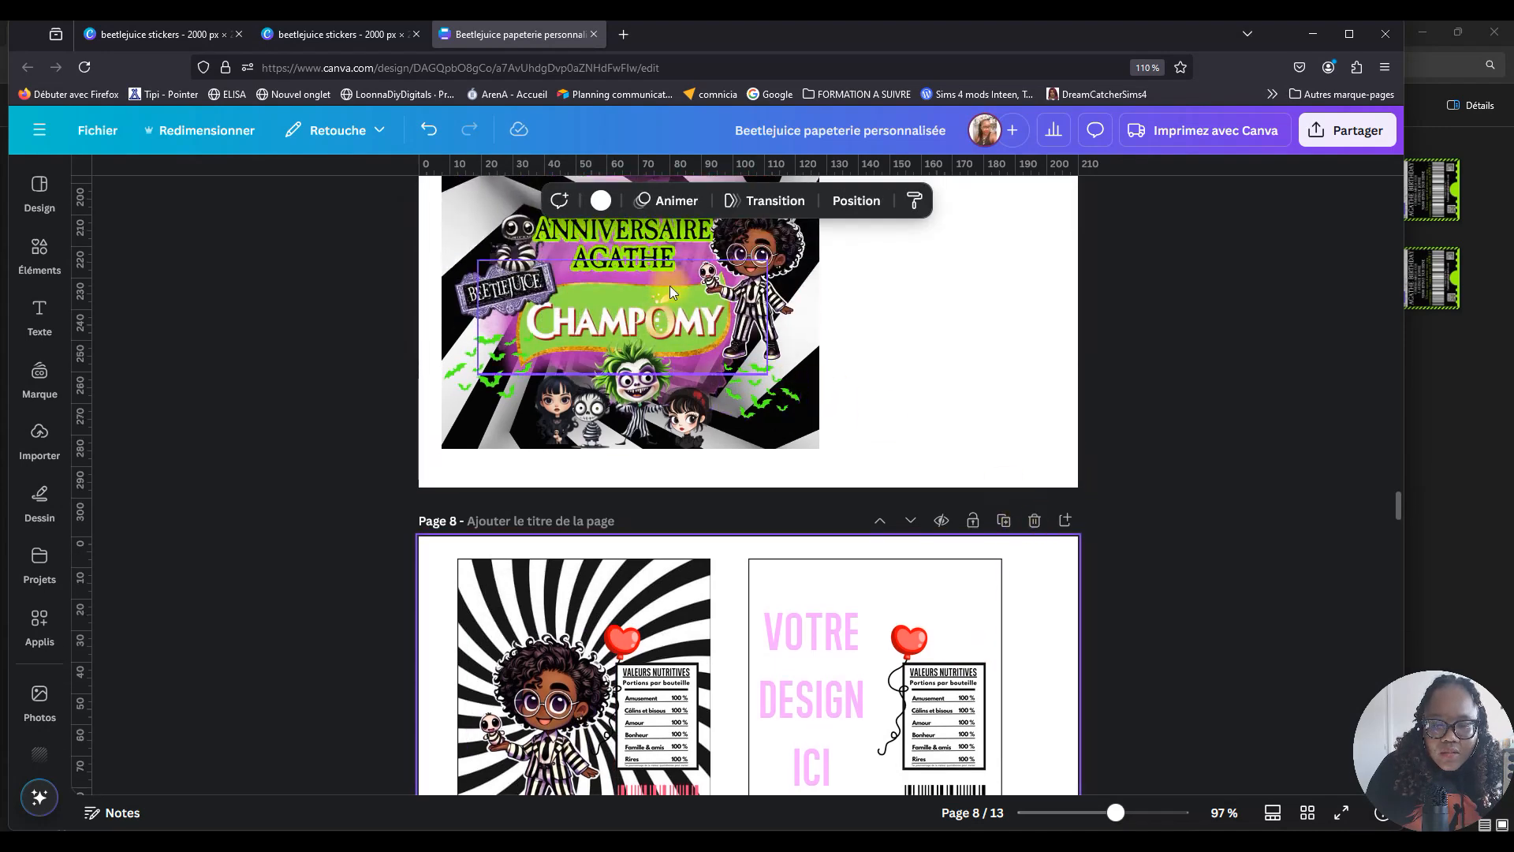
{"action": "left_click", "coordinate": [651, 238]}
{"action": "left_click", "coordinate": [610, 313]}
{"action": "left_click_drag", "start_coordinate": [630, 280], "coordinate": [600, 639]}
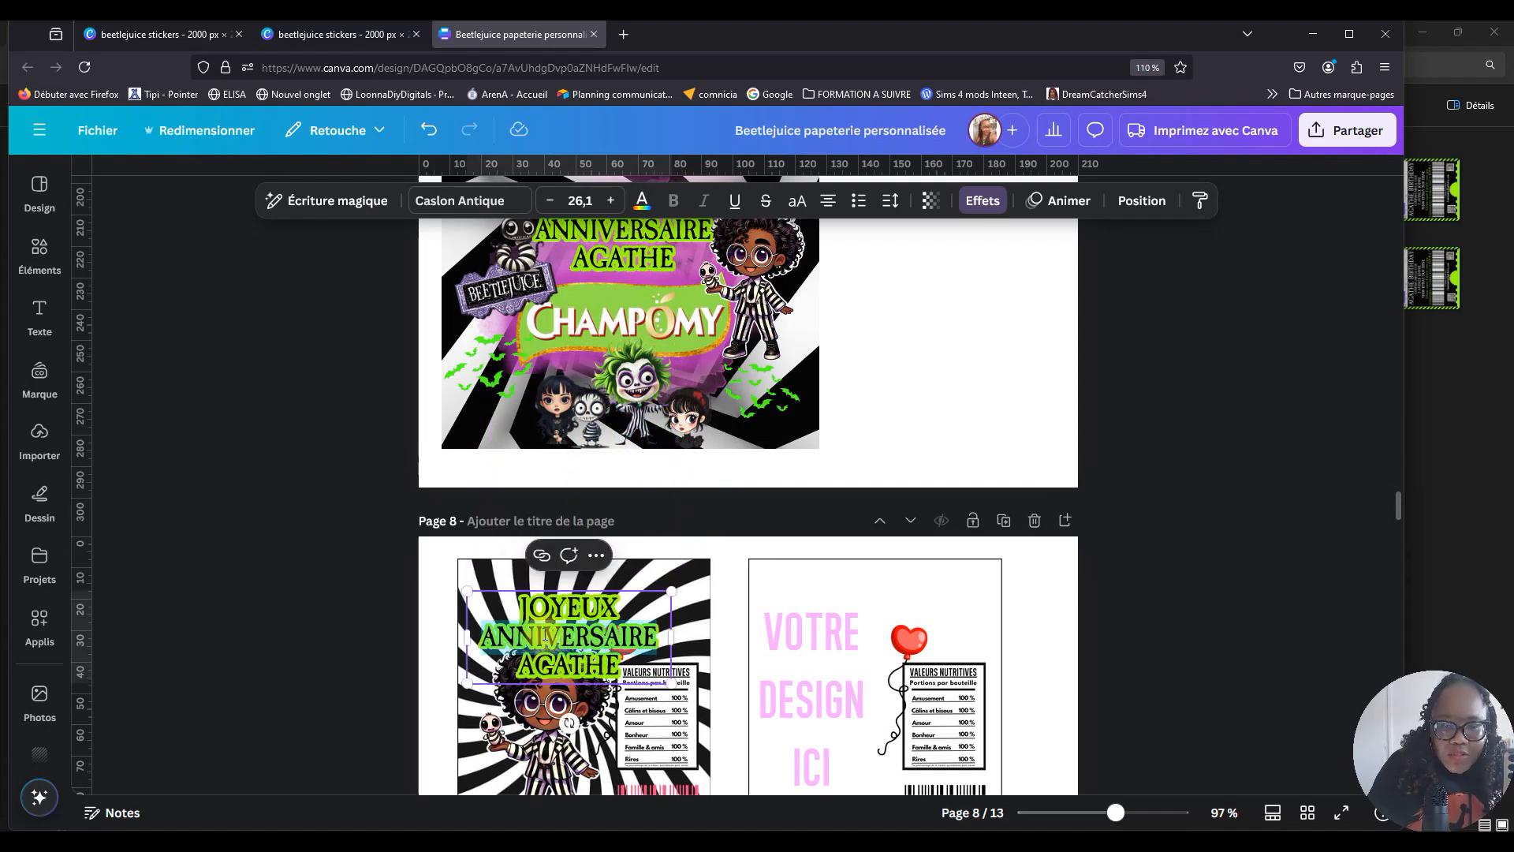
Replace the copied heading's text with the child's first name and "BIRTHDAY" on a second line.
{"action": "double_click", "coordinate": [539, 608]}
{"action": "key", "text": "Escape"}
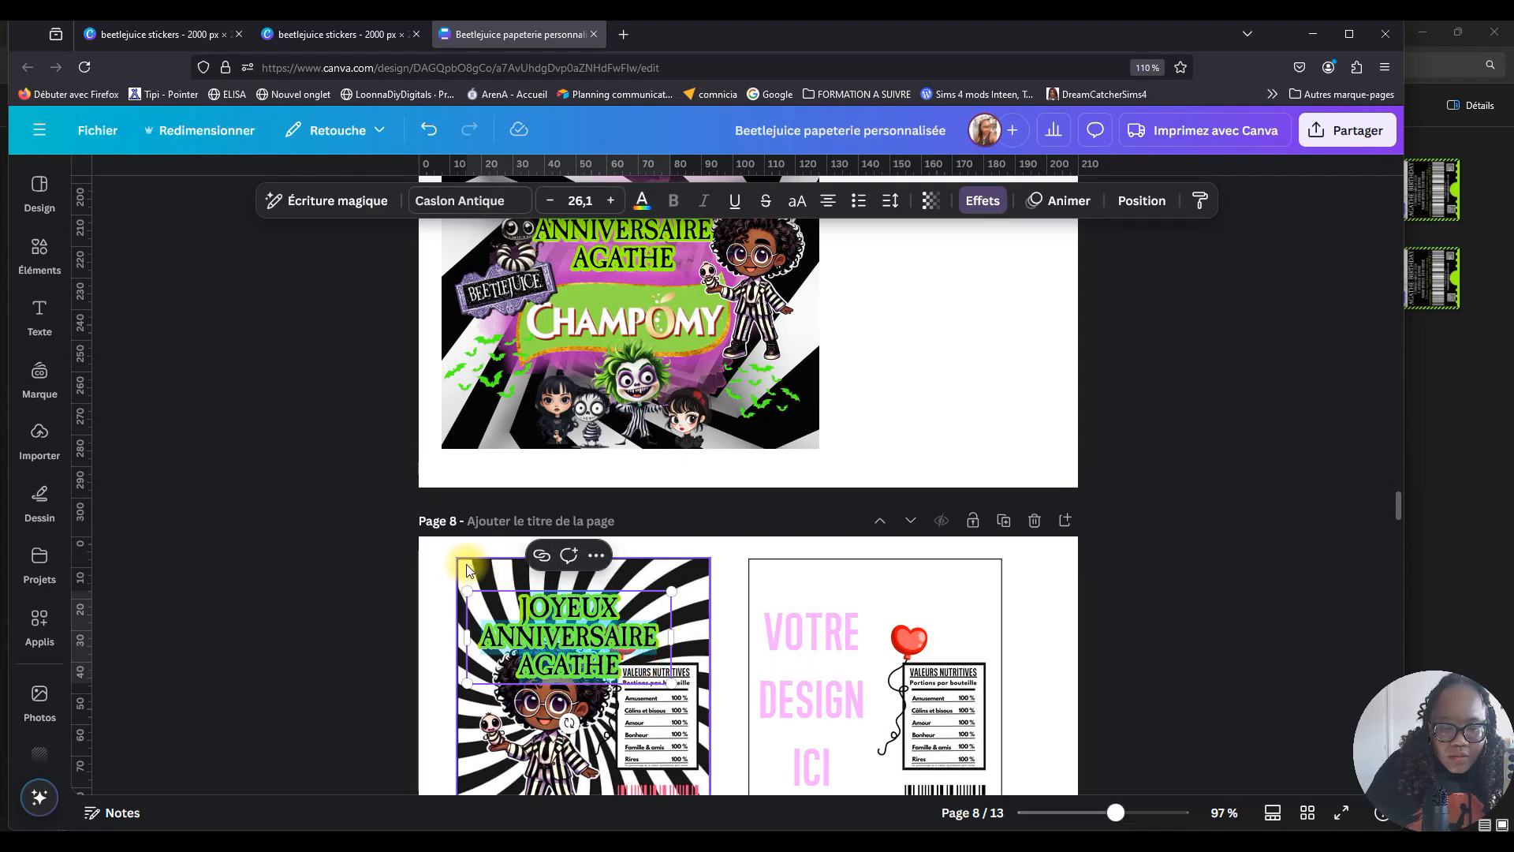
{"action": "type", "text": "JAG"}
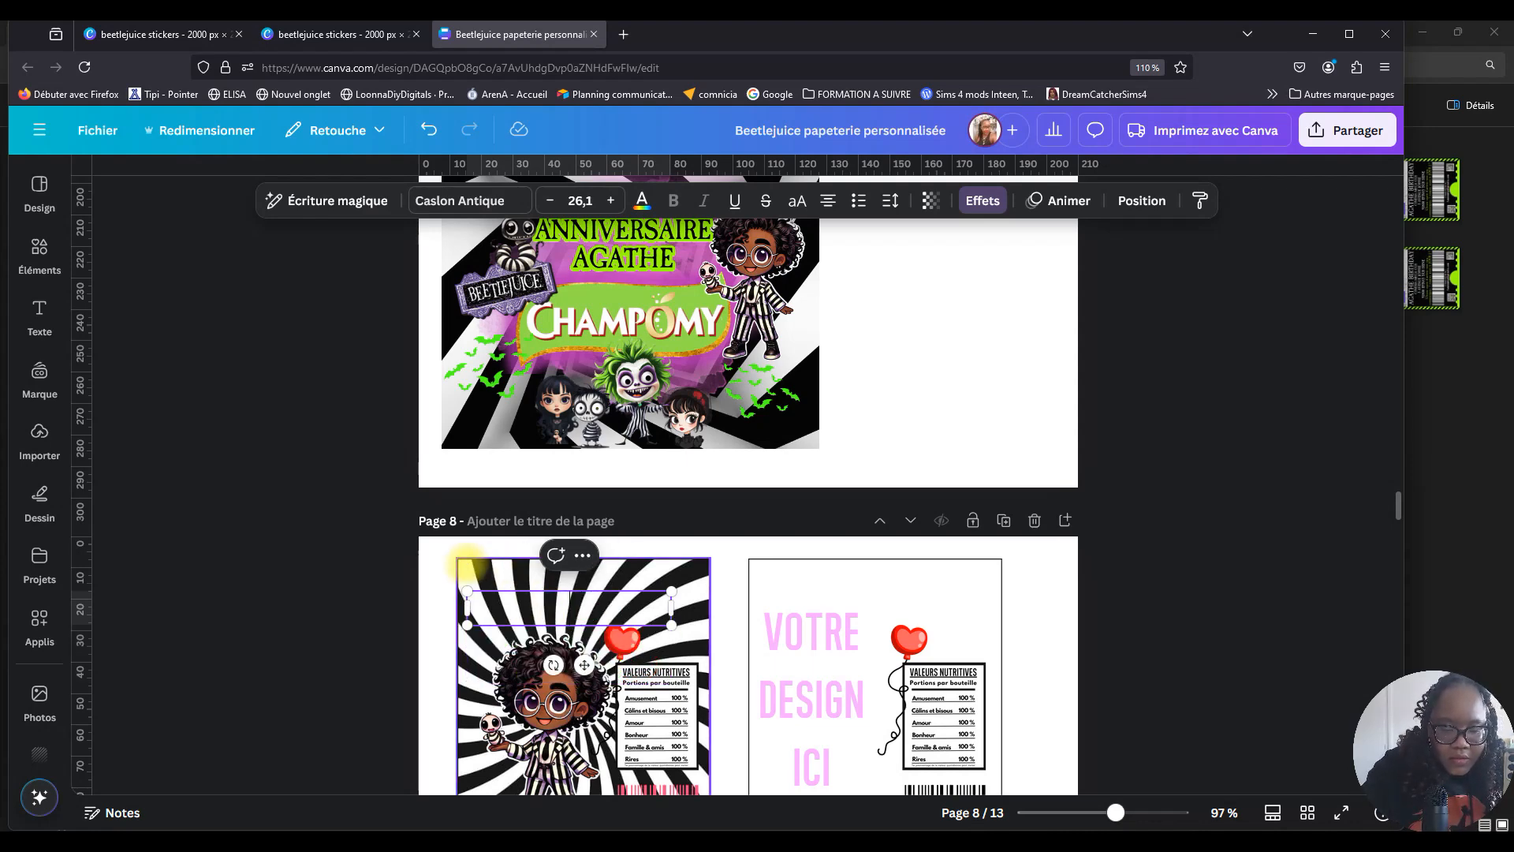
{"action": "type", "text": "ATHE"}
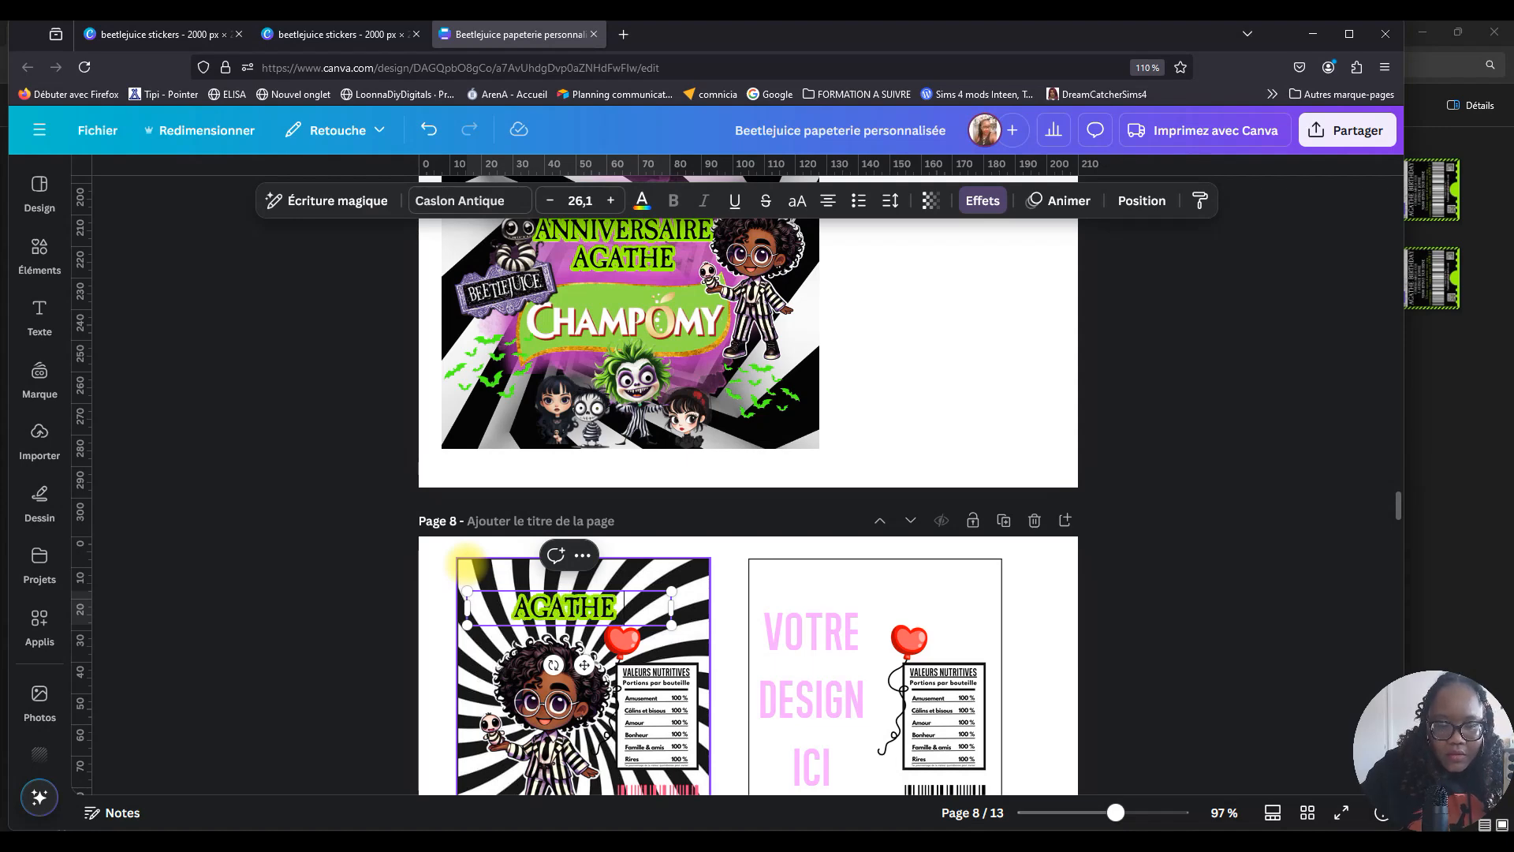
{"action": "key", "text": "Return"}
{"action": "type", "text": "BIRTHDAY"}
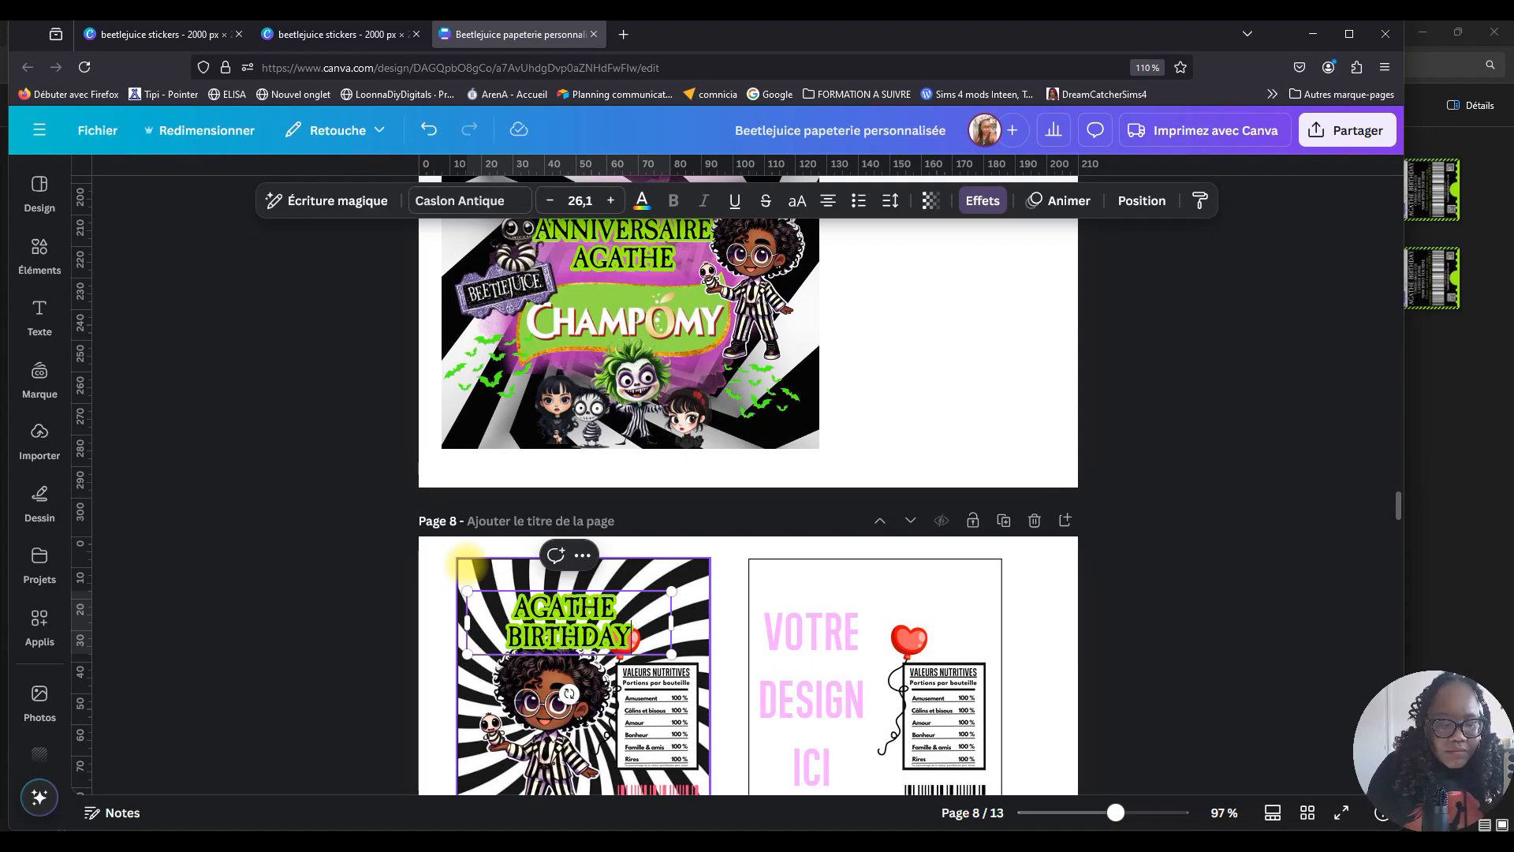
Move the "BIRTHDAY" heading up to the spiral label's upper edge, above the character and balloon.
{"action": "left_click", "coordinate": [1048, 588]}
{"action": "scroll", "coordinate": [1042, 587], "scroll_direction": "down", "scroll_amount": 1}
{"action": "left_click_drag", "start_coordinate": [567, 496], "coordinate": [581, 466]}
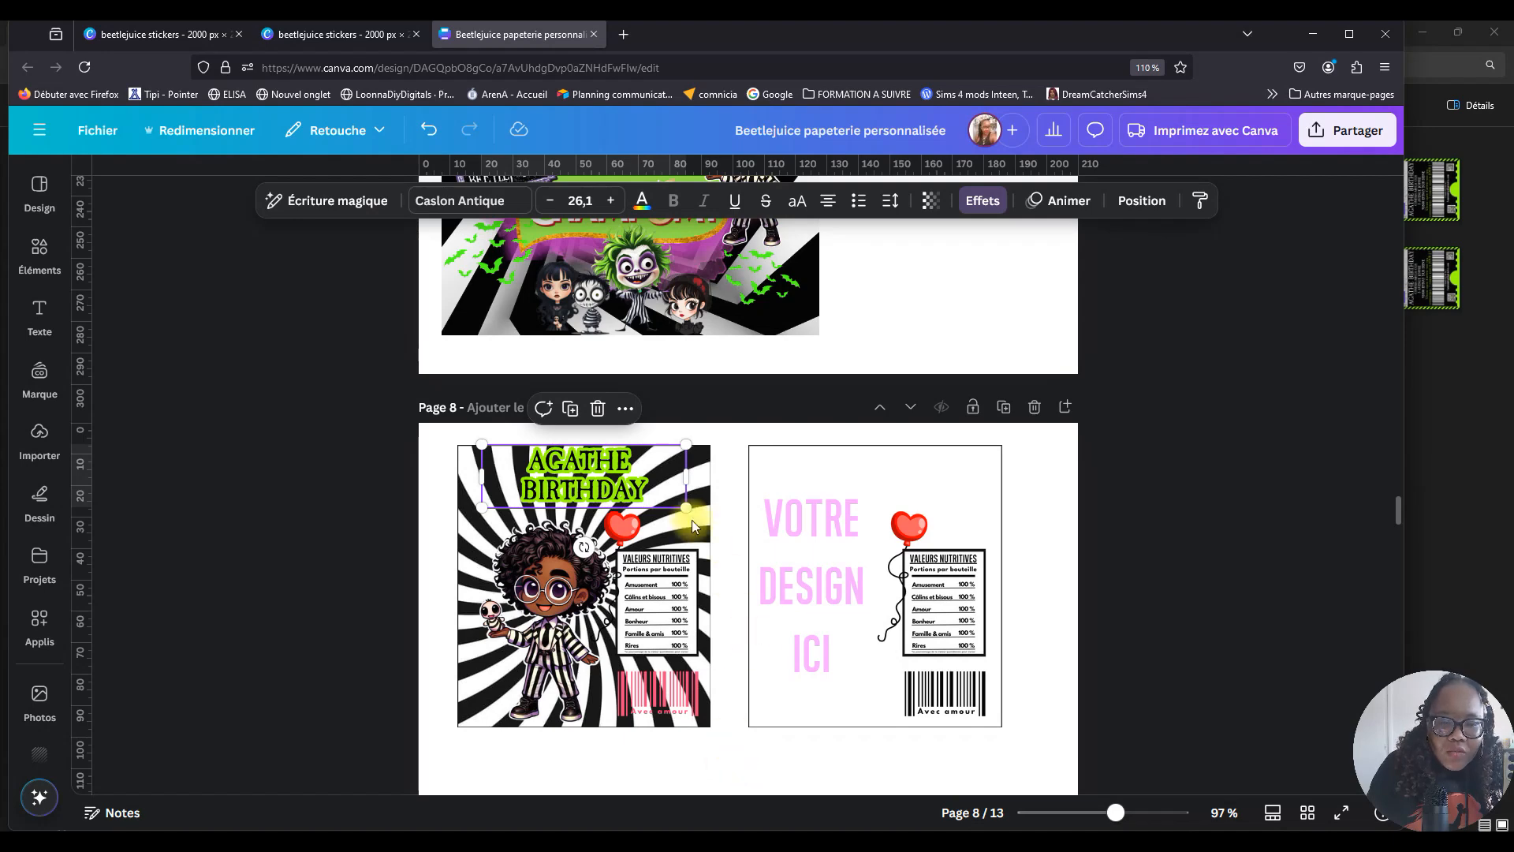
{"action": "left_click", "coordinate": [712, 530]}
Group all elements of the finished spiral label and move the group to the empty area beside page 7's Champomy labels.
{"action": "scroll", "coordinate": [787, 589], "scroll_direction": "up", "scroll_amount": 1}
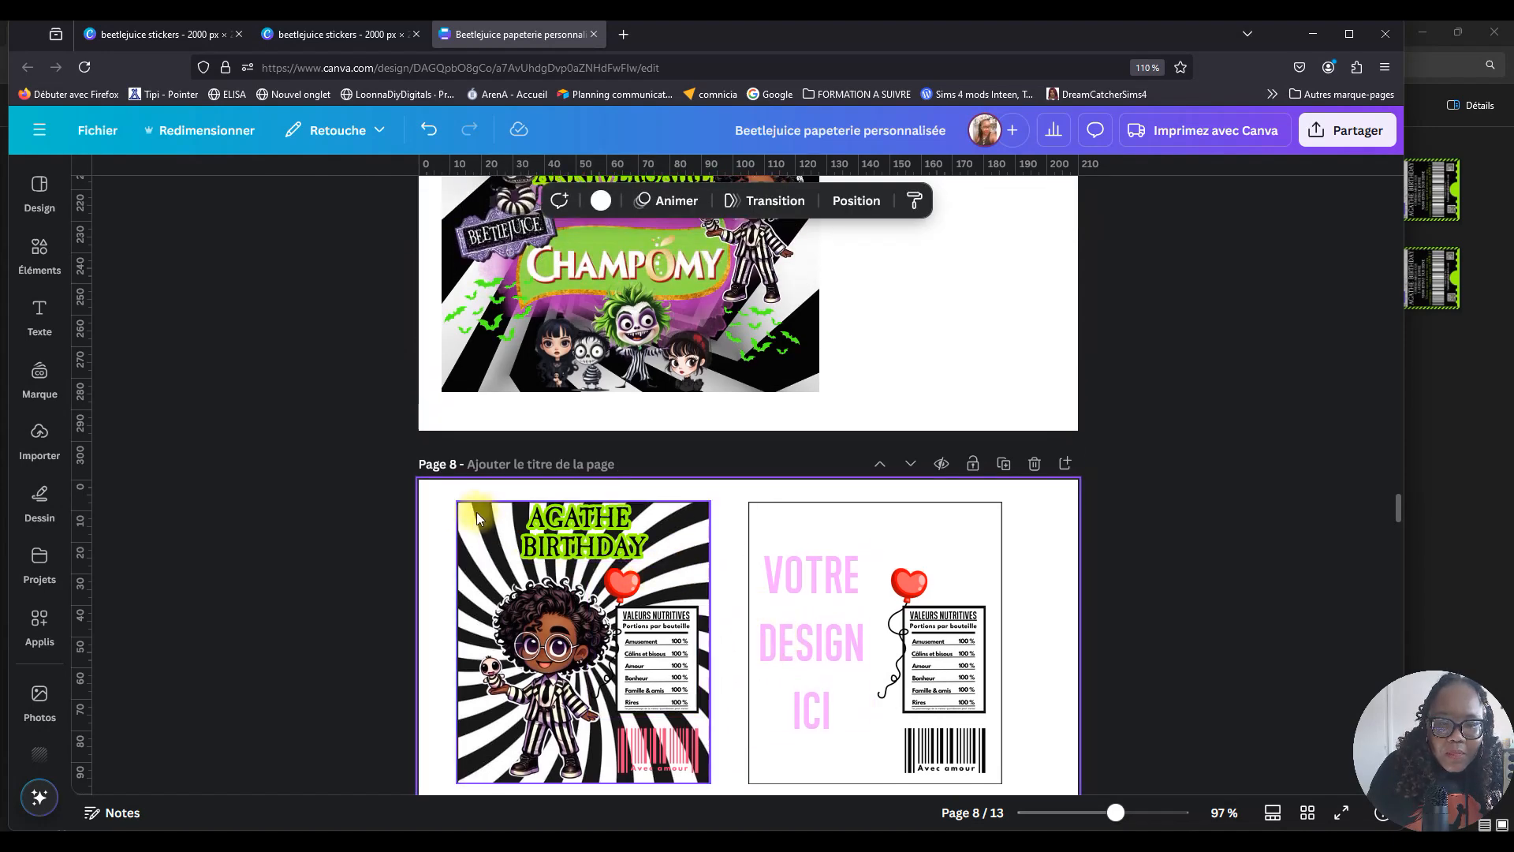
{"action": "left_click_drag", "start_coordinate": [445, 509], "coordinate": [723, 780]}
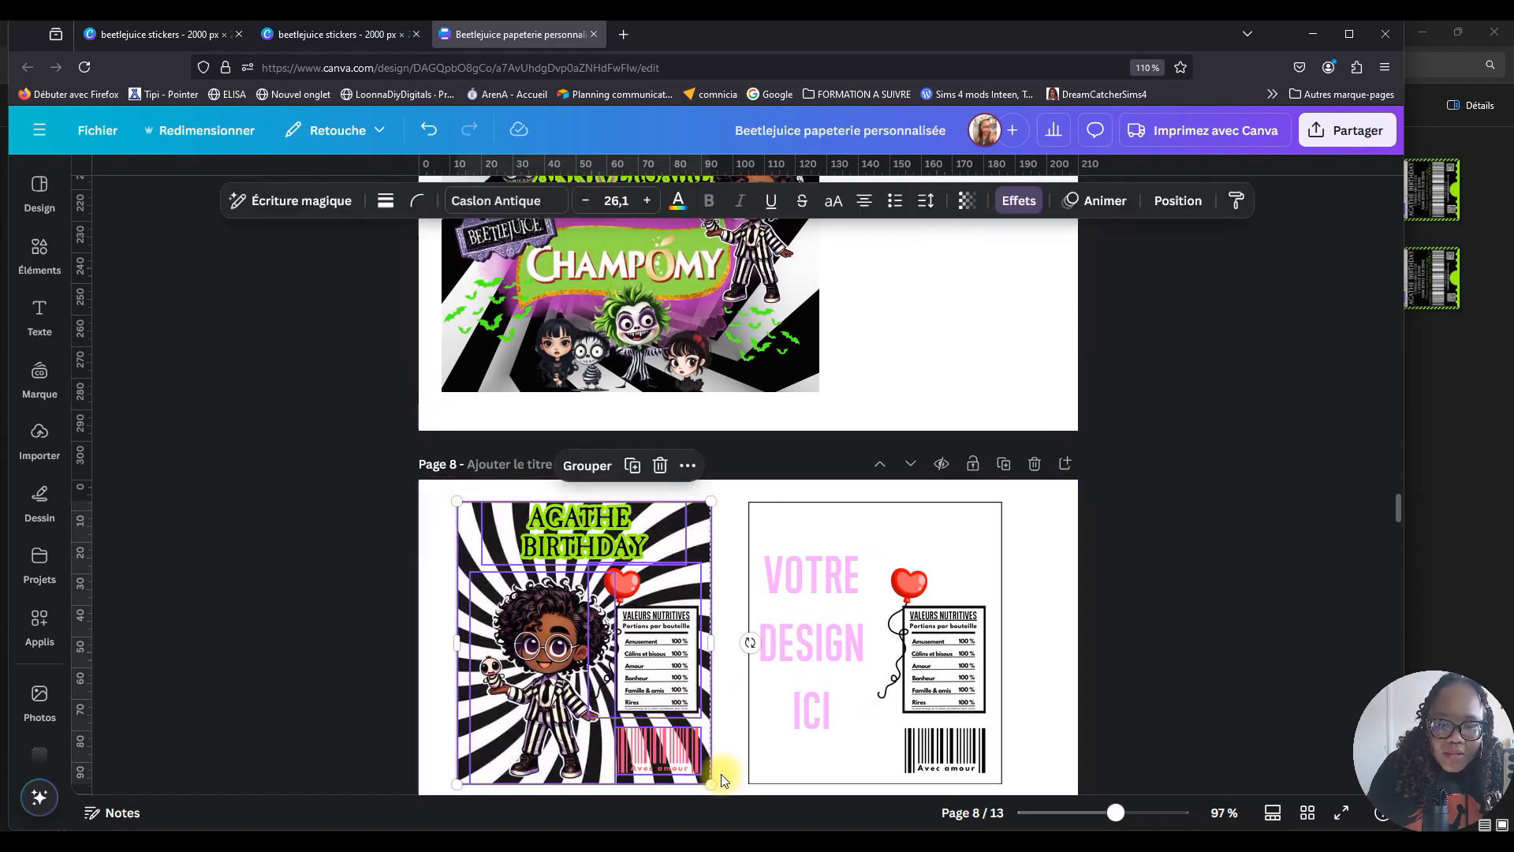
{"action": "left_click", "coordinate": [586, 465]}
{"action": "left_click_drag", "start_coordinate": [612, 670], "coordinate": [962, 305]}
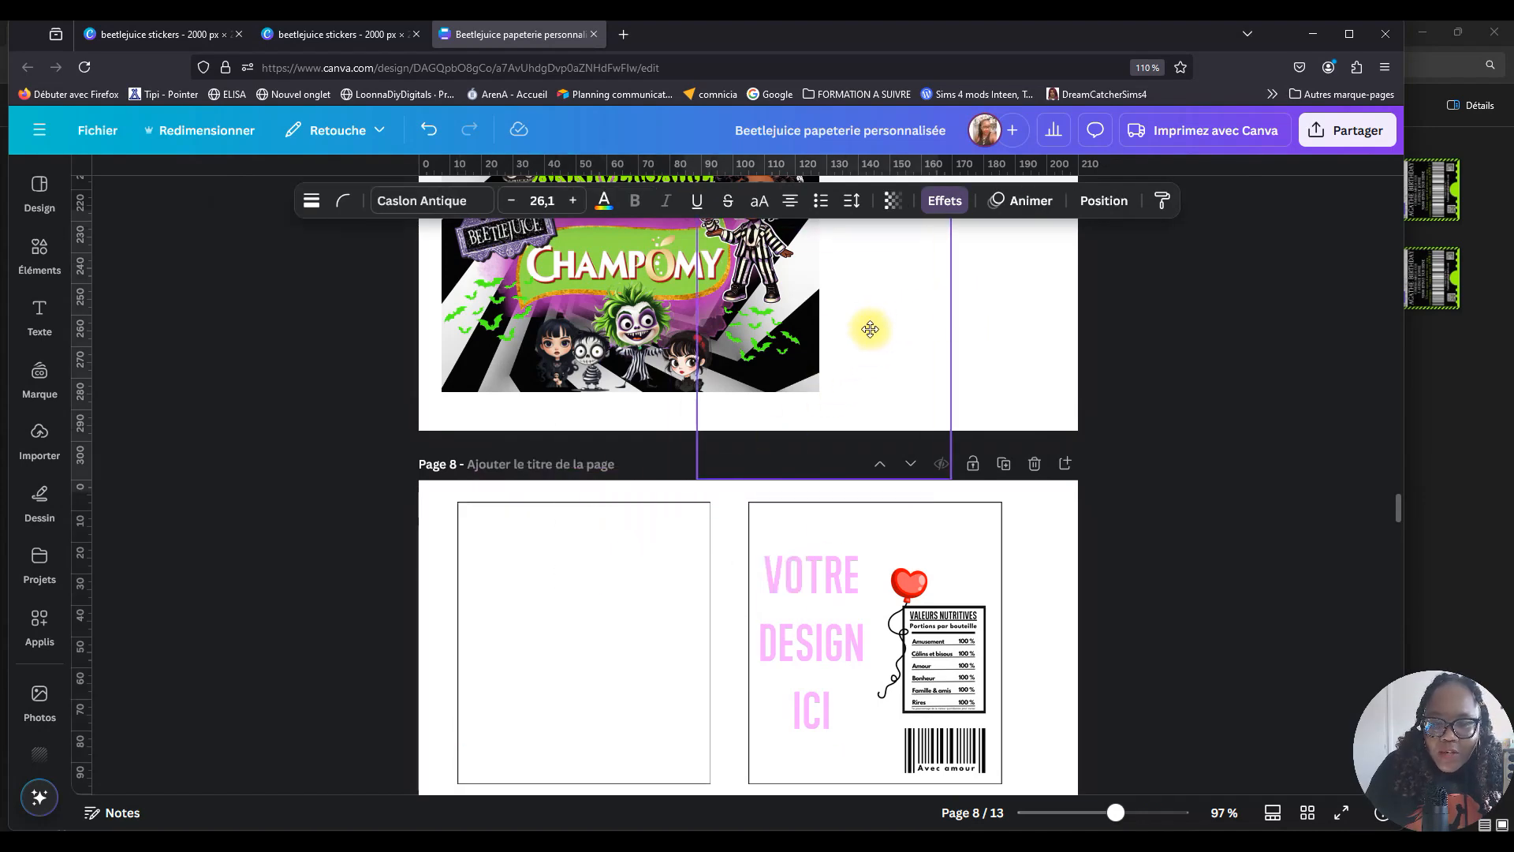
{"action": "scroll", "coordinate": [868, 328], "scroll_direction": "up", "scroll_amount": 2}
{"action": "scroll", "coordinate": [915, 460], "scroll_direction": "up", "scroll_amount": 3}
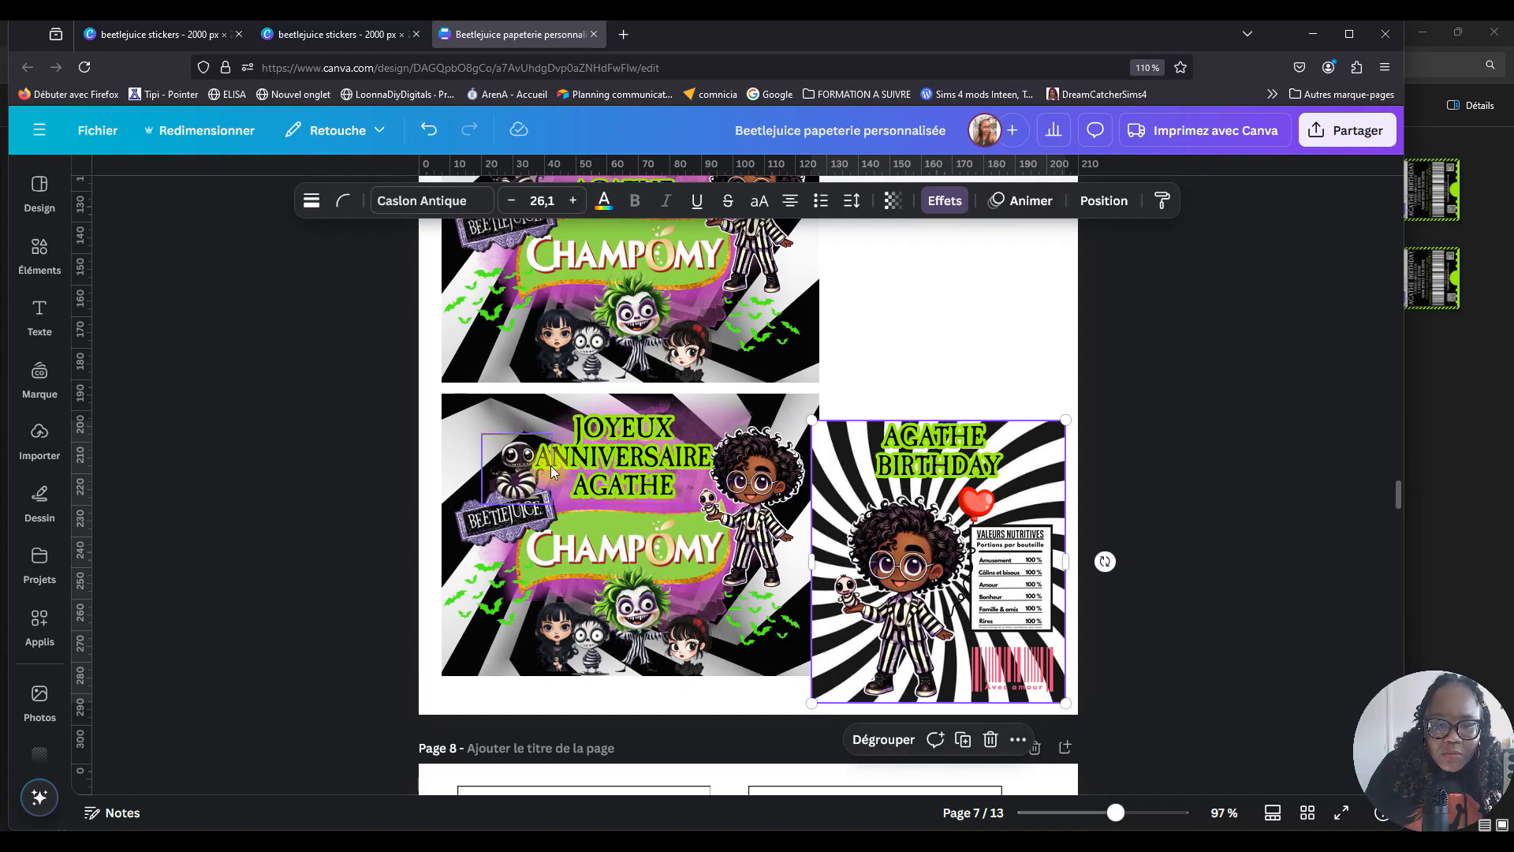
{"action": "left_click_drag", "start_coordinate": [952, 528], "coordinate": [1019, 307]}
Group the lowest Champomy label's elements, shift it toward the page's left edge, and align the spiral label beside it.
{"action": "left_click_drag", "start_coordinate": [430, 411], "coordinate": [848, 708]}
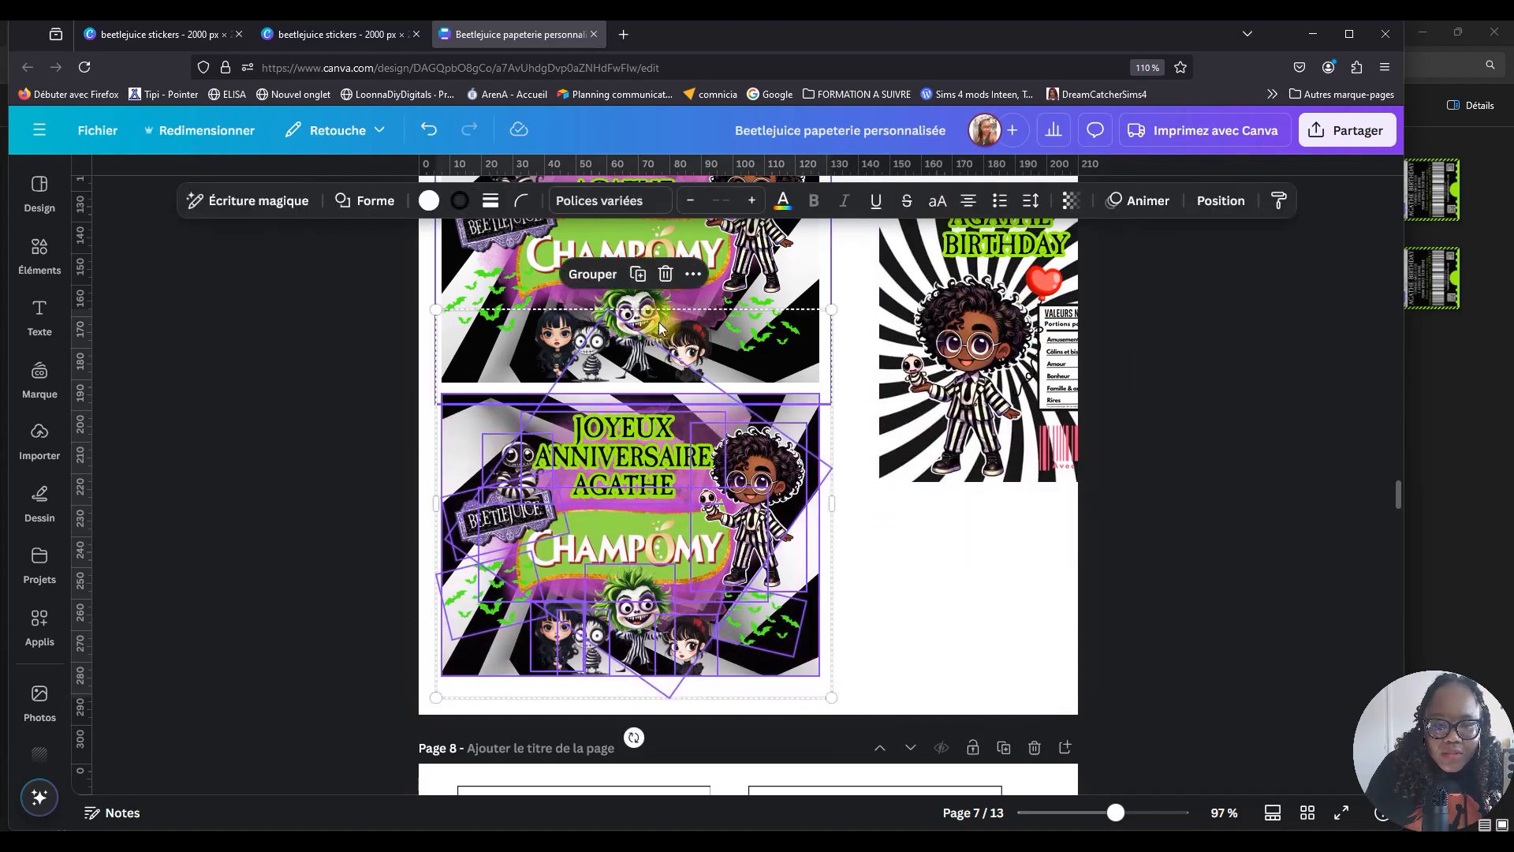
{"action": "left_click", "coordinate": [599, 274]}
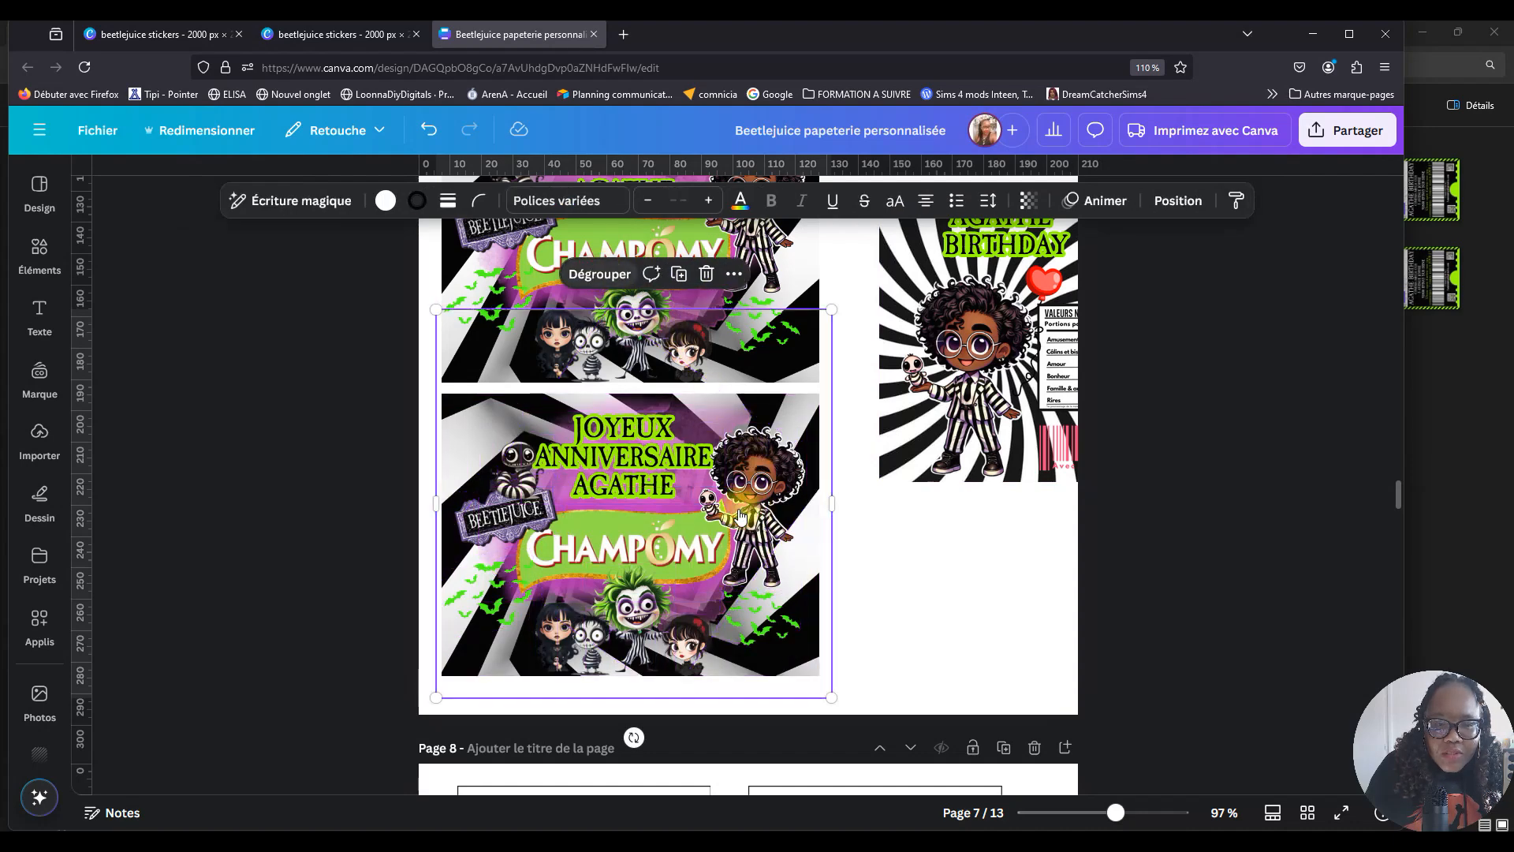
{"action": "left_click_drag", "start_coordinate": [738, 514], "coordinate": [706, 510]}
{"action": "left_click_drag", "start_coordinate": [979, 327], "coordinate": [924, 492]}
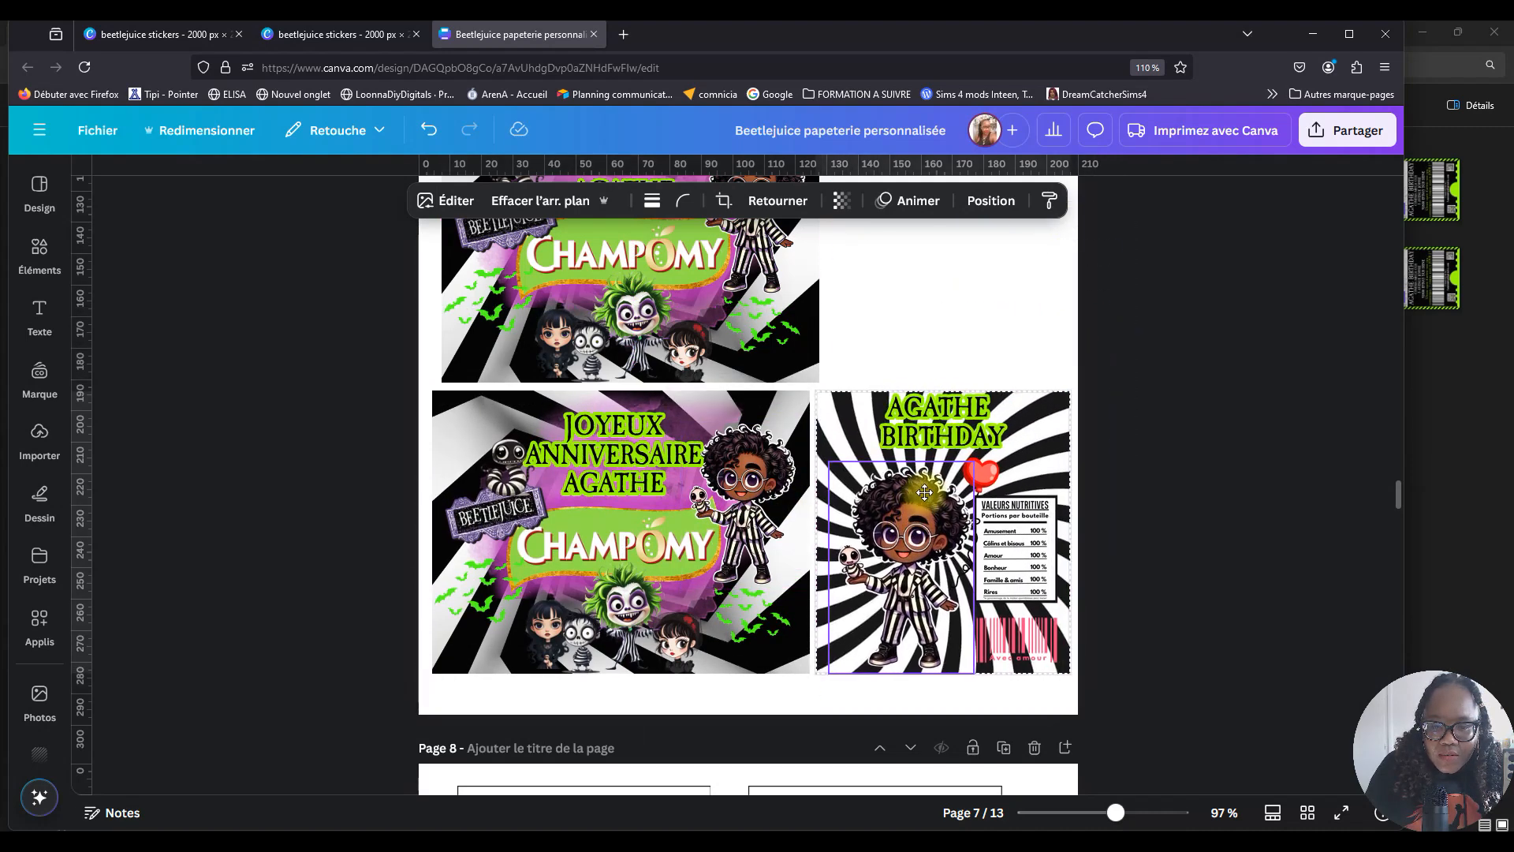
{"action": "left_click", "coordinate": [1175, 441]}
Shift page 7's middle Champomy label left so it lines up with the lowest one.
{"action": "scroll", "coordinate": [1186, 489], "scroll_direction": "up", "scroll_amount": 4}
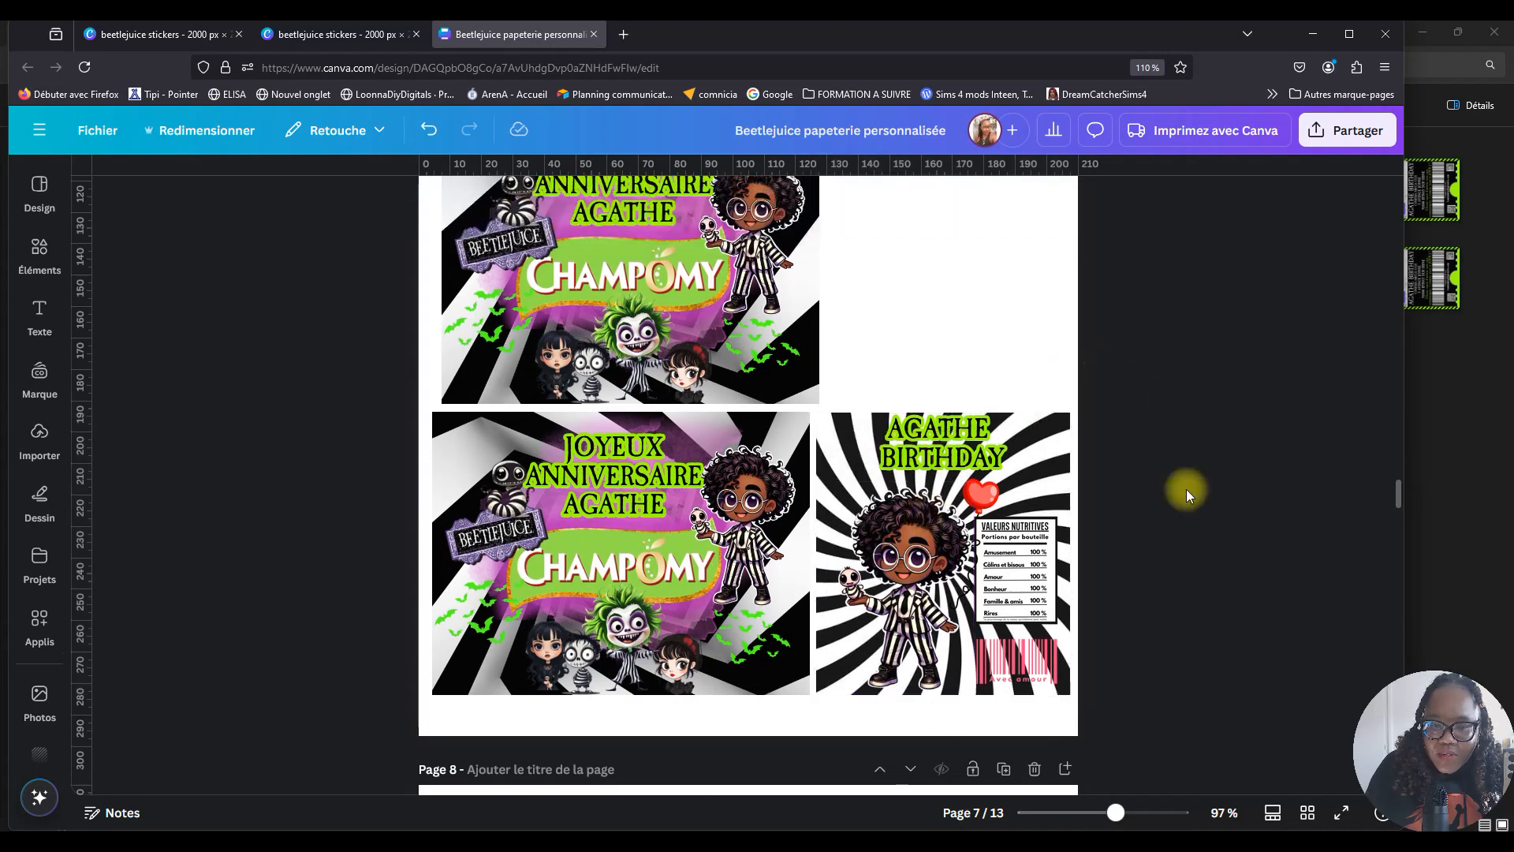
{"action": "scroll", "coordinate": [764, 359], "scroll_direction": "down", "scroll_amount": 2}
{"action": "left_click", "coordinate": [761, 363]}
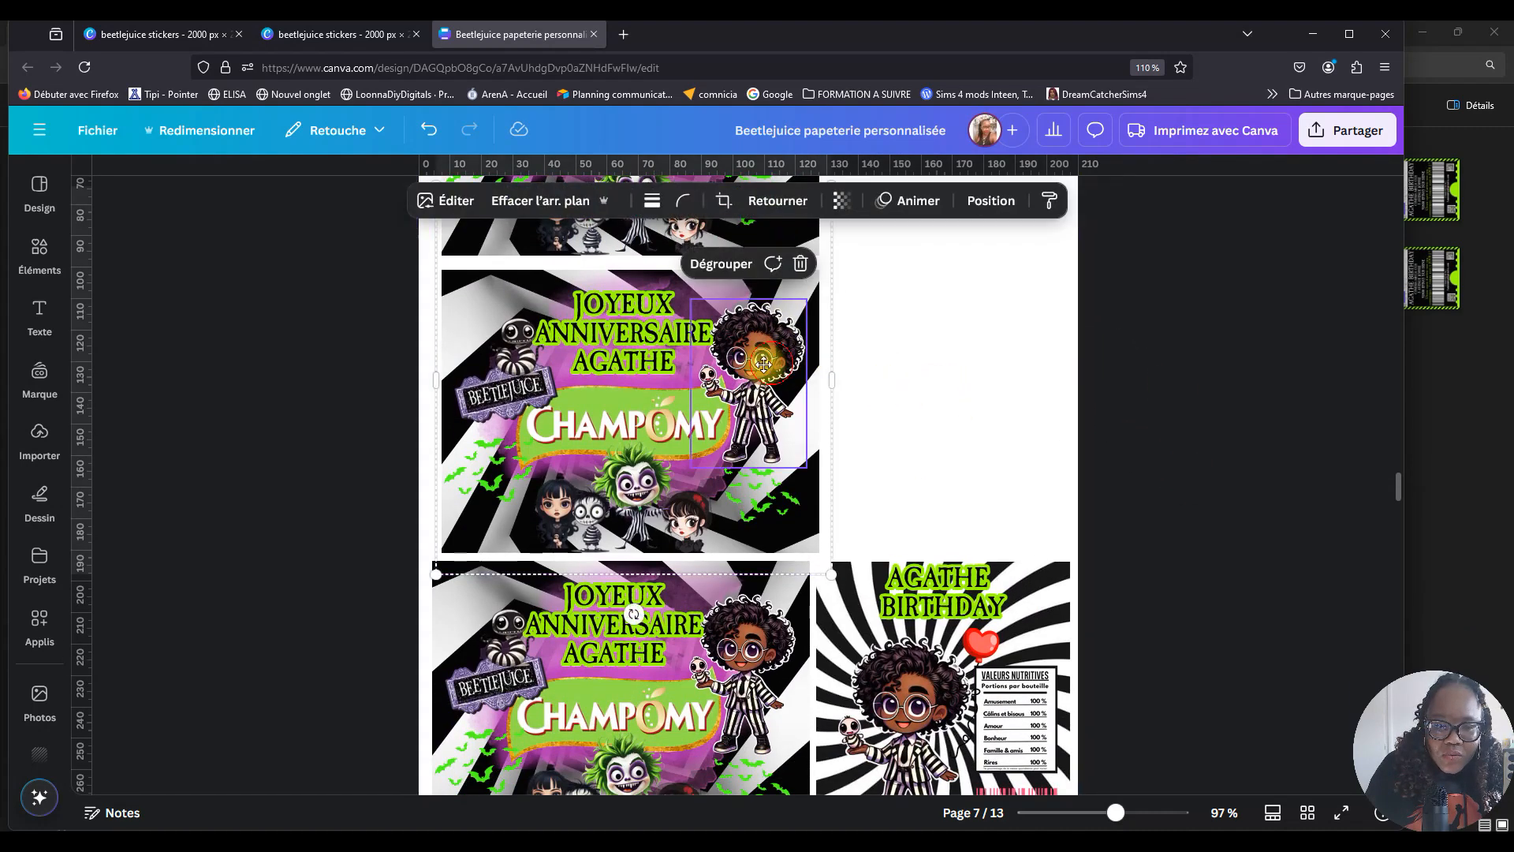
Duplicate the spiral label and align the copy beside page 7's middle Champomy label, directly above the original.
{"action": "right_click", "coordinate": [922, 588]}
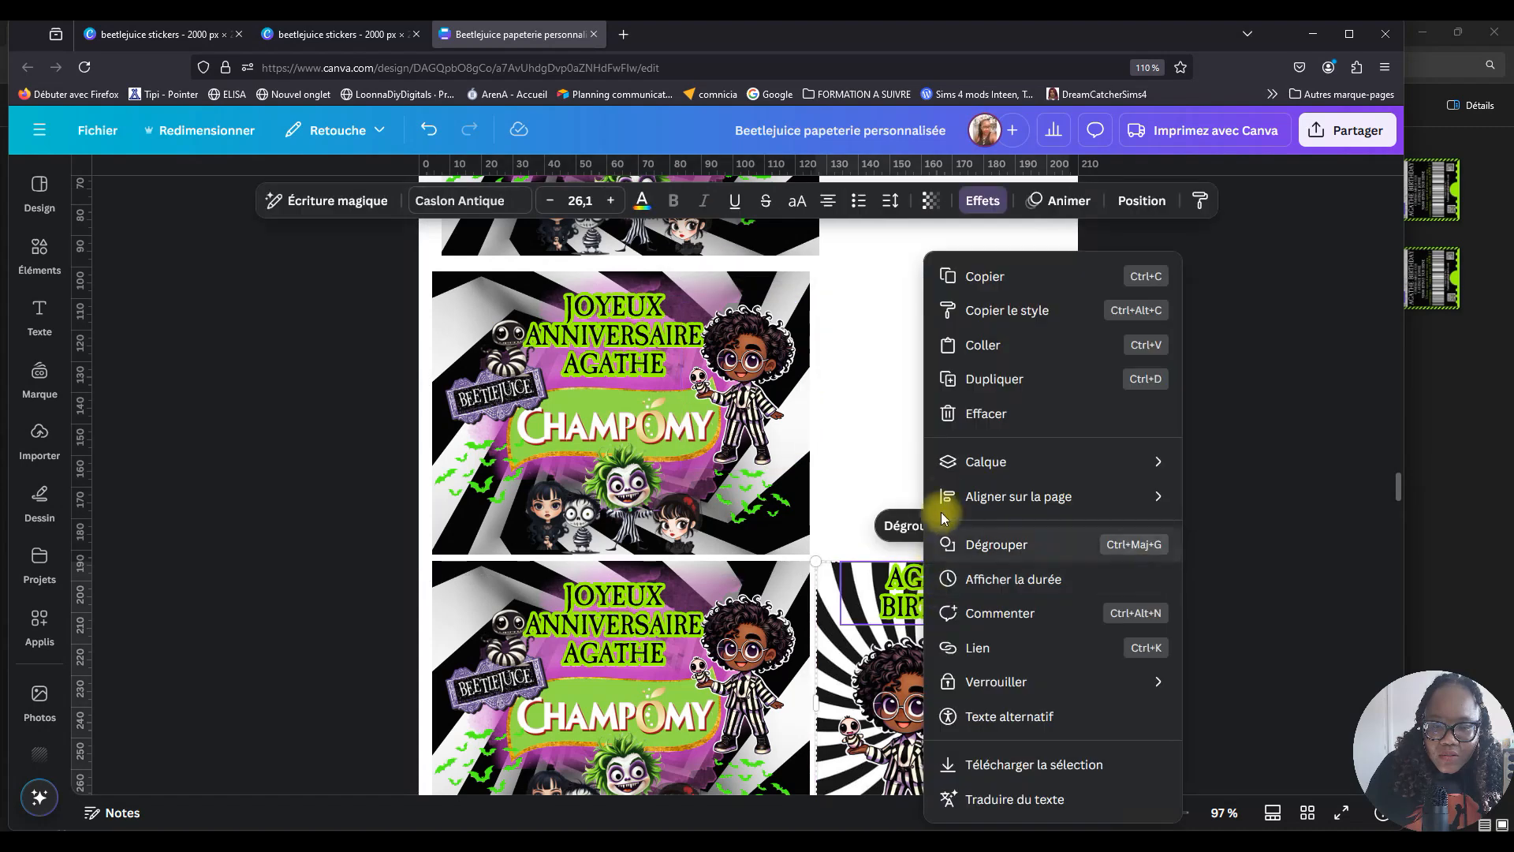
{"action": "left_click", "coordinate": [972, 384]}
{"action": "left_click_drag", "start_coordinate": [936, 623], "coordinate": [914, 370]}
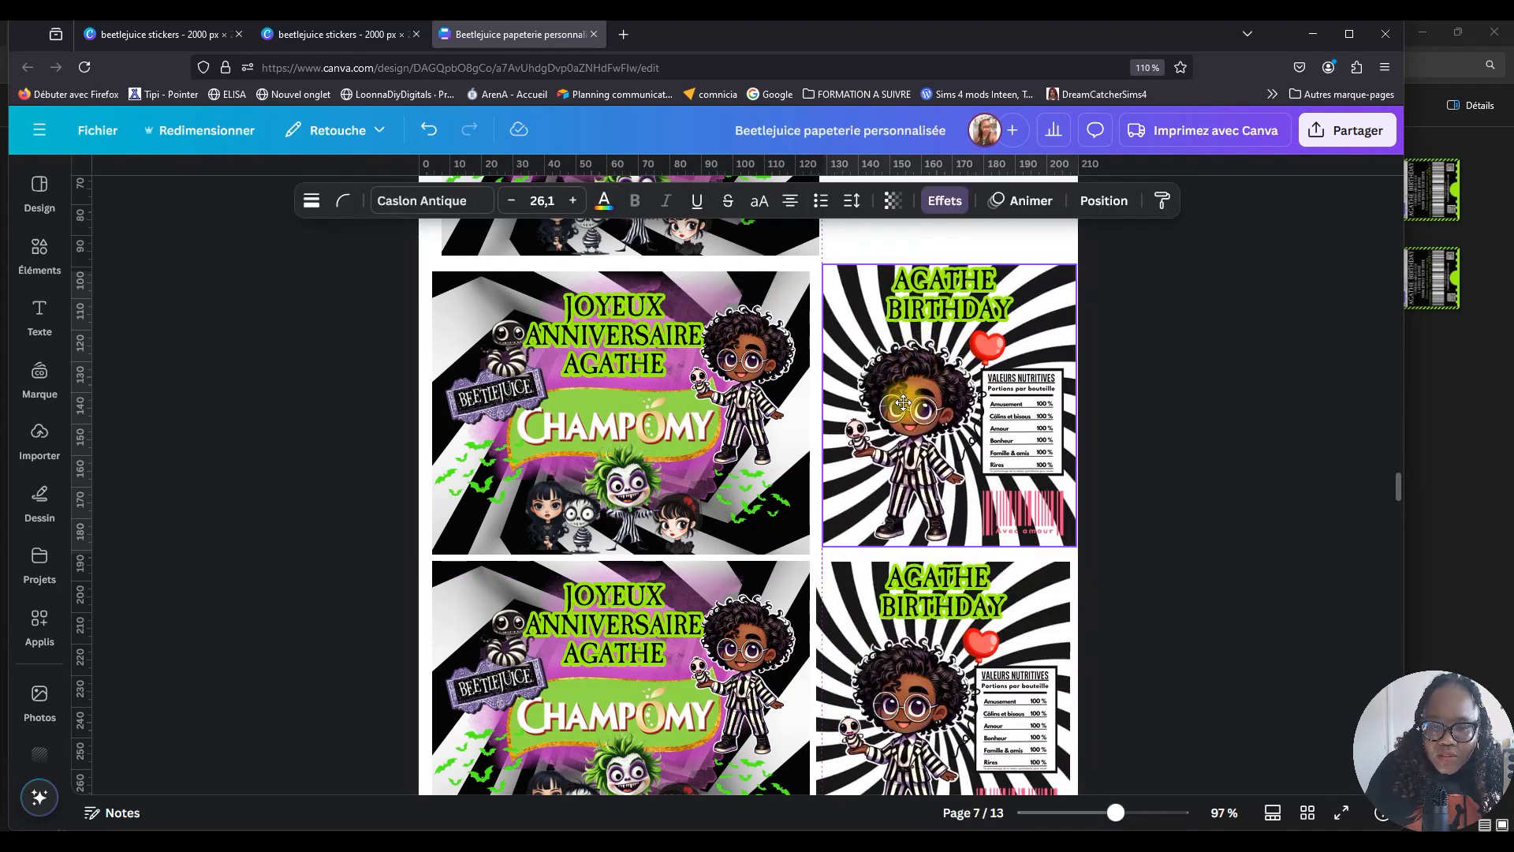
{"action": "left_click_drag", "start_coordinate": [899, 411], "coordinate": [917, 384]}
{"action": "left_click", "coordinate": [1132, 429]}
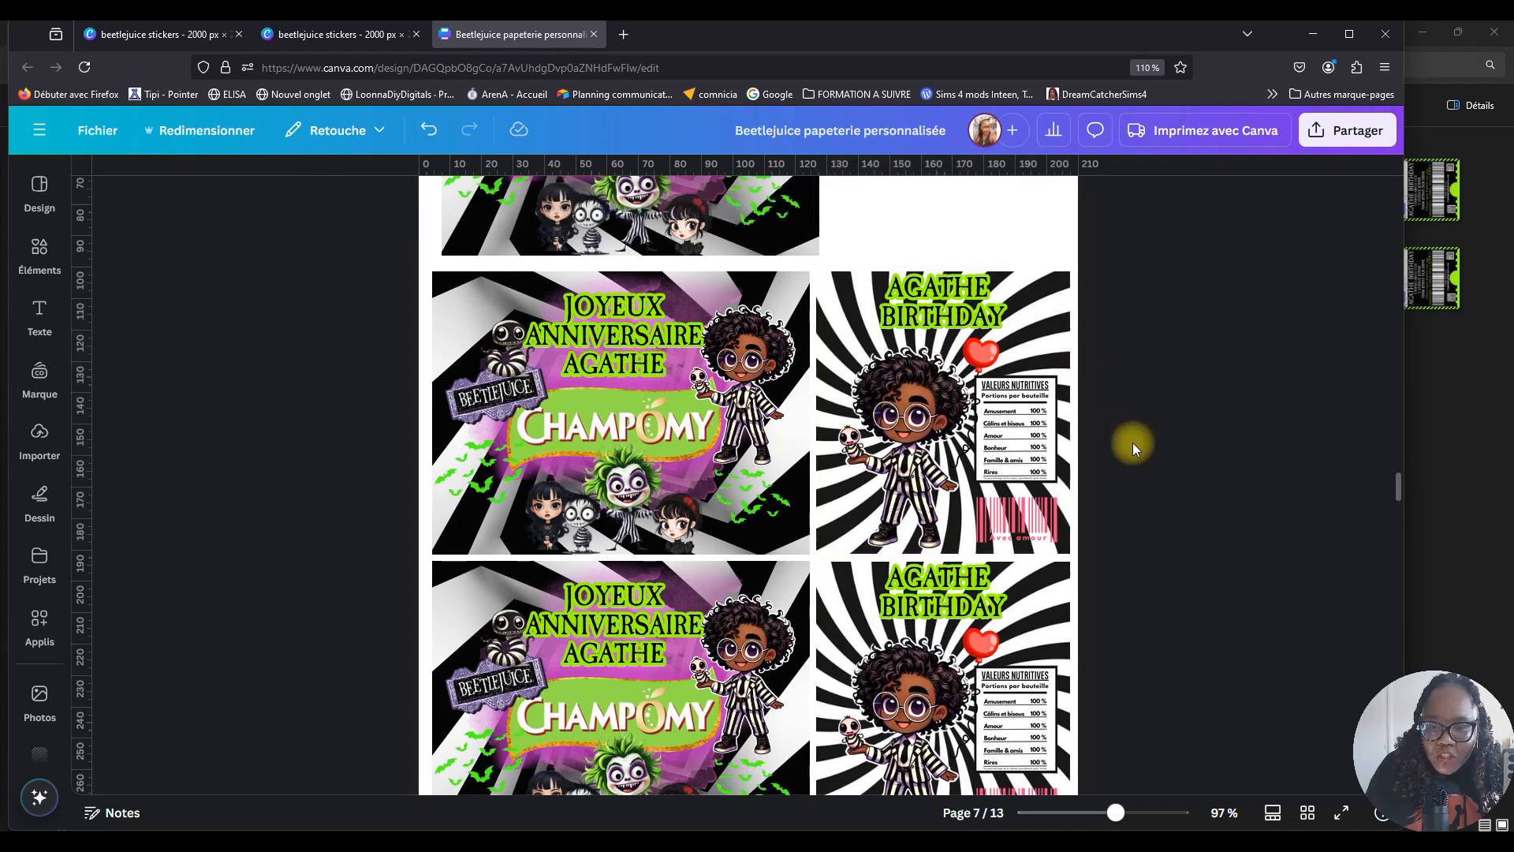
Delete page 8, which holds the leftover label templates.
{"action": "left_click_drag", "start_coordinate": [1115, 812], "coordinate": [1111, 812]}
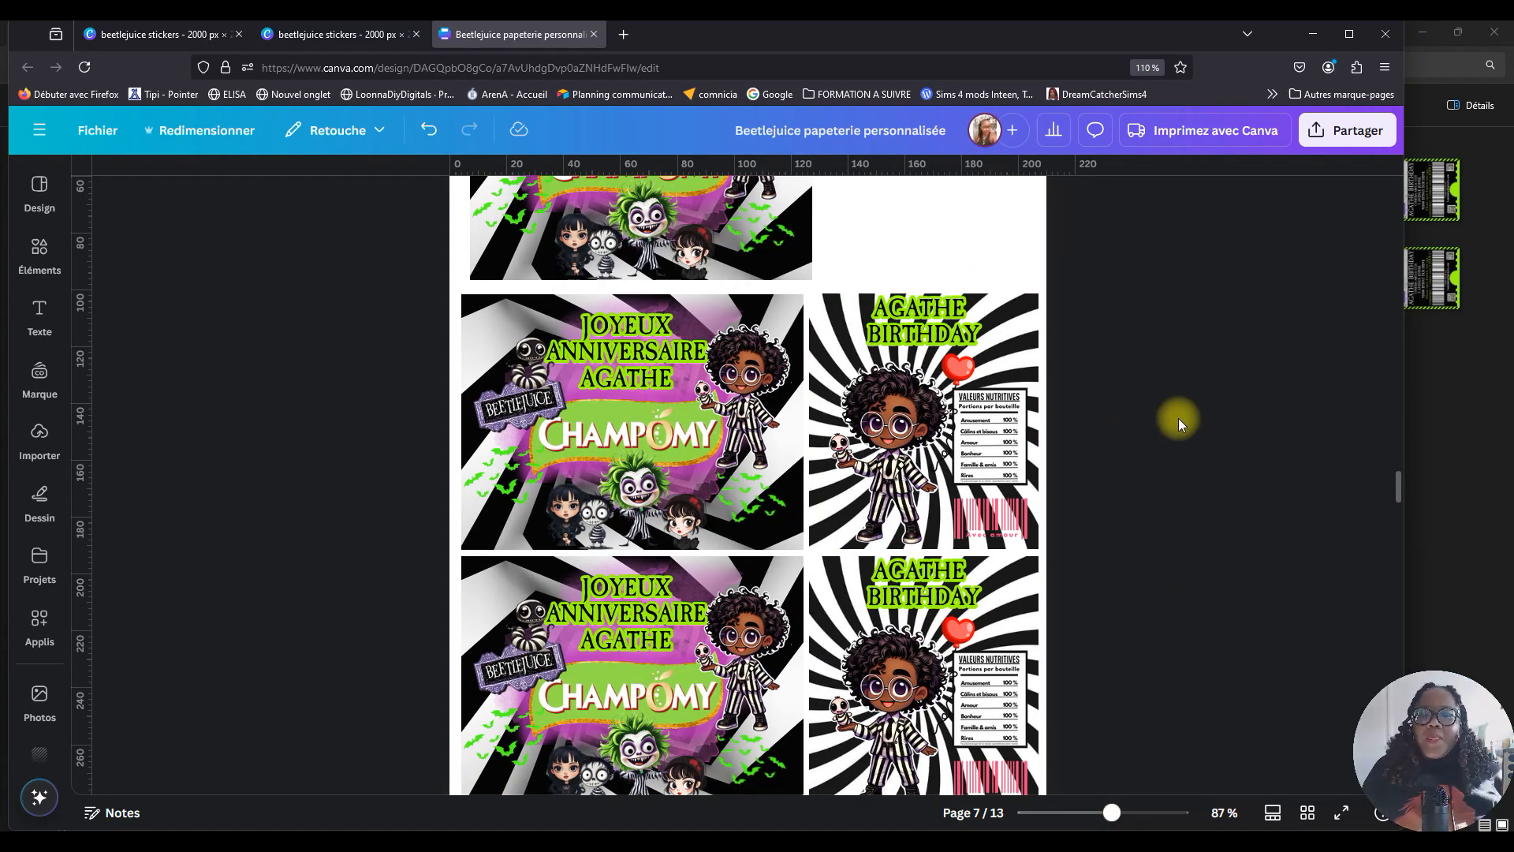
{"action": "scroll", "coordinate": [1085, 446], "scroll_direction": "down", "scroll_amount": 4}
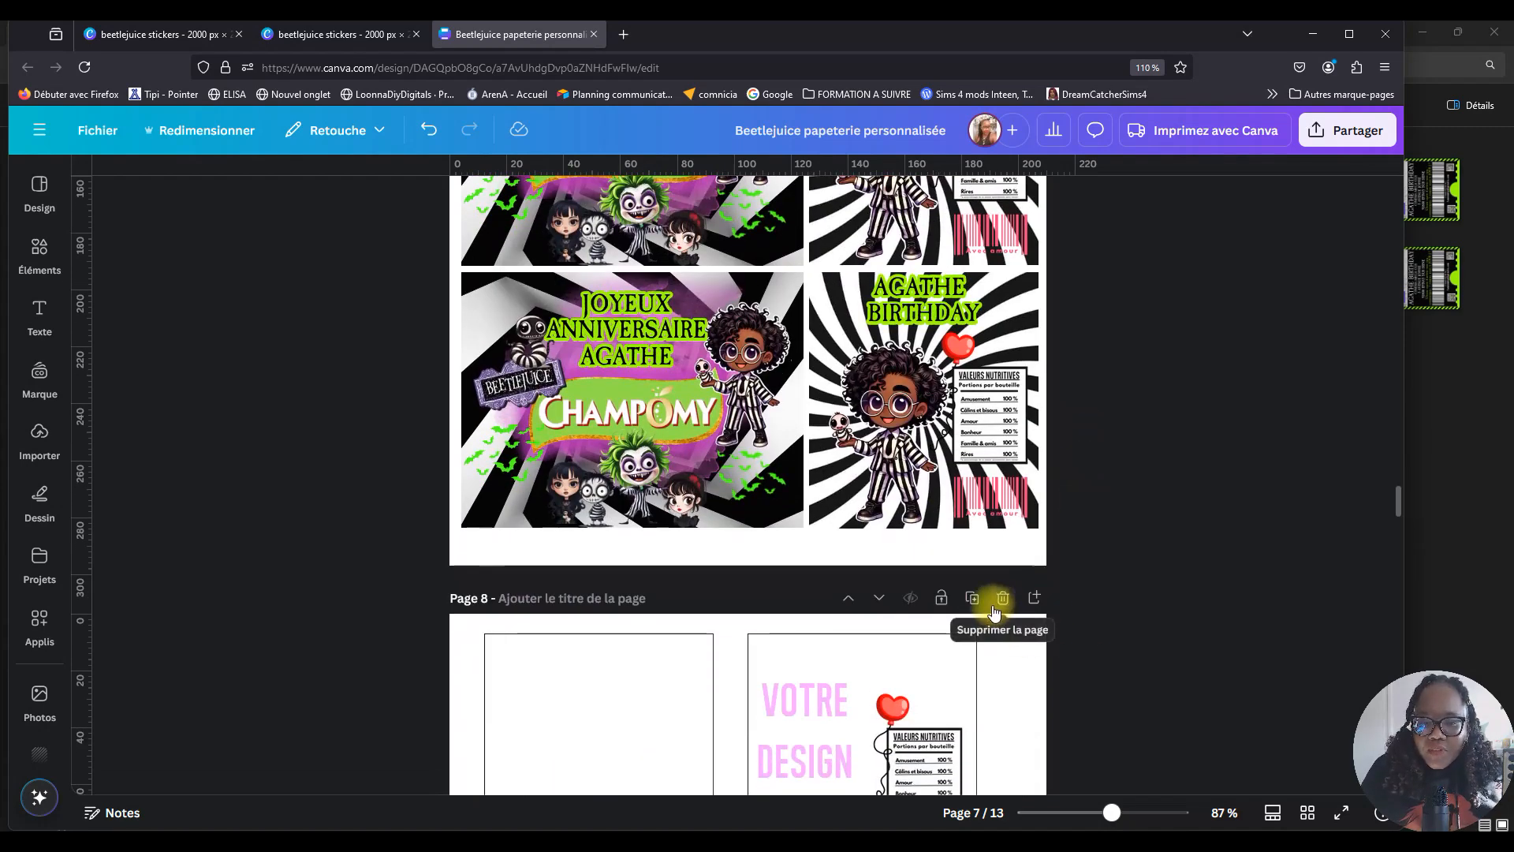
{"action": "left_click", "coordinate": [1000, 606]}
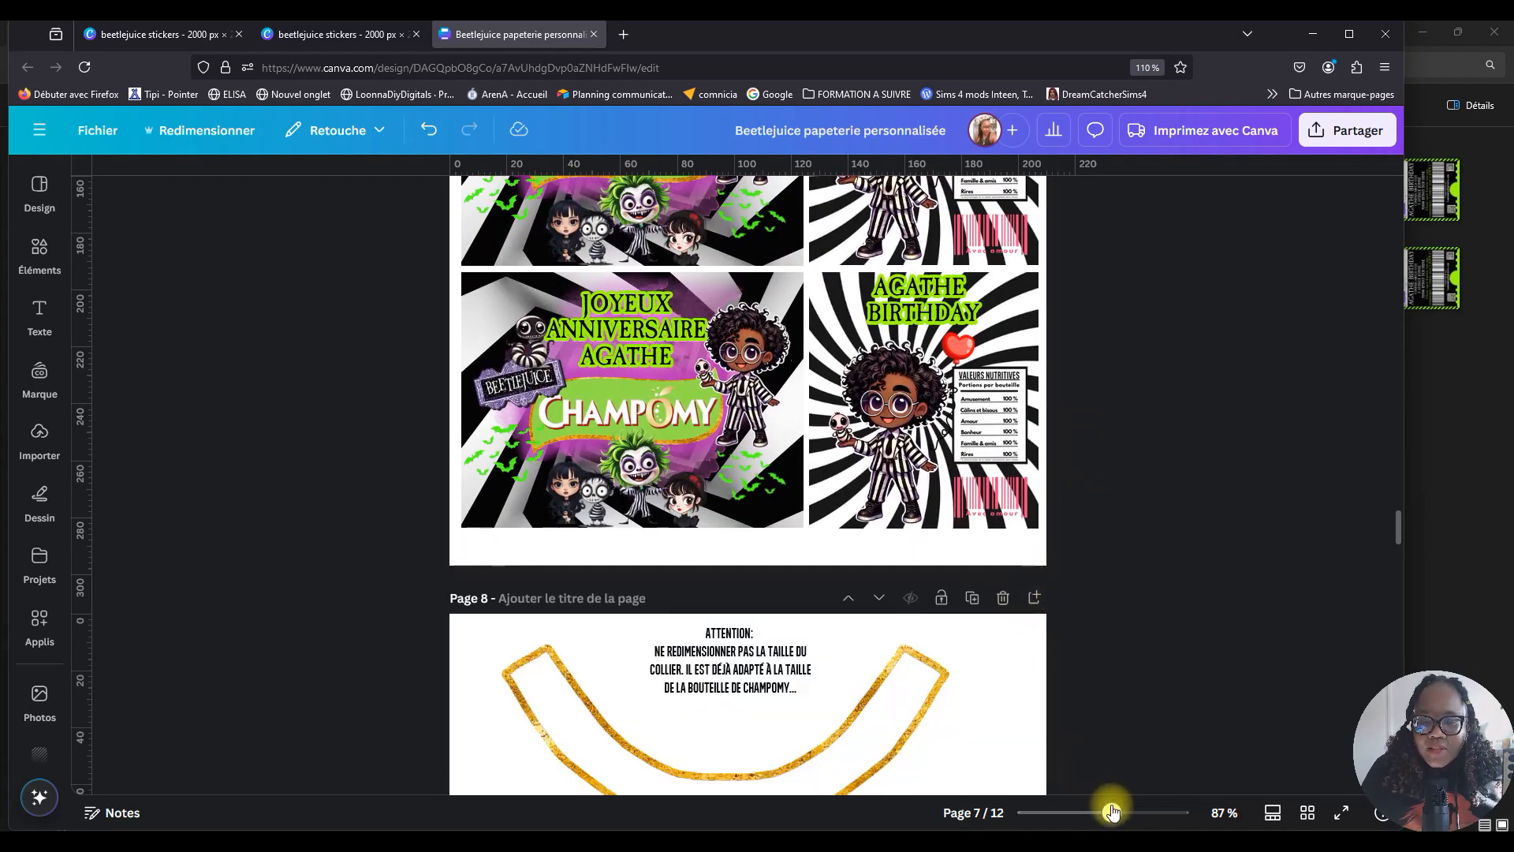
Shift page 7's uppermost Champomy label slightly left and up so it lines up with the two labels below.
{"action": "left_click_drag", "start_coordinate": [1108, 810], "coordinate": [1083, 812]}
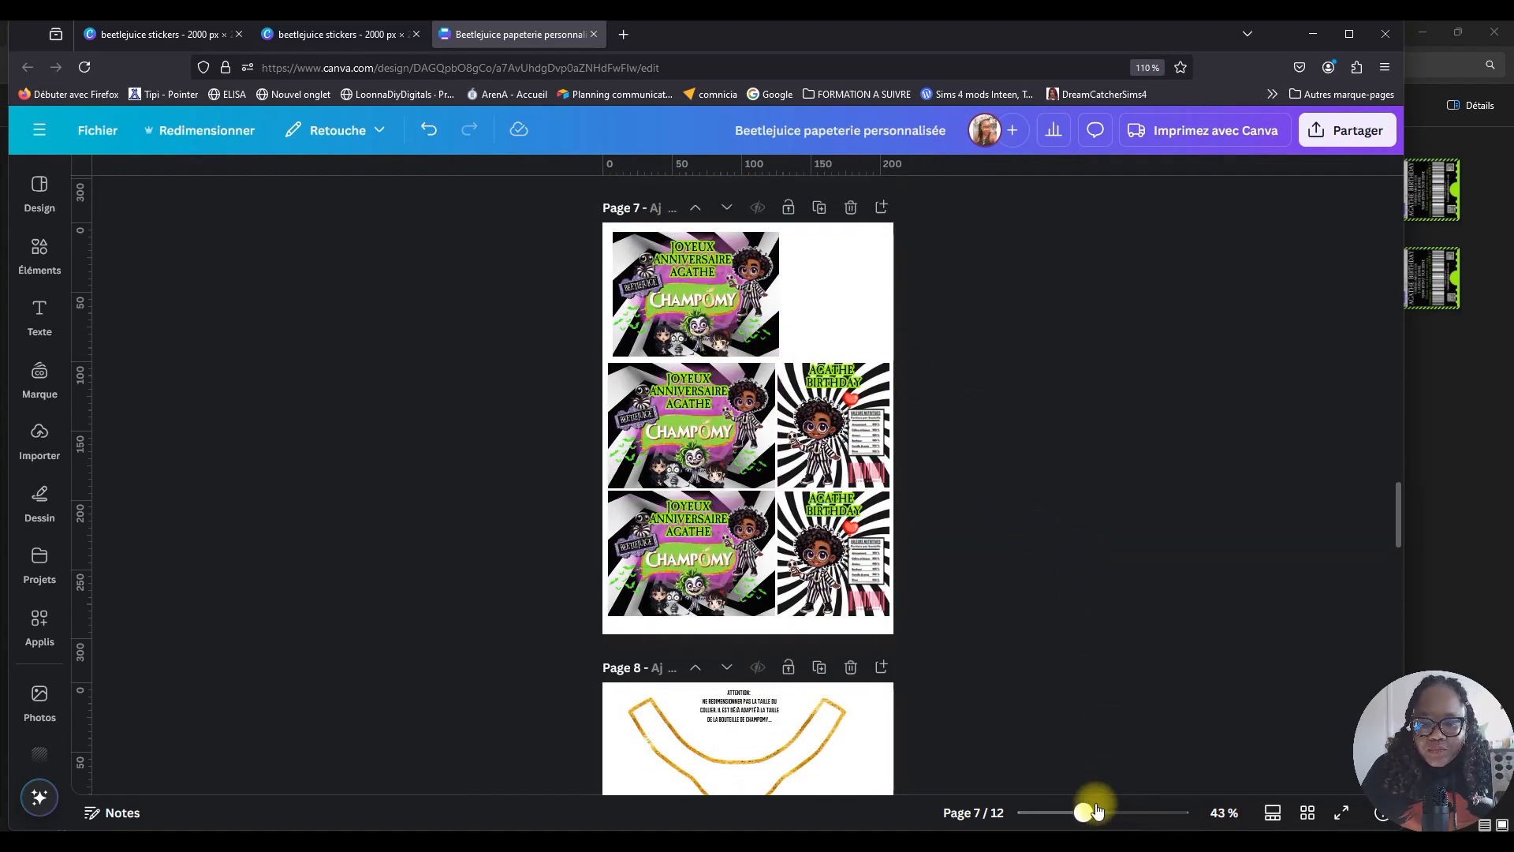
{"action": "left_click_drag", "start_coordinate": [1086, 812], "coordinate": [1113, 813]}
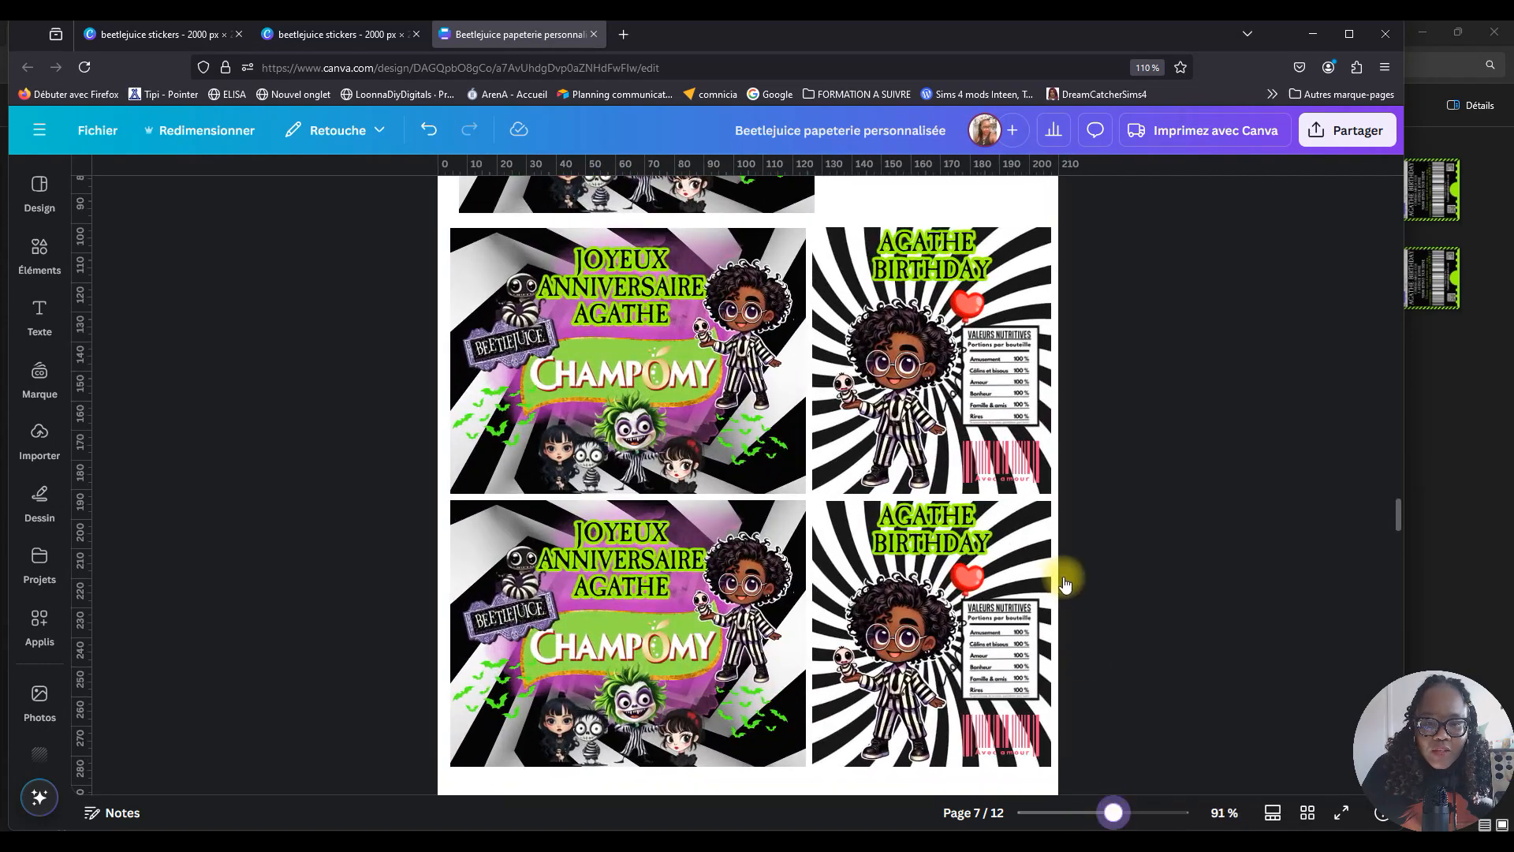
{"action": "scroll", "coordinate": [921, 514], "scroll_direction": "up", "scroll_amount": 2}
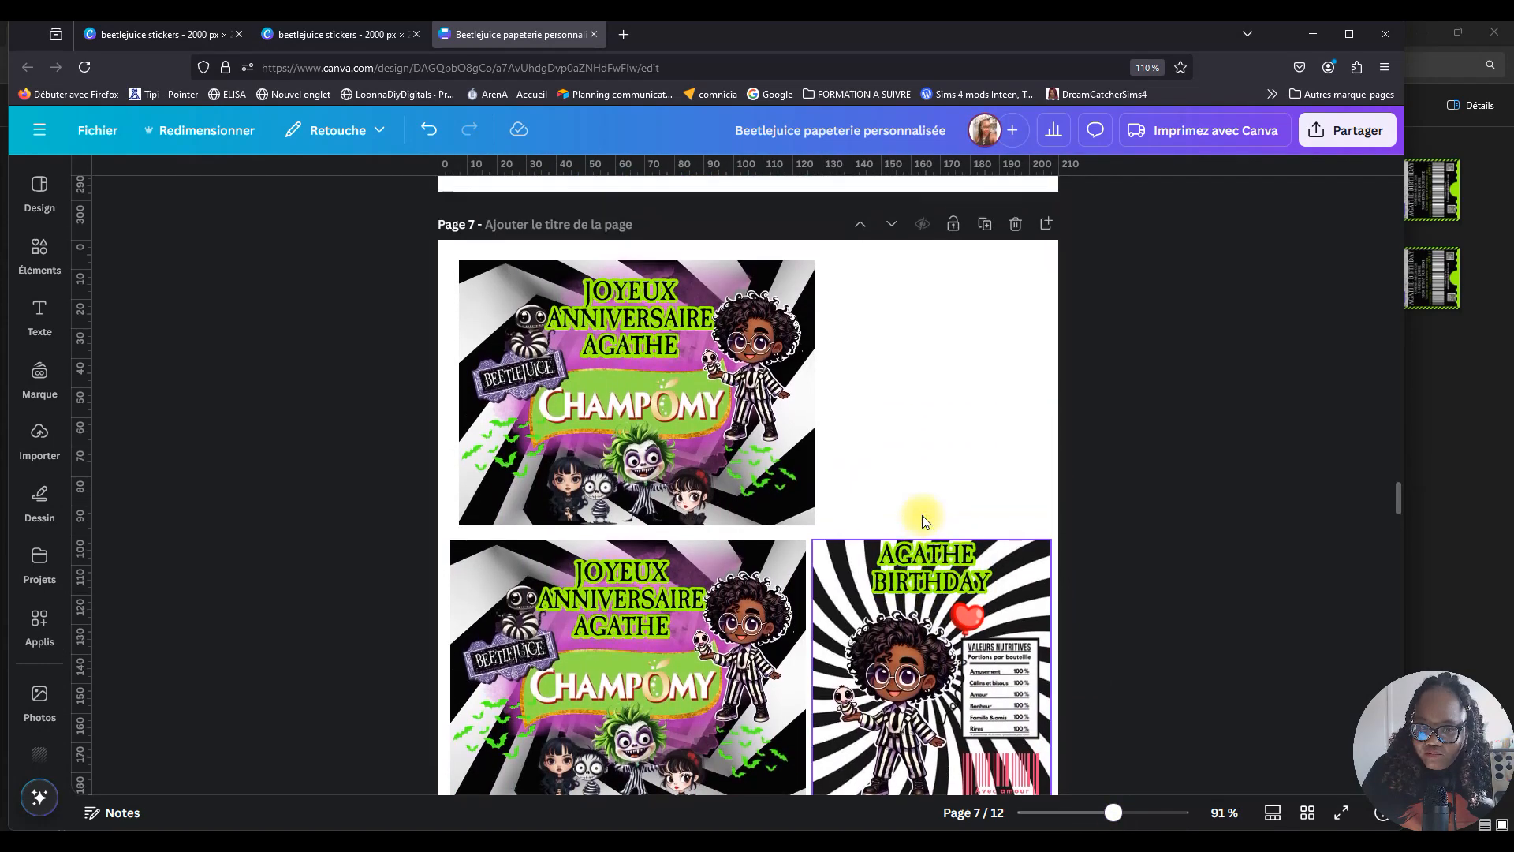
{"action": "left_click_drag", "start_coordinate": [740, 459], "coordinate": [732, 462]}
{"action": "scroll", "coordinate": [825, 441], "scroll_direction": "down", "scroll_amount": 5}
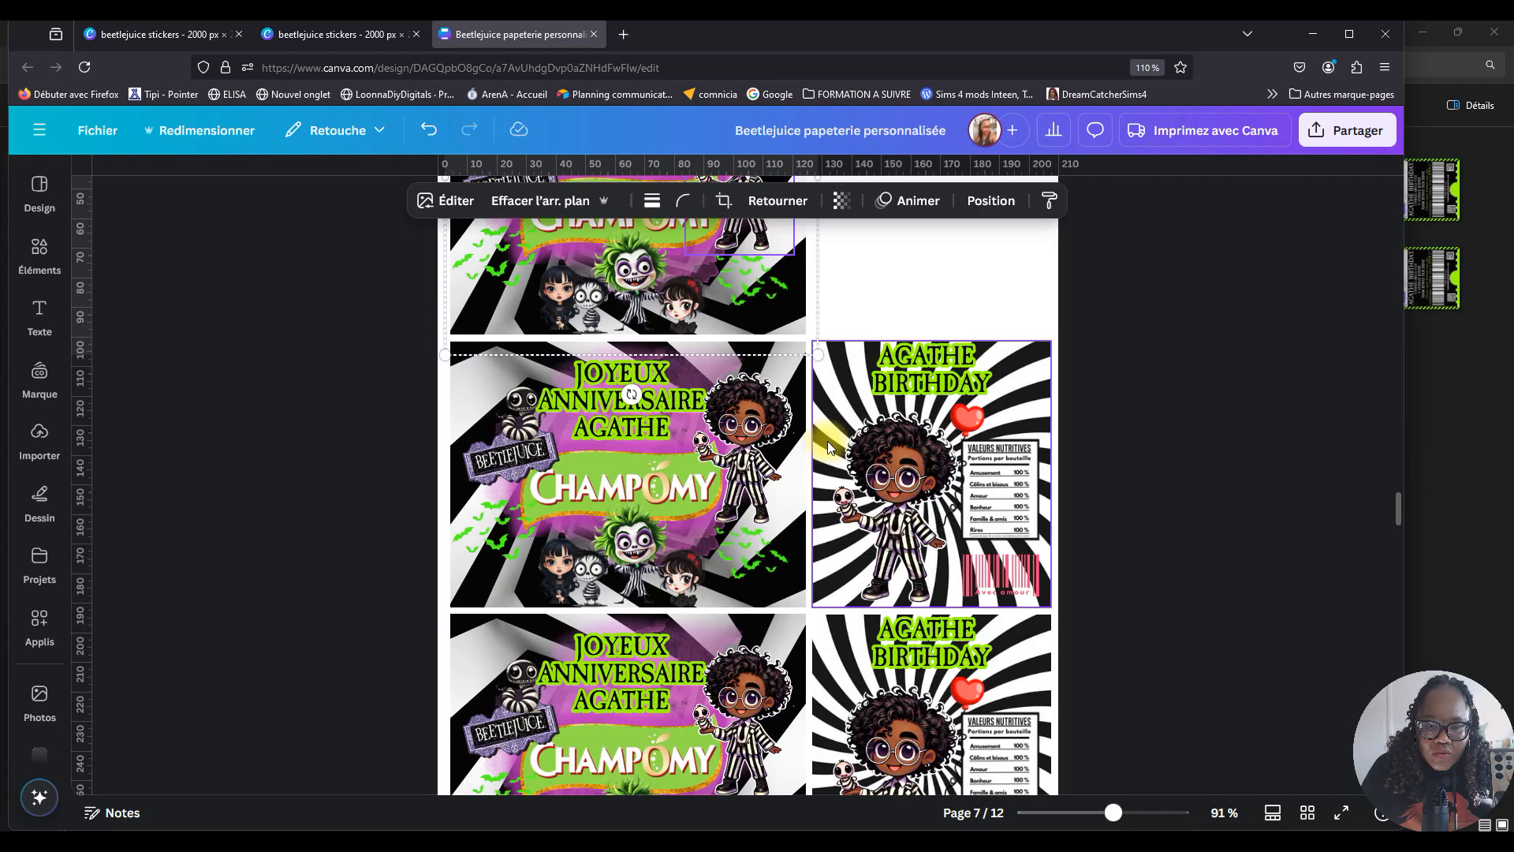
Review page 8's gold collar outlines and the note about keeping their size for the Champomy bottle.
{"action": "scroll", "coordinate": [907, 607], "scroll_direction": "down", "scroll_amount": 4}
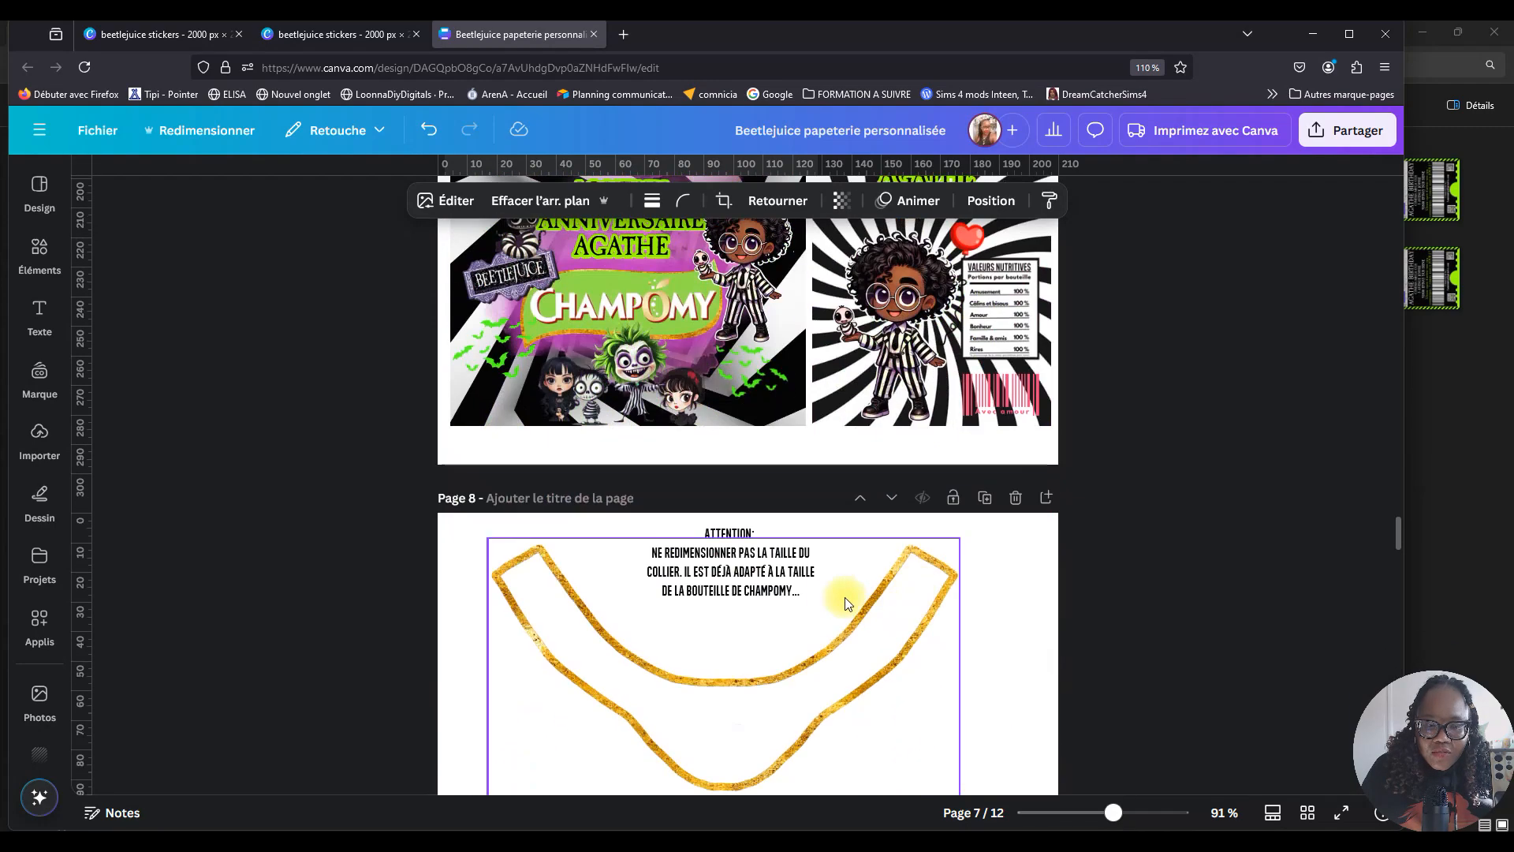
{"action": "scroll", "coordinate": [996, 683], "scroll_direction": "down", "scroll_amount": 1}
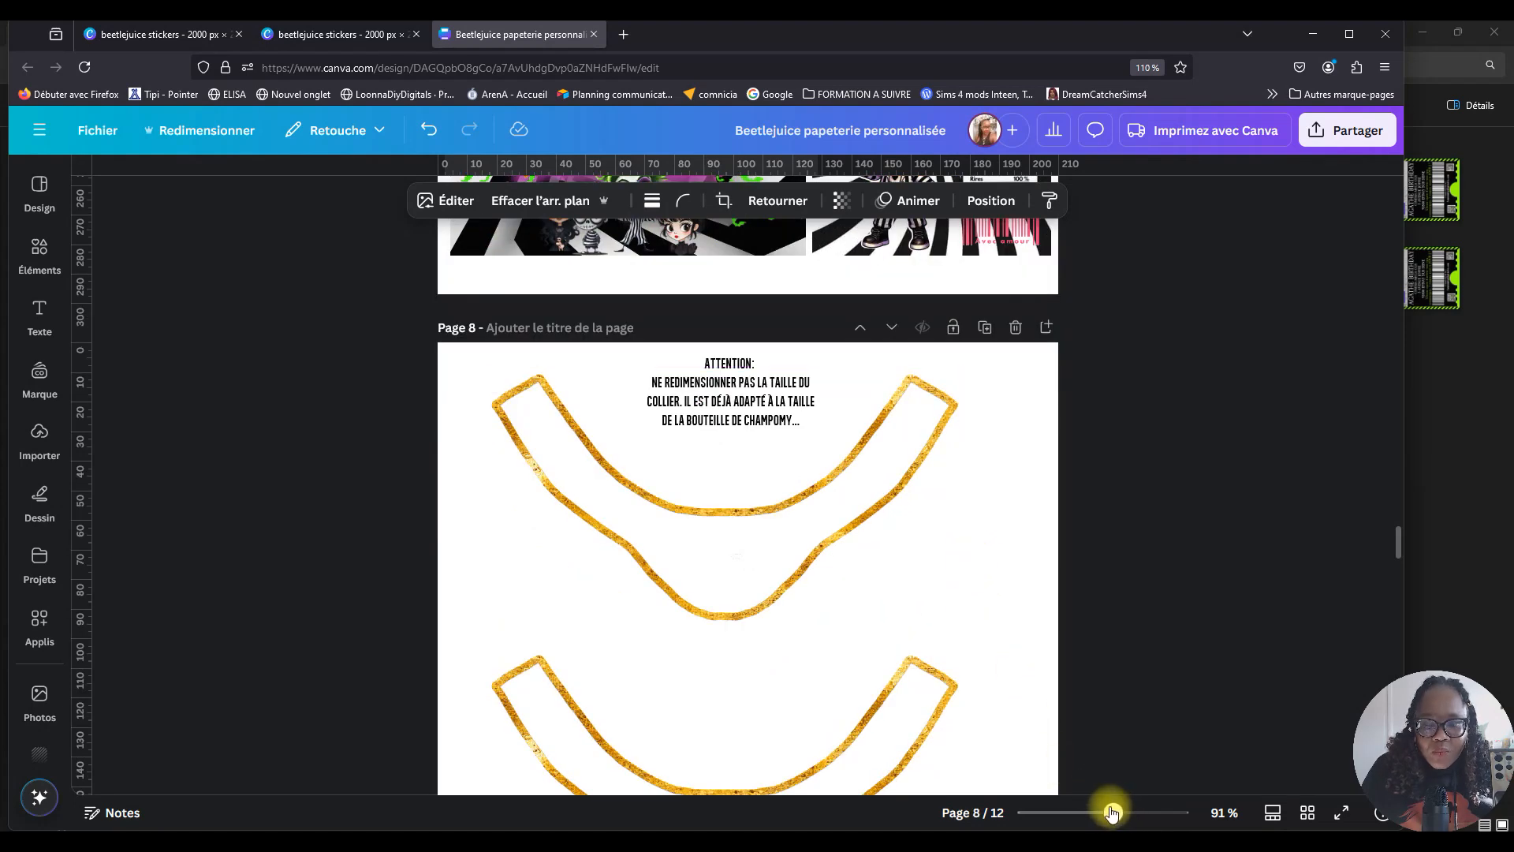
{"action": "left_click", "coordinate": [729, 406]}
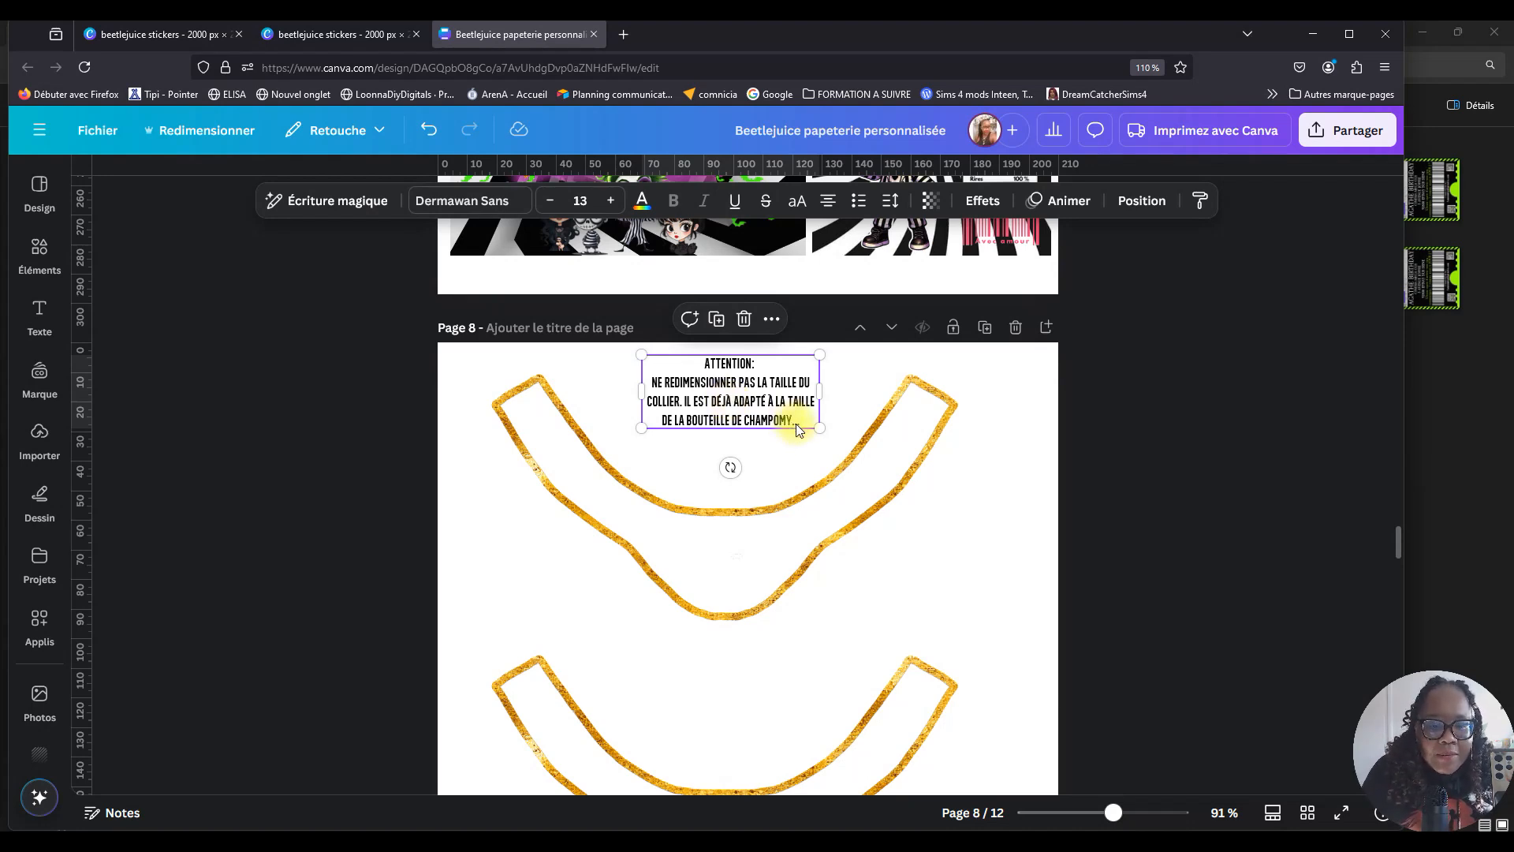
{"action": "left_click", "coordinate": [984, 491]}
{"action": "scroll", "coordinate": [982, 486], "scroll_direction": "down", "scroll_amount": 1}
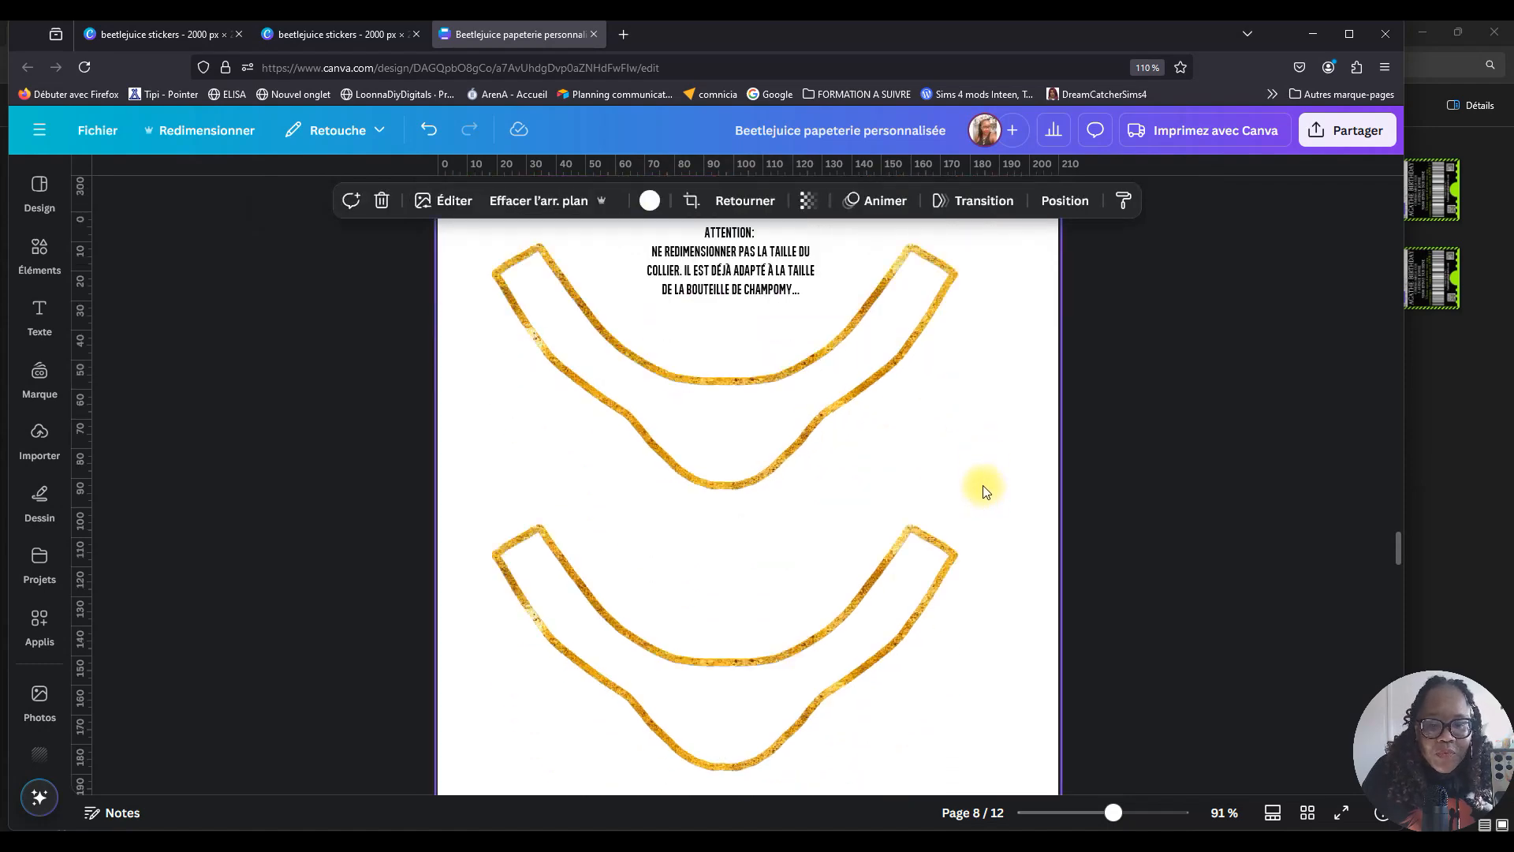
{"action": "scroll", "coordinate": [986, 552], "scroll_direction": "down", "scroll_amount": 3}
{"action": "left_click_drag", "start_coordinate": [1112, 812], "coordinate": [1103, 812]}
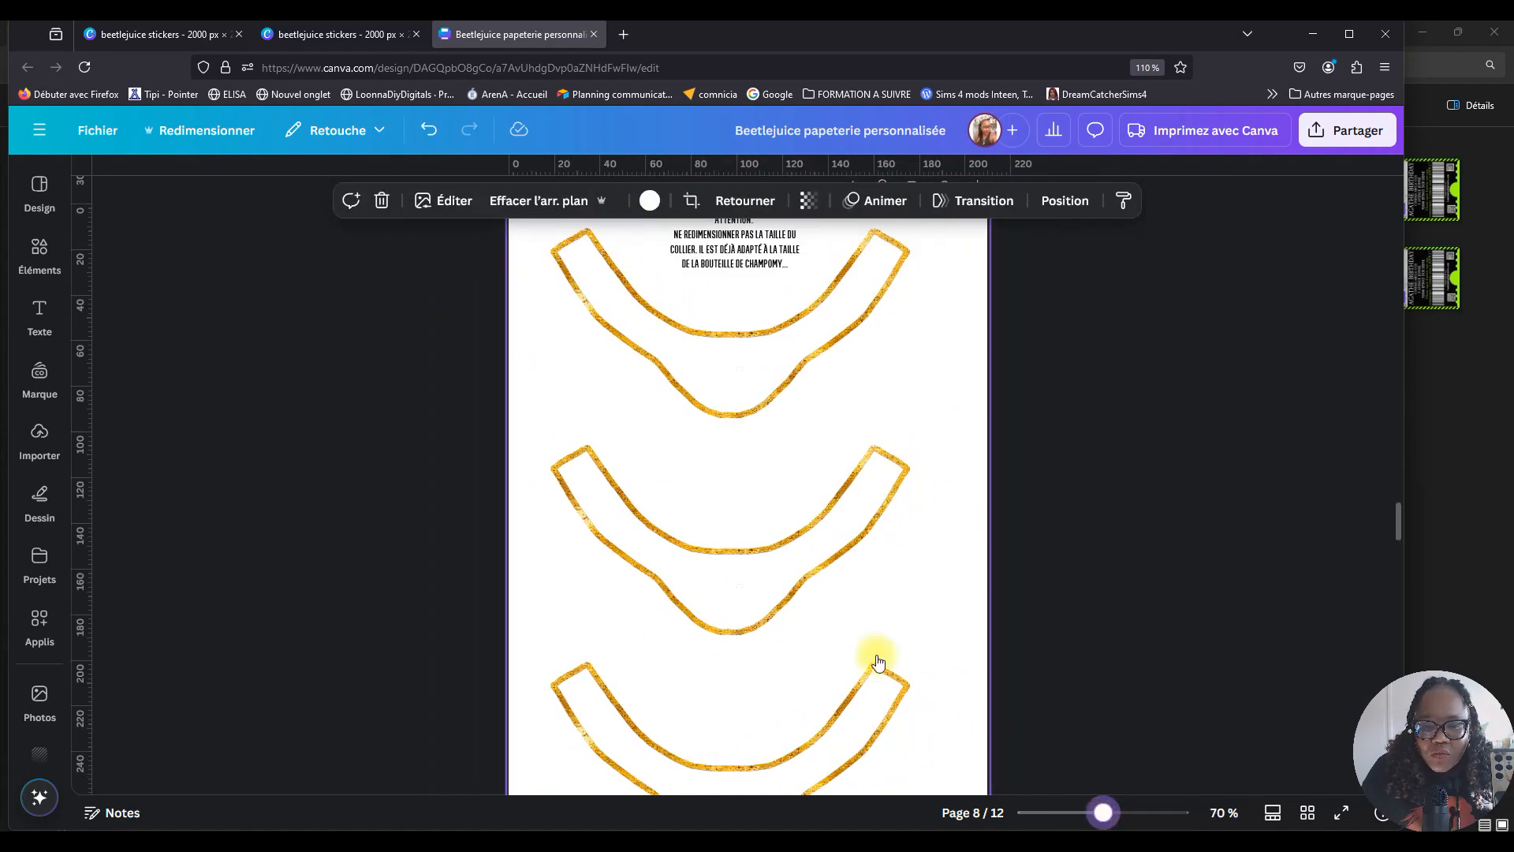
{"action": "scroll", "coordinate": [906, 592], "scroll_direction": "down", "scroll_amount": 2, "text": "ctrl"}
Unlock and delete the middle and lowest gold collar outlines on page 8.
{"action": "left_click_drag", "start_coordinate": [507, 497], "coordinate": [899, 770]}
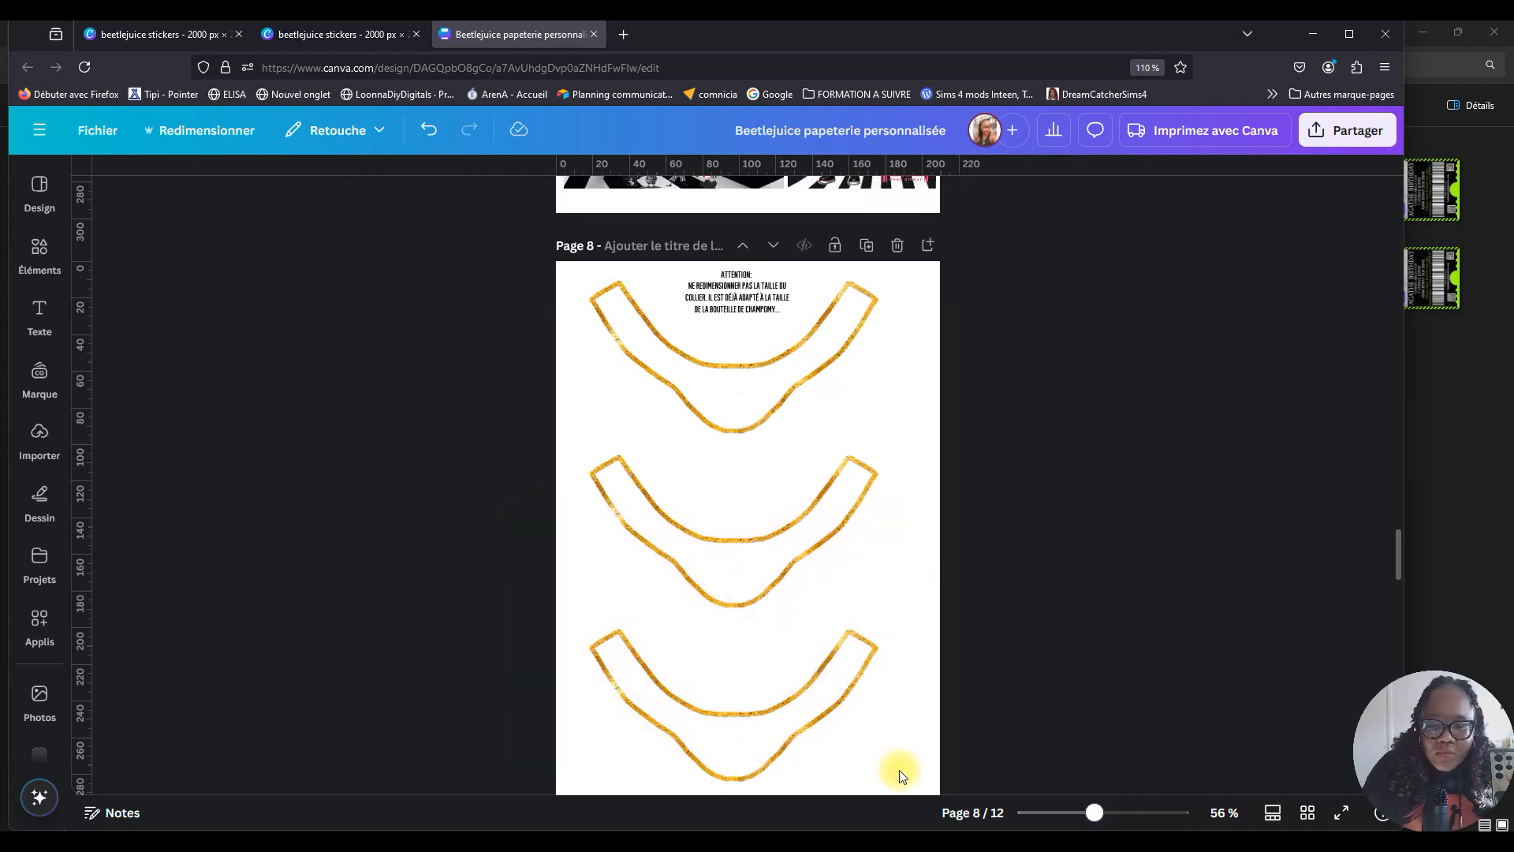
{"action": "left_click", "coordinate": [797, 723]}
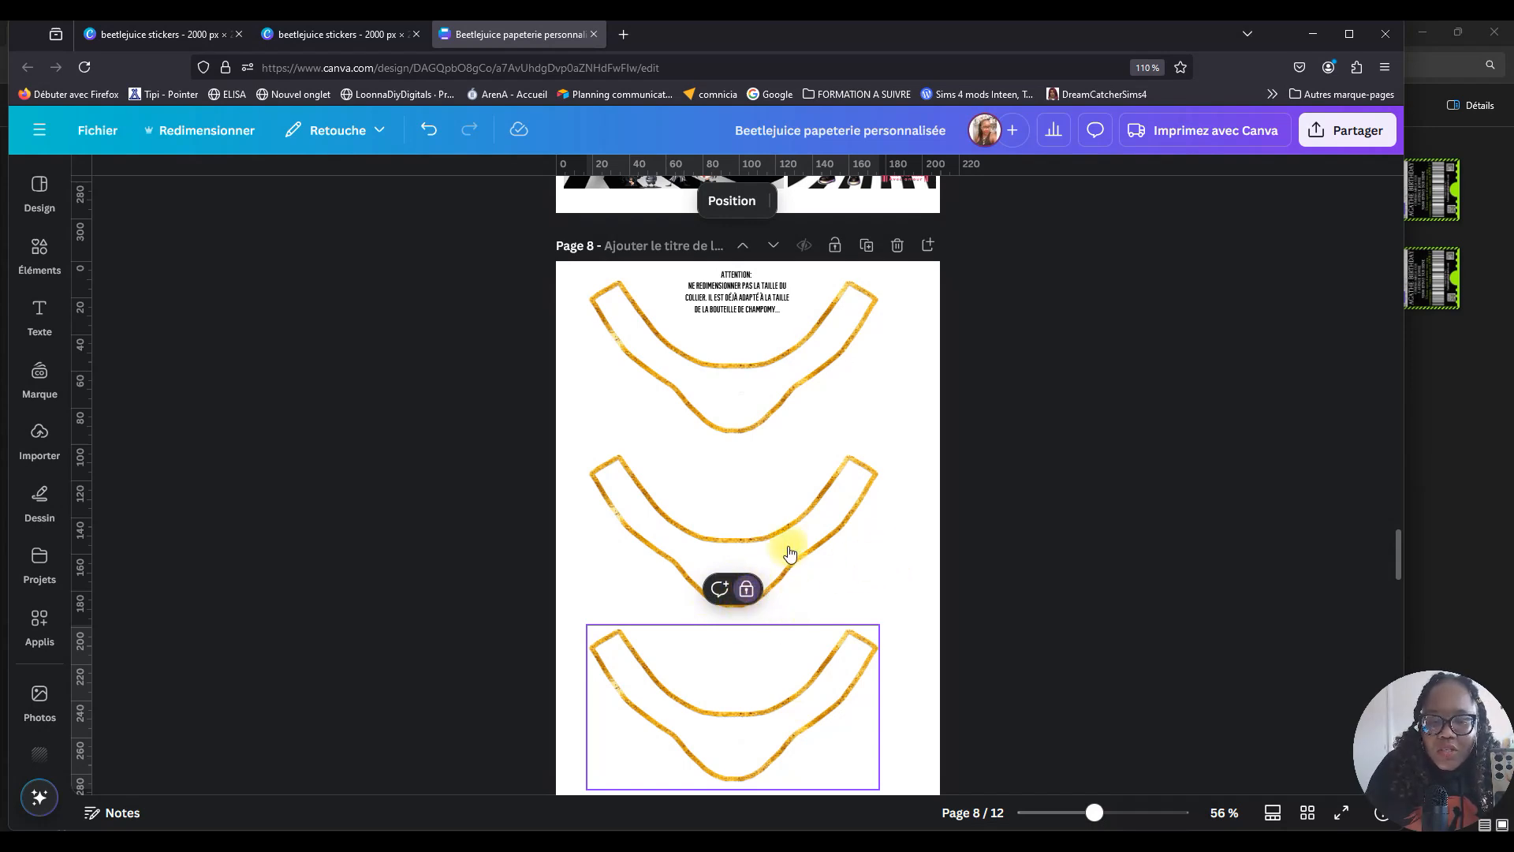
{"action": "left_click", "coordinate": [746, 588]}
{"action": "left_click_drag", "start_coordinate": [771, 719], "coordinate": [771, 544]}
{"action": "left_click", "coordinate": [746, 415]}
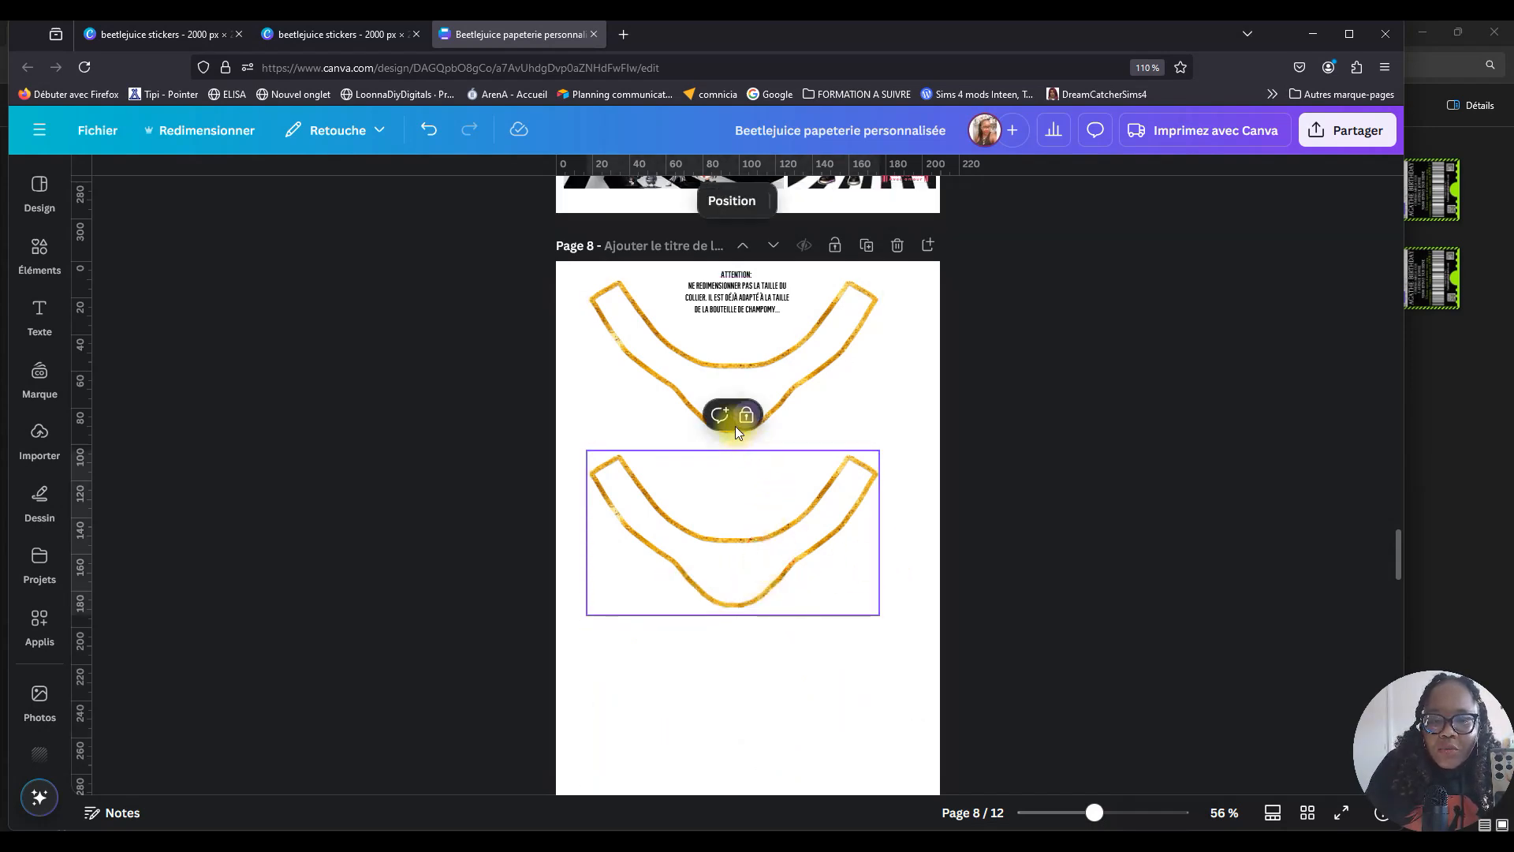
{"action": "left_click", "coordinate": [744, 416]}
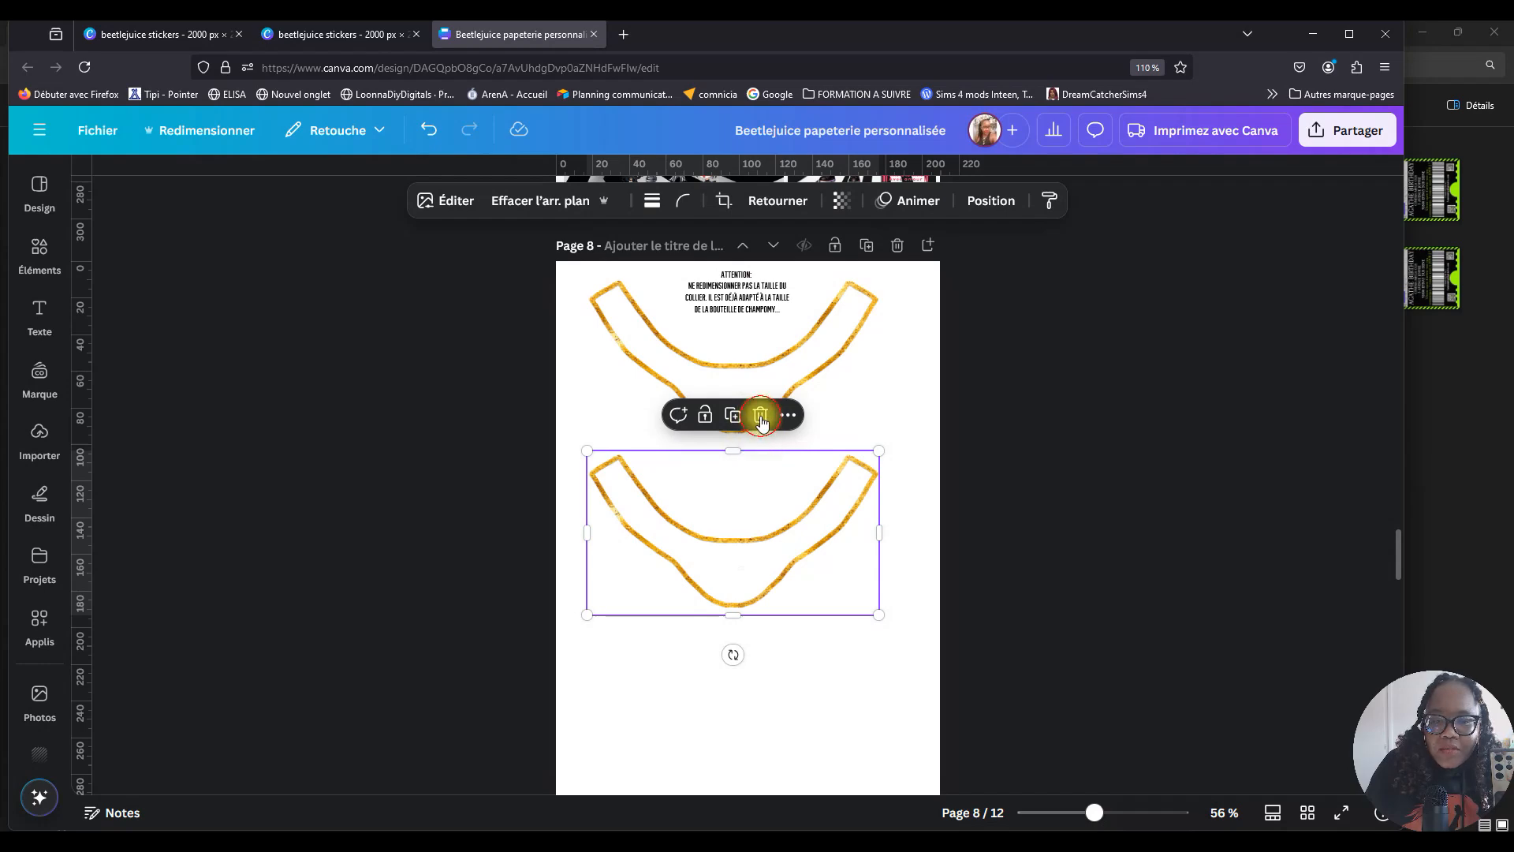
{"action": "left_click", "coordinate": [761, 416]}
Open the Colliers couleurs folder in the project files and browse to the green and purple collars.
{"action": "left_click", "coordinate": [36, 552]}
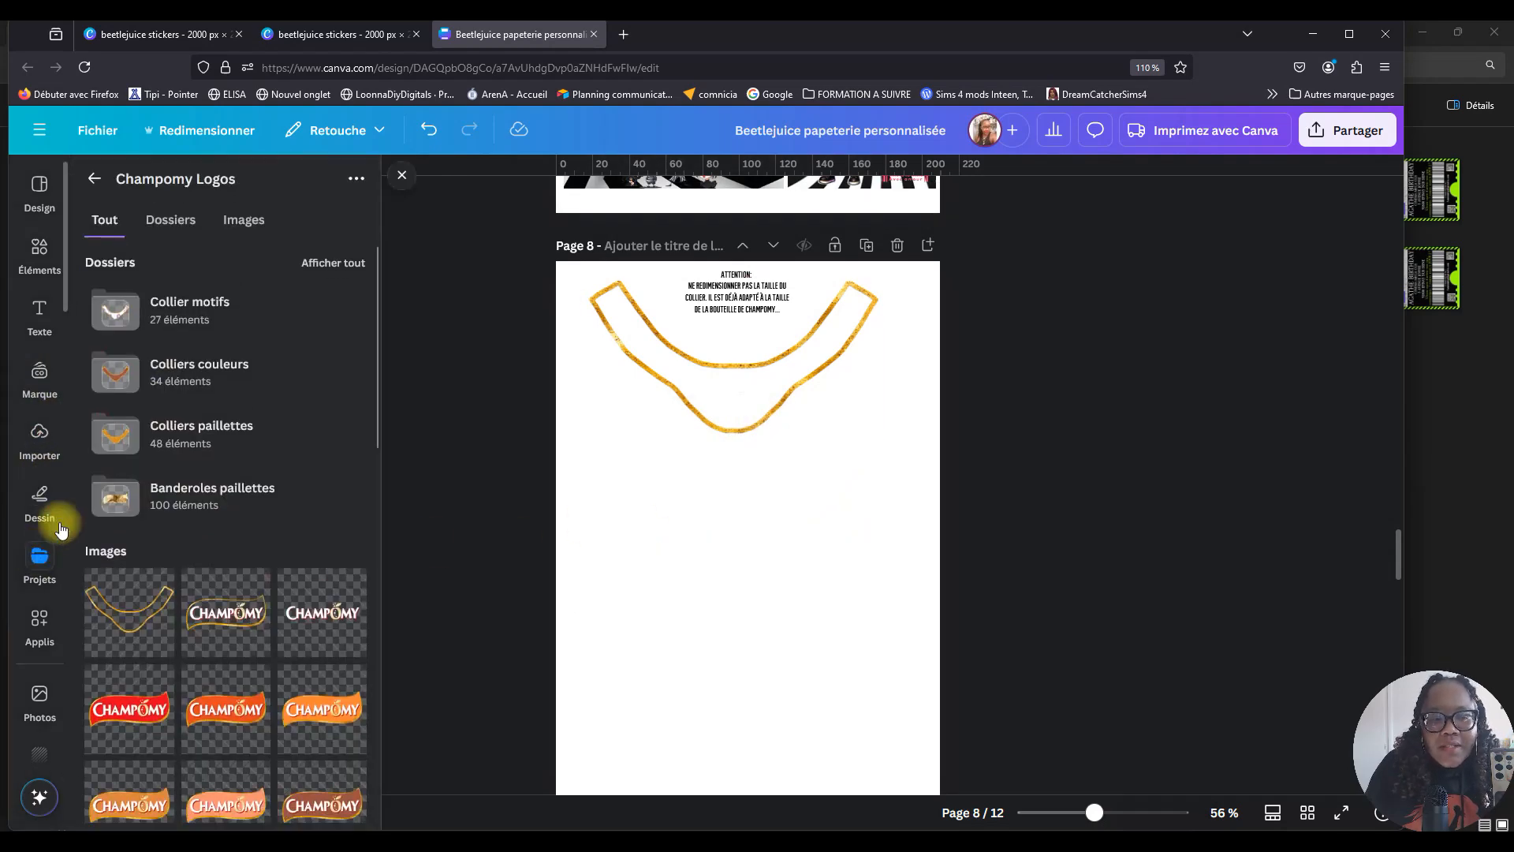
{"action": "left_click", "coordinate": [237, 377]}
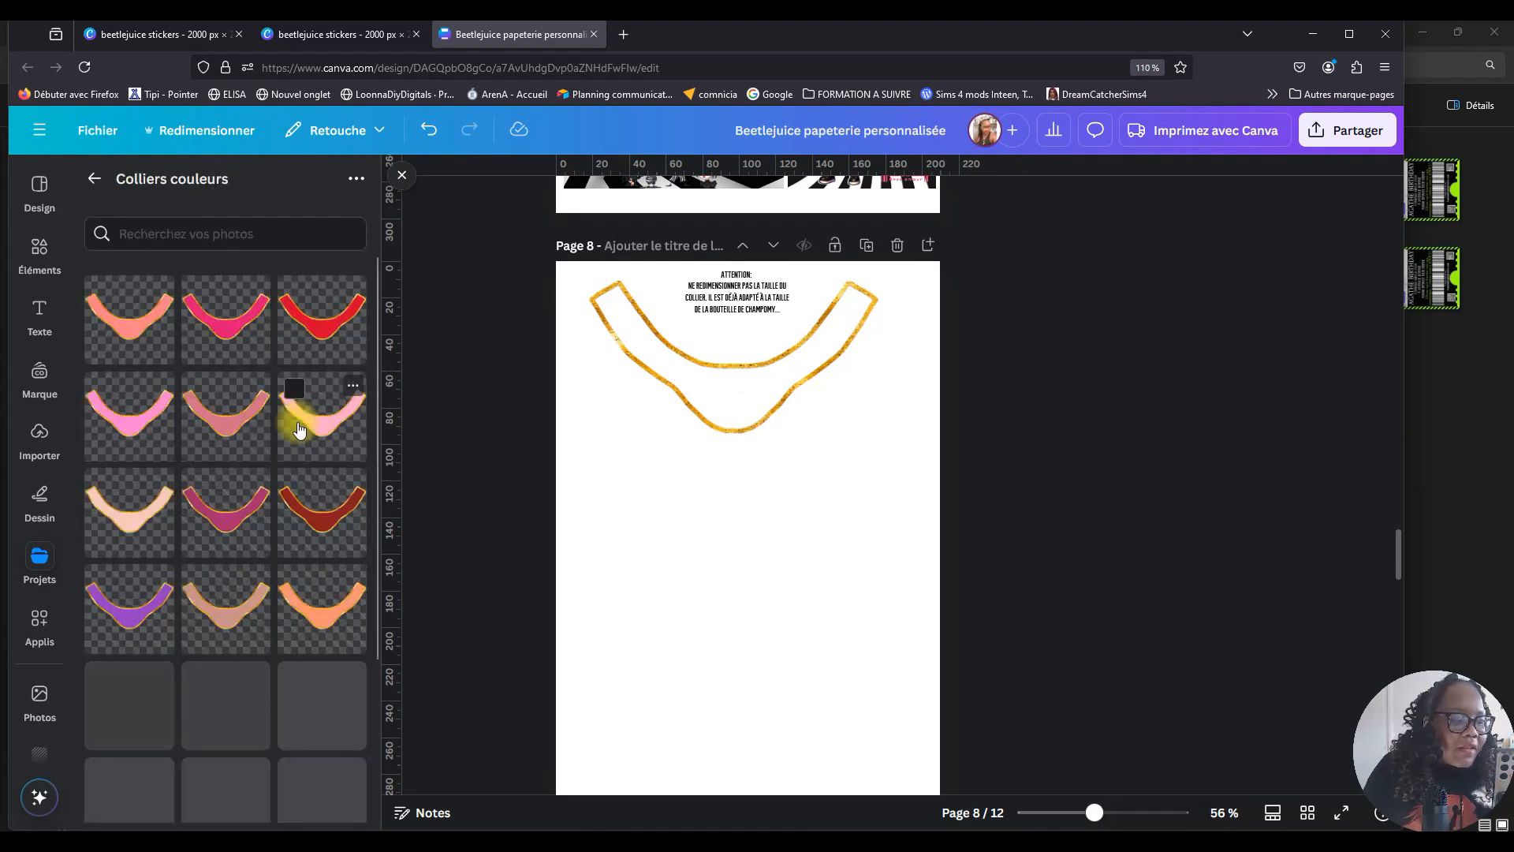
{"action": "scroll", "coordinate": [296, 505], "scroll_direction": "down", "scroll_amount": 3}
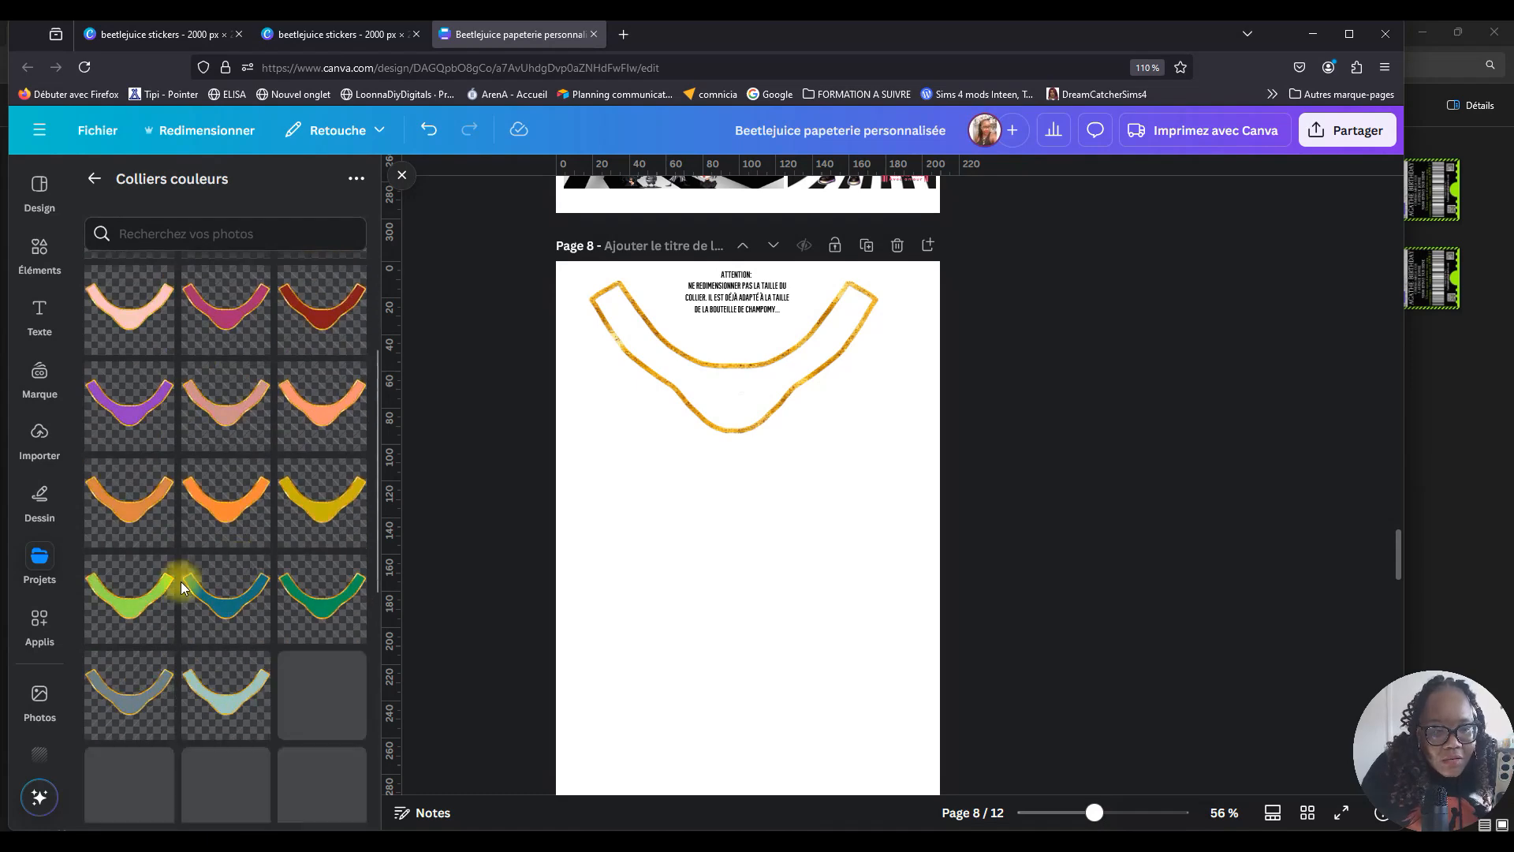
{"action": "left_click", "coordinate": [122, 603]}
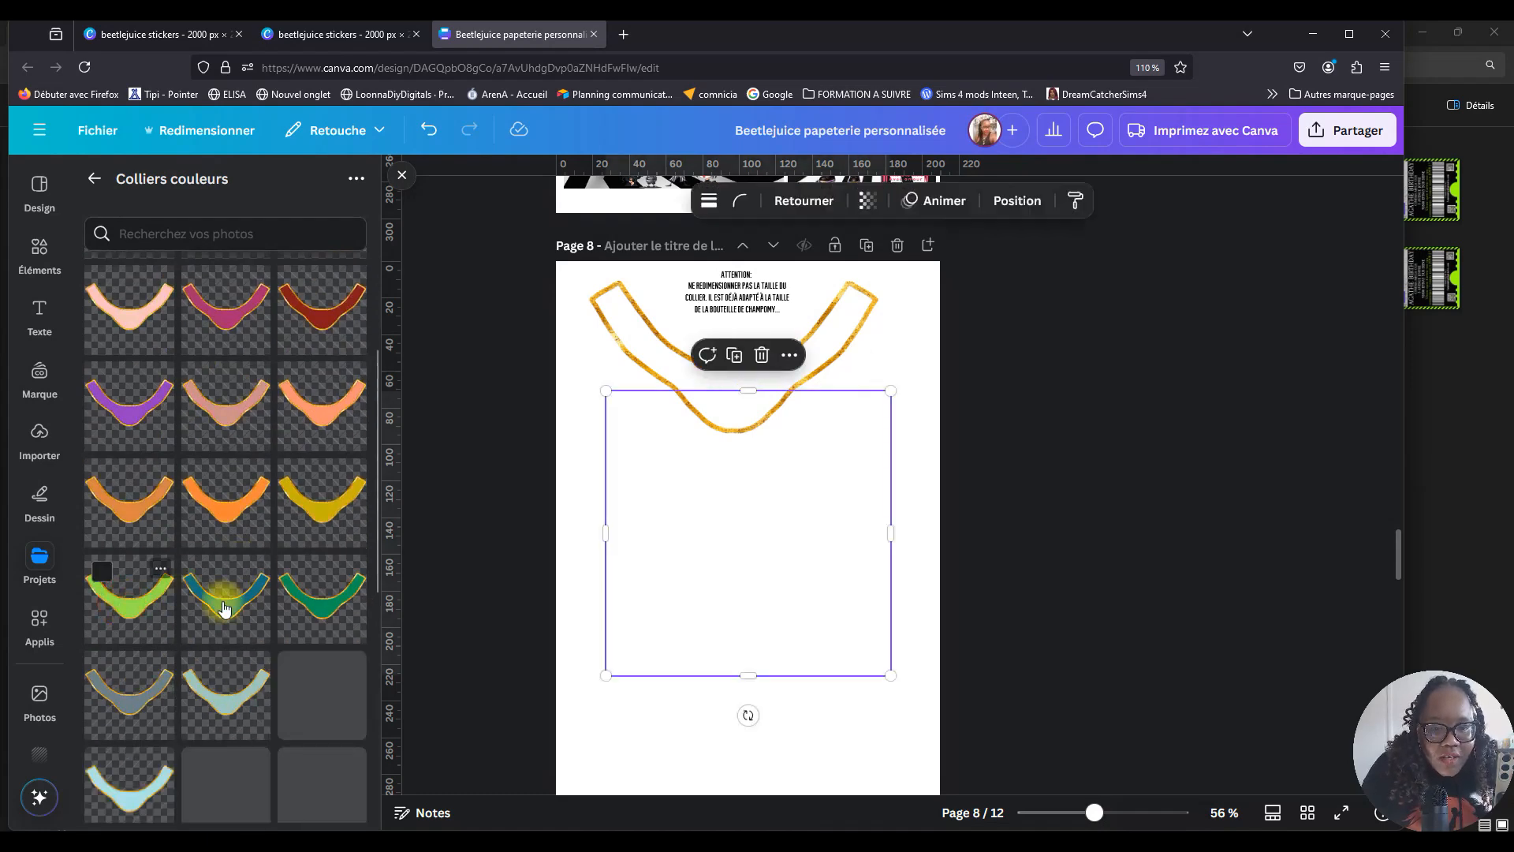
{"action": "left_click", "coordinate": [675, 558]}
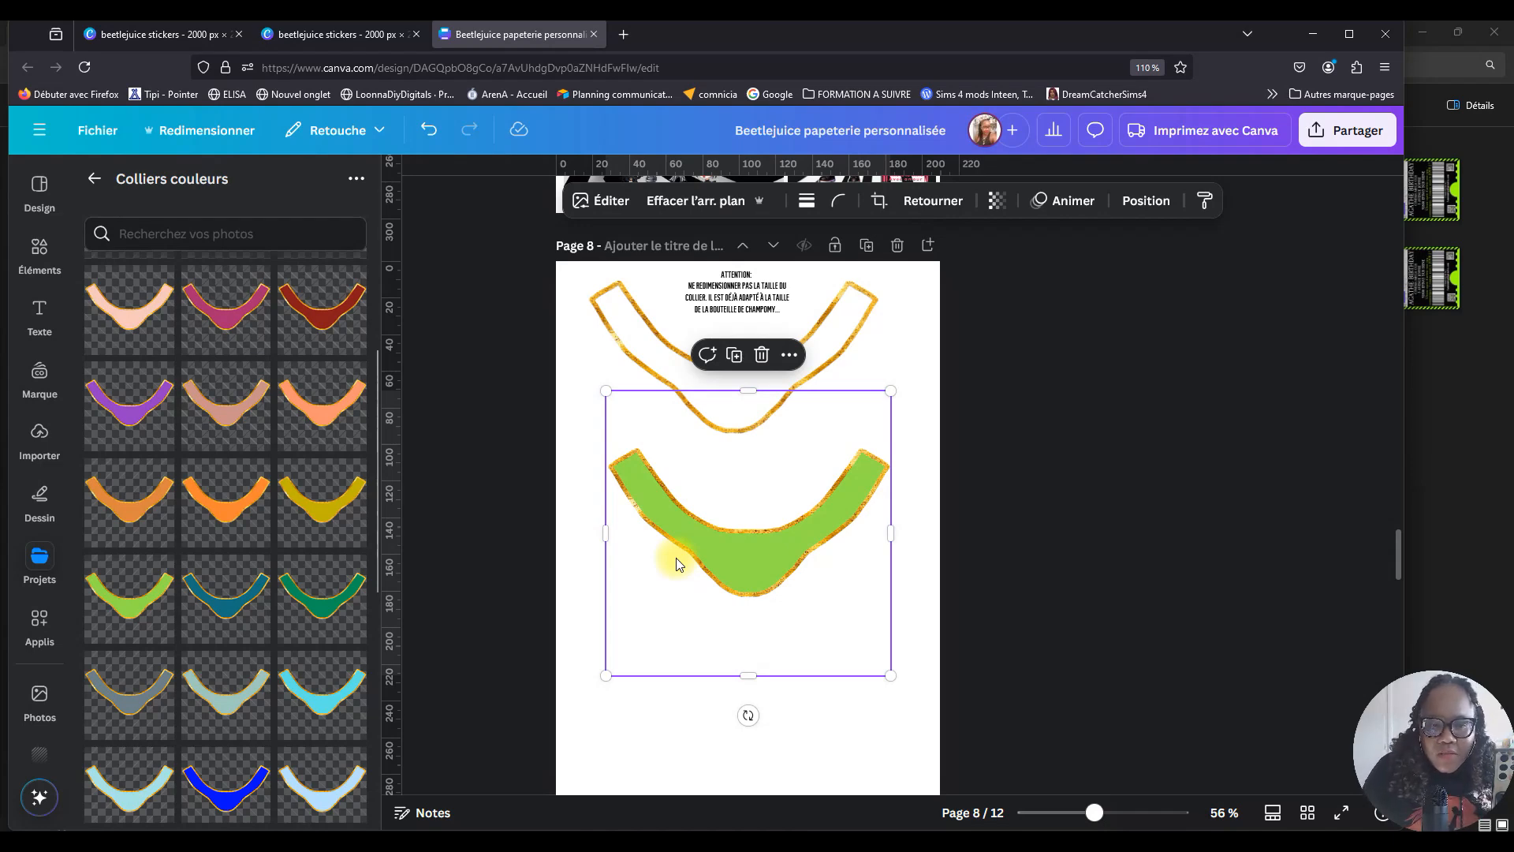
{"action": "key", "text": "Delete"}
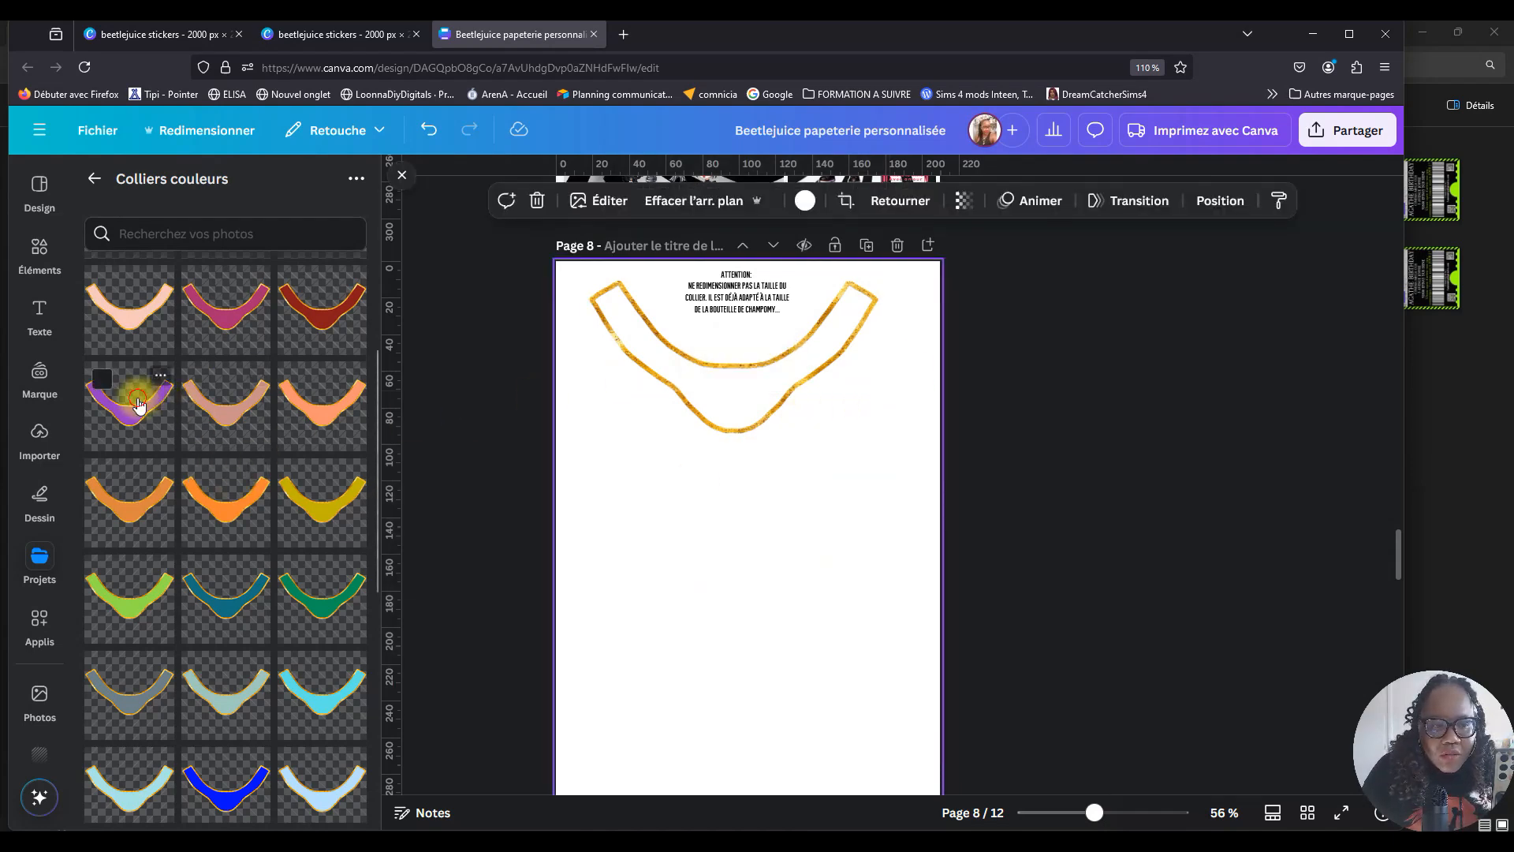
Insert the purple collar on page 8 and crop the empty space above and below it.
{"action": "left_click", "coordinate": [137, 403]}
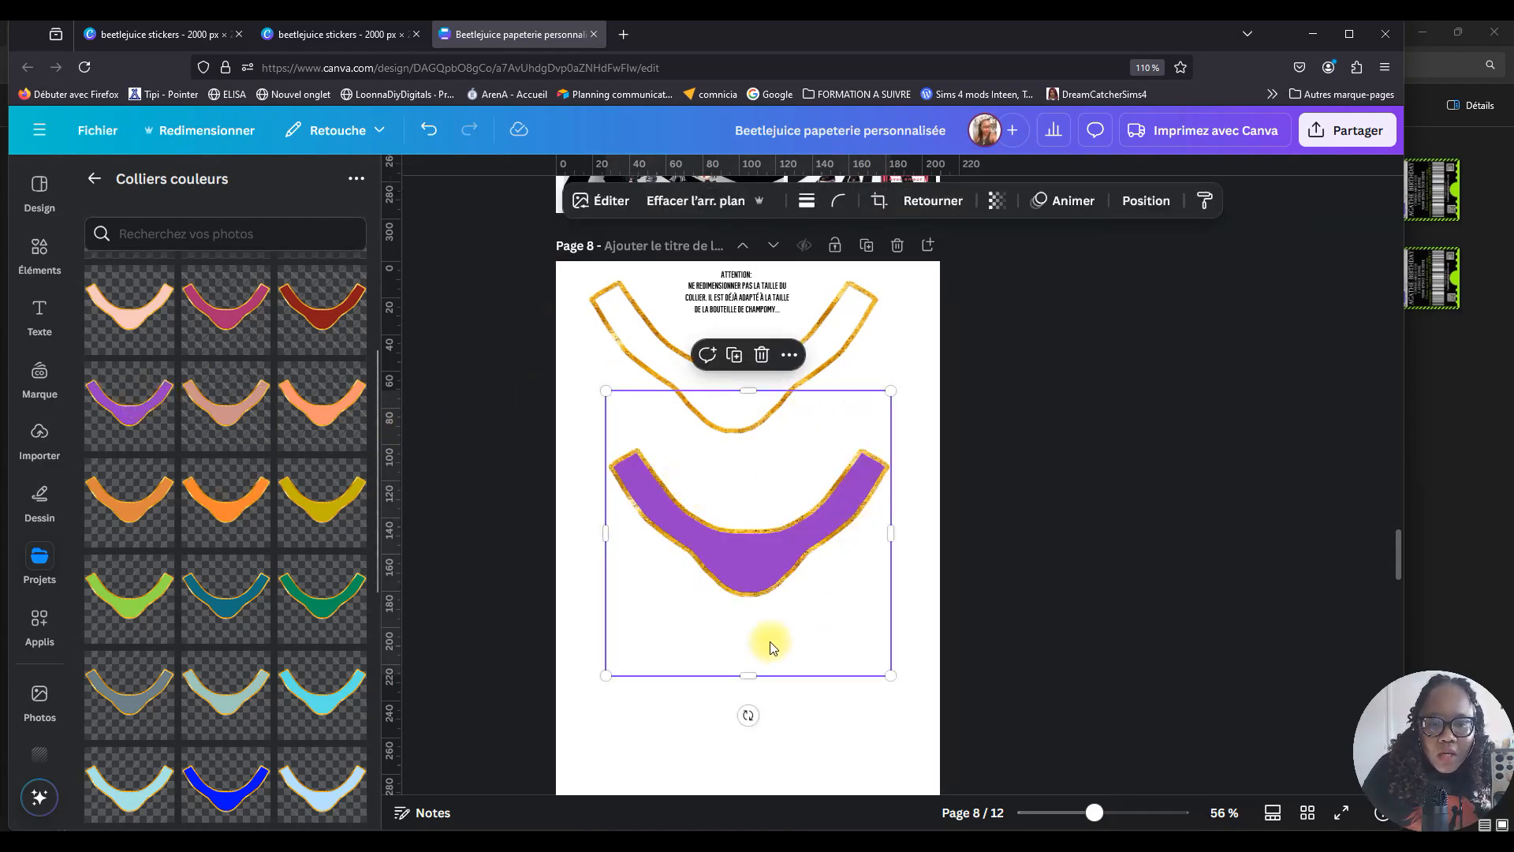
{"action": "left_click_drag", "start_coordinate": [757, 678], "coordinate": [759, 608]}
{"action": "left_click_drag", "start_coordinate": [750, 391], "coordinate": [757, 440]}
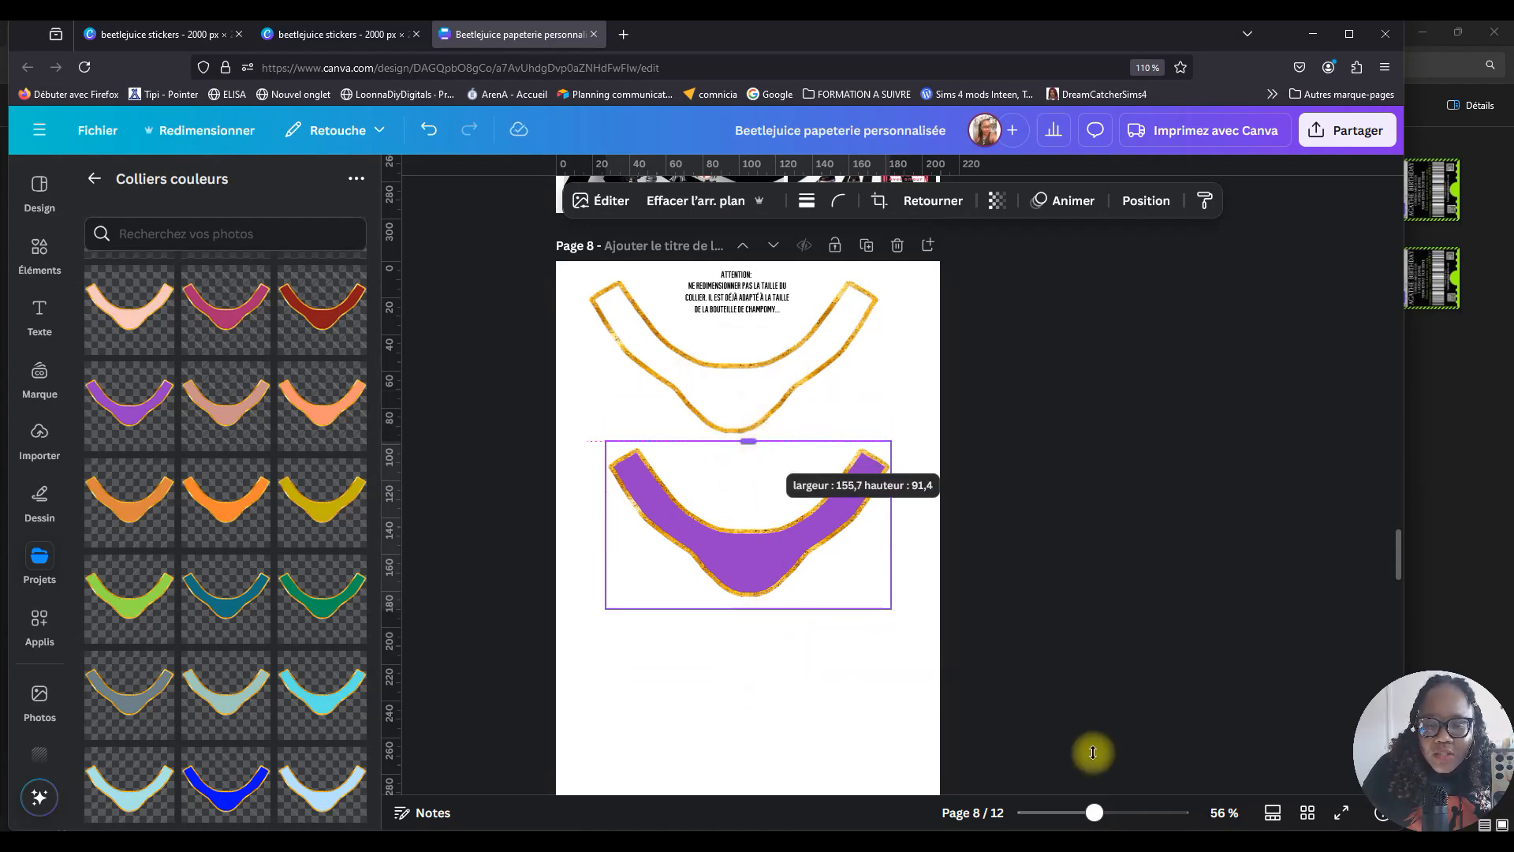
Place the purple collar over the remaining gold outline and enlarge it proportionally to match the outline's size.
{"action": "left_click_drag", "start_coordinate": [1061, 739], "coordinate": [1123, 815]}
{"action": "left_click", "coordinate": [1072, 778]}
{"action": "left_click_drag", "start_coordinate": [971, 766], "coordinate": [929, 420]}
{"action": "scroll", "coordinate": [929, 420], "scroll_direction": "up", "scroll_amount": 2}
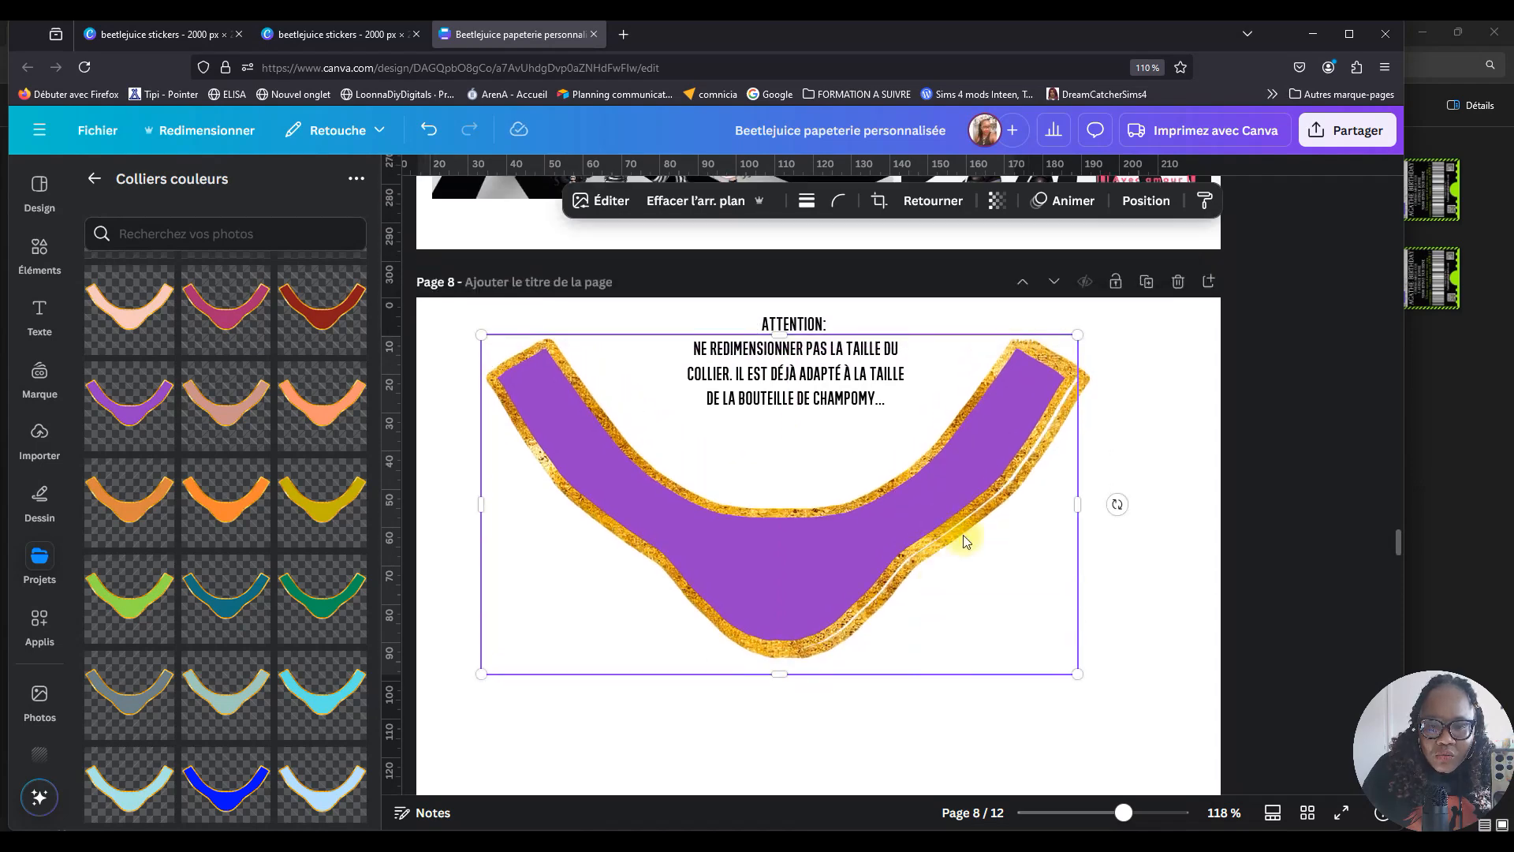
{"action": "left_click_drag", "start_coordinate": [1078, 675], "coordinate": [1102, 684]}
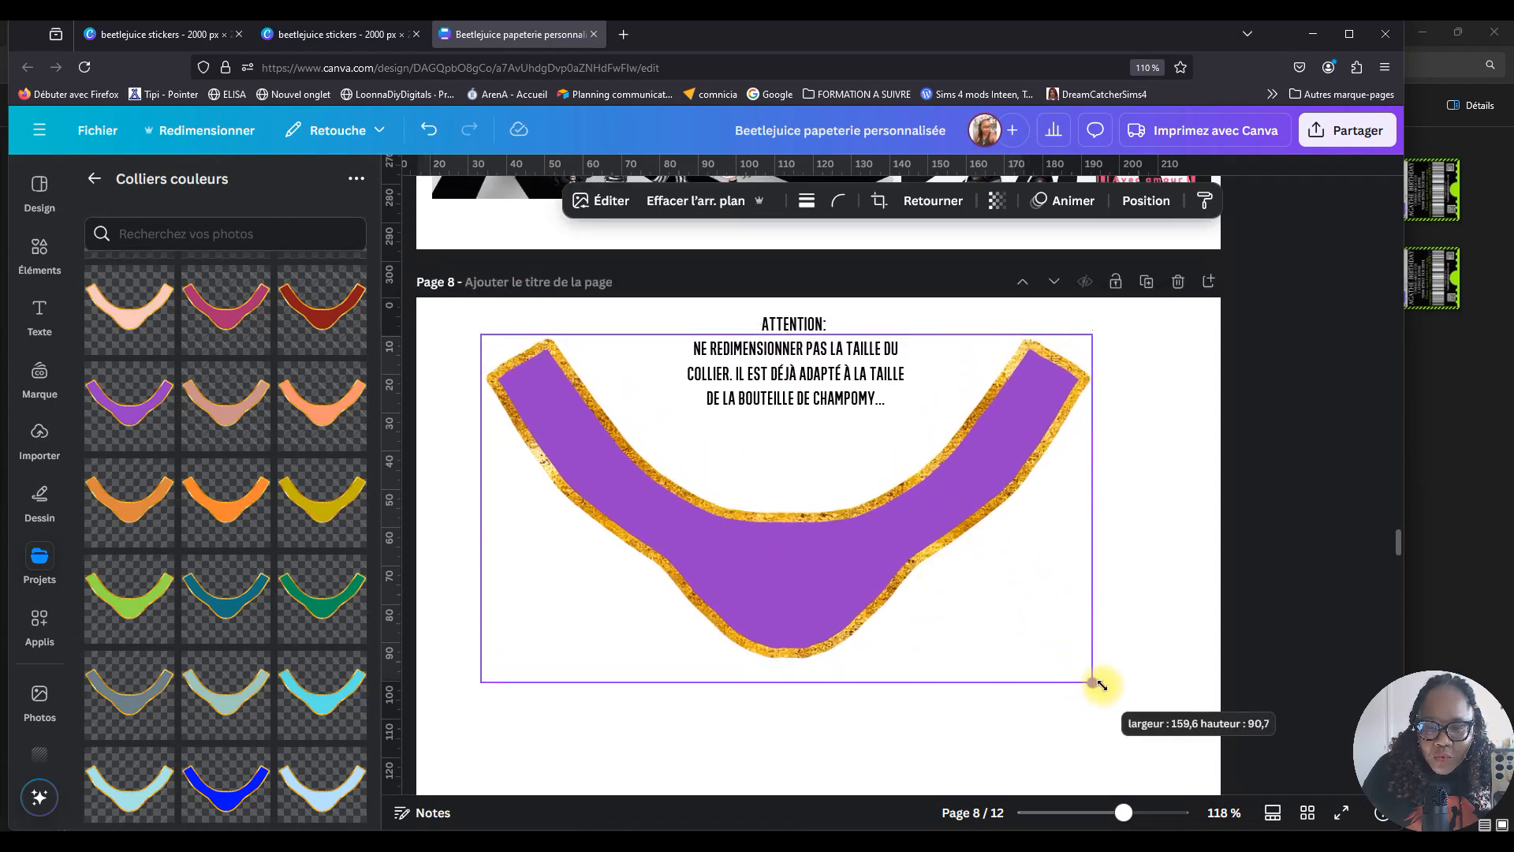
{"action": "scroll", "coordinate": [938, 583], "scroll_direction": "down", "scroll_amount": 2}
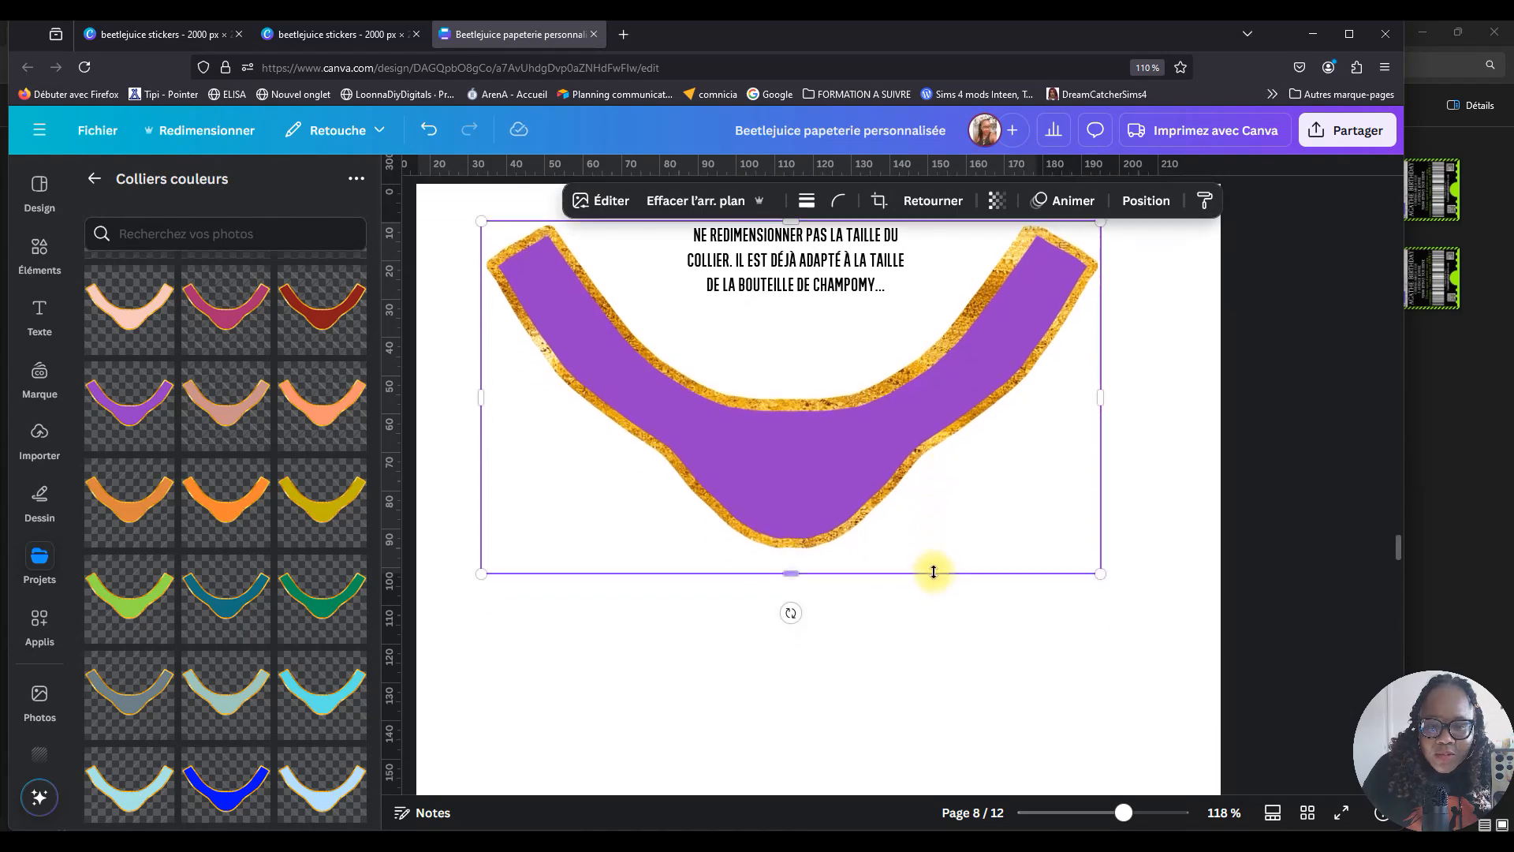
{"action": "left_click_drag", "start_coordinate": [831, 439], "coordinate": [833, 433]}
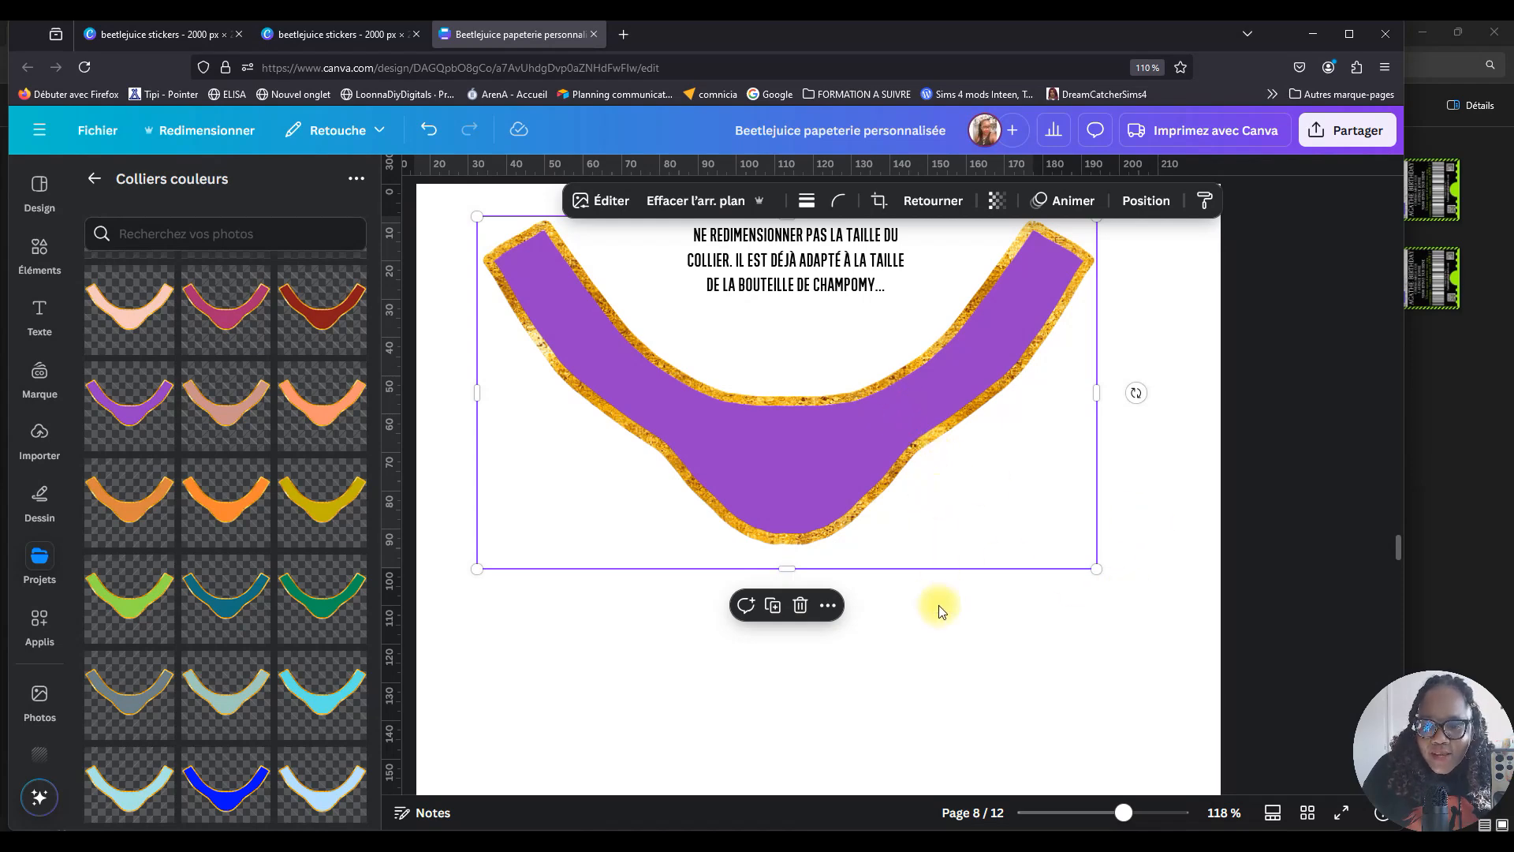
Move the purple collar below the gold outline, and delete the unlocked outline and the ATTENTION note from page 8.
{"action": "left_click", "coordinate": [1171, 414]}
{"action": "scroll", "coordinate": [1169, 427], "scroll_direction": "down", "scroll_amount": 2}
{"action": "left_click_drag", "start_coordinate": [1053, 438], "coordinate": [1048, 543]}
{"action": "scroll", "coordinate": [1011, 408], "scroll_direction": "up", "scroll_amount": 3}
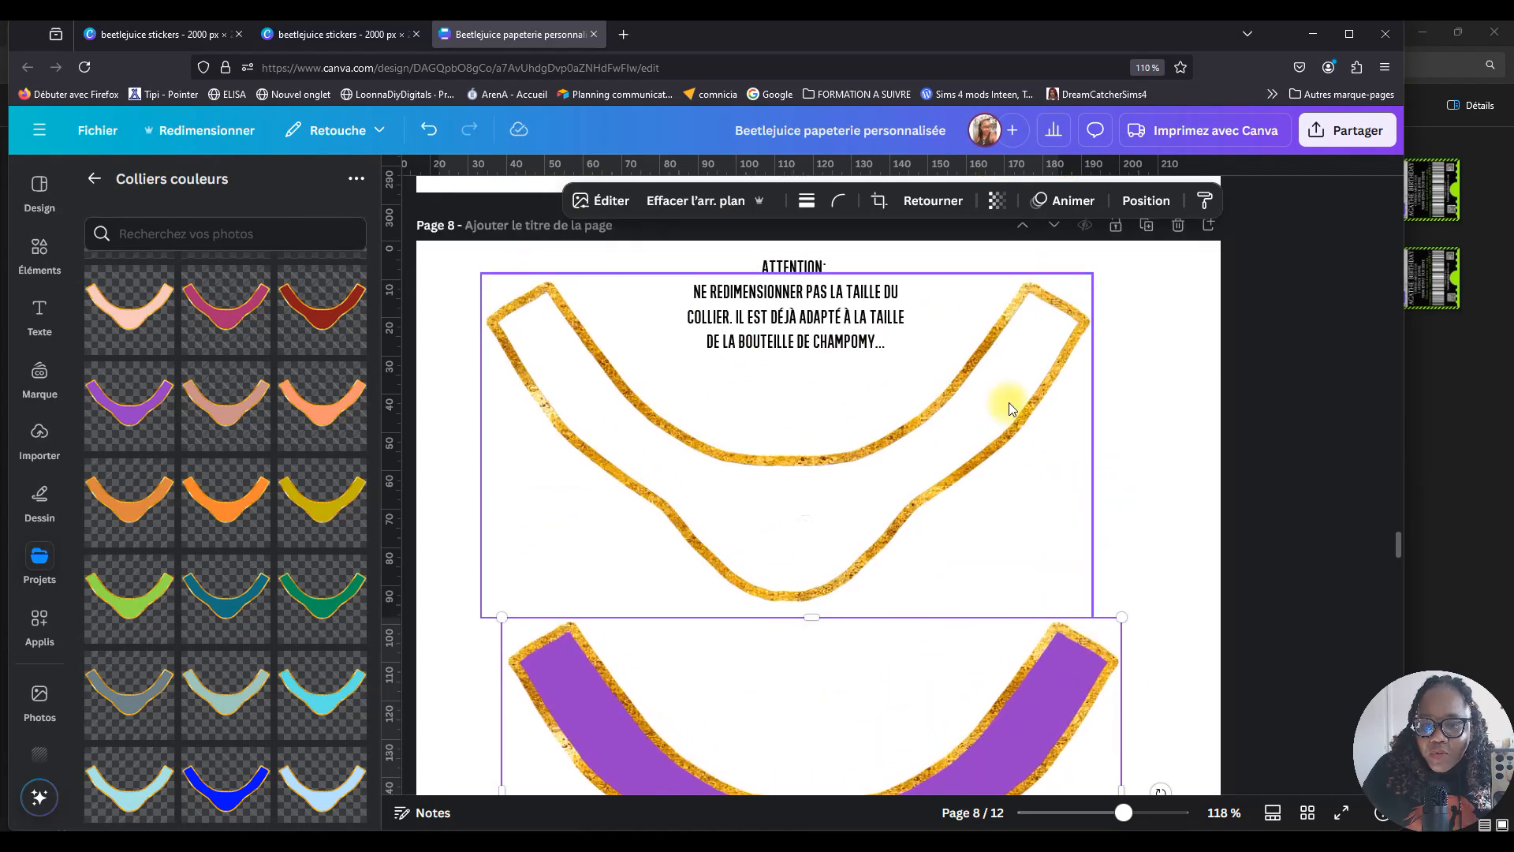
{"action": "left_click", "coordinate": [1002, 385]}
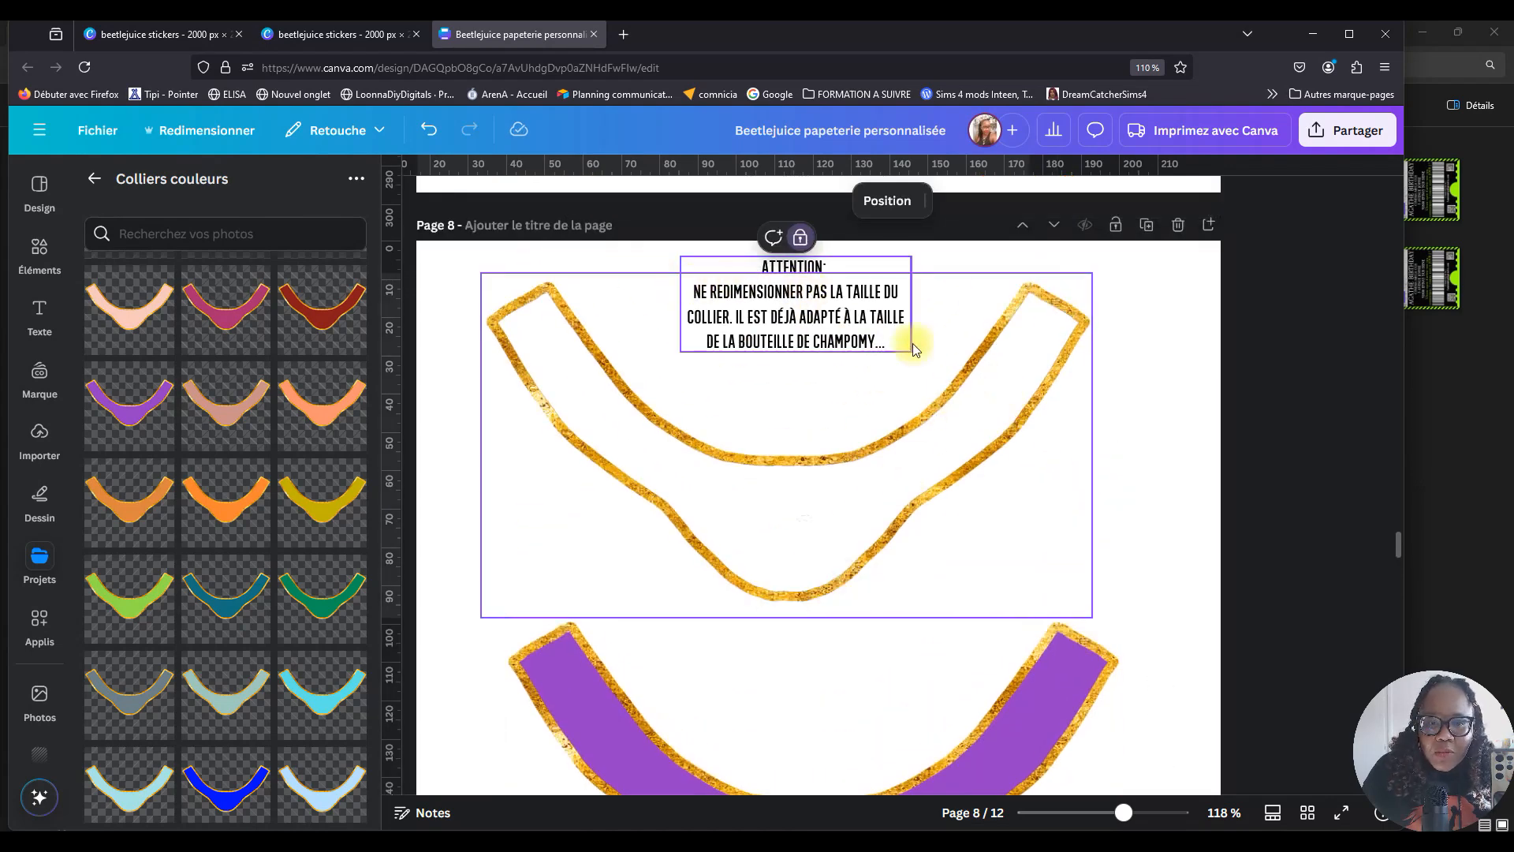
{"action": "left_click", "coordinate": [801, 243]}
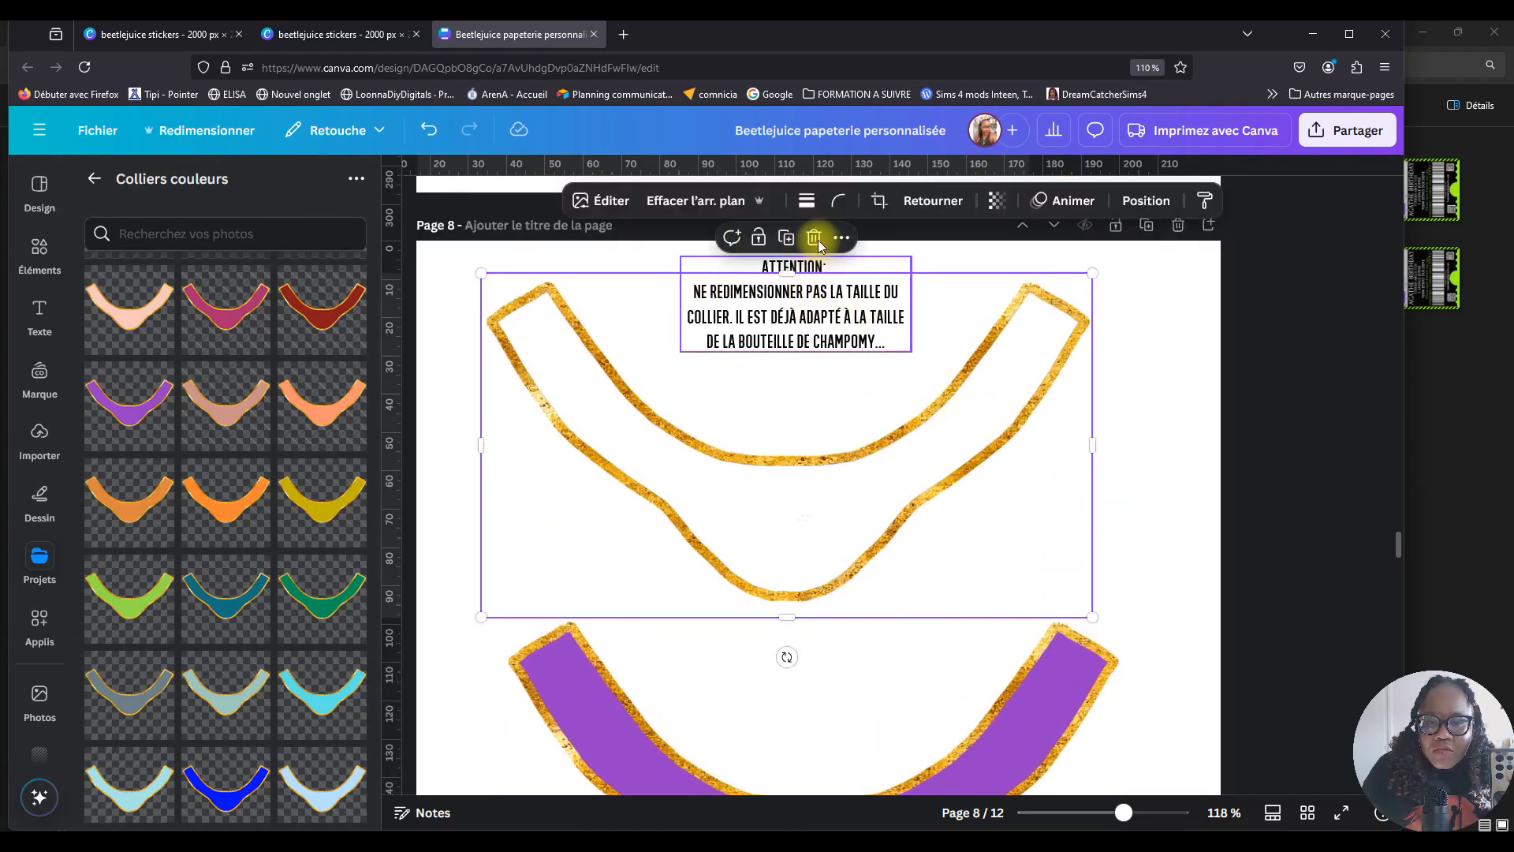
{"action": "left_click", "coordinate": [814, 238]}
{"action": "left_click", "coordinate": [883, 322]}
{"action": "key", "text": "Delete"}
Move the purple collar up into the cleared space near page 8's upper edge.
{"action": "left_click_drag", "start_coordinate": [1042, 693], "coordinate": [1060, 391]}
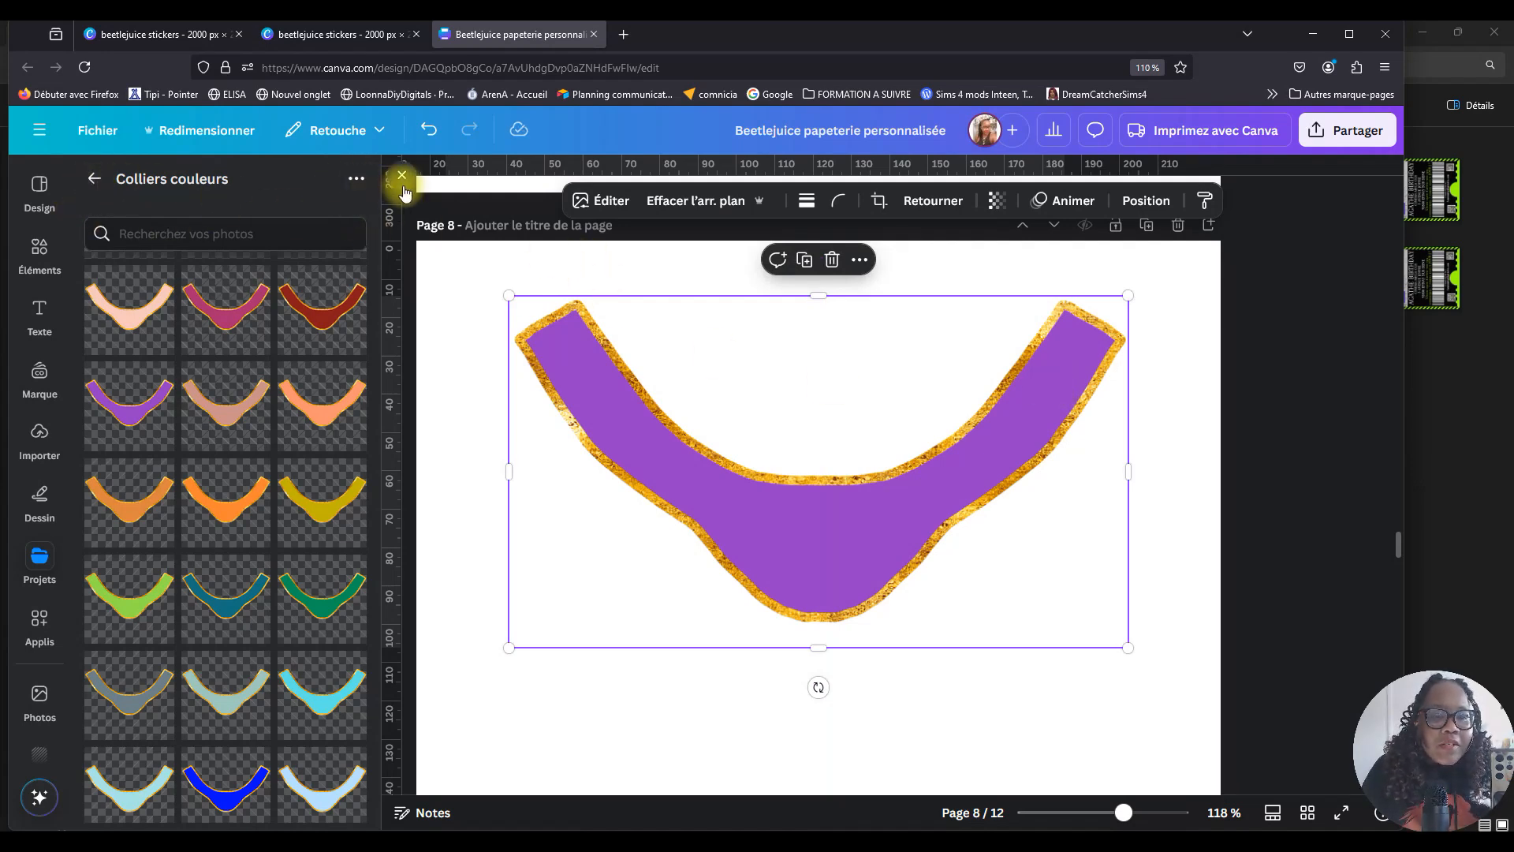
{"action": "left_click", "coordinate": [99, 183]}
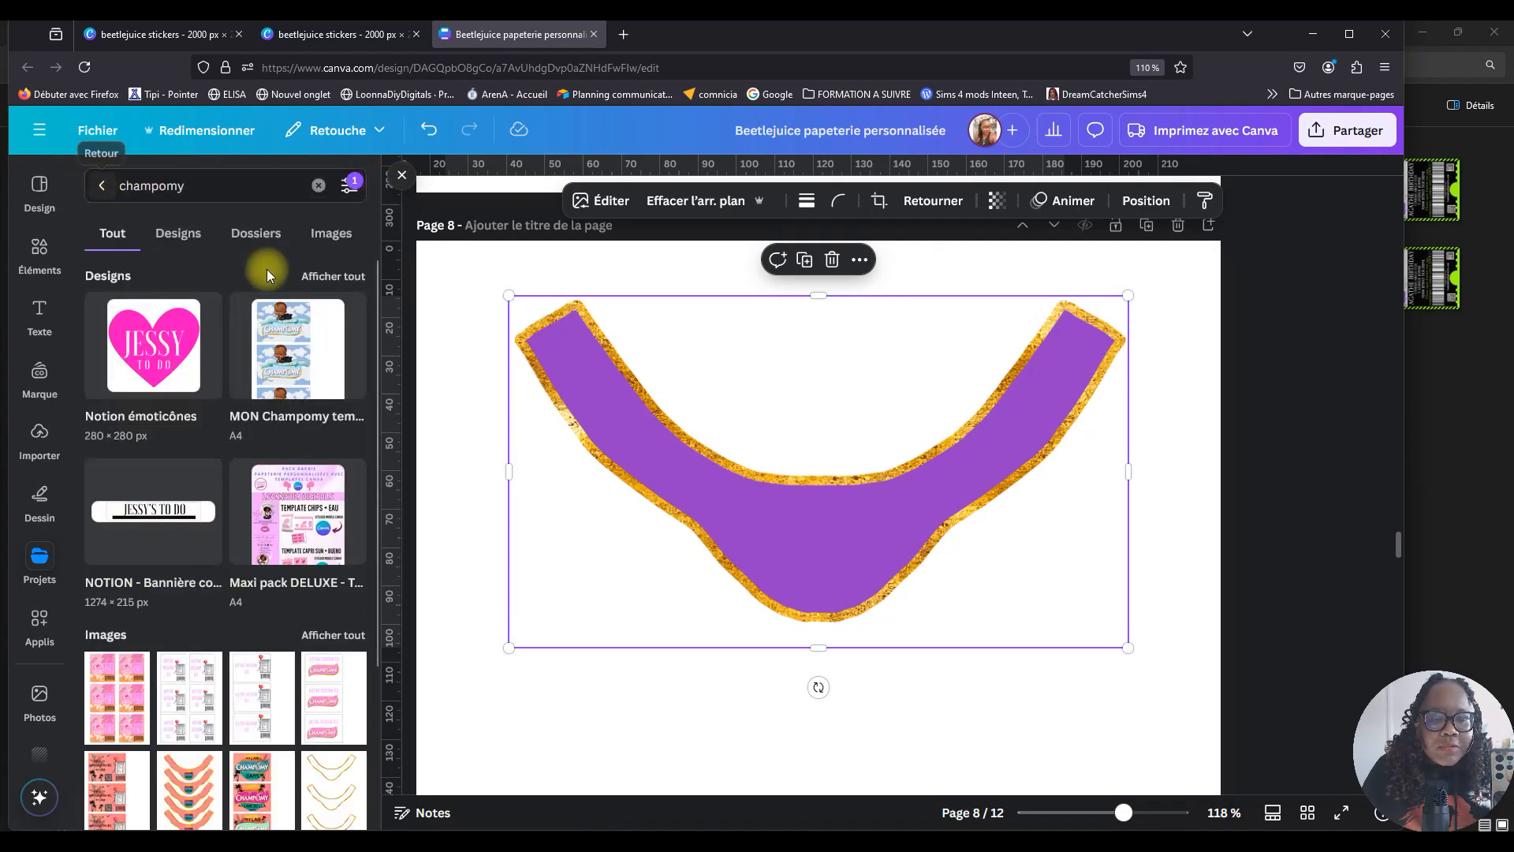
{"action": "left_click_drag", "start_coordinate": [859, 511], "coordinate": [852, 501]}
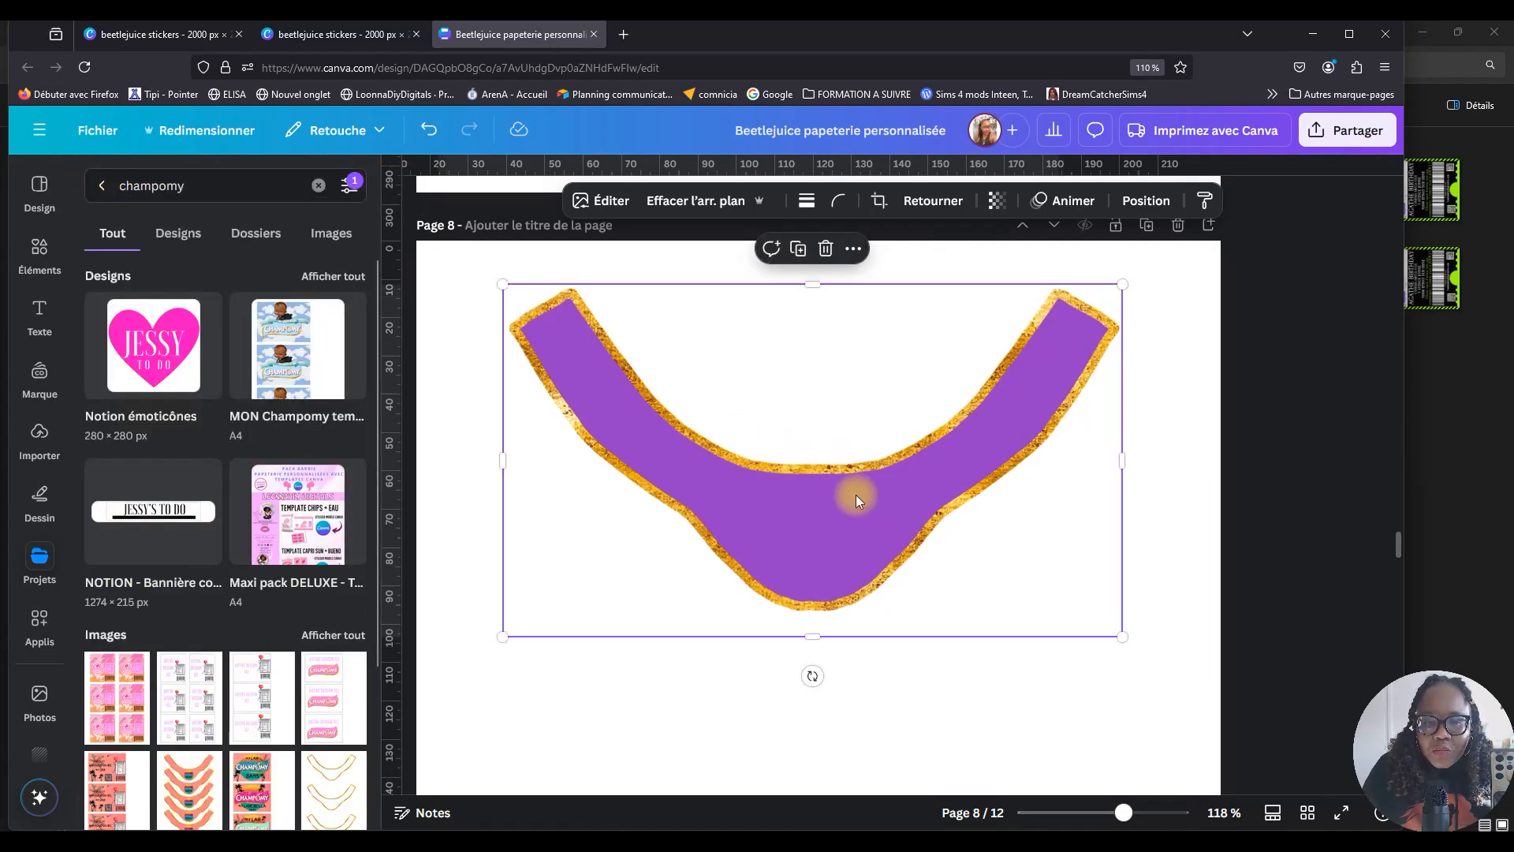
Open the Champomy Logos folder from the project search and insert the light green Champomy logo on page 8.
{"action": "scroll", "coordinate": [1008, 536], "scroll_direction": "up", "scroll_amount": 5}
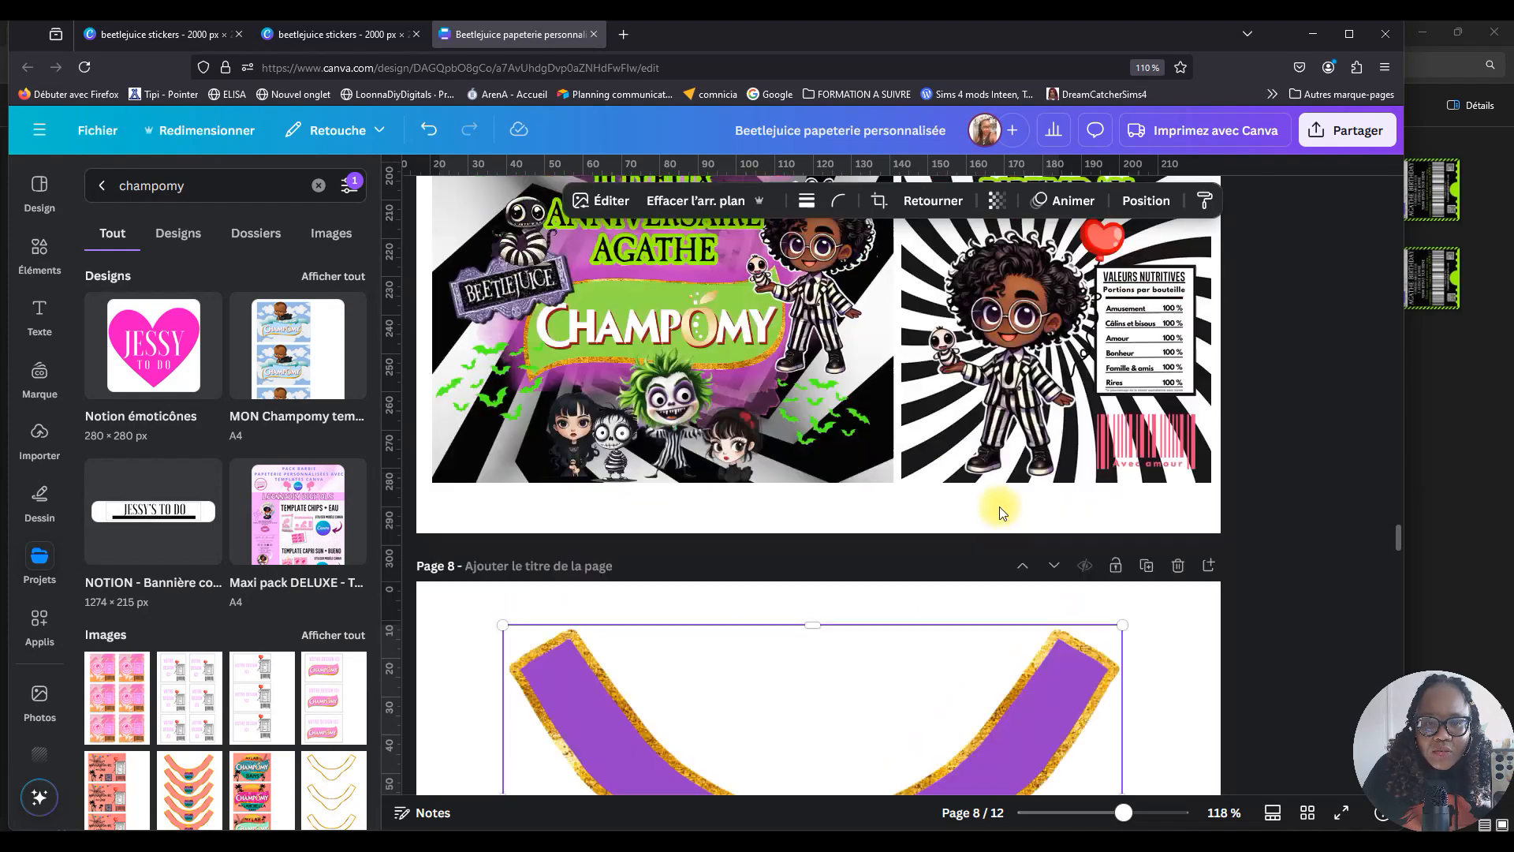
{"action": "scroll", "coordinate": [213, 500], "scroll_direction": "down", "scroll_amount": 3}
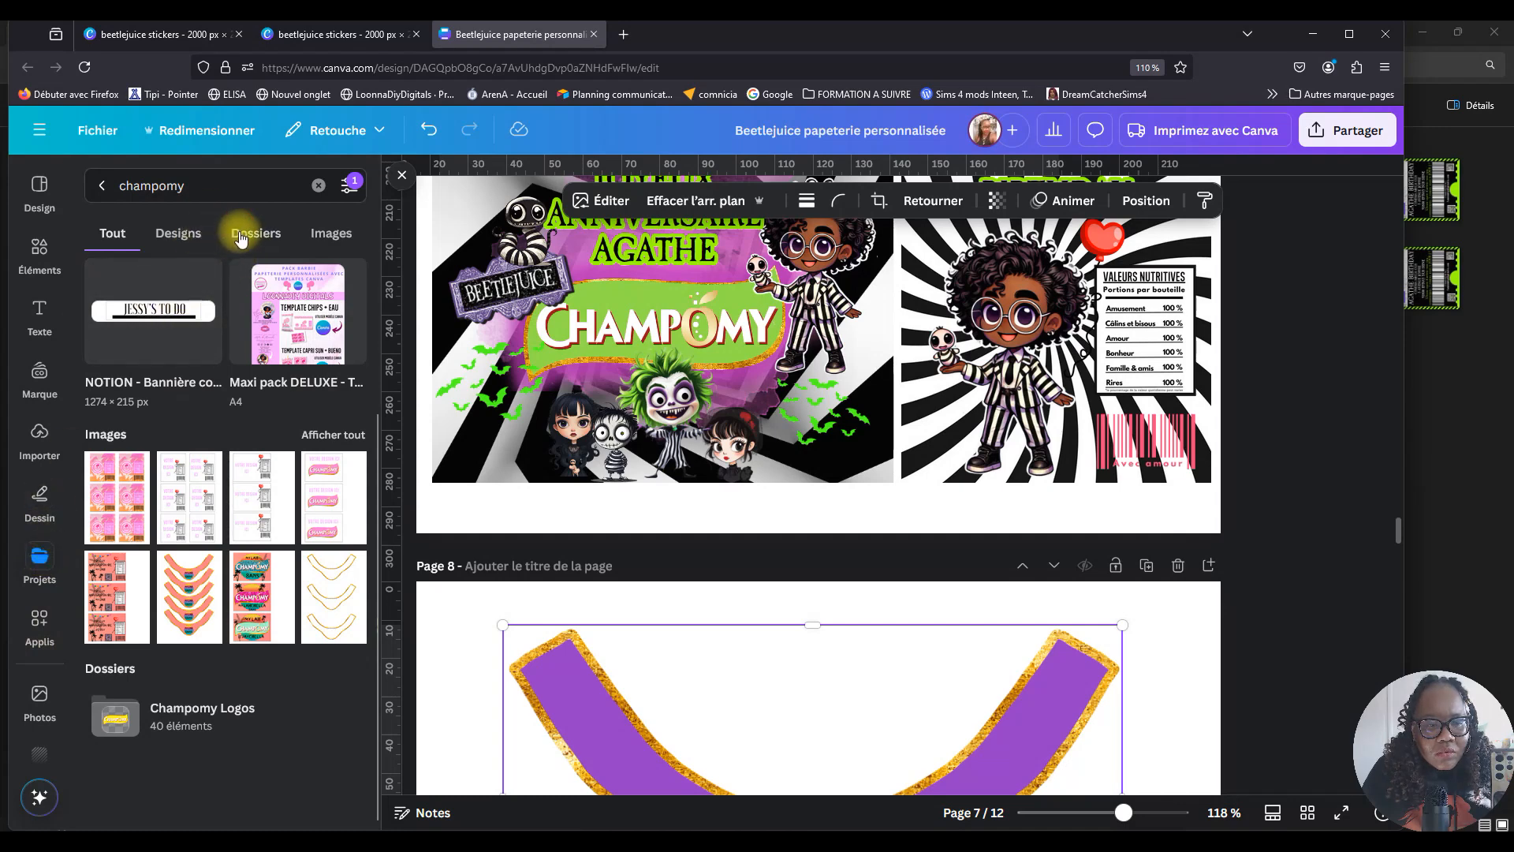
{"action": "left_click", "coordinate": [242, 238]}
{"action": "scroll", "coordinate": [765, 663], "scroll_direction": "down", "scroll_amount": 3}
{"action": "left_click", "coordinate": [814, 548]}
{"action": "left_click", "coordinate": [190, 298]}
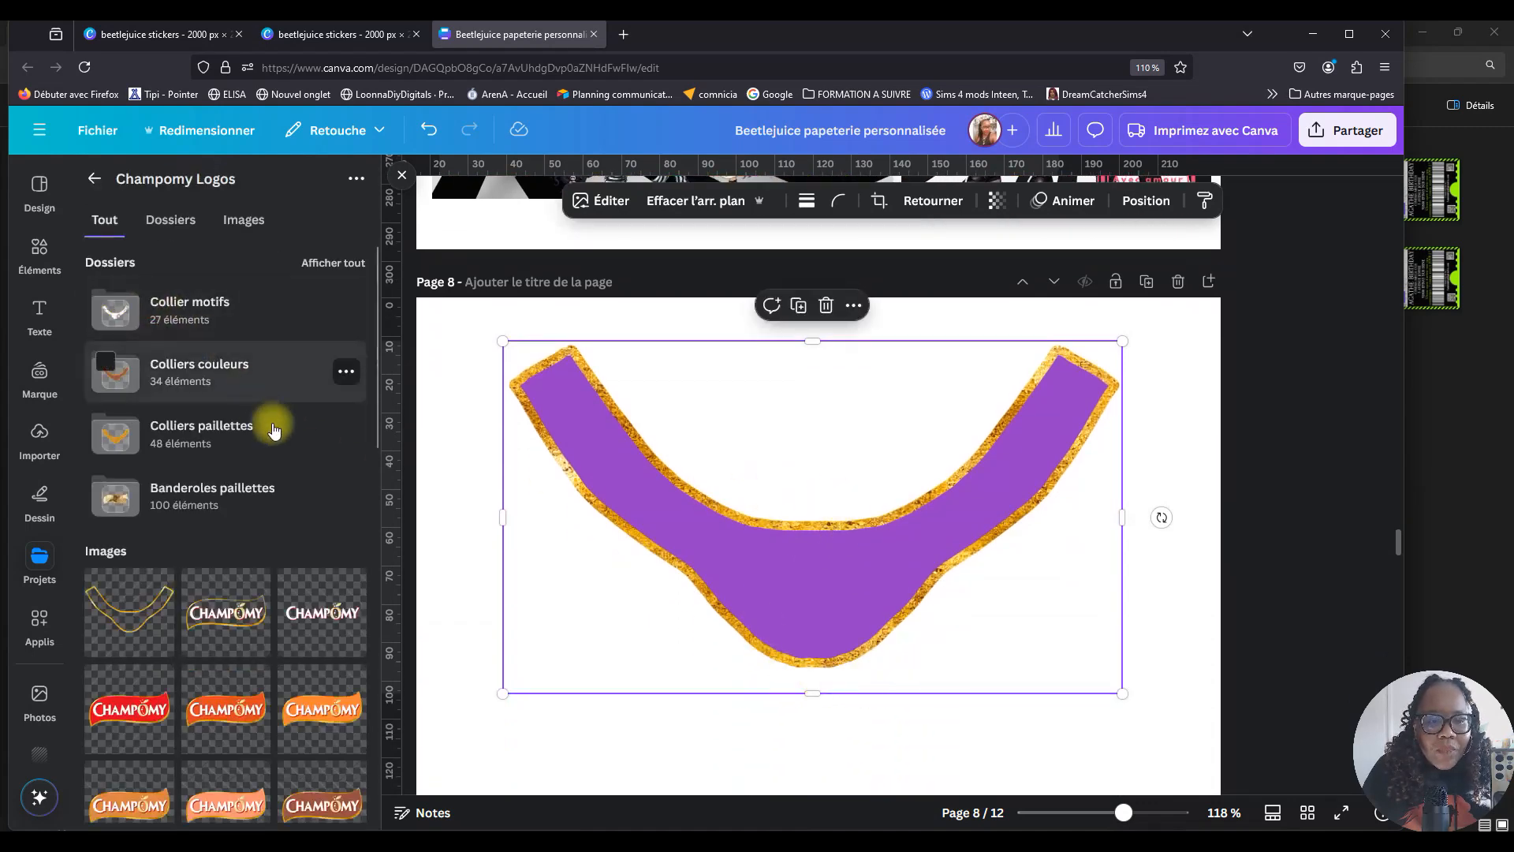
{"action": "scroll", "coordinate": [303, 568], "scroll_direction": "down", "scroll_amount": 10}
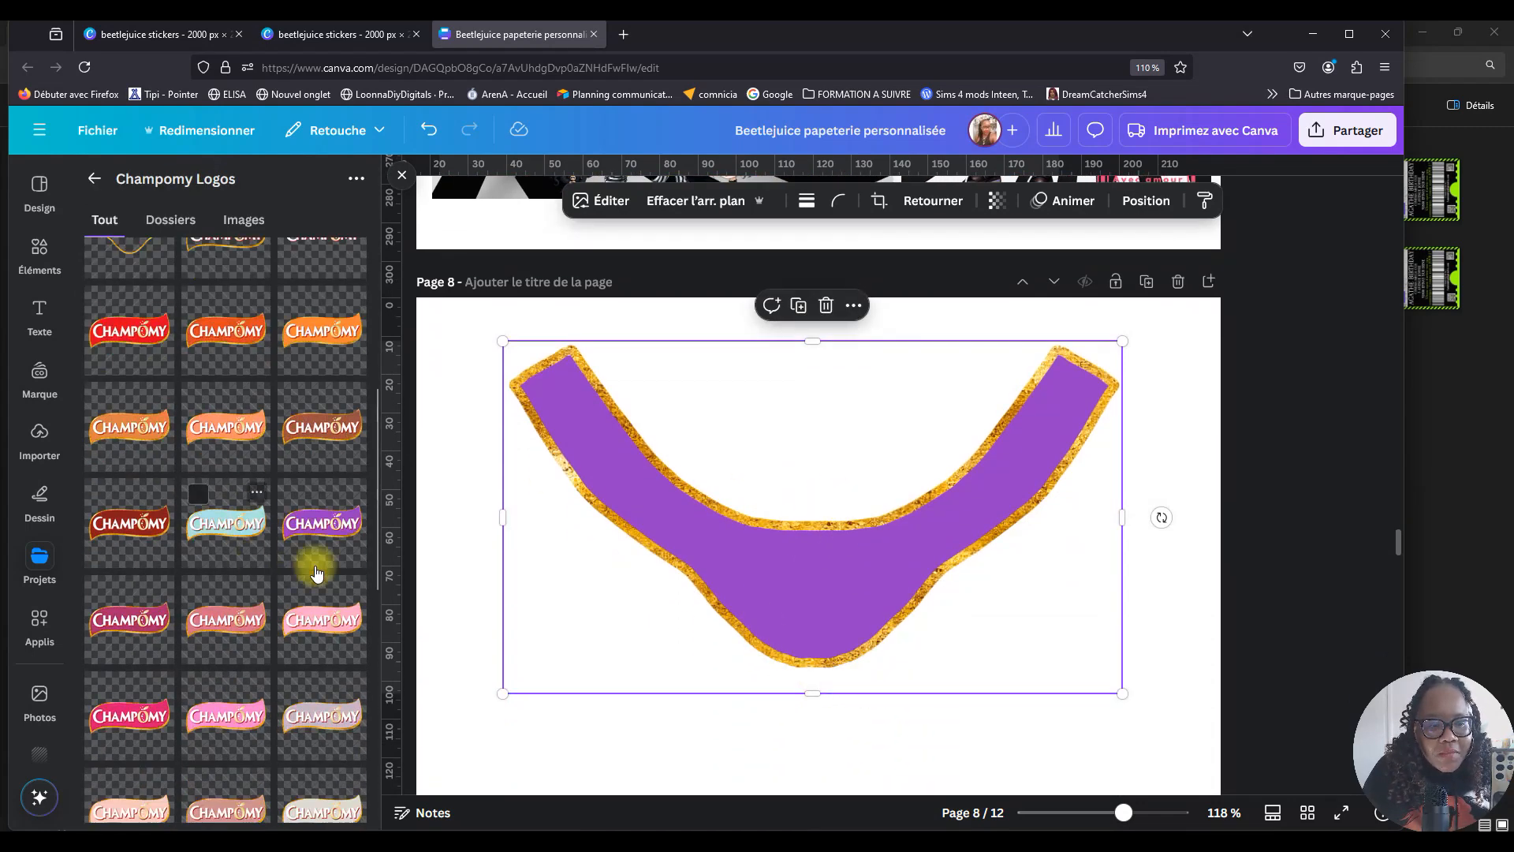
{"action": "left_click", "coordinate": [293, 570]}
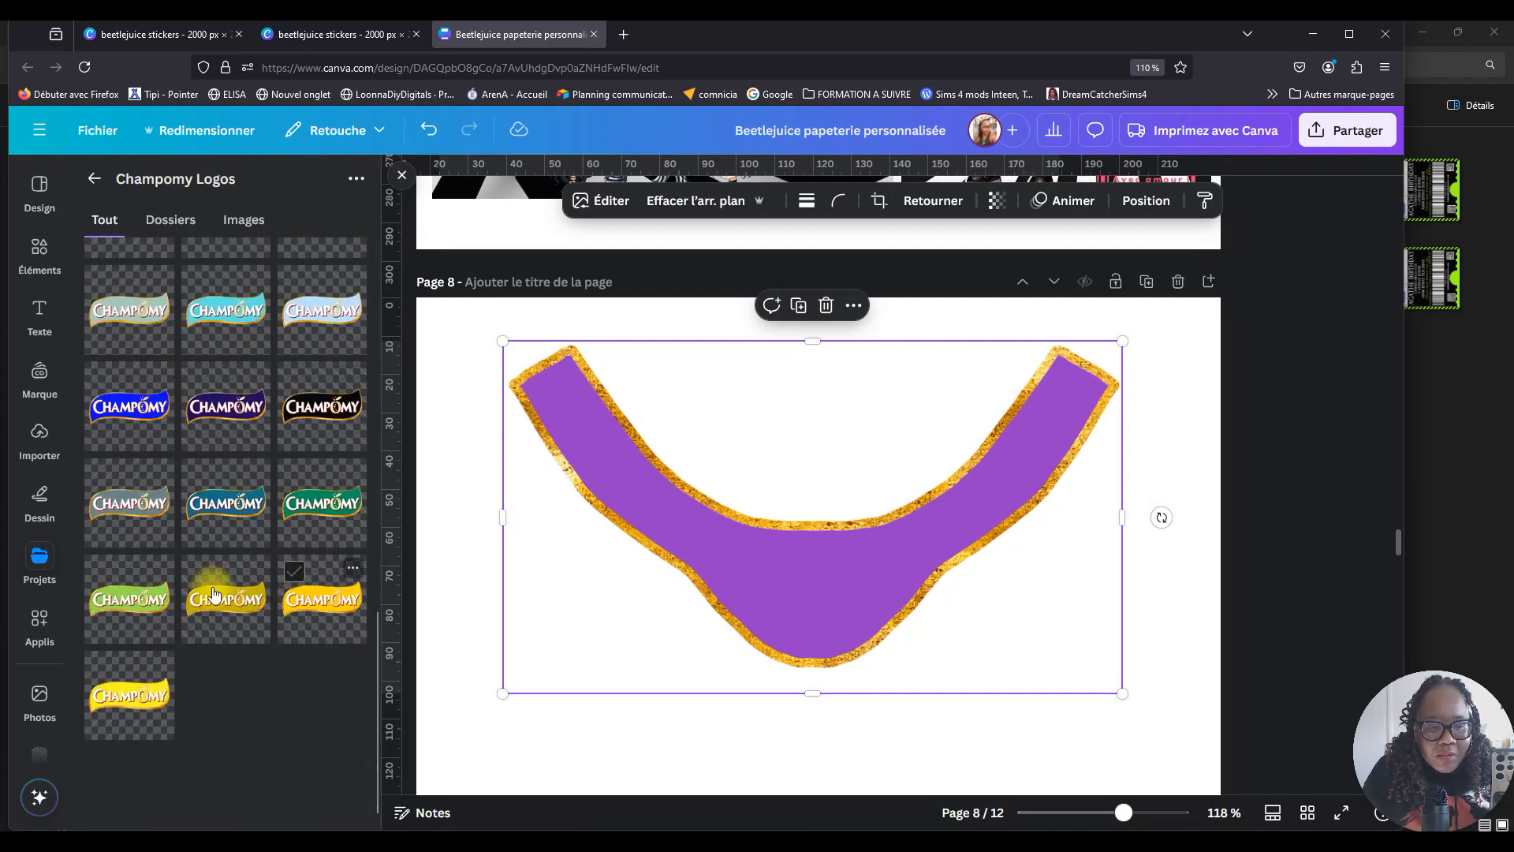
{"action": "left_click", "coordinate": [136, 611]}
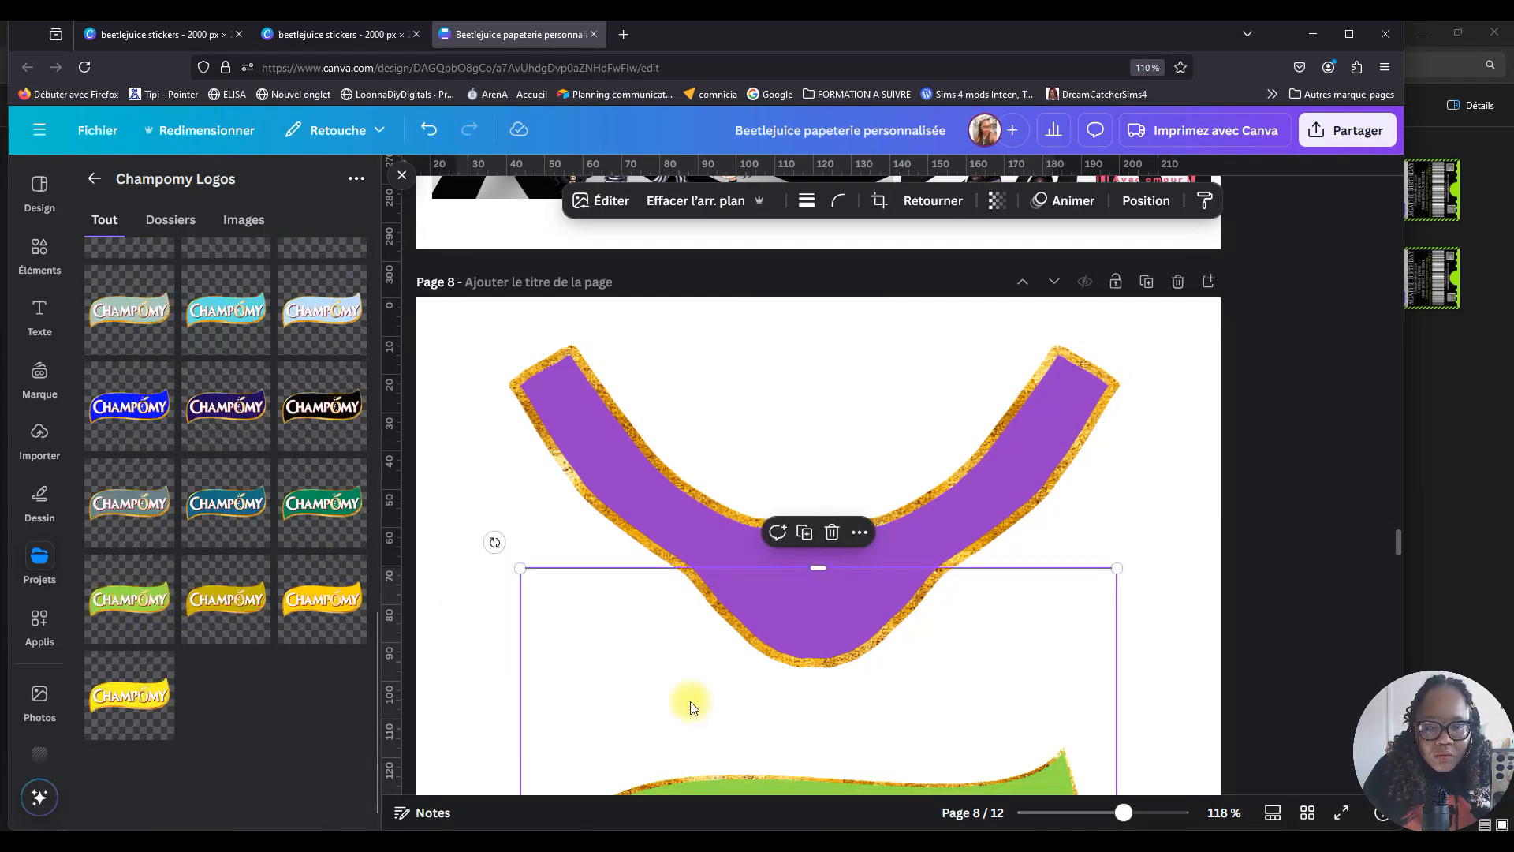
Move the green Champomy logo up towards the collar and crop the empty space above and below it.
{"action": "scroll", "coordinate": [894, 707], "scroll_direction": "down", "scroll_amount": 3}
{"action": "left_click_drag", "start_coordinate": [904, 689], "coordinate": [905, 583]}
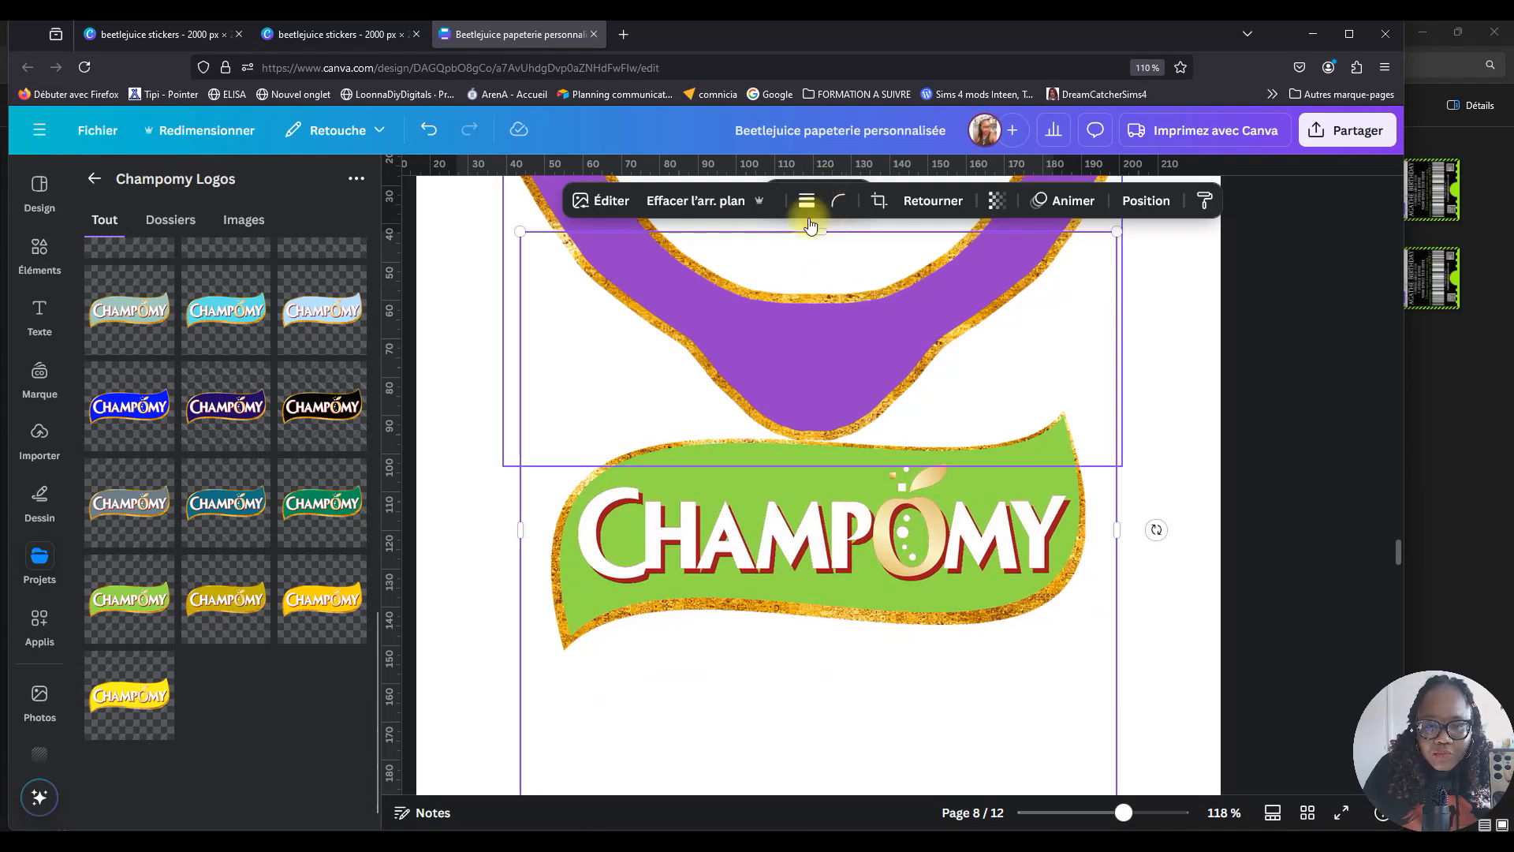
{"action": "left_click_drag", "start_coordinate": [811, 231], "coordinate": [819, 412]}
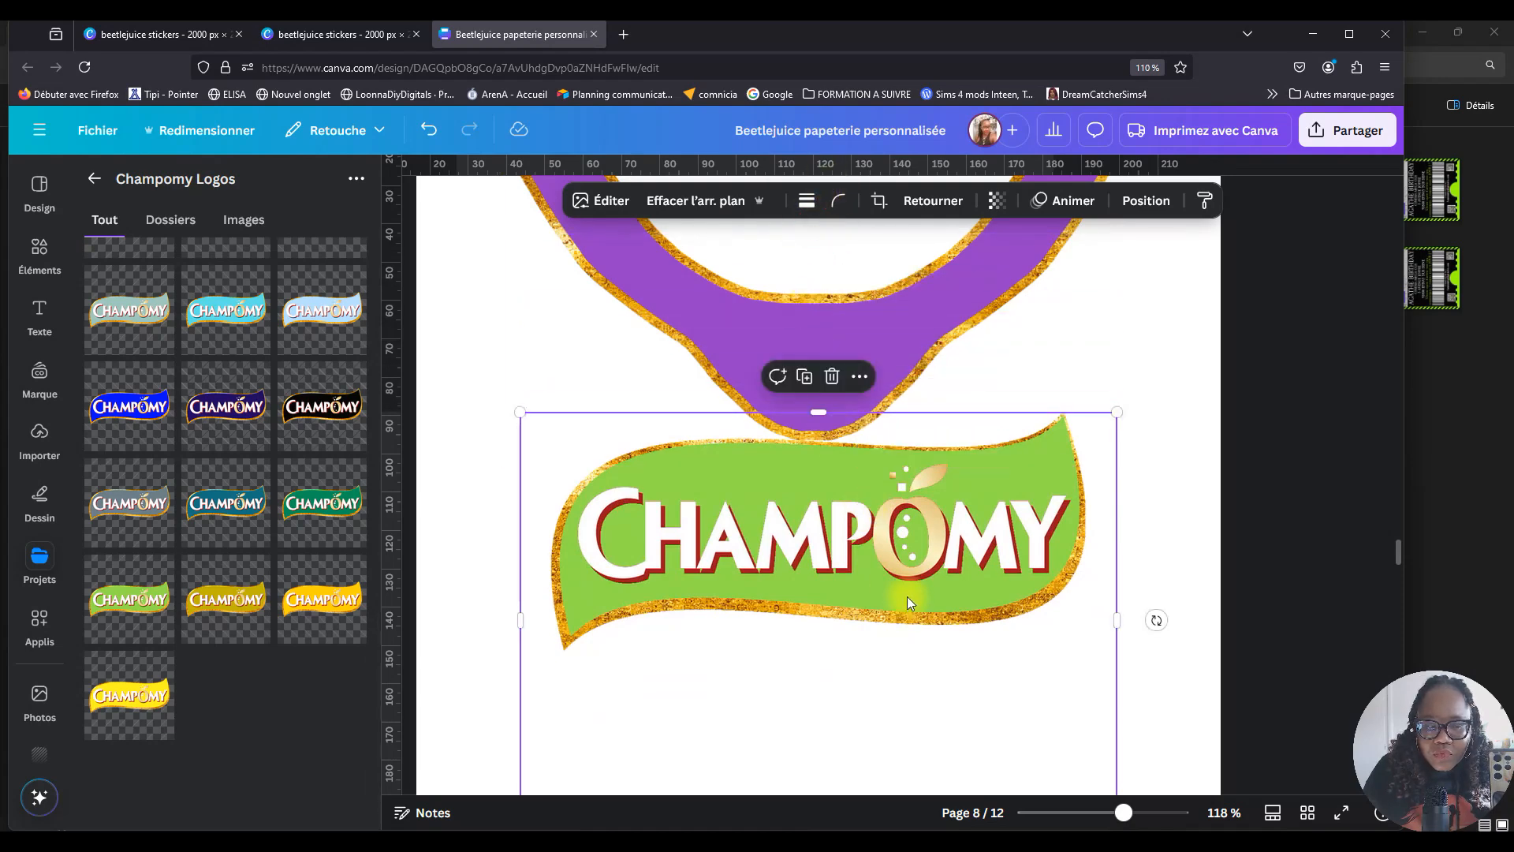
{"action": "scroll", "coordinate": [906, 597], "scroll_direction": "down", "scroll_amount": 1}
{"action": "scroll", "coordinate": [907, 601], "scroll_direction": "down", "scroll_amount": 2}
{"action": "left_click_drag", "start_coordinate": [814, 660], "coordinate": [786, 488]}
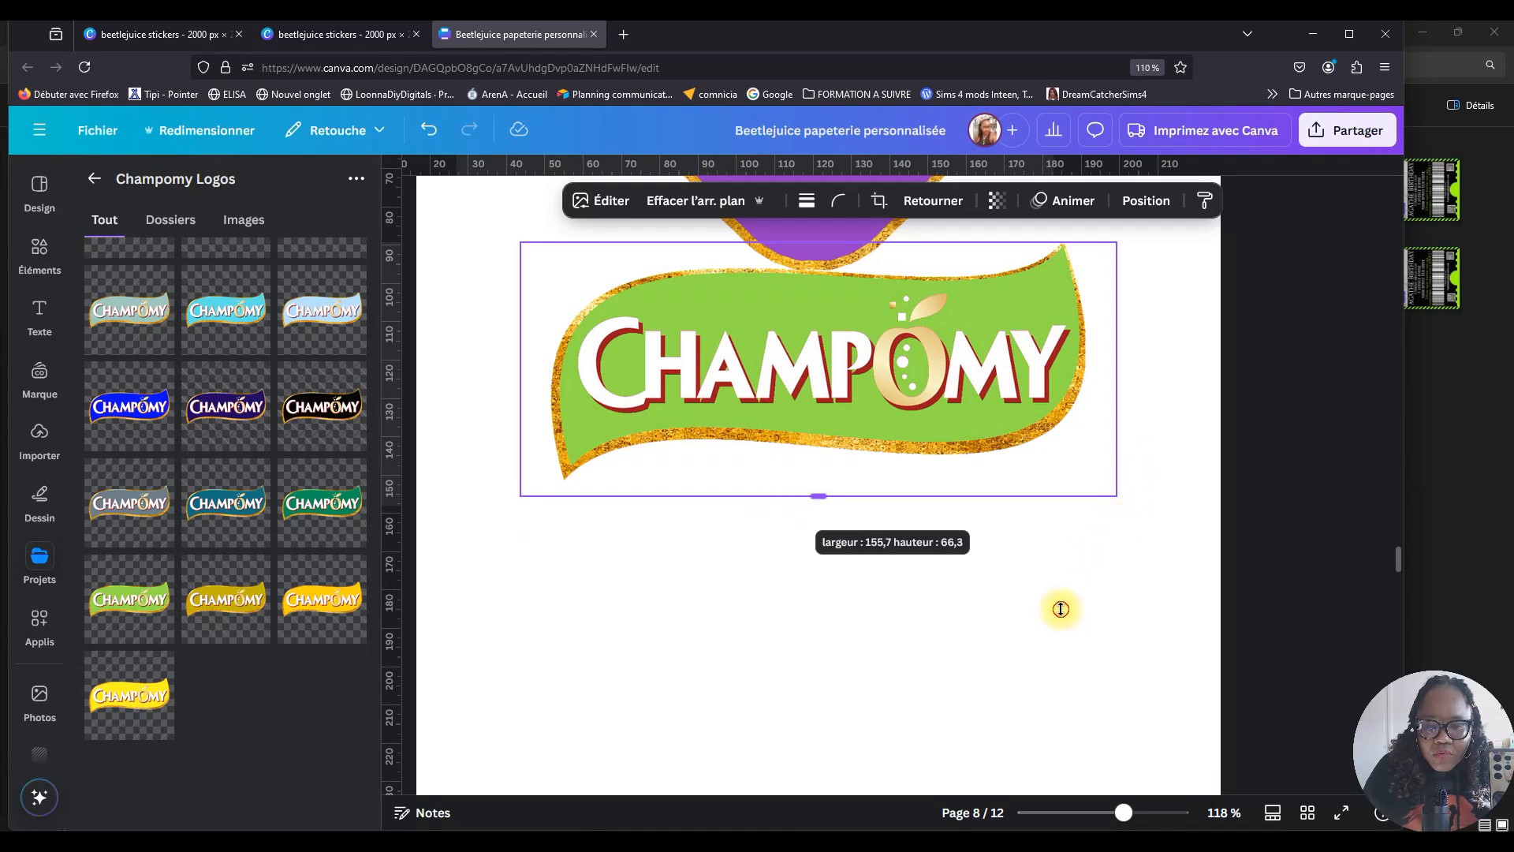
Shrink the green Champomy logo proportionally to a small label and move it onto the collar's right arm.
{"action": "scroll", "coordinate": [1056, 613], "scroll_direction": "up", "scroll_amount": 3}
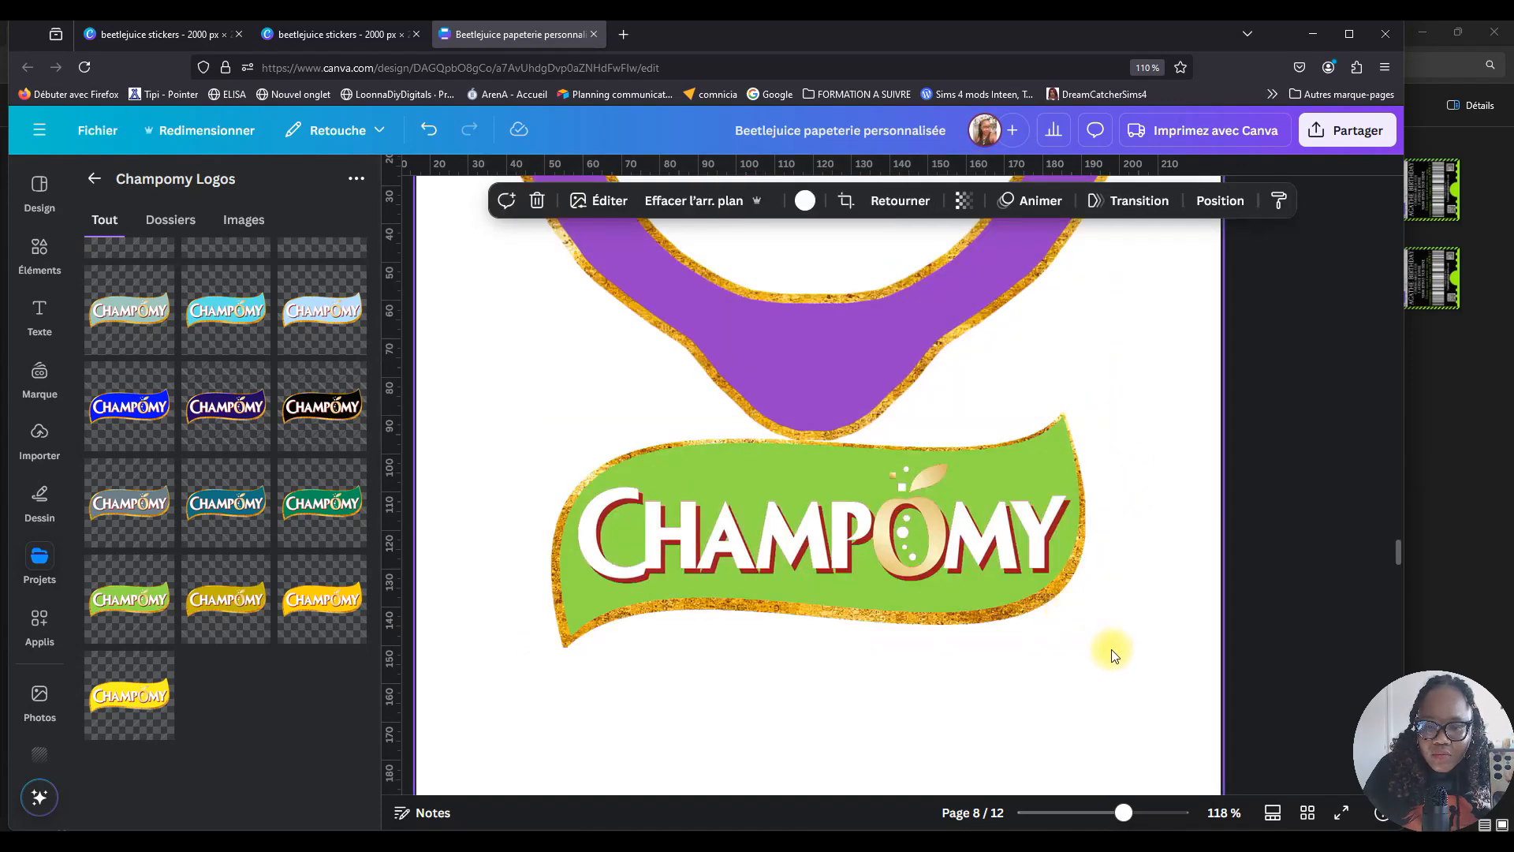
{"action": "left_click", "coordinate": [1049, 580]}
{"action": "left_click_drag", "start_coordinate": [1116, 647], "coordinate": [694, 482]}
{"action": "scroll", "coordinate": [707, 582], "scroll_direction": "up", "scroll_amount": 4}
{"action": "left_click_drag", "start_coordinate": [627, 667], "coordinate": [992, 510]}
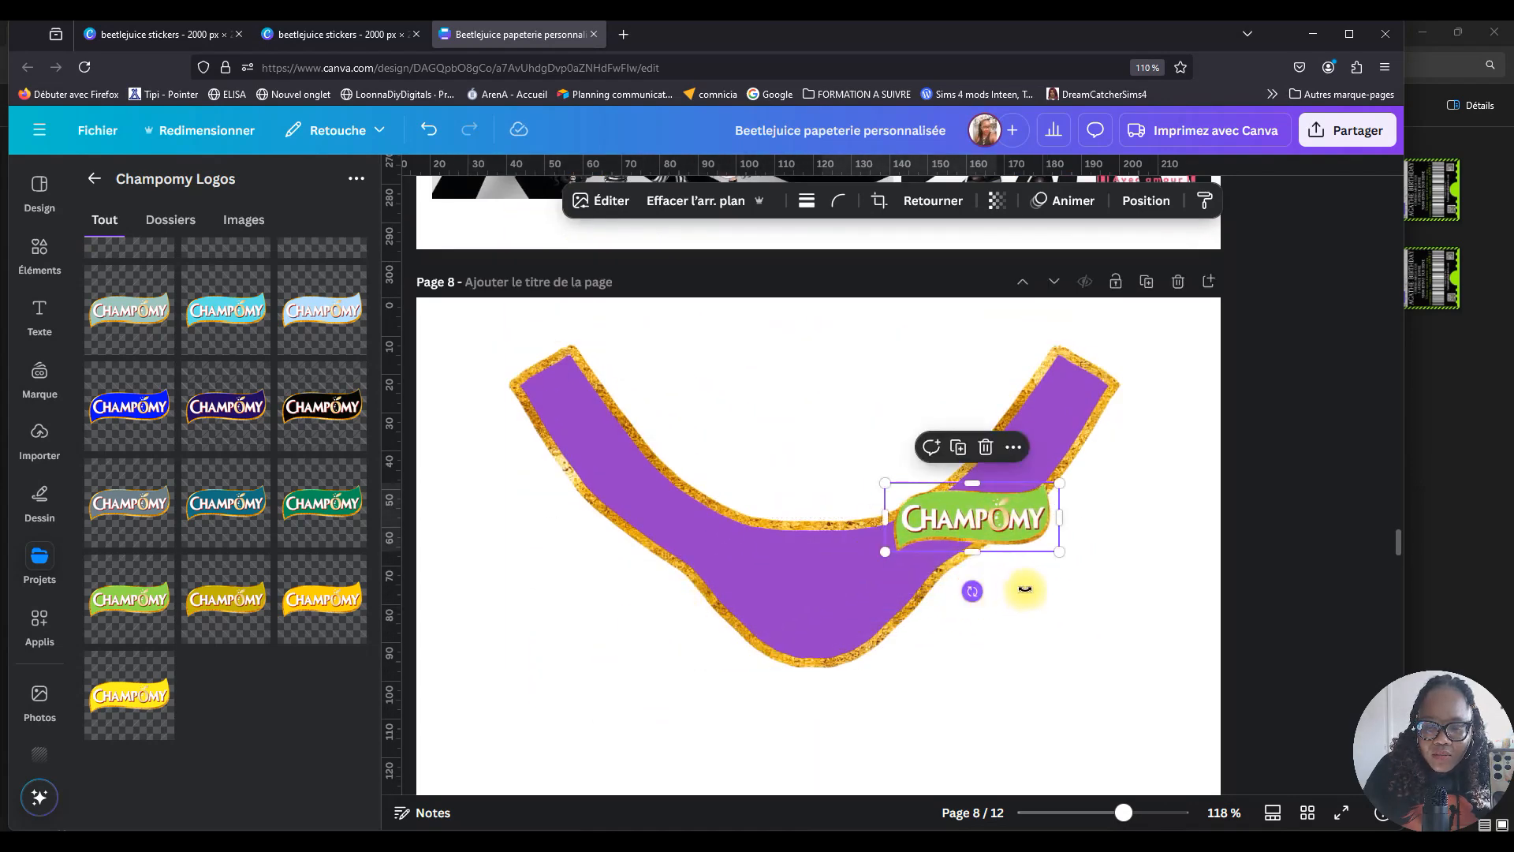
Rotate the logo to about -42° to follow the collar's right arm, and reduce it to fit inside the gold border.
{"action": "left_click_drag", "start_coordinate": [962, 602], "coordinate": [992, 605]}
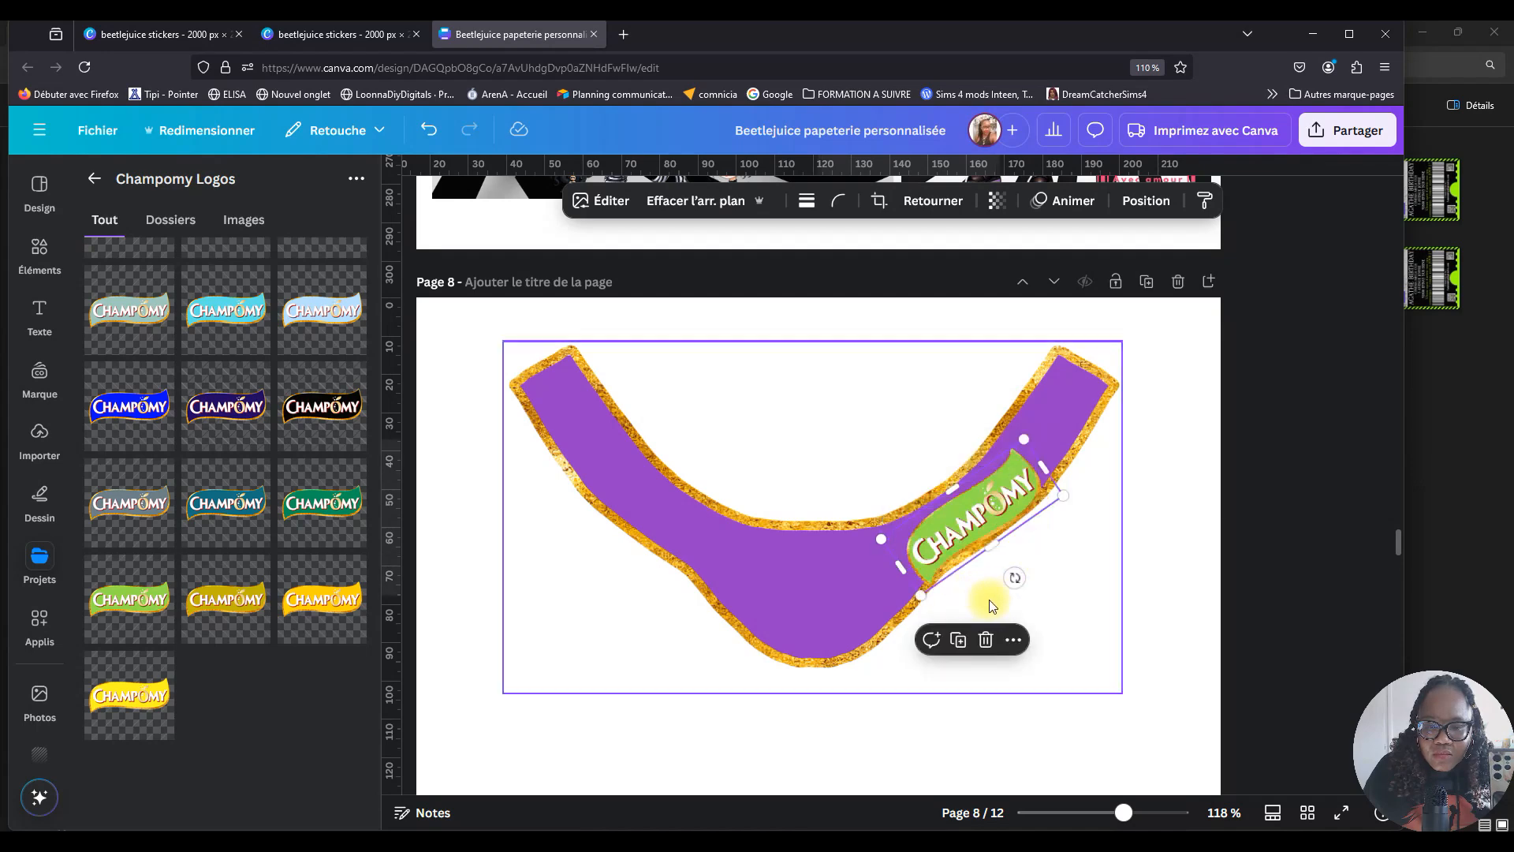
{"action": "left_click_drag", "start_coordinate": [1064, 496], "coordinate": [1015, 459]}
{"action": "left_click_drag", "start_coordinate": [1030, 536], "coordinate": [1042, 546]}
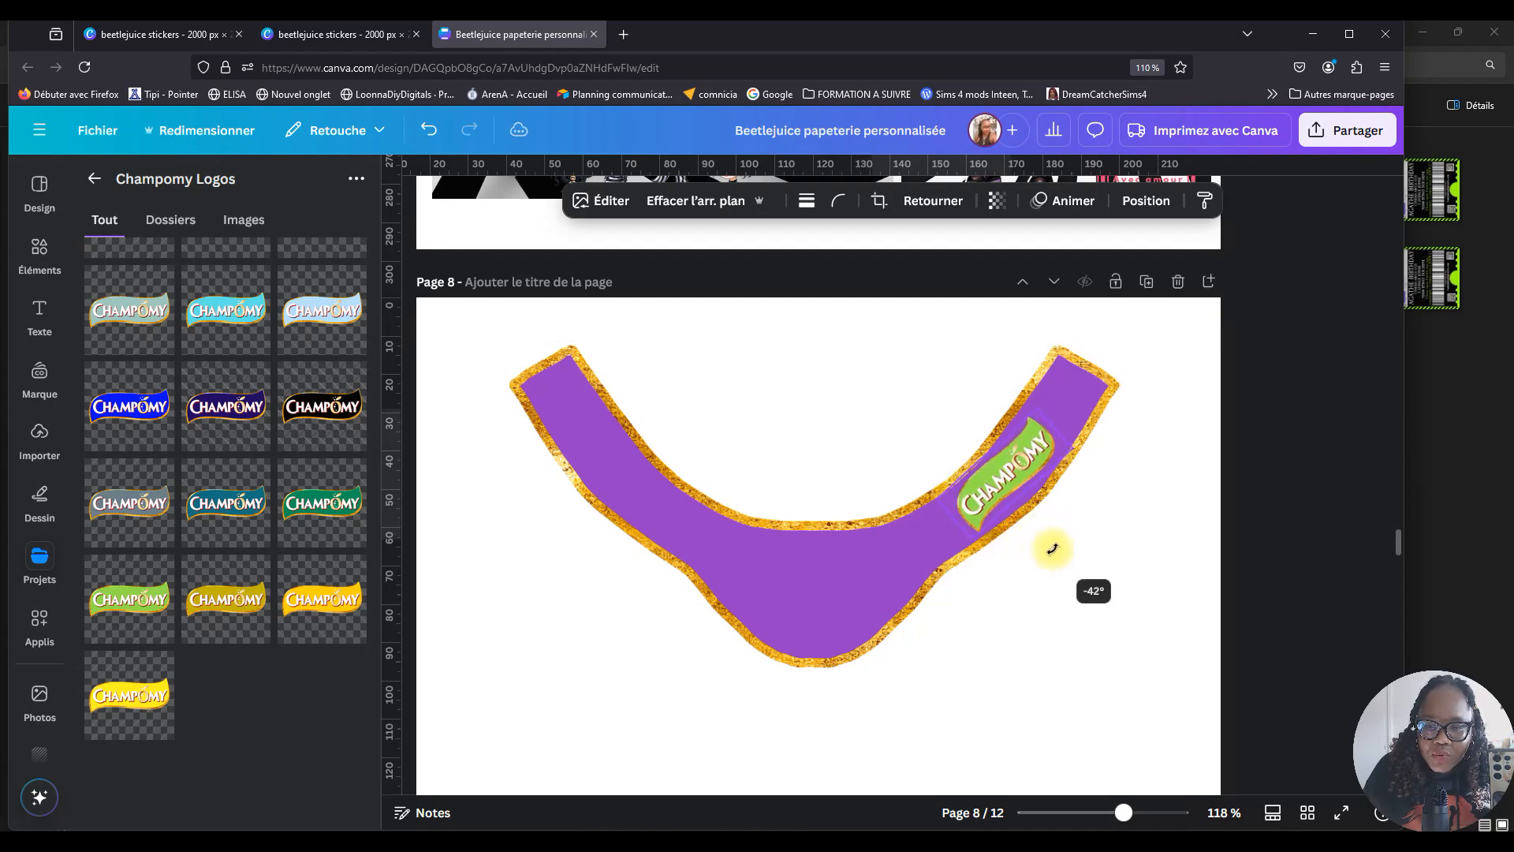
{"action": "left_click_drag", "start_coordinate": [1052, 548], "coordinate": [1052, 549]}
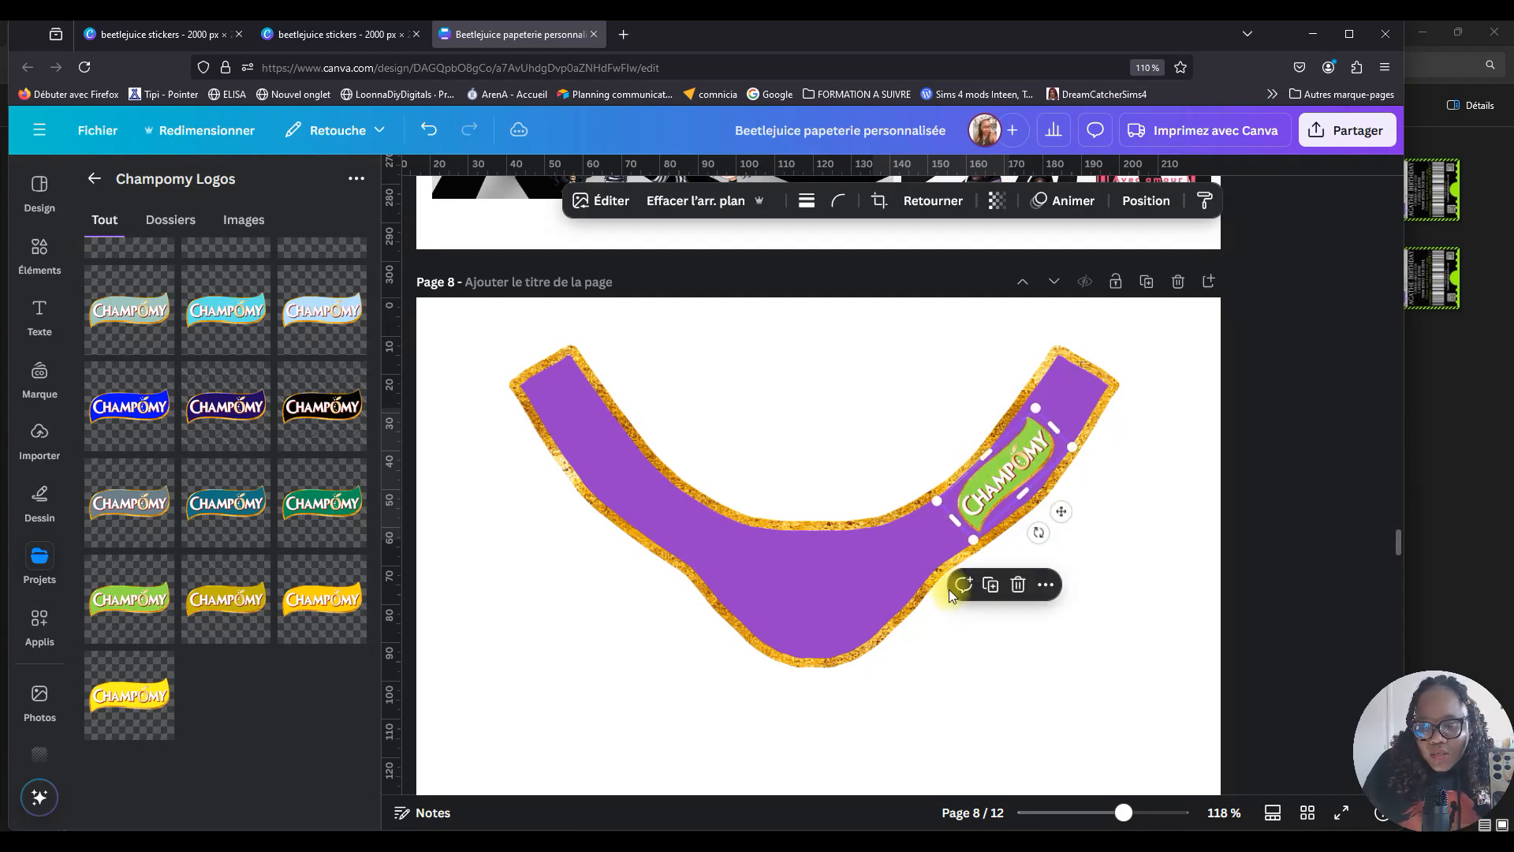
Duplicate the small Champomy logo, then rotate and position the copy along the collar's left arm to mirror the first.
{"action": "left_click", "coordinate": [991, 585]}
{"action": "left_click_drag", "start_coordinate": [1013, 473], "coordinate": [632, 507]}
{"action": "left_click_drag", "start_coordinate": [665, 562], "coordinate": [568, 522]}
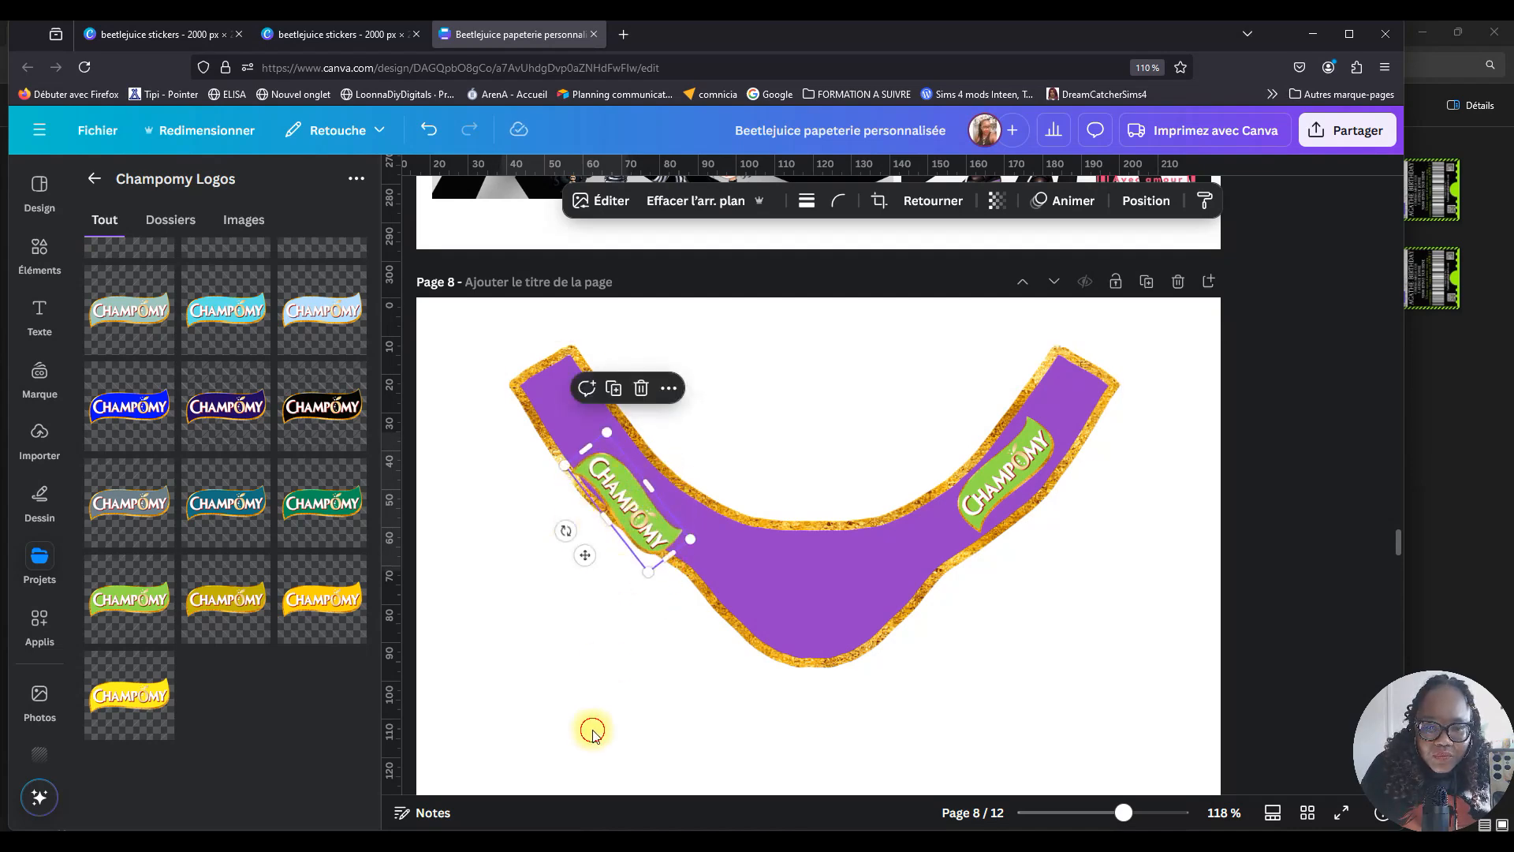
{"action": "left_click", "coordinate": [560, 596]}
{"action": "left_click", "coordinate": [623, 496]}
{"action": "left_click_drag", "start_coordinate": [628, 503], "coordinate": [608, 463]}
{"action": "left_click", "coordinate": [861, 365]}
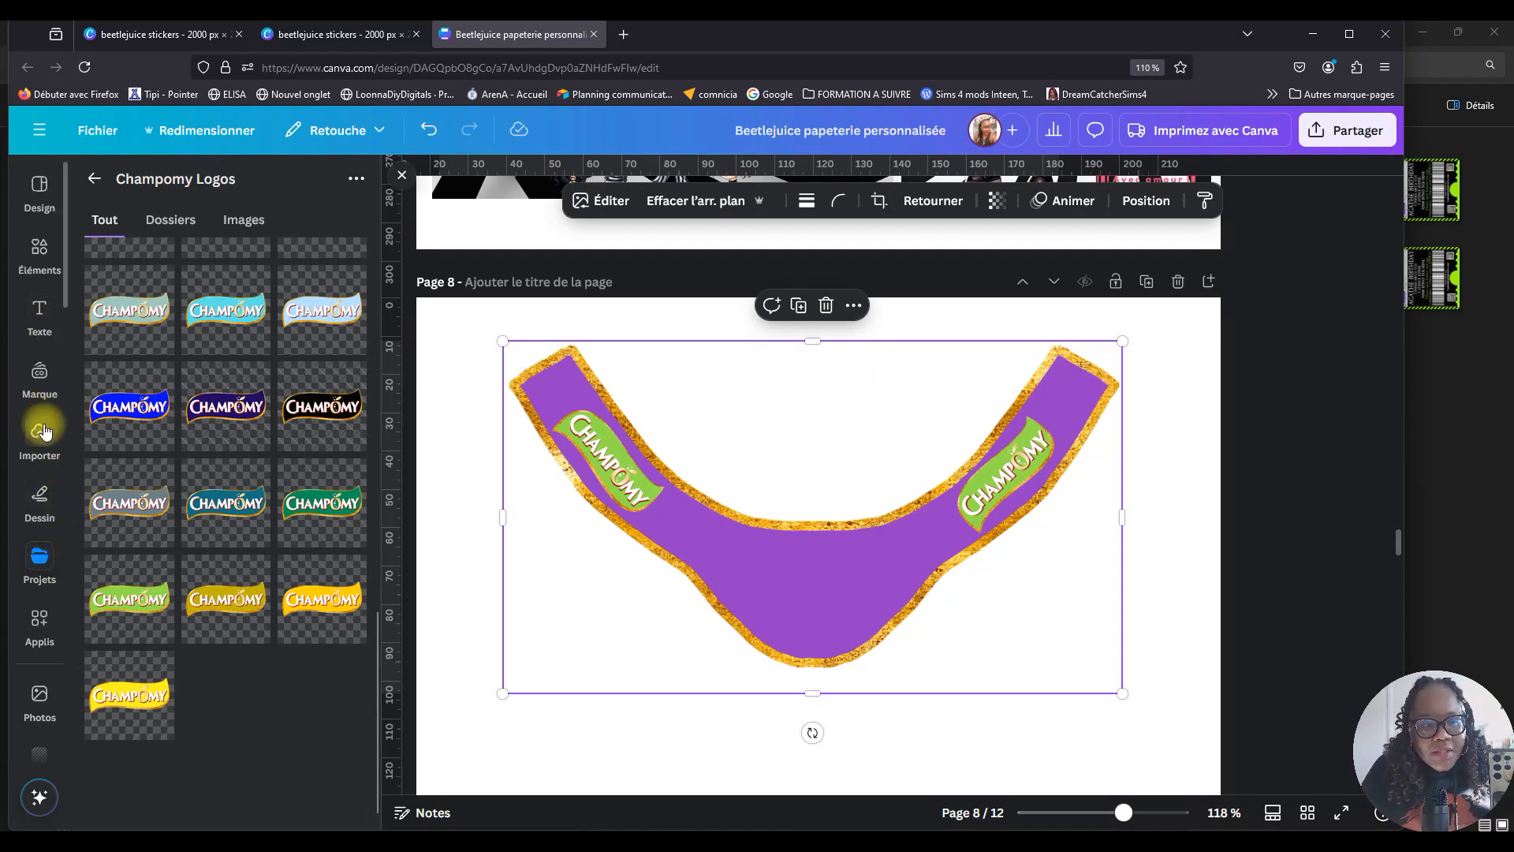
Clear the champomy search and return to the full list of projects.
{"action": "left_click", "coordinate": [42, 562]}
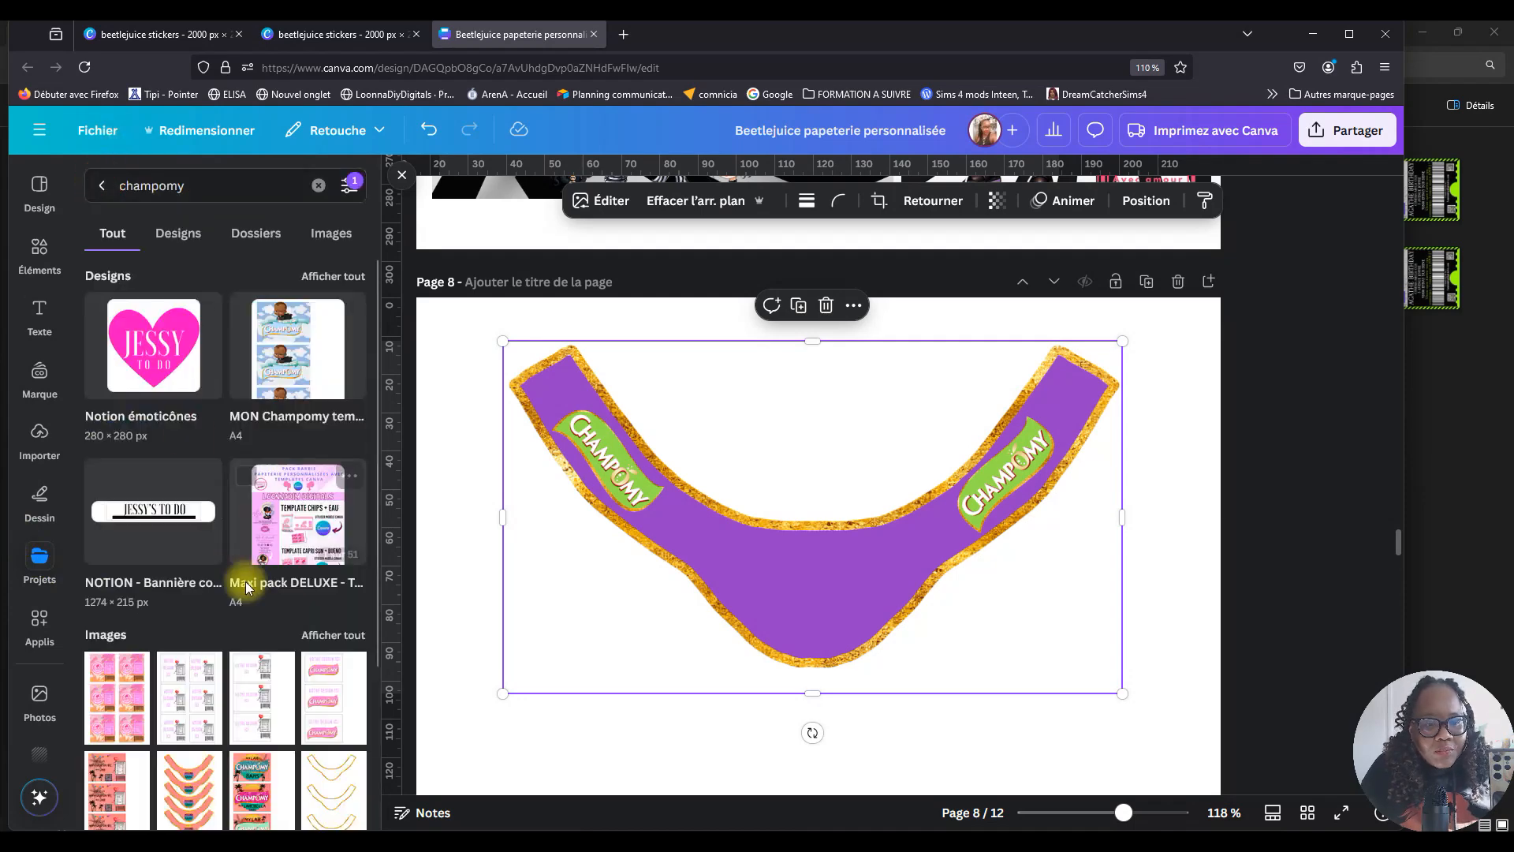
{"action": "left_click", "coordinate": [255, 233]}
{"action": "left_click", "coordinate": [318, 185]}
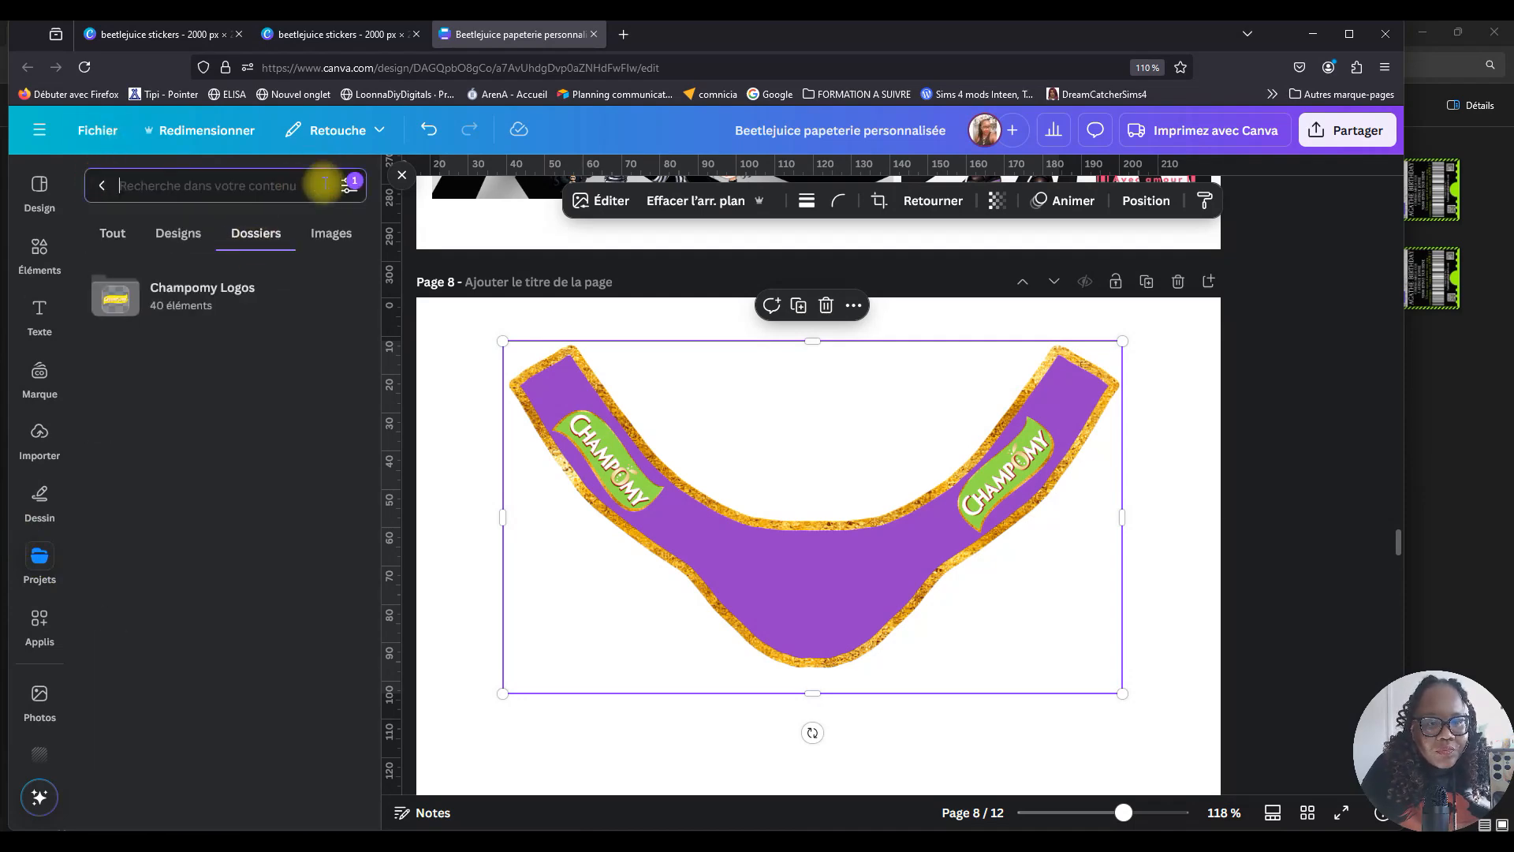
{"action": "left_click", "coordinate": [102, 185]}
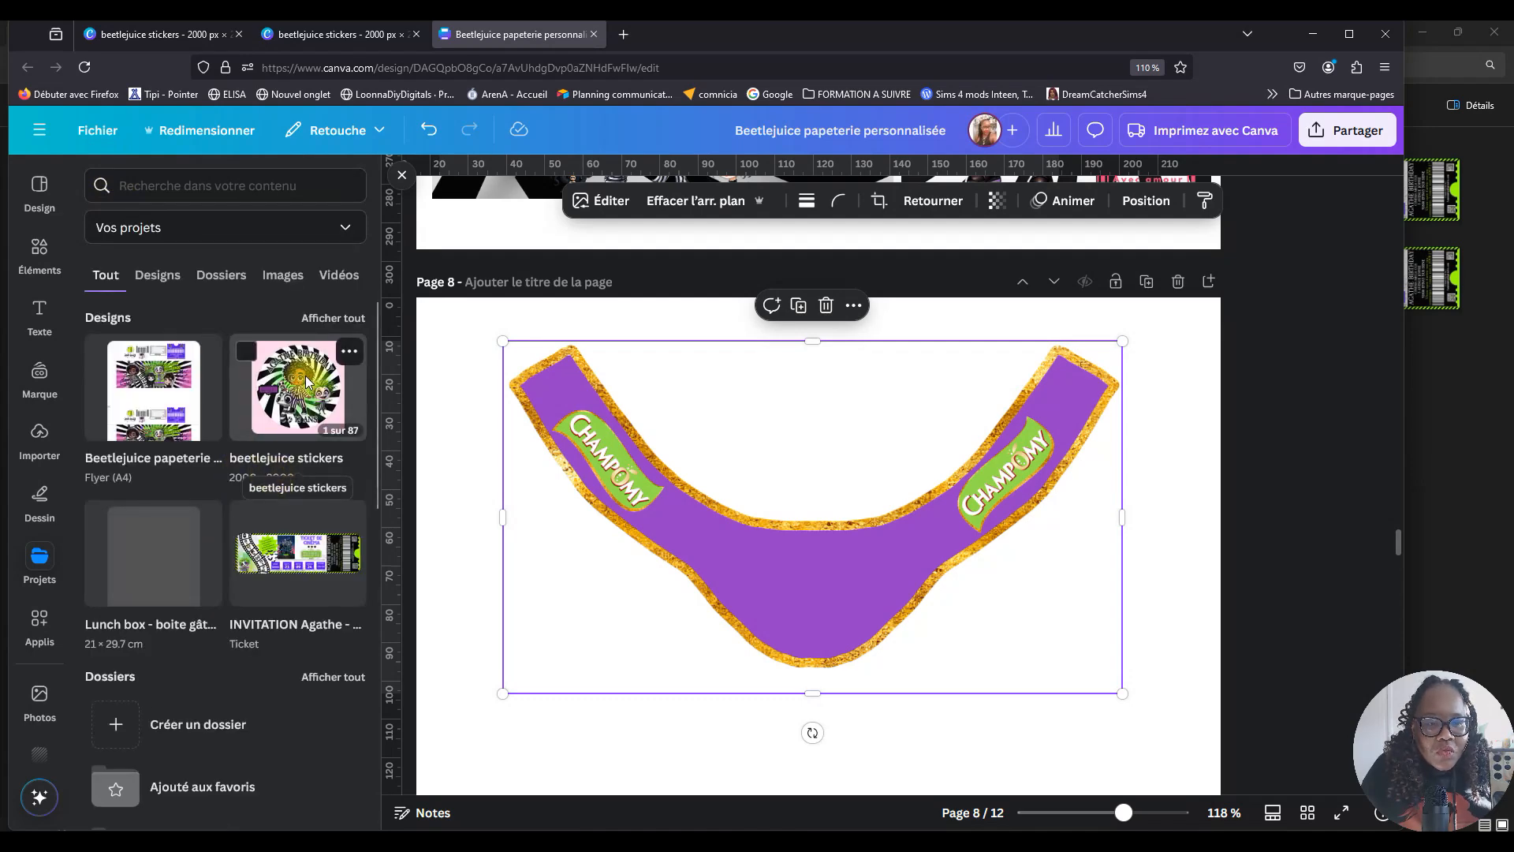
Duplicate the middle round birthday sticker on page 9 and move the copy to the lower edge of page 8.
{"action": "scroll", "coordinate": [1024, 652], "scroll_direction": "down", "scroll_amount": 6}
{"action": "scroll", "coordinate": [1017, 635], "scroll_direction": "down", "scroll_amount": 10}
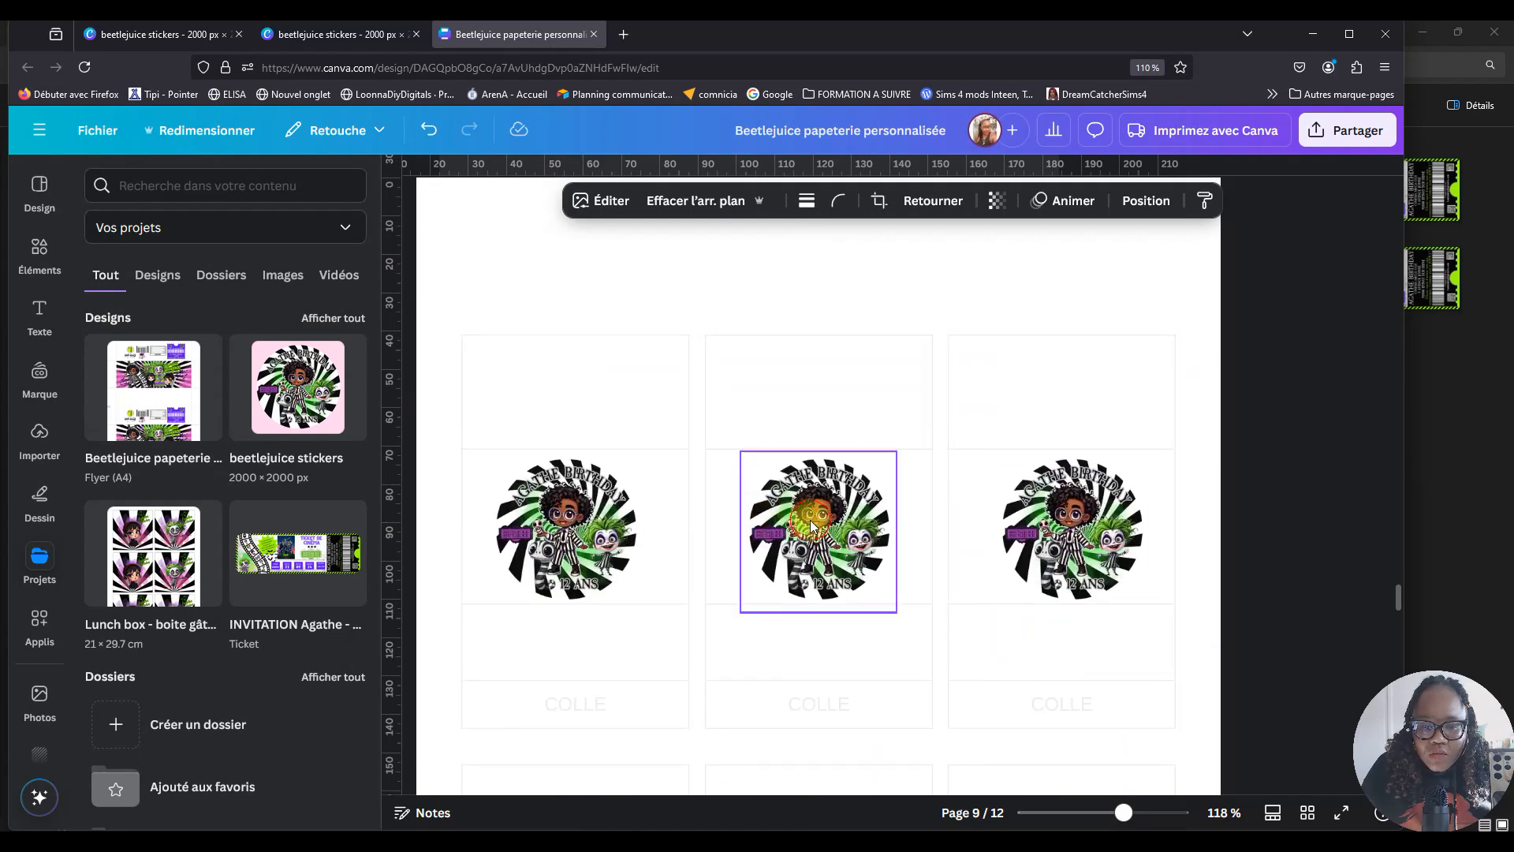
{"action": "left_click", "coordinate": [813, 526]}
{"action": "left_click", "coordinate": [812, 416]}
{"action": "scroll", "coordinate": [871, 583], "scroll_direction": "up", "scroll_amount": 3}
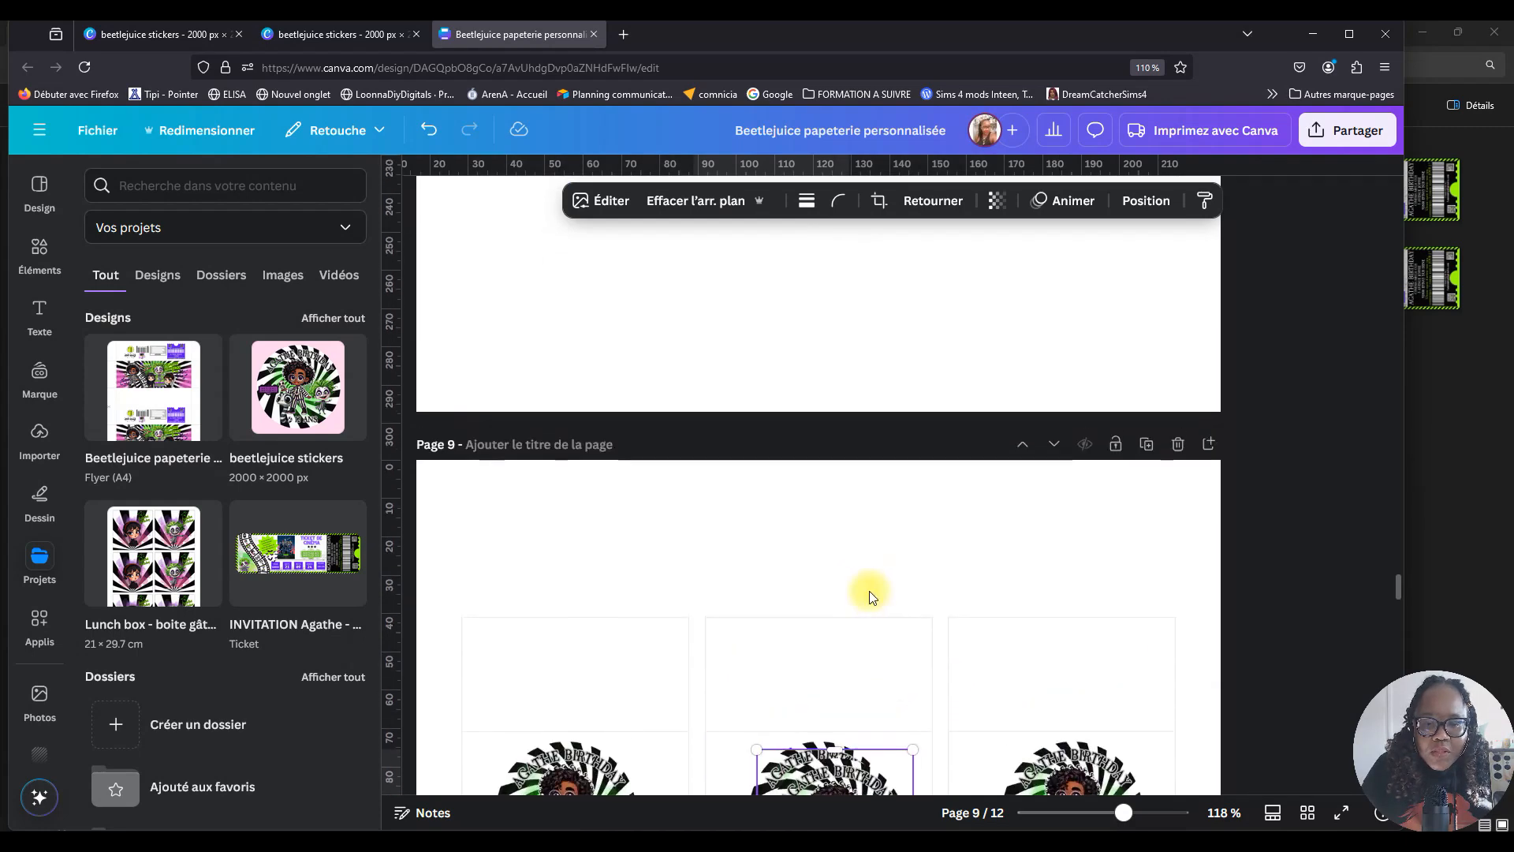
{"action": "left_click_drag", "start_coordinate": [834, 768], "coordinate": [816, 315]}
{"action": "scroll", "coordinate": [812, 370], "scroll_direction": "up", "scroll_amount": 4}
{"action": "scroll", "coordinate": [815, 371], "scroll_direction": "up", "scroll_amount": 2}
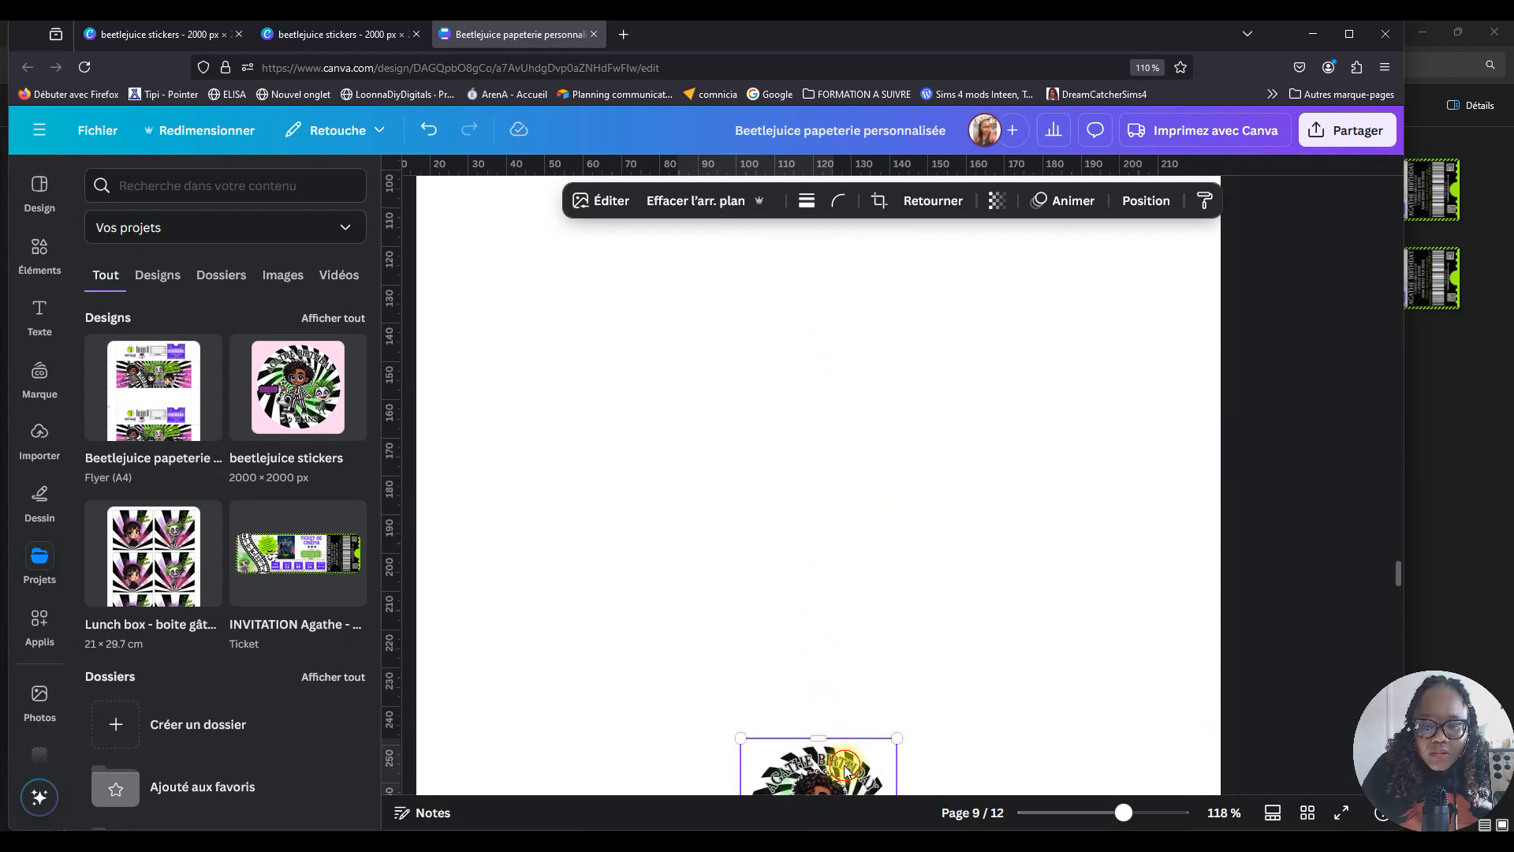
{"action": "left_click_drag", "start_coordinate": [845, 768], "coordinate": [822, 448]}
{"action": "left_click", "coordinate": [906, 439]}
{"action": "scroll", "coordinate": [878, 436], "scroll_direction": "down", "scroll_amount": 3}
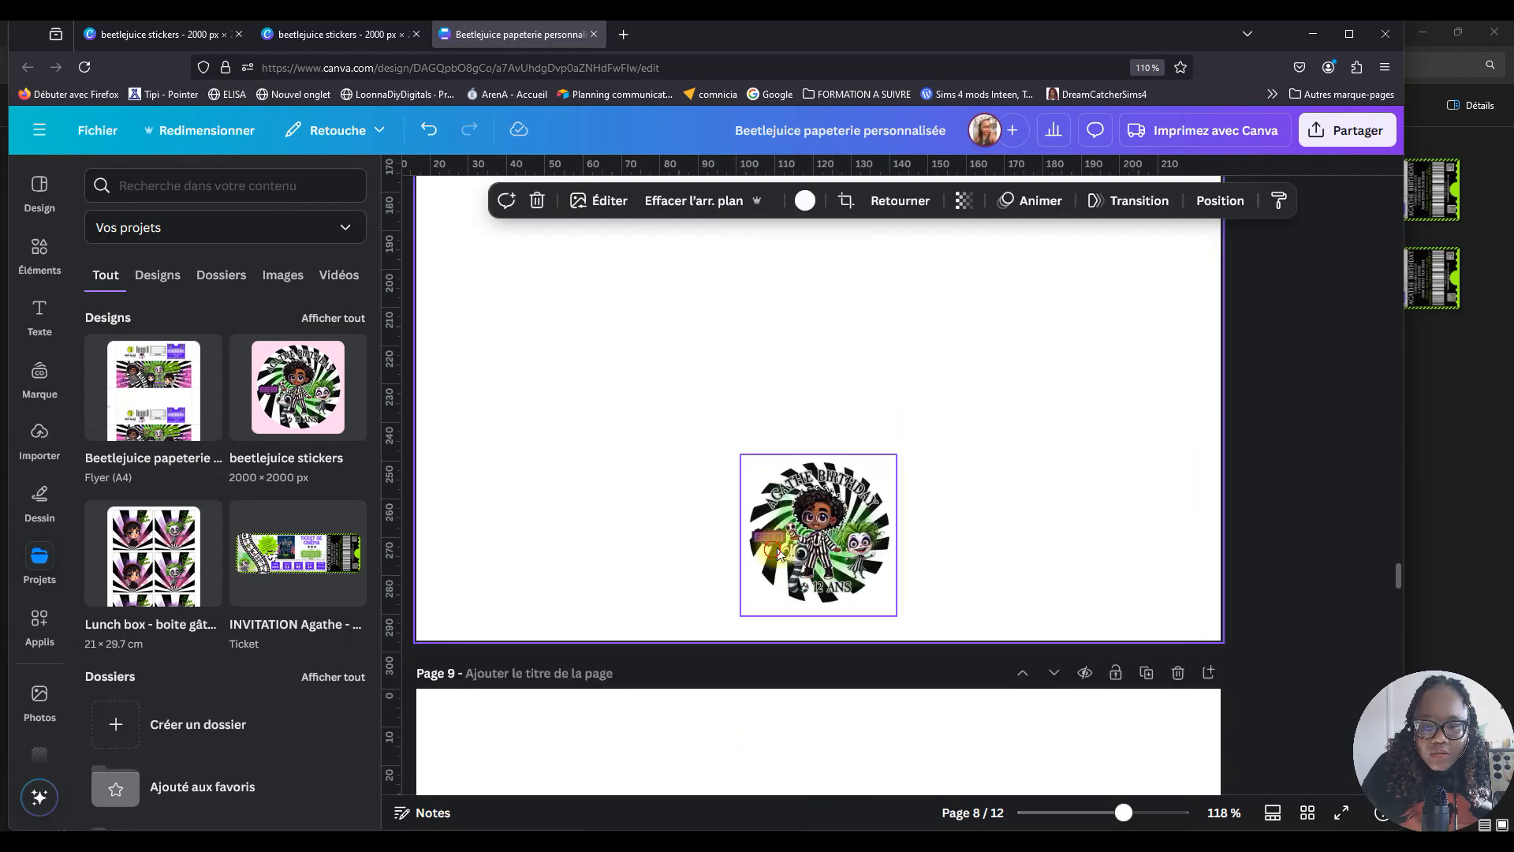
Move the round birthday sticker up page 8 onto the wide central part of the purple collar.
{"action": "left_click_drag", "start_coordinate": [773, 554], "coordinate": [601, 192]}
{"action": "scroll", "coordinate": [671, 394], "scroll_direction": "up", "scroll_amount": 5}
{"action": "left_click_drag", "start_coordinate": [623, 629], "coordinate": [784, 262]}
{"action": "scroll", "coordinate": [791, 418], "scroll_direction": "up", "scroll_amount": 3}
{"action": "left_click_drag", "start_coordinate": [789, 512], "coordinate": [818, 467]}
Shrink the round sticker proportionally to fit inside the collar's gold border and centre it.
{"action": "left_click_drag", "start_coordinate": [895, 568], "coordinate": [884, 541]}
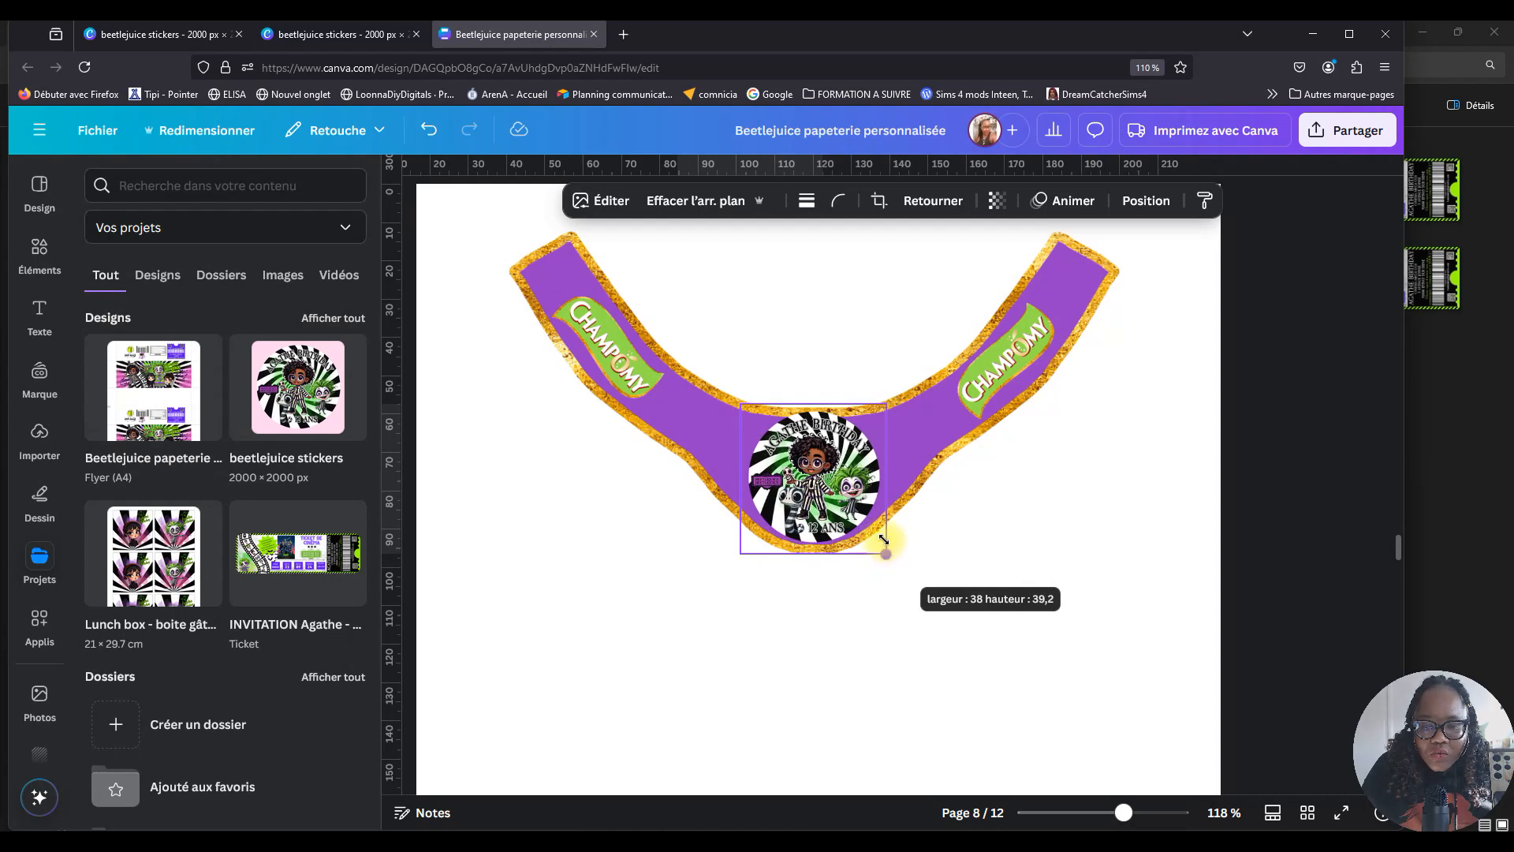
{"action": "left_click", "coordinate": [963, 656]}
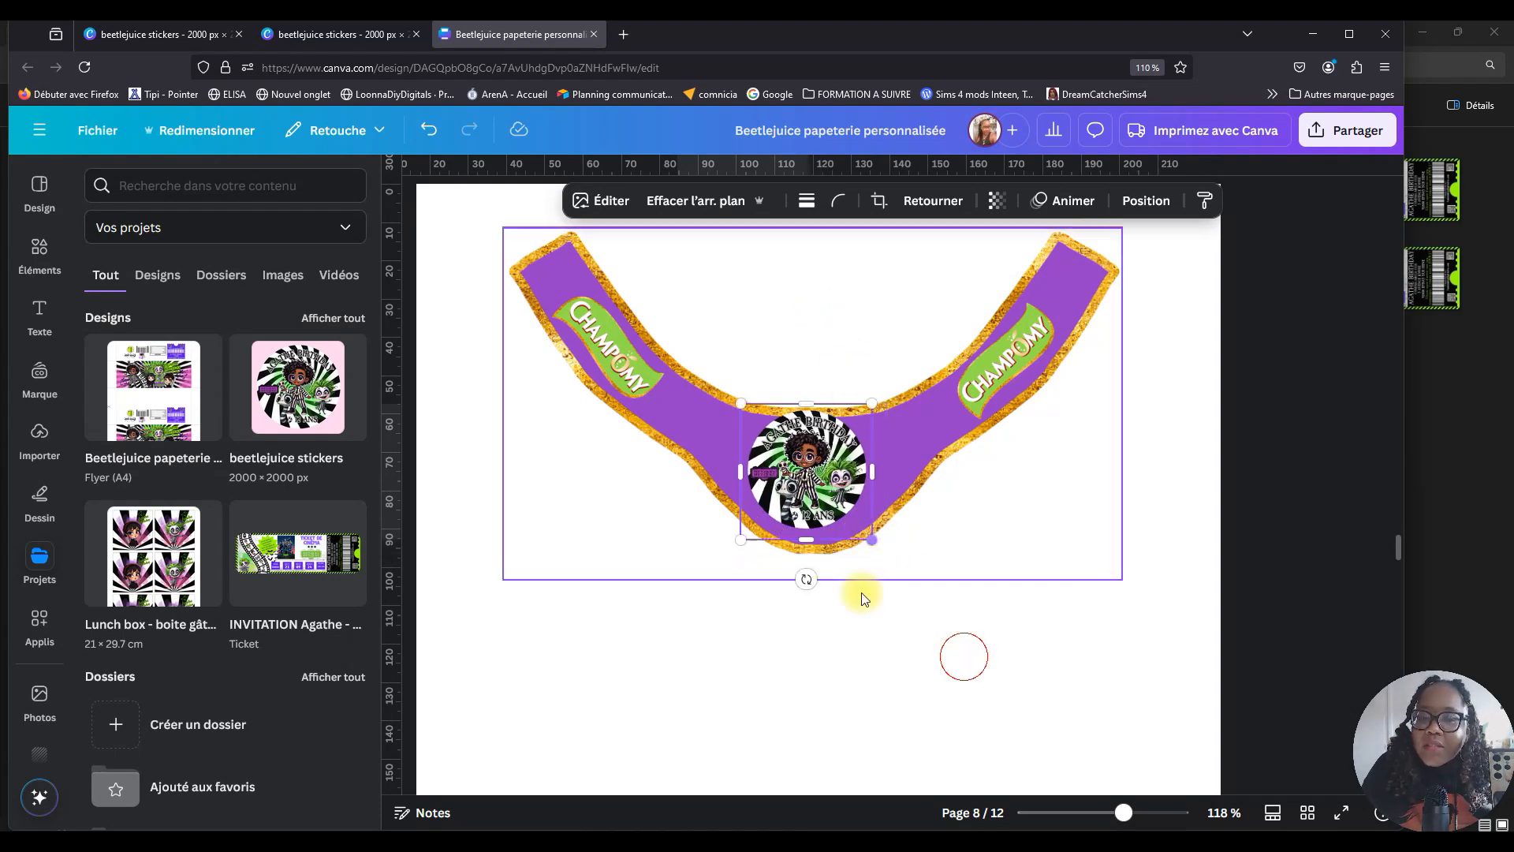
{"action": "left_click_drag", "start_coordinate": [812, 495], "coordinate": [814, 495]}
{"action": "left_click", "coordinate": [1080, 786]}
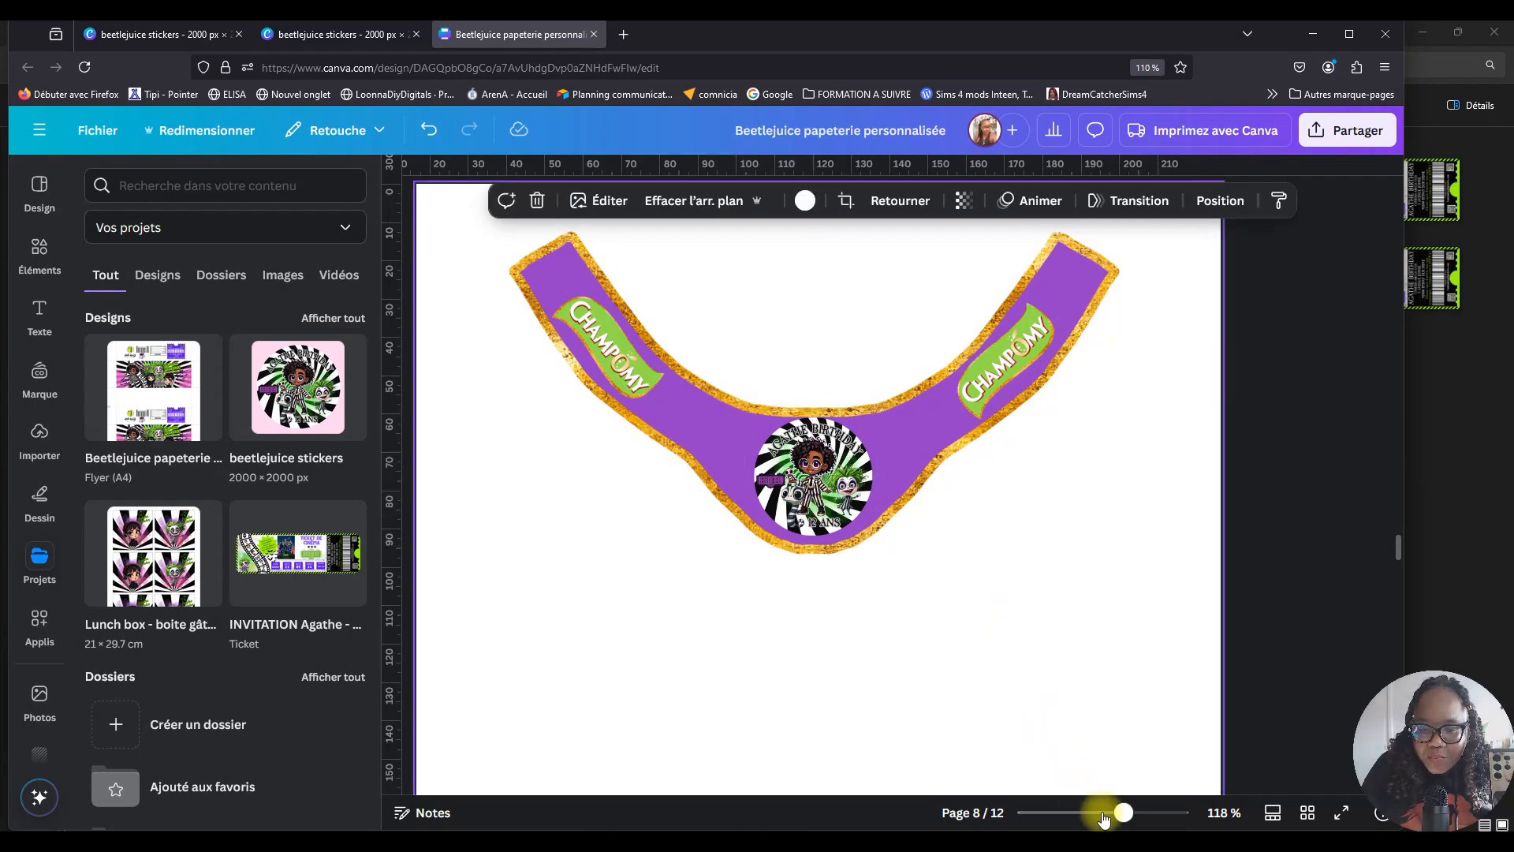
Group the collar with its two logos and sticker, duplicate the group, and place the copy nested just below.
{"action": "left_click", "coordinate": [1103, 813]}
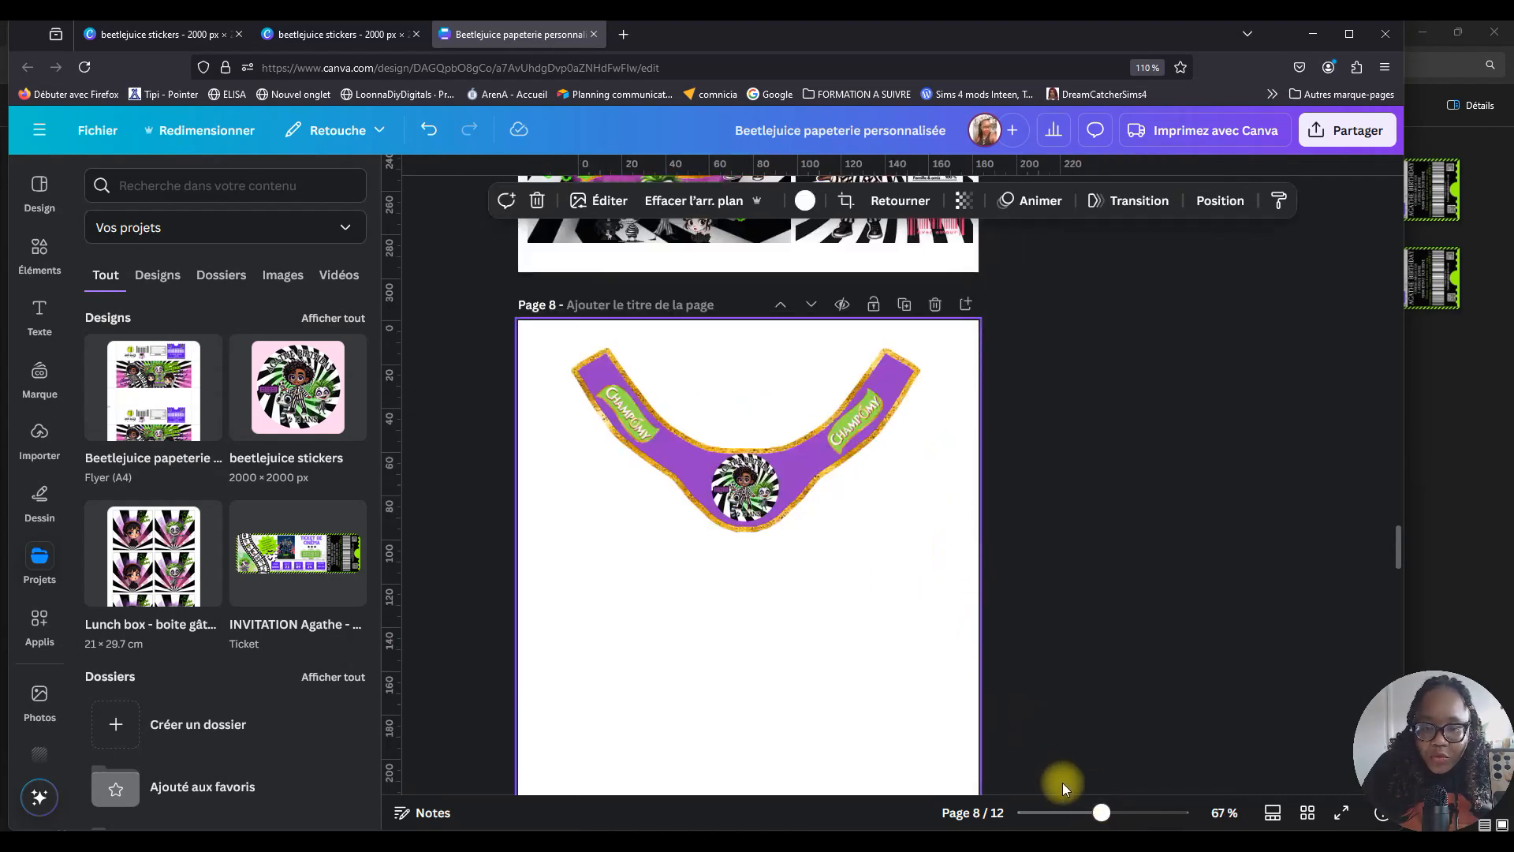
{"action": "left_click_drag", "start_coordinate": [550, 354], "coordinate": [919, 581]}
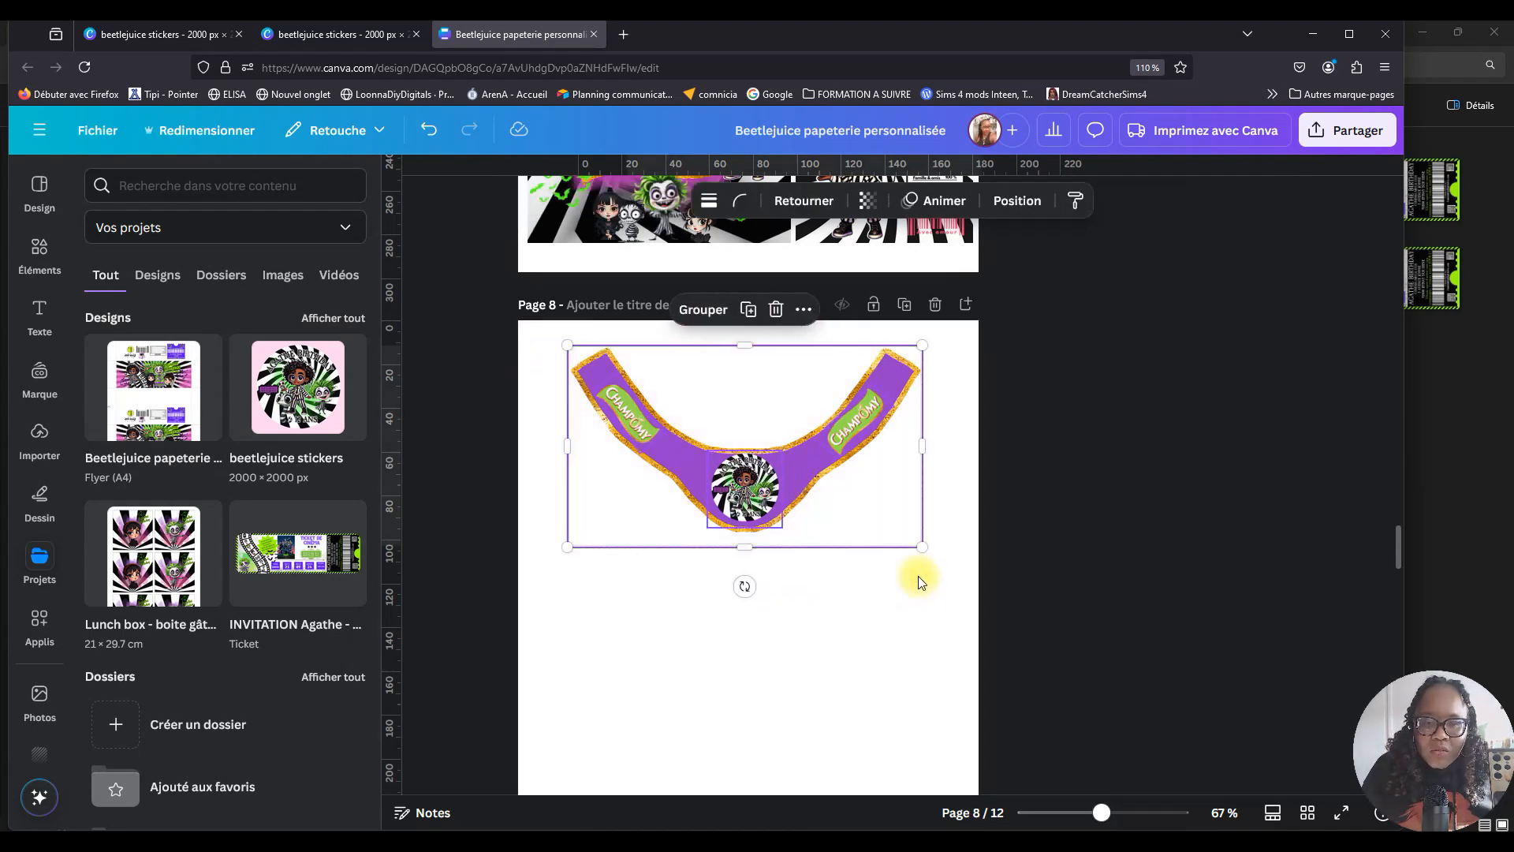
{"action": "left_click", "coordinate": [703, 309]}
{"action": "left_click", "coordinate": [769, 309]}
{"action": "left_click_drag", "start_coordinate": [814, 422], "coordinate": [835, 559]}
Duplicate the collar group three more times down page 8 at the same vertical spacing.
{"action": "key", "text": "ctrl+d"}
{"action": "scroll", "coordinate": [820, 395], "scroll_direction": "down", "scroll_amount": 2}
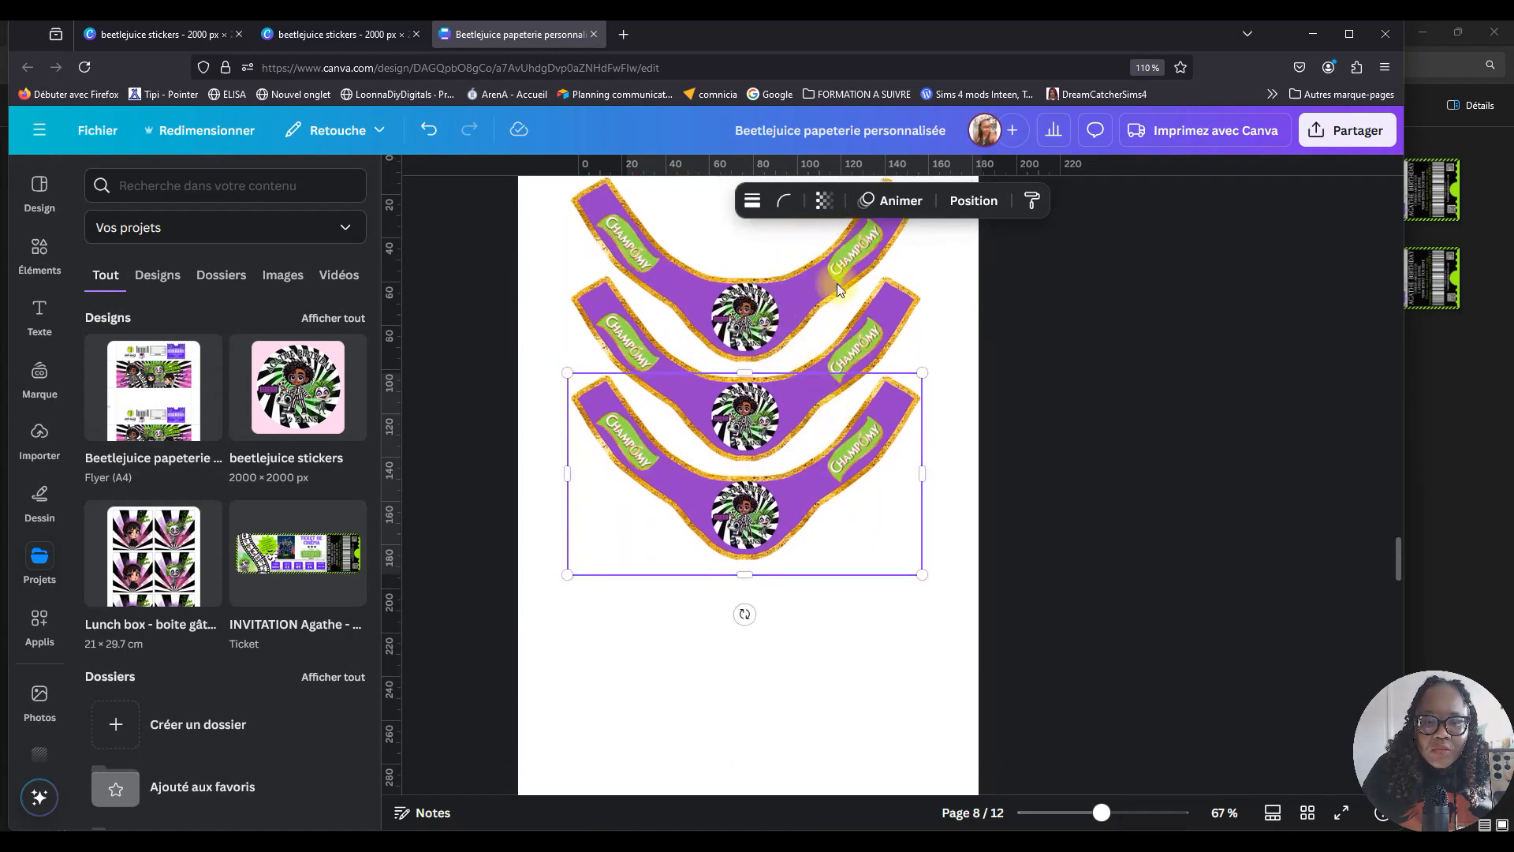
{"action": "left_click", "coordinate": [770, 335]}
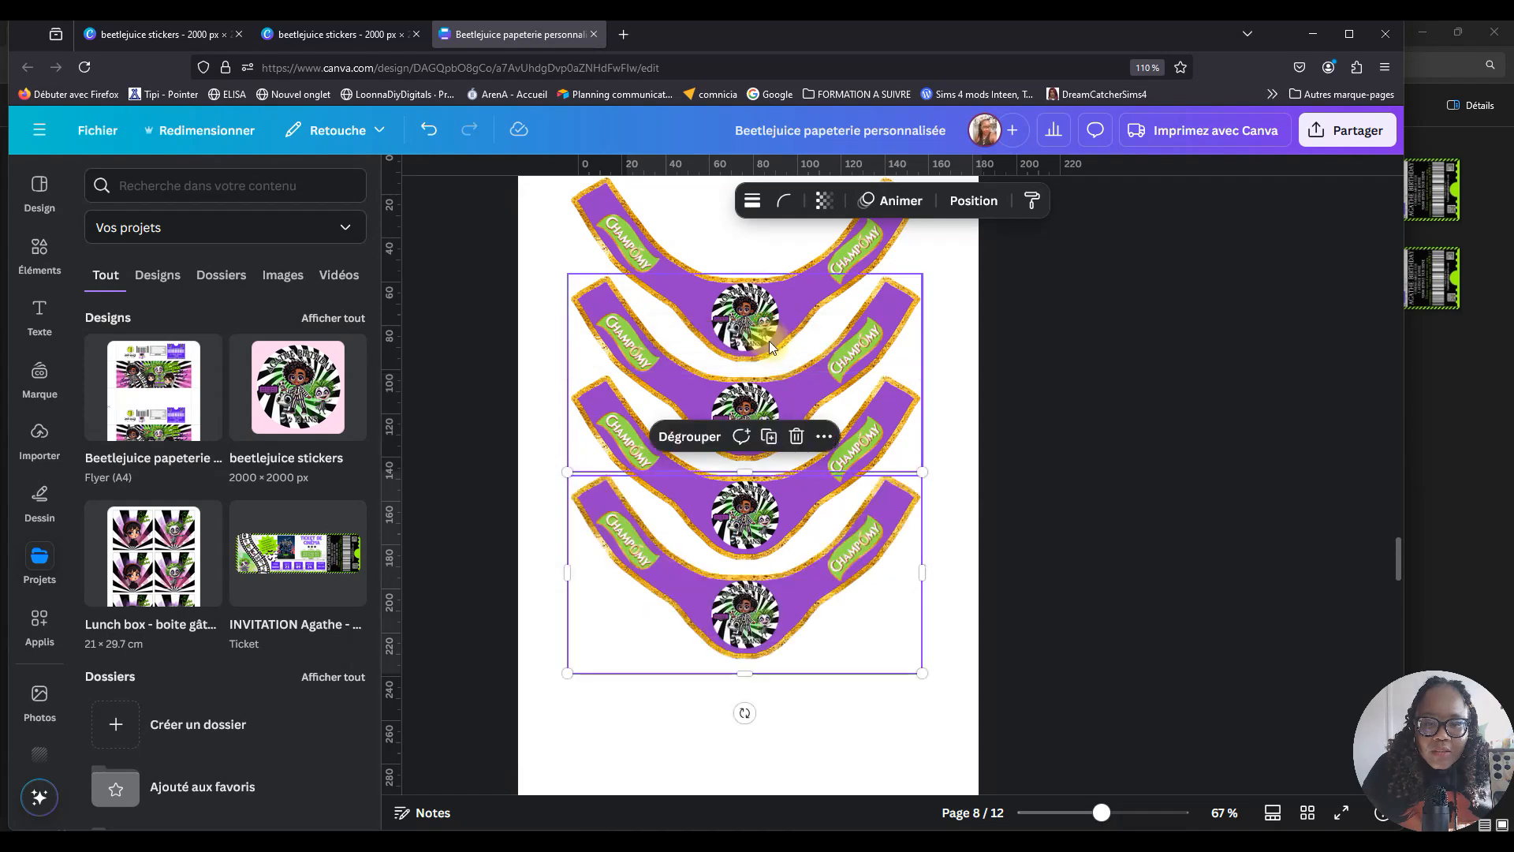
{"action": "left_click", "coordinate": [769, 436]}
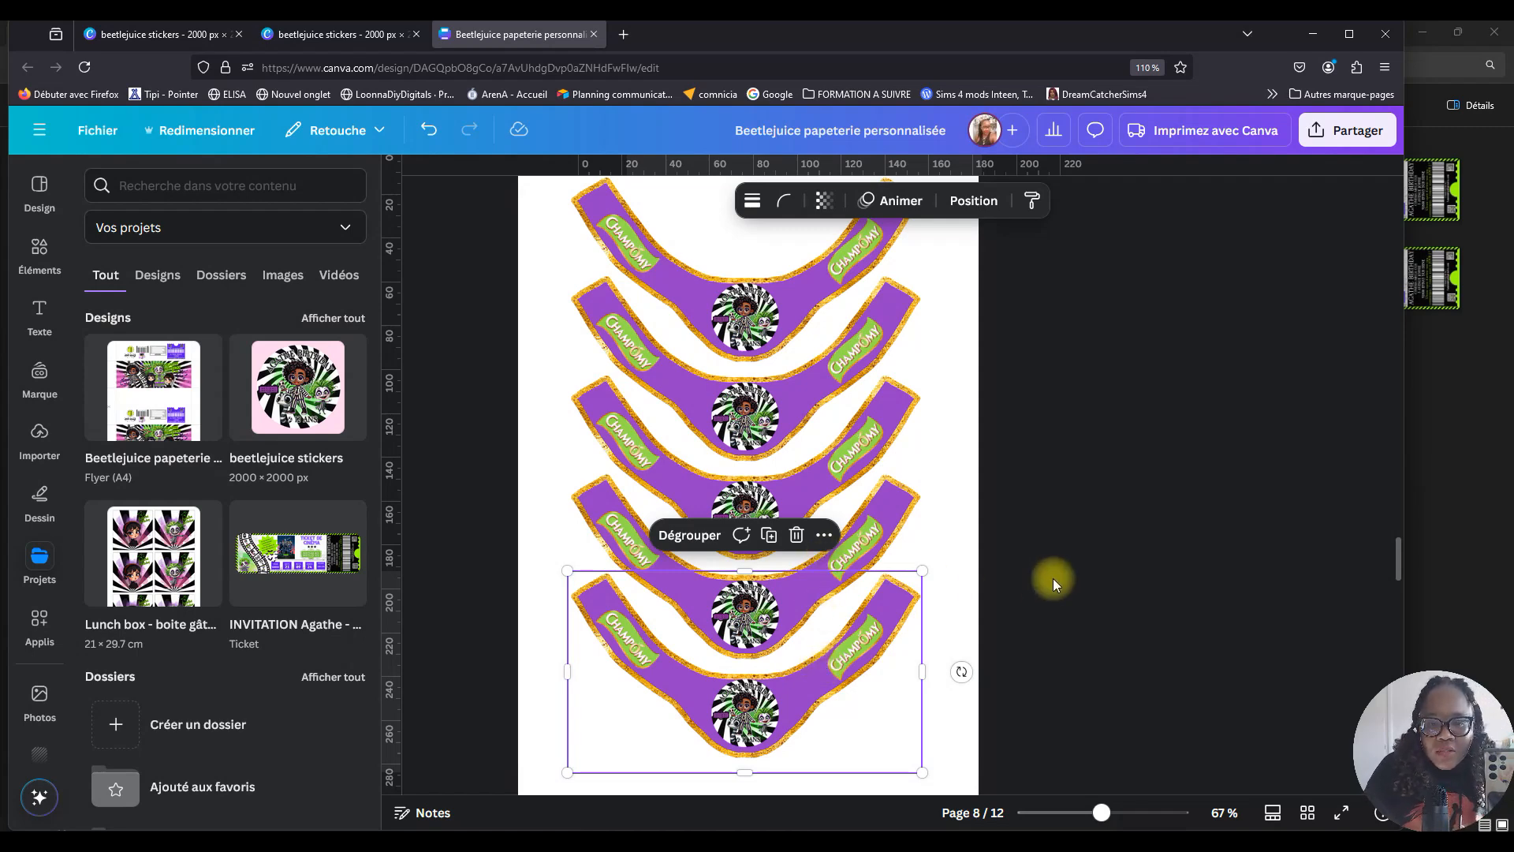
Delete the three lowest collar groups from page 8, keeping only the upper two.
{"action": "left_click", "coordinate": [943, 492]}
{"action": "left_click_drag", "start_coordinate": [991, 520], "coordinate": [568, 773]}
{"action": "left_click", "coordinate": [978, 497]}
{"action": "left_click_drag", "start_coordinate": [967, 498], "coordinate": [671, 724]}
{"action": "key", "text": "Delete"}
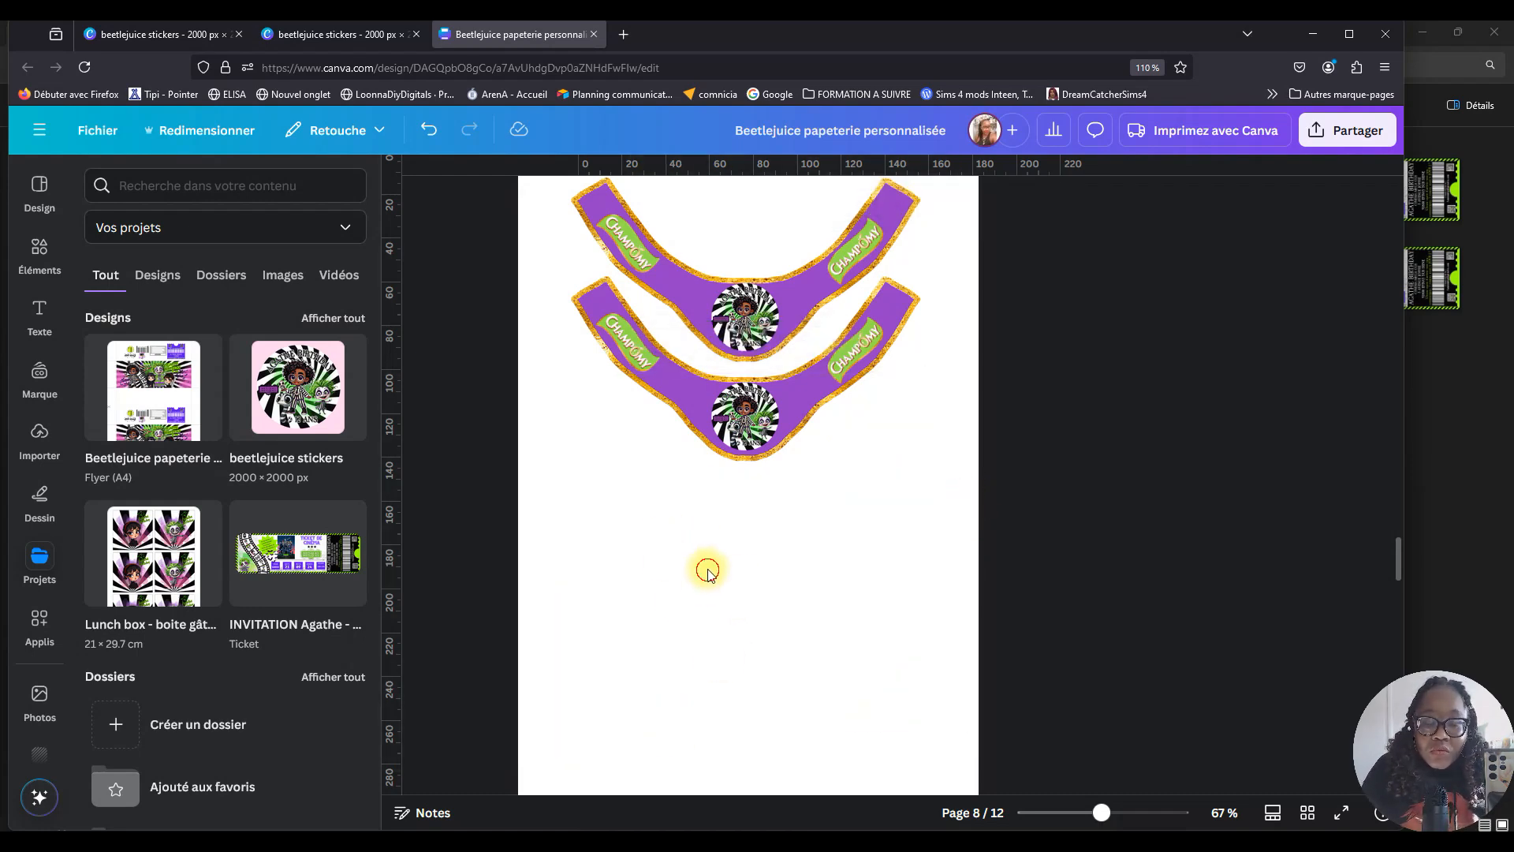
{"action": "scroll", "coordinate": [707, 571], "scroll_direction": "up", "scroll_amount": 2}
{"action": "left_click", "coordinate": [678, 477]}
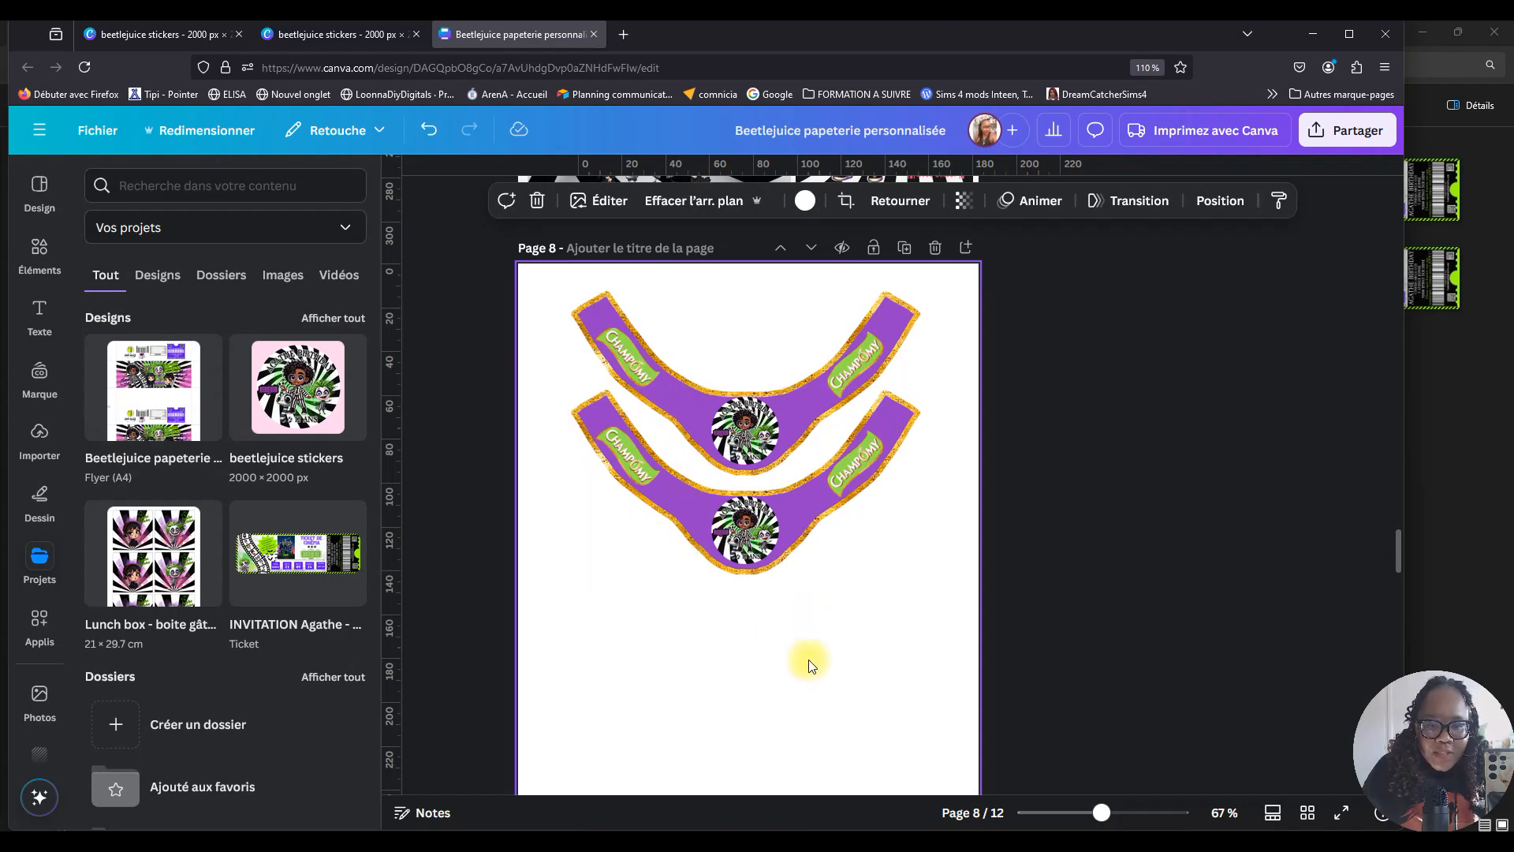
{"action": "left_click", "coordinate": [632, 319]}
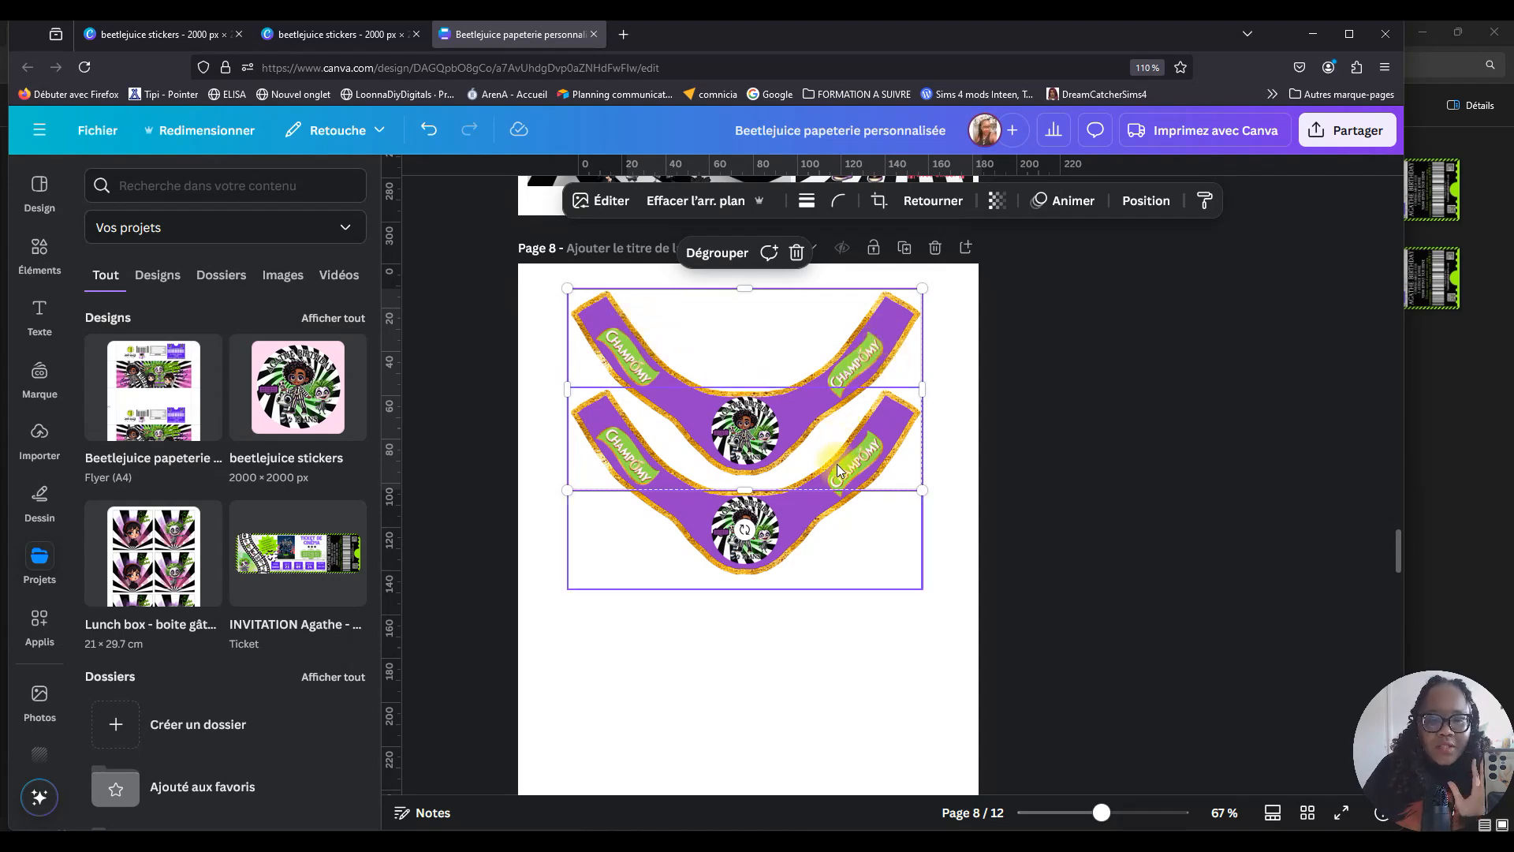
{"action": "left_click", "coordinate": [762, 660]}
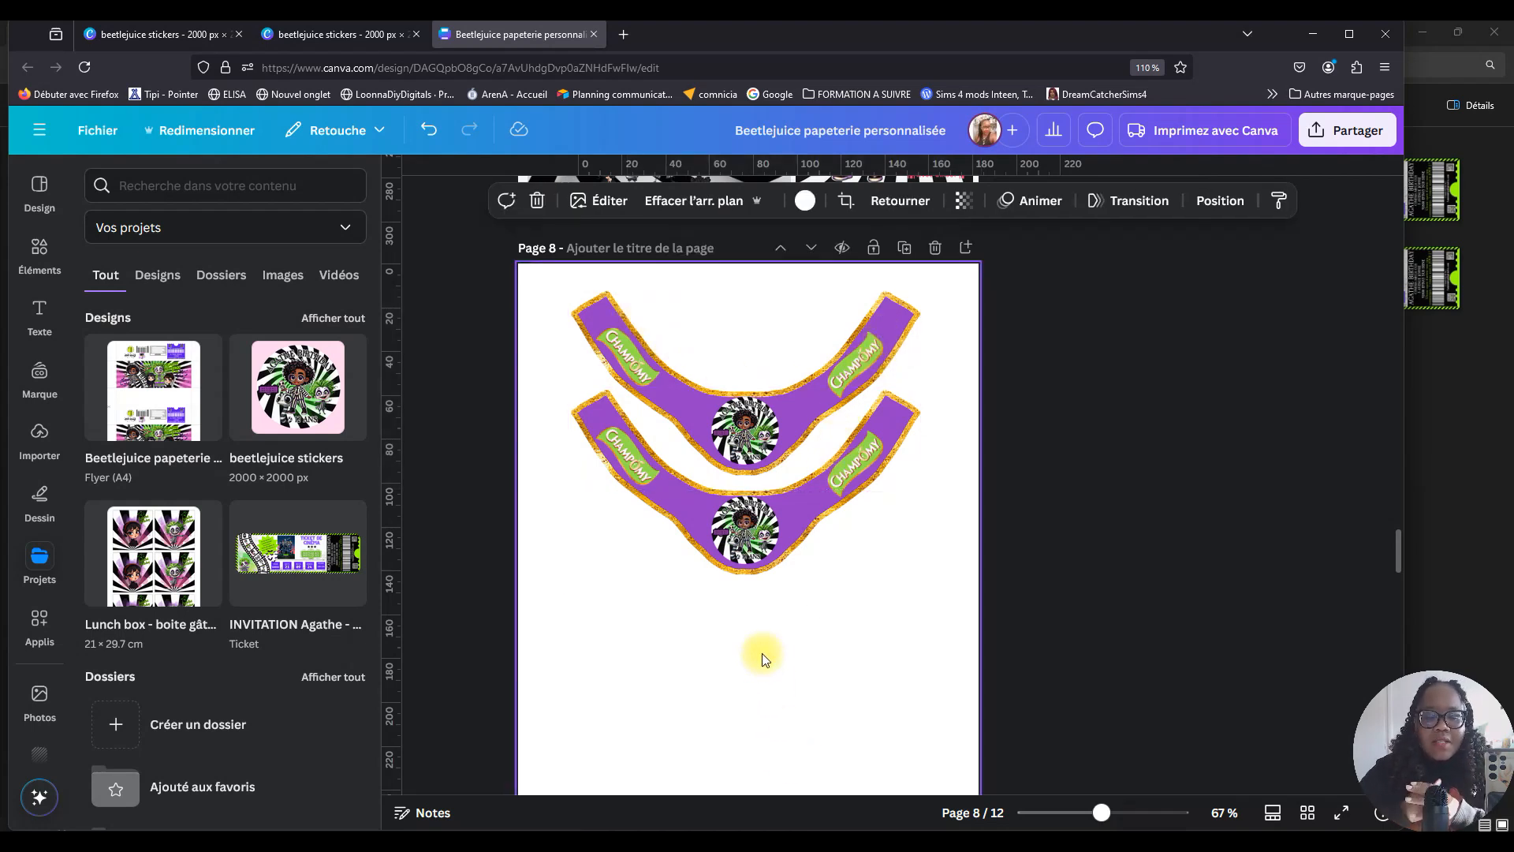
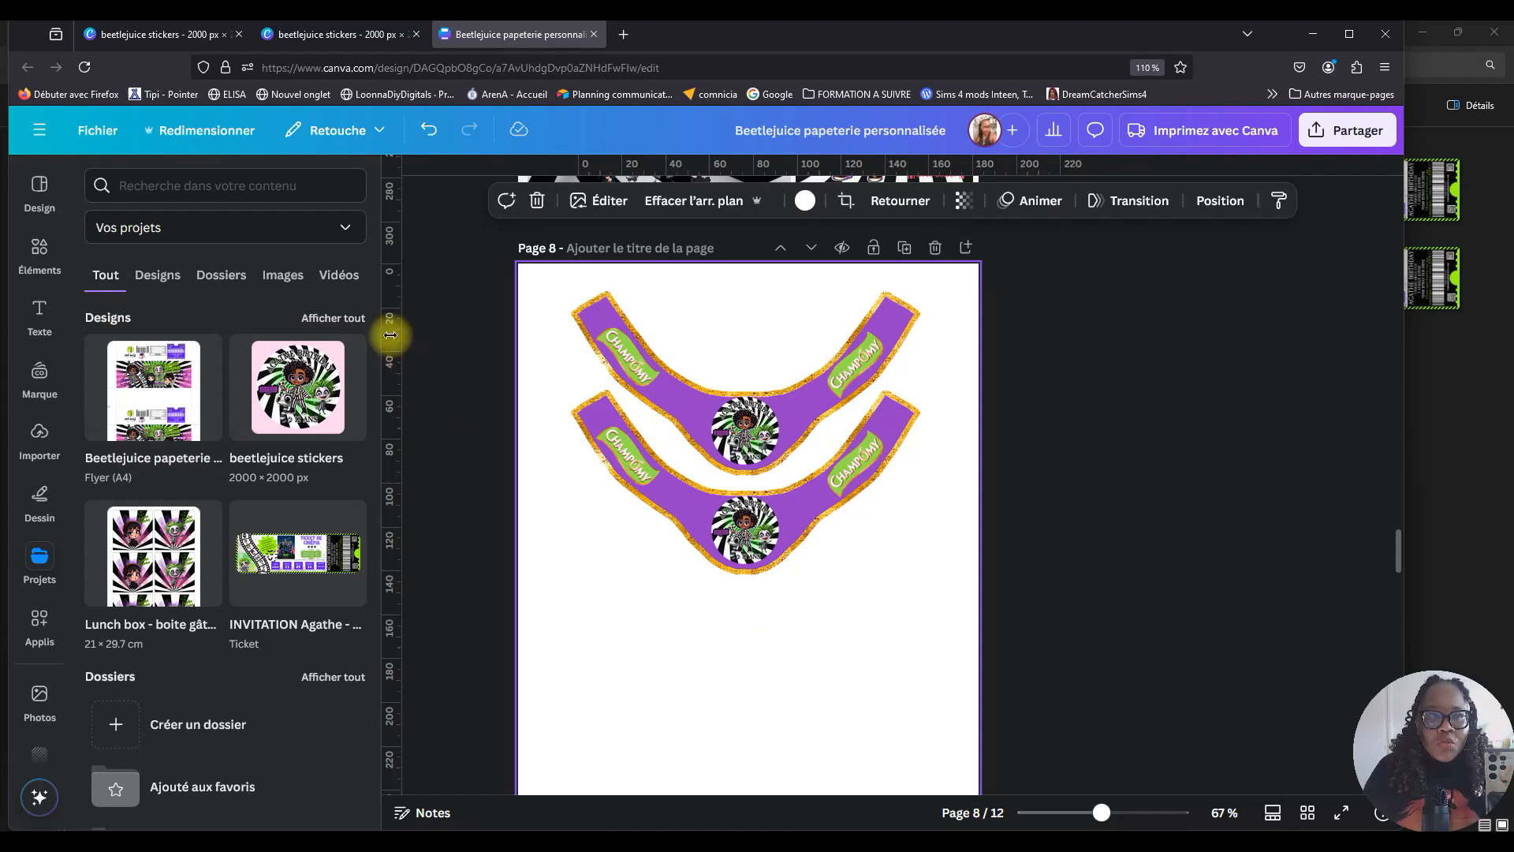
Delete page 6, the extra sheet of Beetlejuice 12th-birthday labels, from the stationery design and look back over the preceding pages.
{"action": "left_click", "coordinate": [603, 438]}
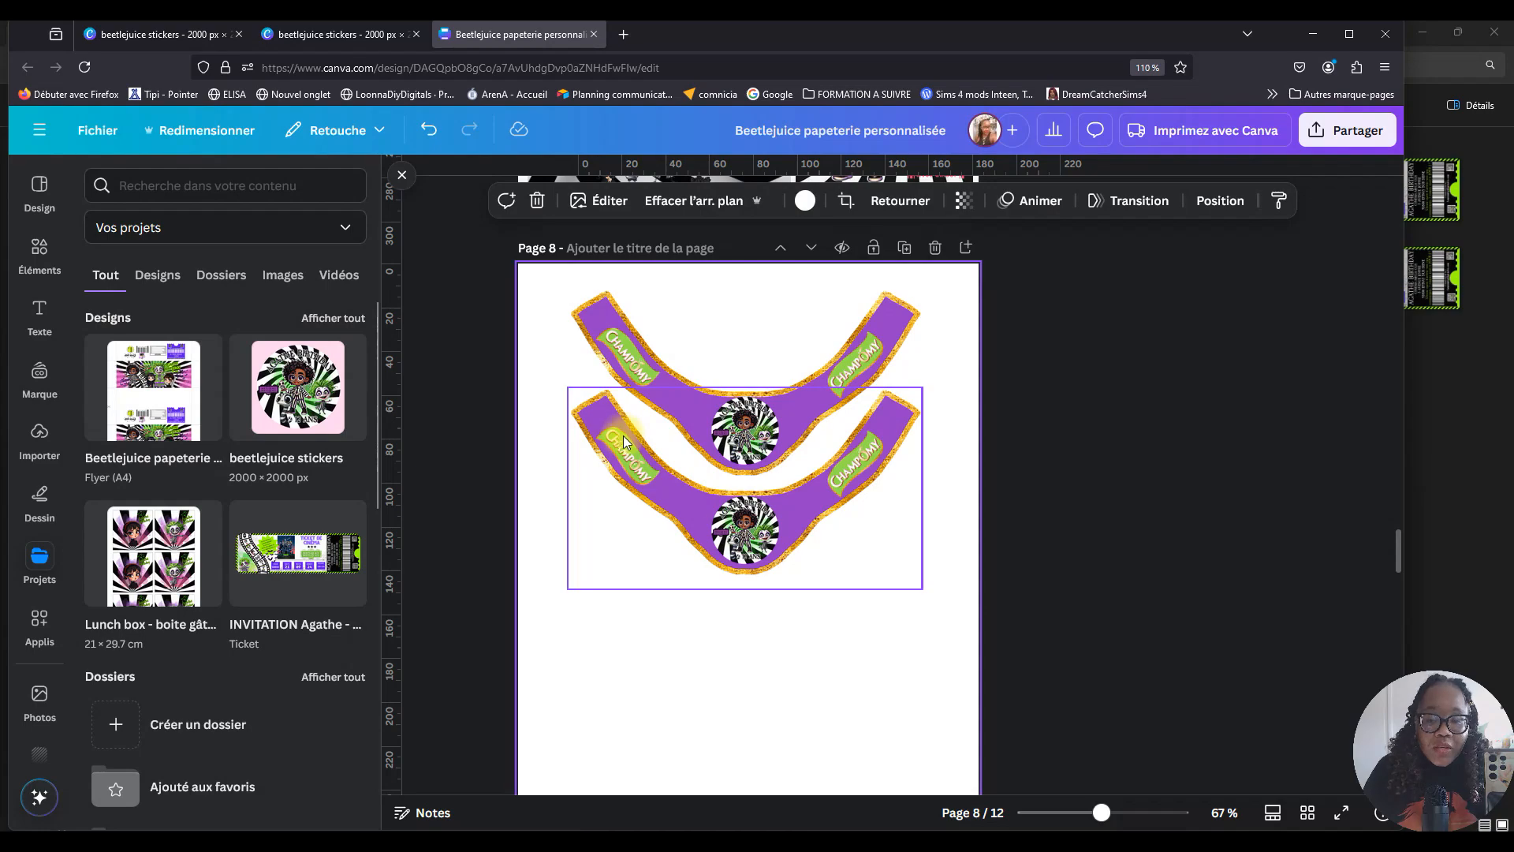
{"action": "scroll", "coordinate": [846, 406], "scroll_direction": "up", "scroll_amount": 4}
{"action": "scroll", "coordinate": [846, 407], "scroll_direction": "up", "scroll_amount": 6}
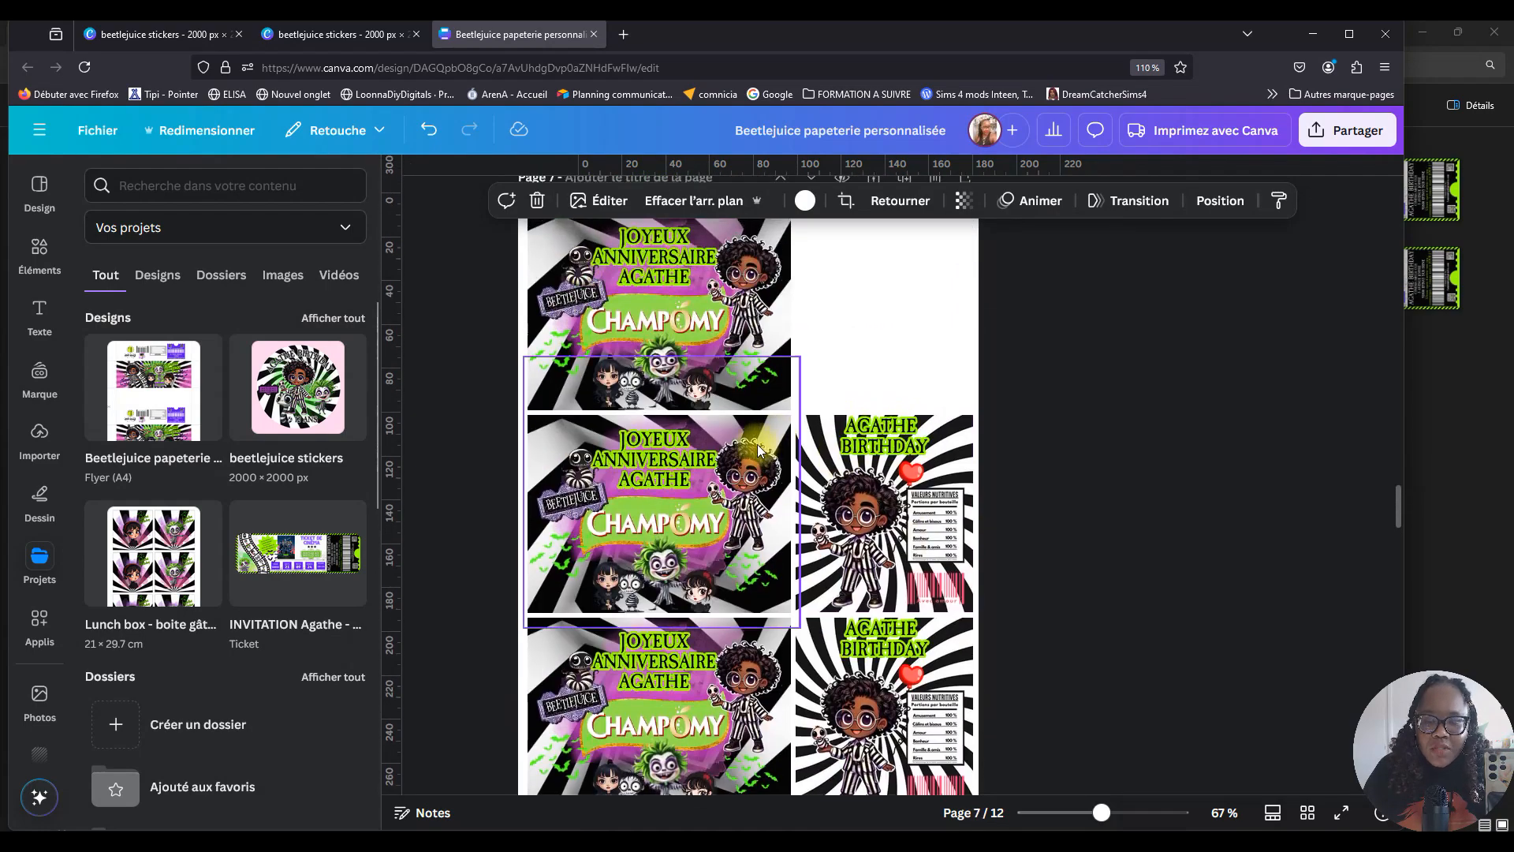
{"action": "scroll", "coordinate": [841, 561], "scroll_direction": "down", "scroll_amount": 3}
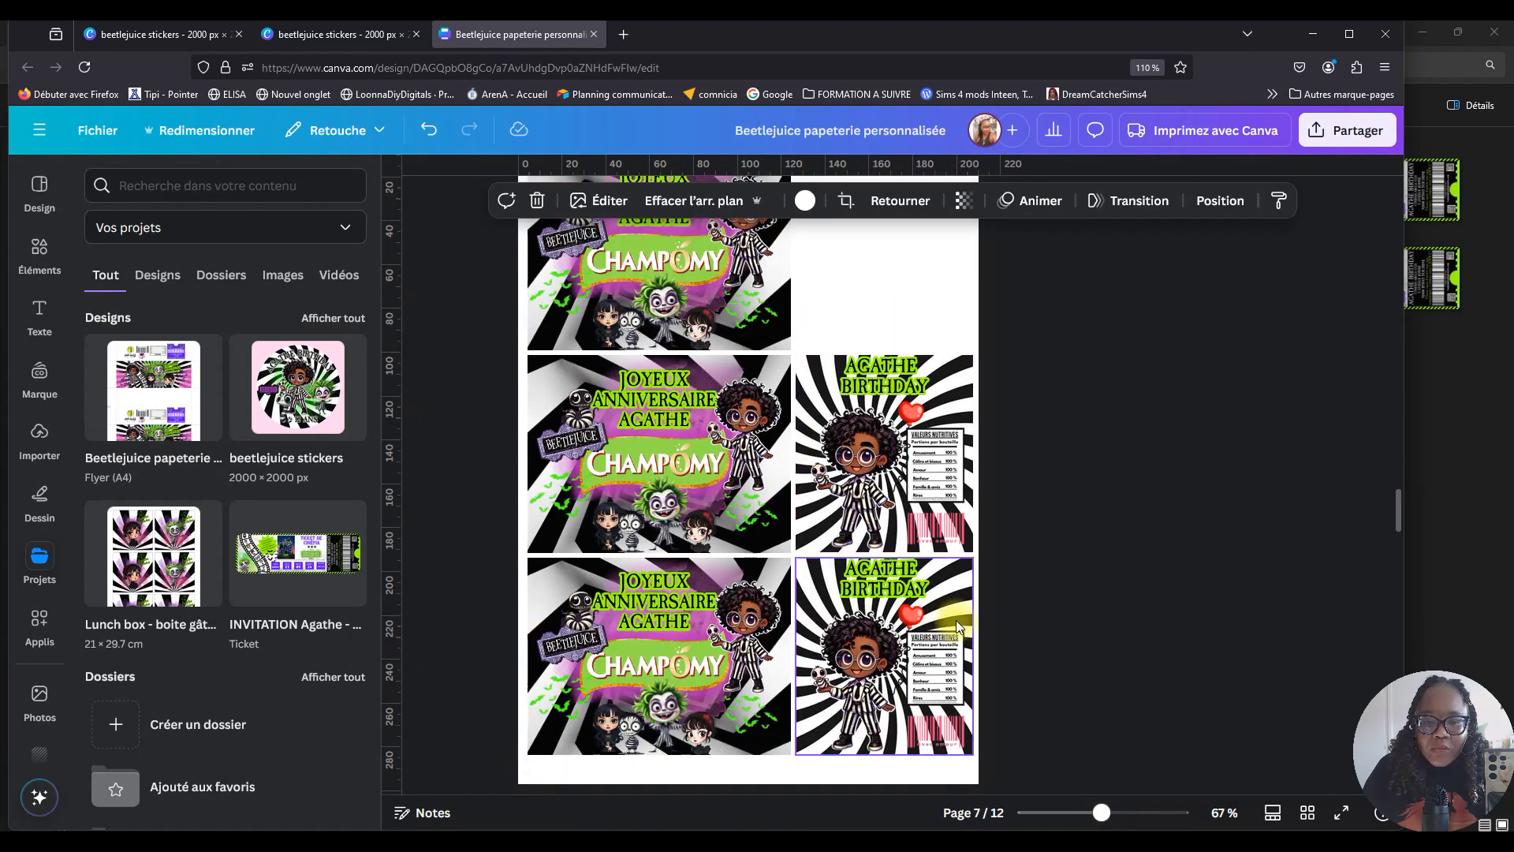
{"action": "scroll", "coordinate": [820, 535], "scroll_direction": "up", "scroll_amount": 10}
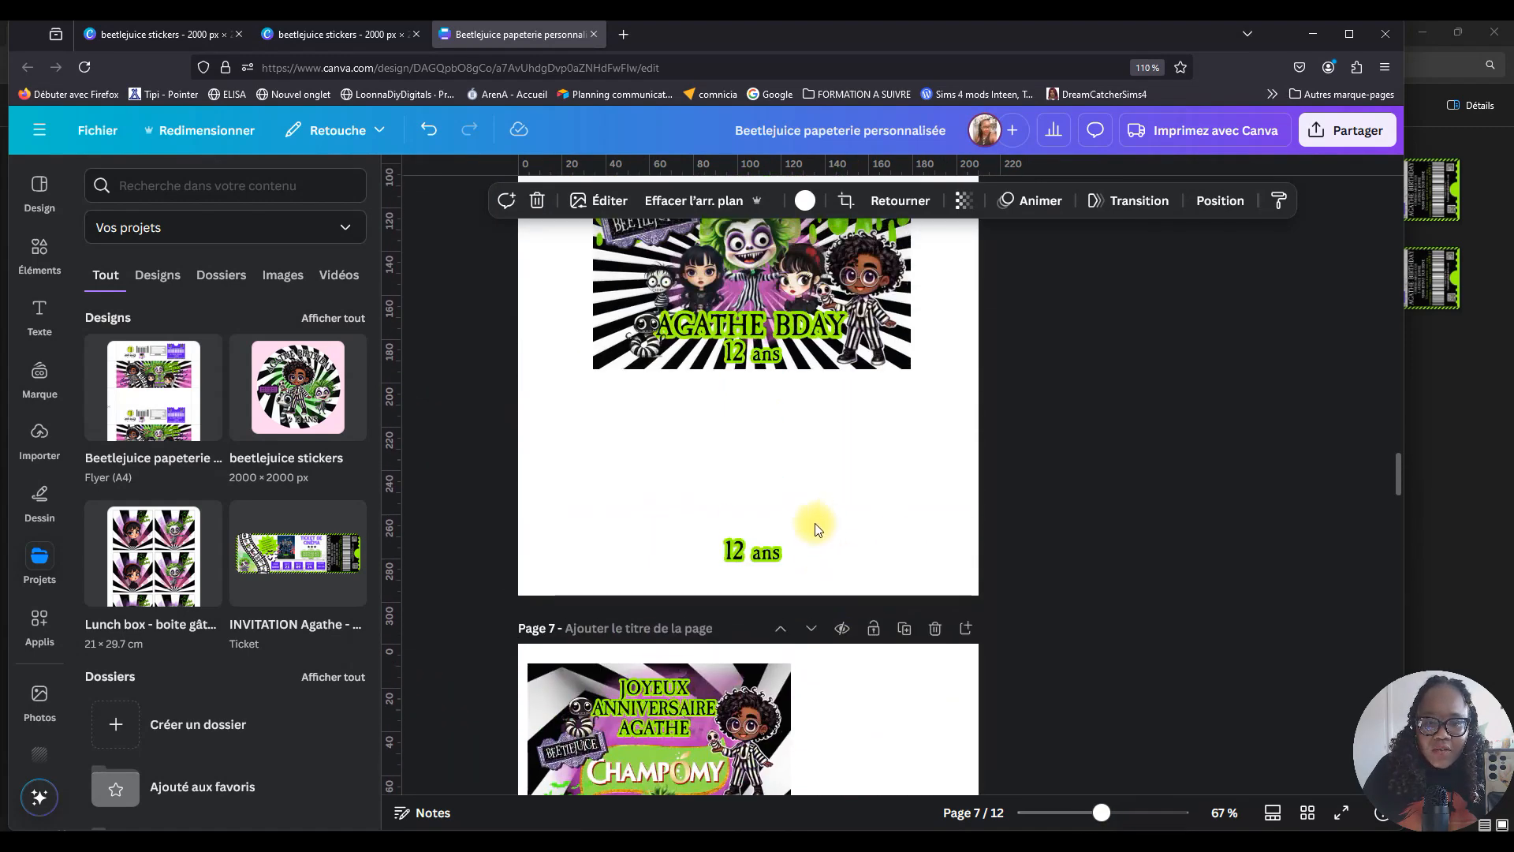
{"action": "scroll", "coordinate": [781, 528], "scroll_direction": "up", "scroll_amount": 5}
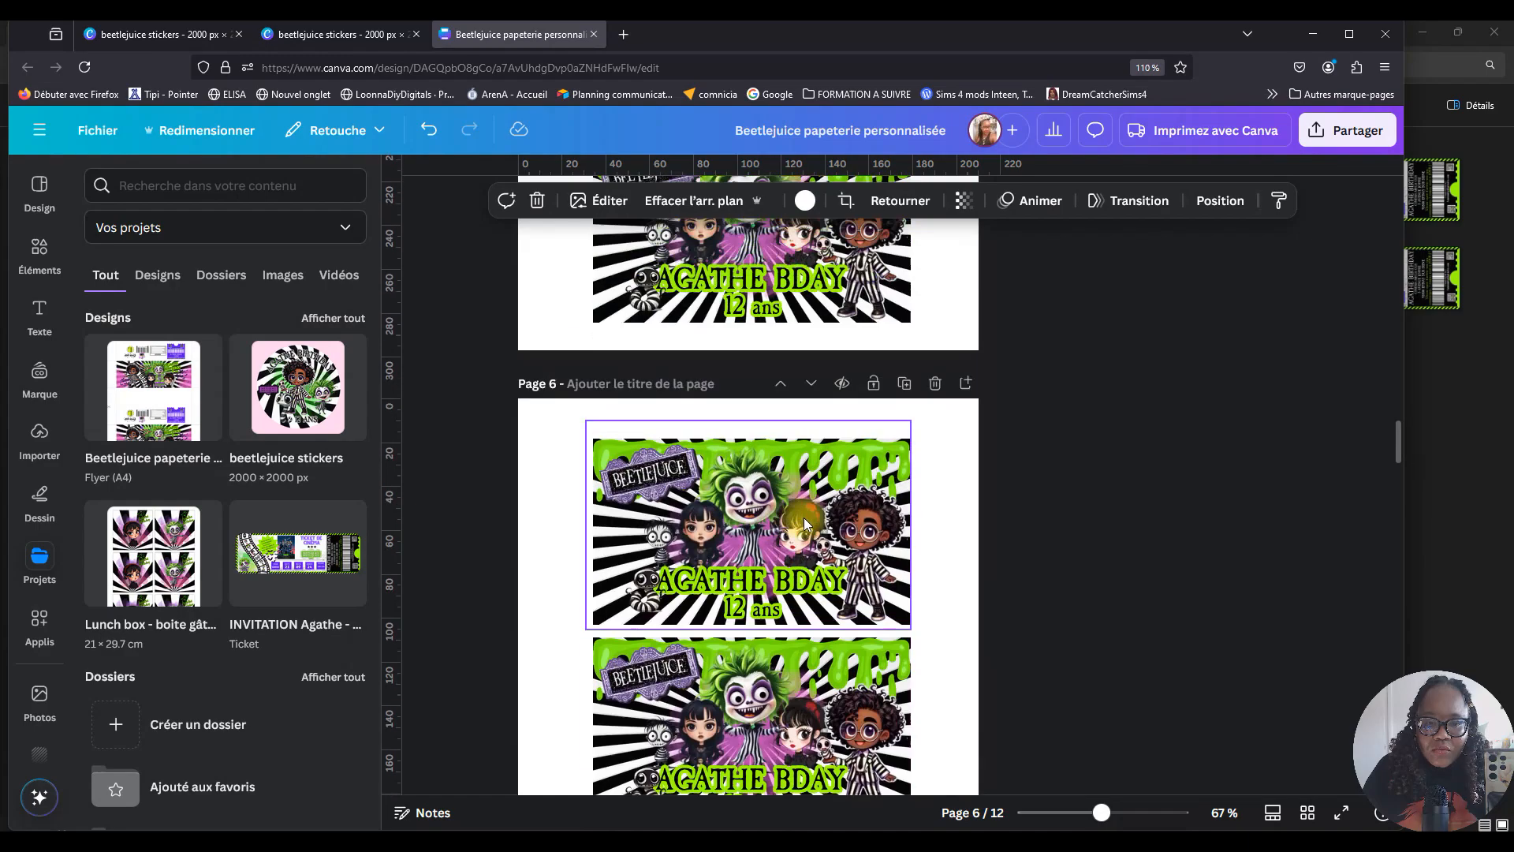
{"action": "left_click", "coordinate": [936, 384]}
{"action": "scroll", "coordinate": [963, 549], "scroll_direction": "up", "scroll_amount": 4}
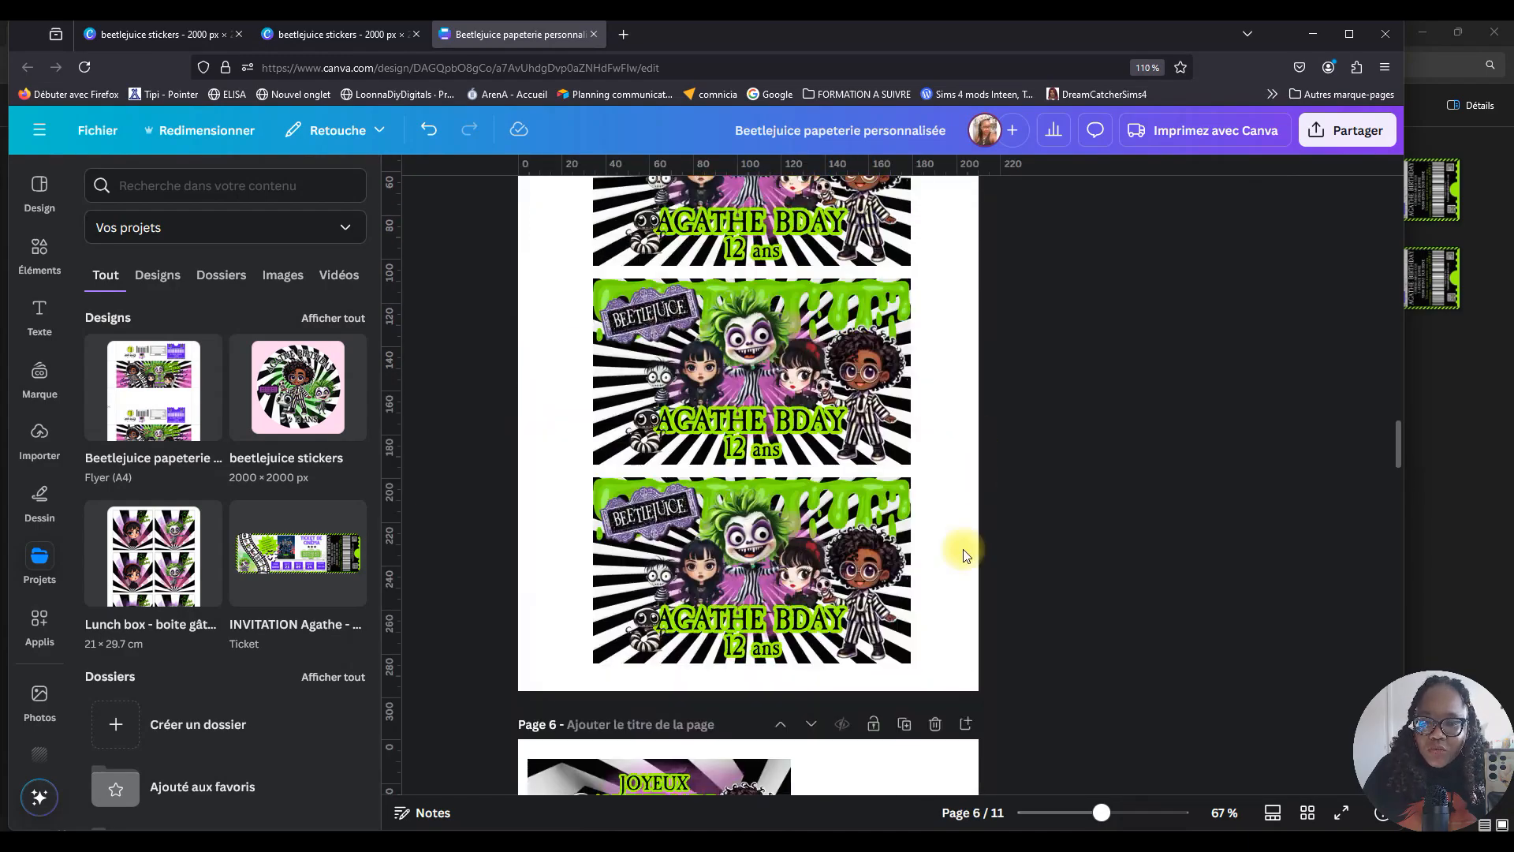
{"action": "scroll", "coordinate": [962, 549], "scroll_direction": "up", "scroll_amount": 10}
{"action": "scroll", "coordinate": [811, 539], "scroll_direction": "up", "scroll_amount": 10}
{"action": "scroll", "coordinate": [799, 518], "scroll_direction": "up", "scroll_amount": 5}
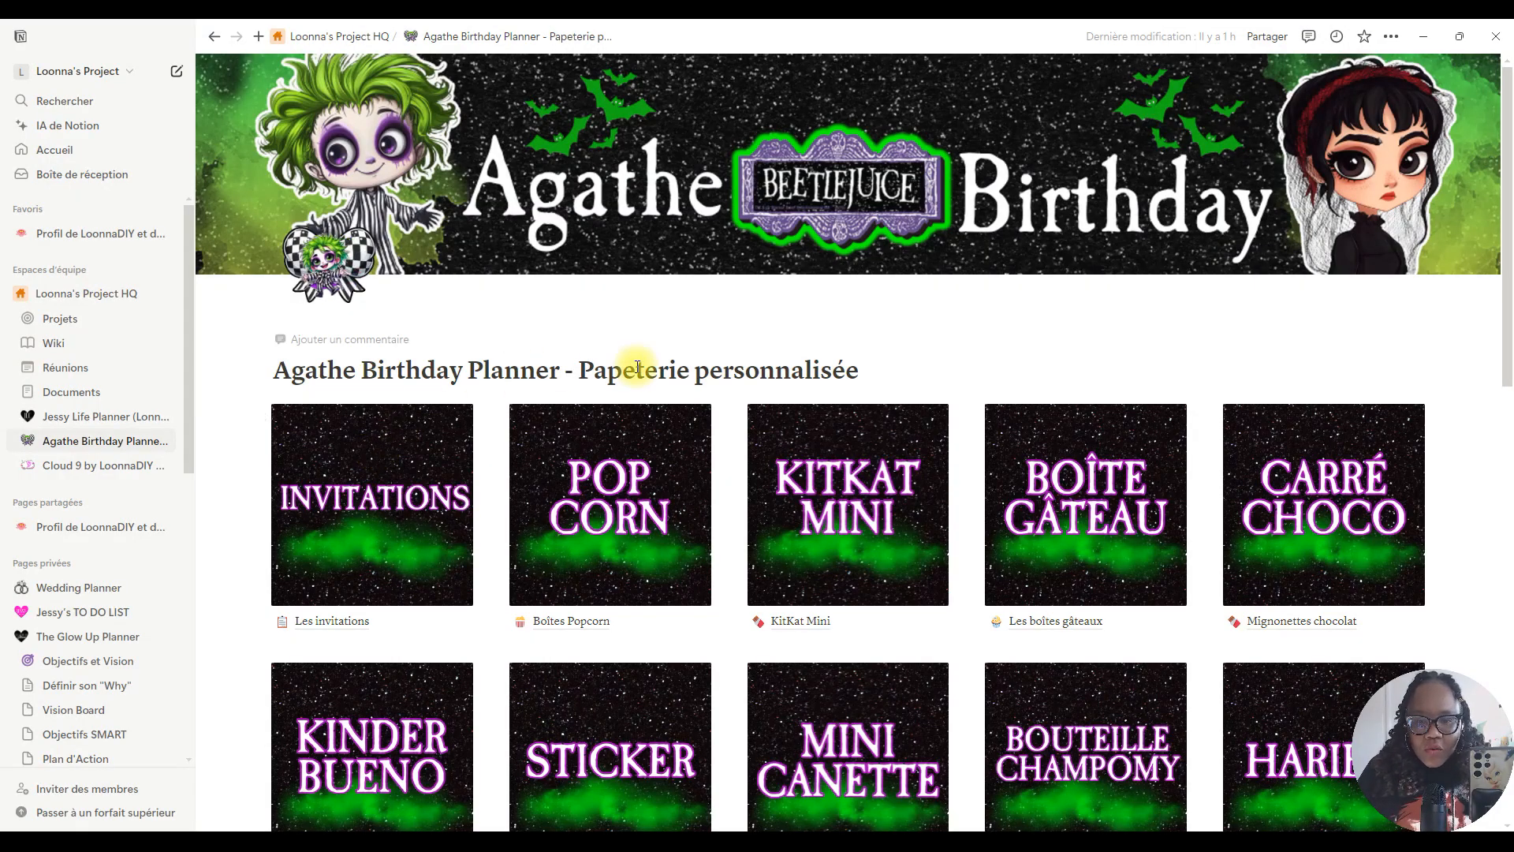
In the Notion birthday planner, tick "Finaliser le design" for Les boîtes gâteaux and "Créer le design" for Mignonettes chocolat.
{"action": "scroll", "coordinate": [647, 388], "scroll_direction": "down", "scroll_amount": 3}
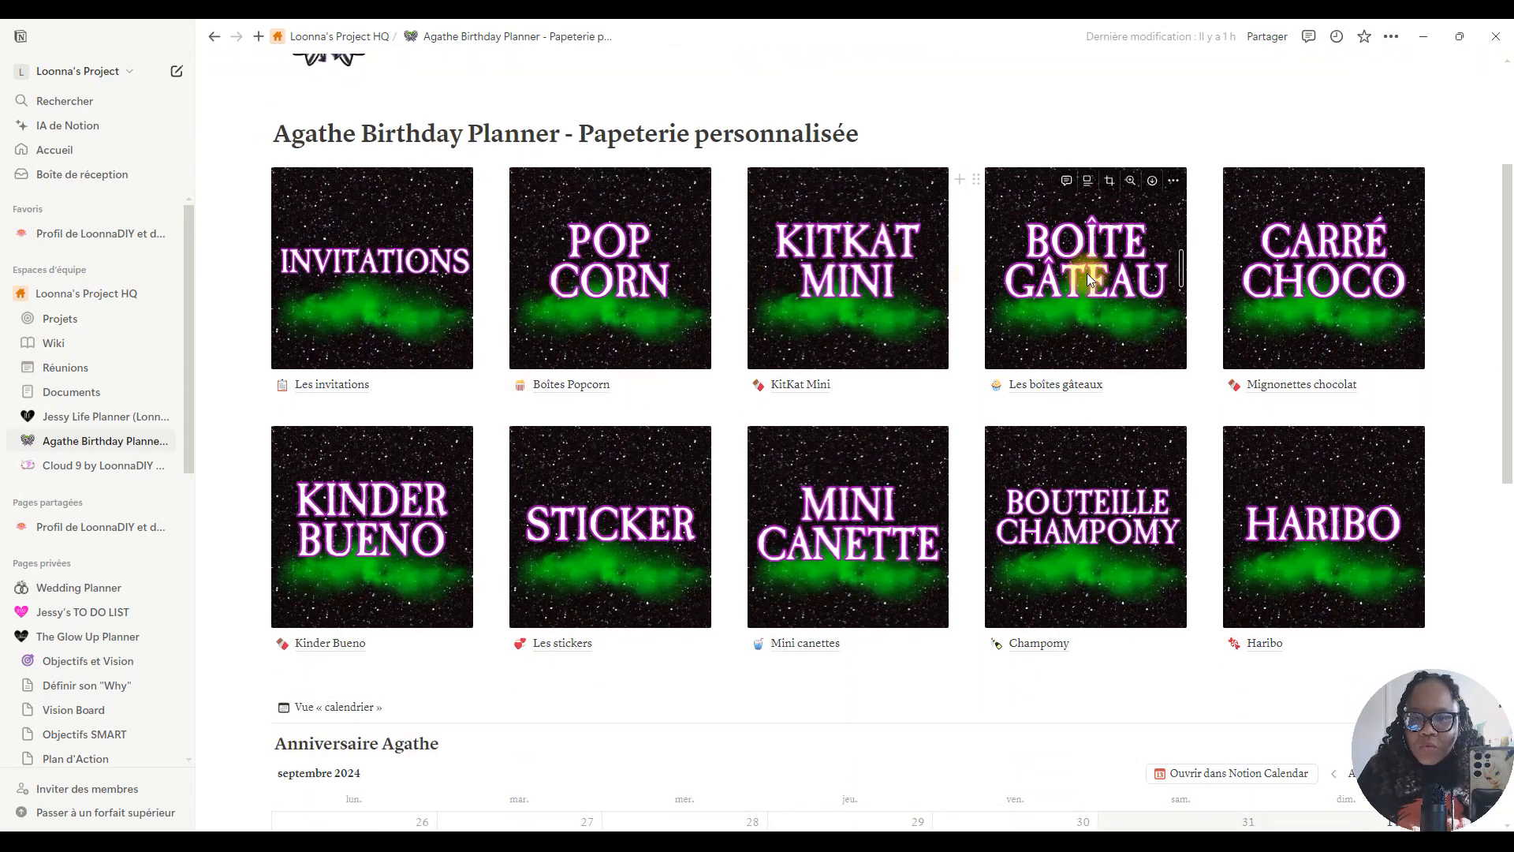
{"action": "left_click", "coordinate": [1065, 386]}
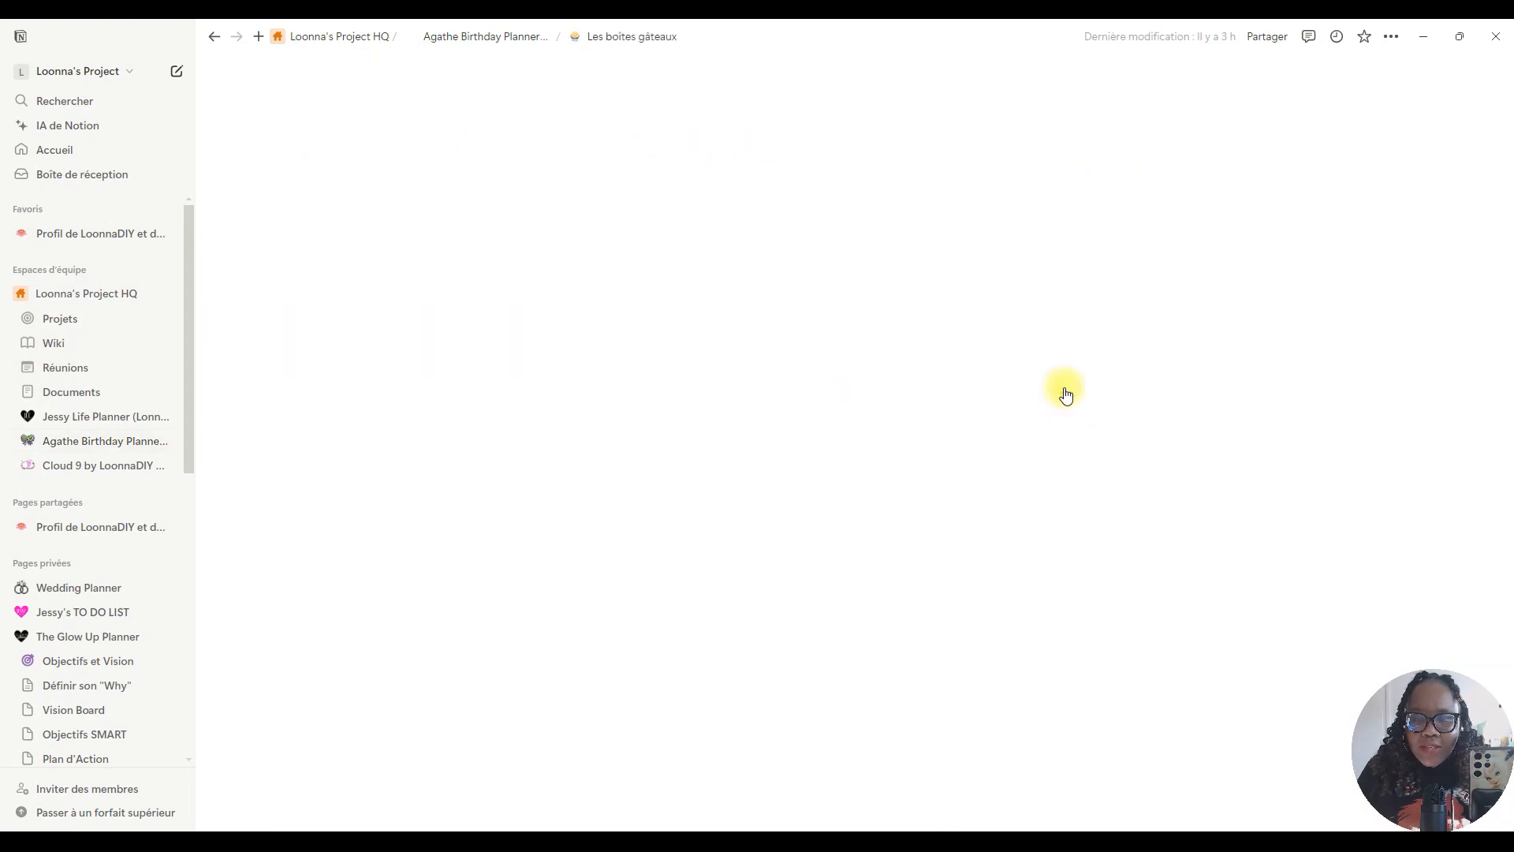
{"action": "left_click", "coordinate": [587, 419]}
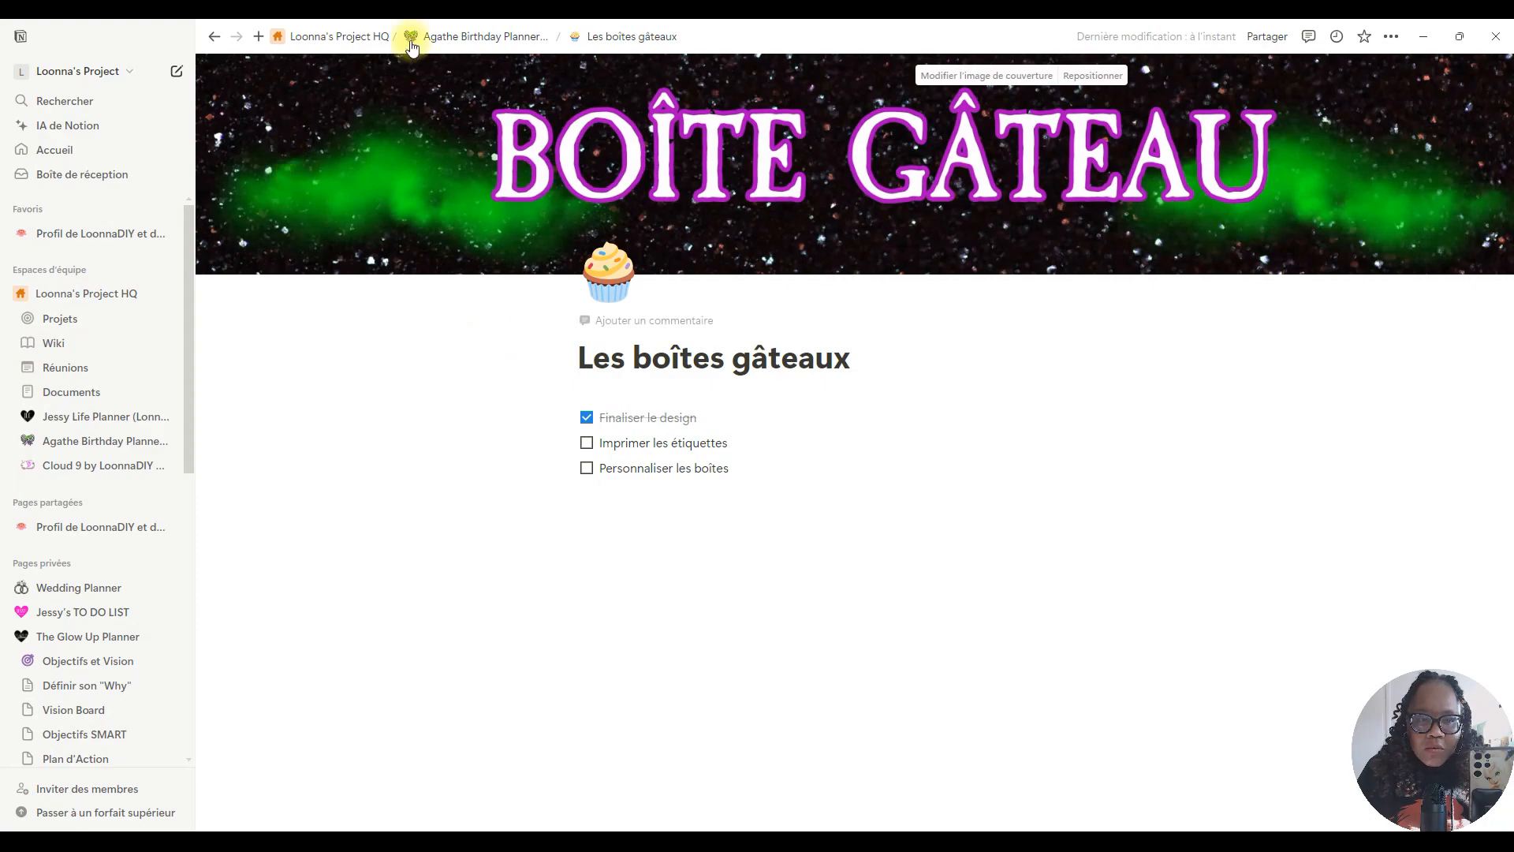
{"action": "left_click", "coordinate": [517, 34]}
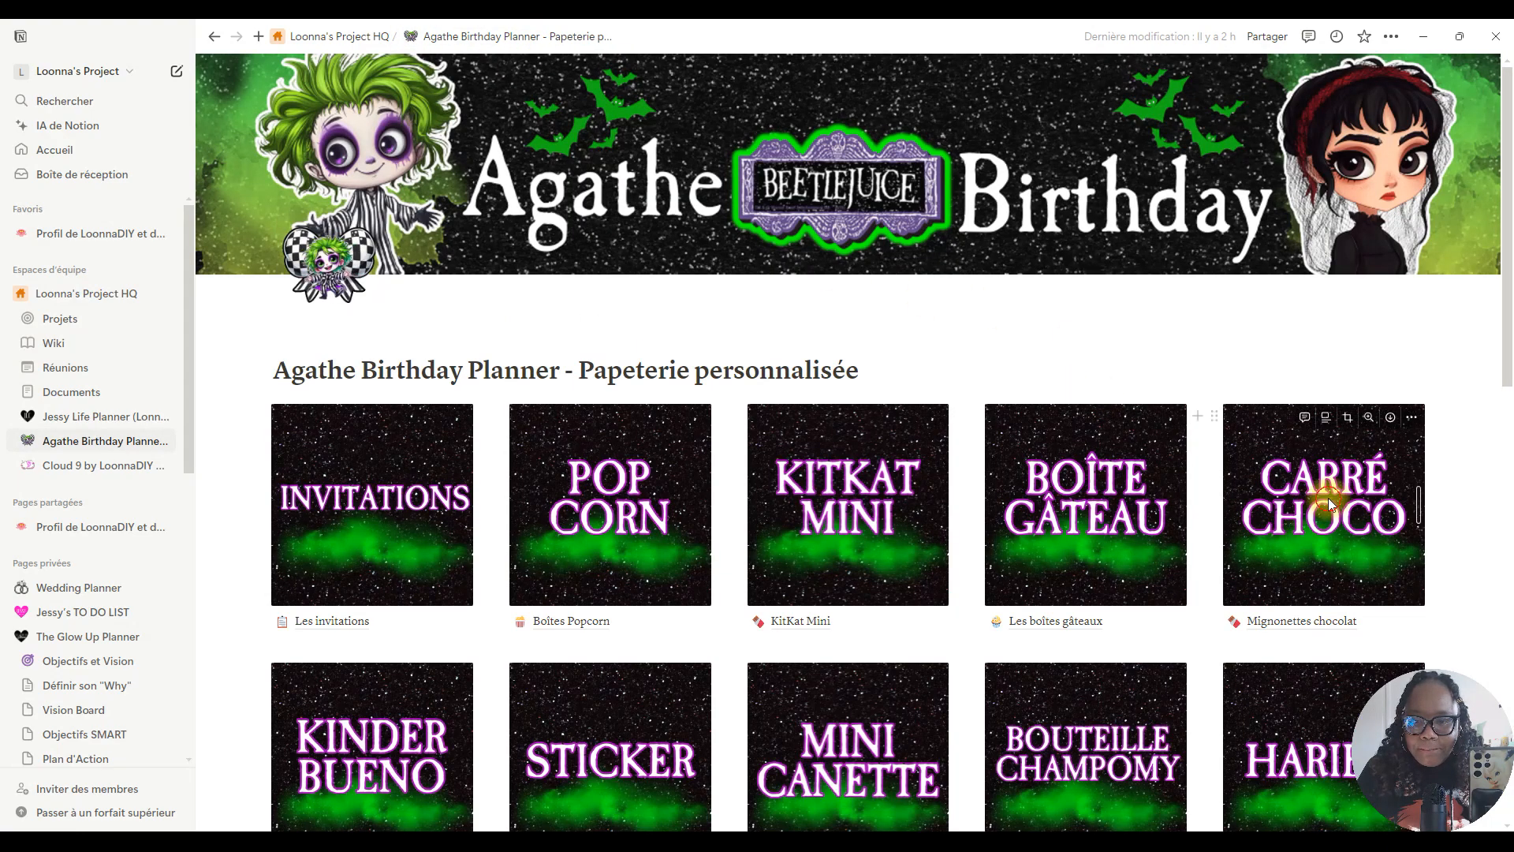
{"action": "left_click", "coordinate": [1276, 623]}
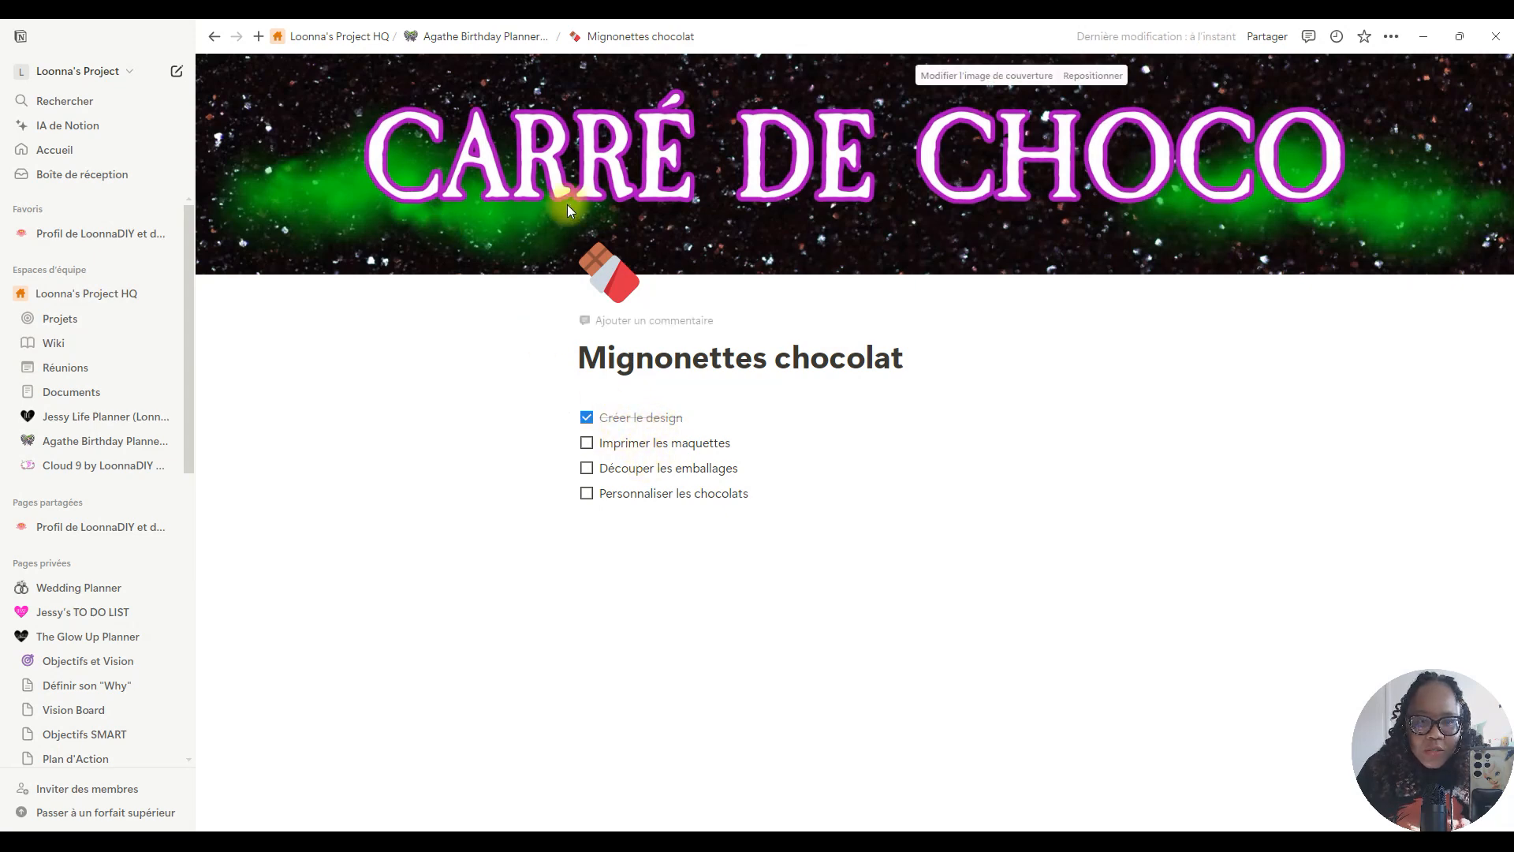
{"action": "left_click", "coordinate": [497, 35]}
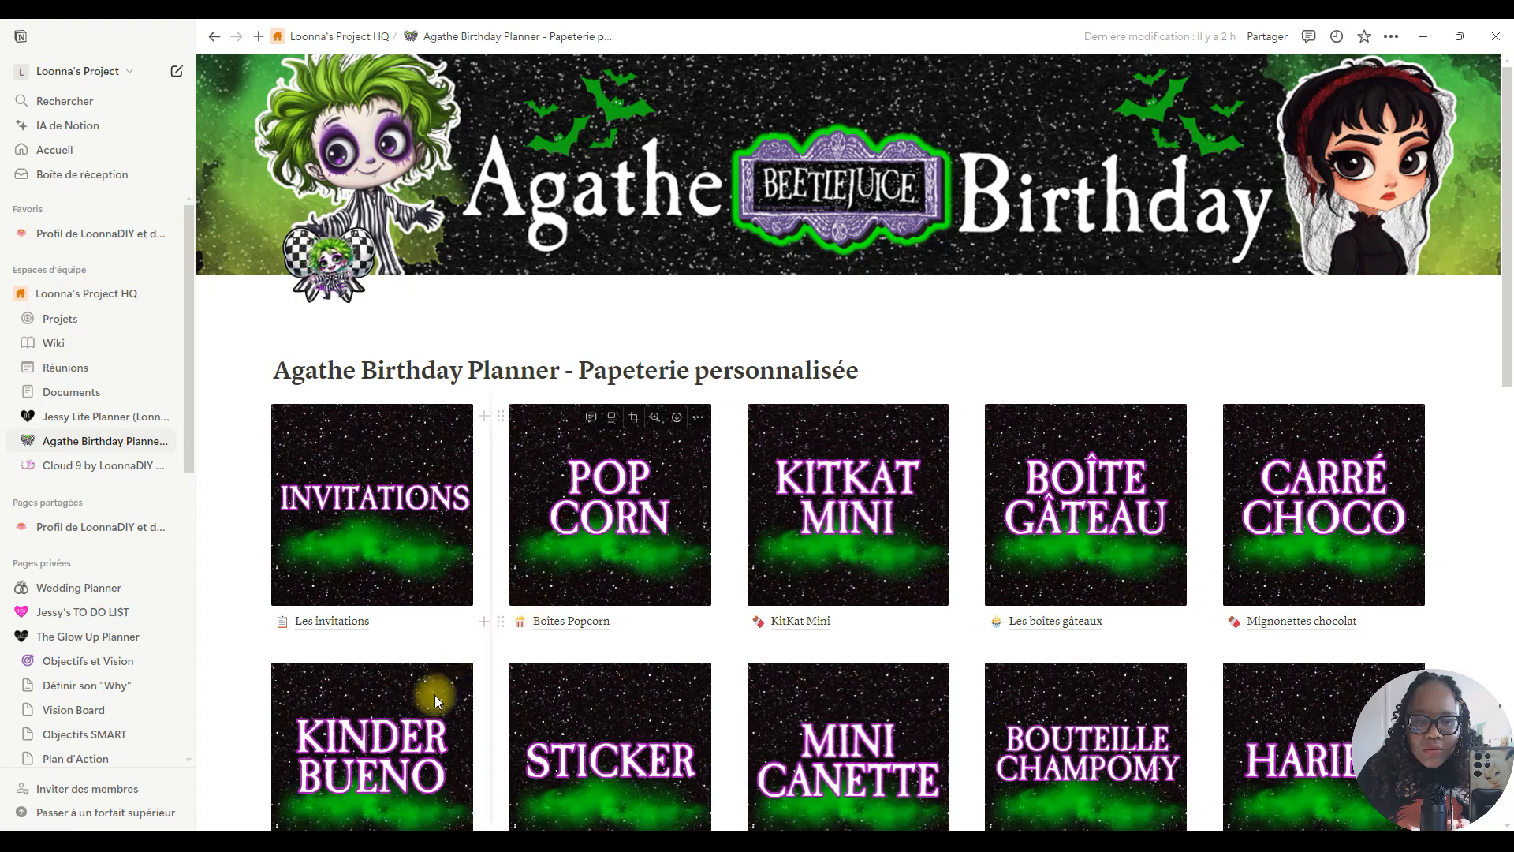
Tick "Créer le design" on the planner's Champomy and Haribo checklists.
{"action": "scroll", "coordinate": [527, 689], "scroll_direction": "down", "scroll_amount": 3}
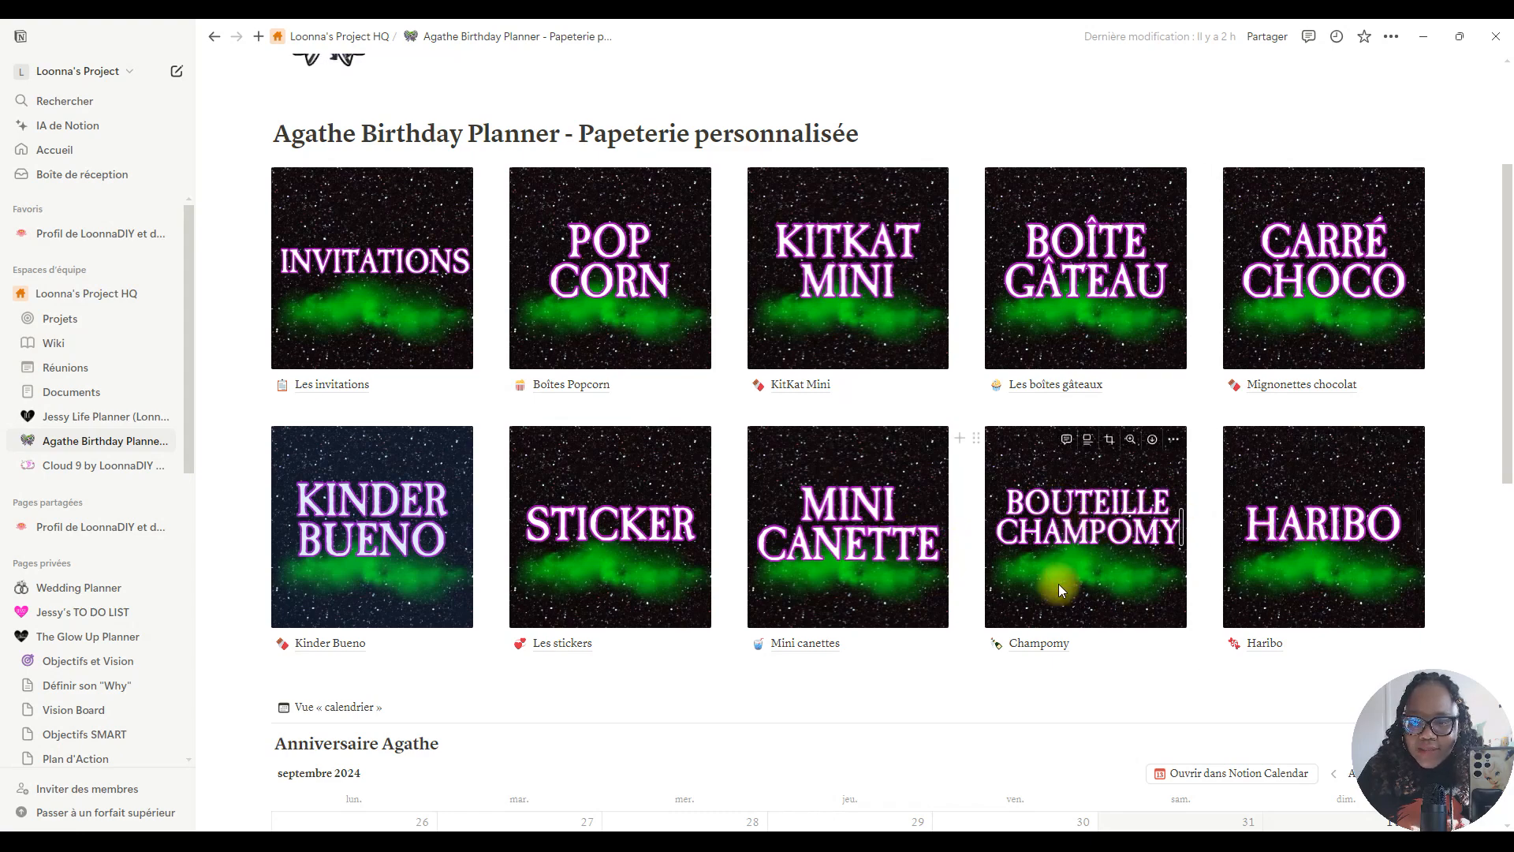
{"action": "left_click", "coordinate": [1060, 651]}
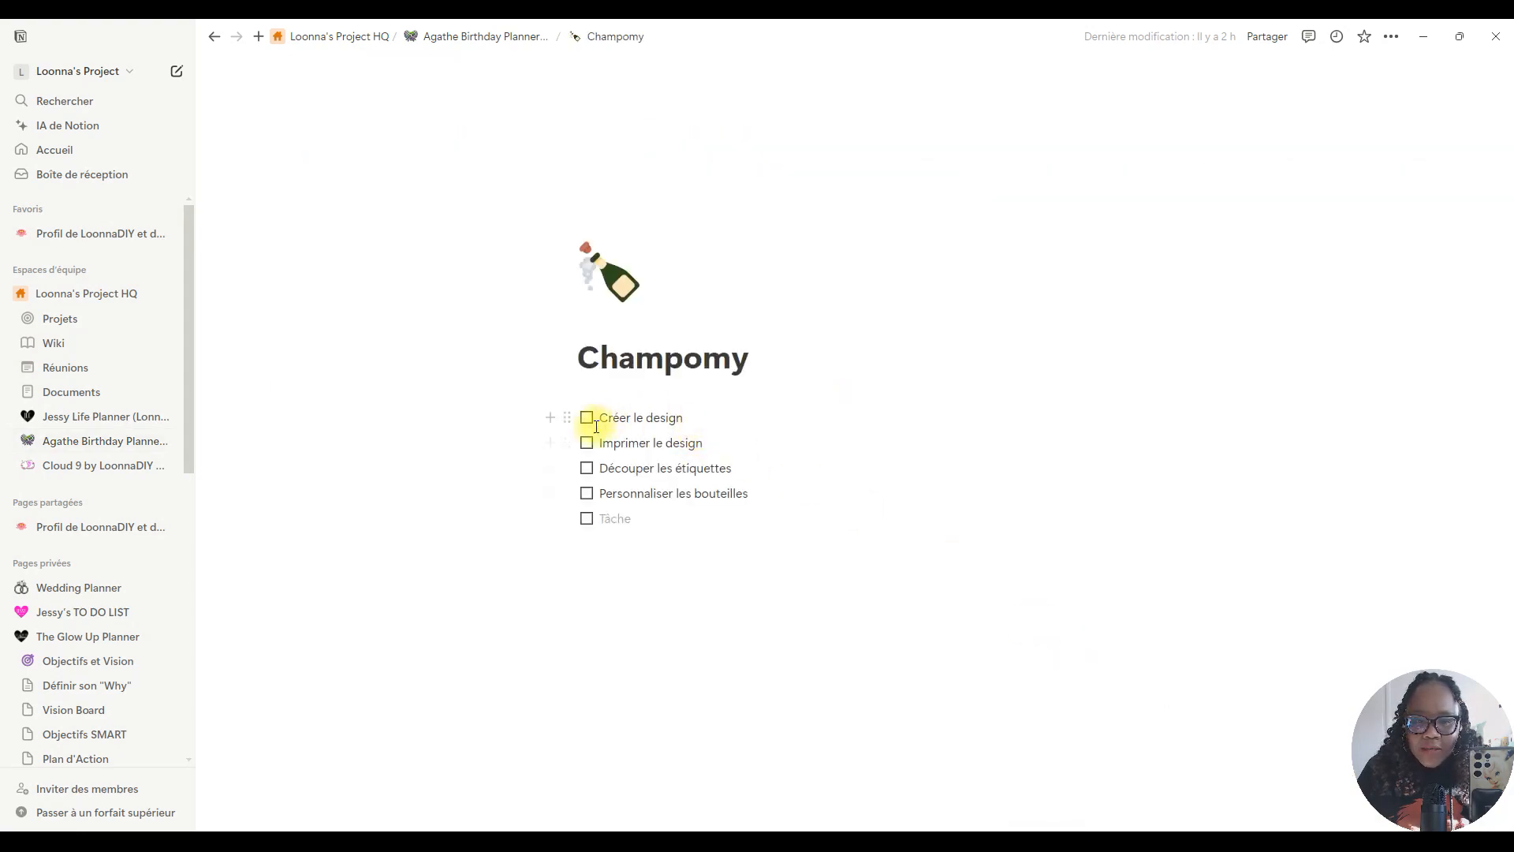
{"action": "left_click", "coordinate": [583, 419]}
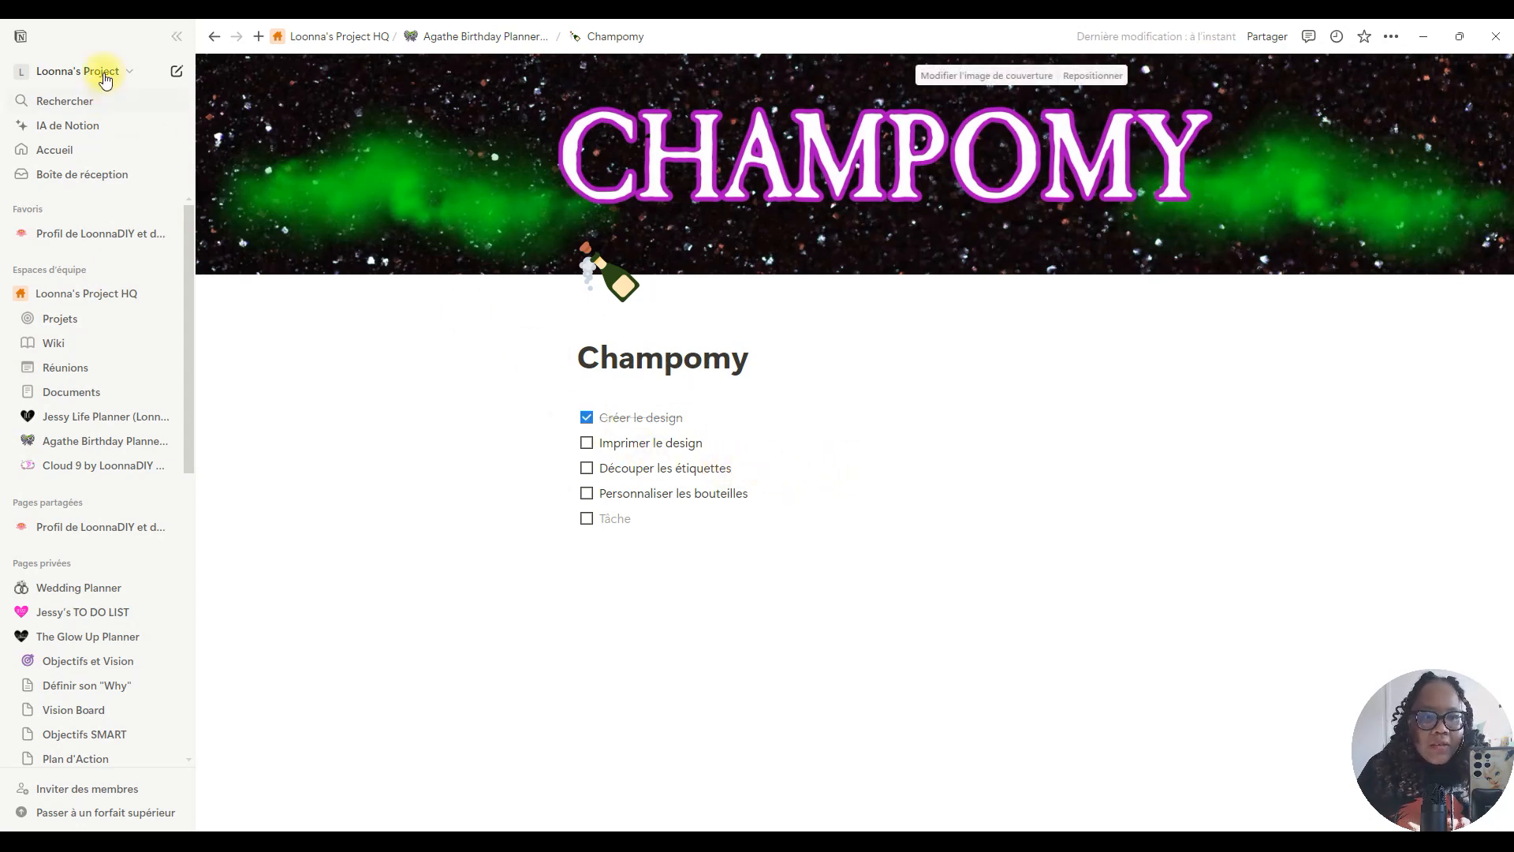
{"action": "left_click", "coordinate": [445, 37]}
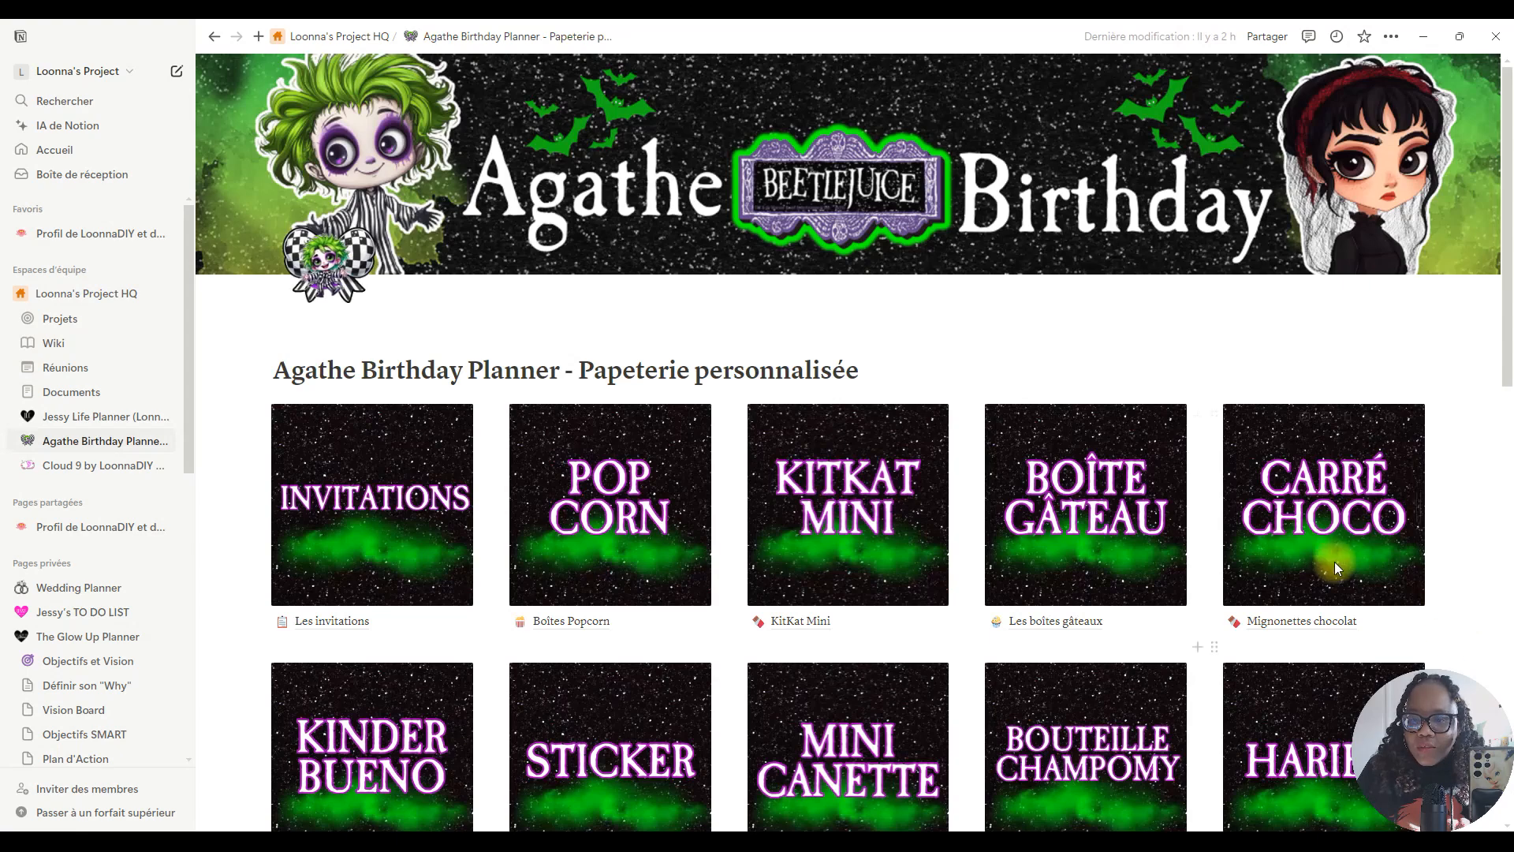
{"action": "scroll", "coordinate": [1299, 607], "scroll_direction": "down", "scroll_amount": 4}
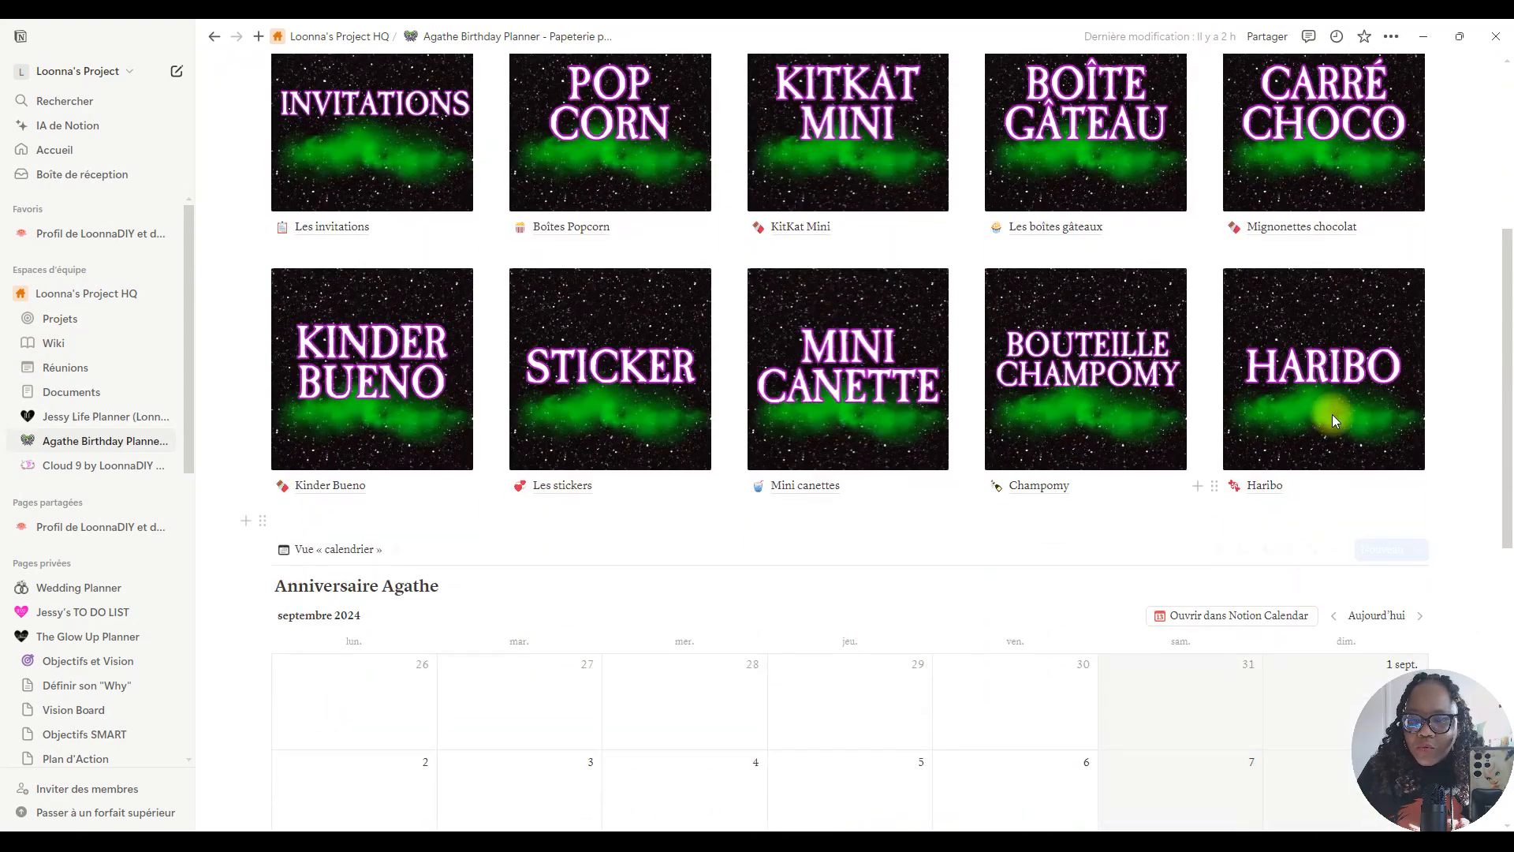
{"action": "left_click", "coordinate": [1266, 487]}
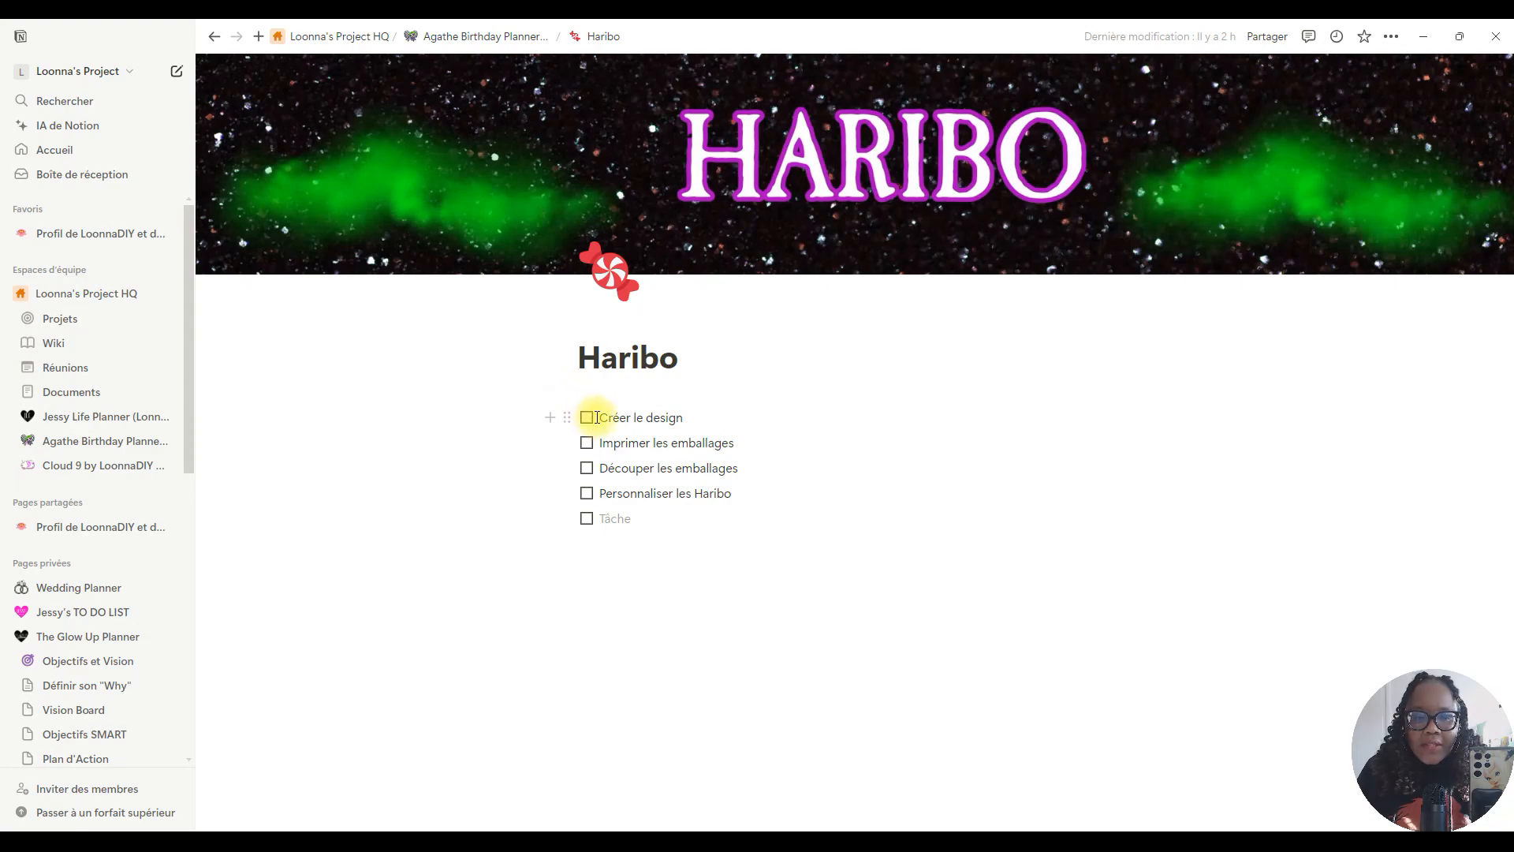
{"action": "left_click", "coordinate": [593, 425]}
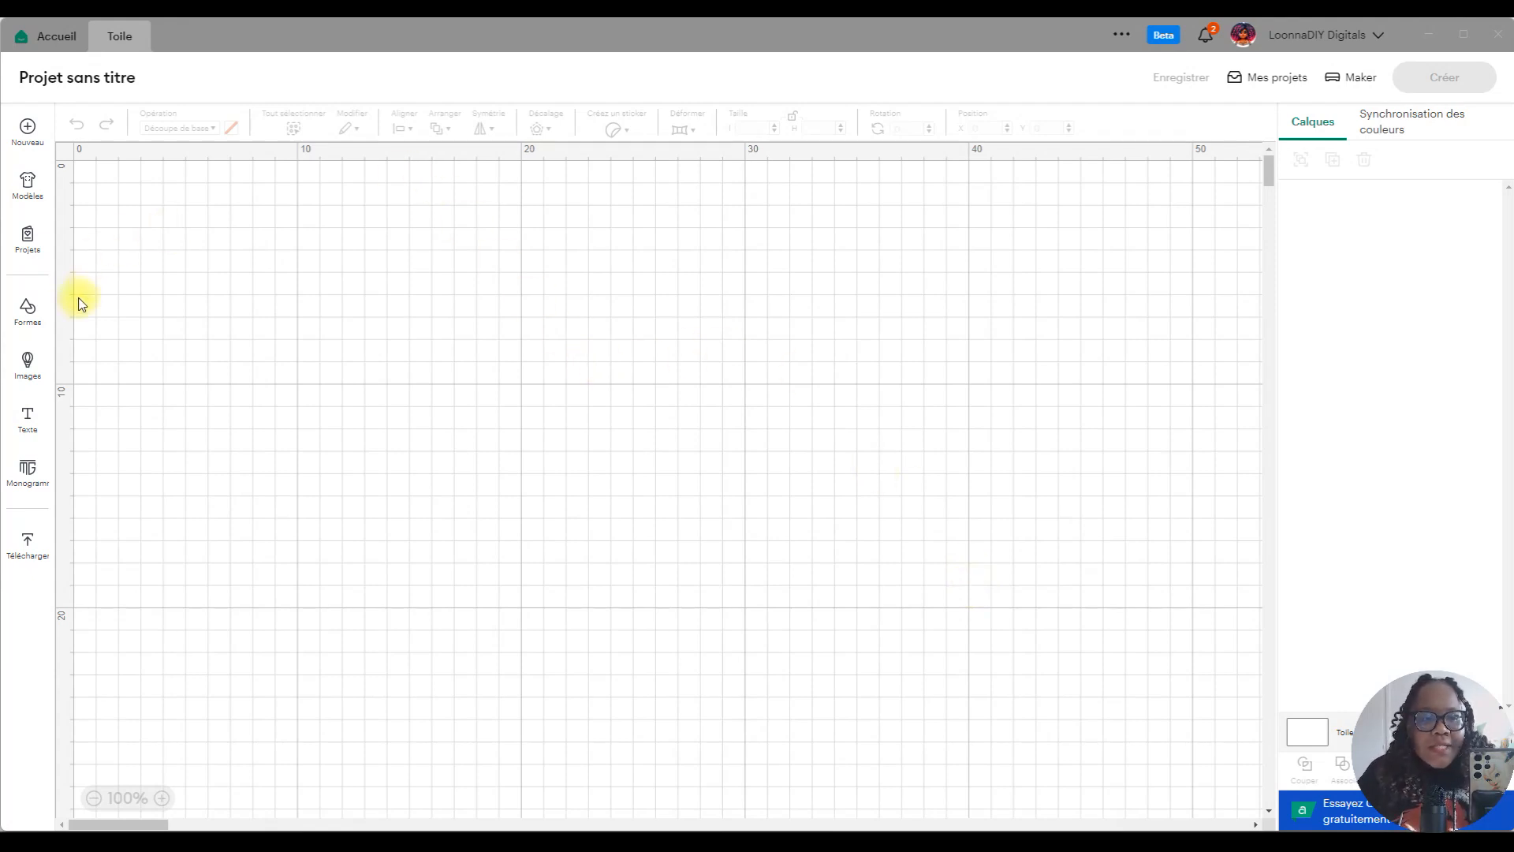
In Cricut Design Space, add a square shape to the blank canvas and place it near the middle.
{"action": "left_click", "coordinate": [30, 311]}
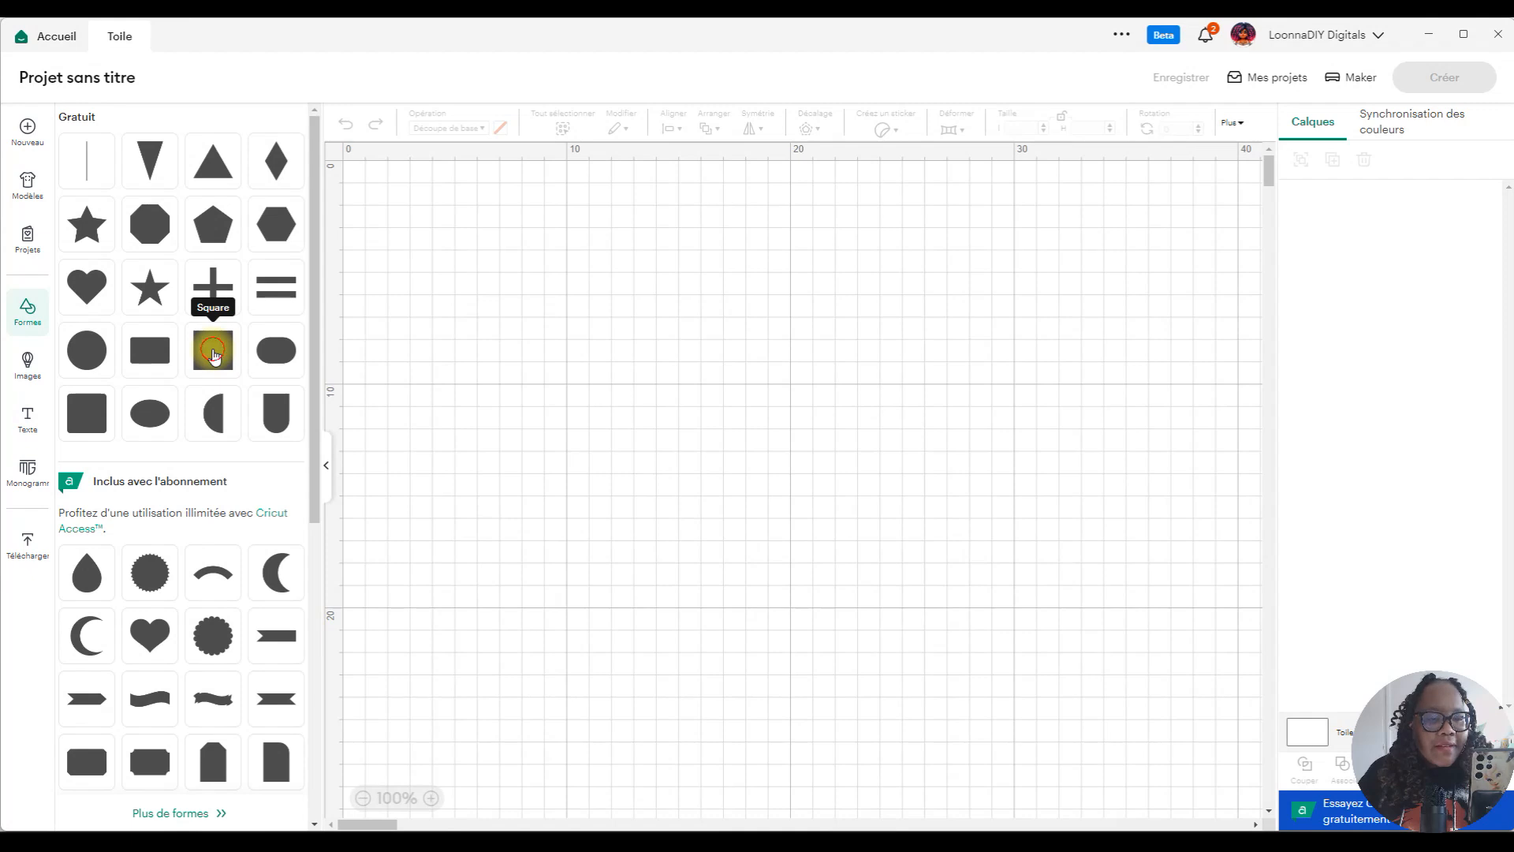
{"action": "left_click", "coordinate": [213, 352]}
{"action": "left_click", "coordinate": [672, 371]}
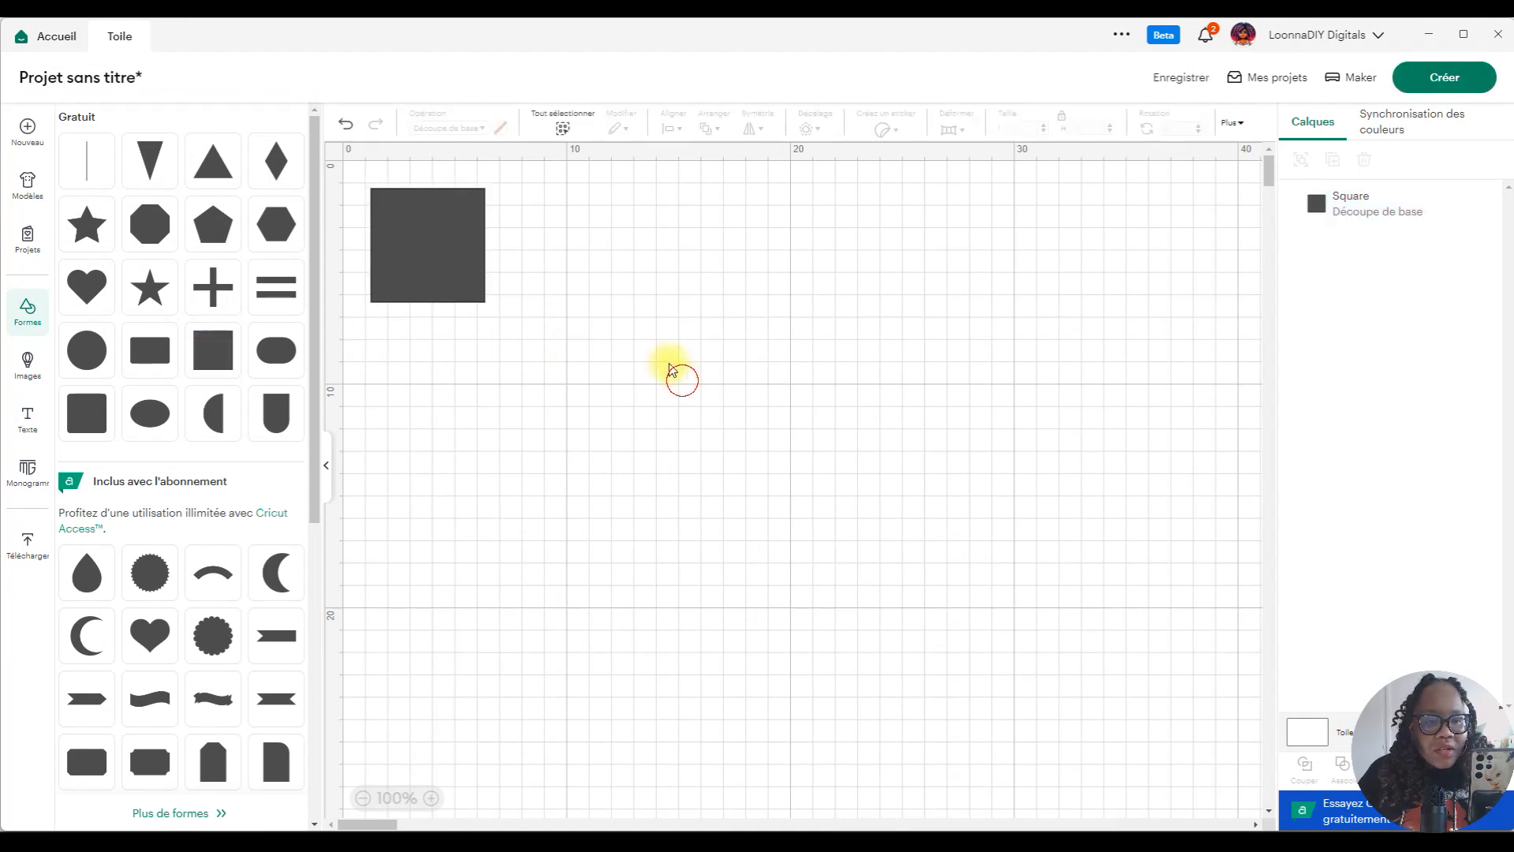
{"action": "left_click", "coordinate": [419, 230]}
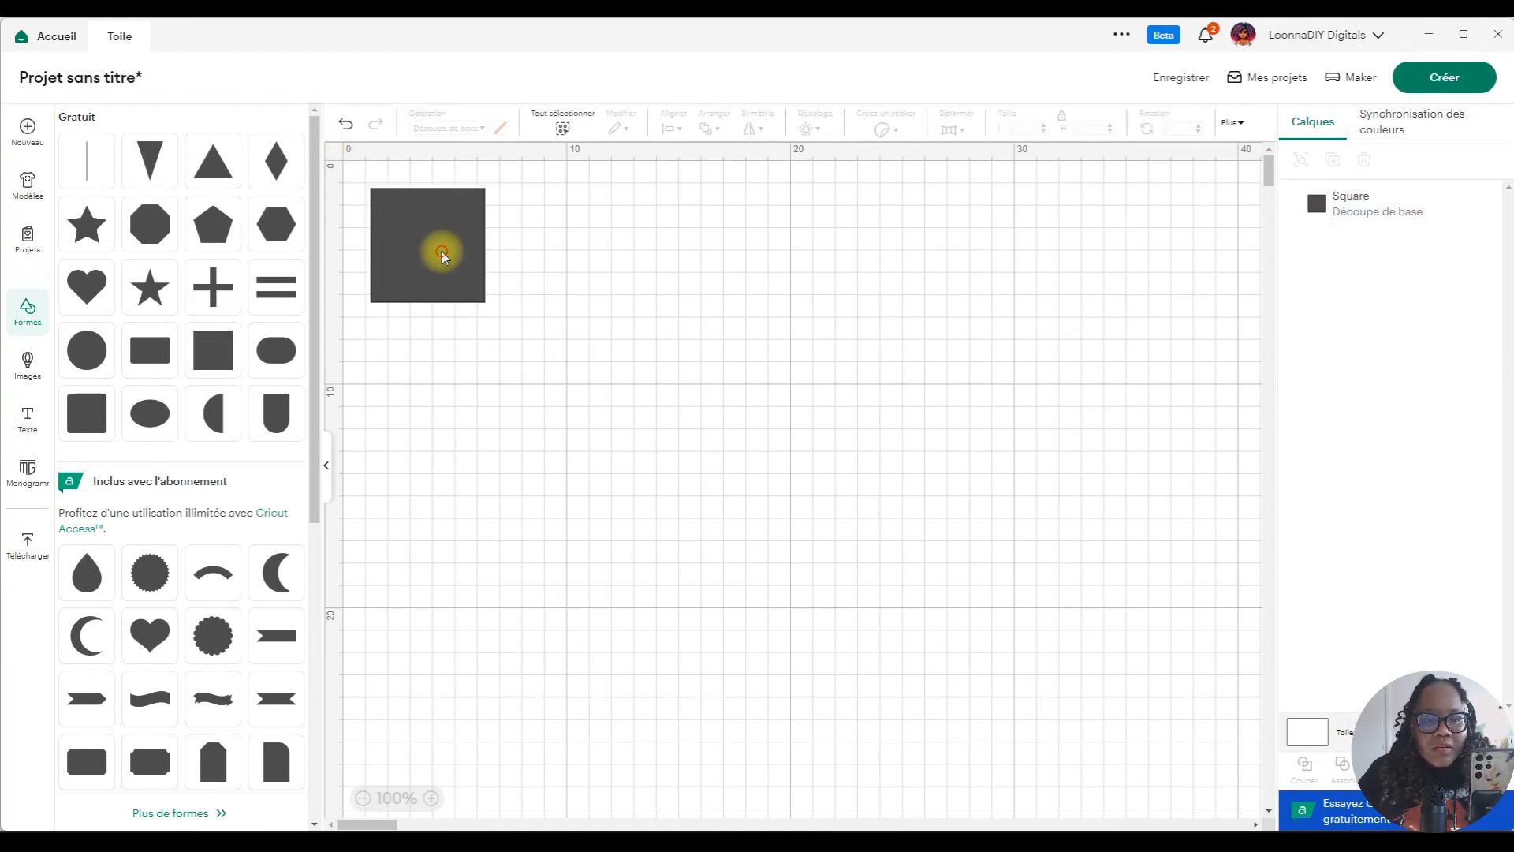
{"action": "left_click_drag", "start_coordinate": [442, 250], "coordinate": [784, 381]}
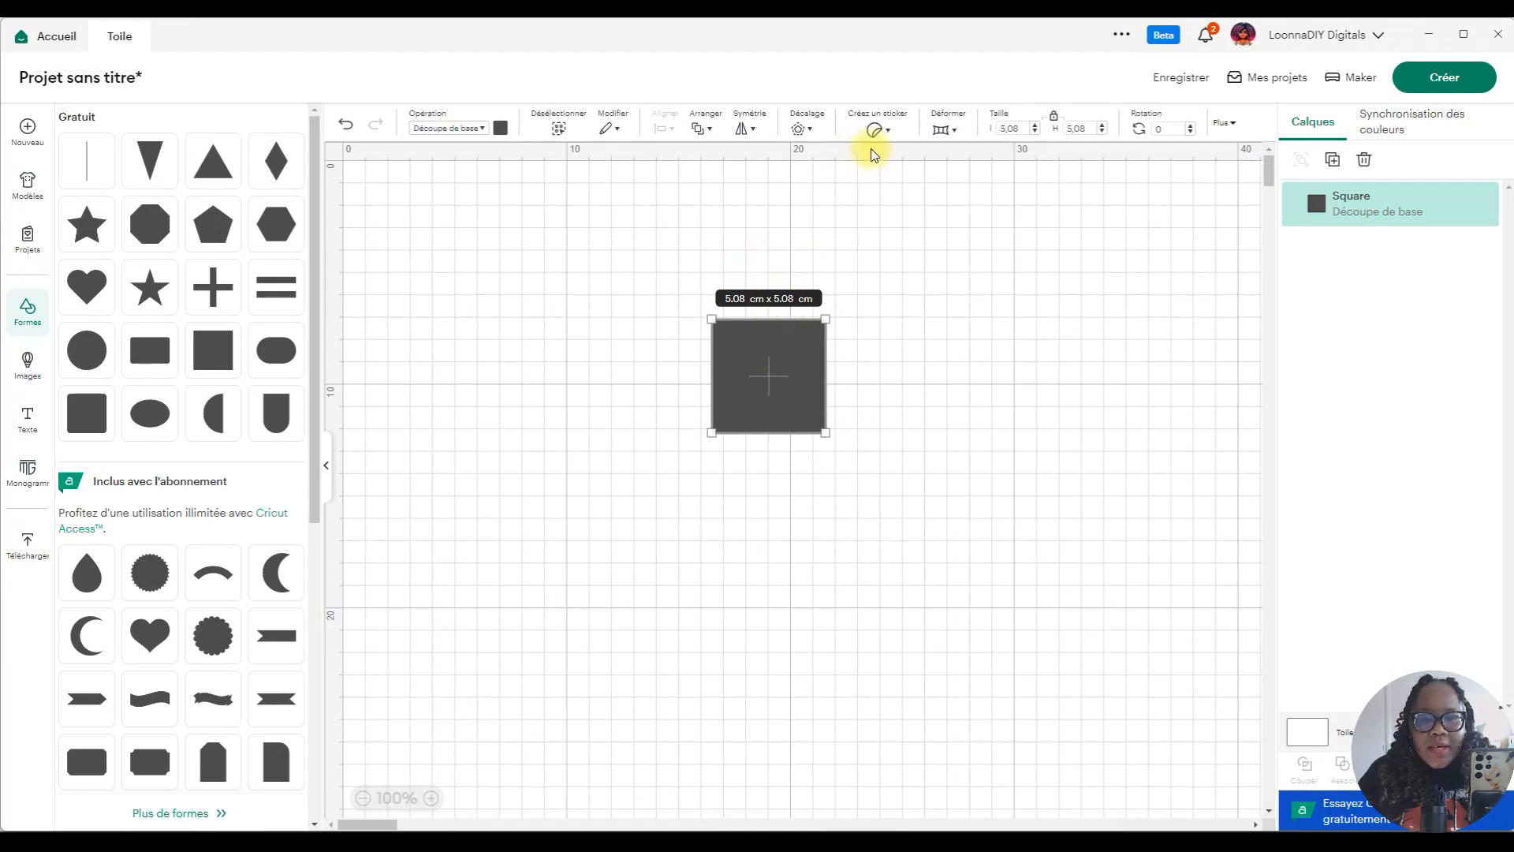
Unlock the square's proportions and resize it to 16.821 cm wide by 23.25 cm high.
{"action": "left_click", "coordinate": [1055, 118]}
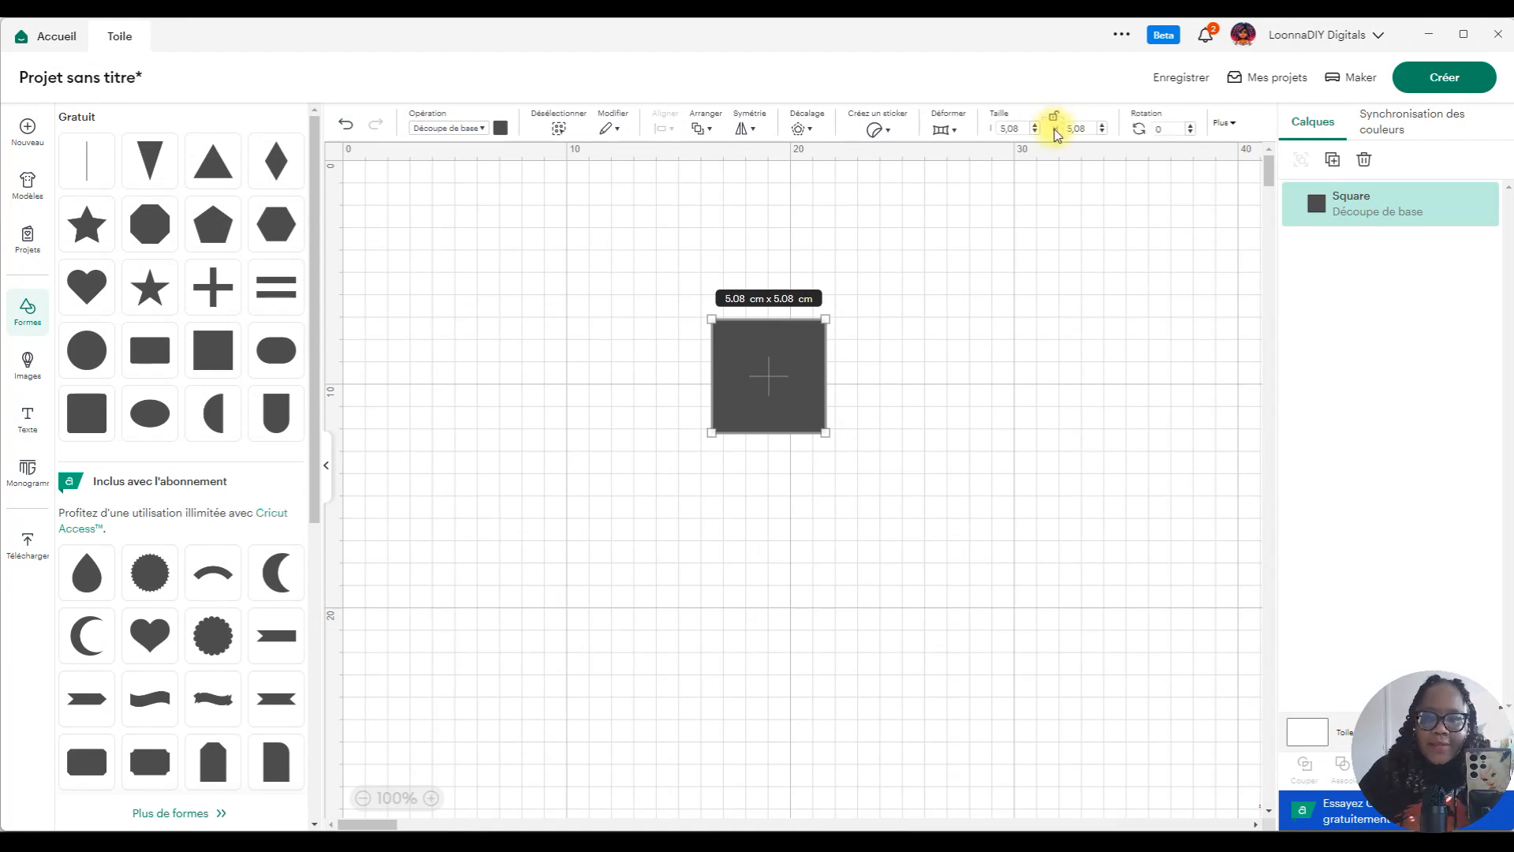
{"action": "left_click", "coordinate": [1020, 126]}
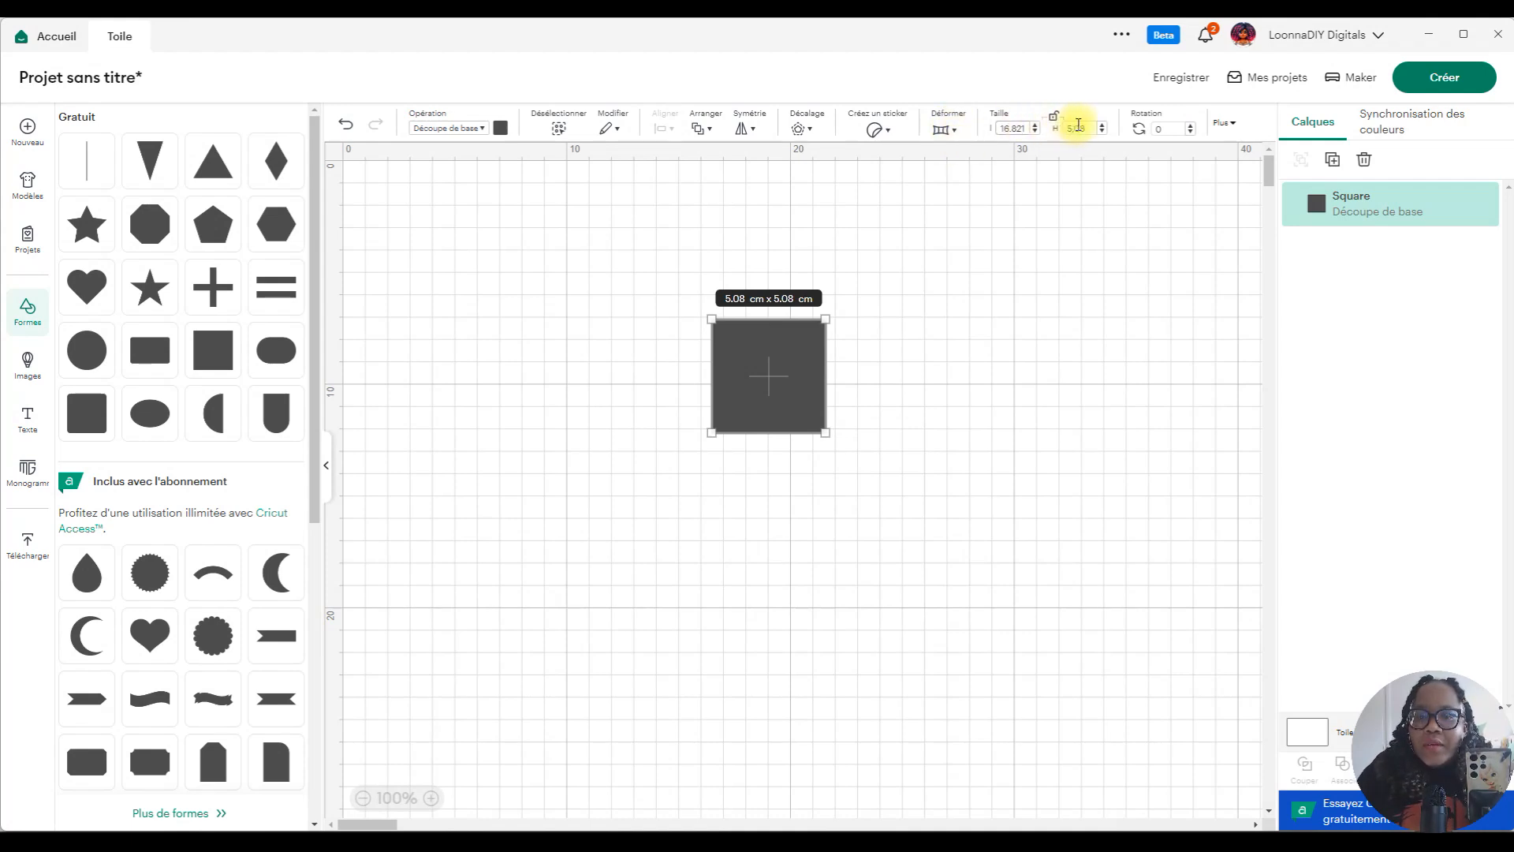
{"action": "left_click", "coordinate": [1078, 126]}
{"action": "left_click", "coordinate": [1088, 128]}
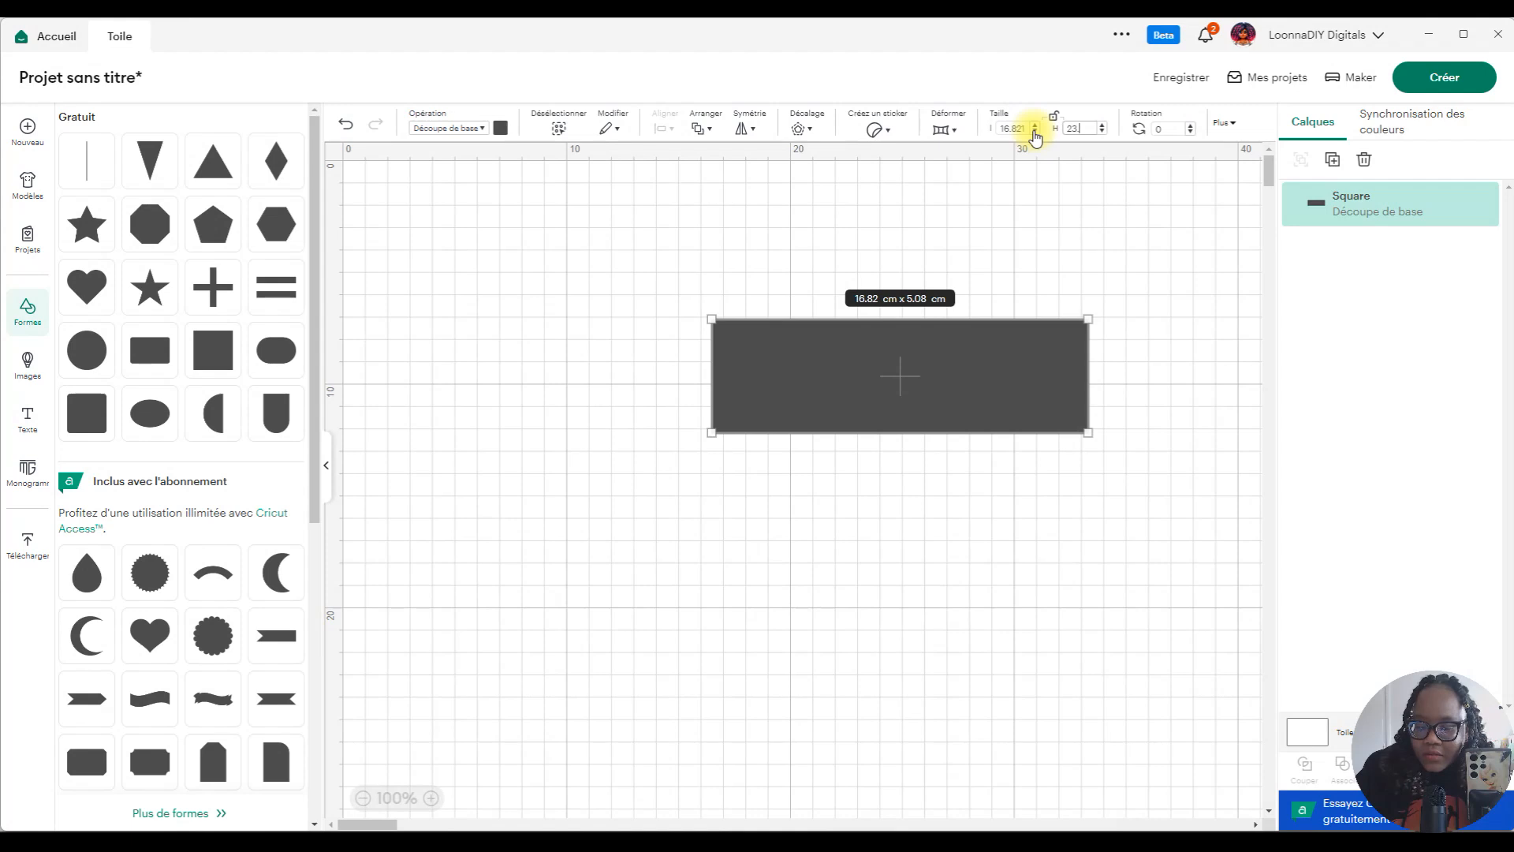
{"action": "left_click", "coordinate": [1022, 81]}
Reposition the resized rectangle so it fits fully in view on the canvas, and hide the shapes list.
{"action": "left_click", "coordinate": [1152, 424]}
{"action": "left_click_drag", "start_coordinate": [979, 538], "coordinate": [871, 446]}
{"action": "left_click", "coordinate": [509, 317]}
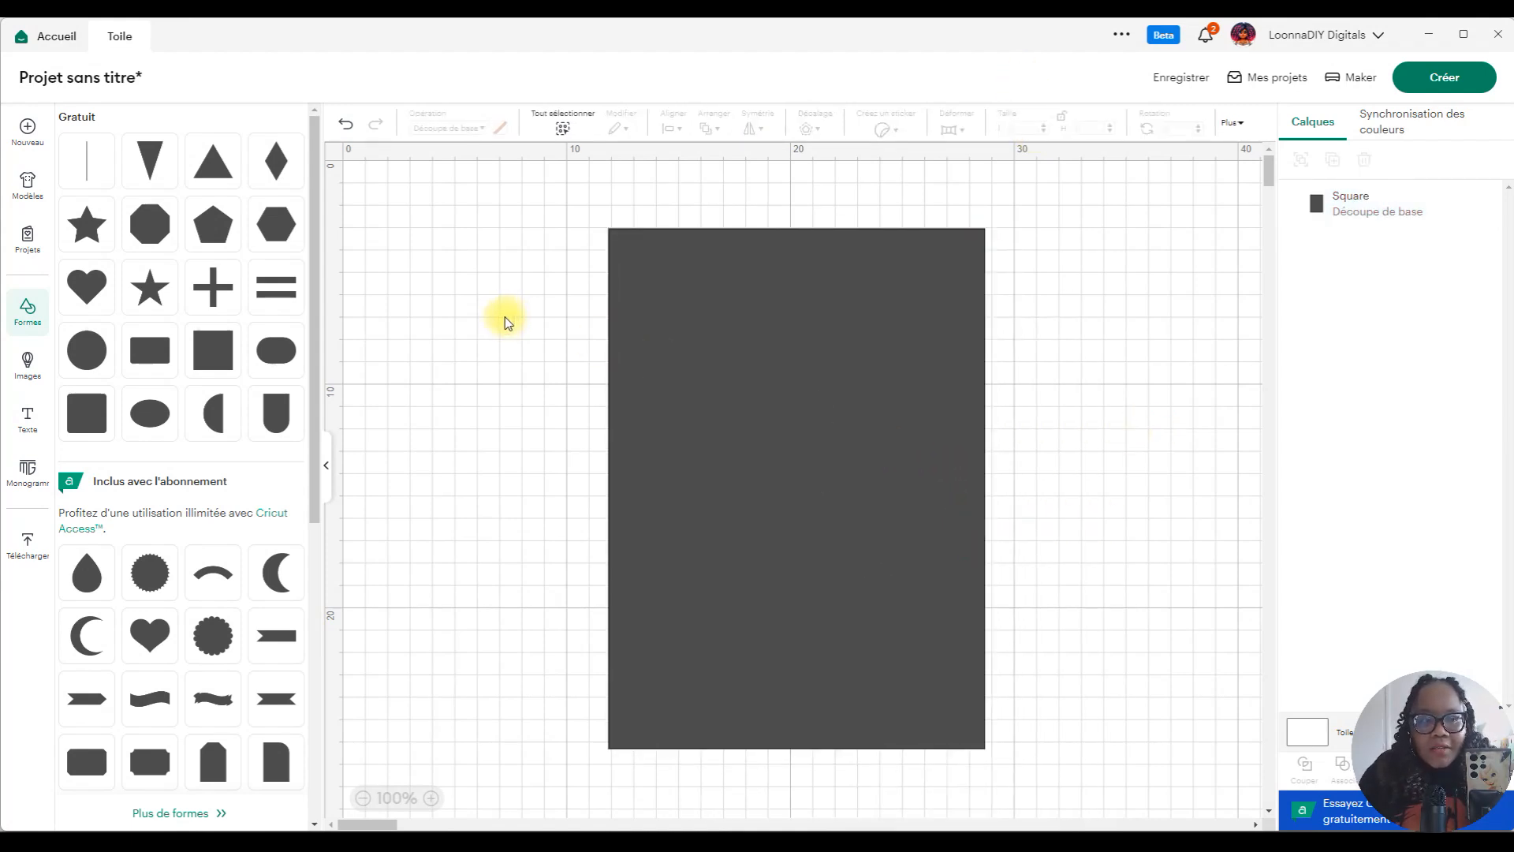
{"action": "left_click", "coordinate": [326, 465]}
{"action": "left_click_drag", "start_coordinate": [604, 451], "coordinate": [811, 432]}
Select the "beetlejuice stickers" image from the Téléchargements folder as the image to upload.
{"action": "left_click", "coordinate": [24, 557]}
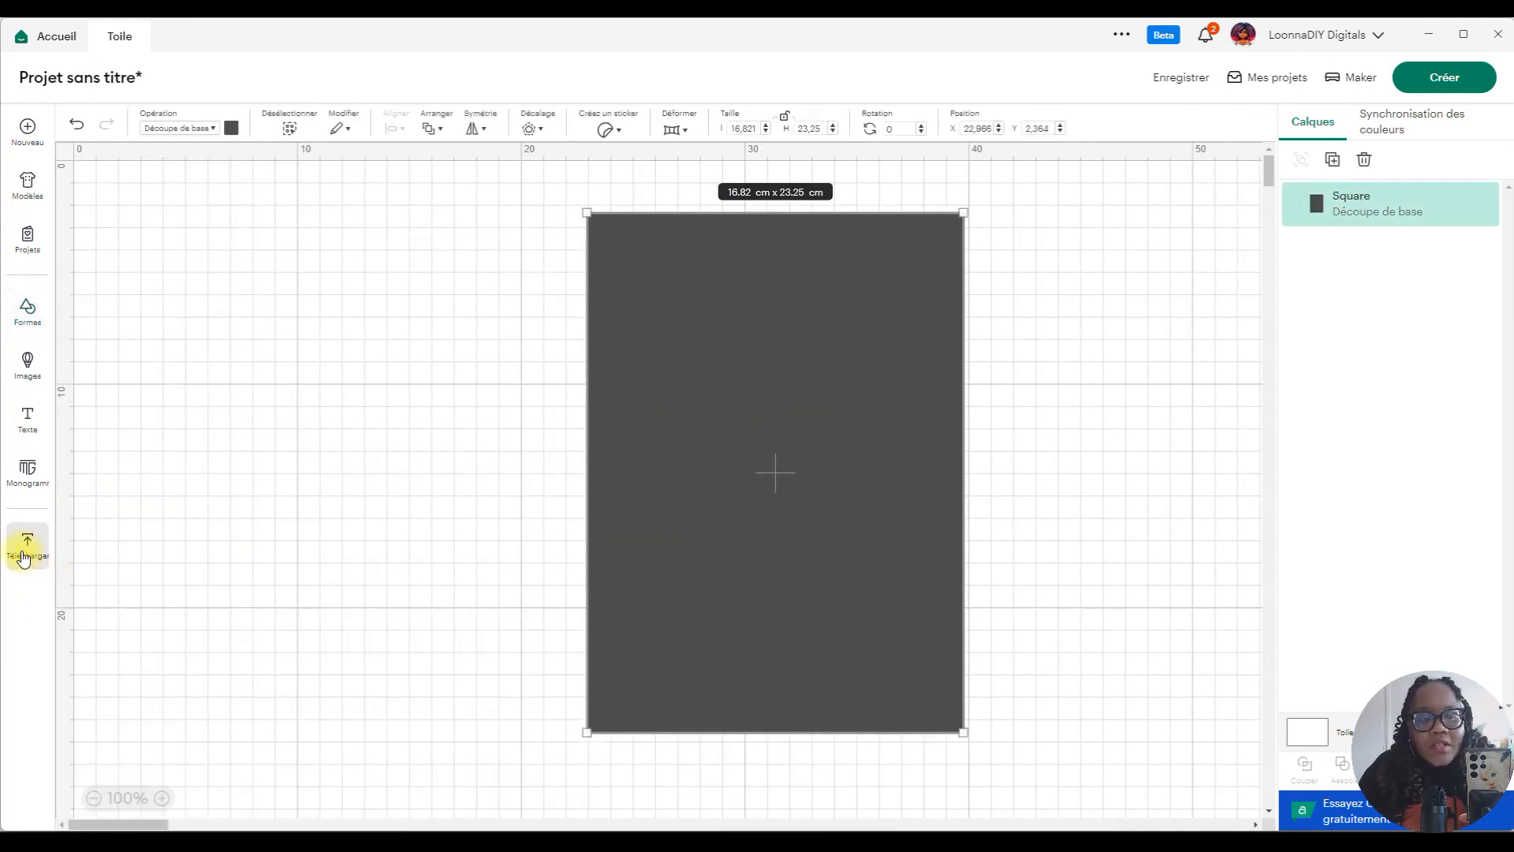
{"action": "left_click", "coordinate": [197, 320]}
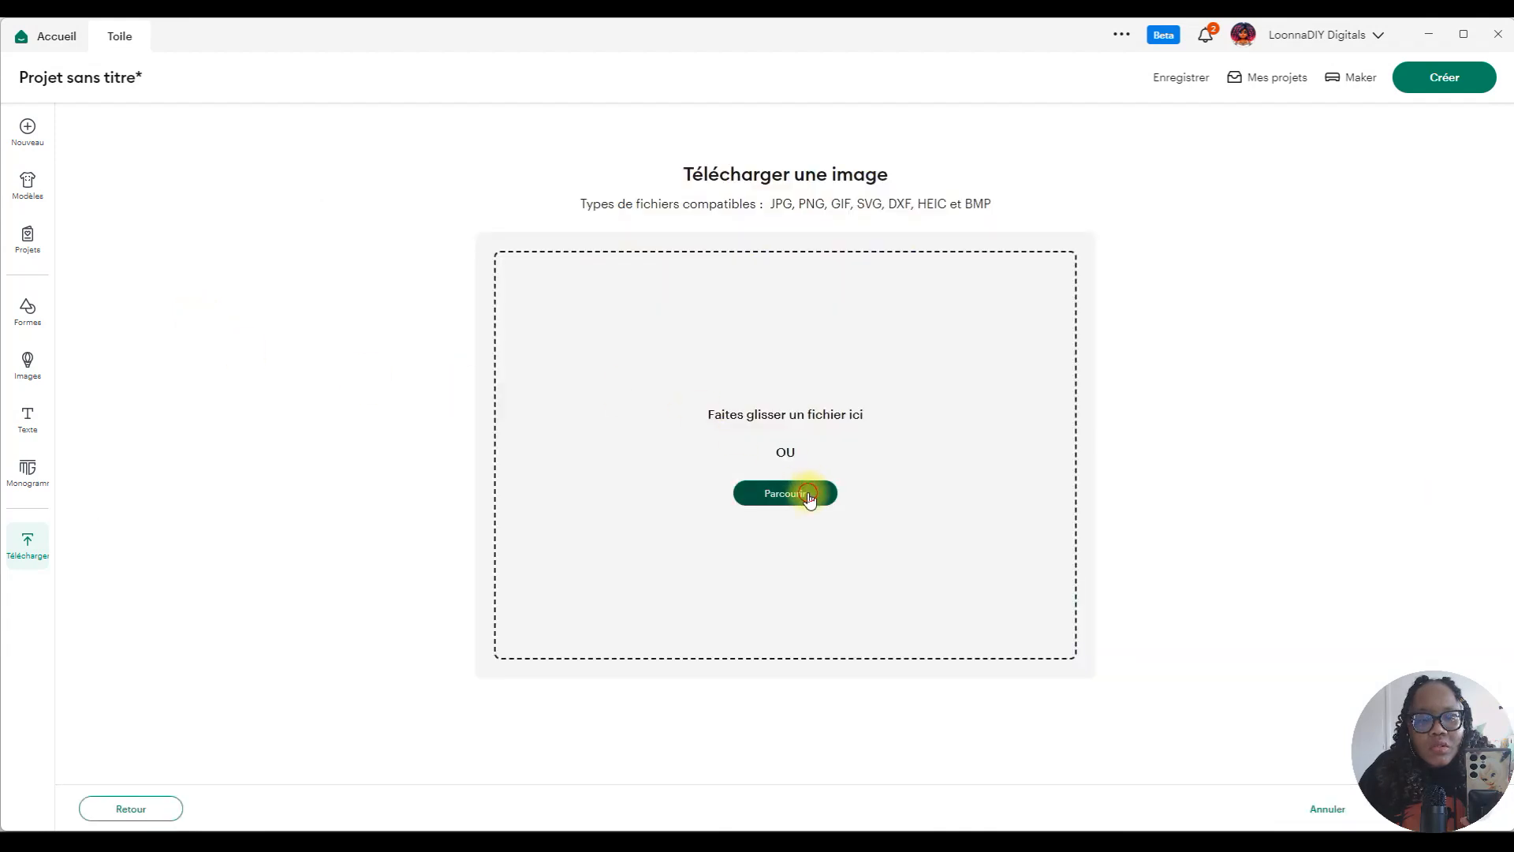
{"action": "left_click", "coordinate": [809, 497]}
{"action": "left_click", "coordinate": [89, 203]}
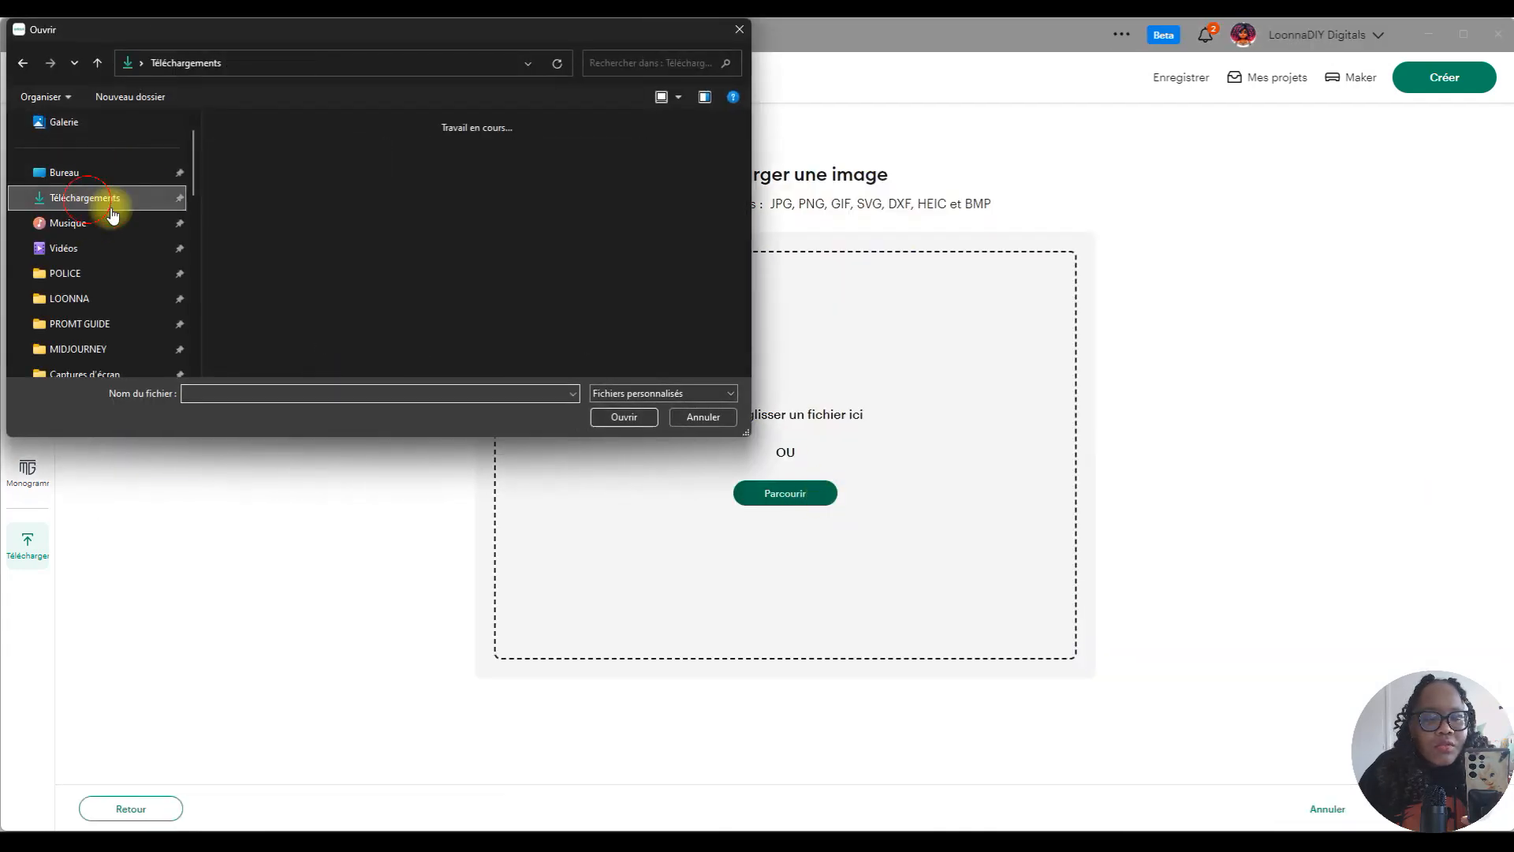
{"action": "scroll", "coordinate": [637, 291], "scroll_direction": "down", "scroll_amount": 5}
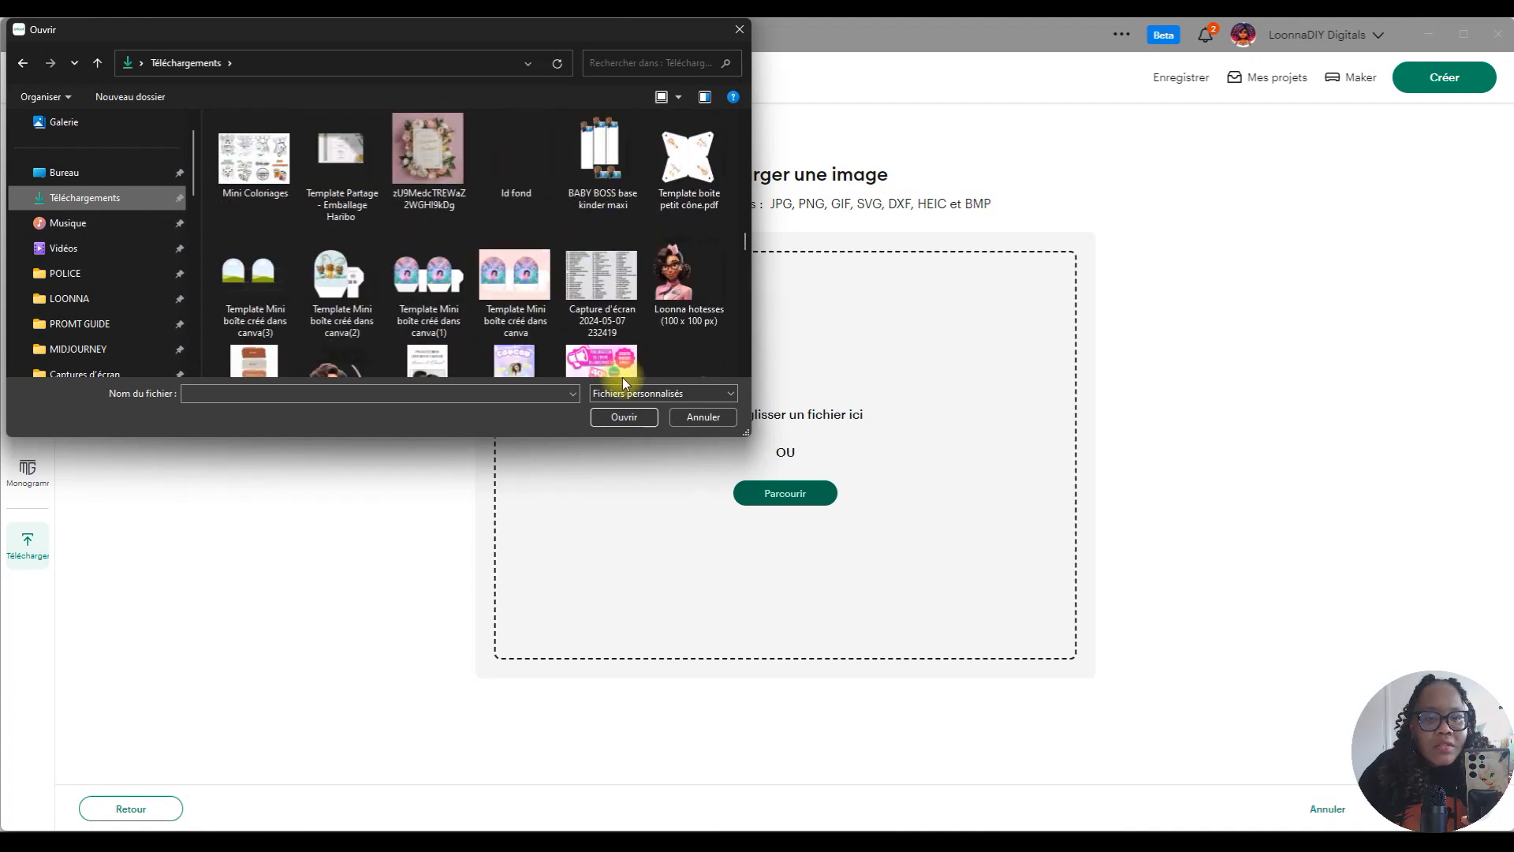
{"action": "scroll", "coordinate": [745, 232], "scroll_direction": "up", "scroll_amount": 5}
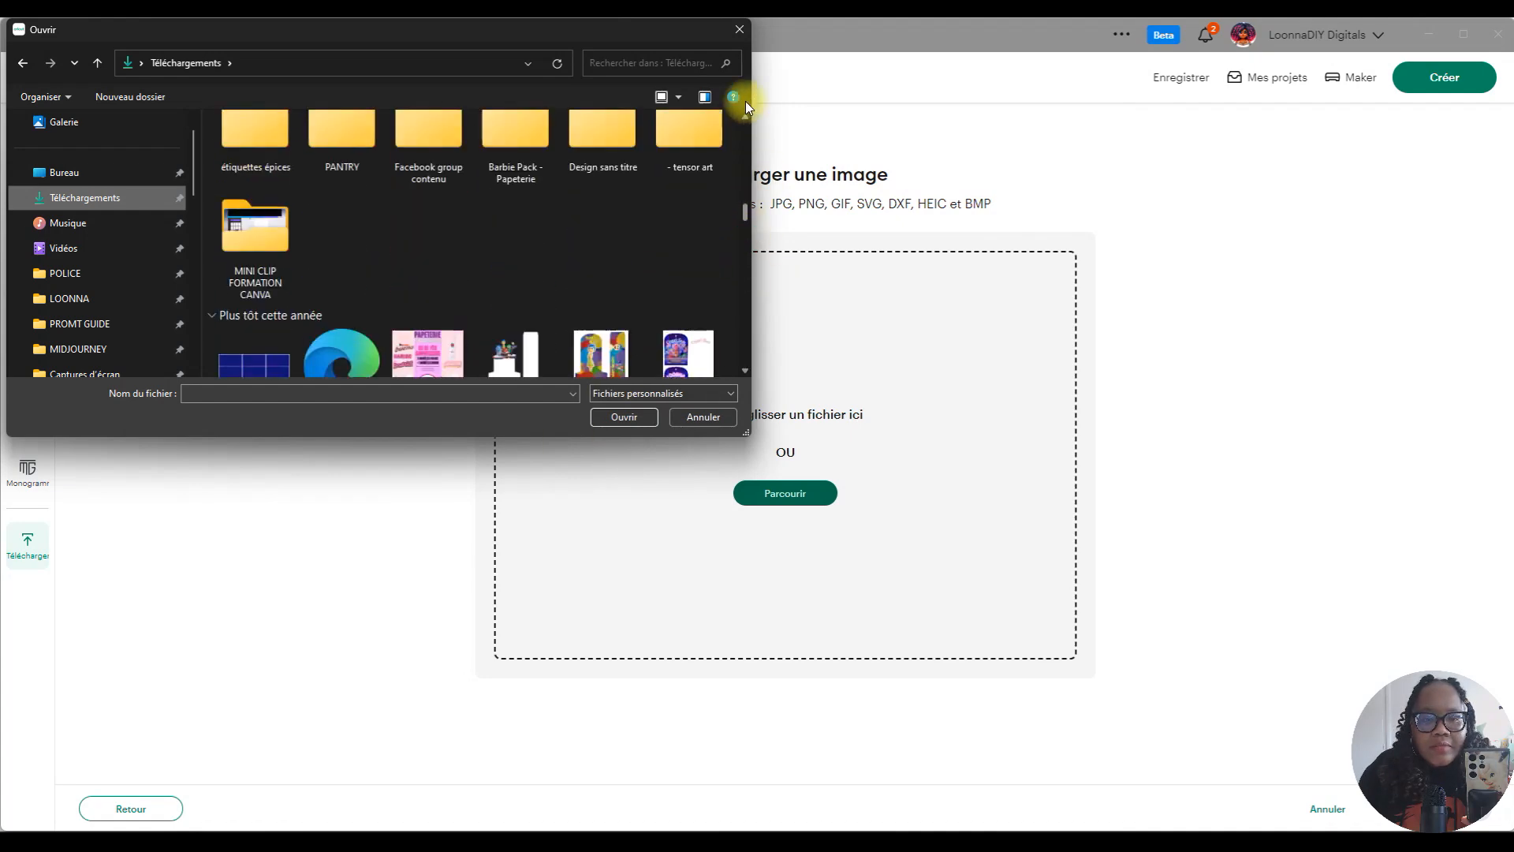
{"action": "left_click_drag", "start_coordinate": [742, 211], "coordinate": [748, 103]}
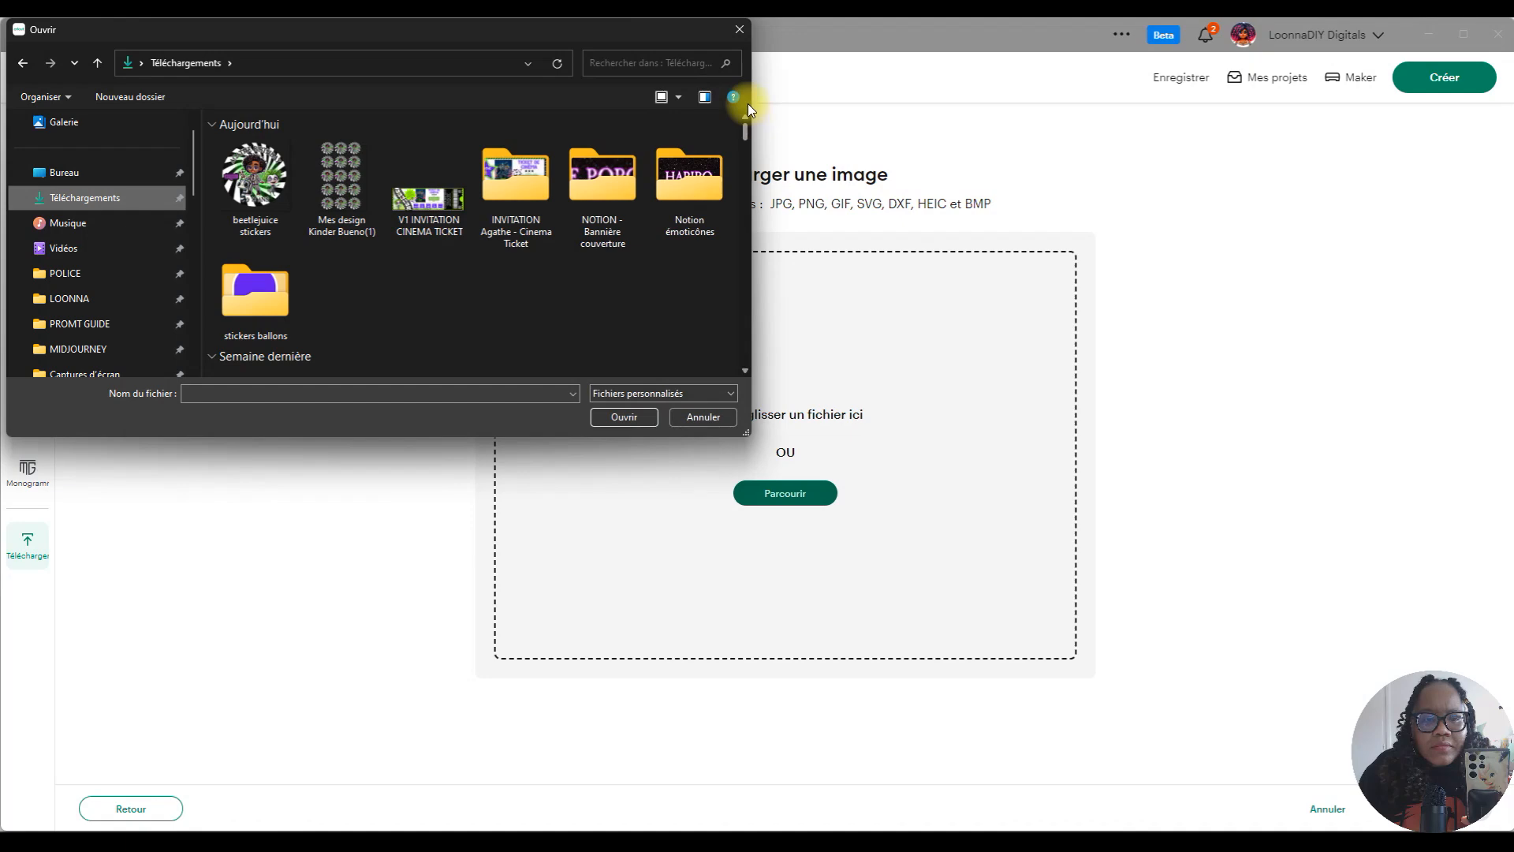
{"action": "left_click", "coordinate": [244, 184]}
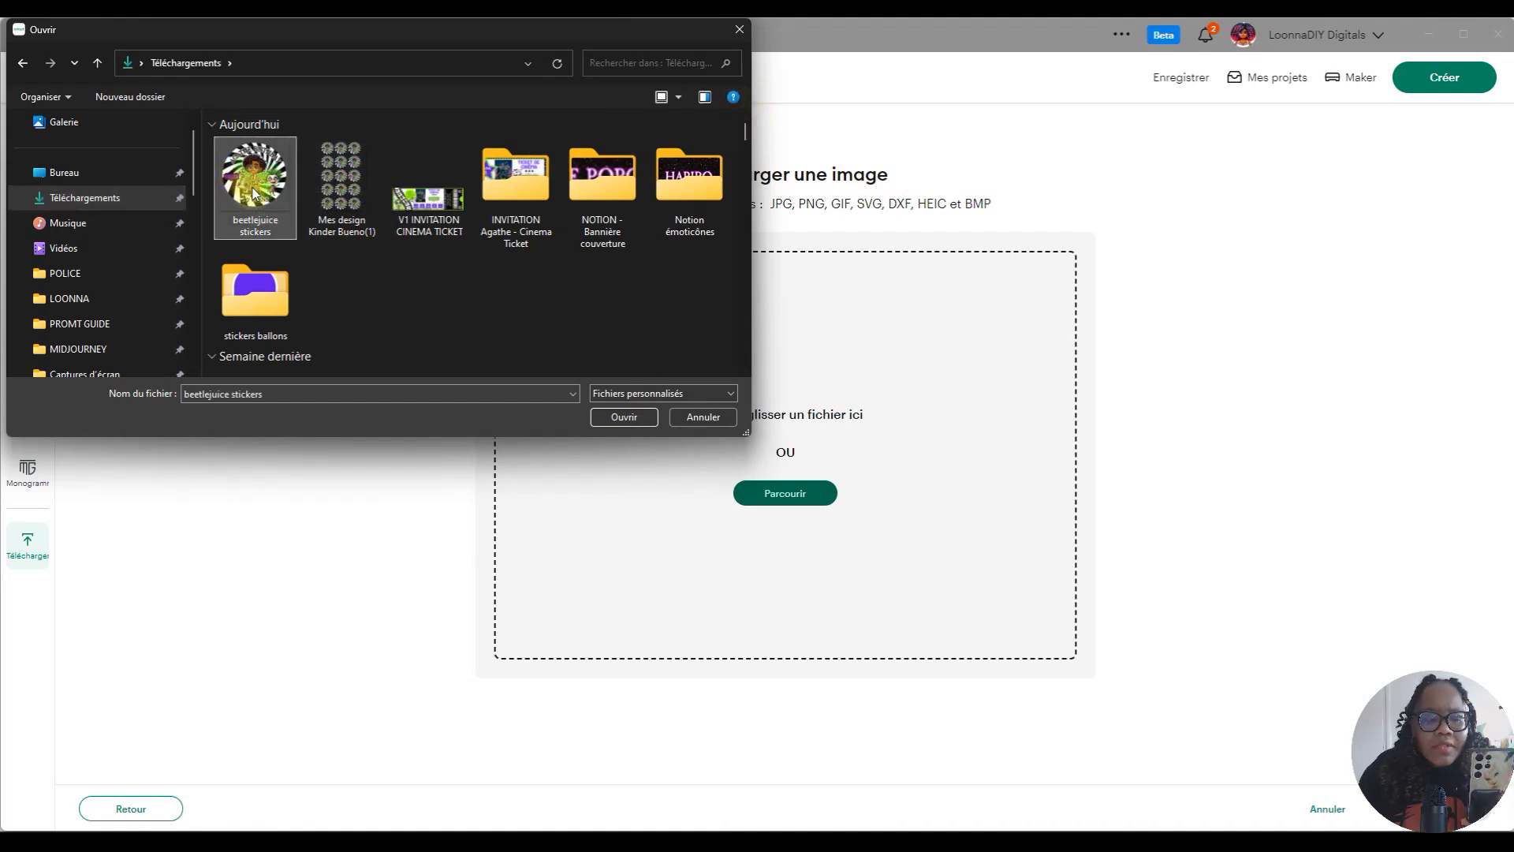
{"action": "left_click", "coordinate": [627, 416]}
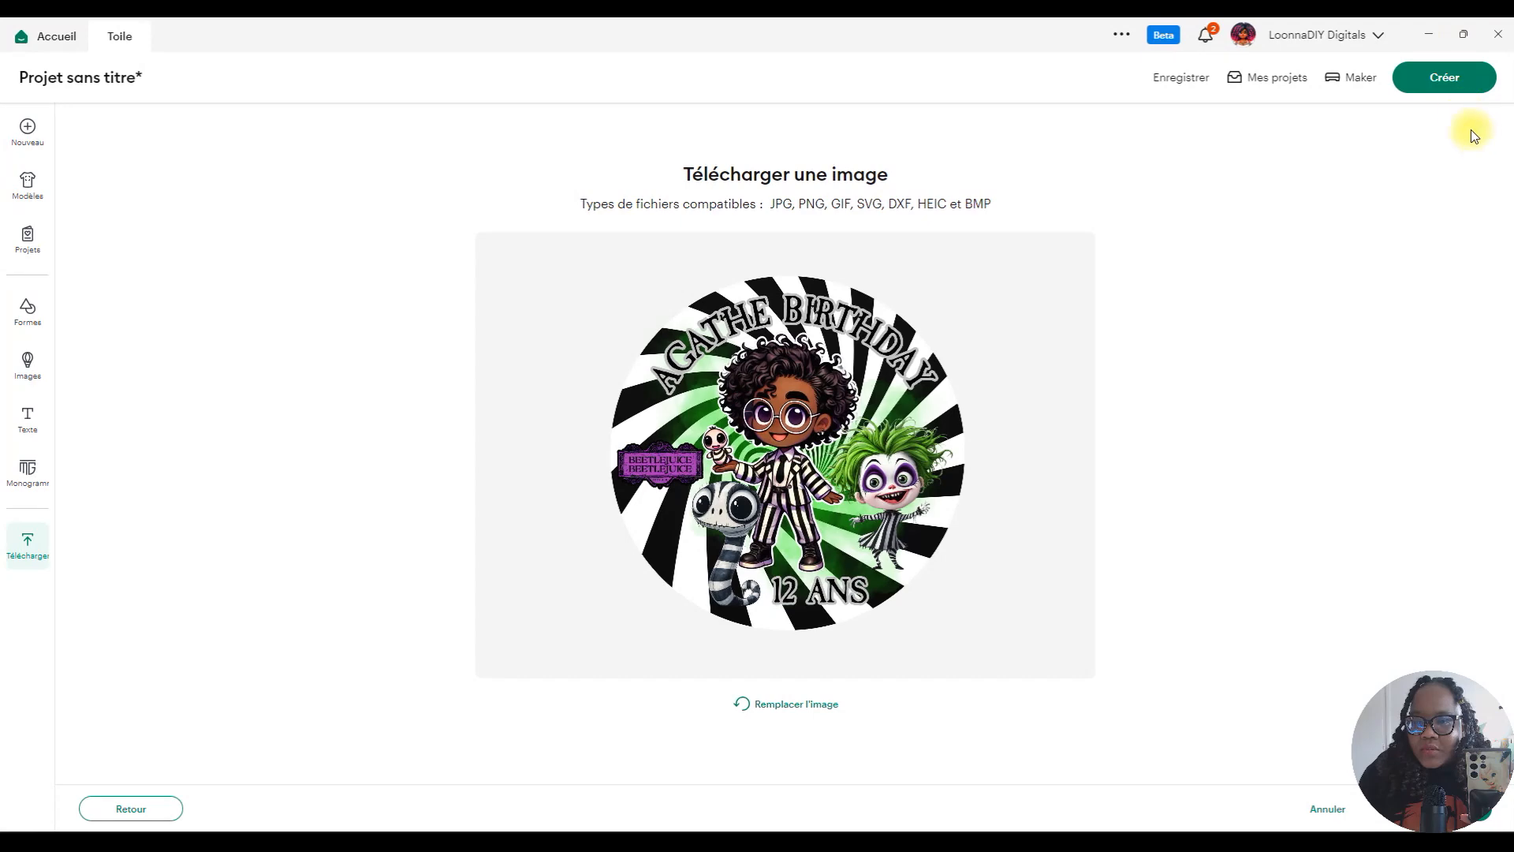
Shrink the Design Space window and reposition it so the controls for continuing the upload are uncovered.
{"action": "left_click_drag", "start_coordinate": [1088, 48], "coordinate": [829, 28]}
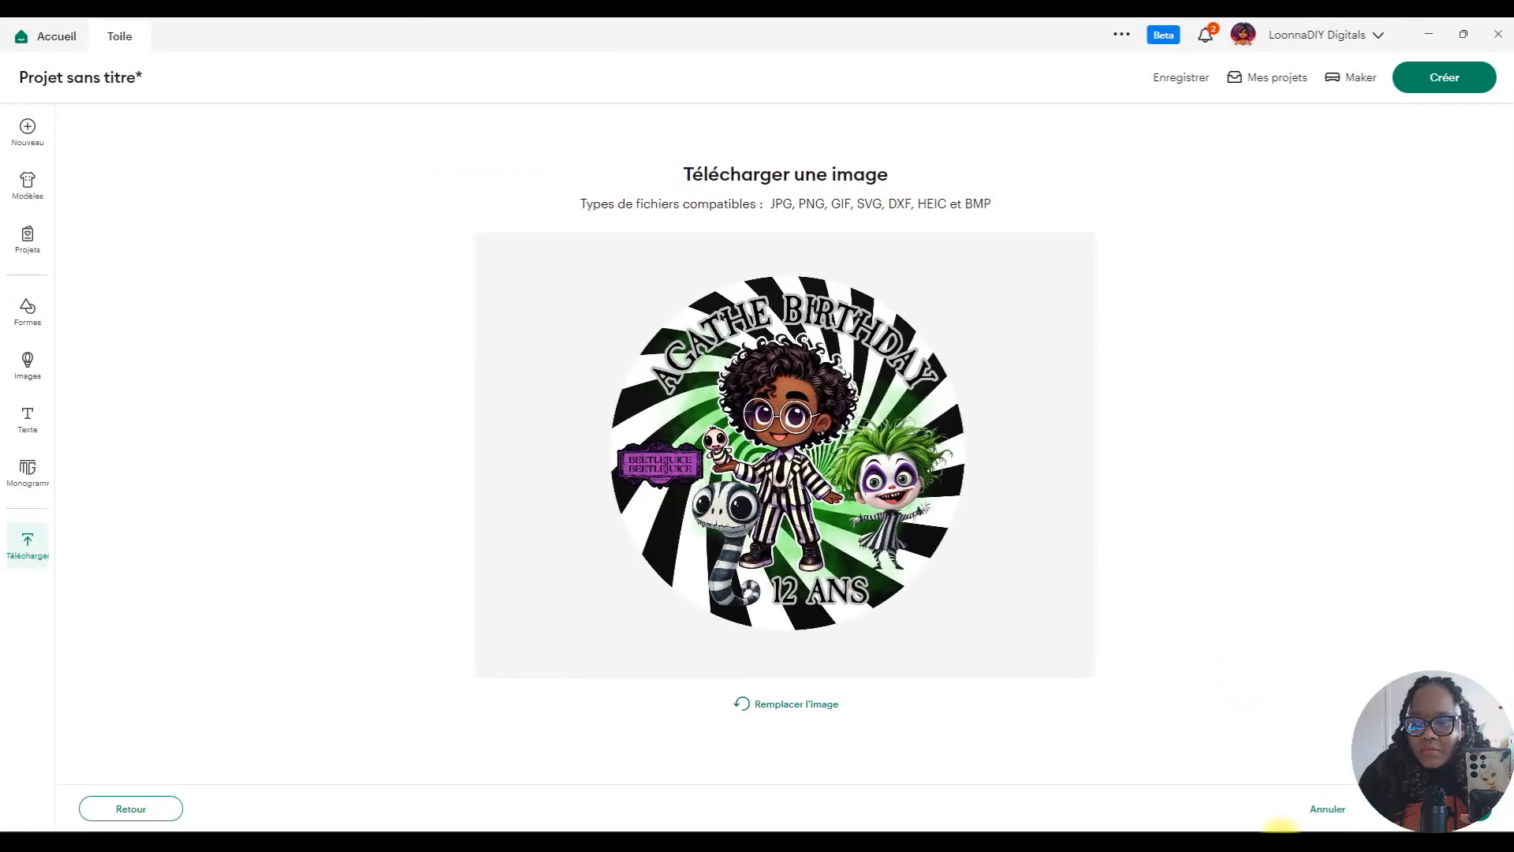
{"action": "left_click", "coordinate": [1440, 809]}
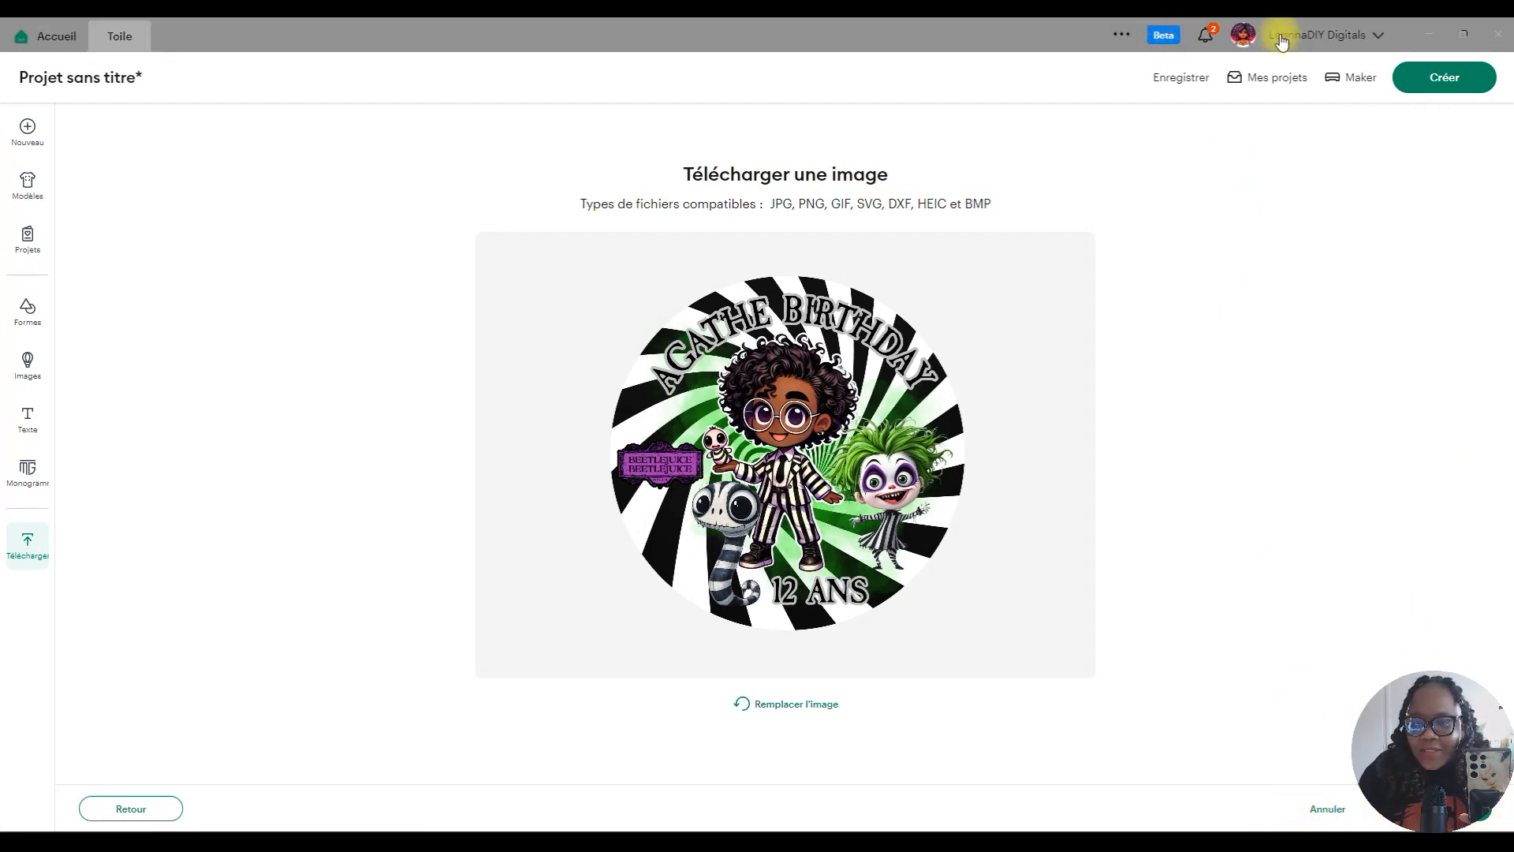
{"action": "left_click", "coordinate": [1470, 41]}
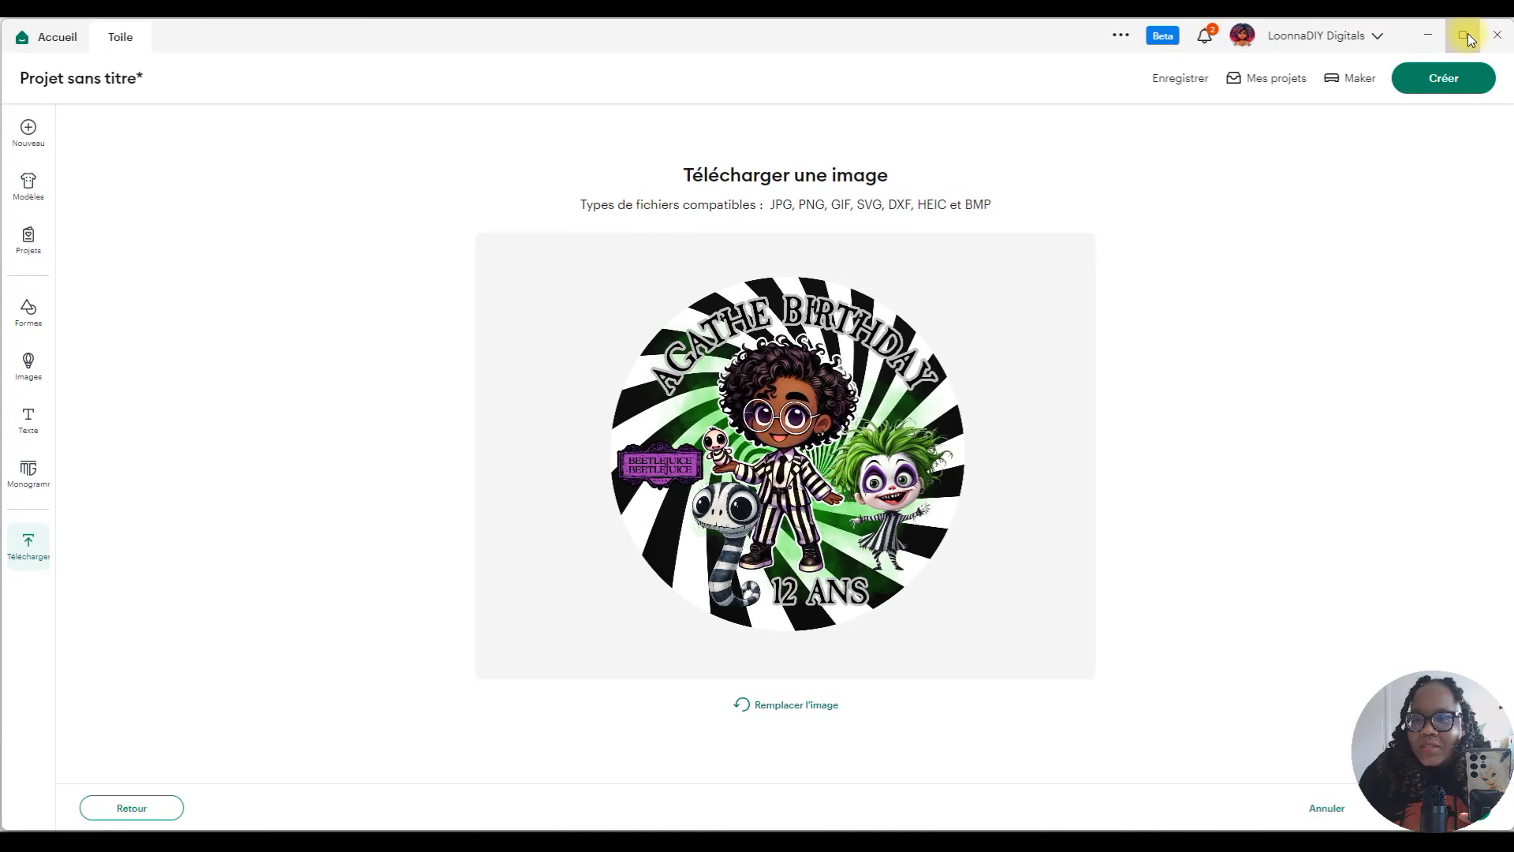
{"action": "left_click_drag", "start_coordinate": [1506, 26], "coordinate": [1328, 124]}
{"action": "left_click_drag", "start_coordinate": [828, 145], "coordinate": [837, 95]}
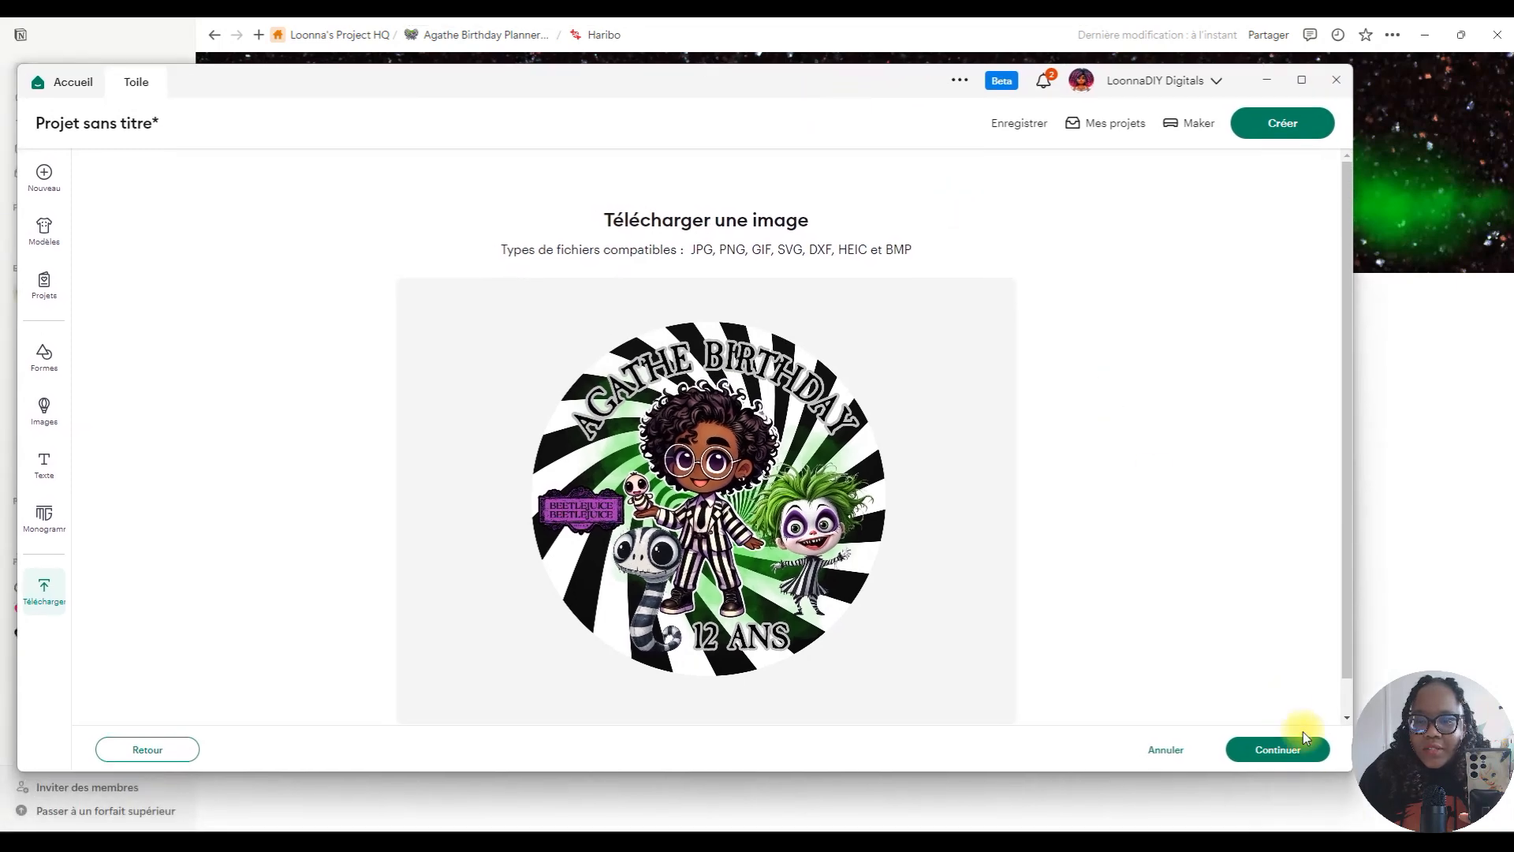
Skip background removal and upload the sticker image as a Design plat named "beetlejuice stickers".
{"action": "left_click", "coordinate": [1292, 751]}
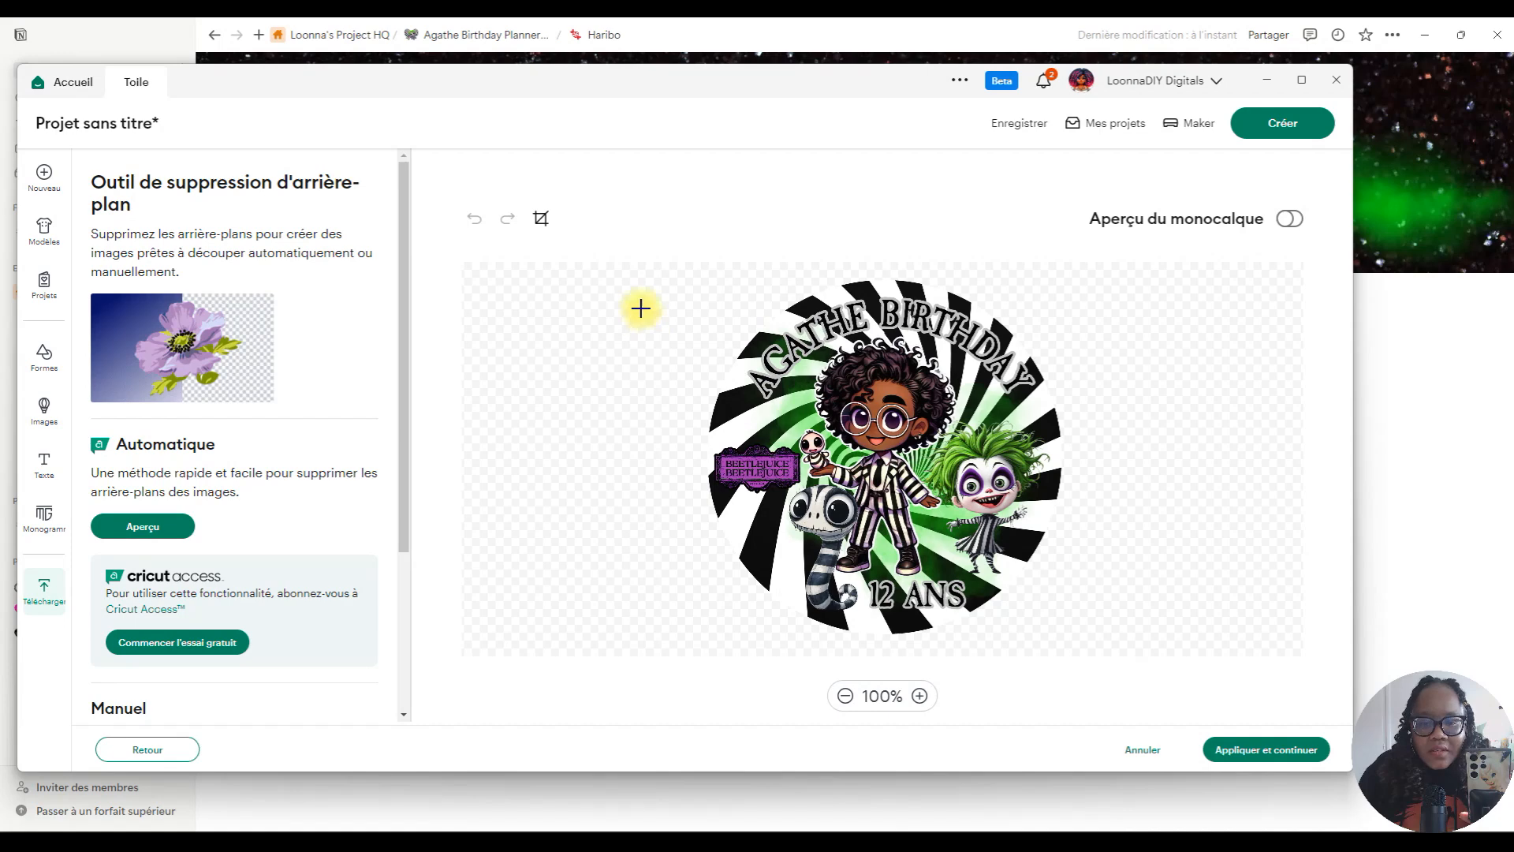
{"action": "left_click", "coordinate": [1237, 753]}
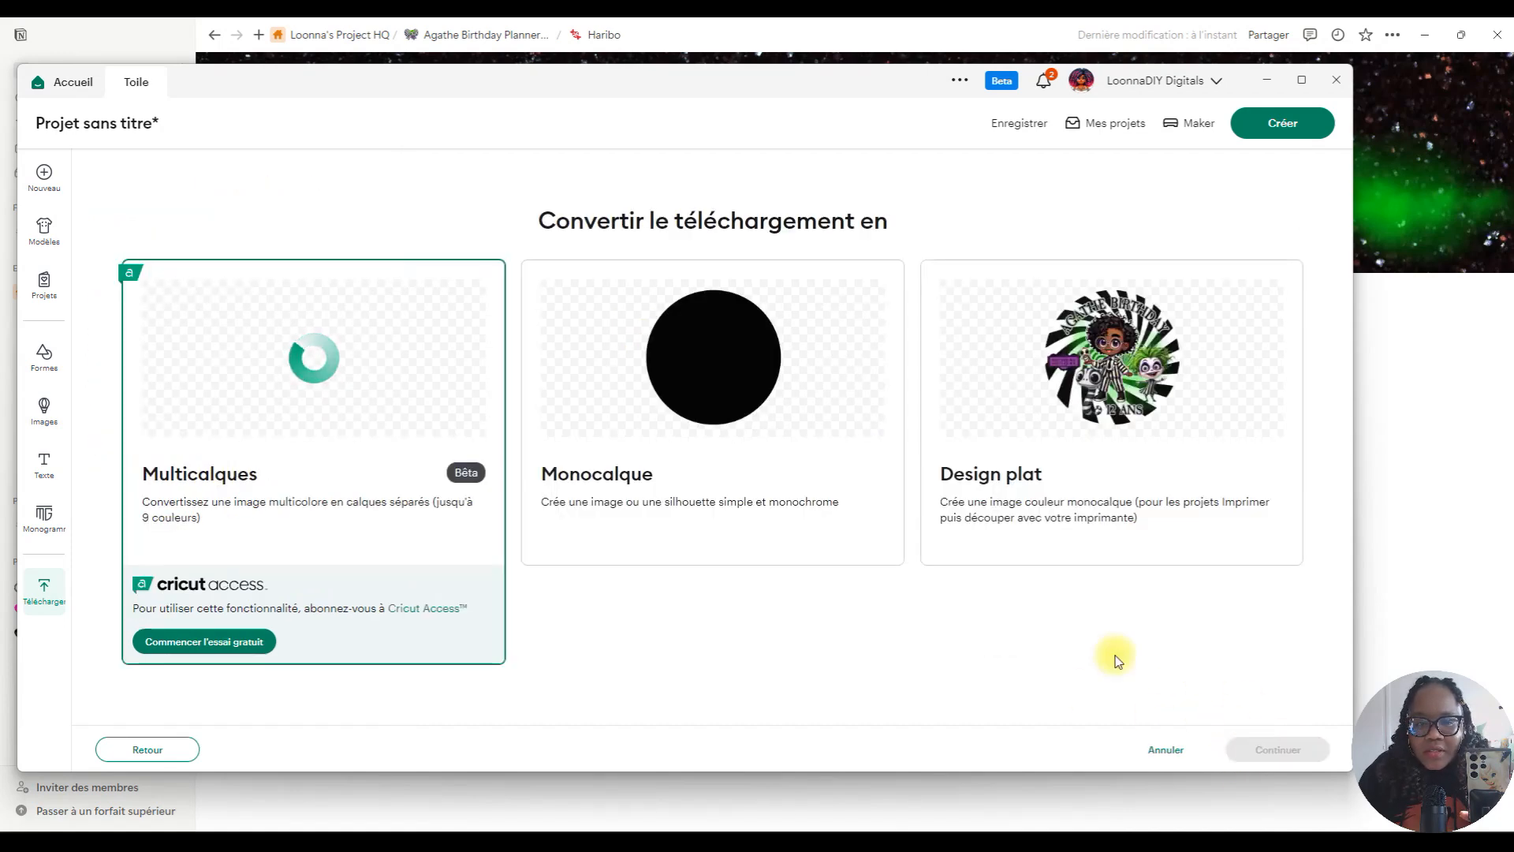
{"action": "left_click", "coordinate": [1102, 366]}
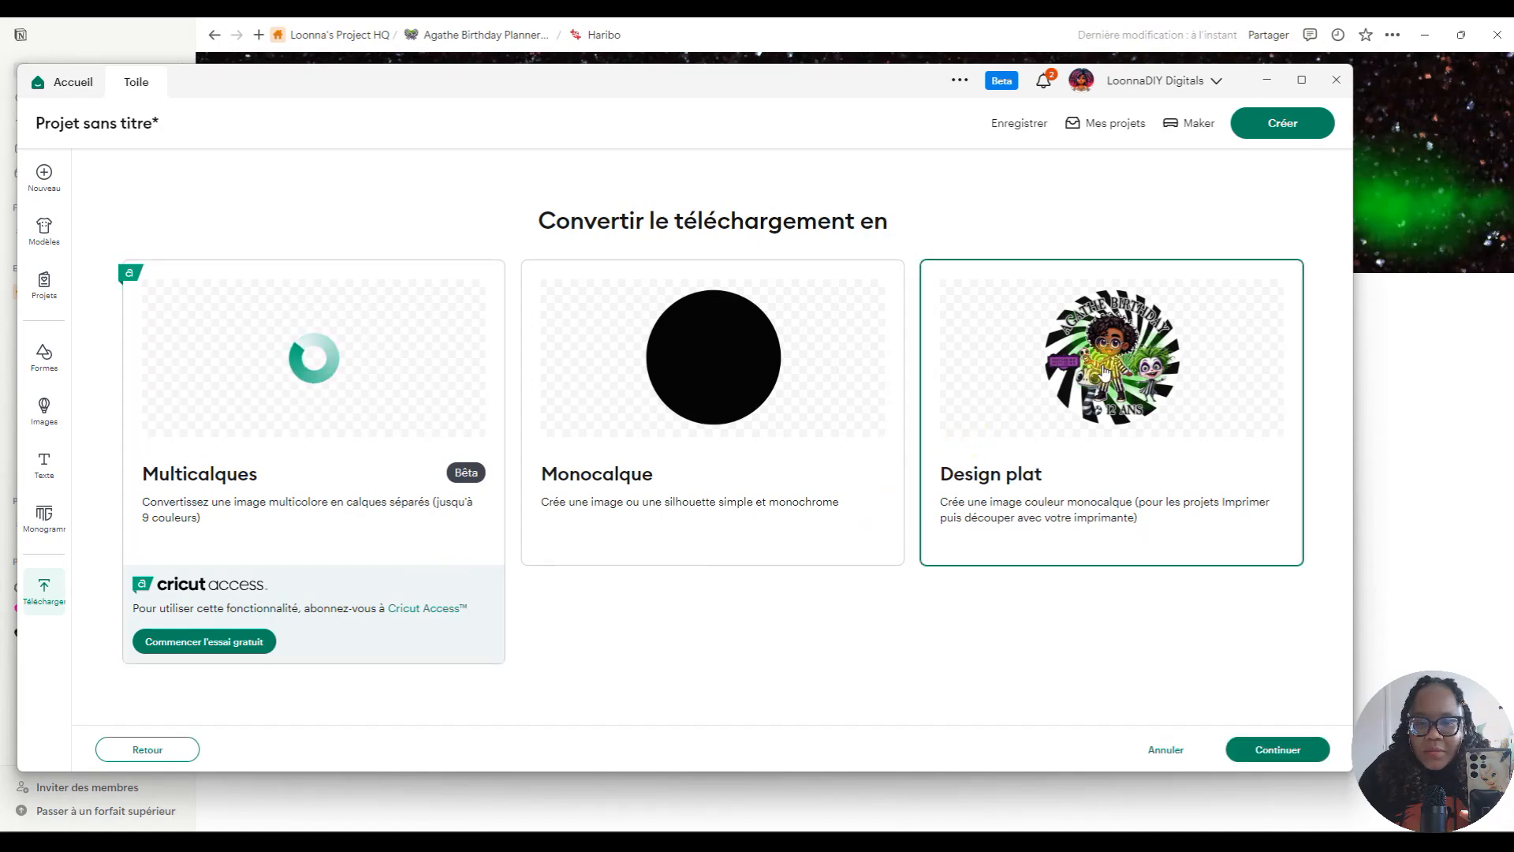
{"action": "left_click", "coordinate": [1309, 753]}
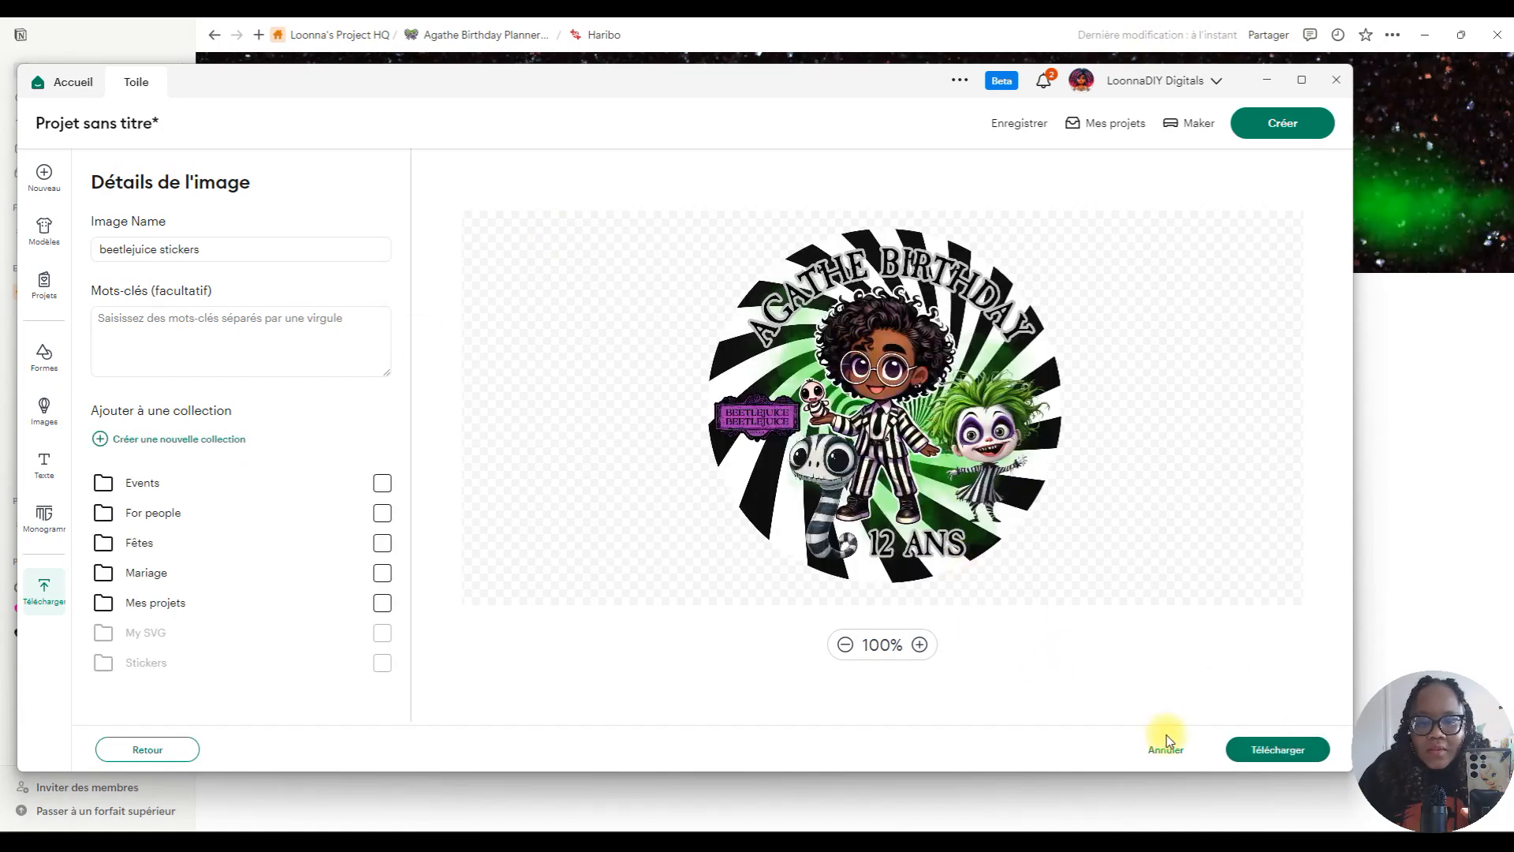
{"action": "left_click", "coordinate": [1267, 750]}
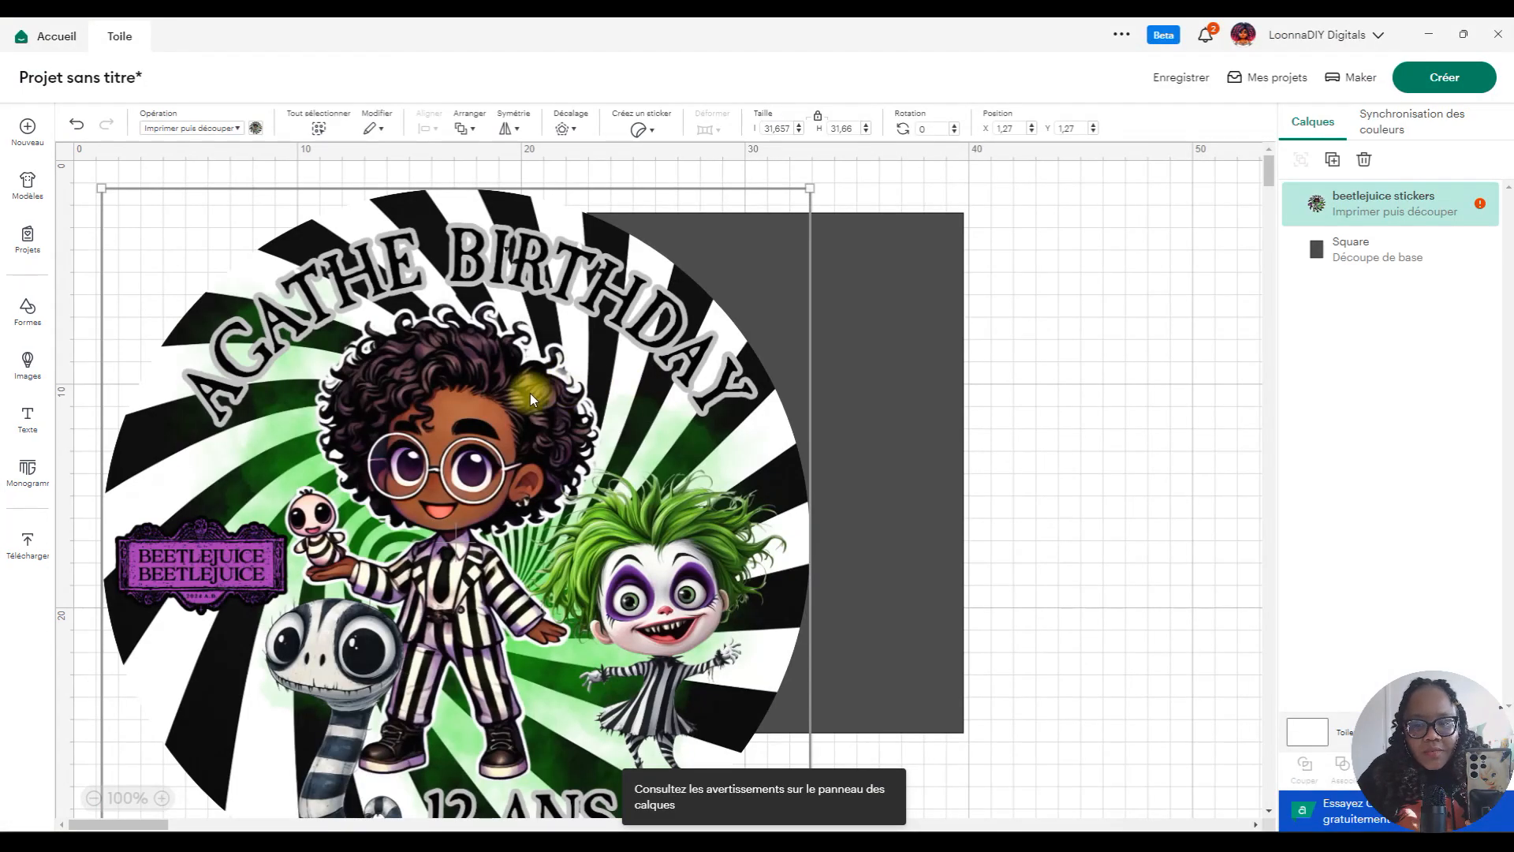
Scale the round sticker down to about 5.06 x 5.06 cm and place it in the dark rectangle's upper-left corner.
{"action": "left_click_drag", "start_coordinate": [530, 393], "coordinate": [809, 371]}
{"action": "left_click_drag", "start_coordinate": [380, 169], "coordinate": [861, 646]}
{"action": "left_click_drag", "start_coordinate": [1061, 783], "coordinate": [802, 382]}
{"action": "left_click_drag", "start_coordinate": [847, 486], "coordinate": [736, 373]}
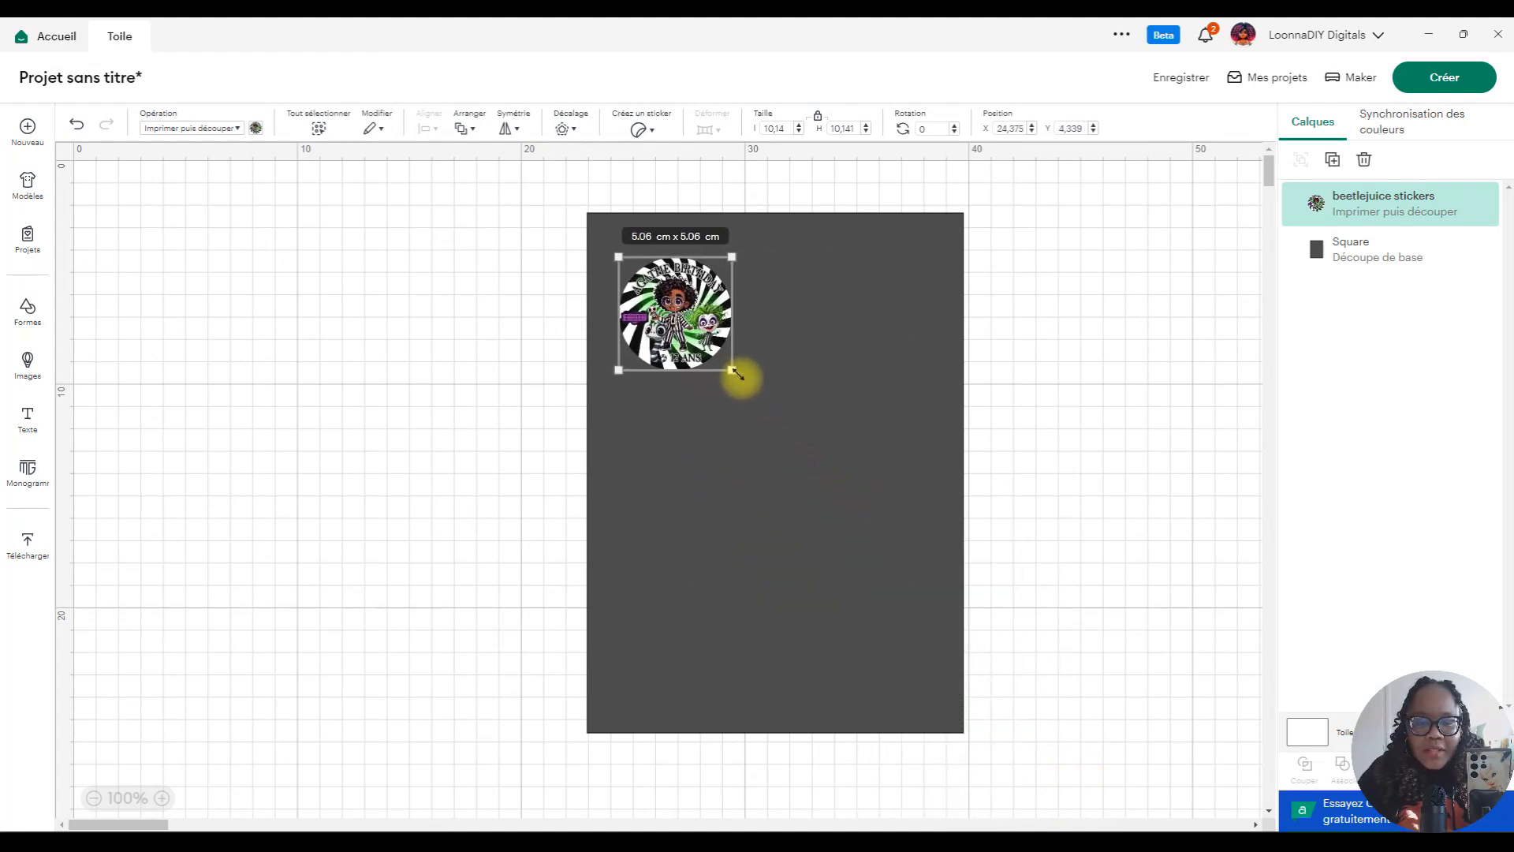
{"action": "left_click", "coordinate": [513, 436]}
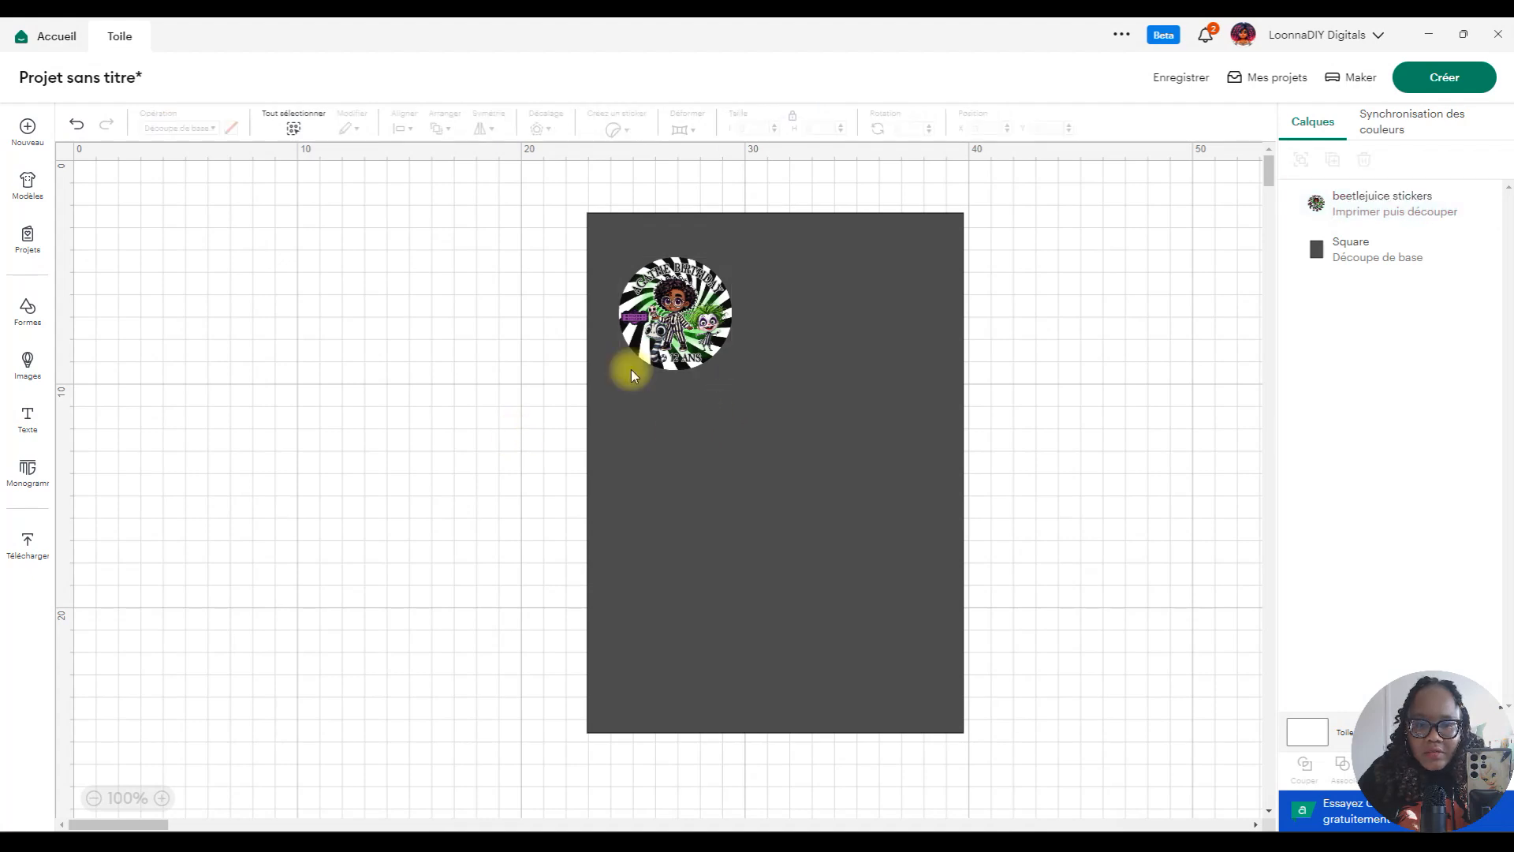
{"action": "left_click_drag", "start_coordinate": [672, 318], "coordinate": [656, 286]}
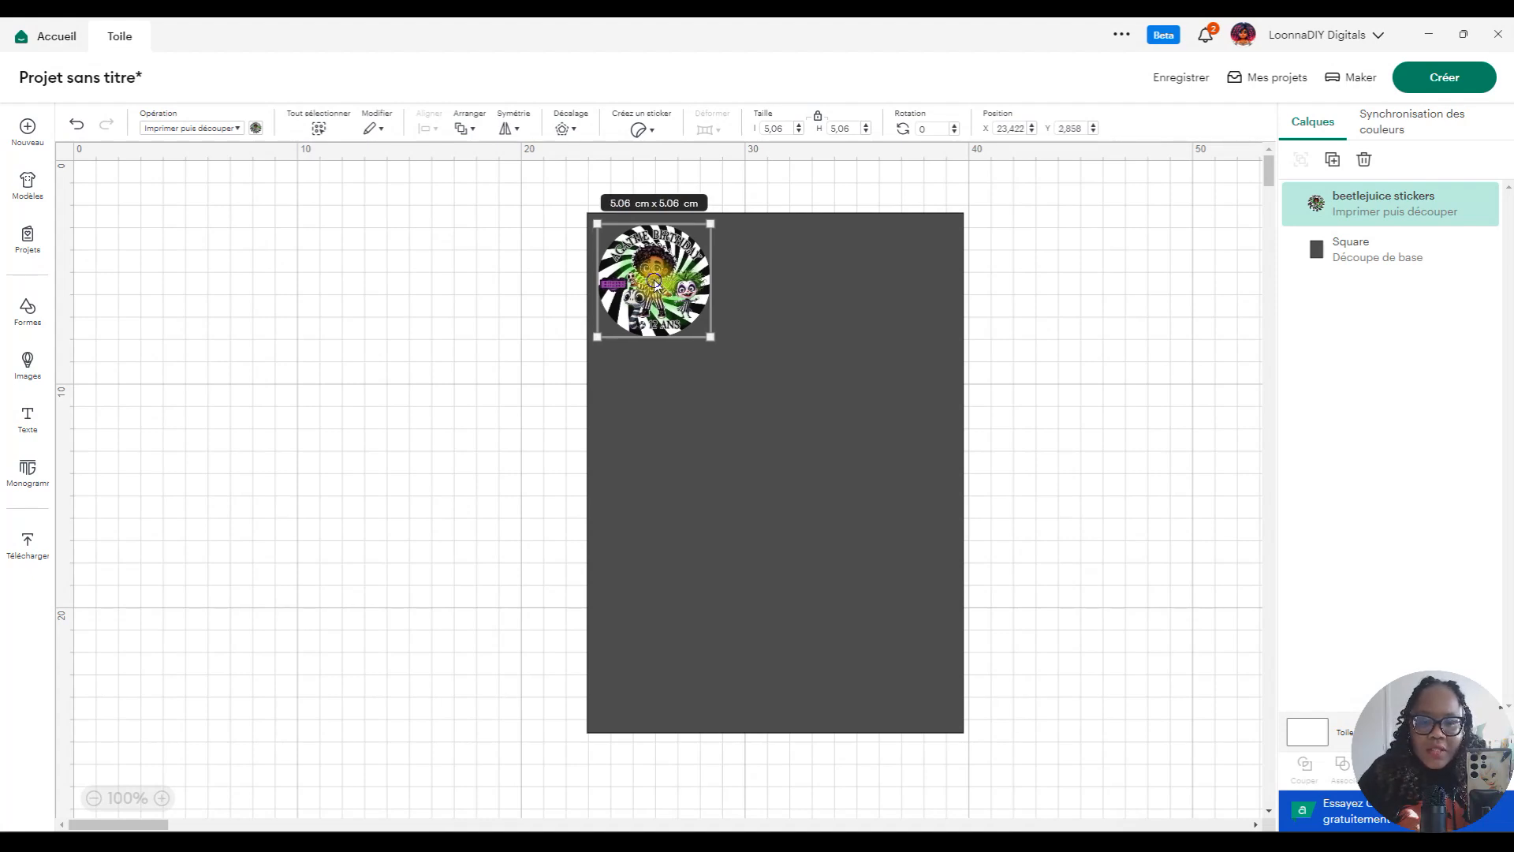
Duplicate the sticker twice and line the copies up beside it as a row of three across the rectangle.
{"action": "right_click", "coordinate": [656, 284]}
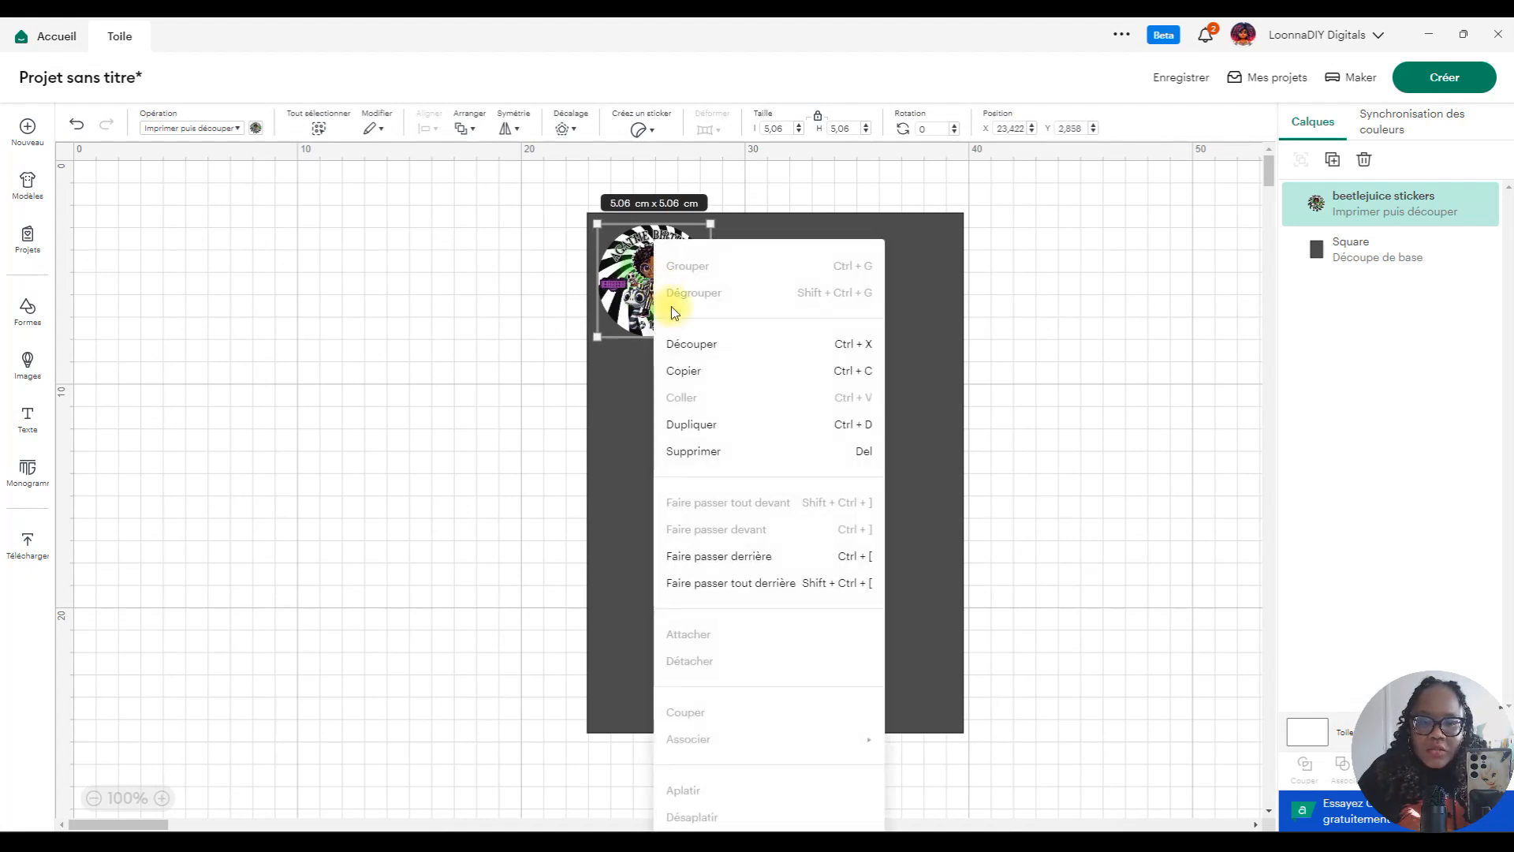
{"action": "left_click", "coordinate": [707, 426]}
{"action": "left_click_drag", "start_coordinate": [661, 297], "coordinate": [751, 291]}
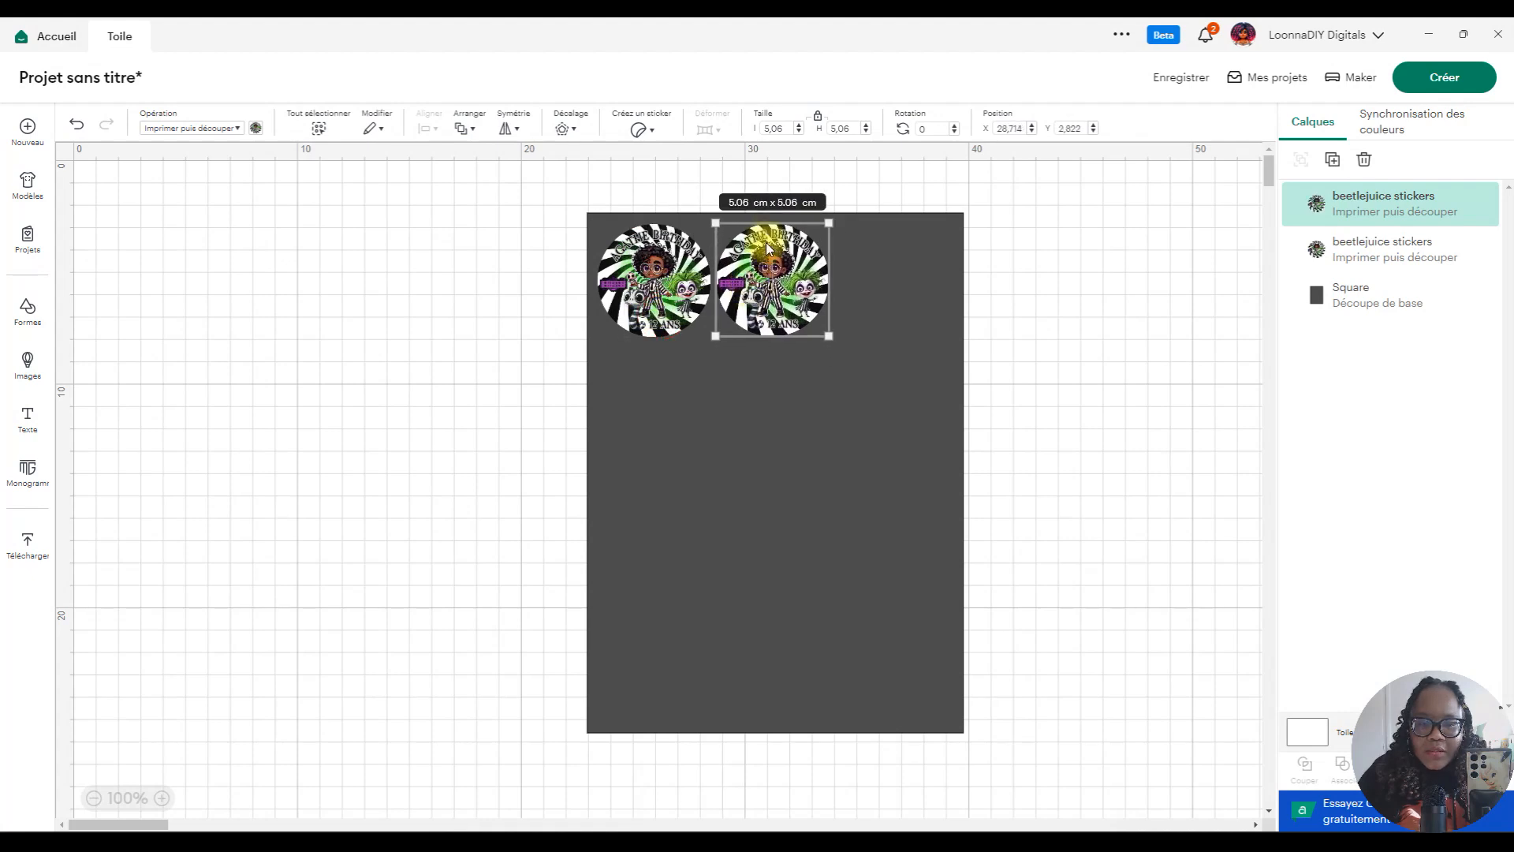
{"action": "left_click", "coordinate": [1332, 159]}
{"action": "left_click_drag", "start_coordinate": [789, 290], "coordinate": [882, 283]}
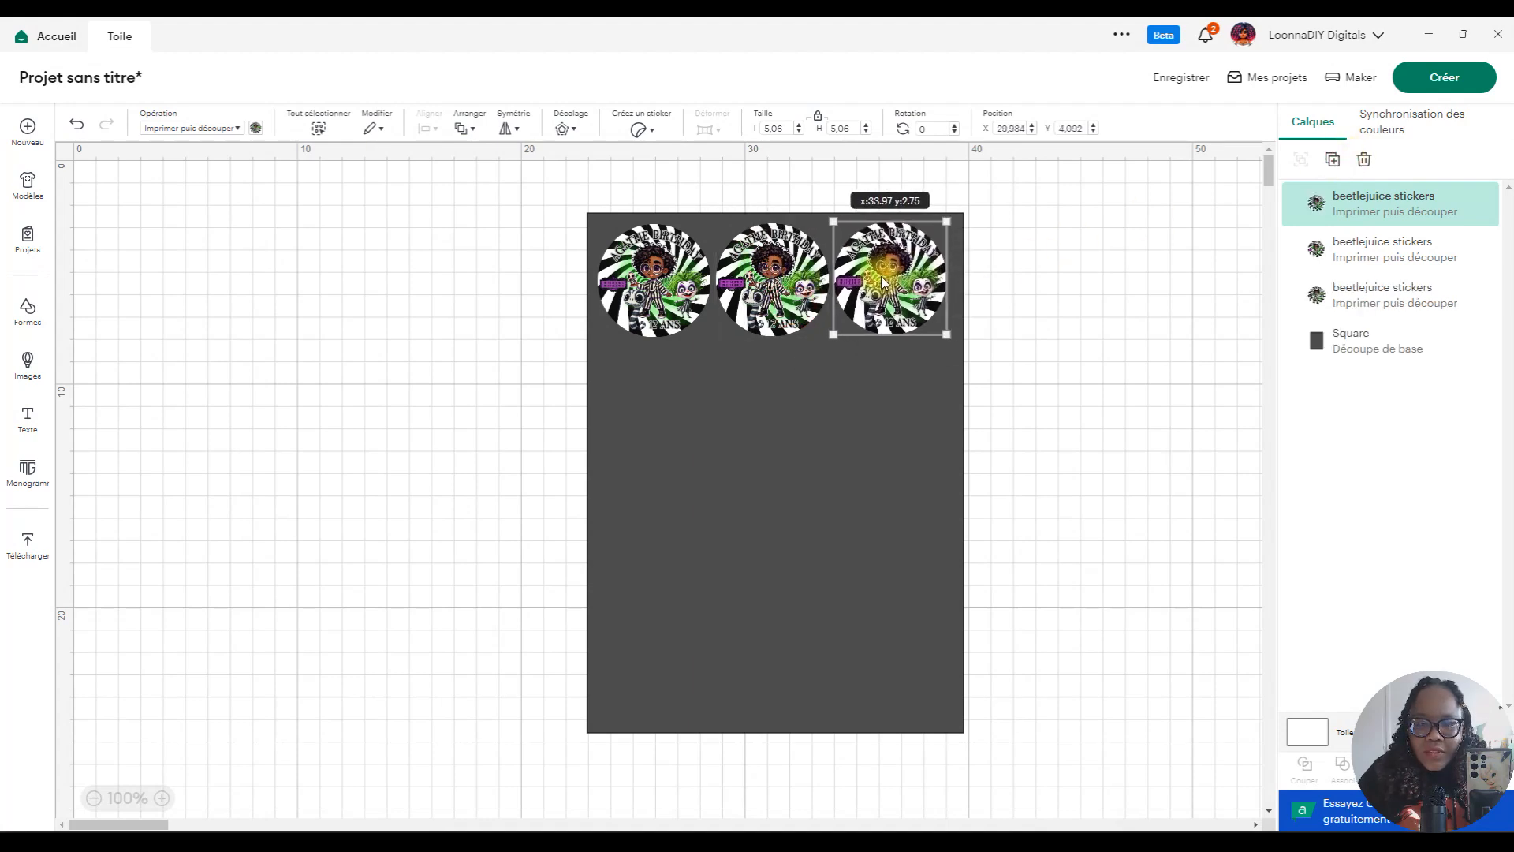
Group the three stickers, hiding the Square layer while selecting them and showing it again once grouped.
{"action": "left_click", "coordinate": [1460, 345]}
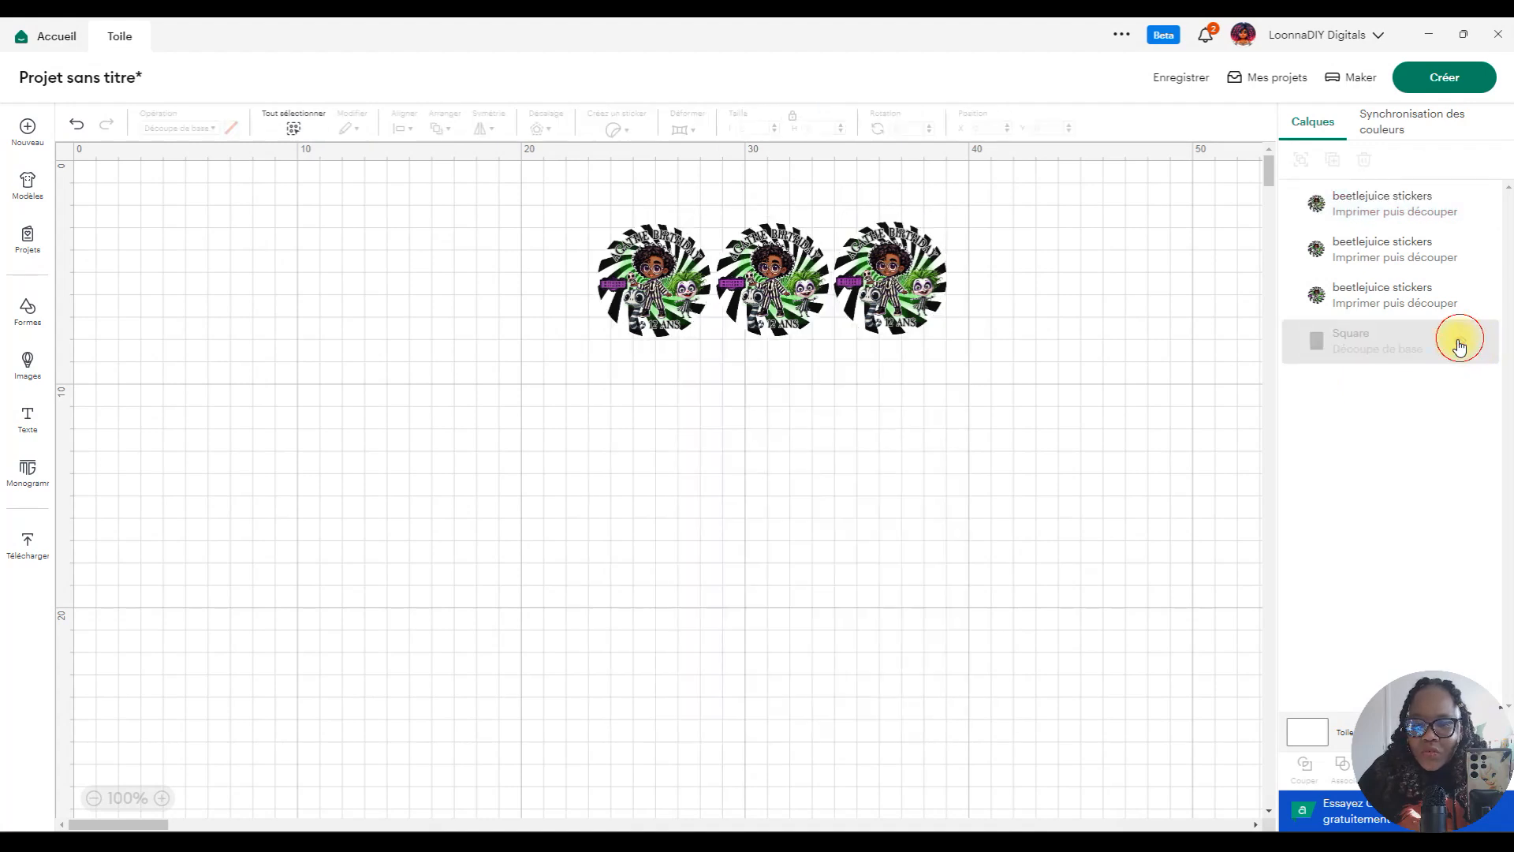
{"action": "left_click_drag", "start_coordinate": [1025, 262], "coordinate": [457, 316]}
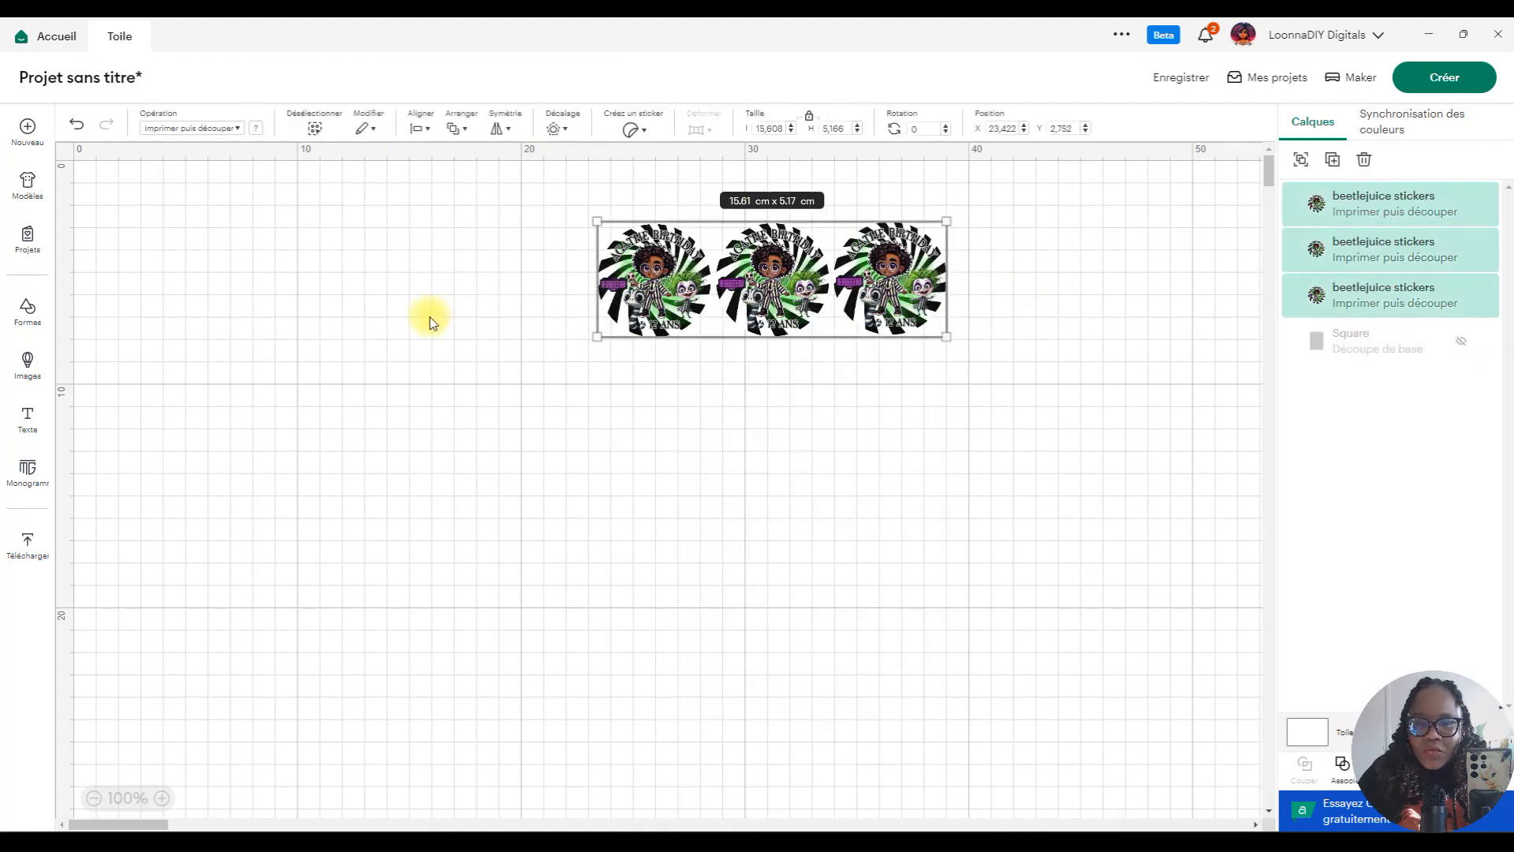
{"action": "left_click", "coordinate": [1304, 160]}
{"action": "left_click", "coordinate": [1465, 252]}
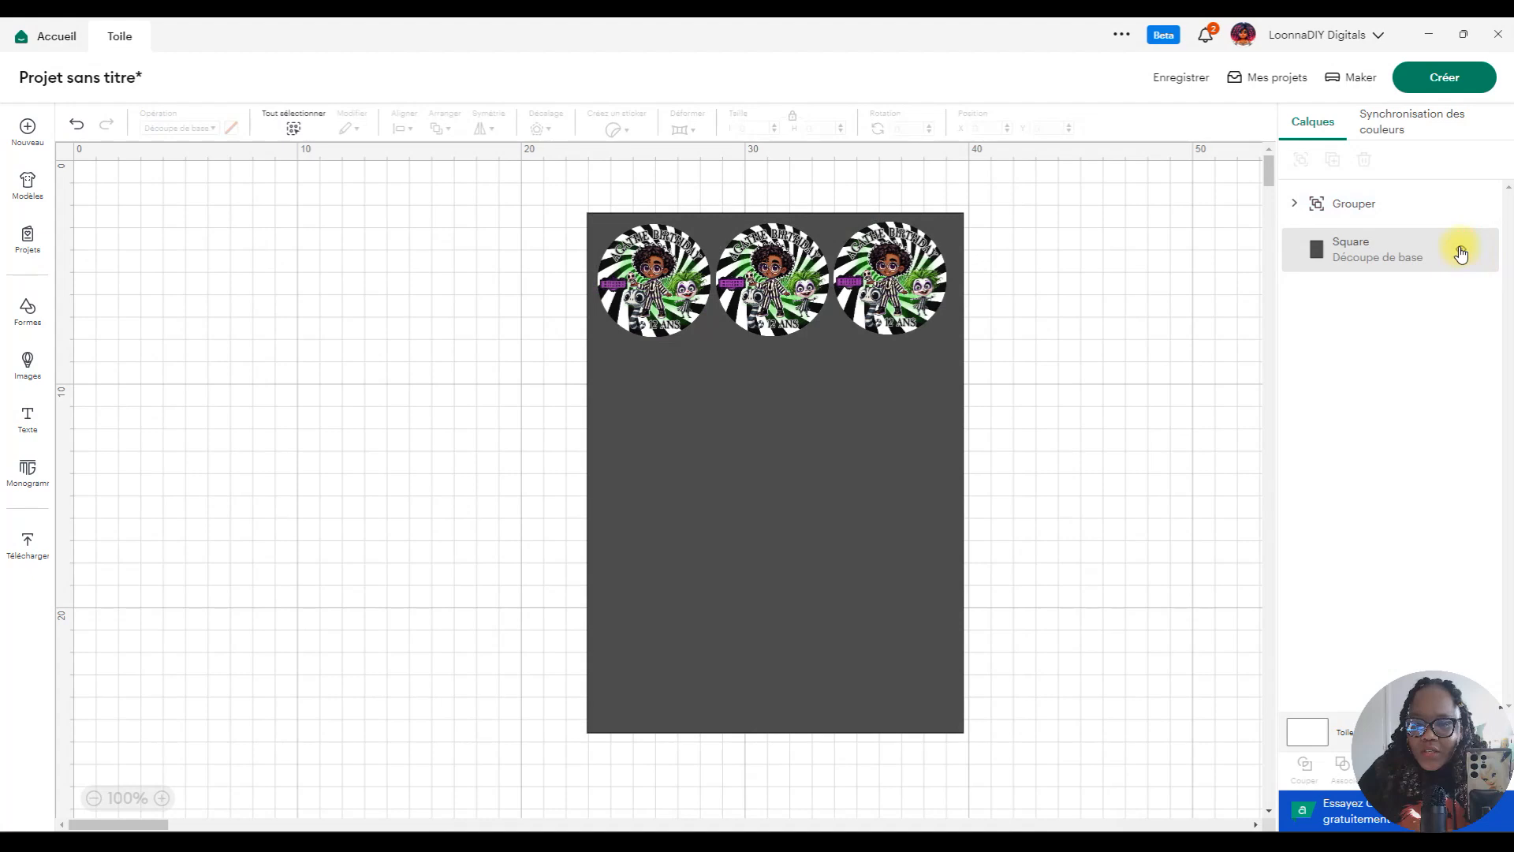
Duplicate the grouped sticker row three times and stack the copies below it to make four rows on the rectangle.
{"action": "left_click", "coordinate": [1351, 202]}
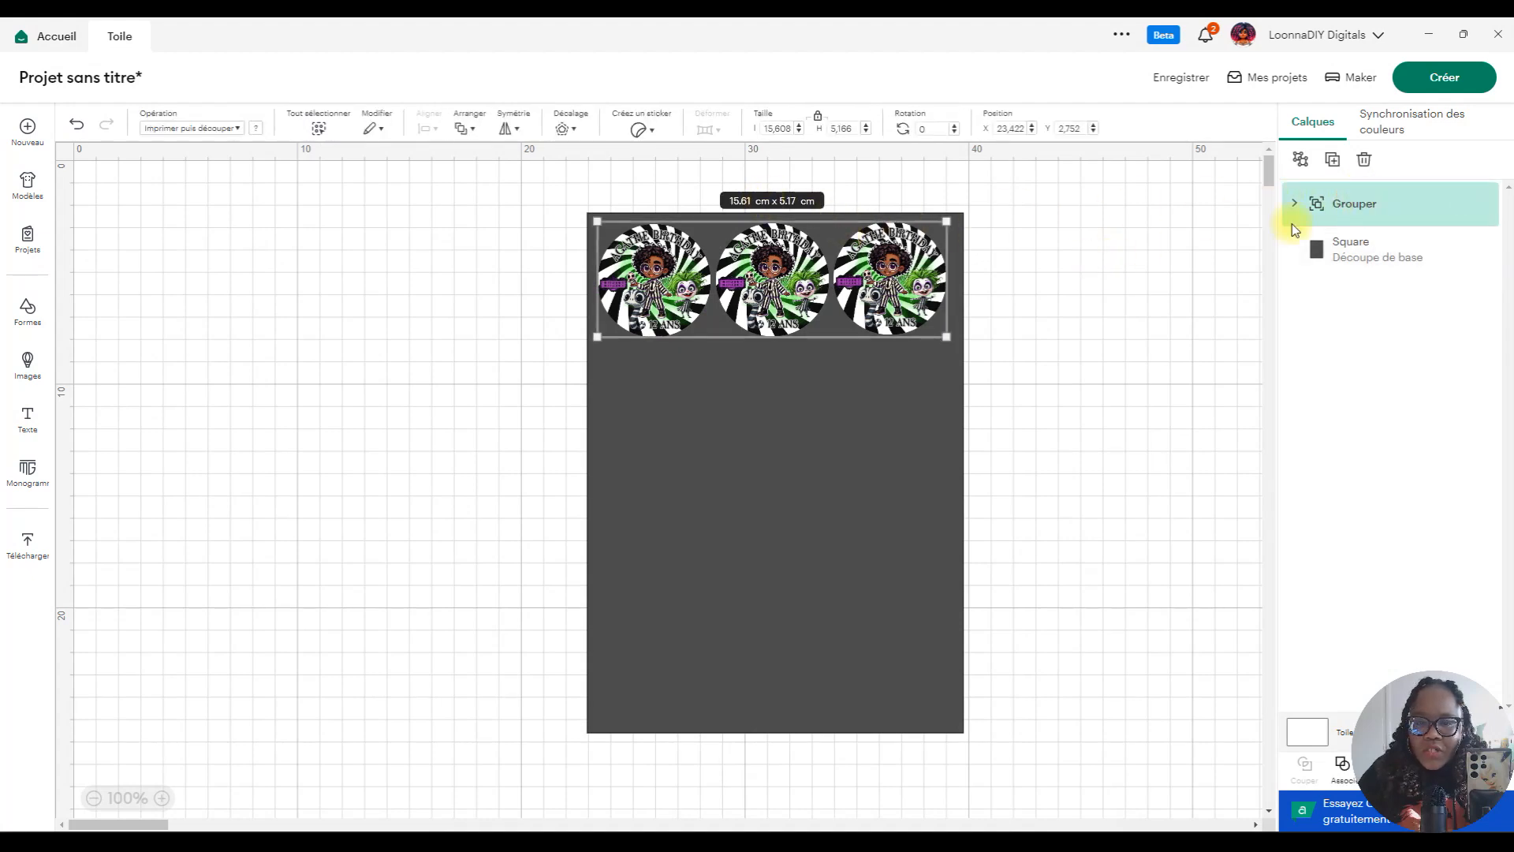
{"action": "left_click", "coordinate": [1331, 159]}
{"action": "left_click_drag", "start_coordinate": [956, 294], "coordinate": [926, 386]}
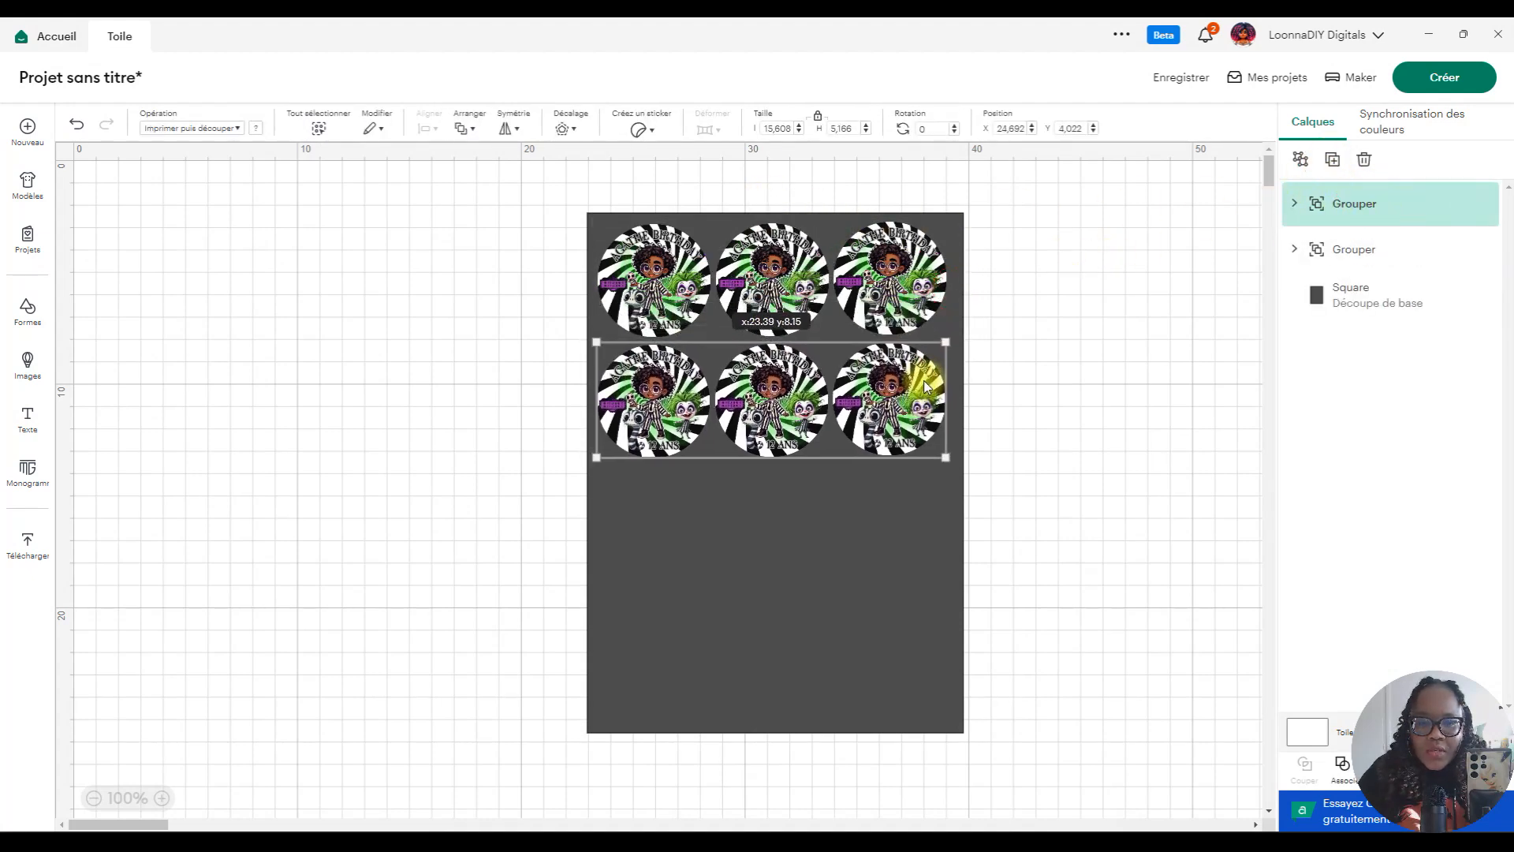
{"action": "left_click", "coordinate": [1332, 159]}
{"action": "left_click_drag", "start_coordinate": [907, 412], "coordinate": [900, 511]}
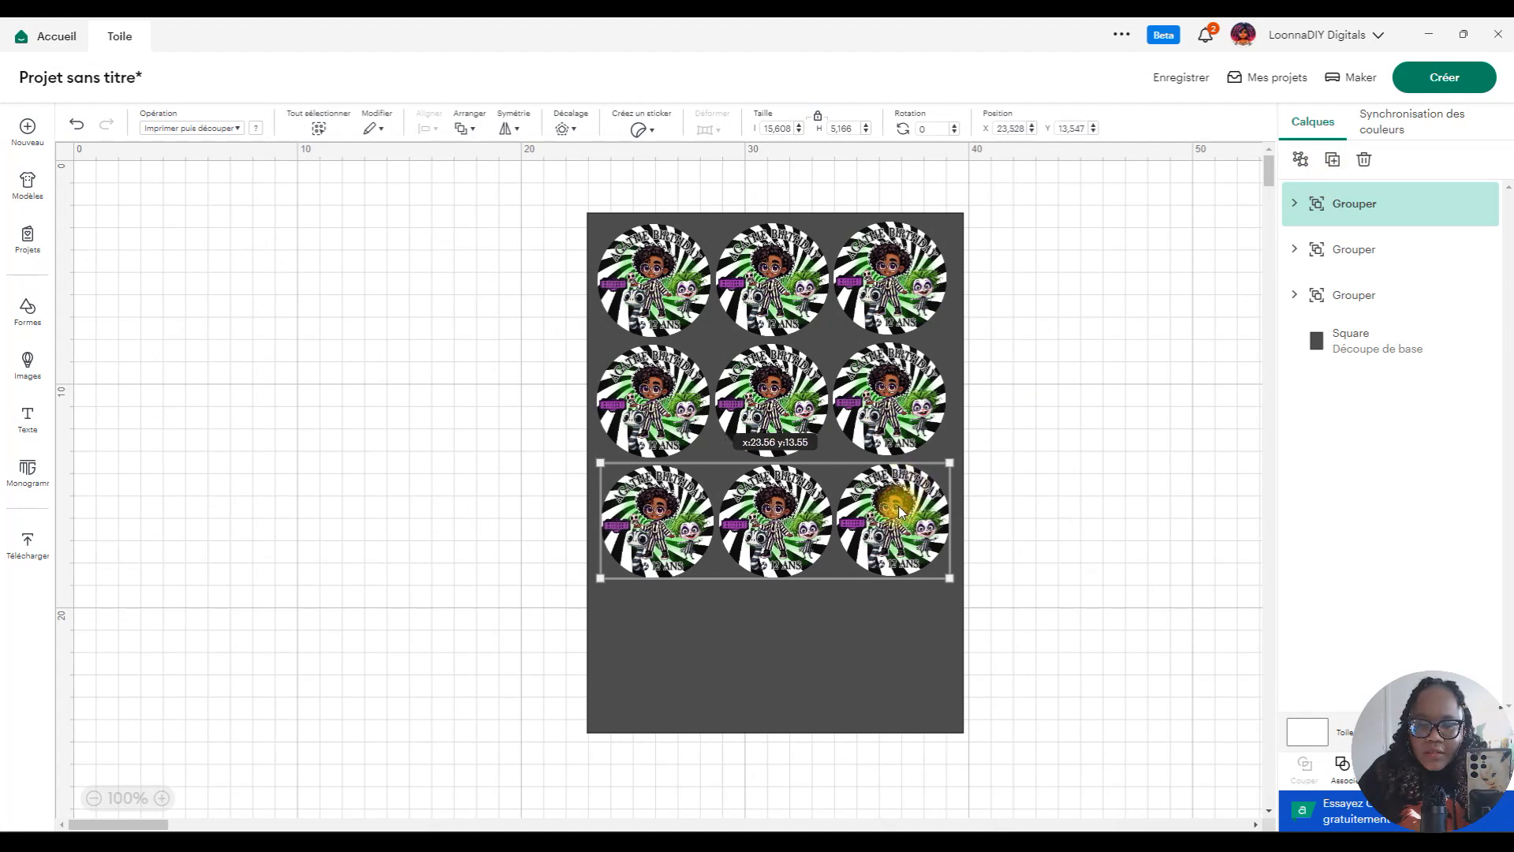
{"action": "left_click", "coordinate": [1332, 159]}
{"action": "left_click_drag", "start_coordinate": [919, 513], "coordinate": [896, 614]}
{"action": "left_click", "coordinate": [1157, 510]}
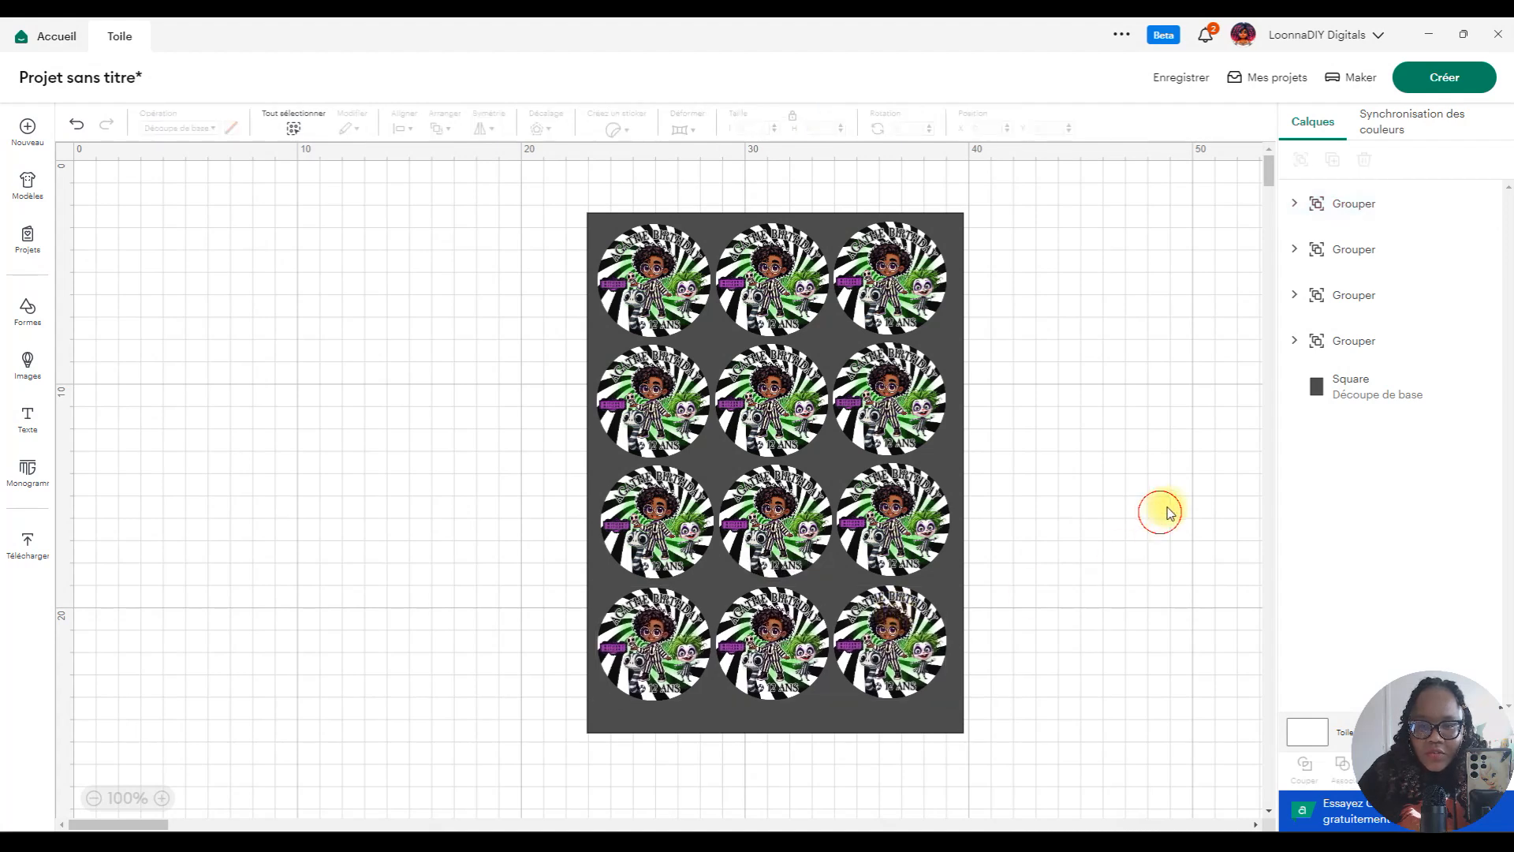
Hide the Square layer and attach the four sticker groups together so they keep their layout.
{"action": "left_click", "coordinate": [1465, 394]}
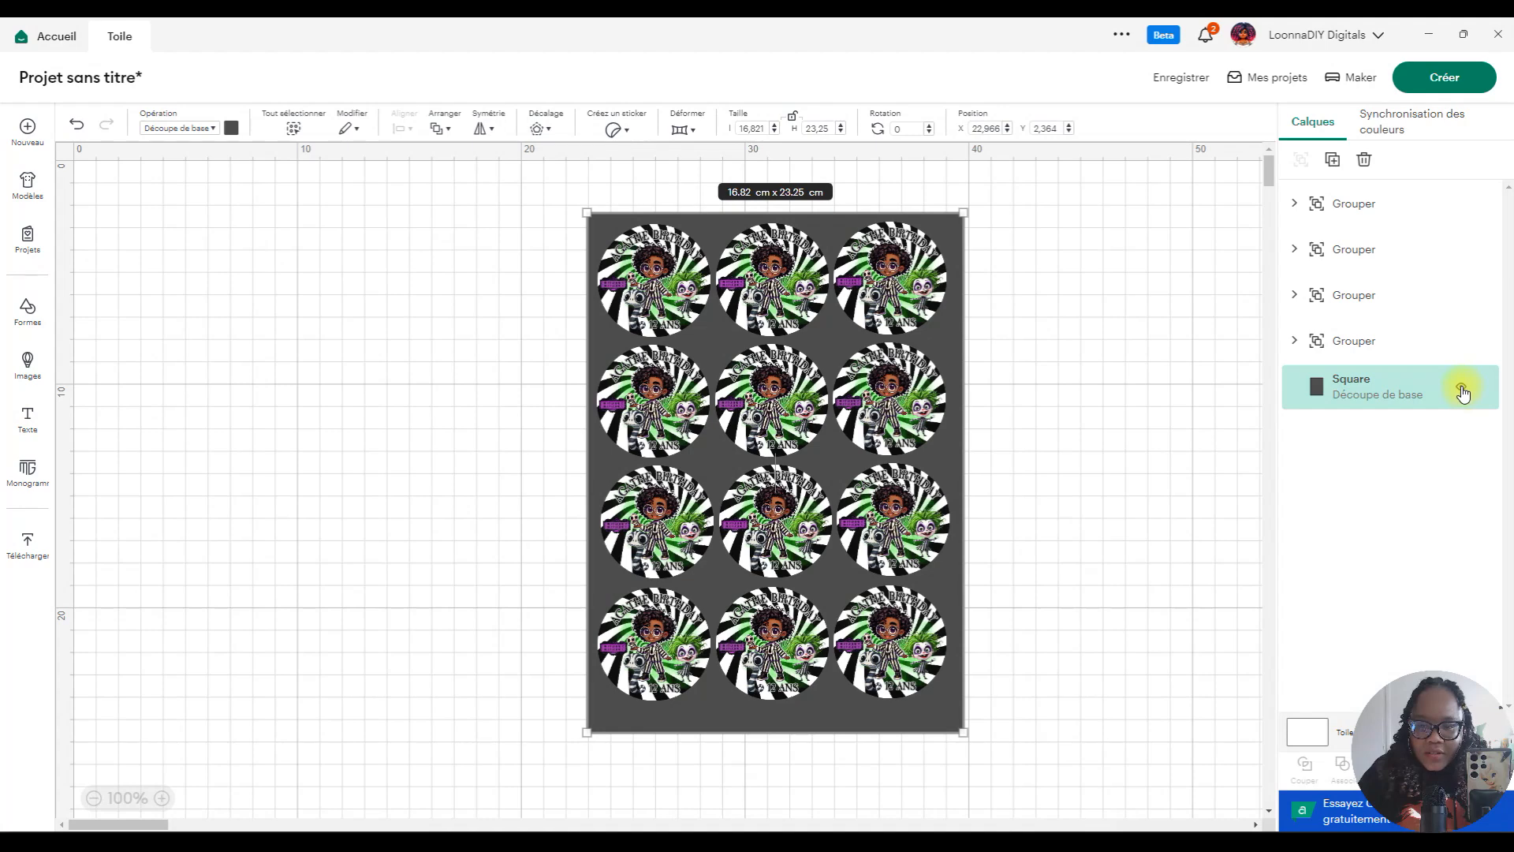
{"action": "left_click", "coordinate": [1463, 392]}
{"action": "left_click_drag", "start_coordinate": [547, 211], "coordinate": [1101, 740]}
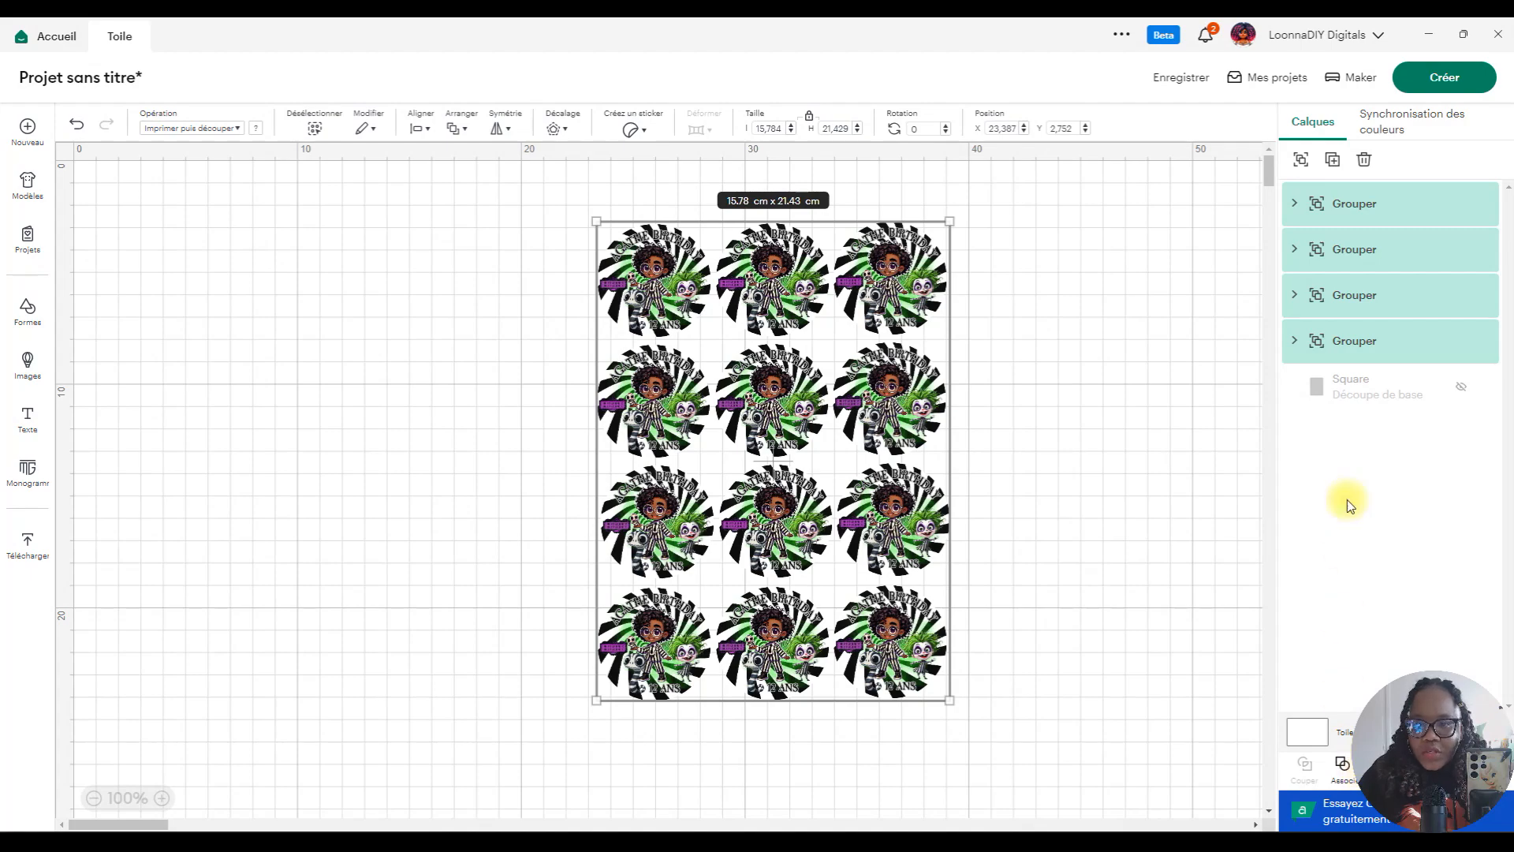
{"action": "left_click", "coordinate": [1462, 34]}
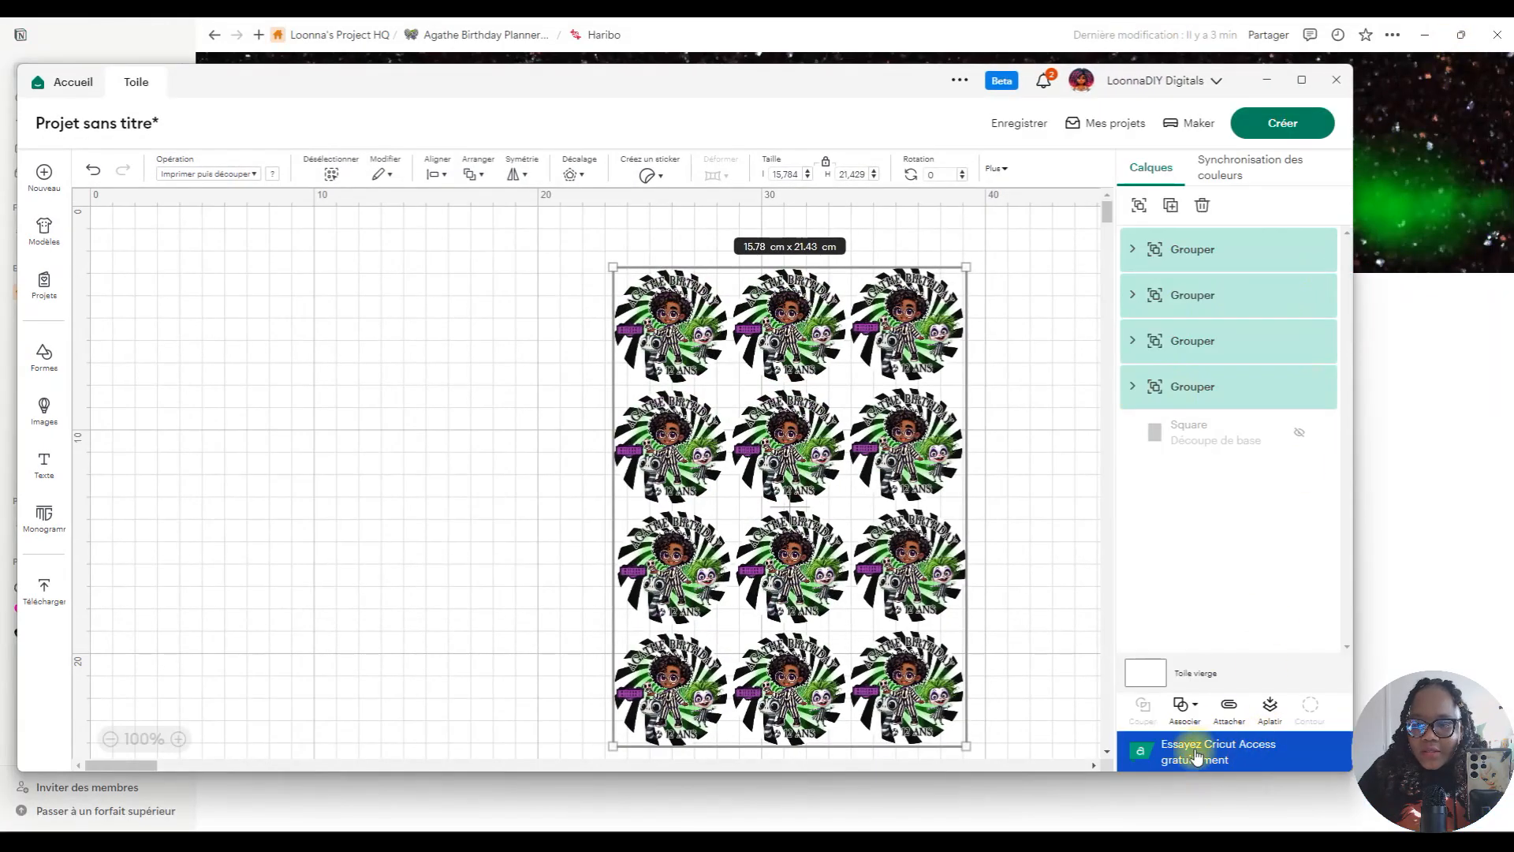
{"action": "left_click", "coordinate": [1229, 706]}
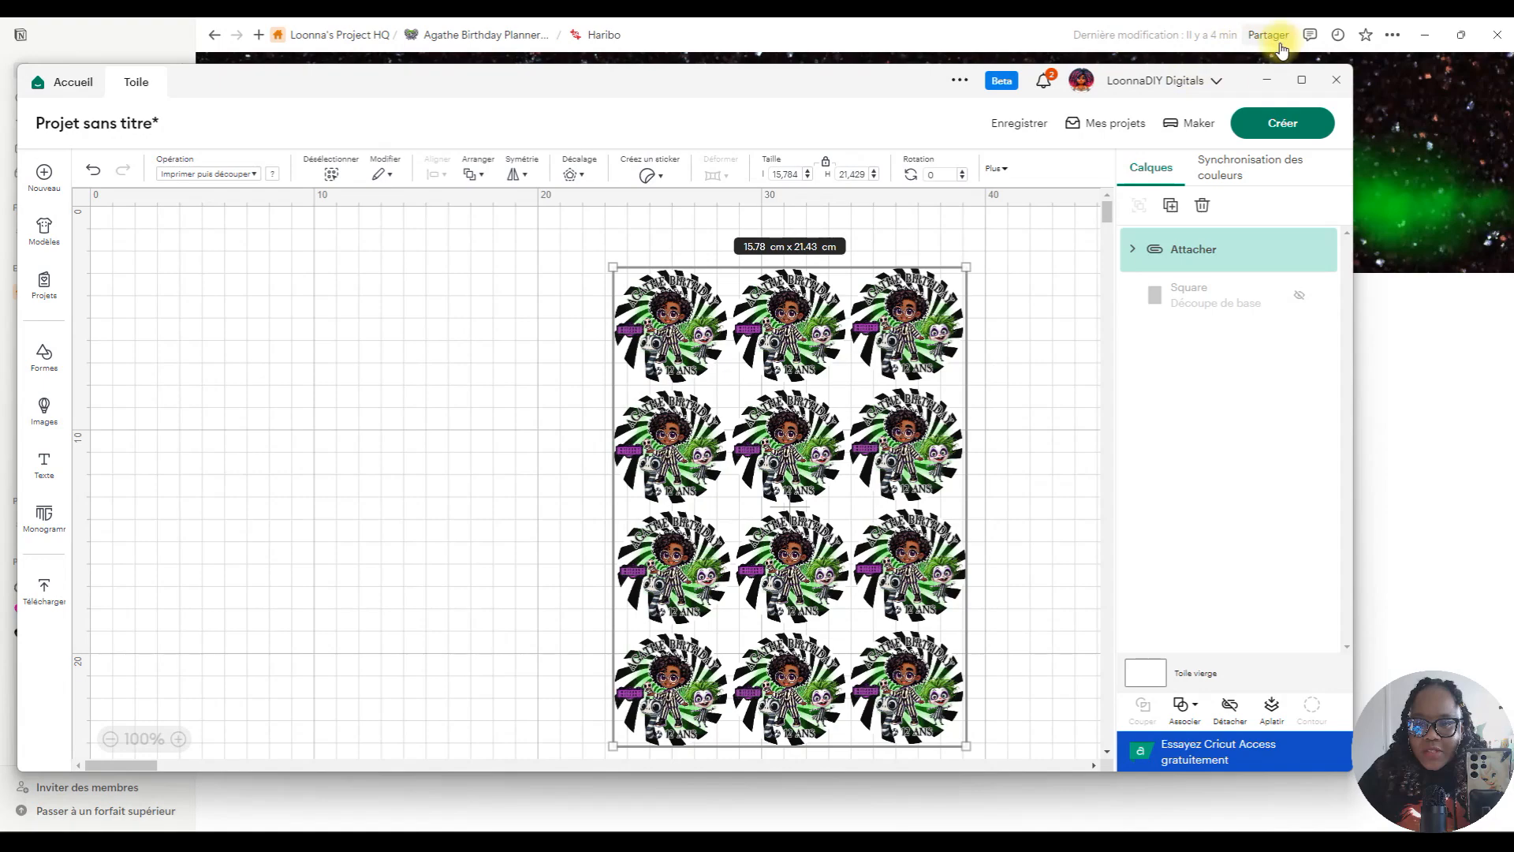
{"action": "left_click", "coordinate": [1302, 82]}
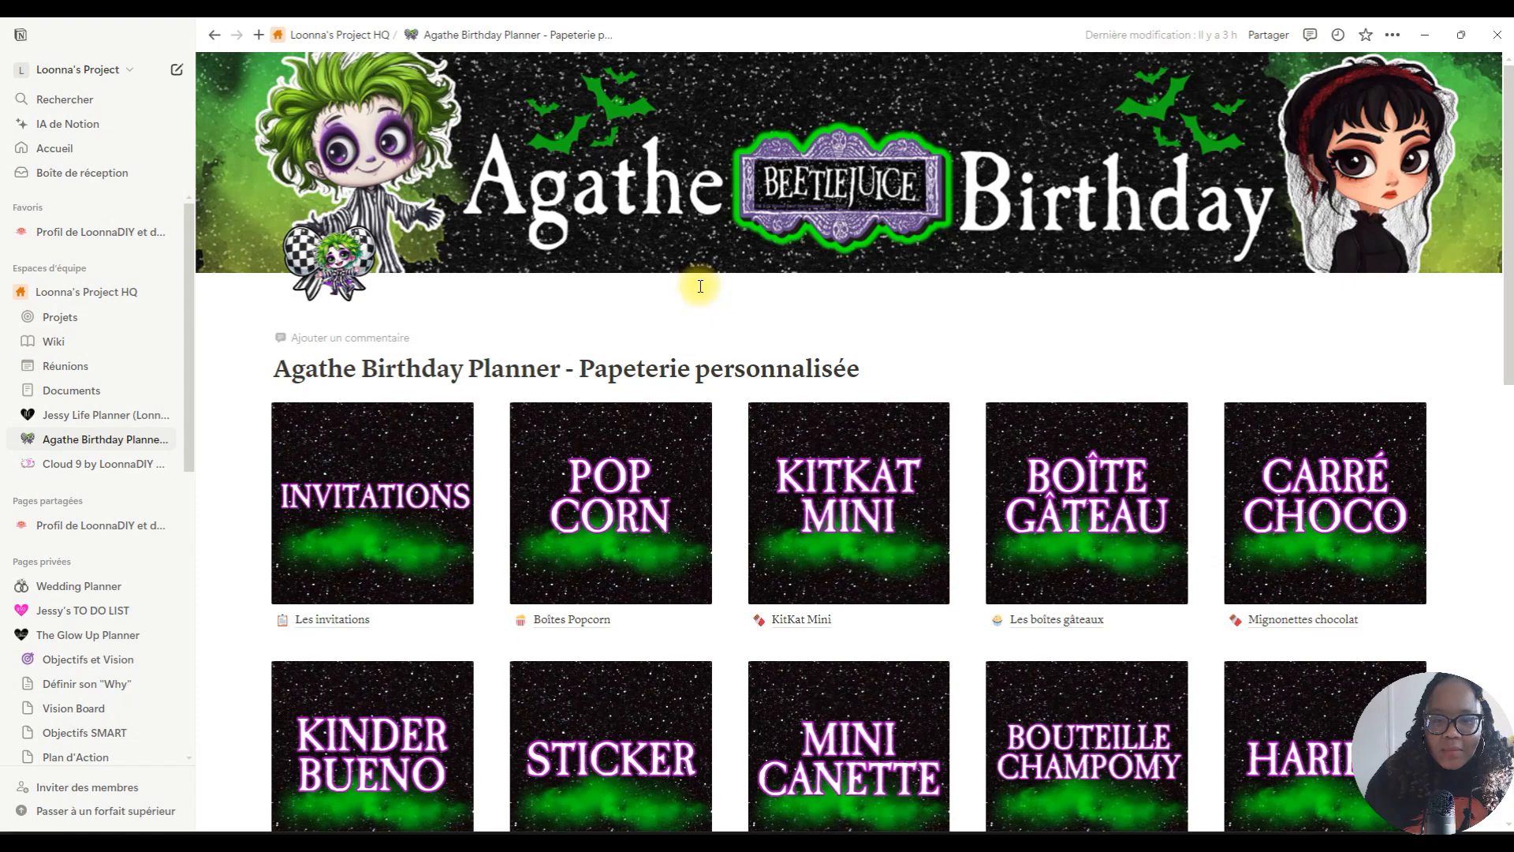
Look over the birthday planner page in Notion, covering the personalised stationery gallery and the September 2024 calendar below it.
{"action": "scroll", "coordinate": [700, 286], "scroll_direction": "down", "scroll_amount": 2}
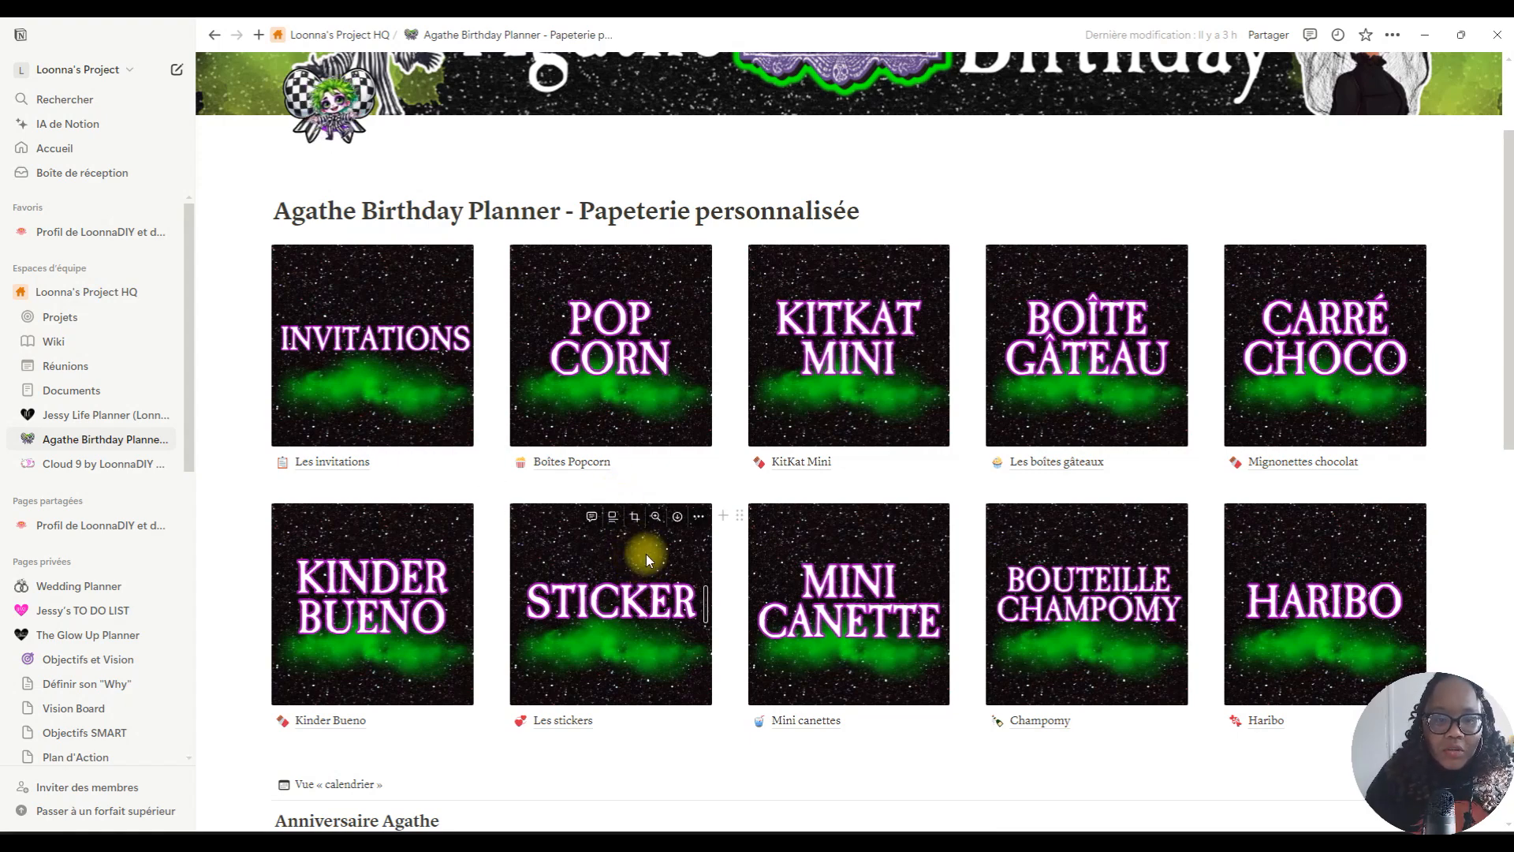
{"action": "scroll", "coordinate": [645, 561], "scroll_direction": "down", "scroll_amount": 6}
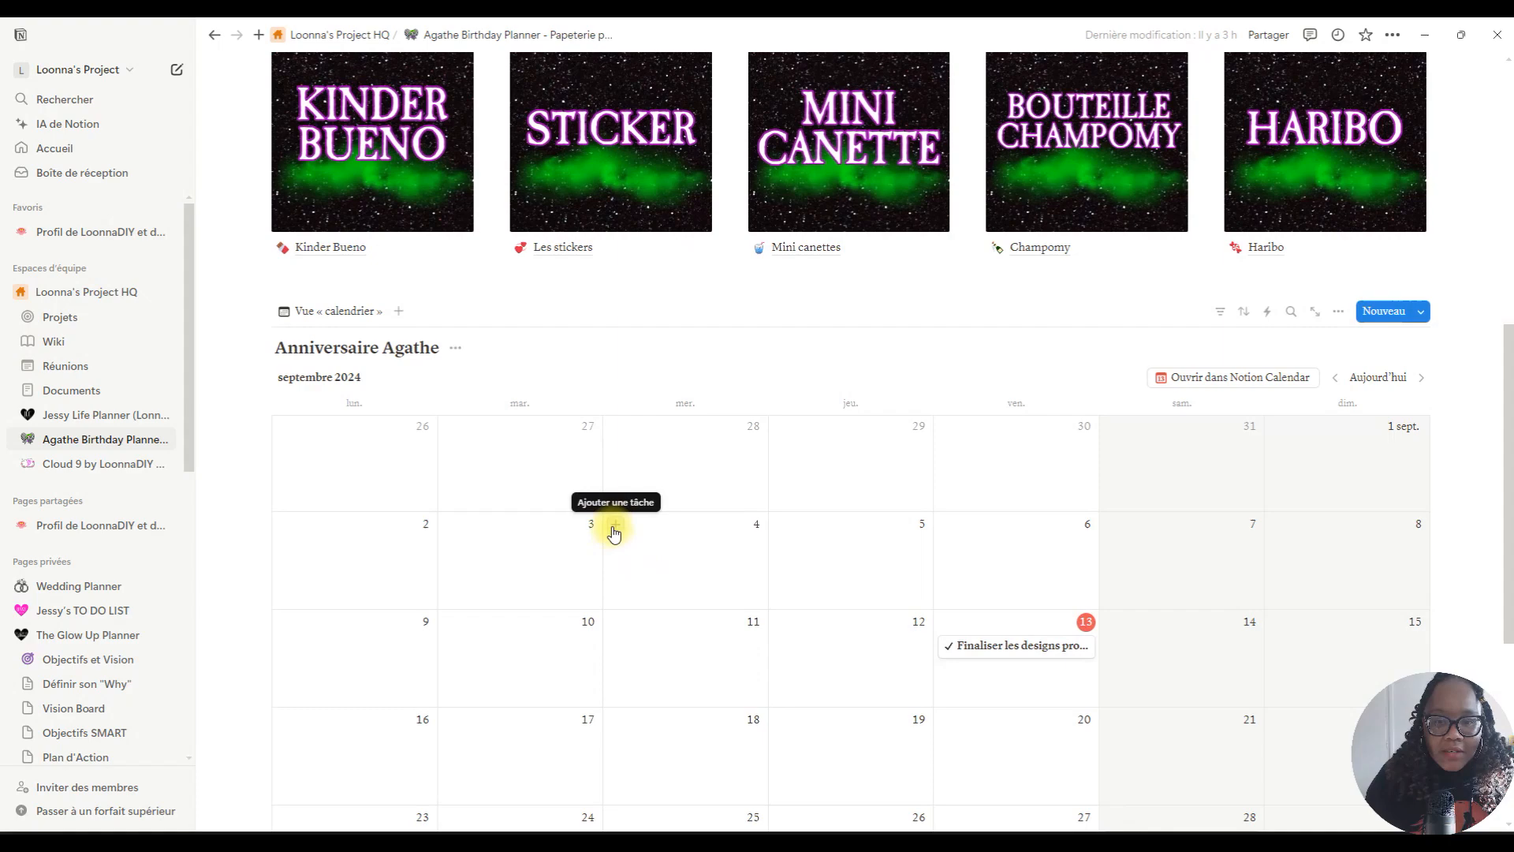
{"action": "scroll", "coordinate": [614, 534], "scroll_direction": "up", "scroll_amount": 8}
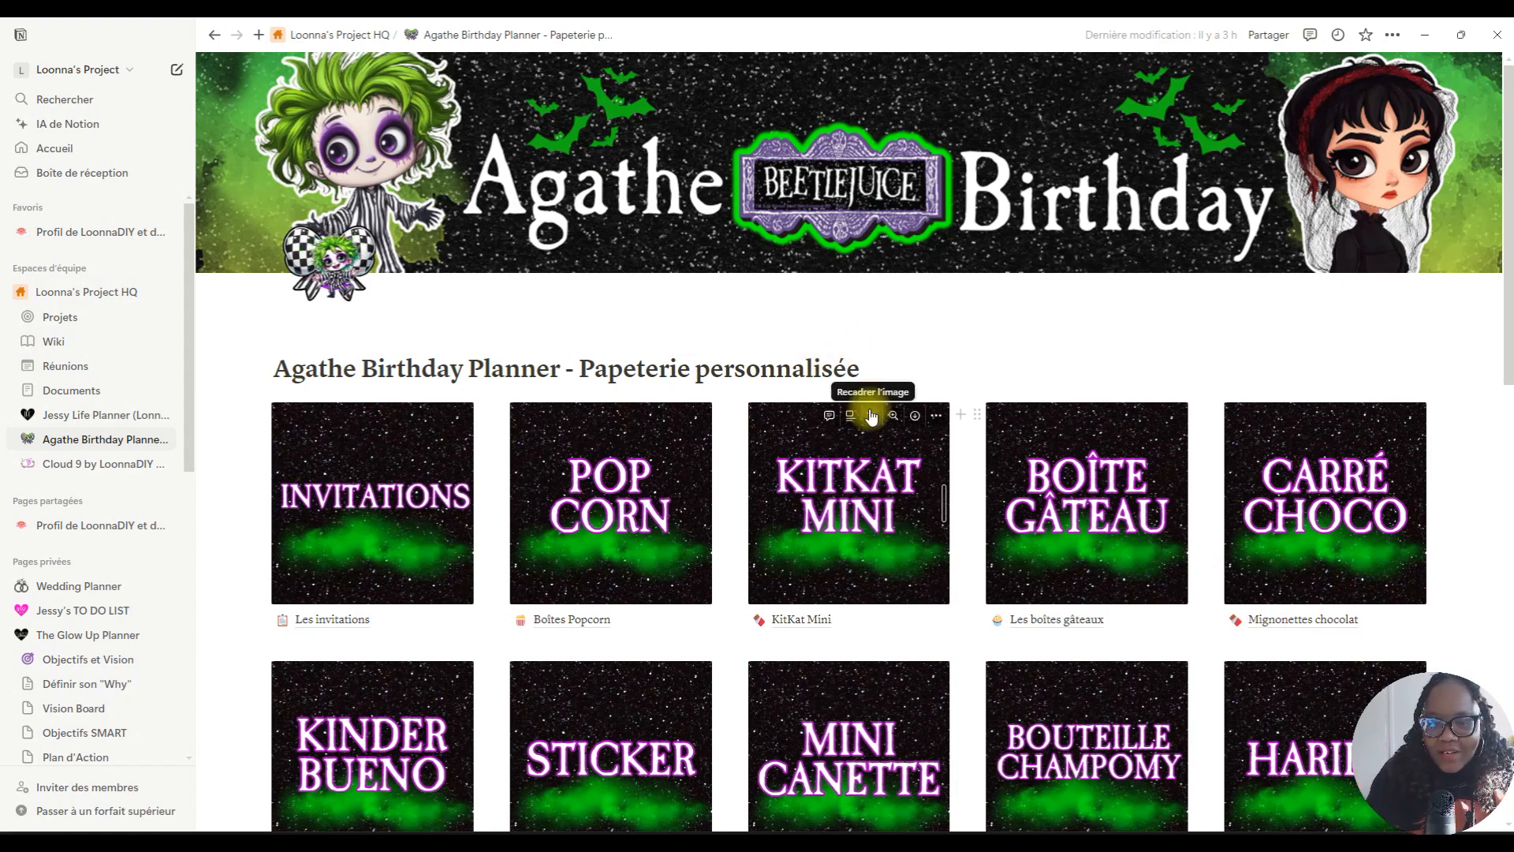
{"action": "scroll", "coordinate": [871, 416], "scroll_direction": "down", "scroll_amount": 2}
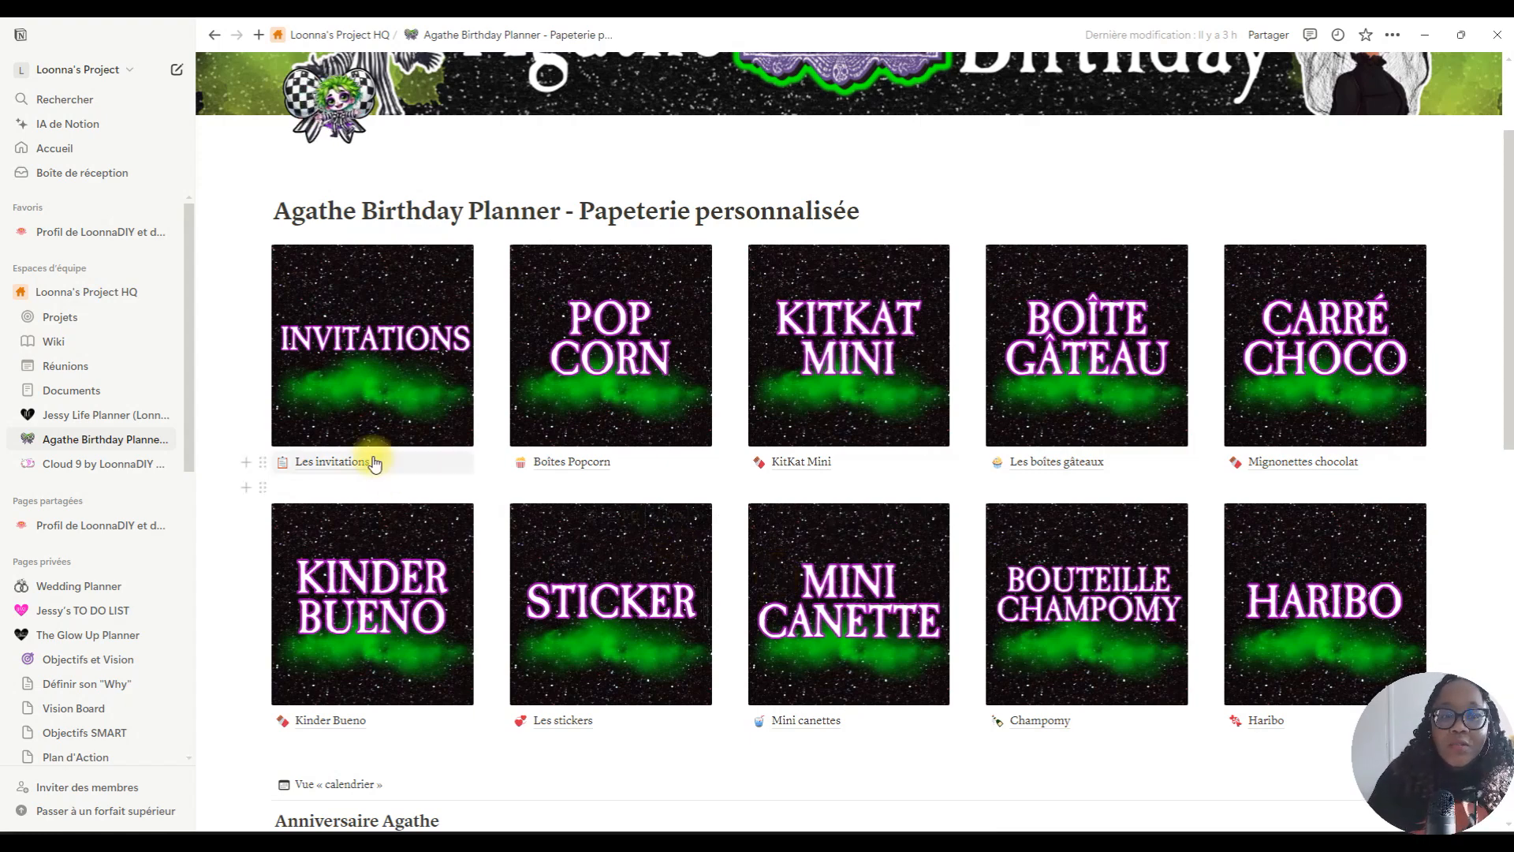
{"action": "scroll", "coordinate": [569, 451], "scroll_direction": "up", "scroll_amount": 2}
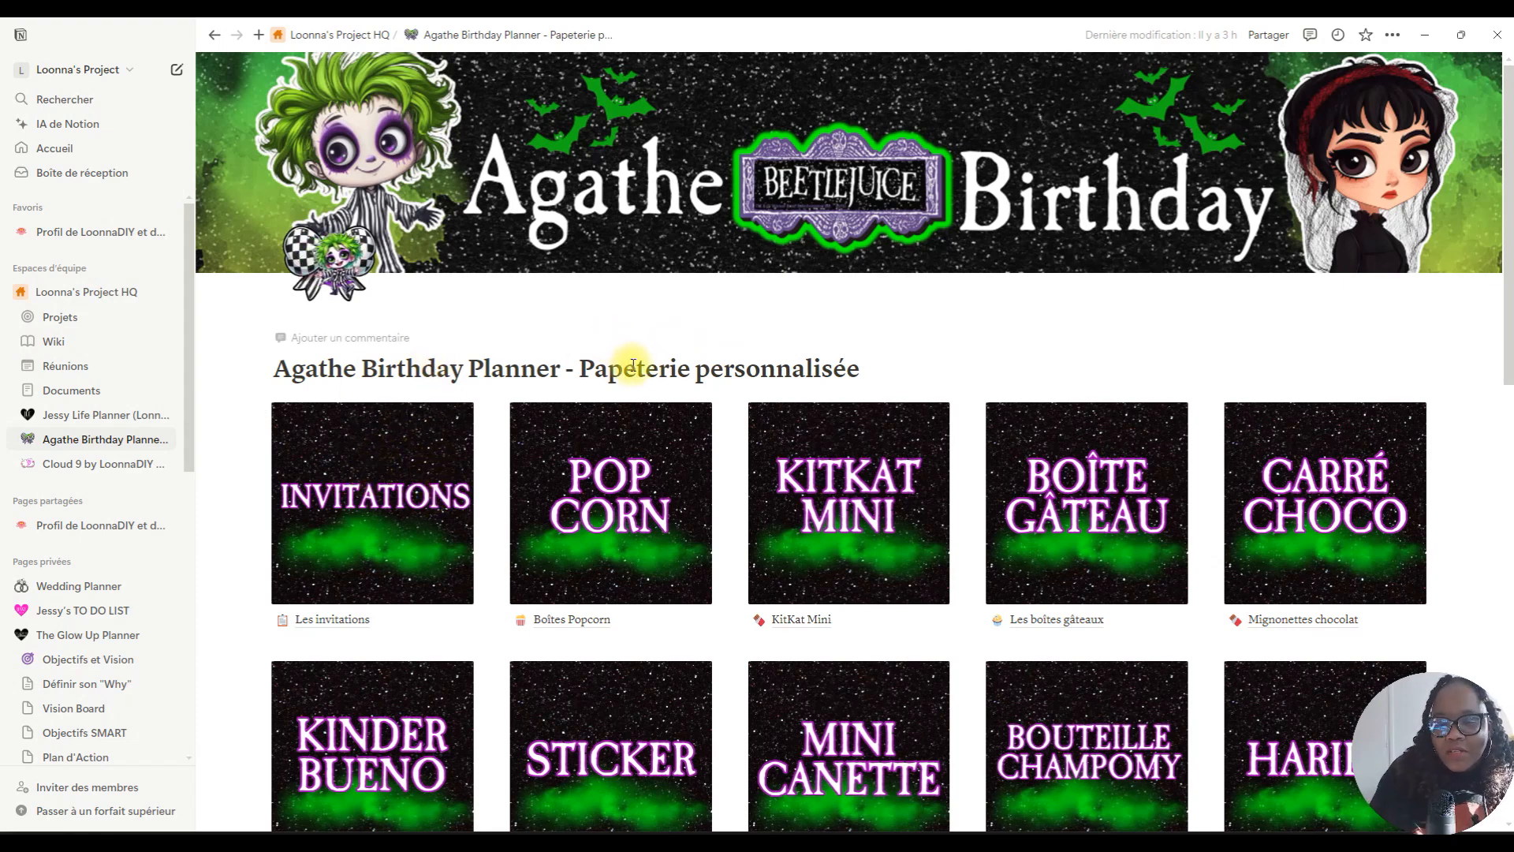
{"action": "scroll", "coordinate": [741, 378], "scroll_direction": "down", "scroll_amount": 2}
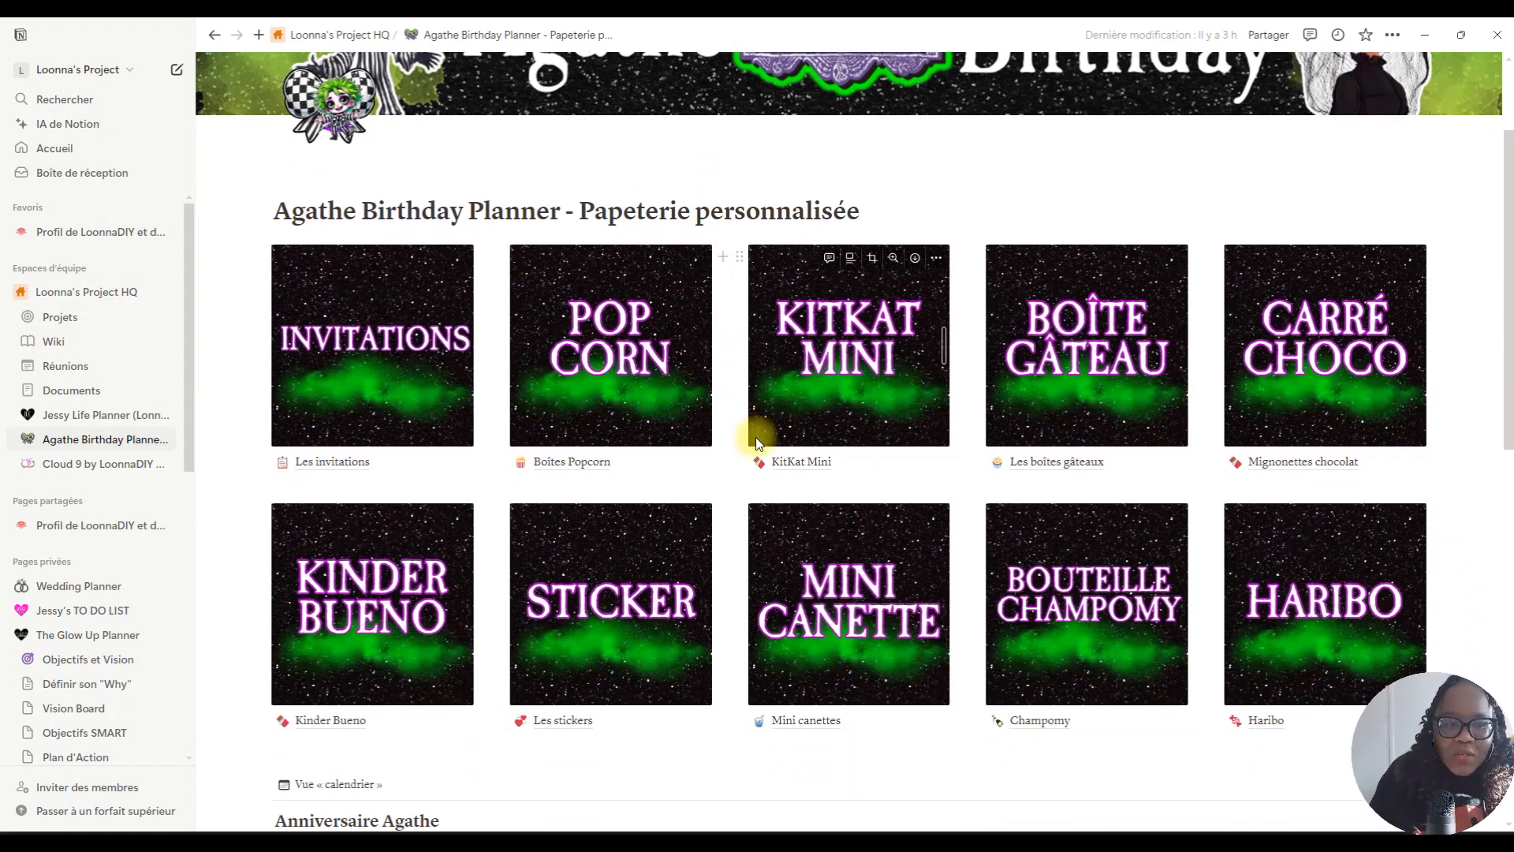
{"action": "scroll", "coordinate": [756, 437], "scroll_direction": "up", "scroll_amount": 2}
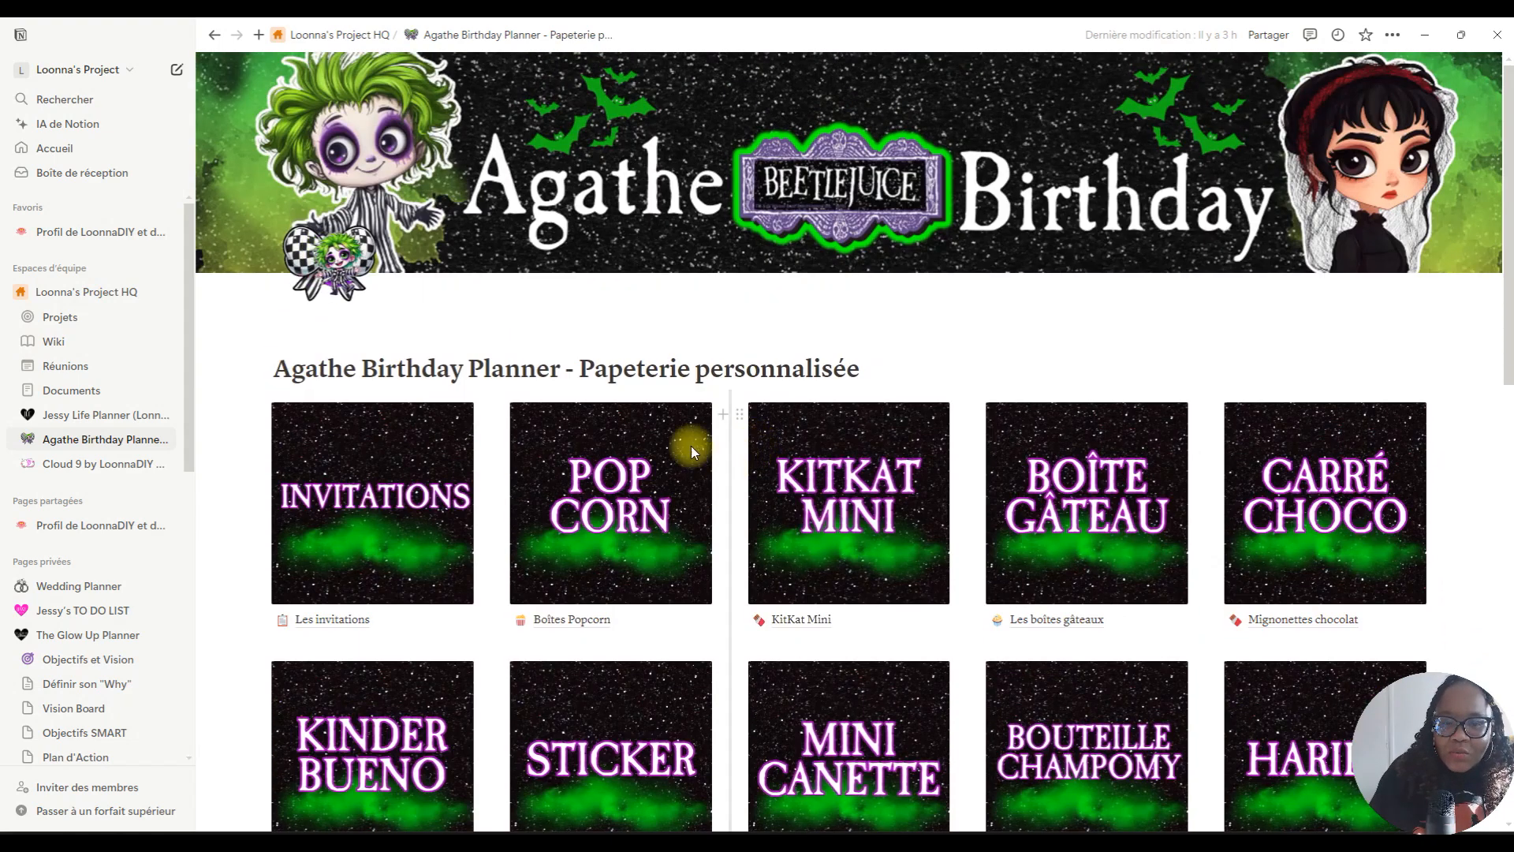